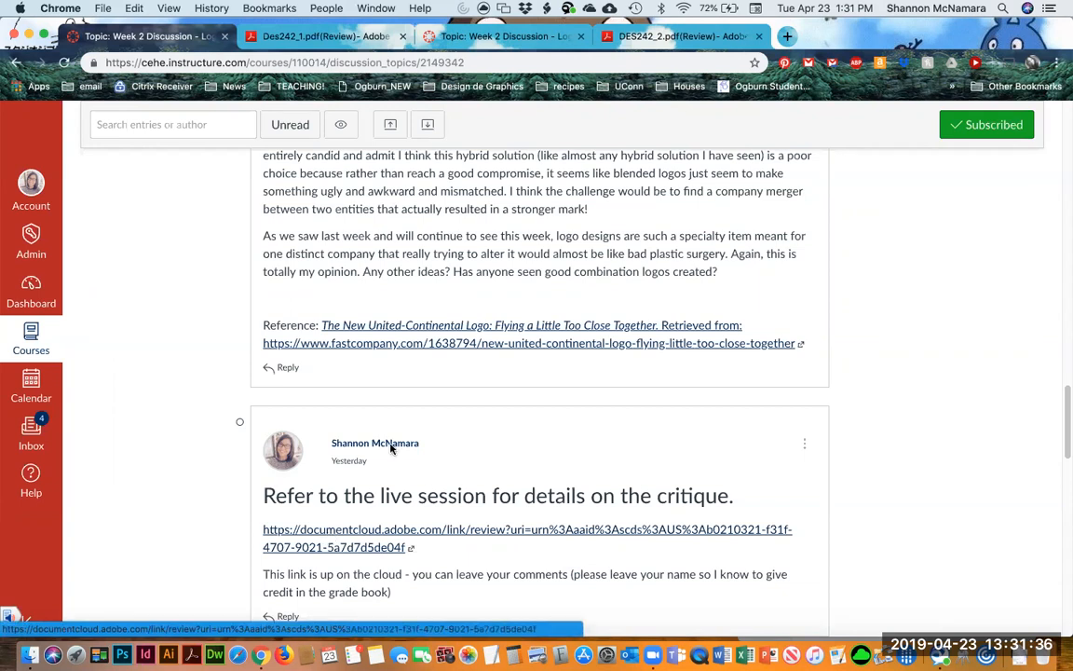
Compare the opening pages of the two shared critique PDFs, Des242_1 and DES242_2, in Adobe Document Cloud, ending on Des242_1.
click(310, 42)
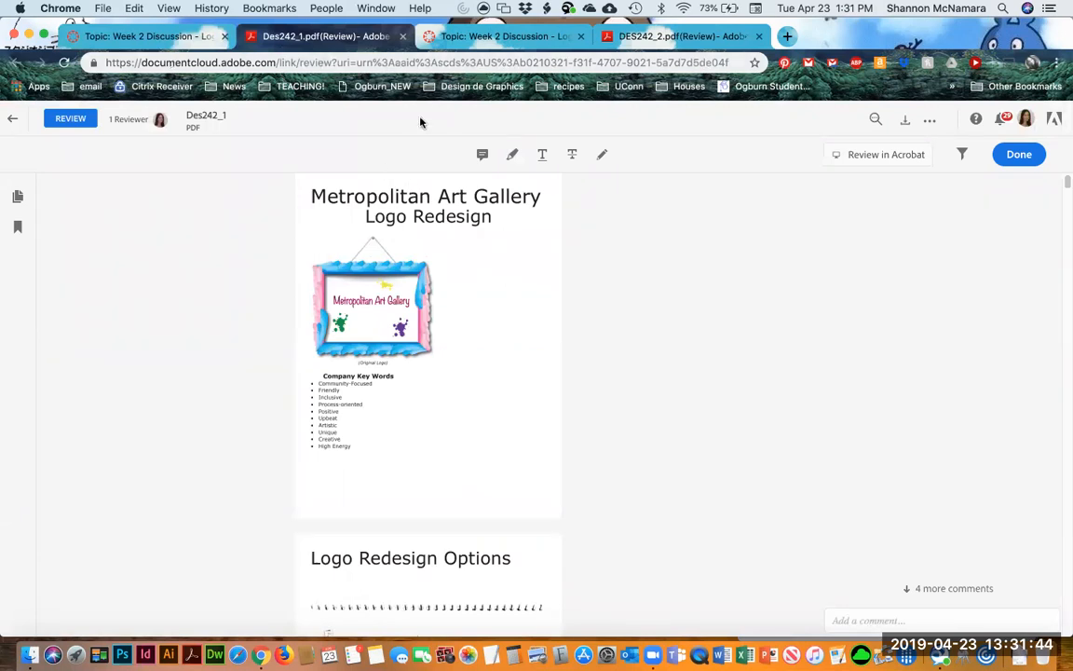
click(634, 36)
key(super+2)
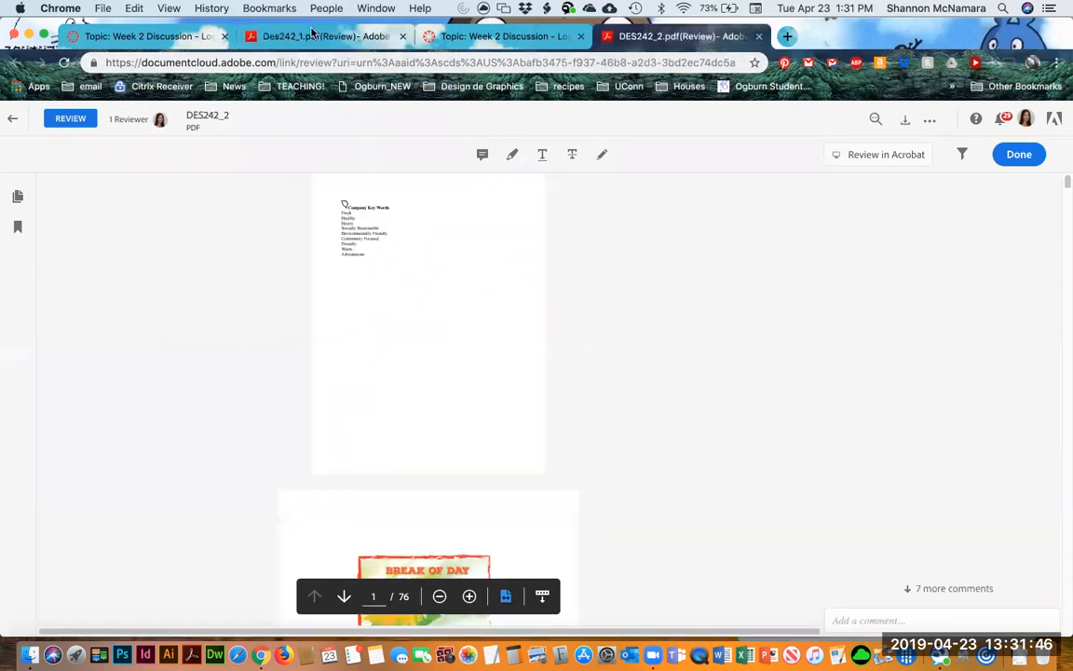
click(705, 37)
click(334, 37)
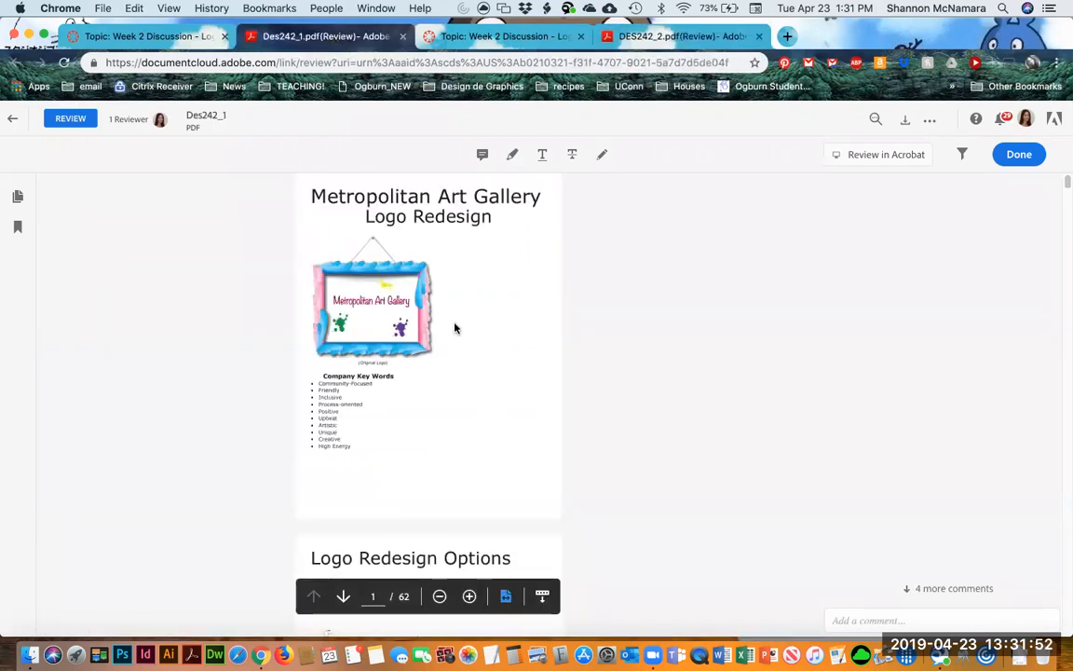
click(685, 42)
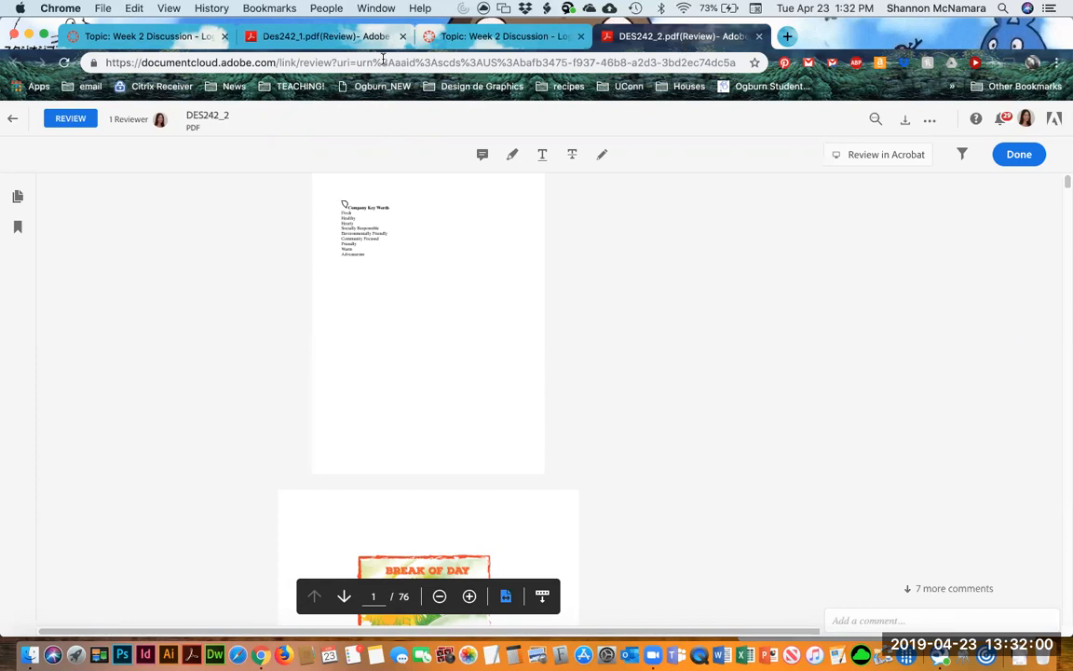
click(281, 35)
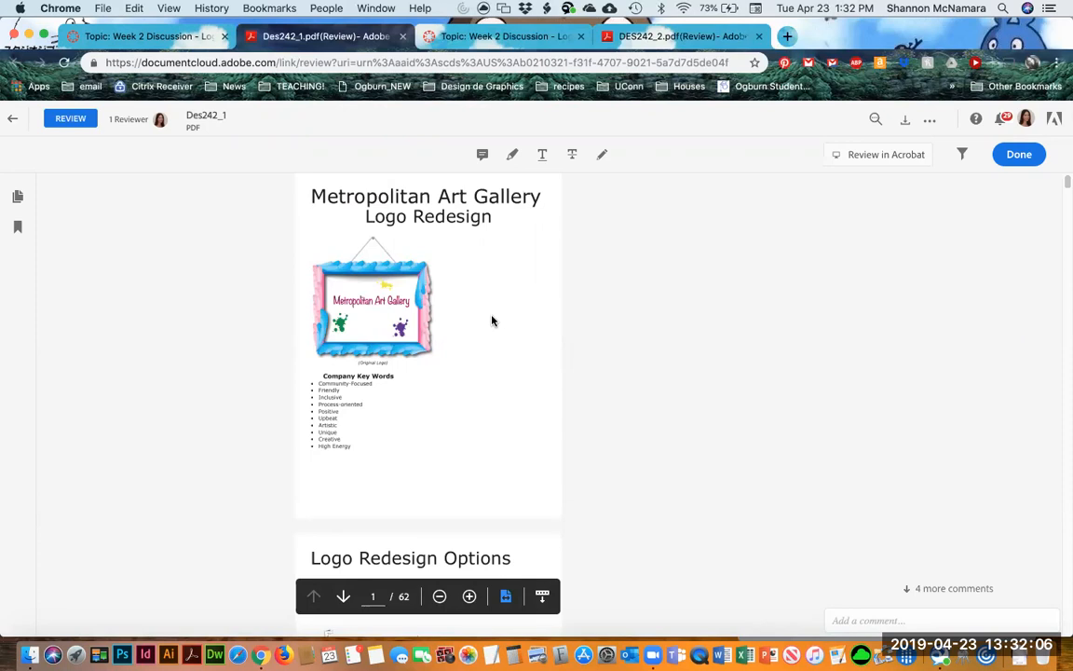
Examine the Metropolitan Art Gallery original logo, company key words, redesign sketches and redesigned logos in Des242_1.
scroll(493, 321, down, 8)
scroll(493, 321, up, 8)
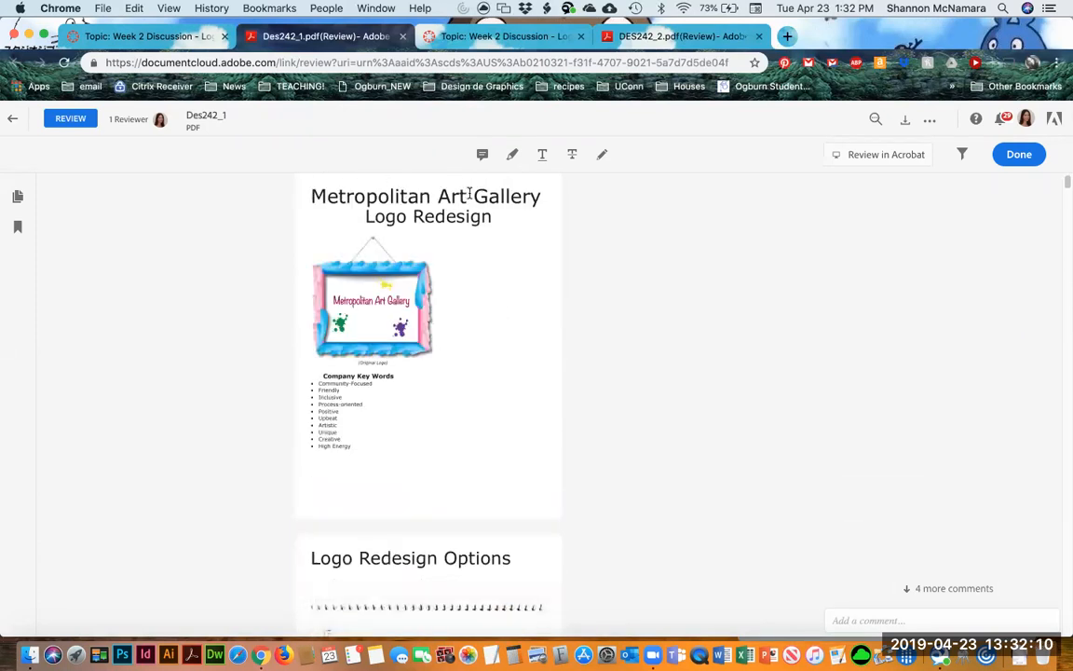
scroll(440, 363, down, 1)
scroll(442, 366, down, 20)
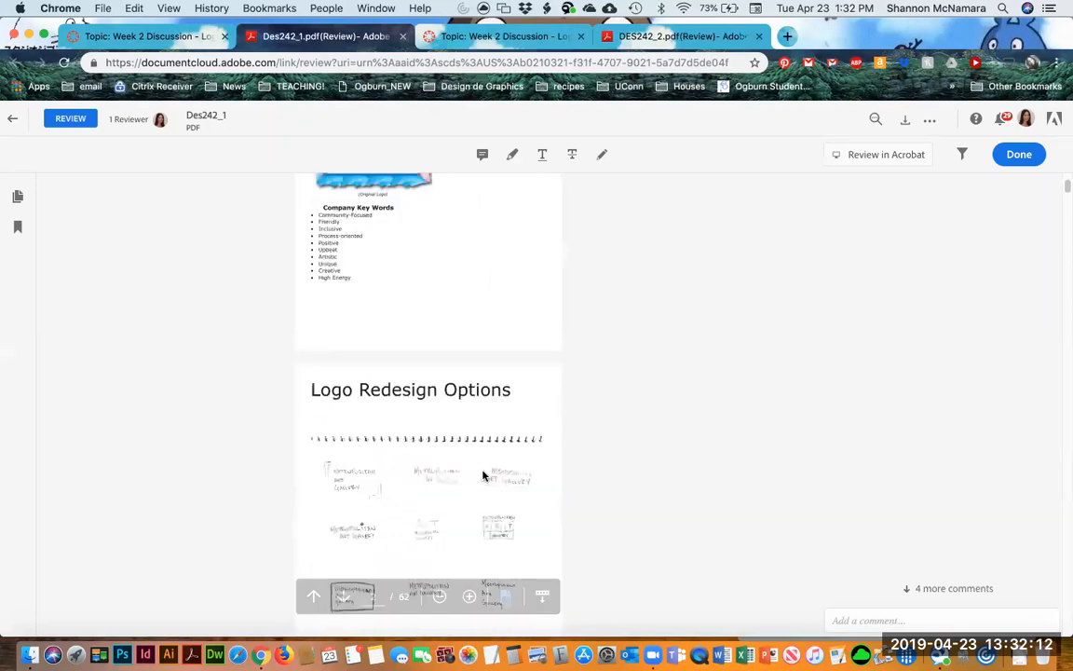
scroll(460, 277, up, 20)
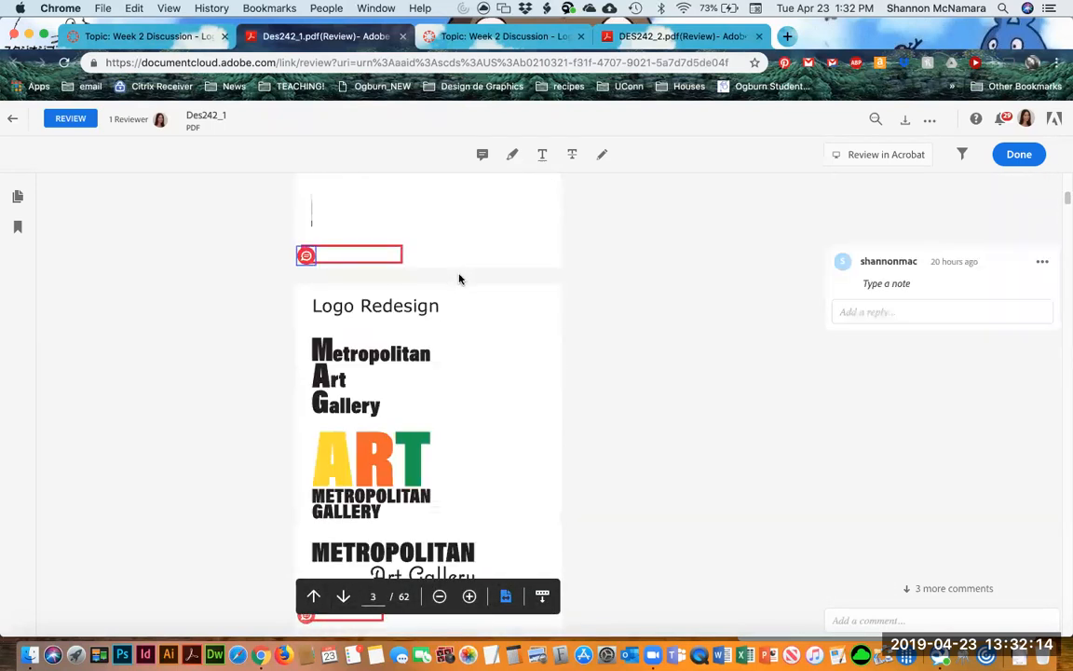
scroll(459, 277, up, 3)
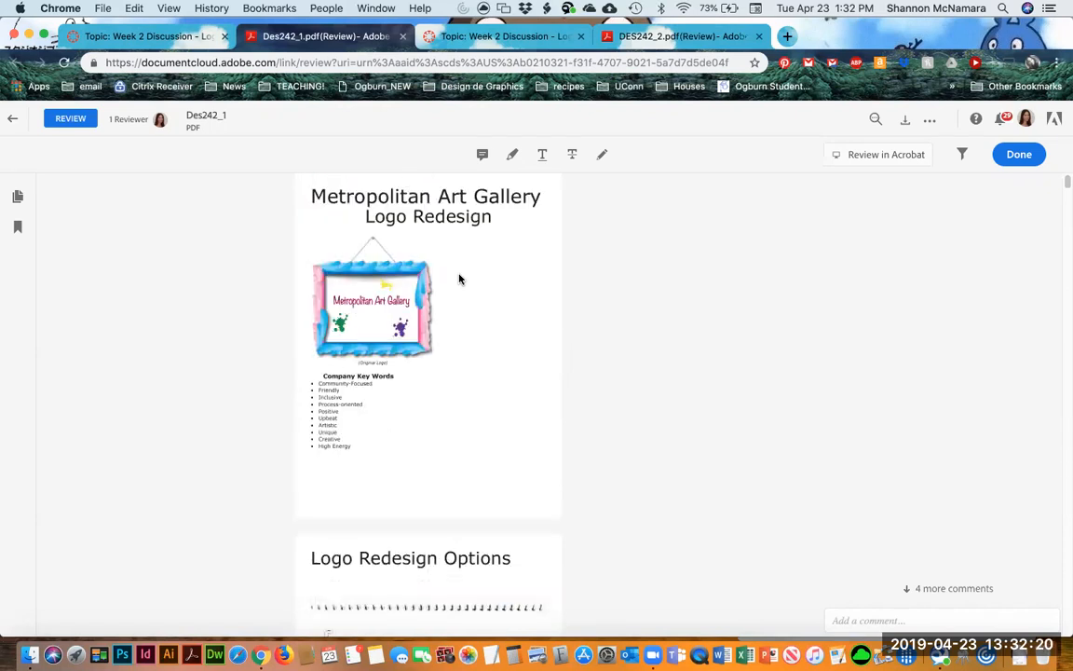
scroll(459, 280, down, 1)
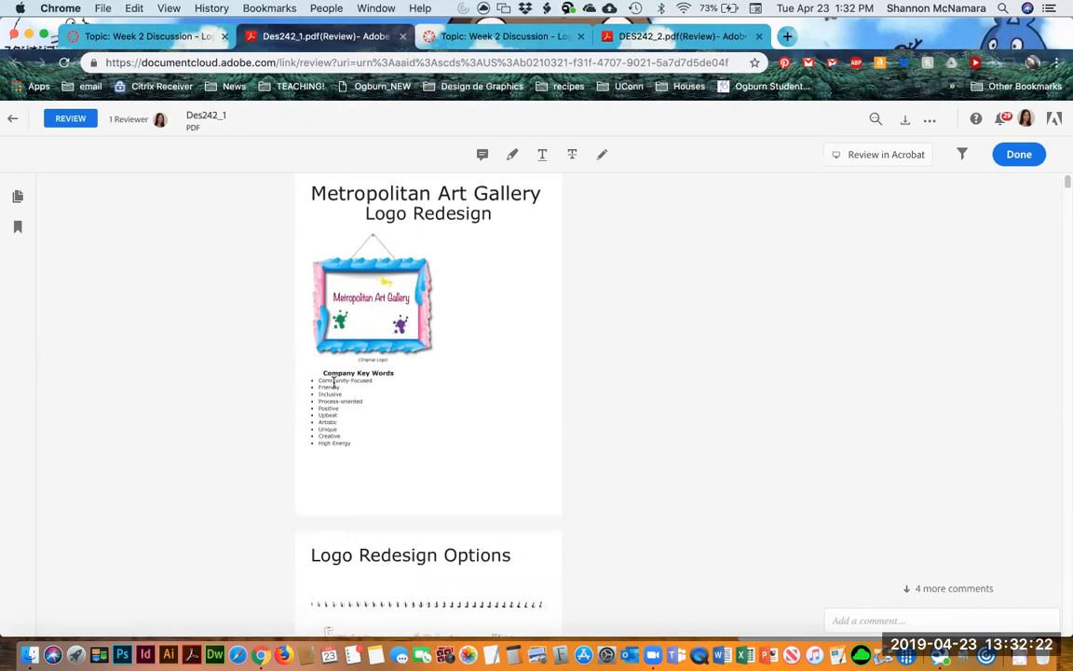
scroll(333, 382, down, 1)
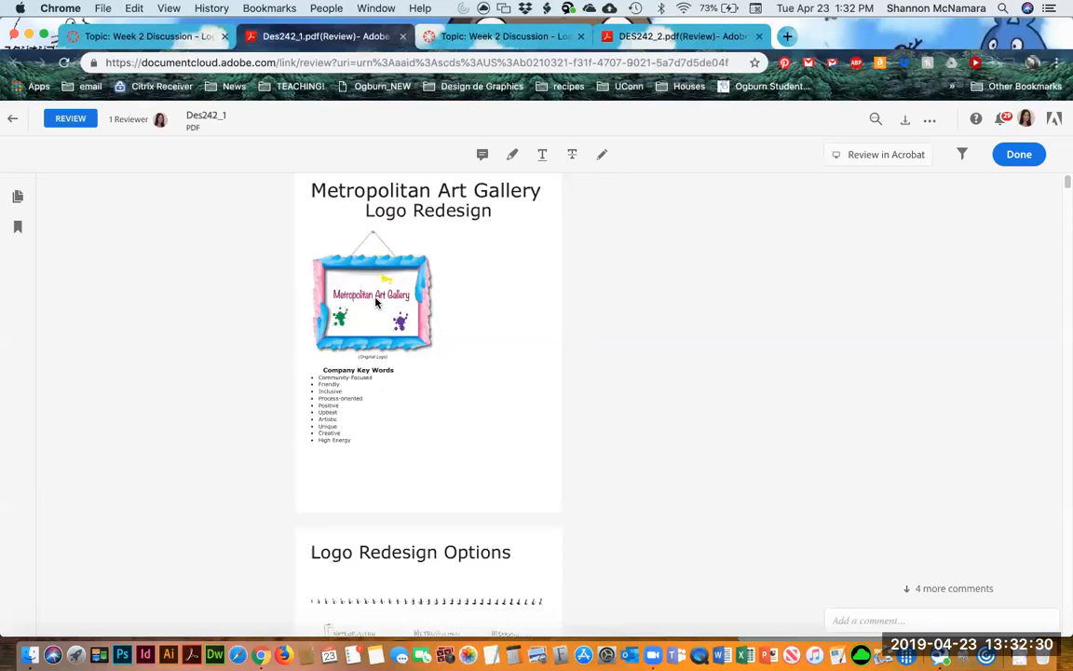
scroll(486, 357, down, 3)
scroll(479, 380, down, 4)
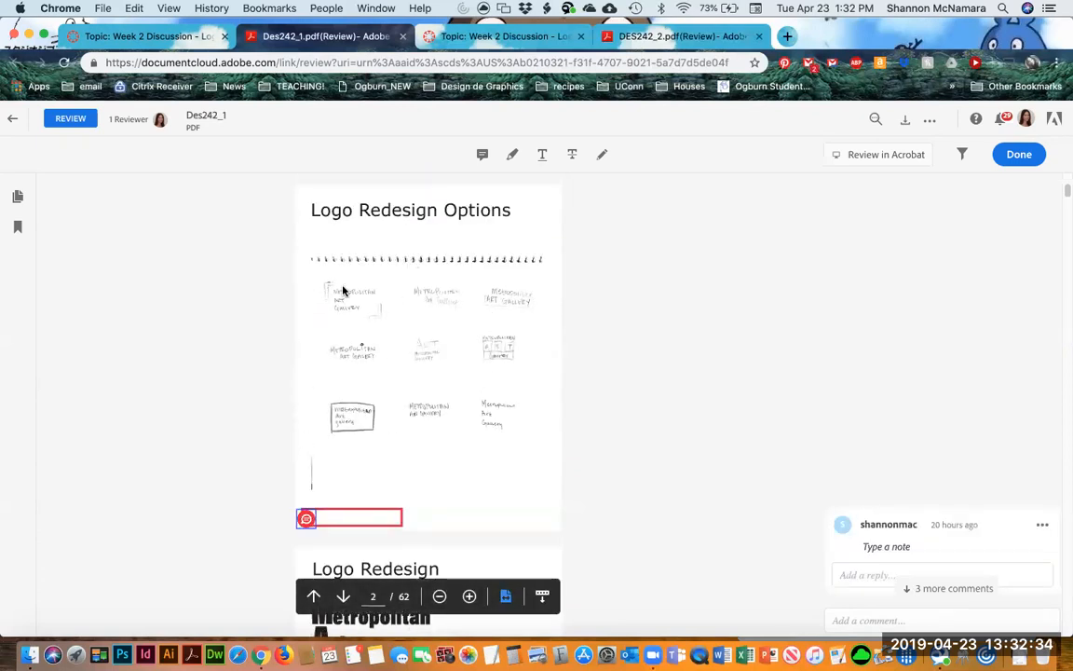
scroll(503, 323, down, 2)
scroll(501, 328, up, 4)
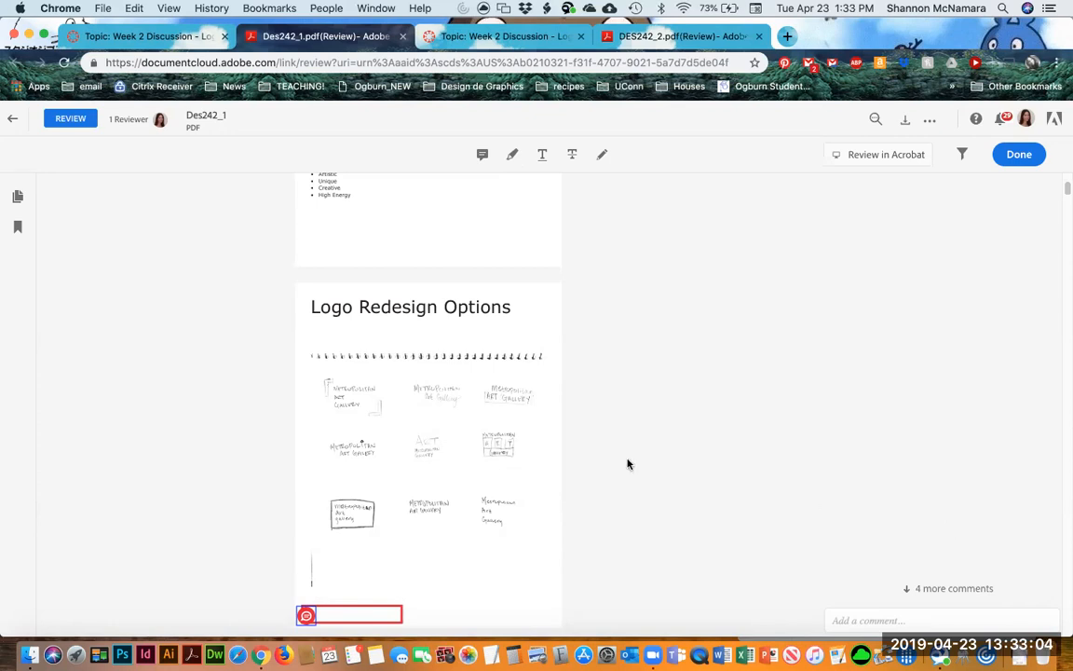
Review the topic instructions and reply requirements in the Canvas Week 2 Discussion.
click(107, 34)
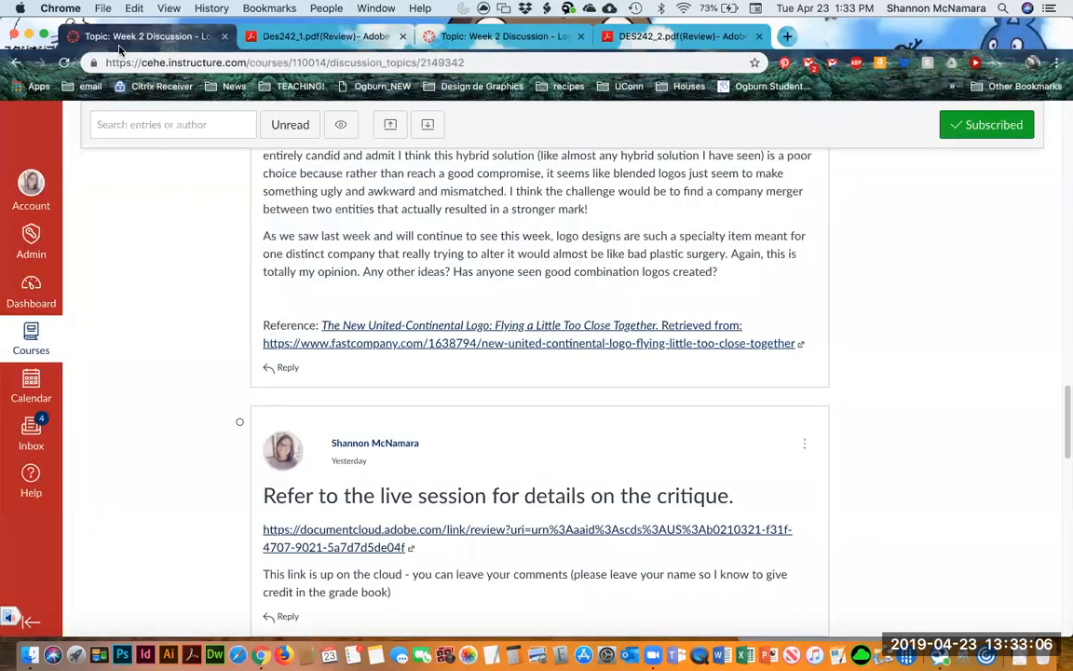
scroll(517, 312, up, 10)
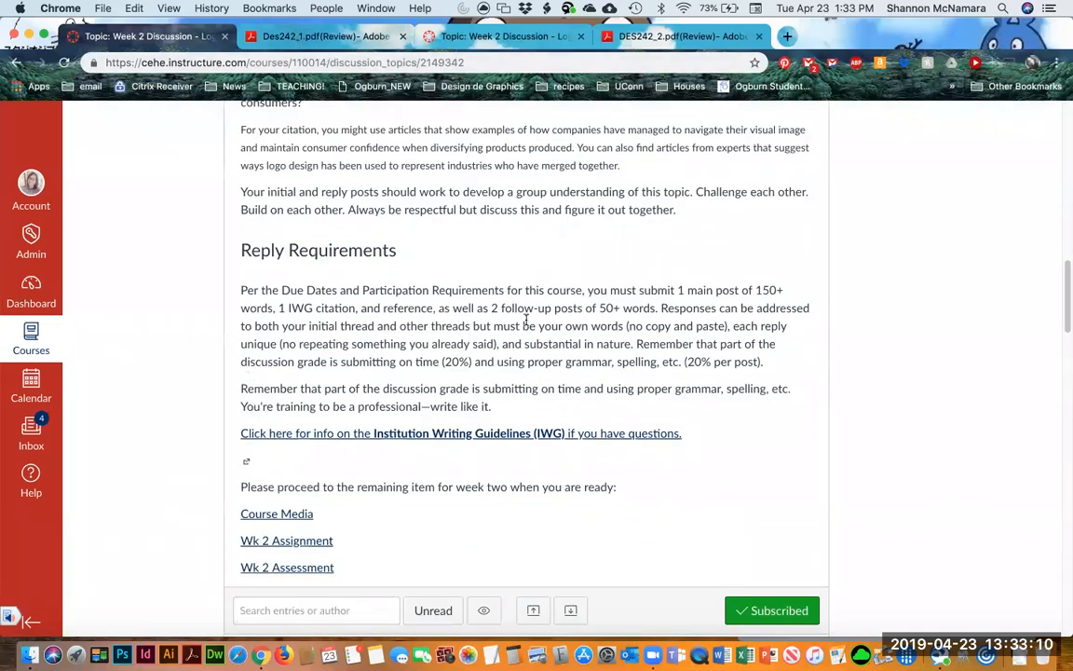
scroll(307, 307, up, 5)
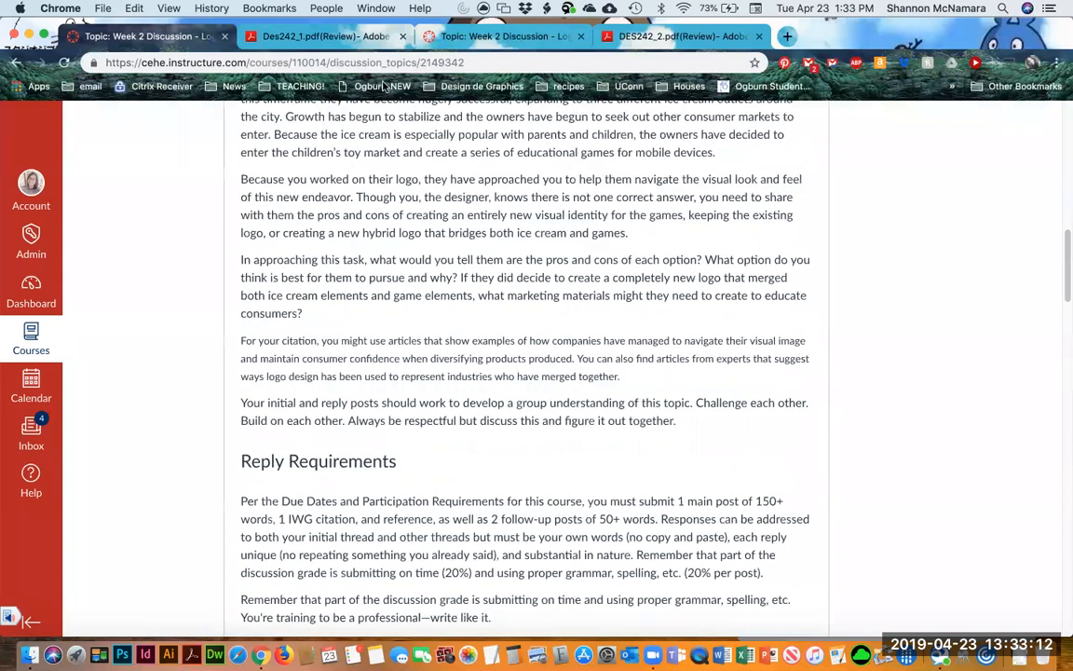
Post a comment on the first sketch in Des242_1: "I really like the direction that this sketch is heading in. I'd like to see this one as an illustration.".
click(318, 36)
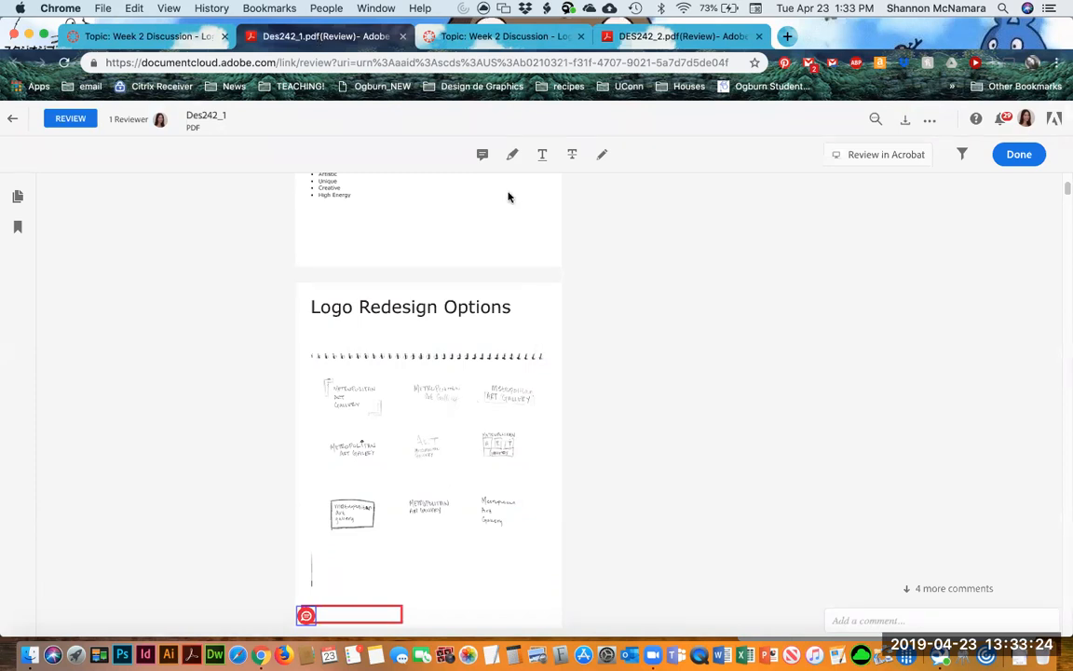
click(482, 154)
click(376, 405)
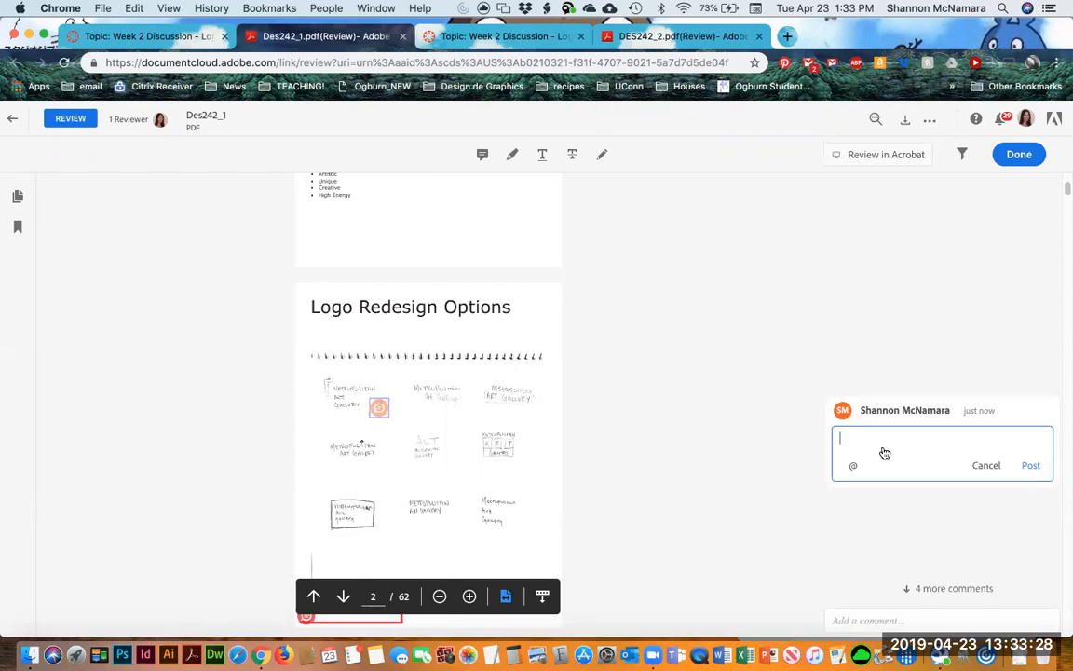
text(I reall)
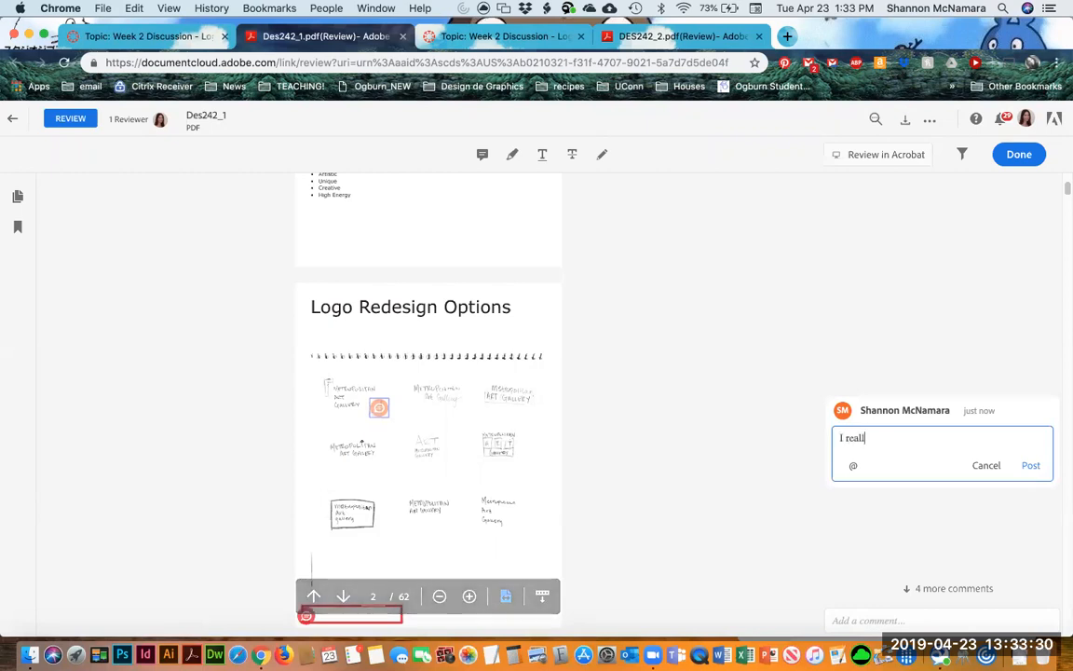
text(y like the direc)
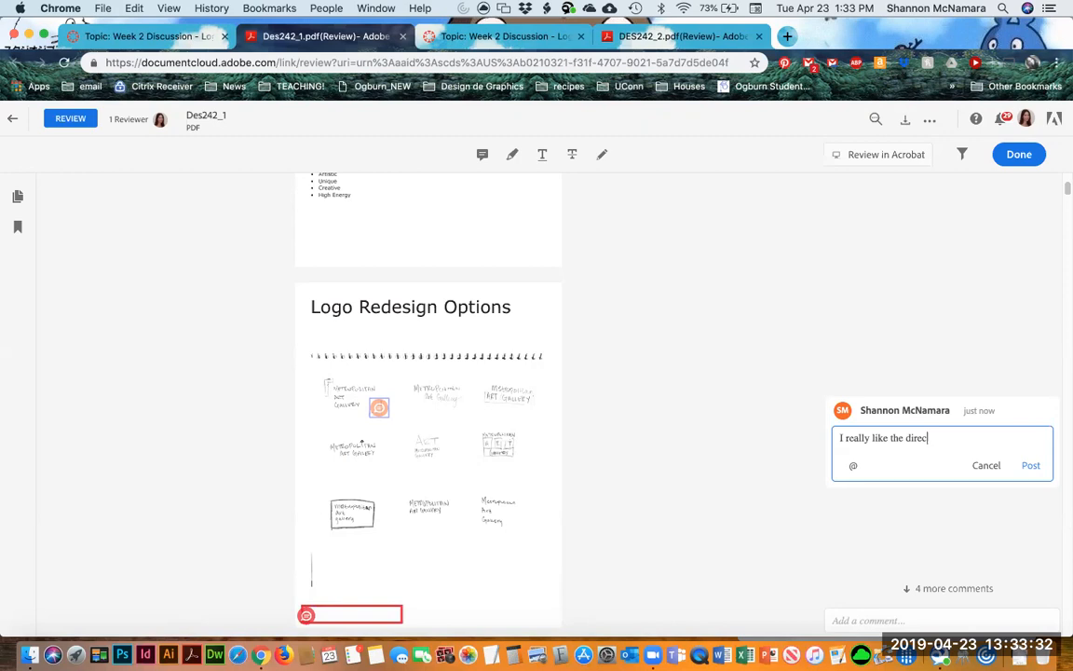
text(tion that this sketch is headin)
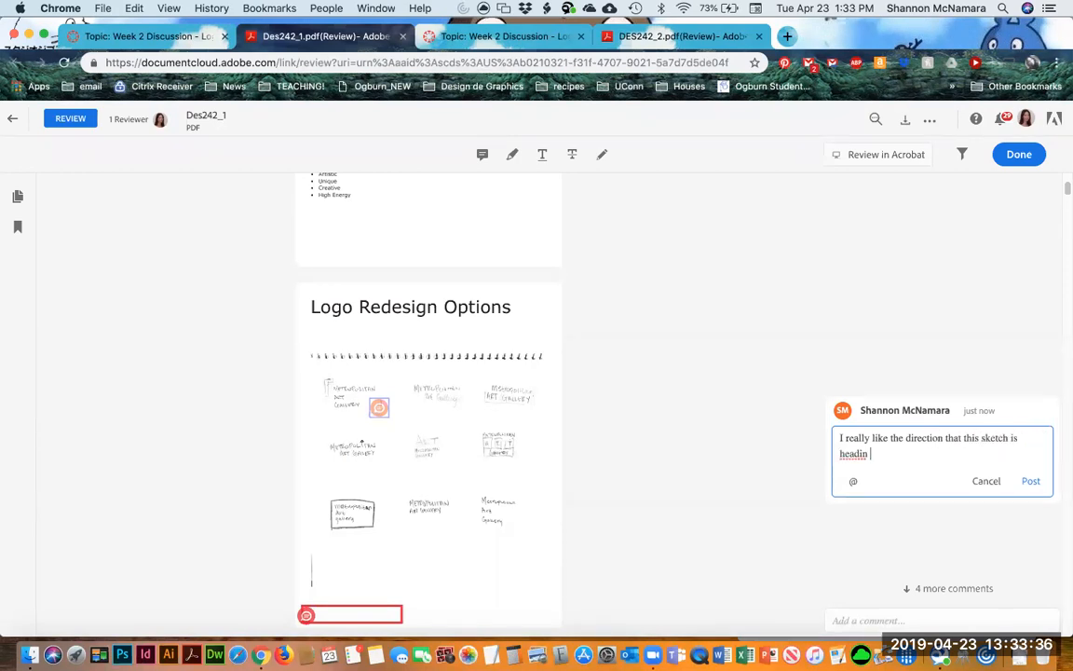
text(g in. I'd like to see)
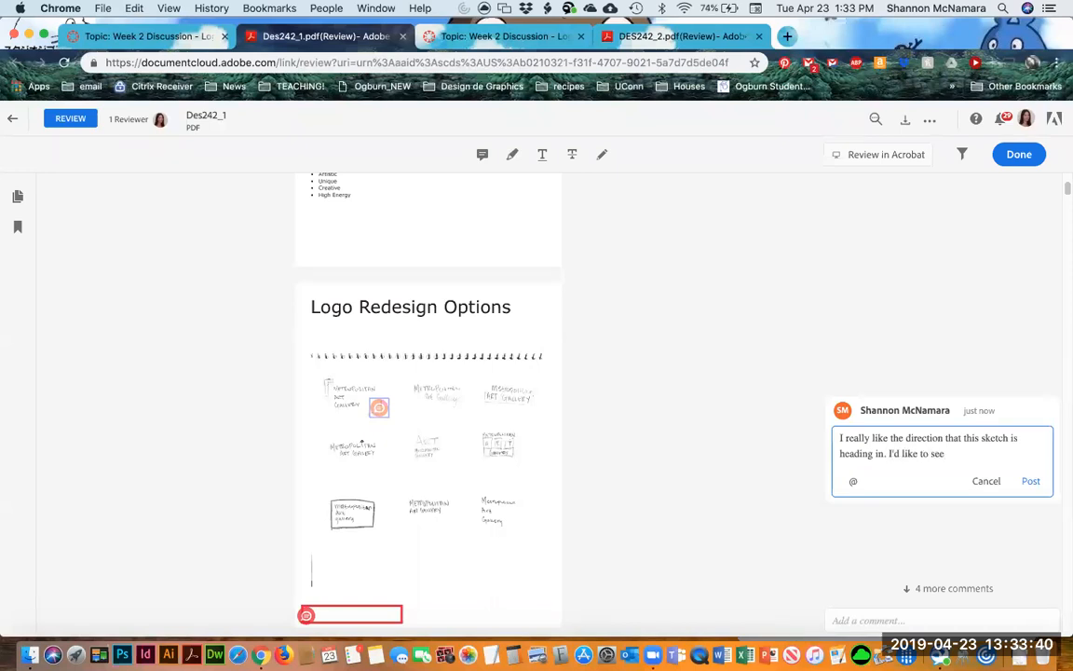
text( this one as an illustration.)
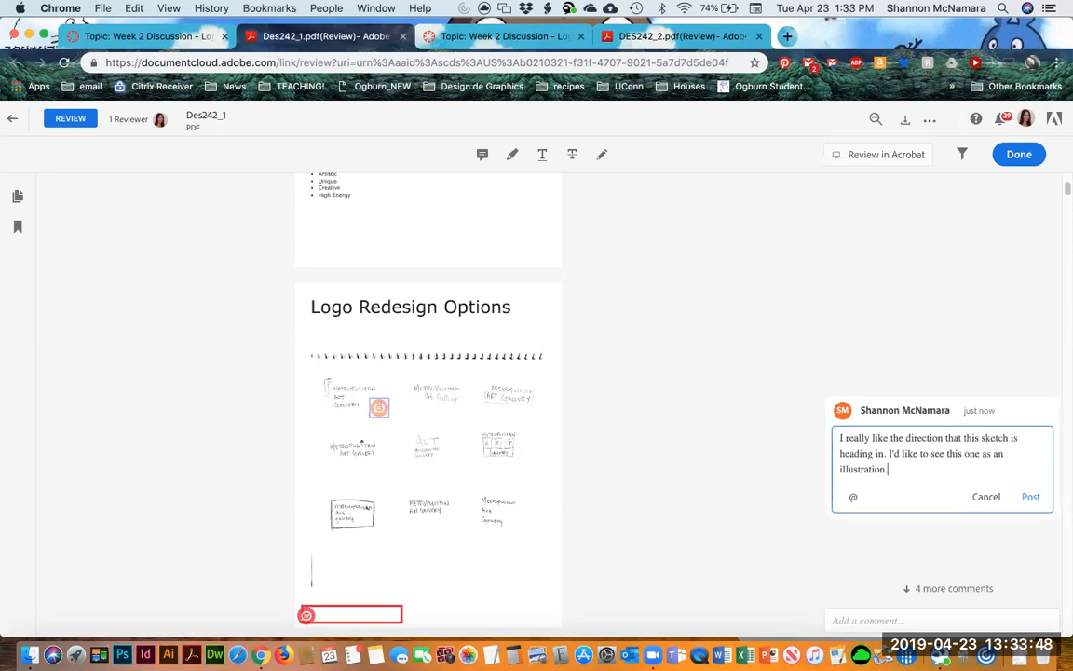
click(1031, 496)
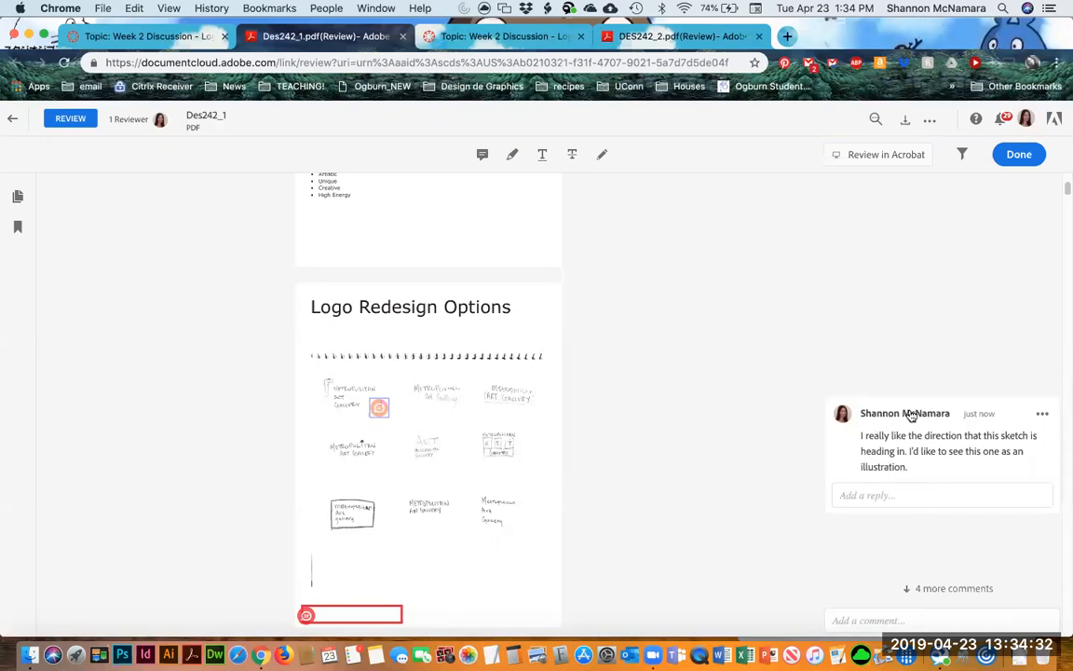
Check the actions available for the posted comment and mark the Des242_1 review as finished.
click(1043, 416)
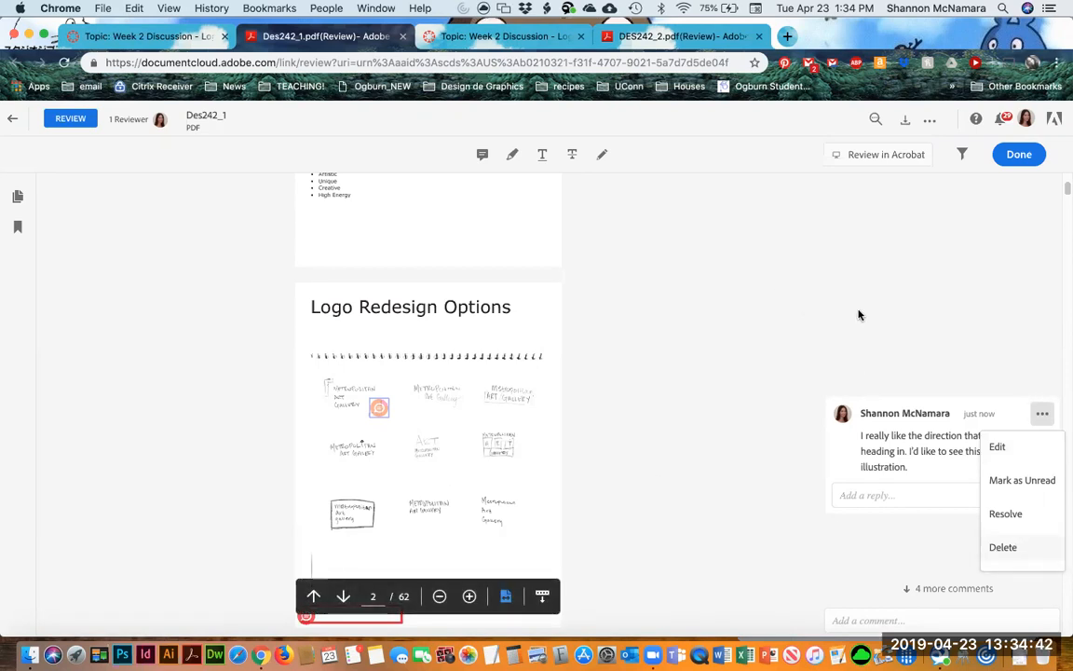
click(751, 282)
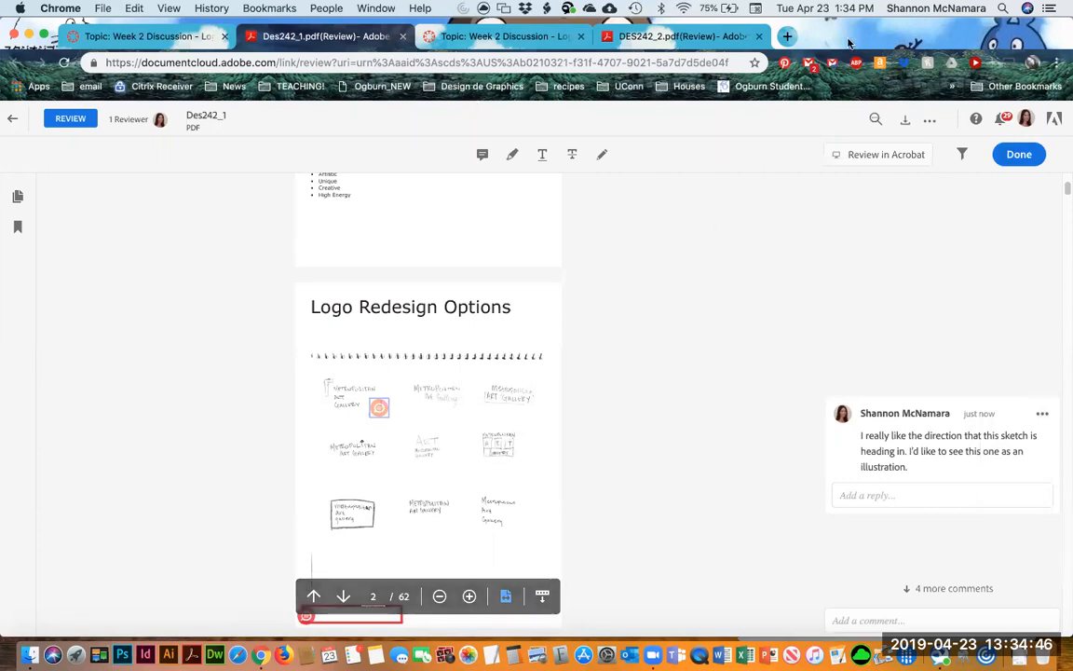
click(1019, 155)
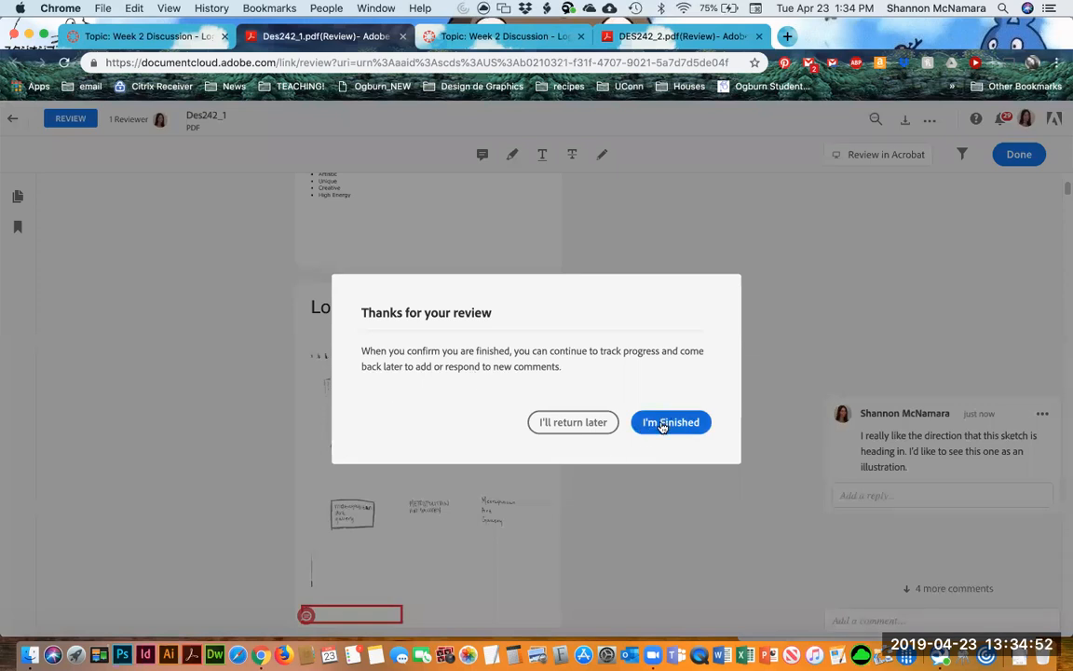
click(665, 424)
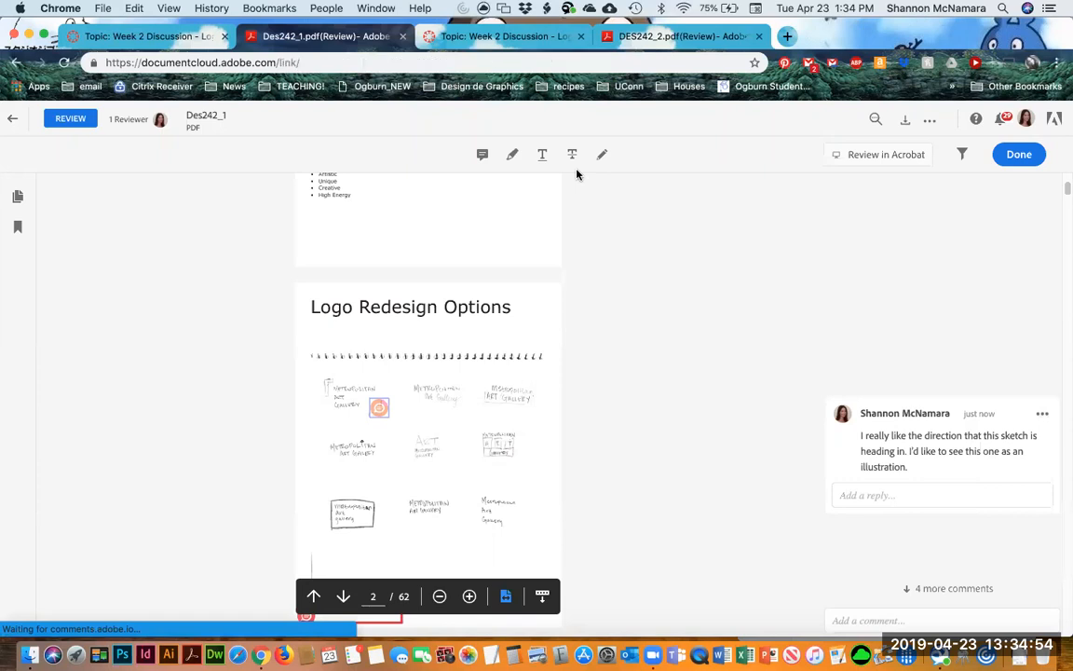
Close both critique PDFs and the duplicate Week 2 Discussion page, keeping only the first discussion page open.
click(403, 36)
click(403, 37)
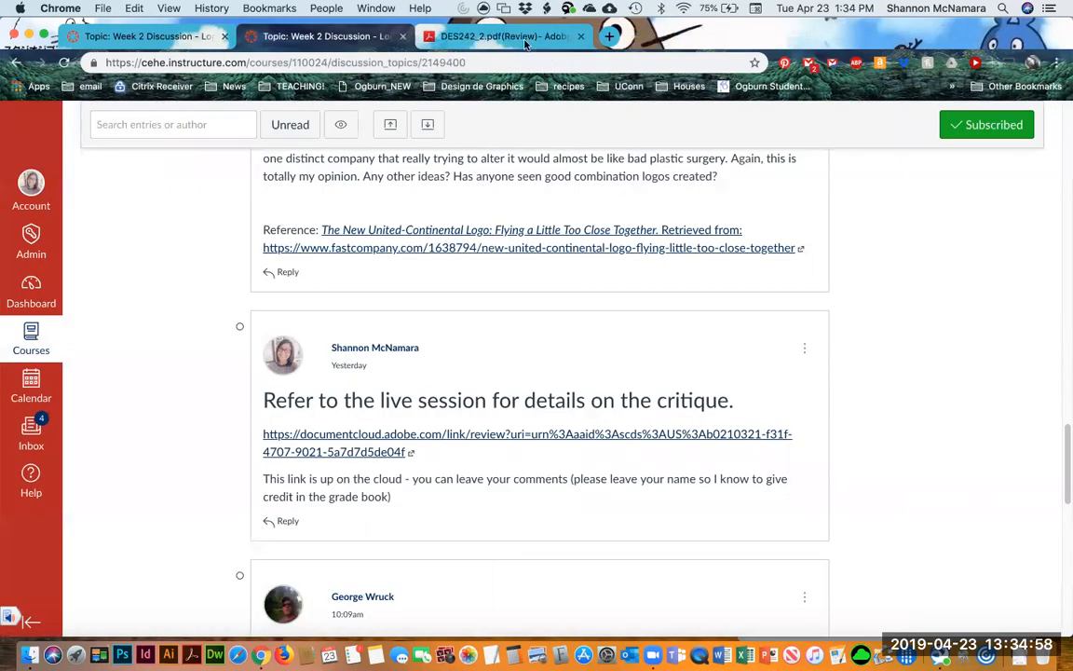
click(576, 37)
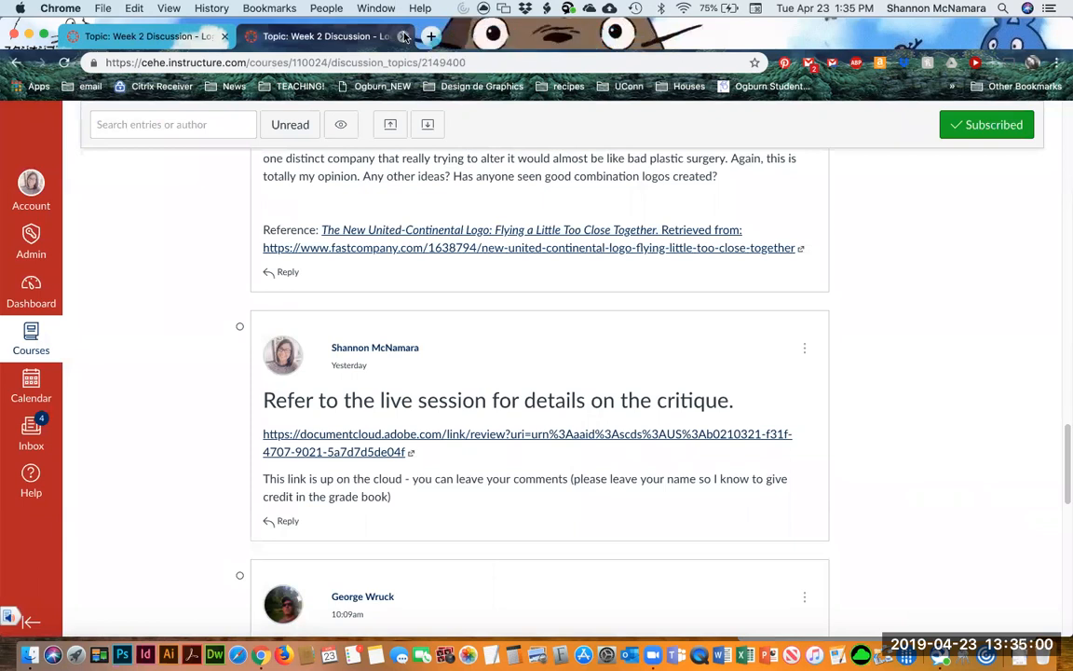
click(403, 37)
Go to the DES242 course home page and display the course in Student View.
scroll(466, 336, up, 2)
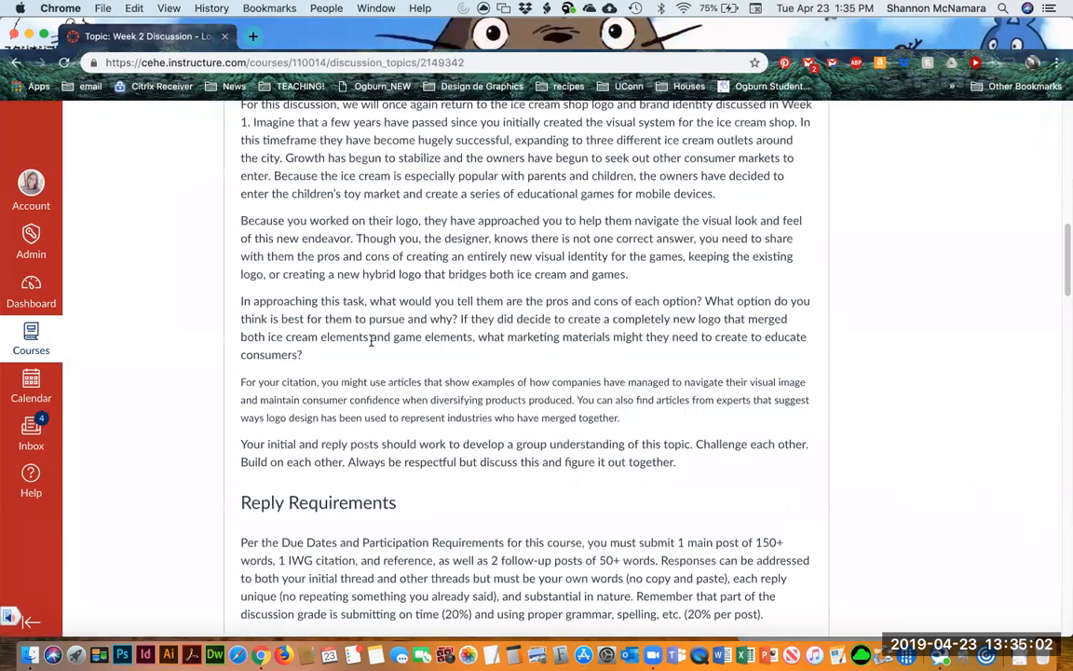
scroll(374, 343, up, 10)
click(102, 207)
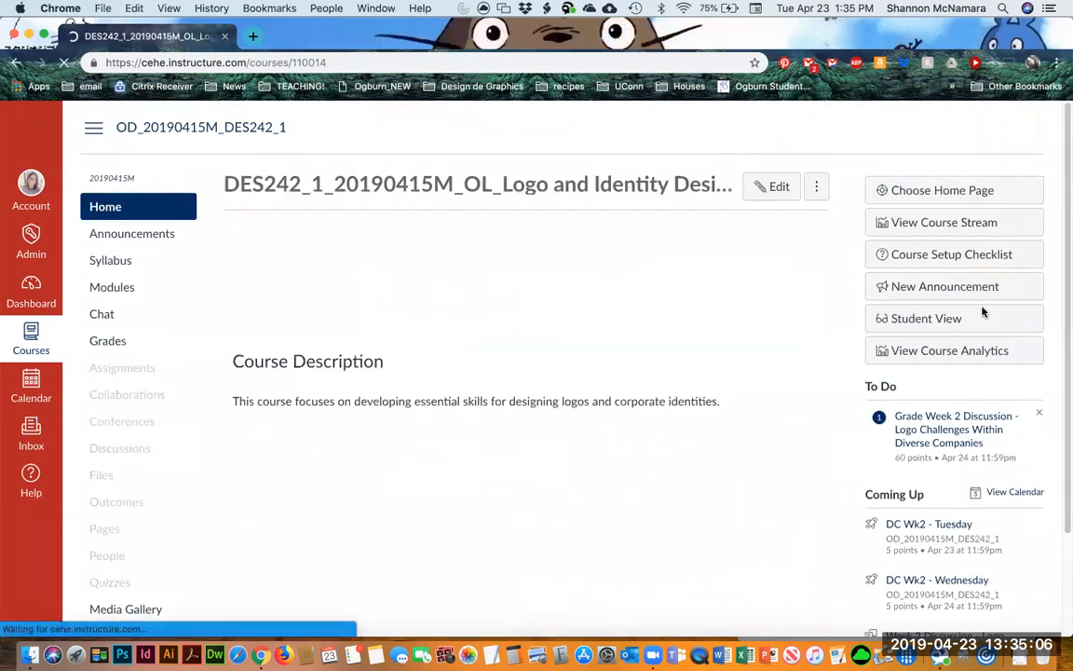
click(944, 320)
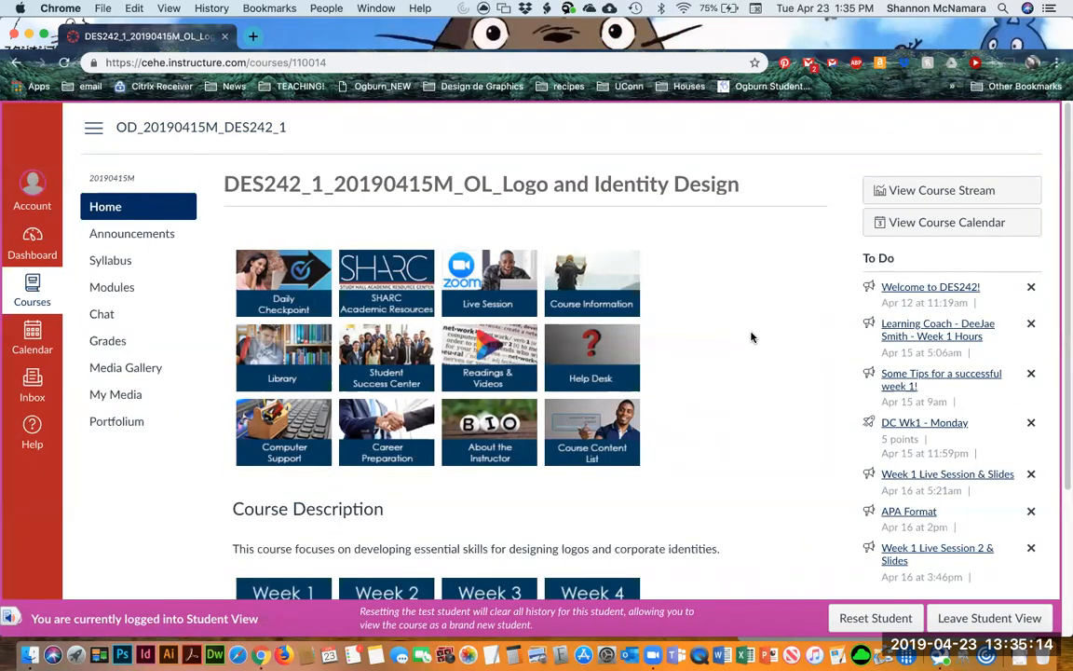
View the course announcements, and switch to the "DES 242 - Wk 2_2" presentation in Google Slides.
click(143, 234)
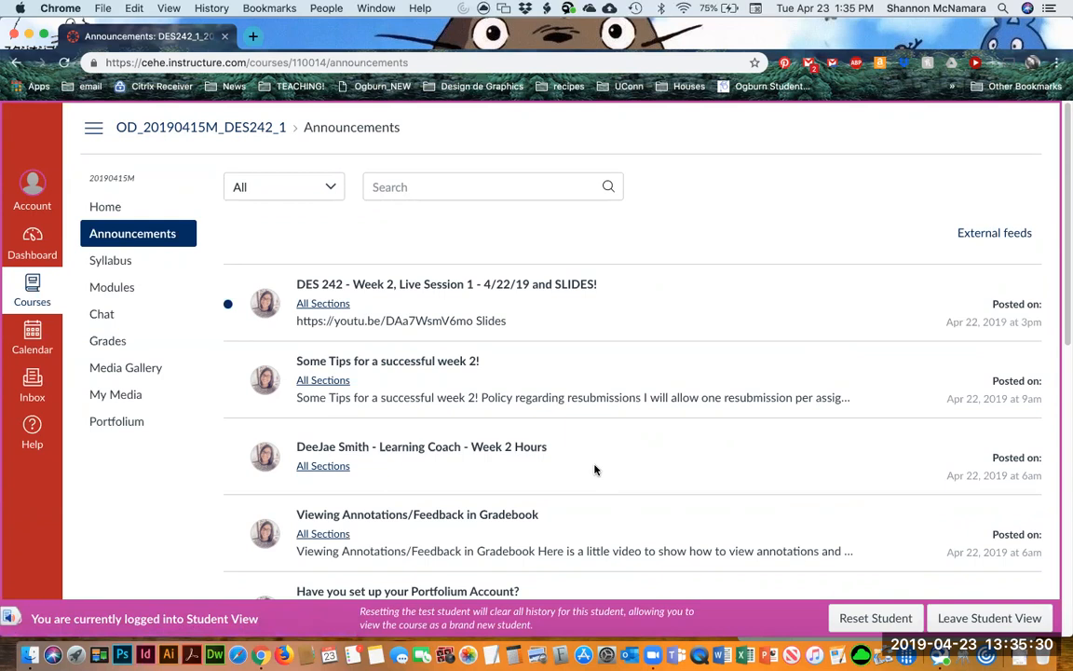
key(super+grave)
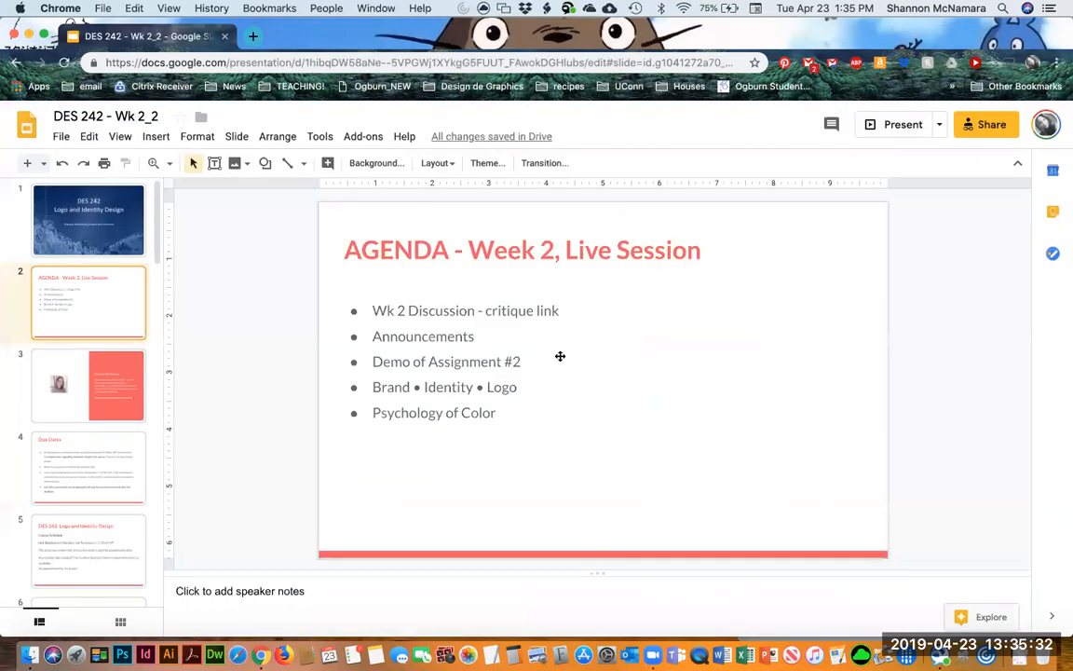
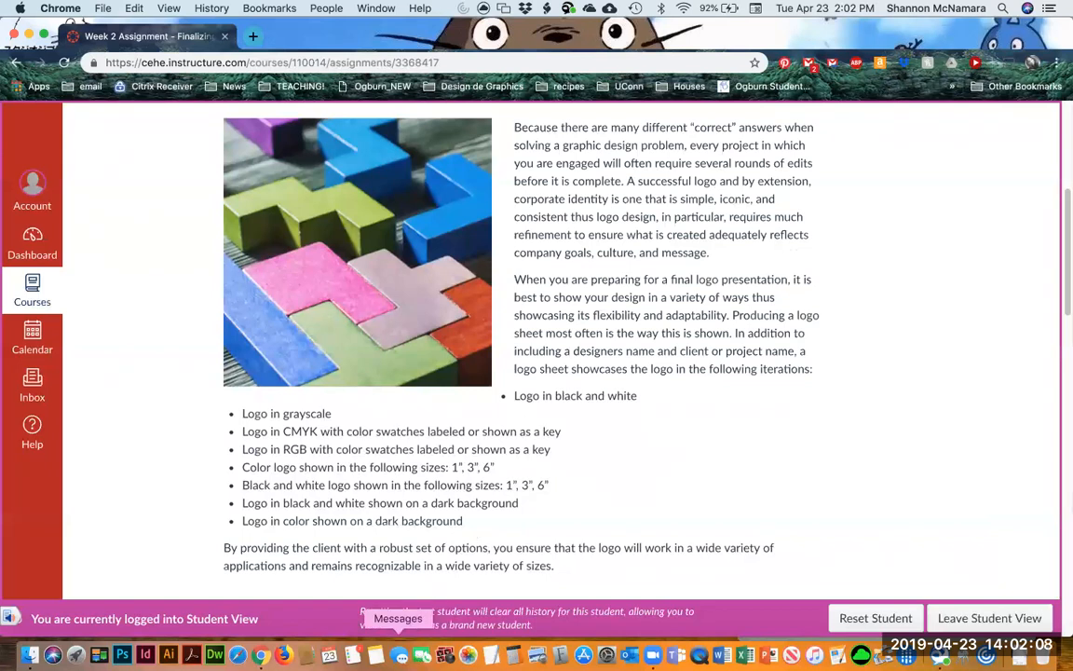
Create a new note in Notes and copy the assignment page's list of required logo iterations into it.
click(375, 655)
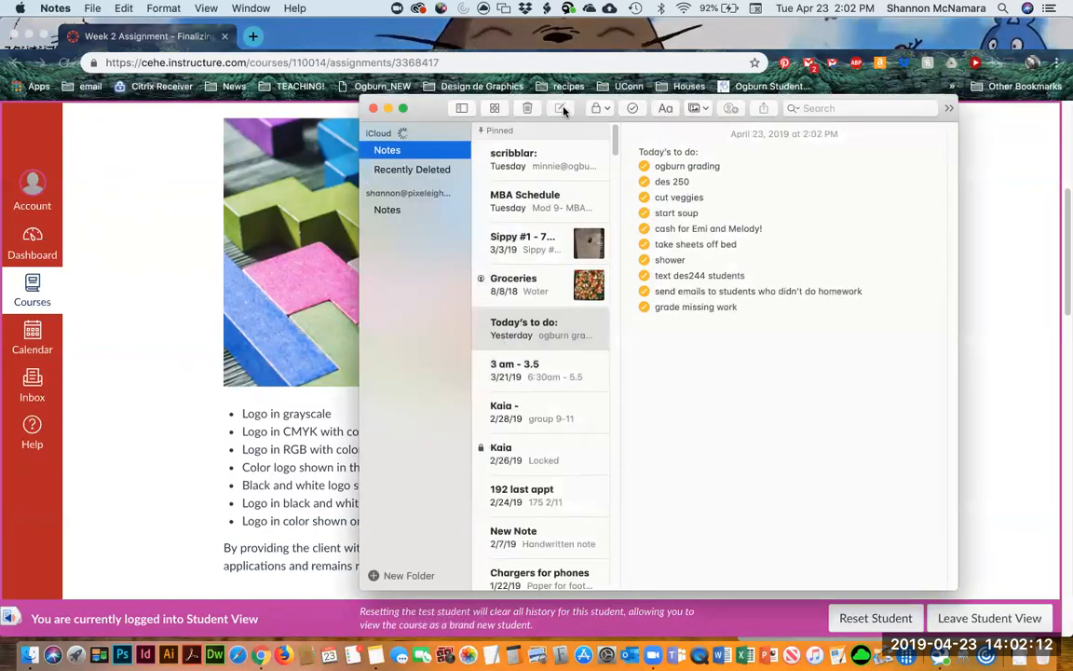
click(563, 110)
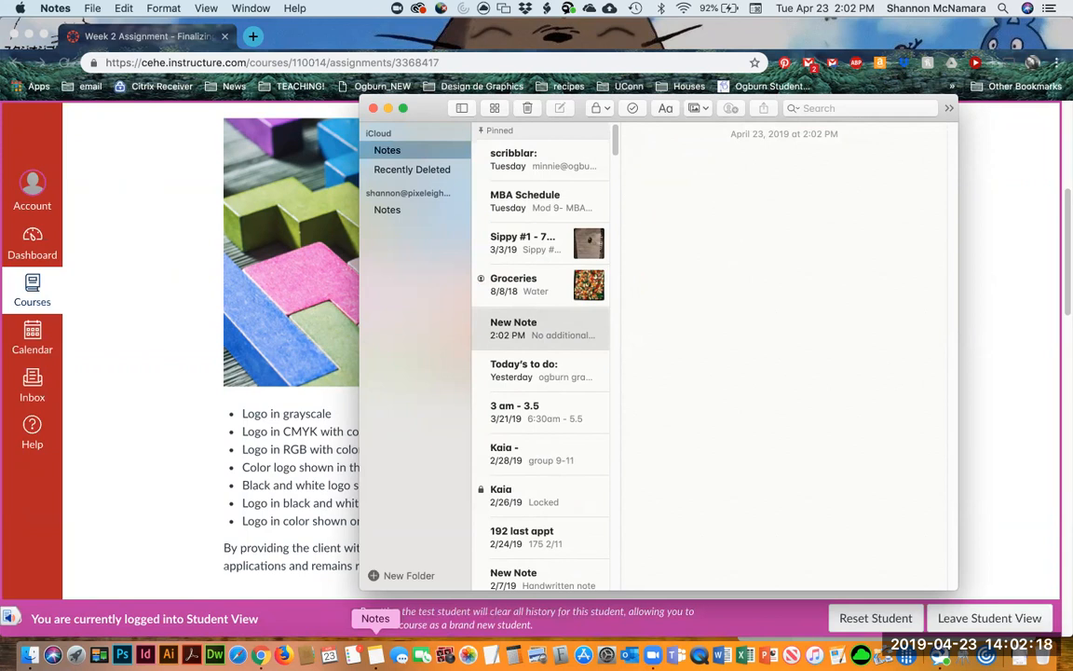
click(319, 484)
drag(513, 398, 502, 520)
key(super+c)
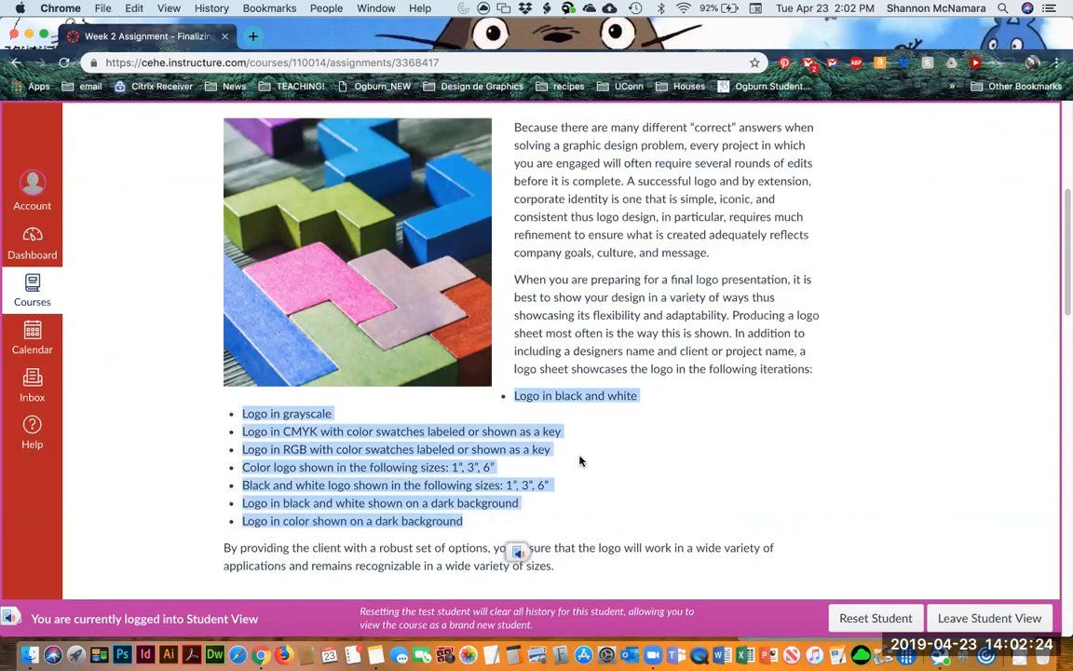
scroll(582, 462, down, 5)
scroll(579, 456, down, 4)
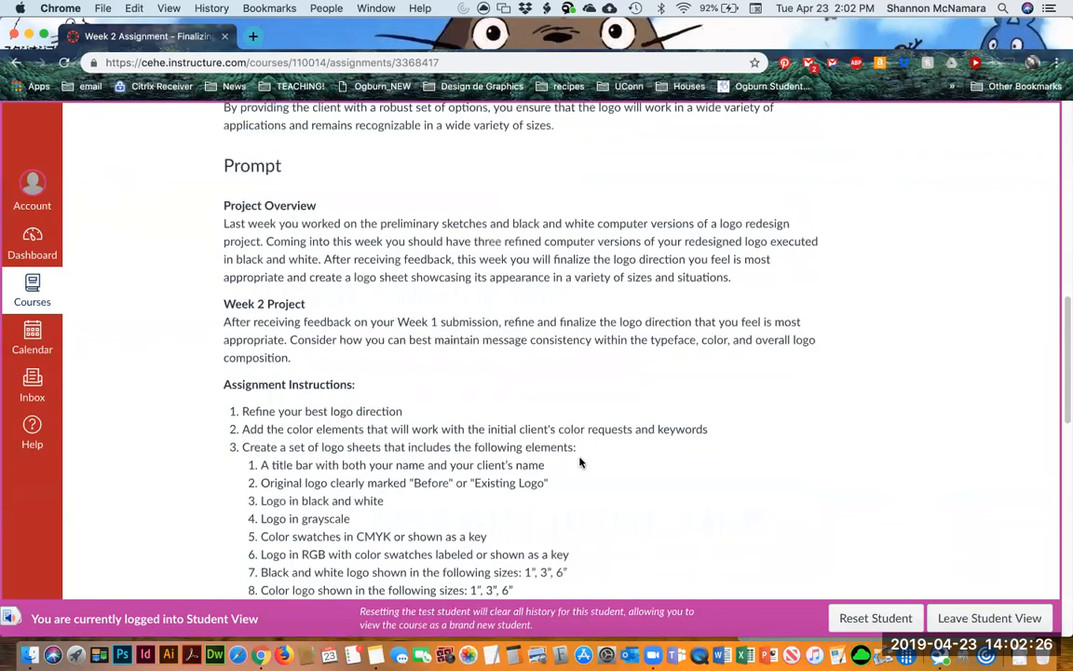
key(super+Tab)
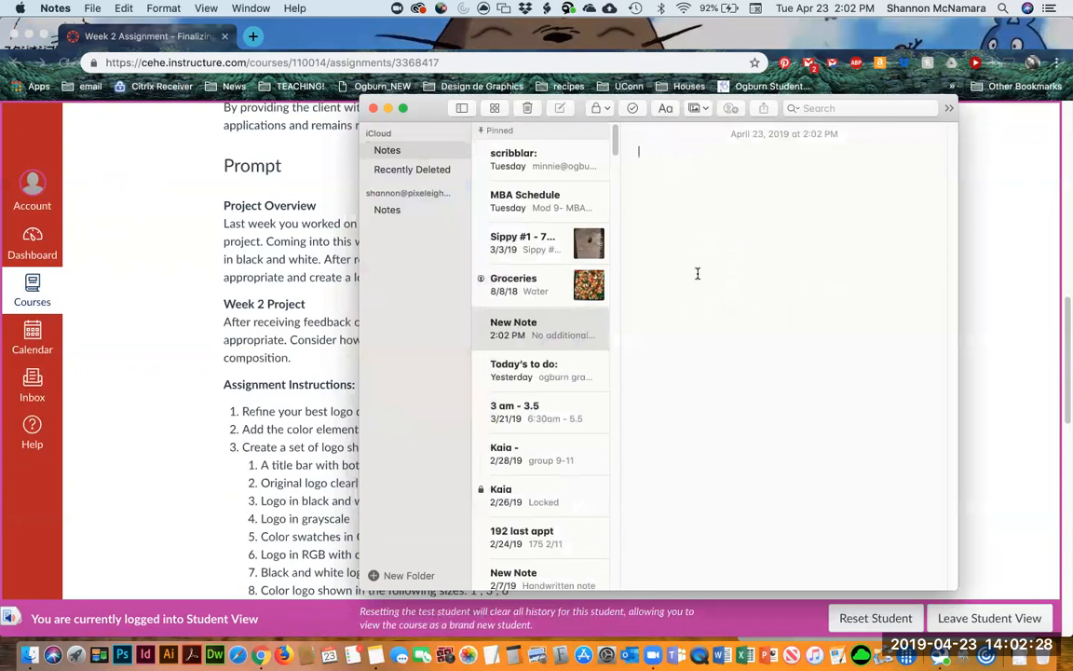
key(super+v)
Copy the title bar and "Before" or "Existing Logo" requirements from the assignment instructions to the end of the note.
click(262, 482)
drag(260, 465, 550, 491)
key(super+c)
key(super+Tab)
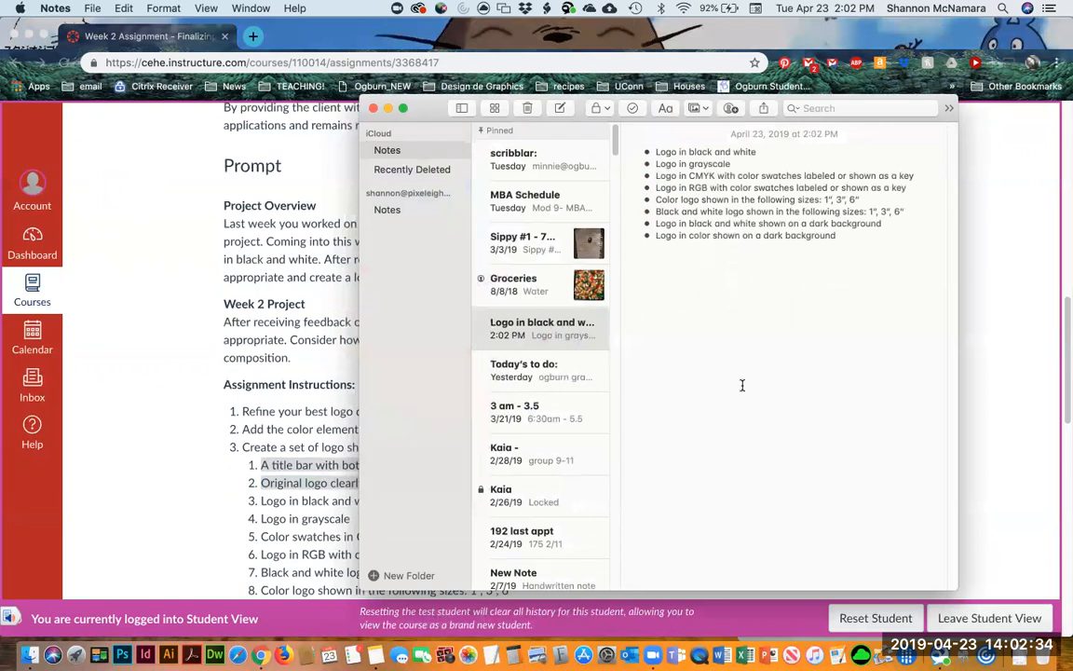
key(super+v)
Copy the assignment instructions about InDesign Master Pages and using a grid to the end of the note.
click(298, 551)
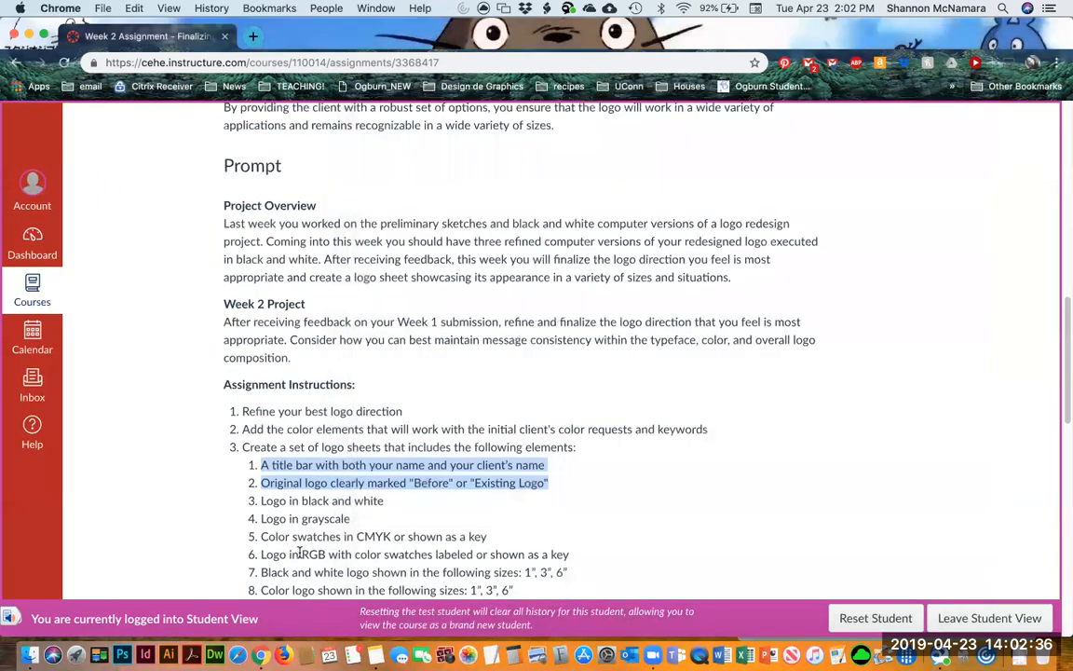
scroll(298, 551, down, 2)
key(super+Tab)
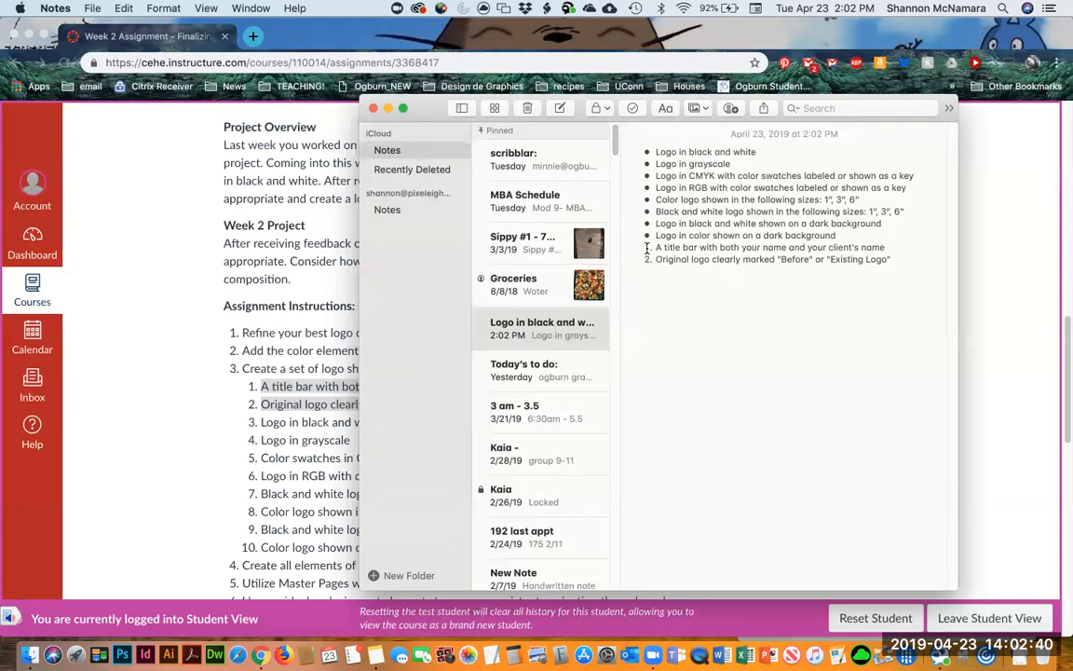
click(249, 447)
scroll(265, 470, down, 4)
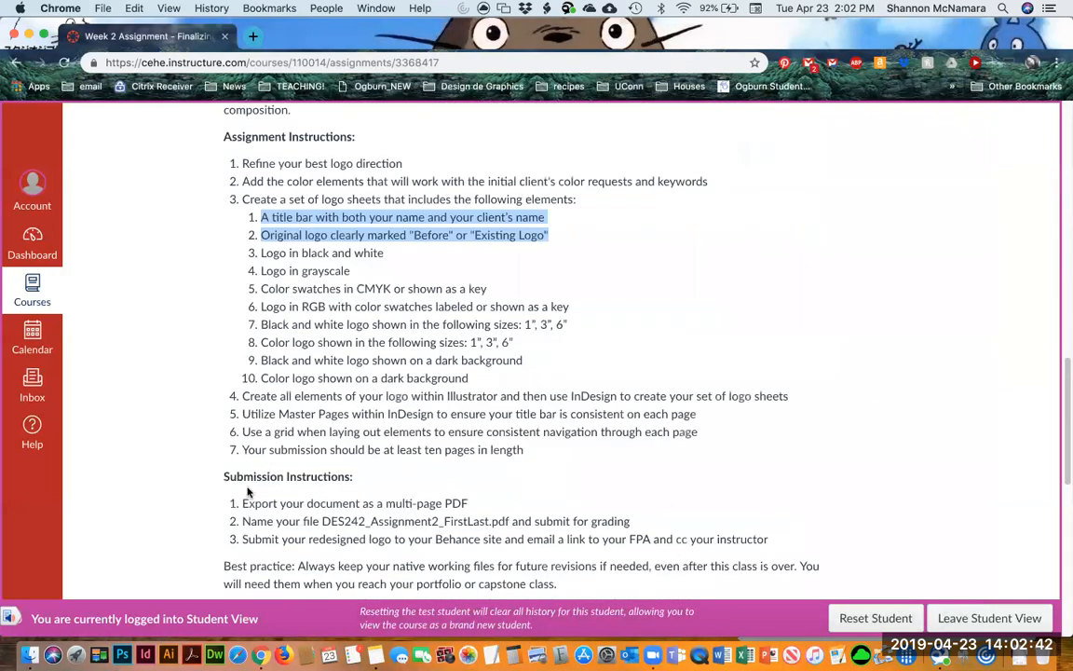
drag(240, 415, 711, 419)
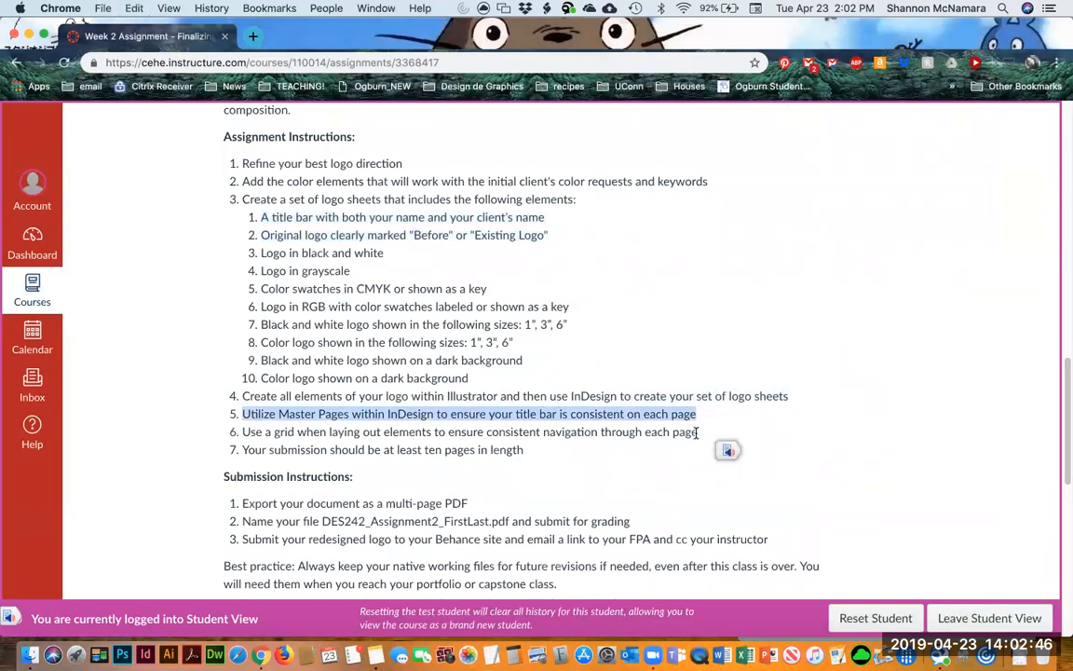
shift+click(694, 431)
key(super+Tab)
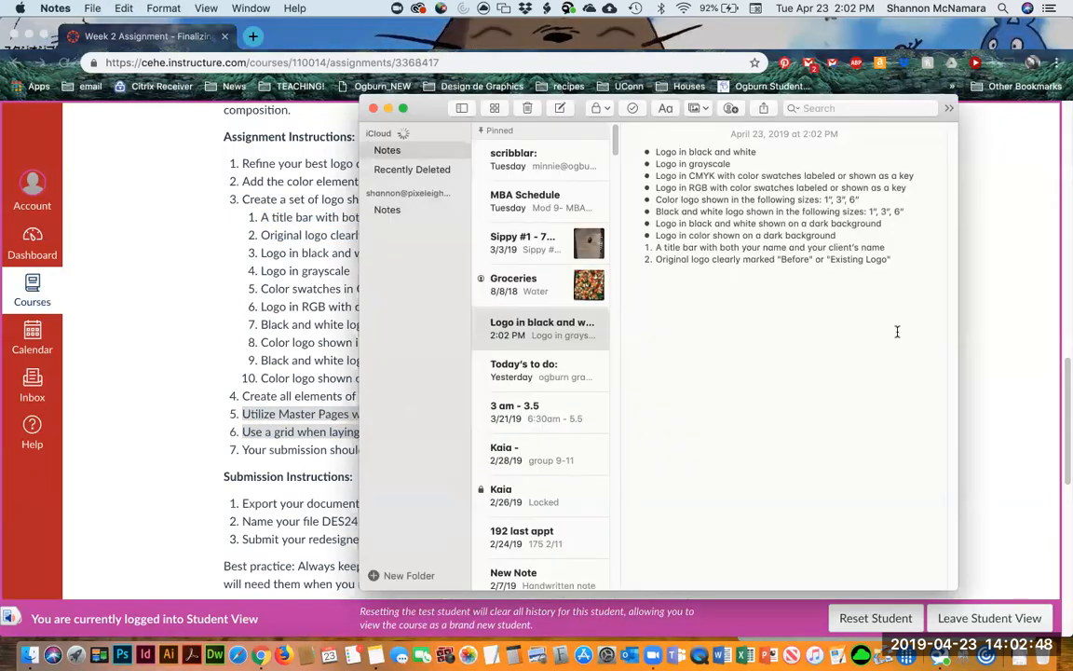
key(super+v)
Add "10 pages" as the note's last item and convert the whole list to a checklist.
key(Return)
text(10 pages)
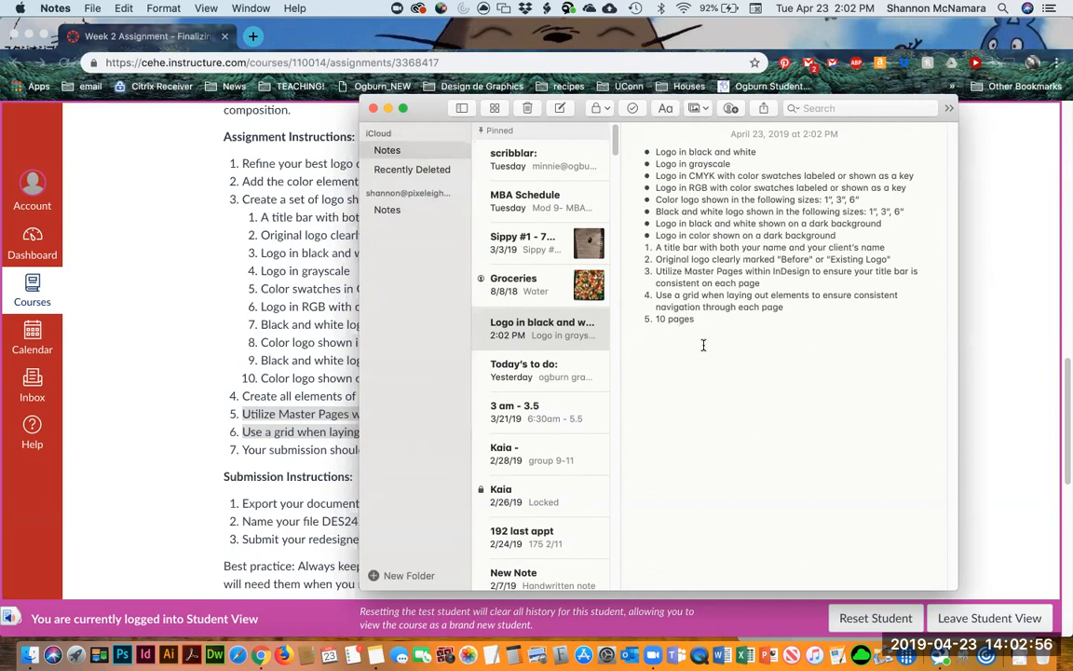
key(super+a)
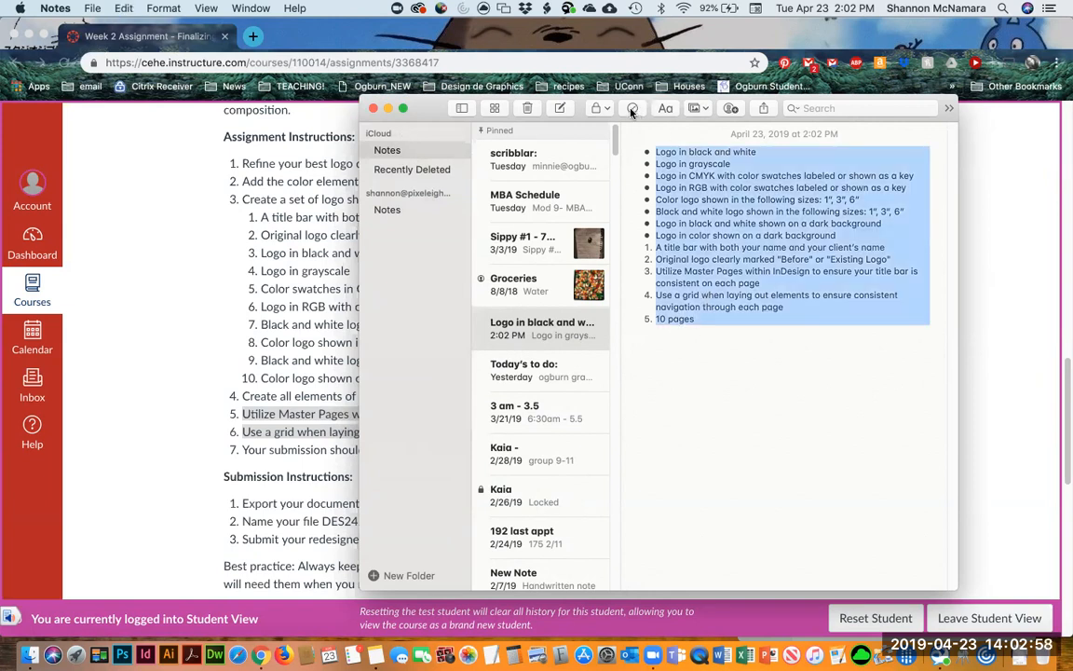
click(632, 110)
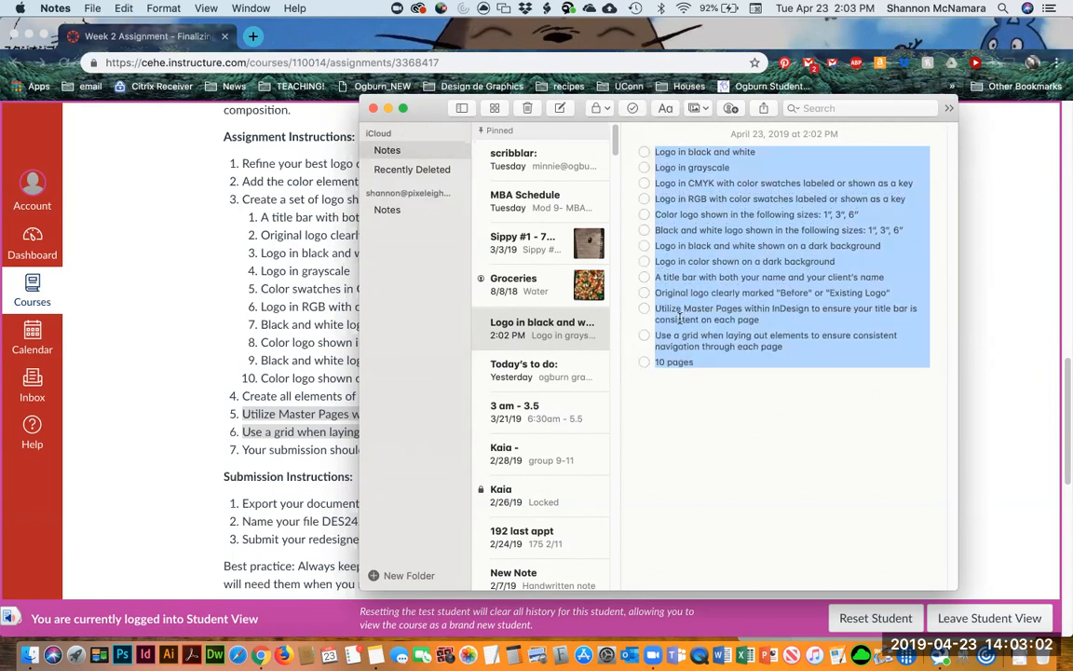
click(717, 355)
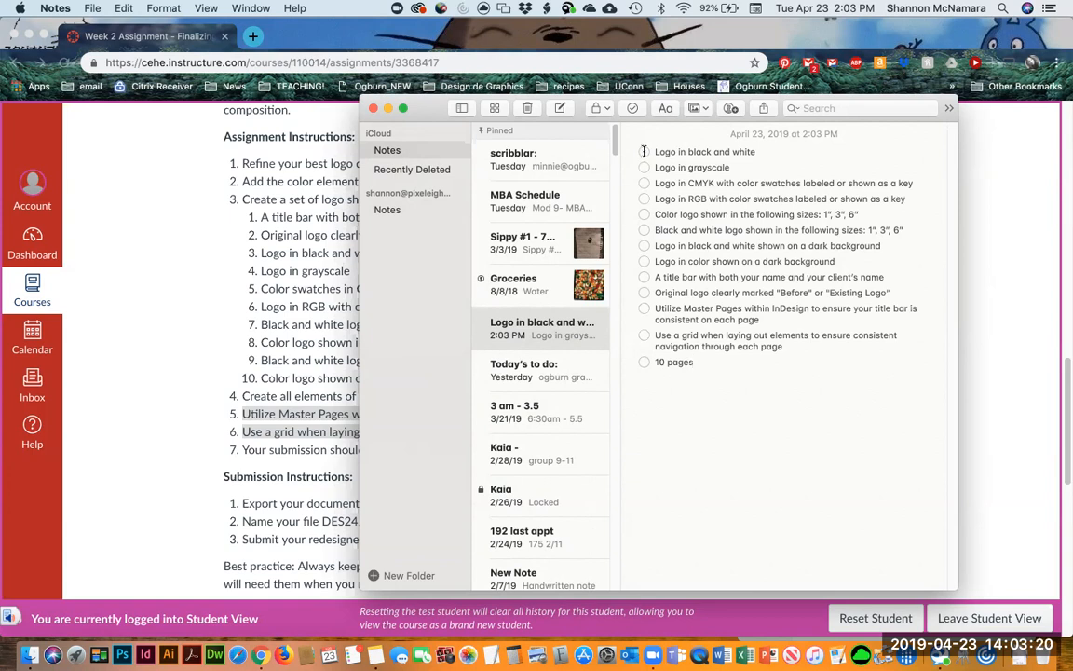
Tick and untick the "Logo in black and white" checklist item, and return to the assignment page in Chrome.
click(644, 152)
click(644, 155)
click(297, 375)
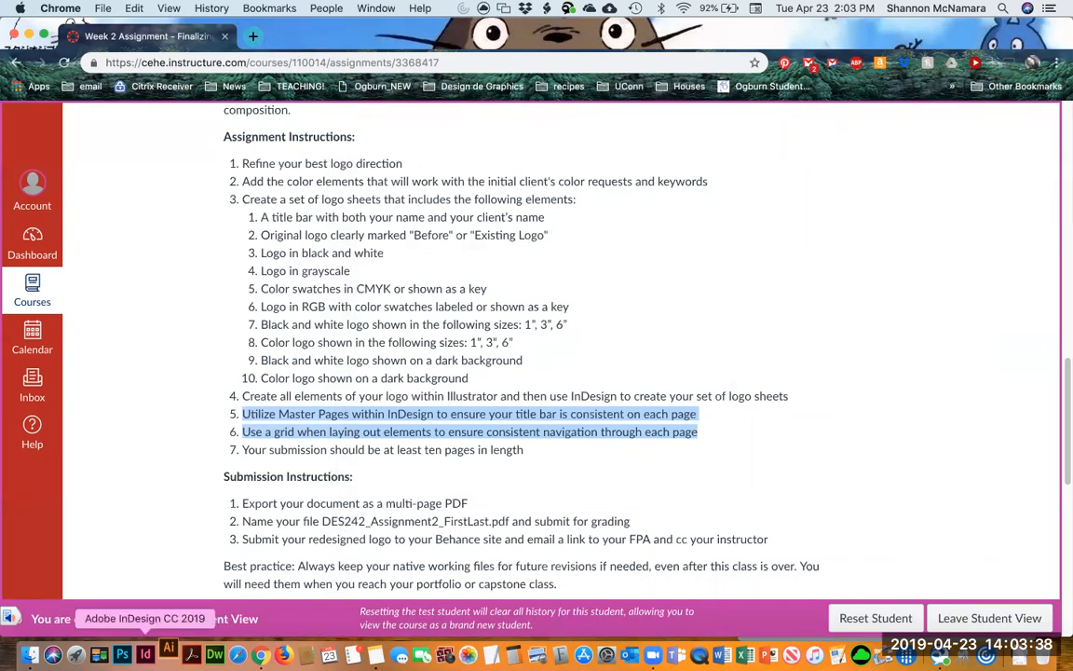
In Finder, go to the Week 2 folder of DES 242 inside Mod 4 and open kcup.ai.
click(31, 655)
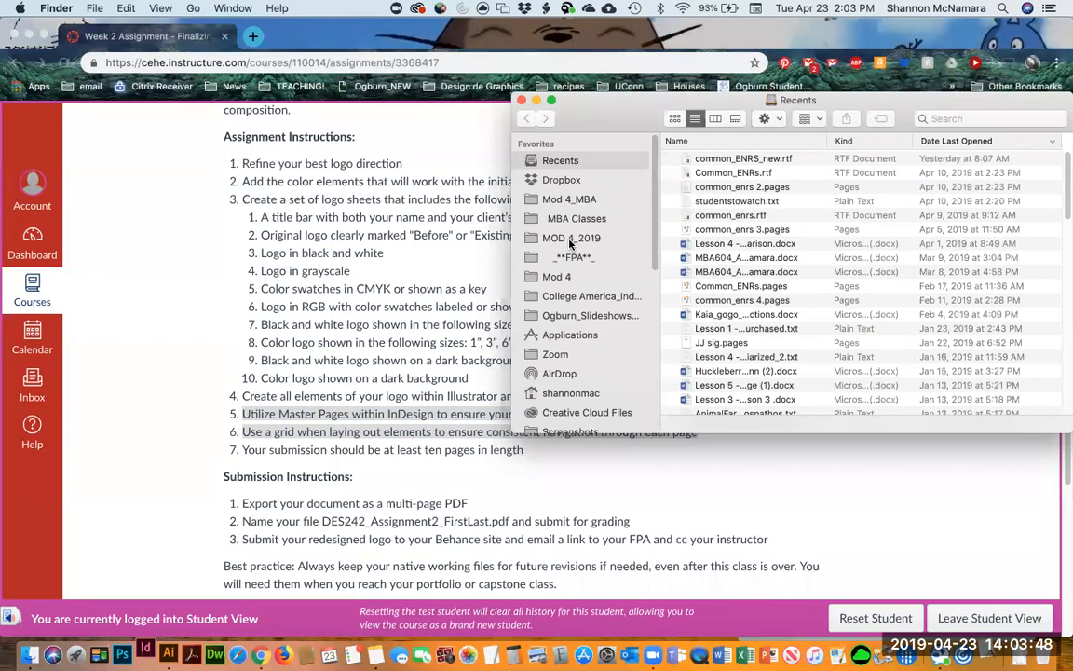
click(558, 276)
double_click(719, 176)
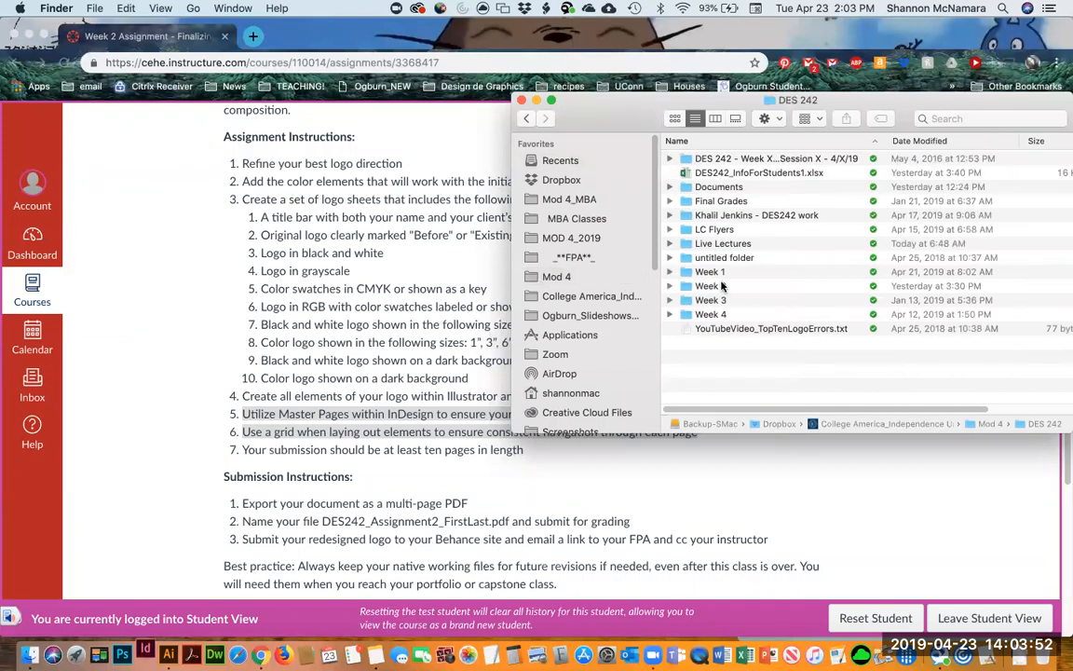
double_click(722, 286)
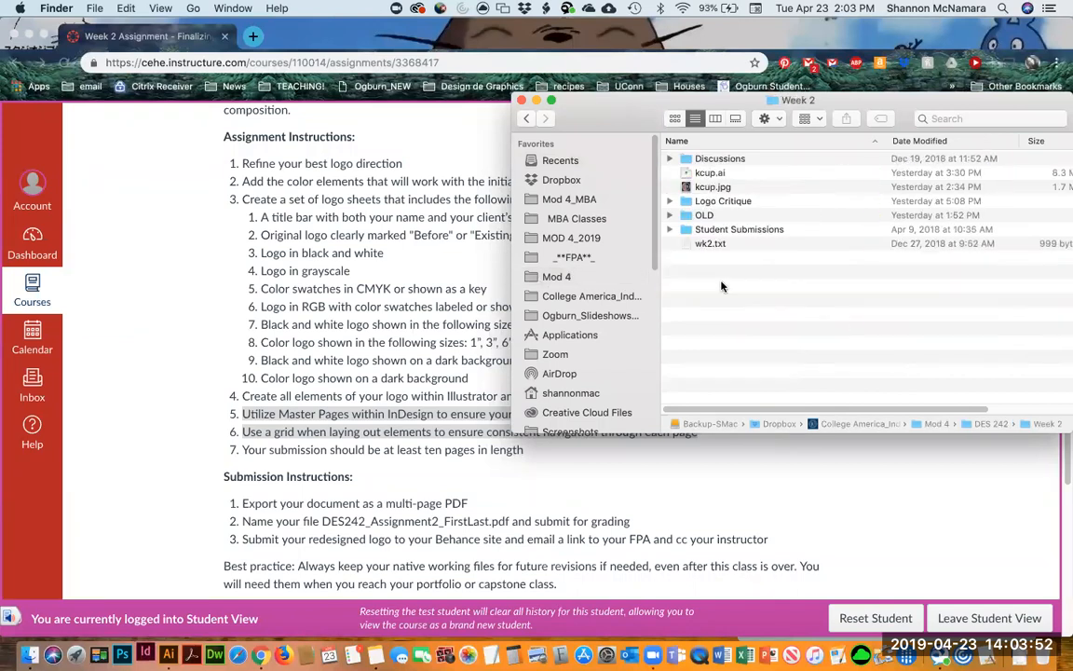
click(712, 174)
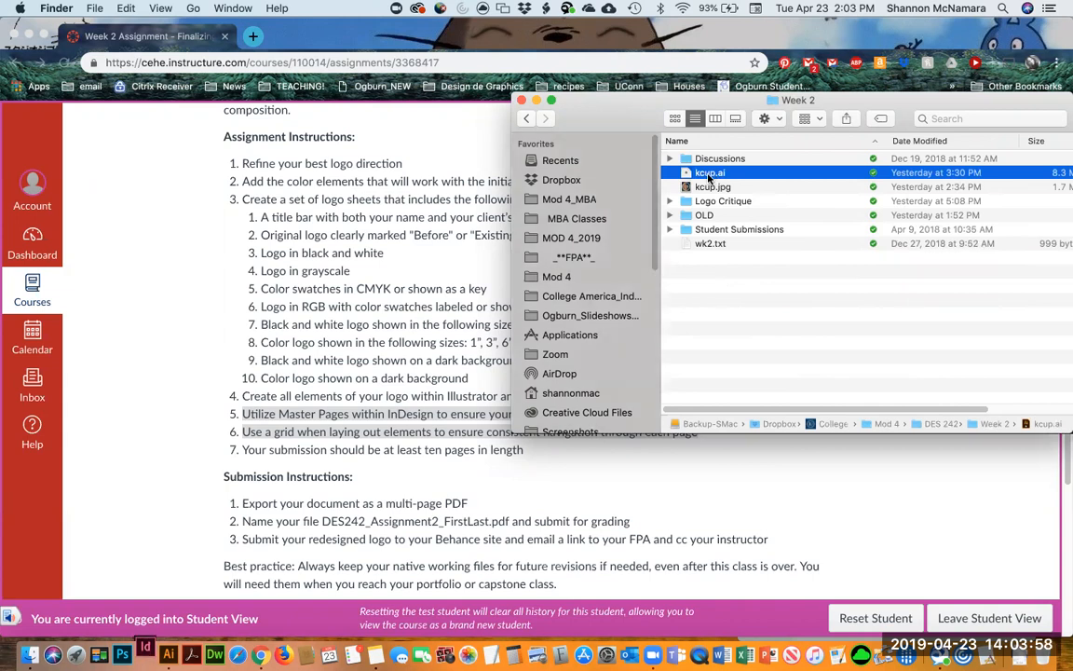
double_click(710, 174)
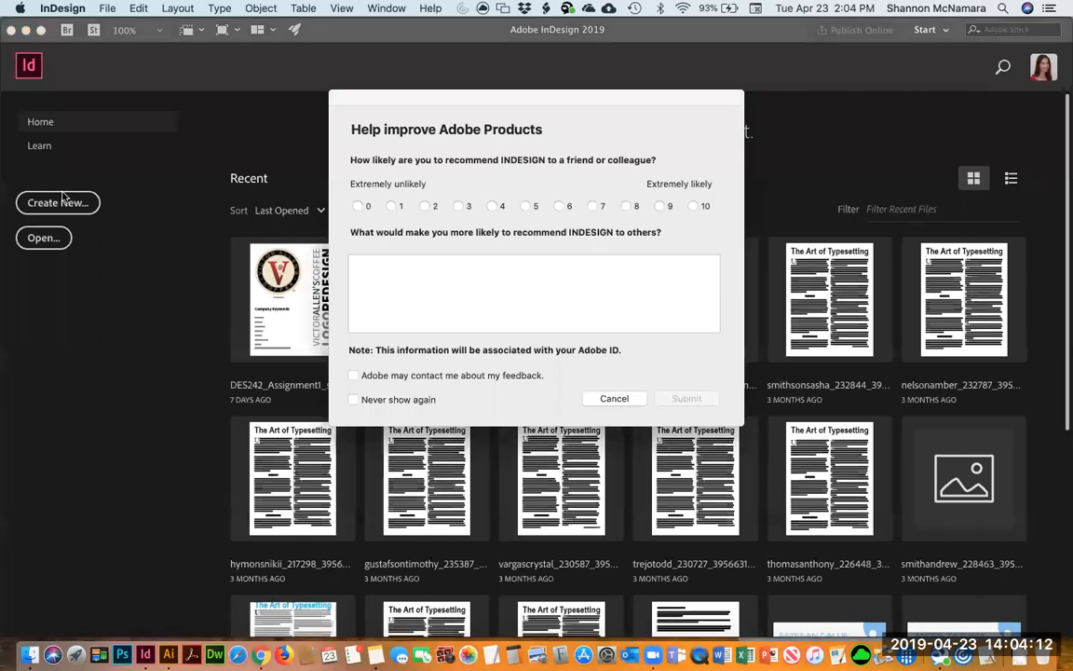
Dismiss the feedback survey in InDesign and bring up the new document setup.
click(616, 399)
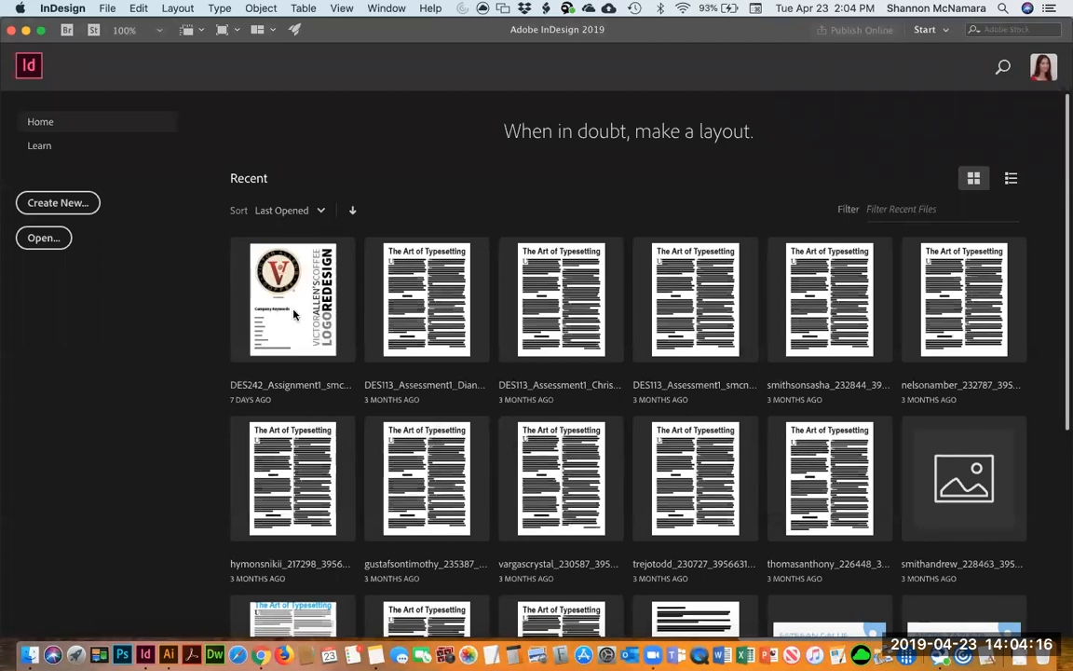
click(65, 205)
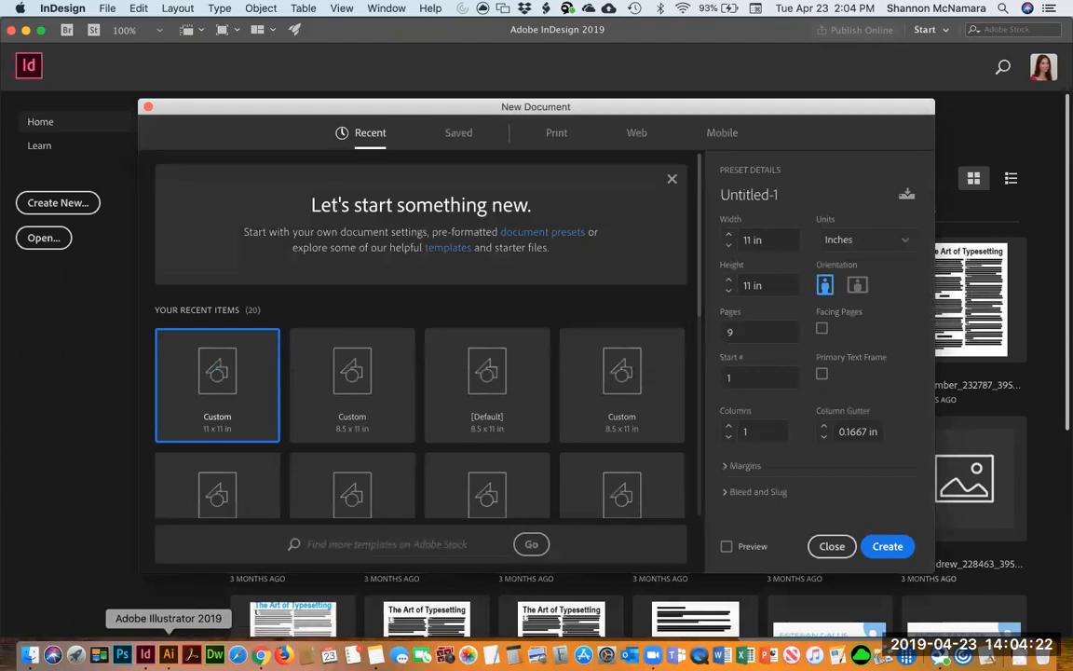
Switch to Illustrator and inspect the white circle and the Victor Allen's Coffee logo group by selecting each.
click(171, 657)
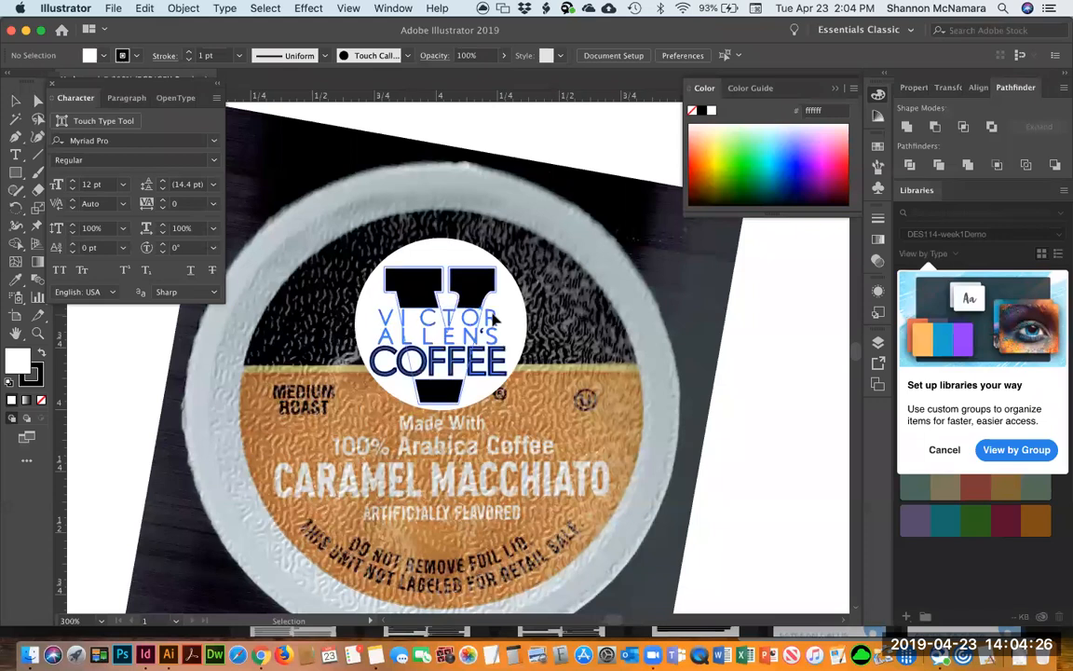
click(447, 286)
click(431, 251)
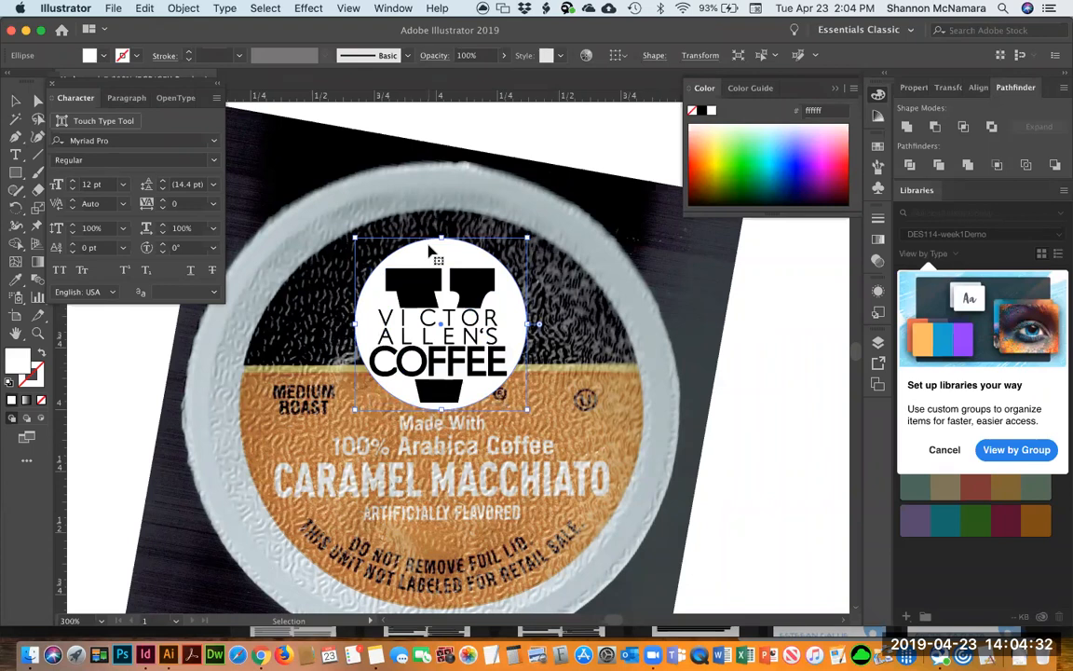
click(419, 301)
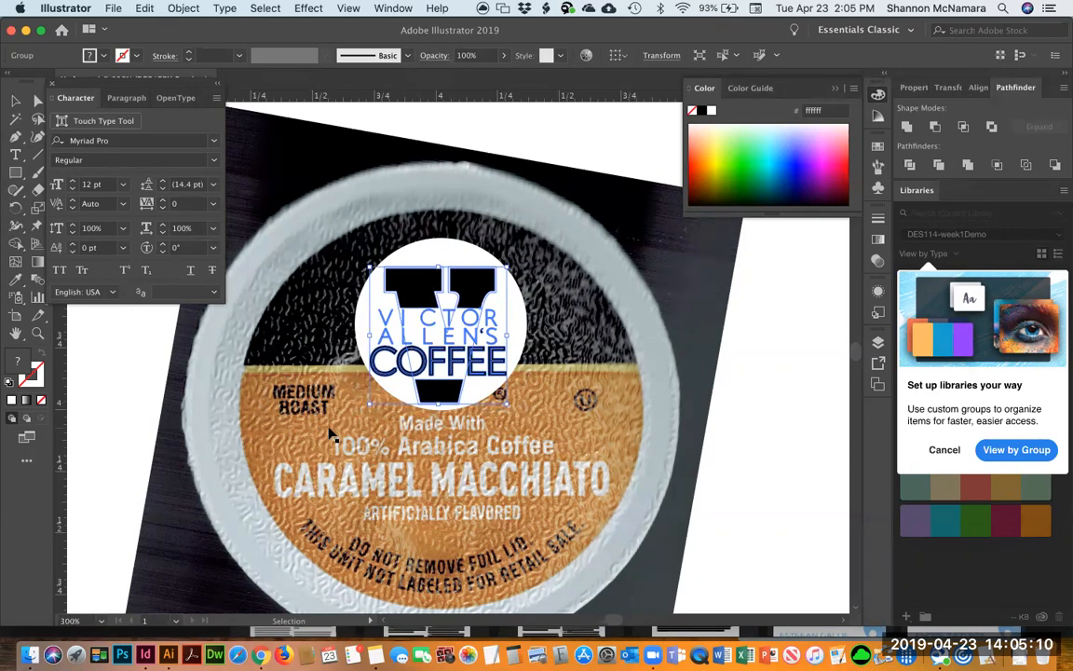
click(773, 339)
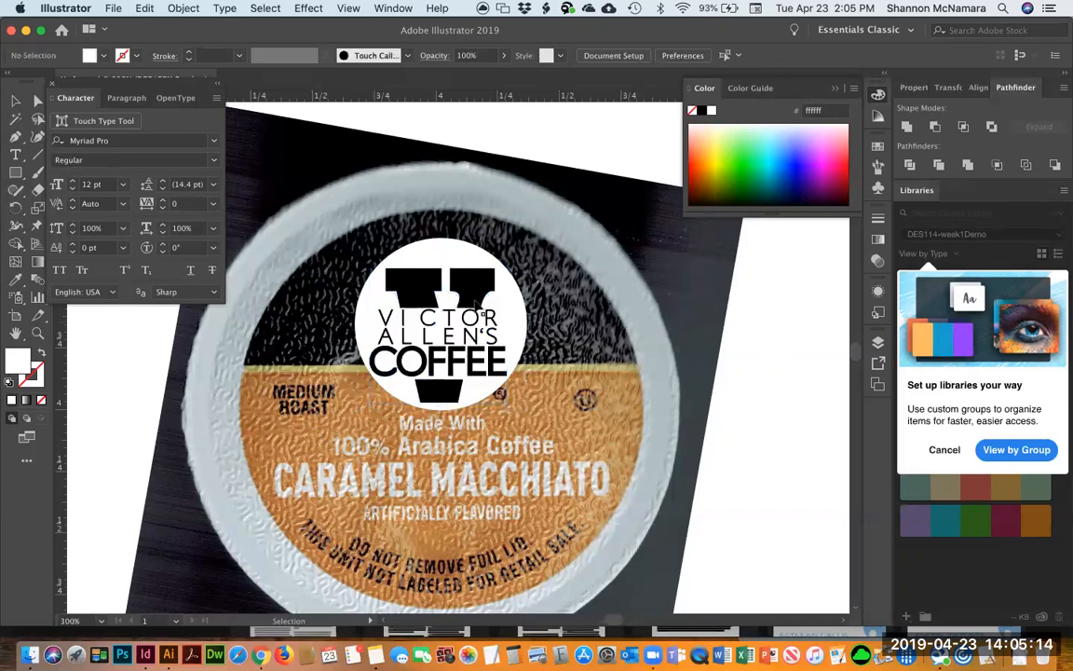
click(431, 276)
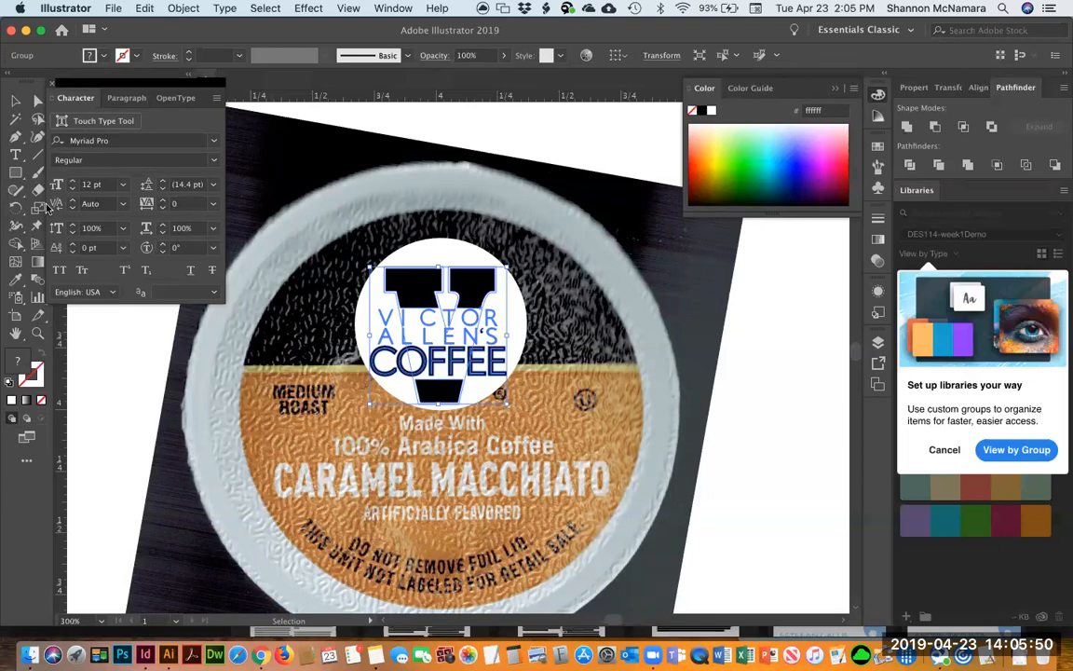
Deselect the logo, sample the lid's orange as the fill colour with the Eyedropper, and open the fill's Color Picker.
click(91, 396)
click(15, 277)
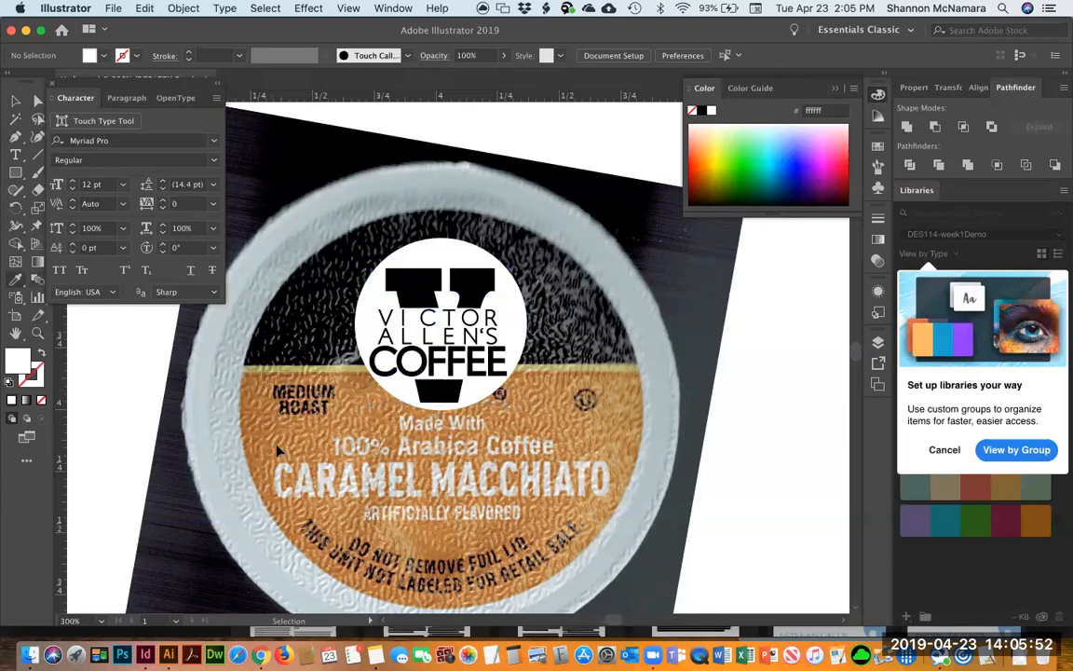
click(275, 427)
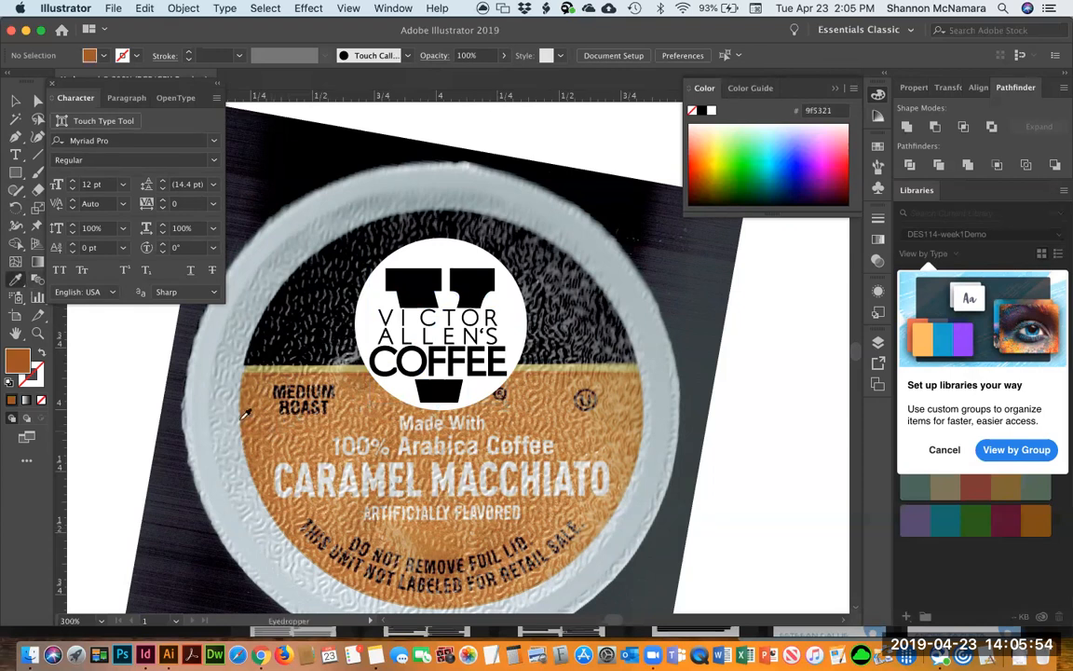
double_click(19, 360)
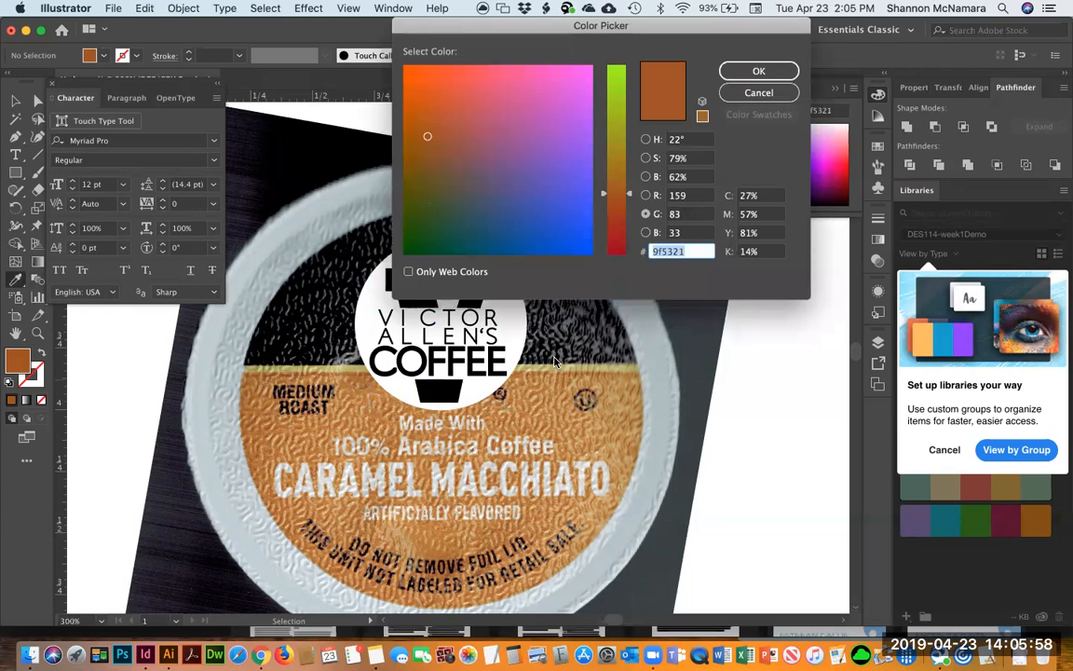
Switch to Chrome, open color.adobe.com in a new tab, and dismiss the welcome message.
click(261, 655)
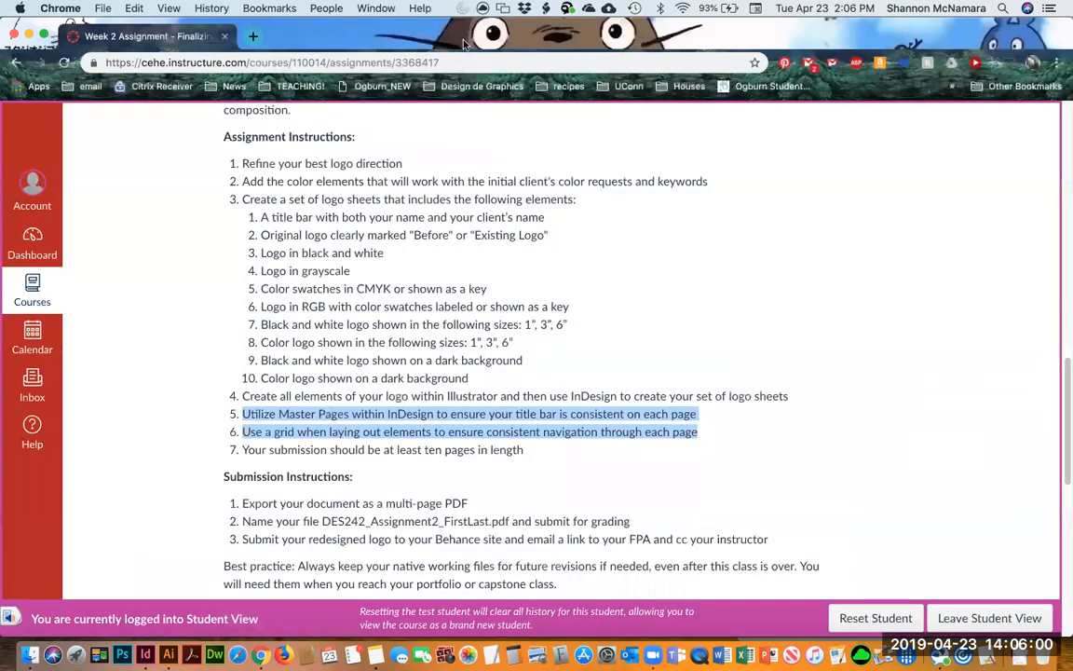
click(255, 38)
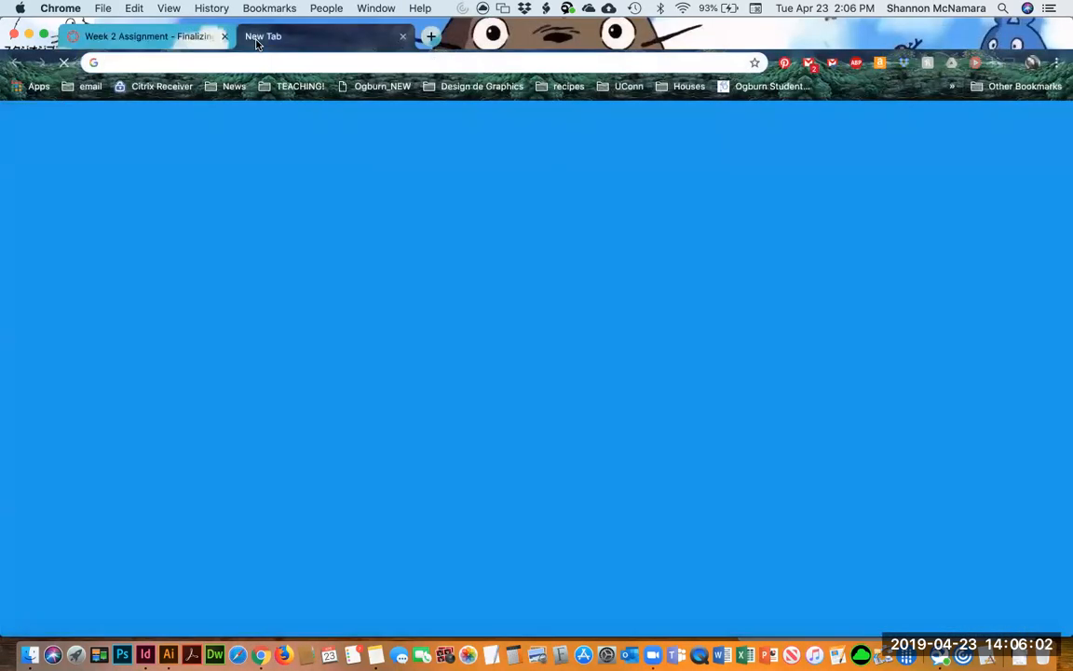
text(color.a)
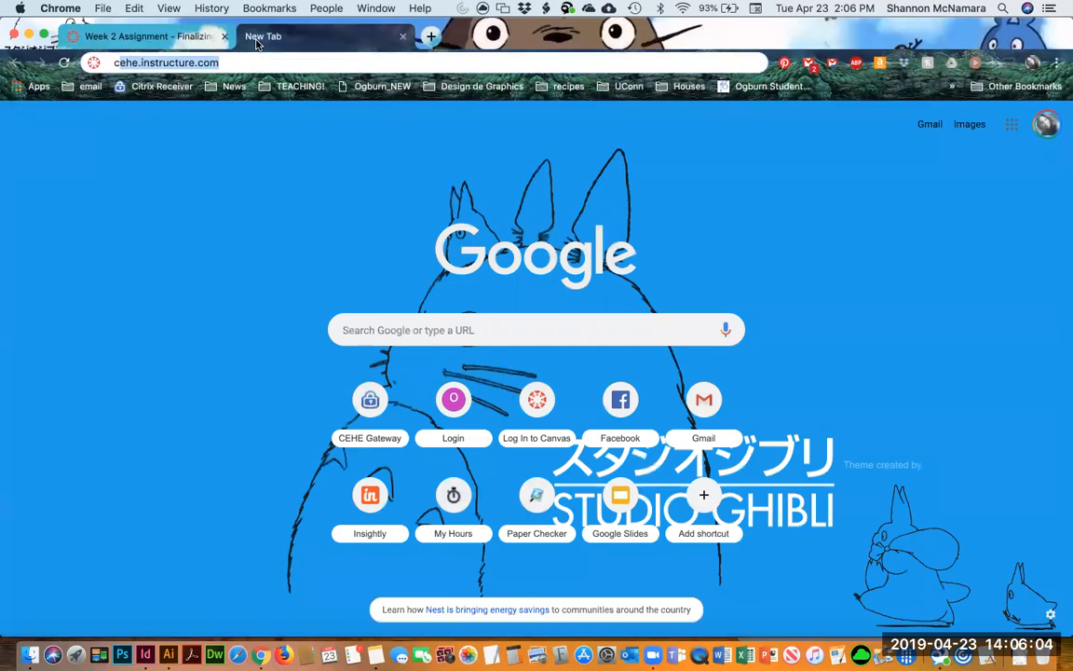
text(dobe.com)
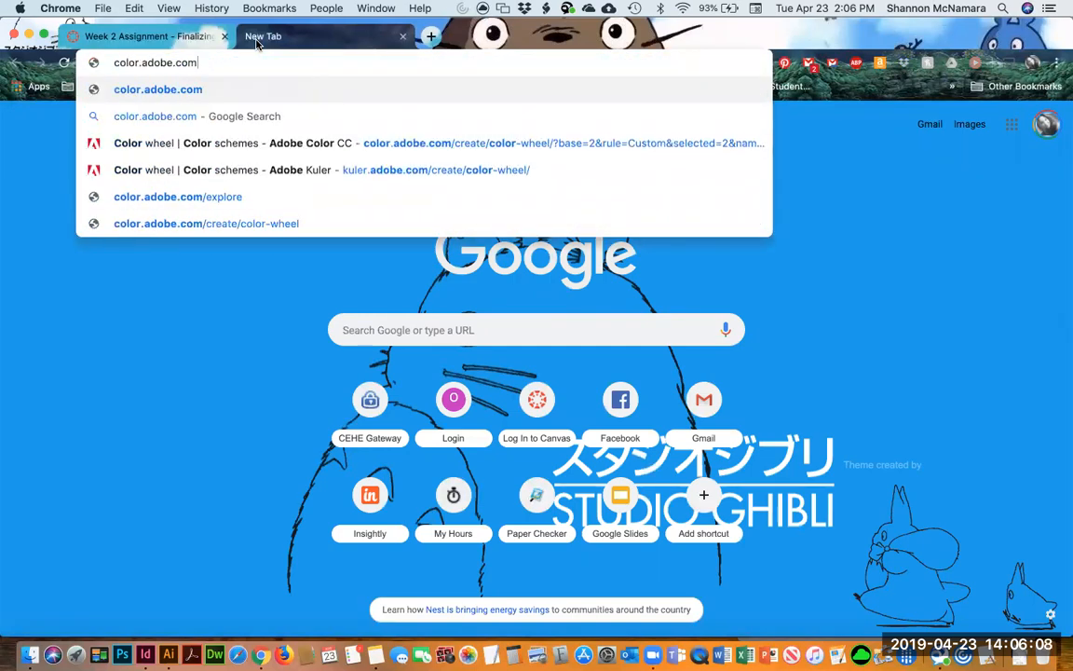
key(Return)
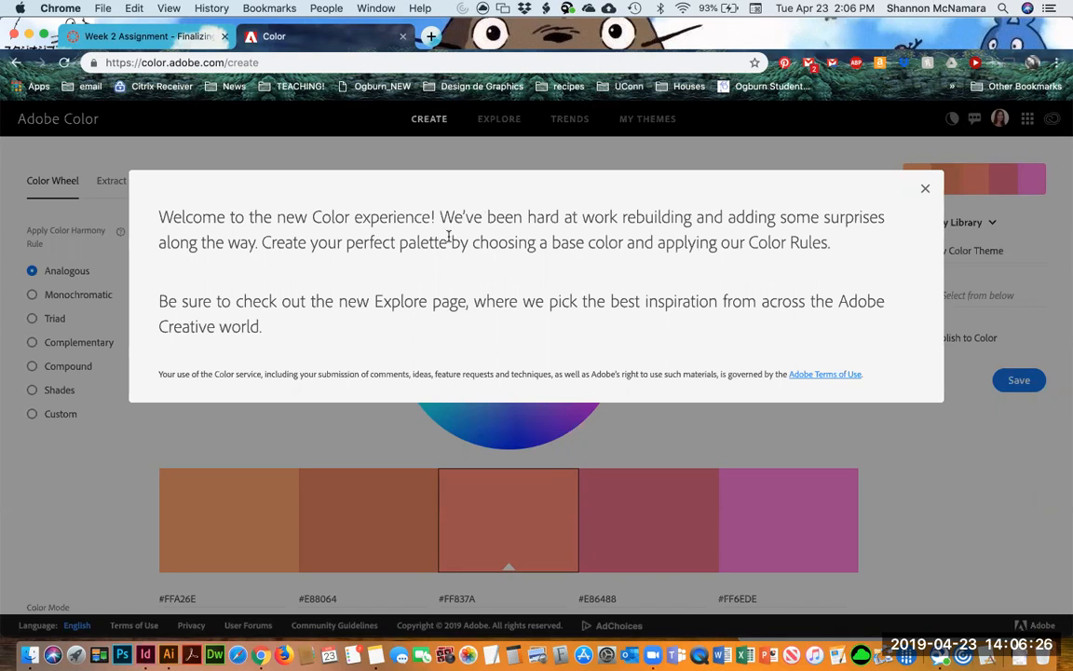
click(925, 188)
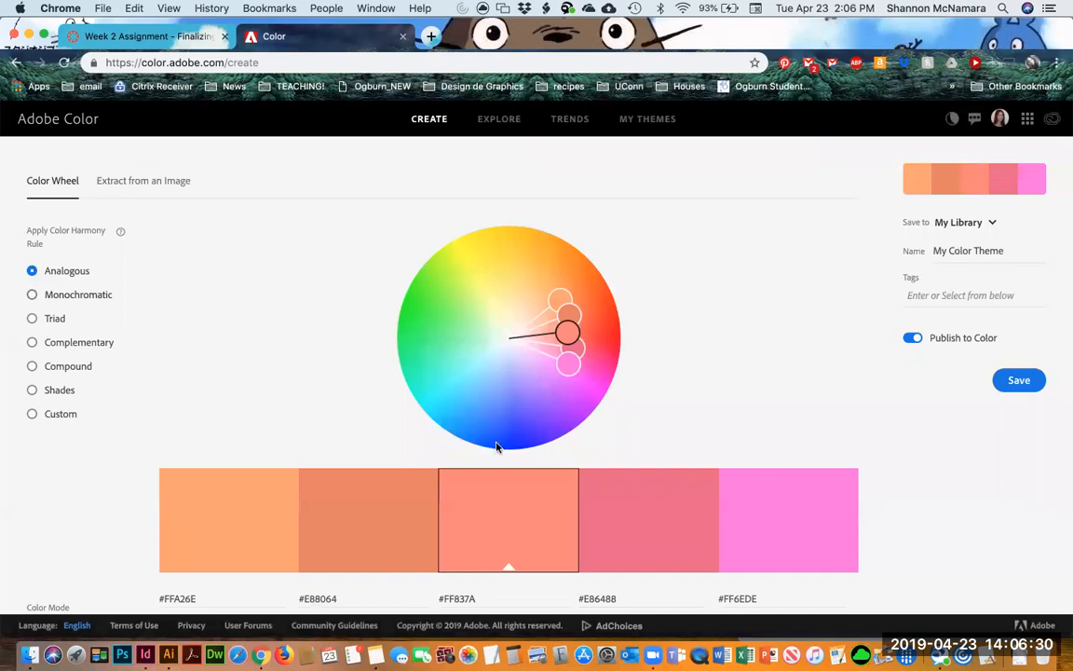
Apply the Complementary harmony rule in Adobe Color and set the first swatch to #9f5321.
scroll(742, 443, down, 1)
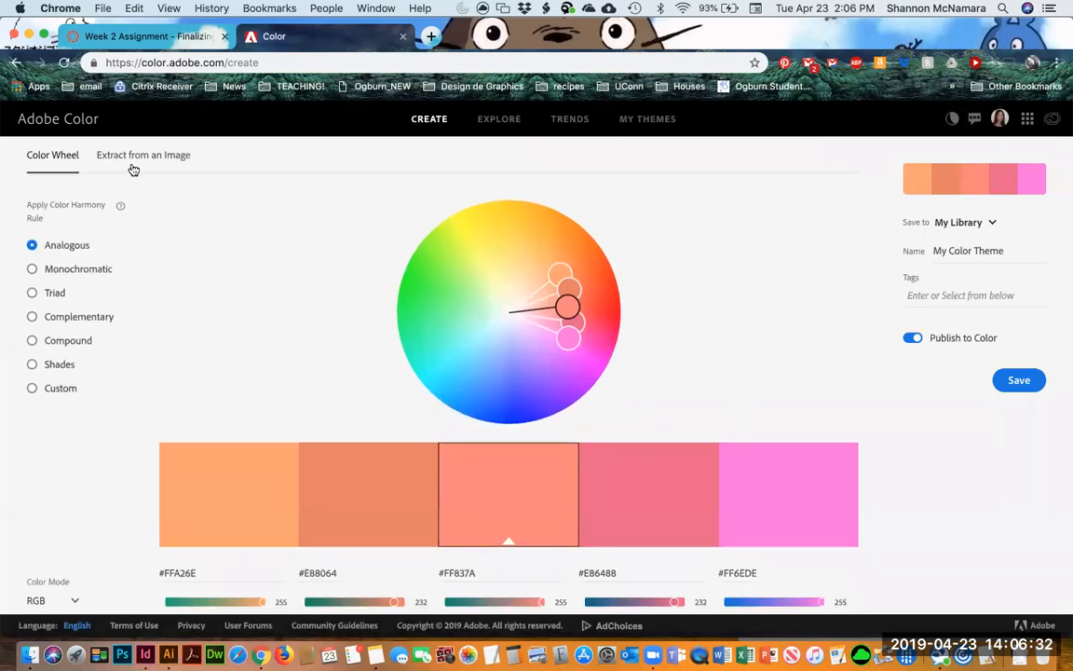
click(67, 318)
scroll(270, 373, down, 3)
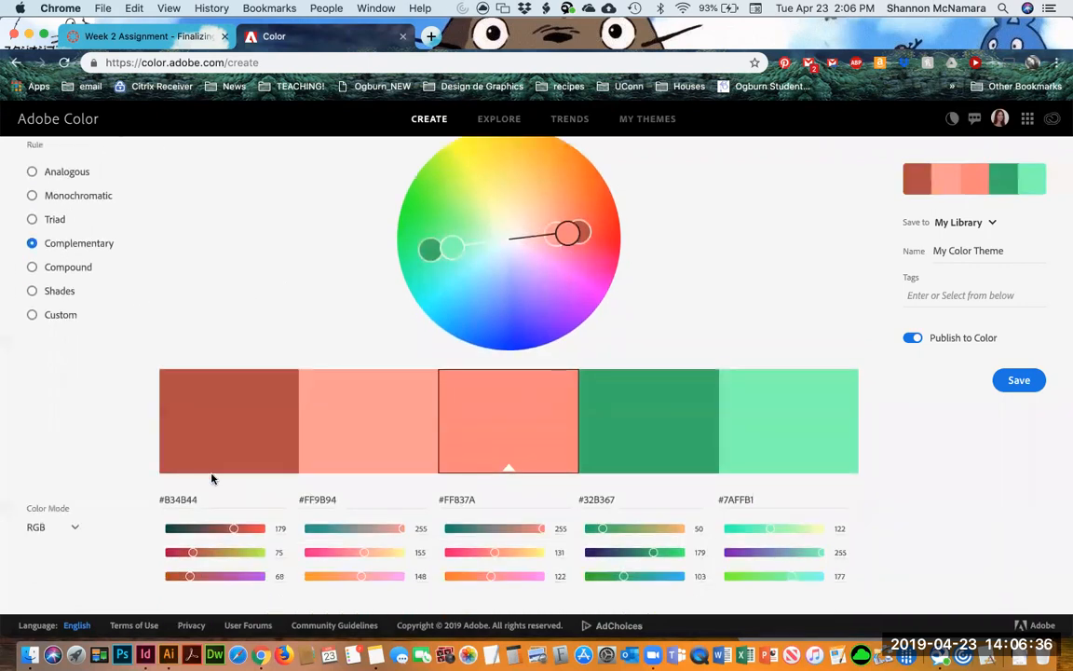
click(204, 500)
drag(204, 499, 130, 489)
text(#9f5321)
key(Return)
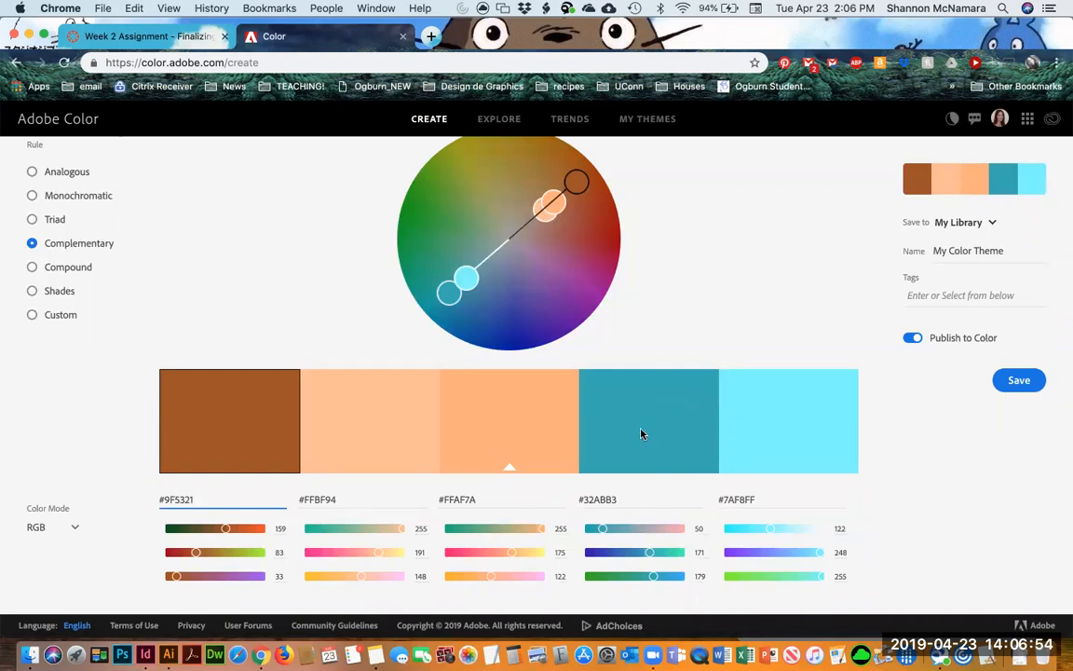
Choose DES 242 as the library to save the theme to and name the theme Victor Allen-Mod4.
click(978, 225)
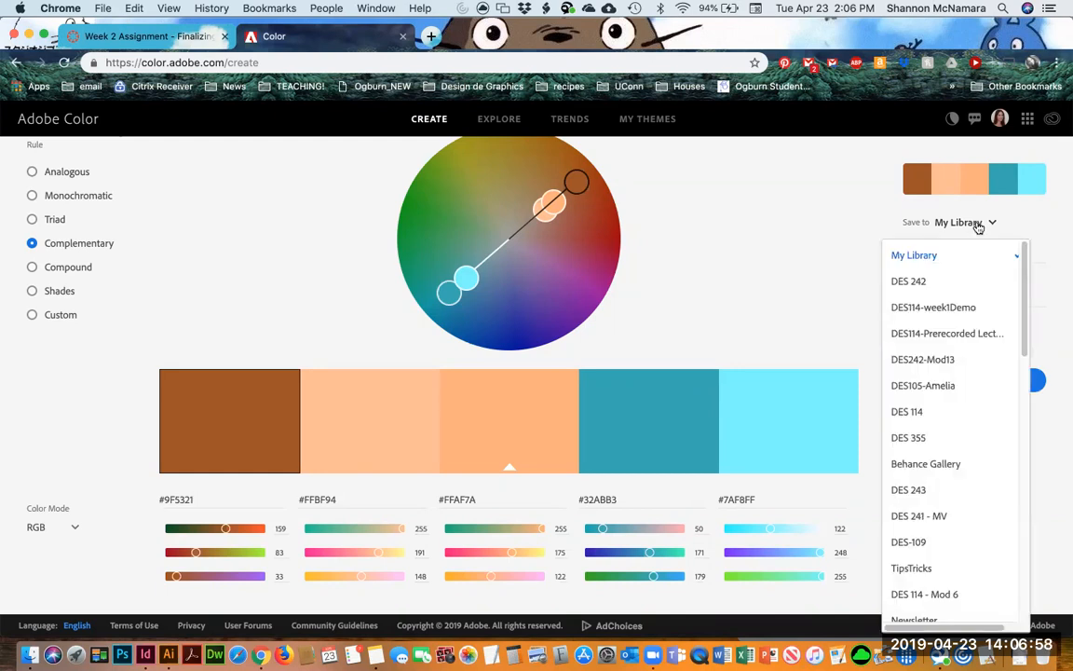
click(913, 281)
click(1010, 250)
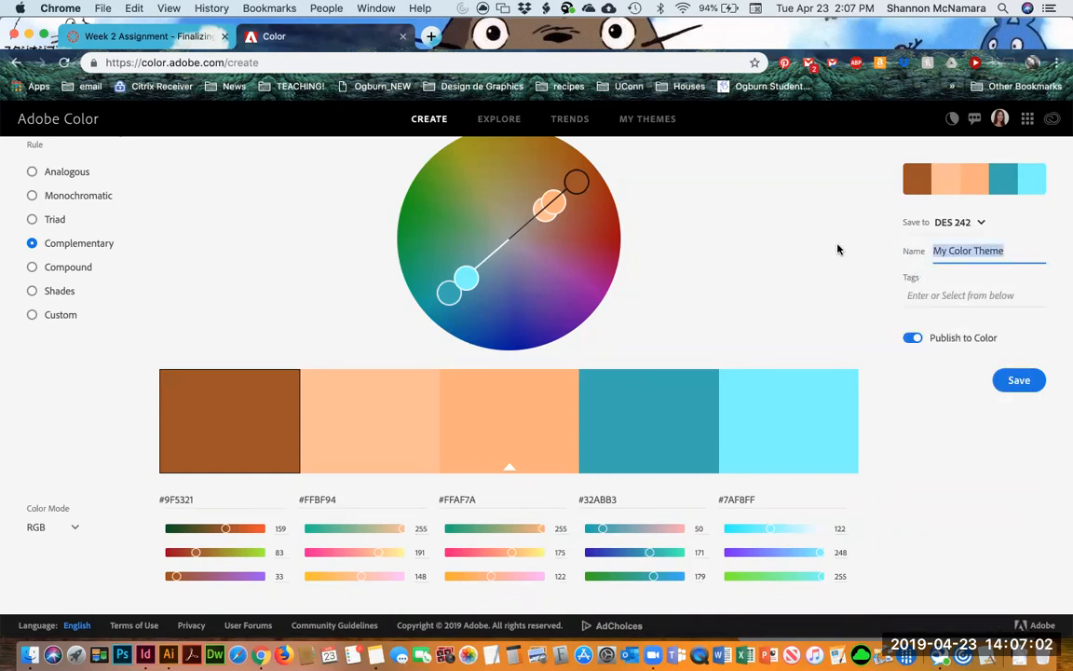
text(Victor Allen-Mod4)
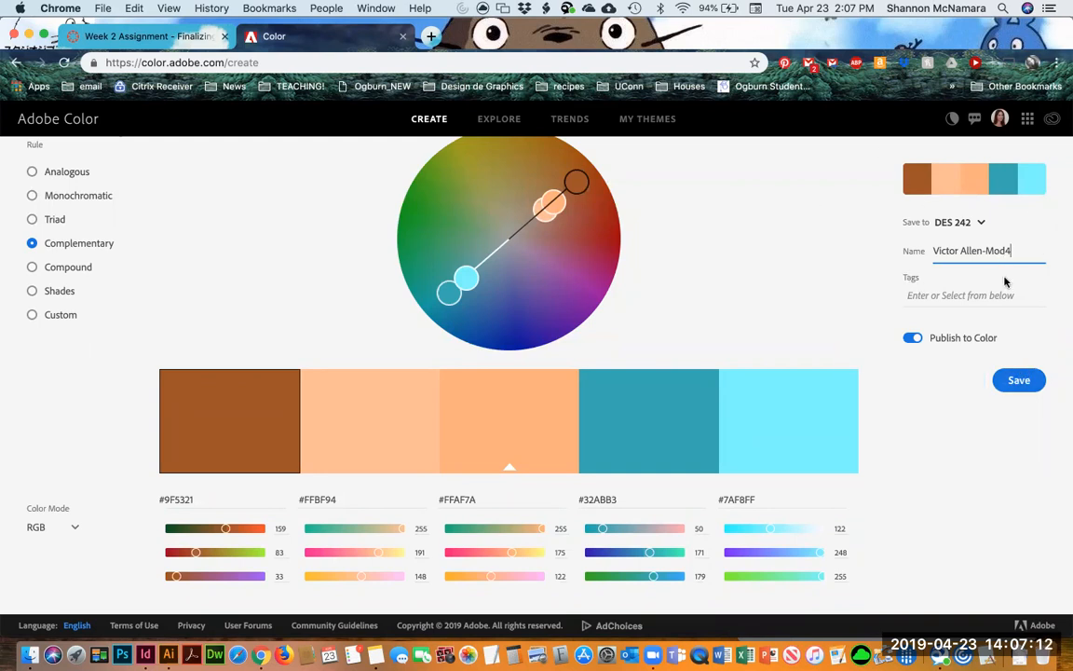
Set the colour mode to CMYK and save the theme.
click(75, 527)
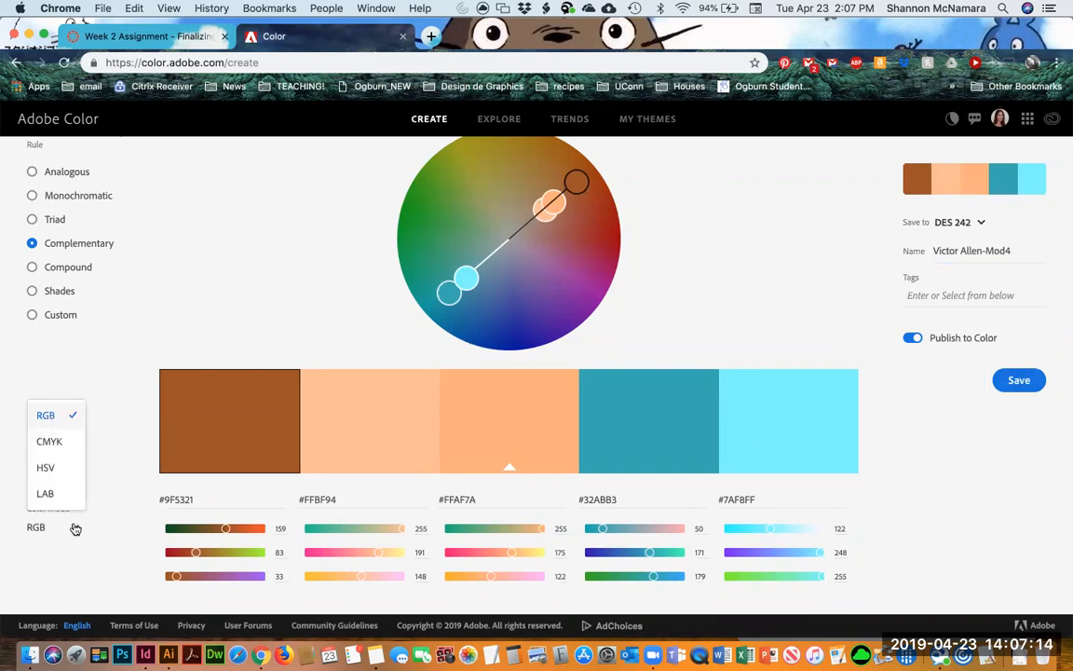
click(51, 443)
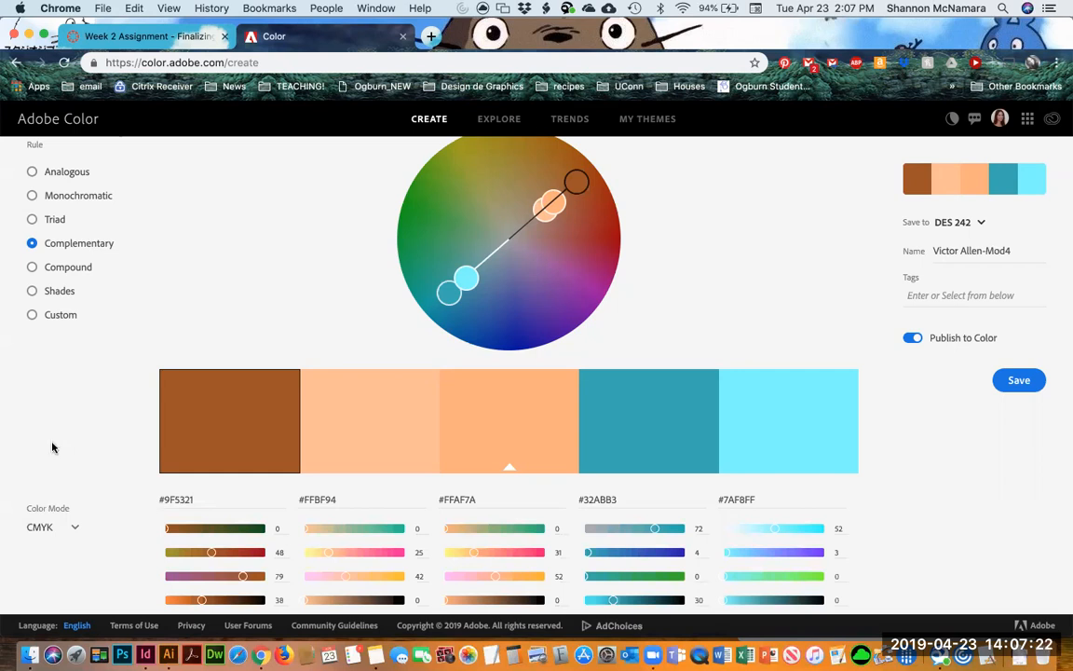
click(1021, 382)
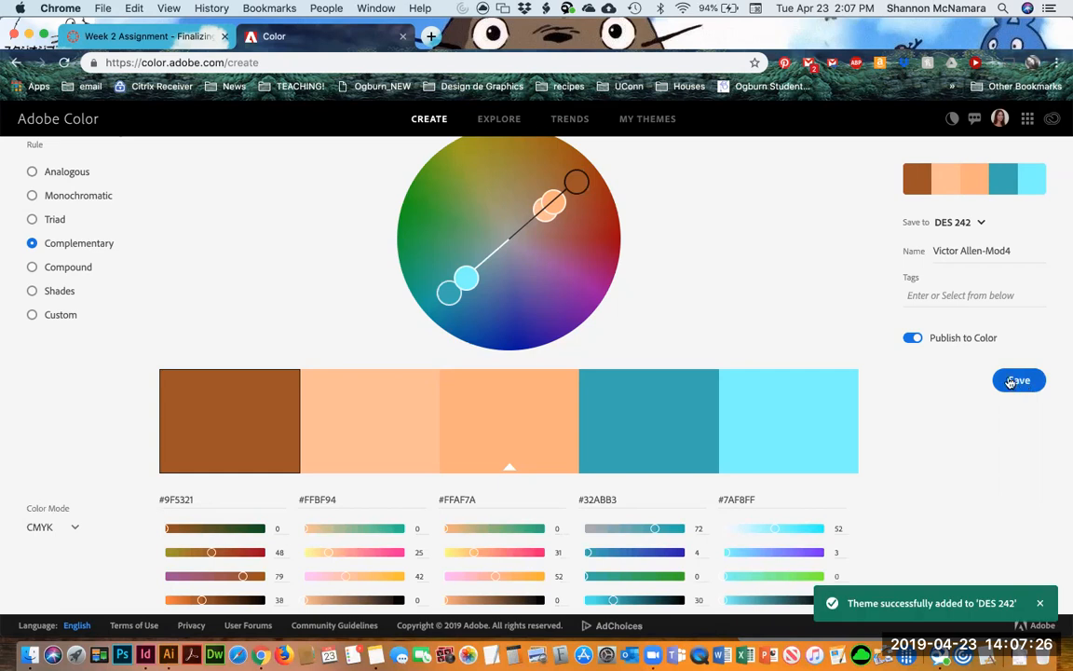
Switch to Illustrator, cancel the Color Picker, and display the DES 242 library.
click(169, 655)
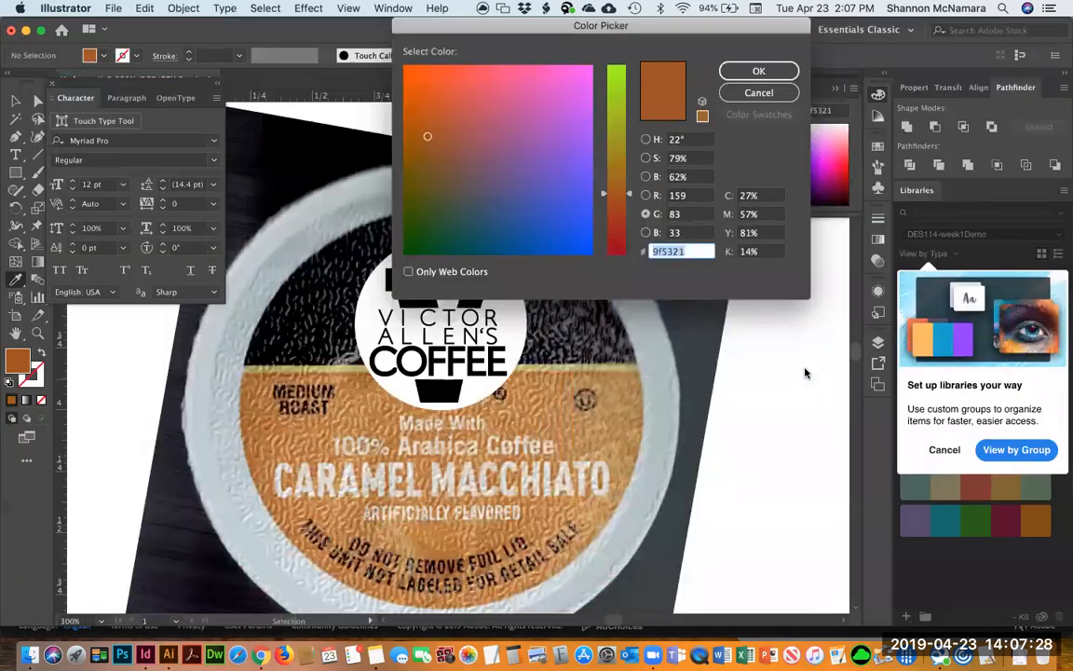
click(758, 93)
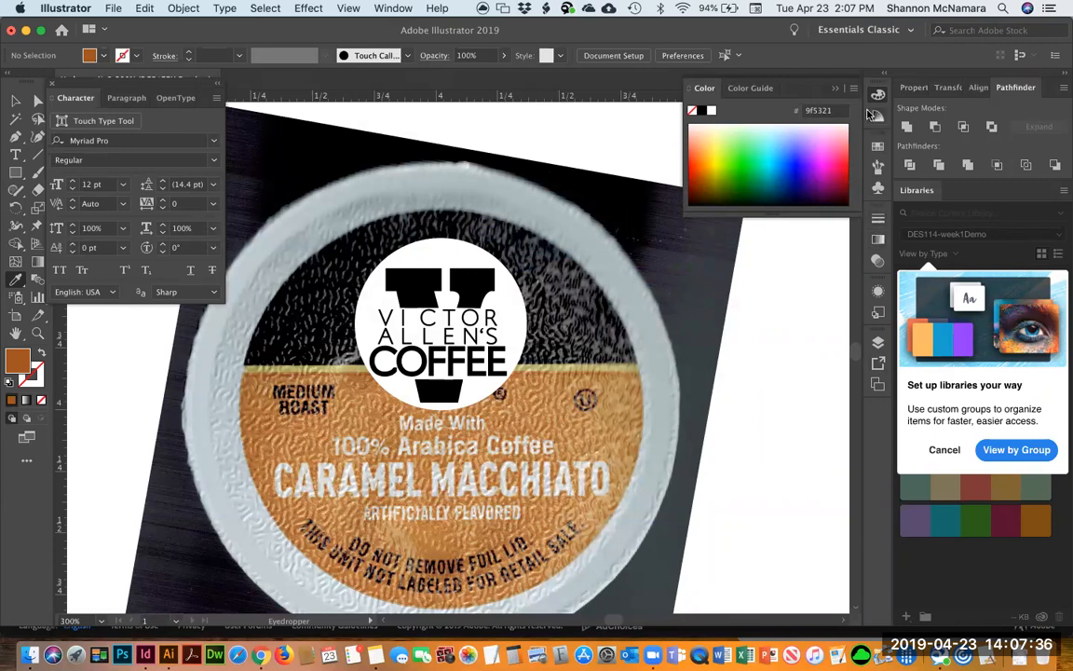
click(392, 8)
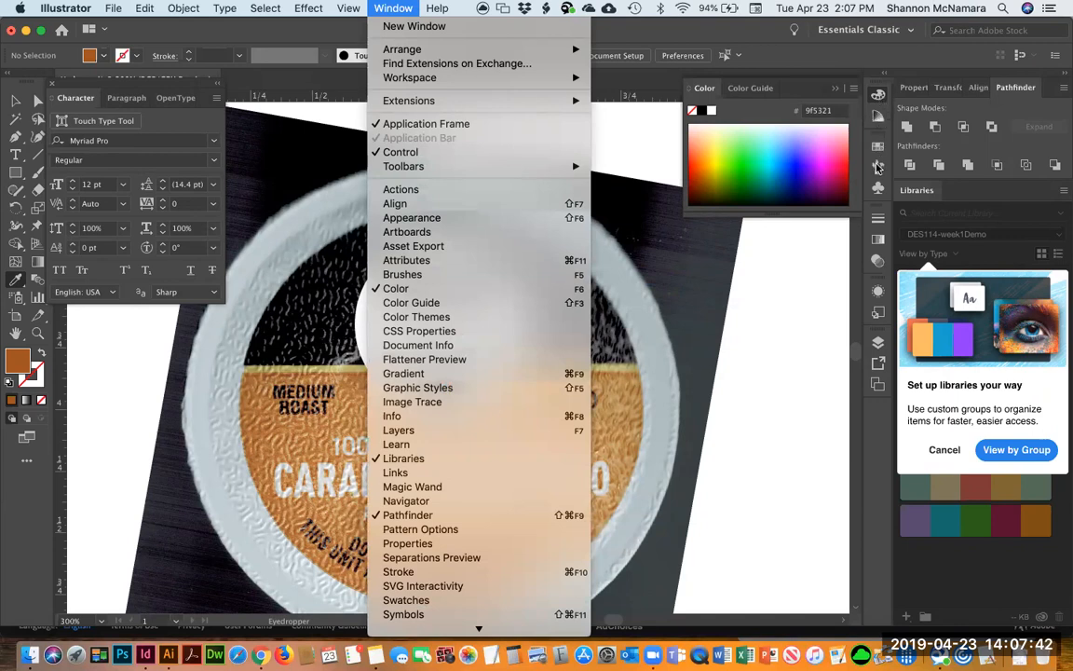
click(878, 169)
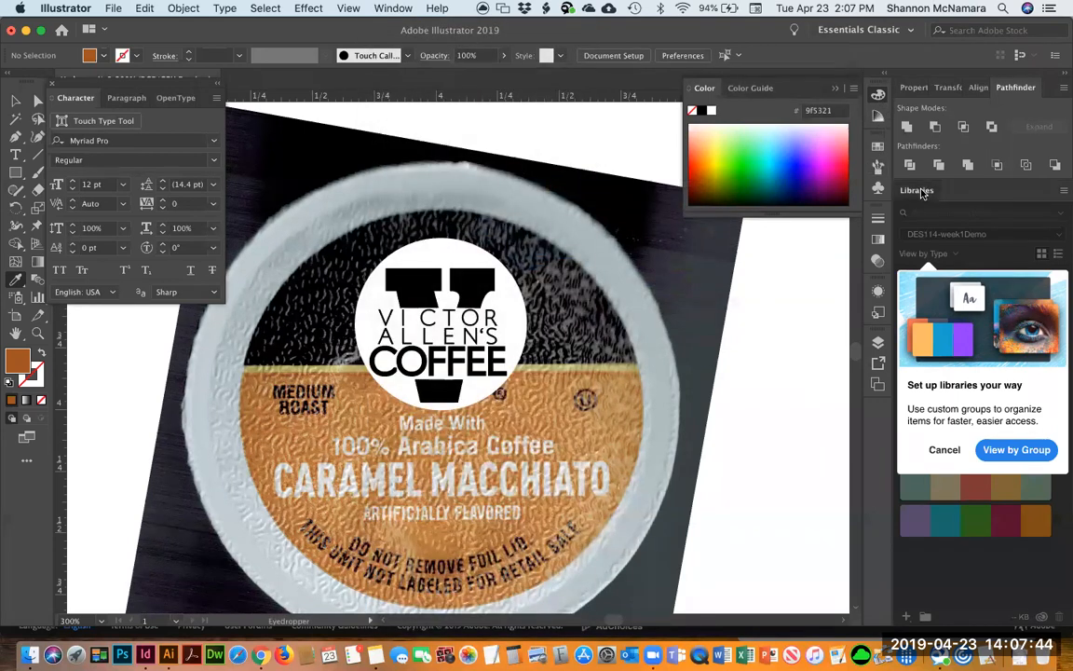
click(1058, 235)
click(955, 294)
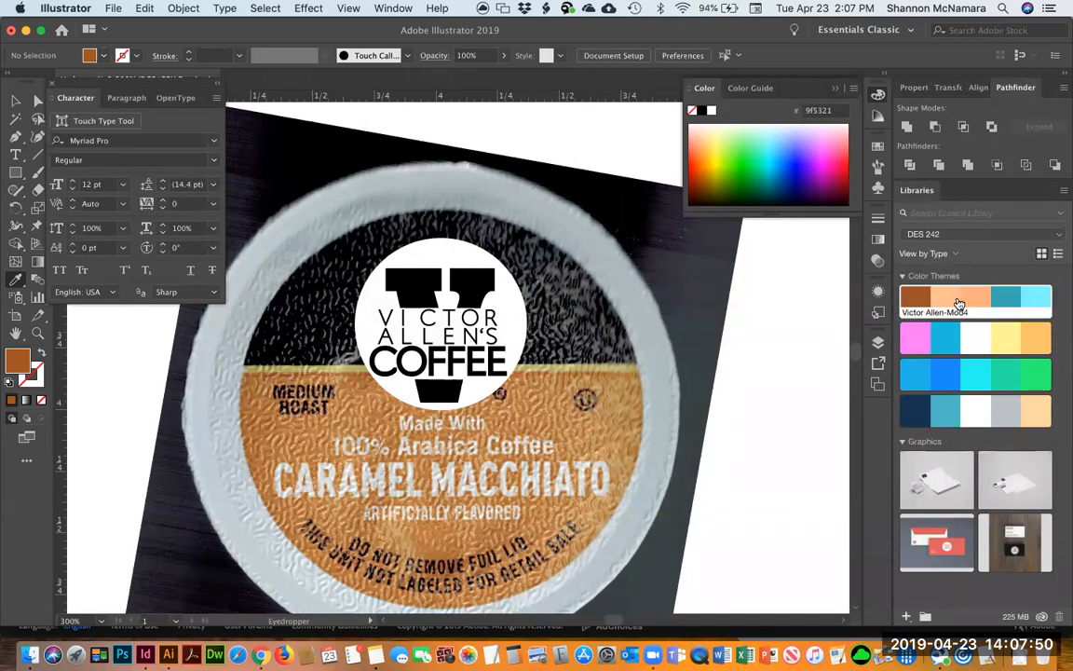
Fill the three pieces of the logo's large V with the light cyan 7af8ff from the Victor Allen-Mod4 theme.
key(v)
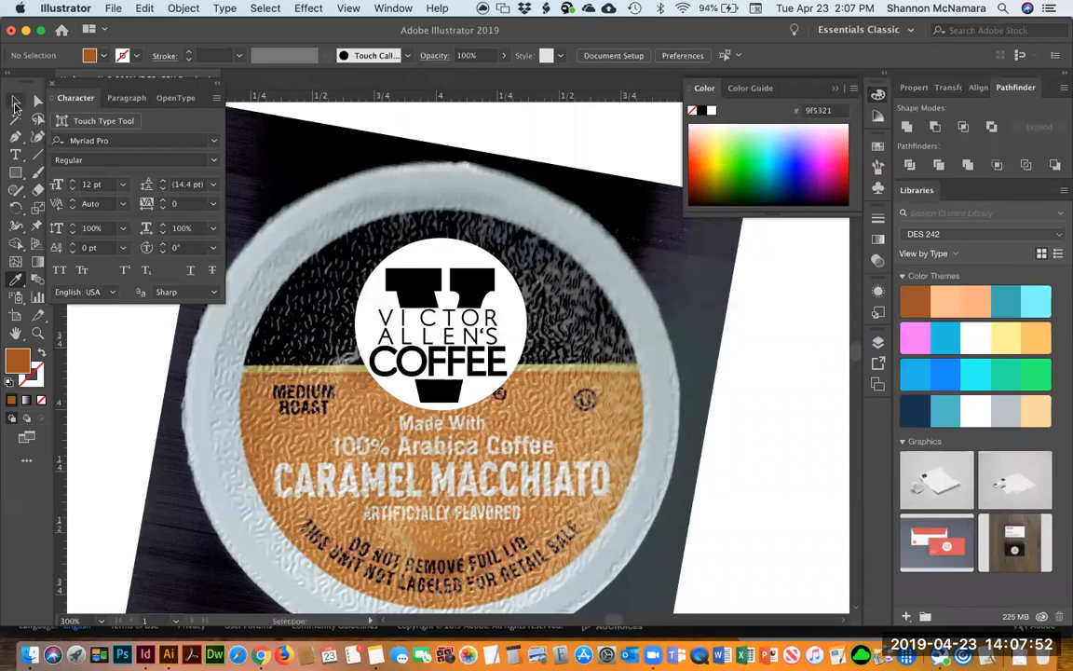
click(472, 290)
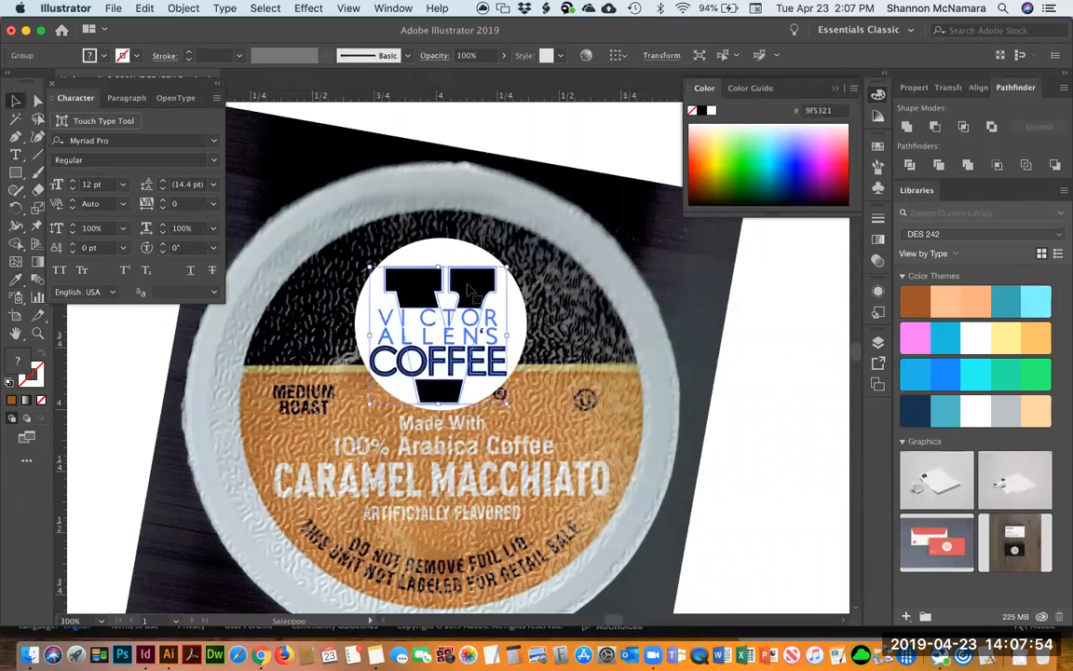
click(810, 288)
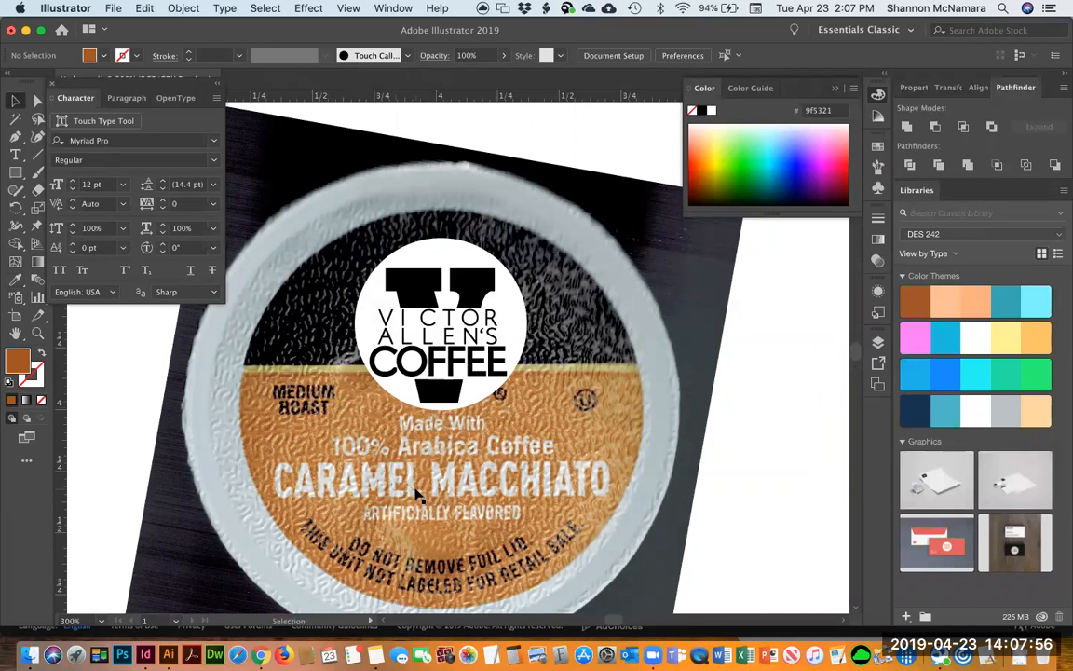
key(a)
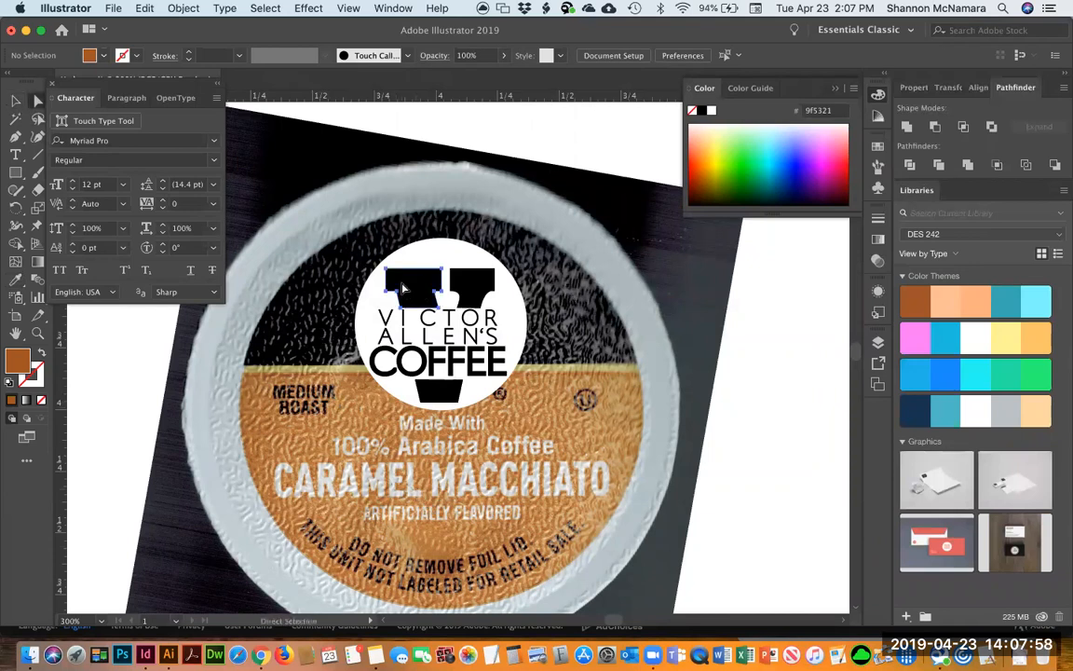
click(402, 289)
shift+click(474, 288)
shift+click(446, 393)
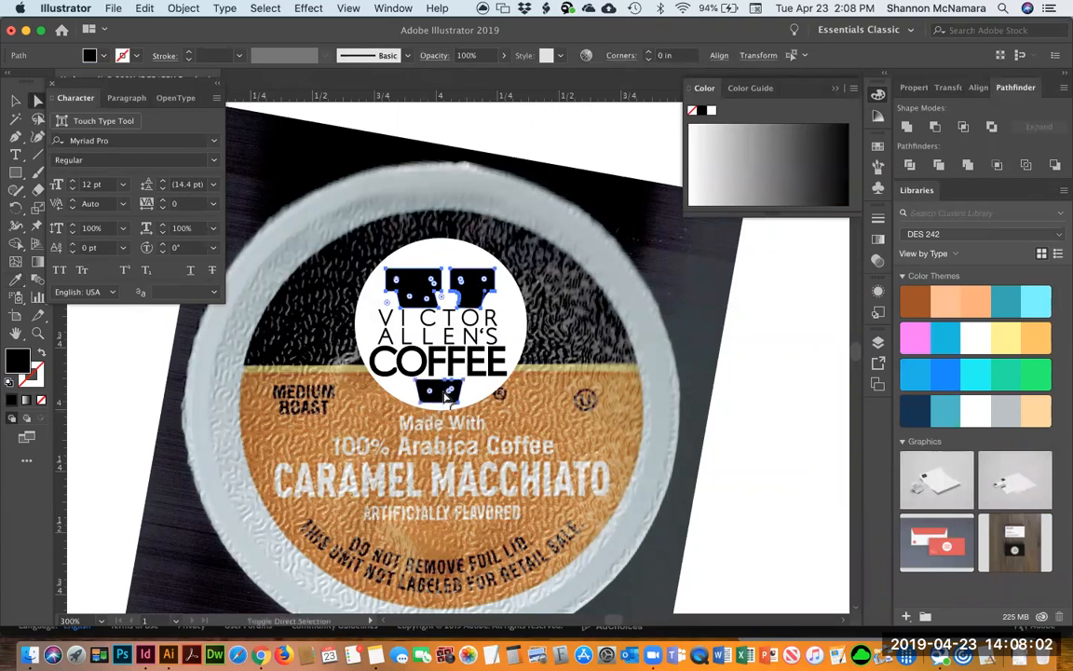
click(1038, 300)
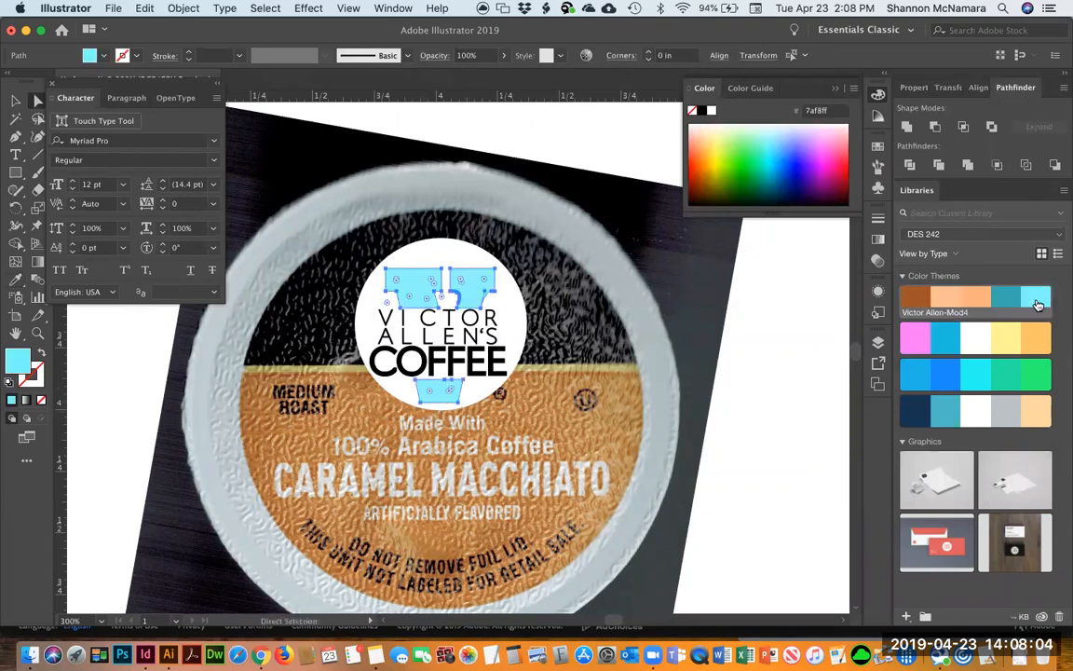
click(817, 354)
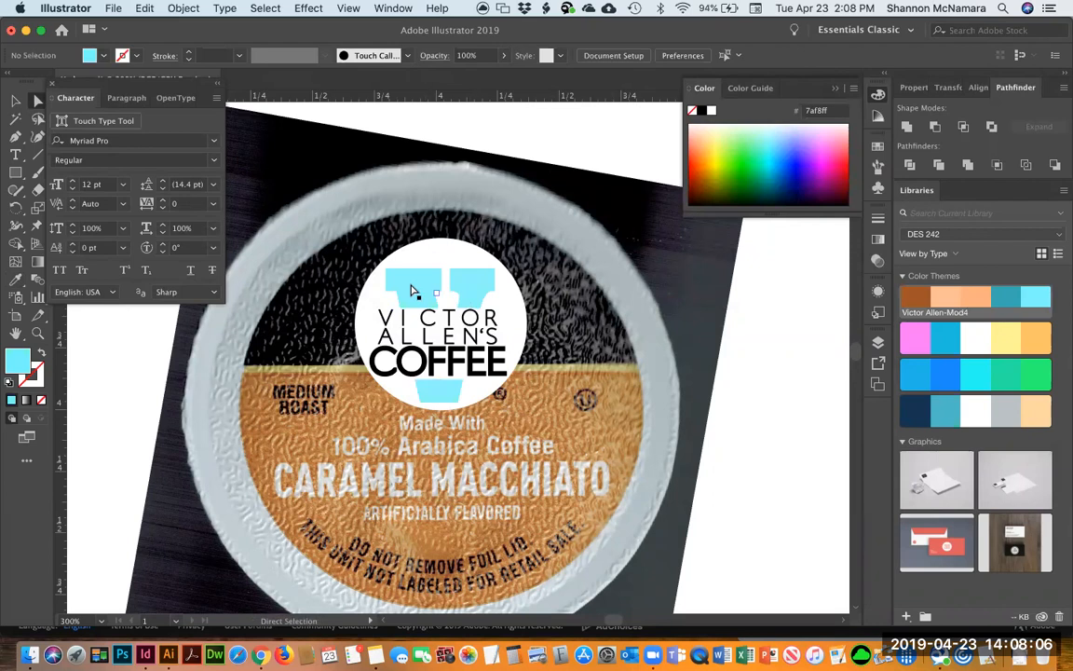
Select all the black VICTOR ALLEN'S COFFEE lettering by matching fill colour and fill it with the theme's teal 32abb3.
key(v)
click(353, 315)
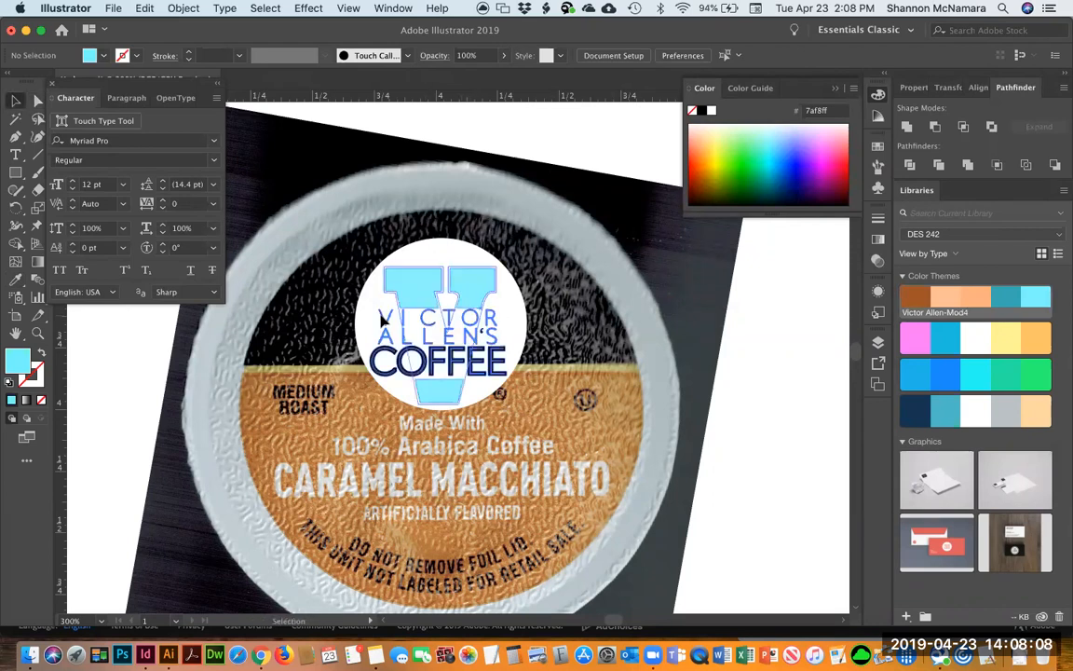
click(747, 366)
key(z)
drag(344, 282, 565, 389)
key(a)
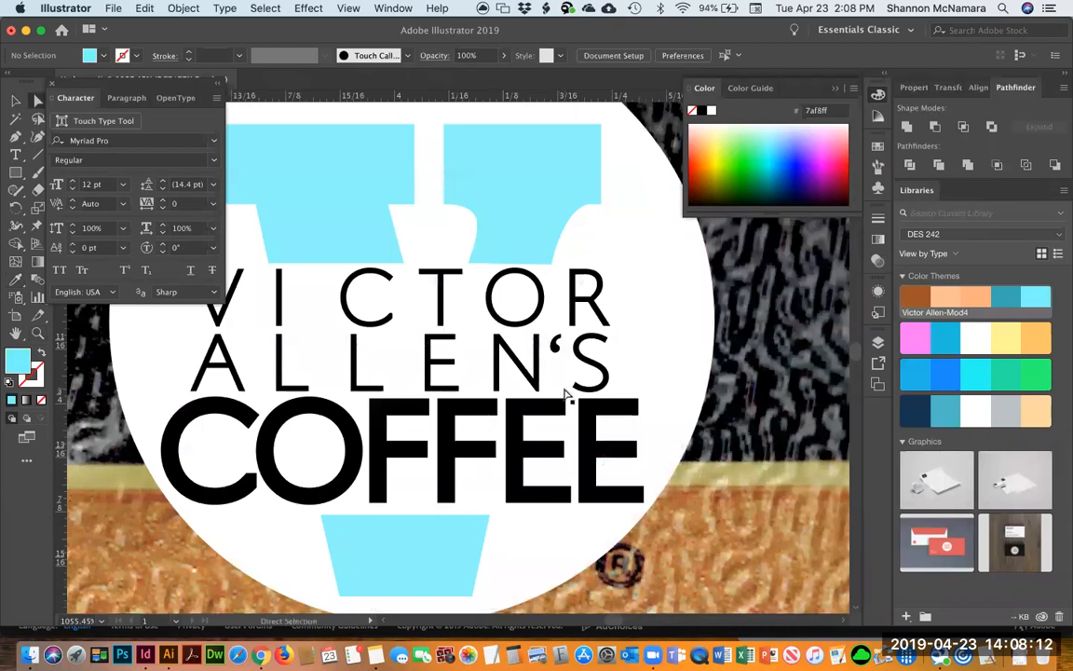
drag(371, 319, 527, 330)
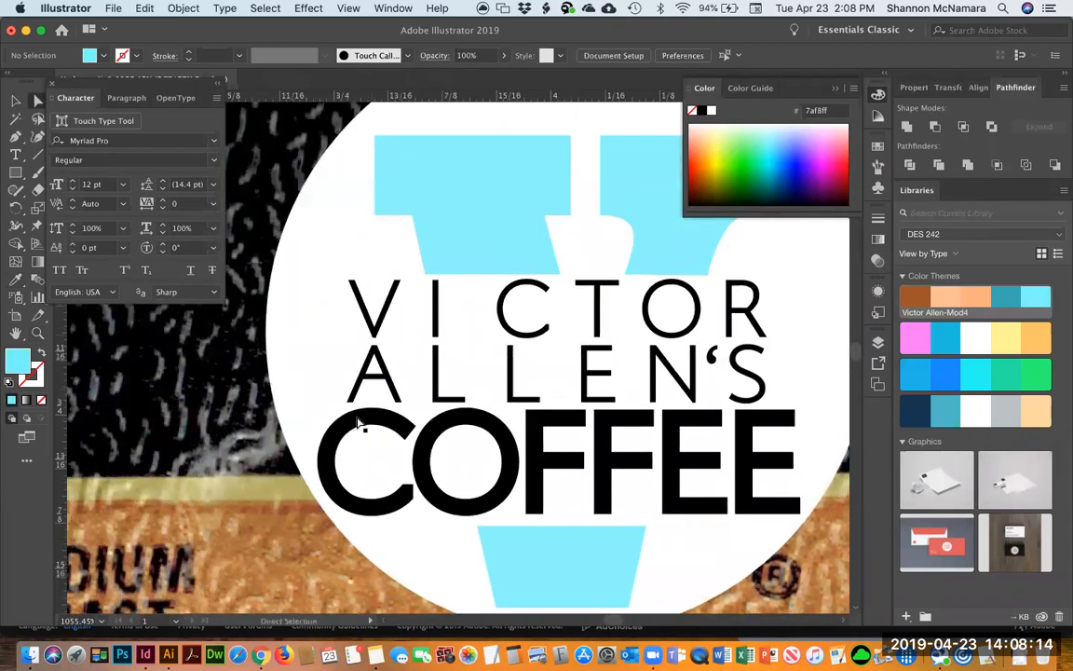
click(354, 427)
click(263, 8)
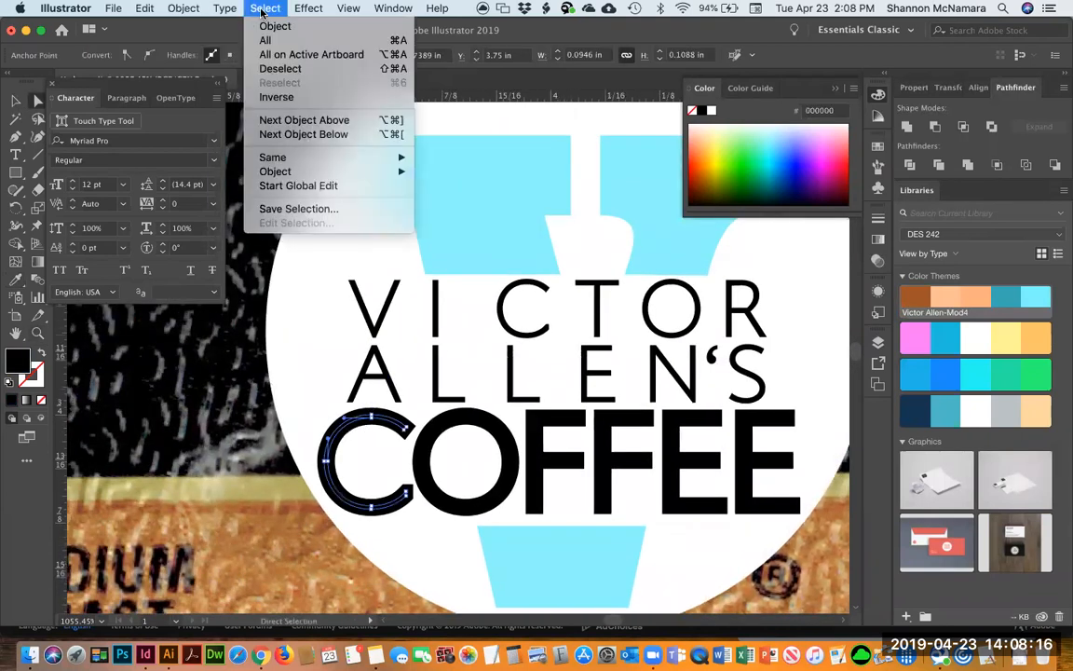
mouse_move(286, 163)
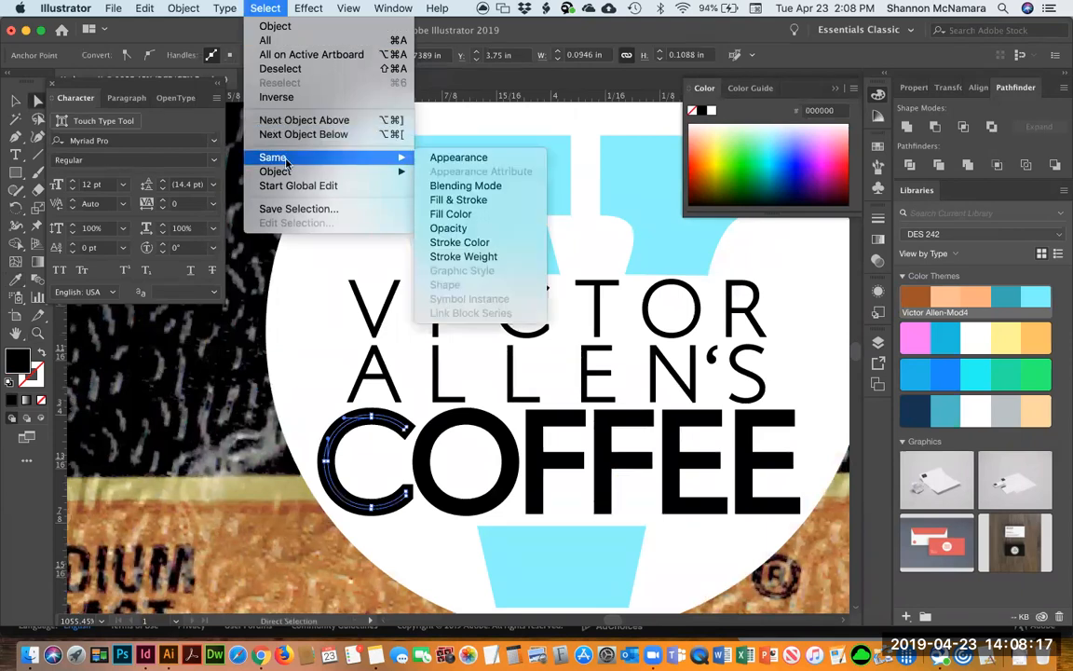
click(474, 215)
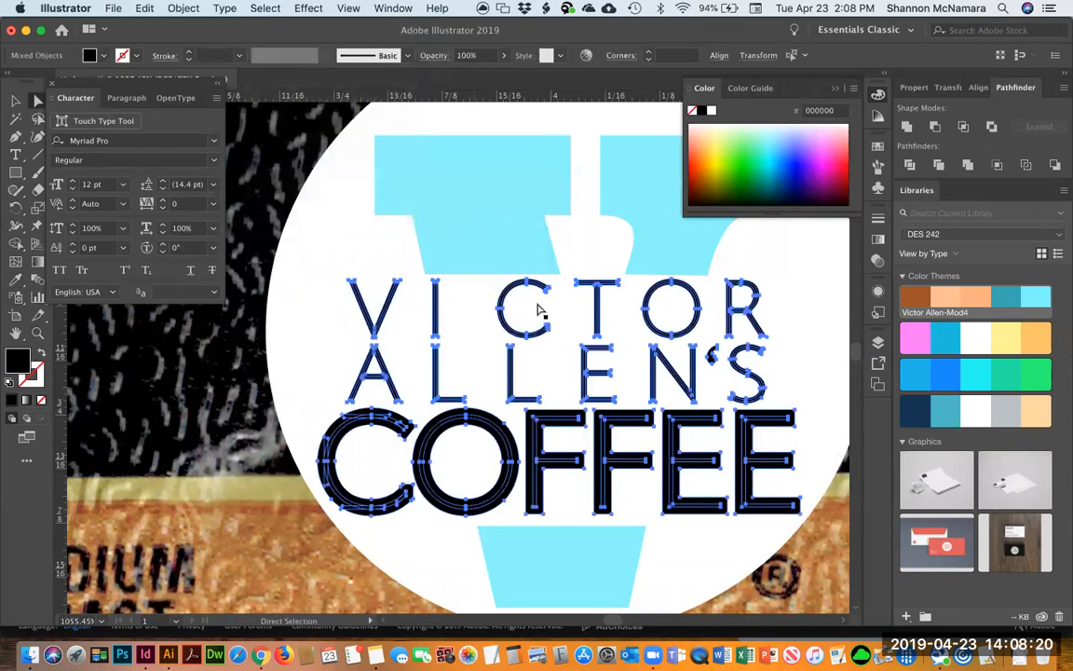
click(1010, 300)
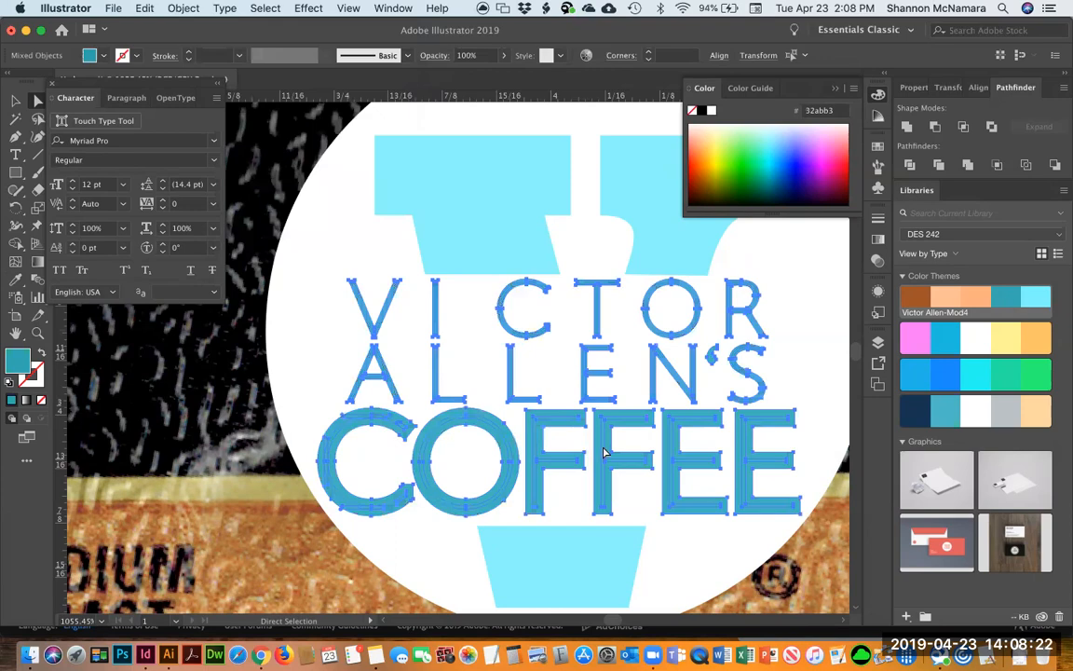
click(835, 575)
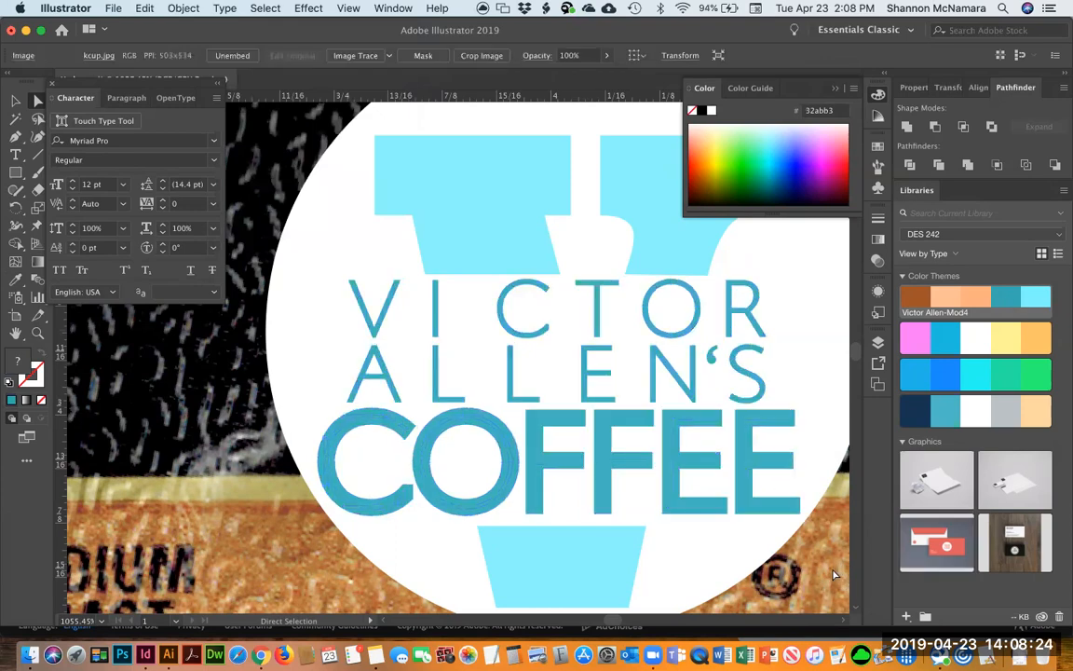
Review the recoloured logo on the coffee pod photo at actual size and up close.
key(super+minus)
key(super+minus)
key(space)
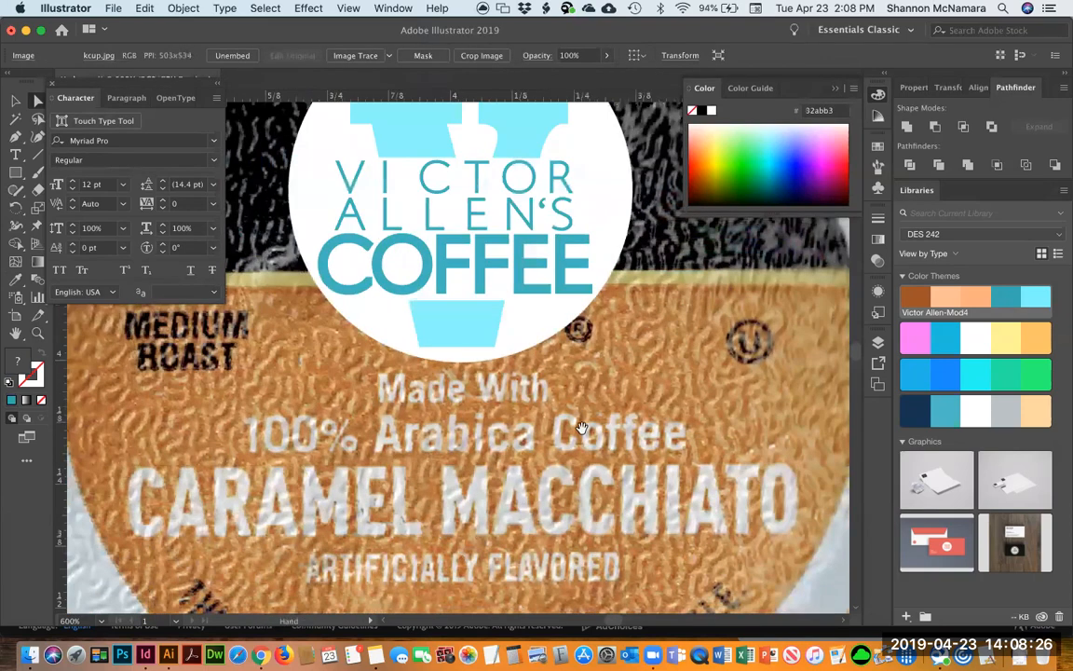
drag(582, 428, 611, 581)
key(super+1)
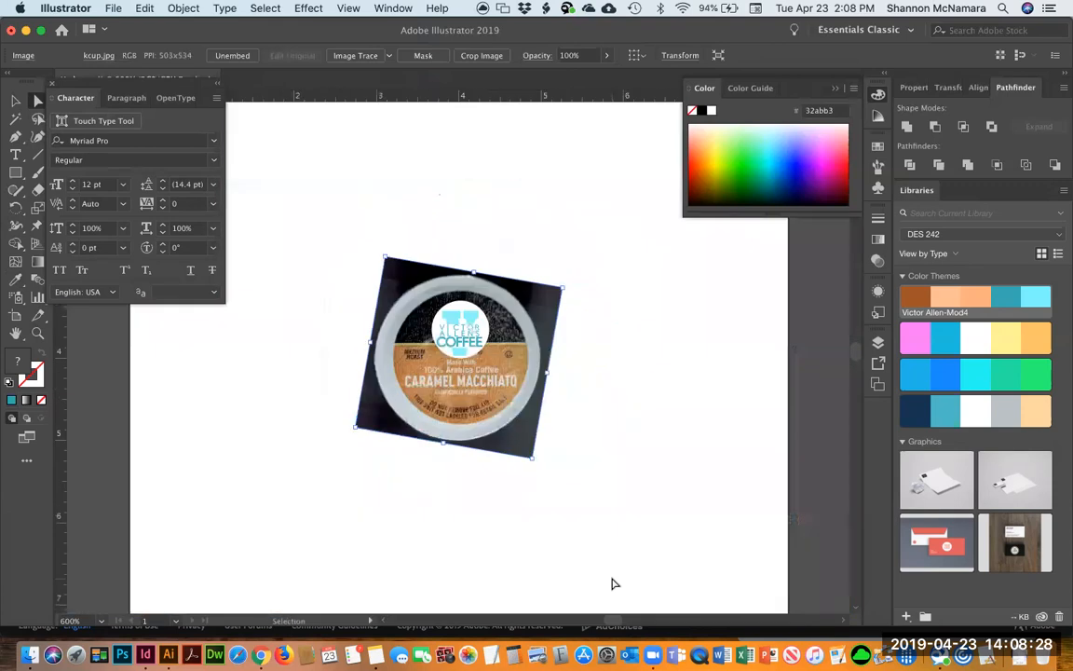
key(z)
drag(414, 297, 506, 387)
key(a)
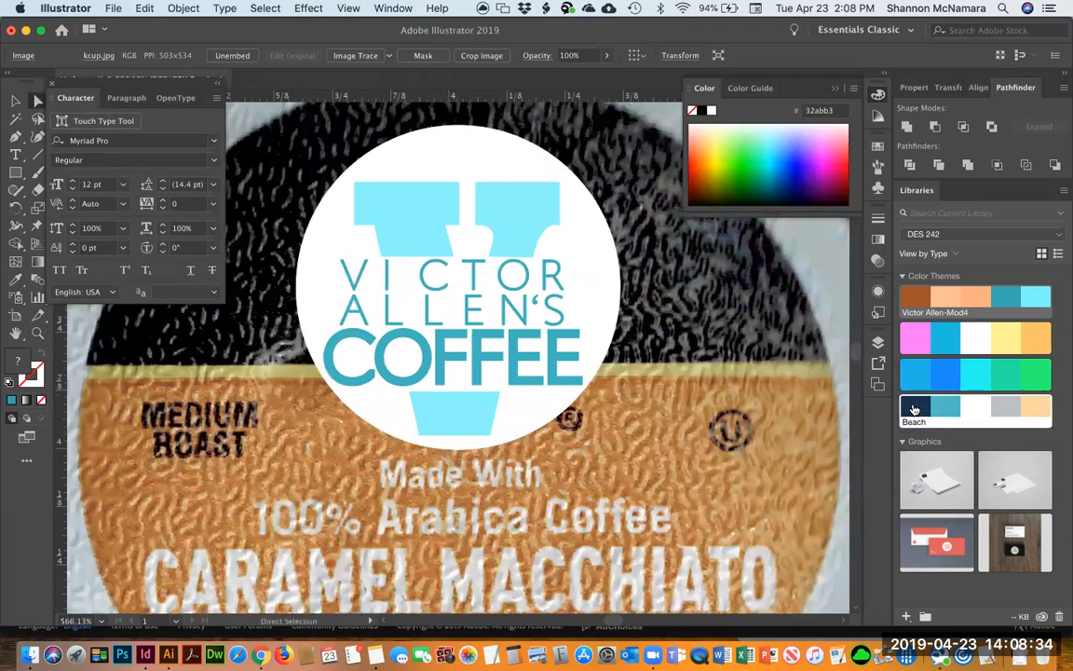
Select all the teal VICTOR ALLEN'S COFFEE lettering by matching fill and stroke, and fill it with the Beach theme's dark navy 153351.
click(362, 278)
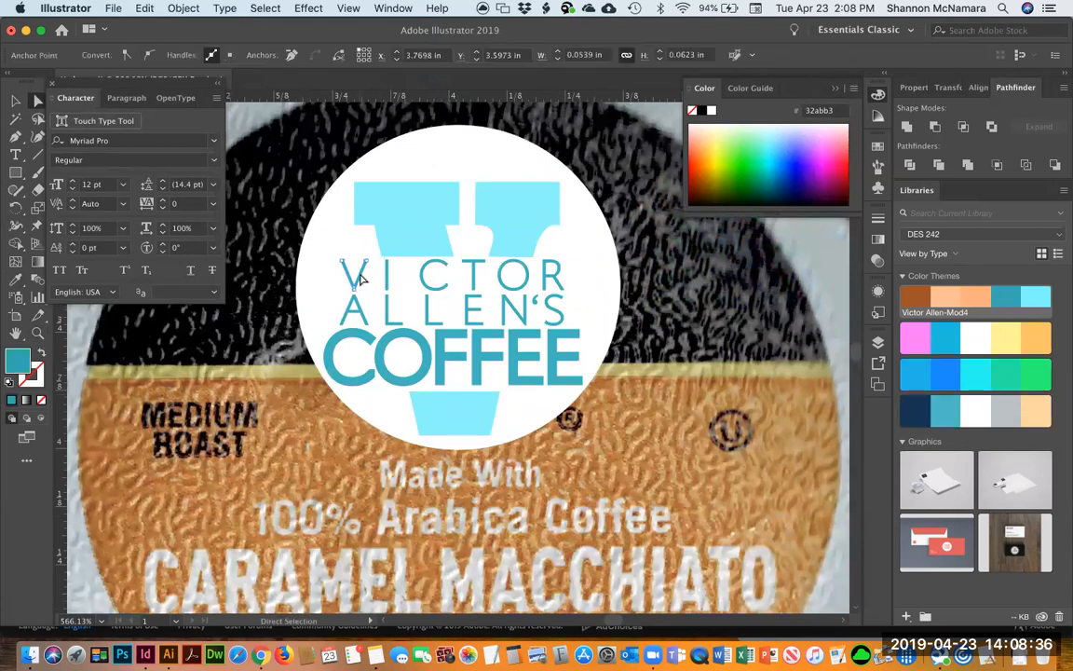
click(264, 8)
mouse_move(278, 156)
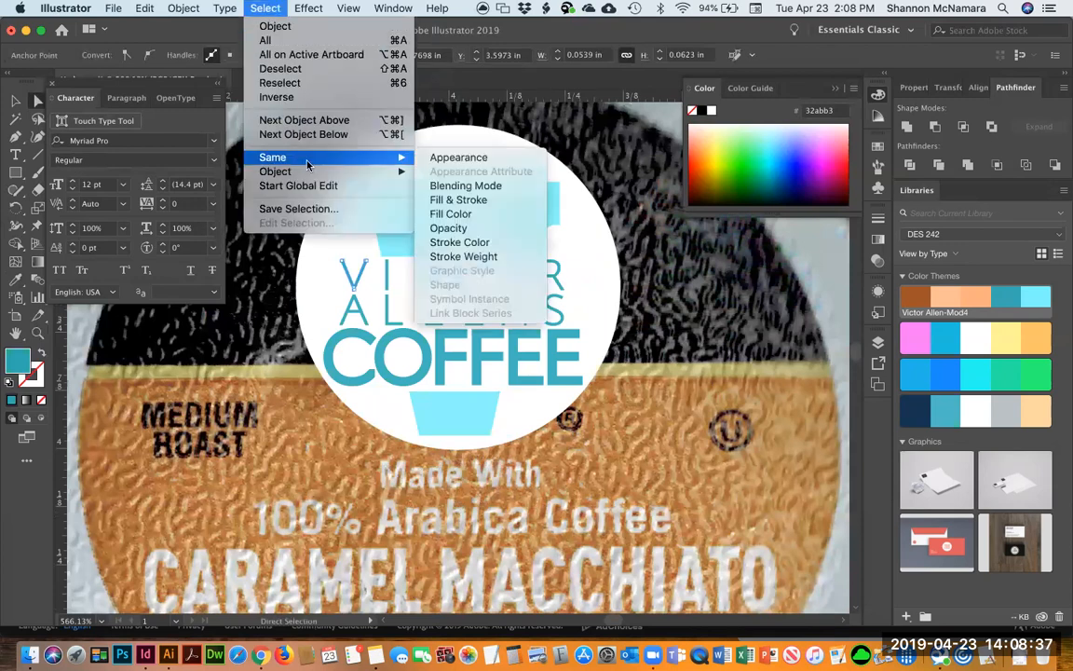
click(459, 200)
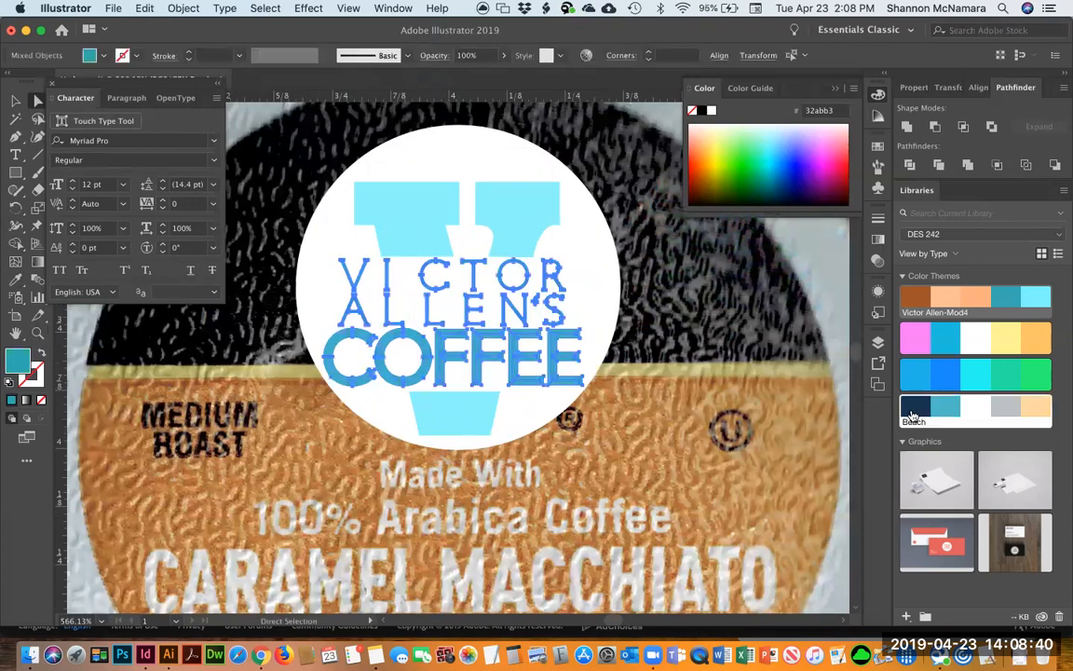
click(913, 411)
drag(813, 349, 722, 360)
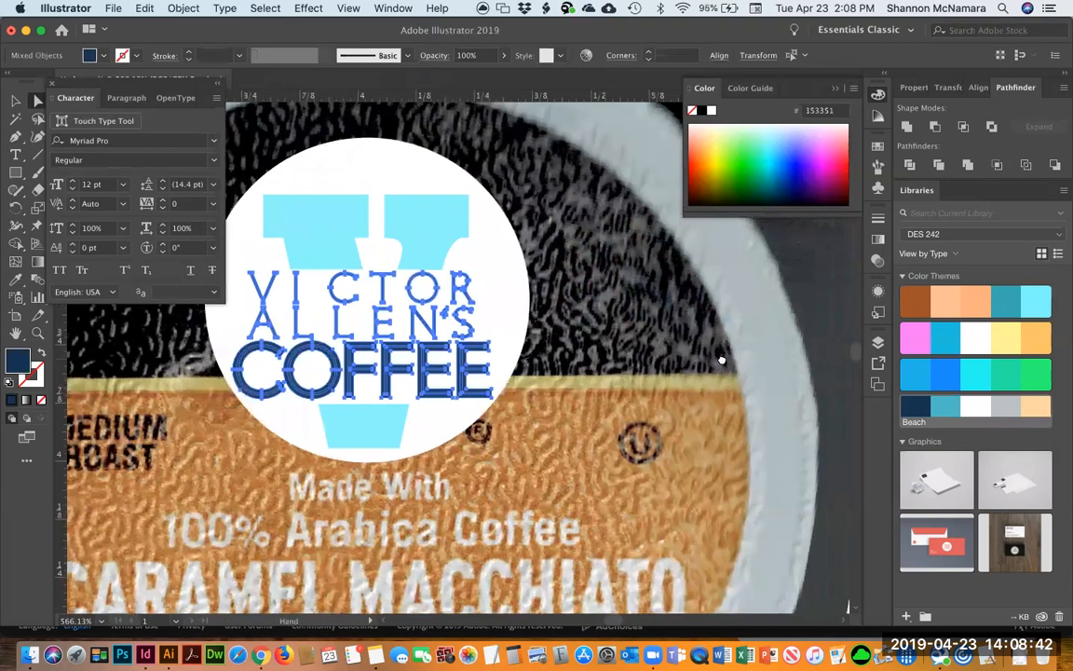
click(808, 301)
drag(488, 292, 613, 301)
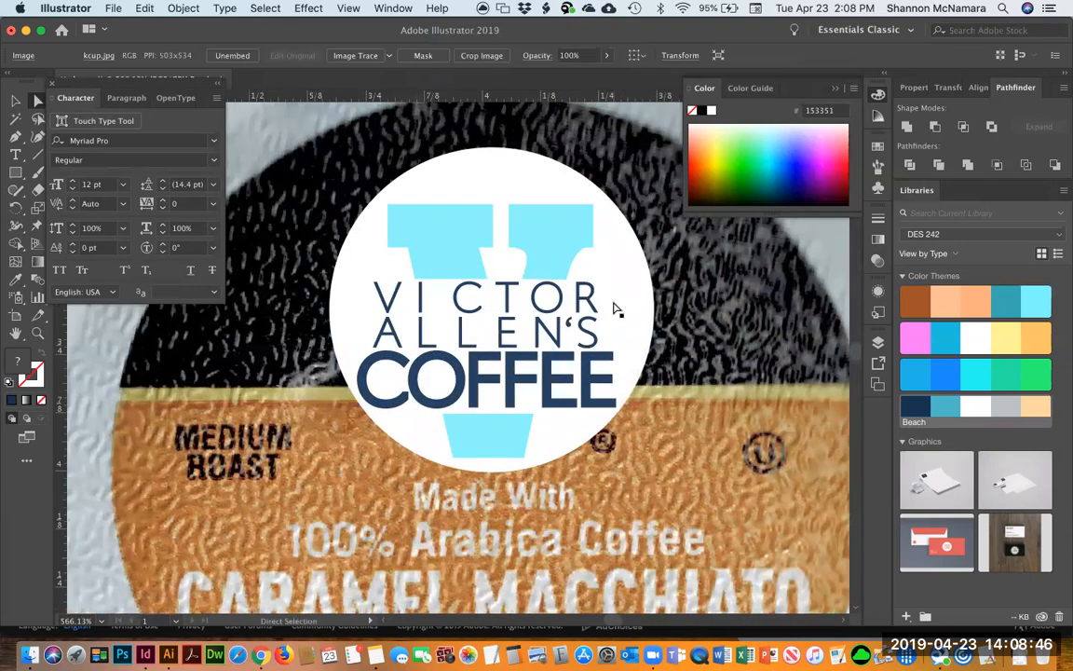
Fill the three pieces of the logo's large V with the teal 32abb3 from the Victor Allen-Mod4 theme.
key(super+minus)
key(a)
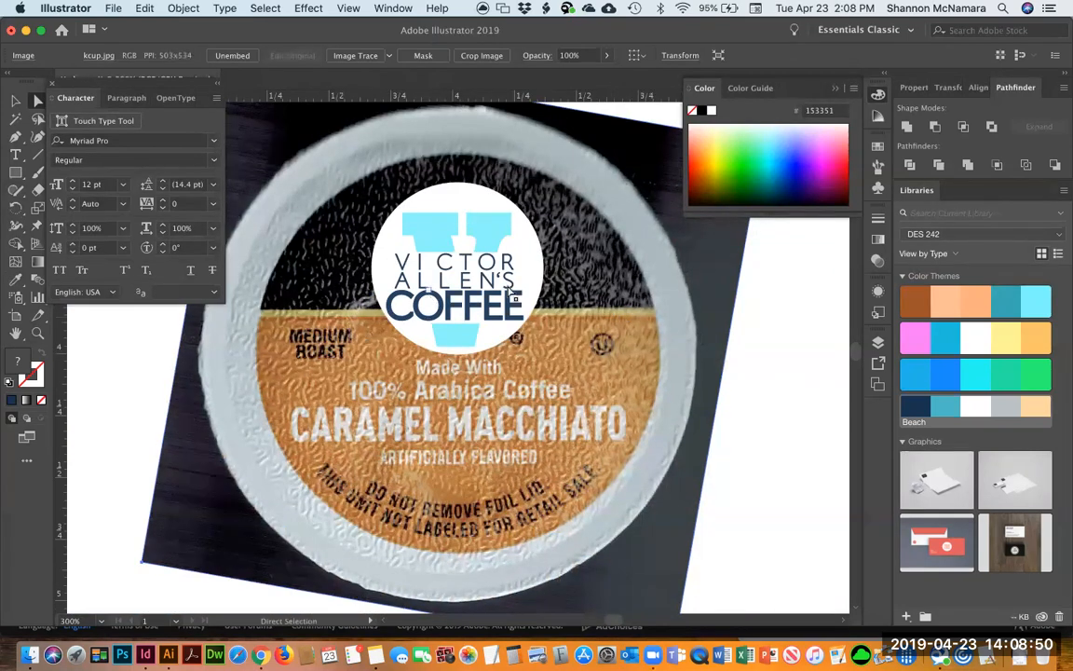
click(497, 225)
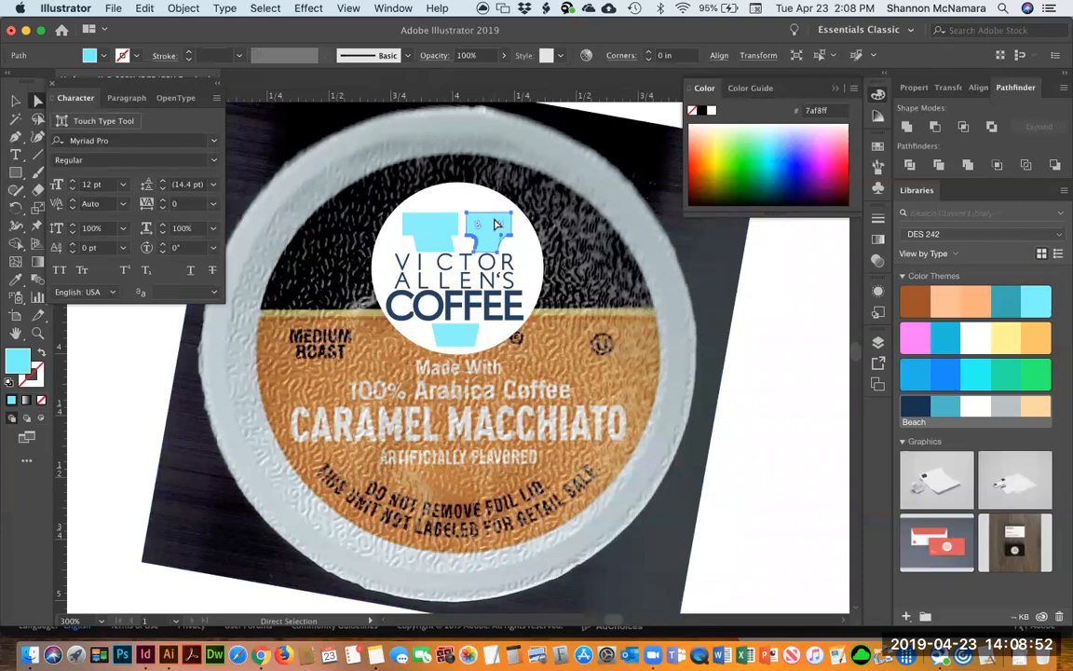
shift+click(378, 209)
shift+click(421, 310)
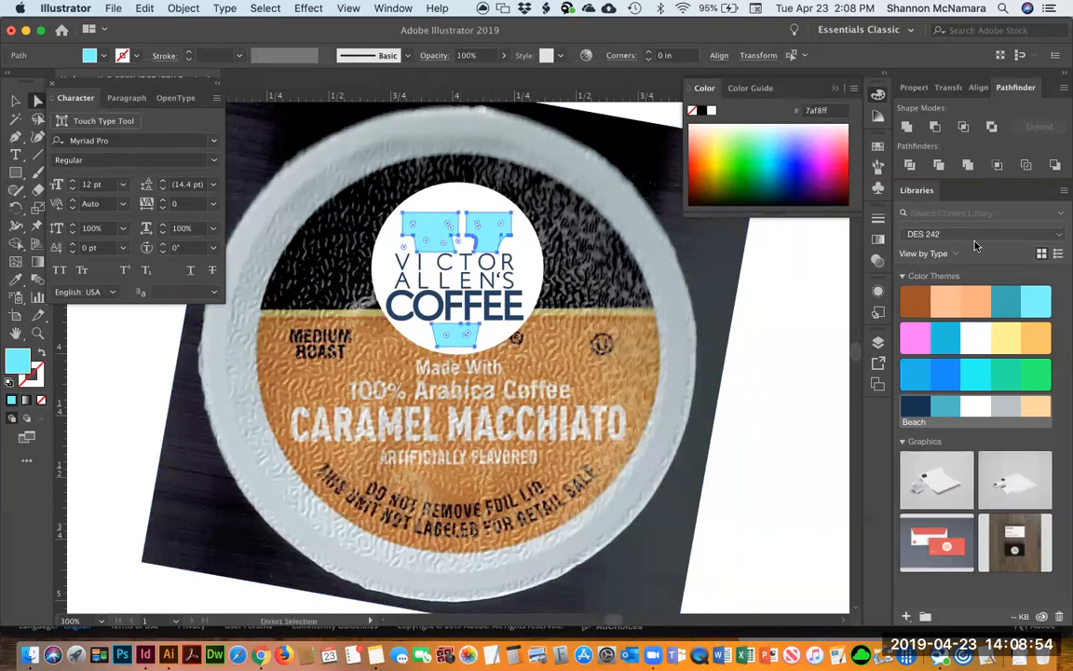
click(1006, 298)
click(792, 336)
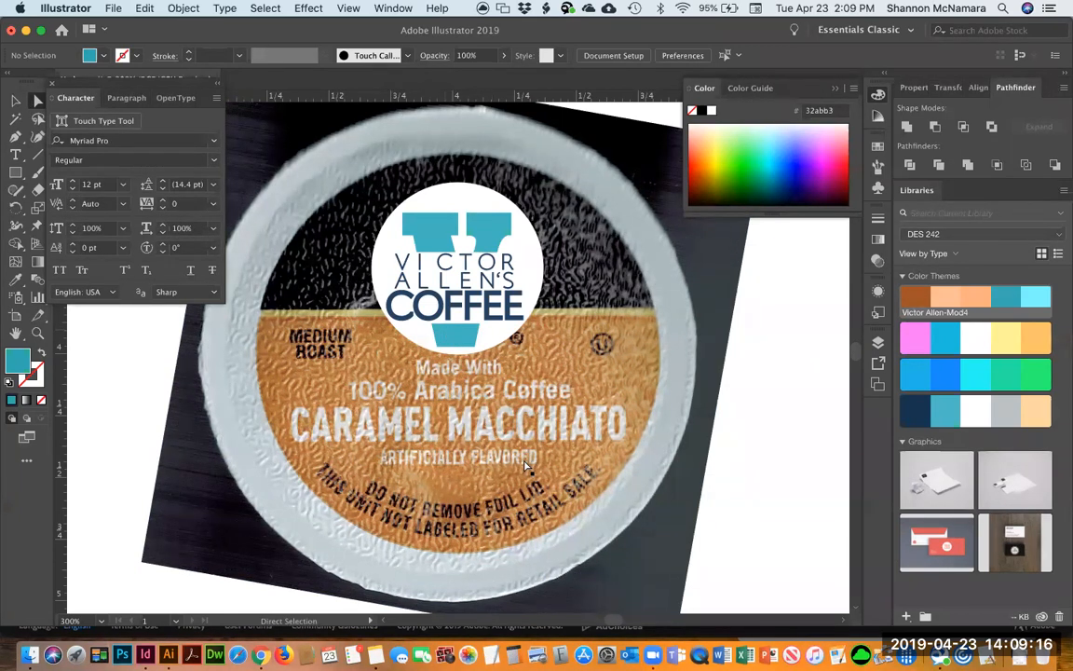
Check the recoloured logo at actual size, and show the V and the lettering beneath it in outline view.
key(v)
key(super+1)
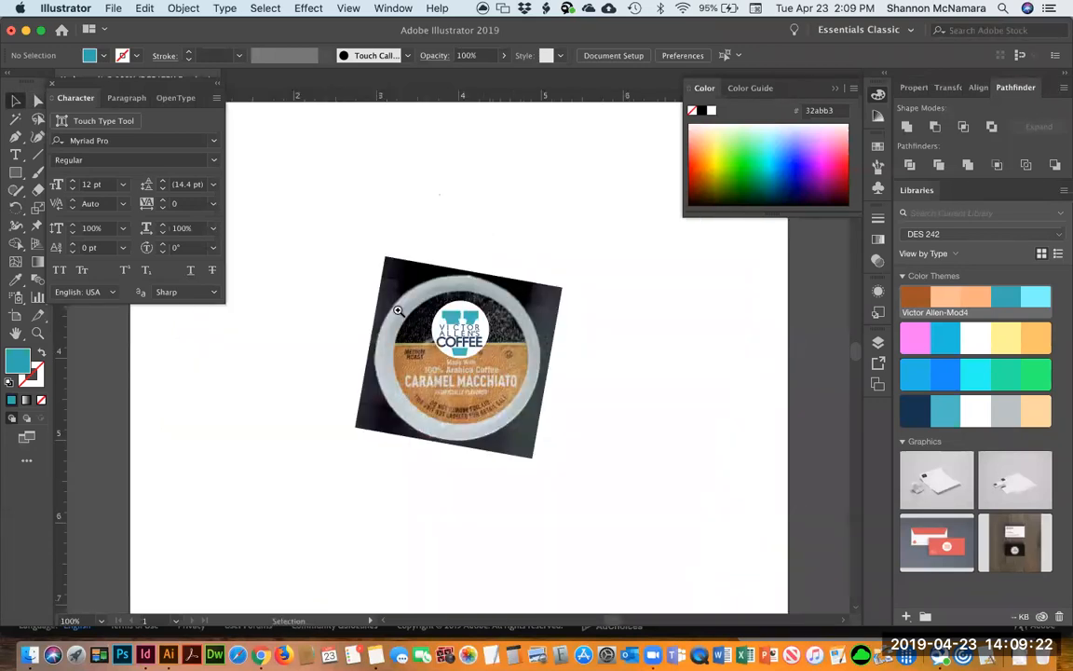
key(z)
drag(420, 286, 514, 379)
drag(422, 322, 503, 344)
key(a)
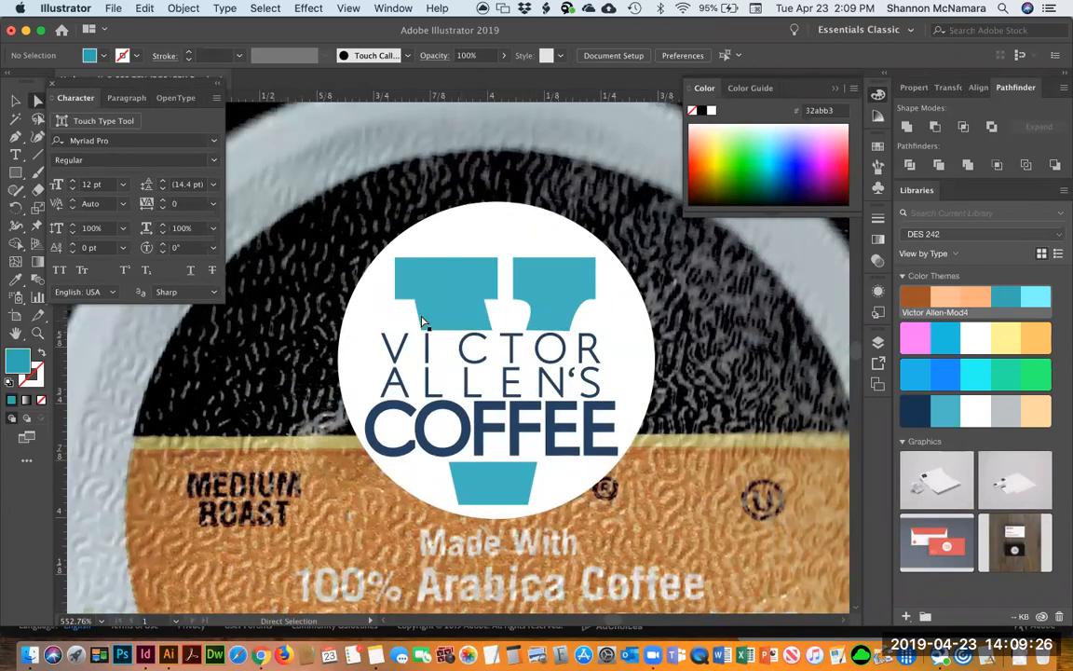
key(z)
drag(366, 300, 599, 457)
click(411, 438)
click(417, 438)
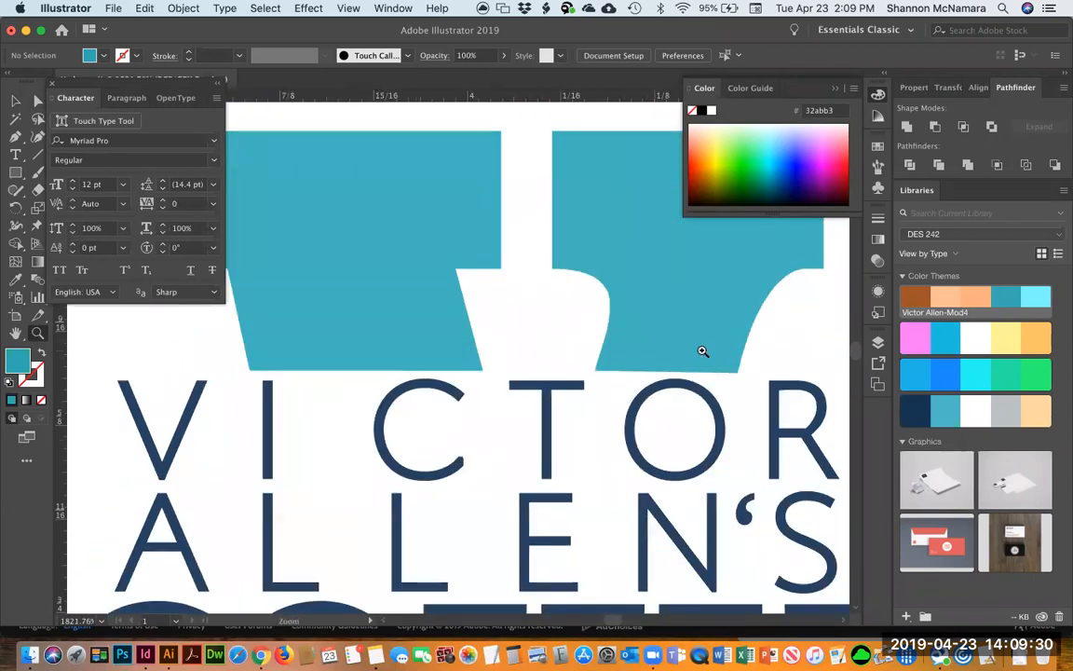
key(super+y)
key(a)
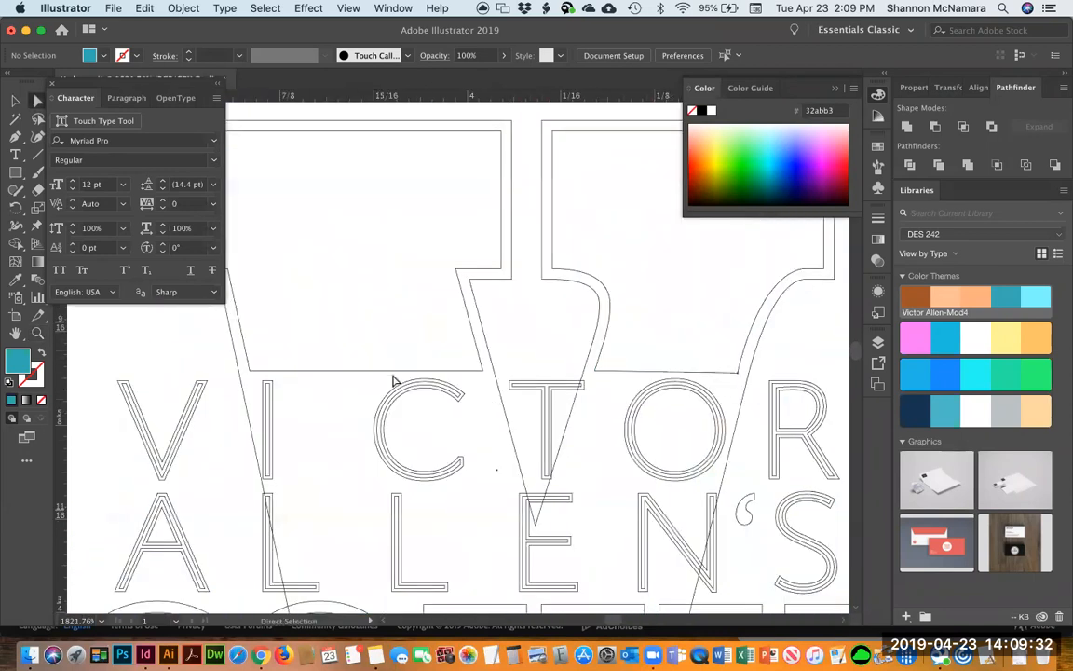
Try to nudge the bottom edges of both upper V pieces upward together.
click(392, 373)
shift+click(636, 374)
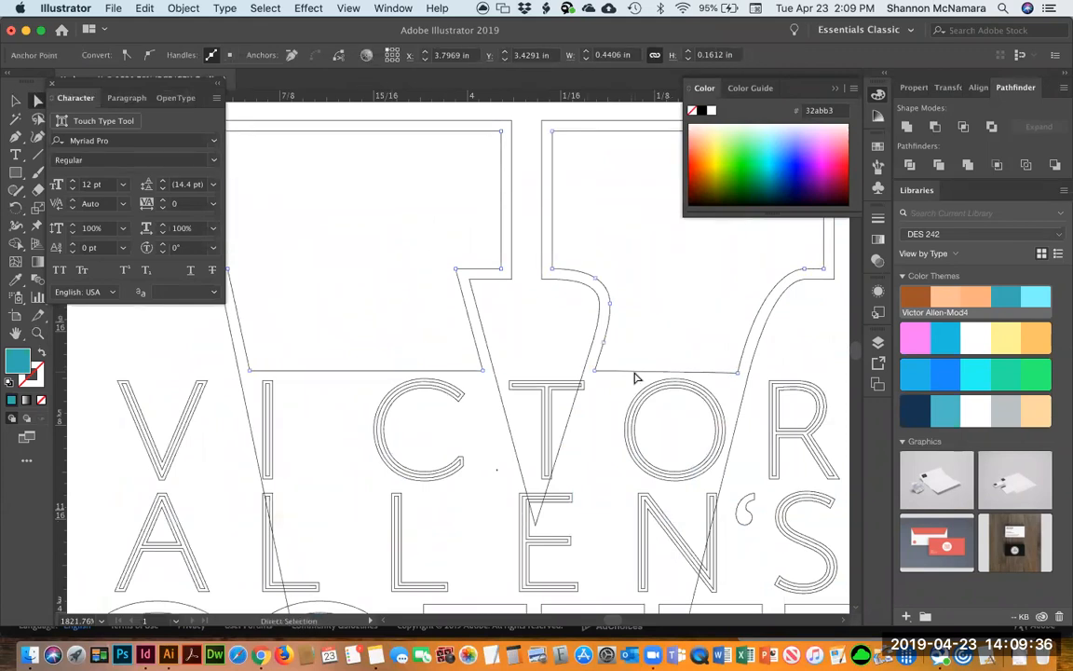
key(Up)
key(Up)
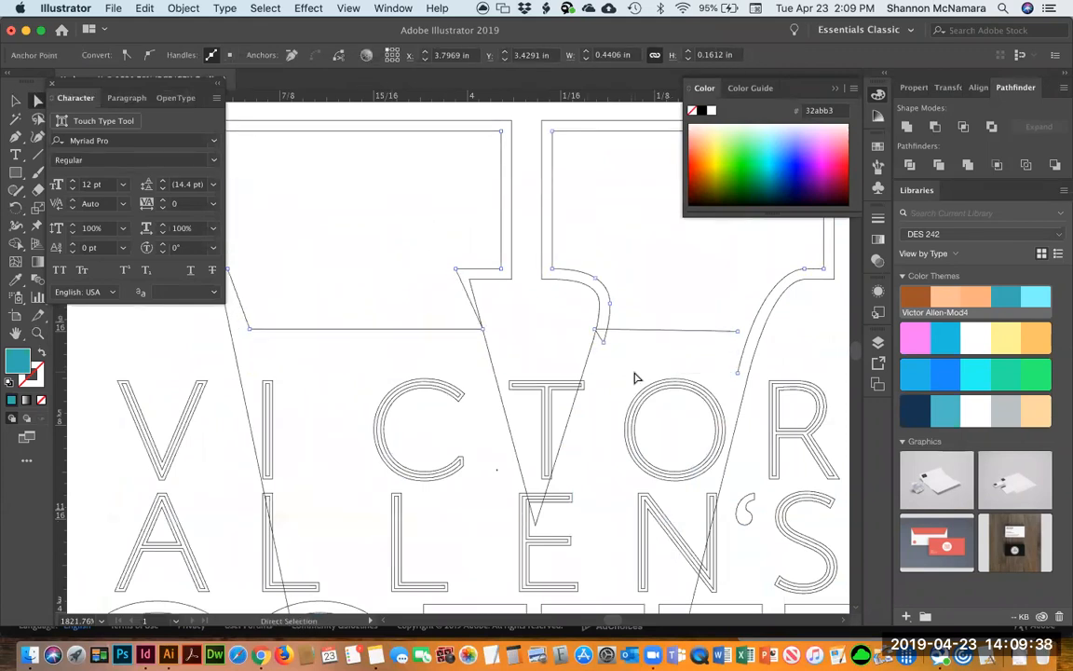
key(ctrl+z)
key(ctrl+z)
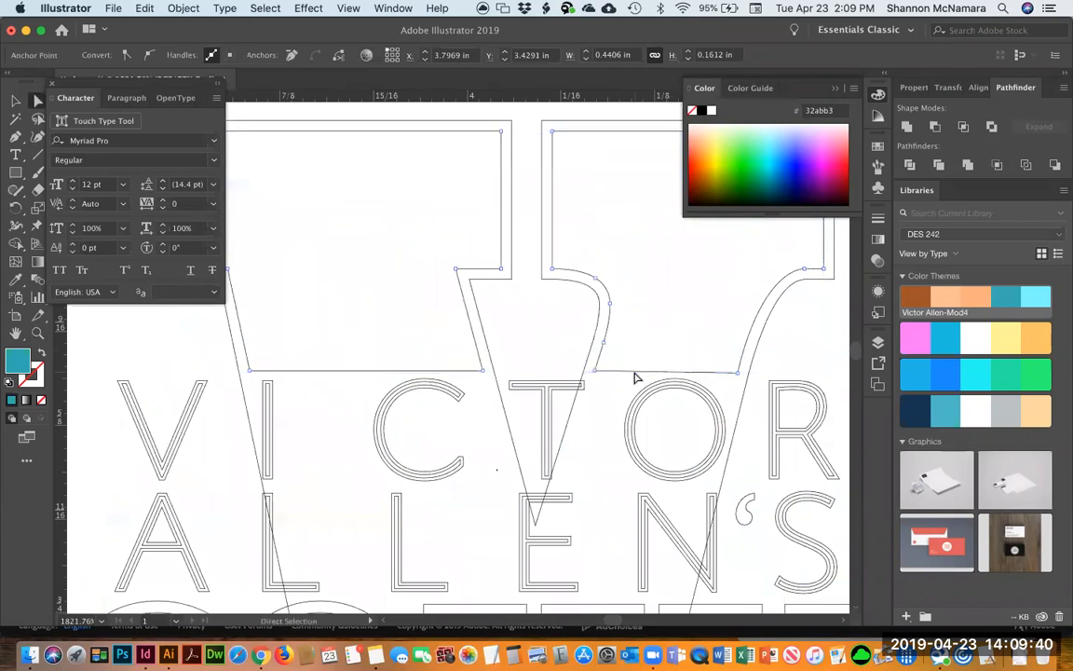
click(462, 366)
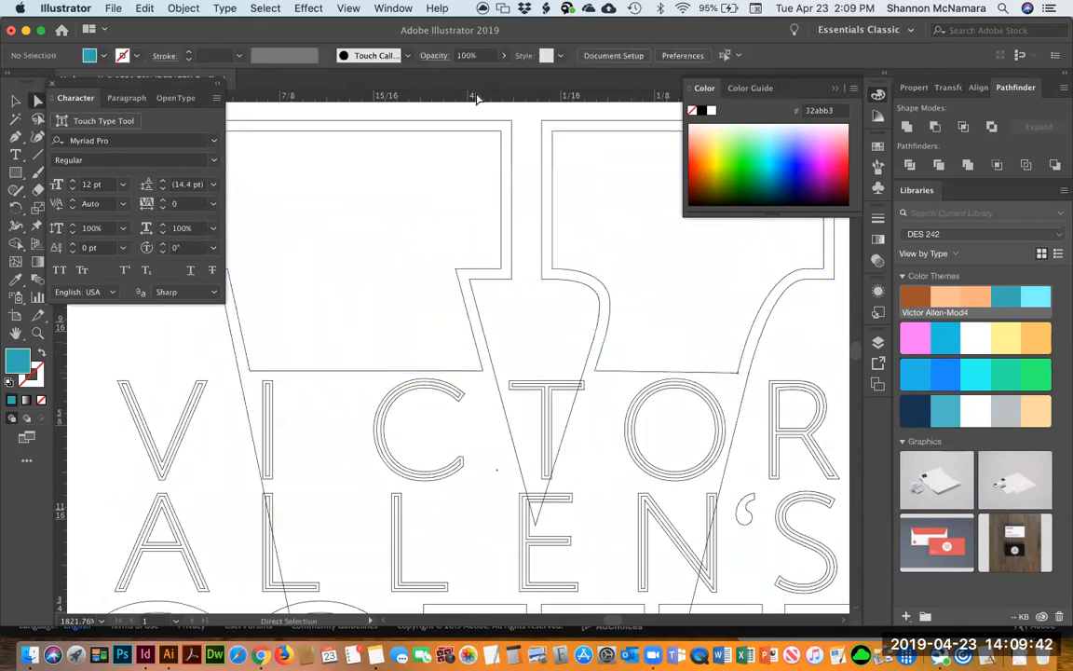
Place a horizontal guide slightly above the bottom edges of the upper V pieces and raise the left piece's bottom edge to it.
drag(475, 101, 425, 354)
key(super+;)
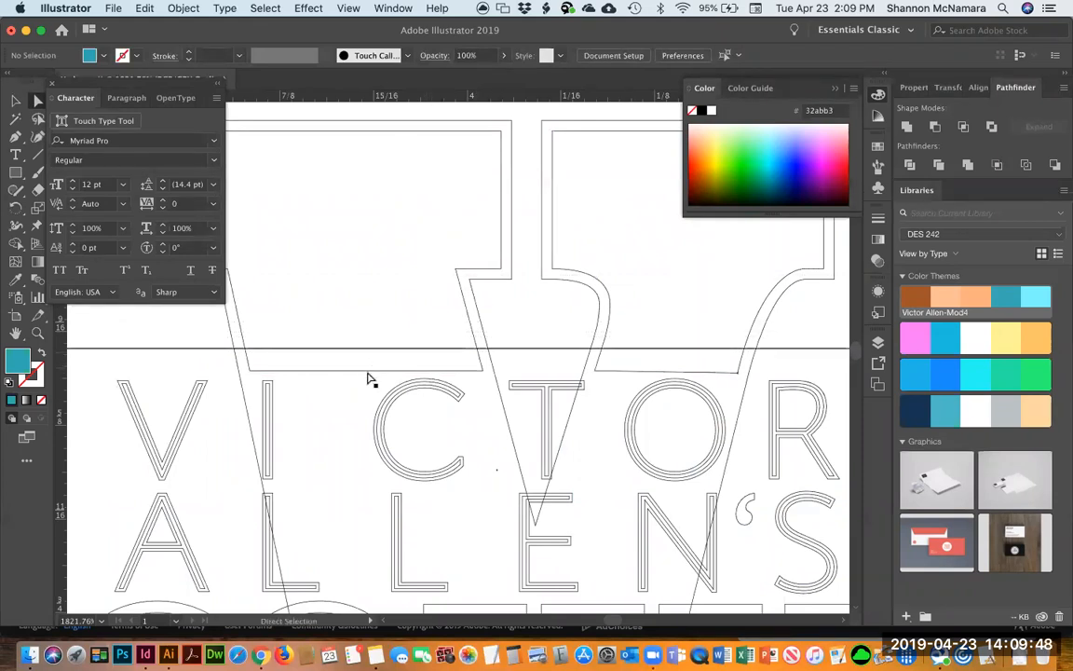
click(366, 370)
drag(366, 371, 363, 350)
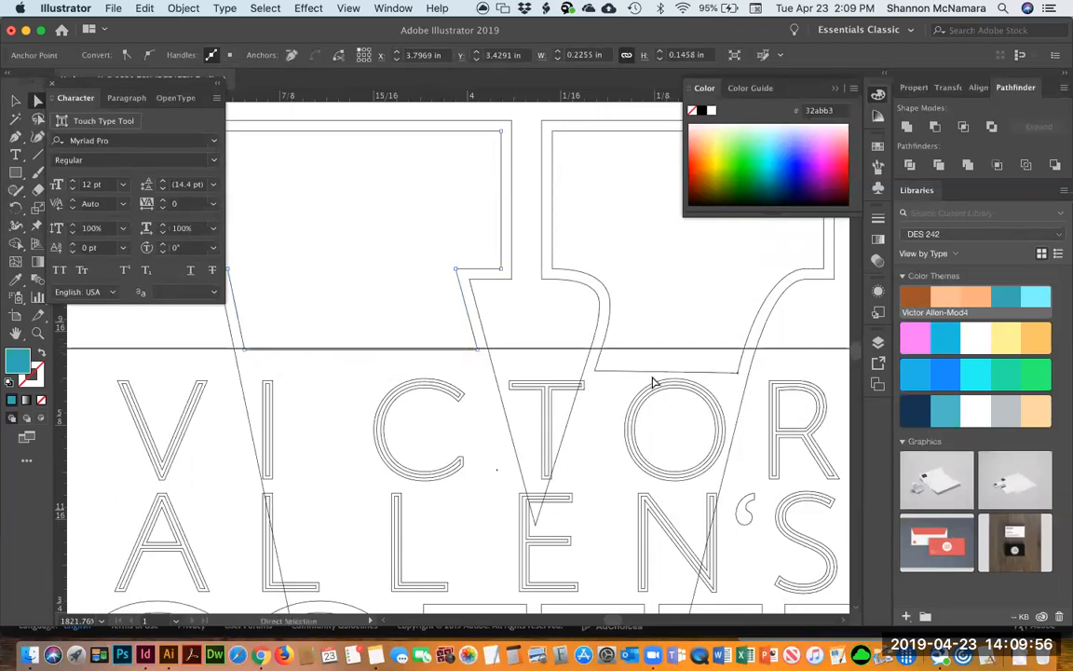
Raise the right V piece's bottom edge to the guide and align its right corner point where the outer curve crosses the guide.
drag(654, 373, 663, 352)
key(z)
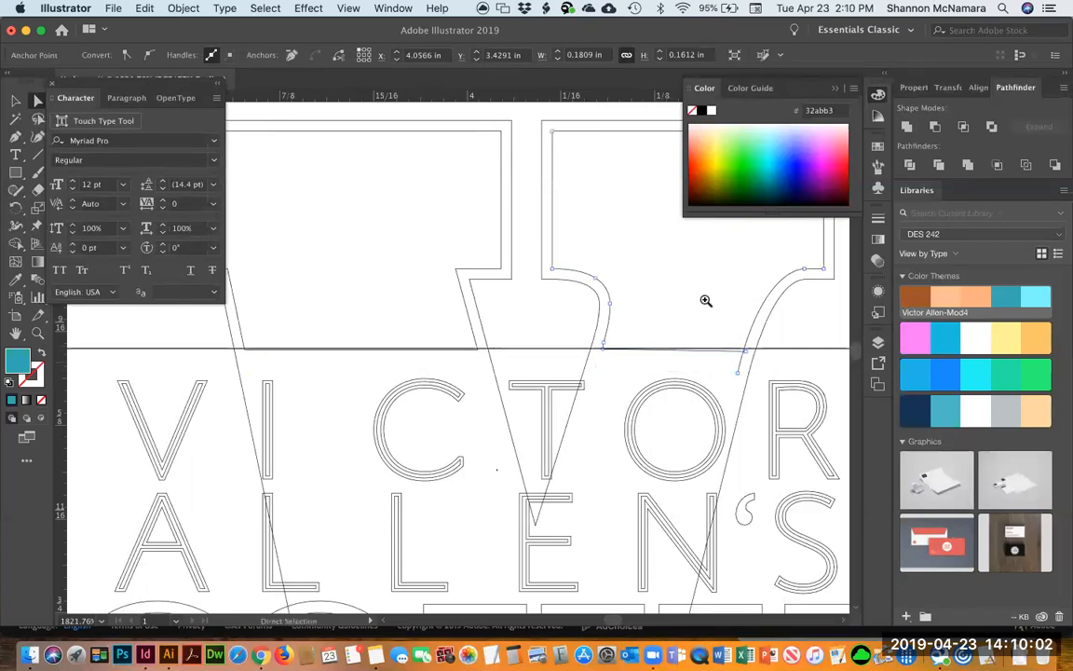
drag(711, 317, 761, 417)
key(space)
drag(549, 309, 612, 355)
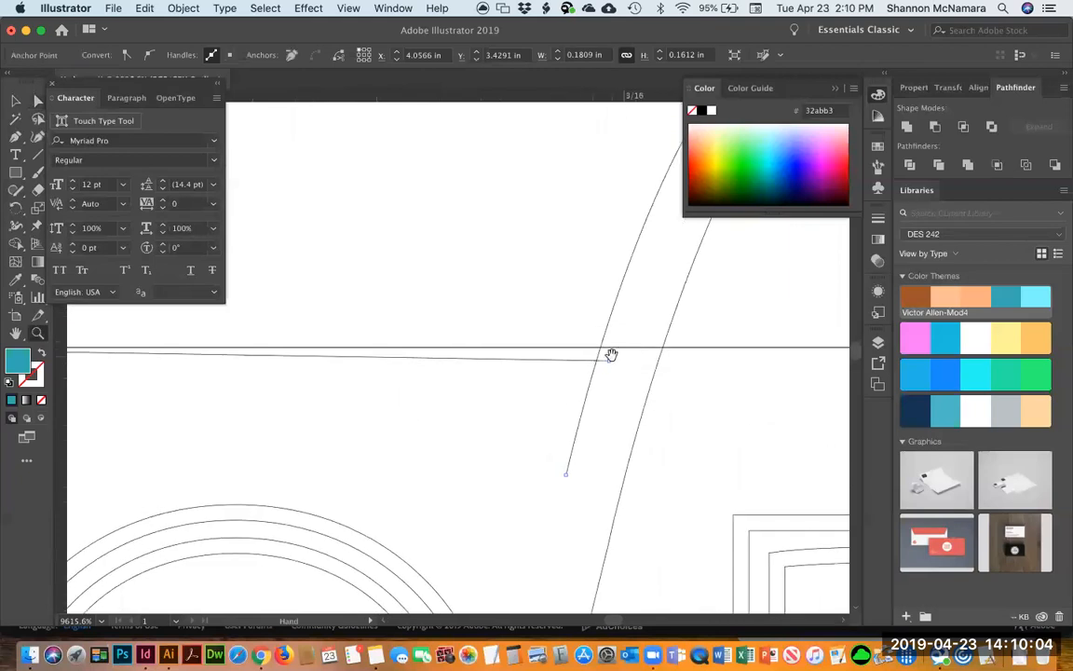
key(space)
drag(639, 310, 487, 424)
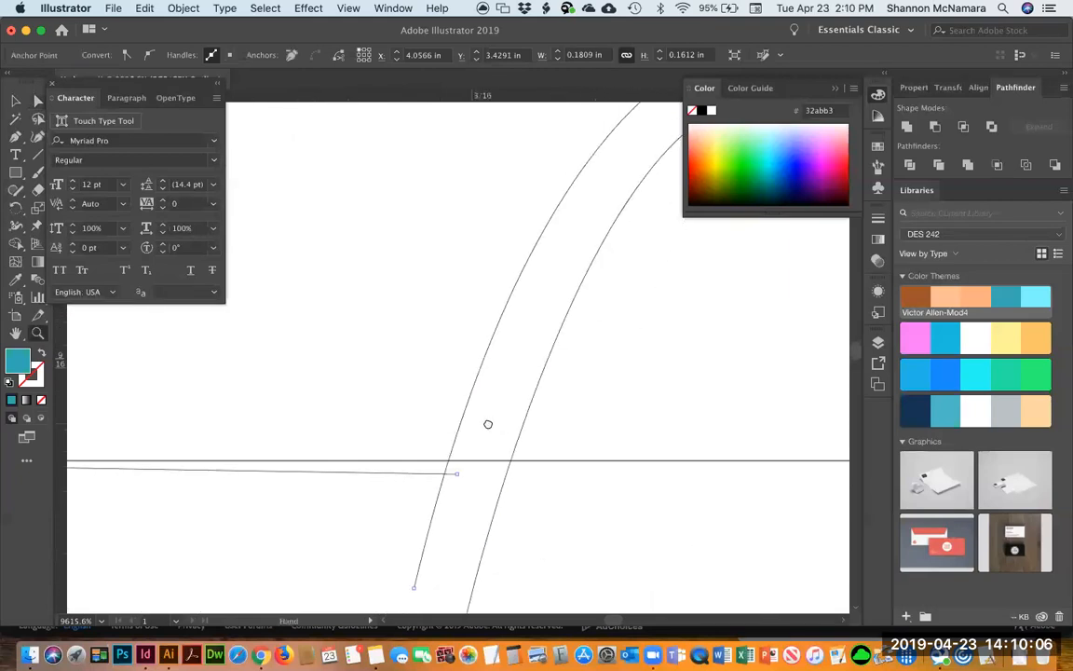
key(v)
click(449, 463)
drag(448, 459, 448, 460)
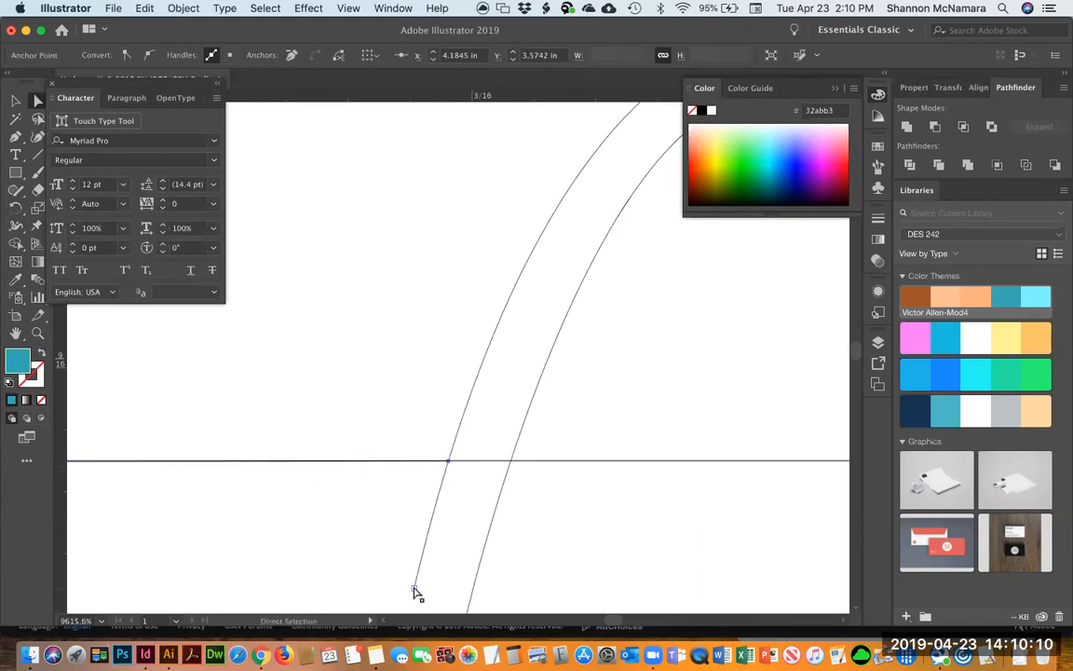
Move the loose end point of the right V piece's outer curve onto the bottom edge's corner at the guide.
click(415, 589)
click(449, 461)
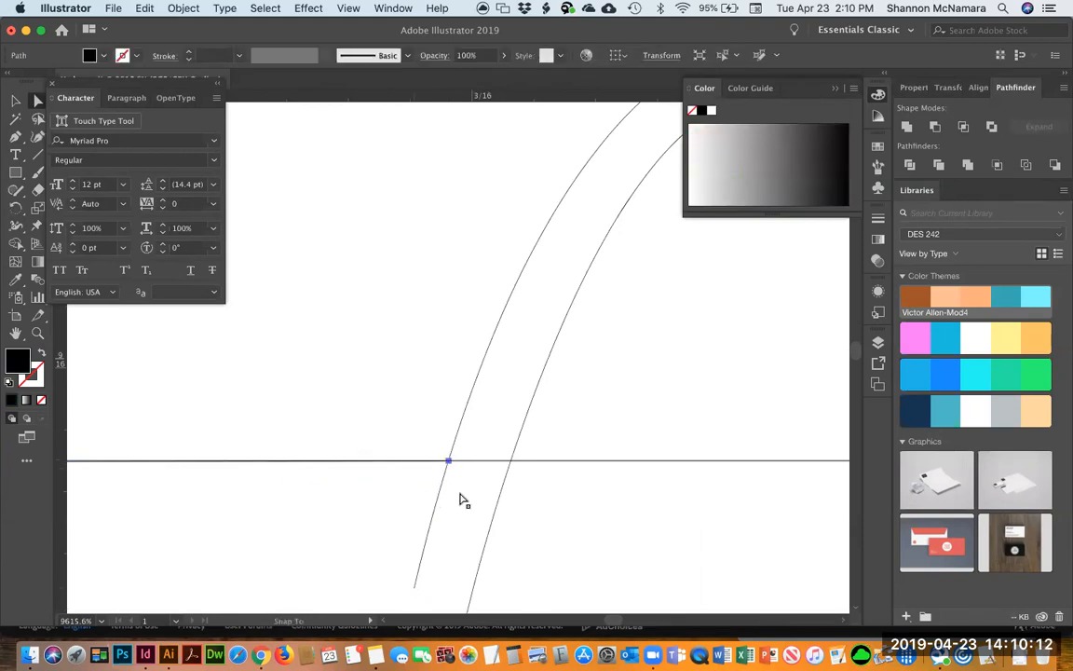
click(429, 589)
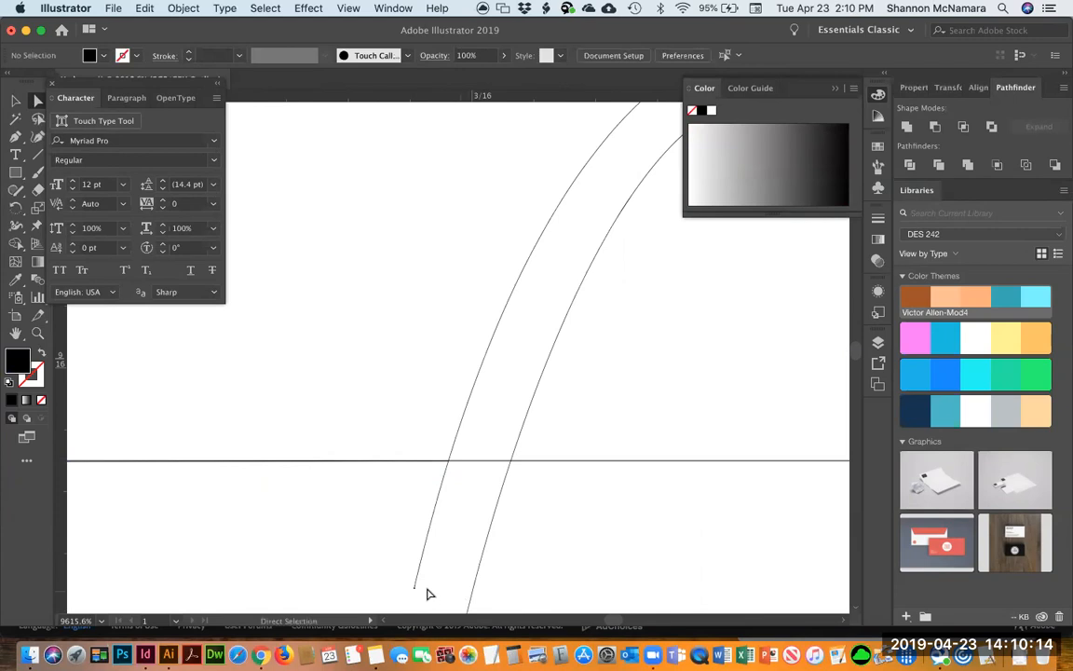
drag(411, 587, 450, 462)
key(super+minus)
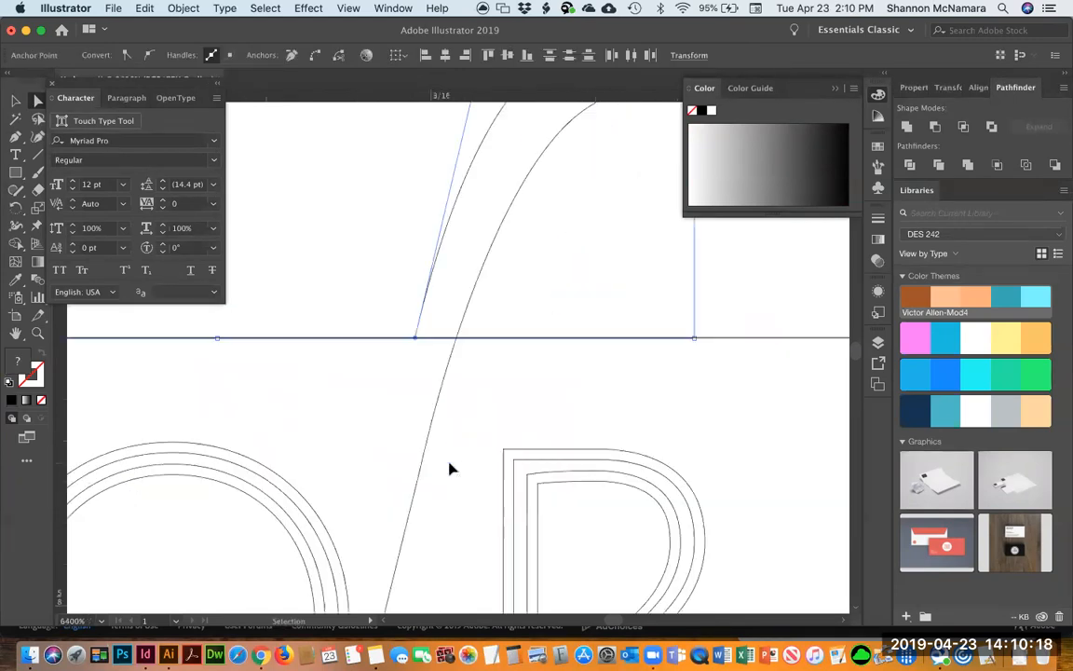
Shorten the corner point's direction handle so the right V piece's outer curve runs smoothly into its serif.
drag(591, 281, 525, 386)
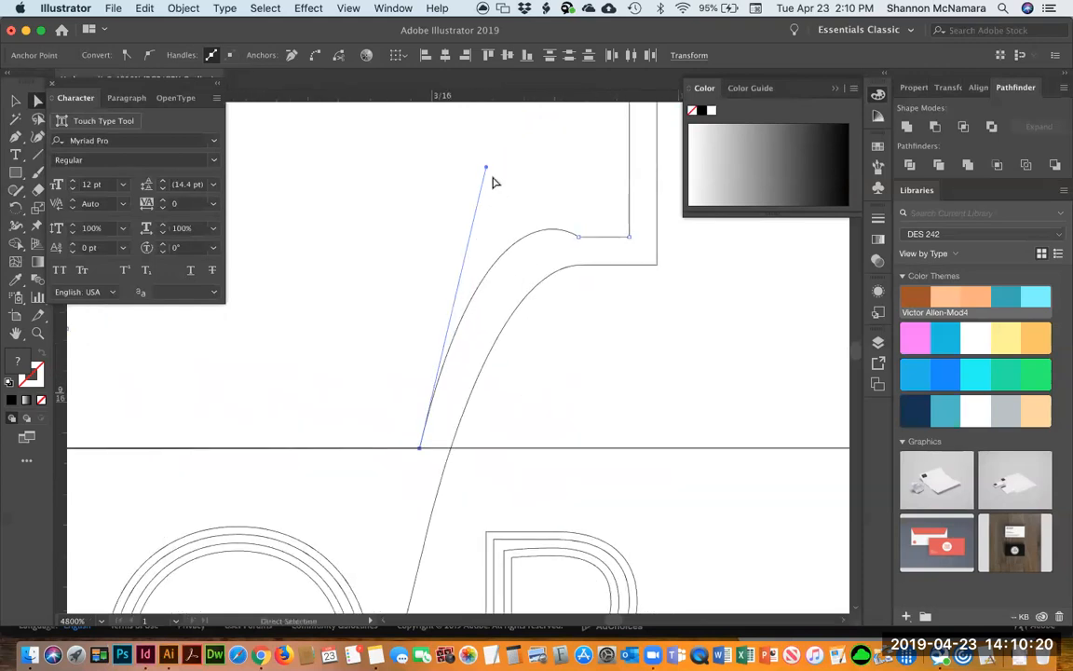
drag(485, 165, 474, 233)
click(622, 369)
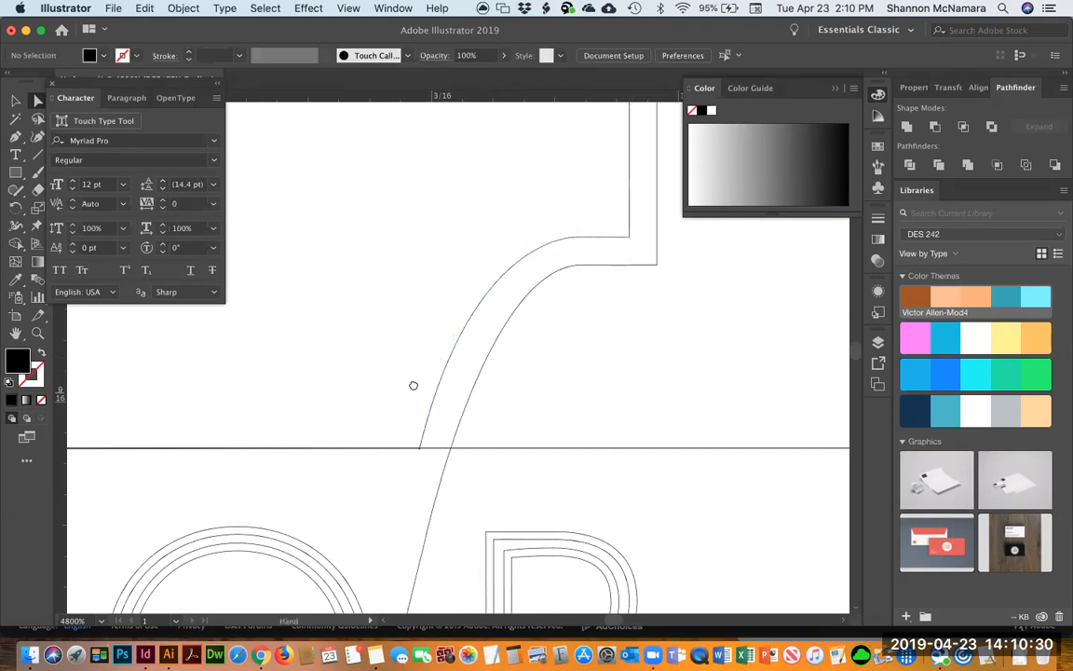
Return the artwork to full-colour preview and check the shortened V pieces against the whole logo.
drag(414, 383, 572, 381)
key(super+y)
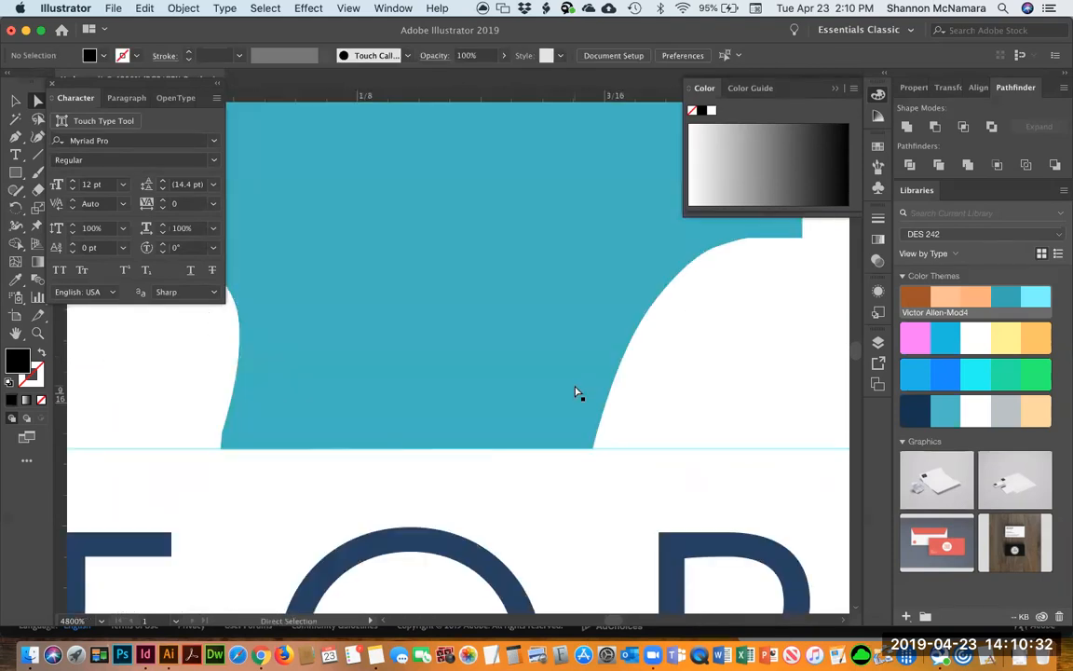
key(super+minus)
key(super+minus)
key(super+minus)
key(super+minus)
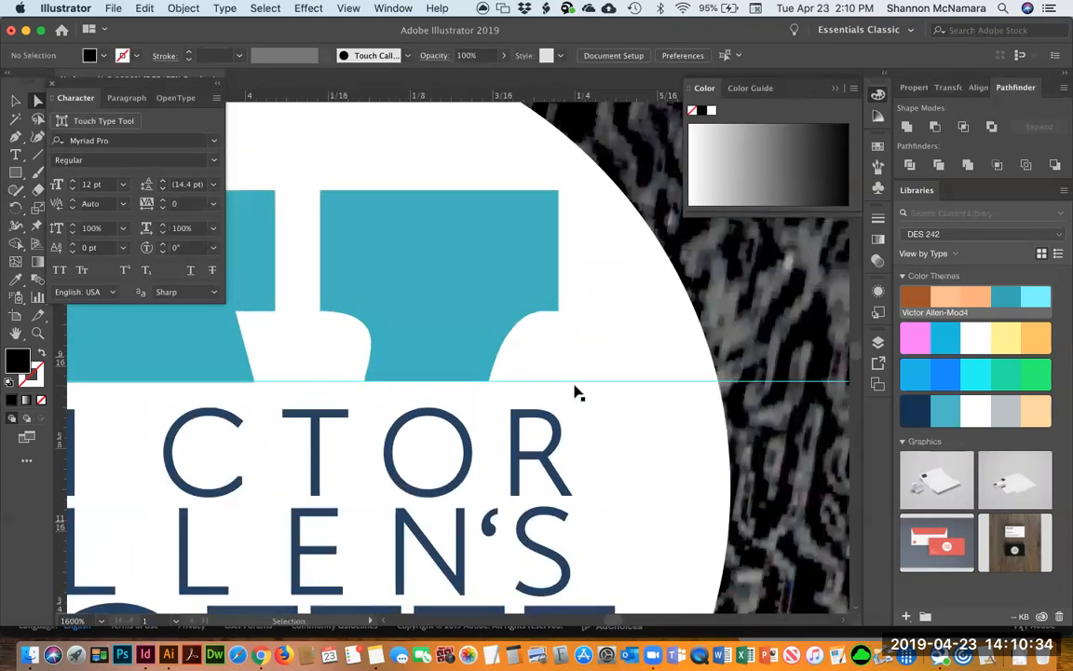
key(super+minus)
key(a)
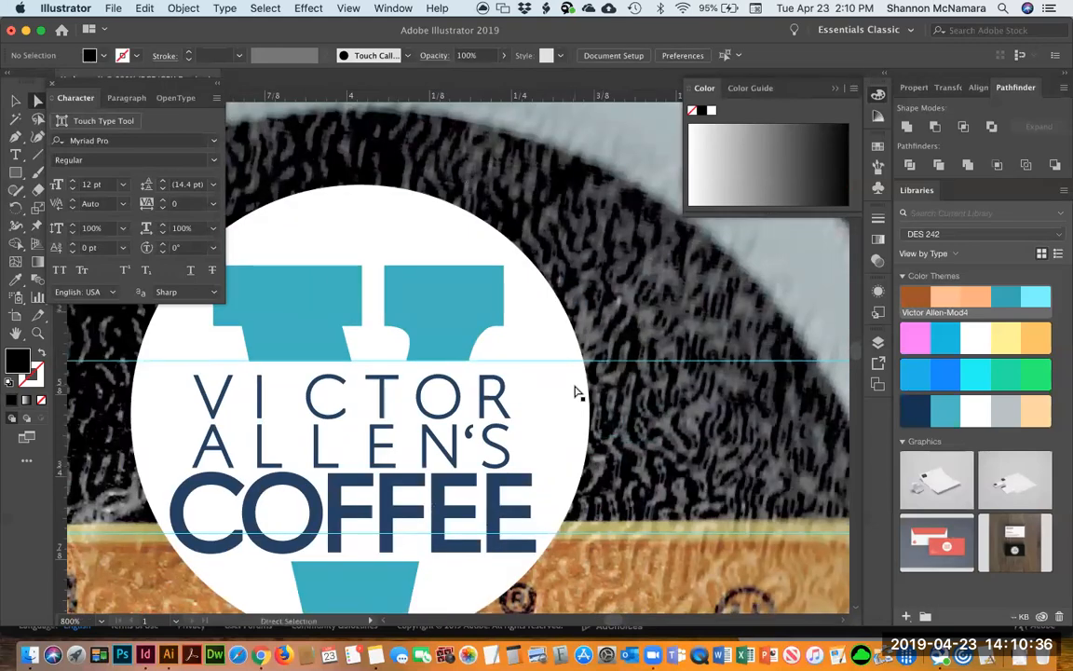
scroll(575, 392, left, 5)
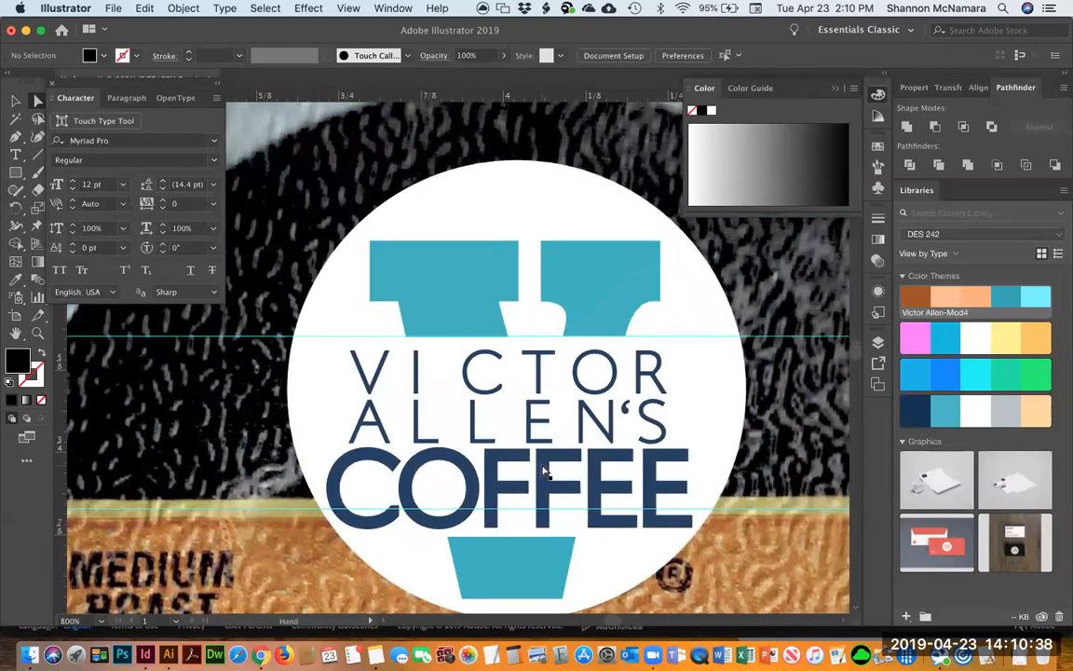
Show the artwork as outlines and select the top edge of the lower V piece beneath COFFEE.
key(super+minus)
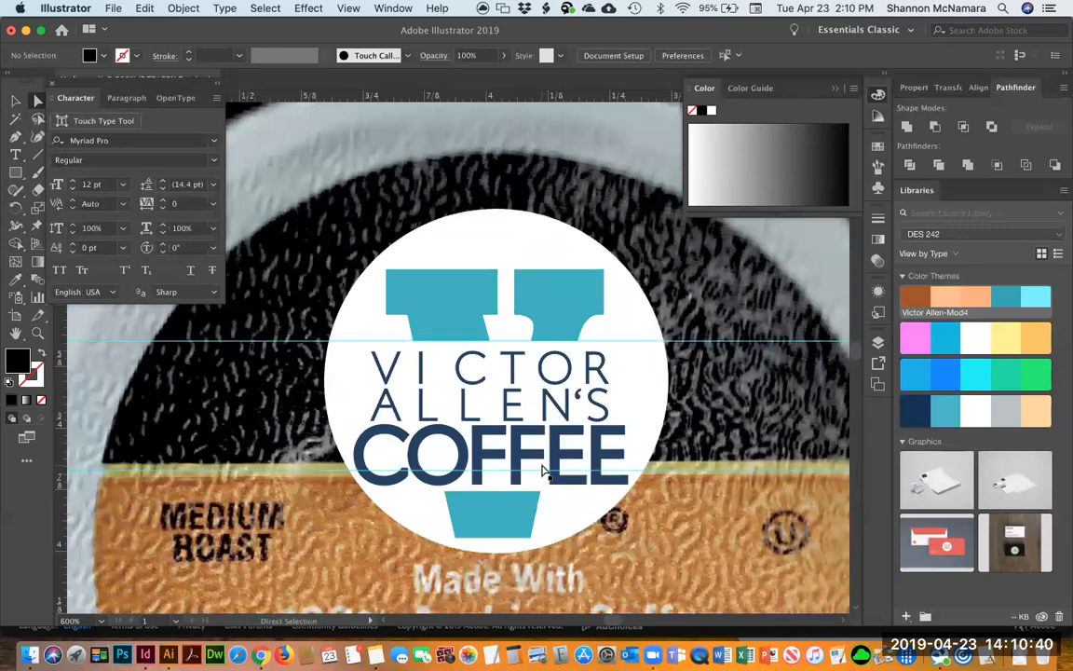
key(z)
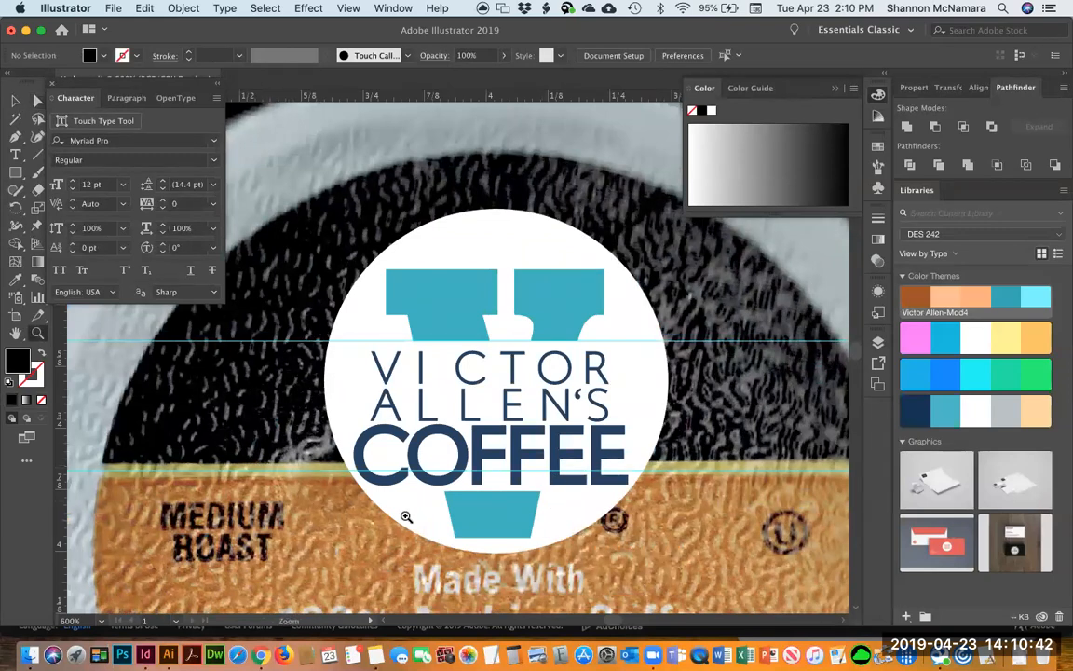
drag(526, 527, 588, 539)
scroll(475, 404, left, 4)
scroll(474, 404, up, 1)
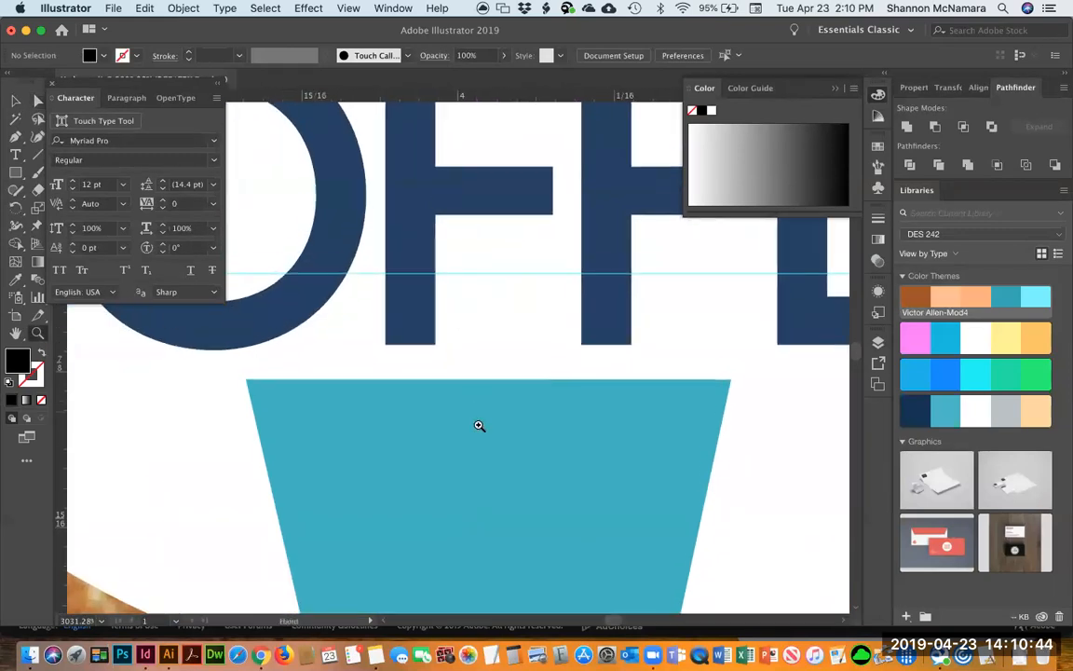
key(super+y)
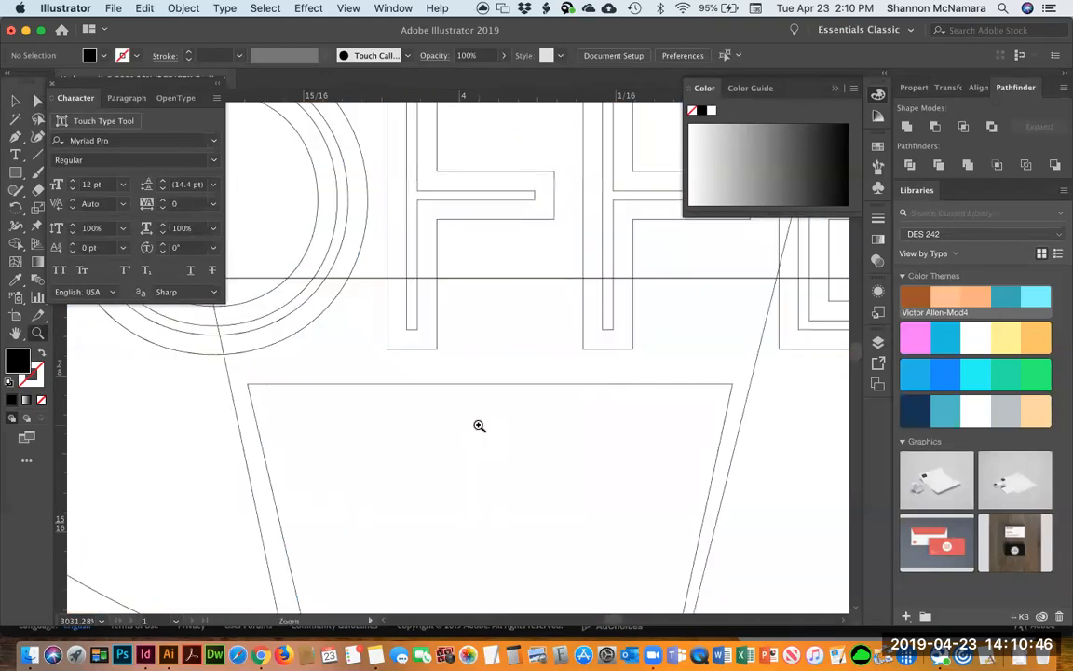
click(480, 385)
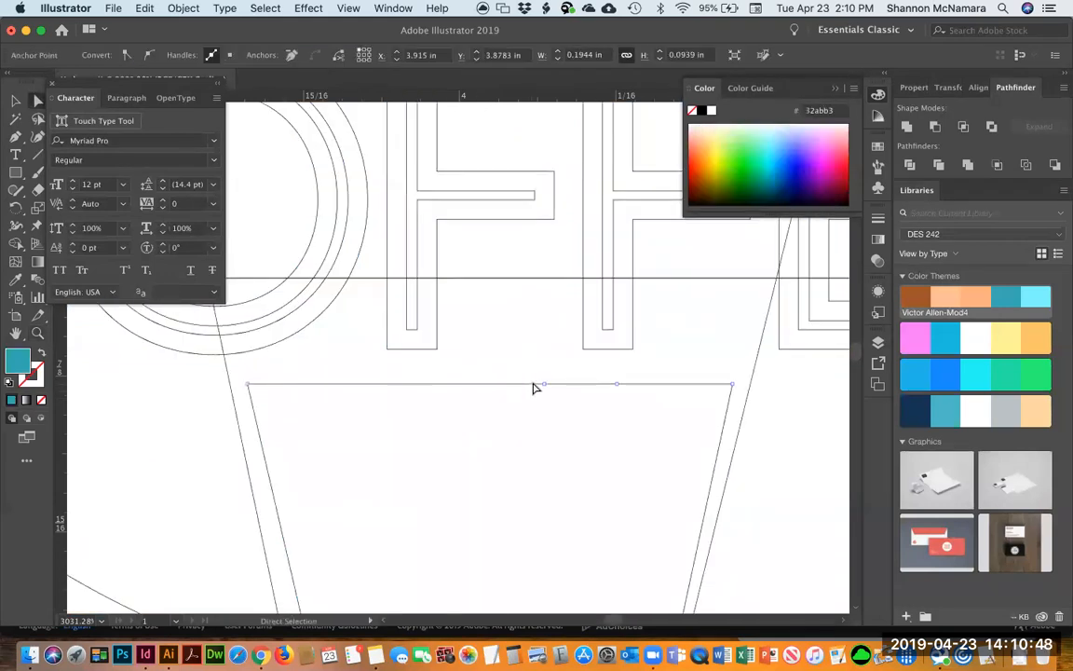
Delete the two extra anchor points from the middle of the lower V piece's top edge.
drag(304, 375, 559, 415)
key(super+z)
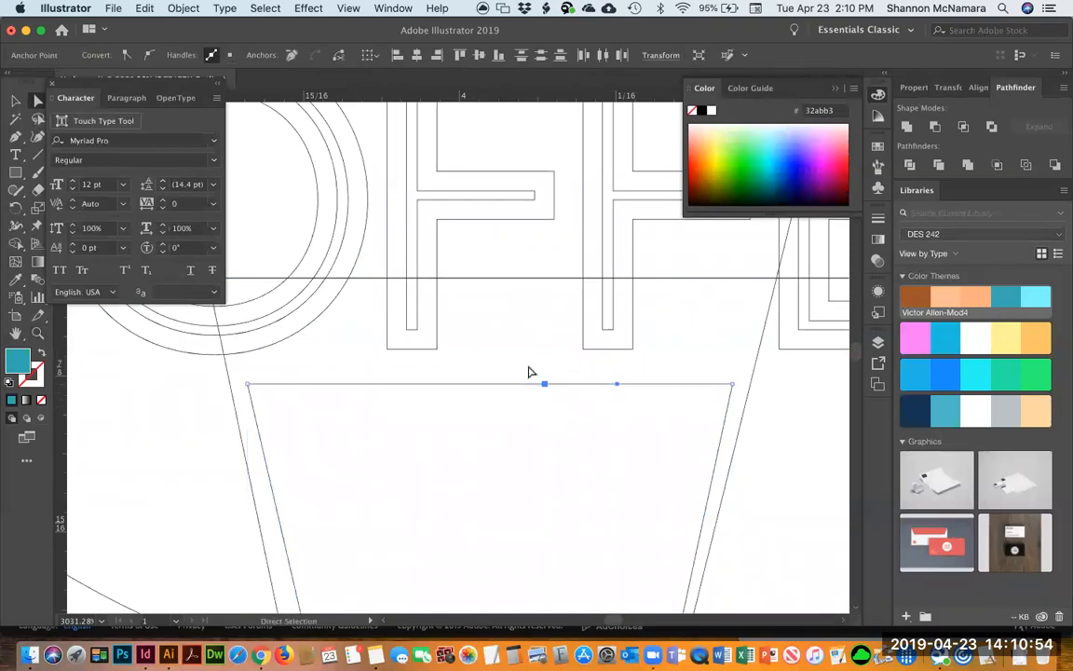
click(529, 368)
click(636, 383)
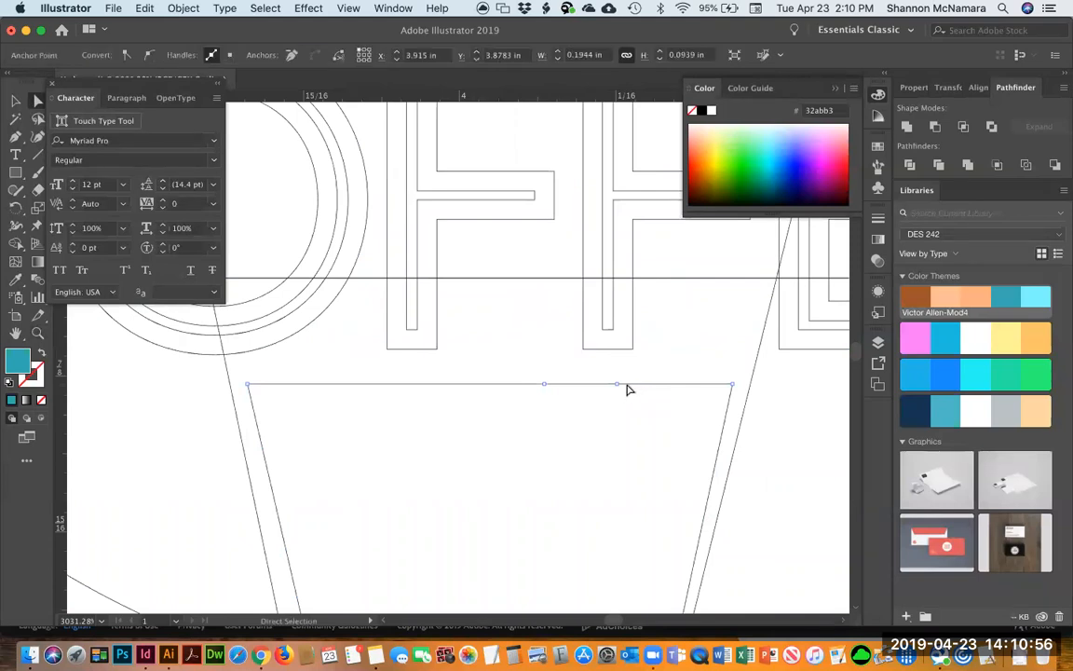
click(616, 384)
right_click(615, 384)
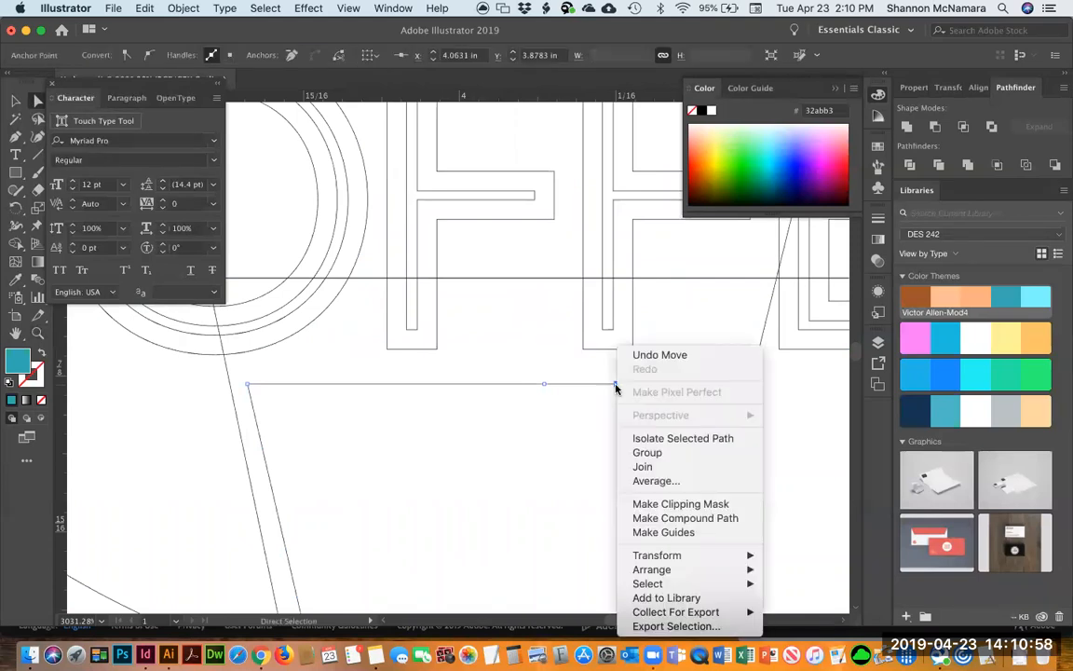
click(490, 361)
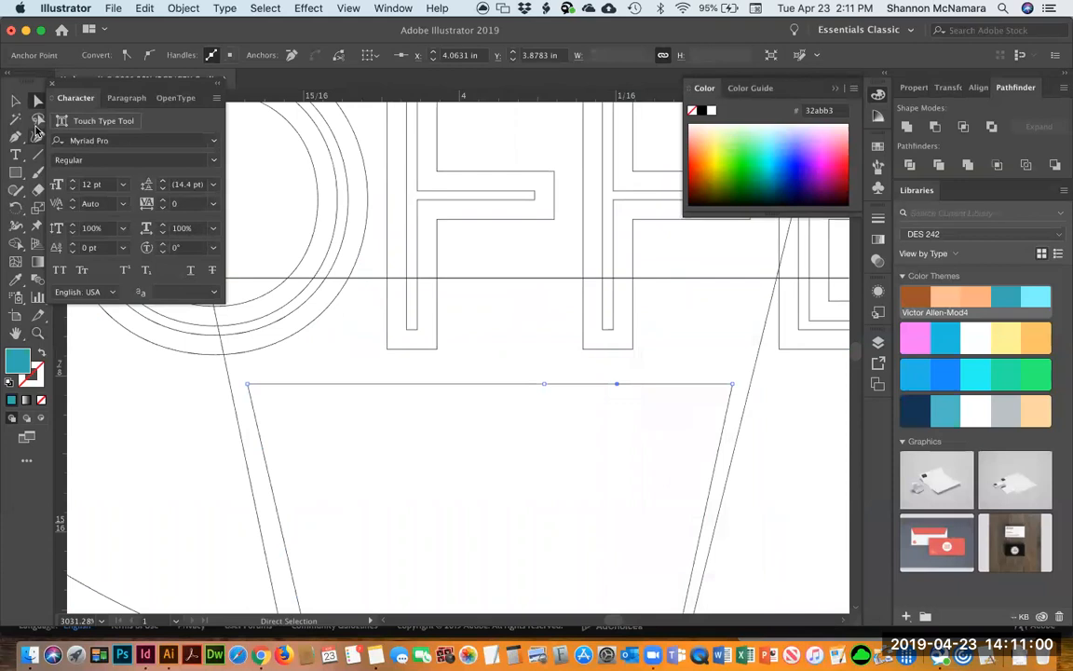
drag(24, 138, 84, 173)
click(616, 384)
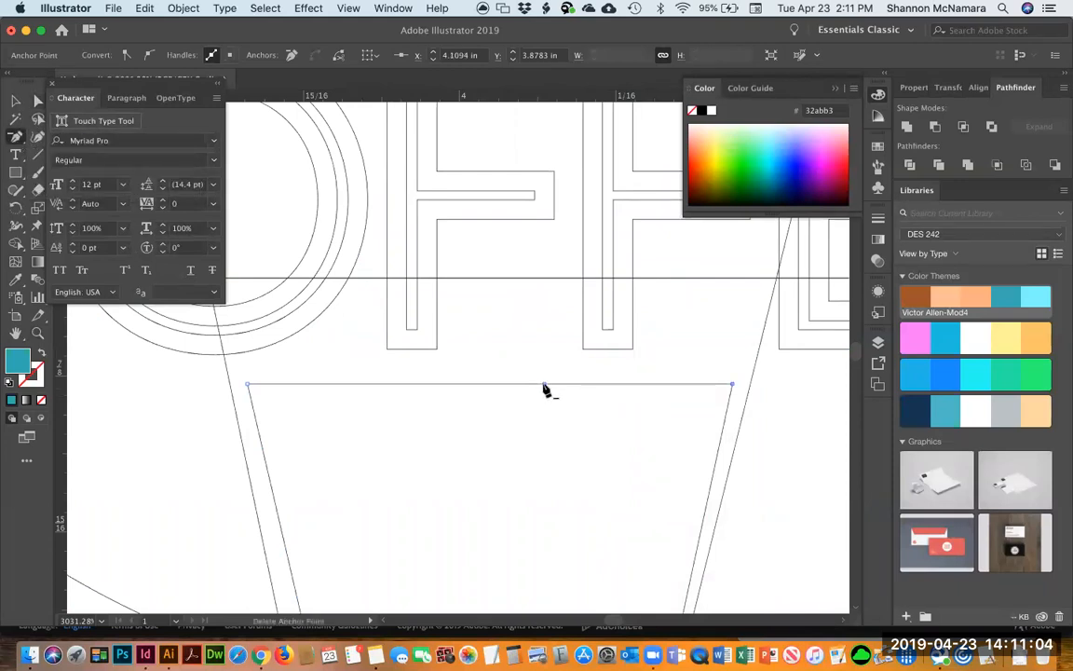
Lower the lower V piece's top edge, align its left end with the slanted side and delete the leftover upper-left corner point.
click(37, 103)
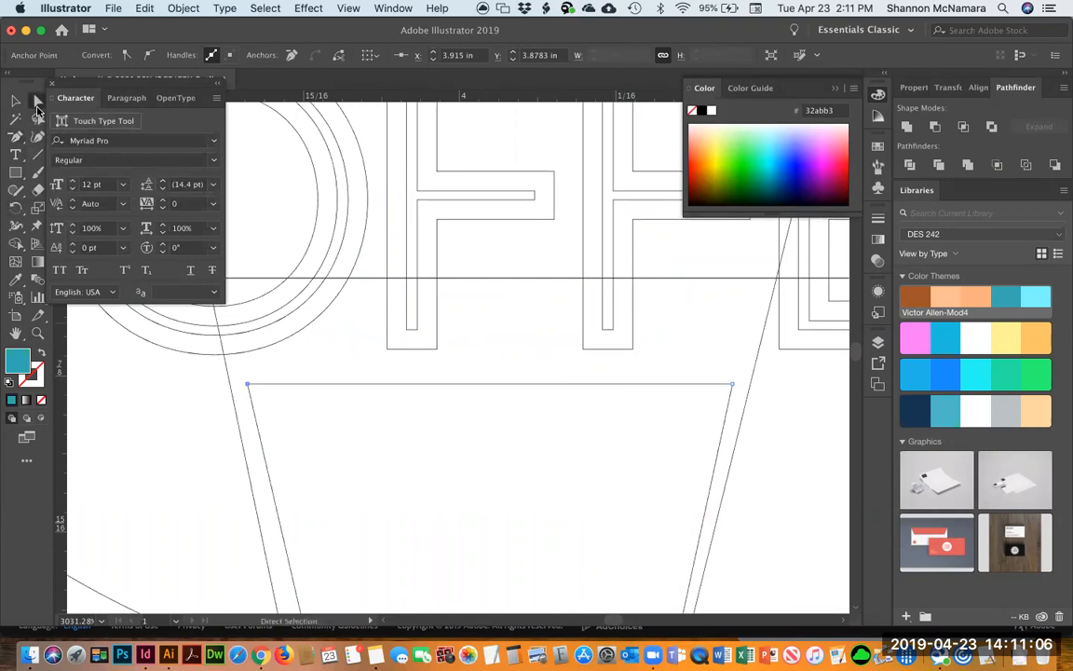
drag(515, 385, 508, 424)
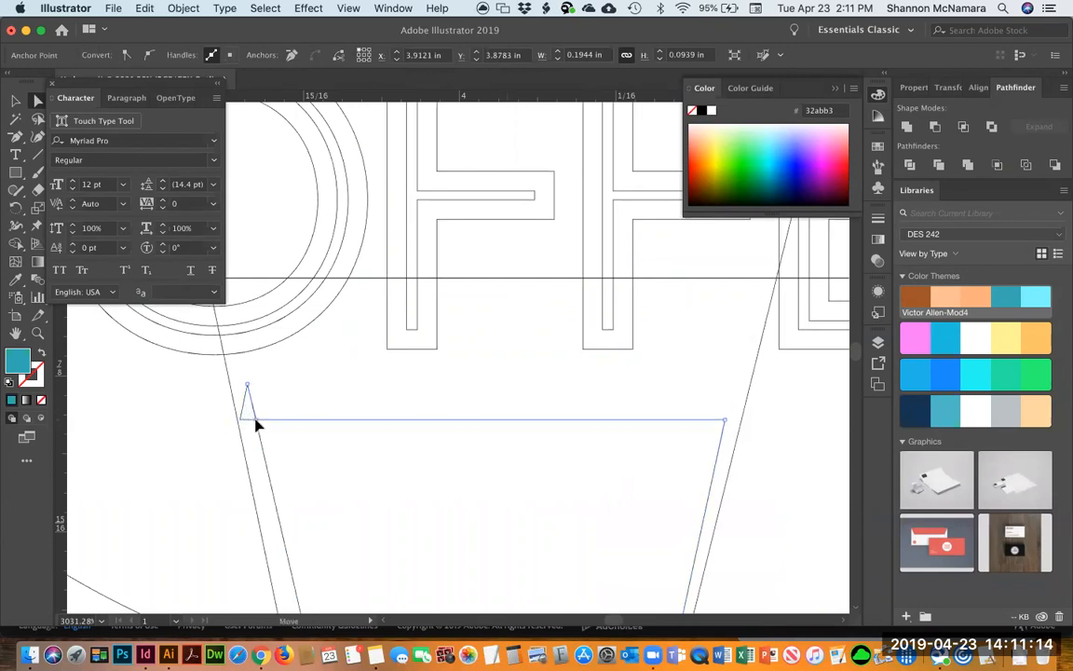
click(281, 390)
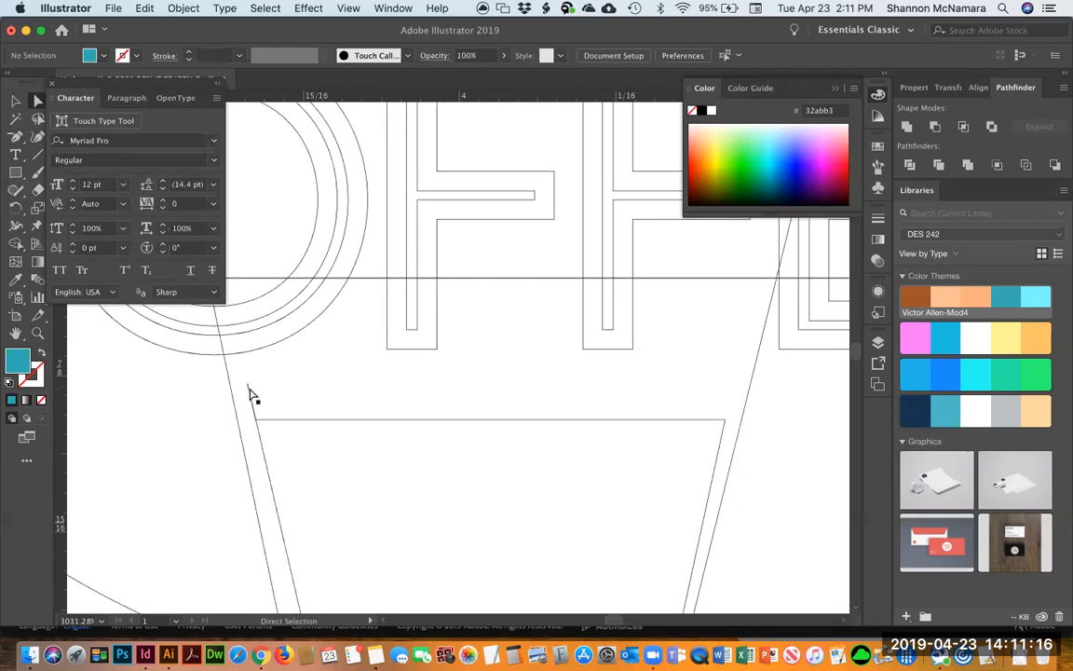
drag(243, 378, 259, 392)
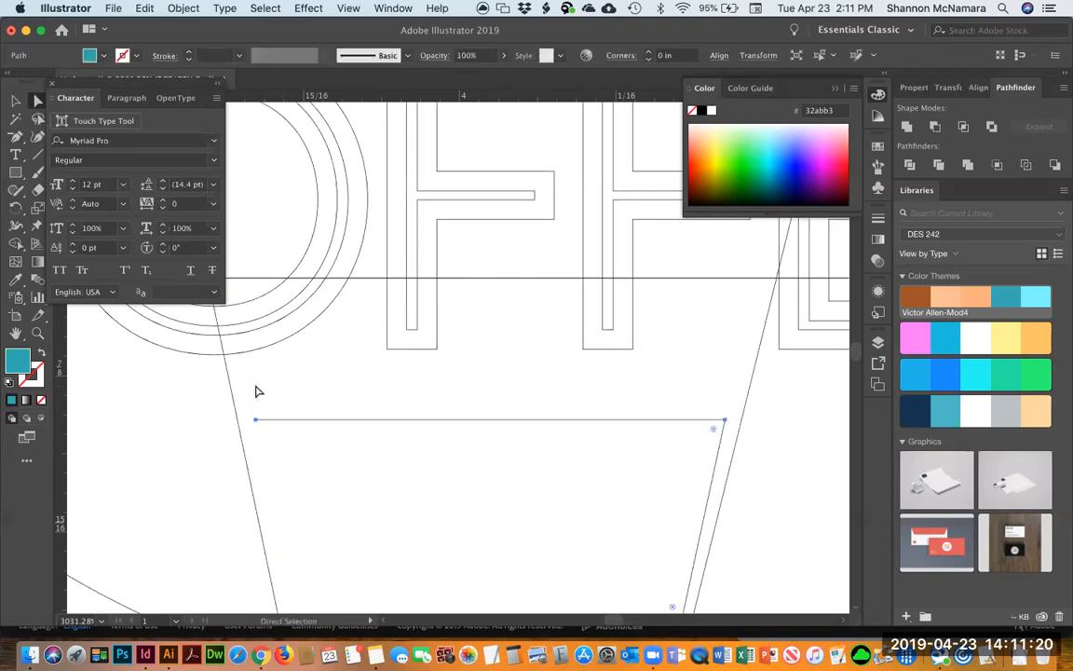
Close the lower V piece's open left side with a straight Pen segment and return the artwork to full-colour preview.
scroll(524, 311, down, 5)
scroll(524, 311, left, 5)
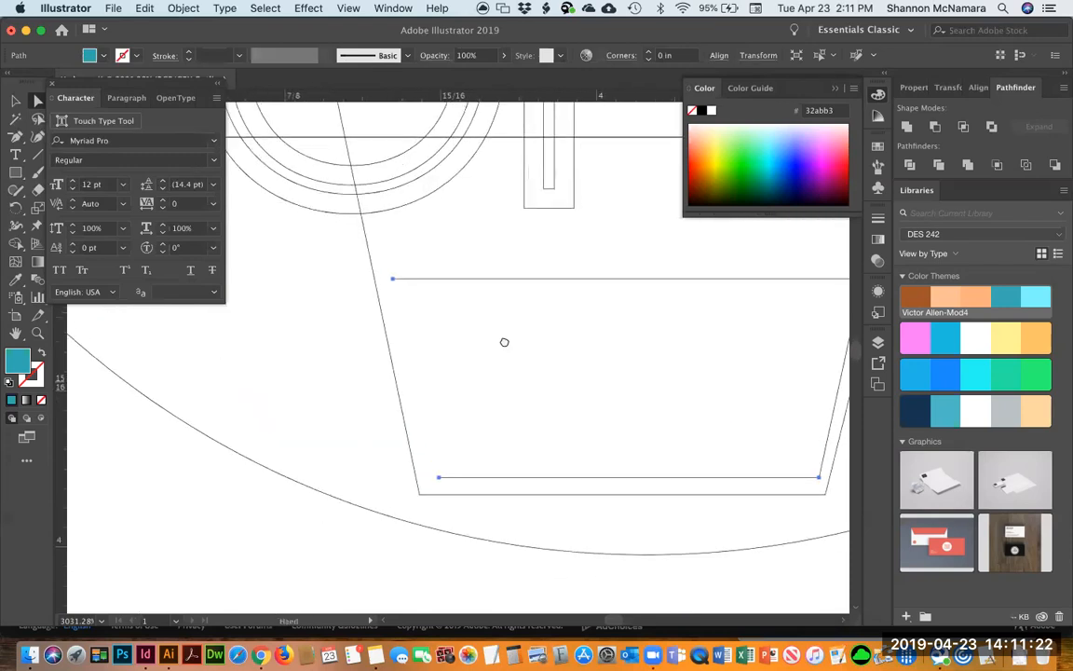
key(p)
click(424, 502)
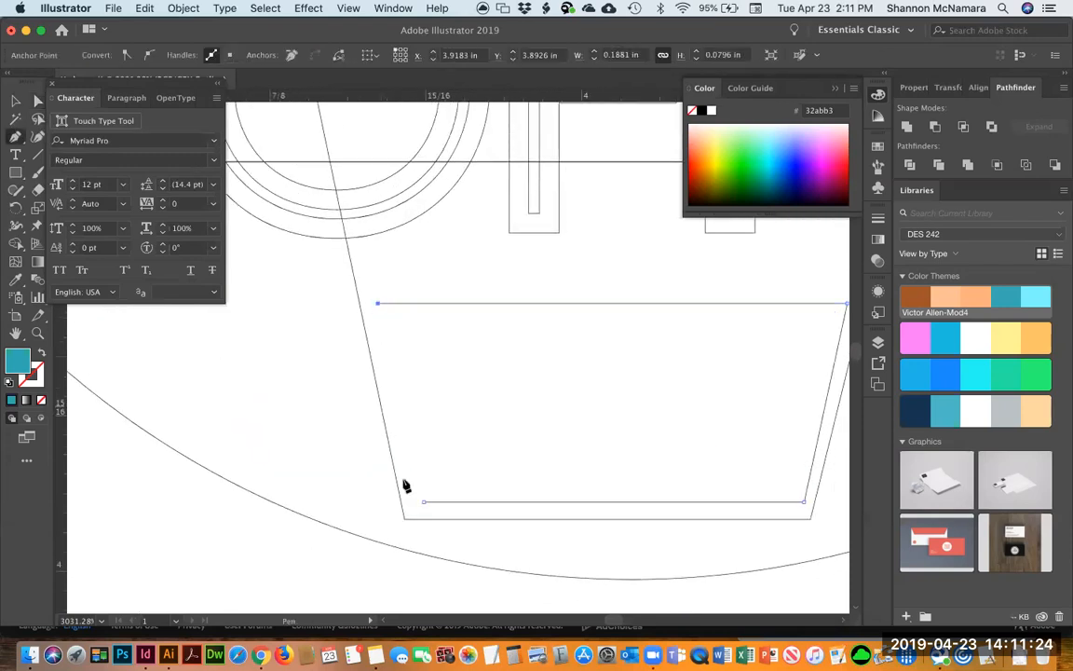
click(424, 503)
key(super+y)
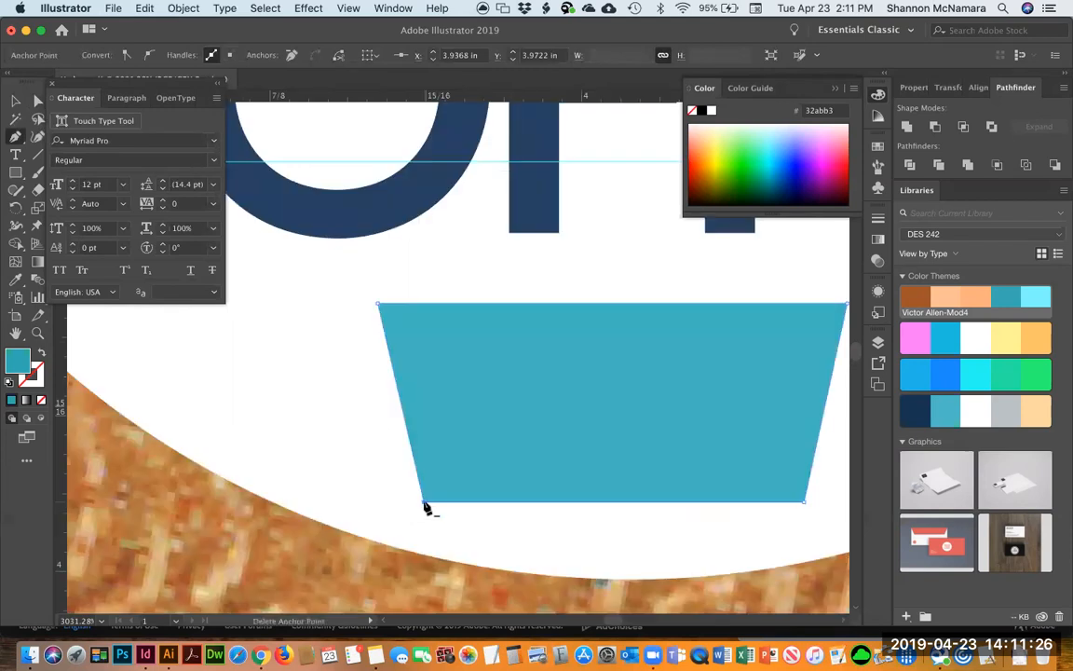
Fill the white V shape behind the lettering with the light cyan 7af8ff from the Victor Allen-Mod4 colour theme.
key(v)
click(568, 546)
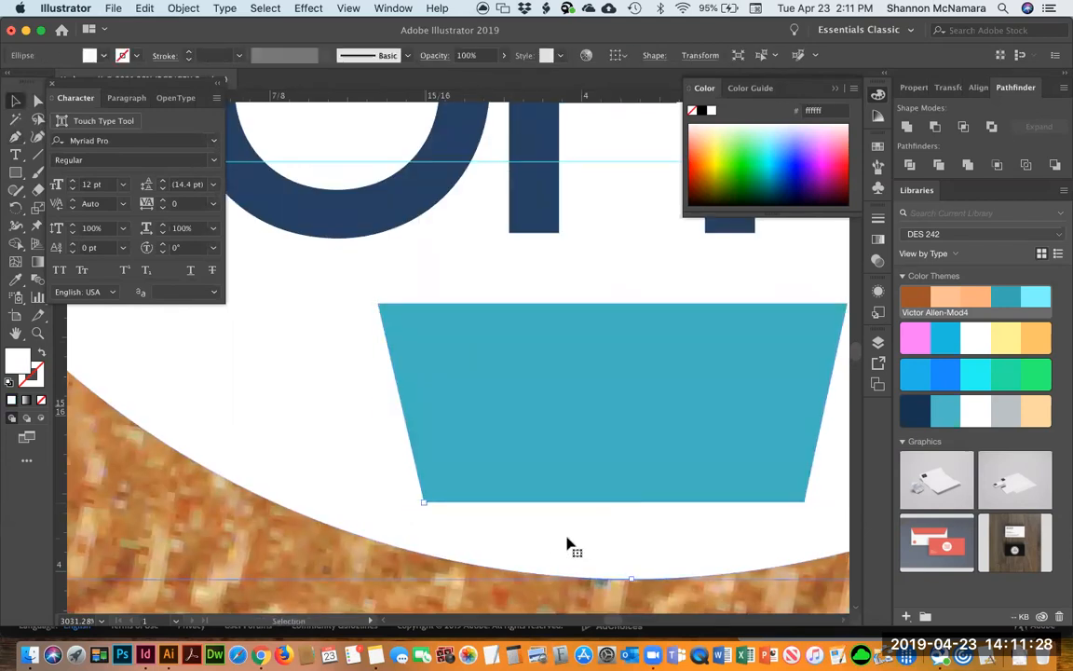
key(super+minus)
key(super+minus)
key(super+minus)
key(super+minus)
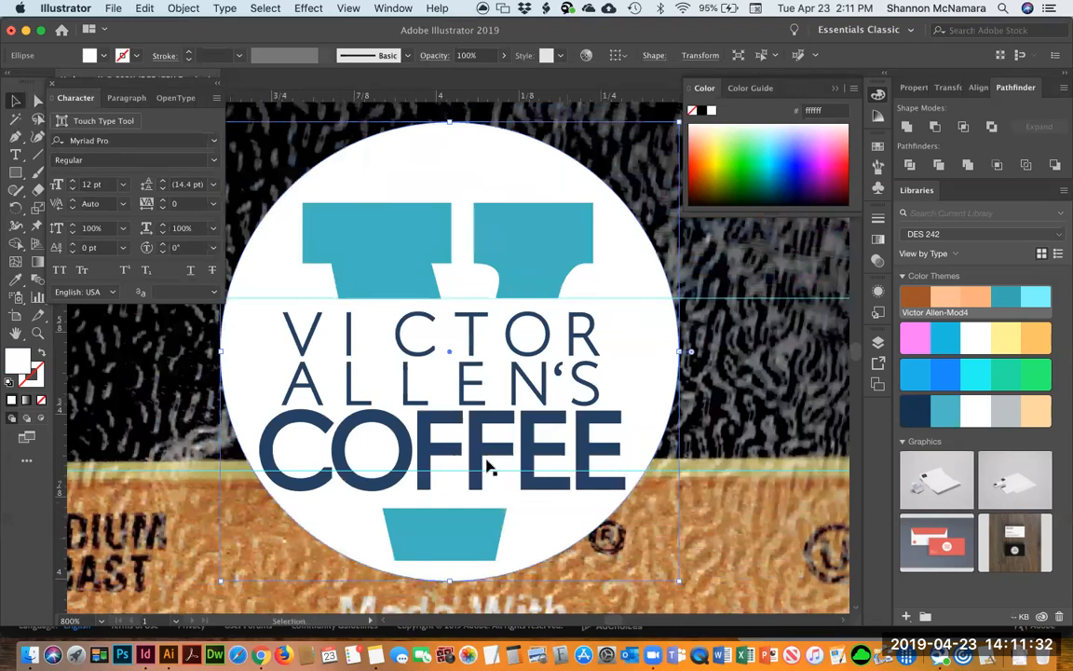
click(382, 317)
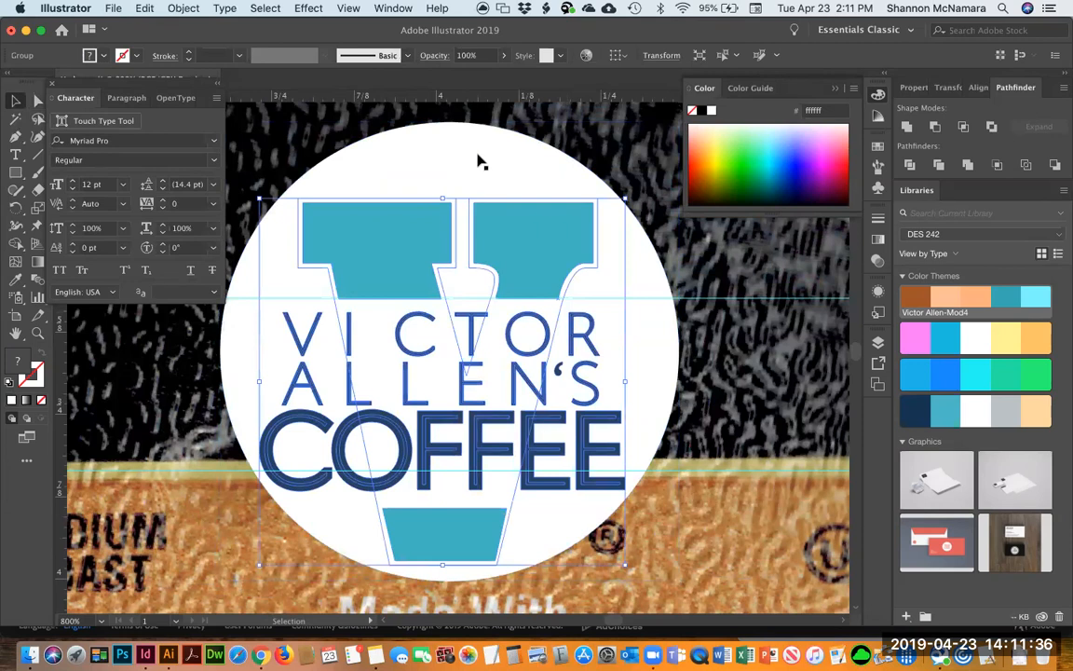
click(444, 205)
click(444, 201)
click(38, 100)
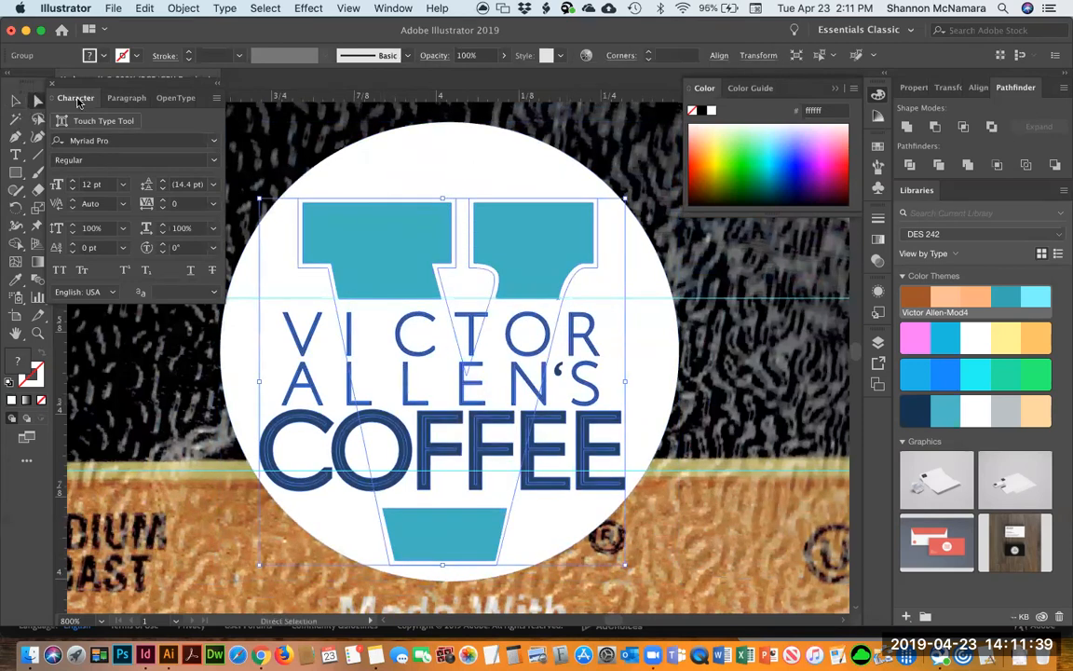
click(414, 161)
click(371, 205)
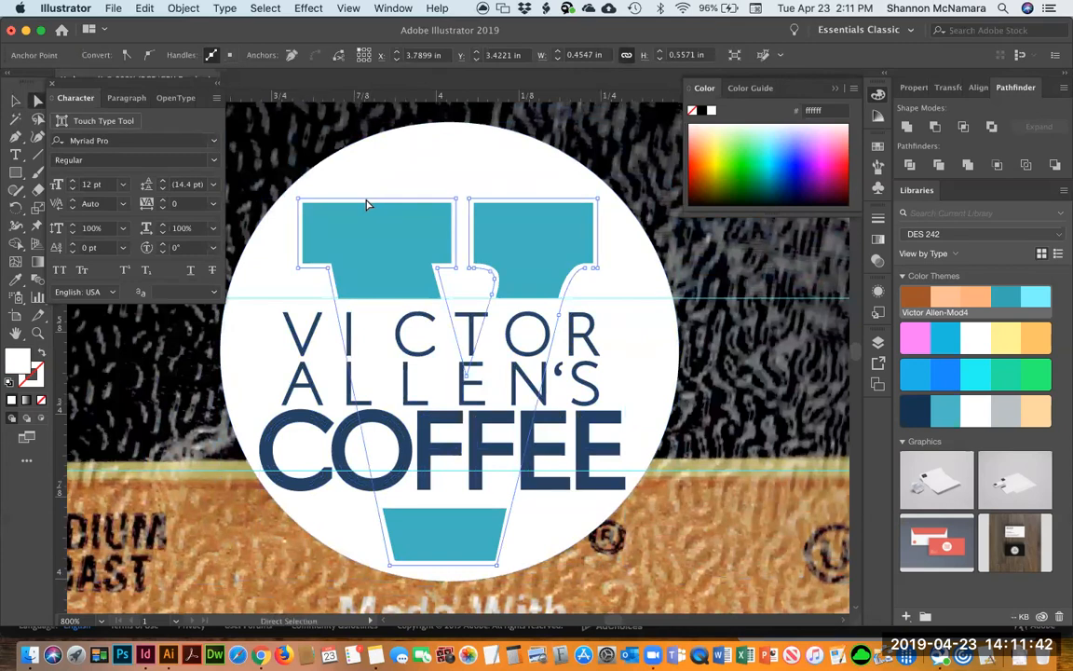
click(1032, 300)
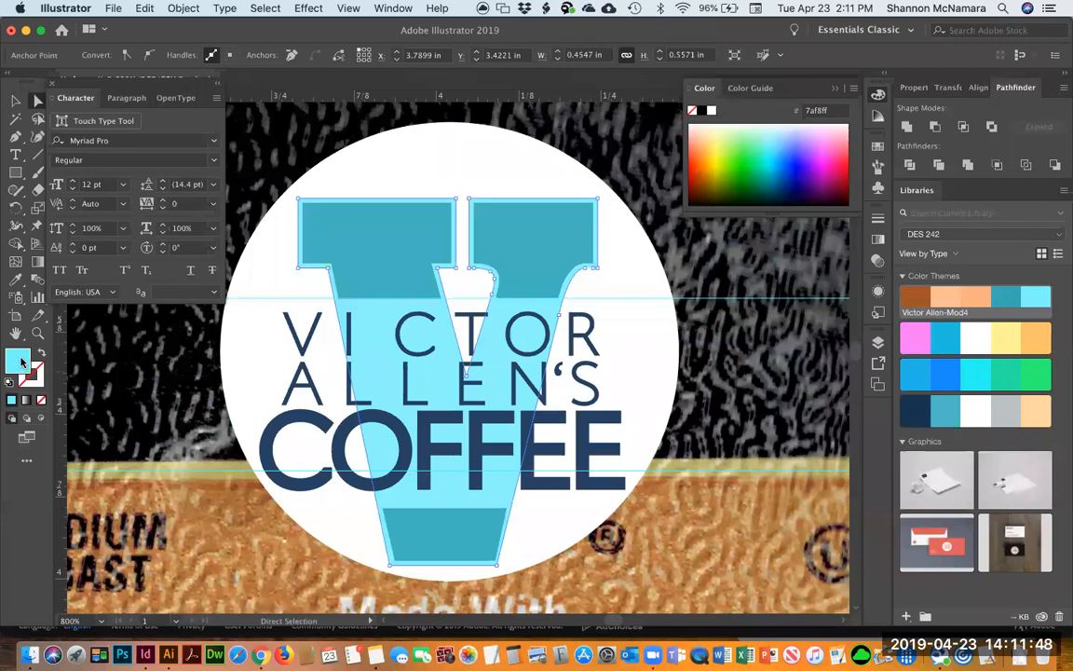
click(876, 117)
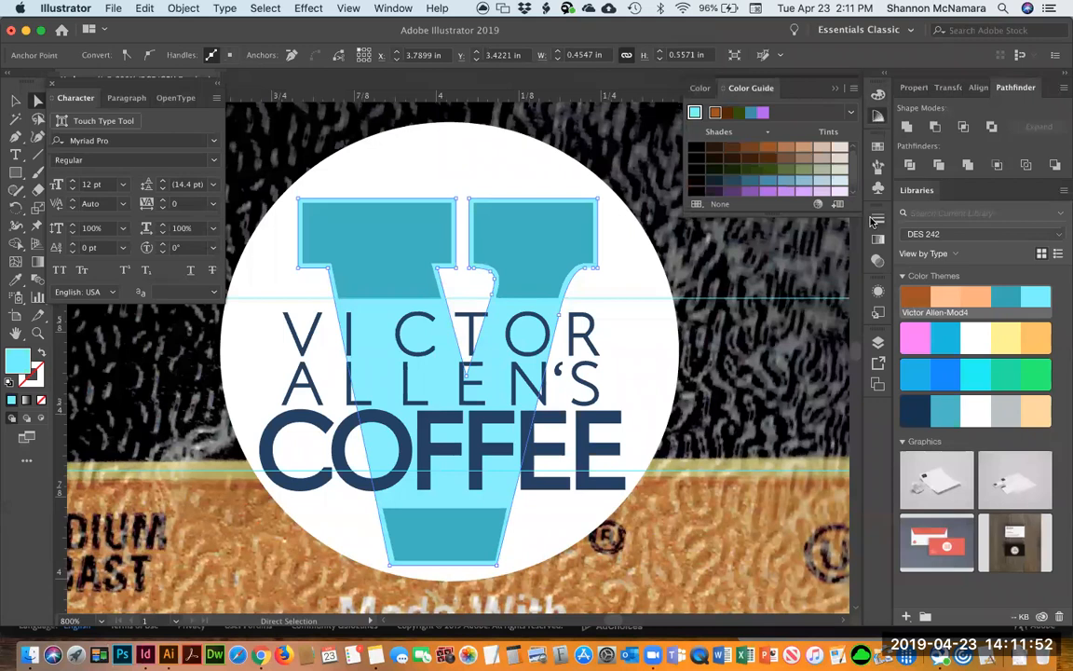
click(877, 239)
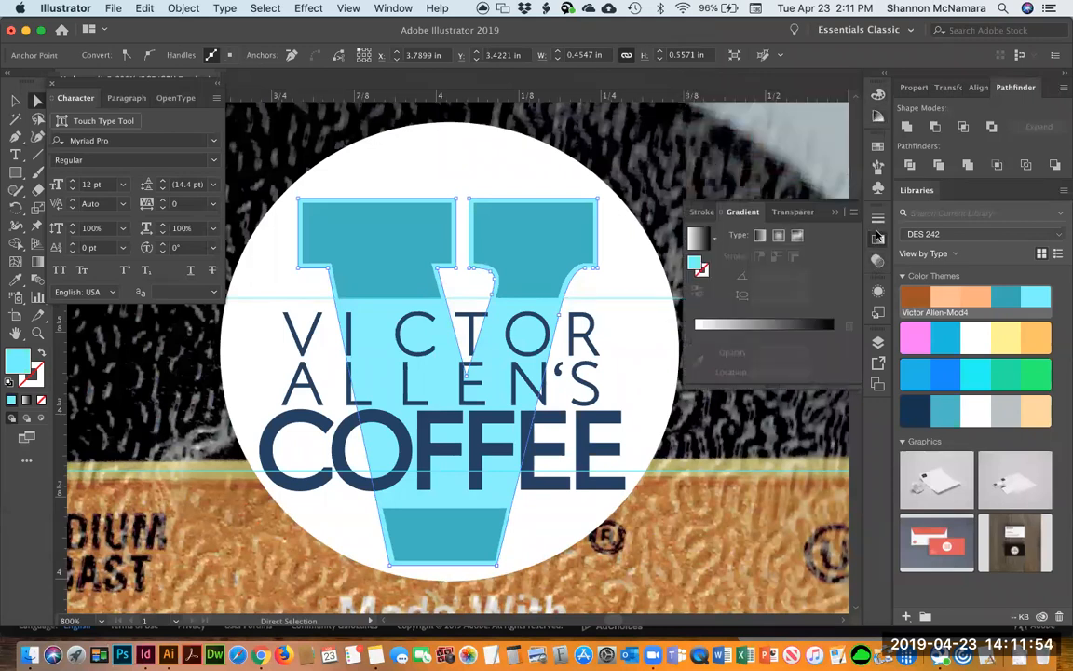
click(877, 262)
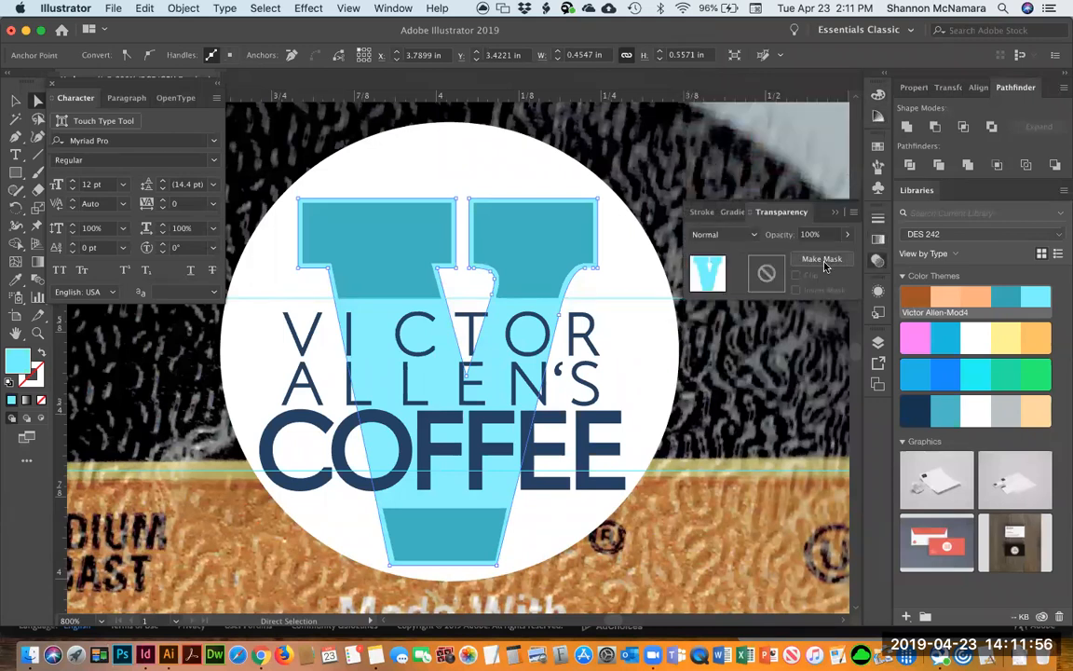
click(878, 96)
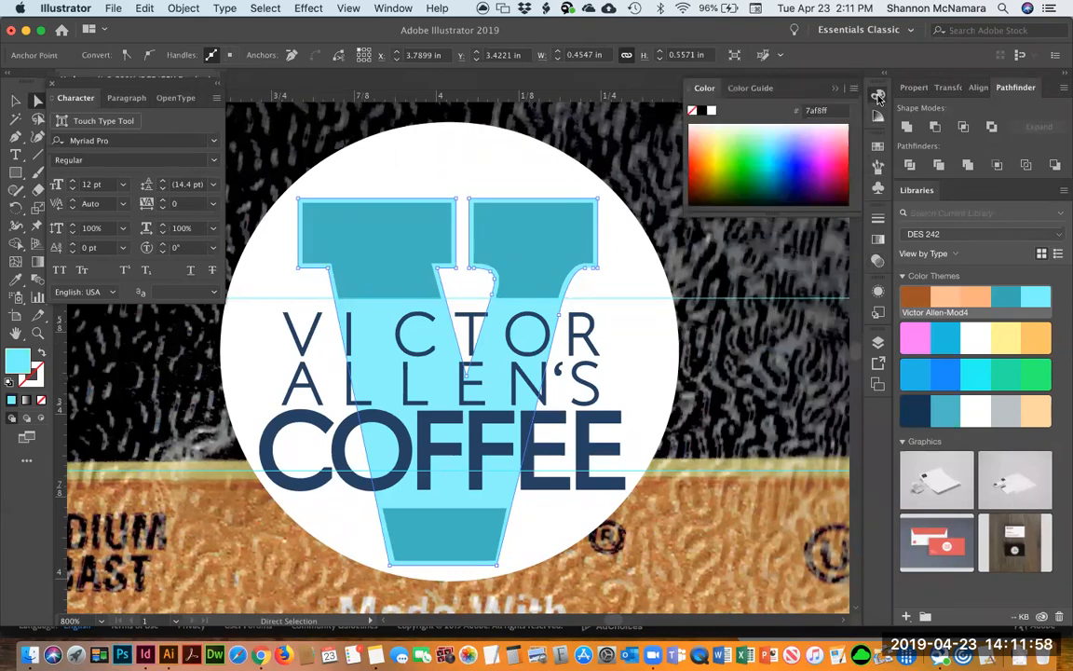
click(749, 87)
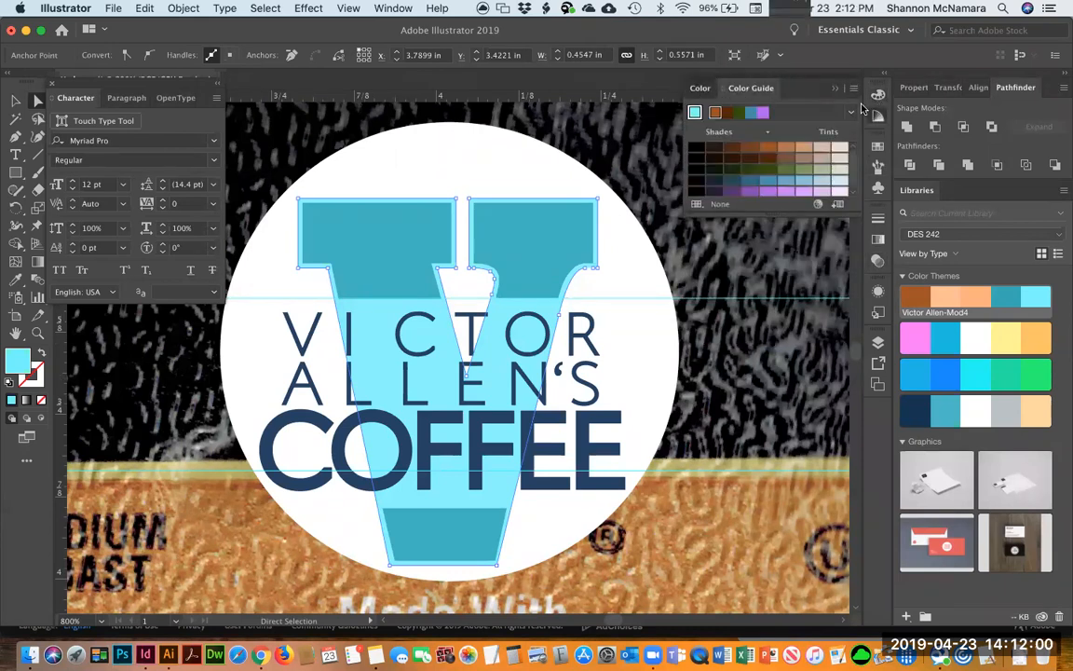
click(878, 96)
click(878, 146)
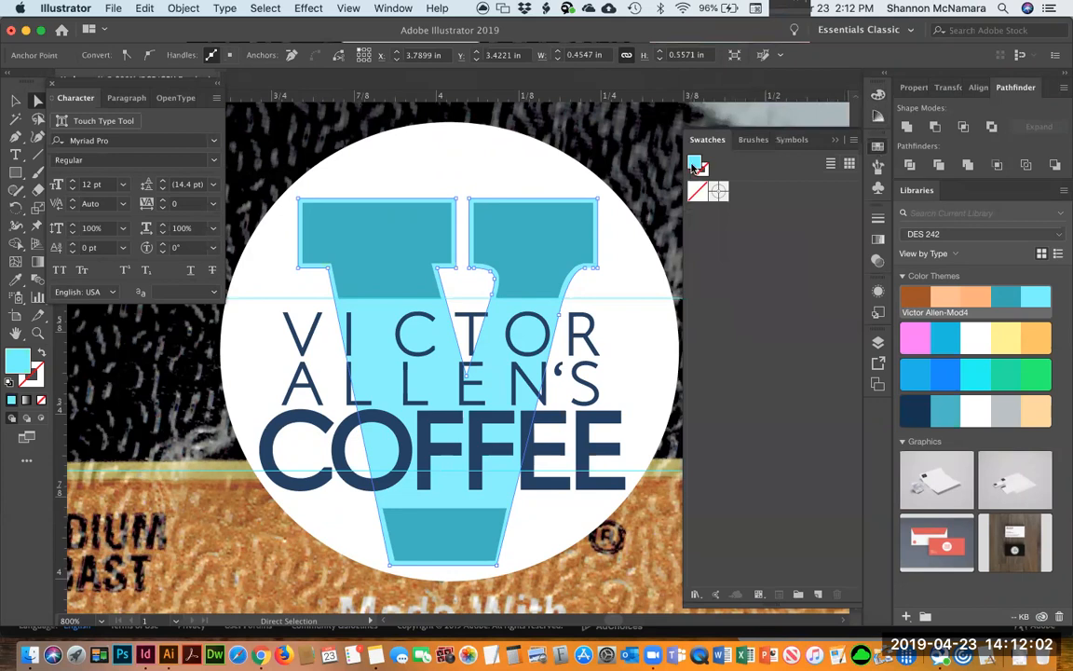
double_click(698, 167)
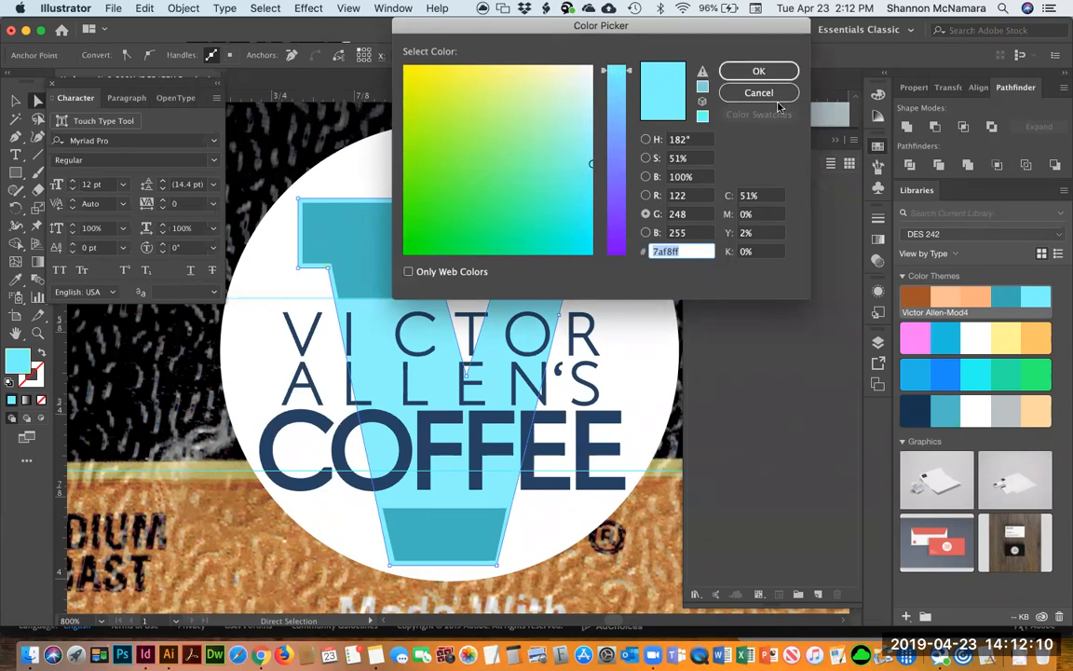
mouse_move(582, 141)
mouse_down()
mouse_move(601, 109)
mouse_move(615, 123)
mouse_up()
click(759, 70)
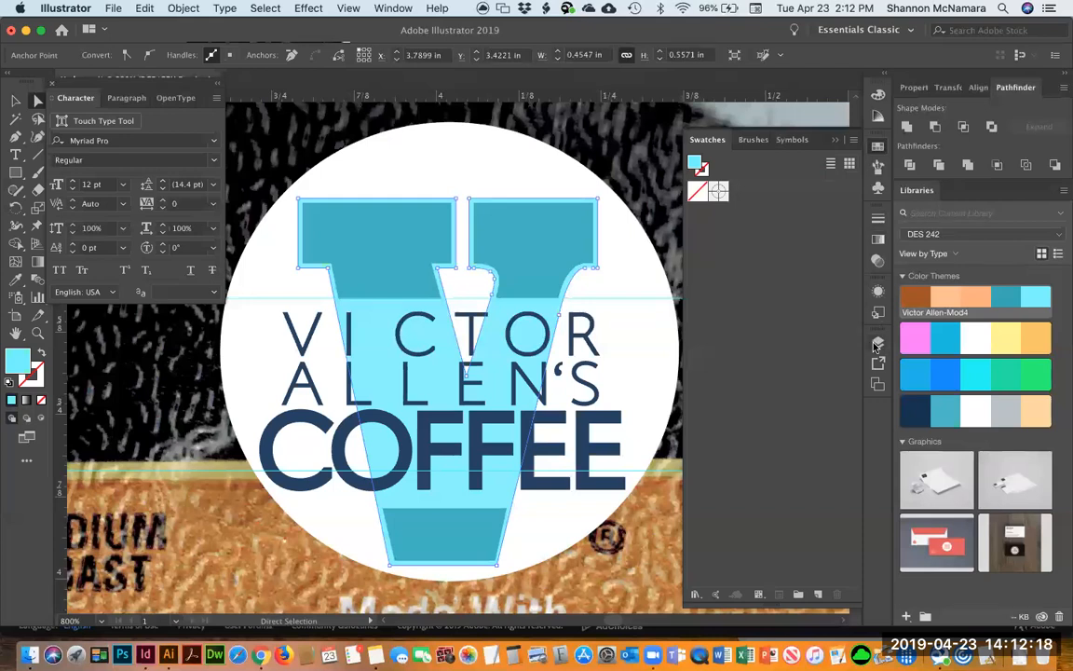
click(878, 96)
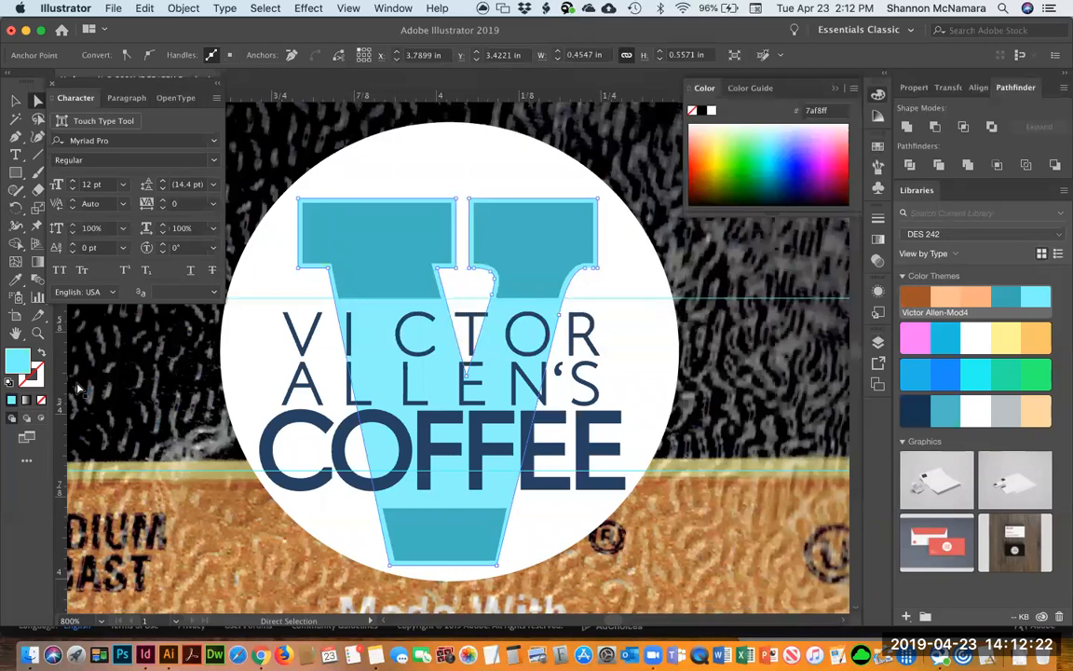
Change the light cyan V shape behind the lettering to a paler tint with cyan 20%, magenta 0% and yellow 0%.
double_click(16, 362)
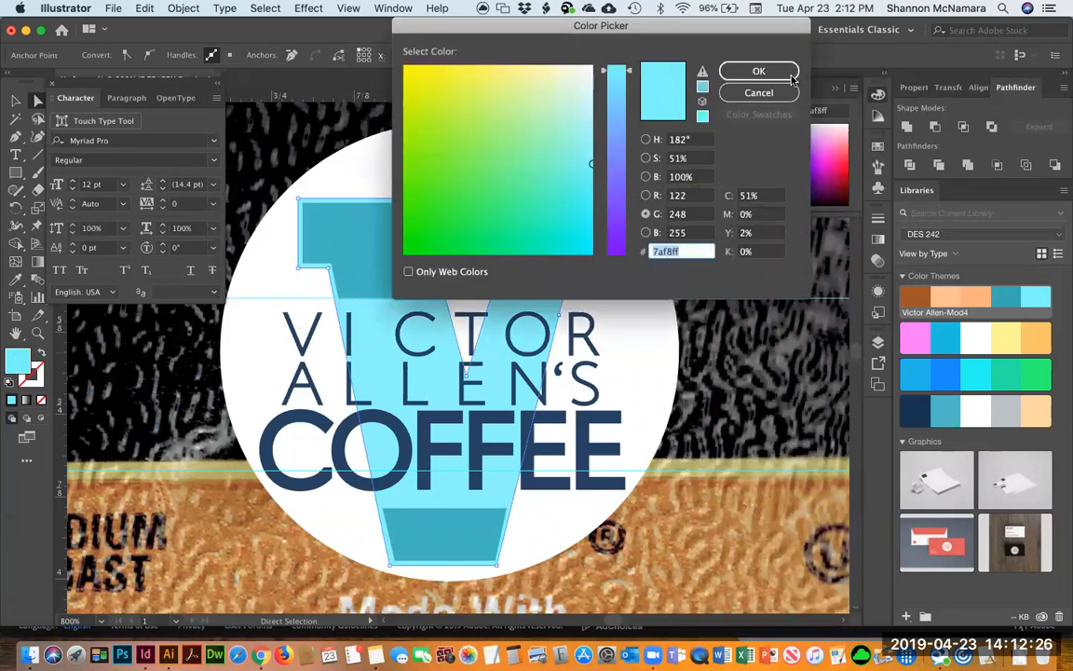
key(Tab)
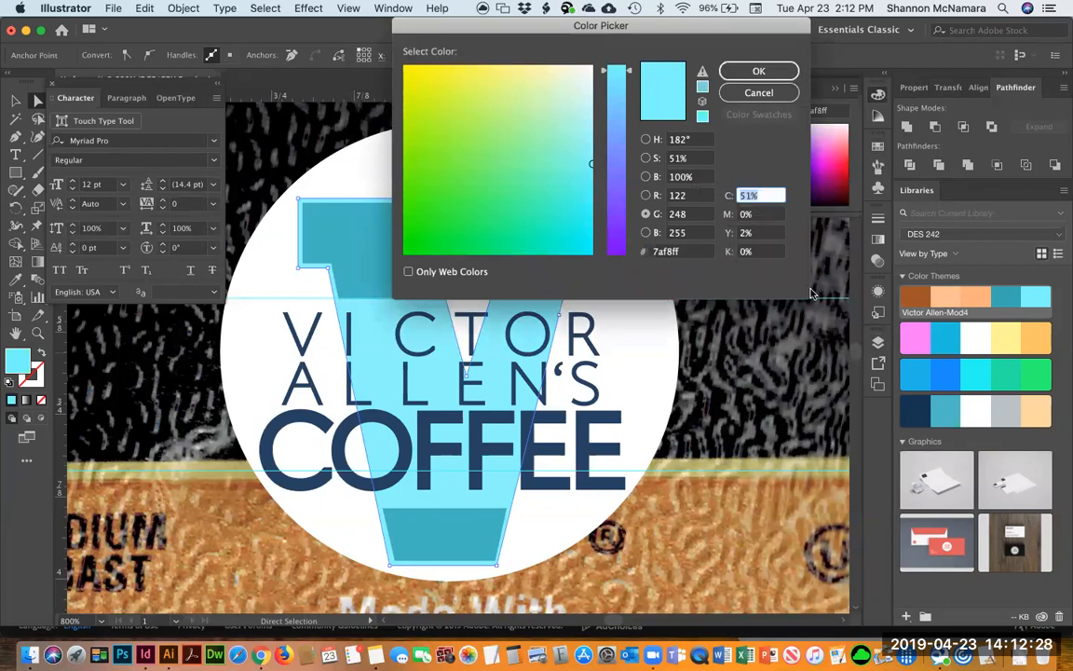
text(41)
key(Down)
key(Down)
key(Down)
key(Down)
key(Down)
key(Down)
key(Down)
key(Down)
key(Down)
key(Down)
key(Down)
key(Down)
key(Down)
key(Down)
key(Down)
key(Down)
key(Down)
key(Down)
key(Down)
key(Down)
key(Down)
key(Tab)
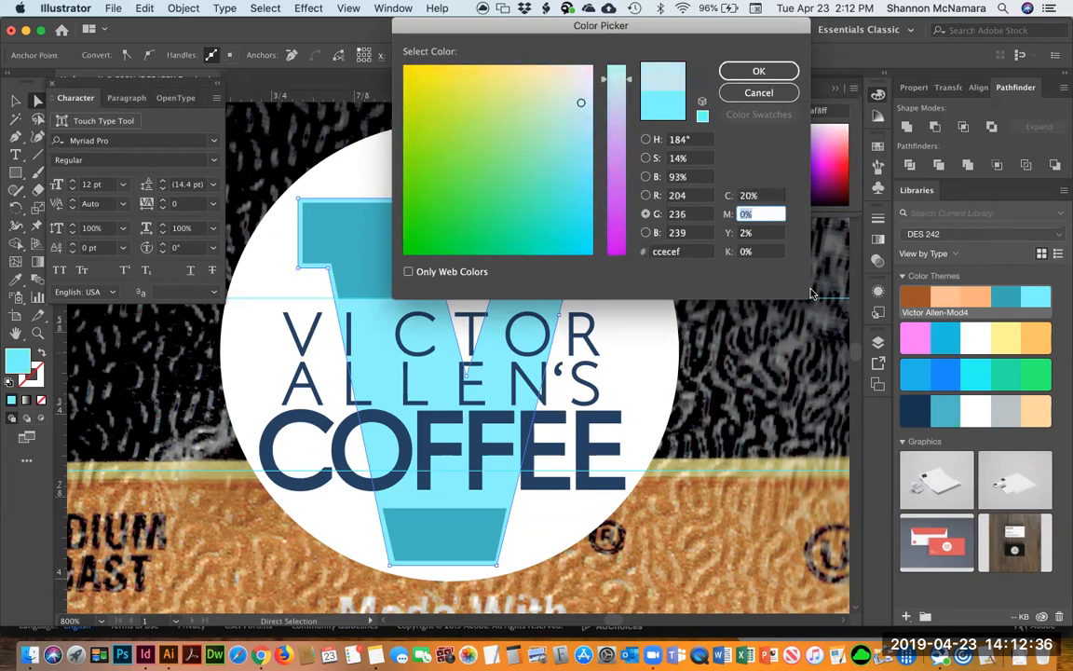
key(Tab)
text(0)
key(Return)
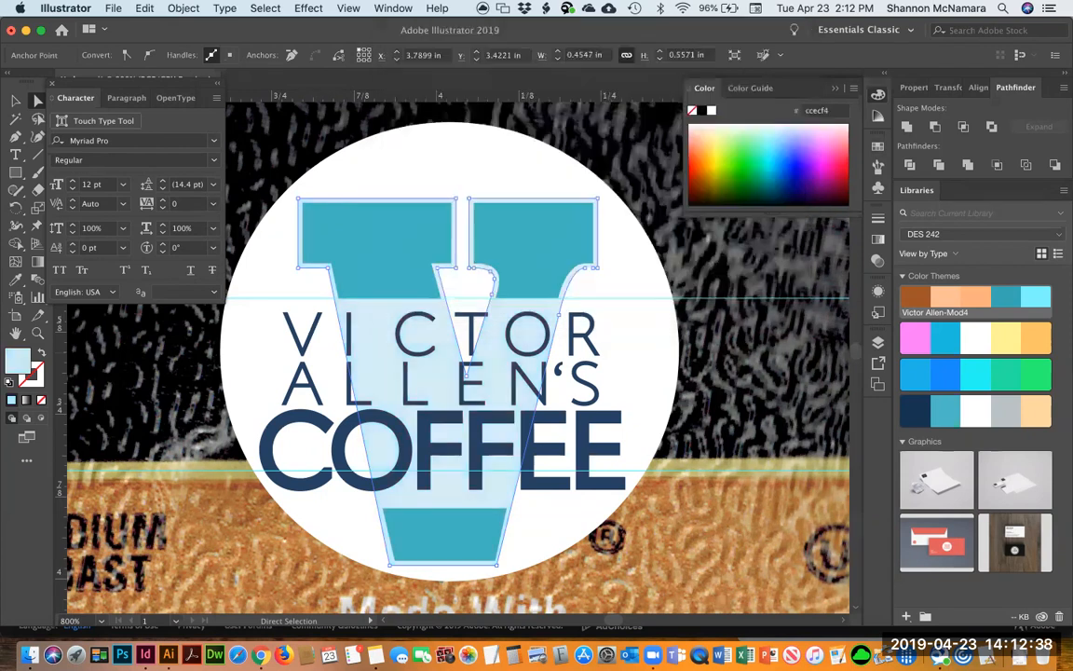
click(735, 375)
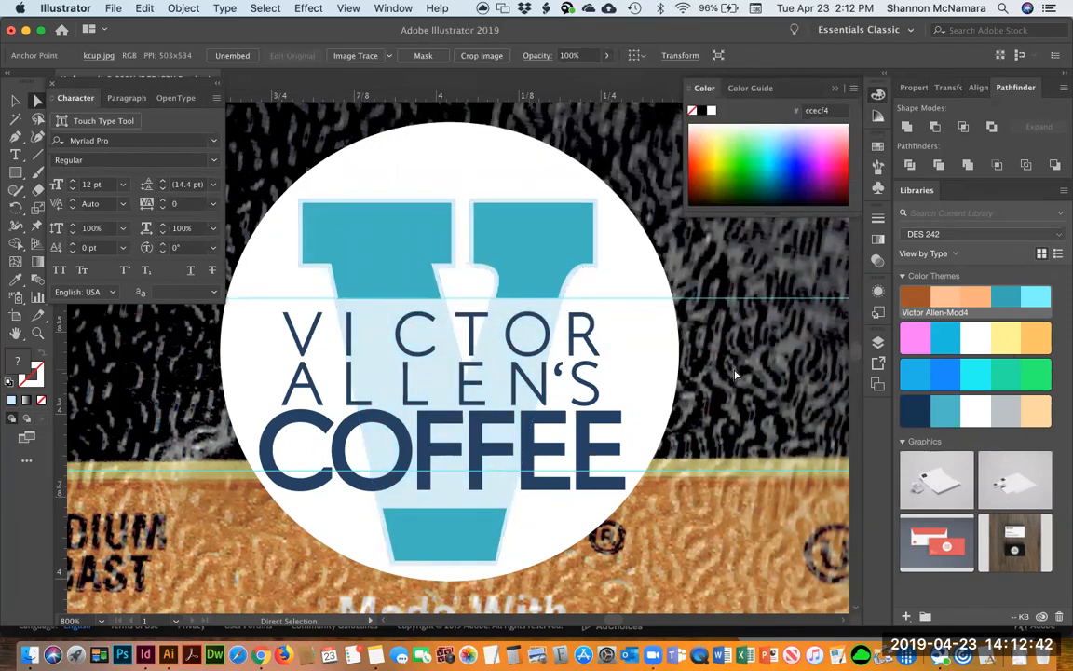
In outline view, shift the lower-left corner point of the bottom V piece slightly outward, parallel to the backing shape's edge.
key(z)
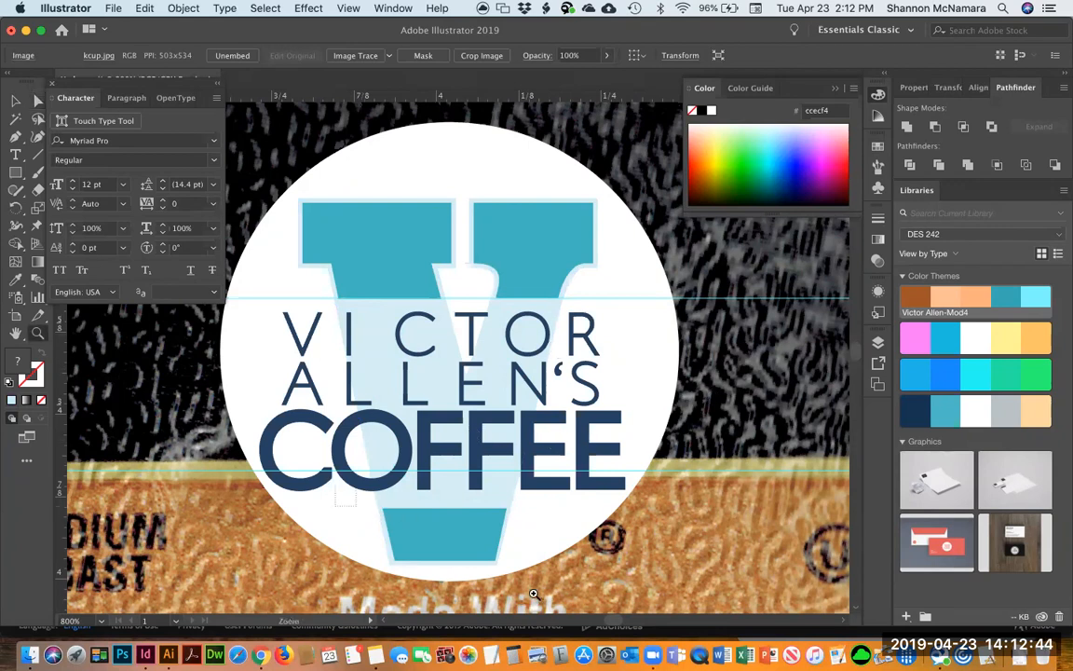
drag(534, 594, 557, 590)
drag(432, 380, 498, 435)
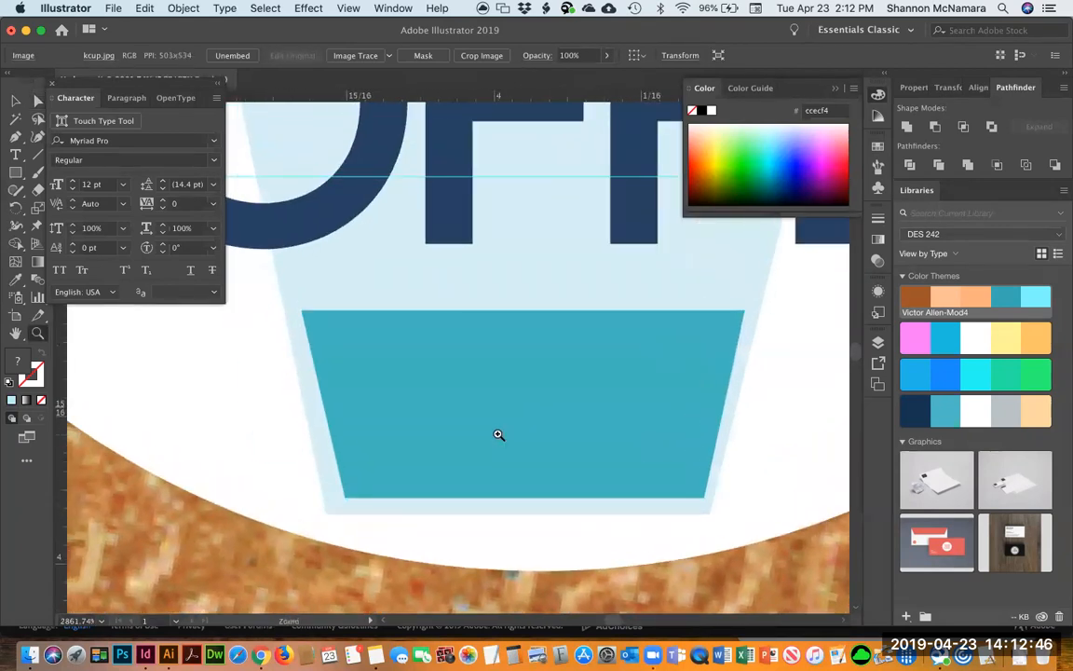
key(super+y)
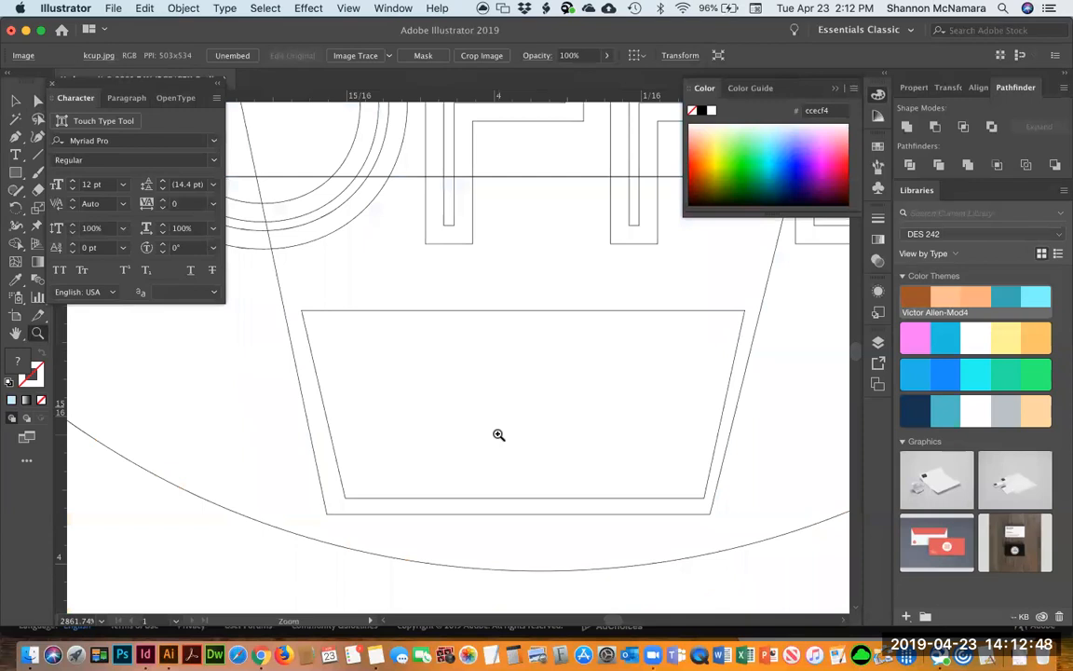
key(a)
click(331, 492)
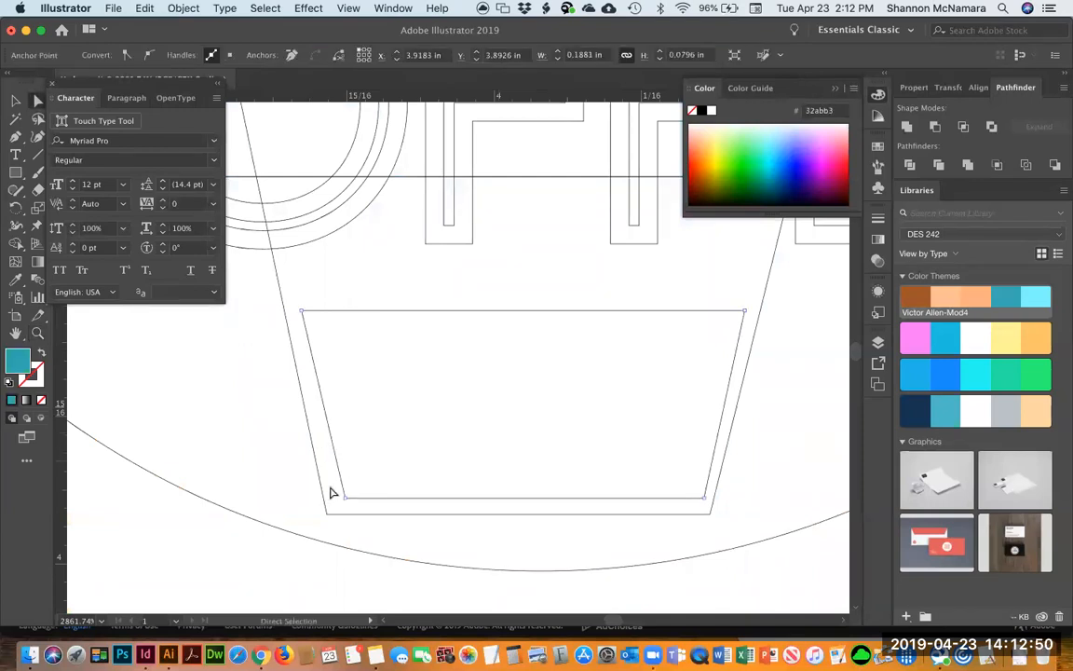
click(344, 500)
drag(345, 503, 341, 500)
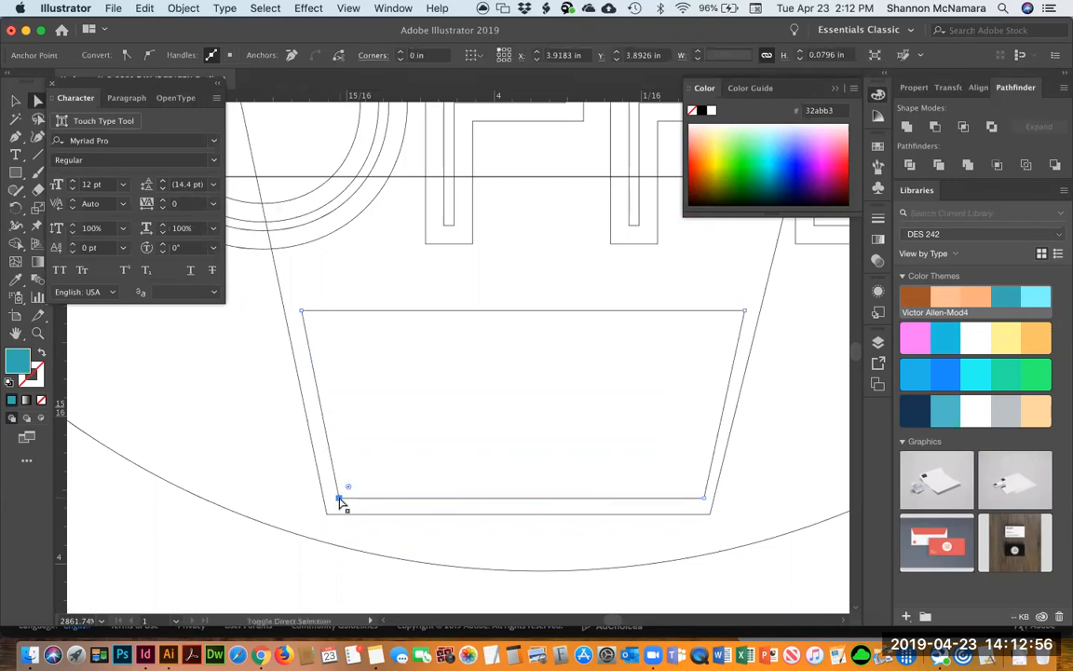
click(776, 401)
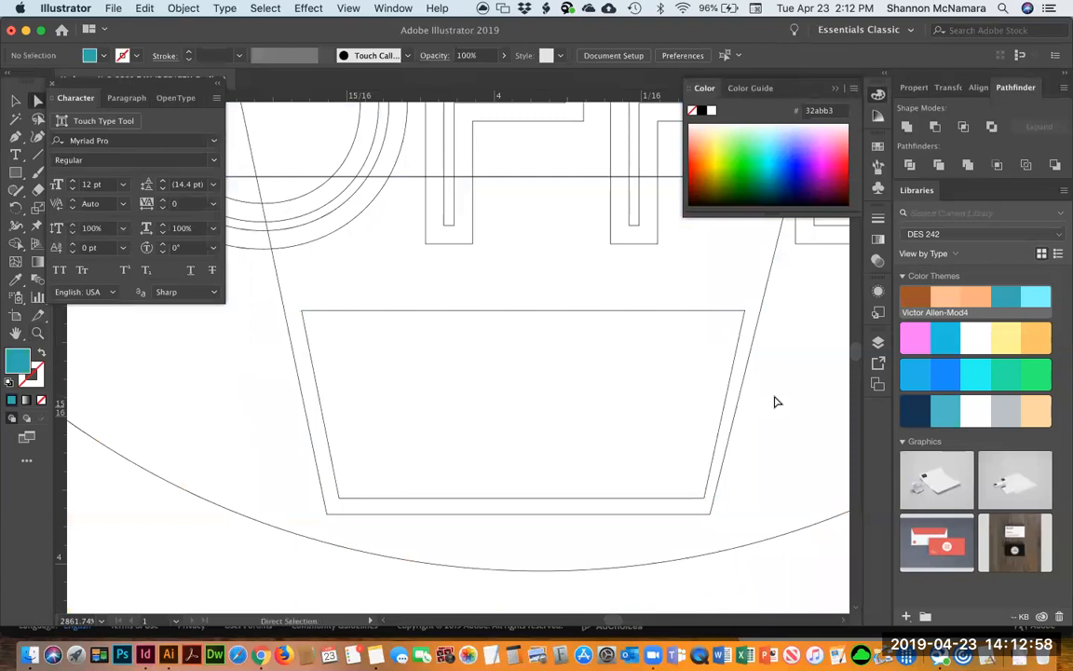
Move the bottom V piece's right side slightly inward to match the left border, and return the artwork to full-colour preview.
click(725, 403)
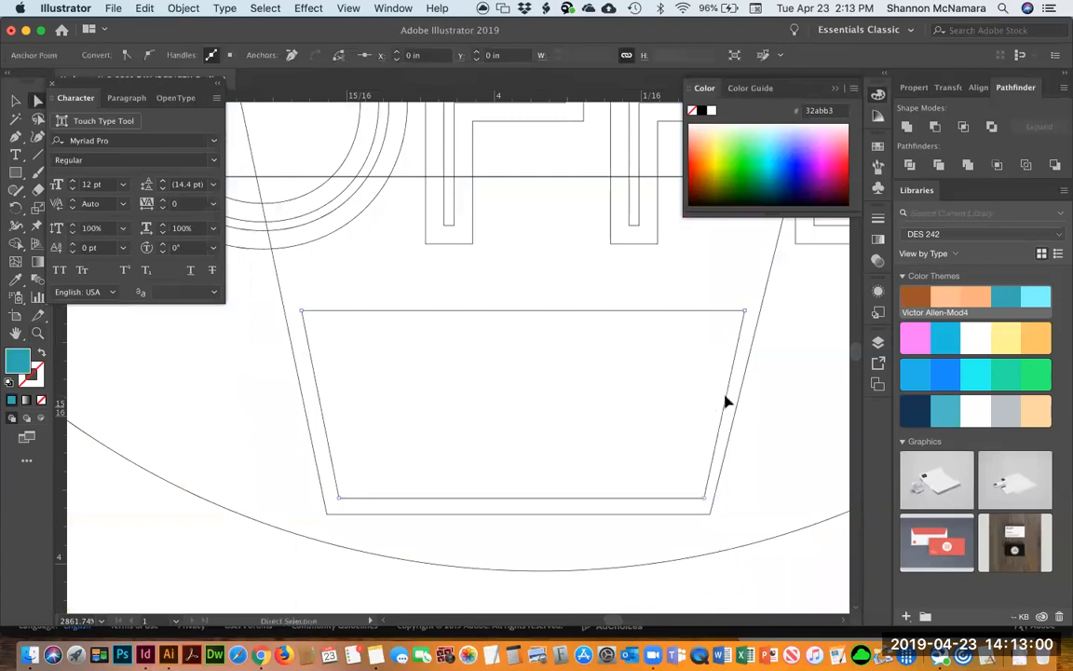
drag(725, 403, 724, 402)
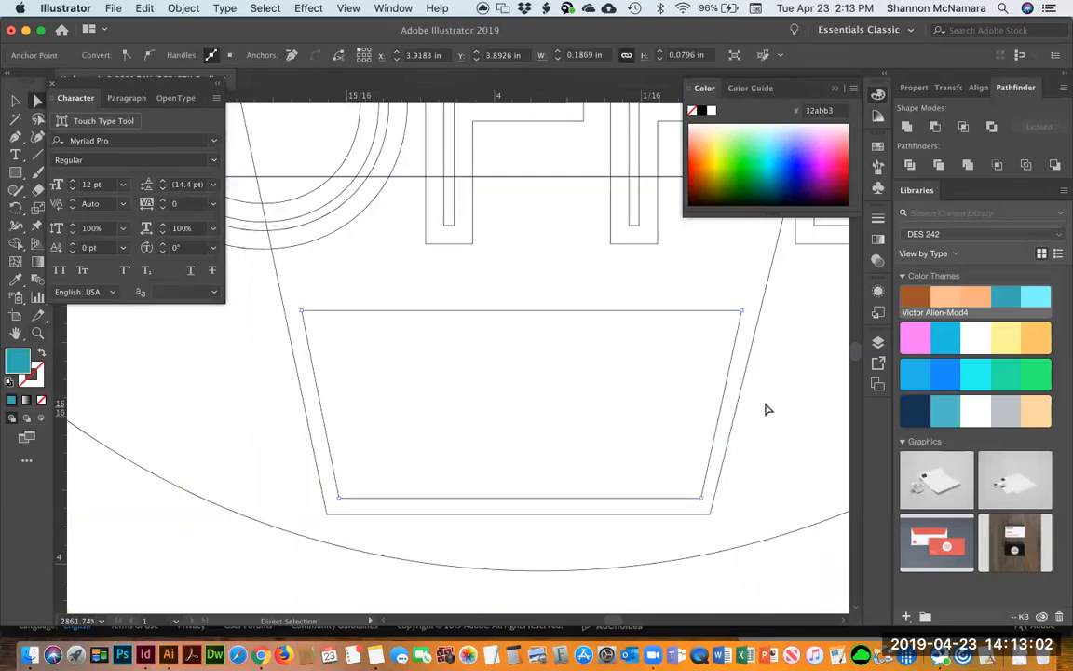
click(767, 409)
key(v)
key(super+y)
key(super+0)
Draw a narrow spacer rectangle between the upper and bottom V pieces and fill it with brown 9f5321 from the Victor Allen-Mod4 theme.
key(z)
drag(431, 316, 492, 374)
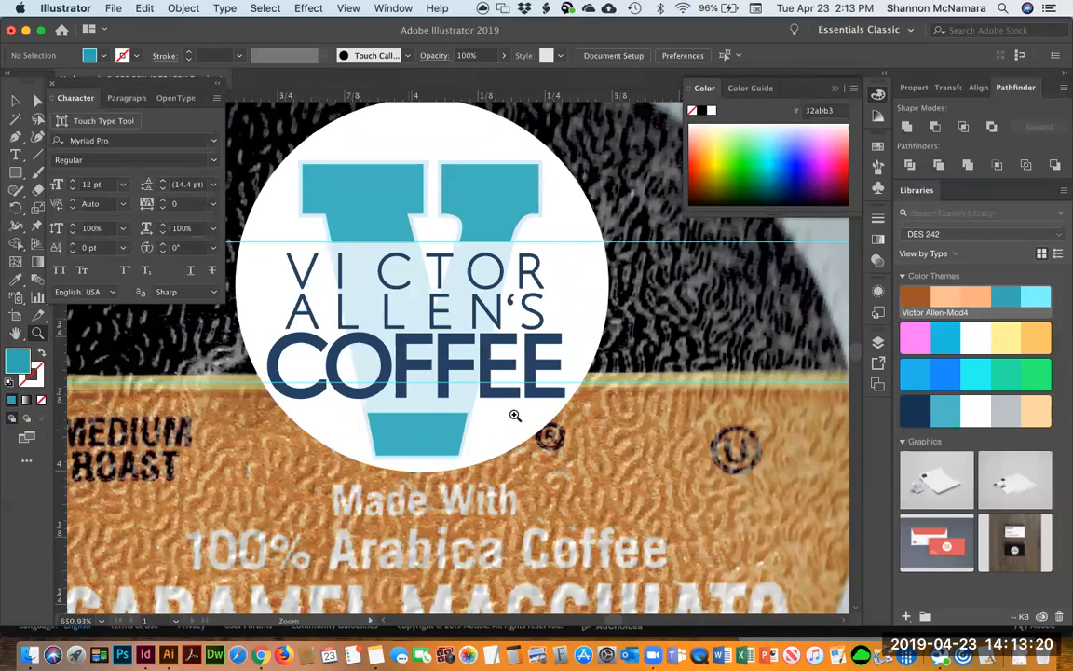
drag(434, 198, 447, 256)
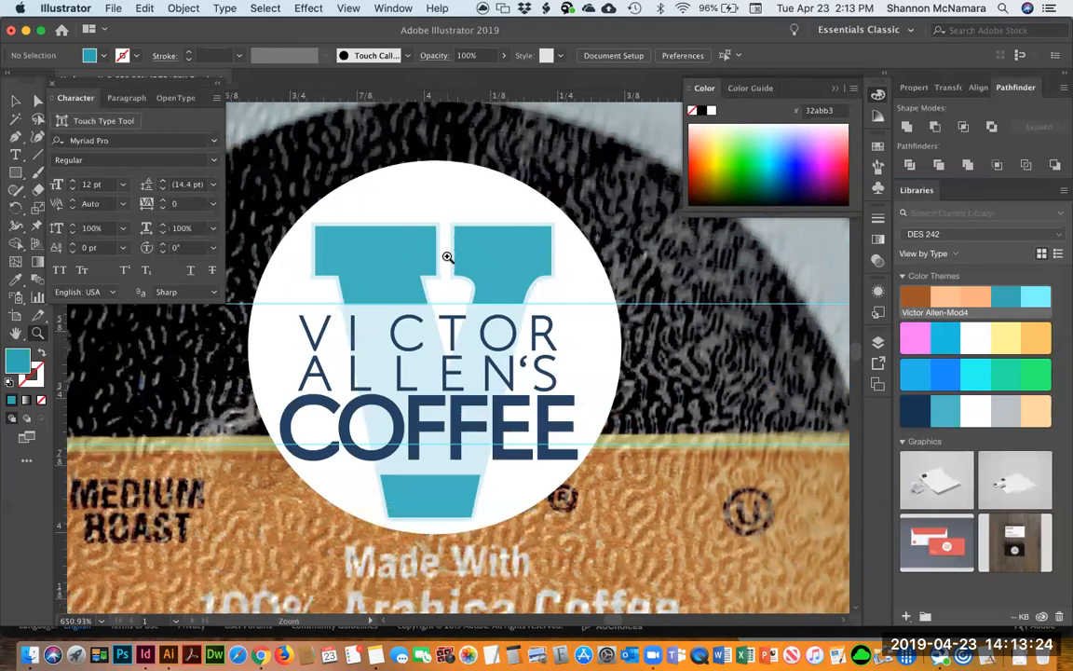
key(m)
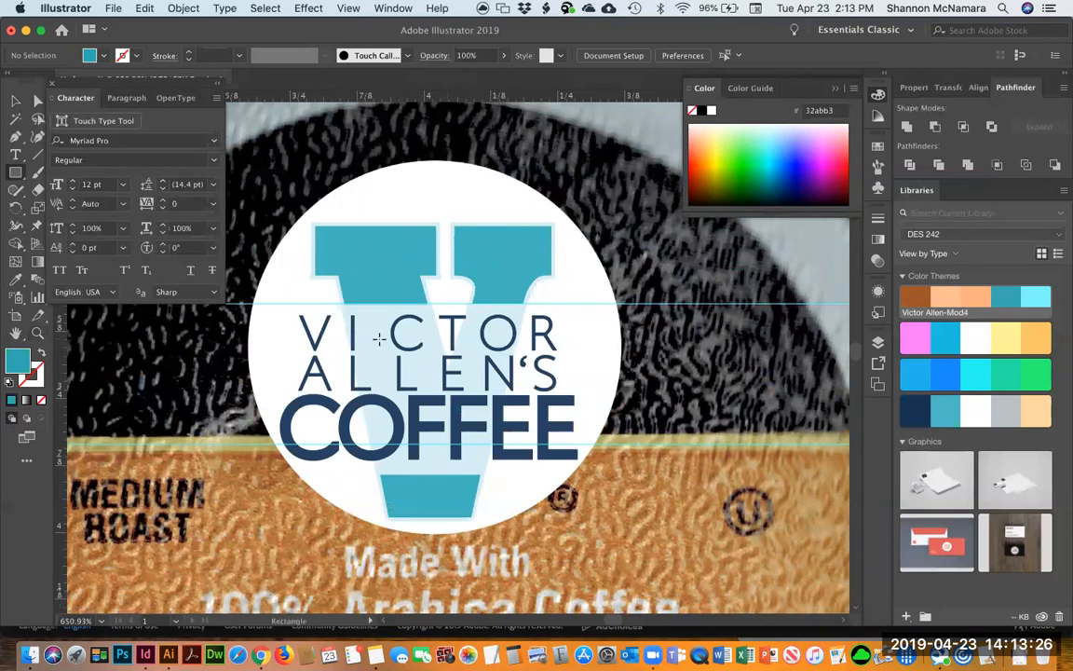
drag(397, 308, 436, 475)
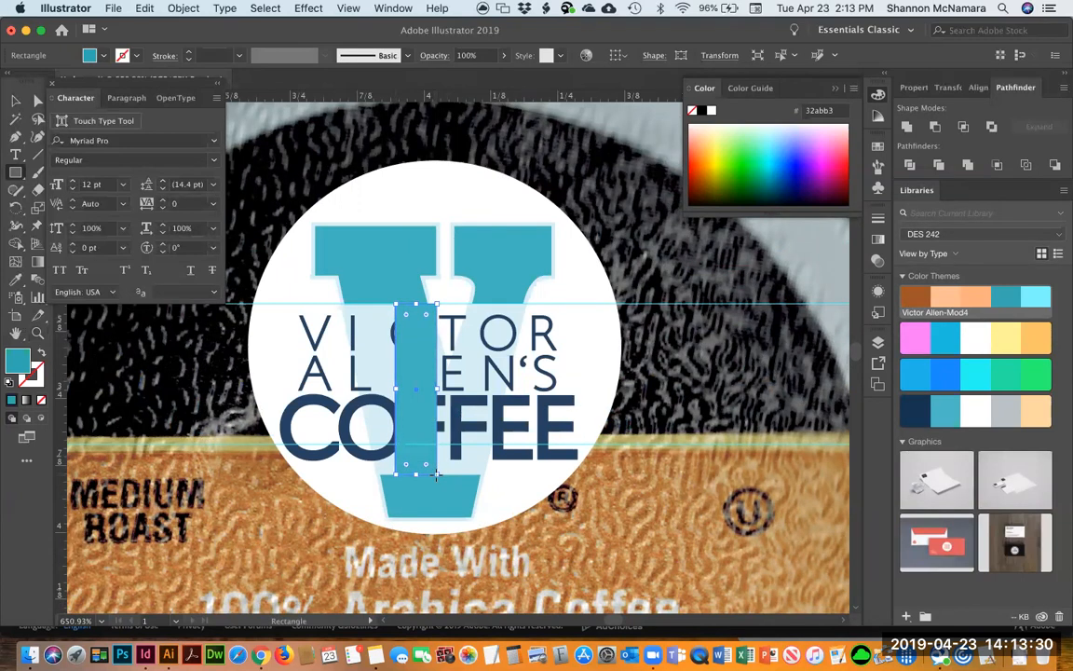
key(v)
click(915, 297)
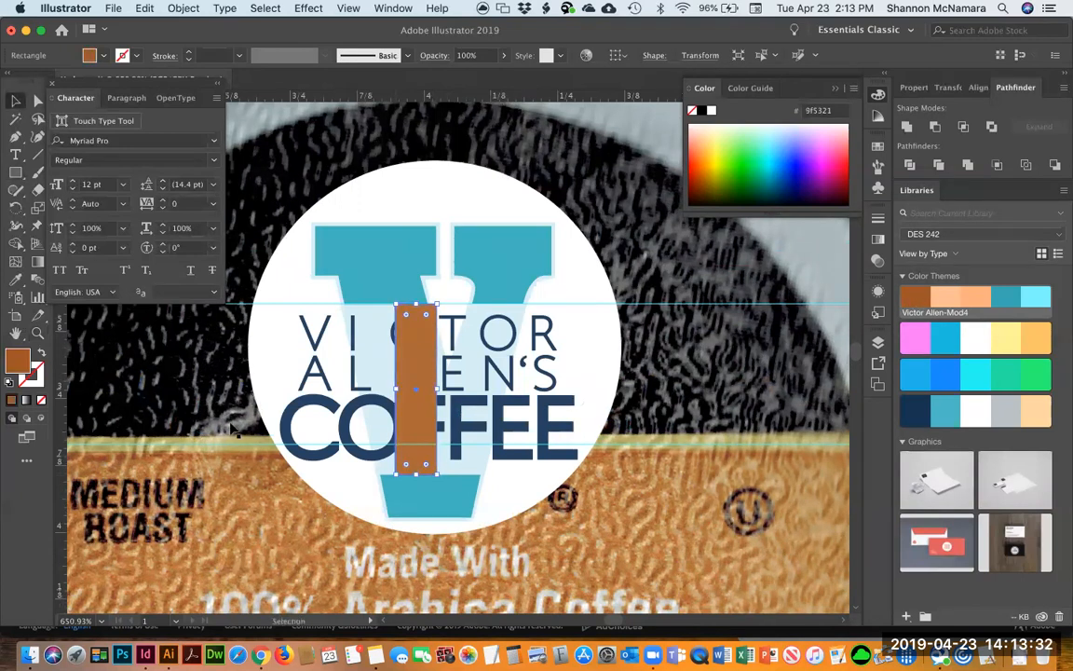
Ungroup the logo, select all the navy lettering by its shared fill colour and group it.
click(355, 336)
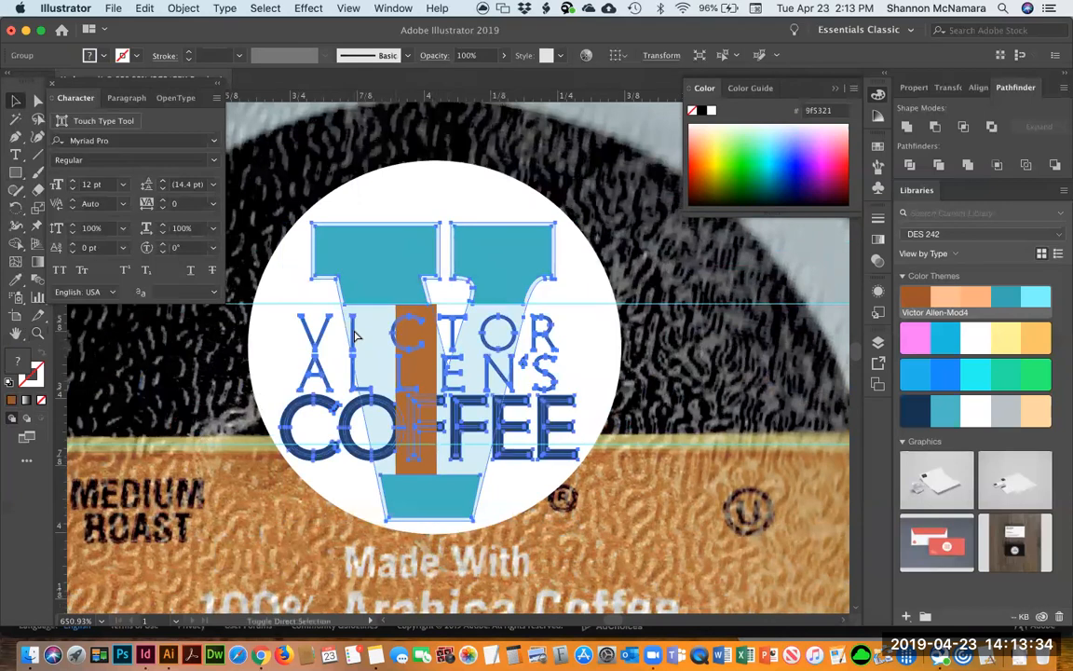
key(super+shift+g)
click(474, 204)
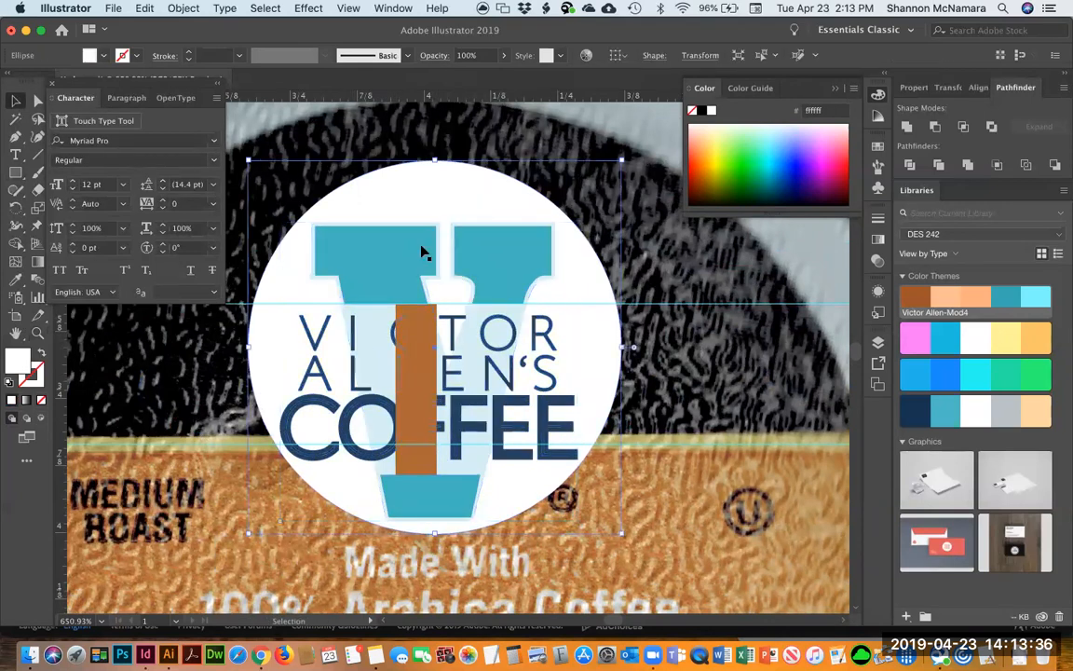
click(357, 341)
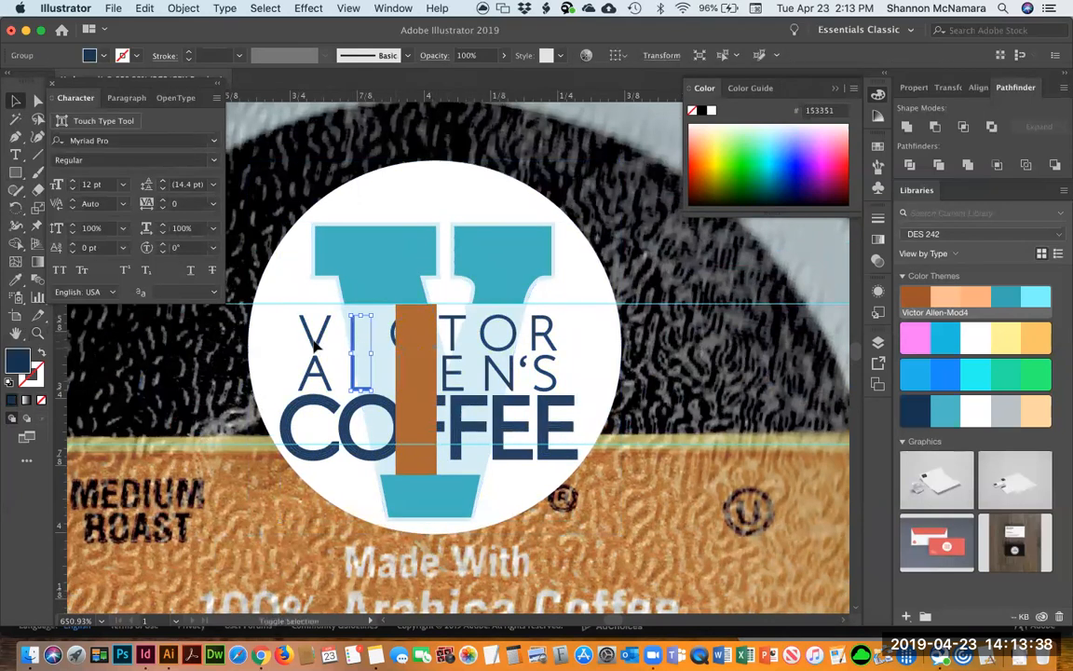
shift+click(313, 332)
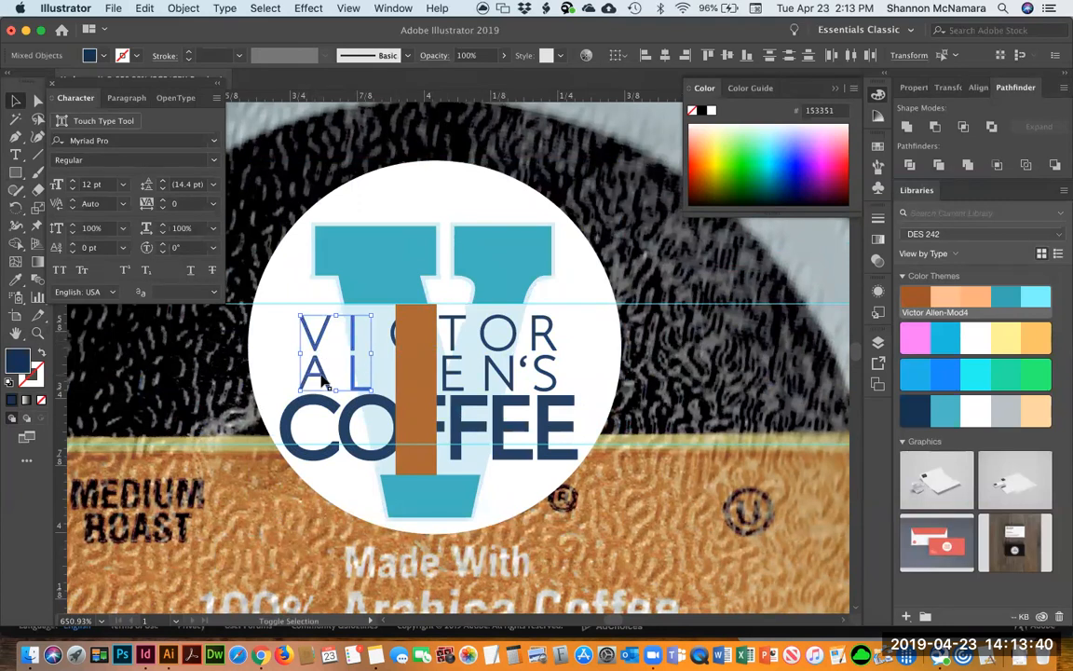
click(266, 10)
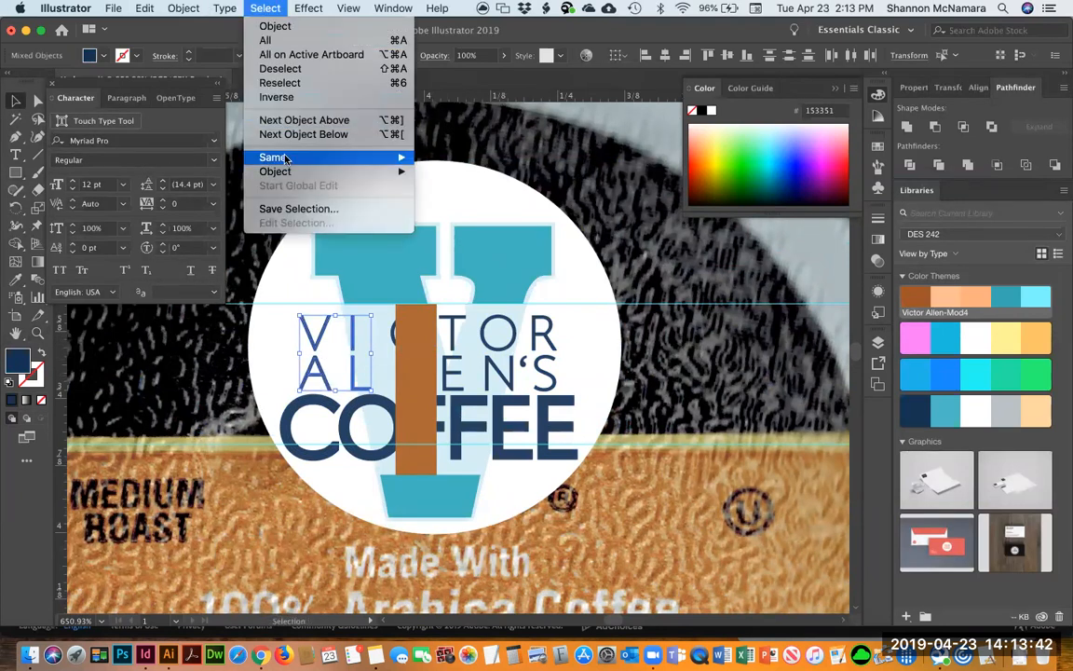
mouse_move(280, 158)
click(496, 216)
key(a)
key(v)
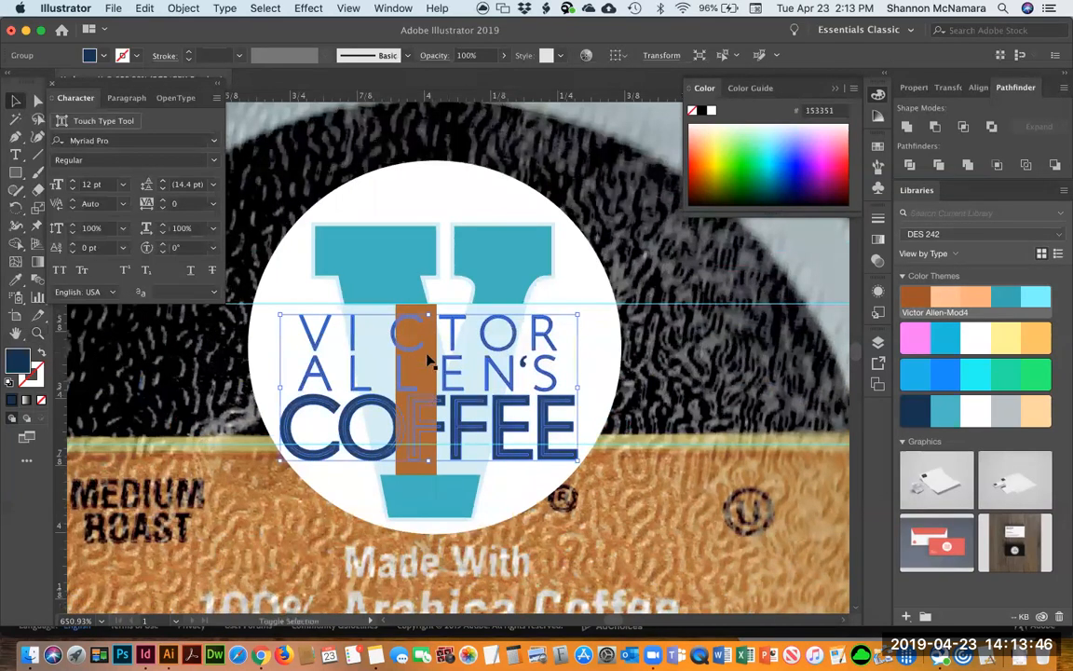
Vertically centre the lettering with the brown spacer rectangle using Align to Selection, and delete the rectangle.
shift+click(426, 371)
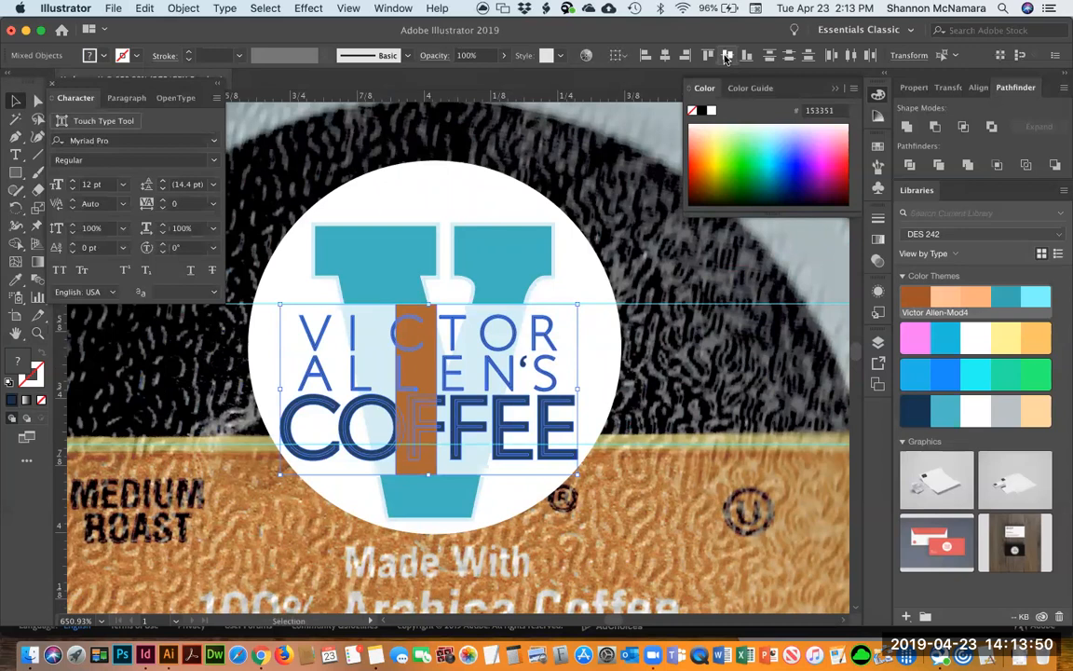
click(617, 56)
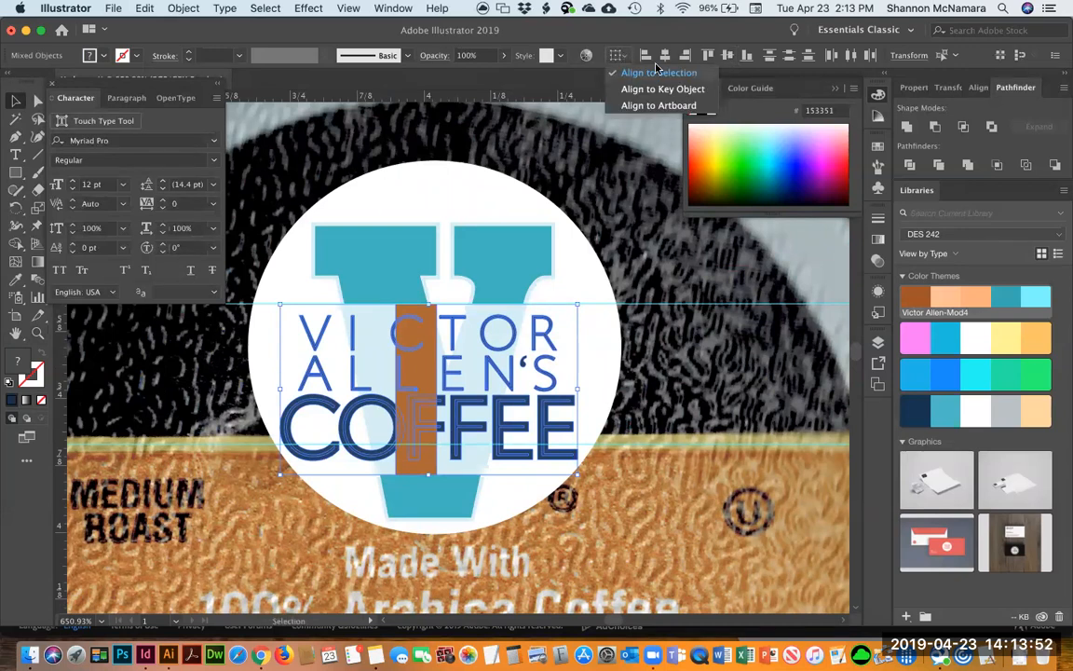
click(656, 72)
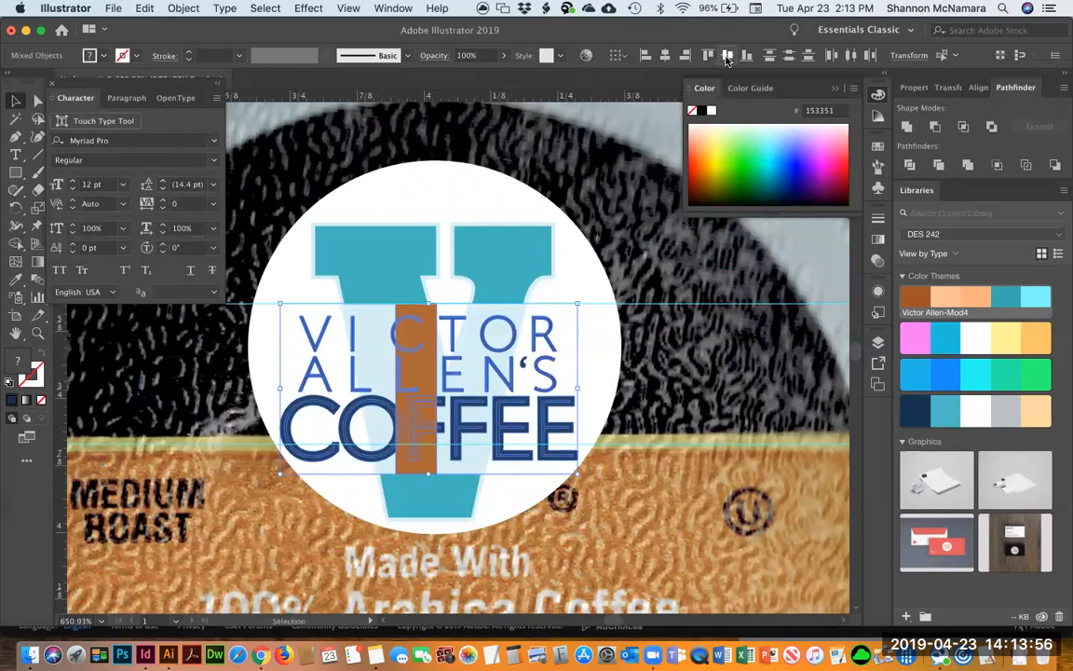
click(424, 344)
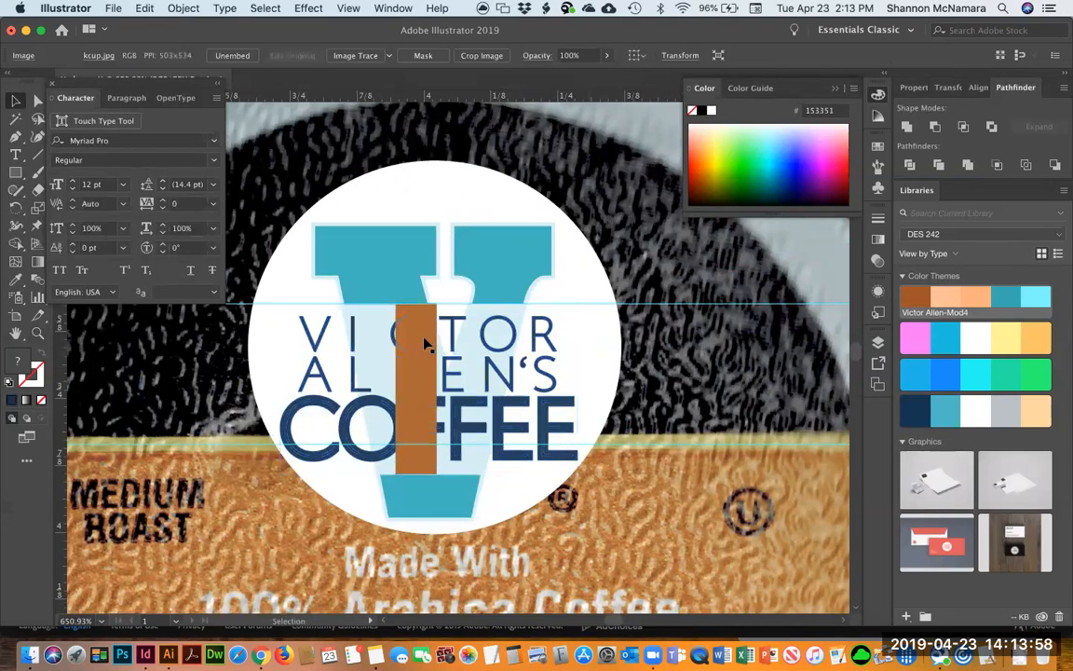
key(Delete)
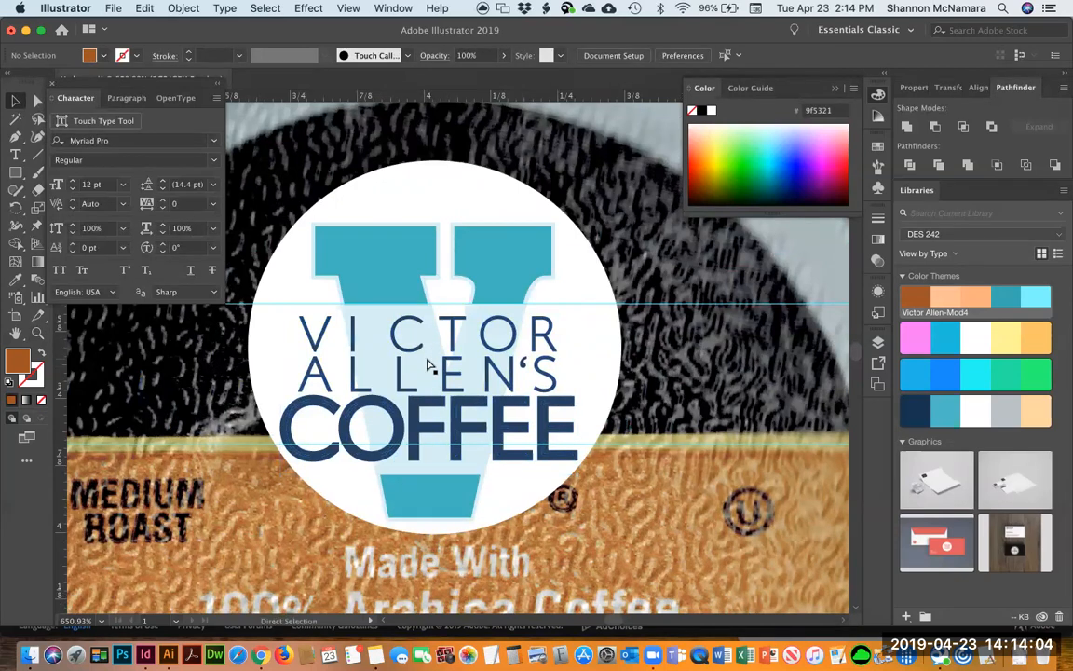
Hide the guides around the coffee pod artwork.
key(super+minus)
key(super+minus)
key(super+minus)
key(super+minus)
key(super+minus)
key(super+minus)
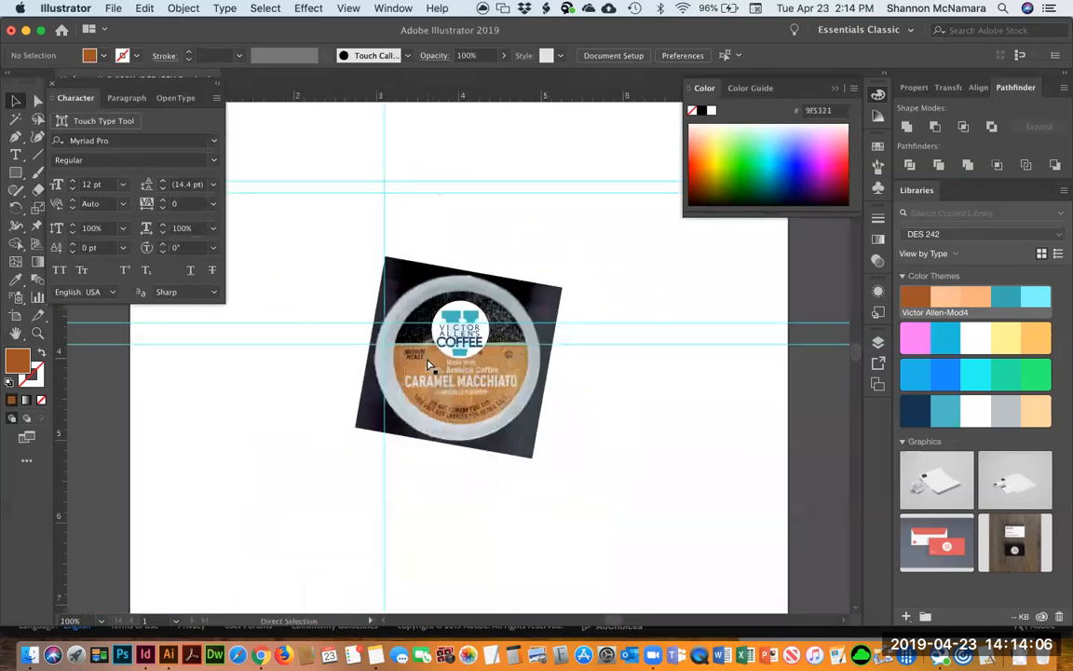
key(super+semicolon)
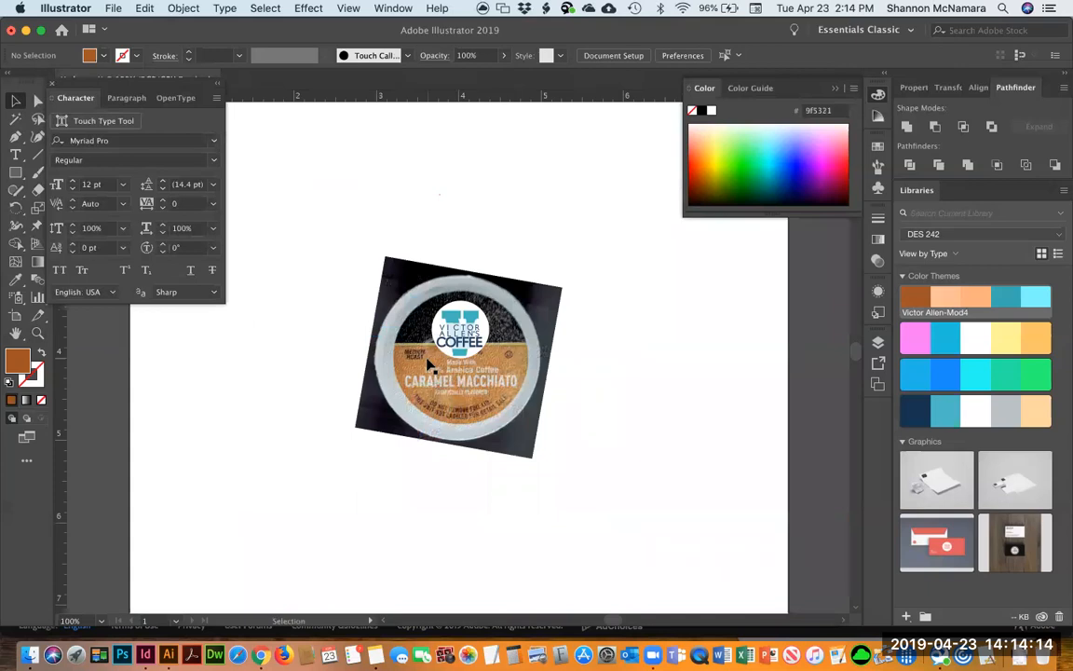
Examine the redesigned logo and its upper V pieces up close in both outline and full-colour views.
key(z)
drag(400, 267, 534, 403)
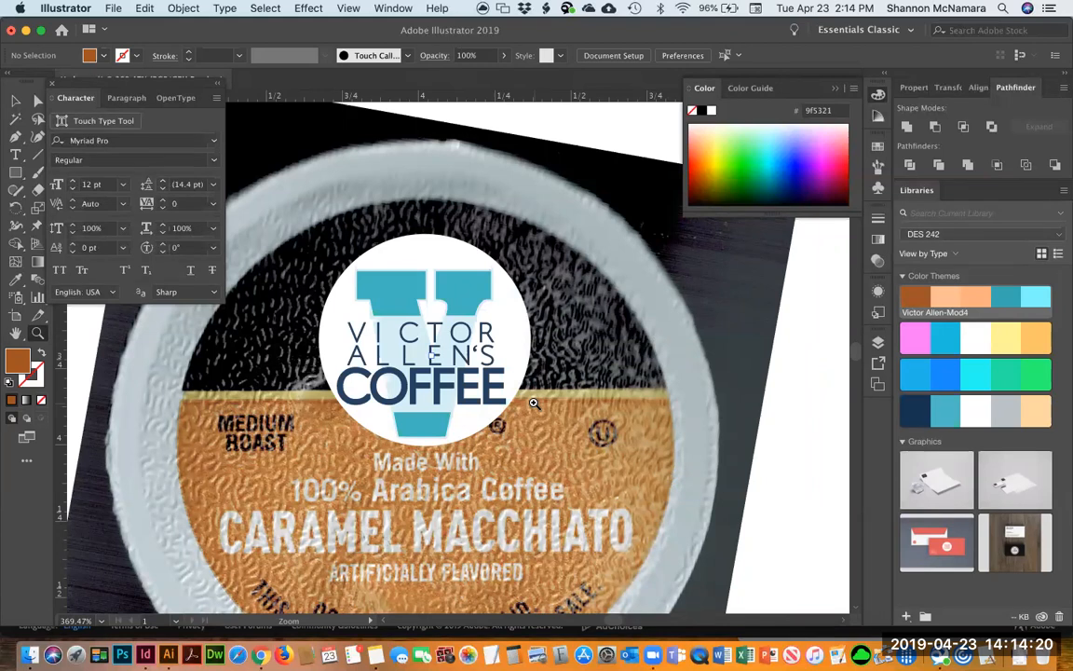
drag(326, 259, 535, 362)
key(space)
drag(455, 300, 504, 389)
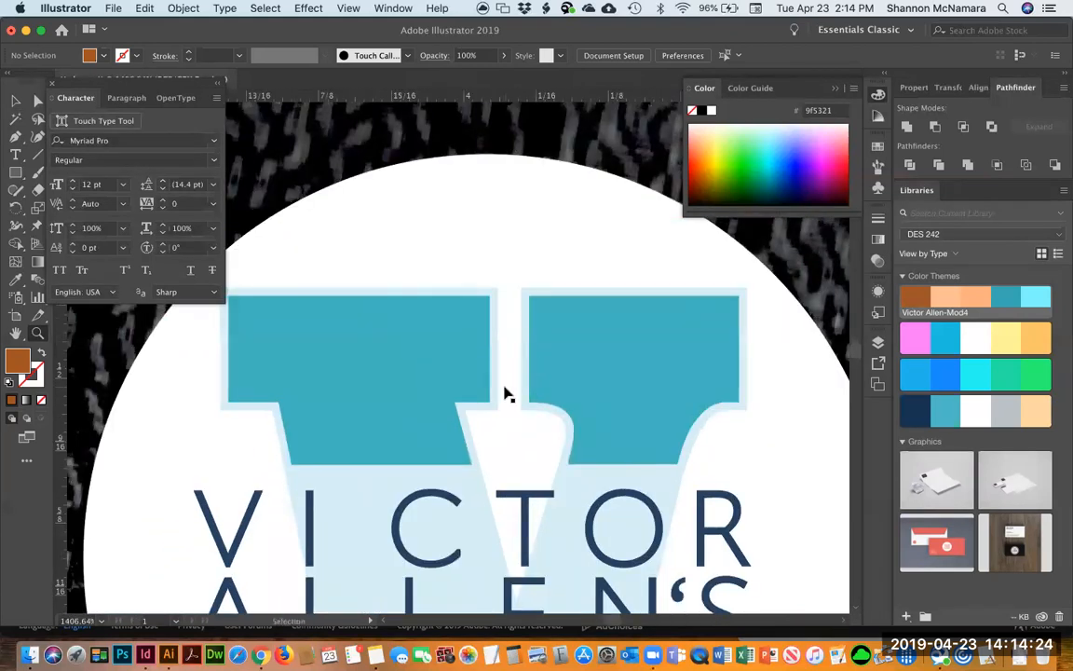
key(ctrl+y)
drag(362, 324, 479, 323)
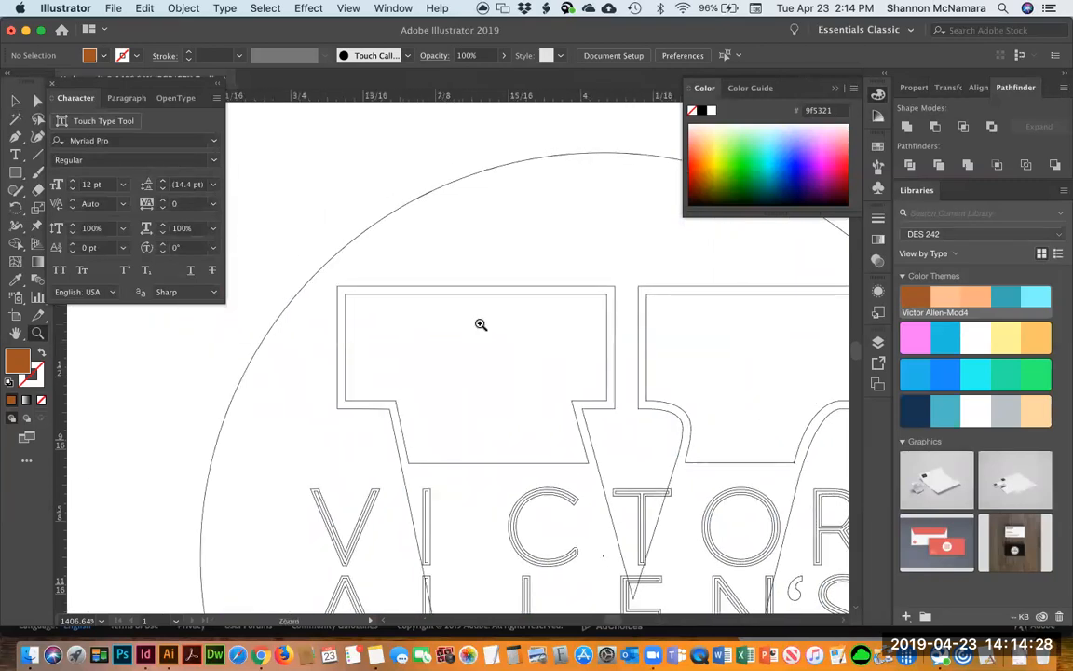
key(ctrl+y)
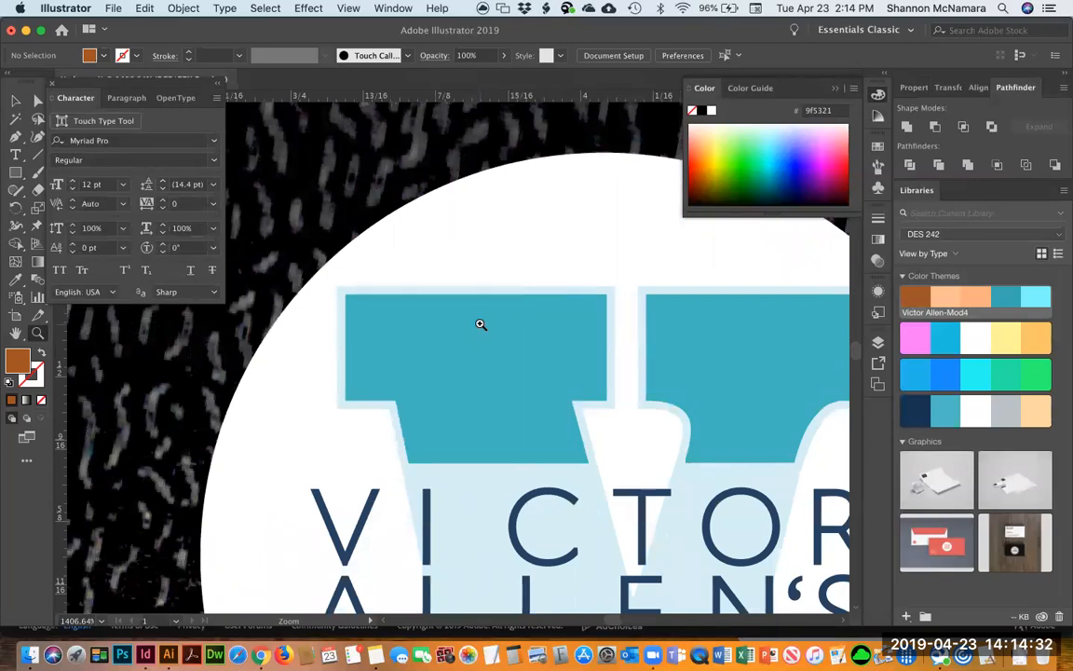
Show the logo in outline view and place horizontal guides just below the V's serifs and along the teal pieces' lower edge.
key(ctrl+y)
scroll(485, 345, right, 5)
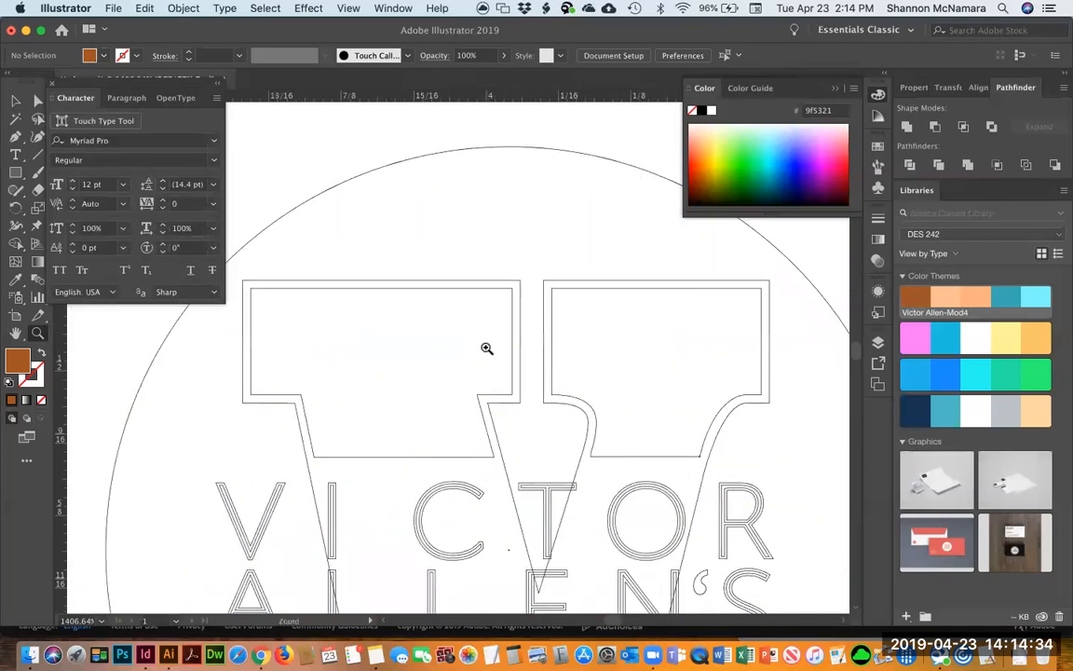
key(v)
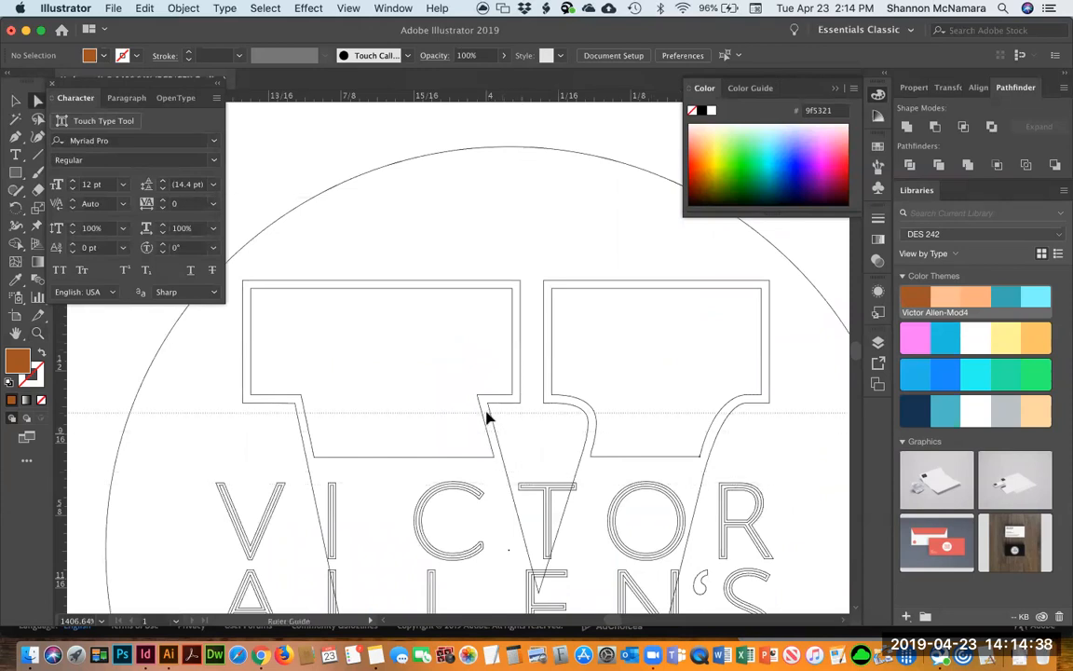
key(a)
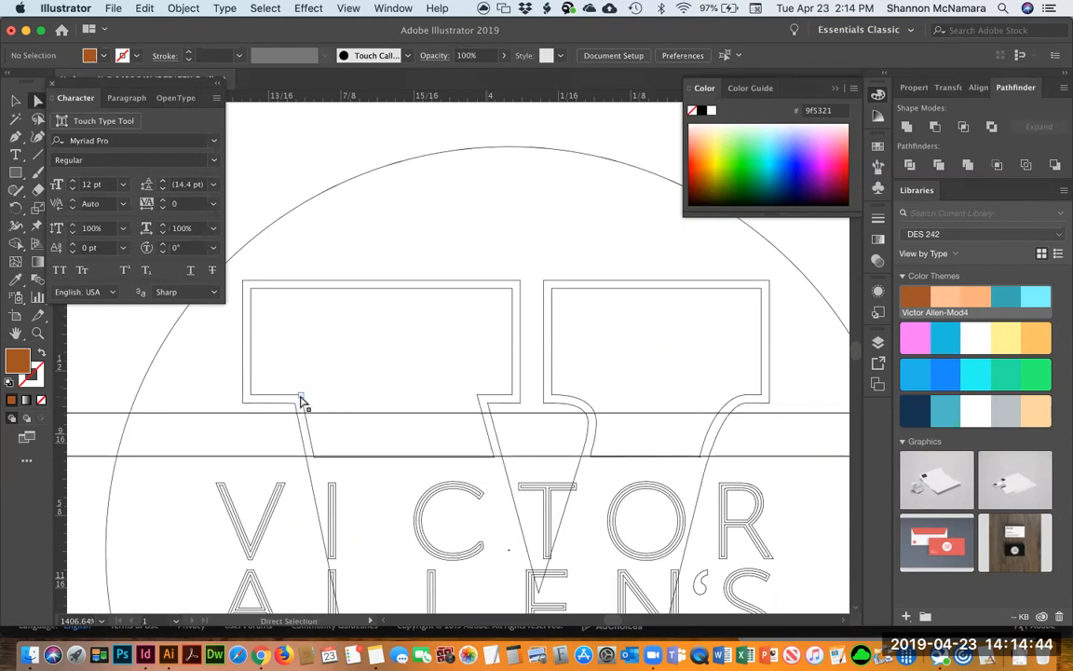
Delete the four outer corner anchors of the left teal piece's rectangular upper block, keeping only the slanted section.
click(252, 289)
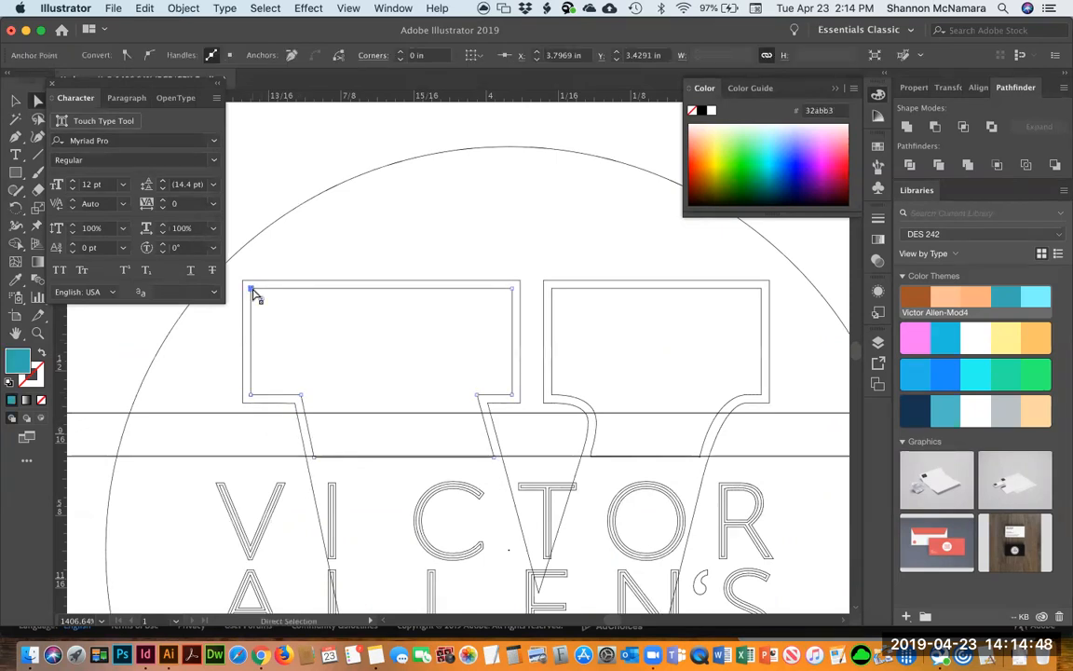
key(Delete)
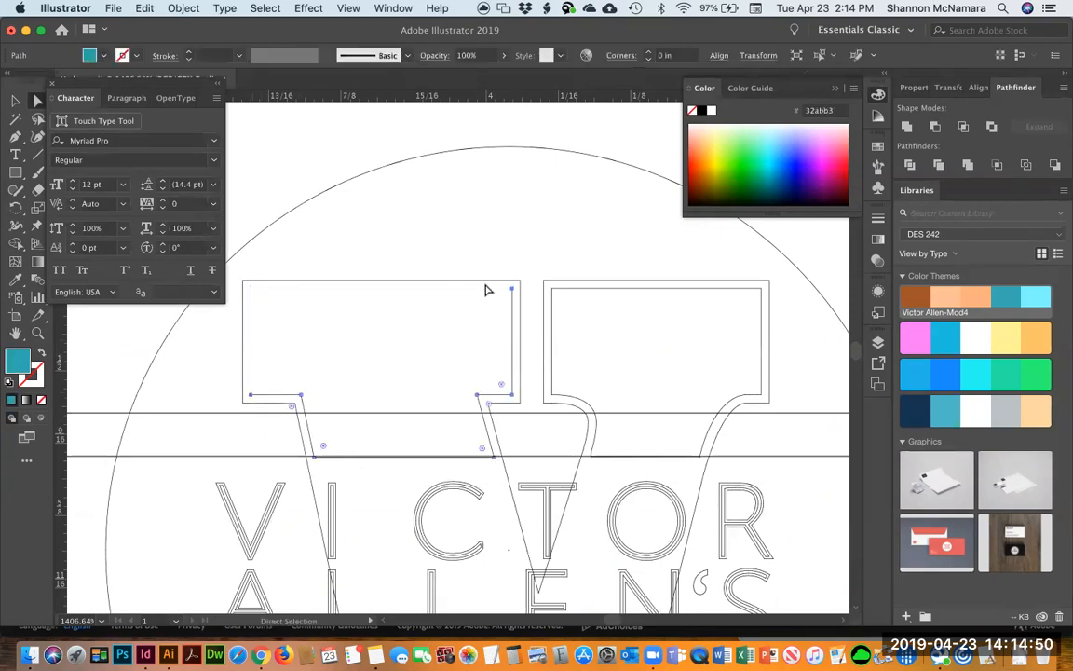
click(512, 290)
key(Delete)
click(513, 395)
click(513, 396)
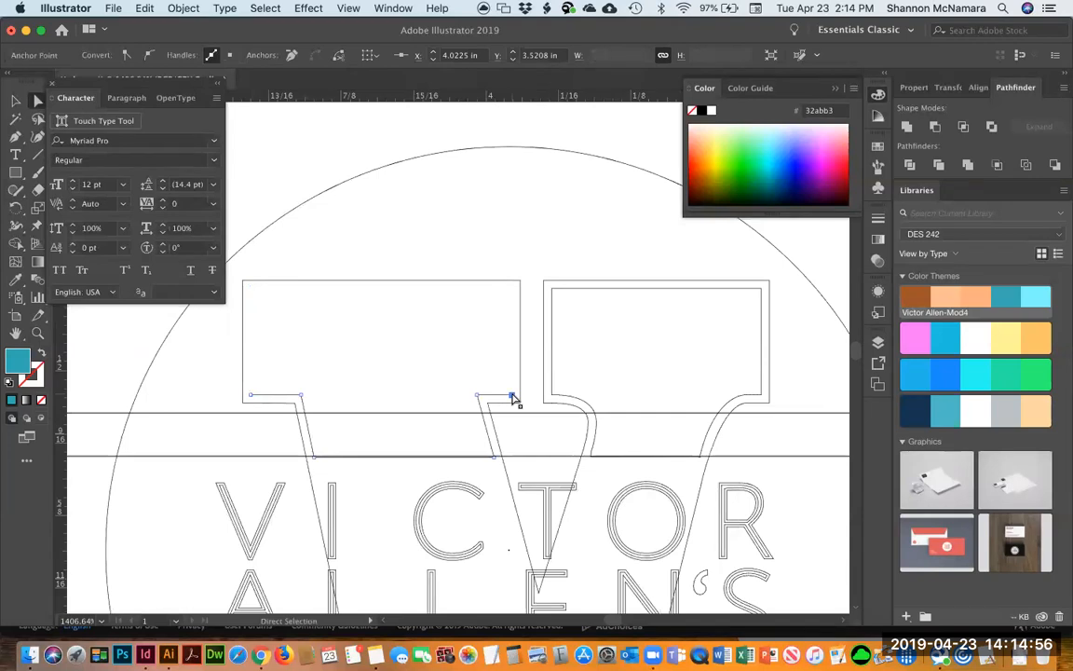
click(251, 397)
key(Delete)
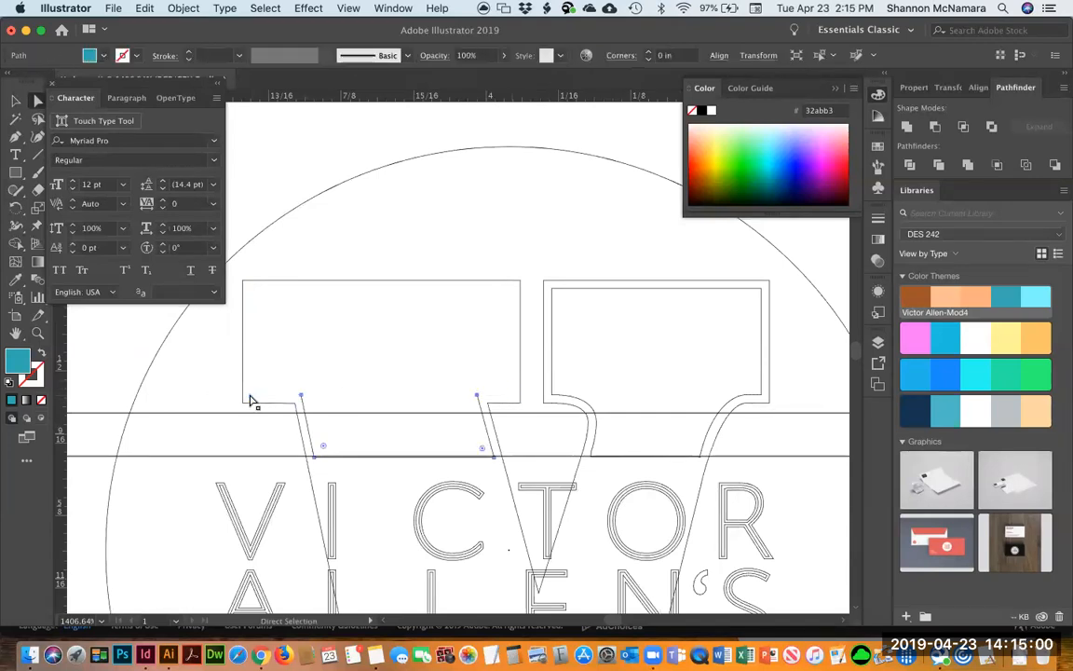
Close the left teal piece with a straight Pen segment and lower its top edge to the upper guide.
click(389, 362)
key(p)
click(476, 396)
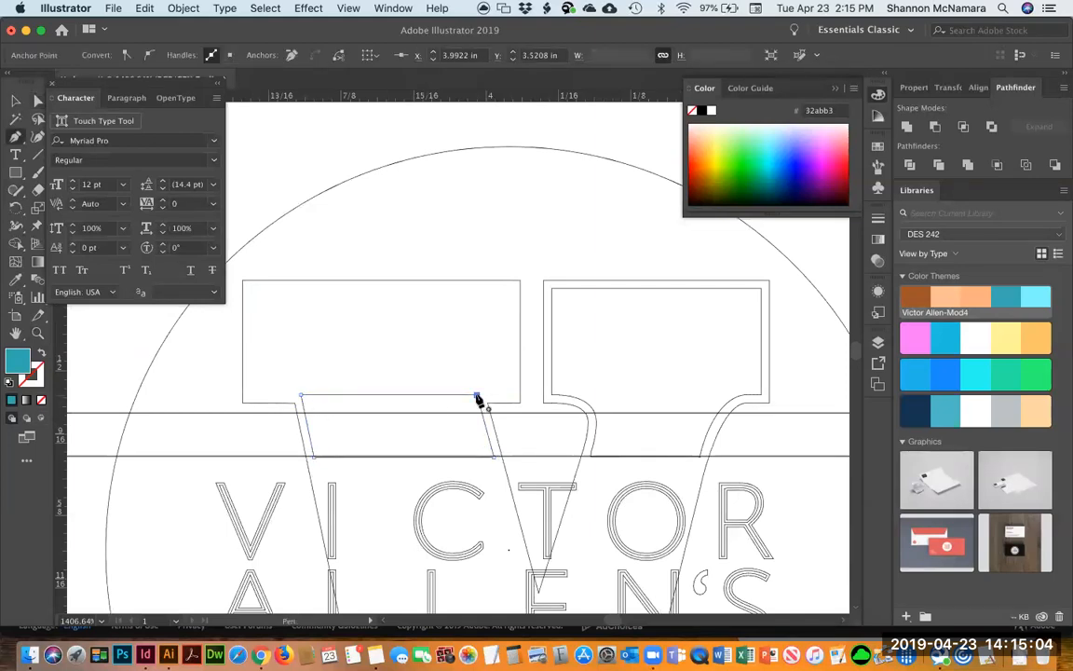
key(a)
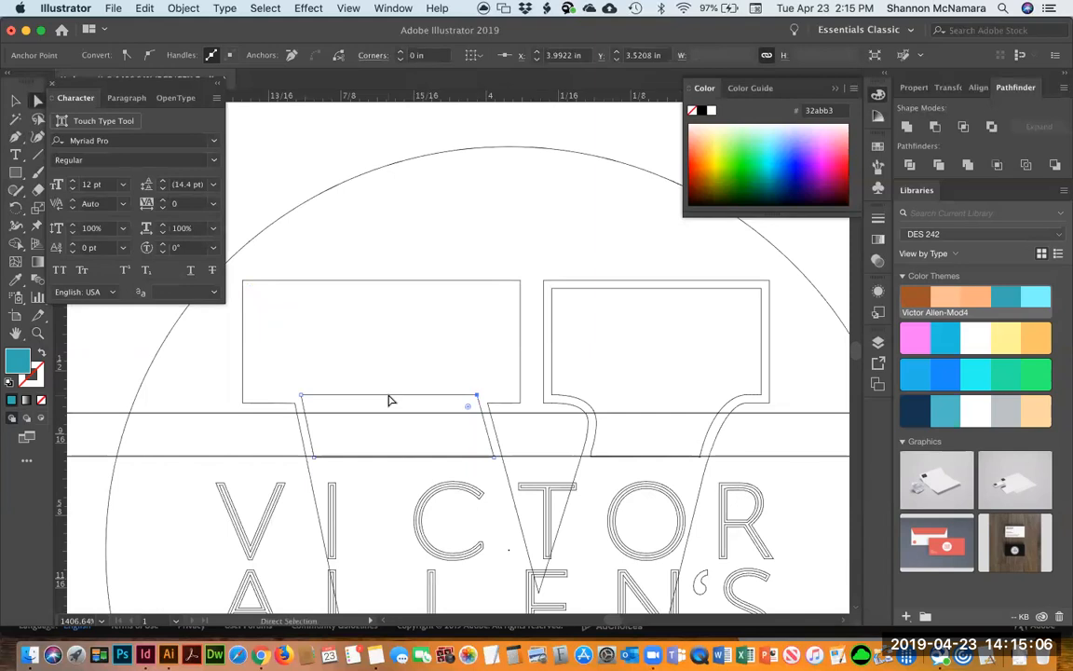
drag(389, 403, 393, 417)
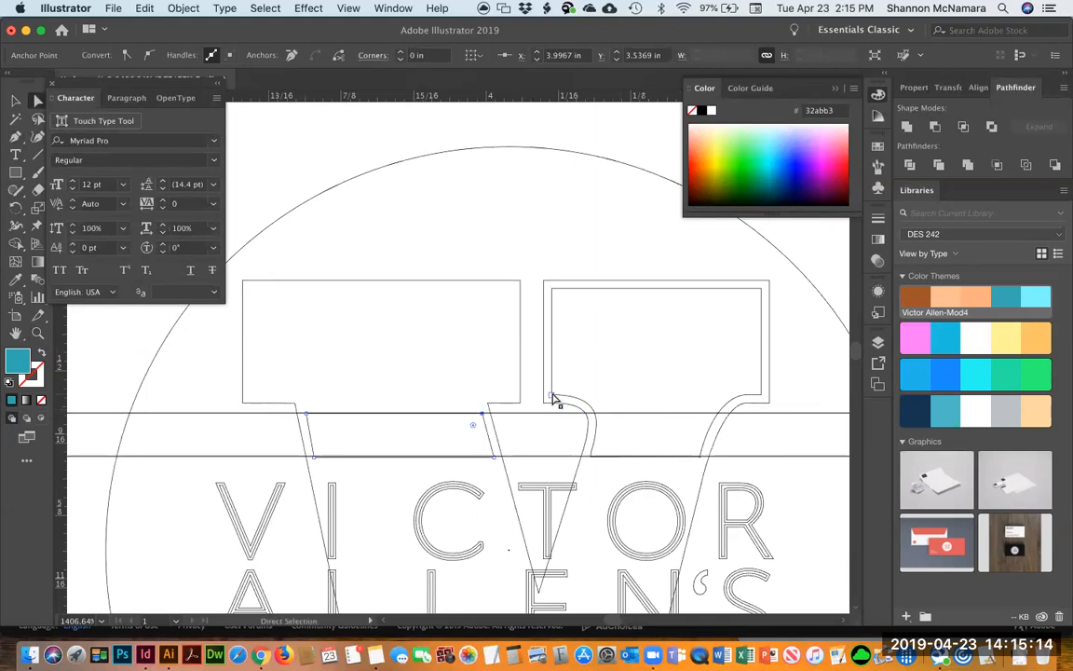
Delete the right teal piece's upper corner anchors and the anchors of its left serif curve above the guide.
click(551, 291)
key(Delete)
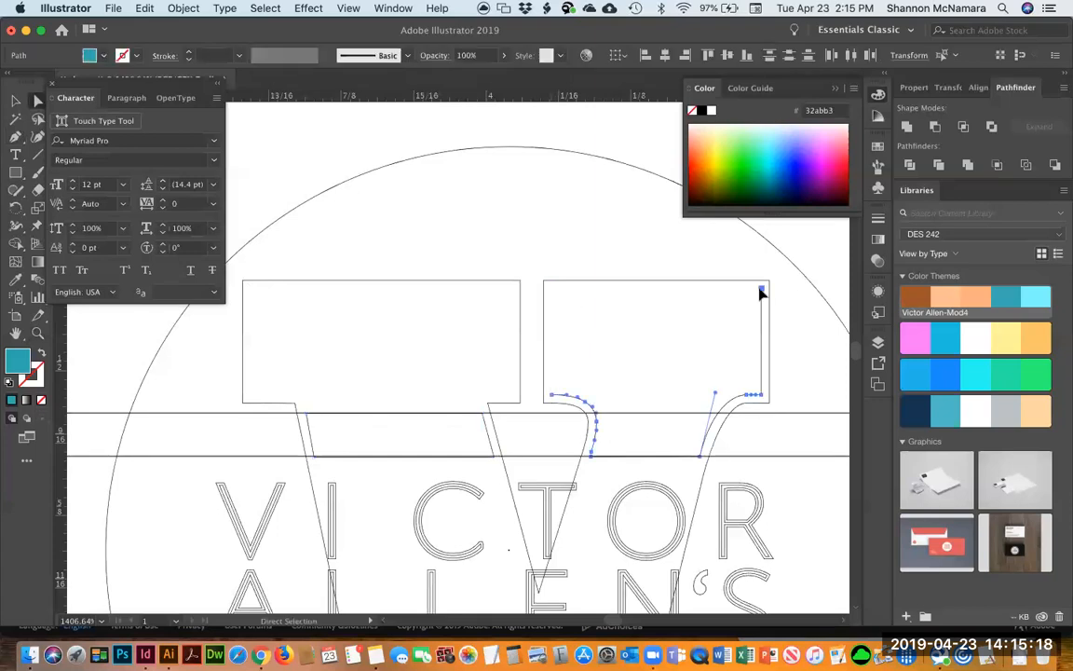
click(764, 398)
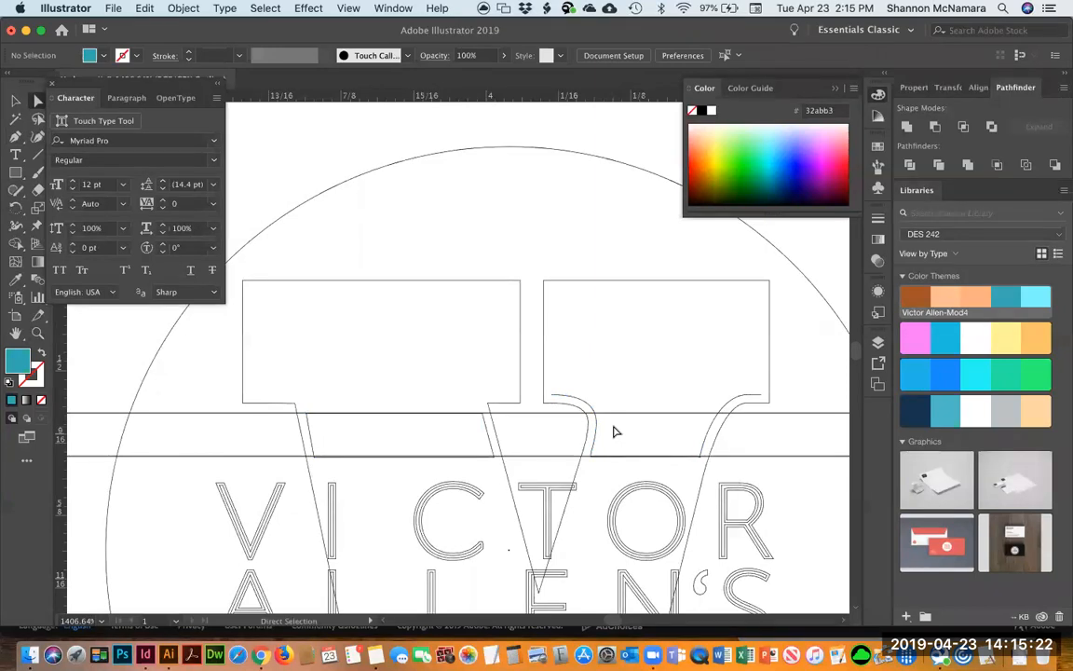
click(551, 397)
key(Delete)
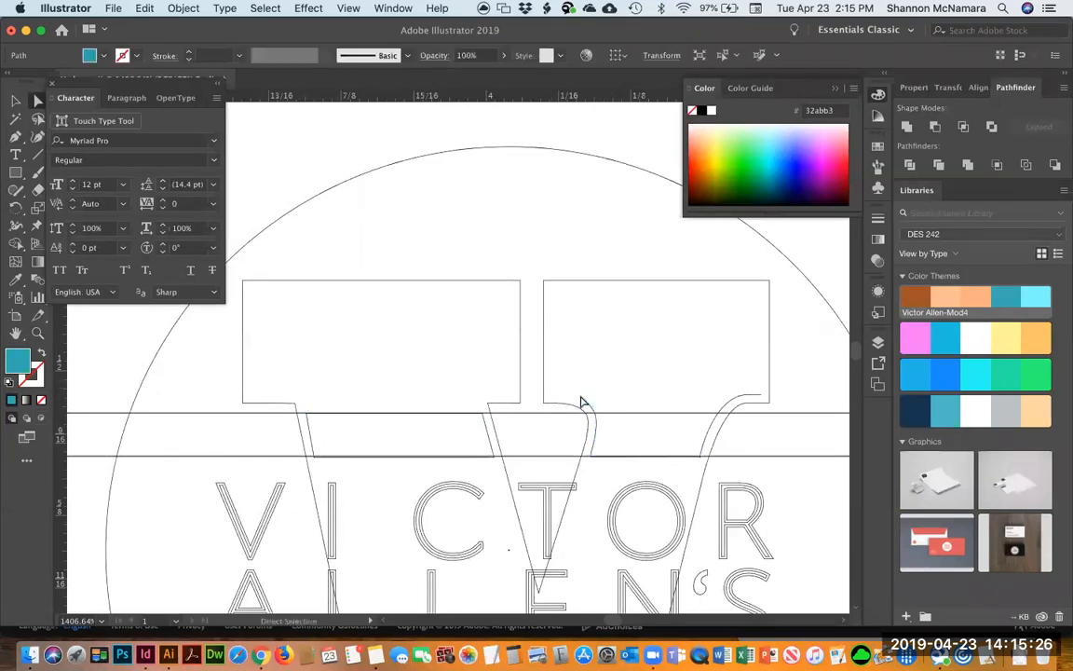
click(632, 406)
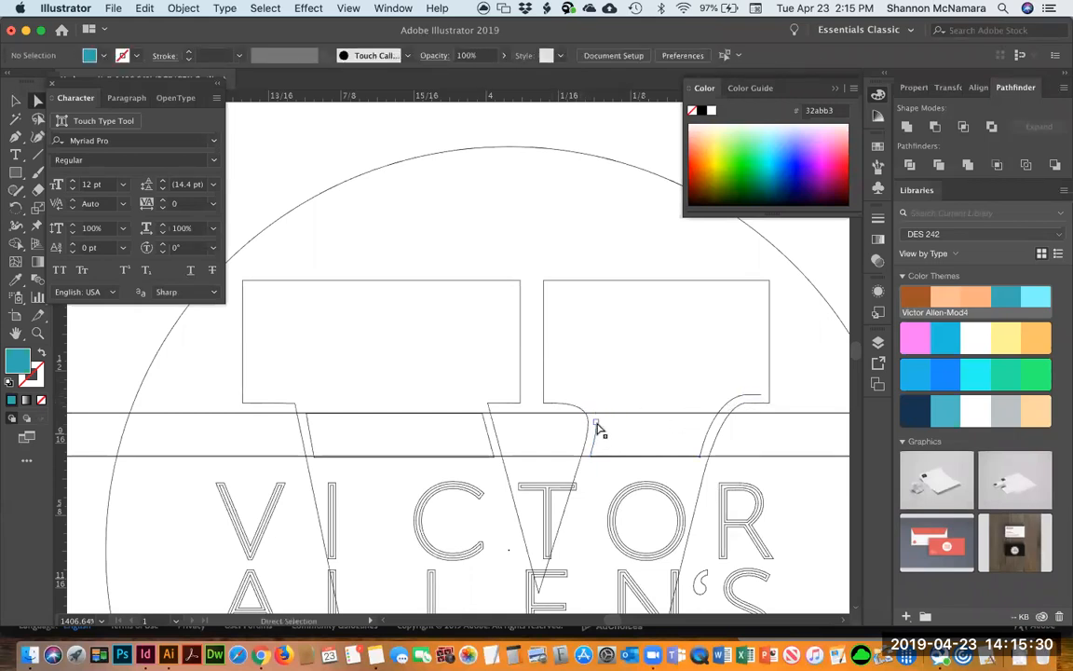
Delete the remaining serif anchors at the upper end of the right teal piece's right-hand curve.
click(759, 397)
key(Delete)
click(758, 382)
click(746, 397)
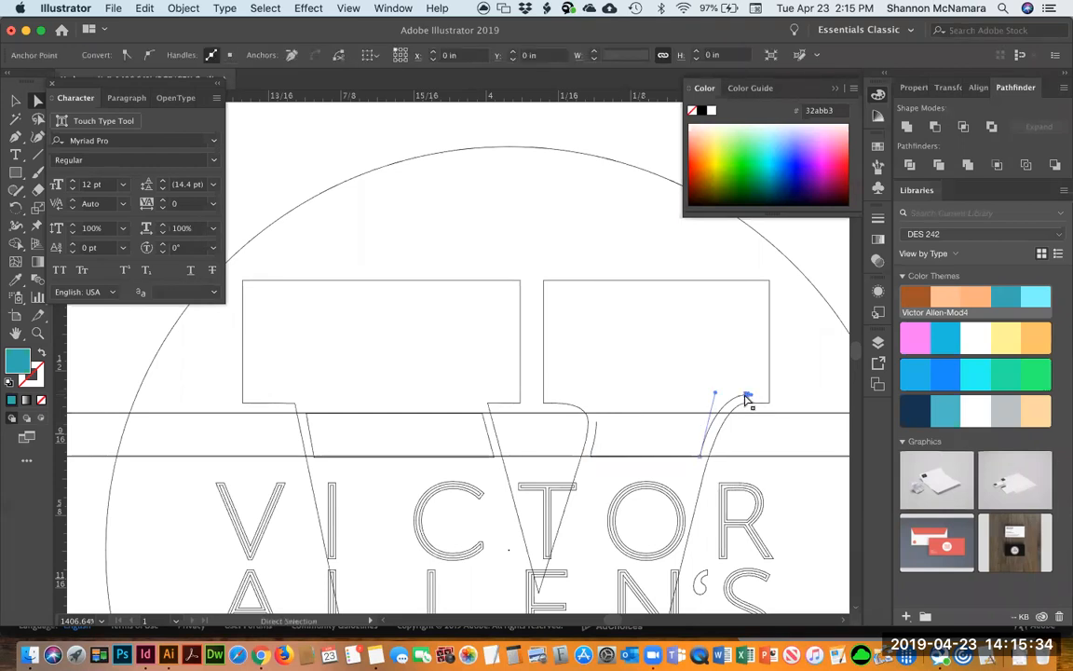
mouse_move(750, 398)
mouse_down()
mouse_move(726, 413)
mouse_move(756, 400)
mouse_up()
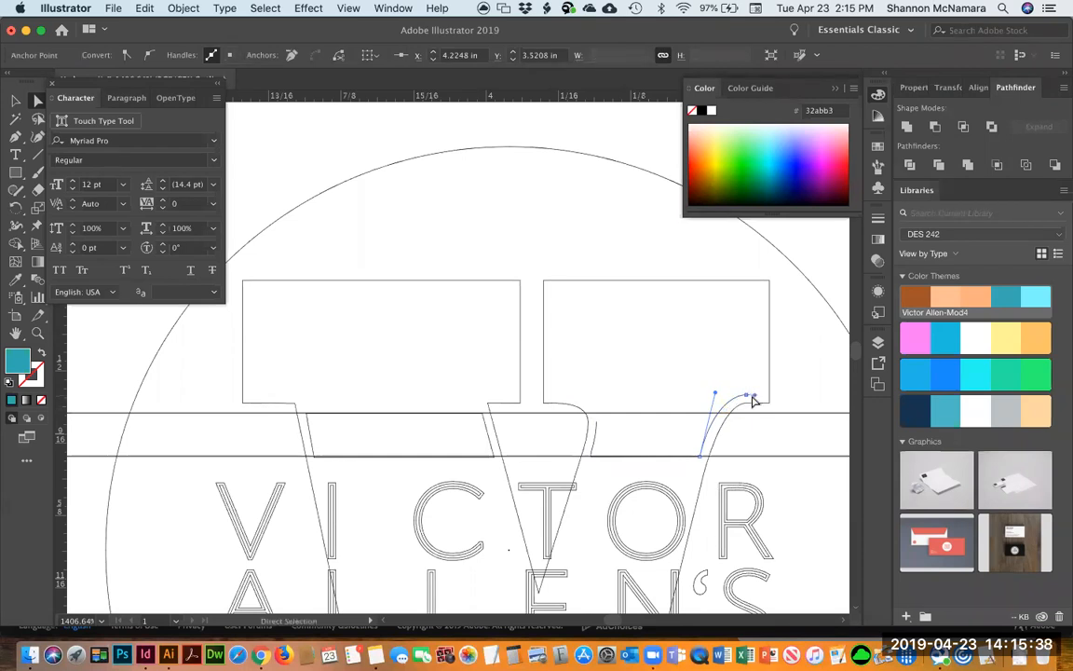
key(Delete)
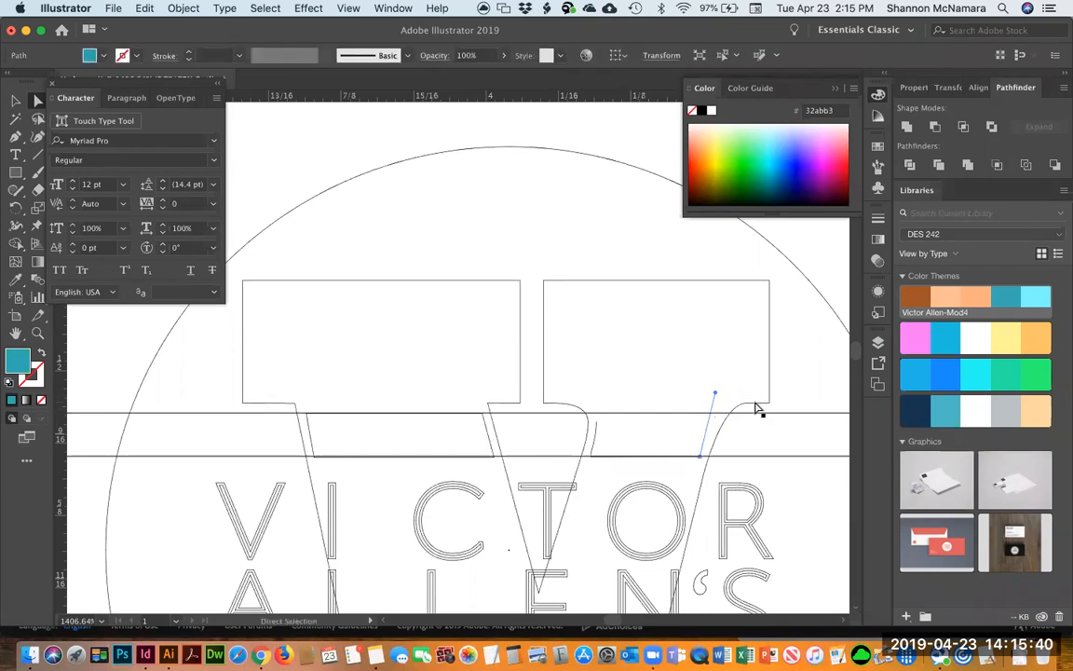
Redraw the right teal piece's missing outline with the Pen tool, running its top edge along the upper guide and curving into its left side.
key(p)
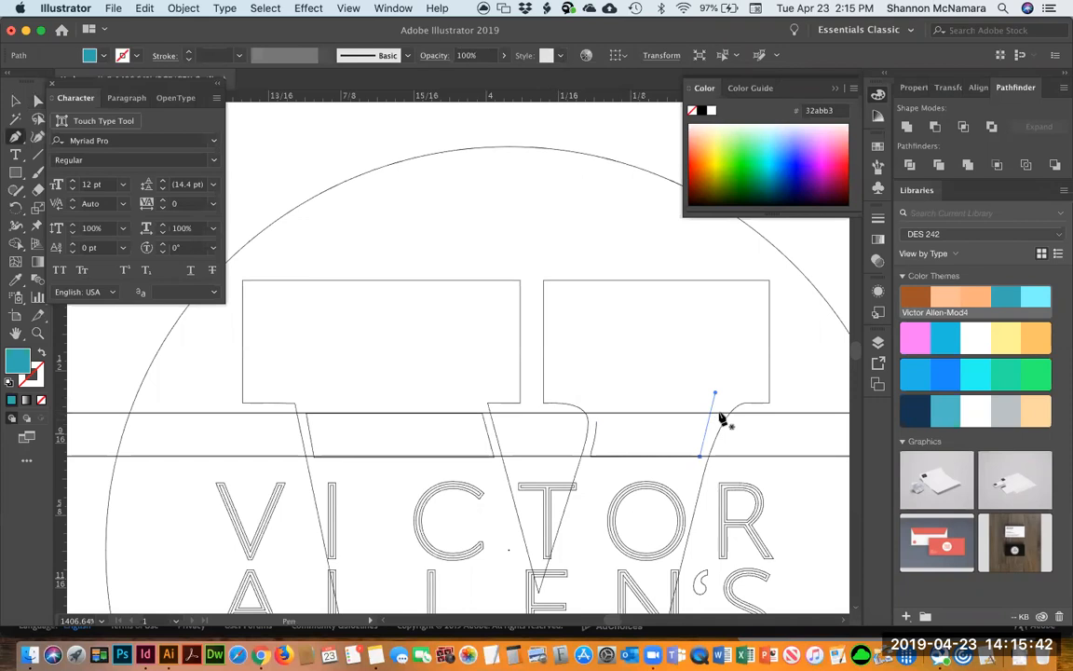
click(698, 455)
key(z)
drag(549, 383, 716, 471)
key(space)
drag(771, 429, 570, 461)
click(588, 500)
drag(673, 296, 566, 296)
scroll(559, 303, left, 5)
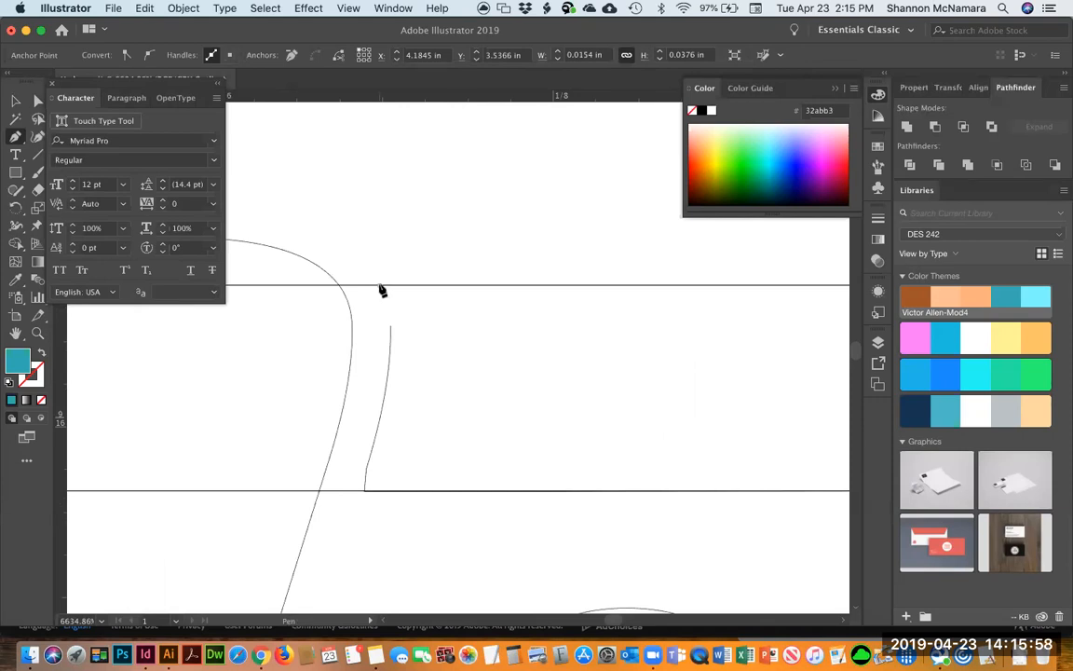
click(380, 286)
drag(390, 326, 389, 364)
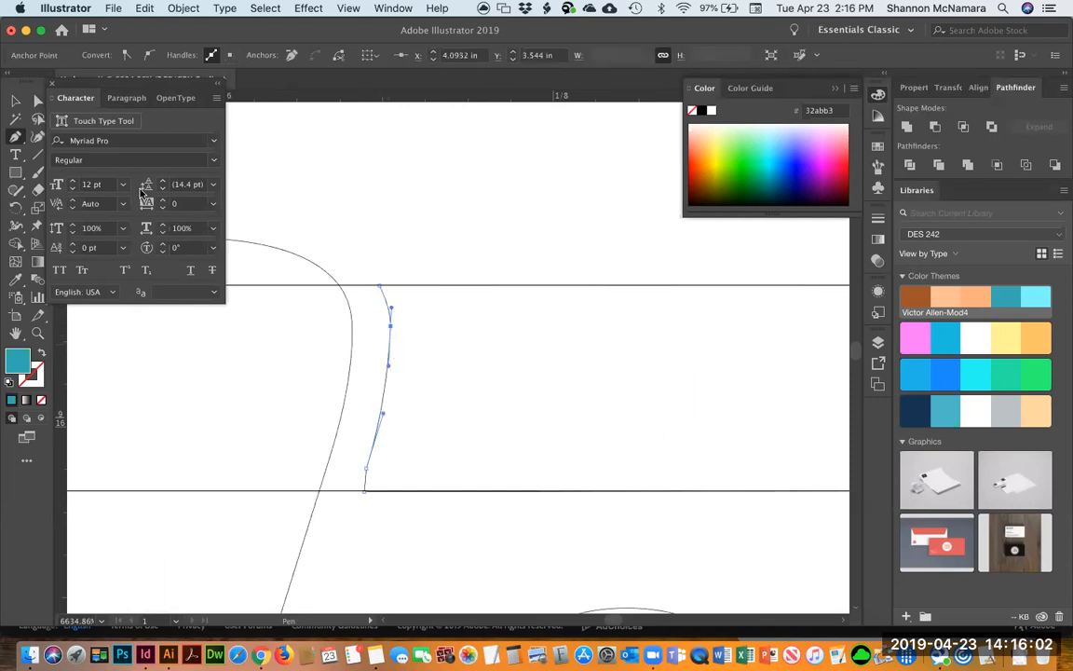
Move the right teal piece's upper-right anchor slightly outward along the upper guide.
click(37, 100)
click(418, 223)
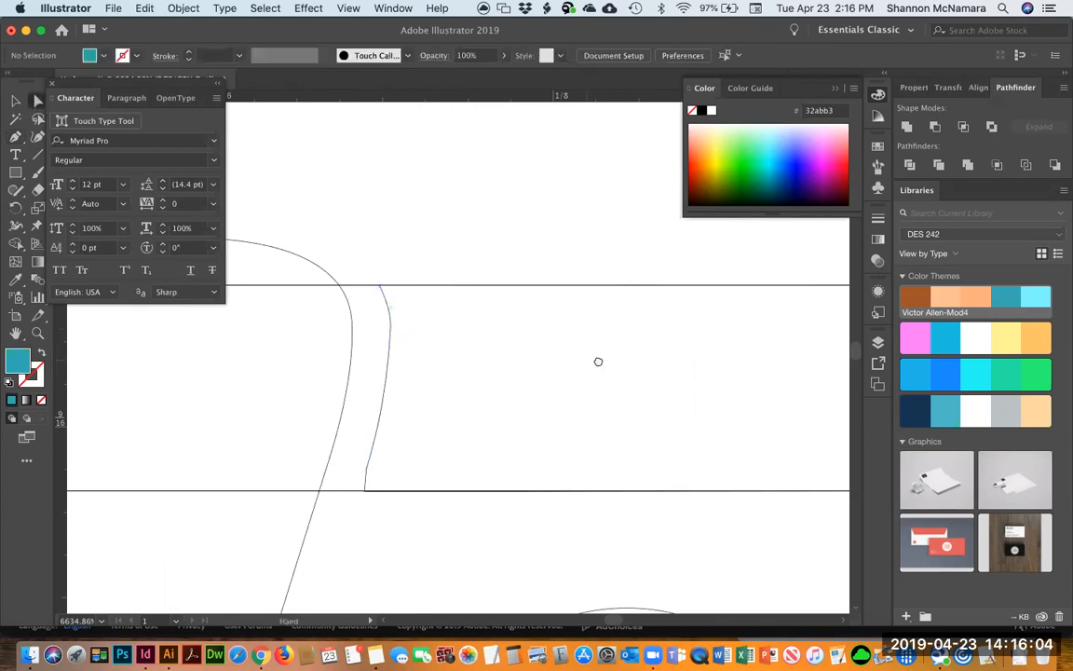
drag(599, 361, 350, 371)
click(711, 296)
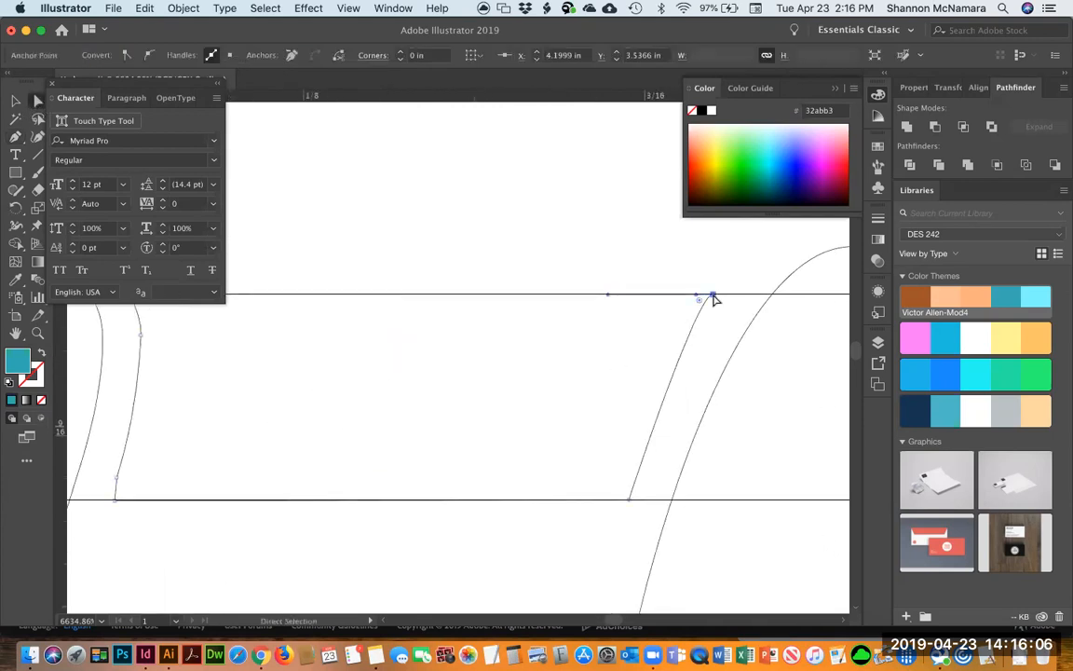
drag(718, 296, 721, 296)
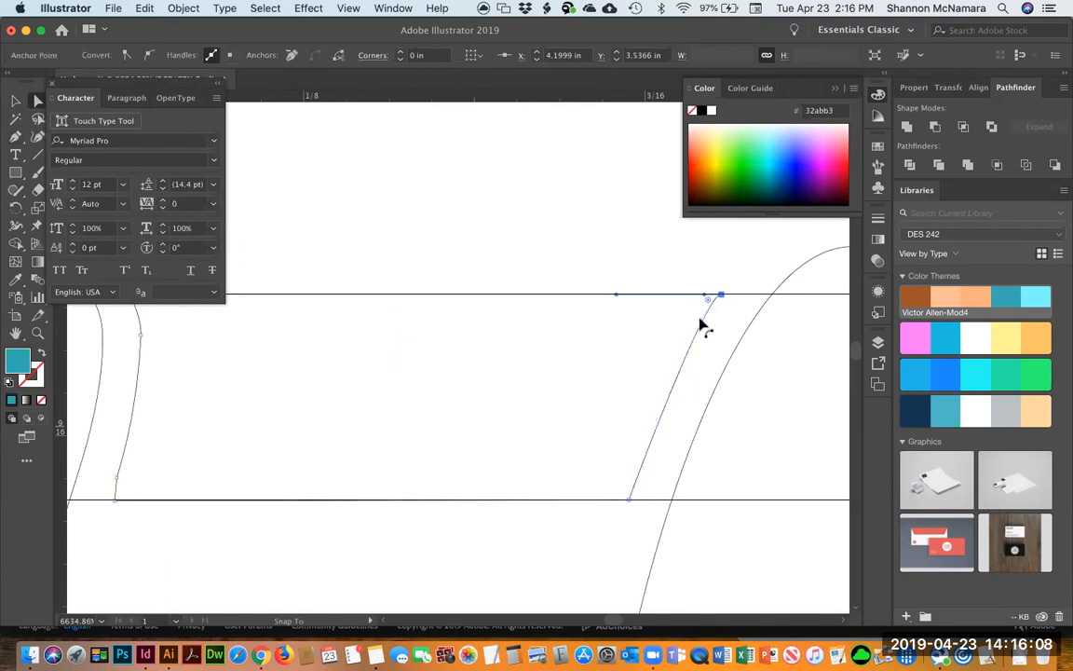
click(804, 399)
Check the teal pieces in full colour and outline, and add a horizontal guide along the underside of the light-blue V's serifs.
key(super+minus)
key(super+minus)
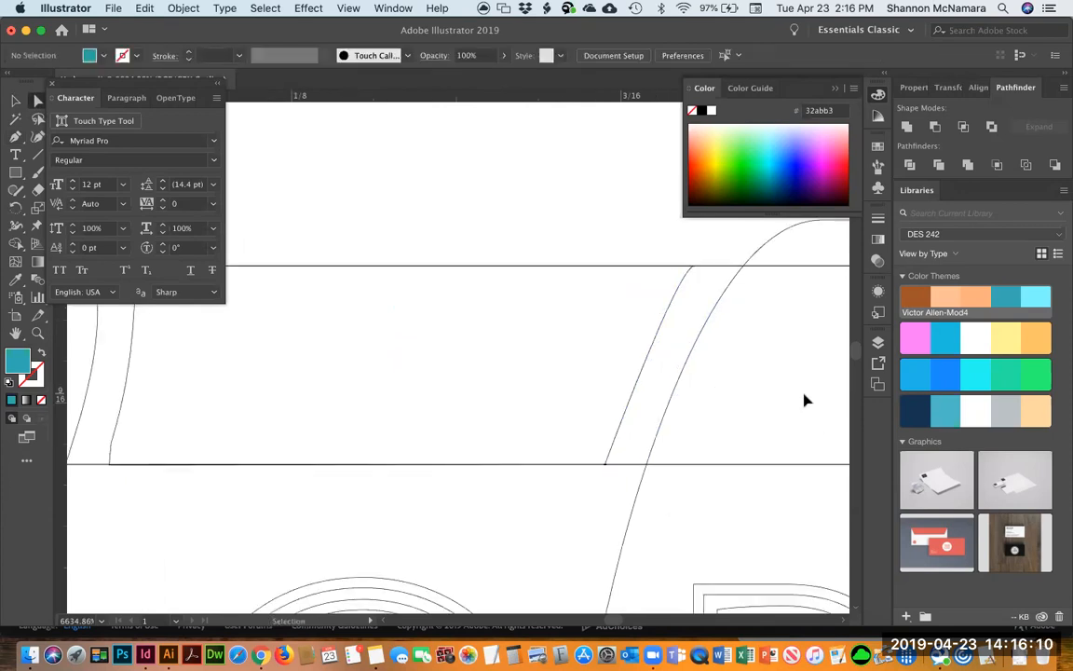
key(super+minus)
key(super+minus)
drag(359, 337, 706, 403)
key(super+y)
key(super+y)
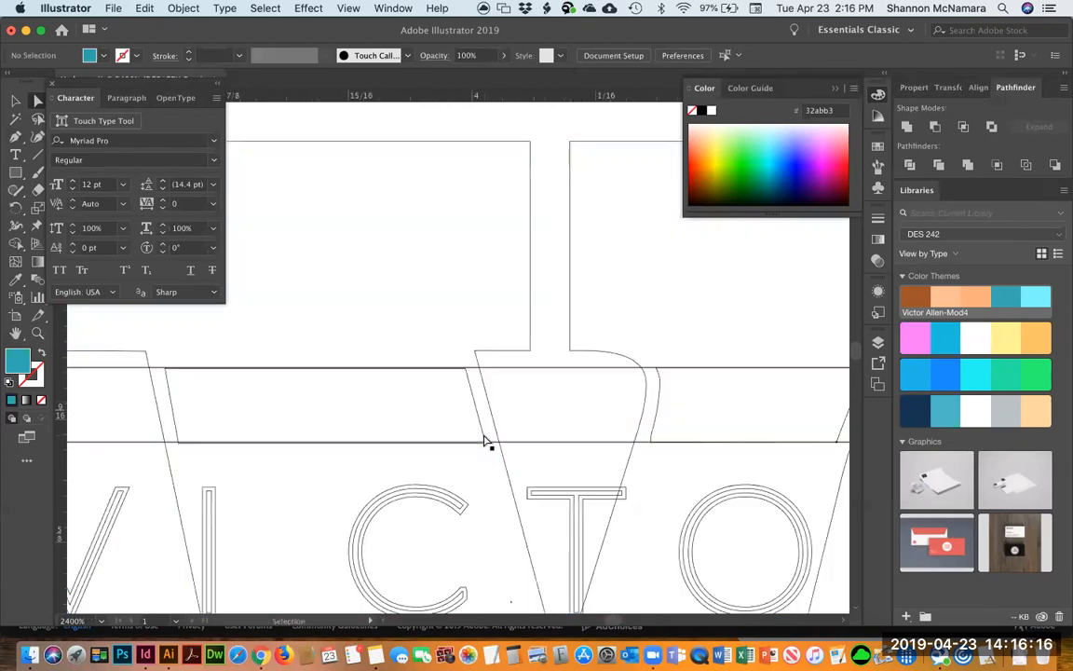
drag(331, 338, 489, 406)
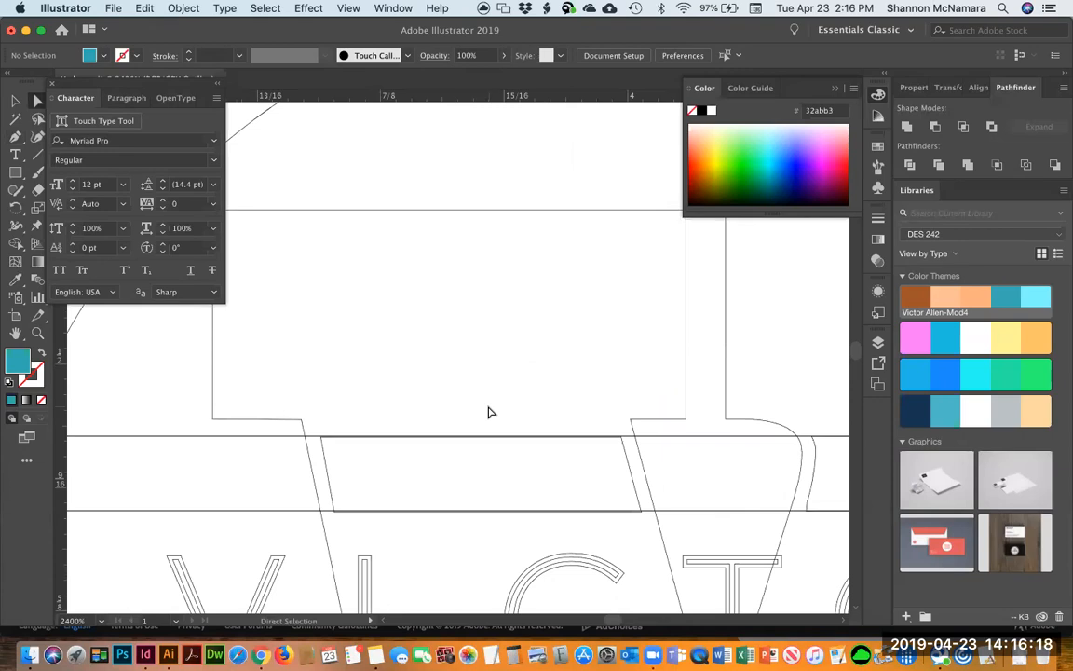
drag(522, 100, 501, 423)
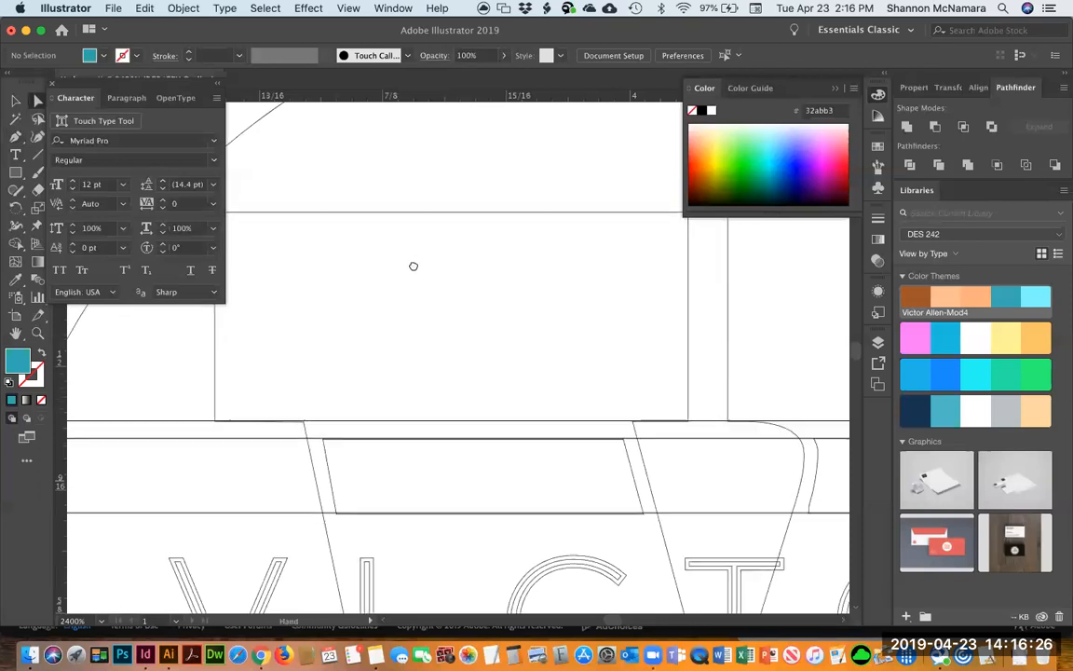
Delete the light-blue V's upper-left corner anchor and the outer serif anchors on its left arm.
scroll(415, 265, left, 3)
scroll(414, 266, up, 1)
click(312, 235)
key(Delete)
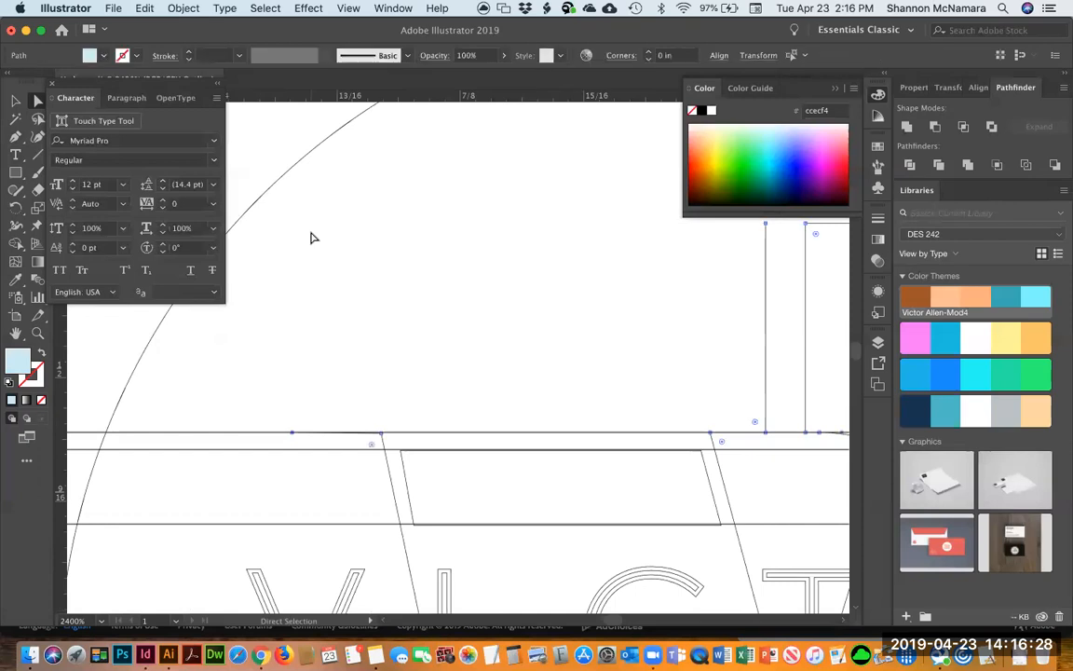
click(278, 423)
mouse_move(293, 432)
mouse_down()
mouse_move(364, 372)
mouse_move(464, 434)
mouse_move(685, 438)
mouse_up()
Draw a straight Pen segment along the guide joining the two inner anchors atop the light-blue V's left arm.
key(p)
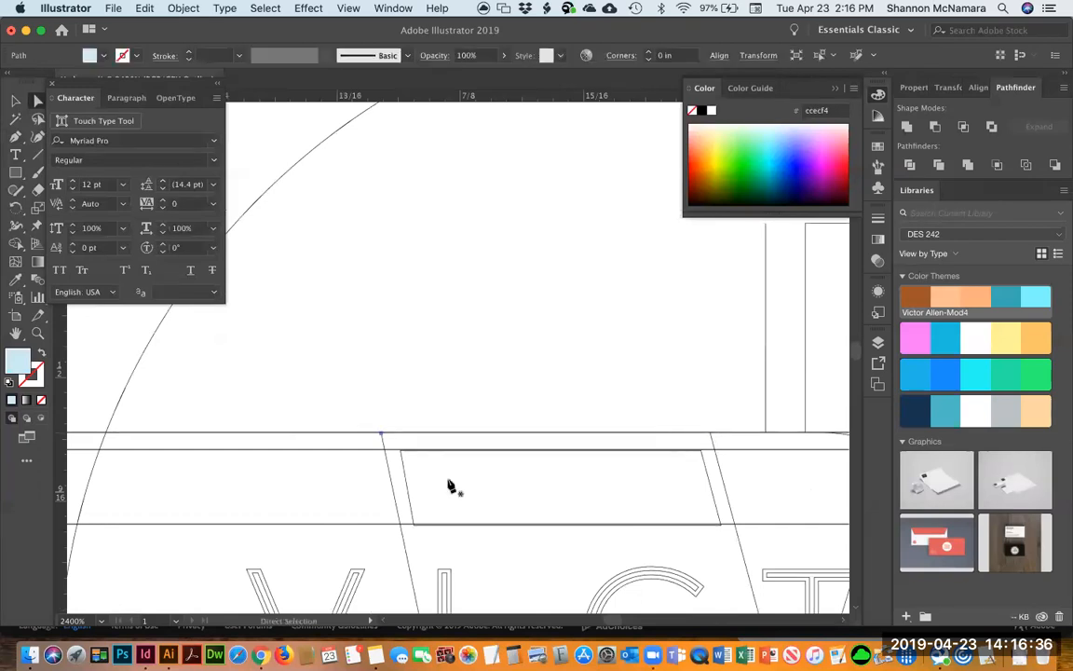
click(381, 433)
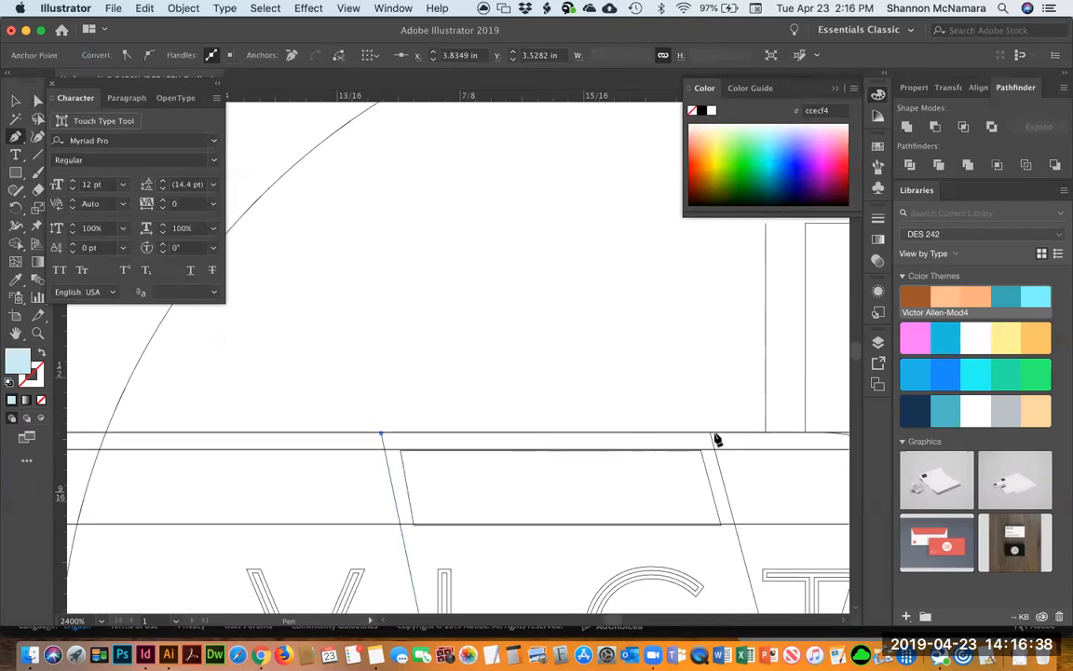
click(709, 434)
key(v)
click(707, 377)
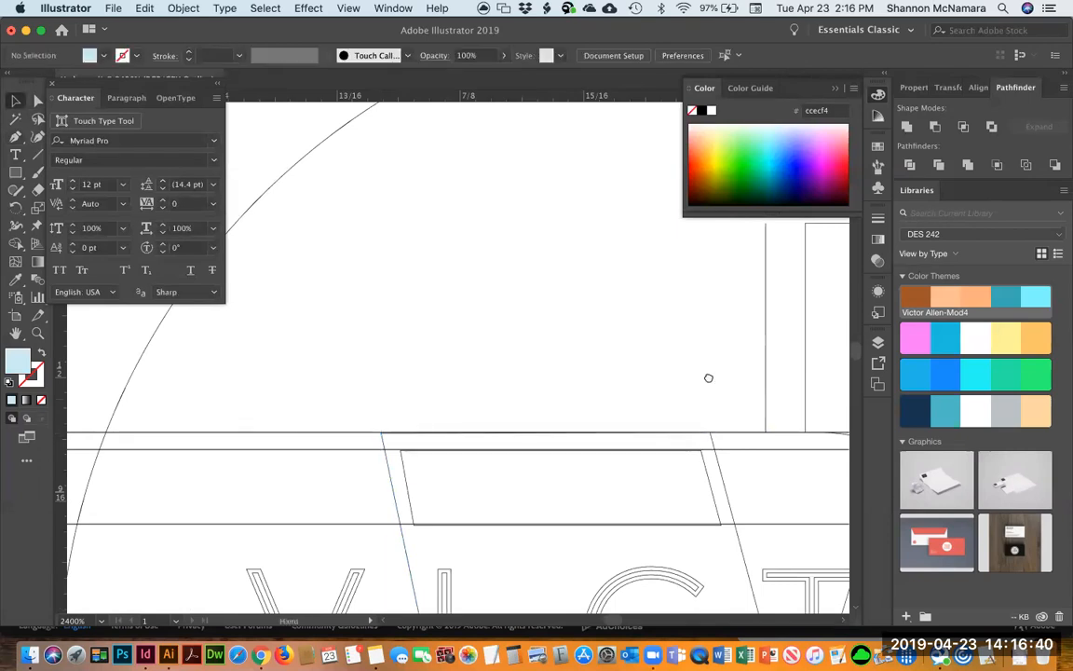
Delete the leftover vertical edge of the left serif block from the light-blue V's outline.
drag(707, 377, 328, 379)
drag(570, 369, 511, 379)
key(a)
mouse_move(321, 222)
mouse_down()
mouse_move(333, 257)
mouse_move(328, 245)
mouse_up()
click(325, 201)
key(Delete)
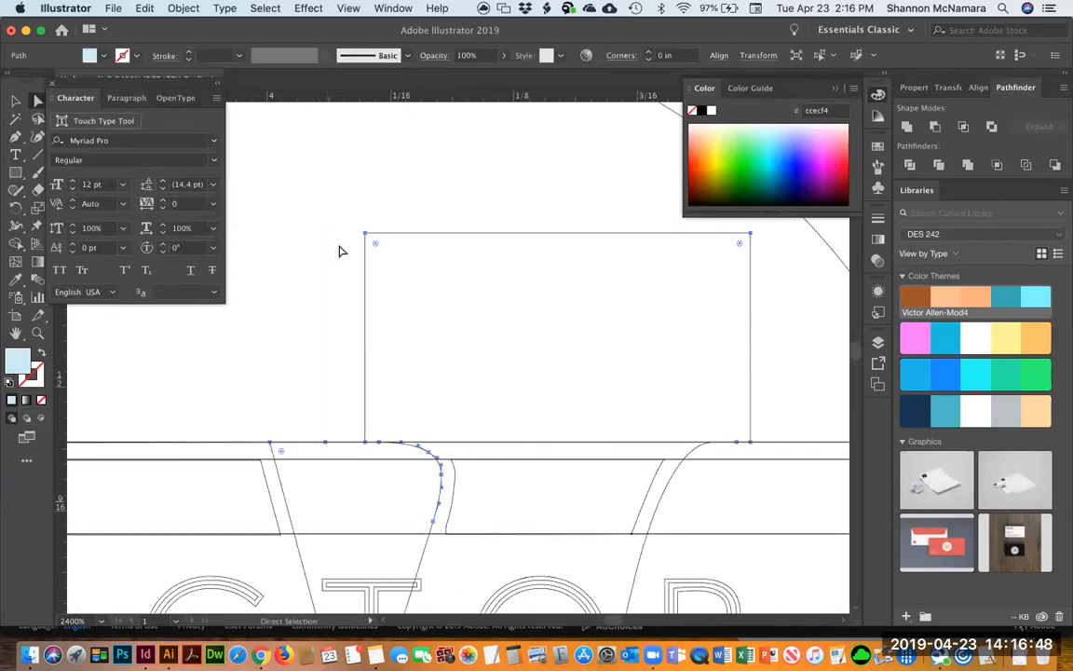
Delete the upper-left corner anchor of the light-blue V's right serif block.
click(279, 345)
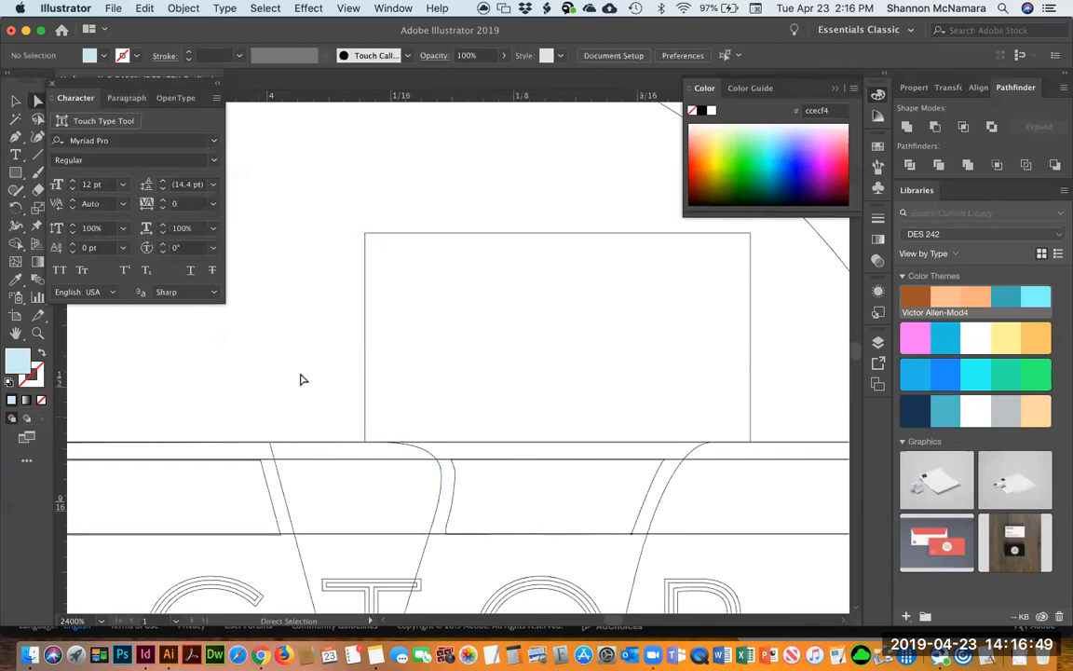
click(328, 452)
click(328, 300)
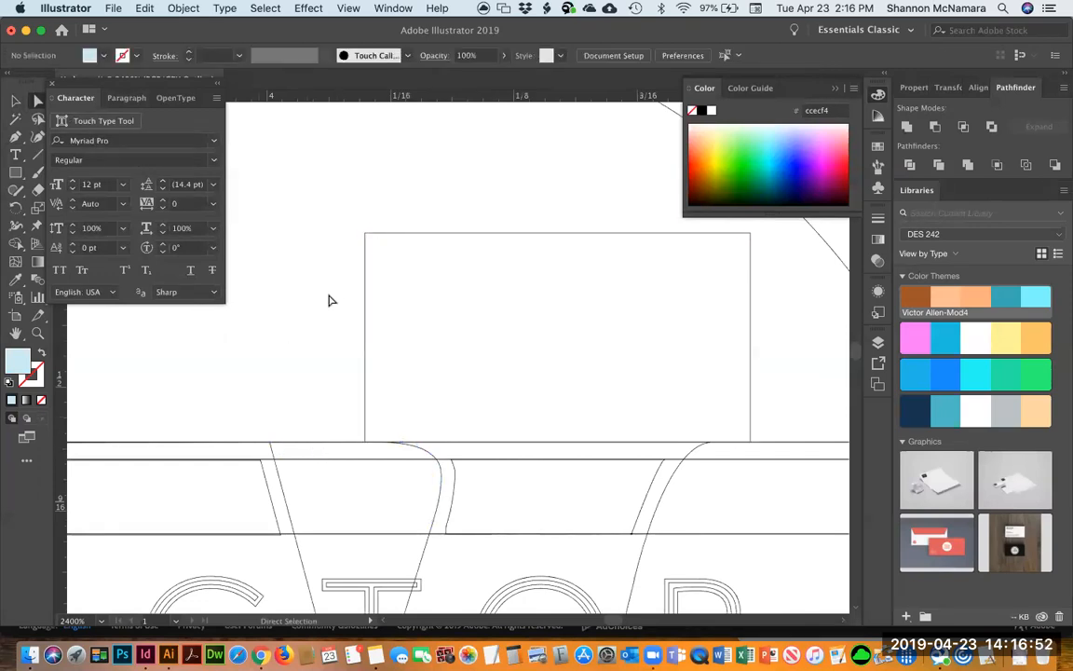
click(370, 240)
key(Delete)
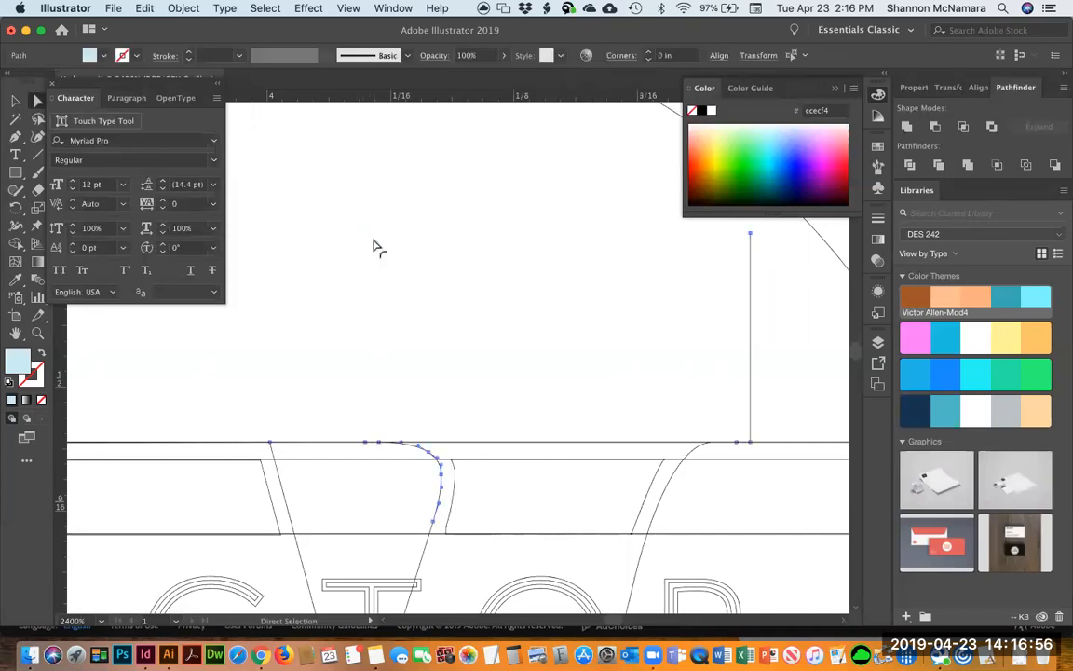
Delete the right serif block's remaining vertical edge and its base anchor, and move the open end anchor inward along the guide.
drag(769, 306, 720, 265)
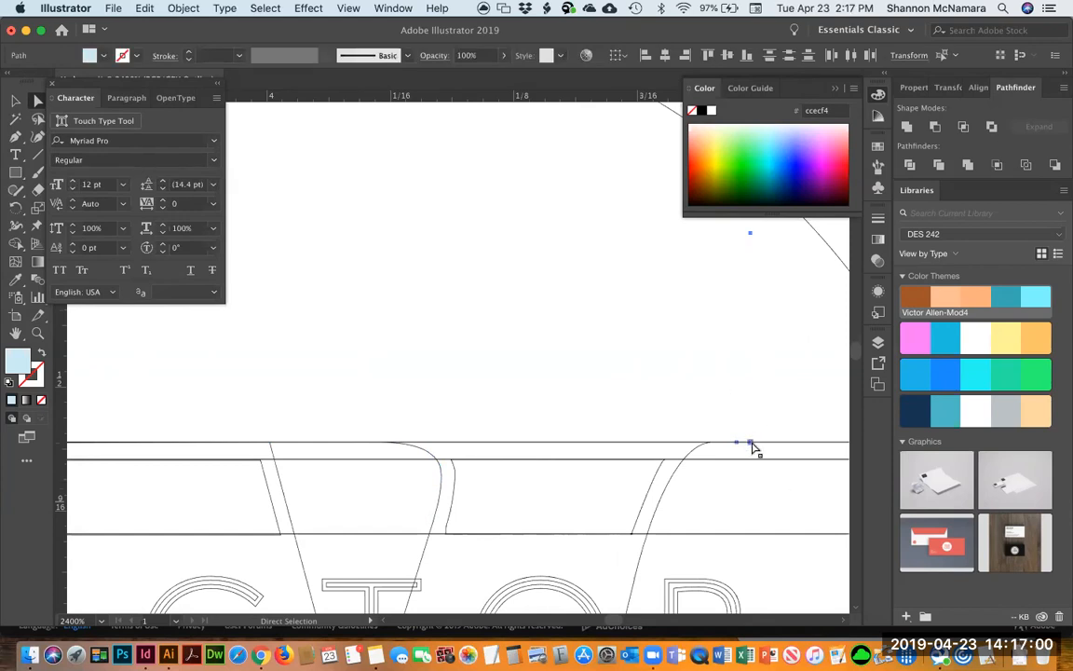
drag(751, 445, 754, 448)
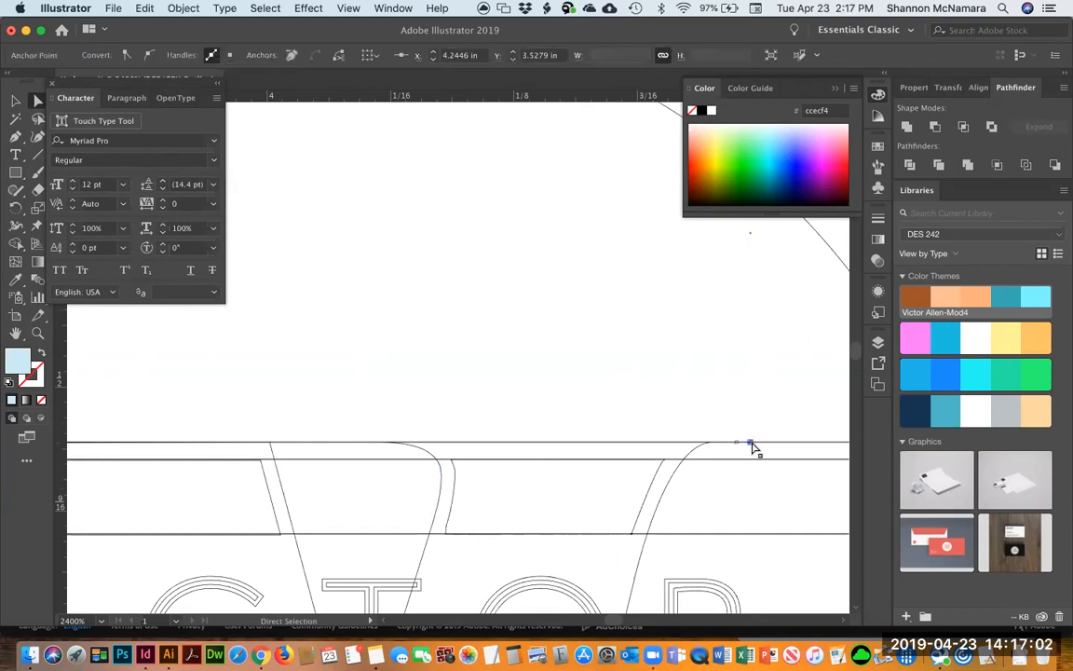
key(Delete)
drag(737, 442, 464, 441)
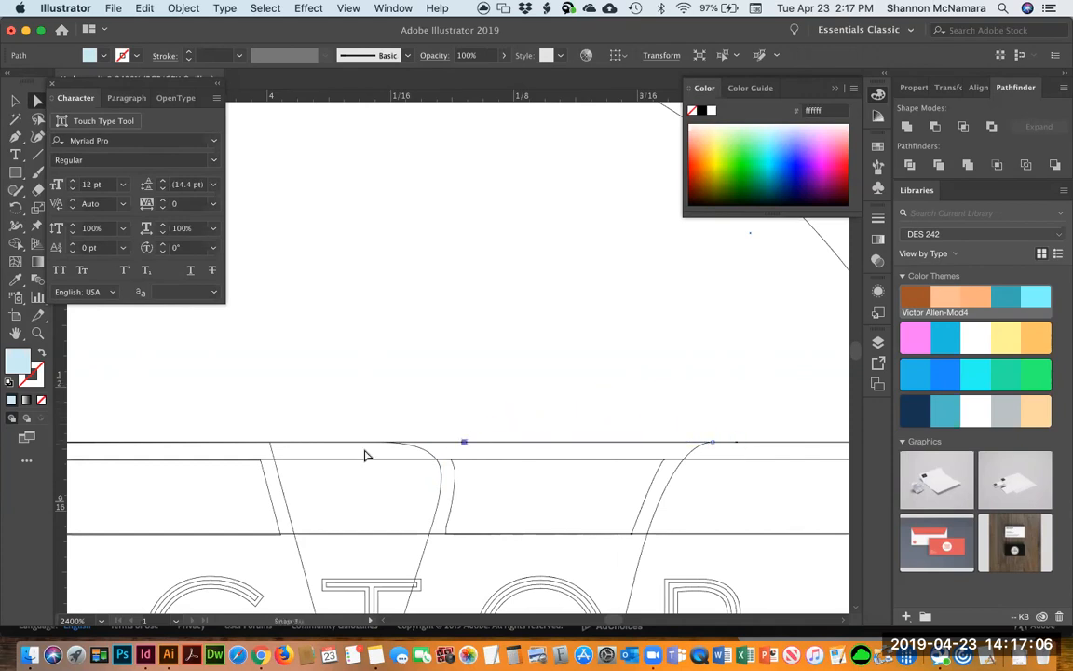
Try deleting the anchors atop the inner curve of the light-blue V's right arm, and undo the deletions.
click(377, 444)
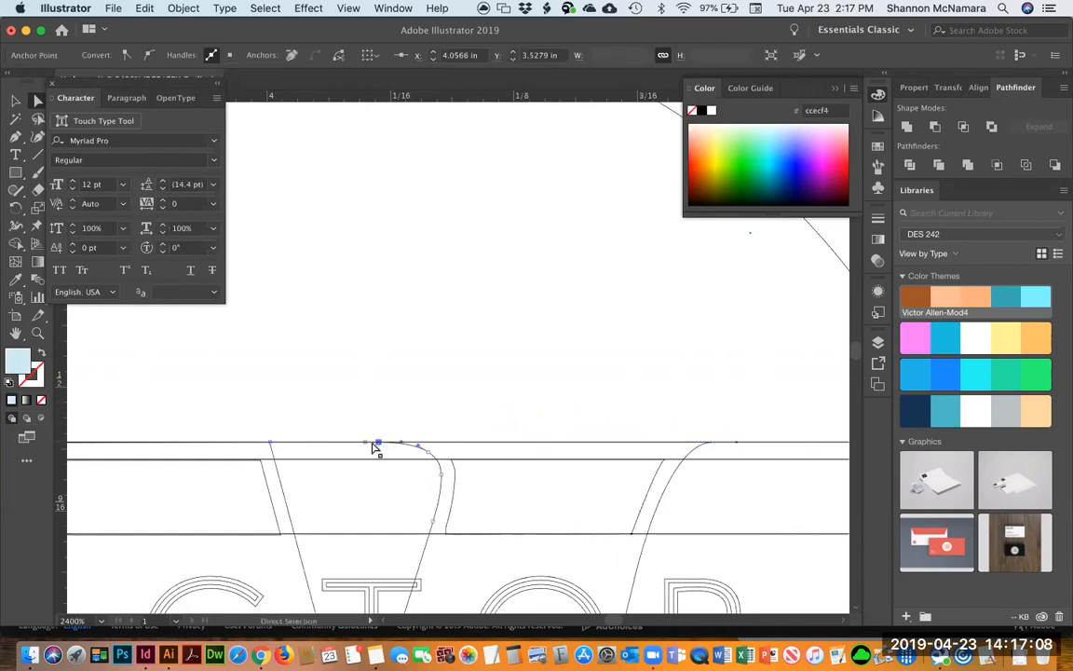
click(385, 460)
key(super+z)
key(super+z)
key(super+z)
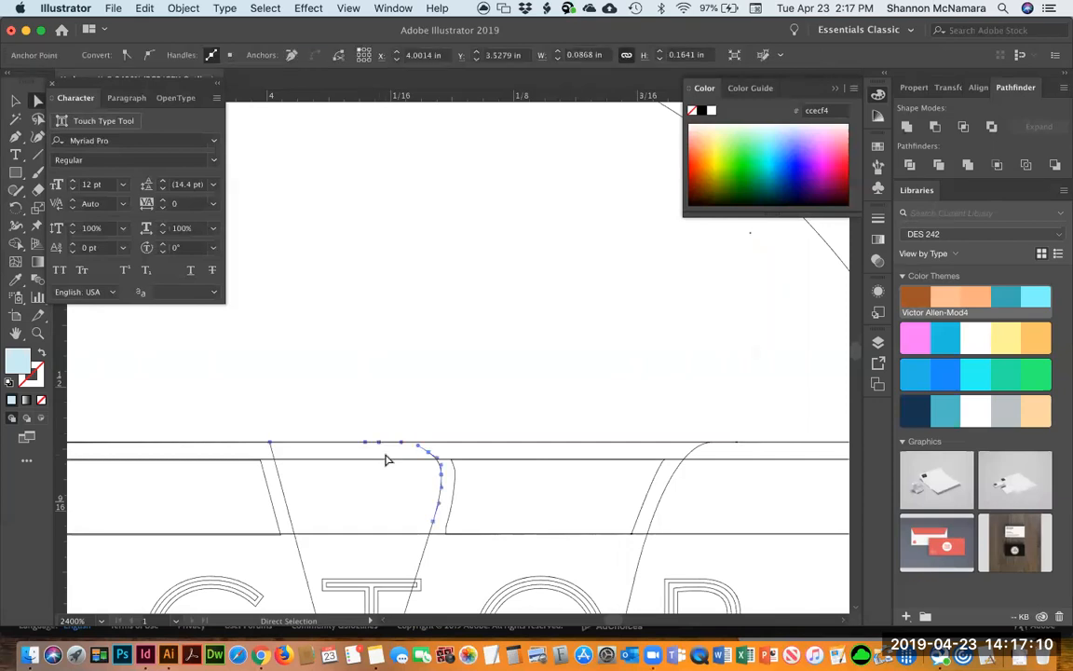
drag(373, 415, 380, 453)
key(Delete)
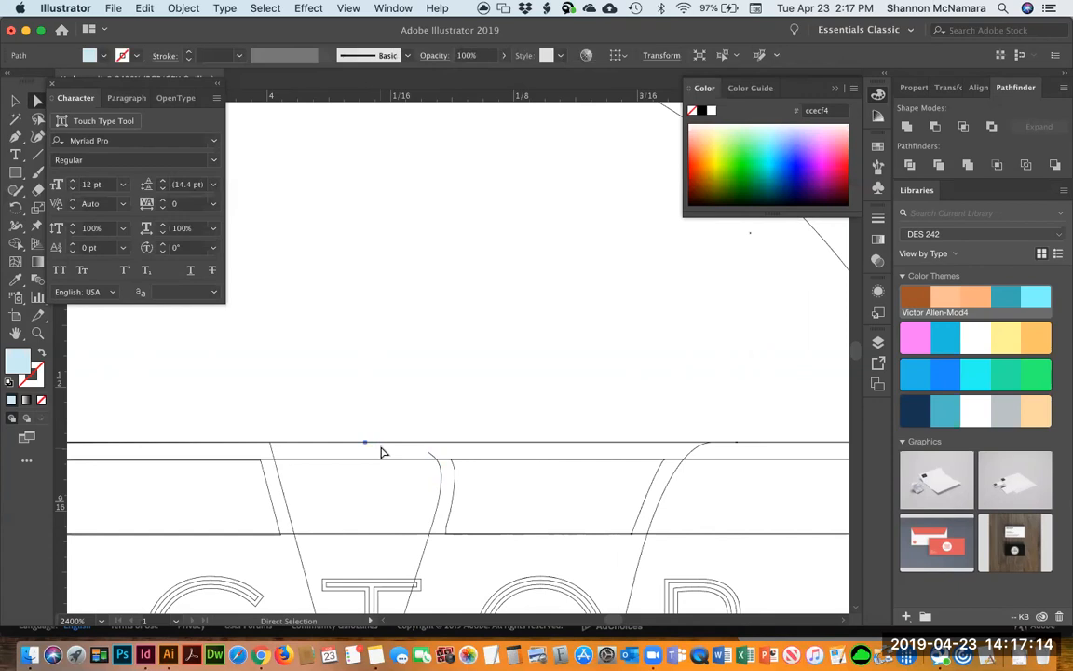
click(365, 441)
key(super+z)
key(super+z)
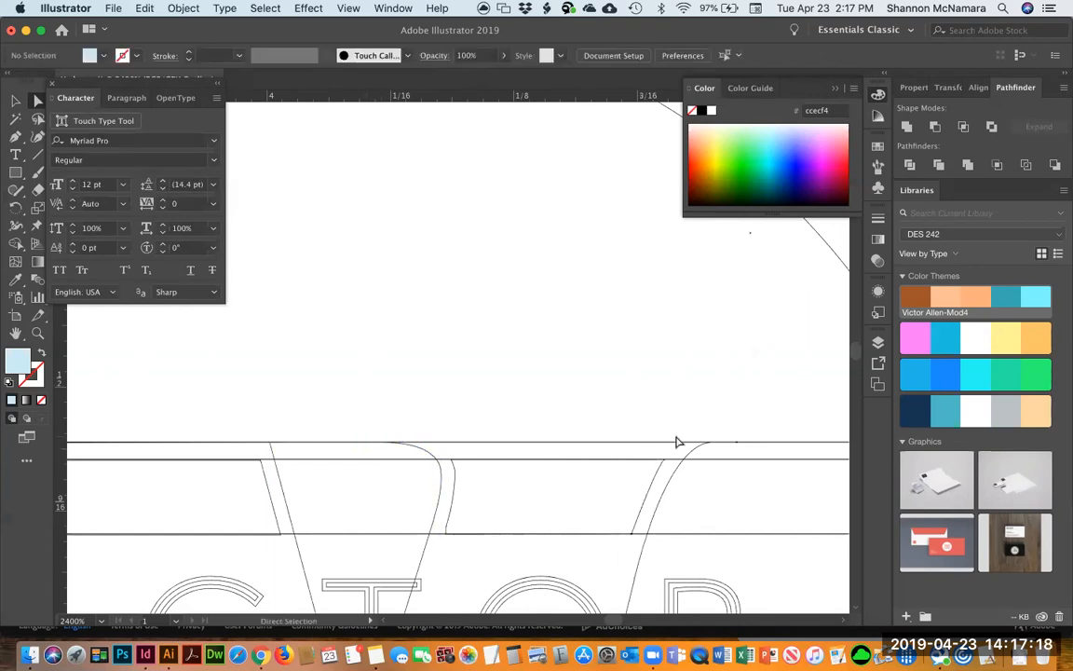
Join the right arm's open end to the inner serif anchor with the Pen tool, and remove the neighbouring anchor on the inner curve.
click(735, 444)
click(714, 444)
key(p)
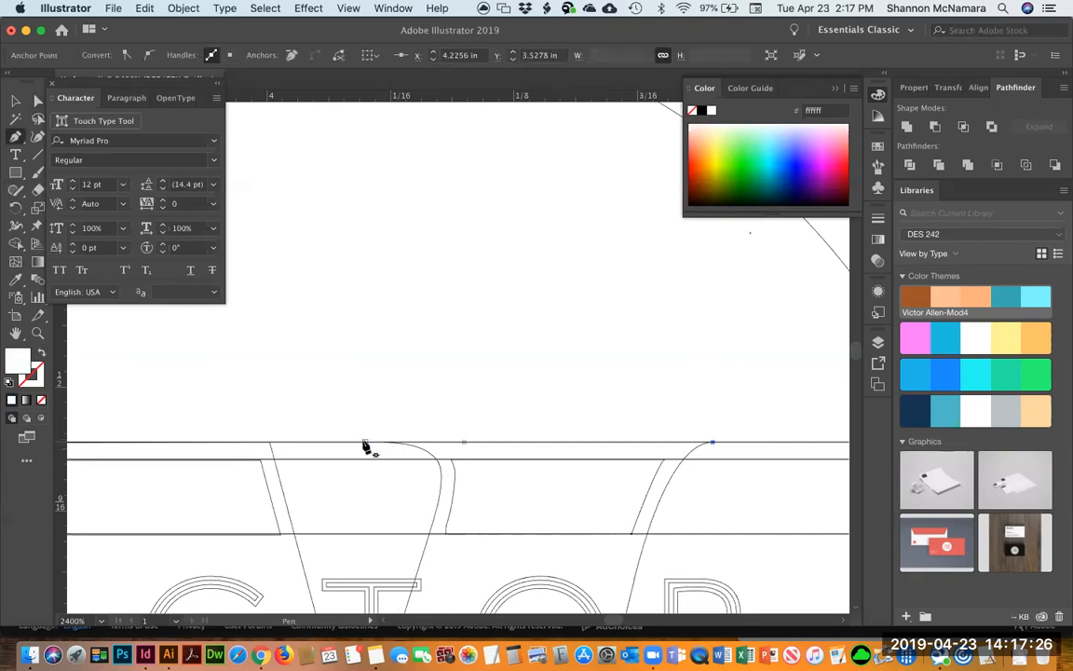
key(ctrl+y)
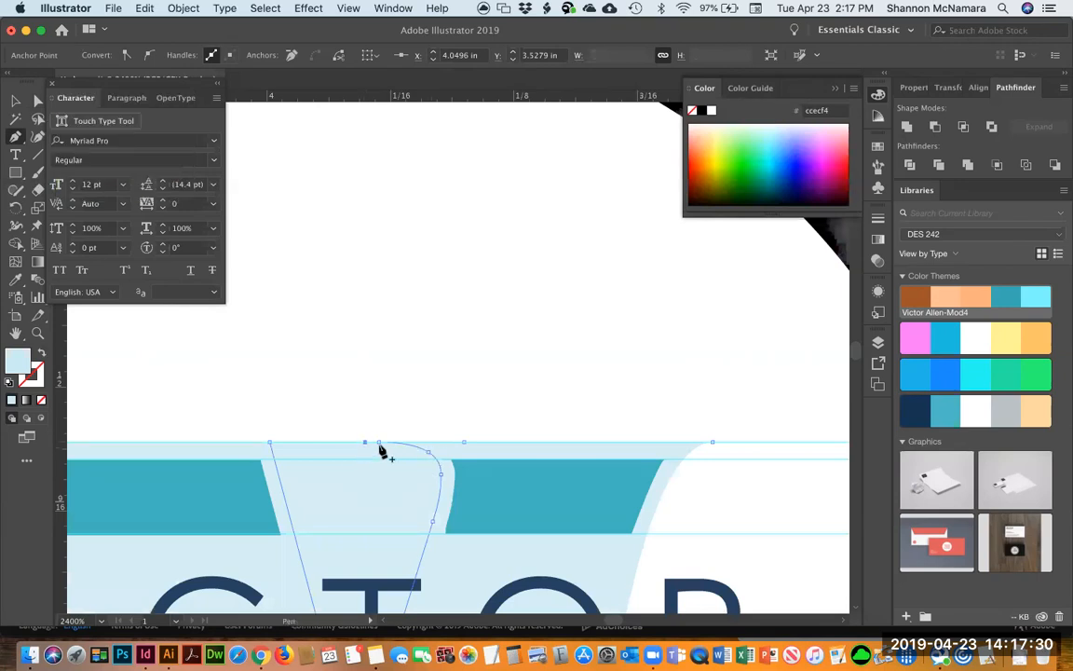
click(380, 442)
Check the light-blue V's trimmed top edge and the inner curve in both full colour and outline.
key(a)
click(327, 435)
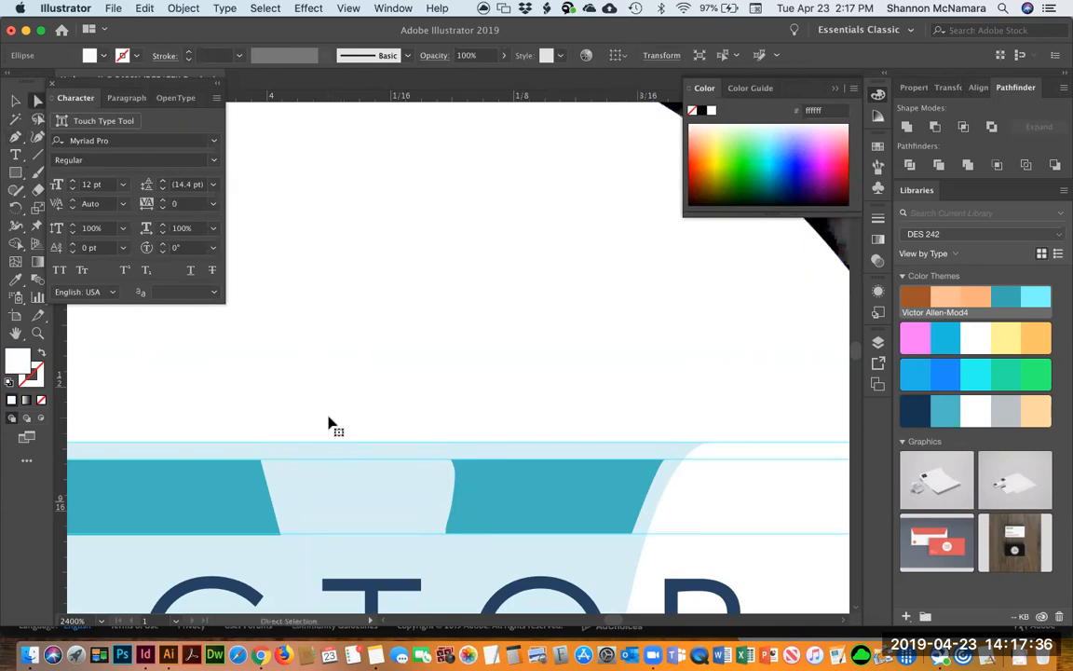
key(super+y)
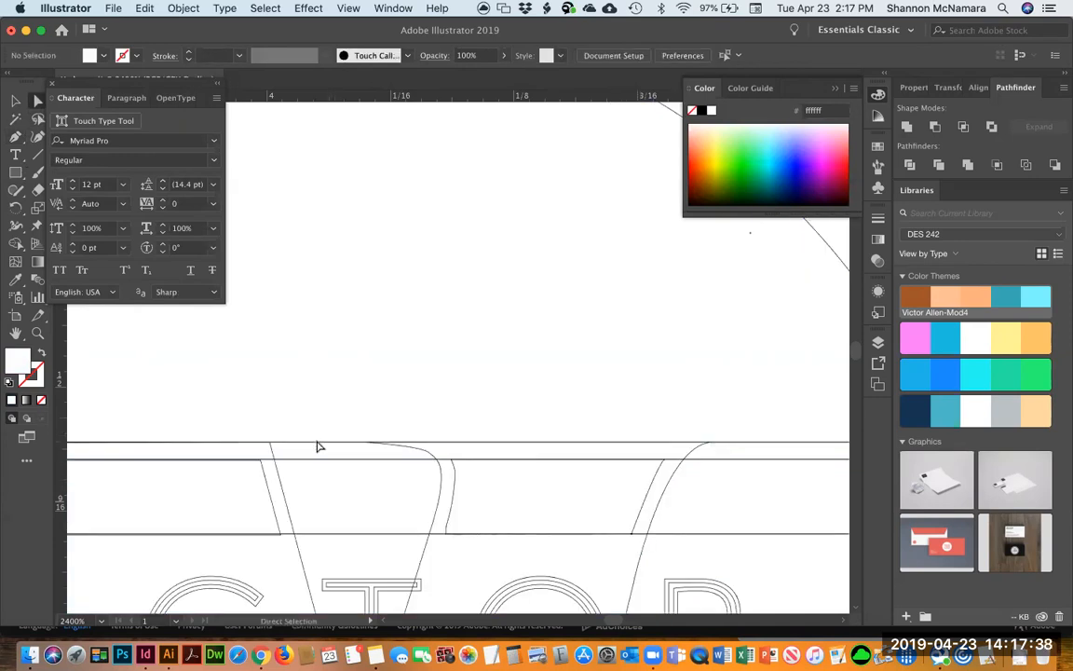
click(365, 445)
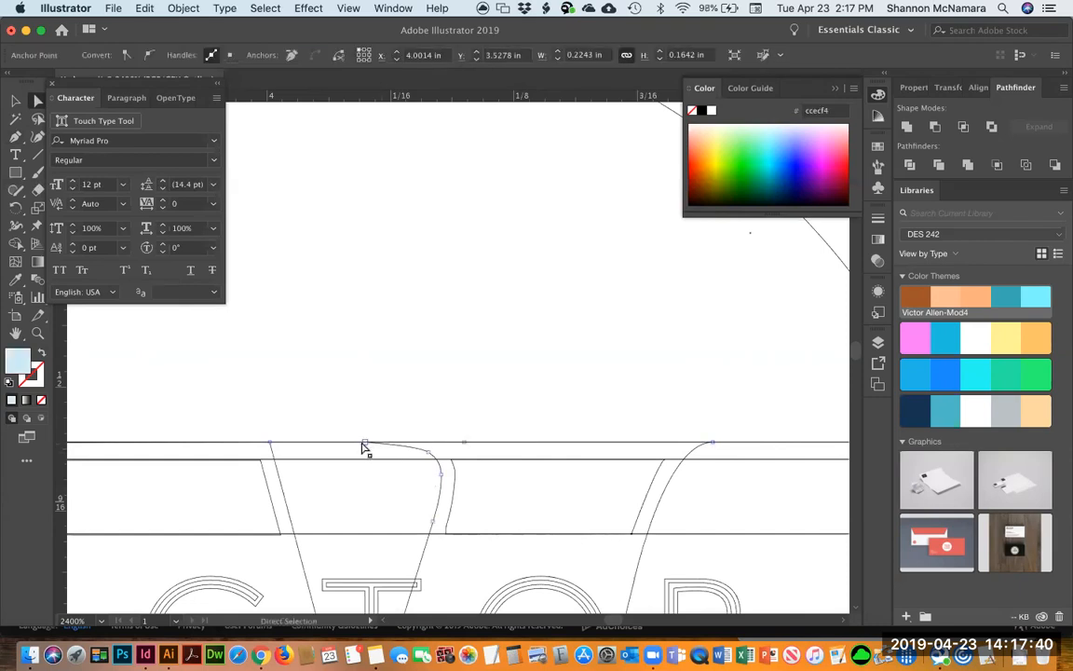
key(space)
drag(369, 483, 472, 402)
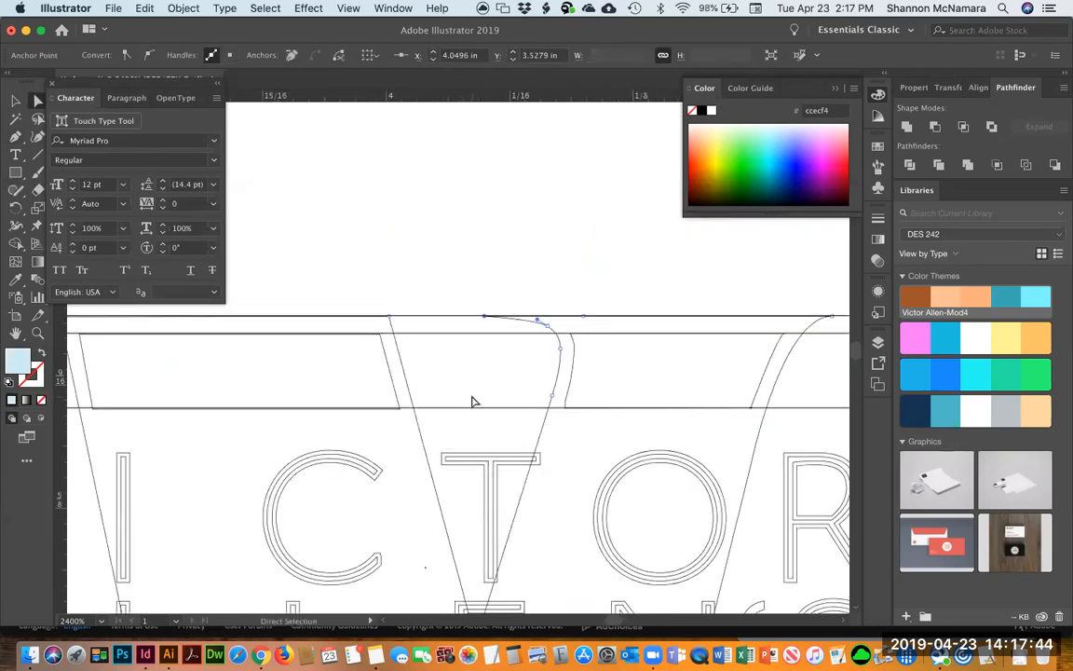
key(super+y)
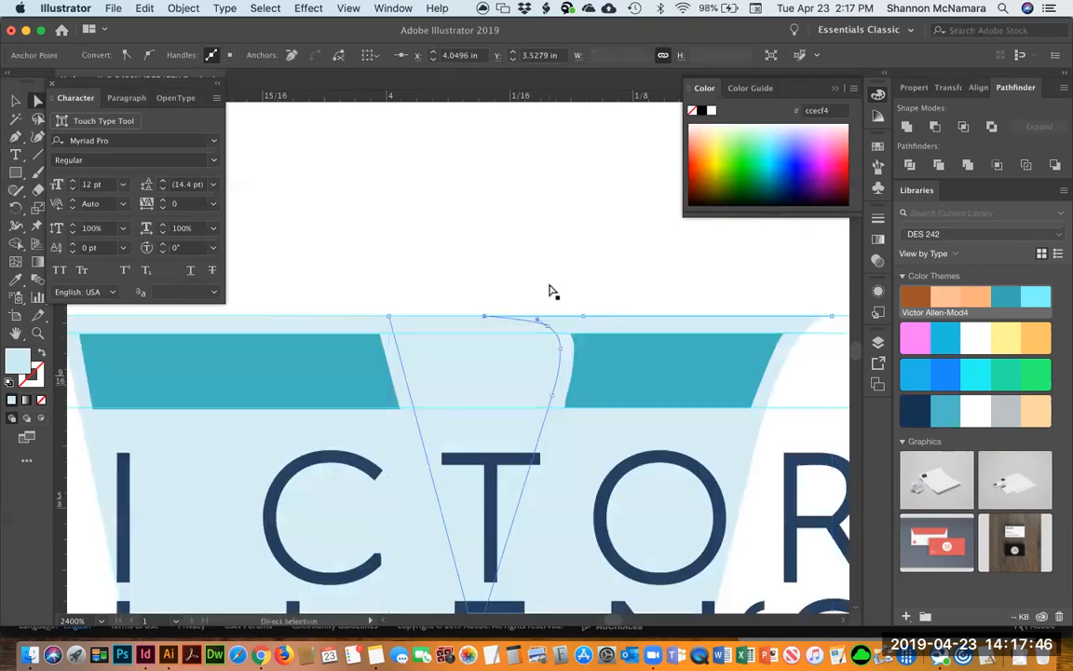
key(space)
drag(566, 285, 589, 222)
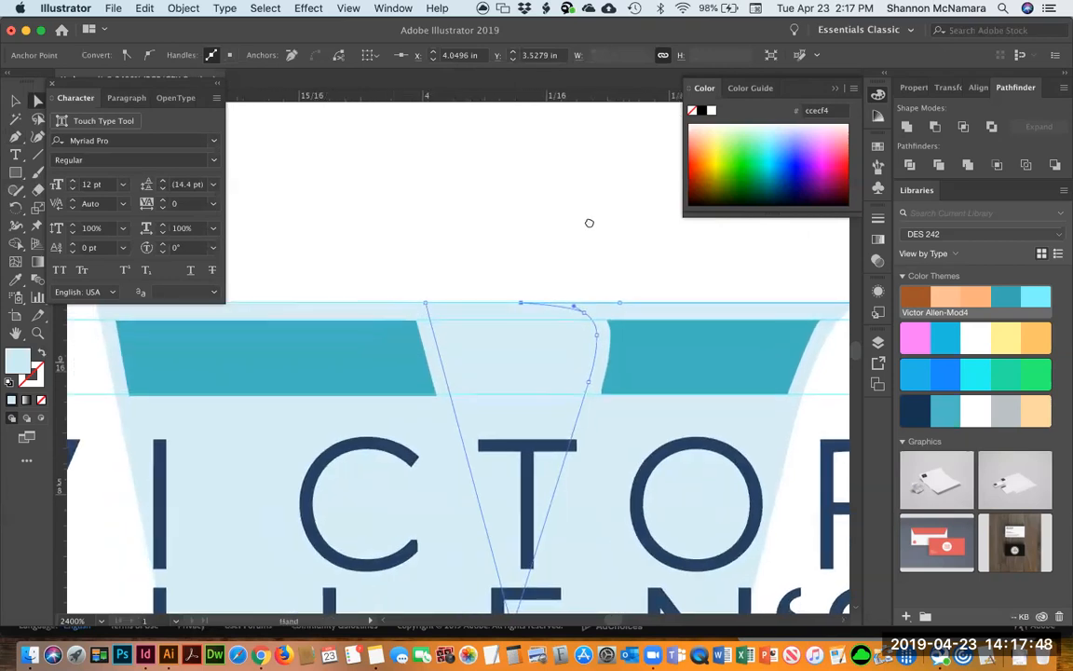
key(v)
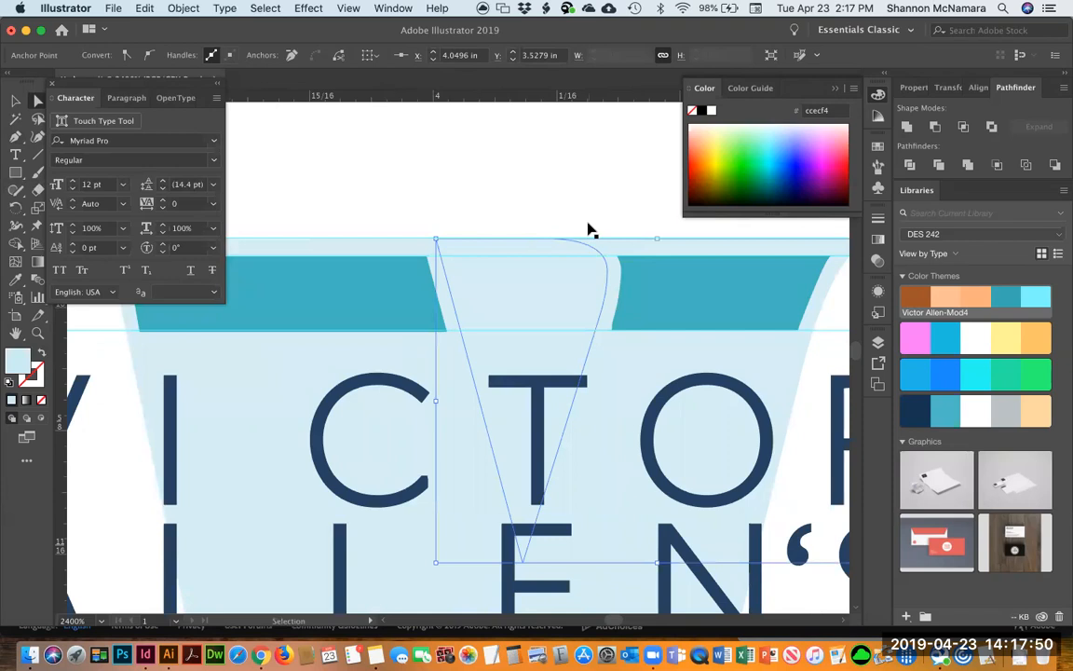
Undo the trimming edits on the light-blue V back to the shape with both full serif blocks.
key(super+z)
key(super+z)
key(super+z)
key(super+z)
key(super+z)
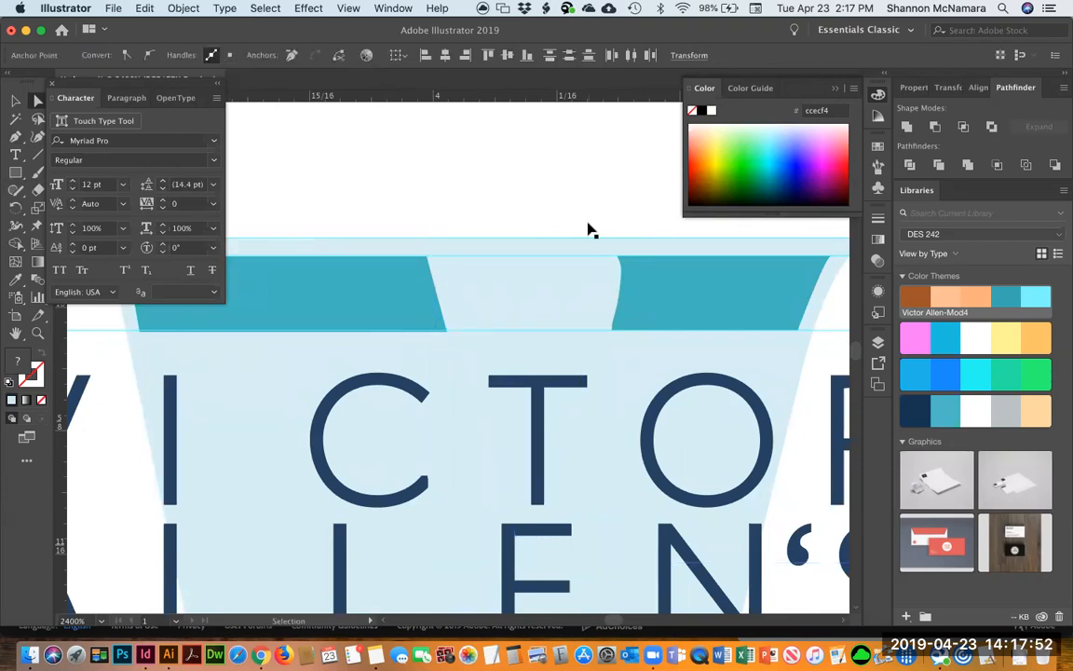
key(super+z)
key(super+z)
key(super+z)
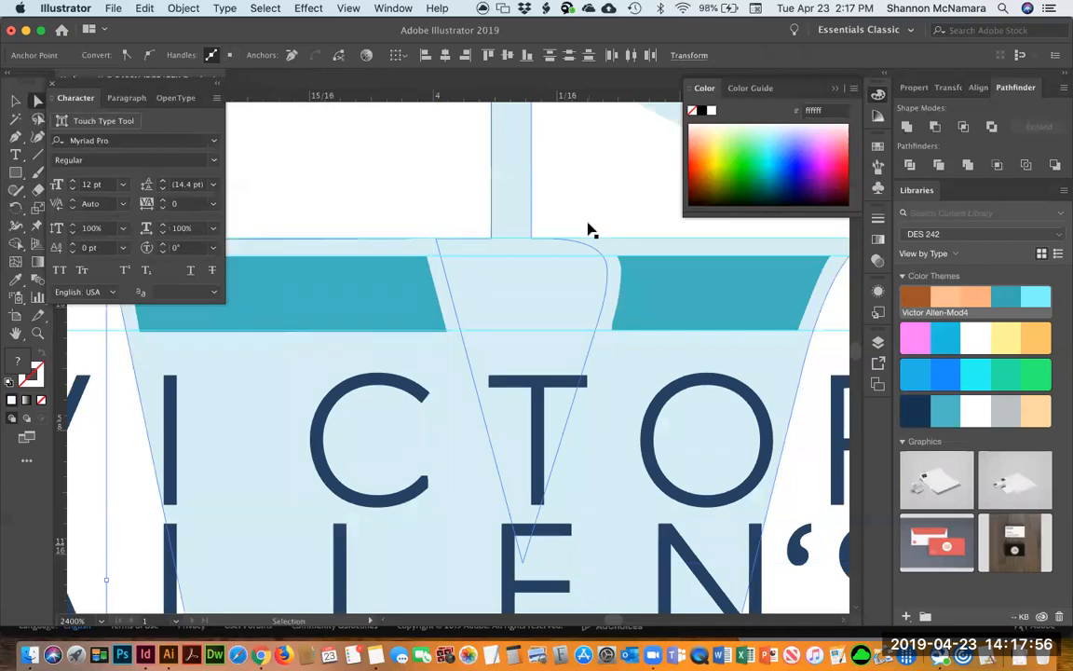
key(super+z)
key(super+z)
key(super+z)
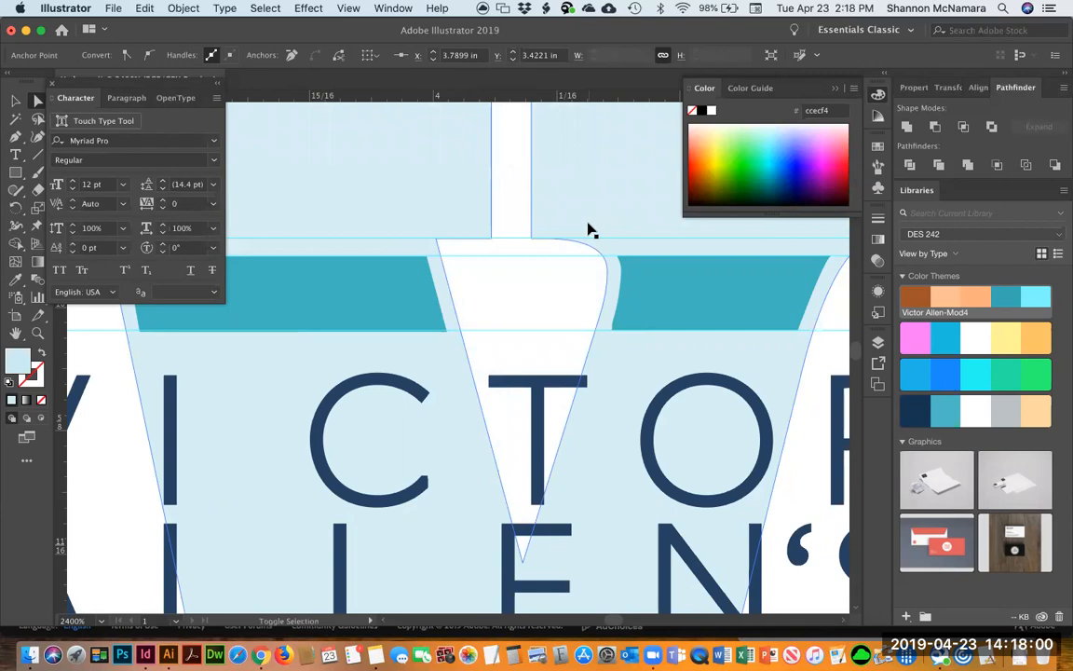
key(super+z)
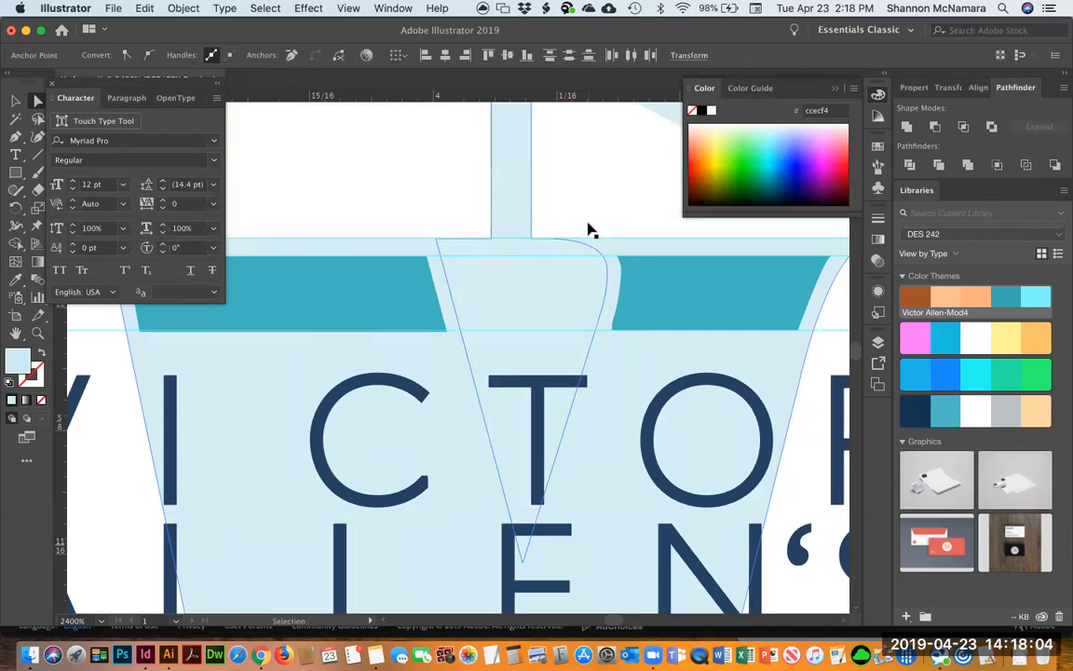
key(super+shift+z)
Try to select the inner top corner anchor of the light-blue V's left serif block.
click(518, 200)
drag(474, 188, 617, 331)
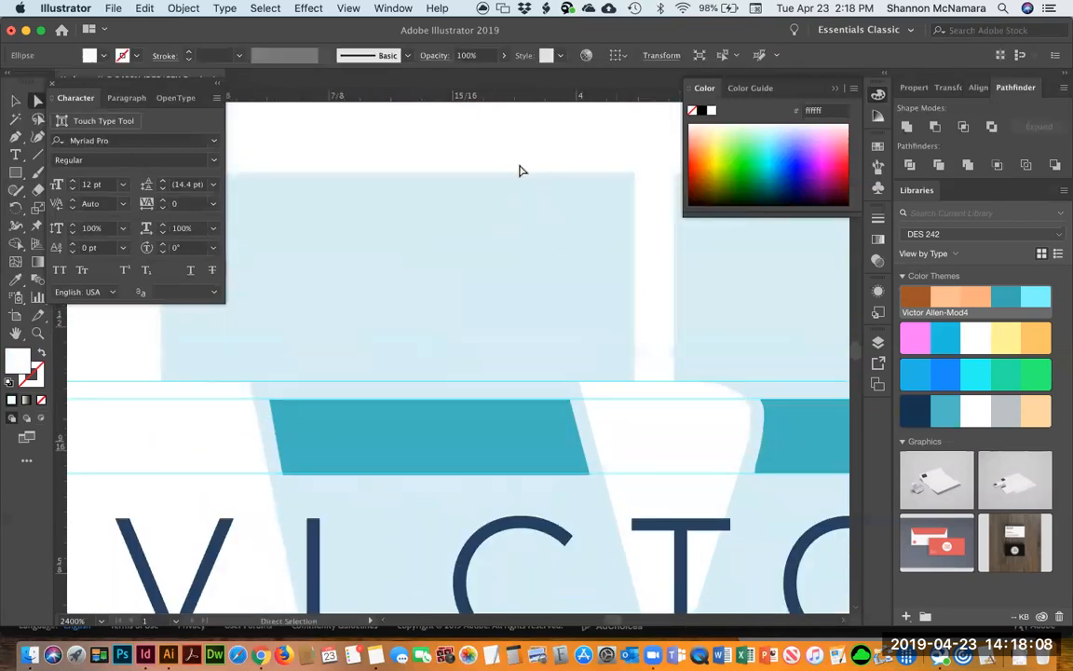
key(super+shift+a)
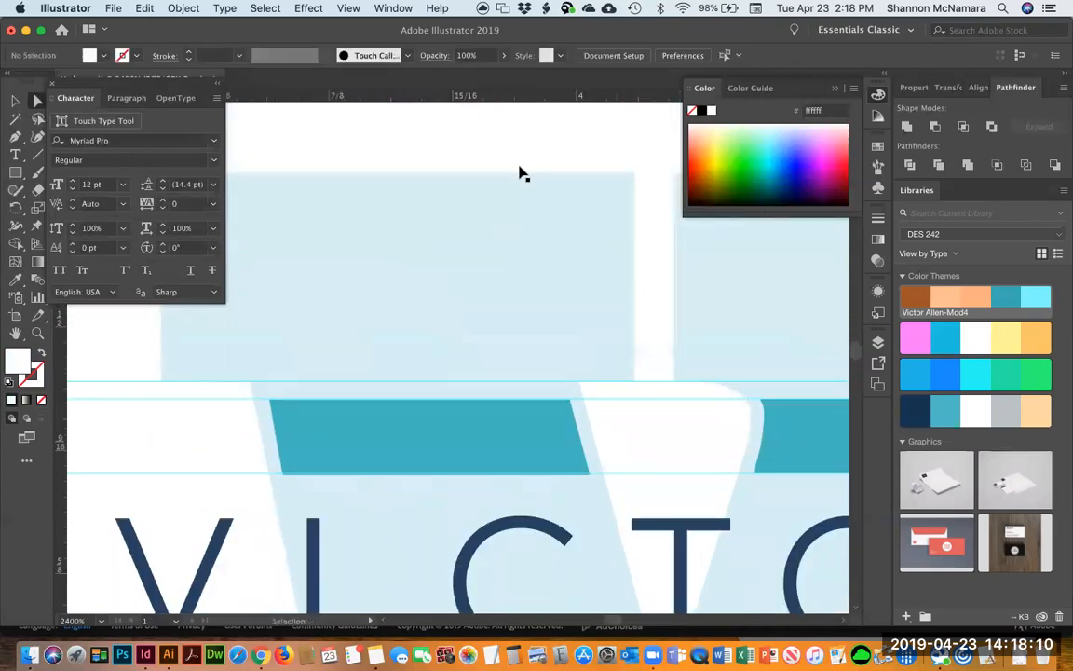
key(super+minus)
key(super+minus)
key(super+minus)
click(521, 173)
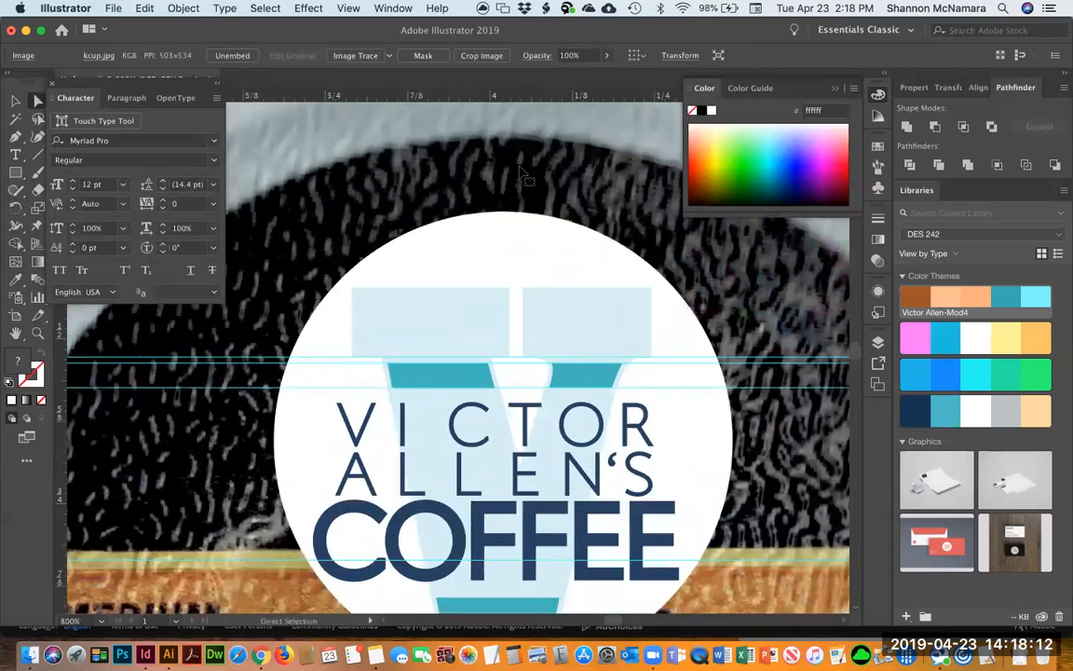
key(super+shift+a)
key(a)
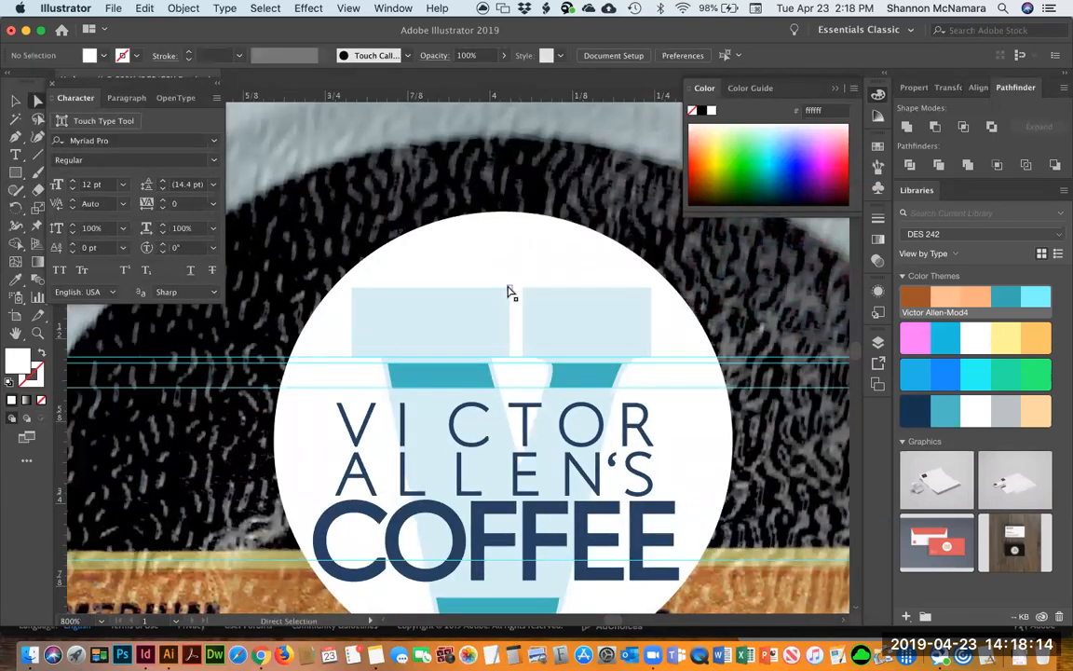
click(510, 297)
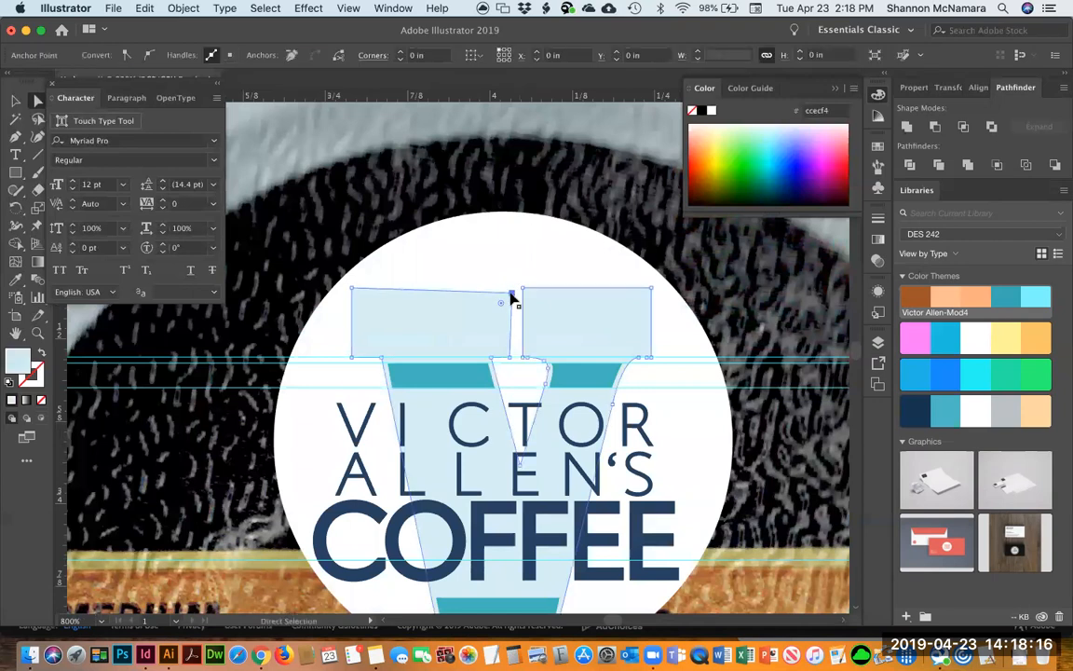
key(super+shift+a)
Try deleting the left serif block's inner top corner anchor, and undo the deletion.
click(511, 290)
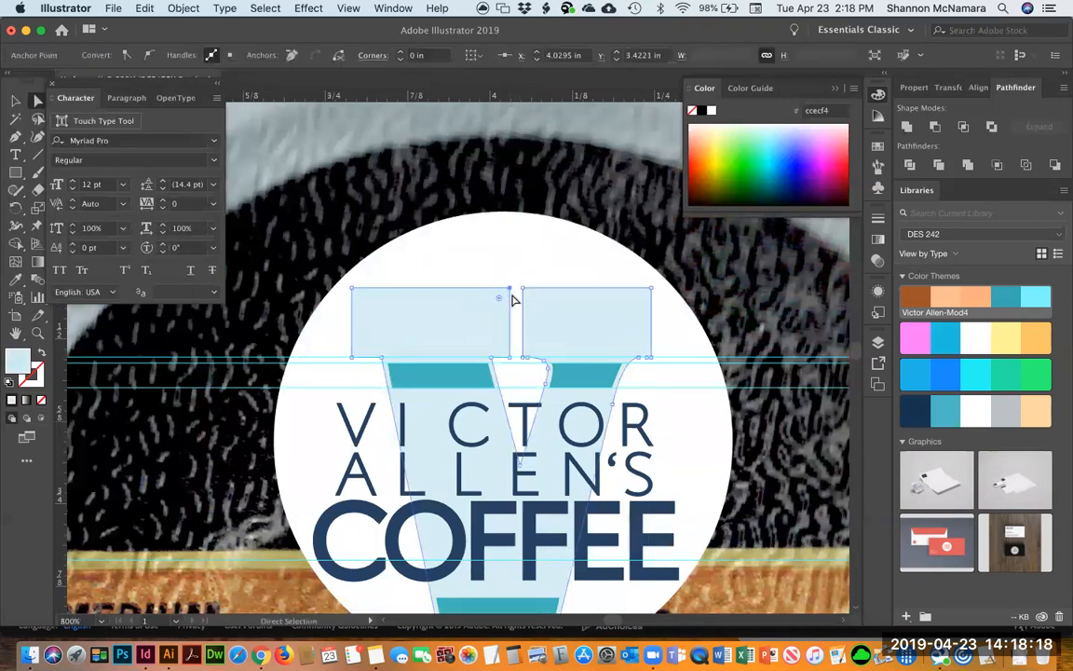
key(BackSpace)
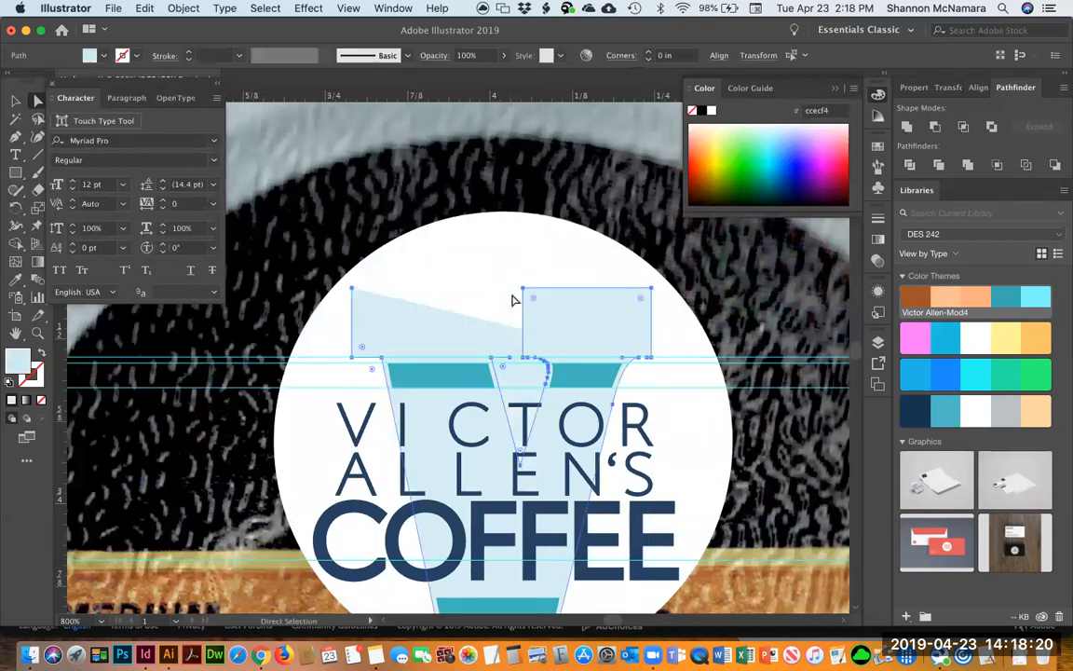
key(BackSpace)
key(super+z)
click(376, 292)
click(471, 318)
key(super+z)
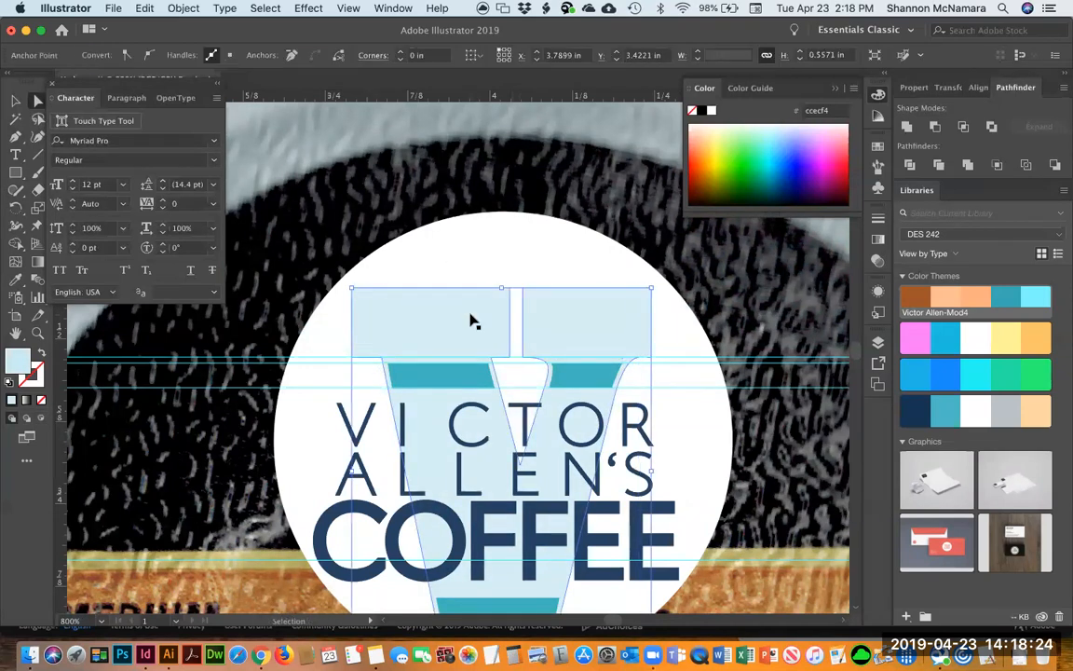
Delete the left serif block's inner top corner anchor and the inner base anchor below it on the guide.
click(509, 291)
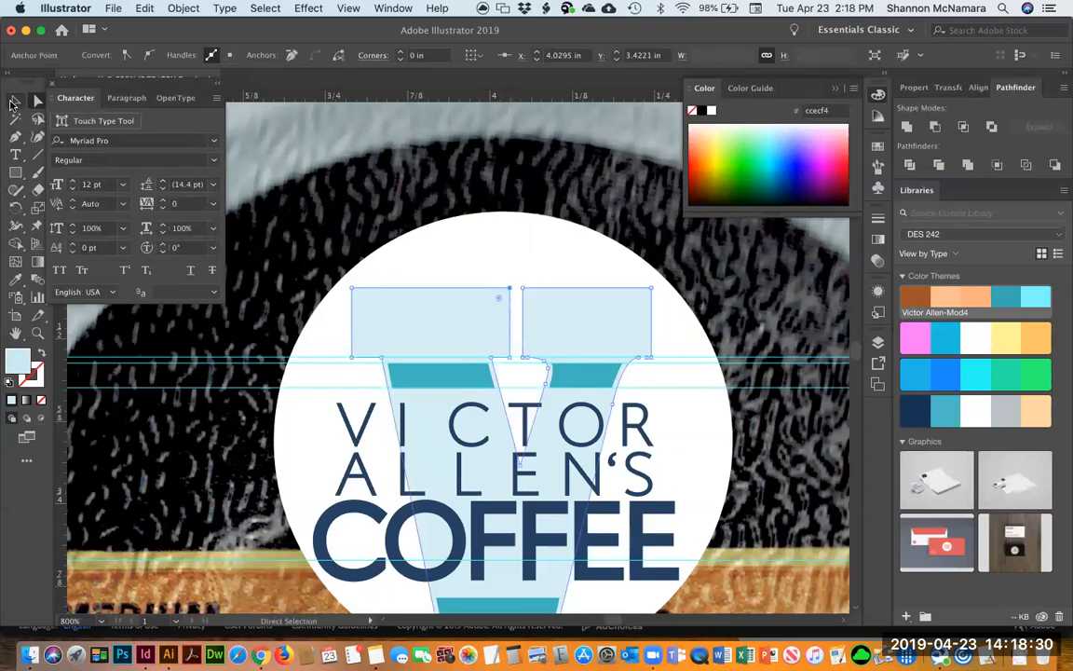
key(Delete)
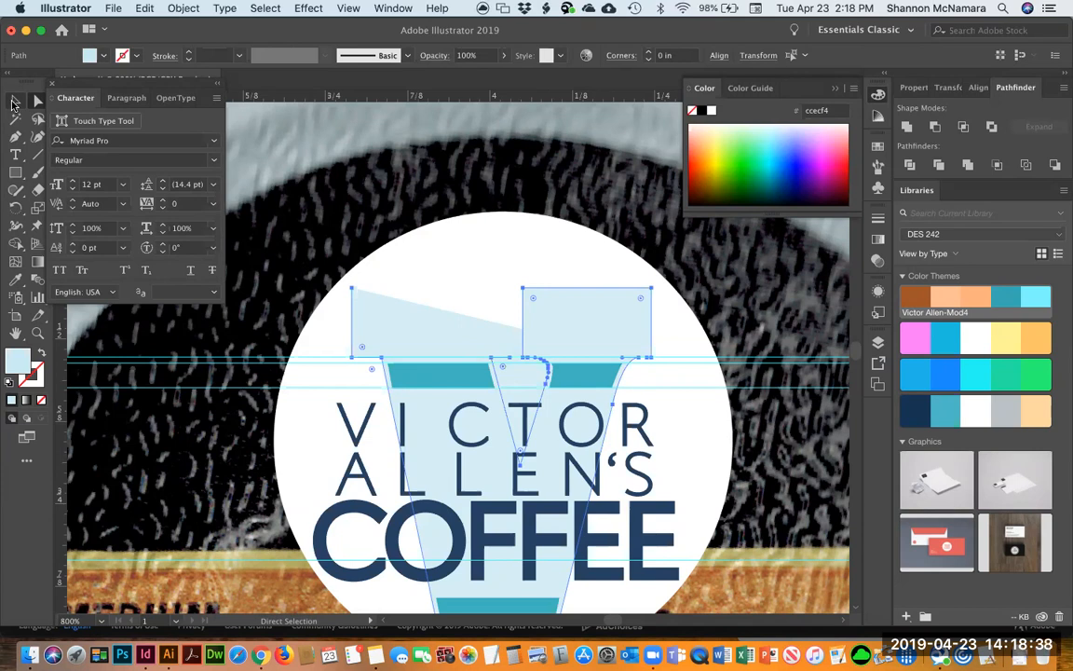
key(super+shift+a)
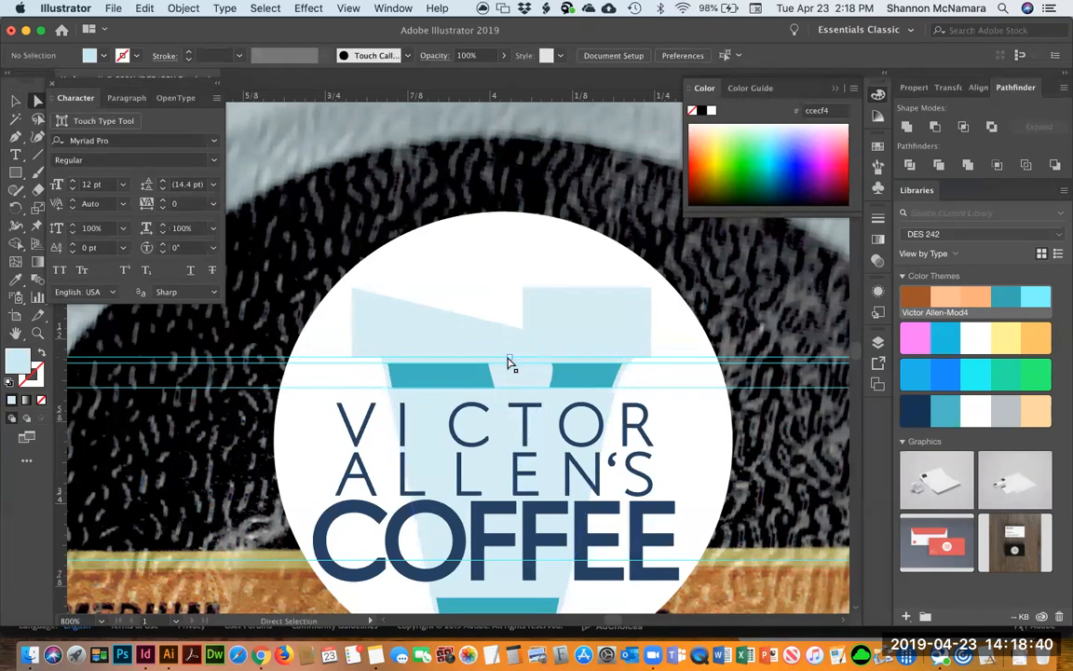
click(508, 362)
key(Delete)
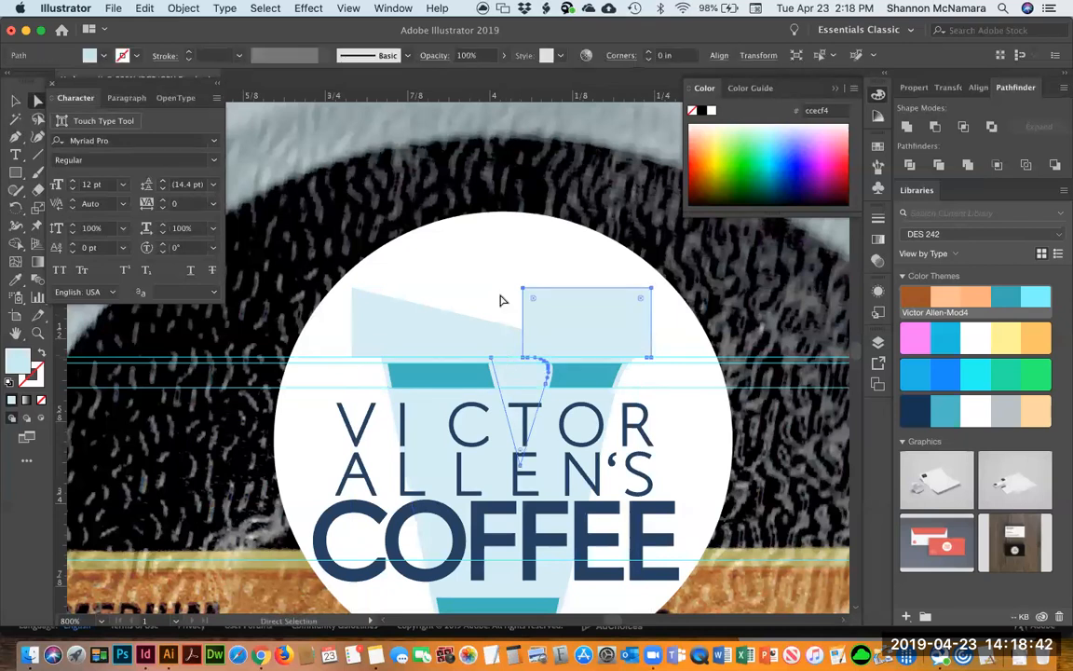
Delete the left serif block's outer top corner anchor and the outer base anchor below it on the light-blue V.
click(356, 290)
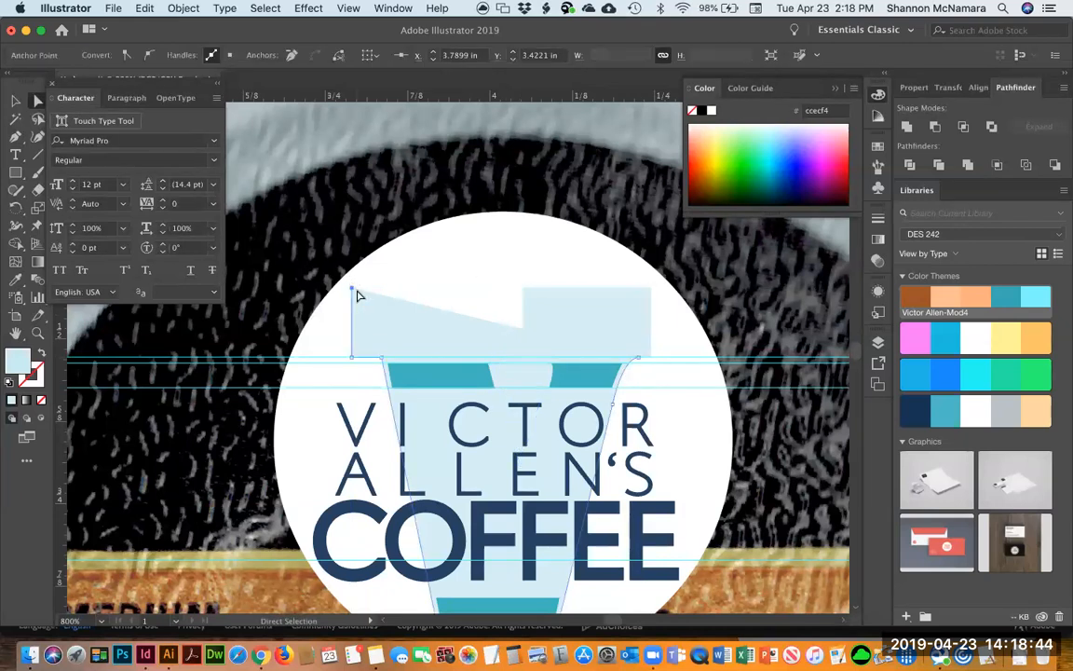
key(Delete)
click(349, 345)
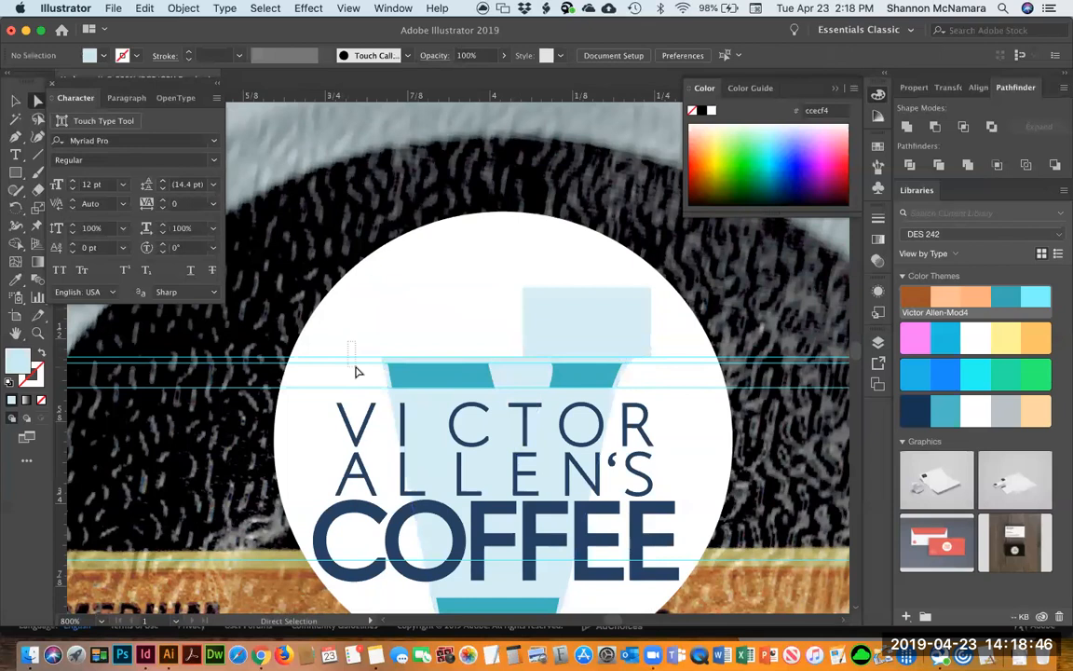
click(352, 359)
key(Delete)
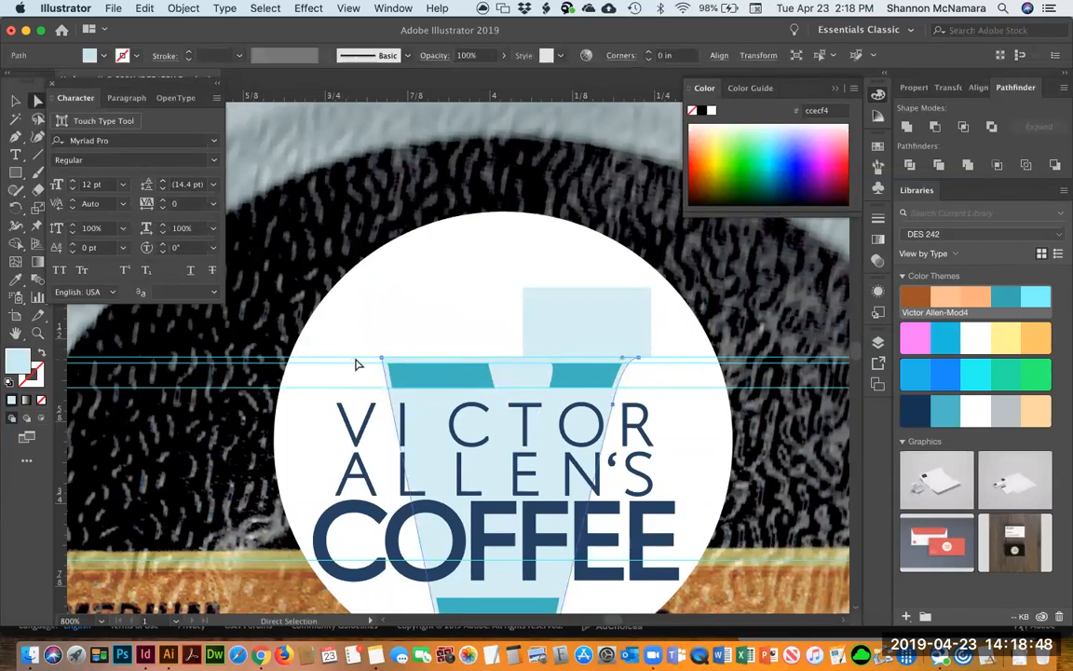
Close the open top of the V's left arm with a straight Pen segment along the guide, and deselect the path.
key(p)
click(382, 358)
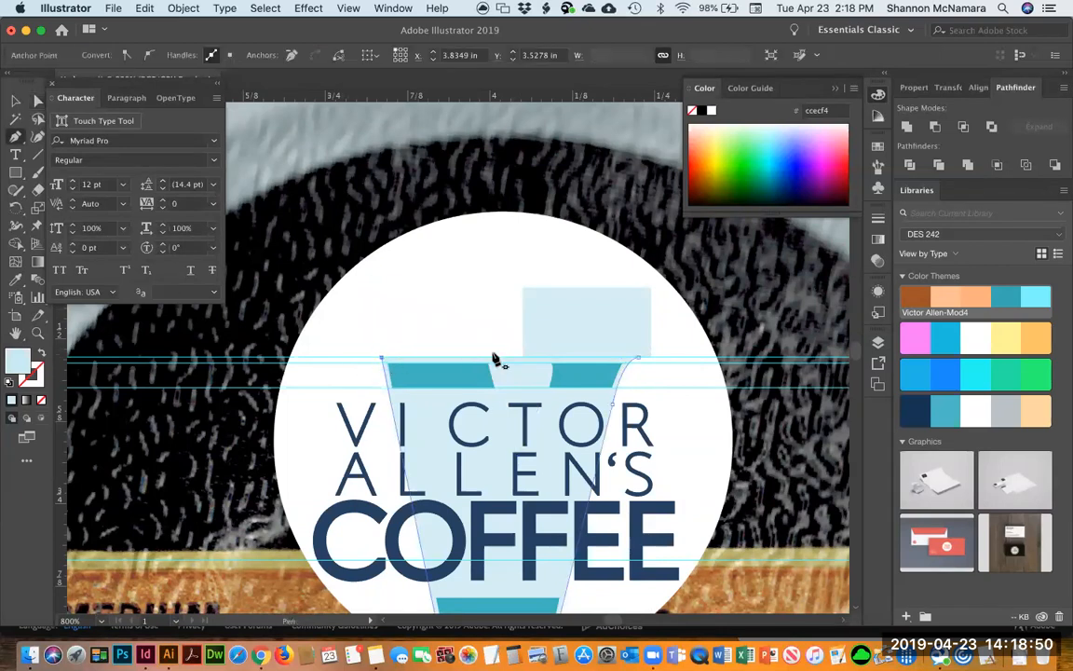
click(492, 359)
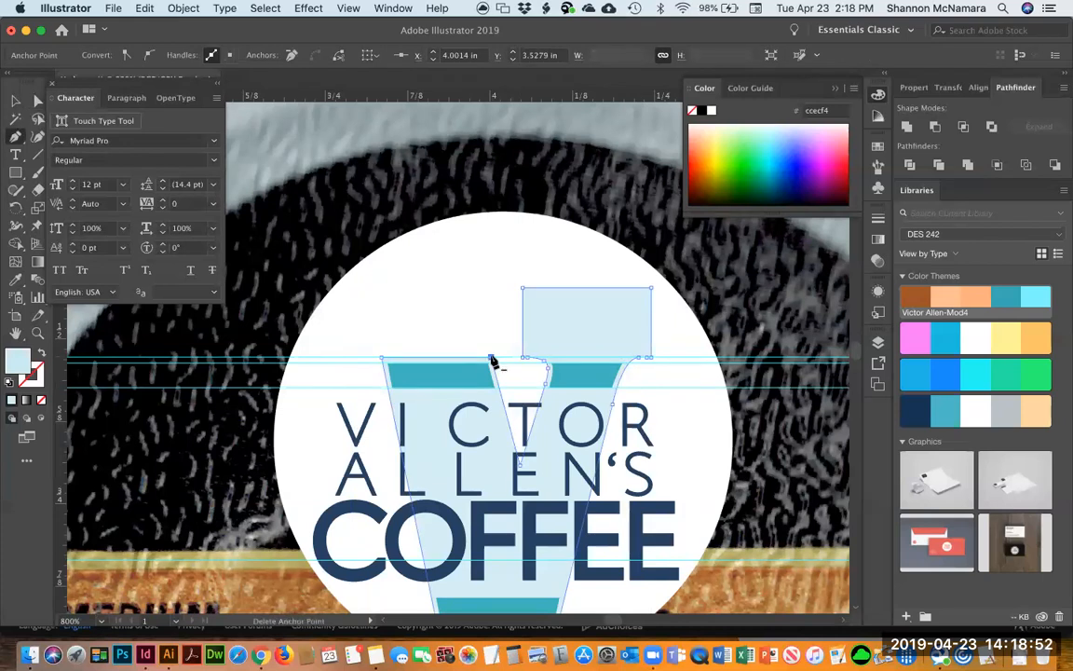
click(37, 100)
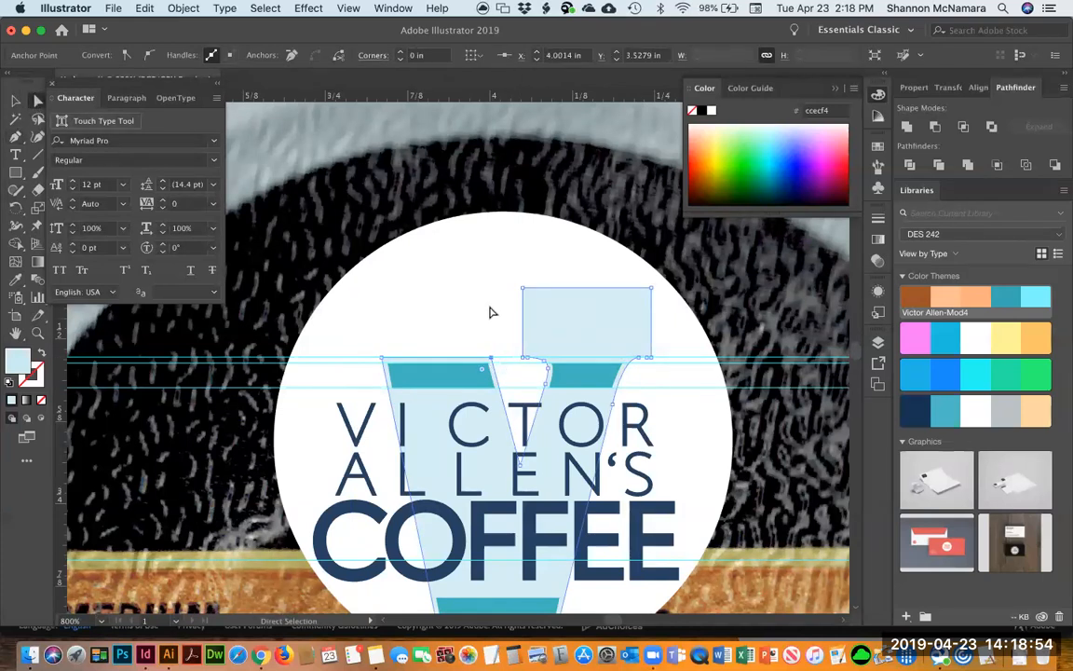
click(492, 312)
Delete the inner top corner anchor of the light-blue V's right serif block.
key(z)
drag(431, 233, 599, 363)
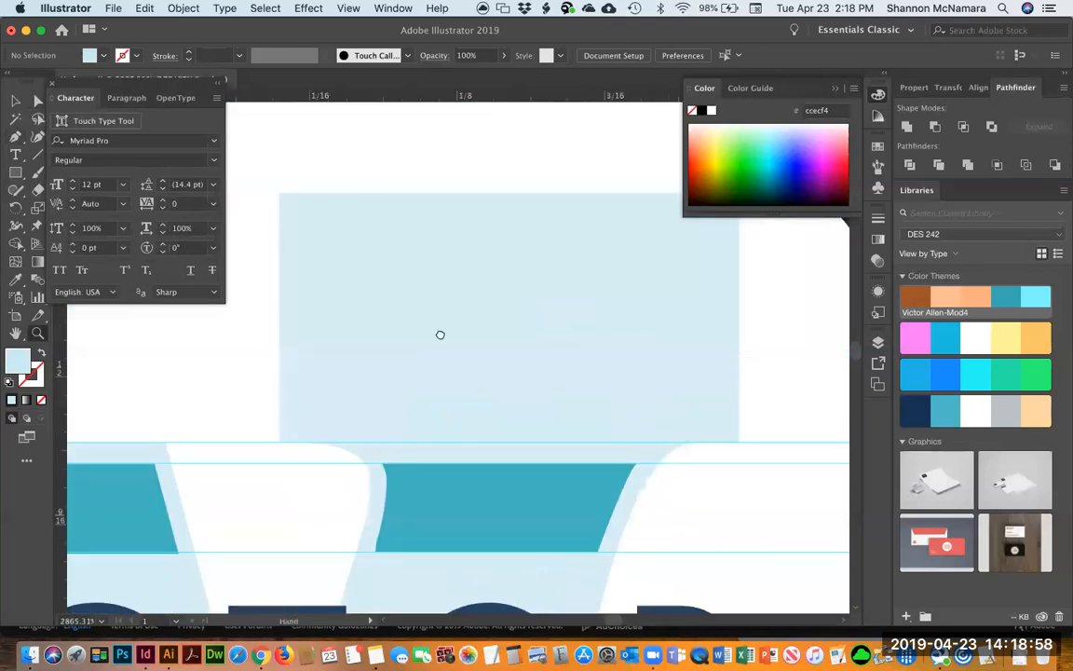
drag(439, 333, 484, 390)
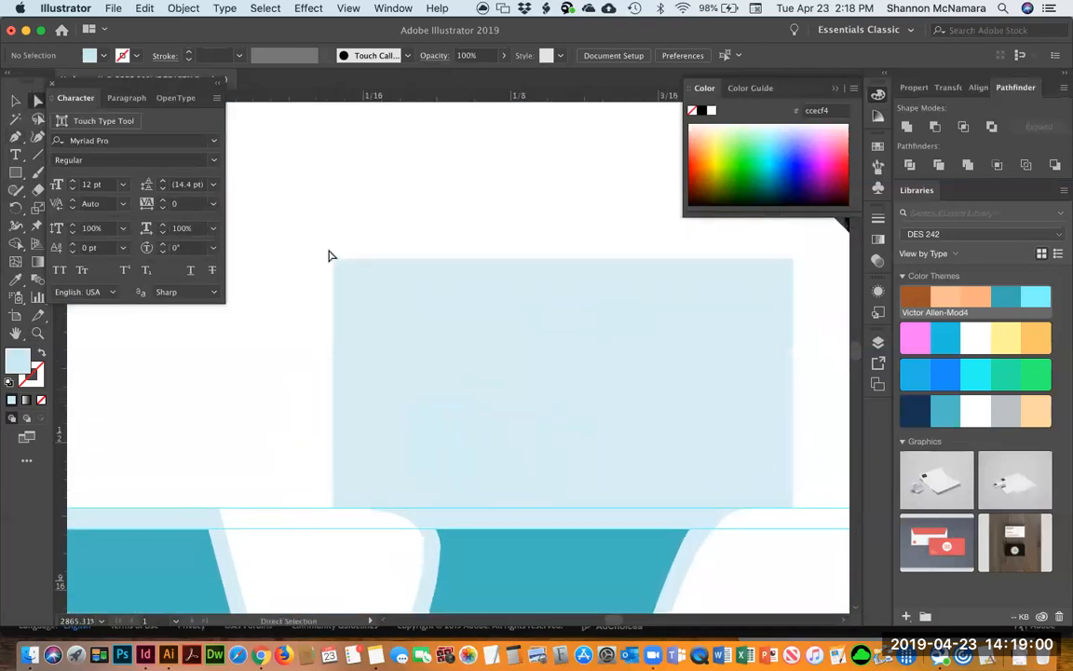
drag(330, 255, 345, 270)
key(Delete)
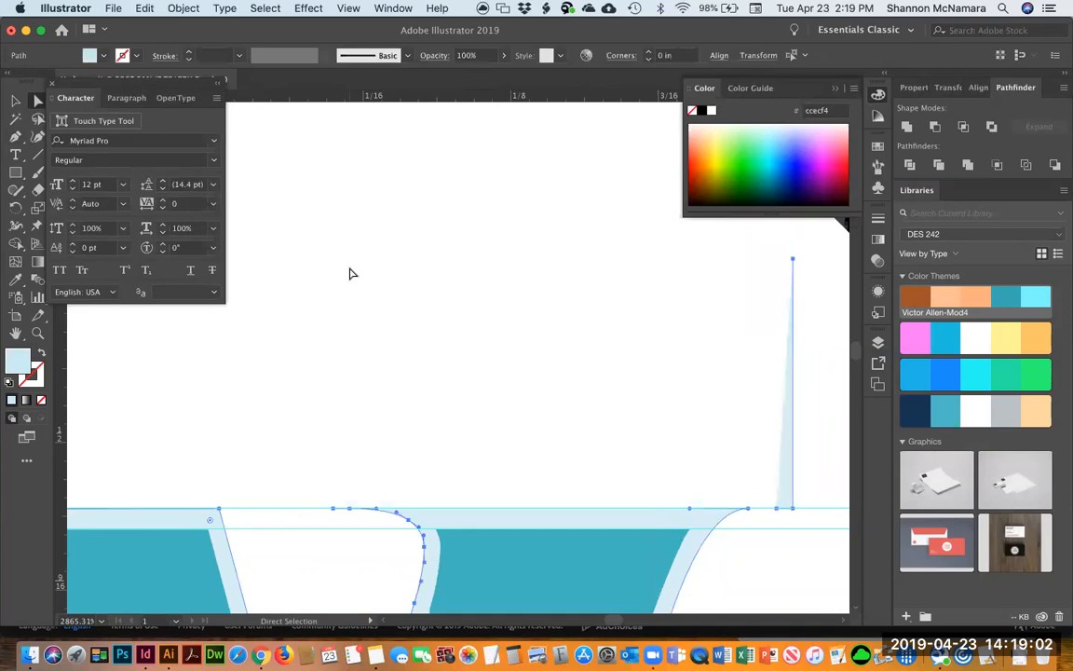
Delete the right serif block's outer top corner anchor and the leftover outer base segment on the guide.
click(705, 249)
click(791, 266)
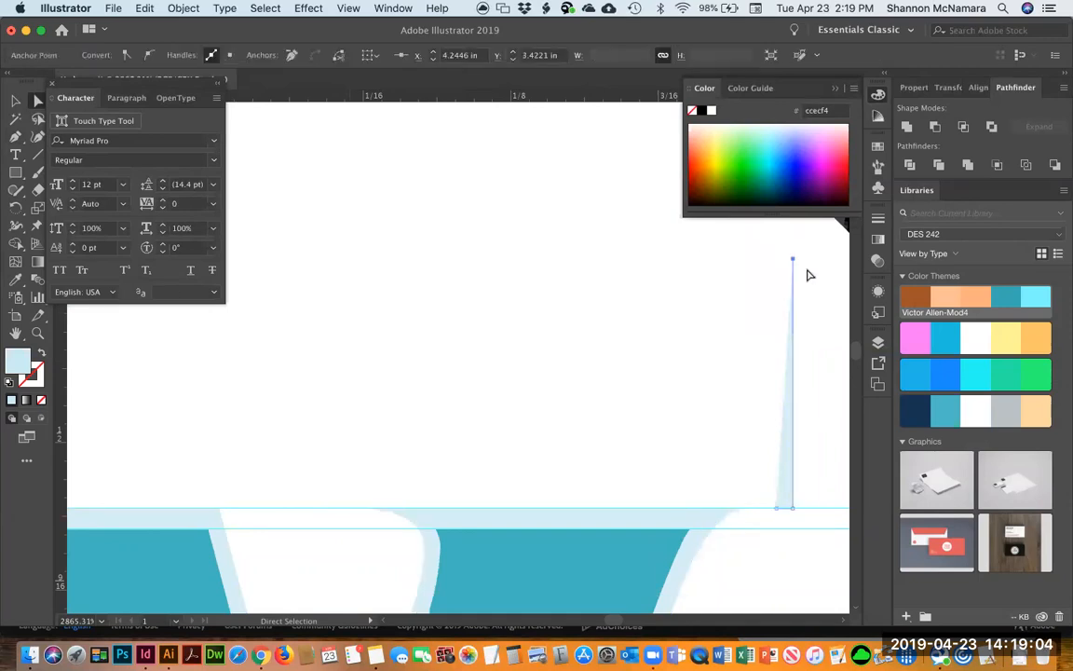
key(Delete)
key(Delete)
drag(793, 485, 790, 528)
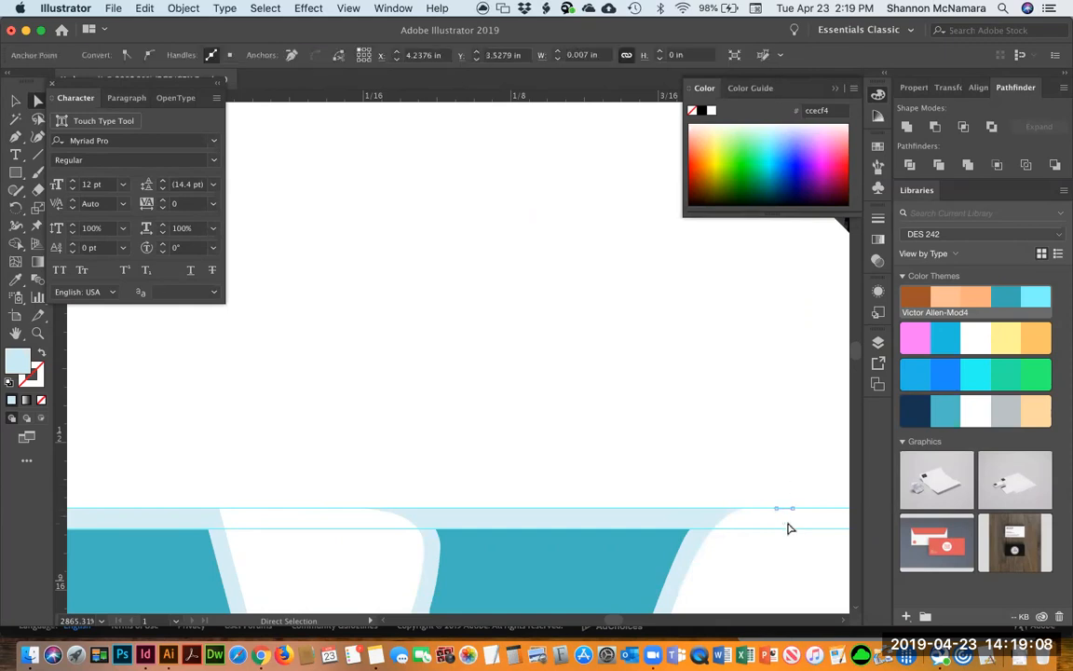
key(p)
key(Delete)
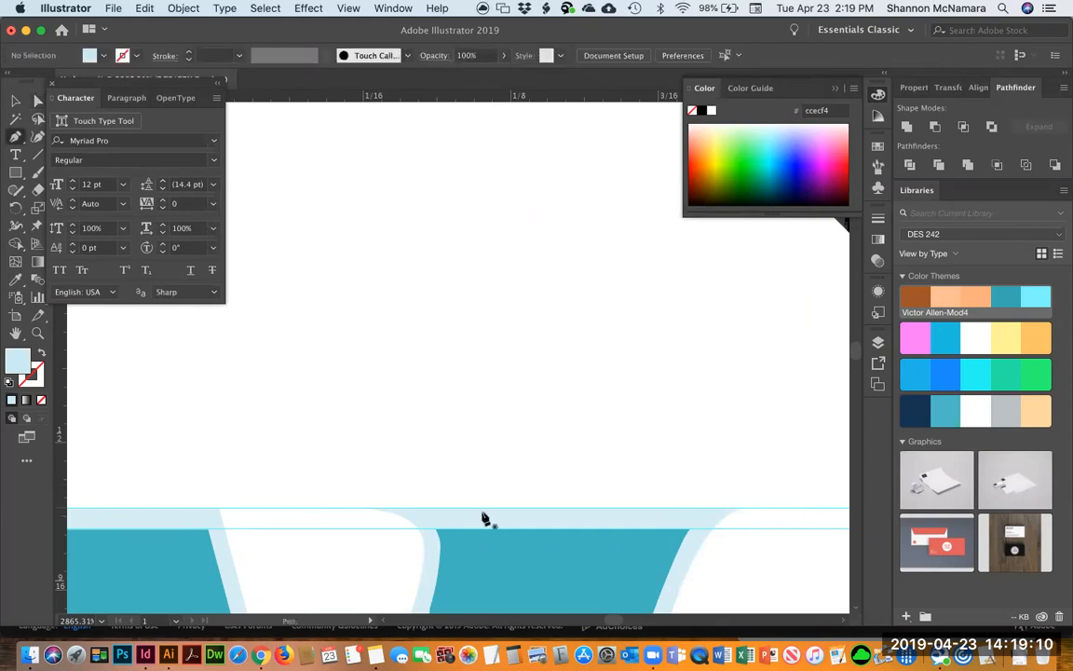
Close the V's right arm with a straight Pen segment from the inner serif anchor to the top of the outer curve, and deselect it.
click(335, 512)
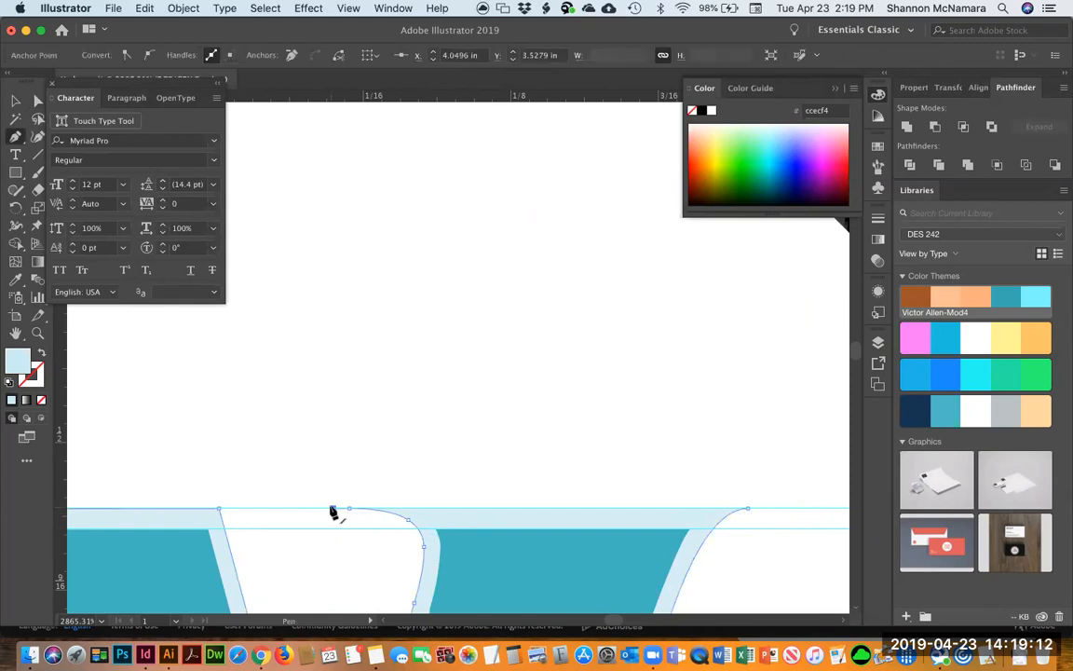
click(749, 511)
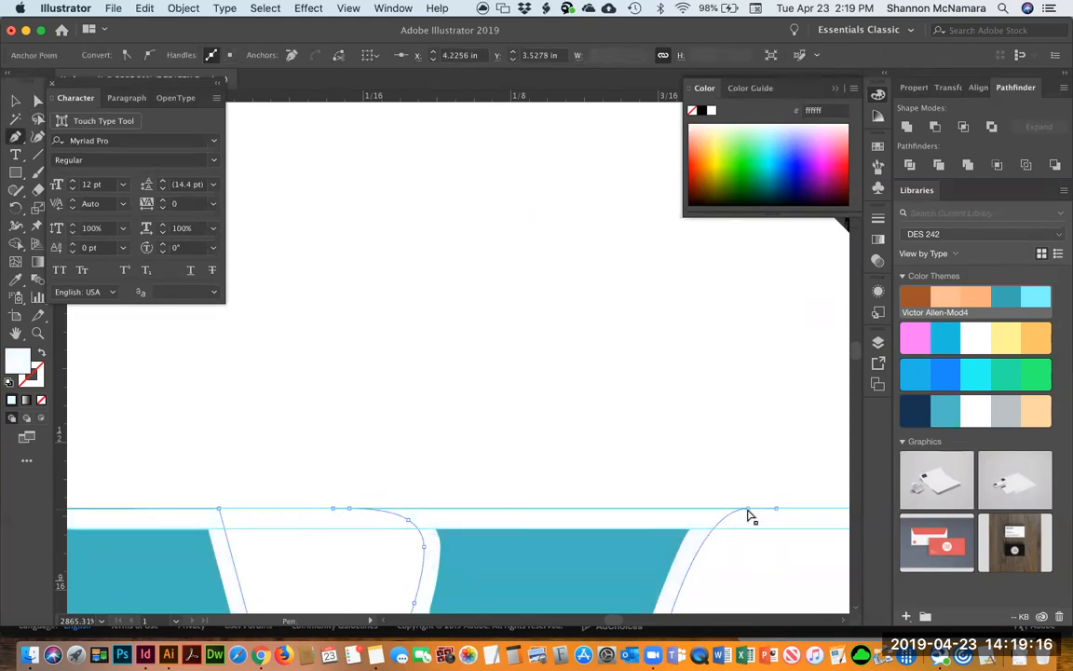
click(37, 99)
click(388, 355)
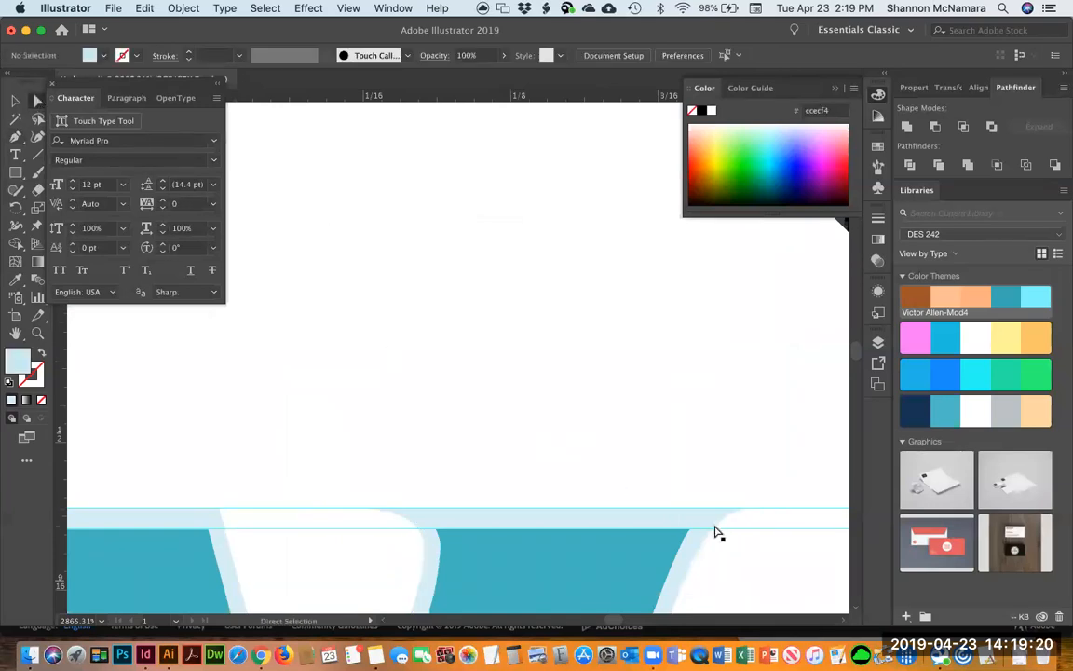
Enlarge the V group upward and outward to both sides so its top rises well above the lettering within the white circle.
key(super+0)
key(z)
drag(418, 295, 522, 407)
drag(448, 285, 502, 349)
key(v)
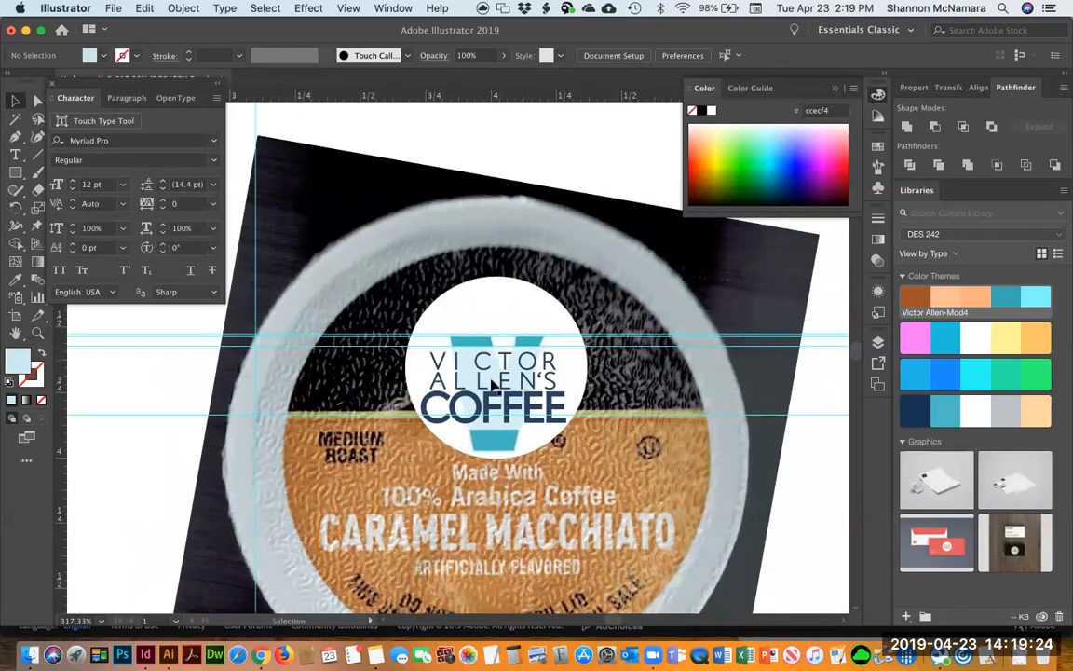
click(474, 347)
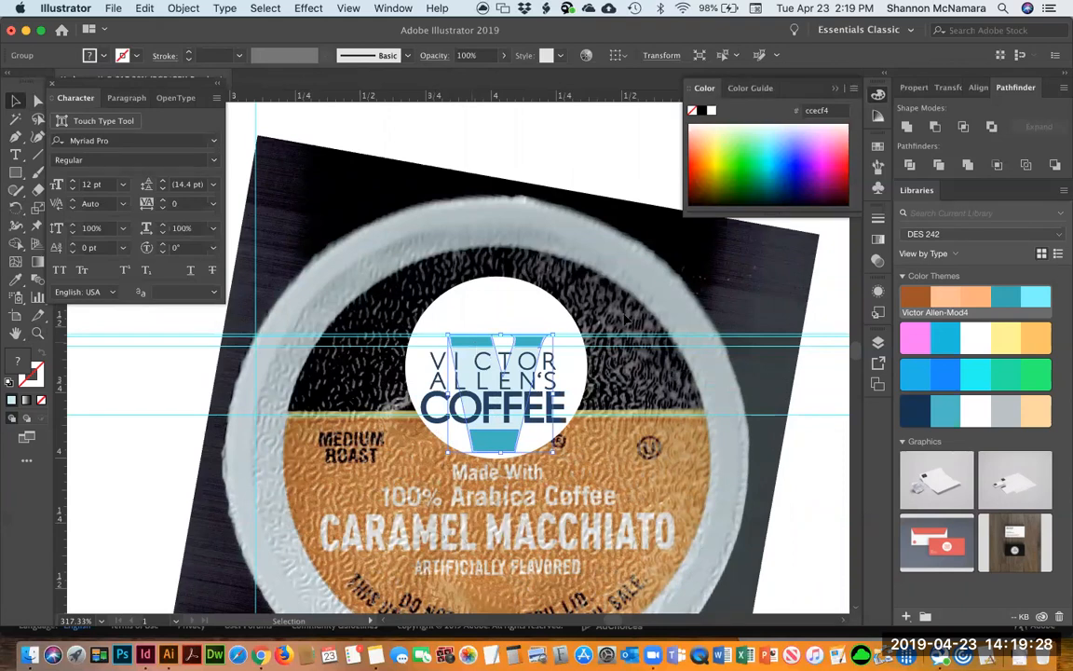
drag(555, 336, 567, 318)
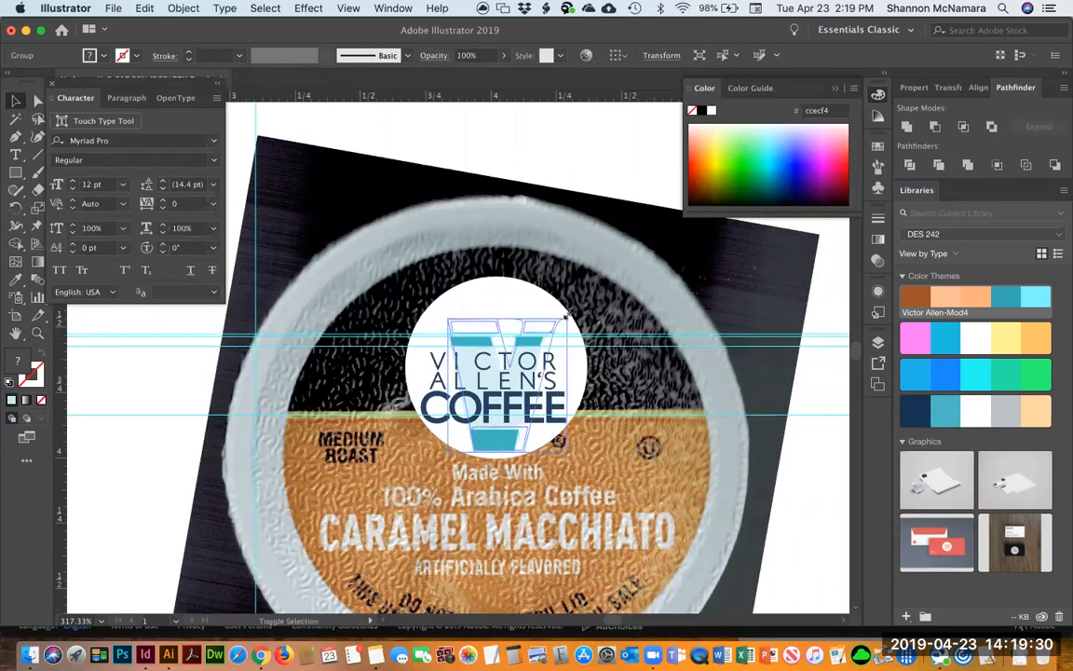
drag(445, 317, 435, 302)
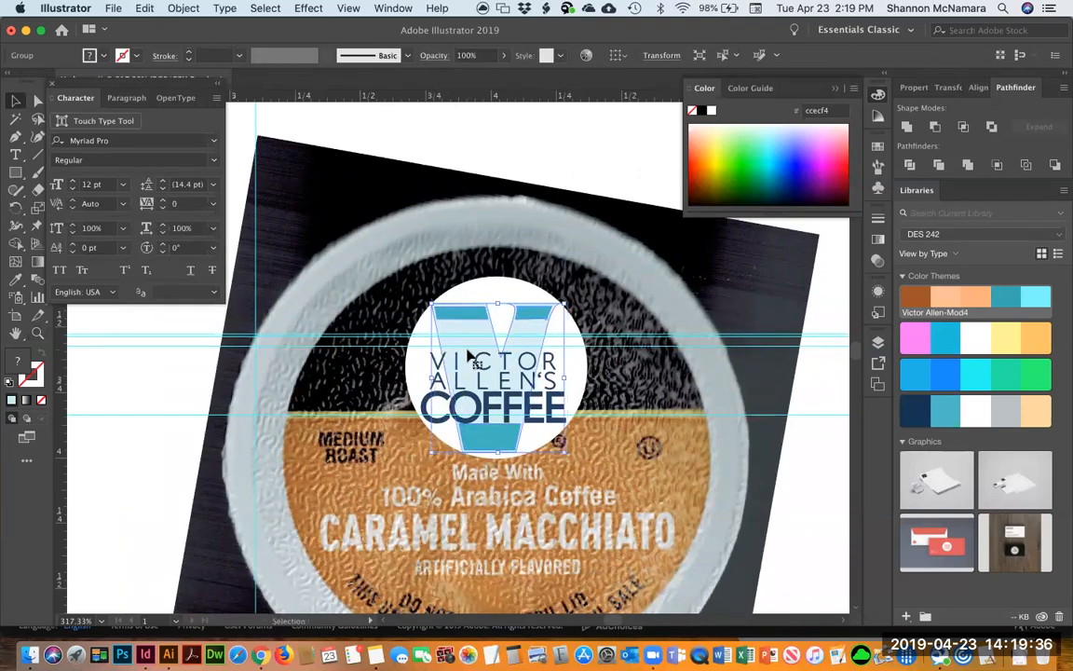
Shorten the inner tip of the light-blue V's right serif by removing its endmost anchor, and deselect the path.
key(z)
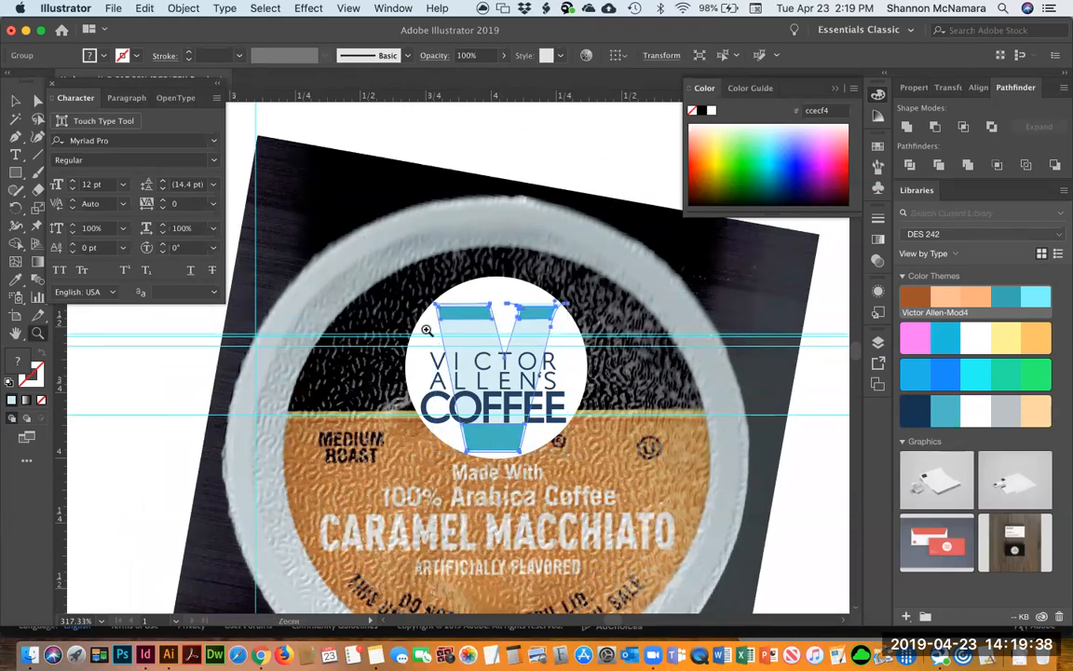
drag(366, 245, 398, 274)
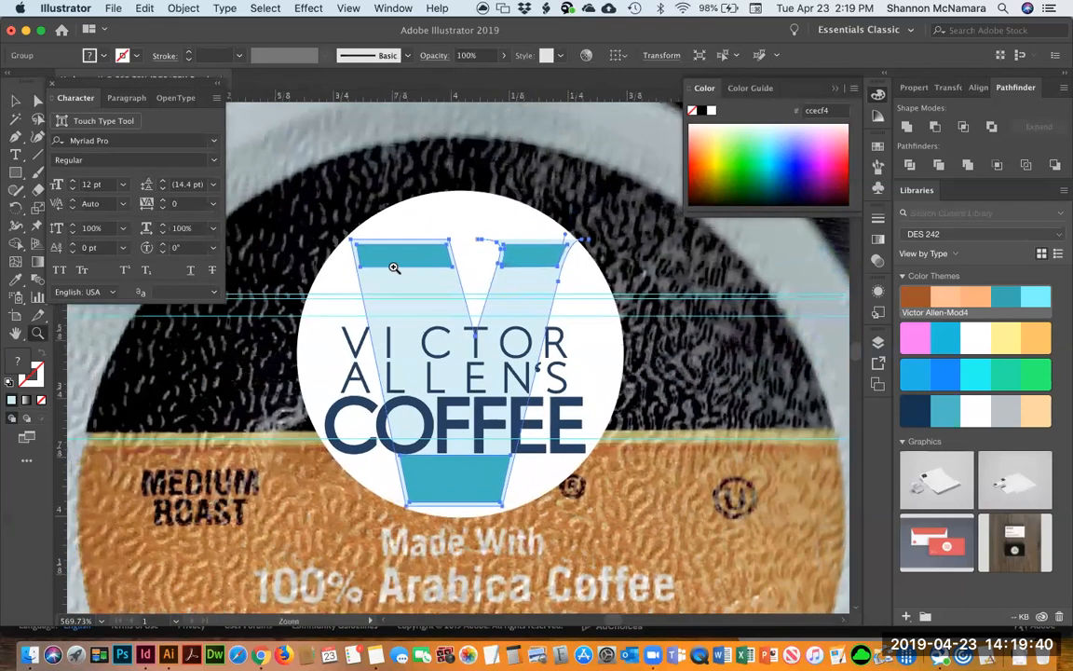
key(v)
click(564, 181)
key(z)
drag(458, 214, 623, 352)
key(a)
drag(217, 336, 293, 359)
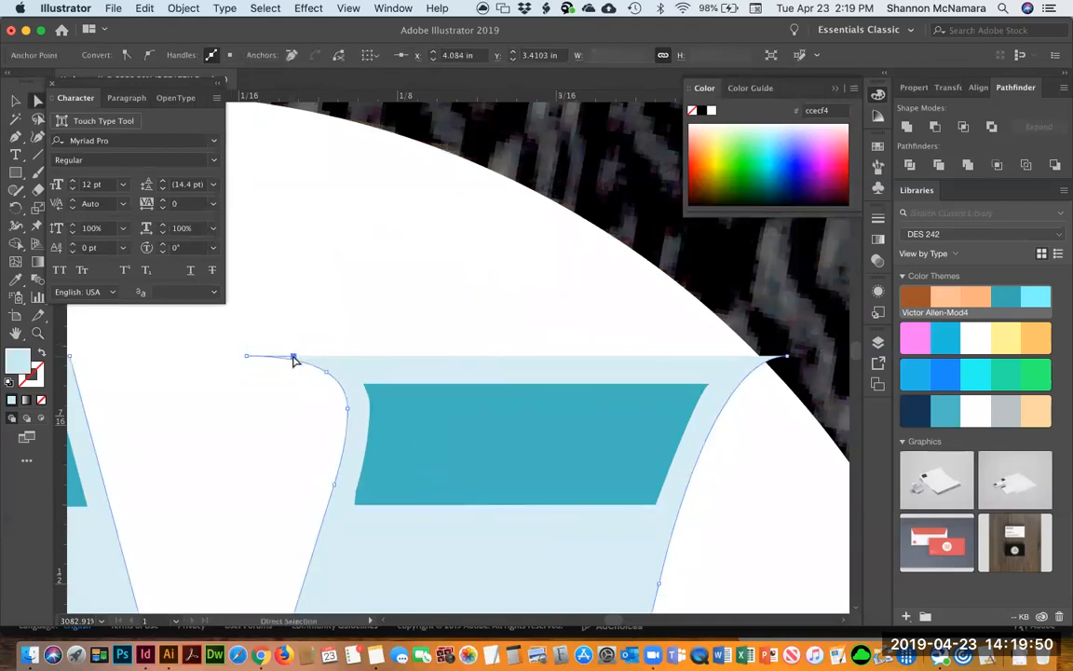
key(p)
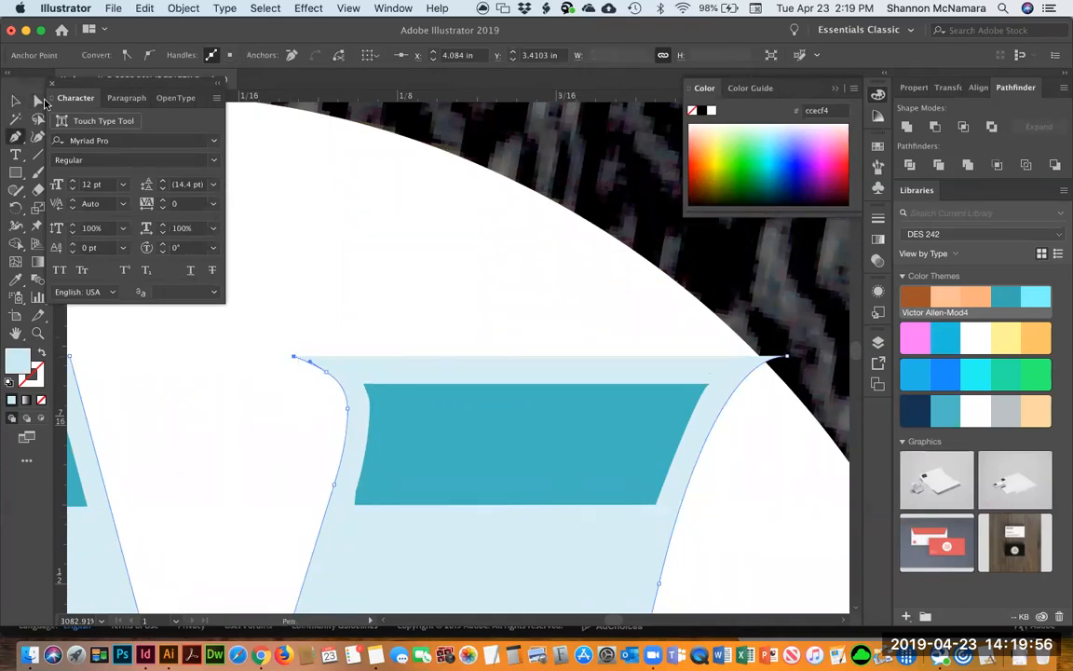
click(39, 100)
click(402, 265)
click(748, 366)
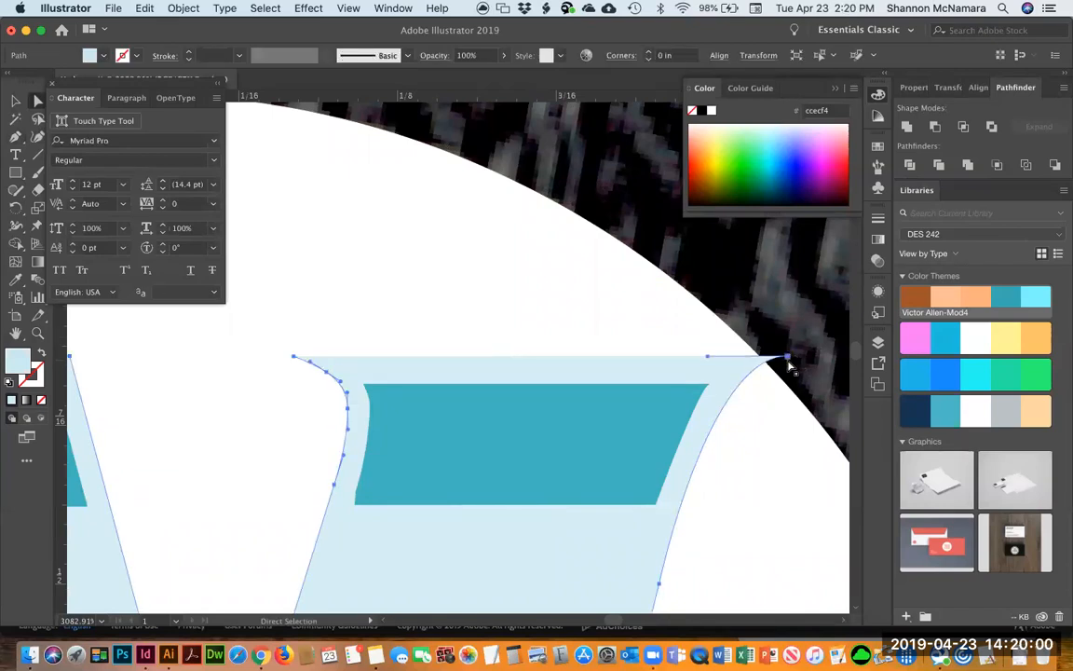
key(p)
click(14, 137)
click(109, 154)
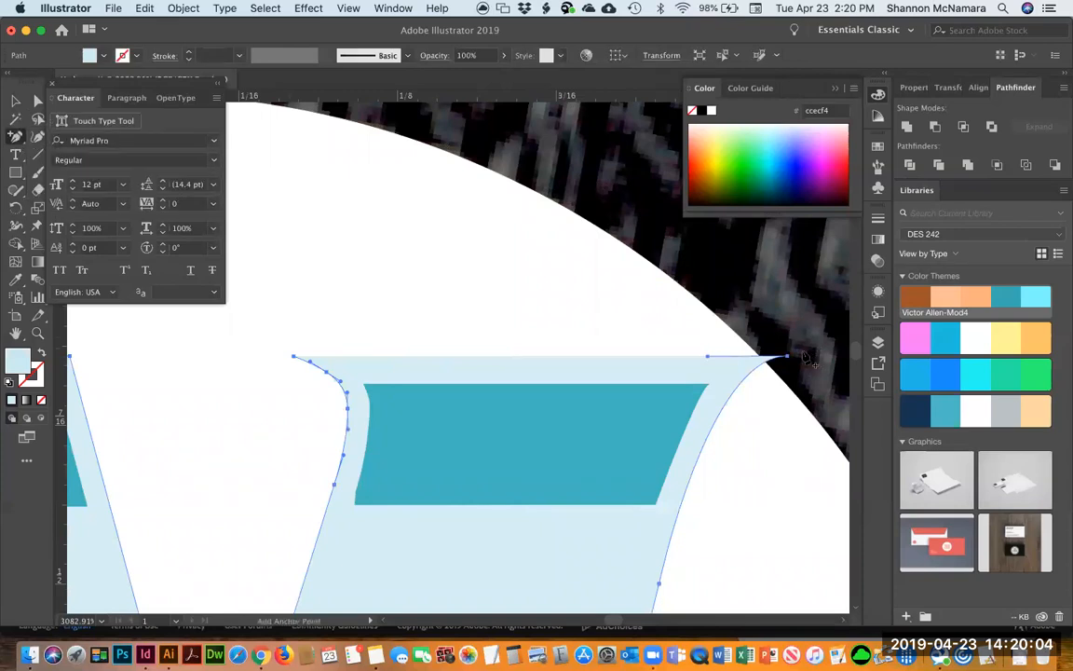
click(37, 99)
click(344, 256)
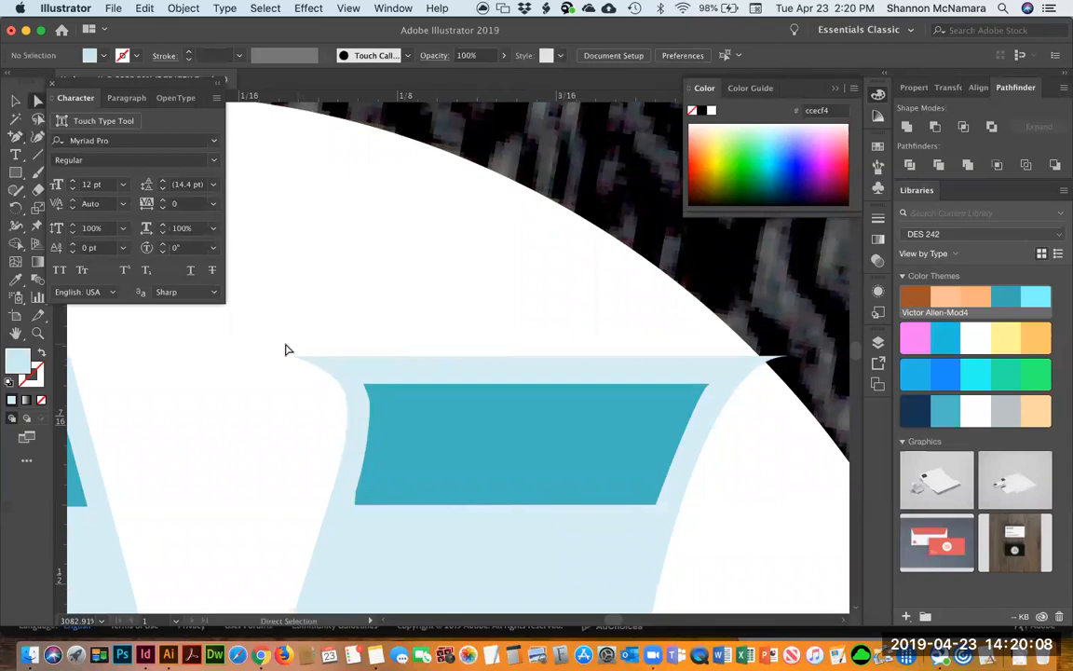
click(293, 356)
click(15, 137)
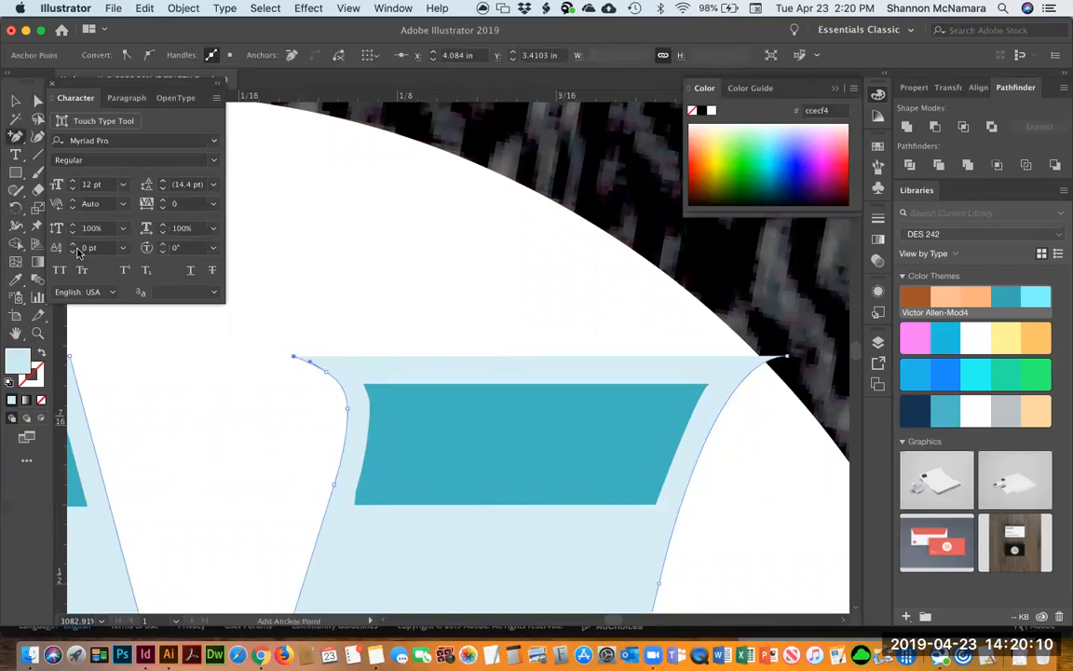
drag(15, 139, 45, 137)
Move the outer tip anchor of the V's right serif slightly inward and down, and deselect the path.
click(37, 100)
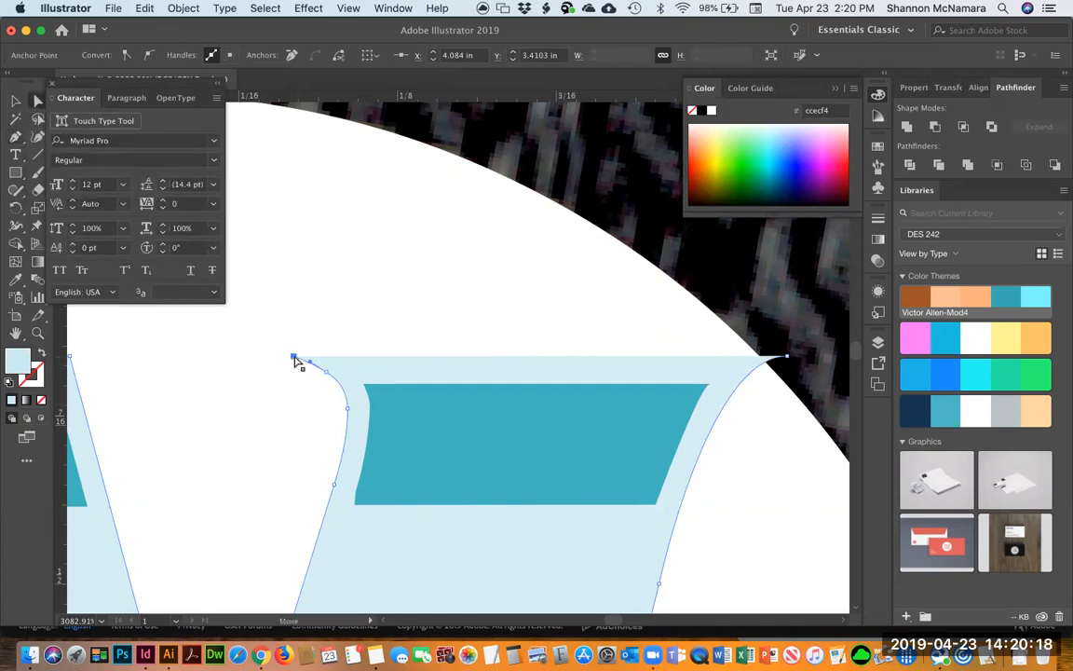
shift+click(785, 357)
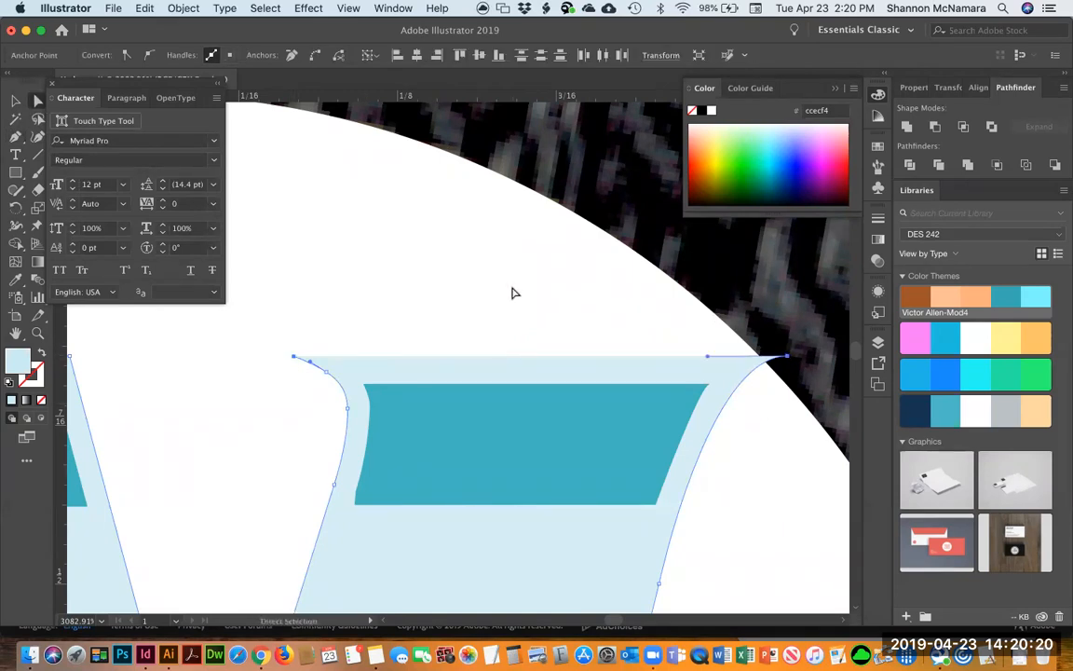
click(786, 357)
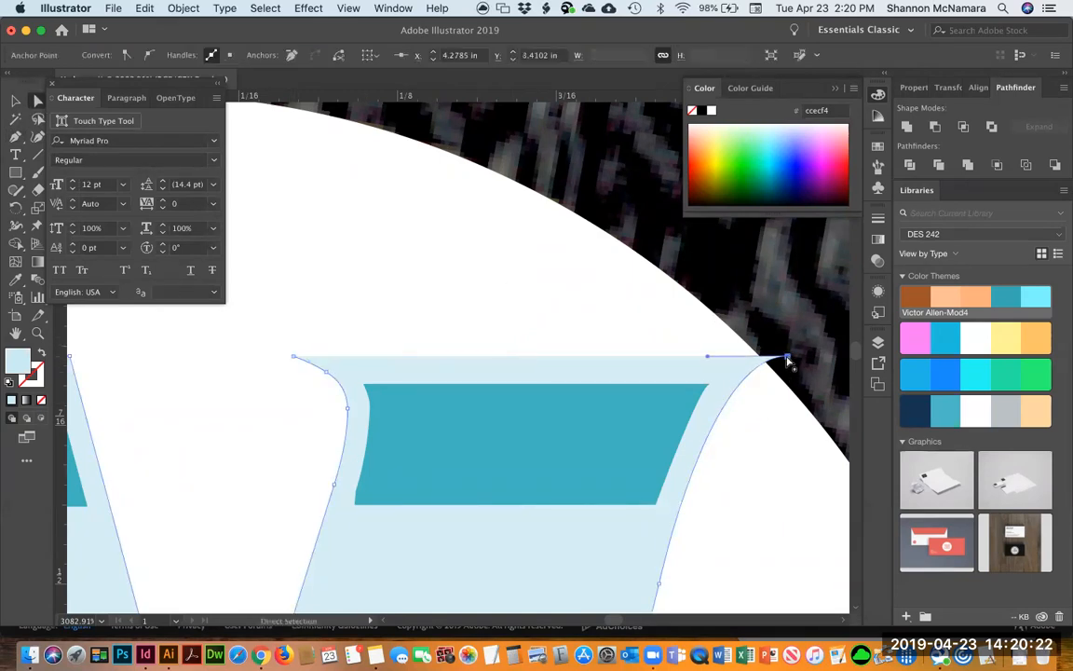
click(786, 347)
click(788, 356)
mouse_move(788, 356)
mouse_down()
mouse_move(759, 365)
mouse_move(785, 365)
mouse_up()
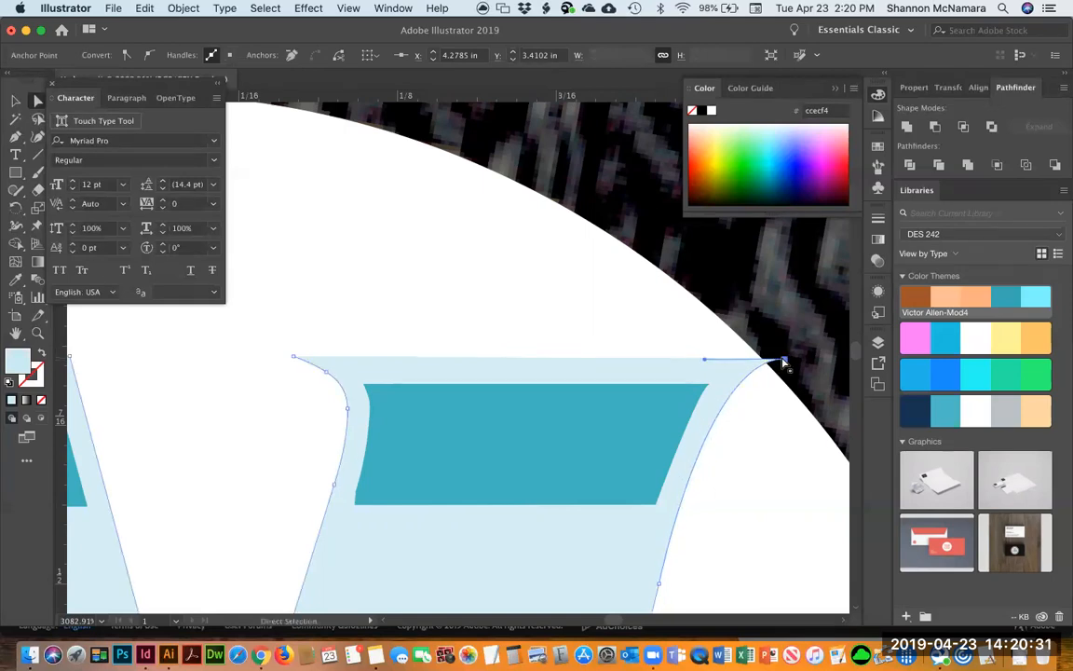
click(563, 319)
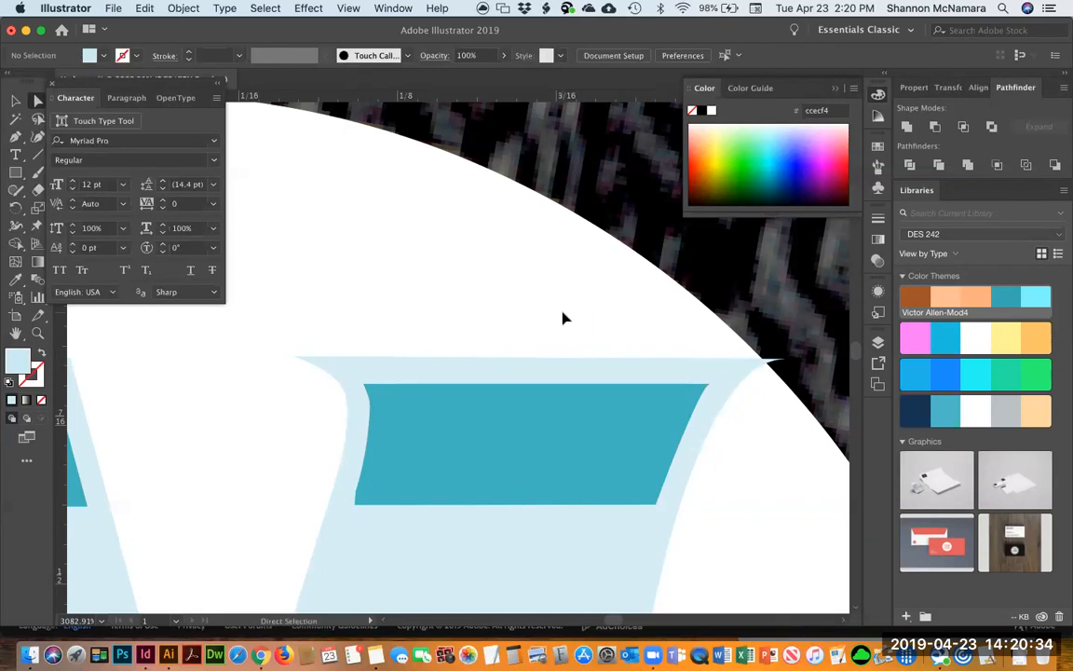
Nudge the V group slightly to the left behind the lettering to center it in the white circle.
key(super+0)
key(z)
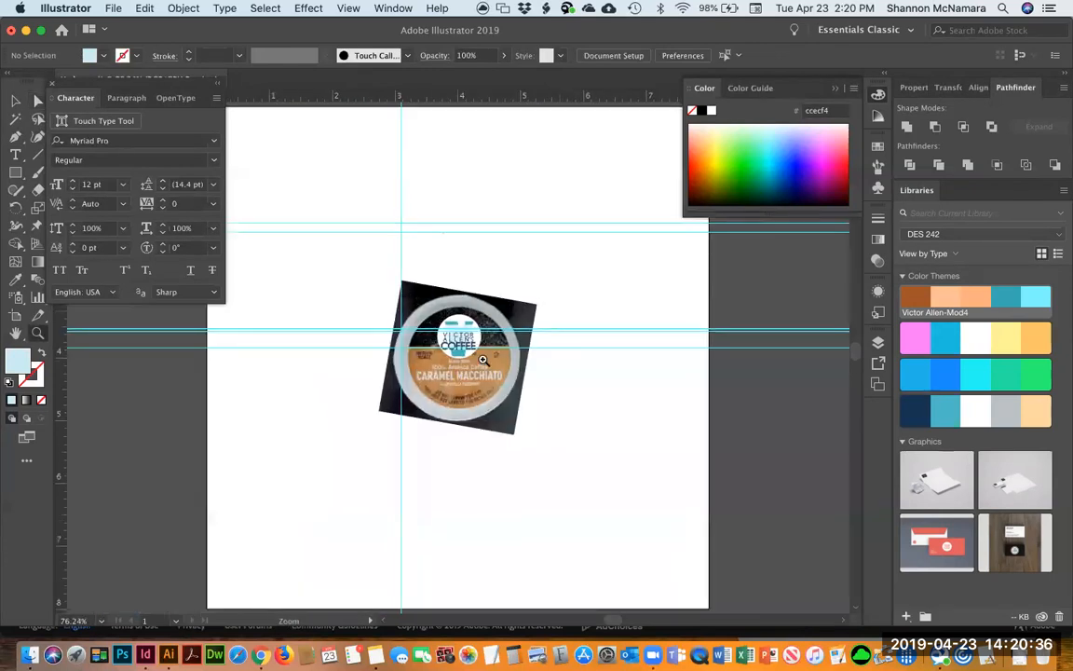
drag(483, 360, 517, 401)
key(v)
click(463, 219)
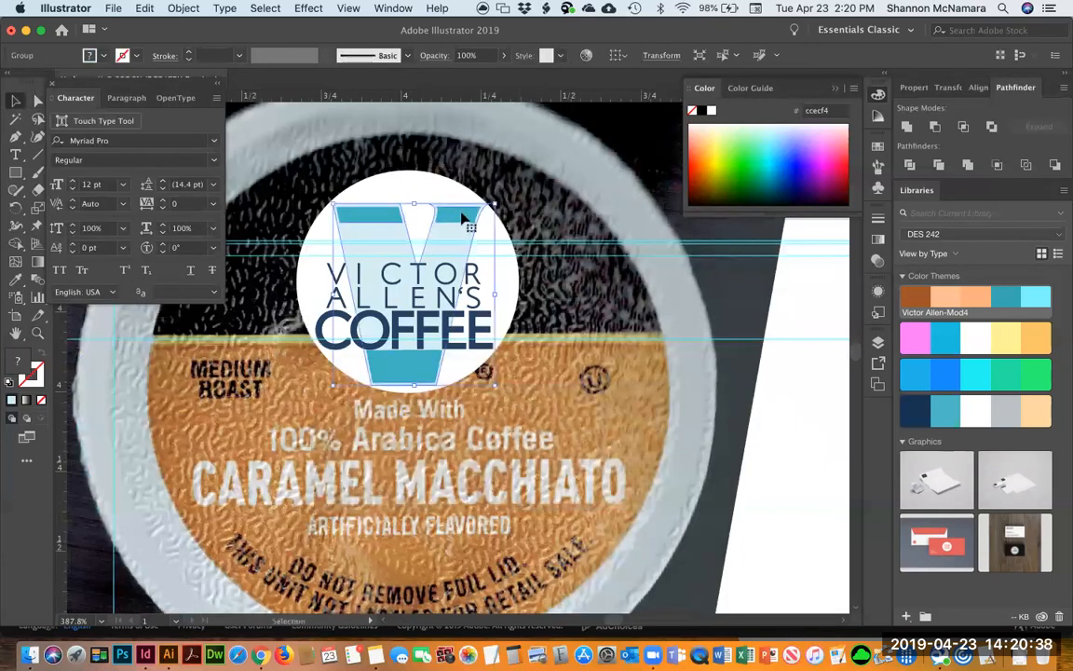
key(Left)
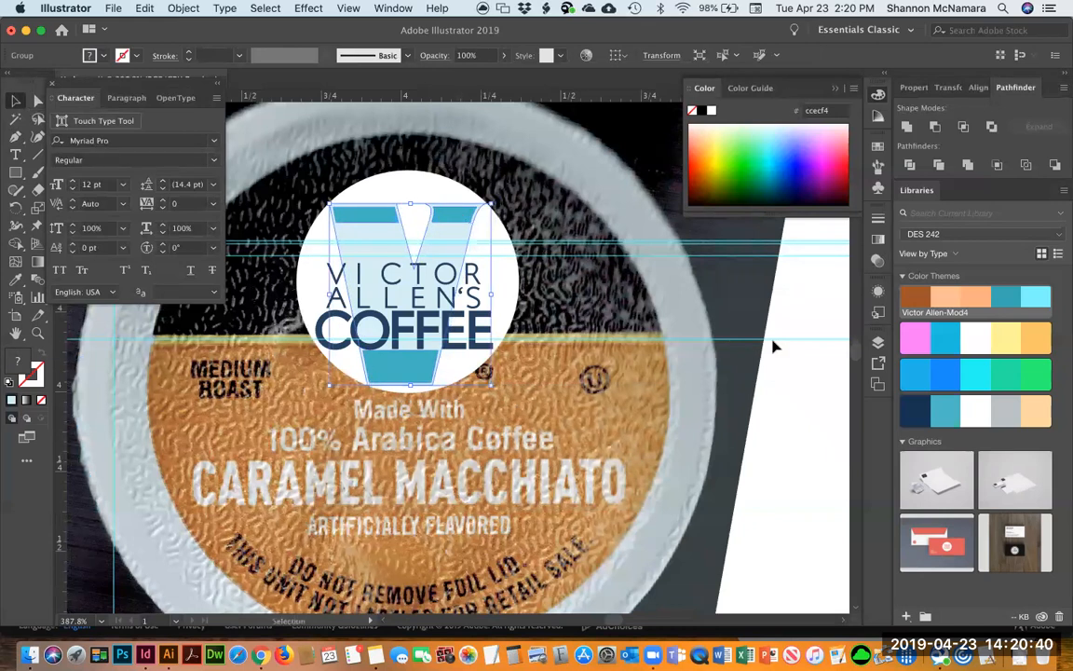
click(785, 323)
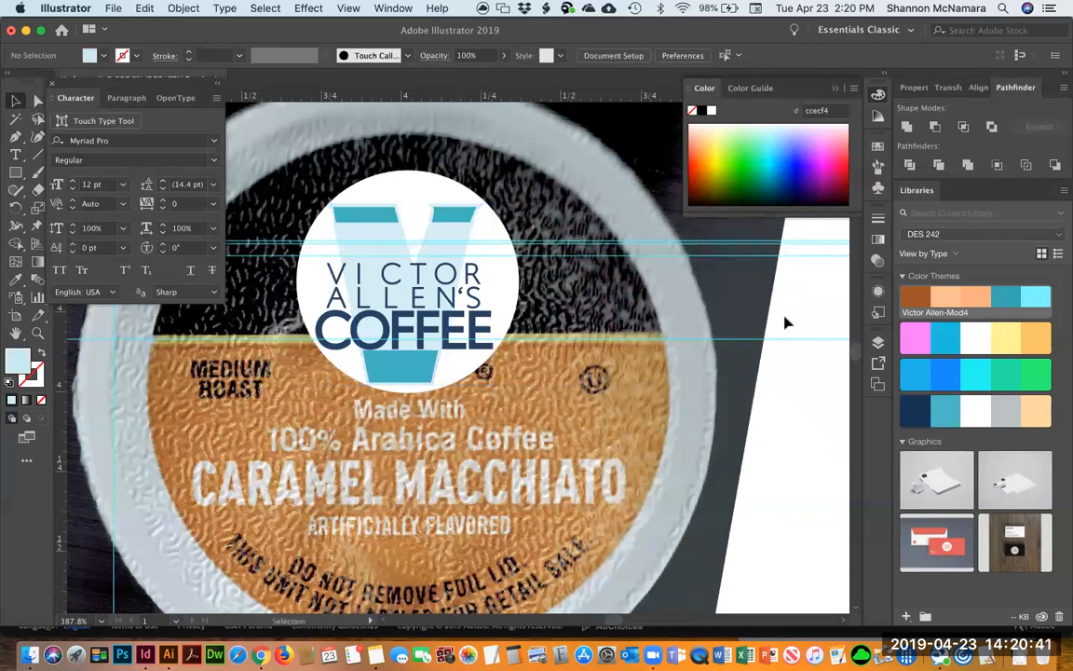
click(423, 273)
drag(413, 270, 411, 252)
key(super+z)
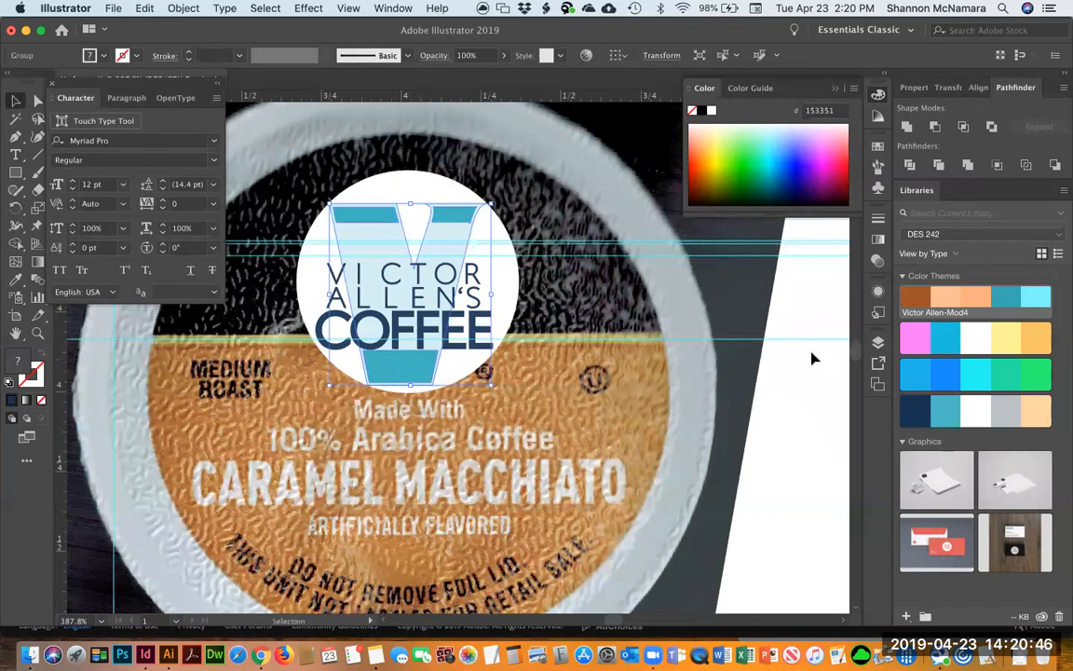
Lock the V group behind the lettering so it cannot be selected or moved.
click(734, 321)
click(438, 235)
key(a)
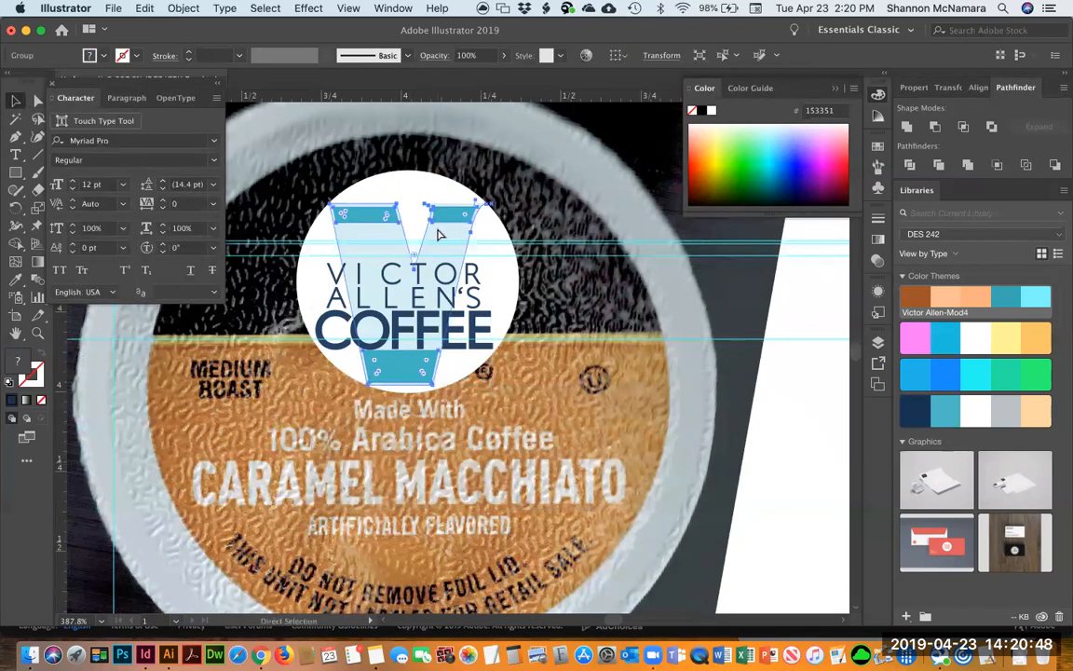
key(super+2)
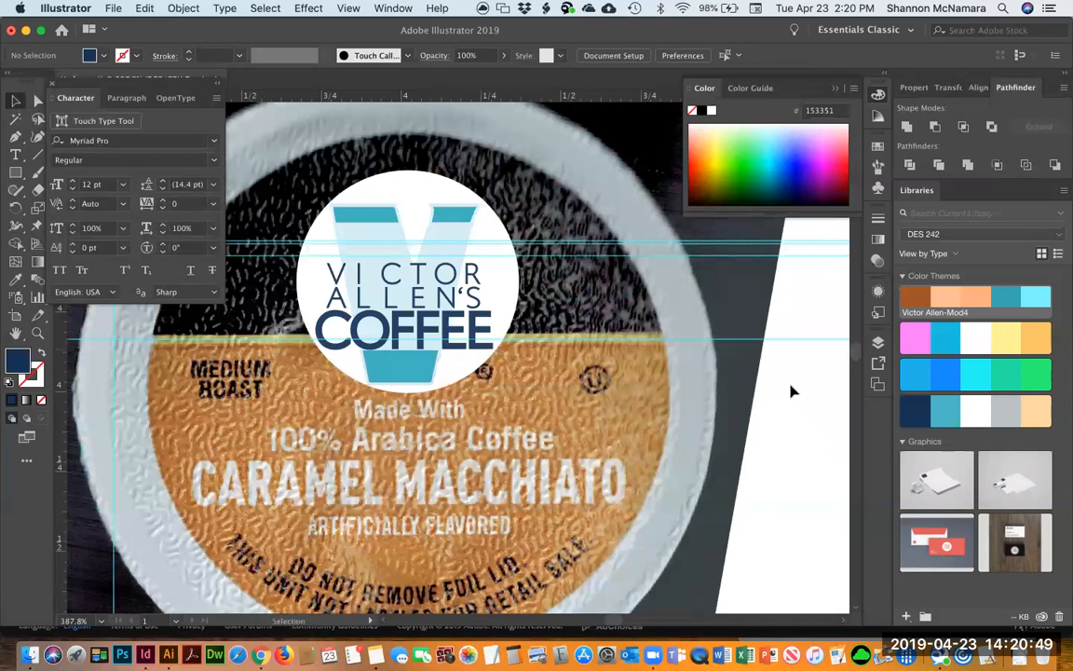
Move the lettering group up over the V and enlarge it proportionally on both sides to nearly fill the white circle's width.
click(363, 276)
drag(363, 276, 362, 245)
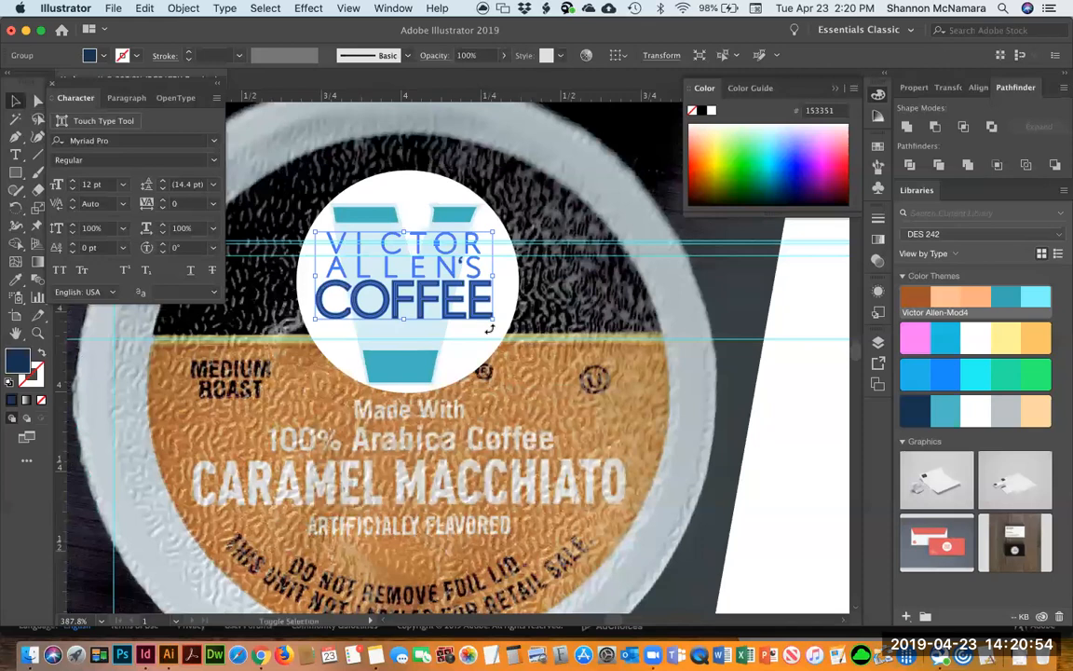
drag(495, 324, 508, 325)
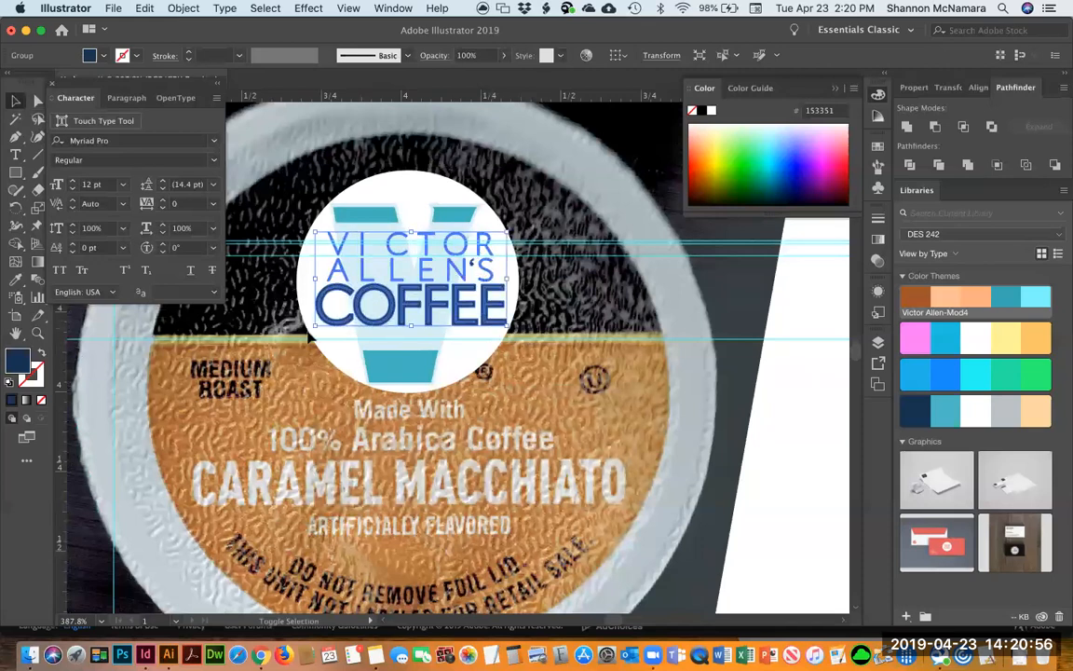
drag(315, 324, 300, 330)
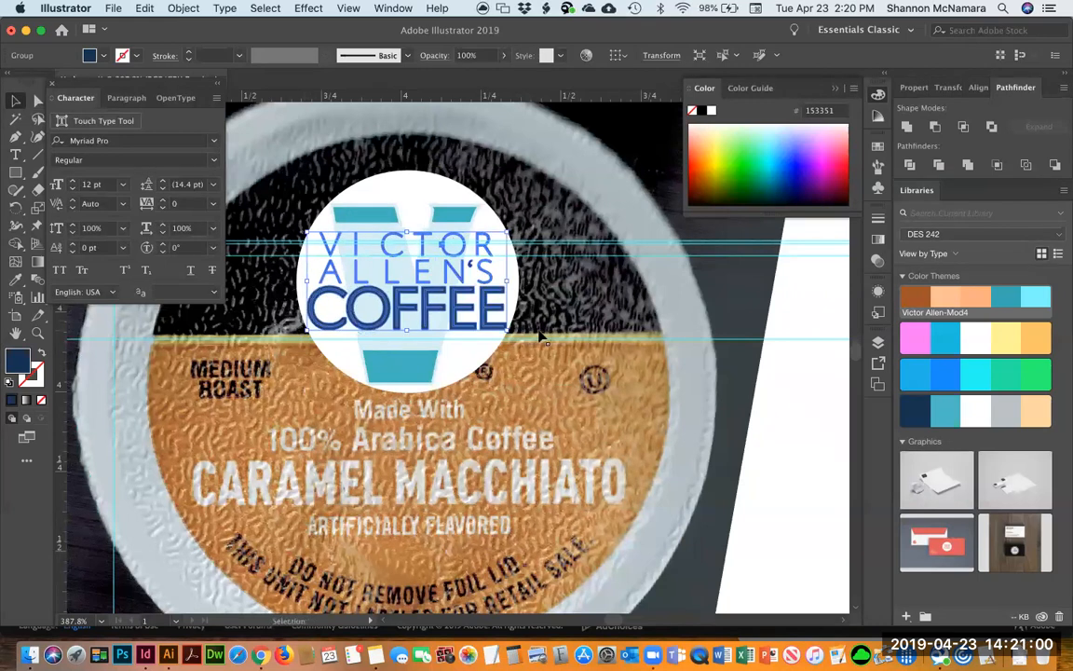
Ungroup the lettering and move the word COFFEE slightly down, away from ALLEN'S.
key(super+shift+g)
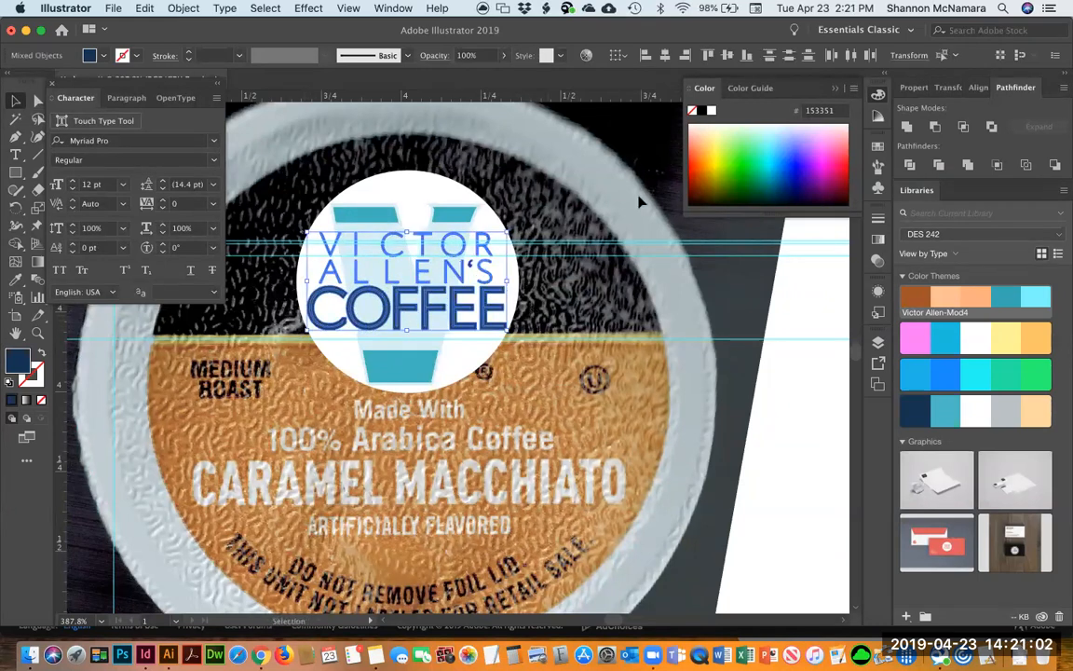
click(791, 302)
click(426, 311)
drag(426, 311, 427, 325)
key(Up)
key(Up)
key(Down)
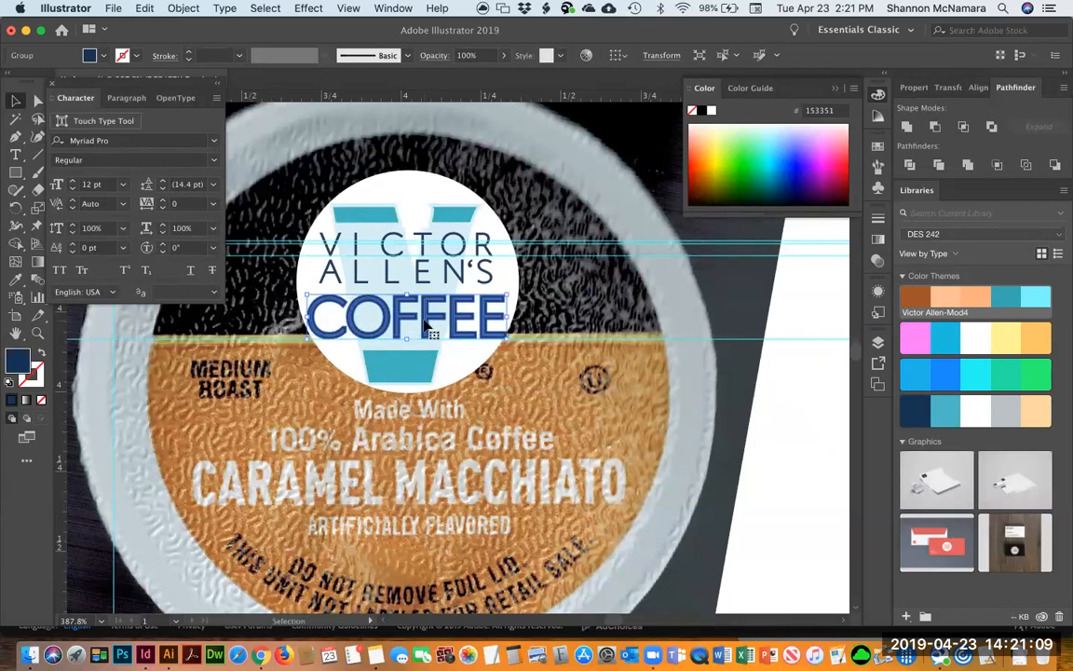
Try to select the VICTOR ALLEN'S letters one by one, group them and enlarge them.
click(357, 281)
shift+click(338, 252)
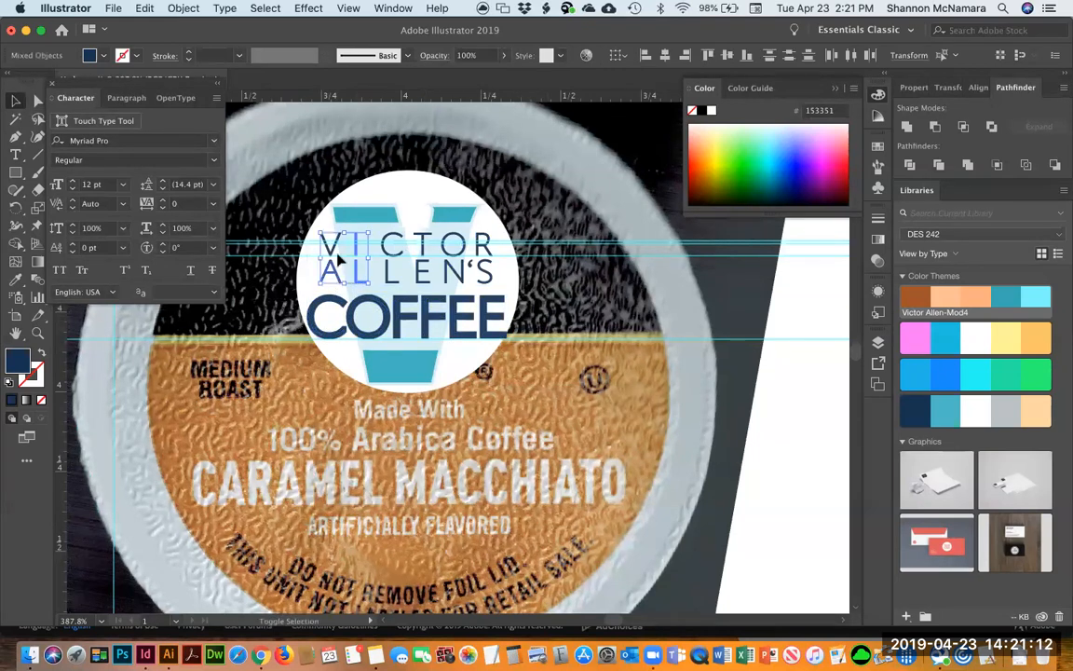
shift+click(390, 255)
shift+click(389, 269)
shift+click(421, 269)
shift+click(449, 244)
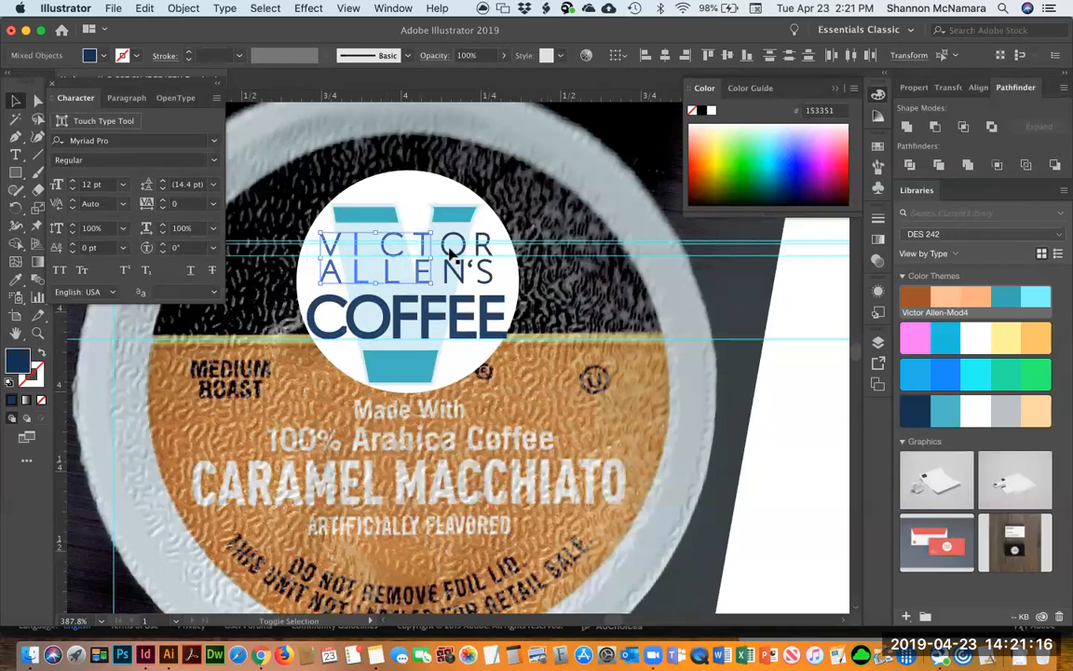
shift+click(443, 250)
shift+click(494, 274)
shift+click(485, 248)
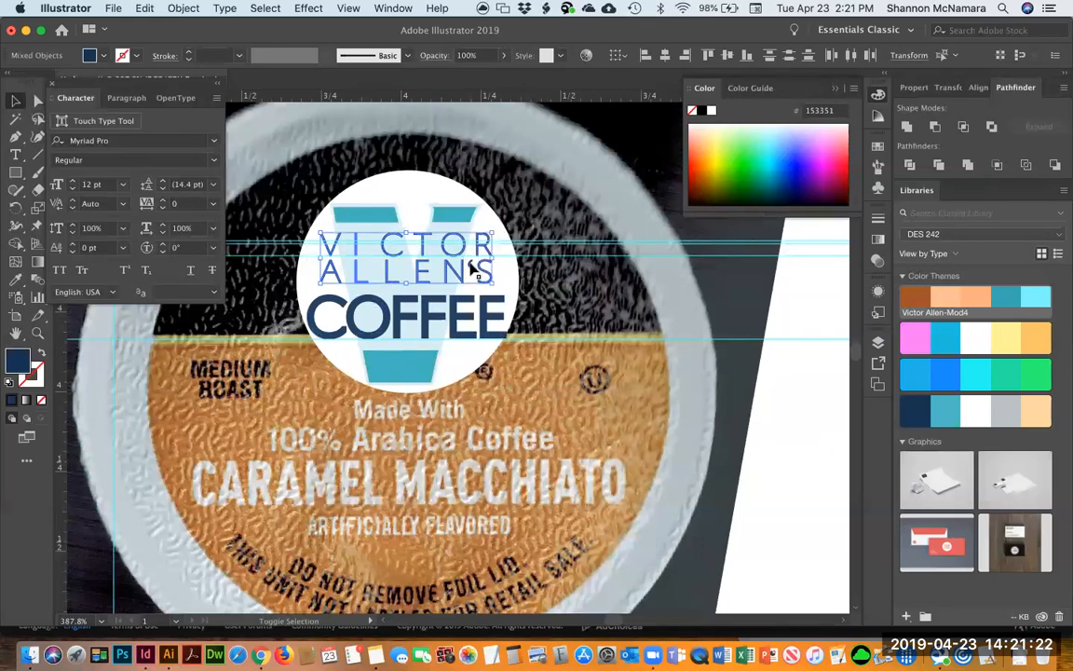
key(ctrl+g)
drag(492, 285, 510, 299)
click(509, 284)
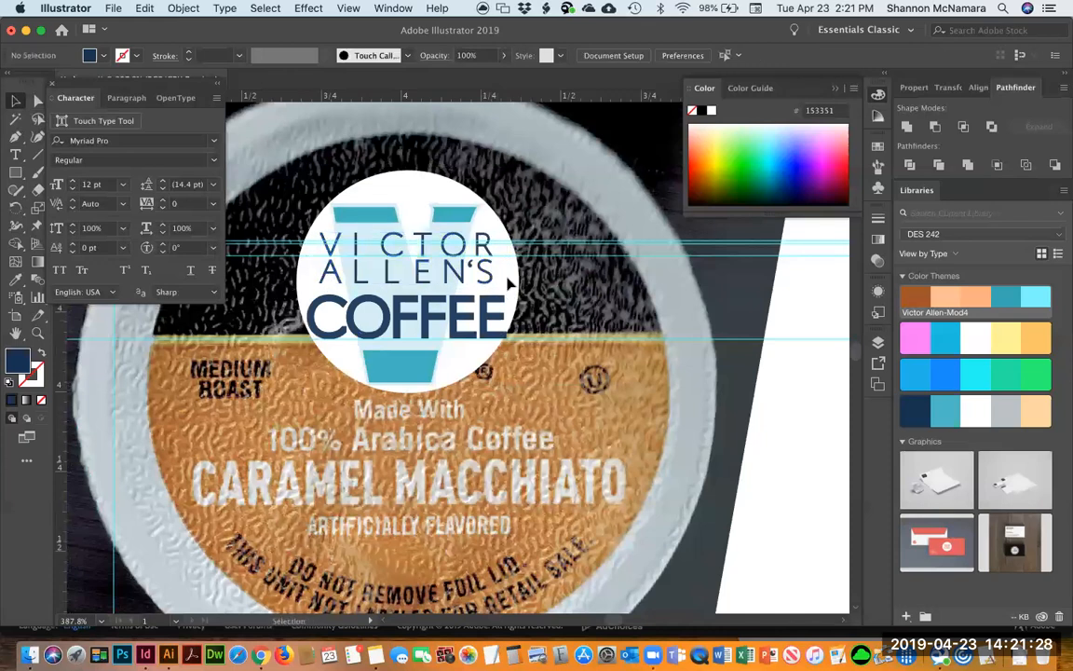
Select all VICTOR ALLEN'S letters including the apostrophe and enlarge them on both sides to nearly the width of COFFEE.
click(317, 240)
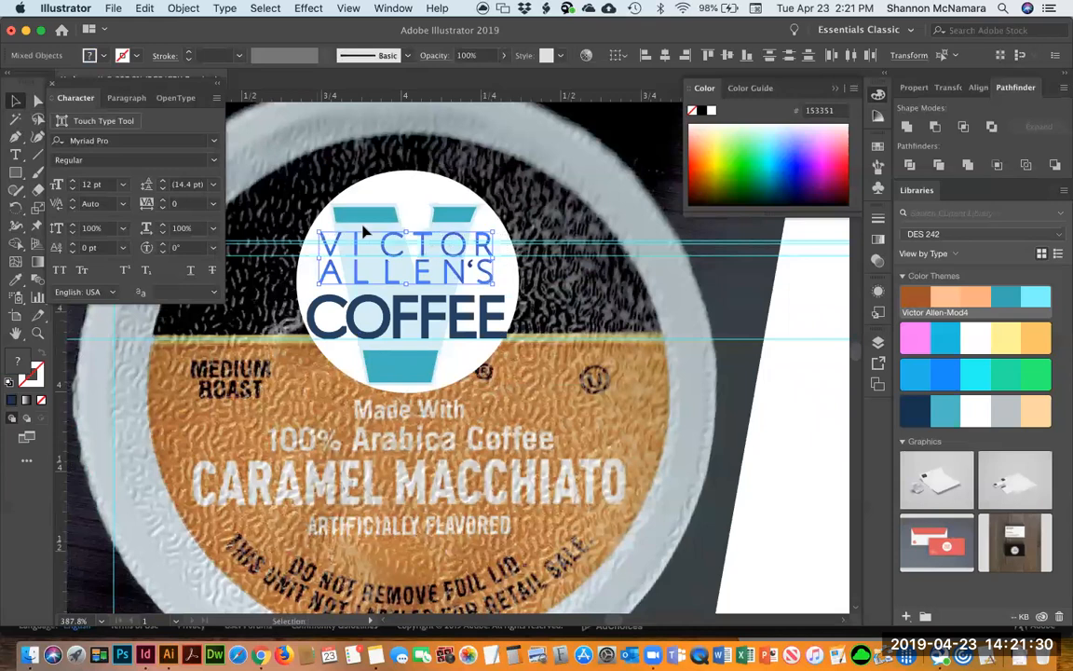
drag(335, 268, 328, 268)
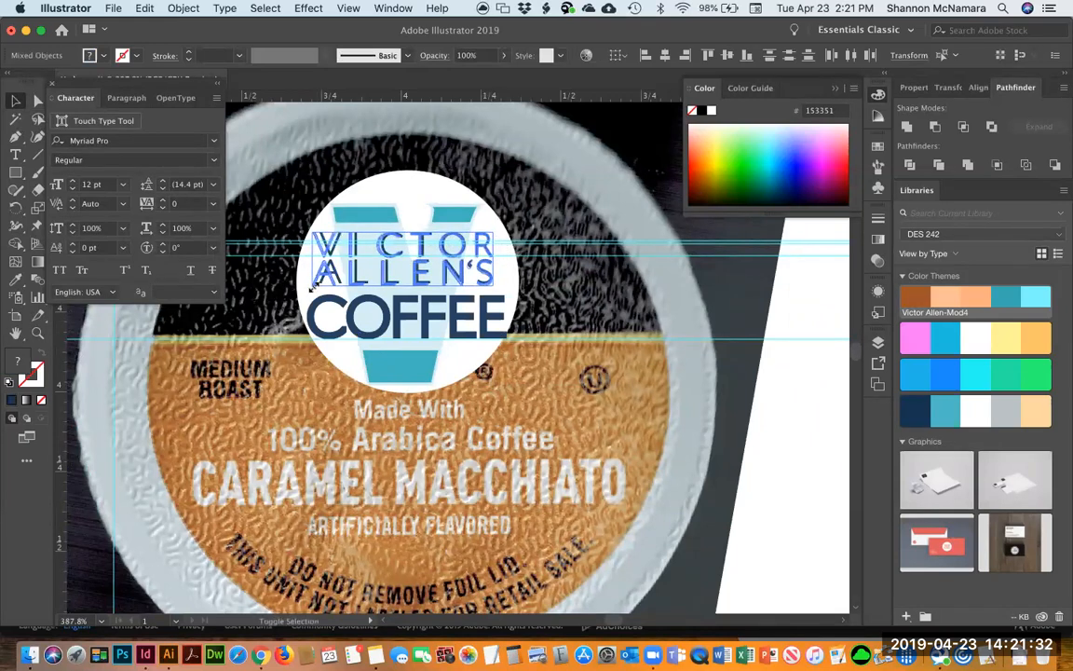
drag(498, 290, 507, 295)
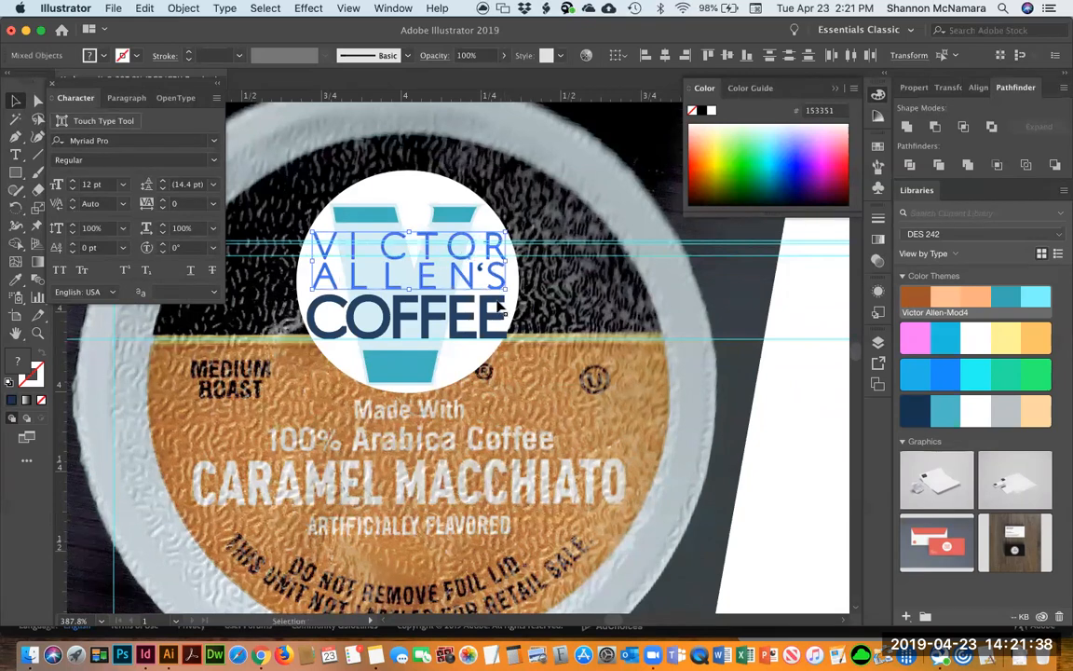
Try to center-align the ungrouped VICTOR ALLEN'S letters horizontally with COFFEE.
shift+click(500, 307)
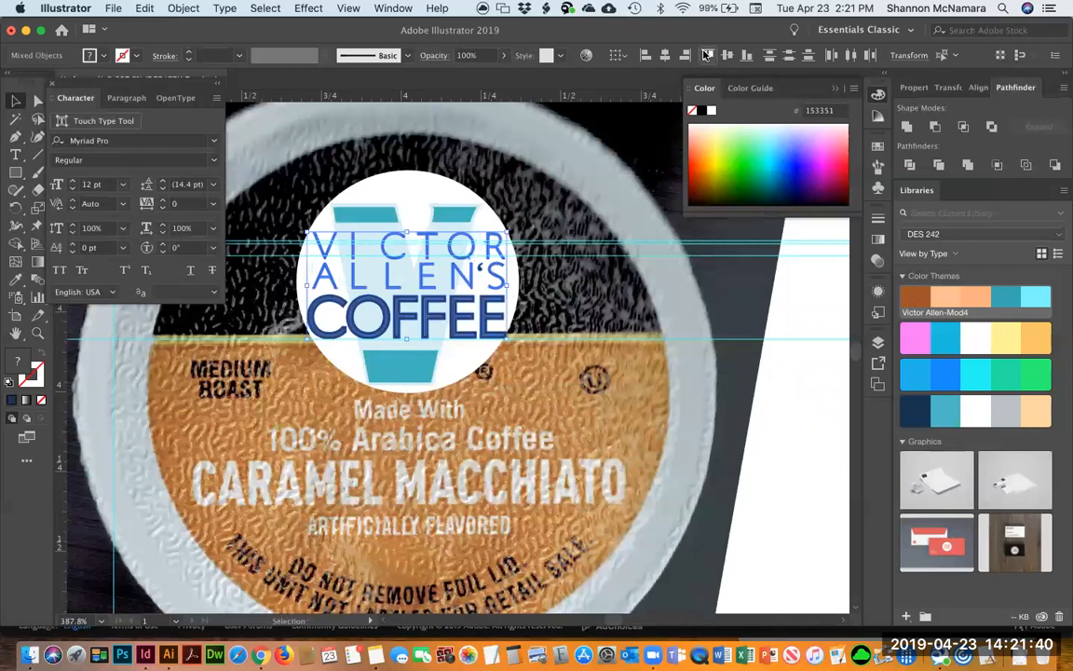
click(664, 57)
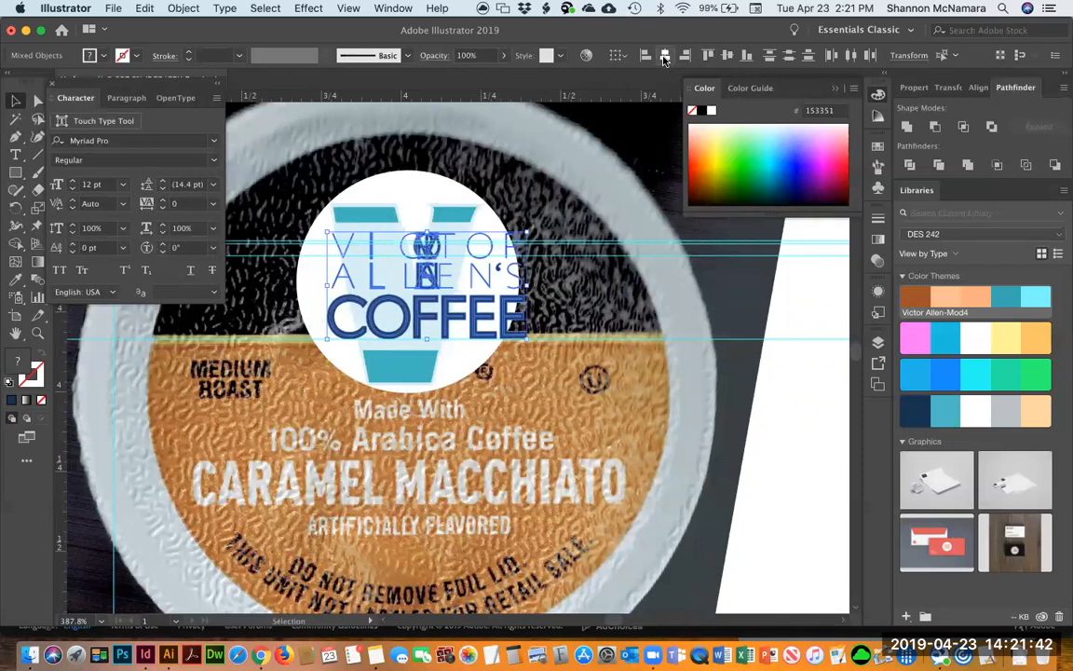
click(312, 237)
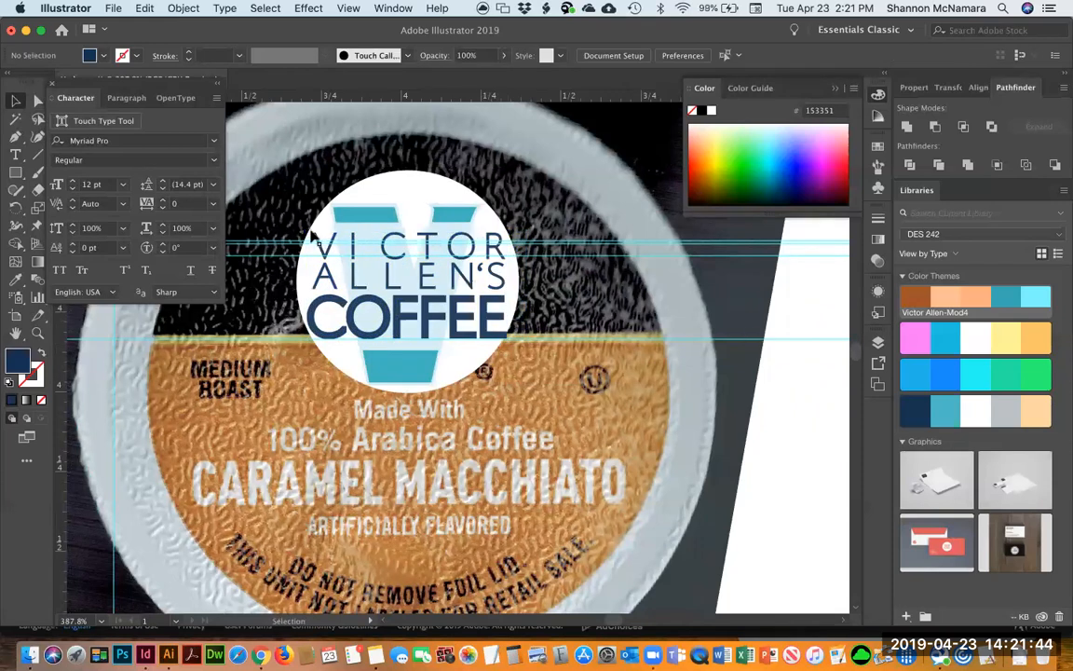
Group the VICTOR ALLEN'S letters and align the group with COFFEE, trying horizontal center and right alignment.
drag(284, 210, 456, 266)
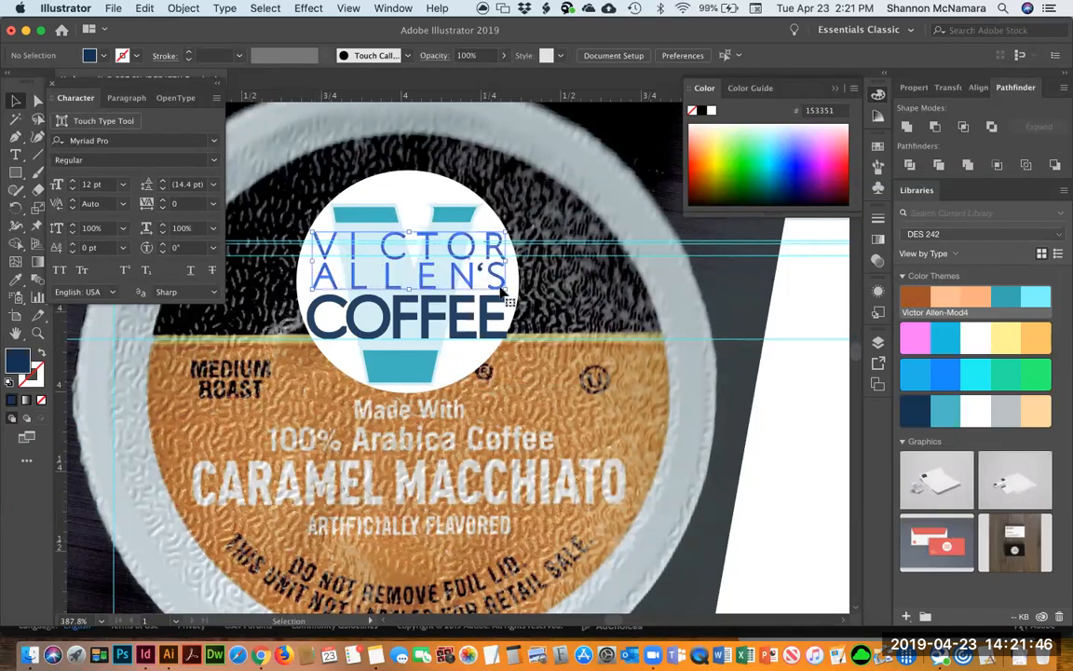
key(super+g)
shift+click(430, 317)
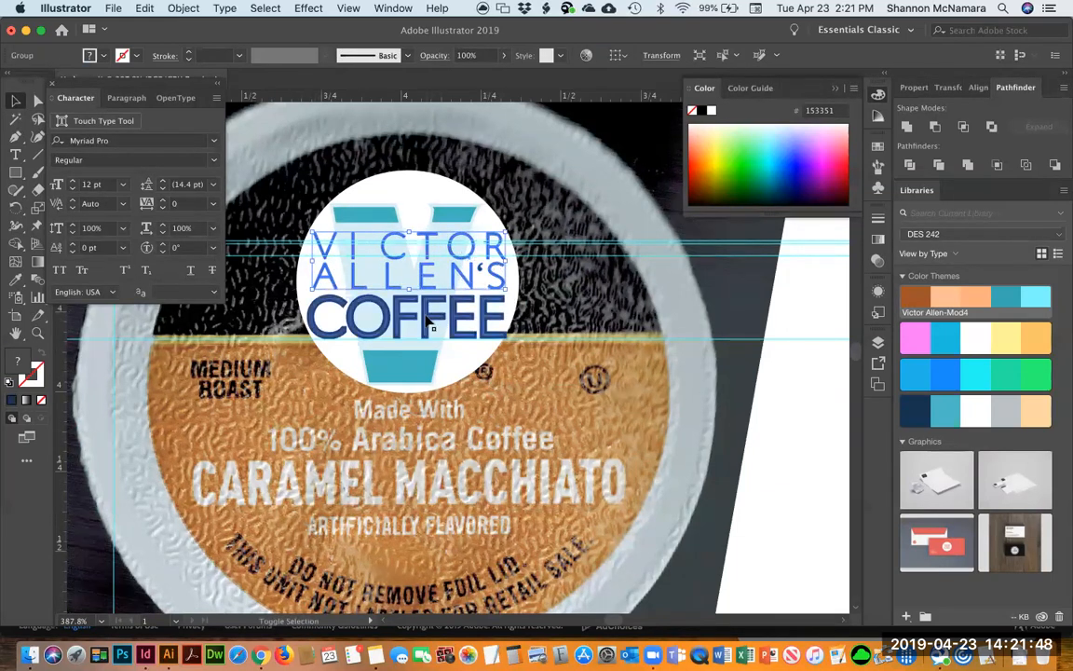
click(666, 57)
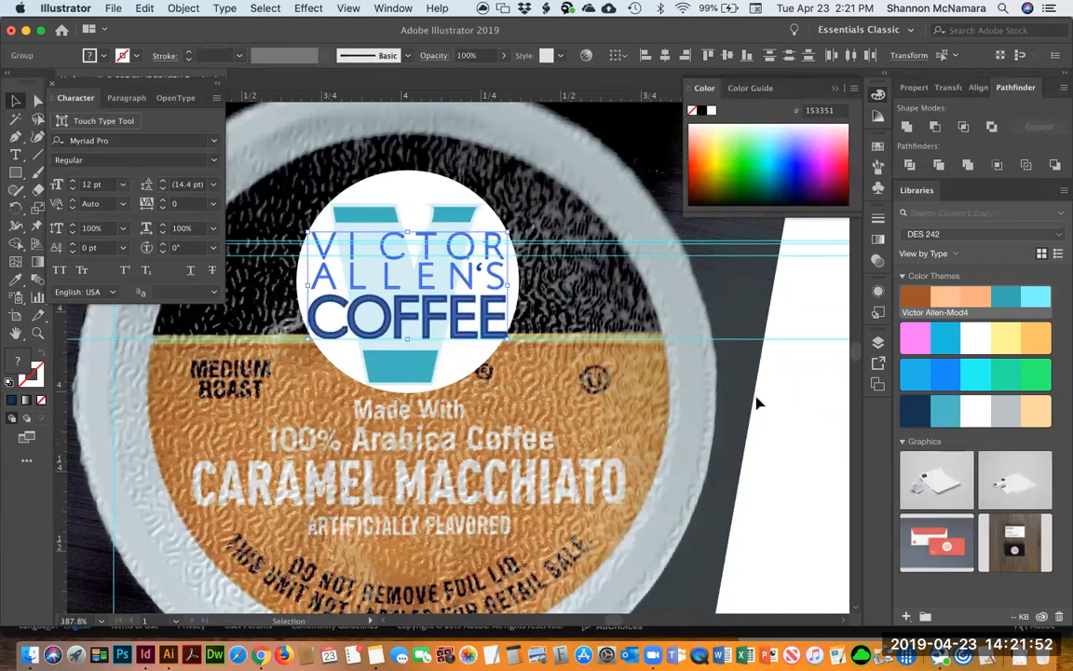
click(685, 56)
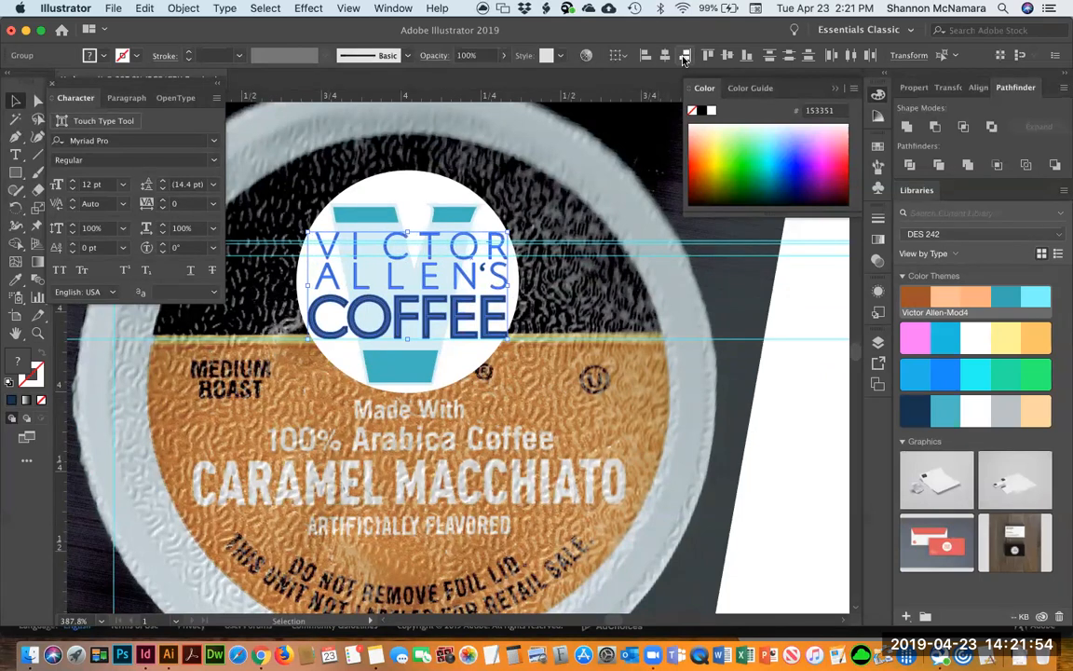
Nudge the VICTOR ALLEN'S group horizontally to sit evenly above COFFEE, and deselect it.
click(788, 307)
click(499, 281)
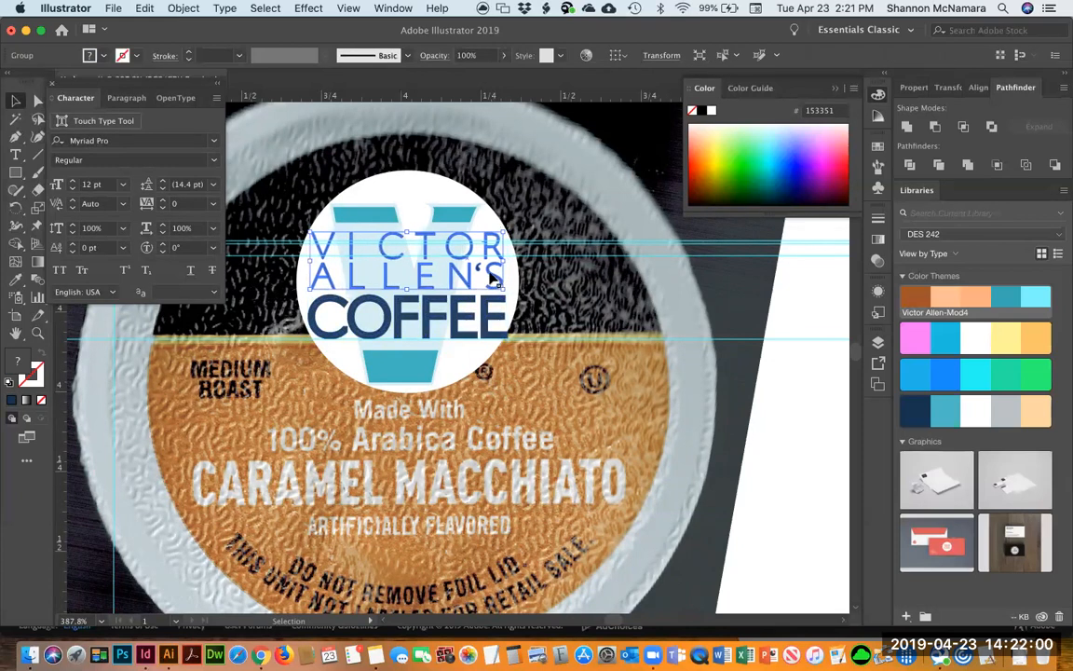
key(z)
drag(558, 374, 579, 399)
key(v)
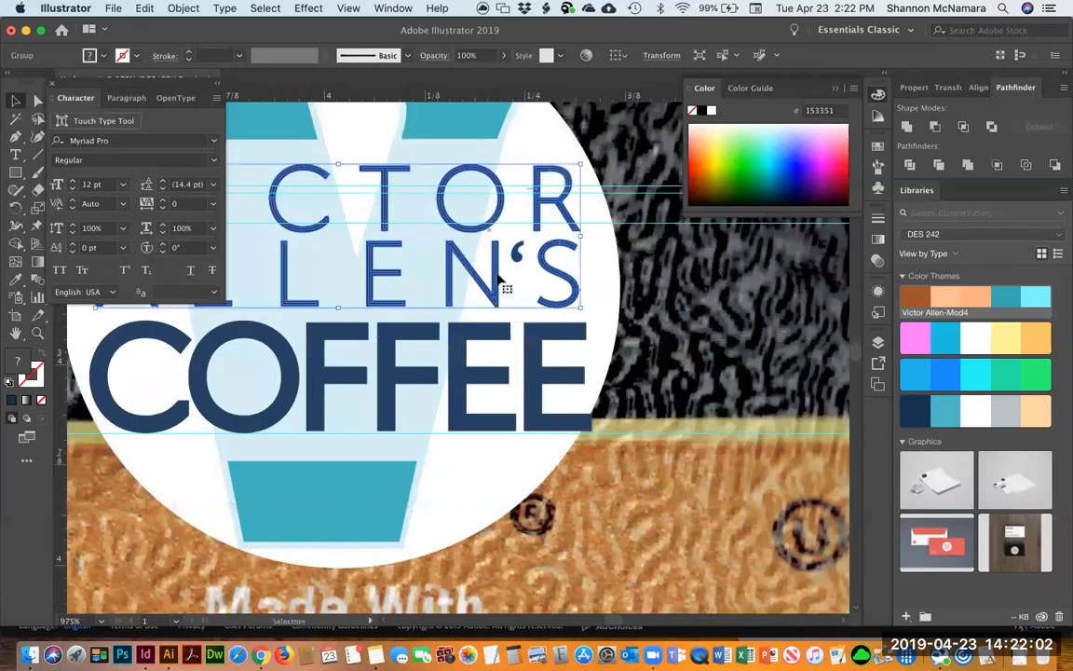
drag(495, 285, 503, 295)
key(space)
drag(386, 328, 527, 462)
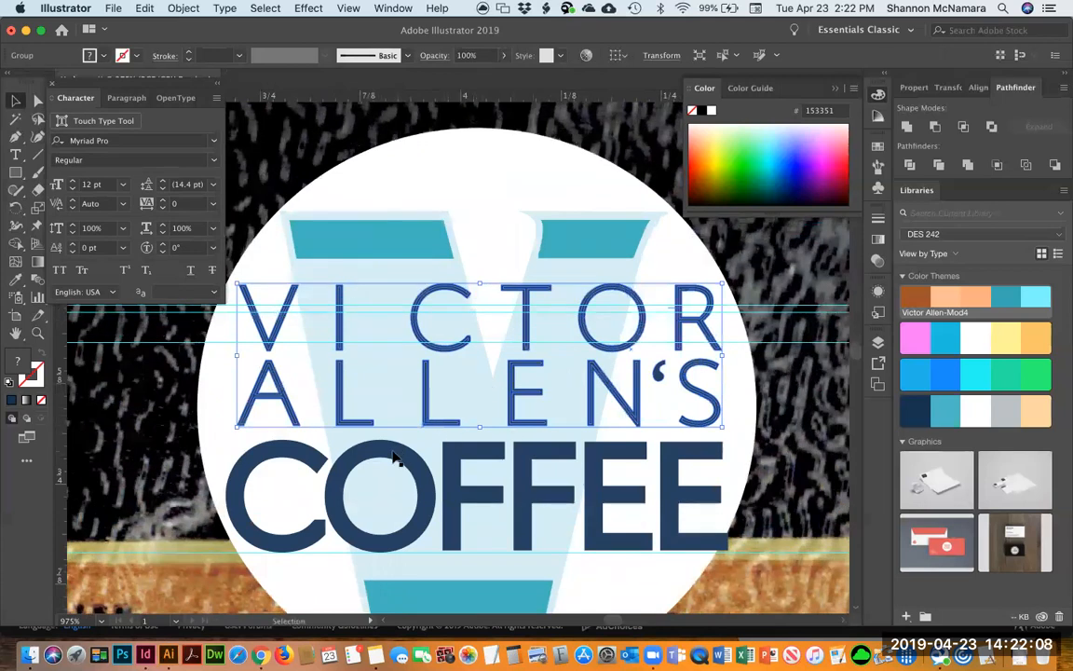
key(a)
click(511, 160)
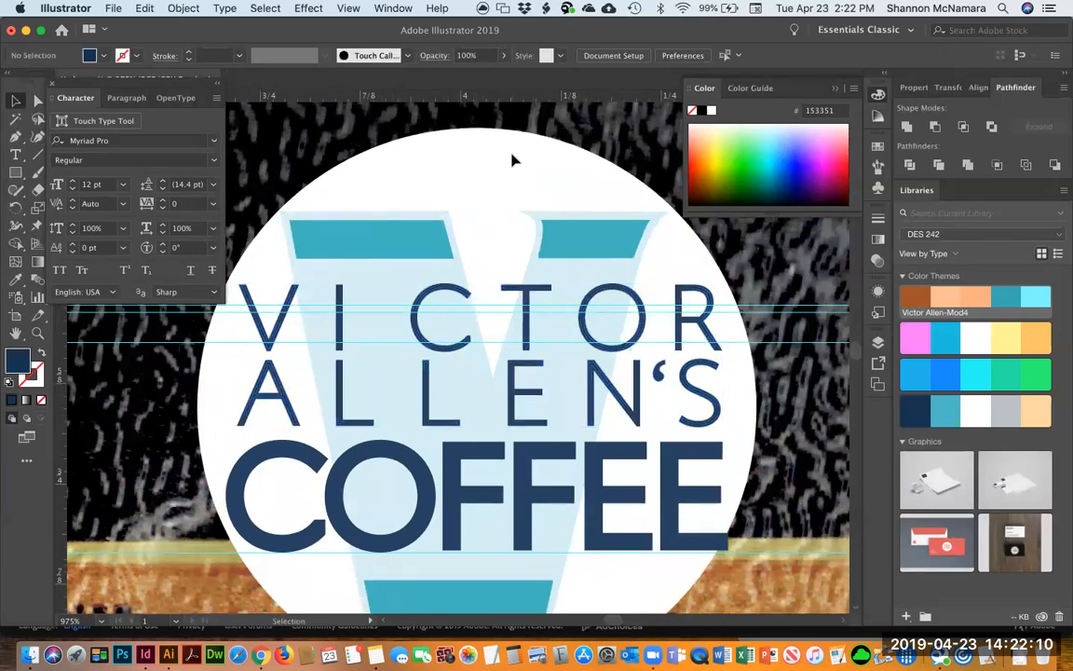
Hide the guides and check the logo on the coffee pod at actual size and close up.
key(super+1)
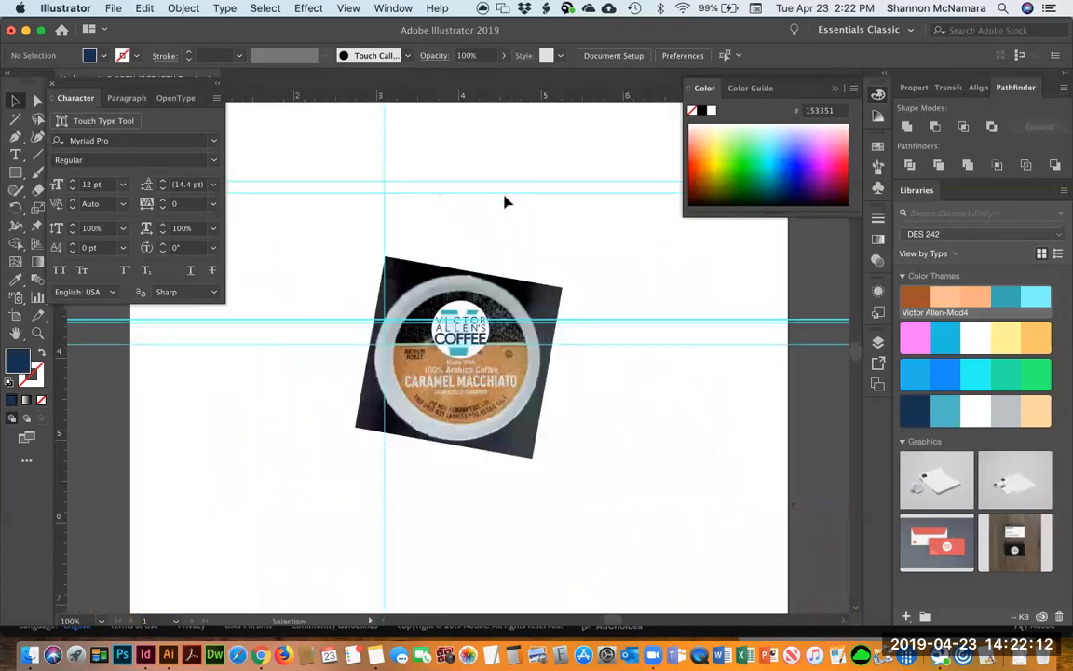
key(super+semicolon)
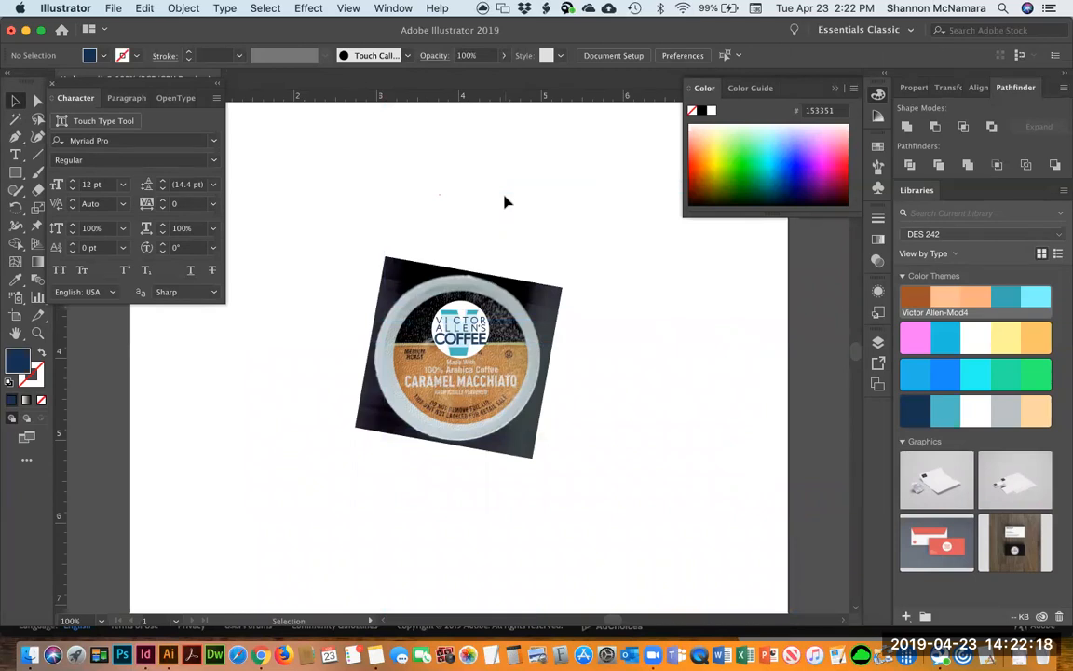
key(z)
drag(405, 273, 550, 382)
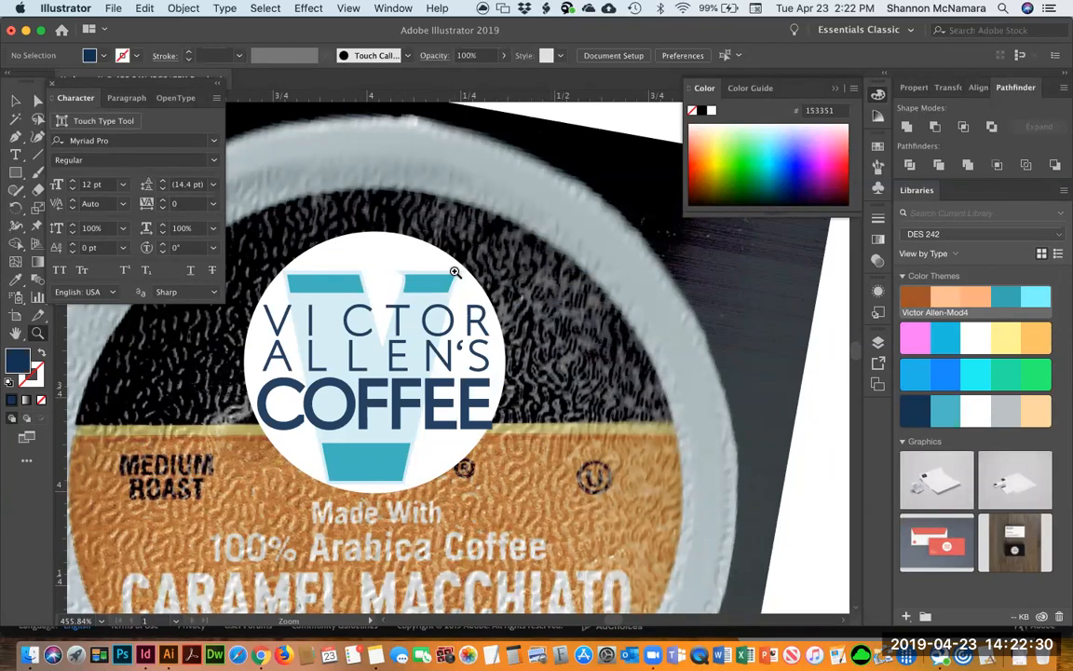
Scale COFFEE down slightly, and nudge both it and the VICTOR ALLEN'S group slightly to the left within the white circle.
key(v)
click(363, 402)
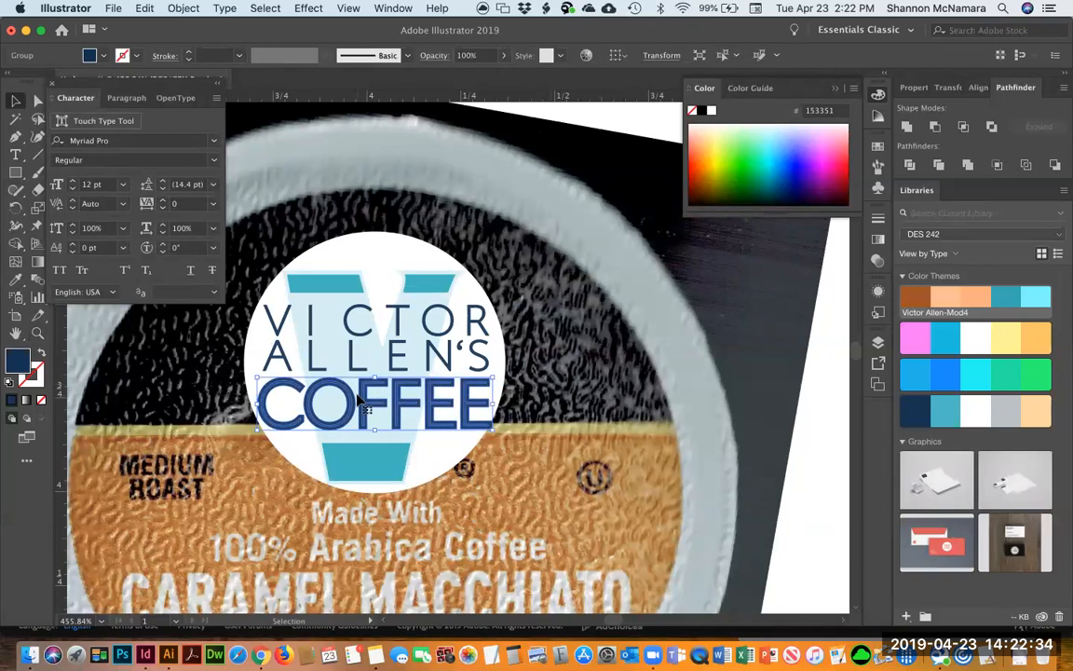
shift+click(488, 430)
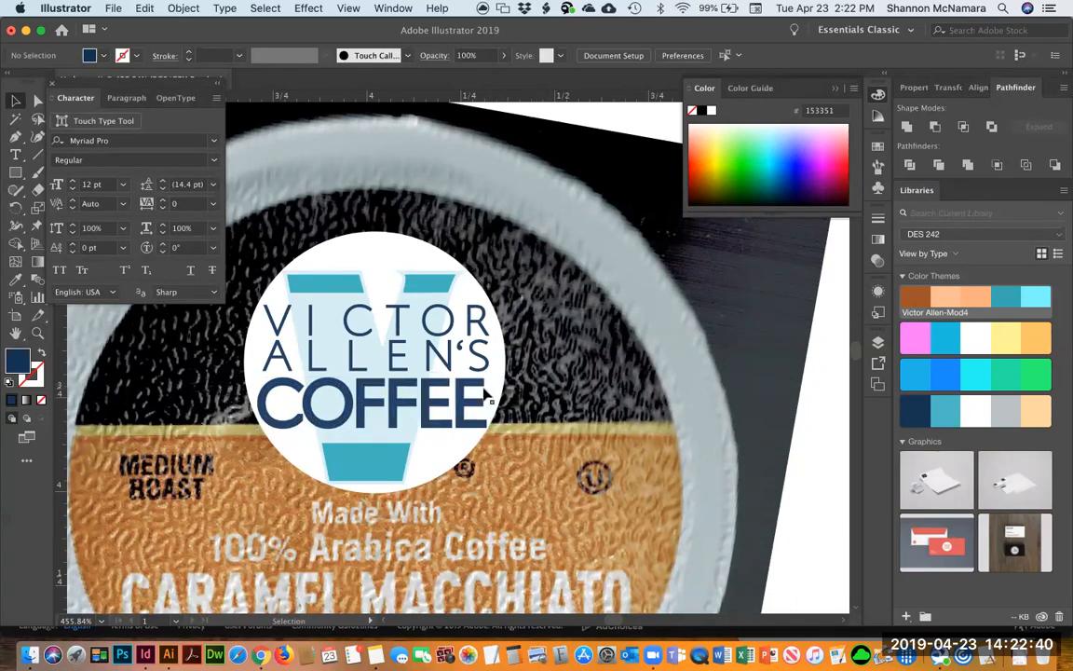
click(372, 408)
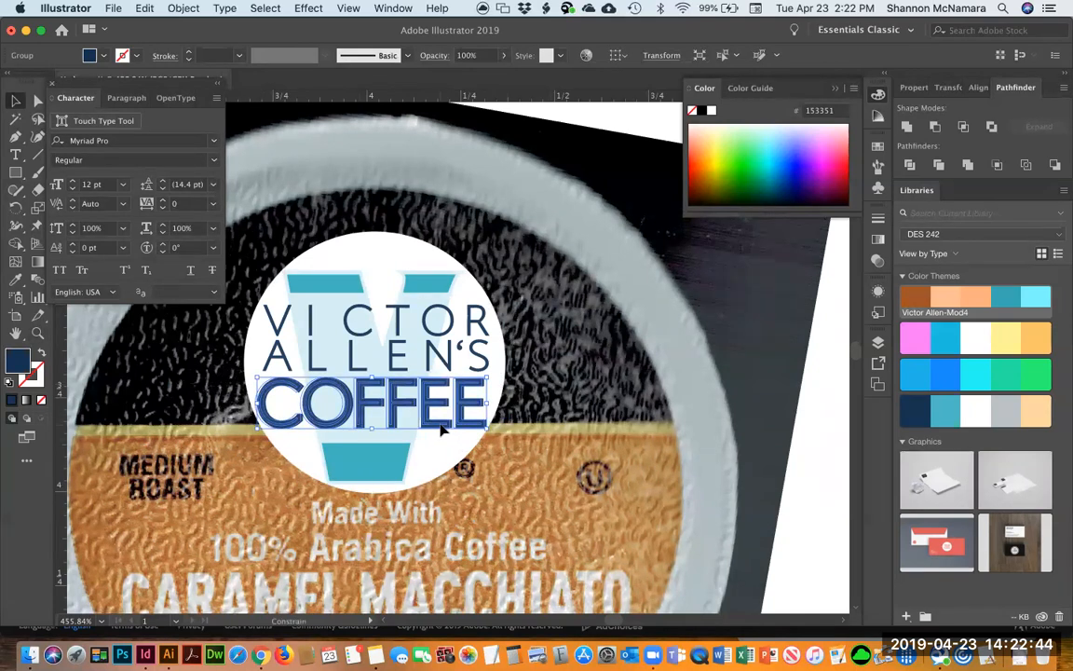
click(794, 443)
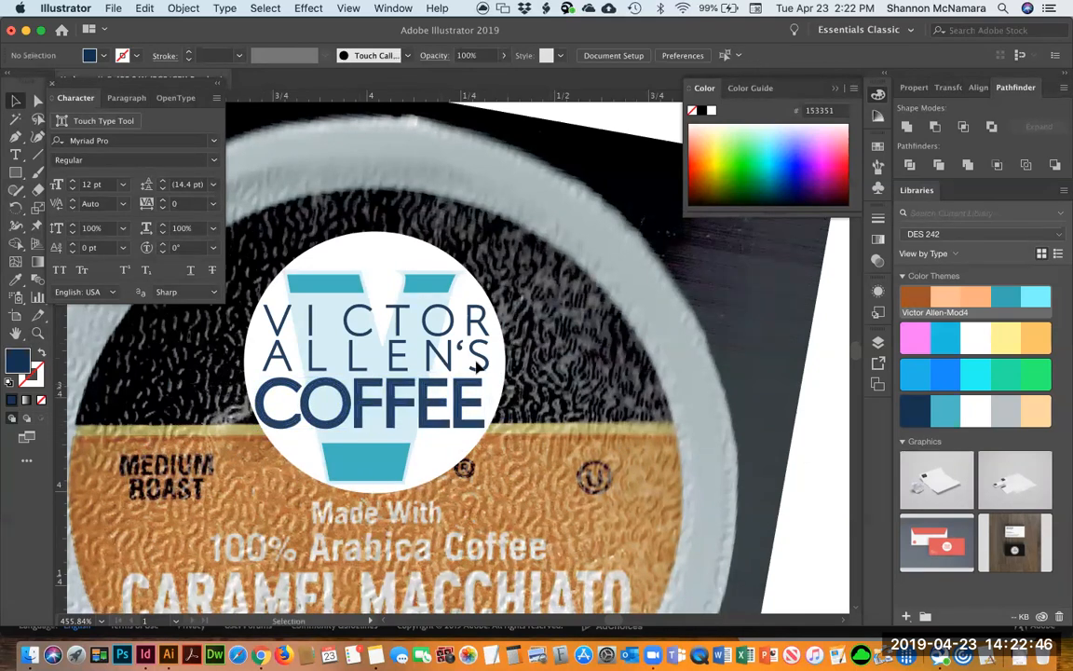
click(477, 364)
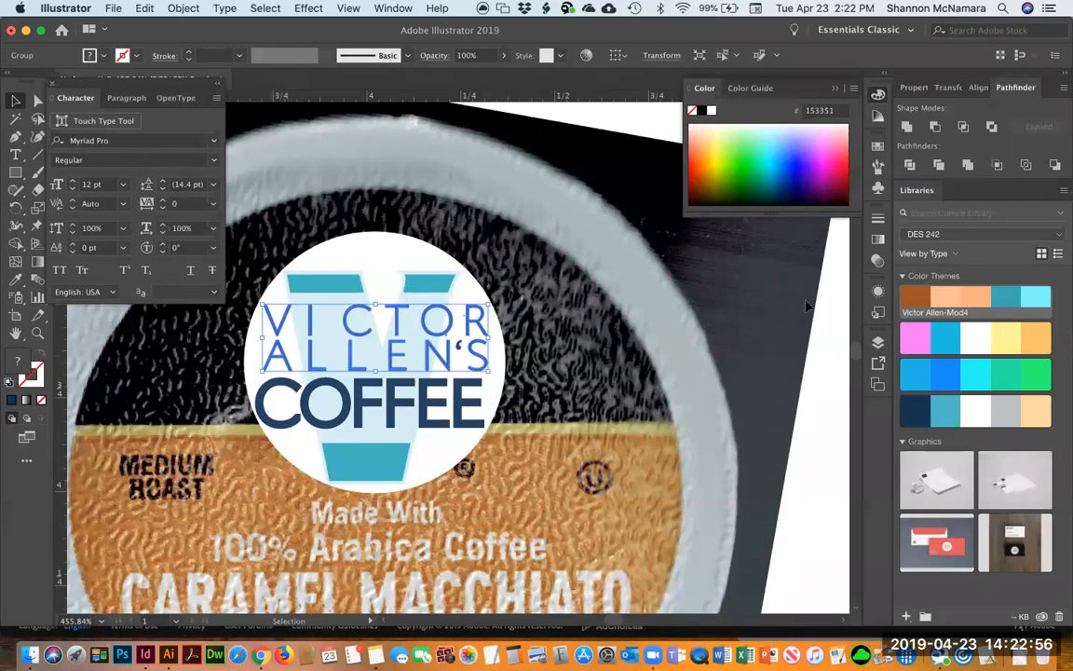
click(822, 352)
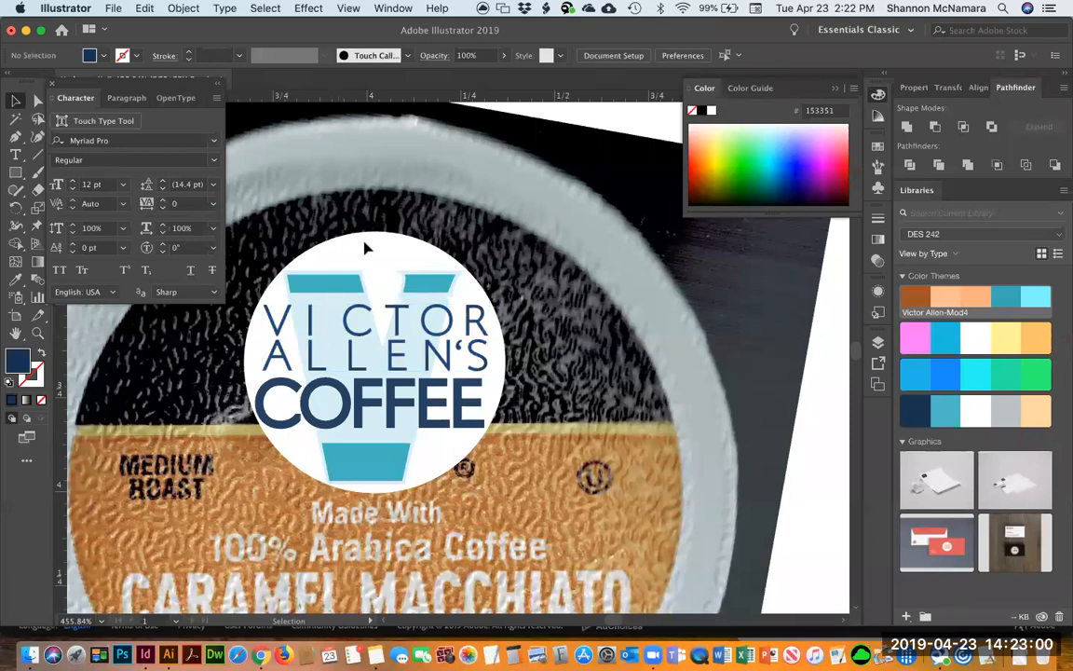
click(314, 285)
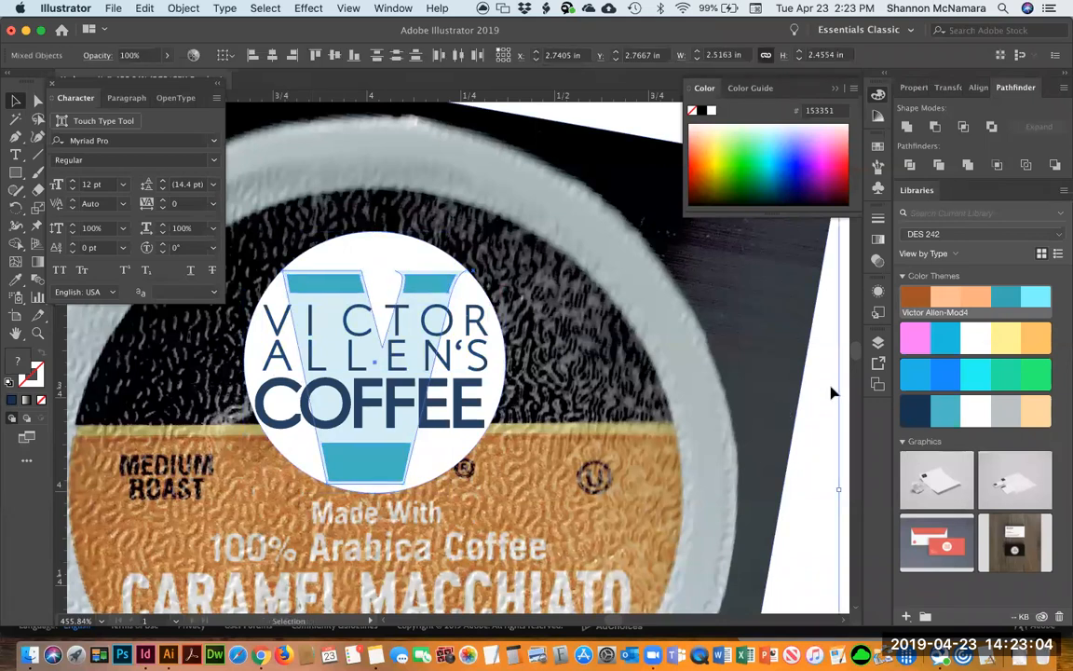
click(843, 426)
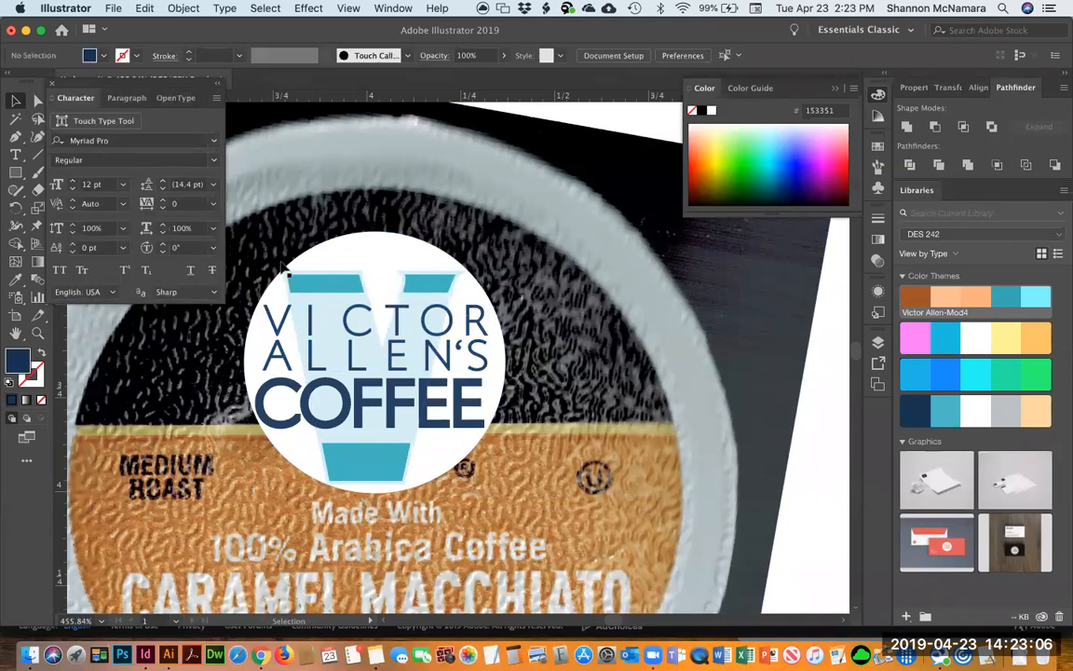
click(298, 278)
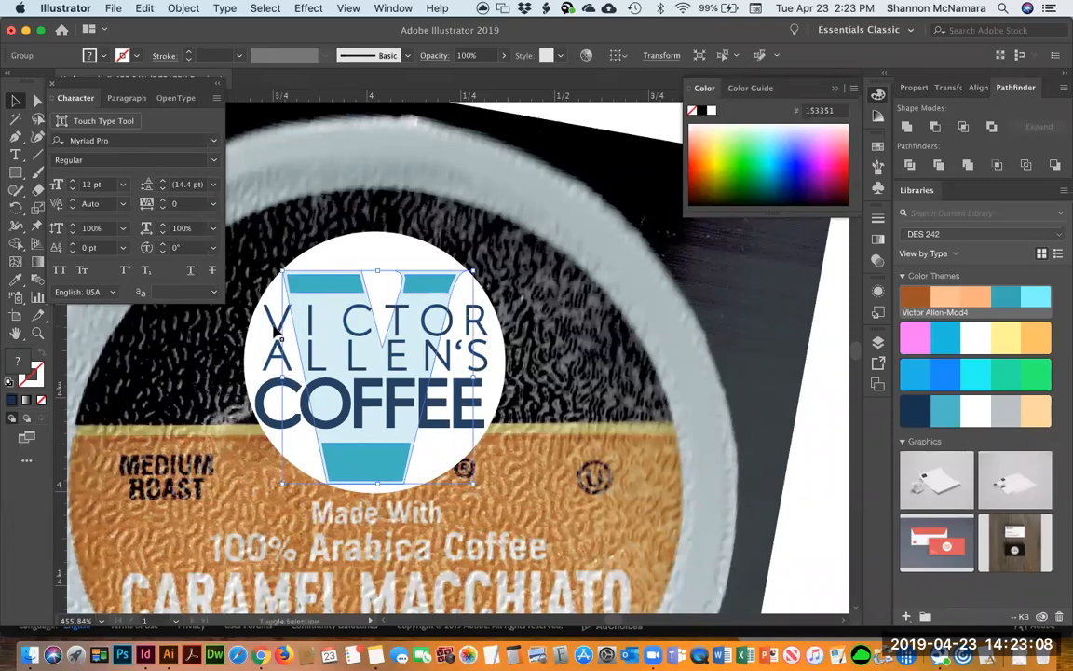
Select the V and all the lettering of the logo, leave out the coffee pod photo, and copy them.
key(super+minus)
key(super+minus)
key(super+minus)
key(super+minus)
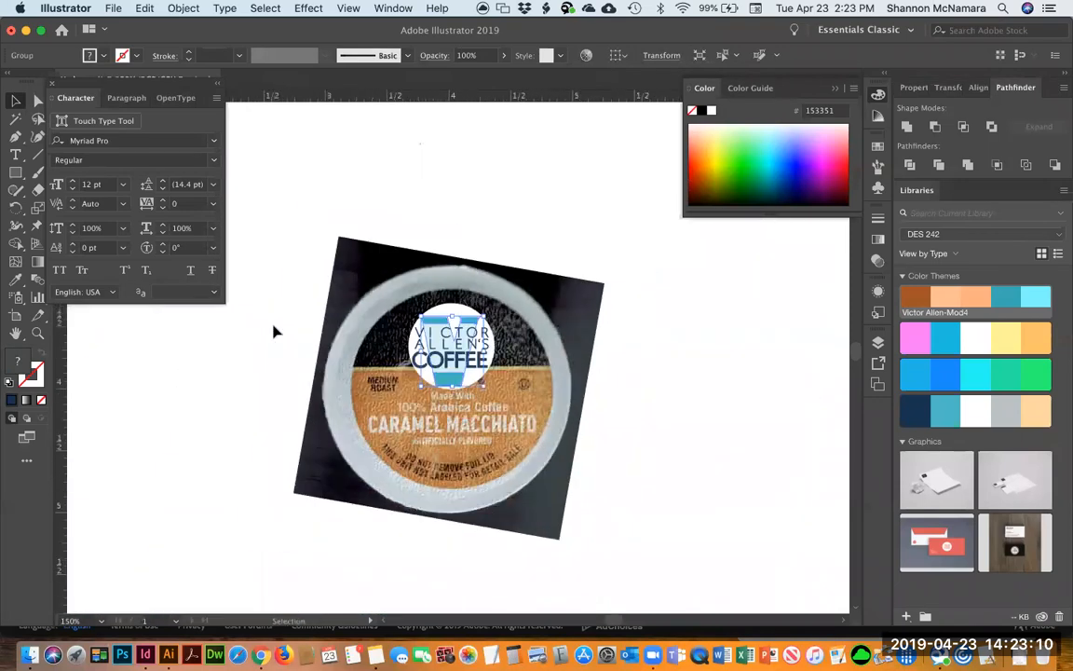
click(356, 151)
drag(386, 221, 514, 405)
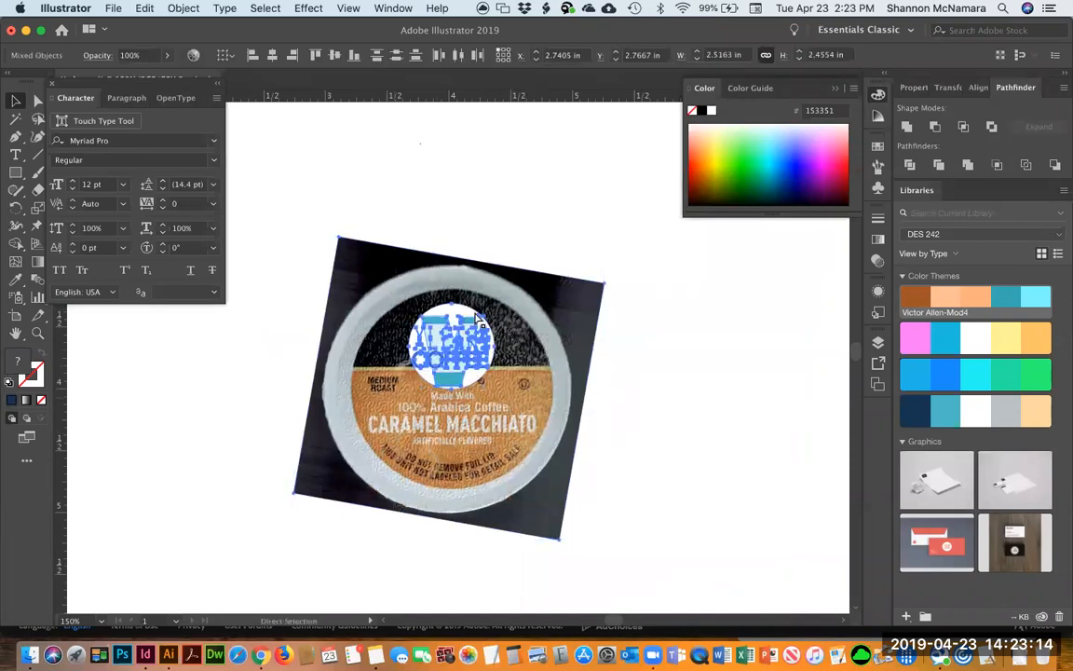
shift+click(525, 298)
key(a)
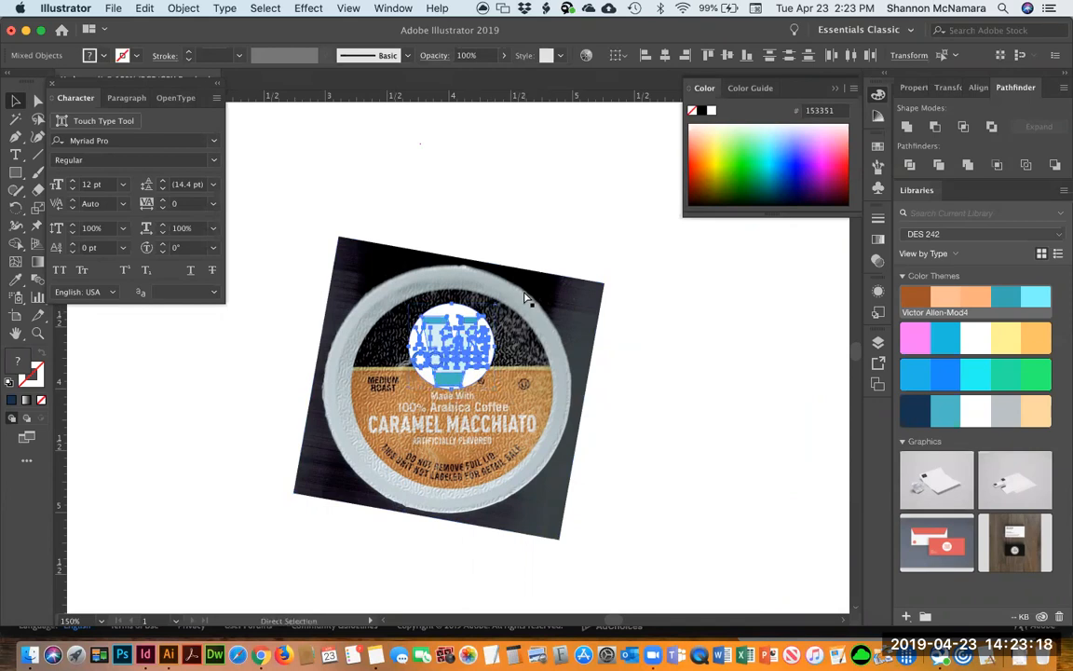
Create a new 8 x 8 in document with three artboards and paste the copied logo onto the first artboard.
key(super+n)
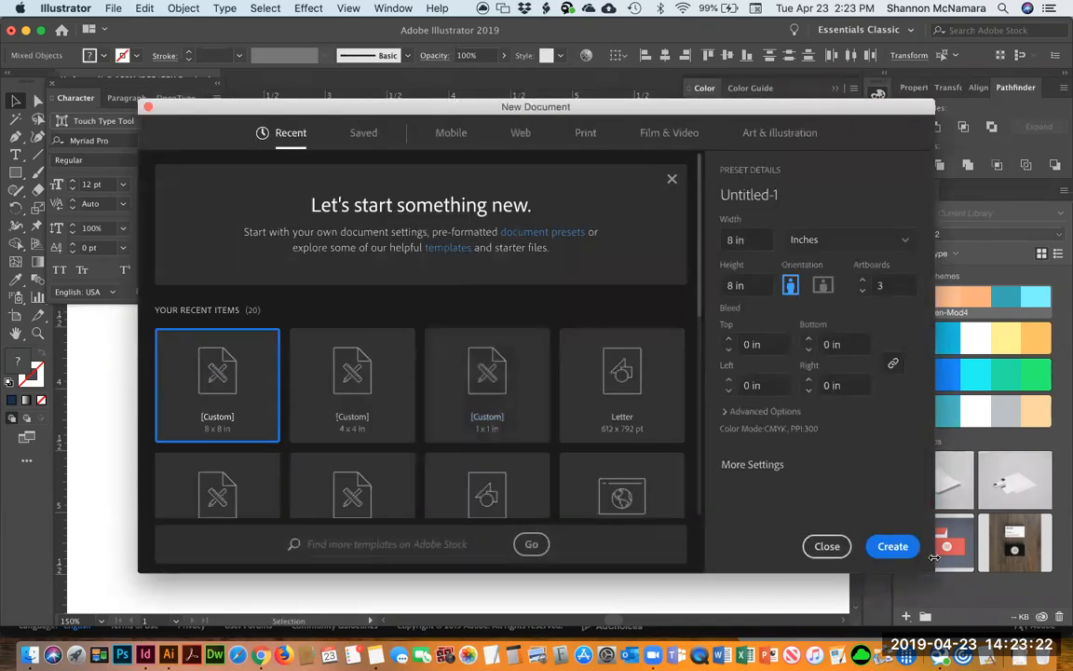
click(894, 550)
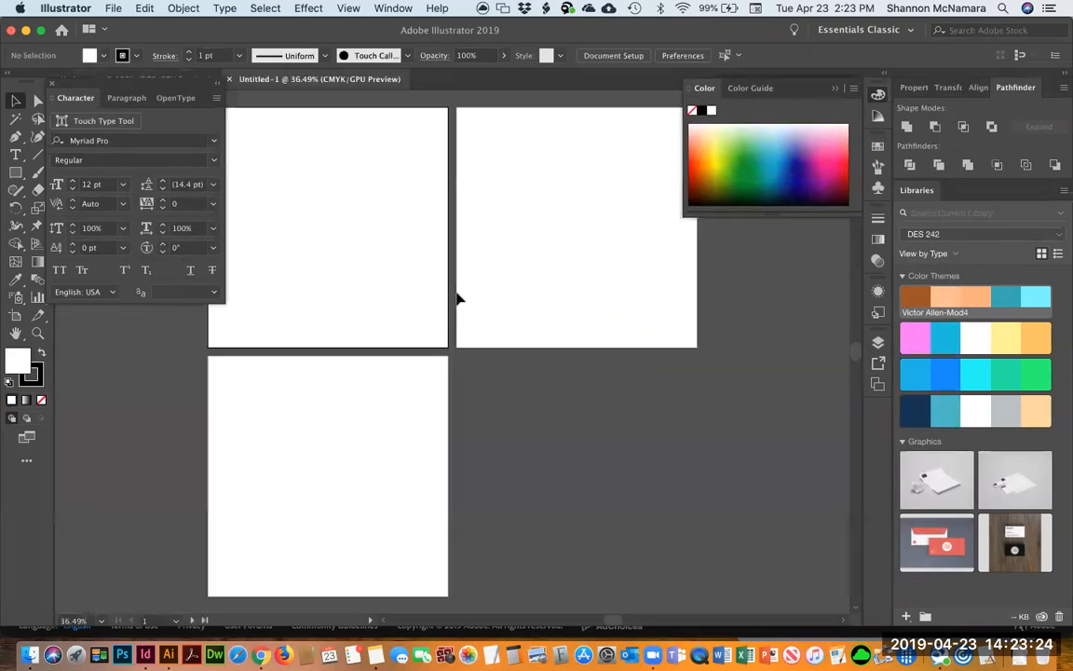
drag(335, 252, 419, 302)
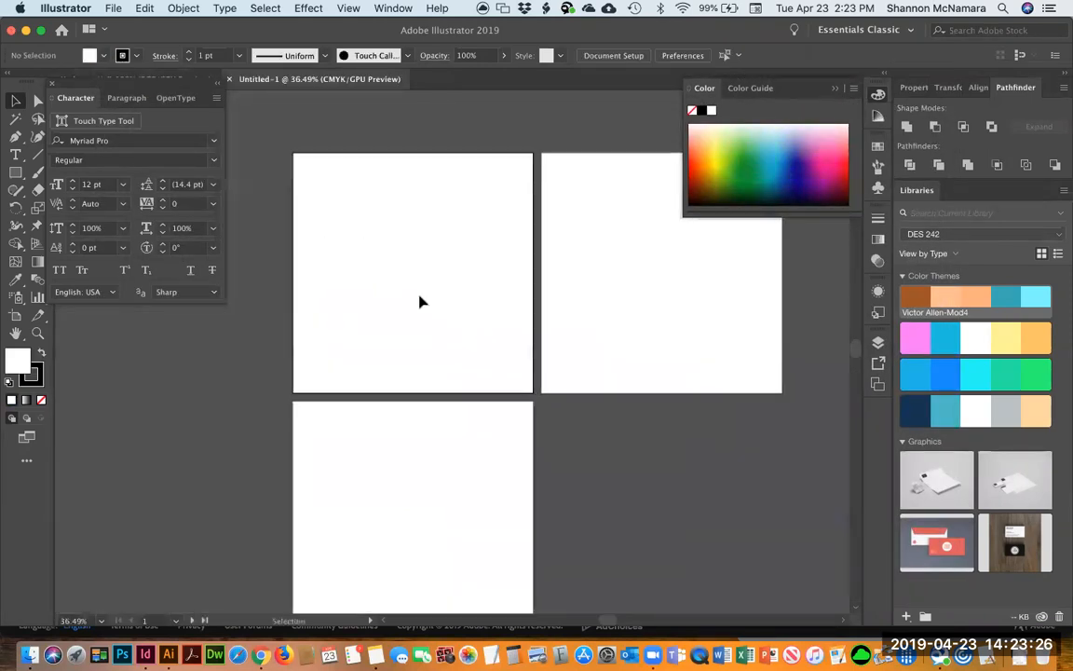
key(super+v)
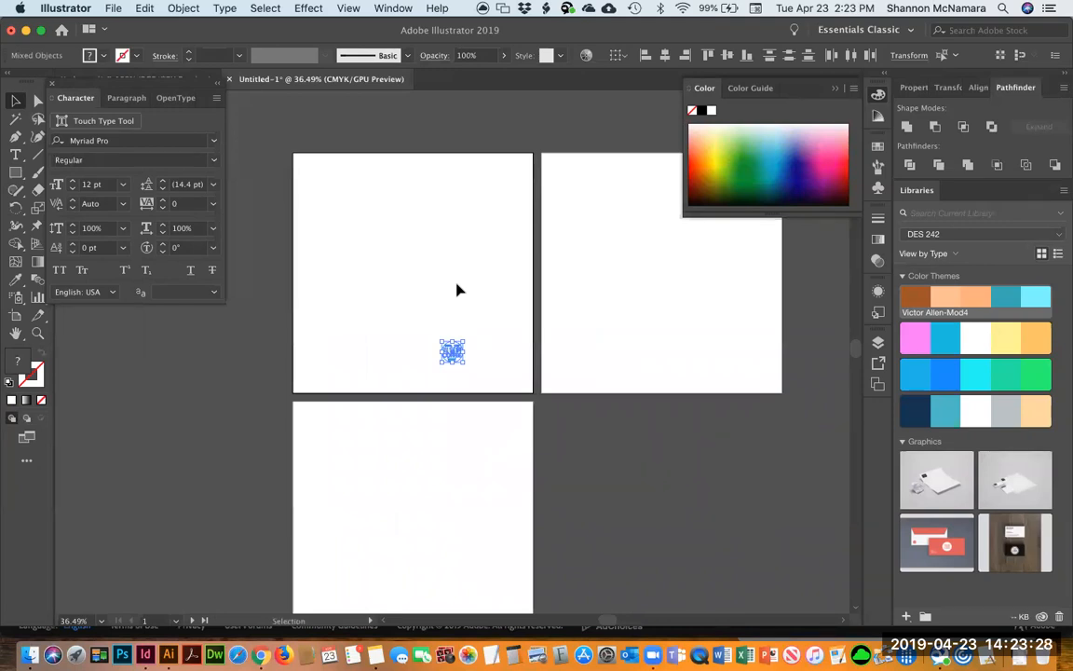
Deselect the pasted logo and examine it close up.
click(395, 330)
key(z)
drag(407, 297, 506, 390)
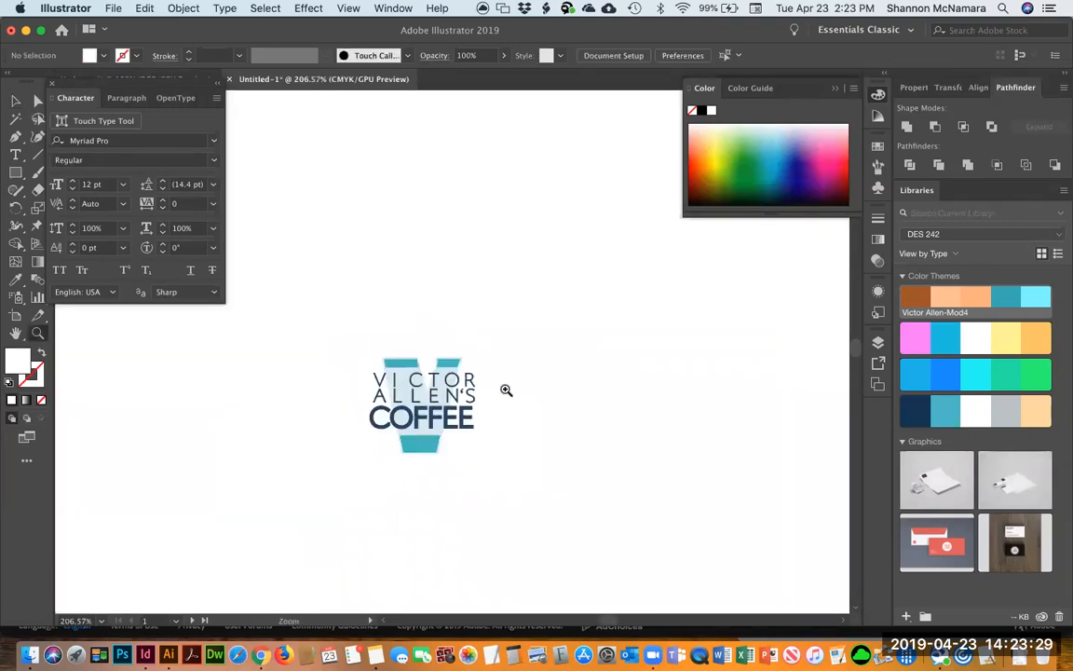
key(v)
click(424, 345)
key(super+shift+a)
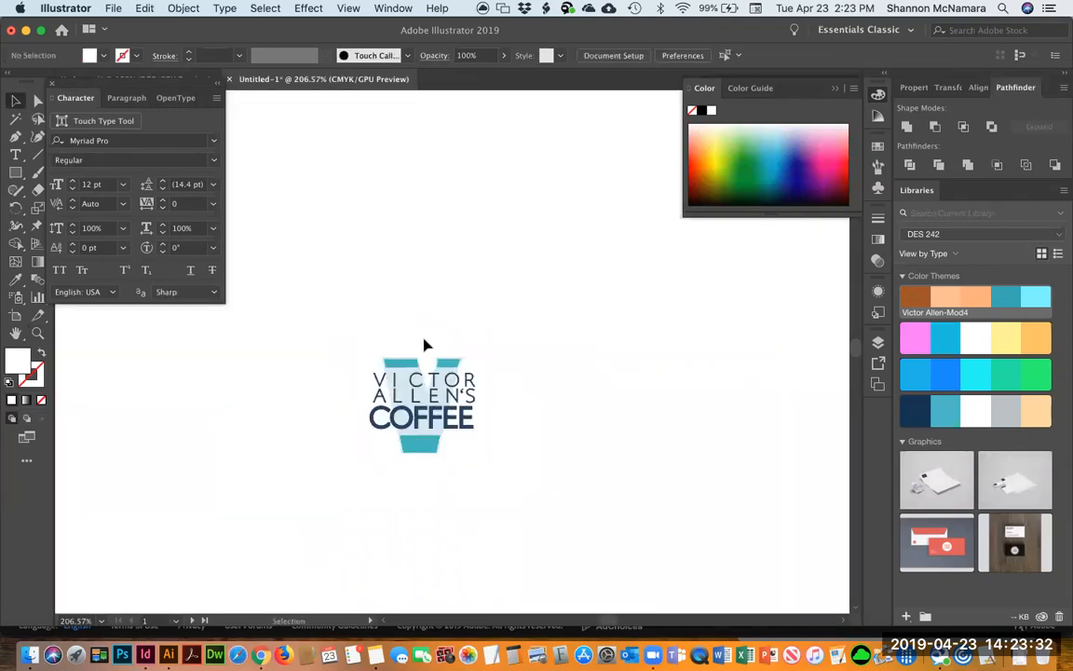
Group all parts of the pasted logo and move the group to the upper-left area of the first artboard.
key(super+0)
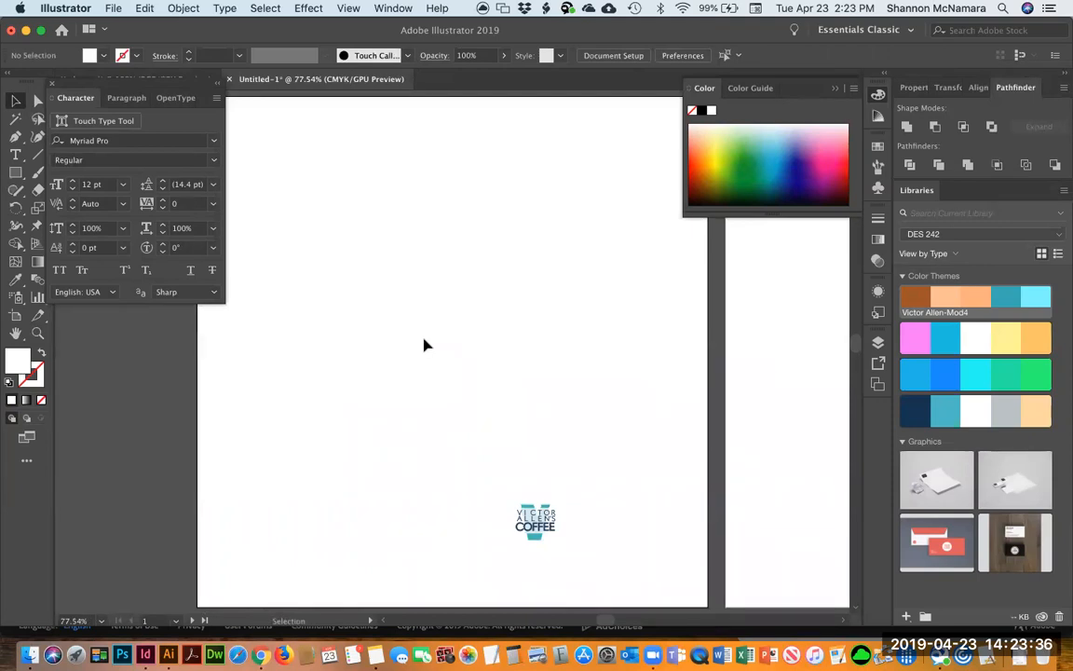
key(super+a)
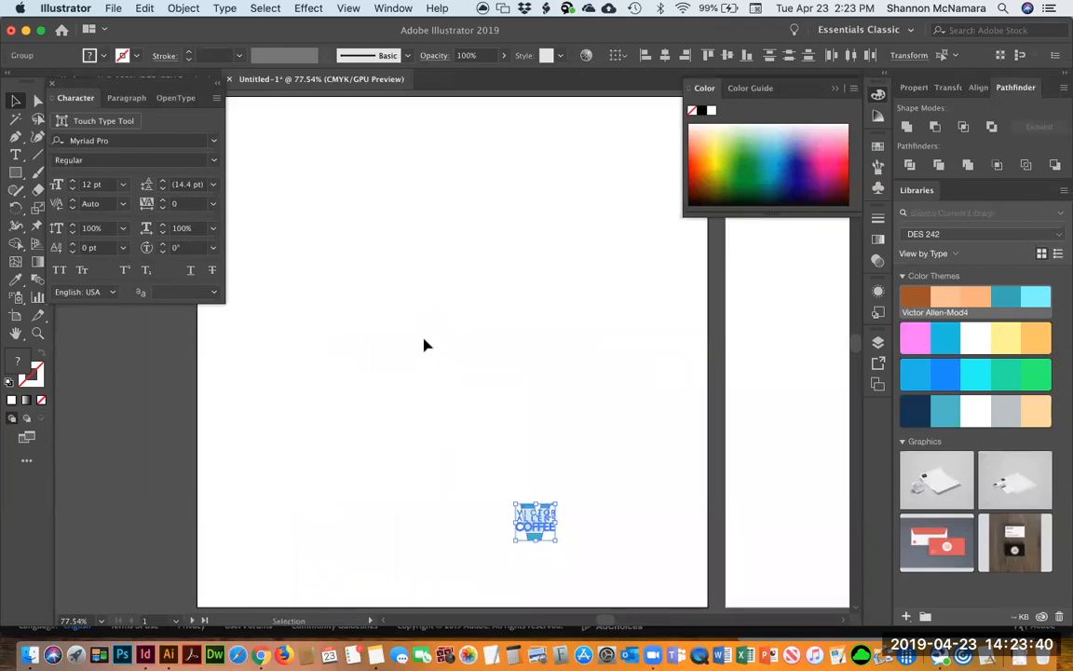
key(super+g)
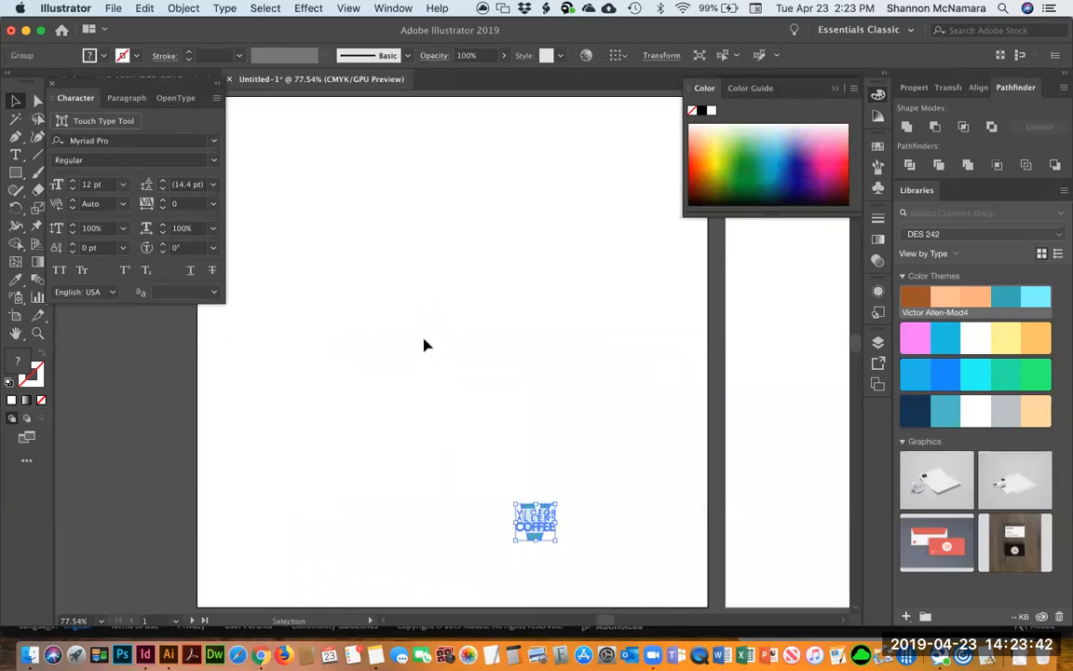
drag(538, 534, 347, 244)
key(super+minus)
key(super+minus)
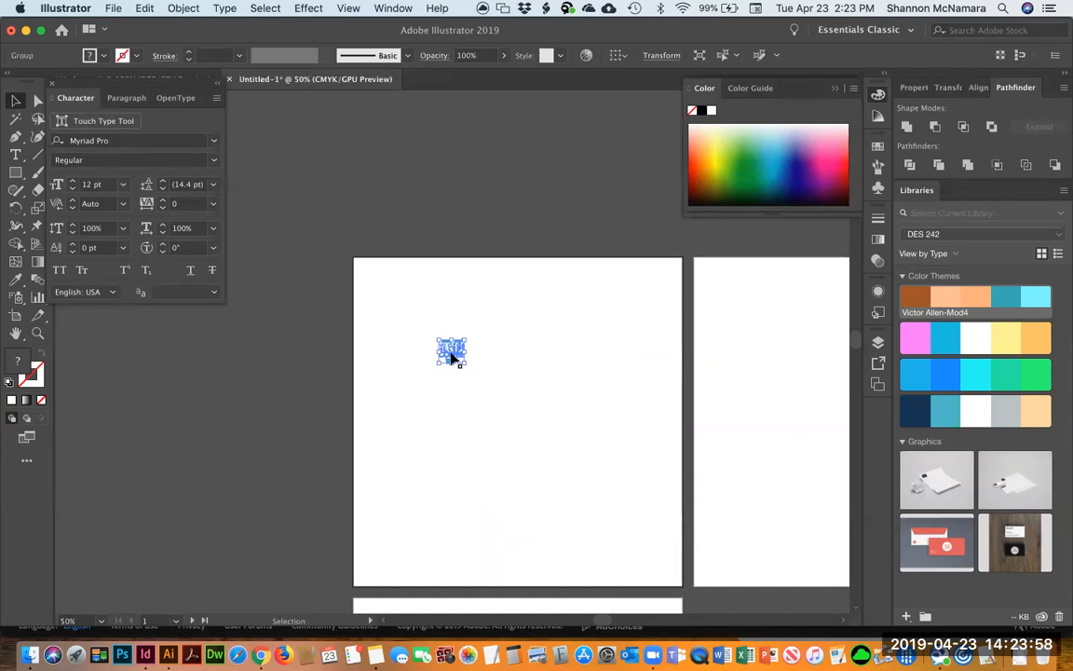
Scale the small logo group uniformly to 800% with preview enabled.
key(s)
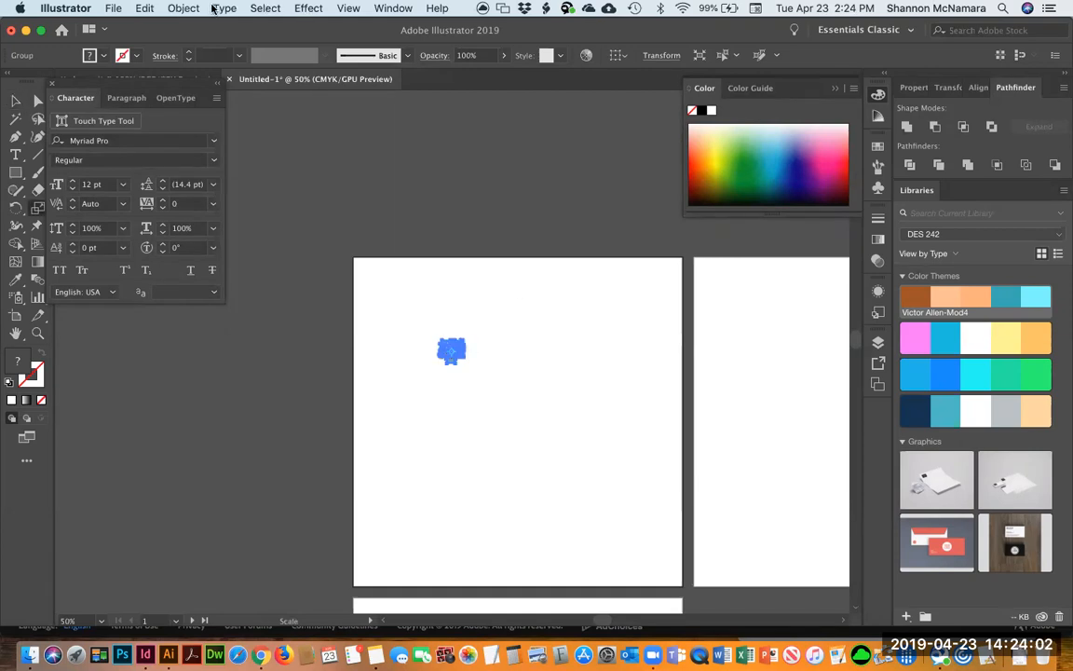
double_click(38, 207)
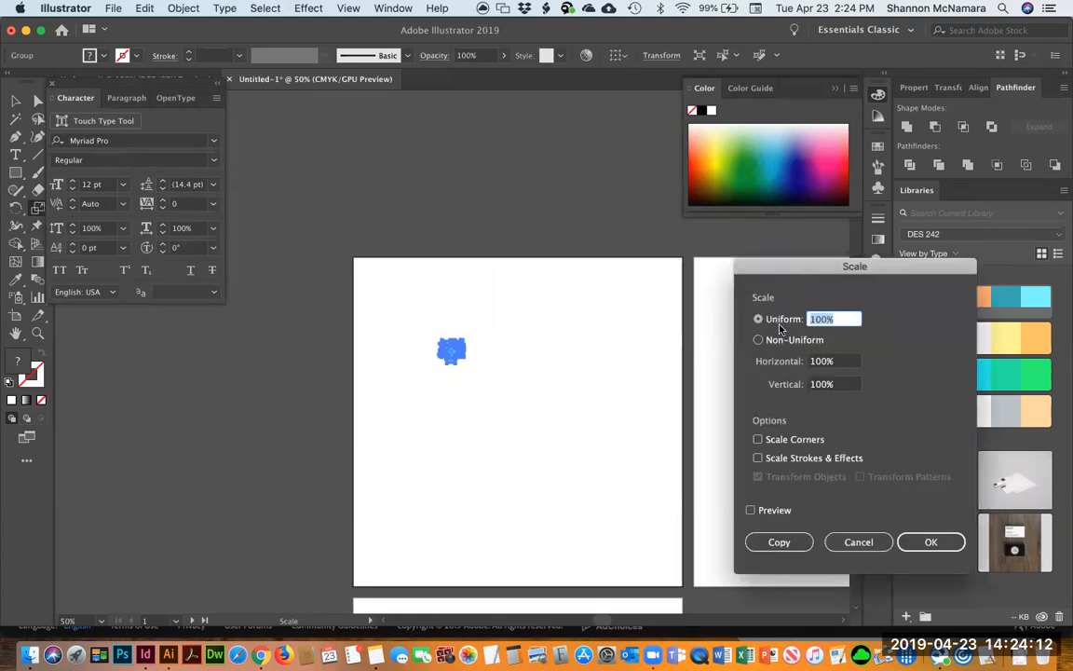
click(794, 510)
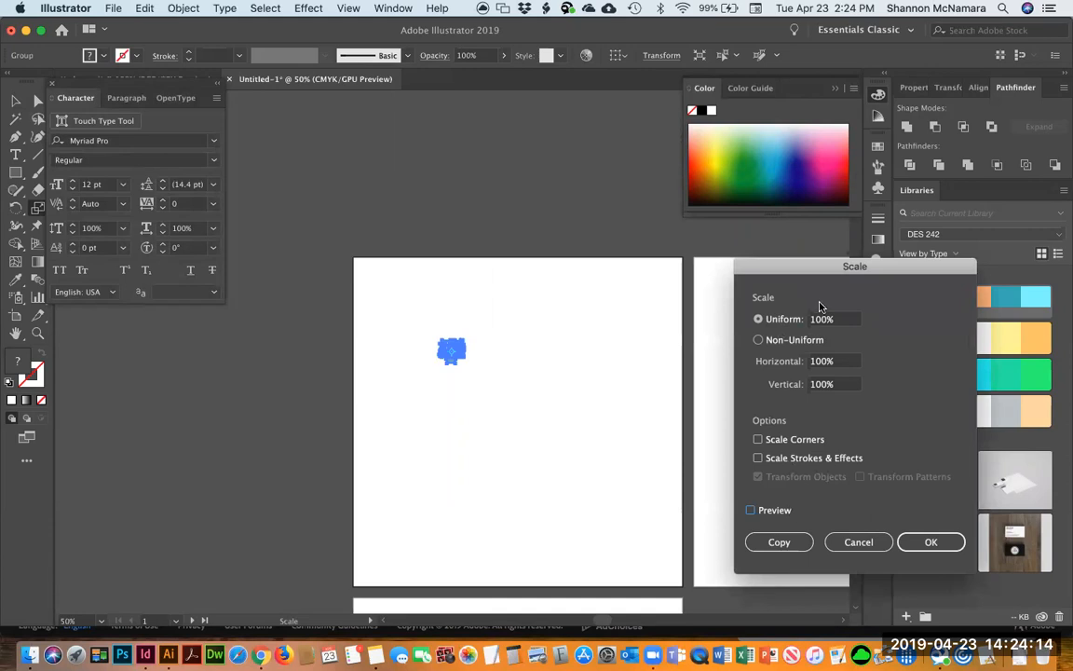
drag(843, 320, 793, 313)
text(400)
key(Tab)
click(750, 510)
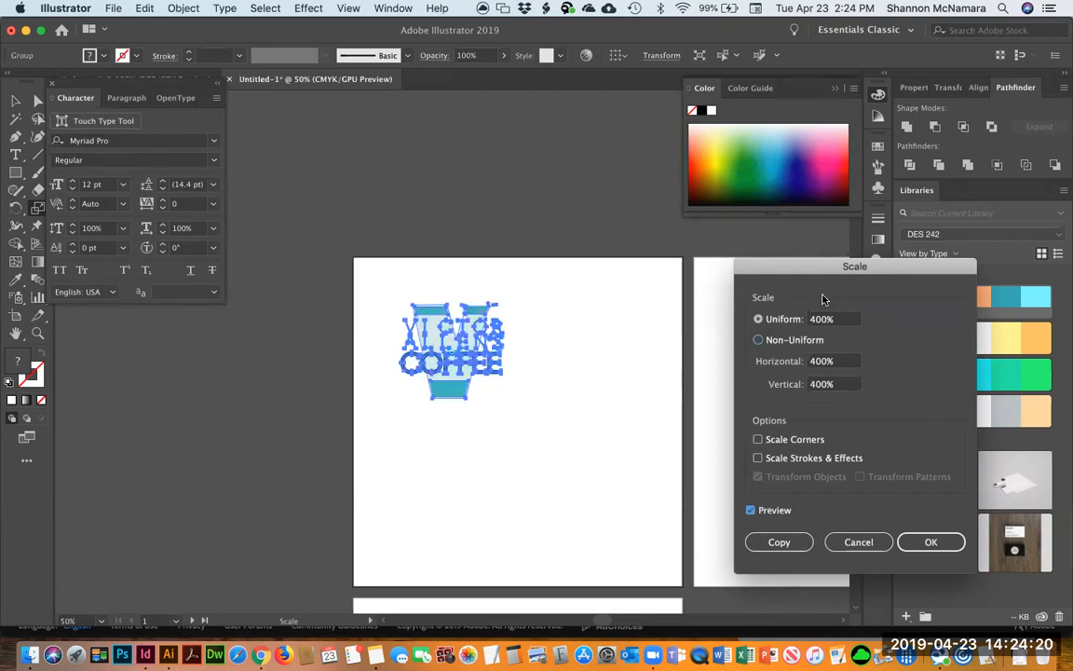
drag(816, 320, 807, 320)
text(6)
key(Tab)
text(8)
key(Tab)
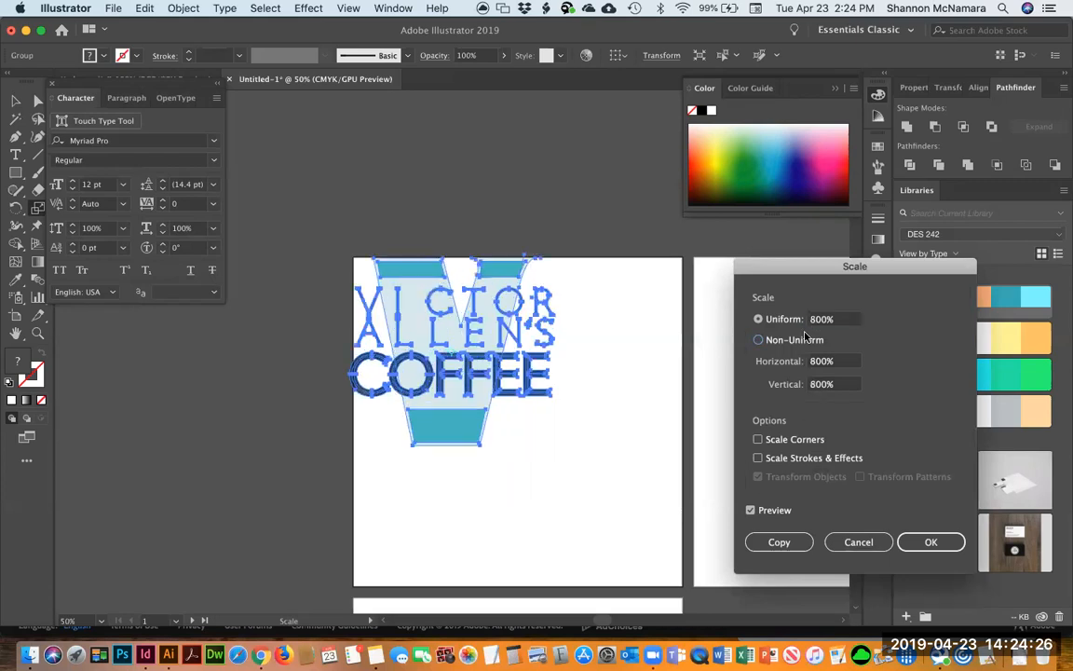
click(928, 541)
Enlarge the logo proportionally to span nearly the full width of the first artboard and centre it there.
drag(488, 292, 500, 306)
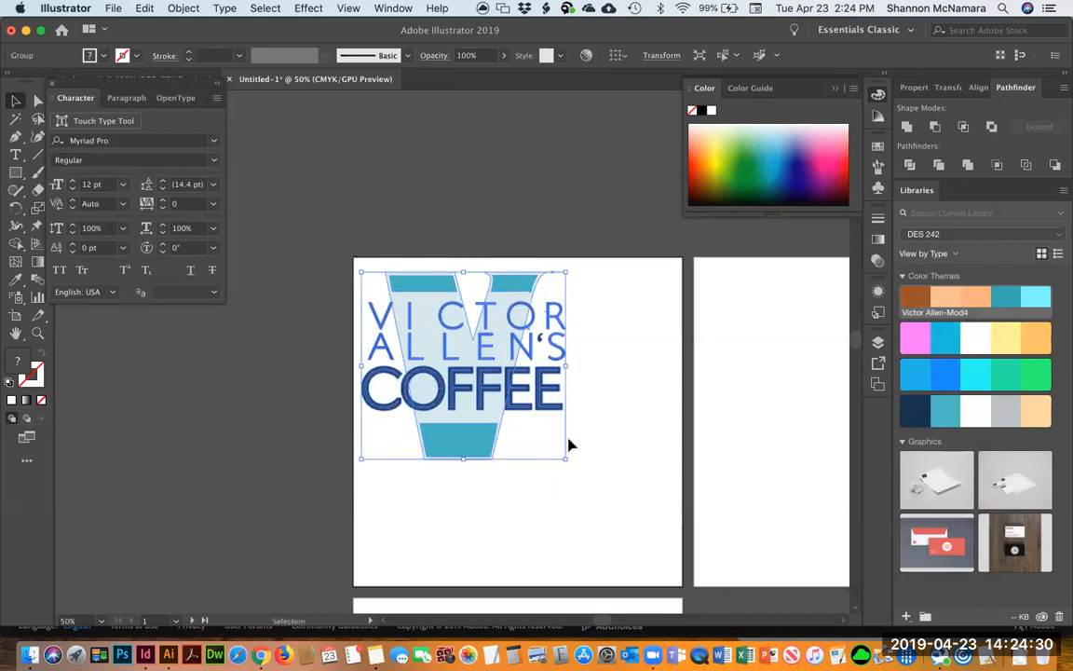
drag(581, 479, 670, 558)
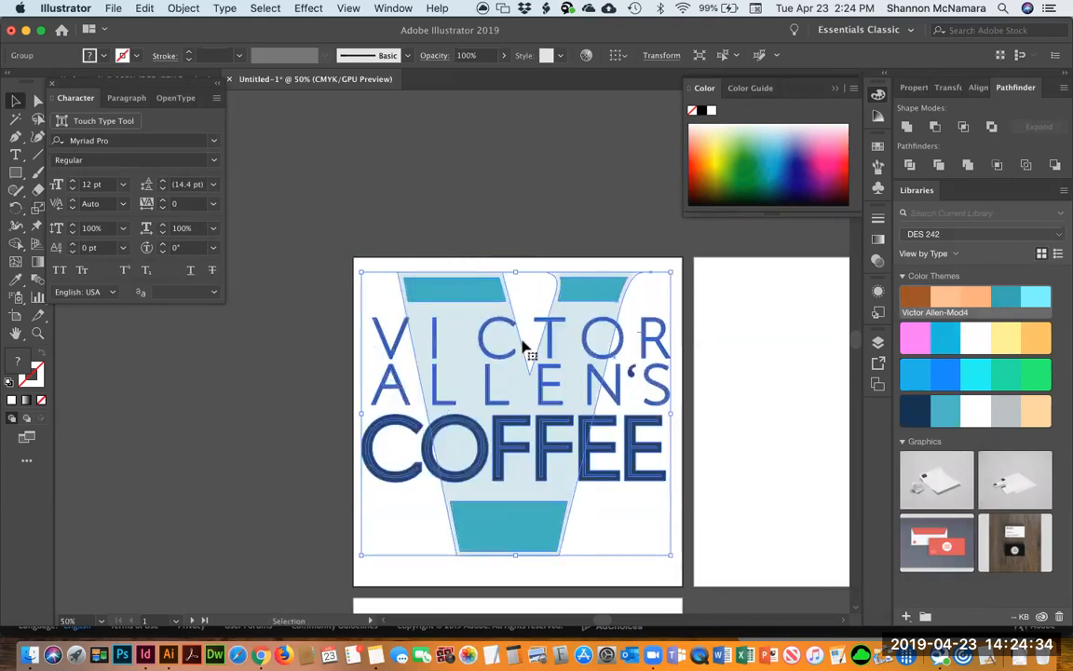
drag(714, 477, 544, 443)
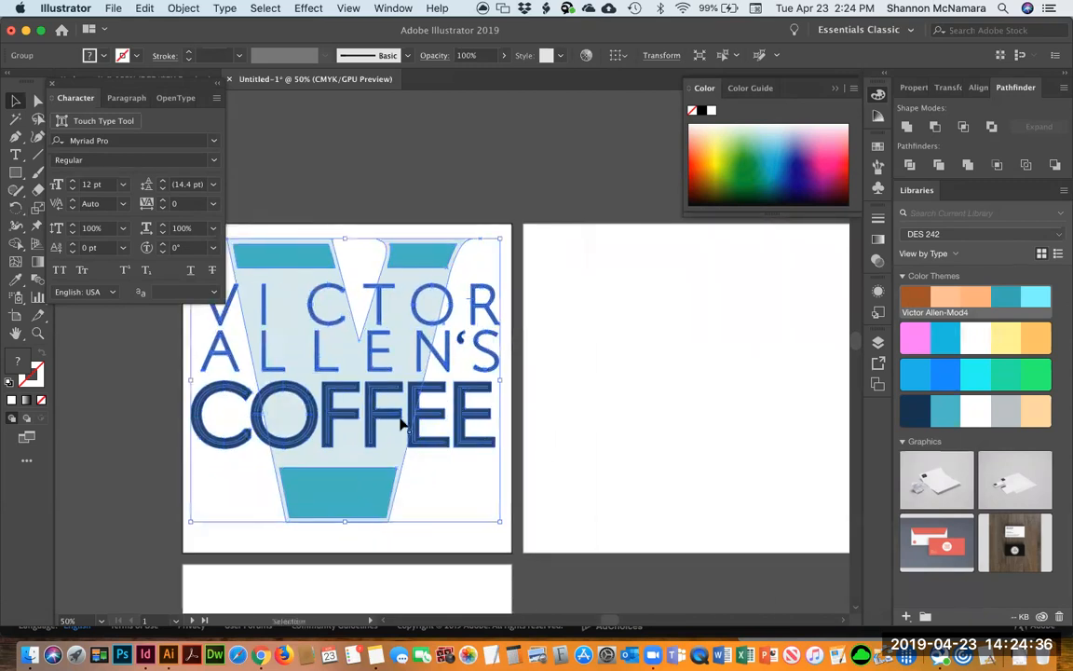
drag(352, 446, 352, 454)
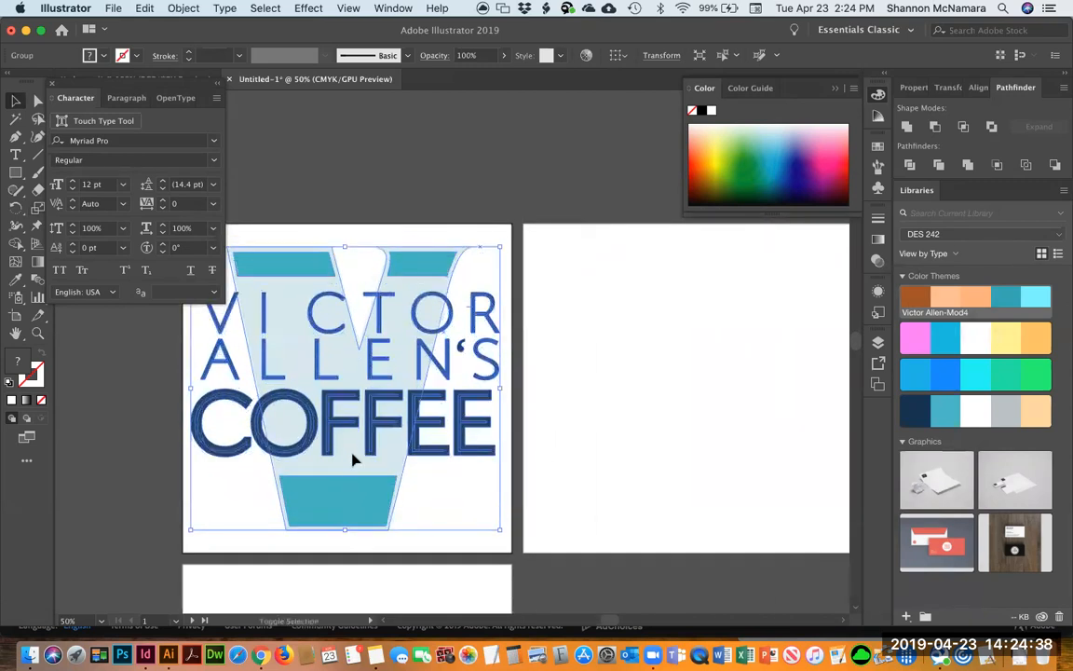
key(super+shift+a)
drag(350, 361, 454, 336)
click(455, 337)
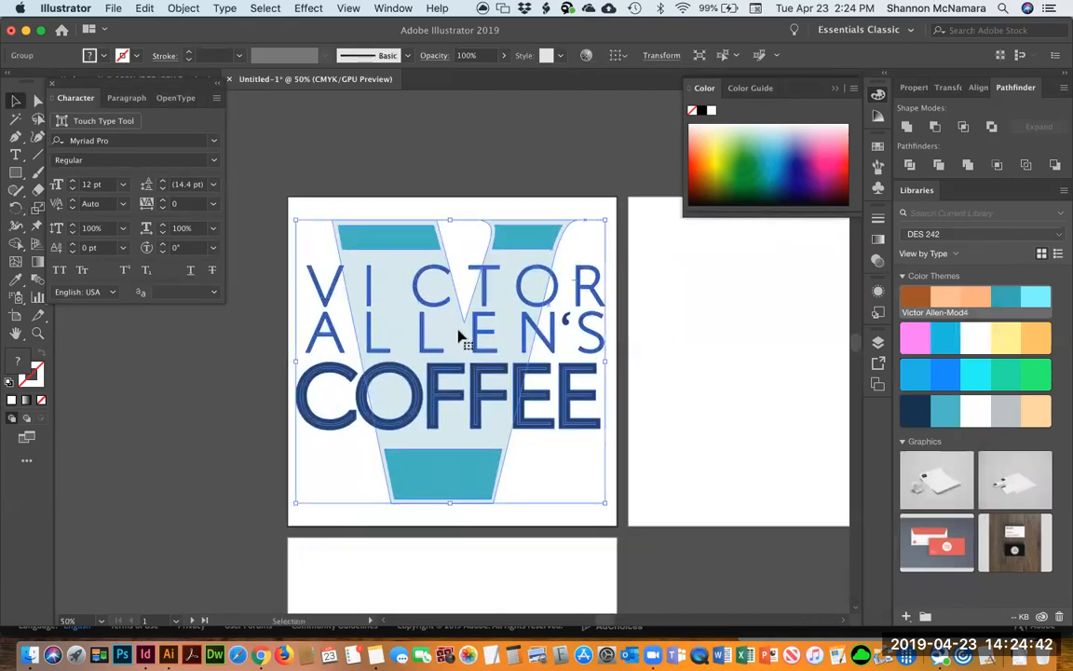
drag(459, 332, 460, 337)
drag(665, 399, 463, 473)
key(super+shift+a)
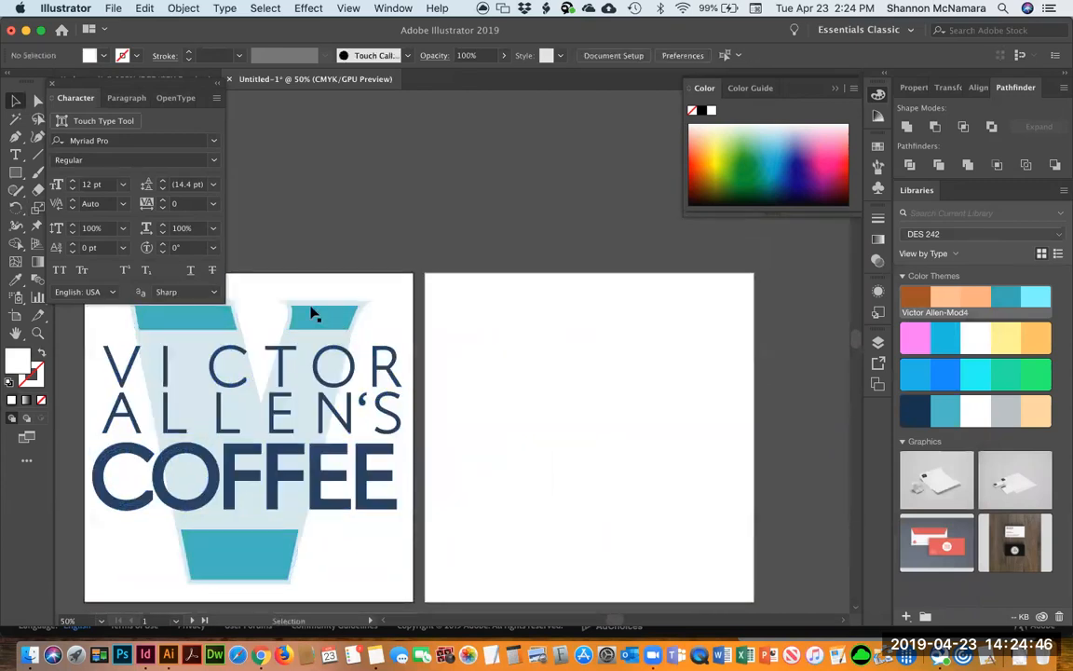
Delete the stray anchor point beside the outer tip of the V's right arm, working in outline view.
drag(309, 299, 448, 311)
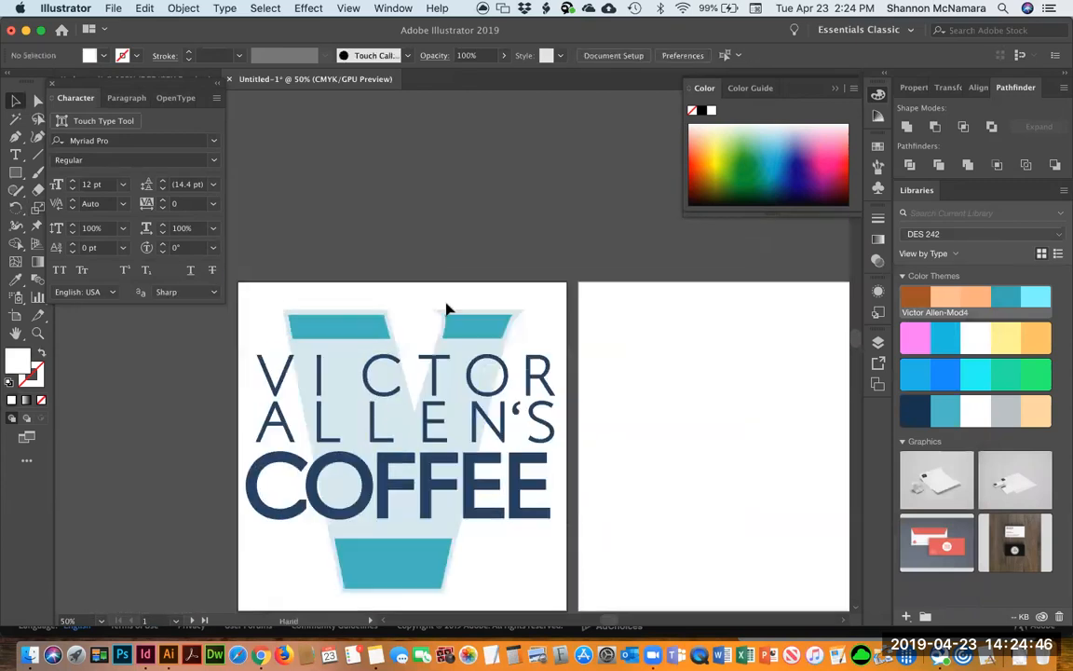
click(521, 318)
click(532, 243)
key(z)
drag(508, 296, 552, 366)
key(super+y)
key(a)
drag(476, 189, 497, 221)
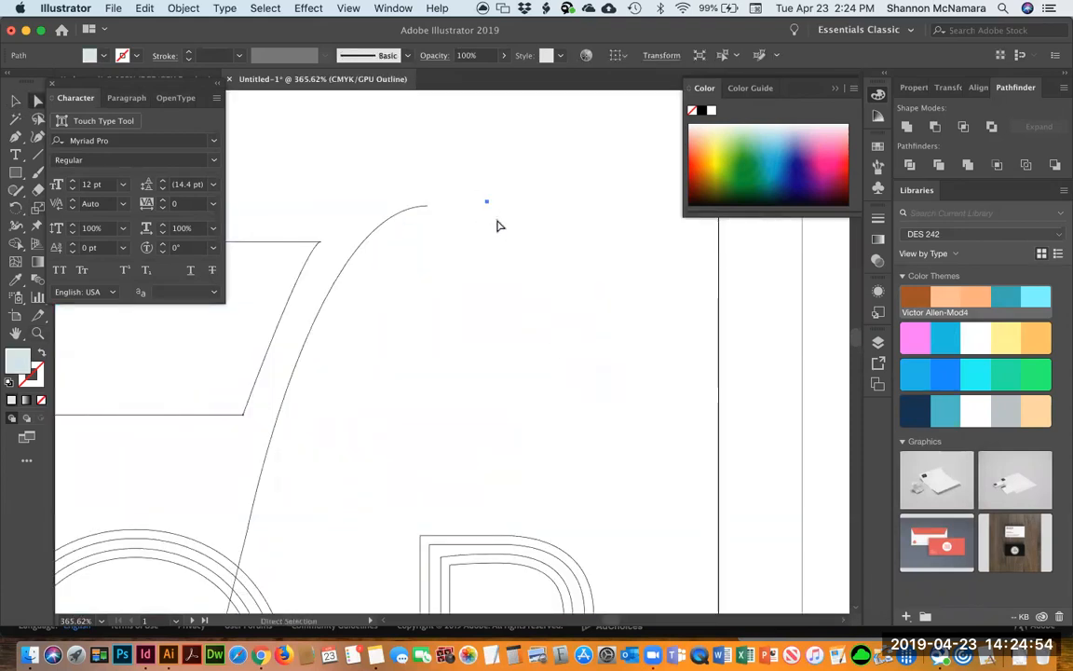
key(Delete)
Close the open top edge of the V's right arm with a straight Pen segment and return to the color preview.
drag(219, 211, 627, 347)
key(p)
click(793, 349)
click(90, 345)
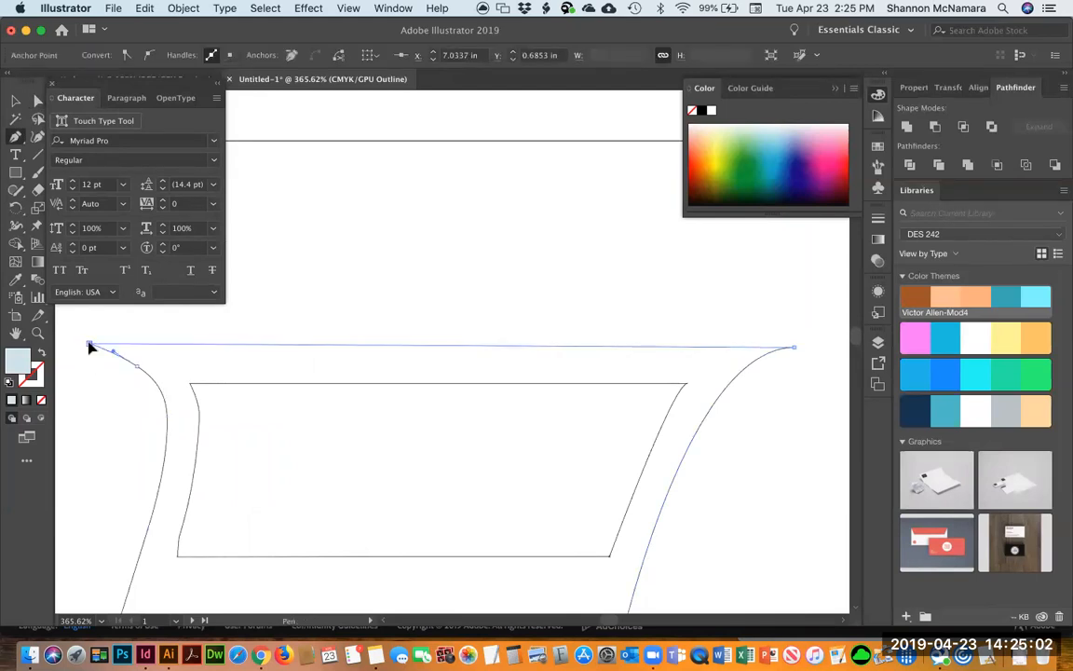
key(super+v)
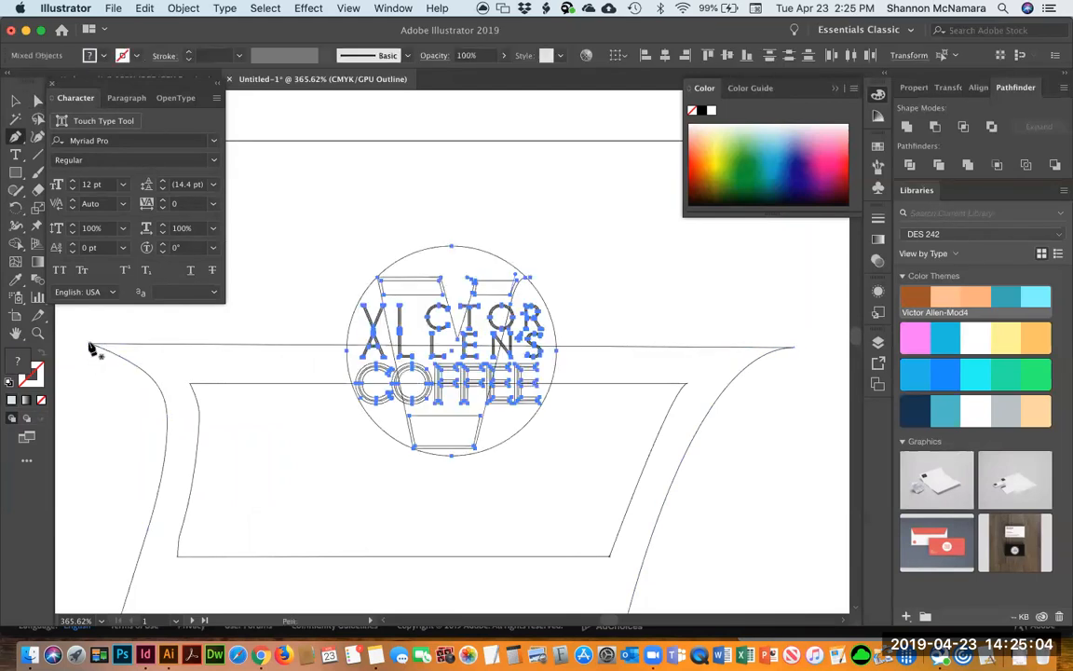
key(super+z)
key(super+y)
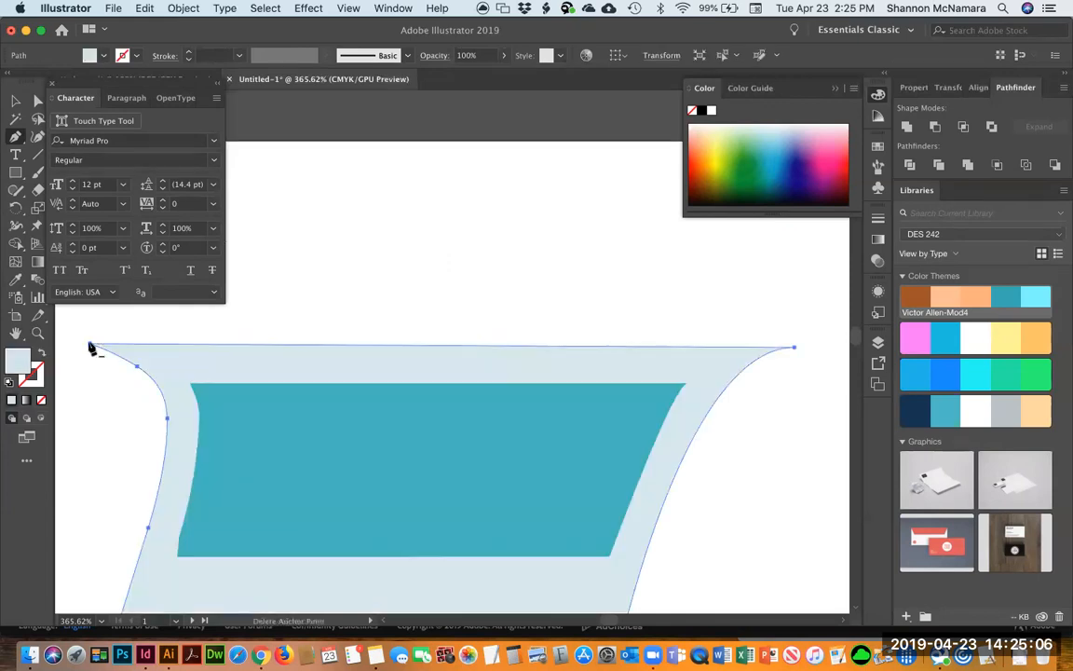
key(super+0)
key(v)
click(482, 133)
Look over the whole logo and check the list of required logo versions in Notes, then return to Illustrator.
drag(589, 290, 577, 347)
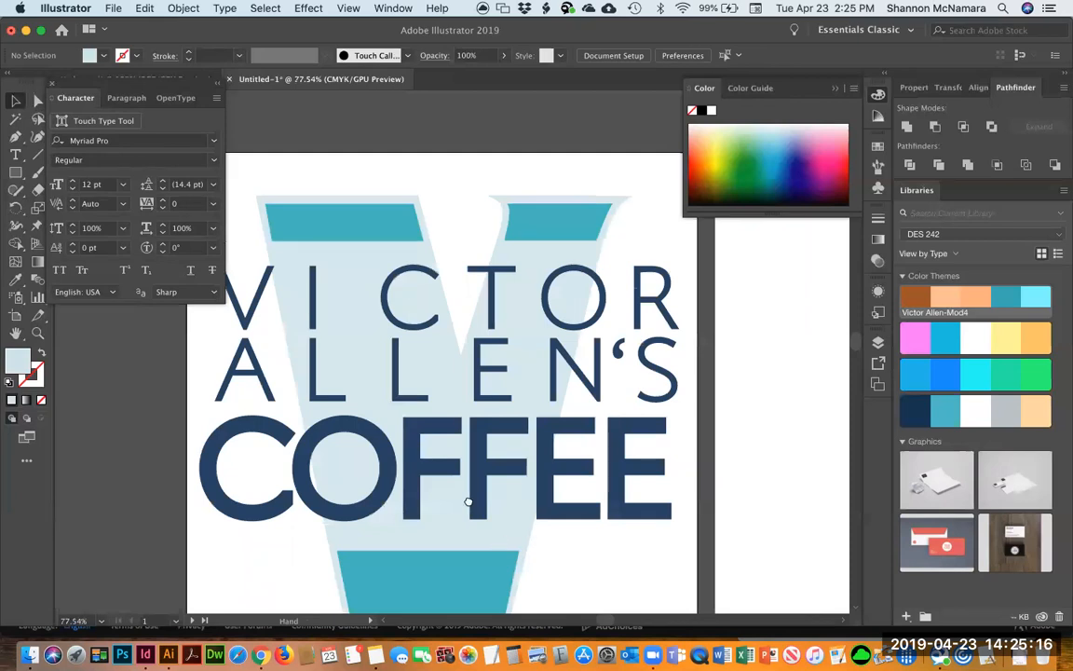
drag(470, 498, 489, 412)
key(super+minus)
key(super+minus)
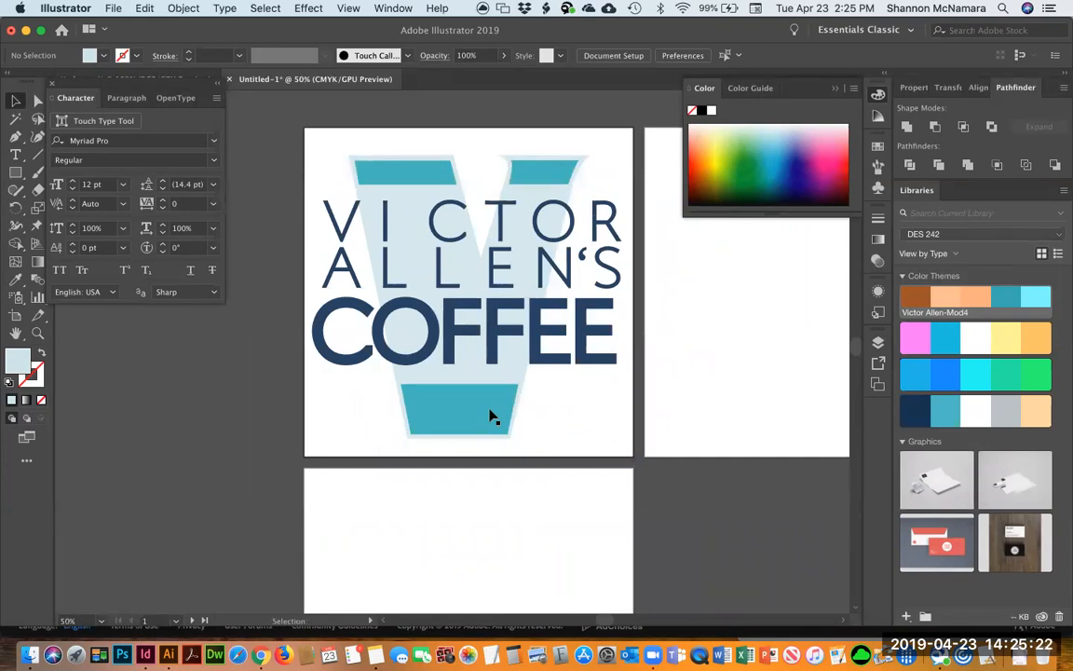
drag(525, 324, 404, 401)
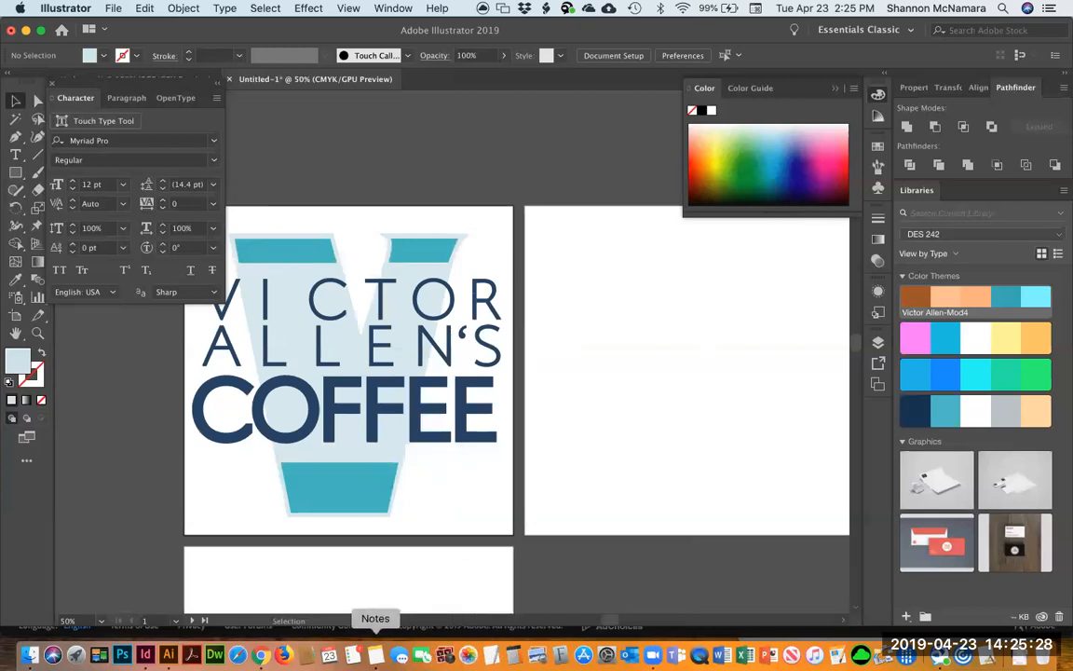
click(376, 655)
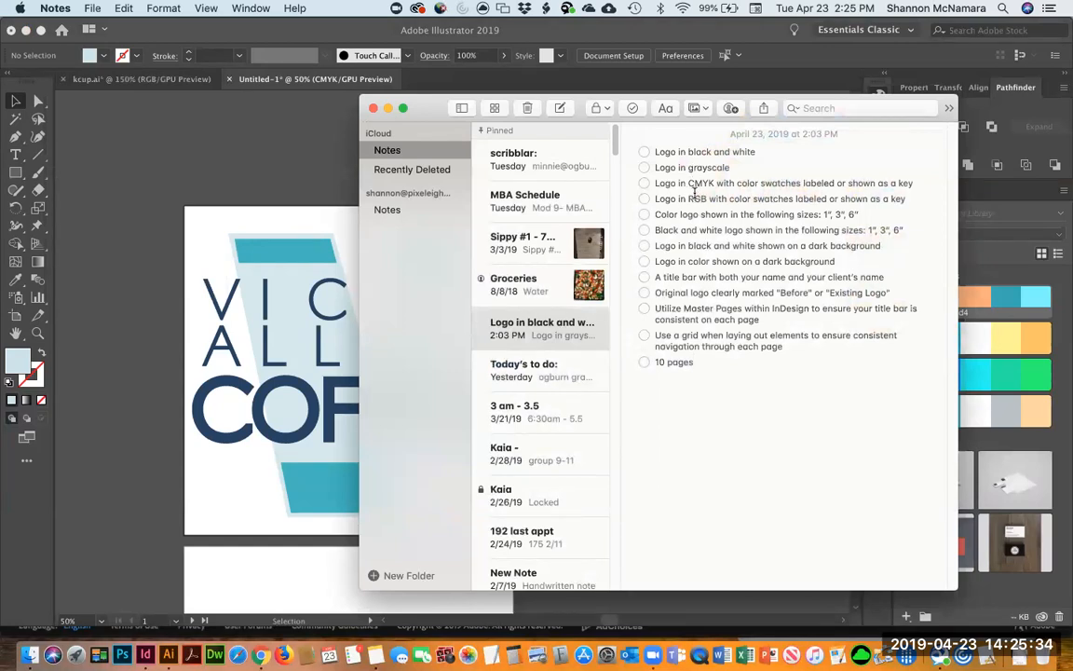
click(282, 116)
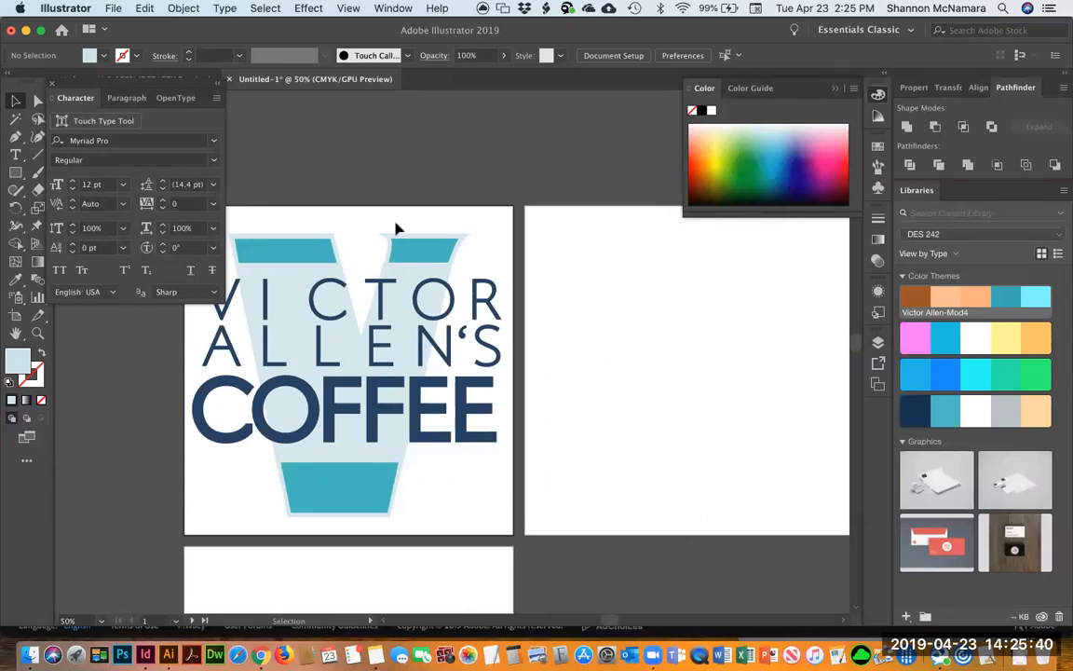
Copy the logo onto the two empty artboards, one beside and one below the original, in matching positions.
key(super+minus)
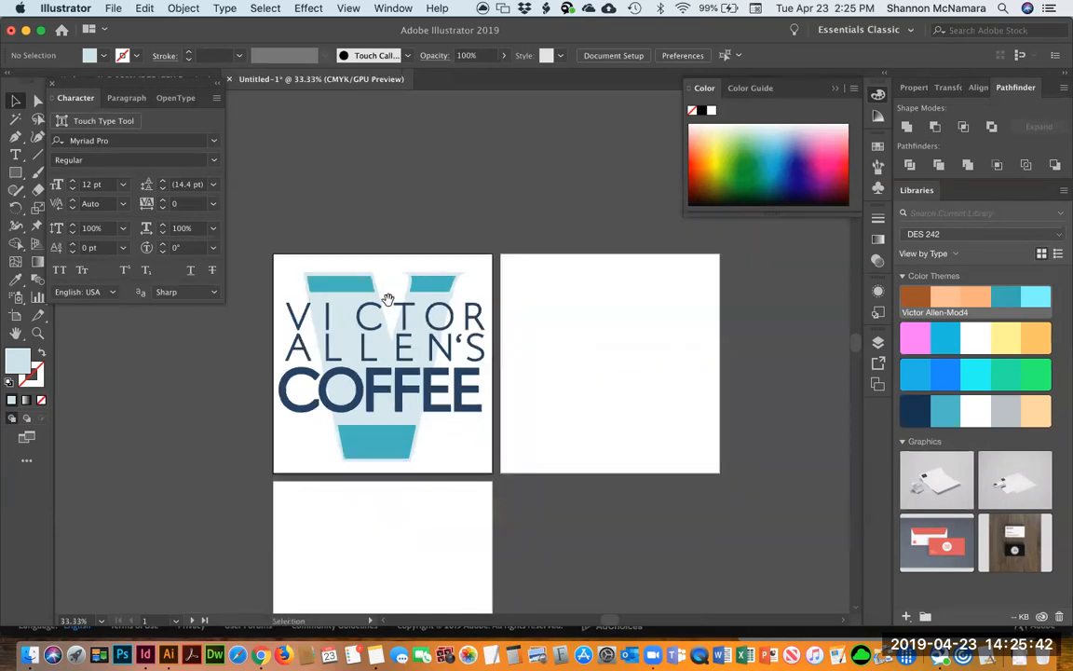
drag(388, 300, 392, 296)
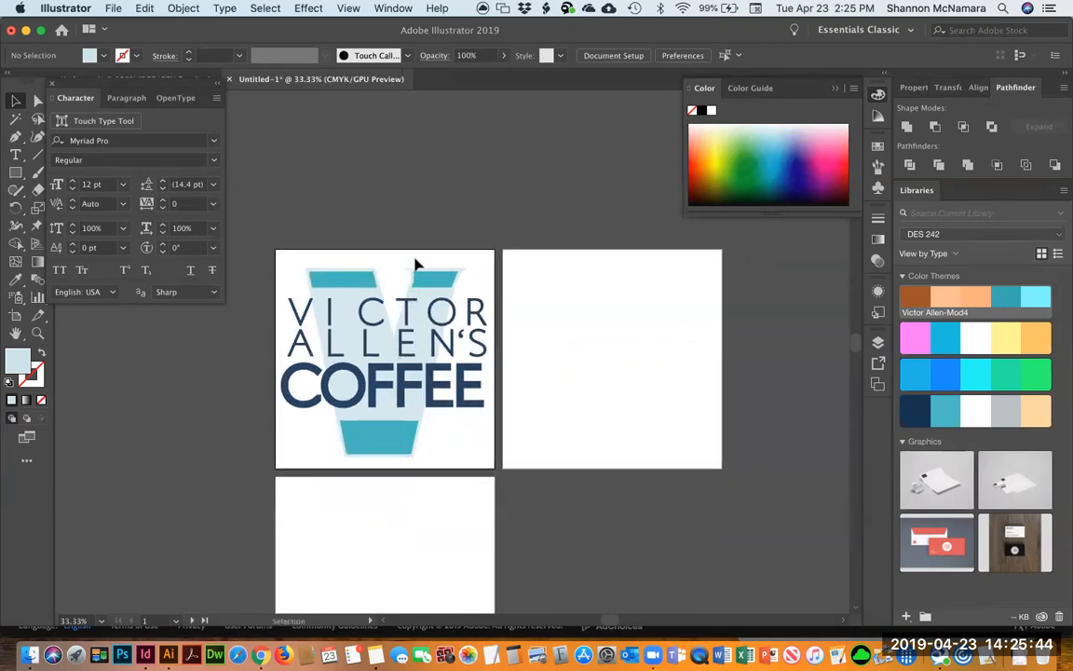
click(342, 306)
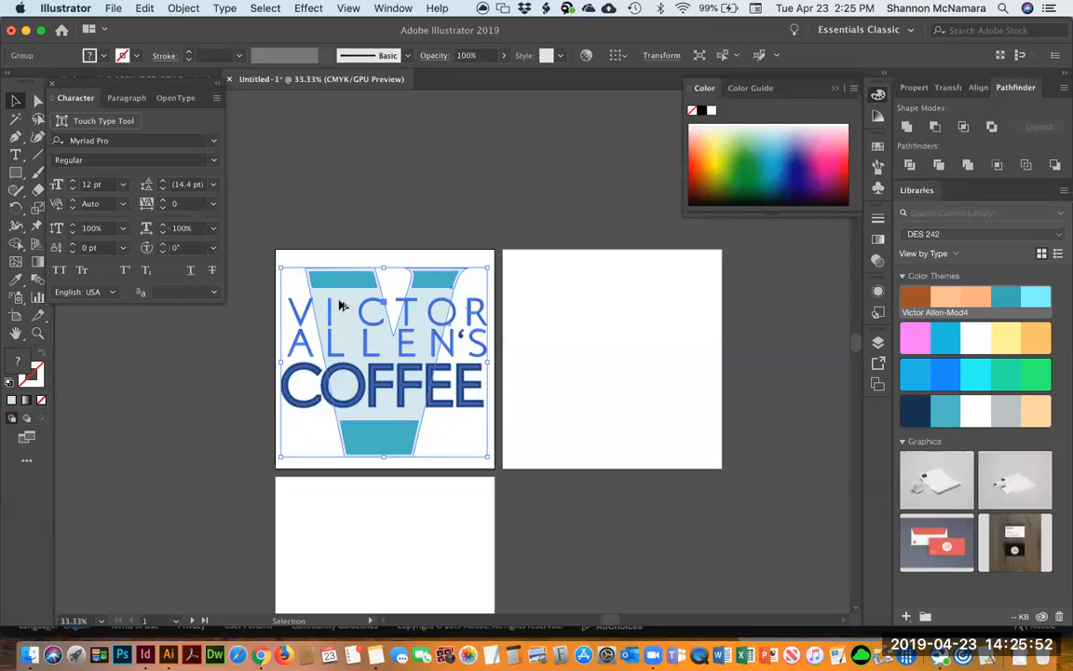
drag(341, 316, 568, 336)
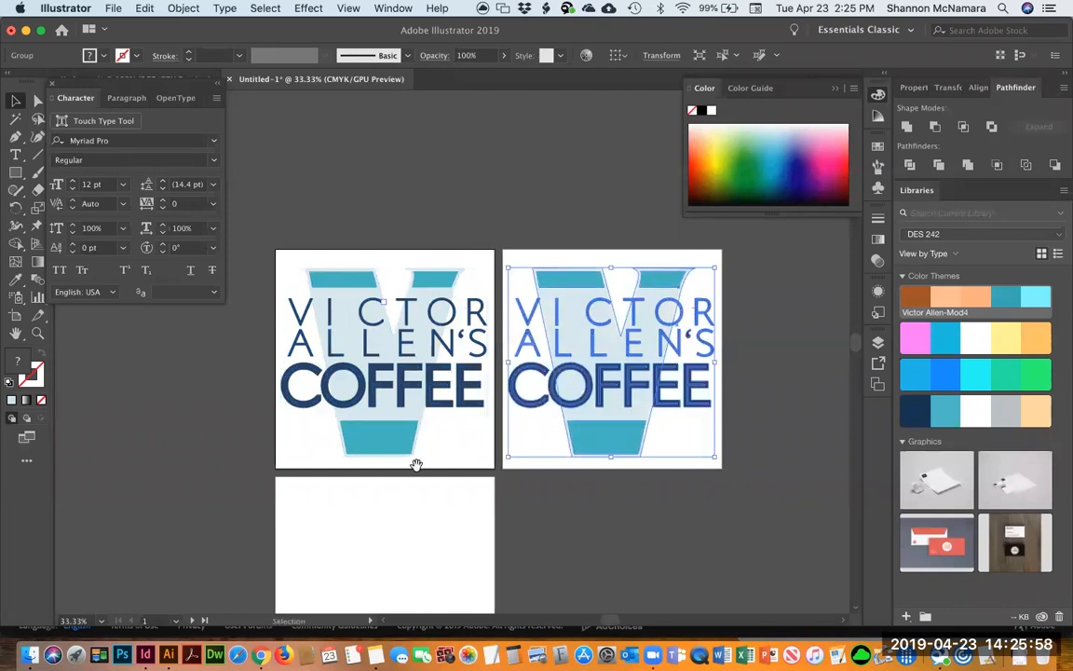
drag(414, 467, 462, 379)
click(368, 186)
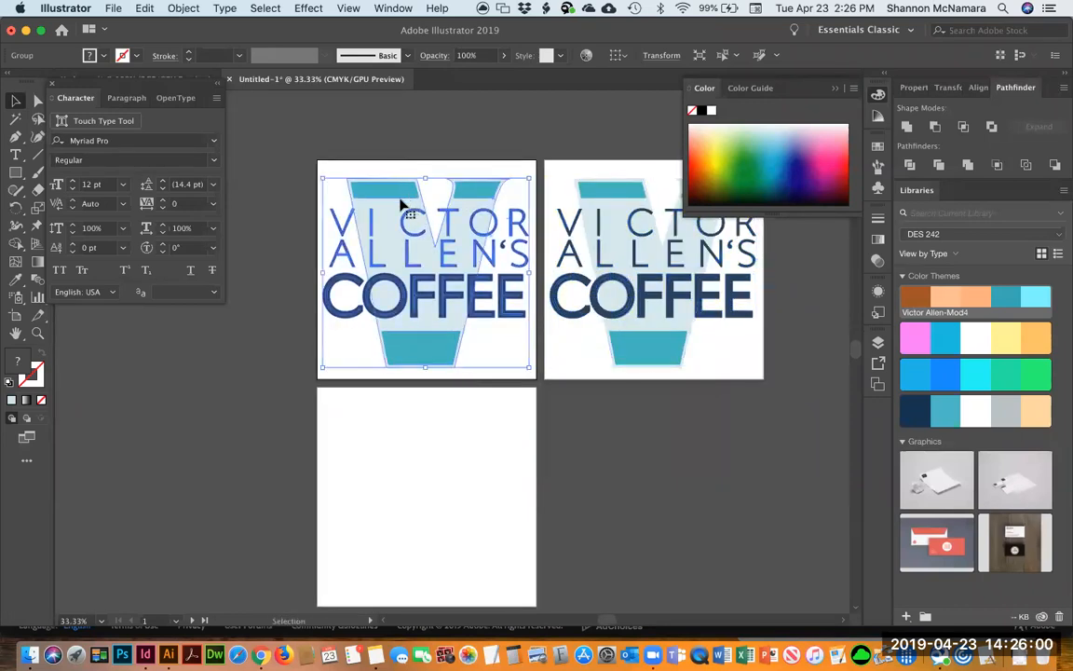
drag(363, 179, 392, 426)
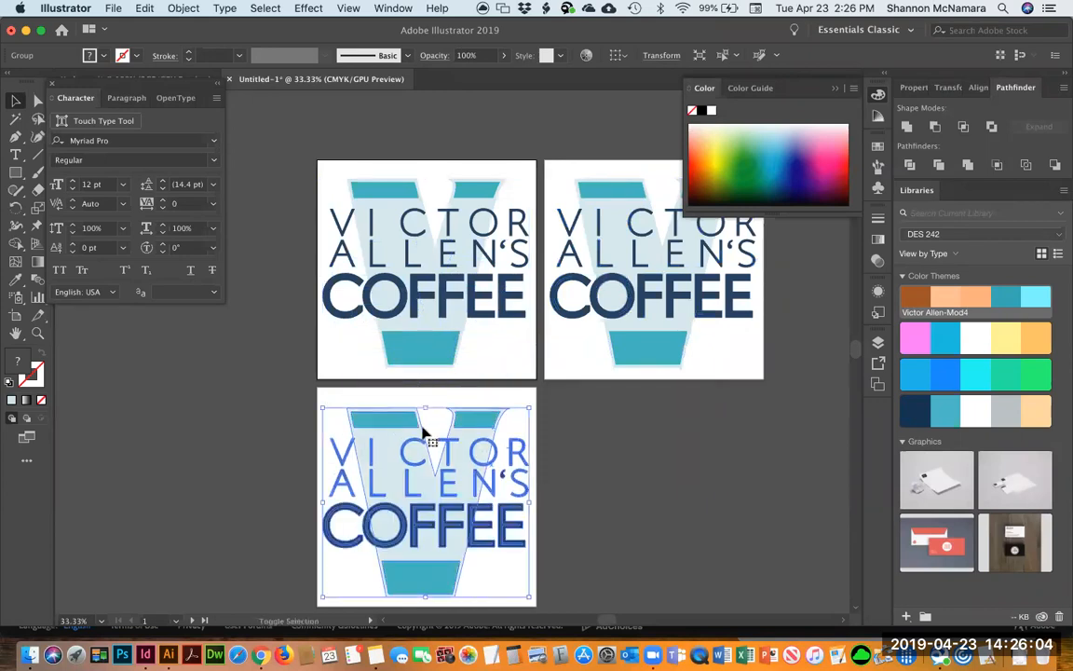
click(663, 433)
scroll(564, 240, right, 1)
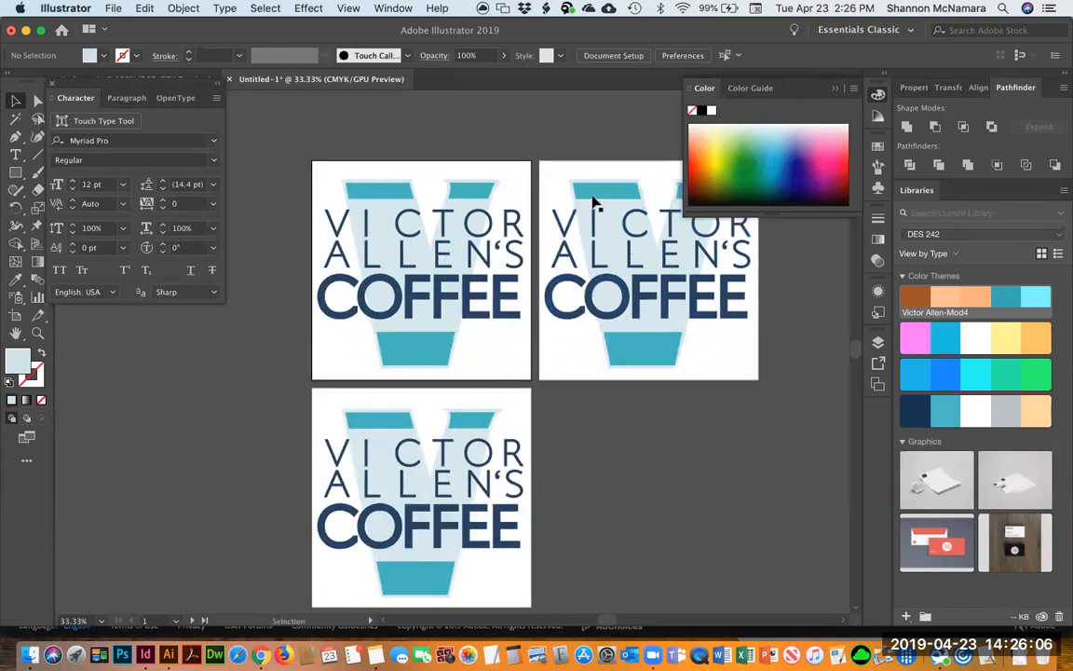
Convert the logo on the second artboard to grayscale.
click(595, 206)
drag(552, 232, 514, 248)
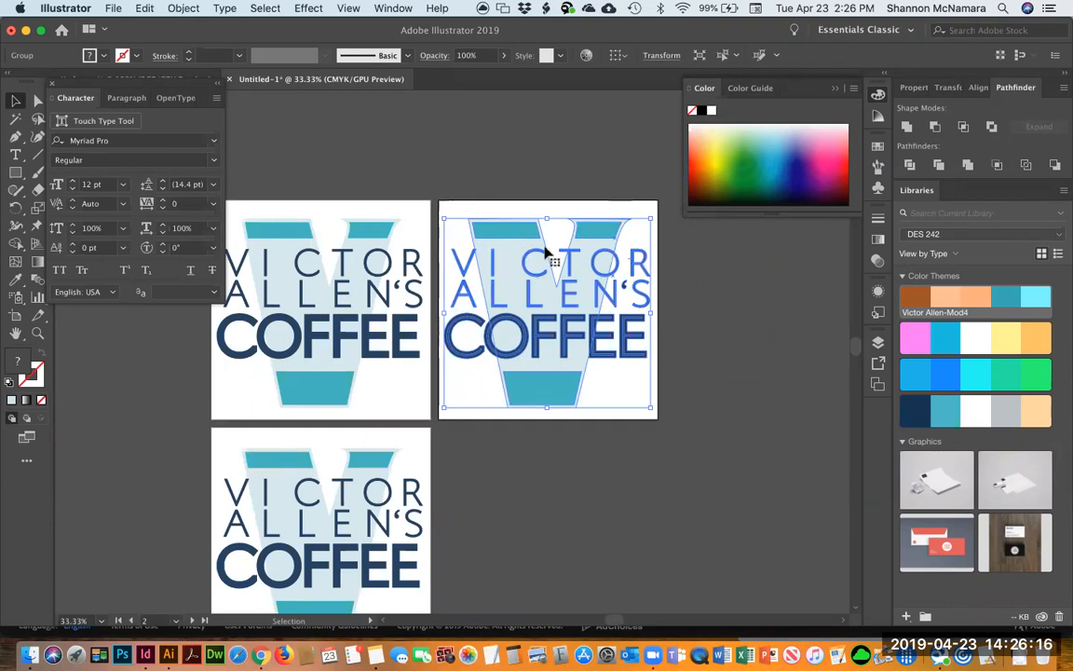
click(184, 9)
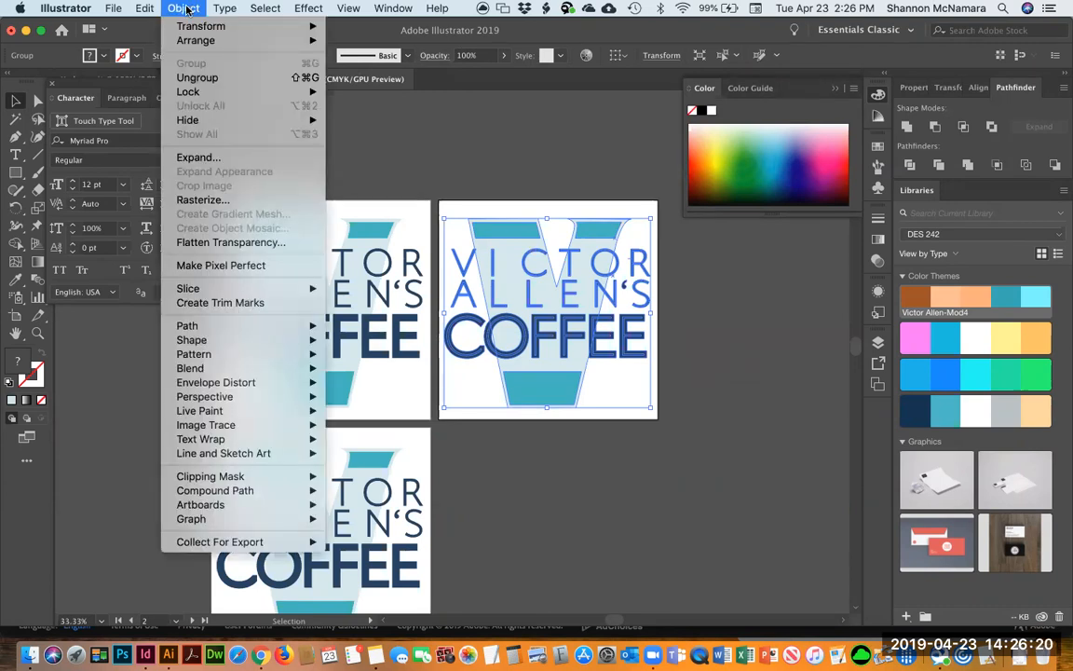
mouse_move(143, 8)
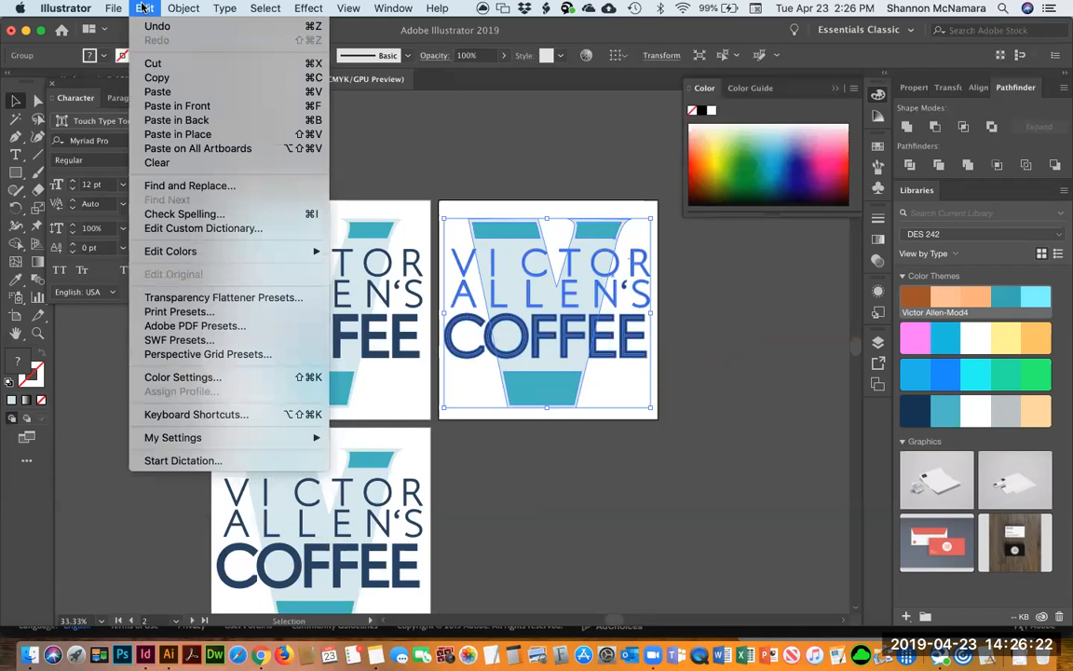
mouse_move(193, 255)
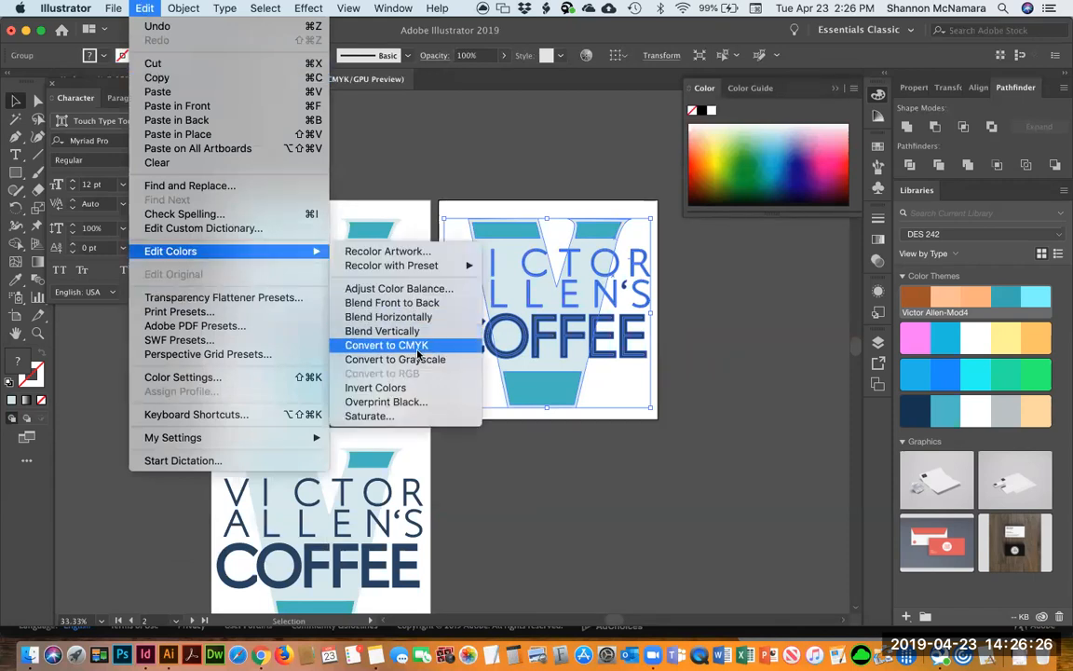
click(416, 361)
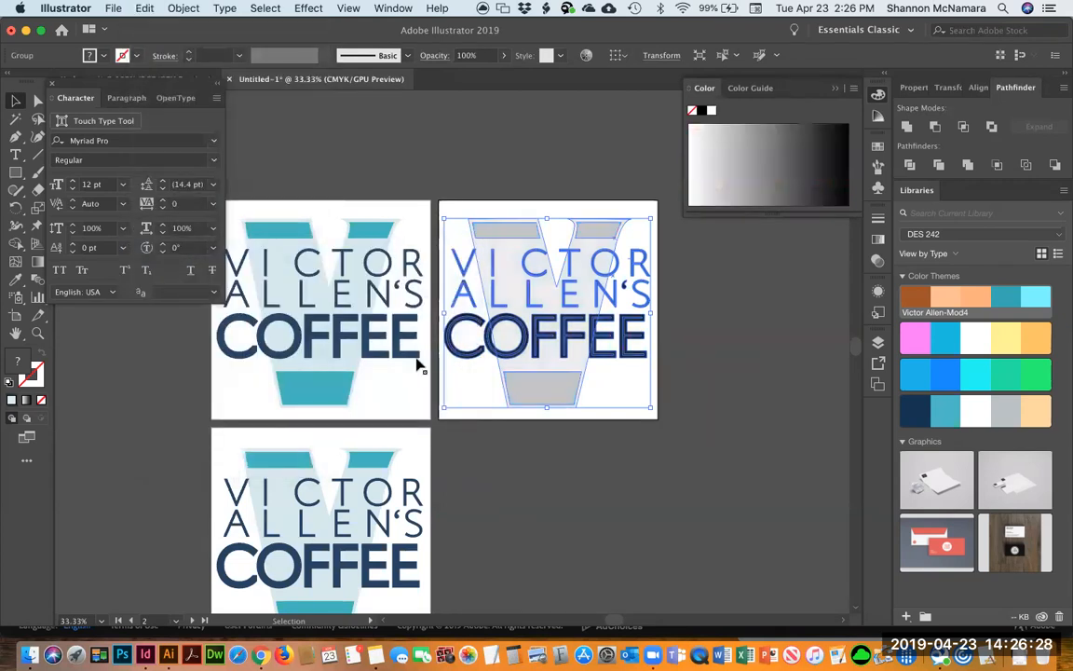
click(769, 350)
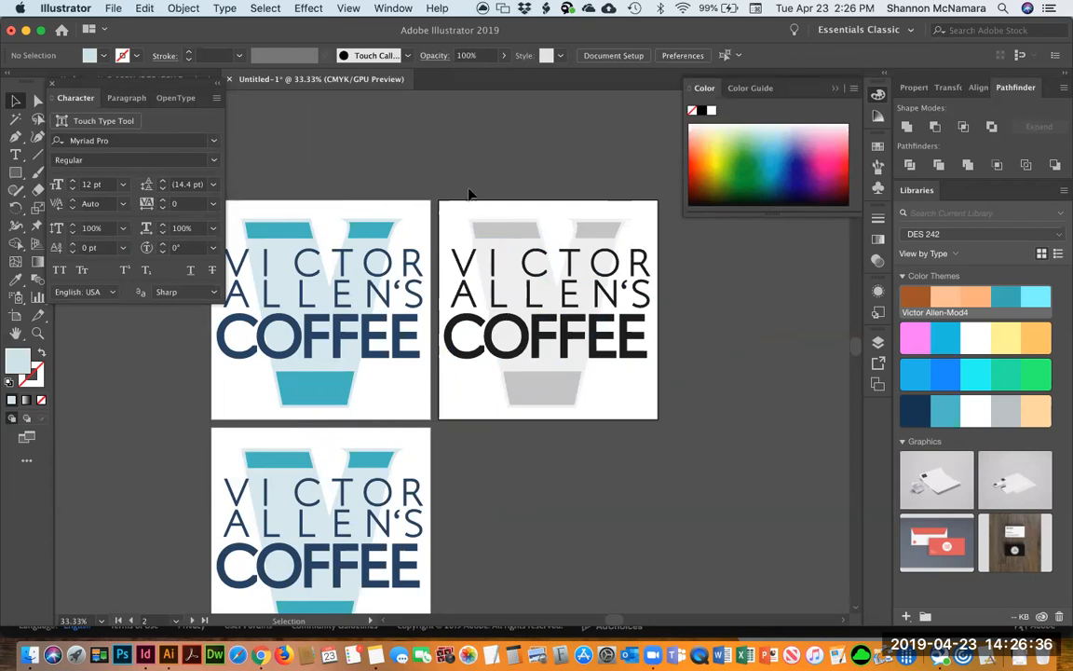
Darken the three gray bands of the V on the grayscale artboard to 40% black.
key(a)
click(507, 233)
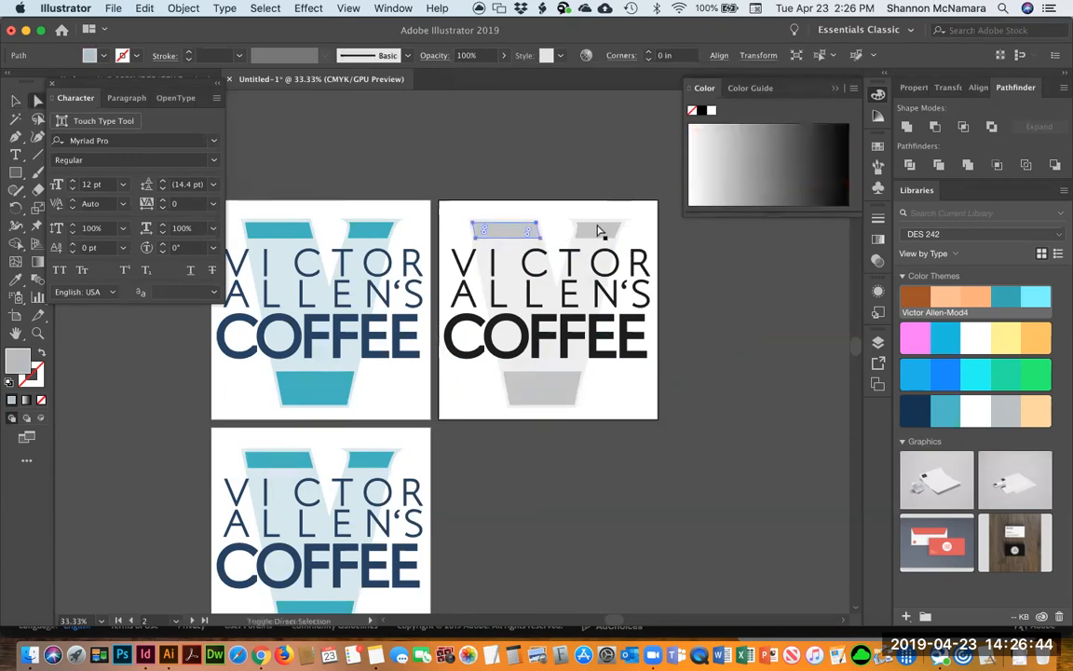
shift+click(599, 229)
shift+click(549, 389)
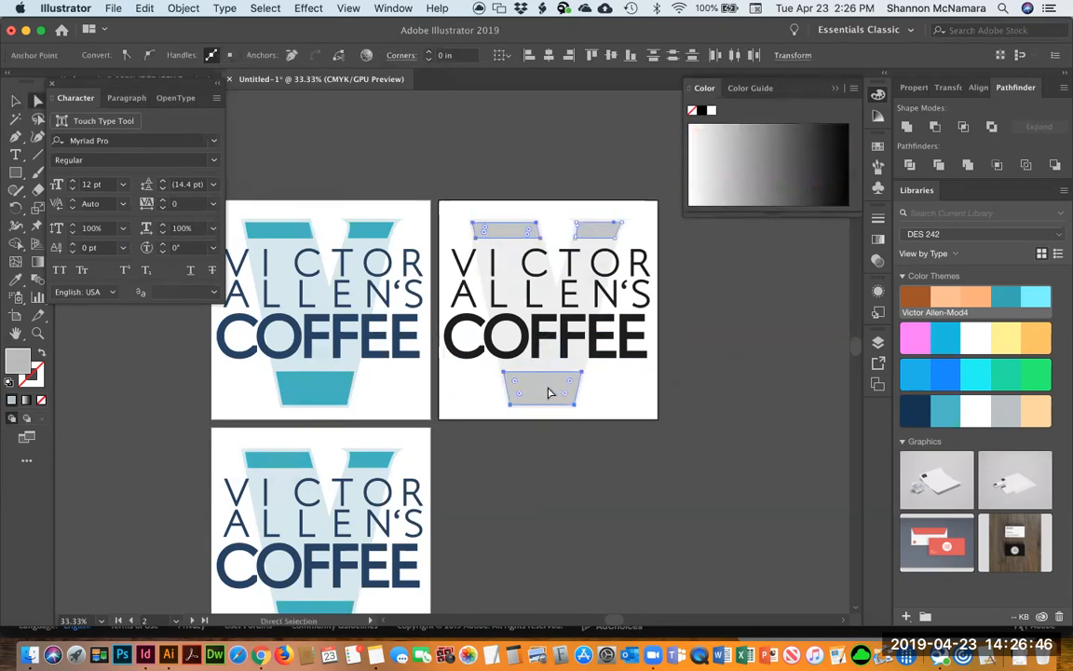
double_click(19, 360)
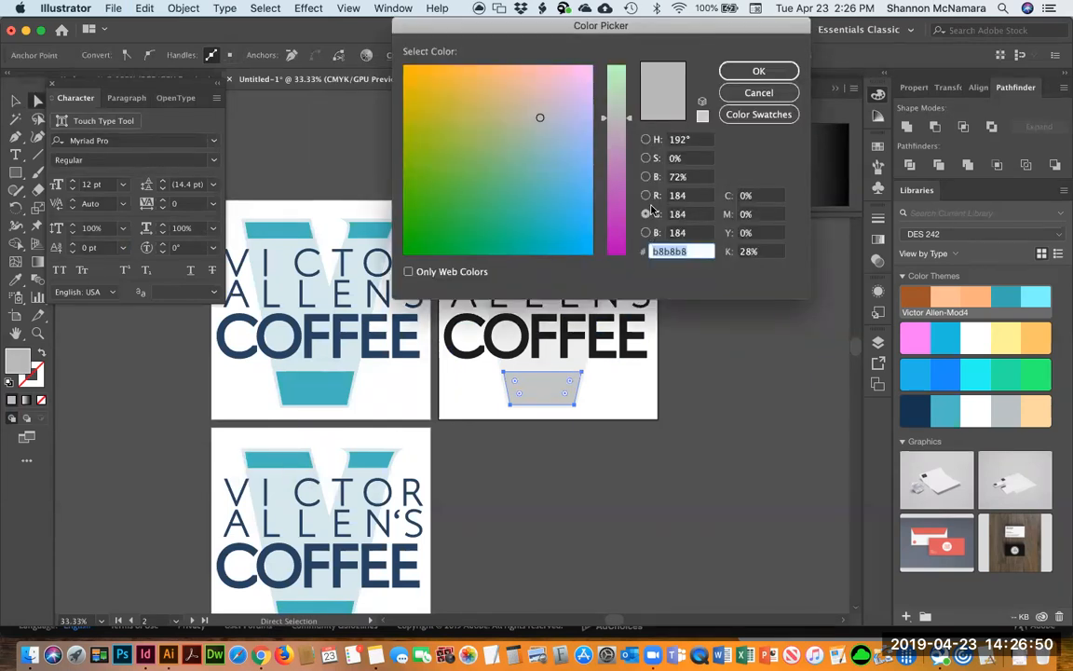
click(768, 255)
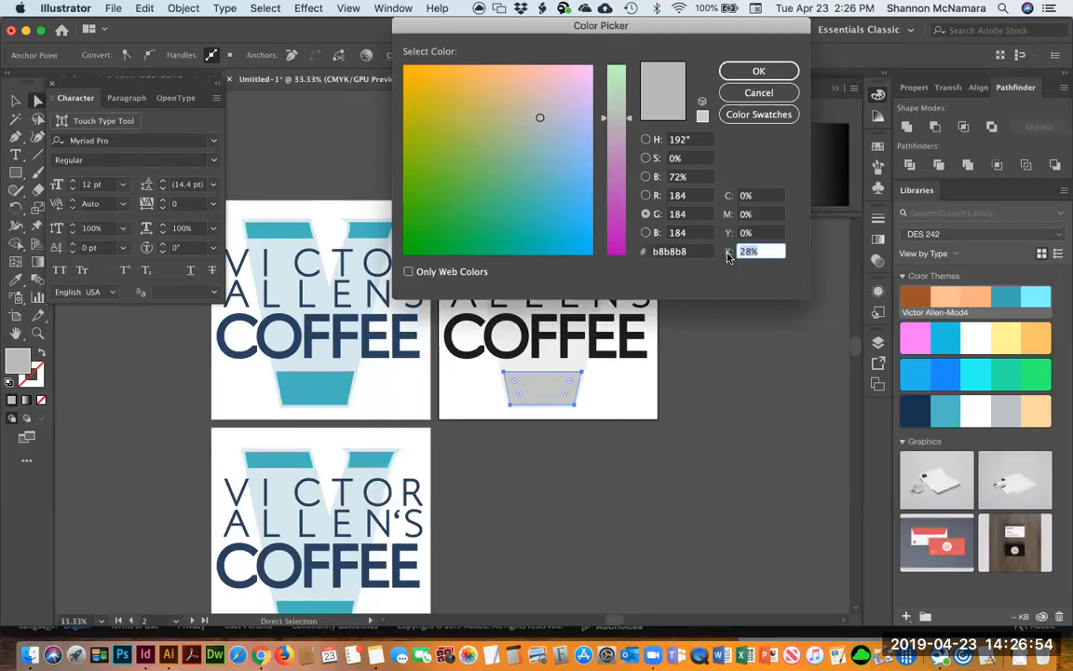
text(40)
key(Tab)
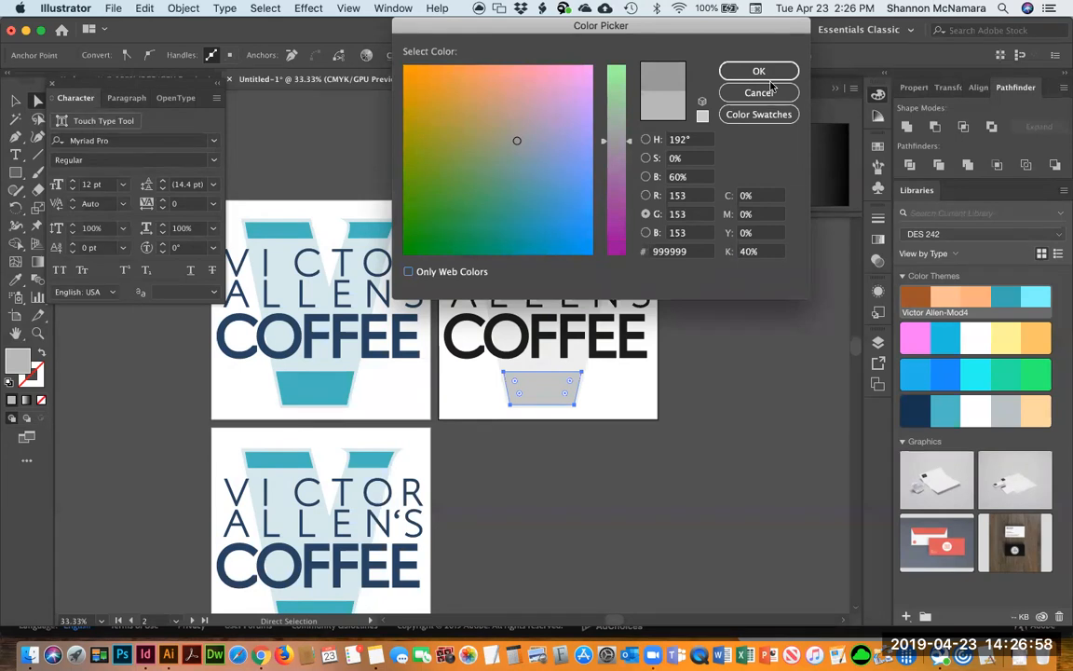
key(Return)
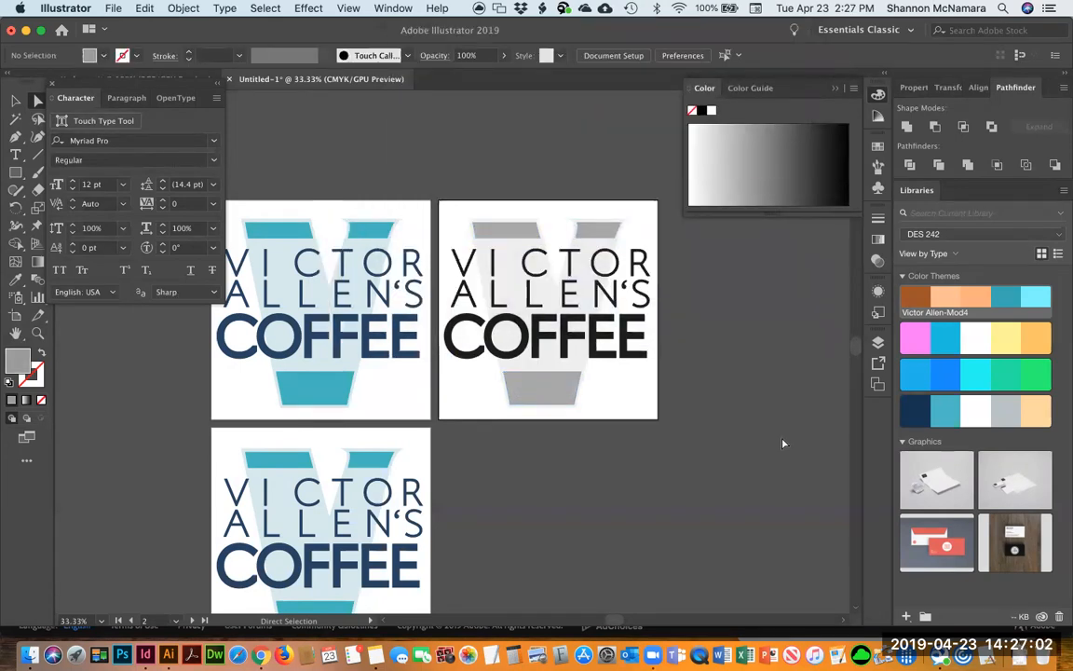
Fill the large pale blue V shape of the logo on the third artboard with white.
scroll(587, 412, left, 3)
scroll(587, 412, down, 2)
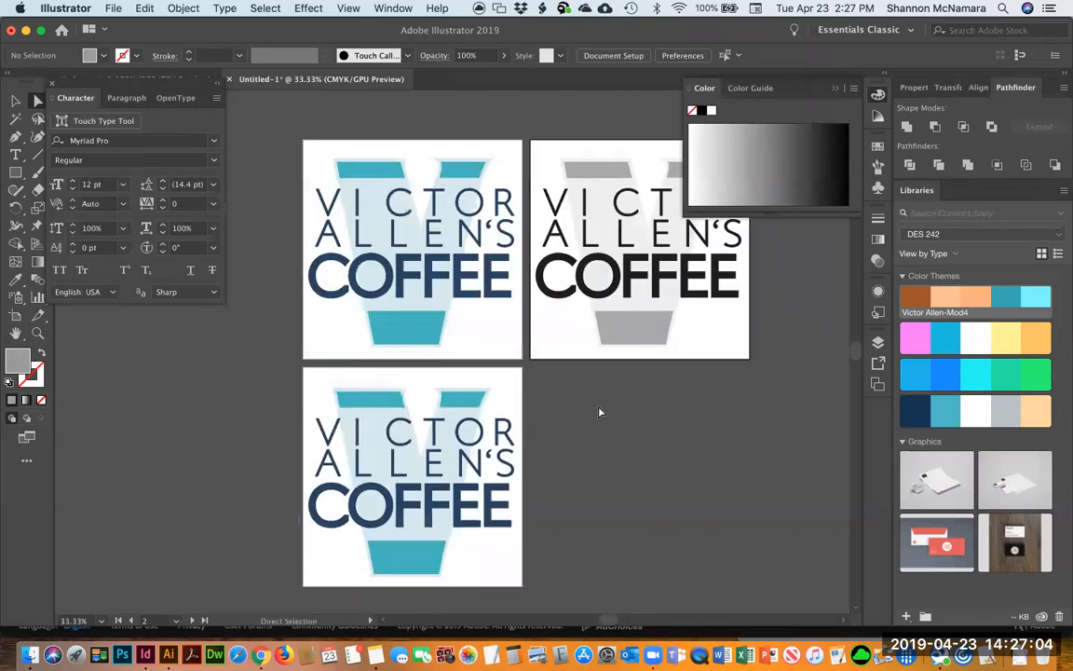
key(z)
click(495, 532)
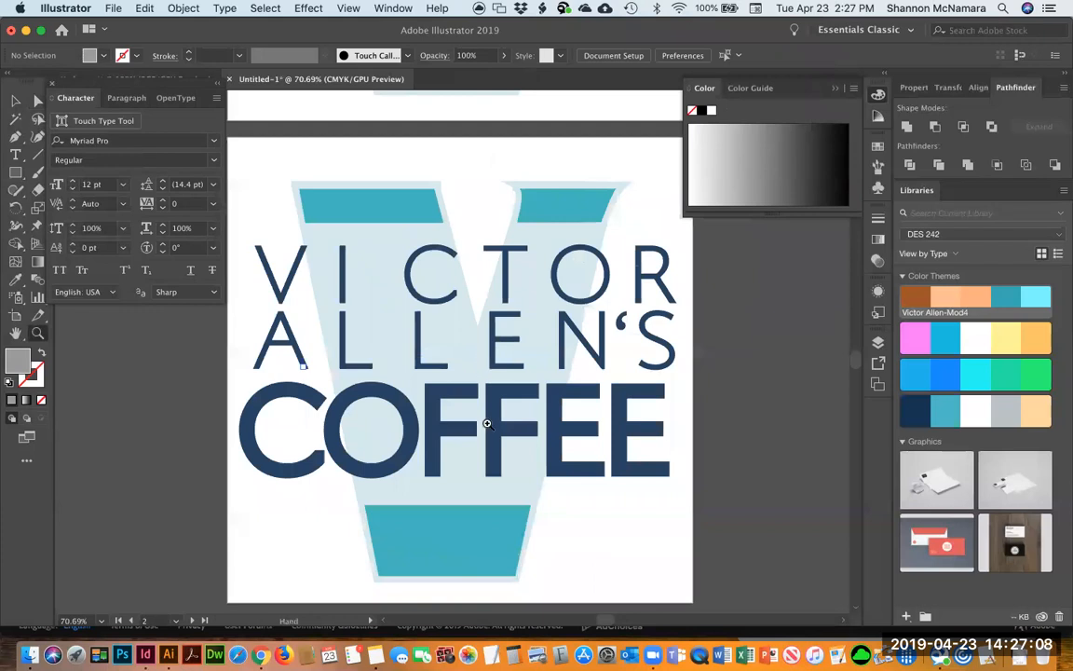
key(a)
click(295, 190)
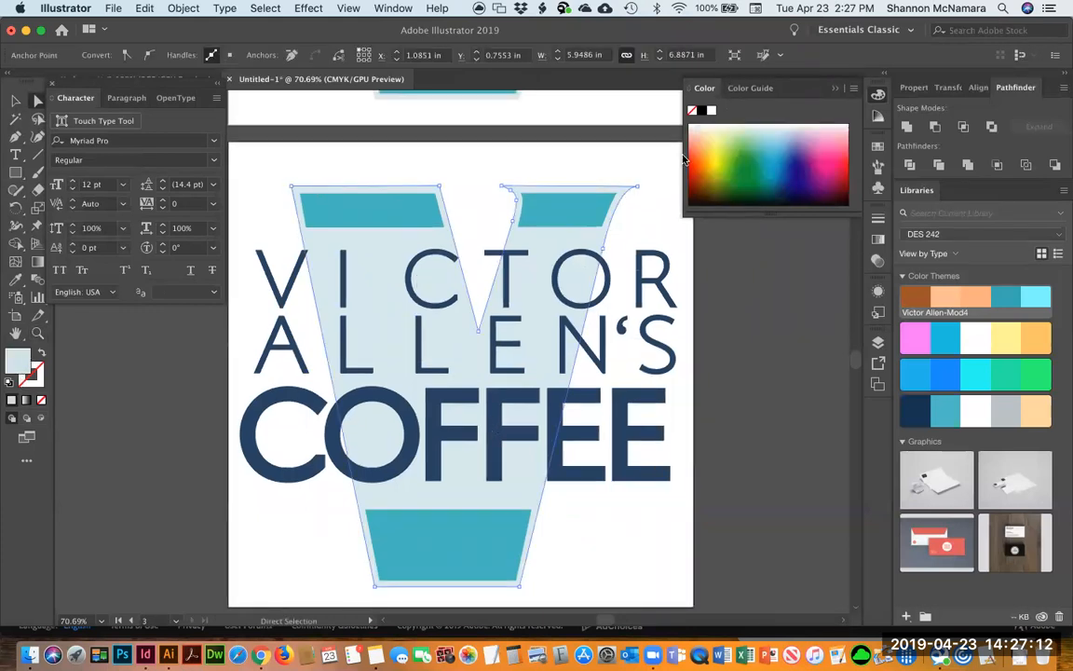
click(711, 111)
Fill the three teal bands of the V on the third artboard with black.
click(346, 227)
shift+click(596, 215)
shift+click(470, 568)
click(702, 110)
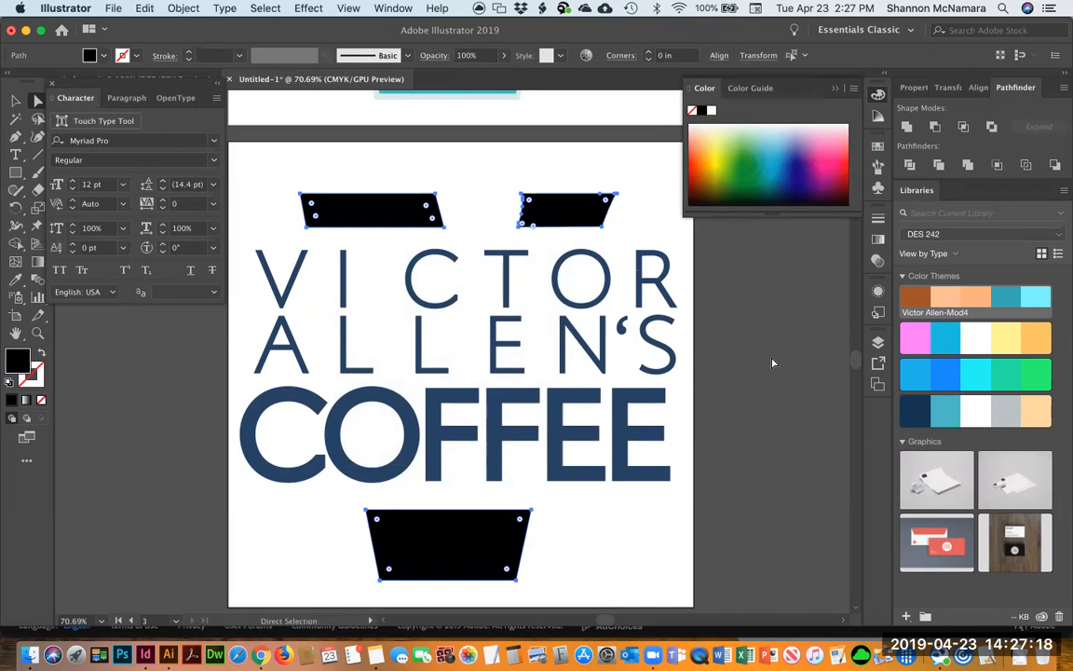
Fill all the VICTOR ALLEN'S COFFEE lettering on the third artboard with black, leaving the V shape out of the selection.
click(266, 322)
key(v)
click(284, 305)
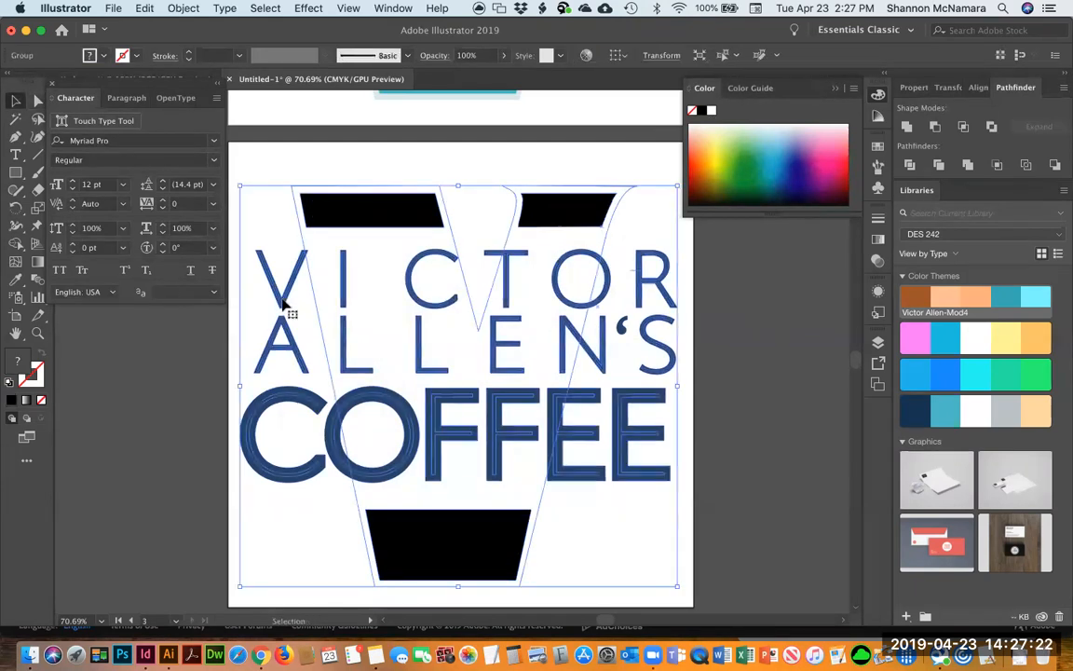
click(742, 332)
scroll(238, 244, left, 1)
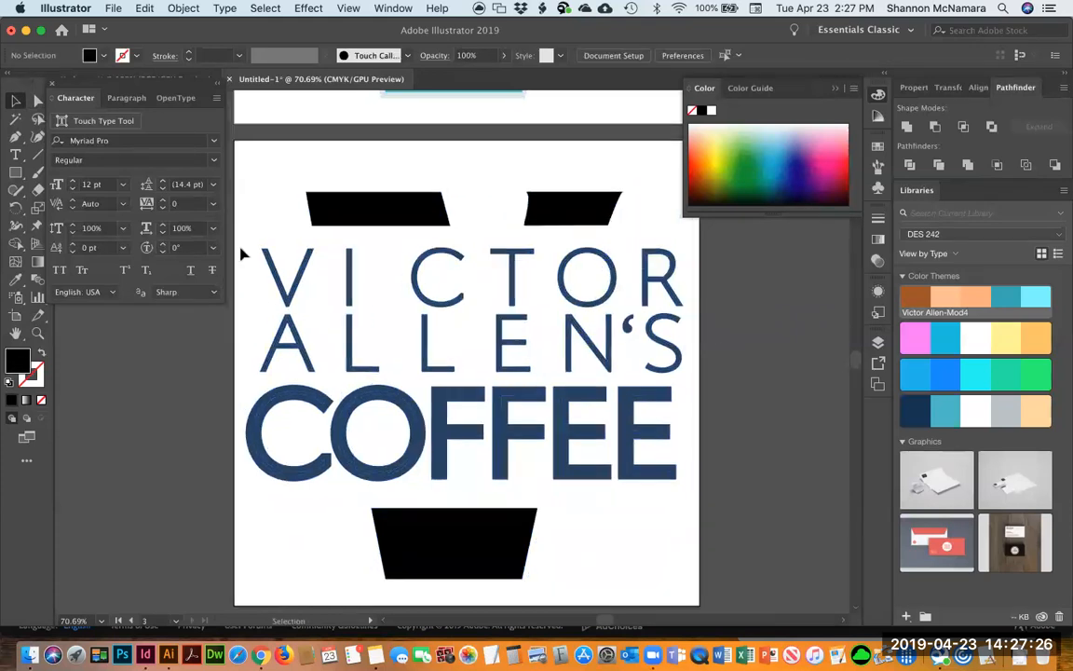
drag(253, 315, 686, 491)
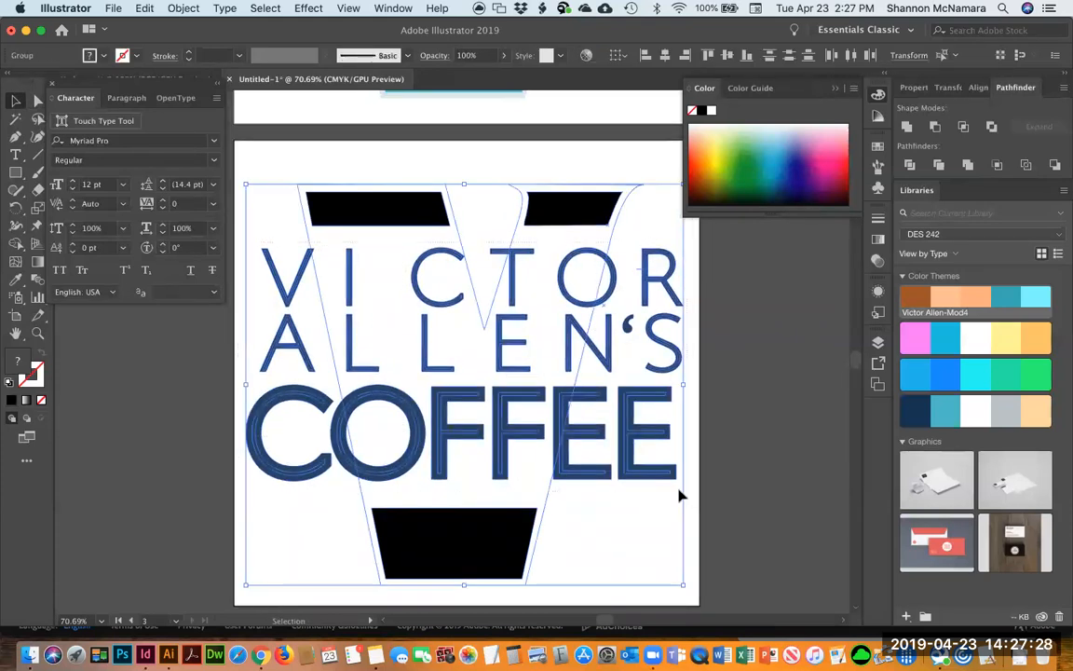
shift+click(421, 232)
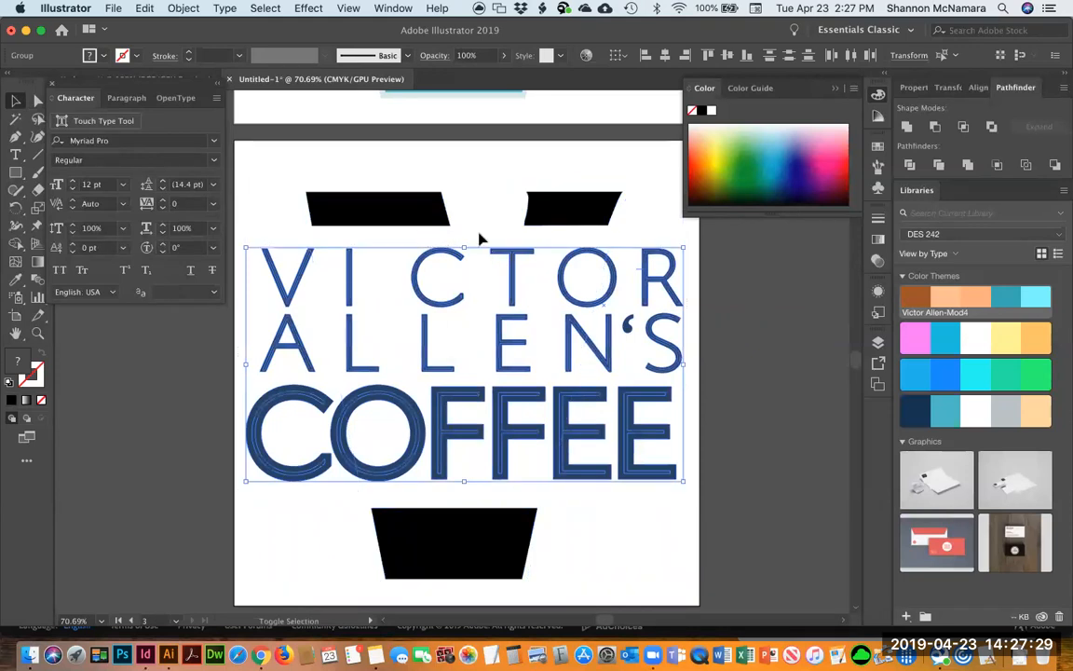
click(701, 111)
click(424, 154)
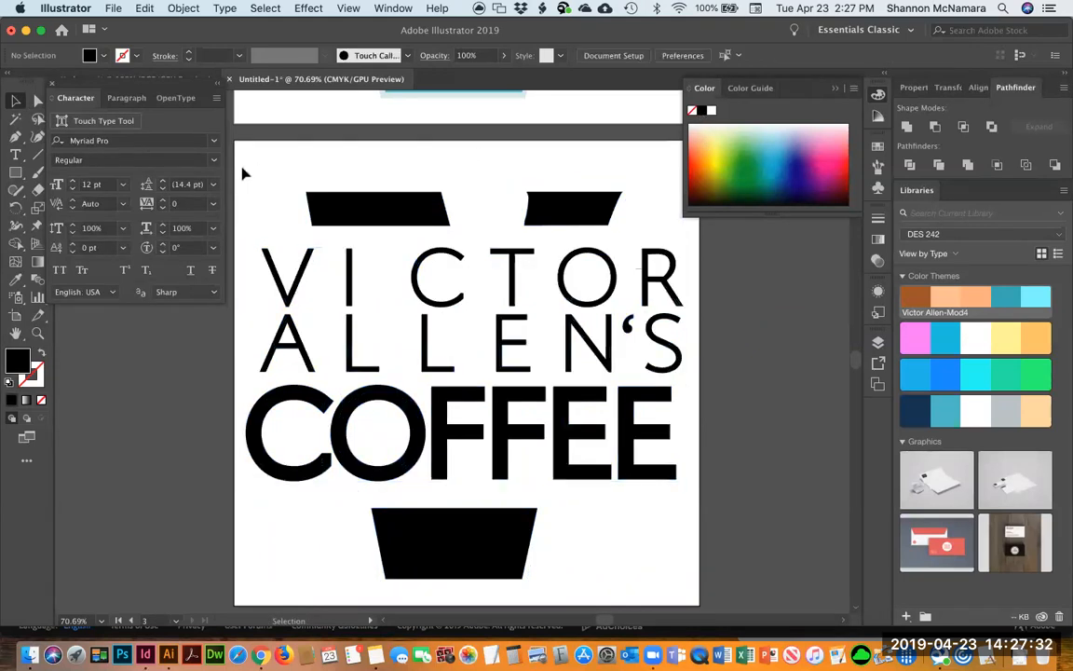
drag(220, 140, 697, 599)
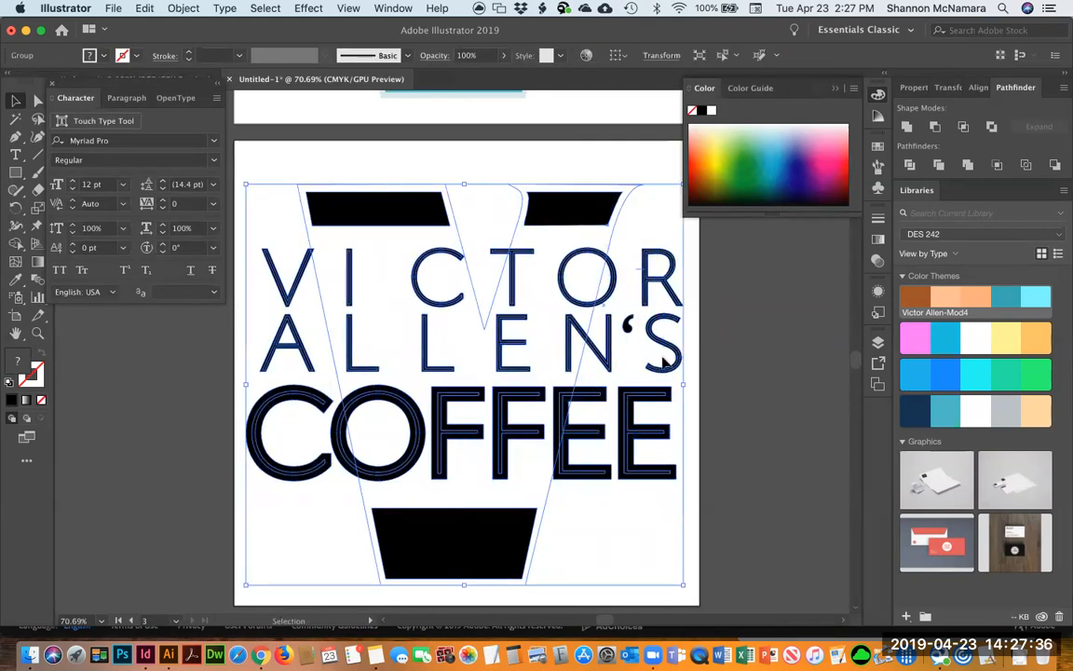
click(718, 371)
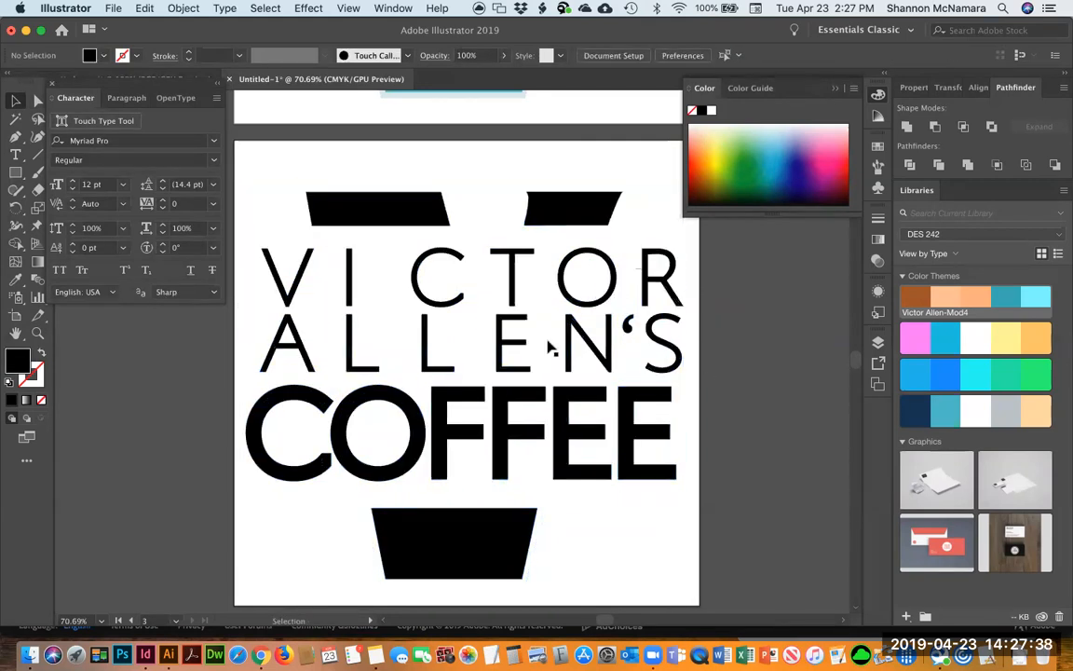
Start saving the document under a new name, creating an Assignment folder in Week 2 with an art folder inside it.
key(super+minus)
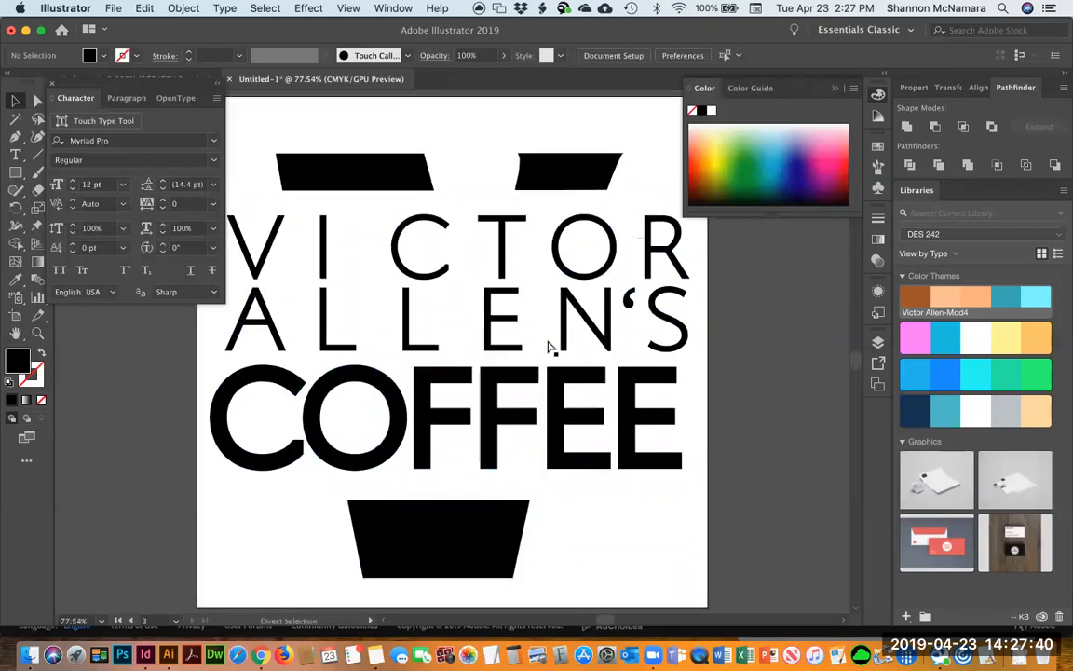
key(super+minus)
key(super+minus)
drag(496, 272, 394, 379)
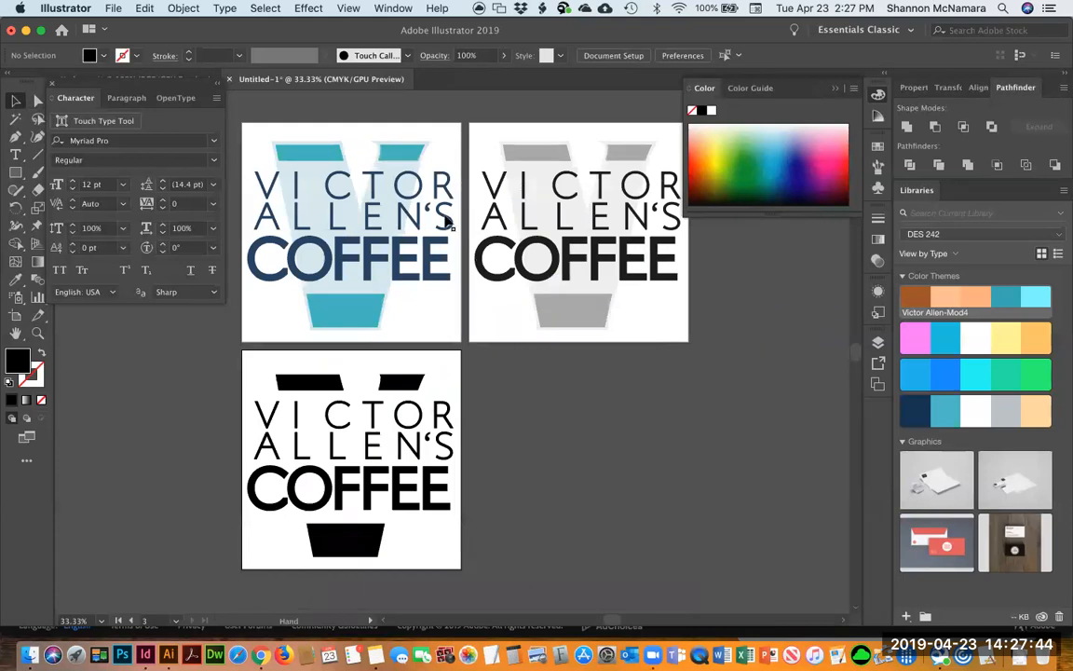
click(115, 9)
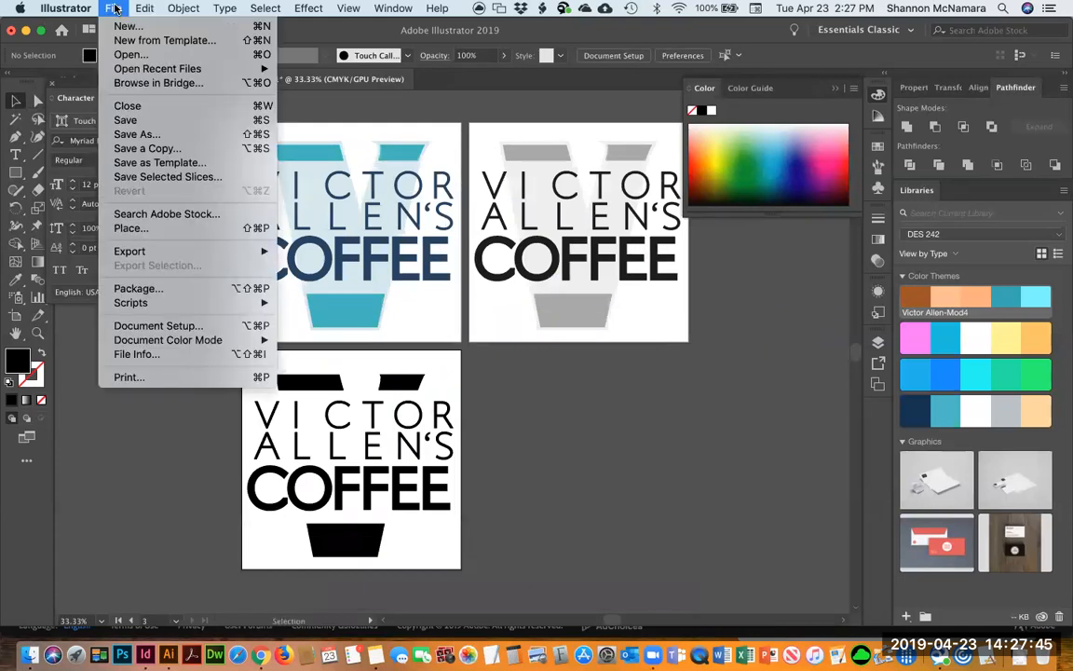
click(146, 135)
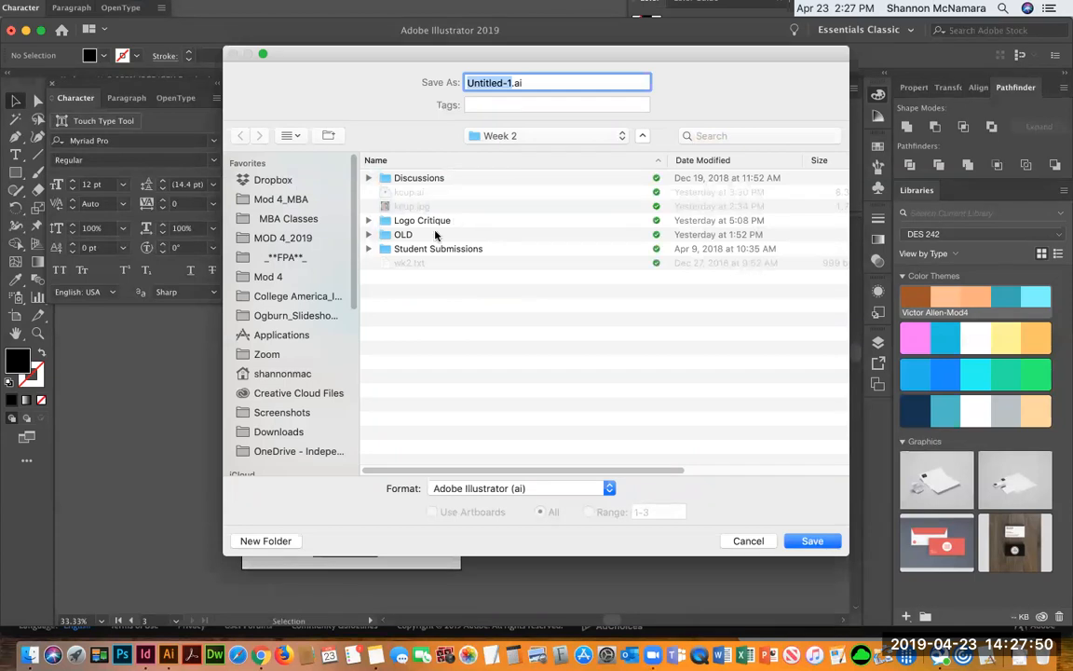
key(super+shift+n)
text(Assignment)
key(Return)
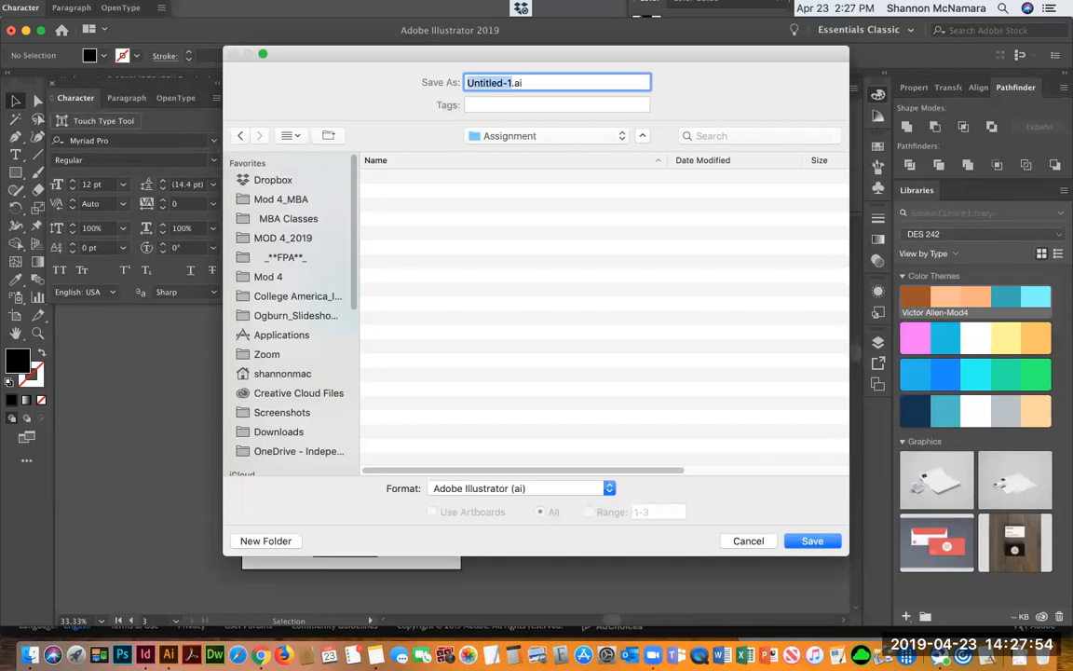
key(super+shift+n)
text(art)
key(Return)
Save the document as logo_3up_CMYK_Gray_BW in Adobe Illustrator format with the Illustrator CC version options.
text(logo_3up)
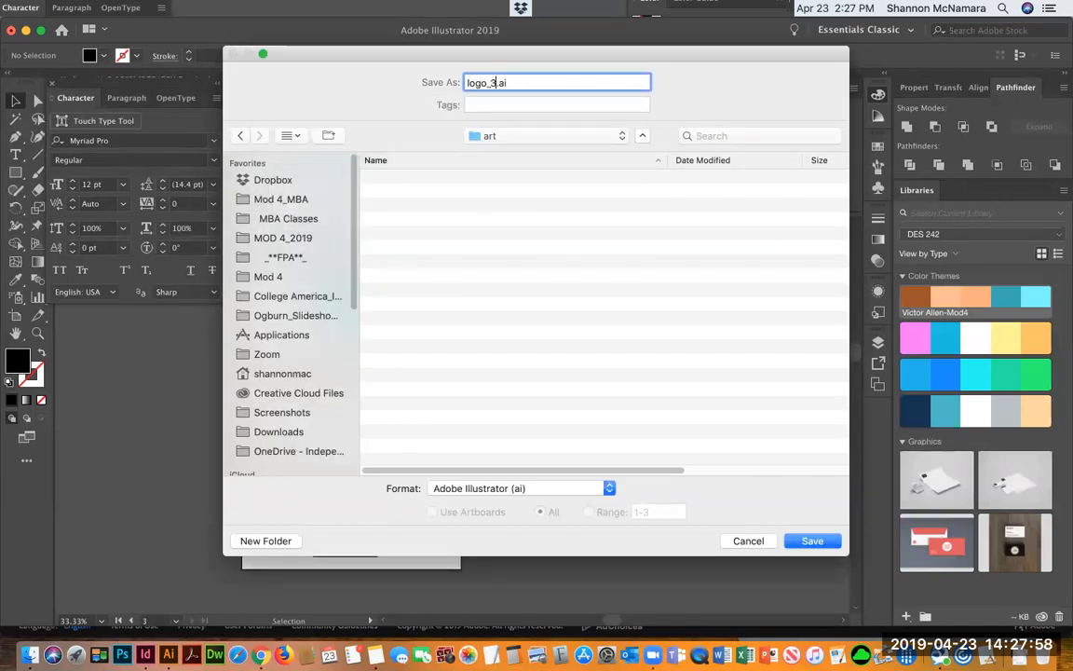
text(_CMYK)
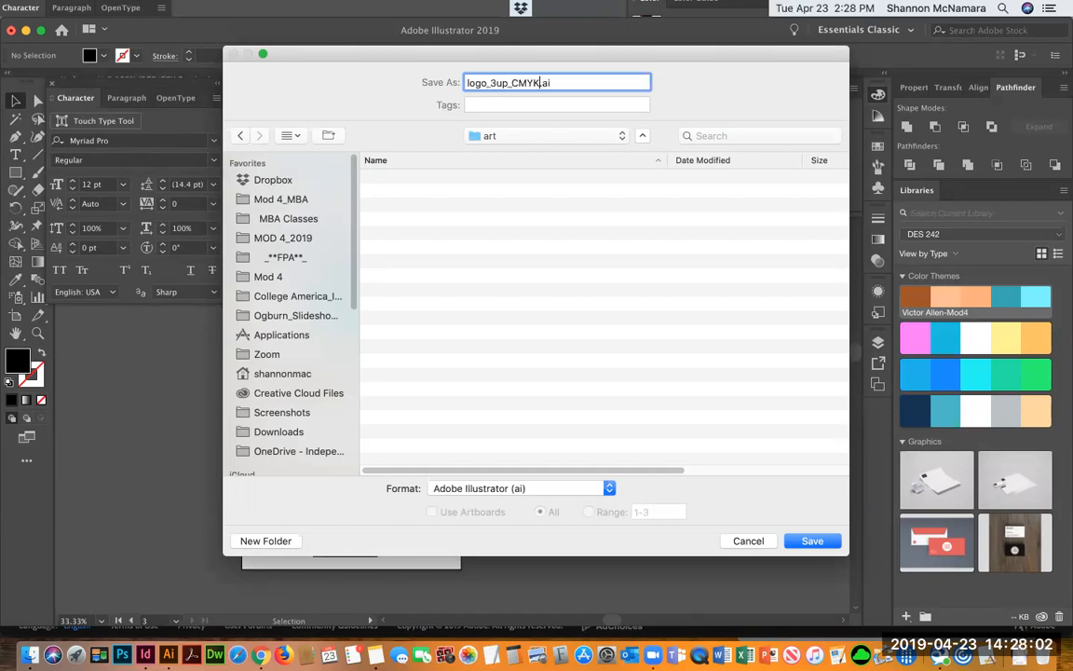
text(_Gray_BW)
click(813, 542)
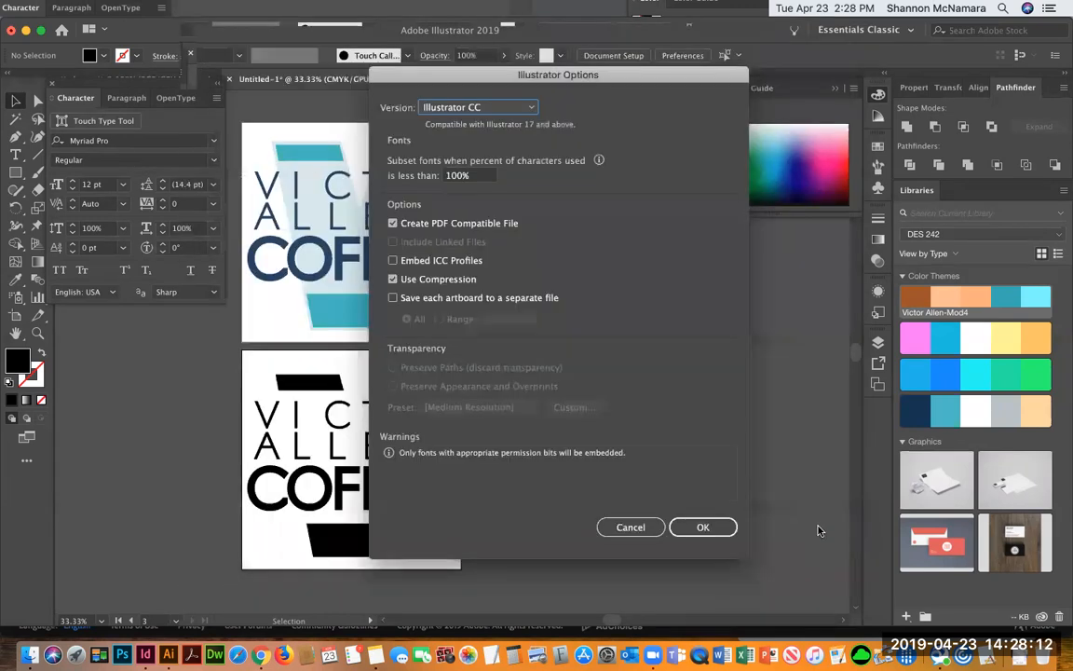
click(703, 528)
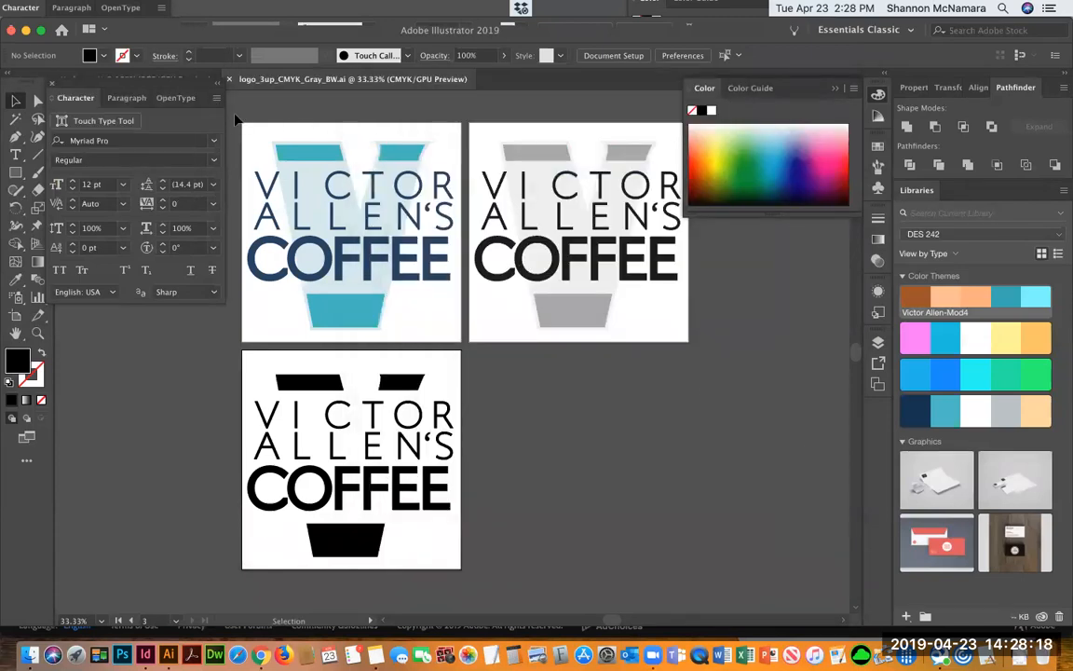
Copy the color logo from the first artboard and create a new 8 x 8 in document with one artboard in RGB Color mode.
click(456, 336)
key(a)
key(v)
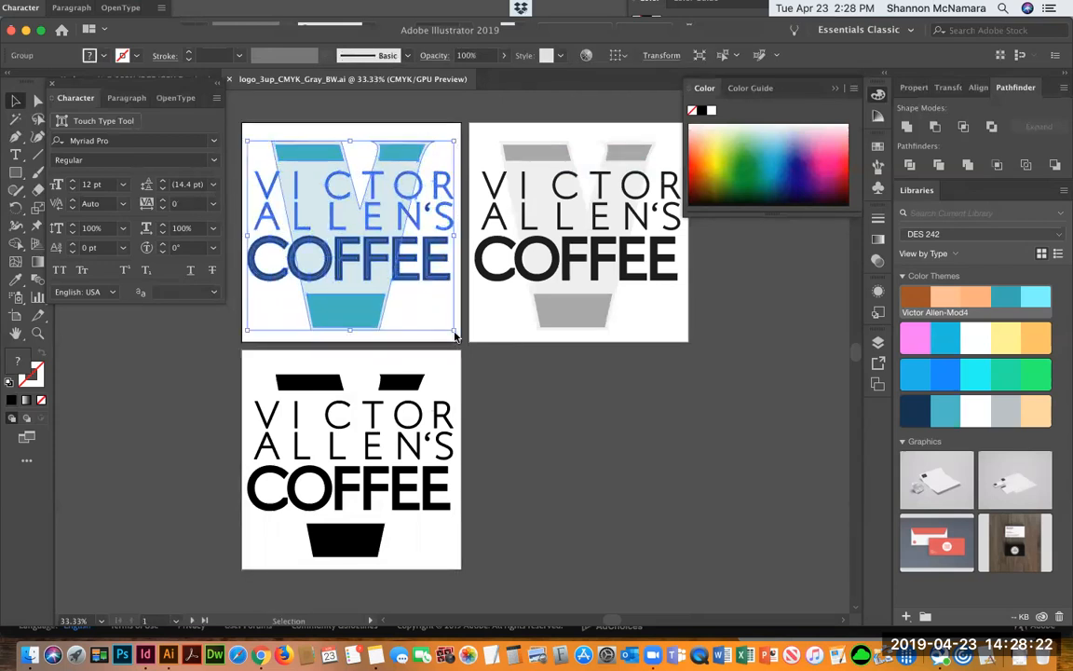
key(super+n)
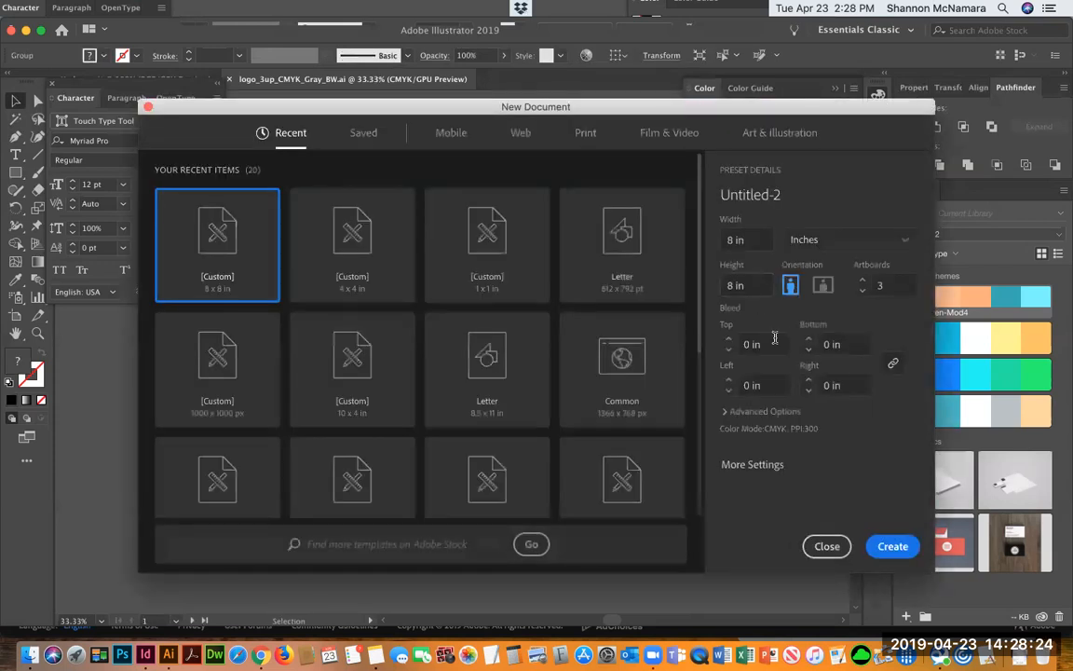
drag(885, 285, 869, 287)
click(725, 412)
click(753, 381)
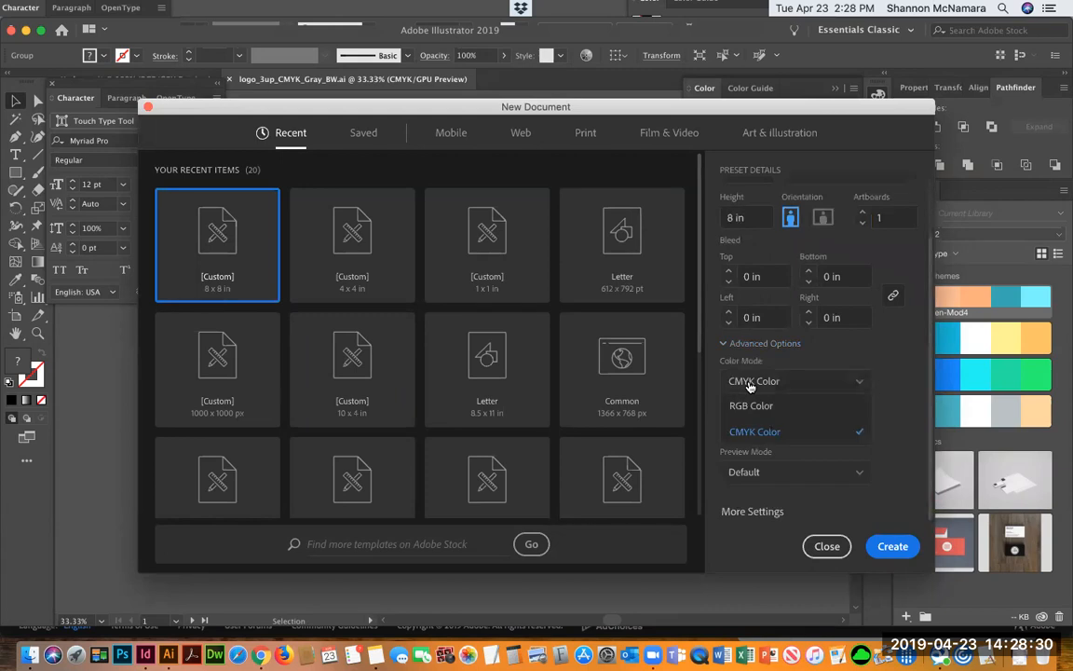
click(755, 407)
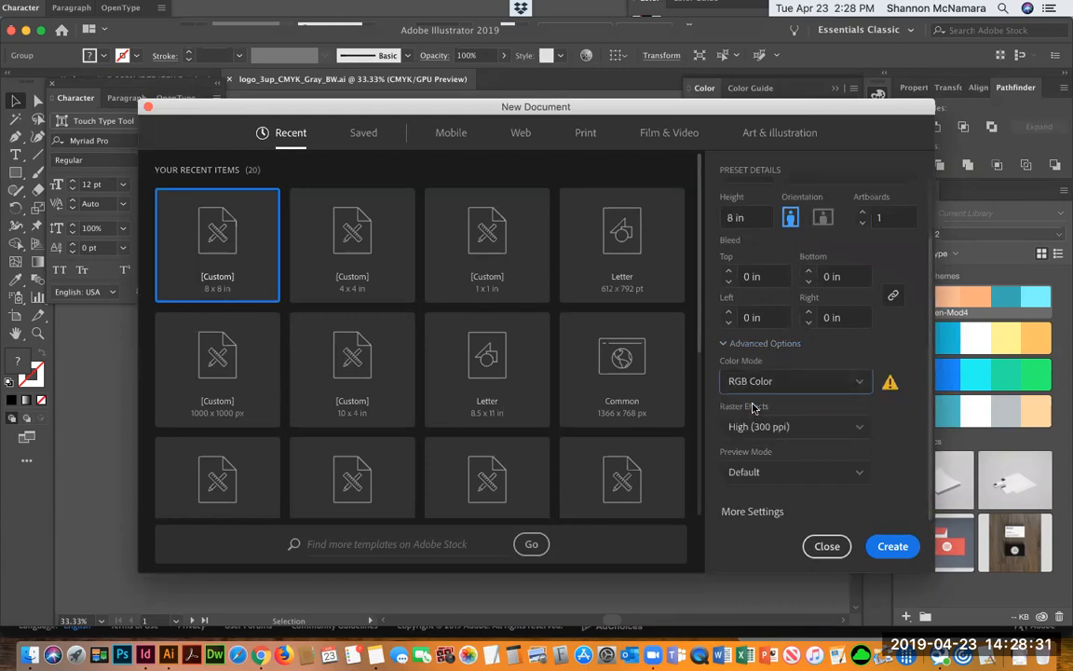
click(892, 545)
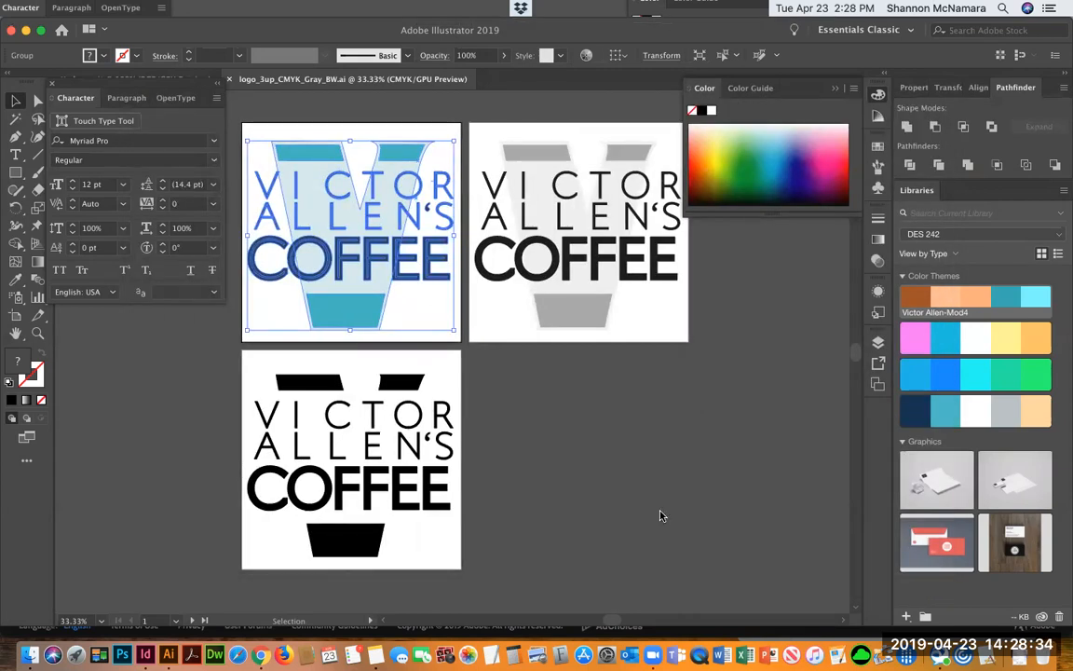
Paste the color logo into the new document and convert its colors to RGB.
key(super+v)
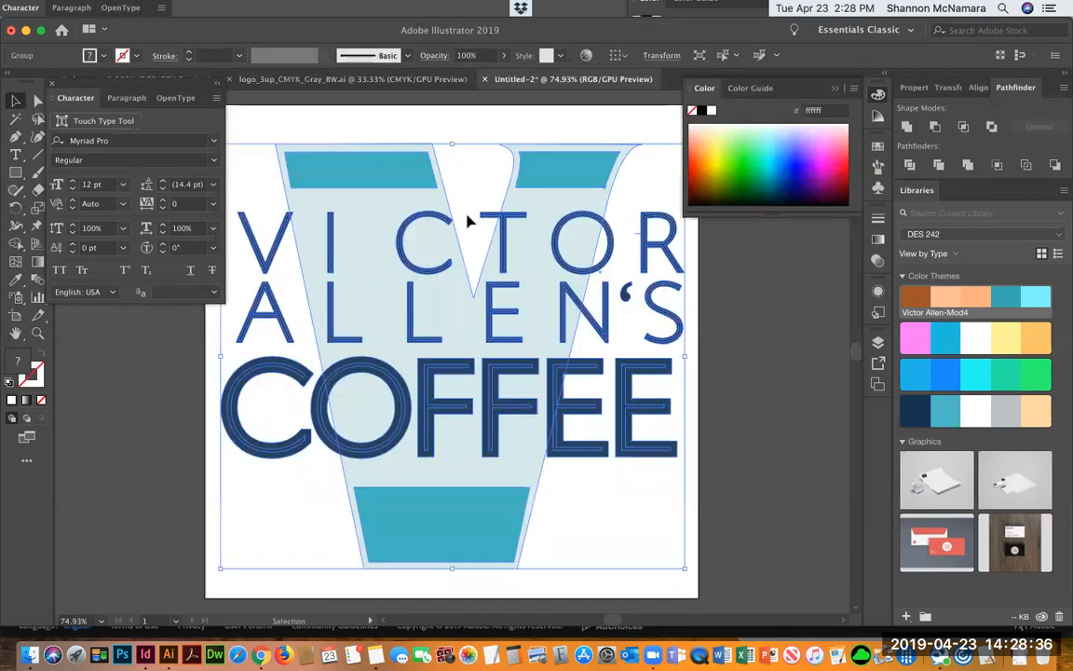
click(146, 7)
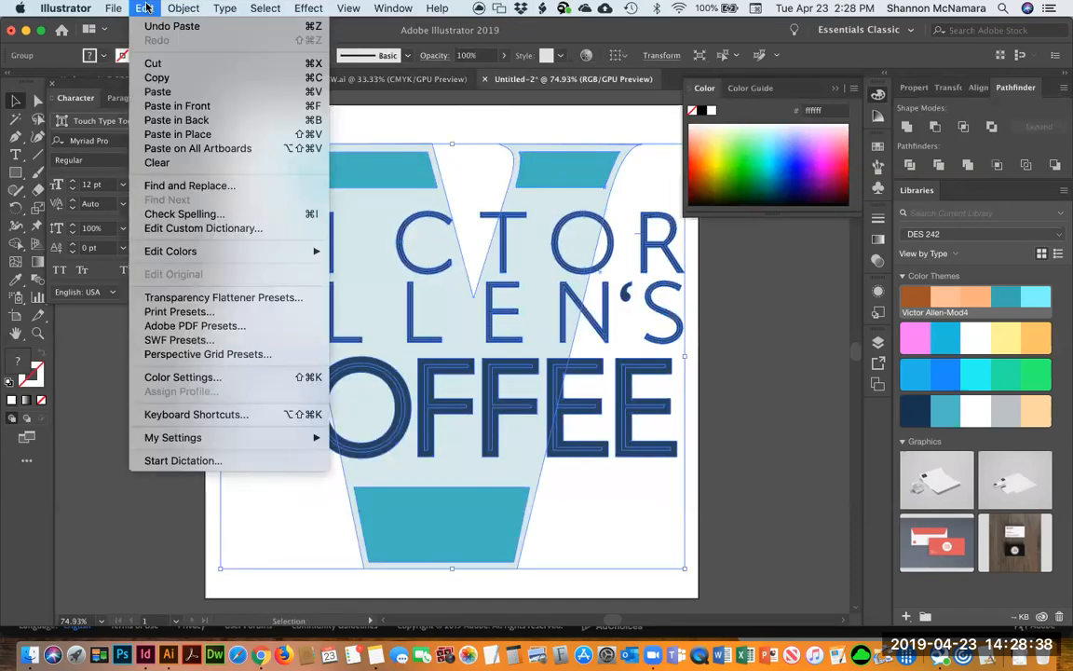
mouse_move(209, 250)
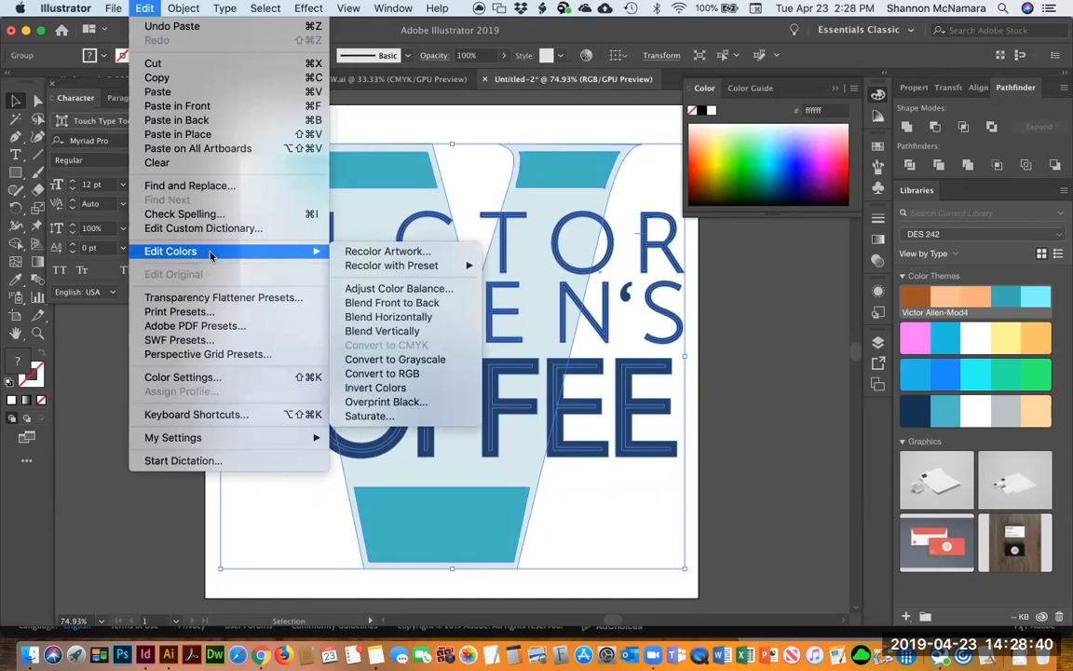
click(410, 374)
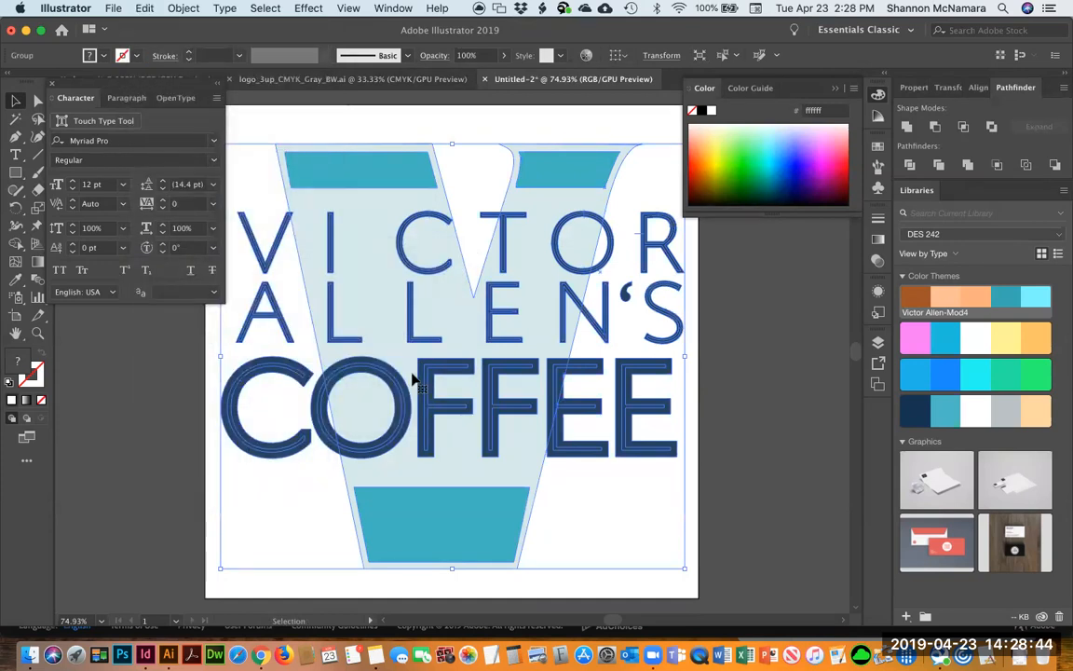
Save the RGB logo document in the art folder as logo_1up_RGB in Adobe Illustrator format with the Illustrator CC version options.
click(725, 388)
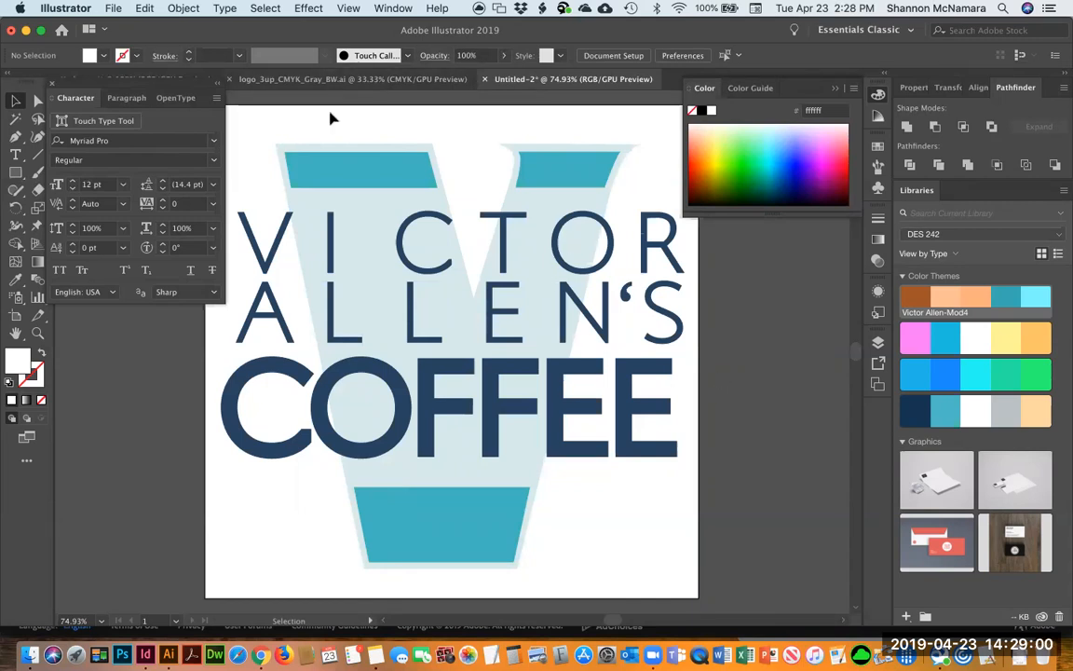
click(112, 9)
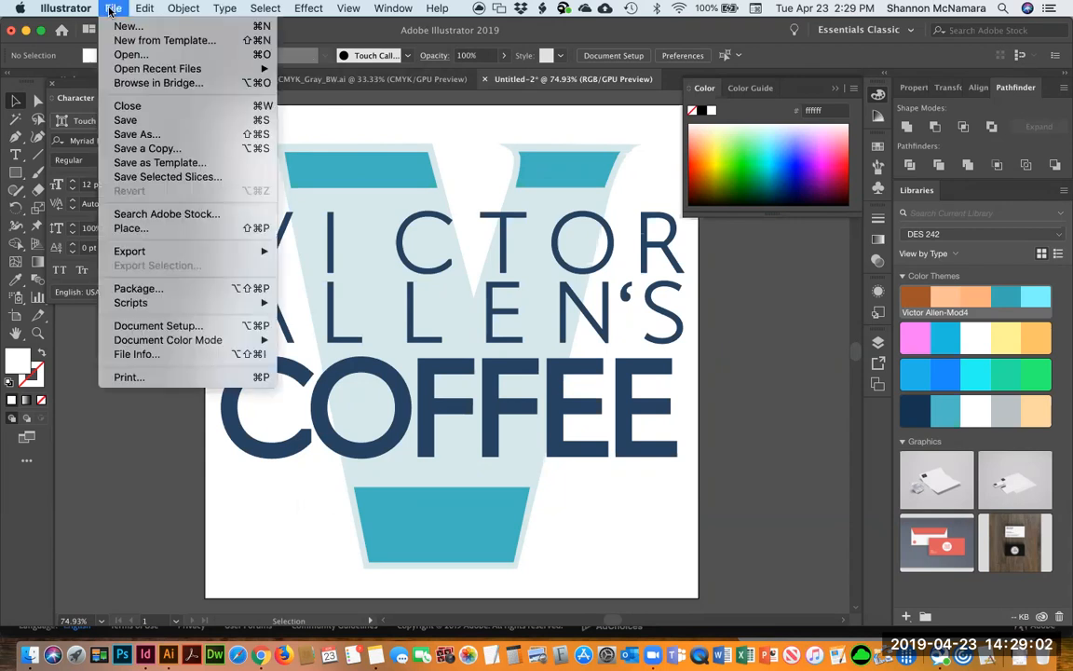
click(137, 134)
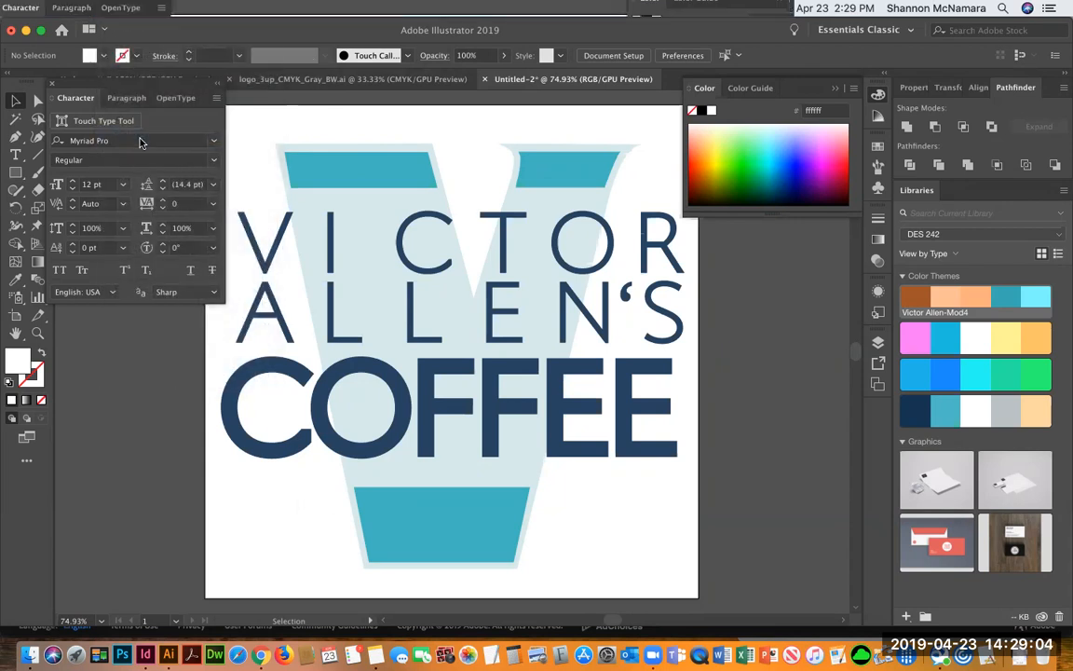
text(logo)
text(_1up_RG)
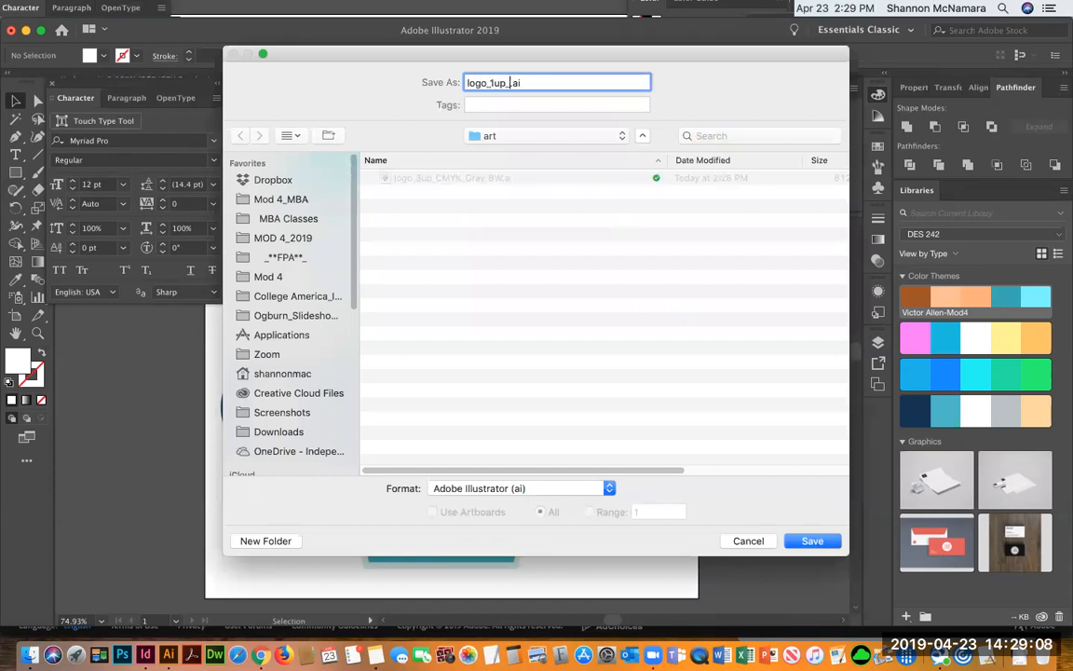
text(B)
key(Return)
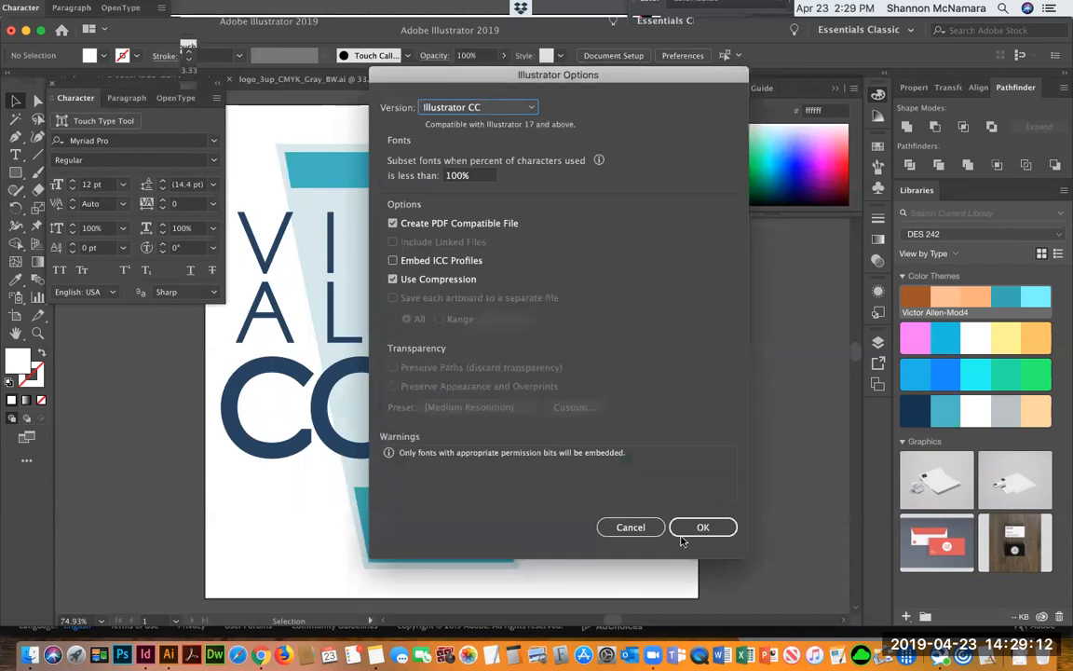
click(703, 528)
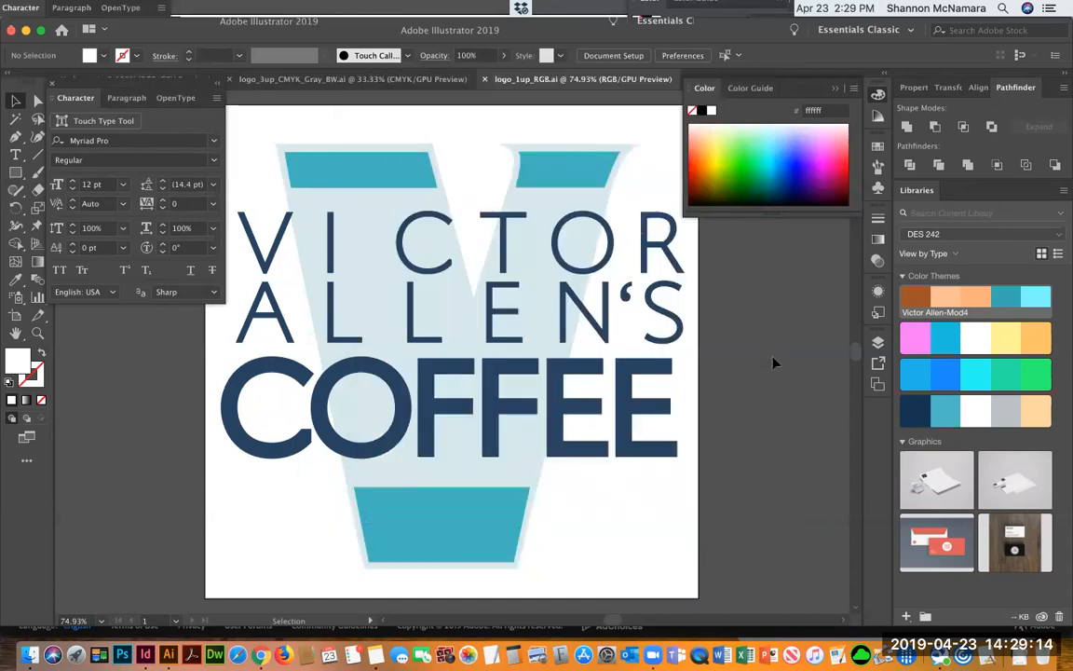
Close the logo_1up_RGB and logo_3up_CMYK_Gray_BW documents.
key(super+w)
click(426, 147)
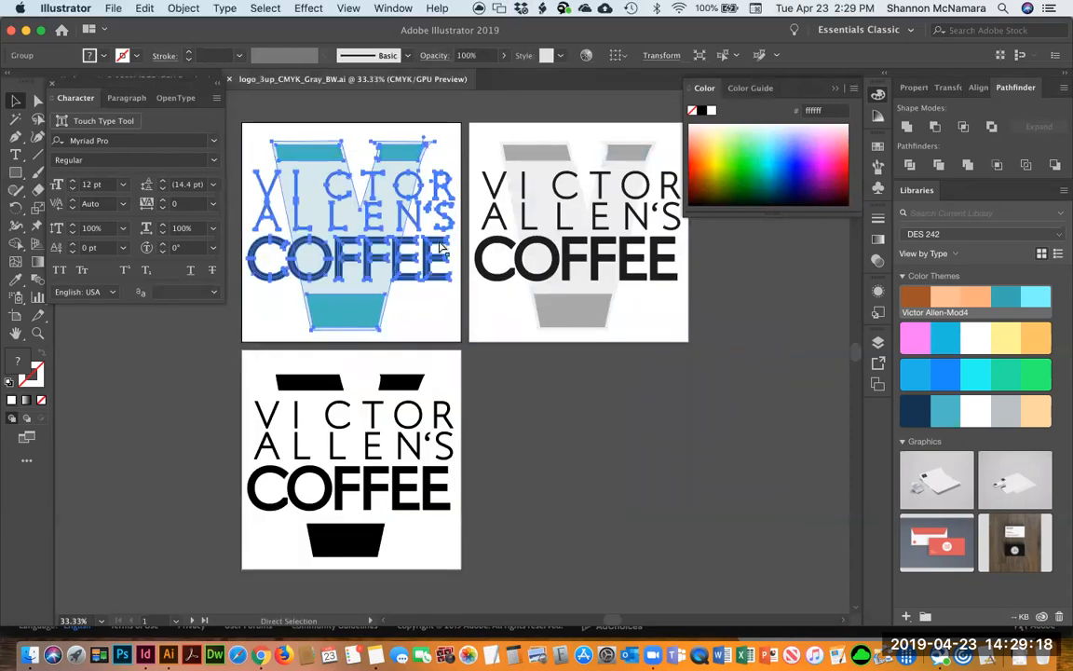
key(super+w)
click(455, 155)
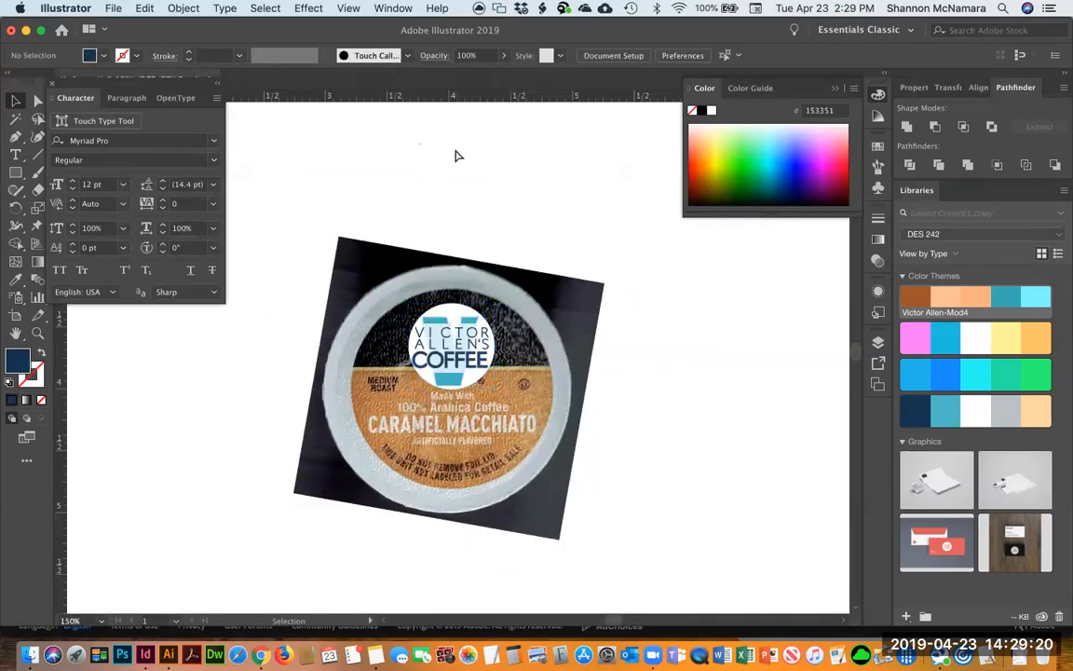
Switch to the Notes checklist, check off the black-and-white and grayscale logo items, and return to Illustrator.
key(super+Tab)
key(super+Tab)
key(super+Tab)
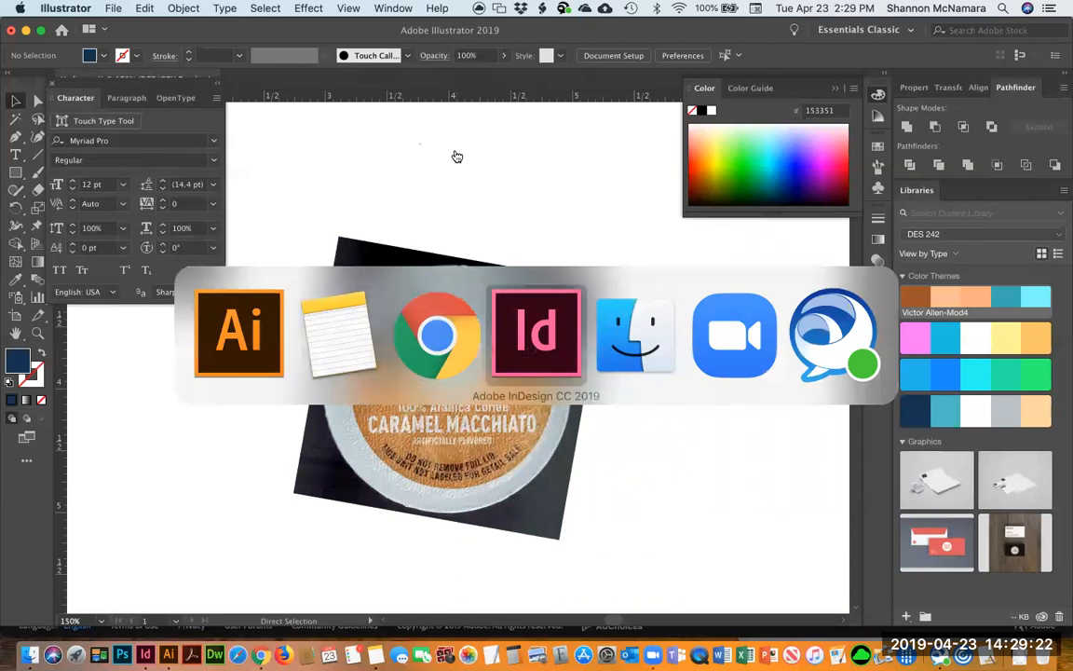
click(320, 327)
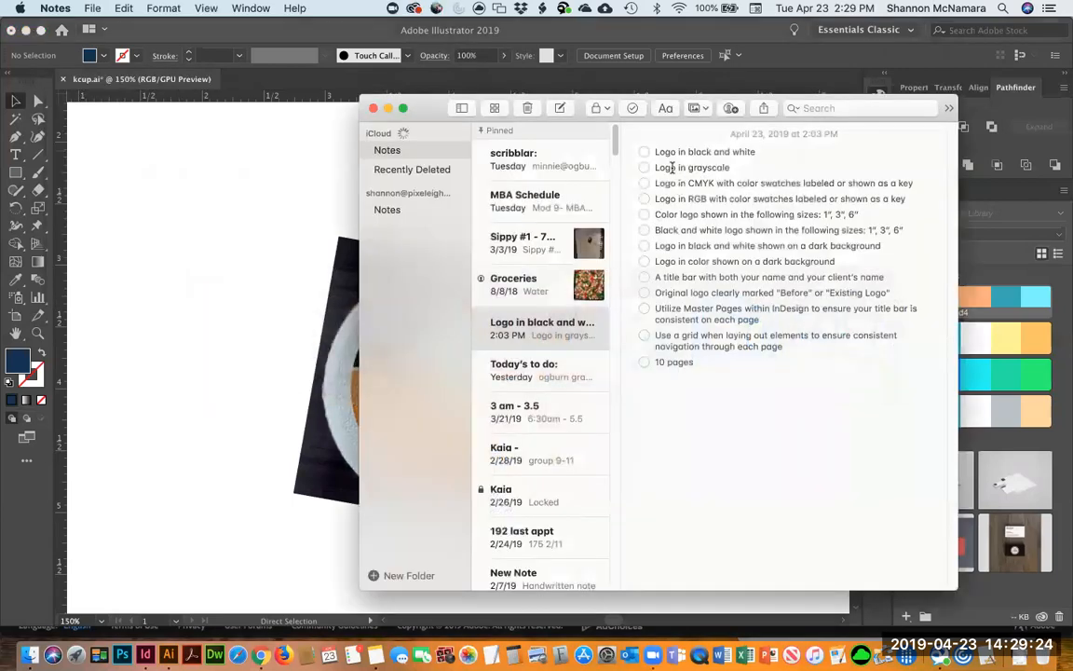
click(644, 152)
click(644, 169)
click(182, 171)
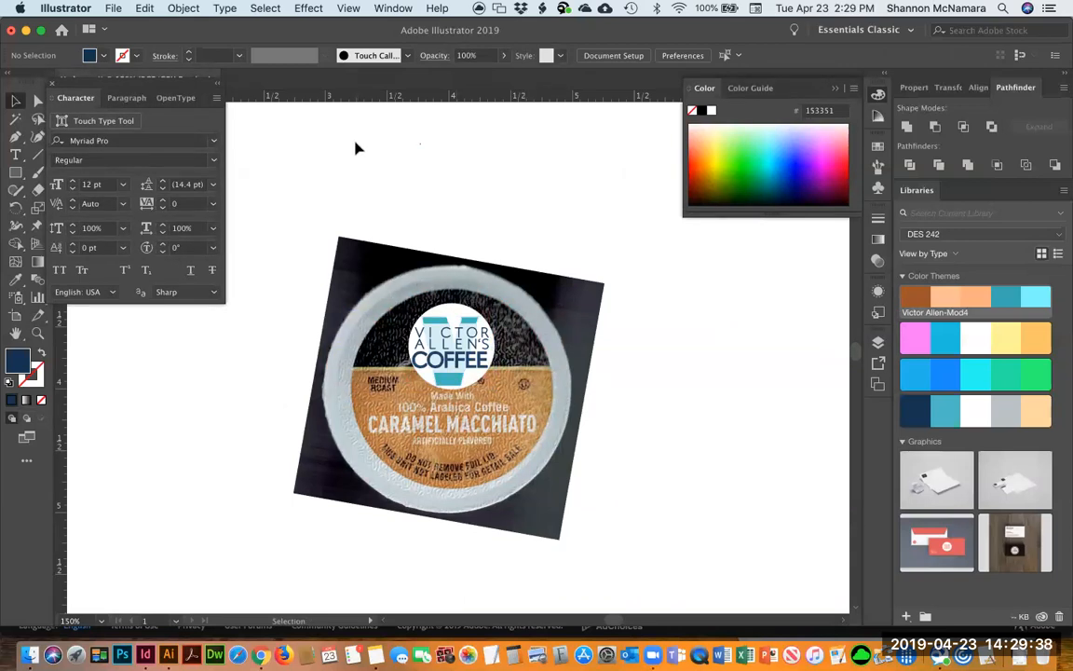
Close kcup.ai with its changes saved and reopen logo_1up_RGB.ai from the recent files.
key(super+w)
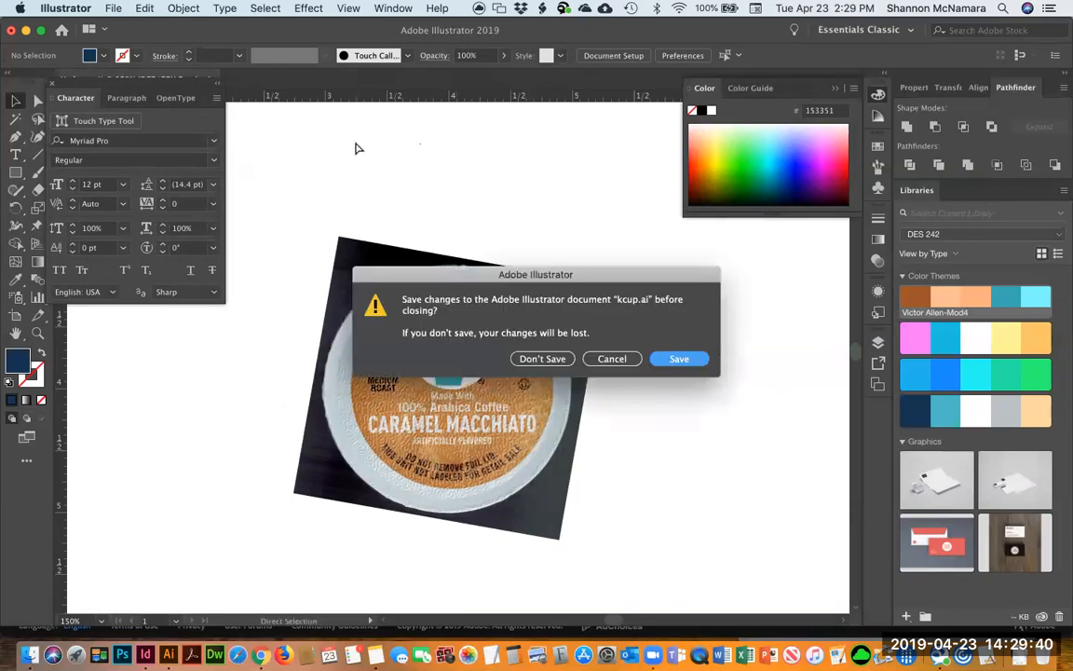
click(679, 359)
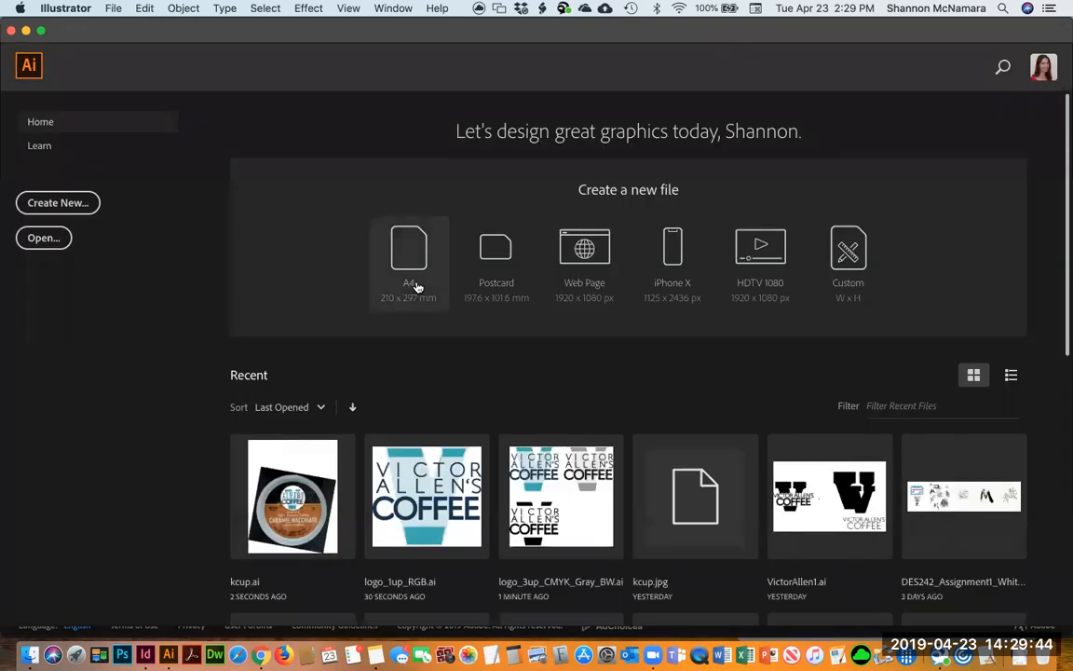
click(418, 487)
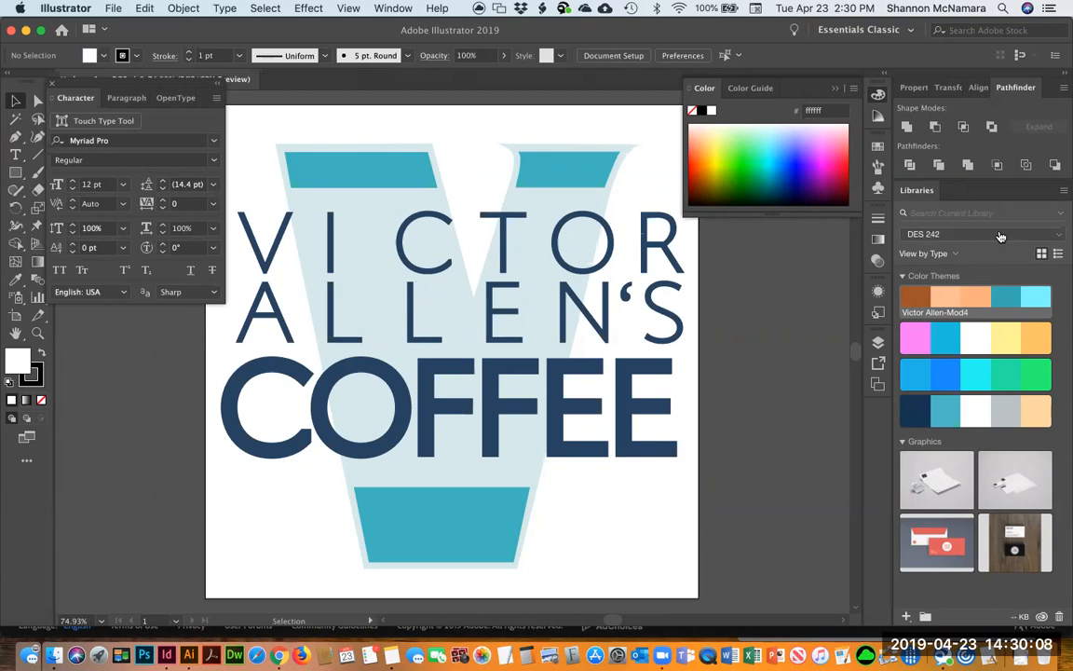
Create a new Creative Cloud library named VictorAllen-logo-mod4.
click(1059, 234)
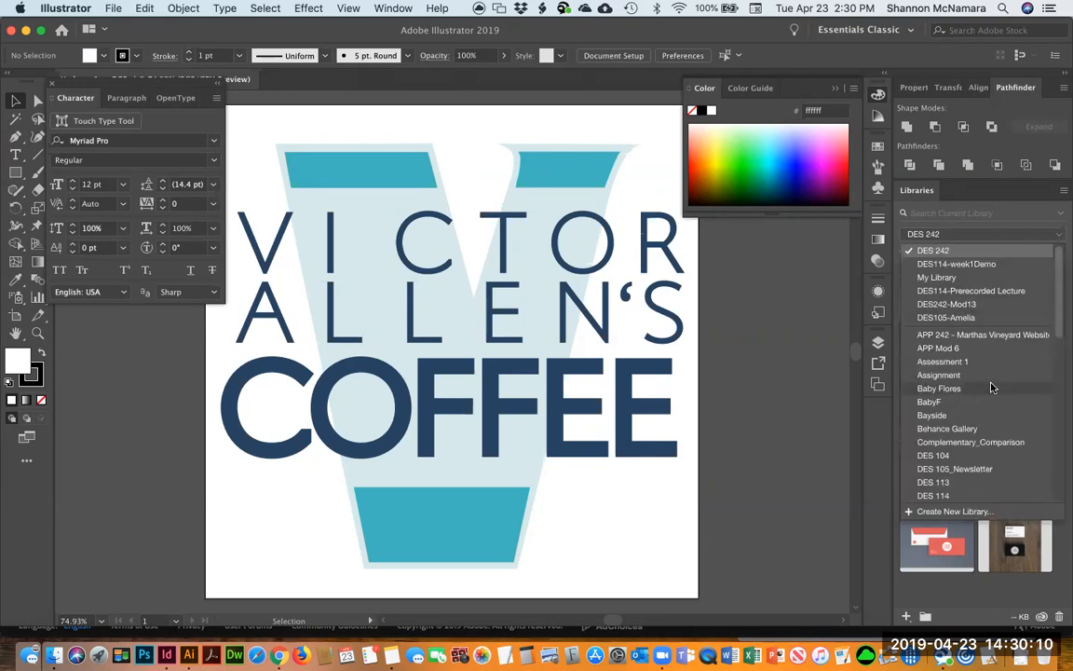
scroll(990, 385, down, 10)
scroll(990, 389, down, 2)
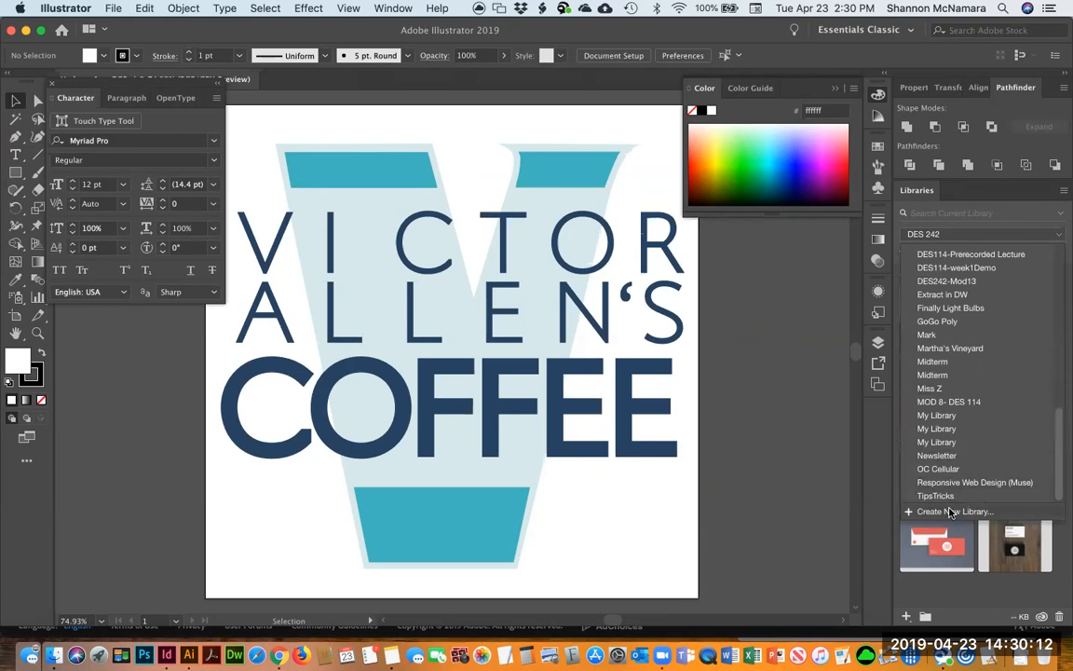
click(951, 512)
text(VictorAllen)
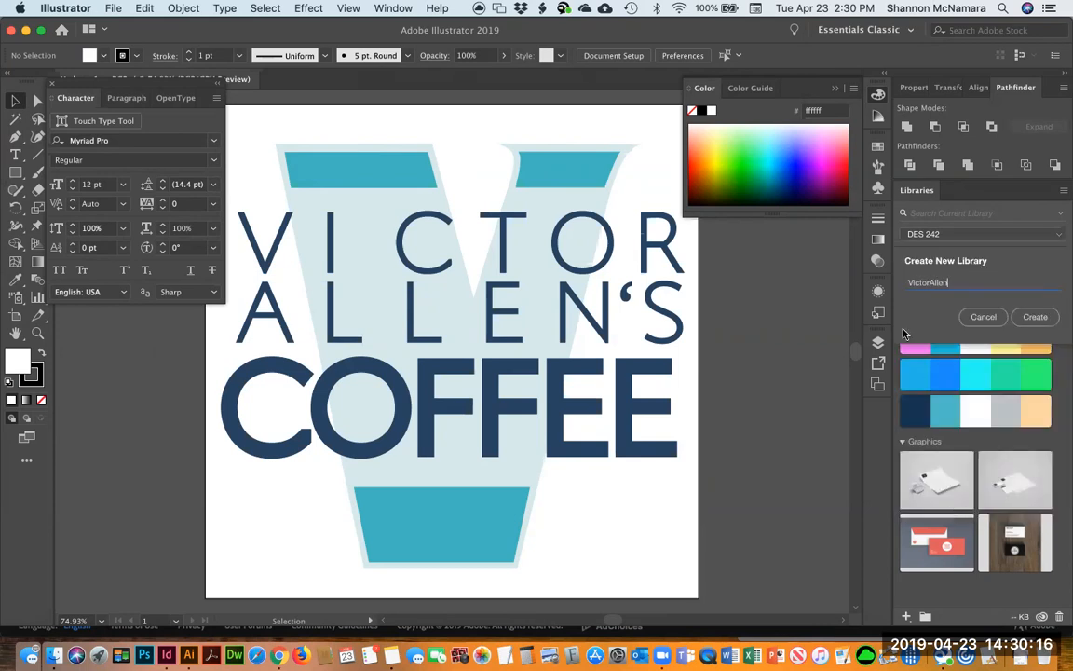
text(-logo-mod4)
click(1041, 317)
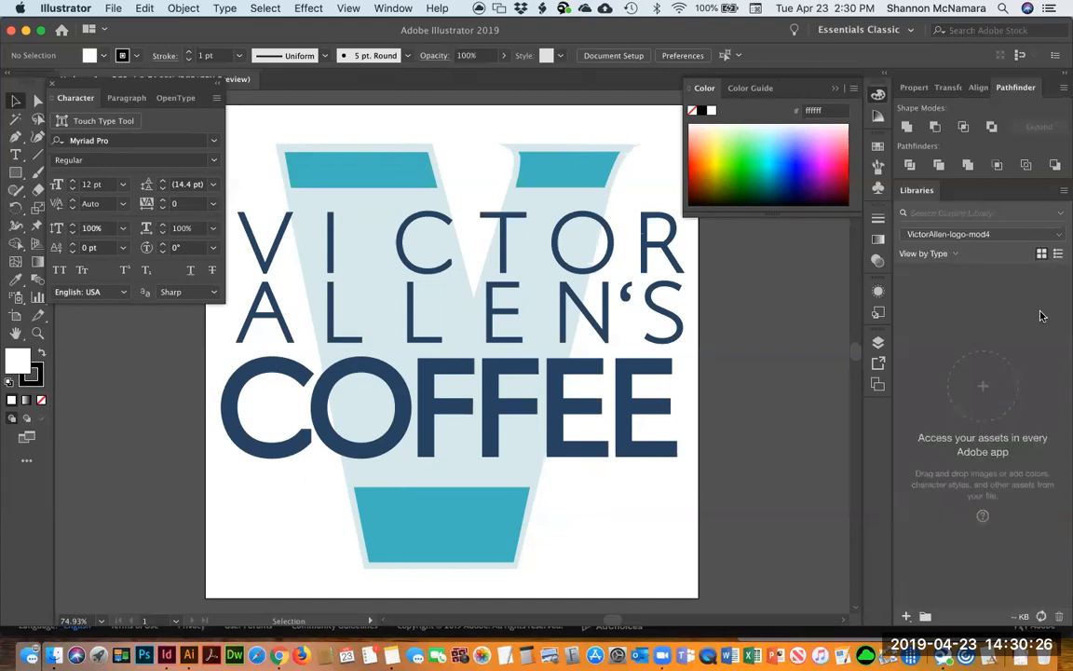
key(a)
click(365, 172)
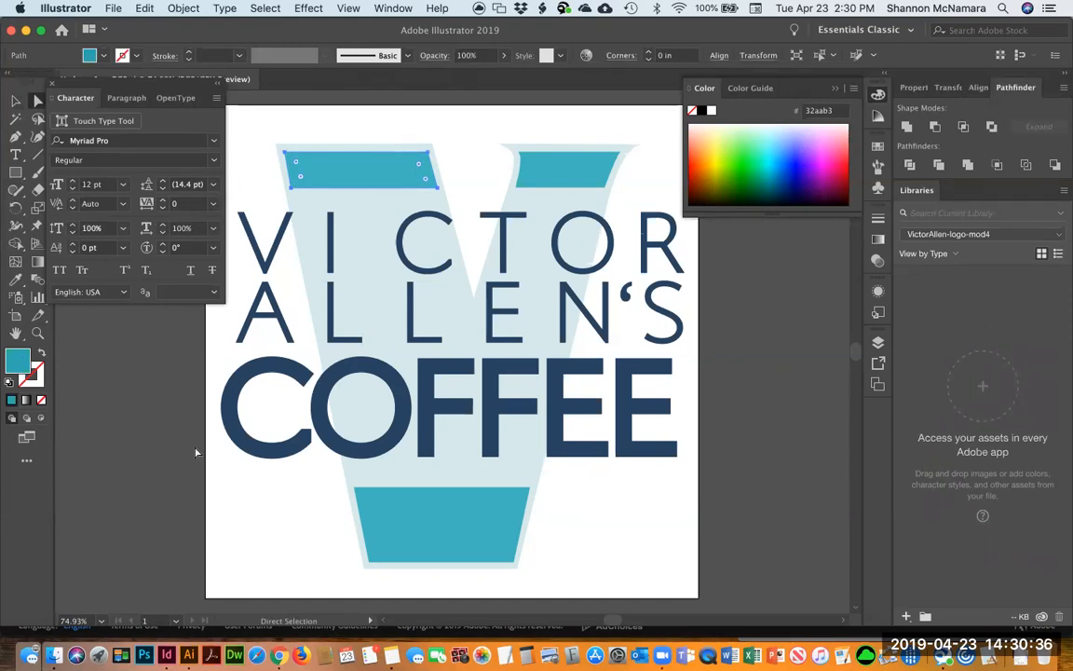
double_click(16, 366)
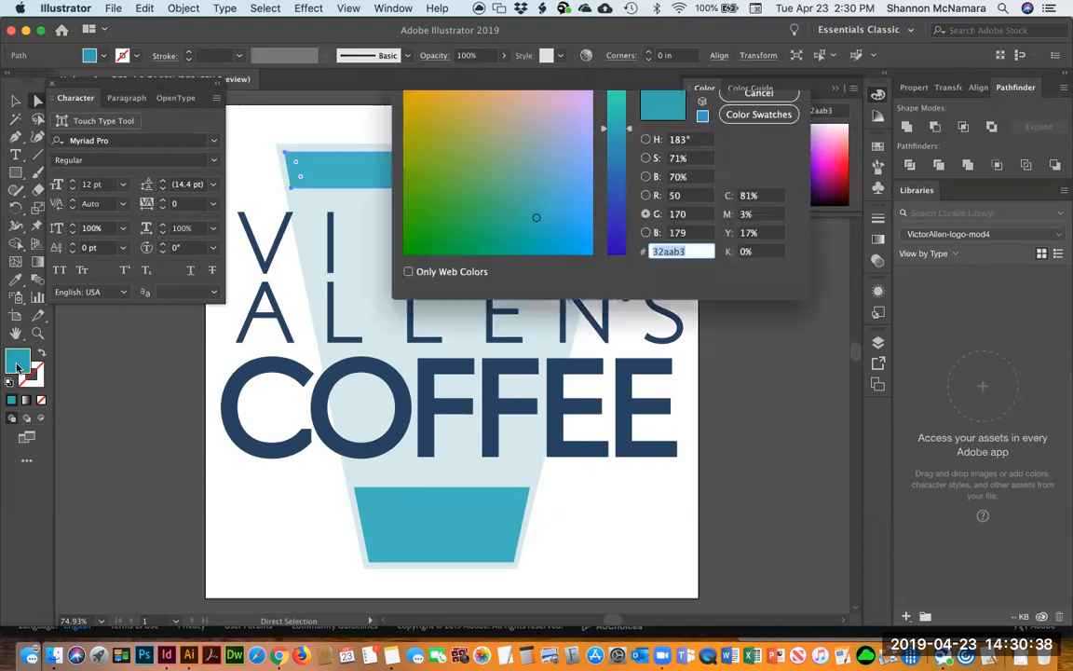
click(760, 114)
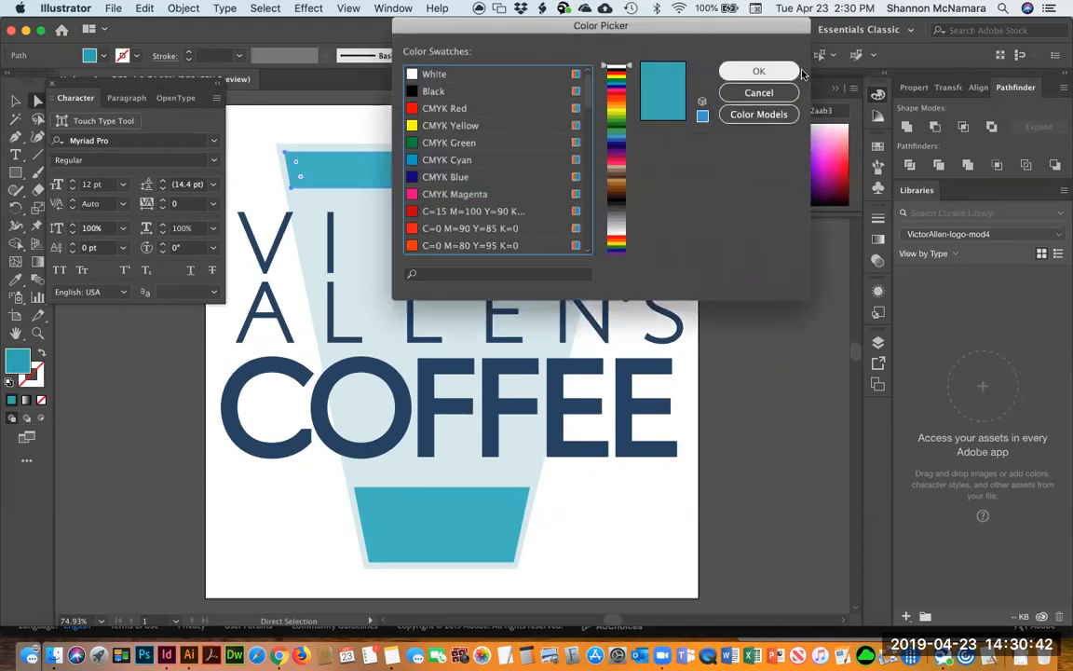
click(757, 92)
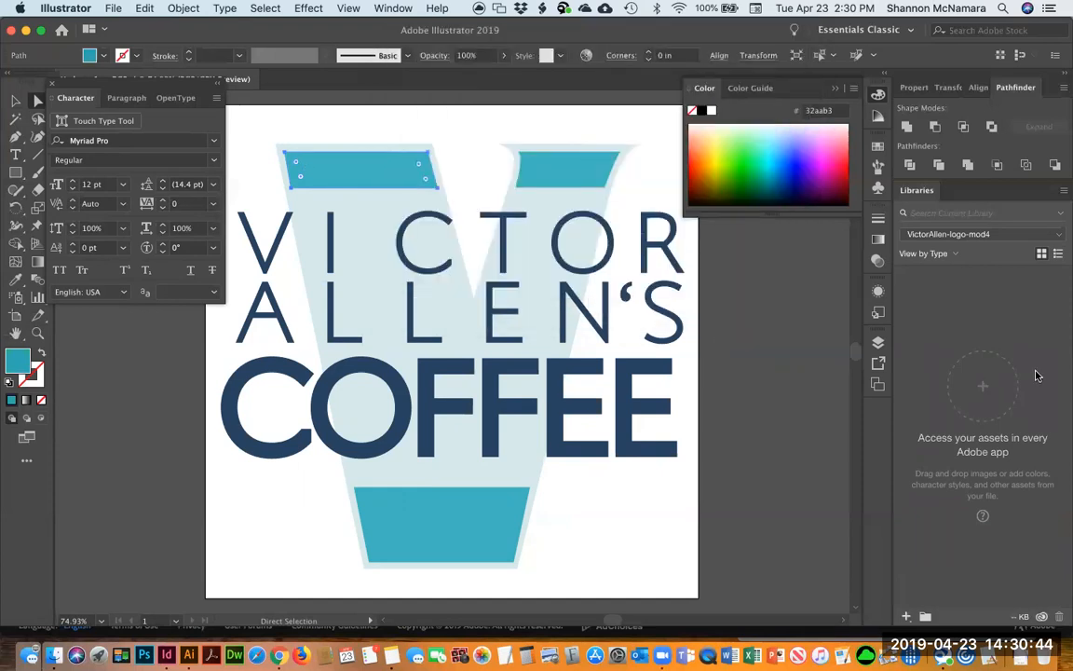
Select the teal shape at the base of the logo's V and add its fill color to the document swatches.
click(443, 518)
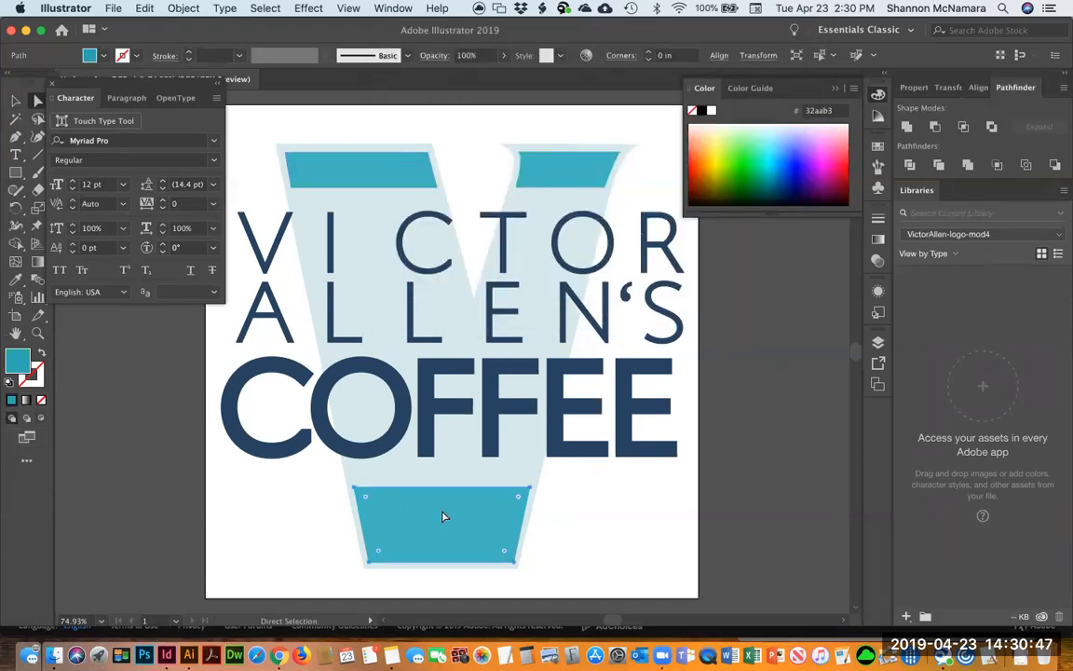
double_click(19, 363)
click(756, 91)
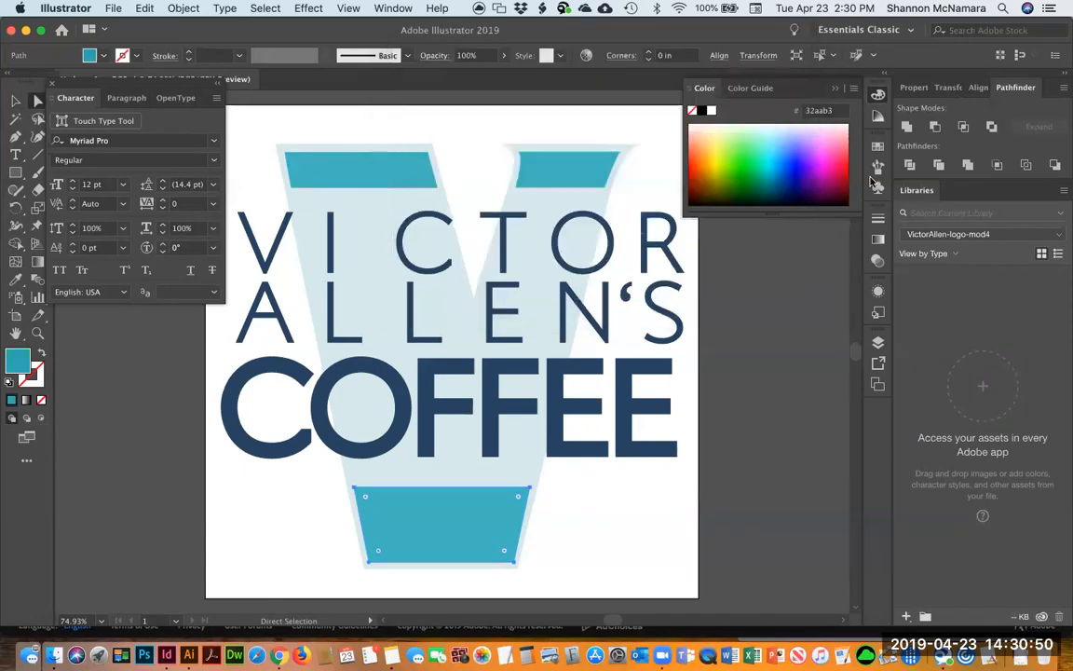
click(876, 147)
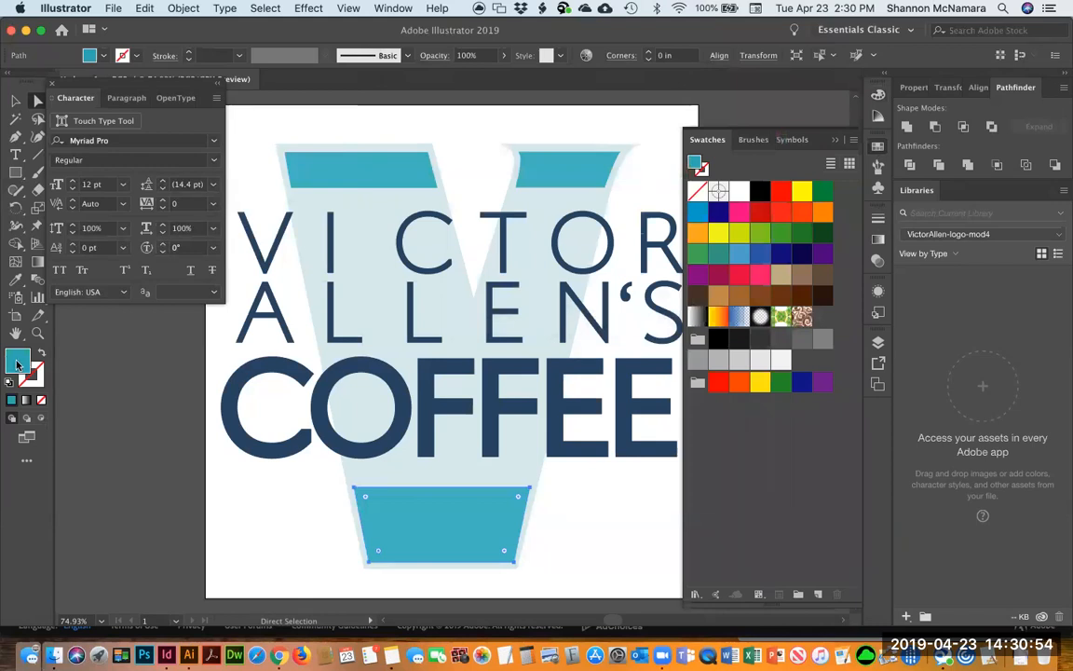
right_click(442, 536)
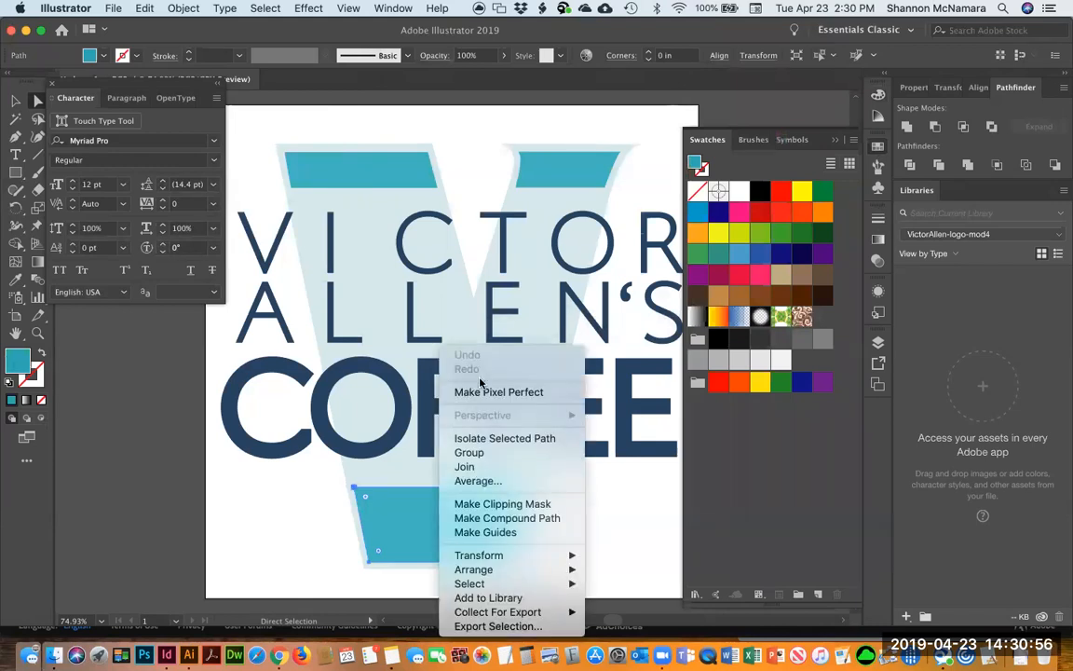
mouse_move(486, 585)
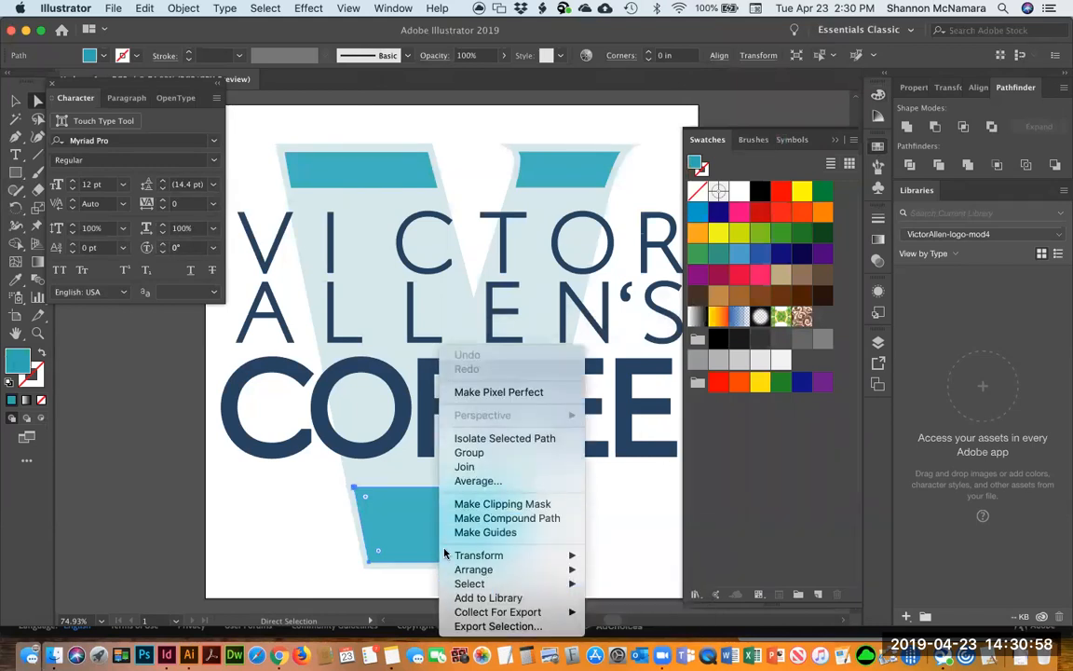
click(16, 361)
drag(16, 361, 736, 453)
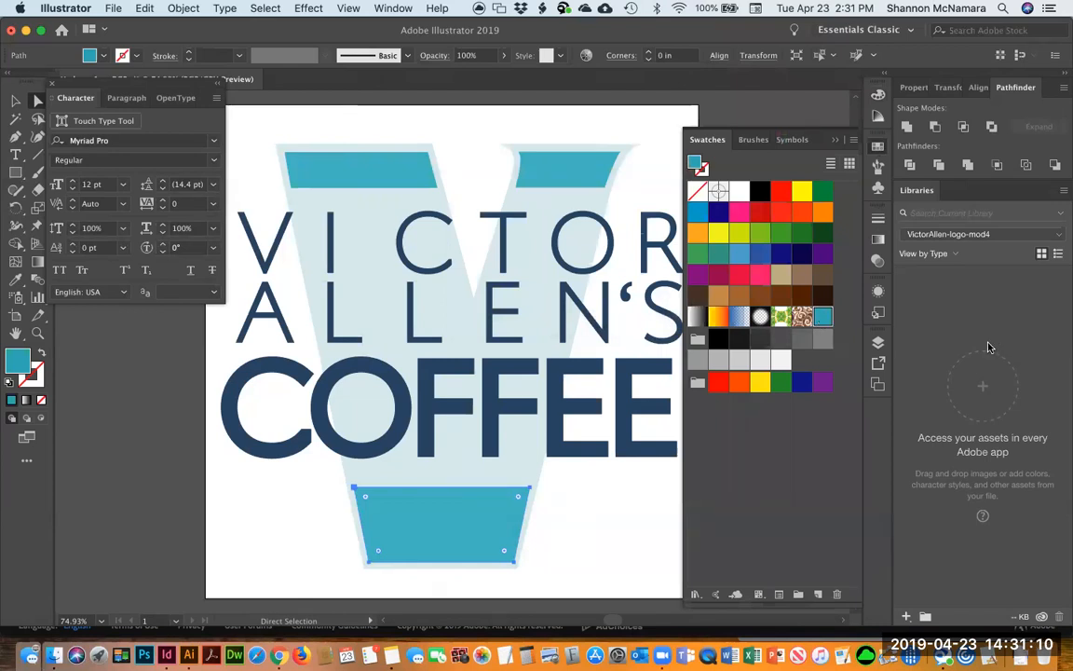
Add the new teal swatch to the VictorAllen-logo-mod4 library through its swatch options.
double_click(823, 319)
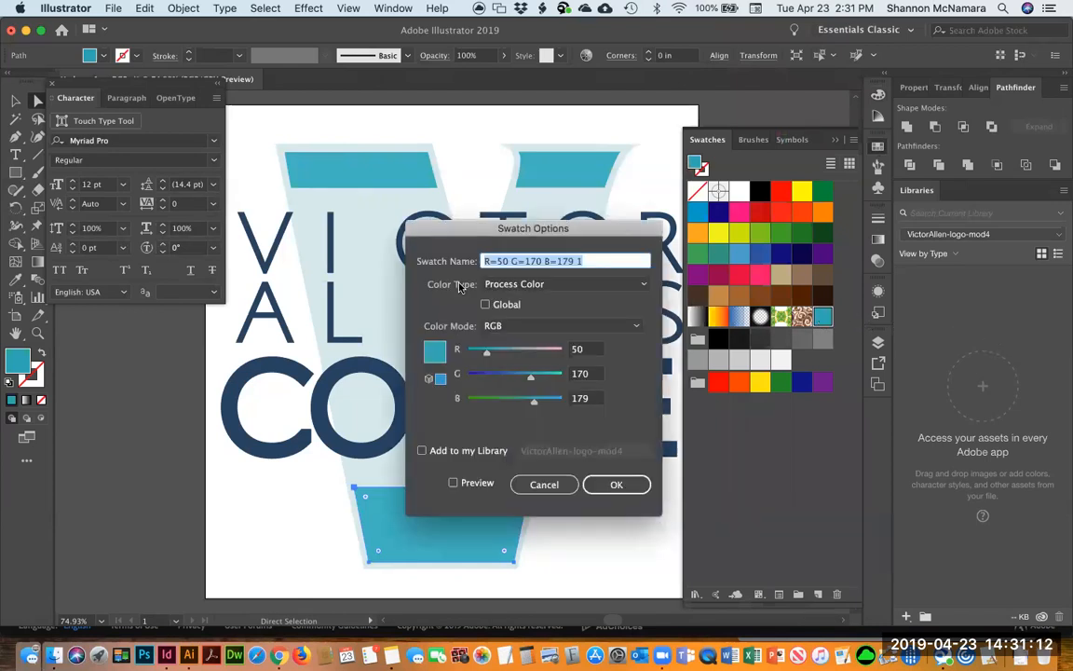
click(421, 453)
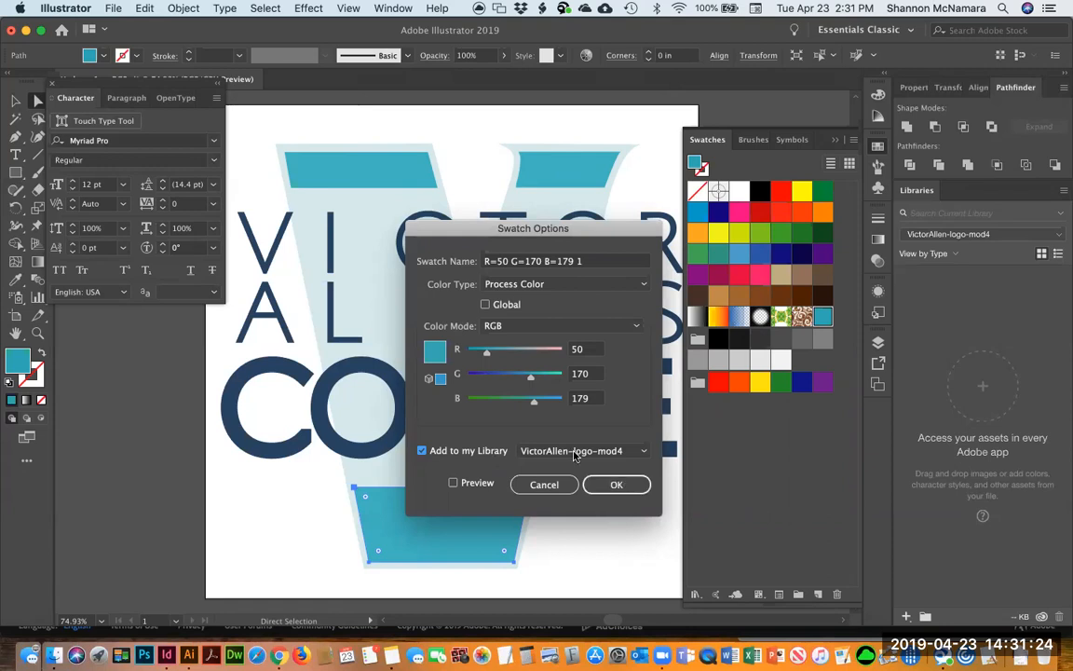
click(616, 484)
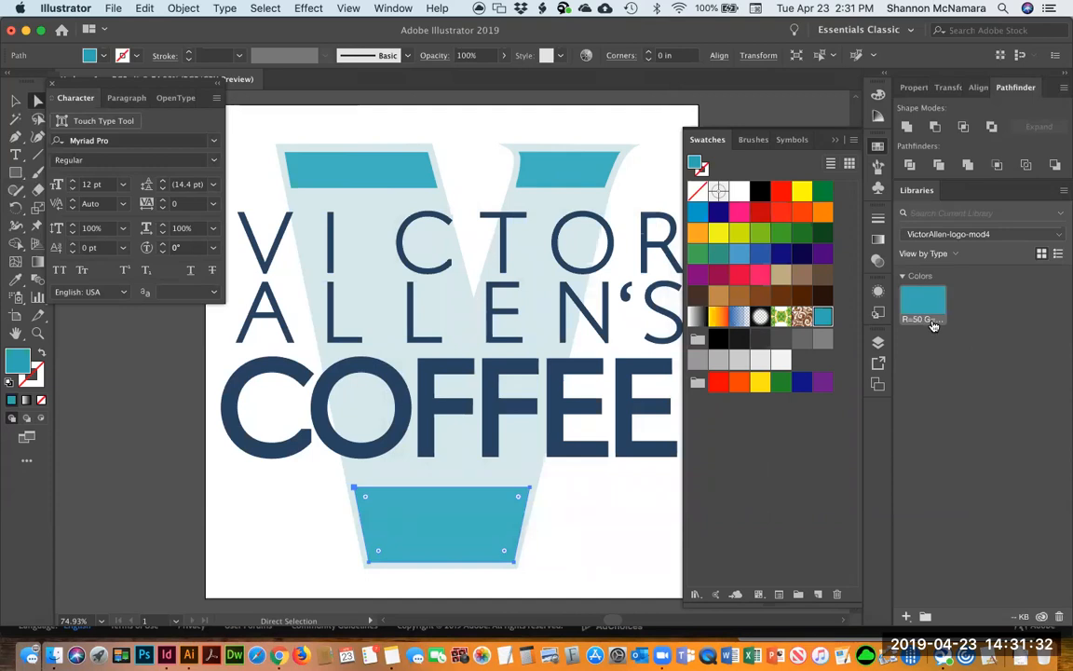
Add the large V's pale blue fill to the document swatches and to the VictorAllen-logo-mod4 library.
click(372, 223)
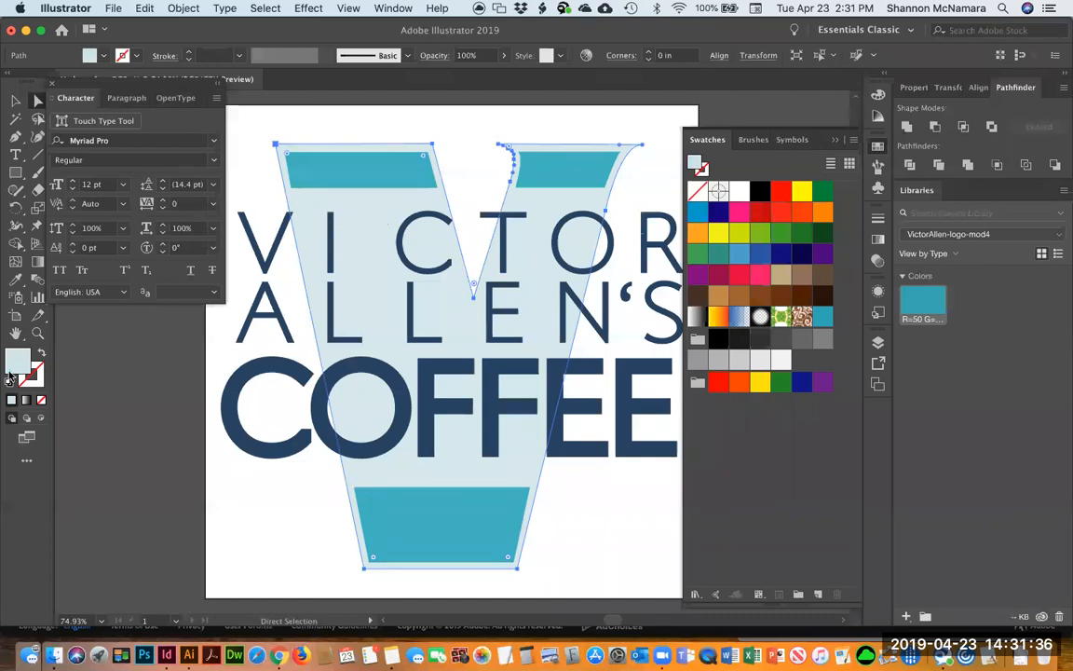
drag(14, 363, 829, 368)
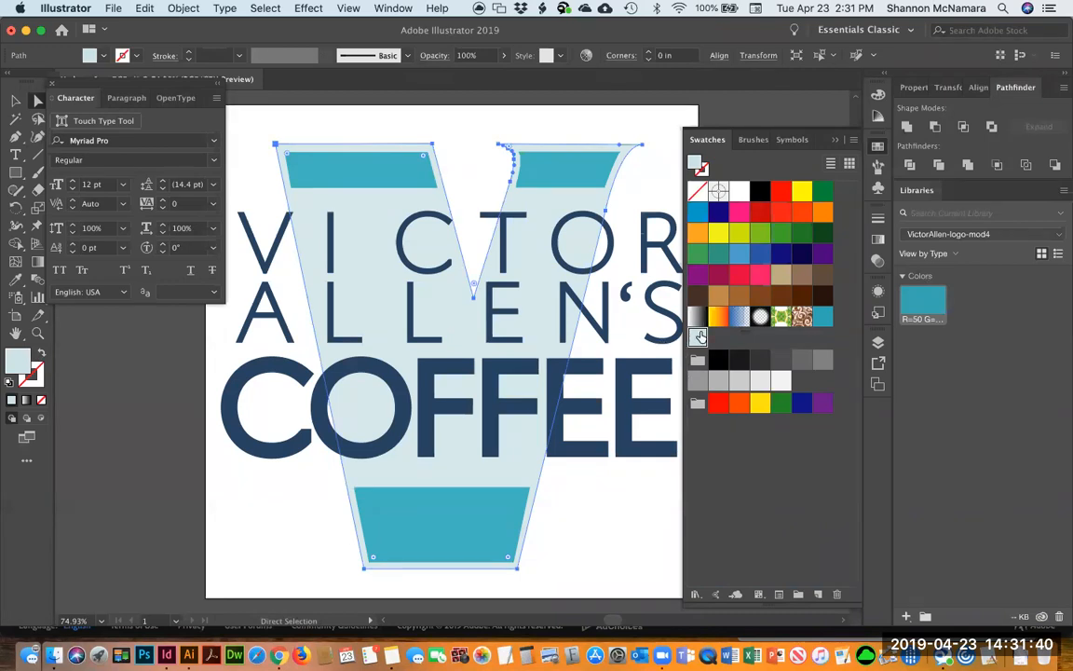
double_click(699, 337)
click(423, 450)
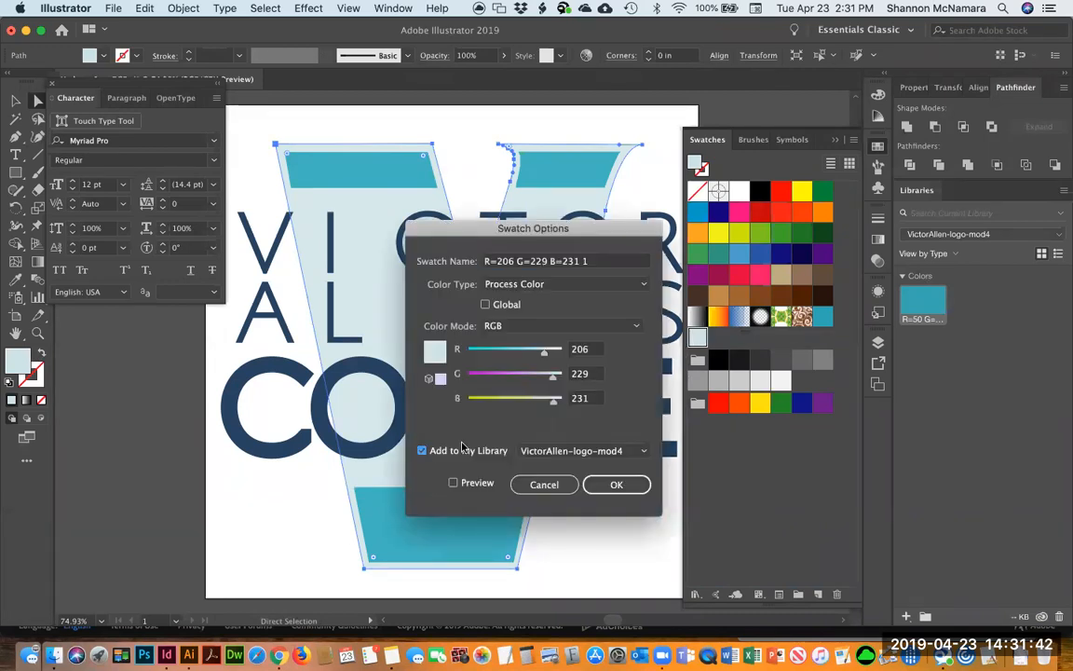
click(622, 485)
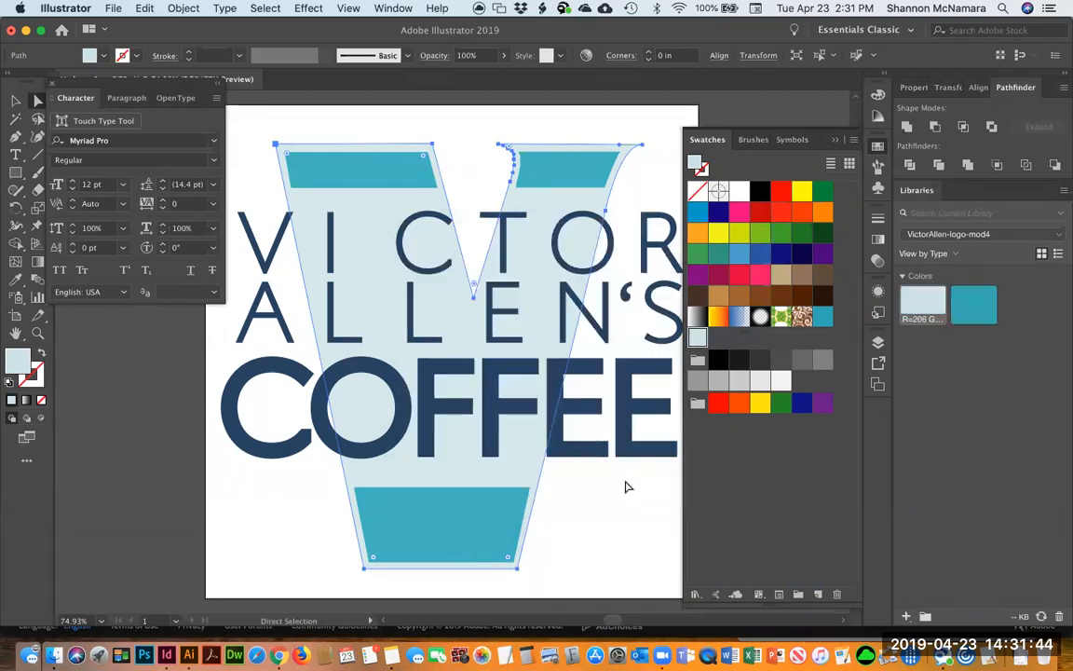
Add the navy fill of the C in COFFEE to the document swatches and to the VictorAllen-logo-mod4 library.
click(269, 449)
drag(23, 360, 756, 347)
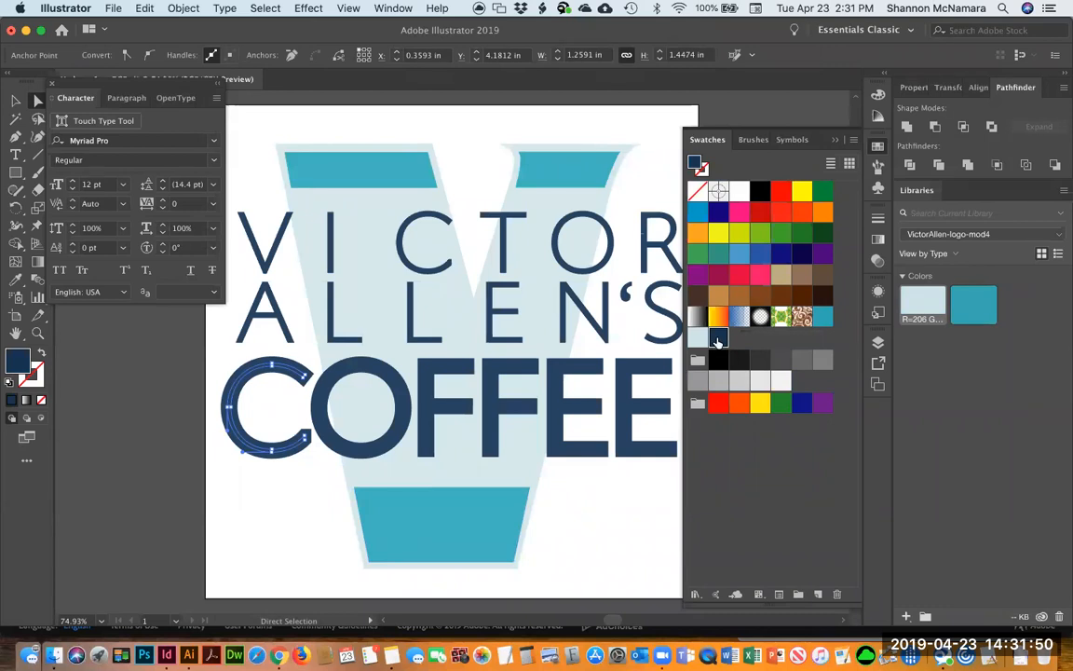
double_click(718, 337)
click(421, 450)
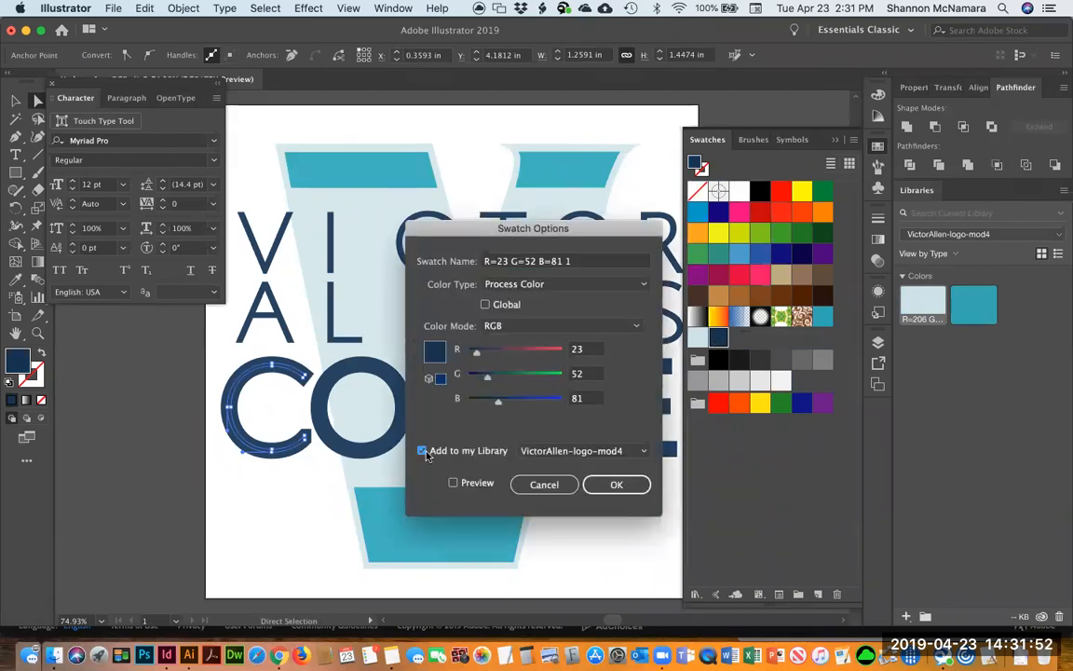
click(624, 483)
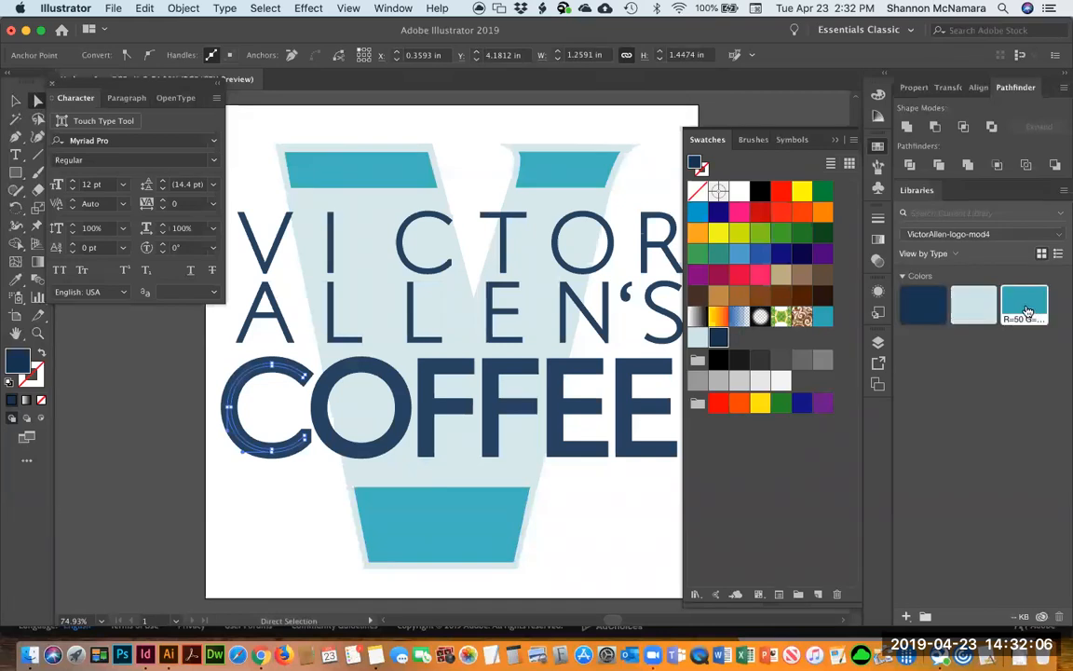
Try to create a group for the three colors in the VictorAllen-logo-mod4 library.
click(926, 621)
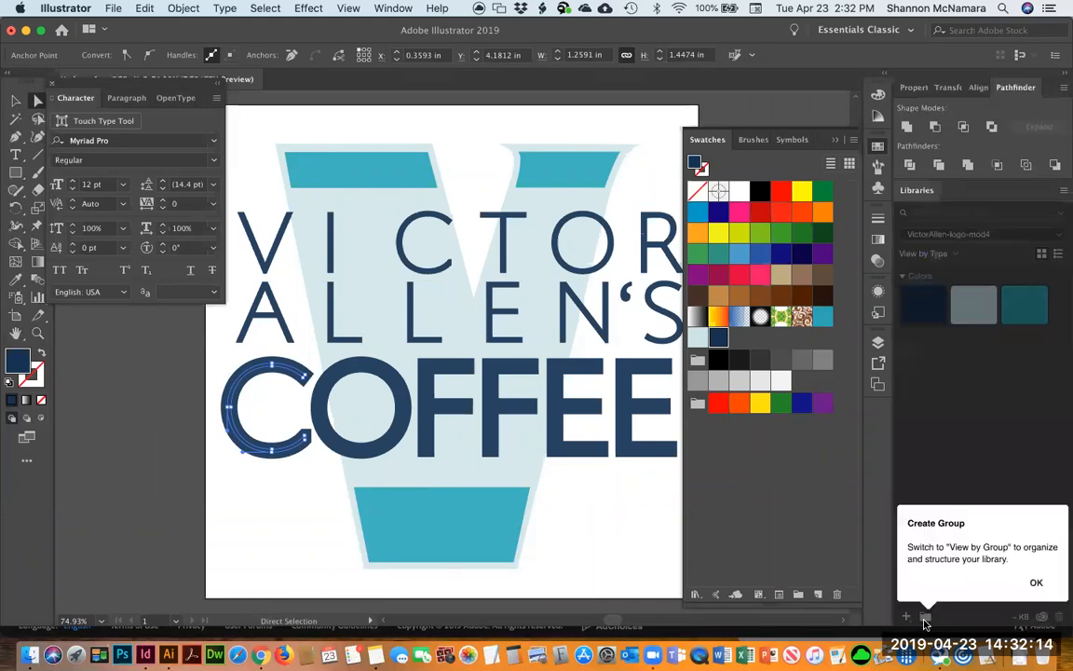
click(1035, 584)
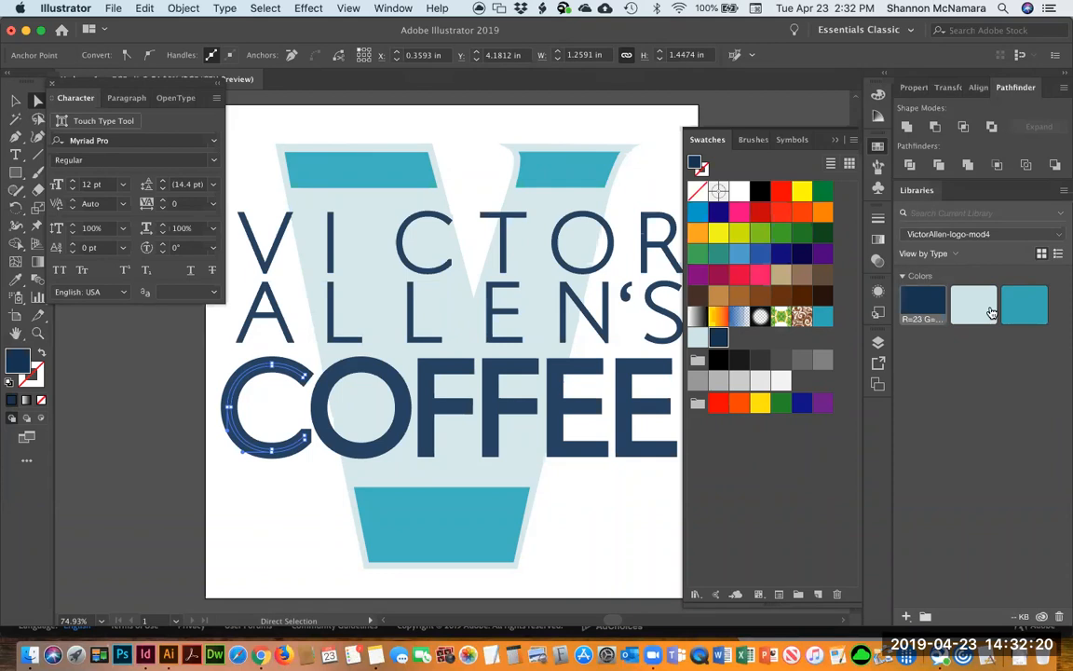
click(925, 616)
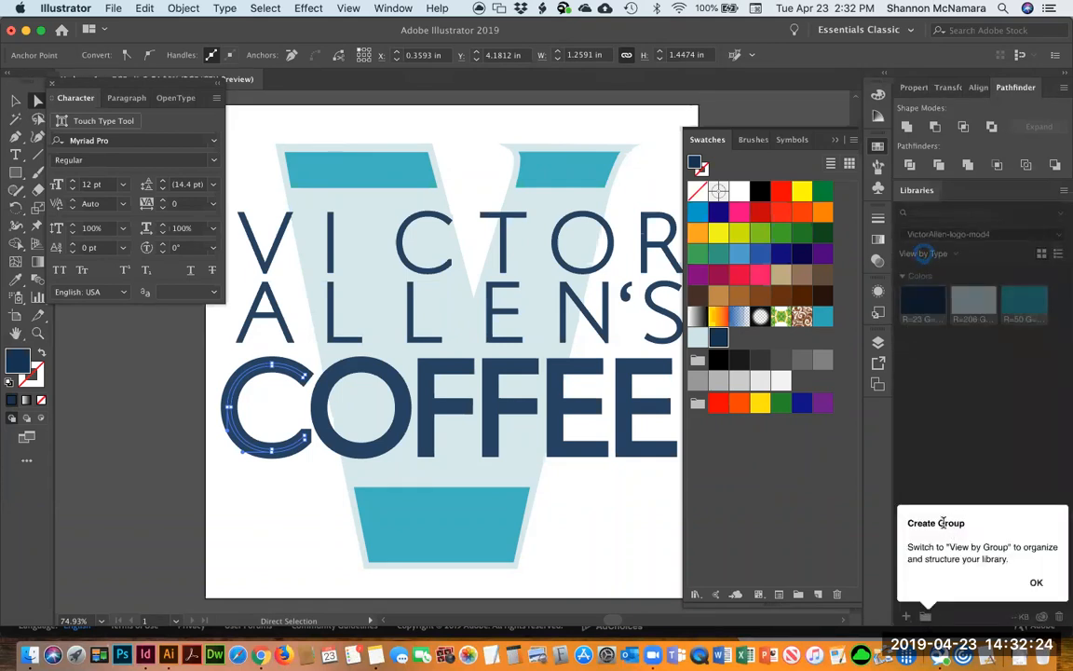
click(1038, 585)
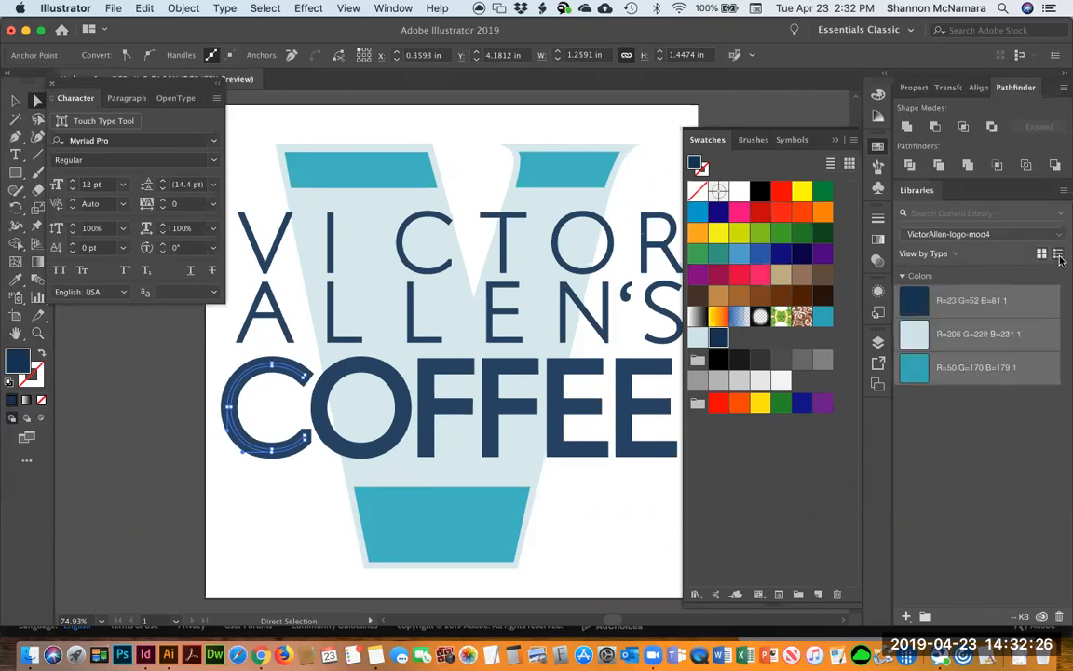
click(1063, 189)
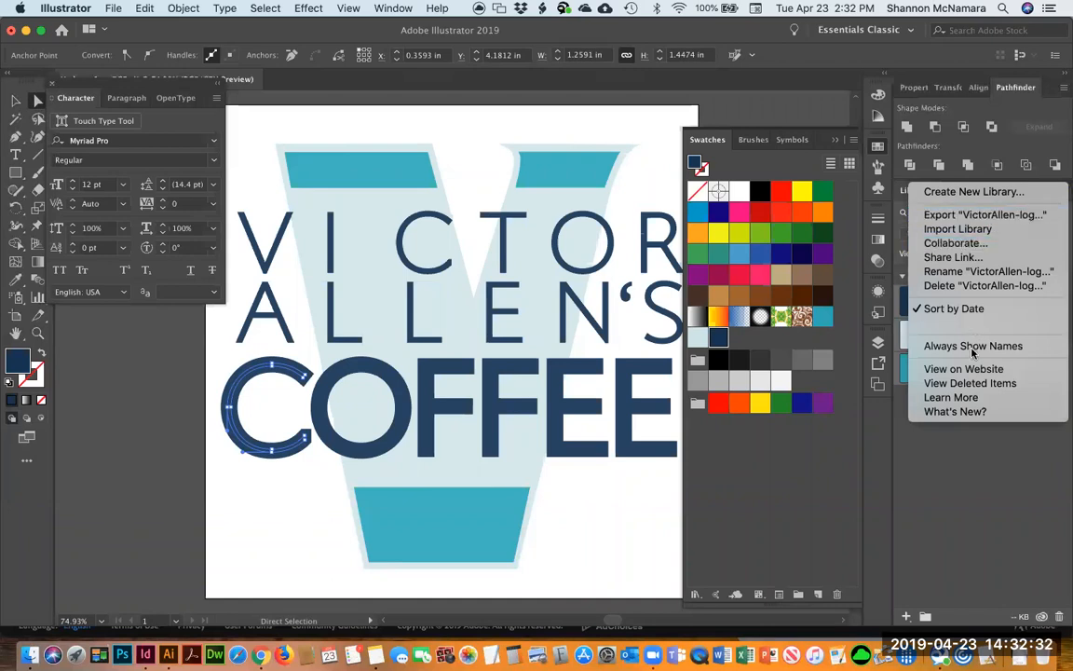
click(938, 307)
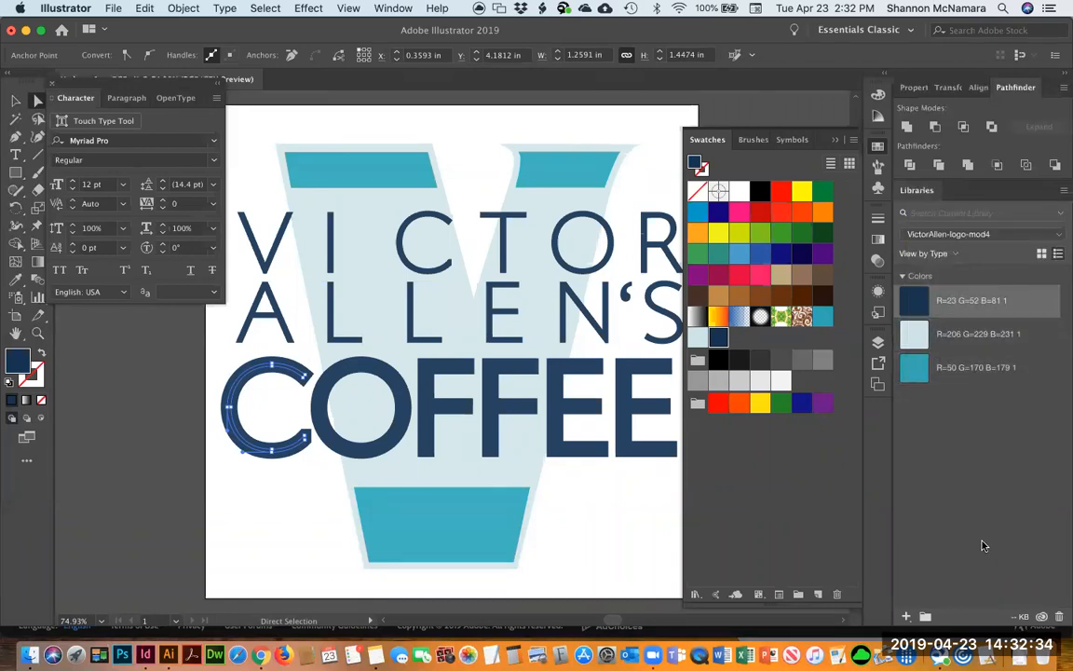
shift+click(947, 368)
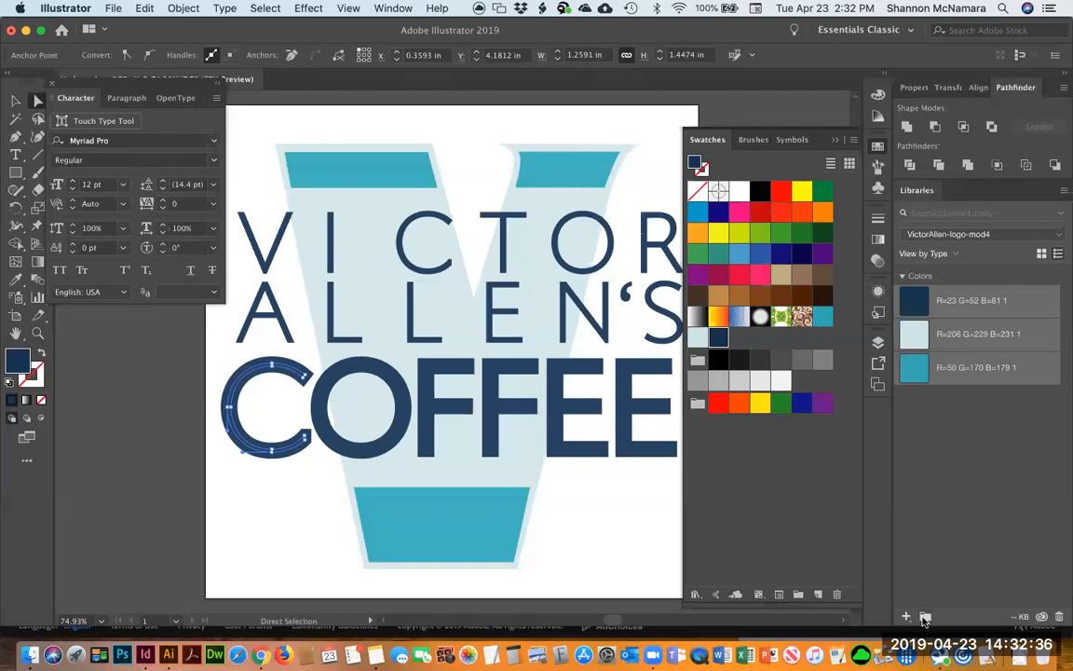
click(925, 618)
click(1035, 584)
click(907, 617)
click(965, 475)
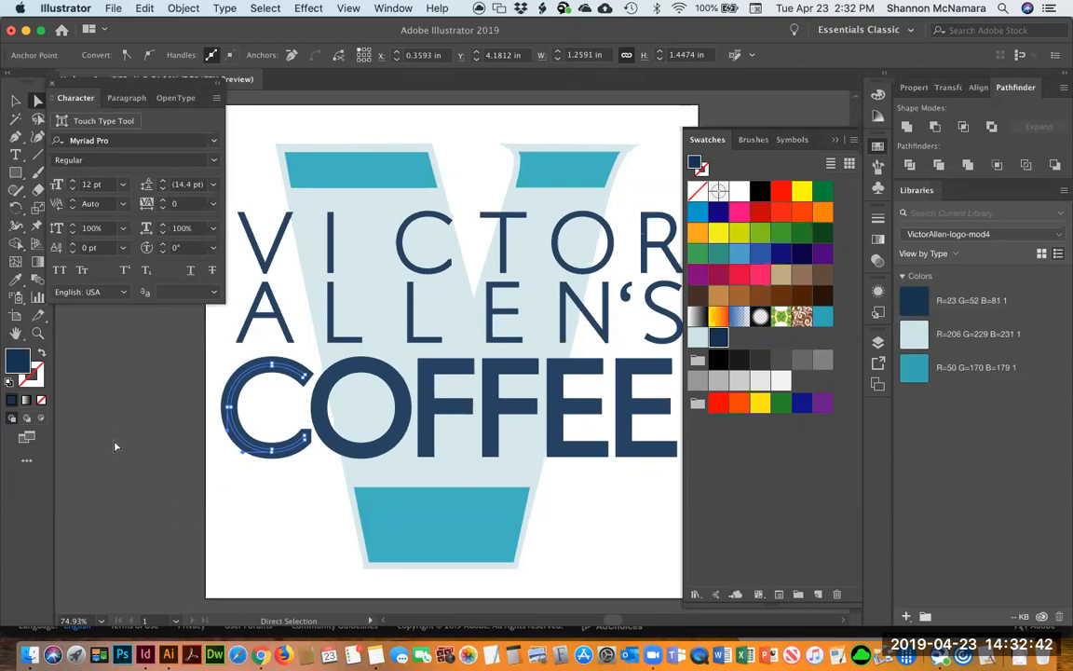
Put all three library colors into a new group named RGB swatches and collapse the group.
click(103, 397)
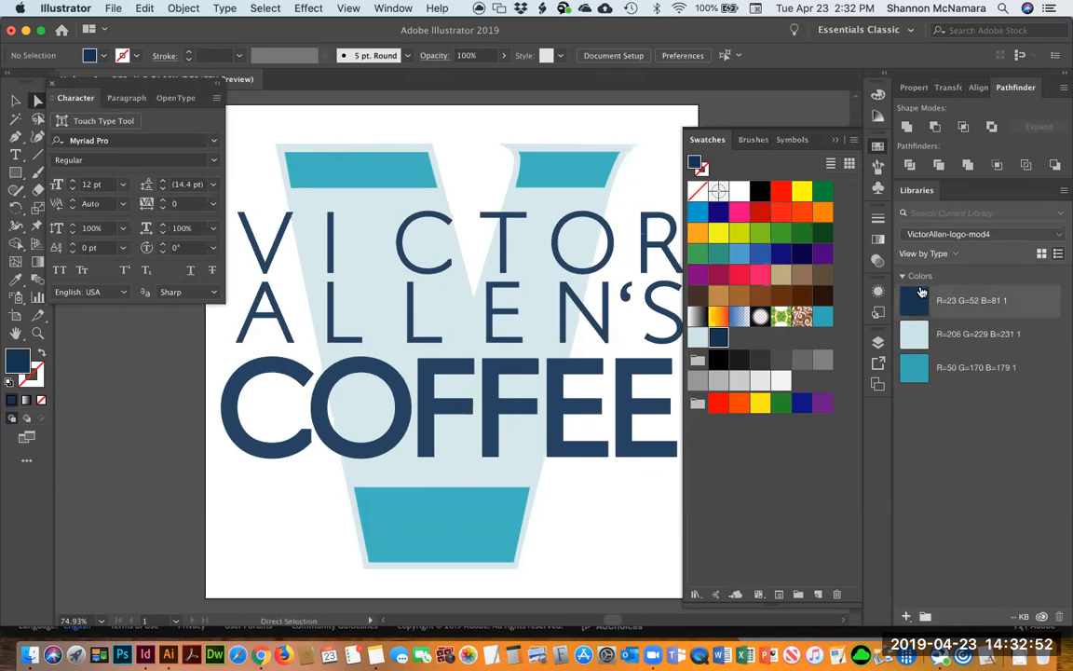
click(936, 373)
shift+click(973, 300)
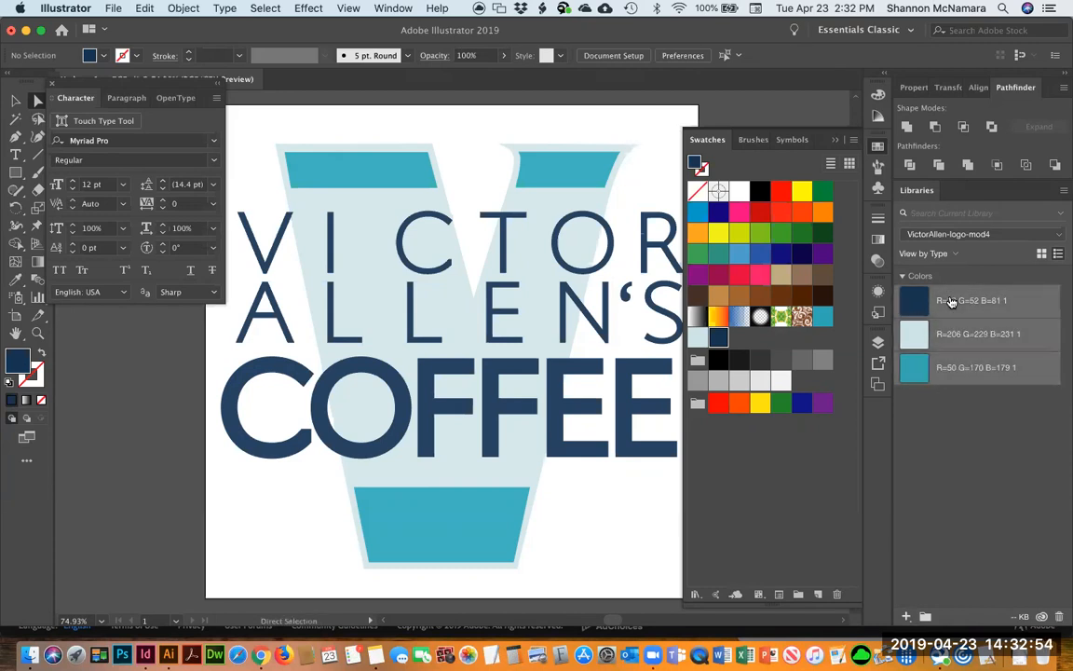
right_click(965, 367)
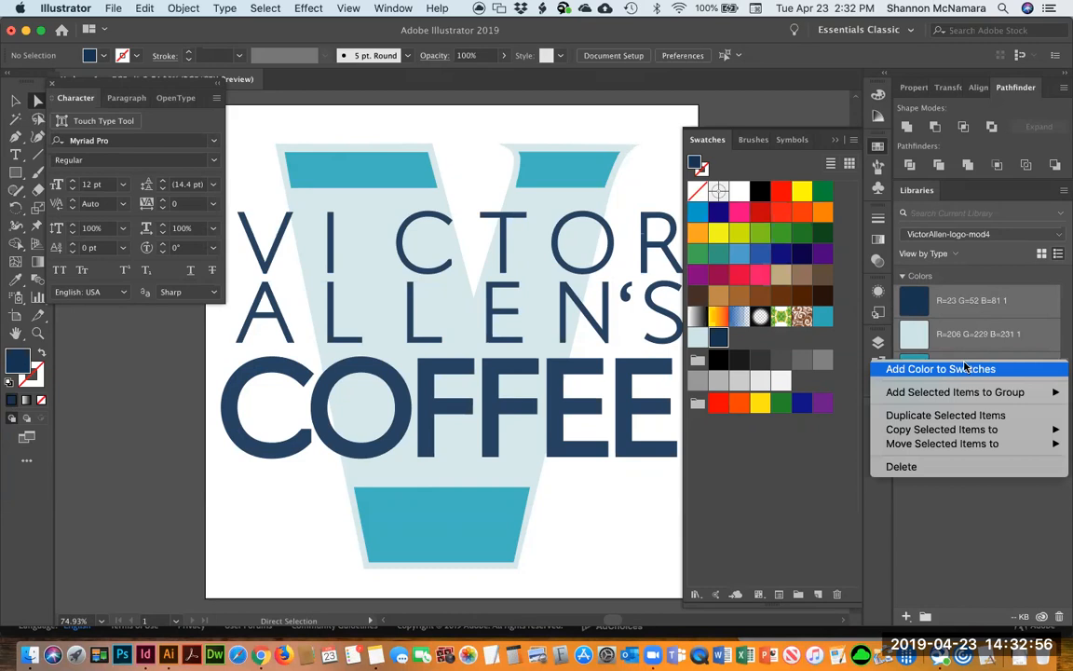
mouse_move(941, 392)
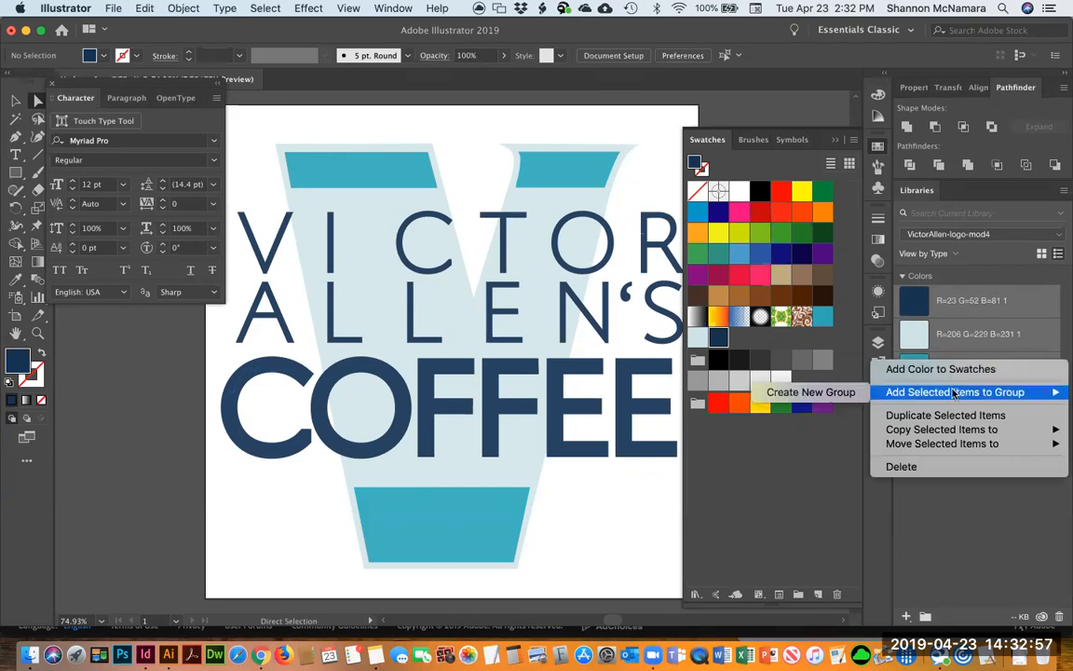
click(805, 395)
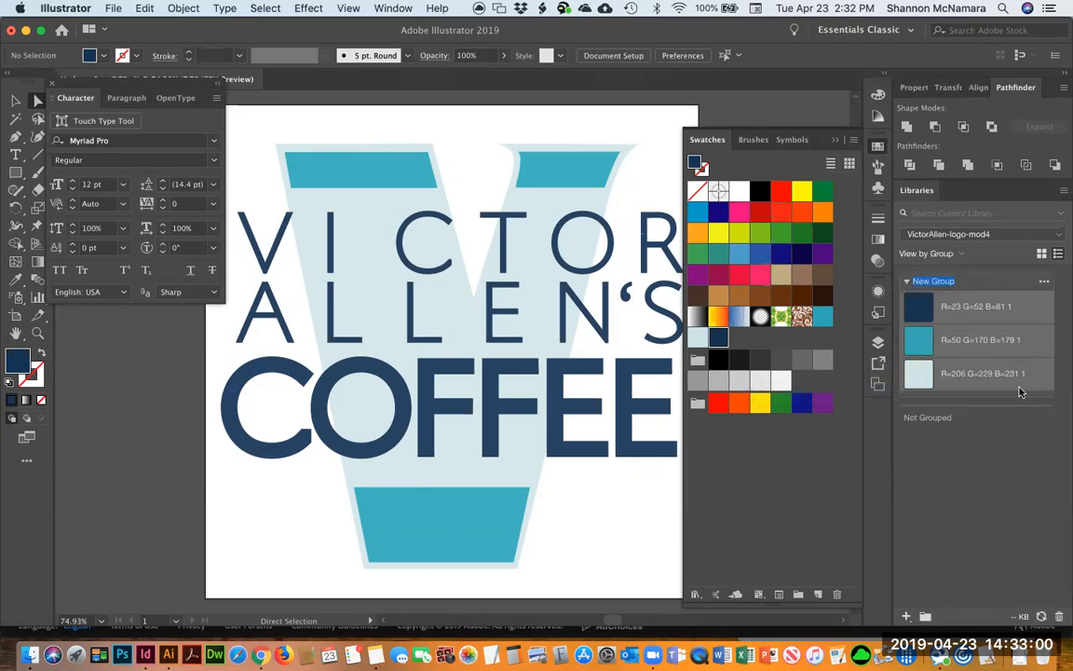
text(F)
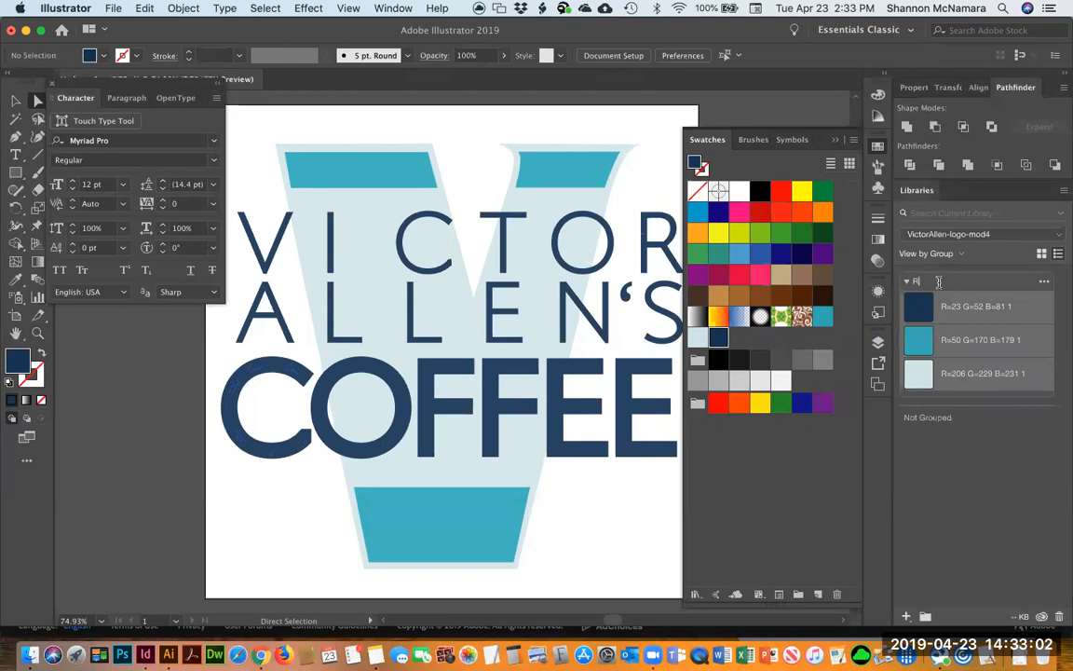
text(GB swatches)
key(Return)
click(904, 281)
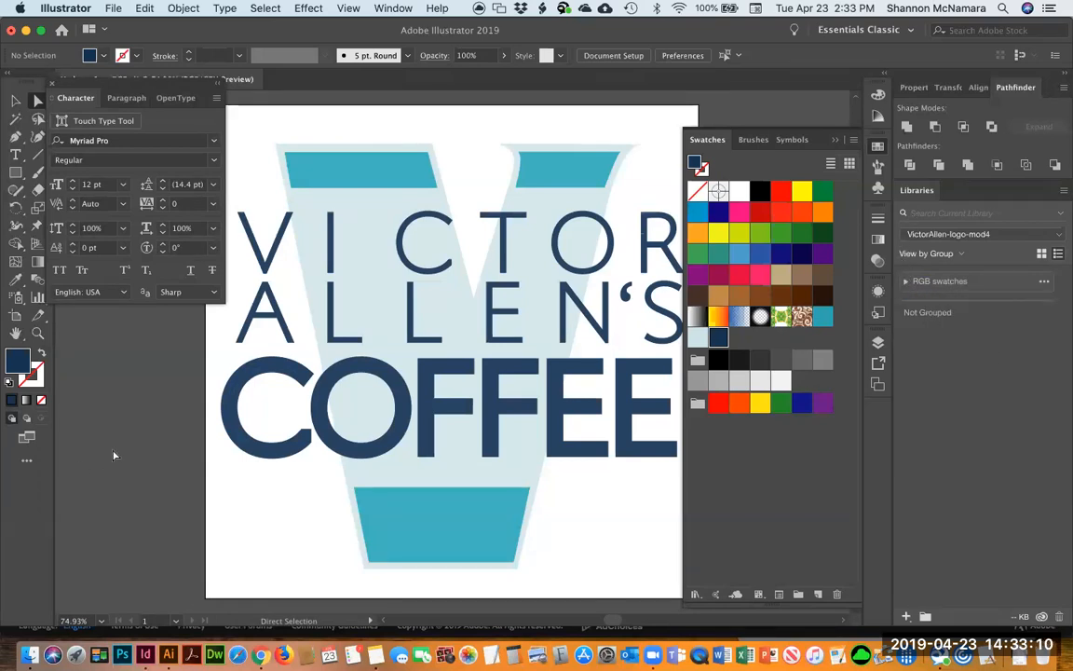
Save and close logo_1up_RGB.ai and open the recent file logo_3up_CMYK_Gray_BW.ai.
key(super+w)
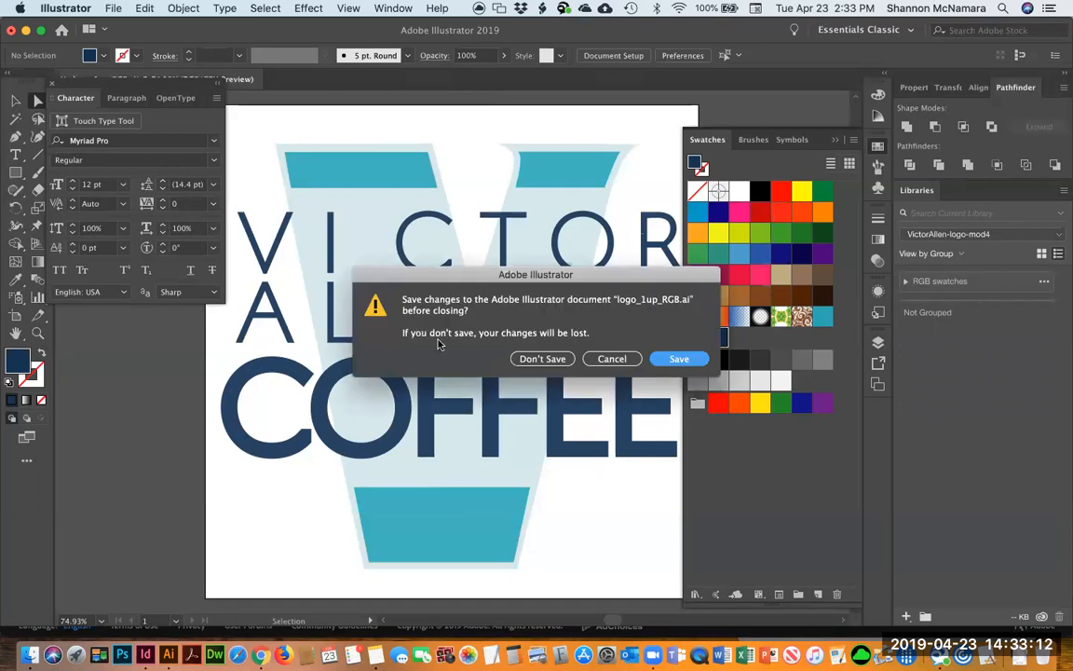
click(679, 359)
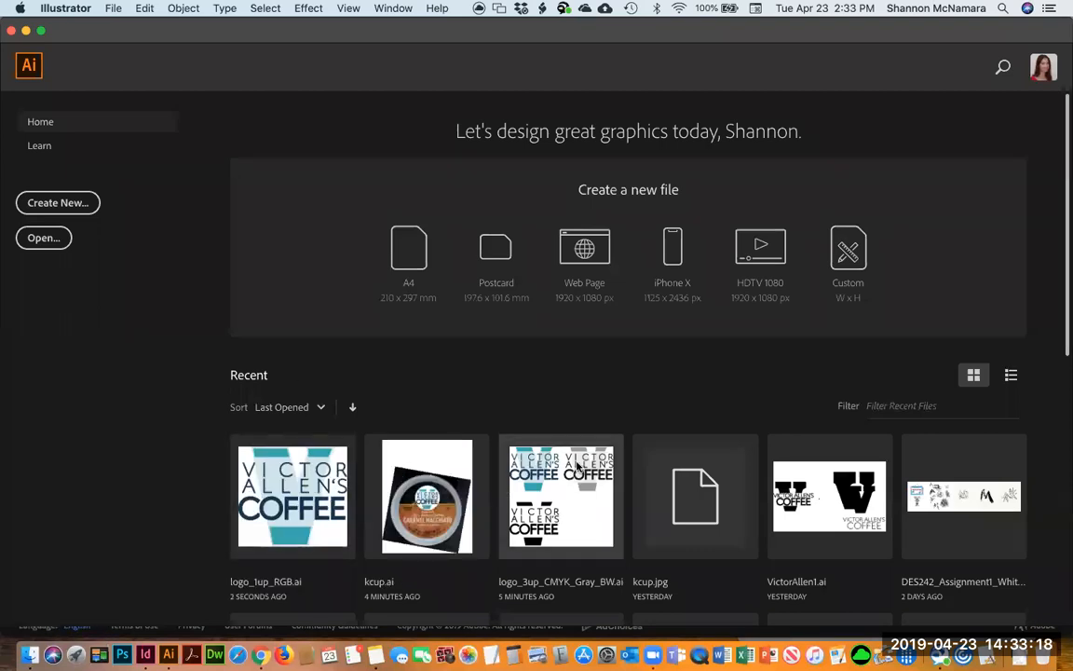
click(578, 467)
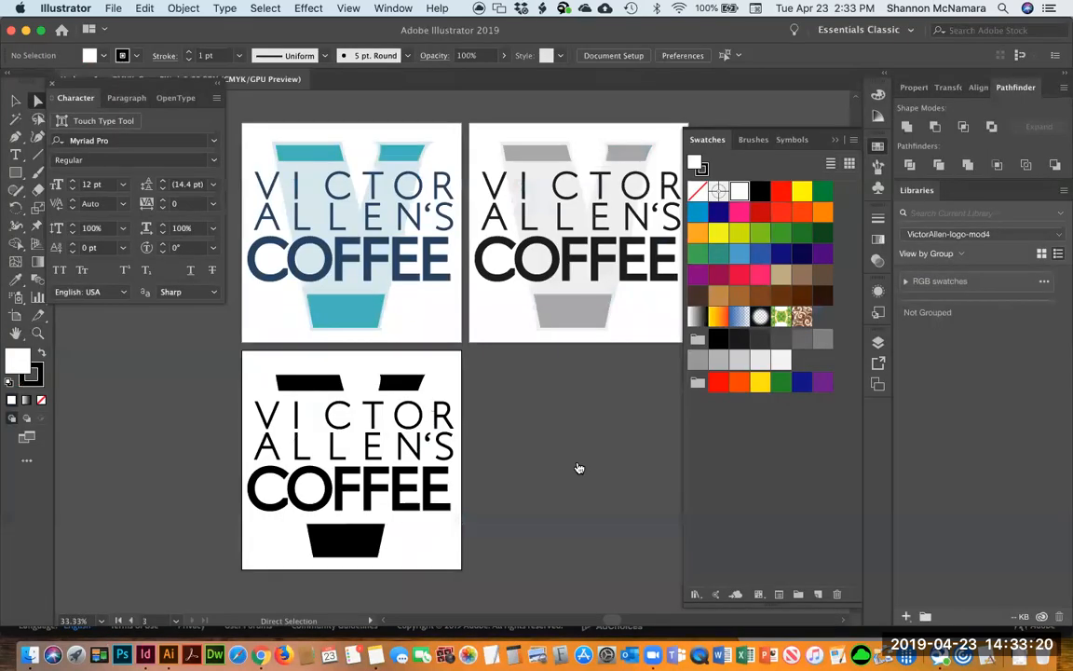
Add the color logo's teal, pale blue and navy fills to the VictorAllen-logo-mod4 library as colors.
click(326, 155)
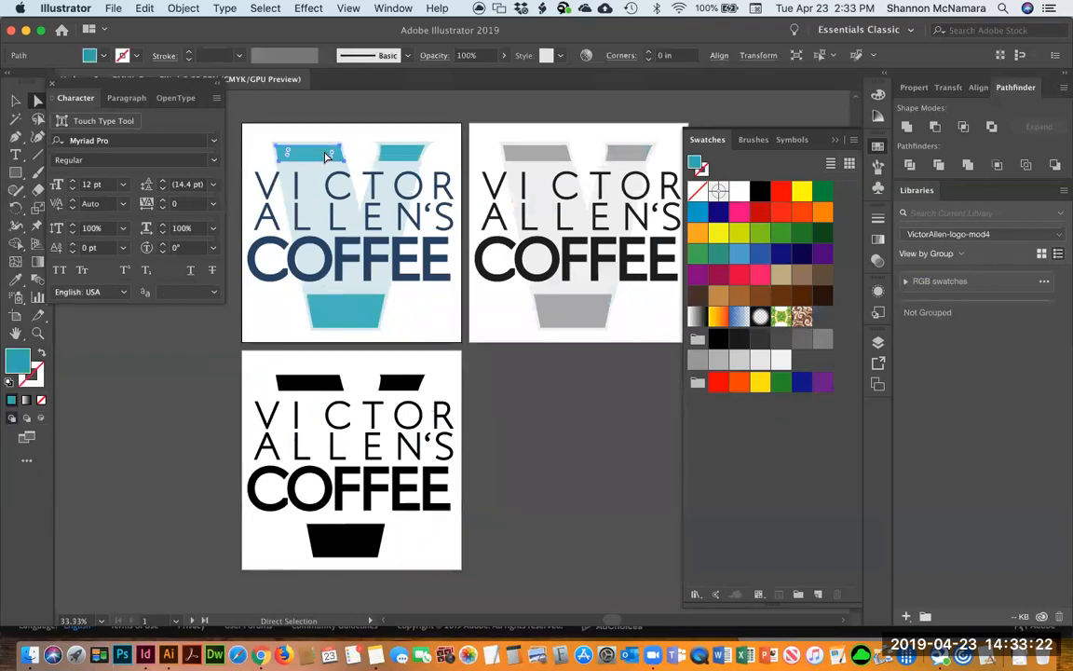
click(907, 617)
click(924, 575)
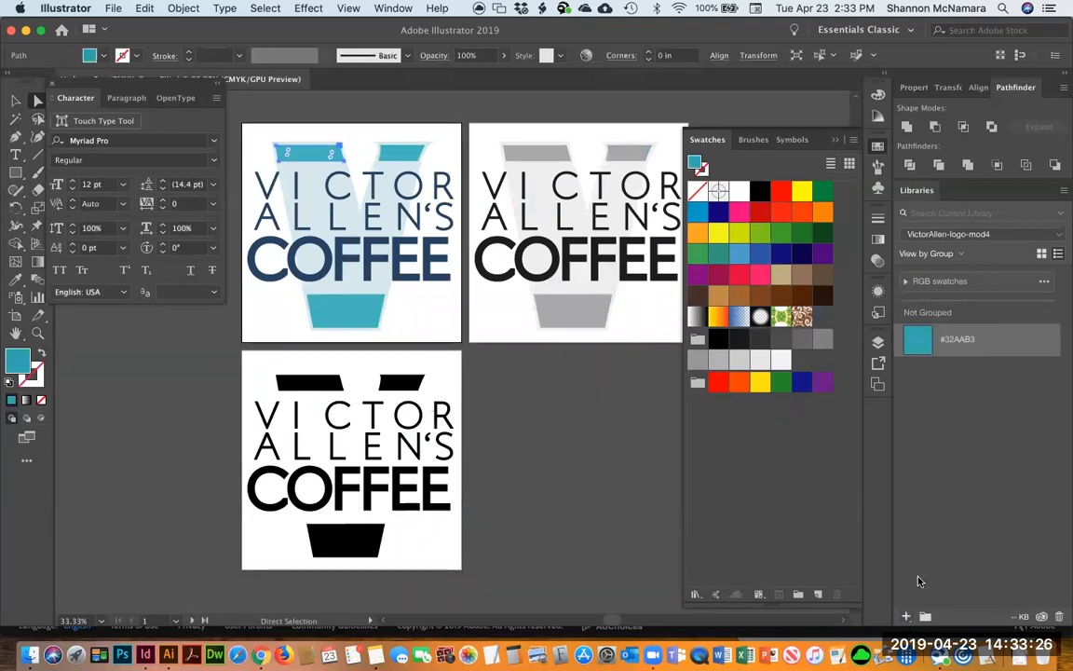
click(312, 194)
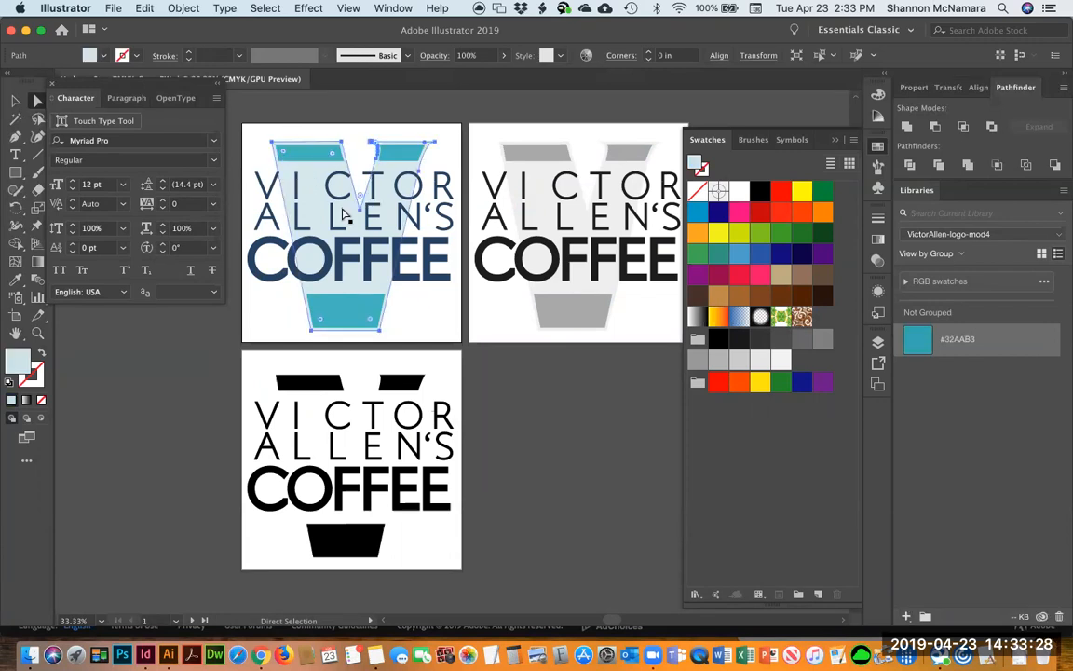
click(907, 616)
click(924, 576)
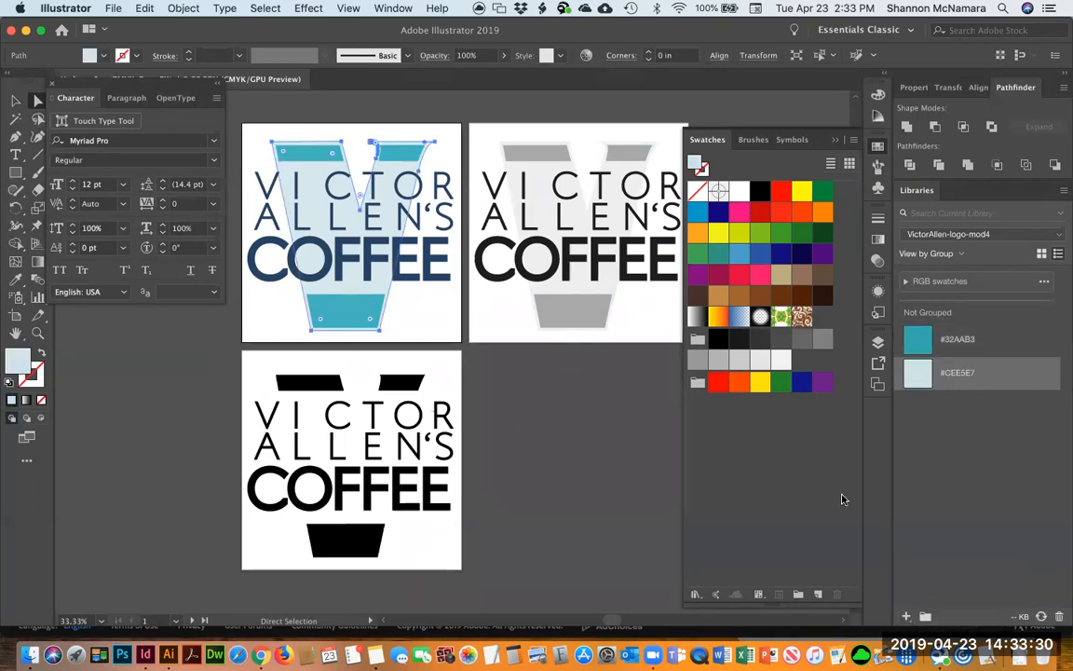
click(436, 272)
click(907, 617)
click(927, 576)
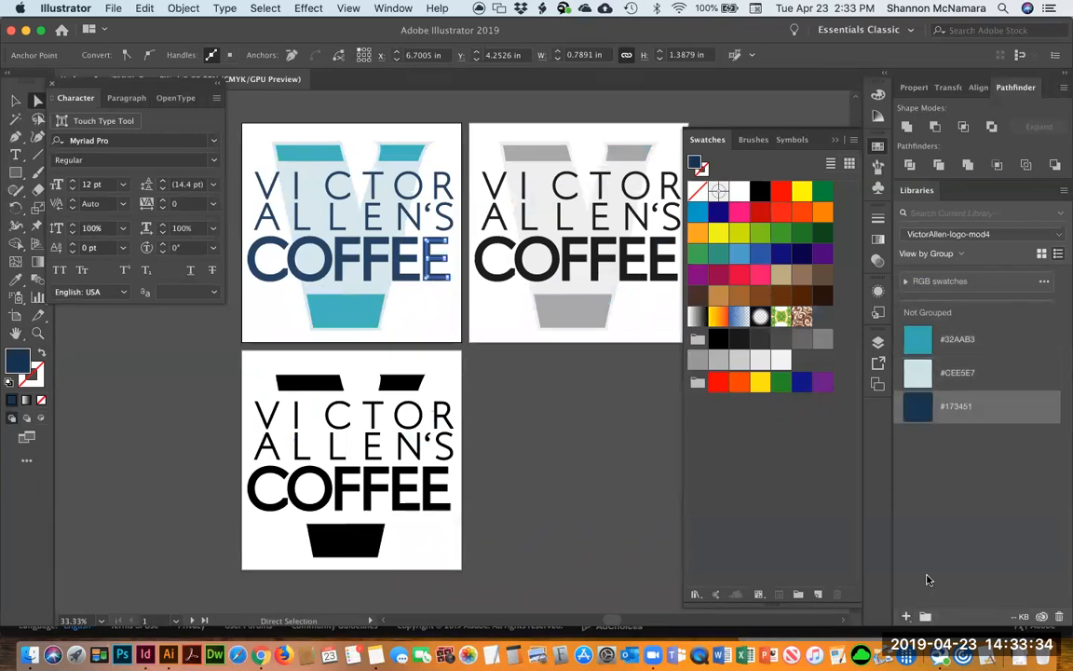
Put the three ungrouped library colors into a new group named CMYK Swatches and collapse the group.
shift+click(979, 347)
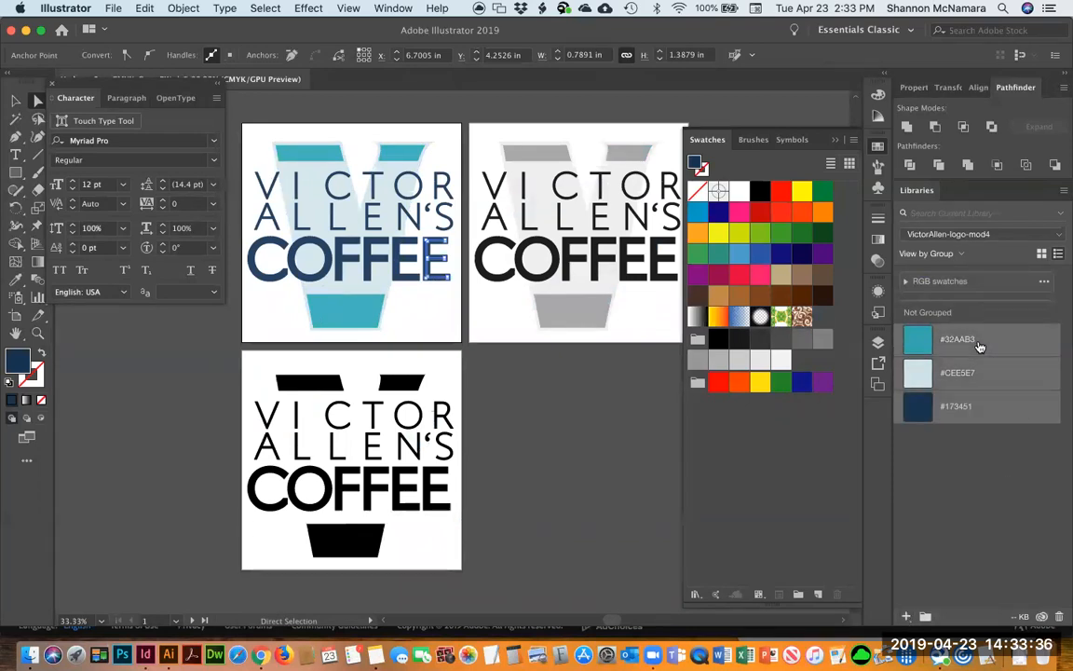
right_click(979, 346)
mouse_move(979, 372)
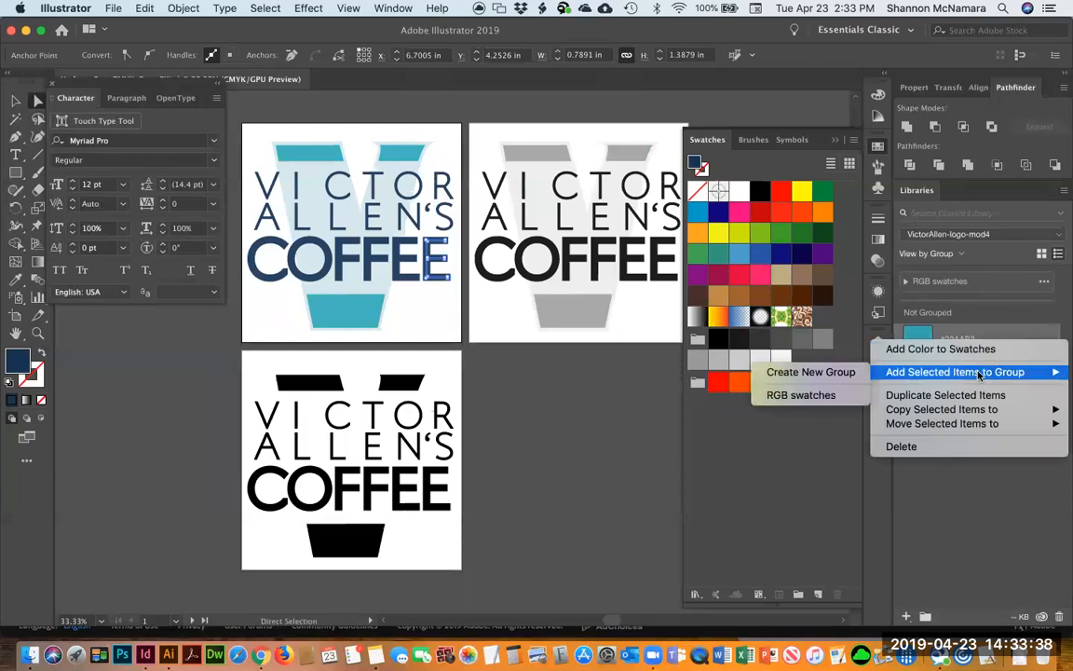
click(810, 372)
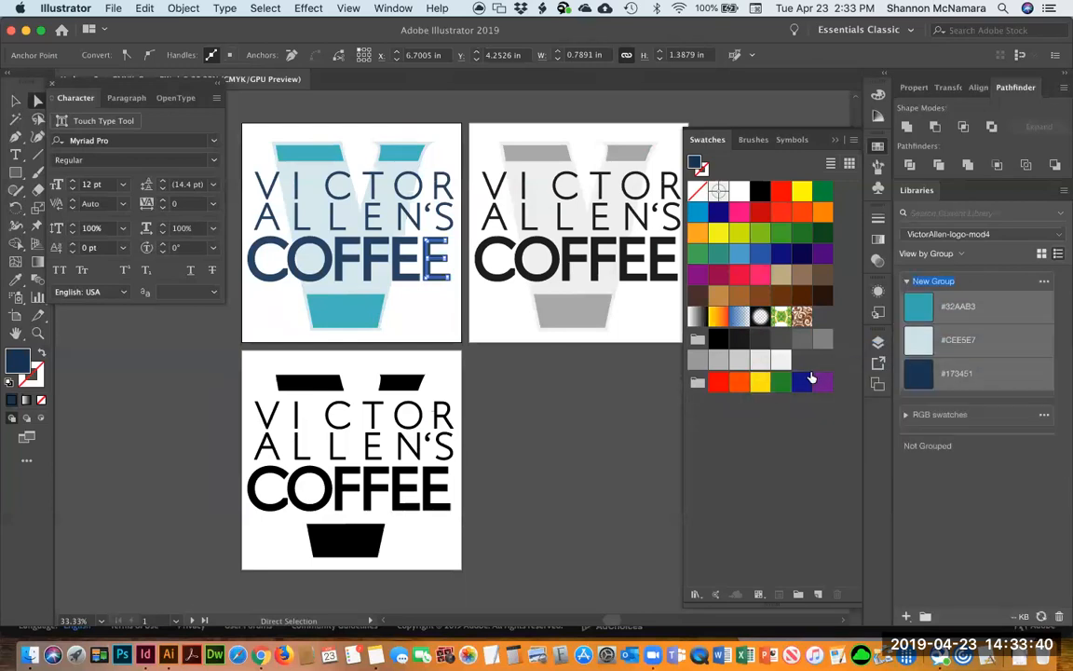
text(C)
click(907, 282)
Set the fill of the large V in the grayscale logo to 20% black and deselect it.
click(546, 155)
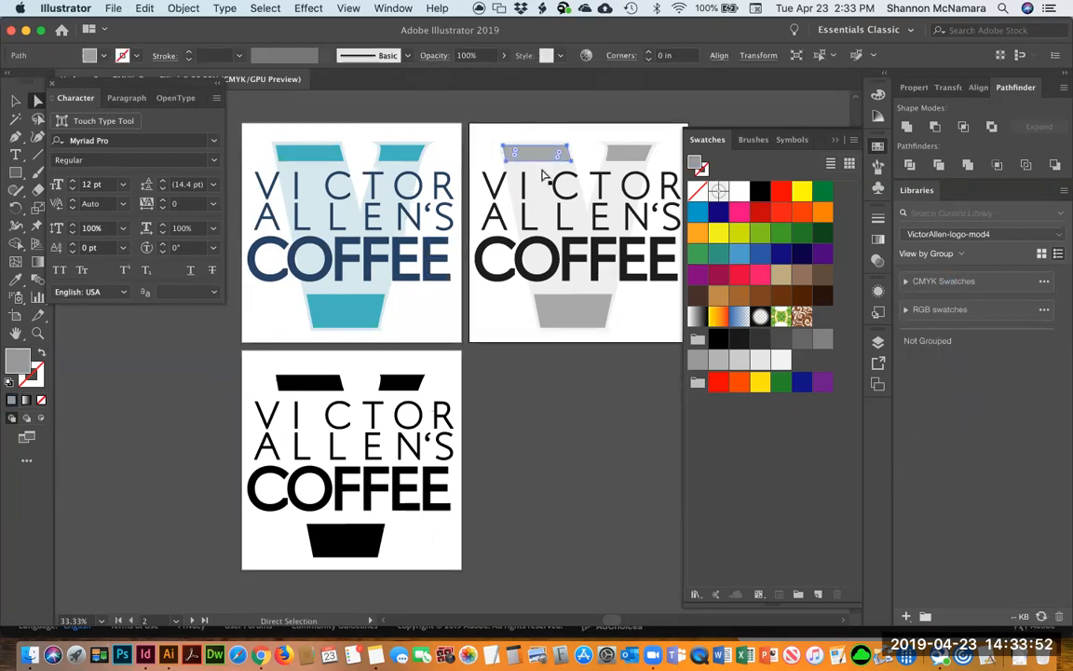
click(543, 175)
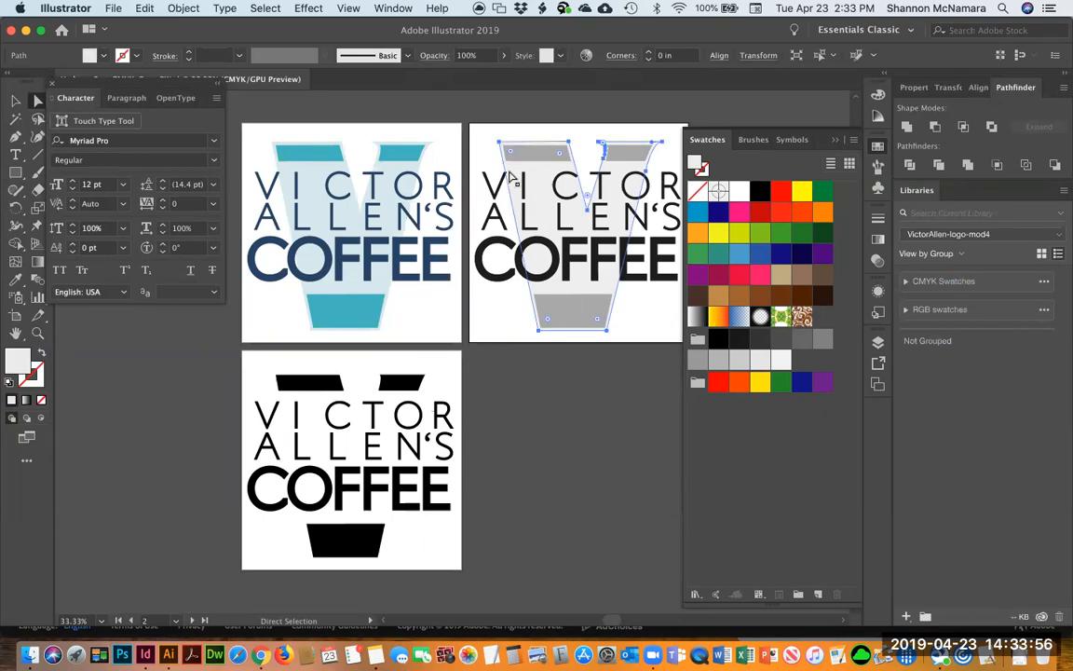
double_click(22, 366)
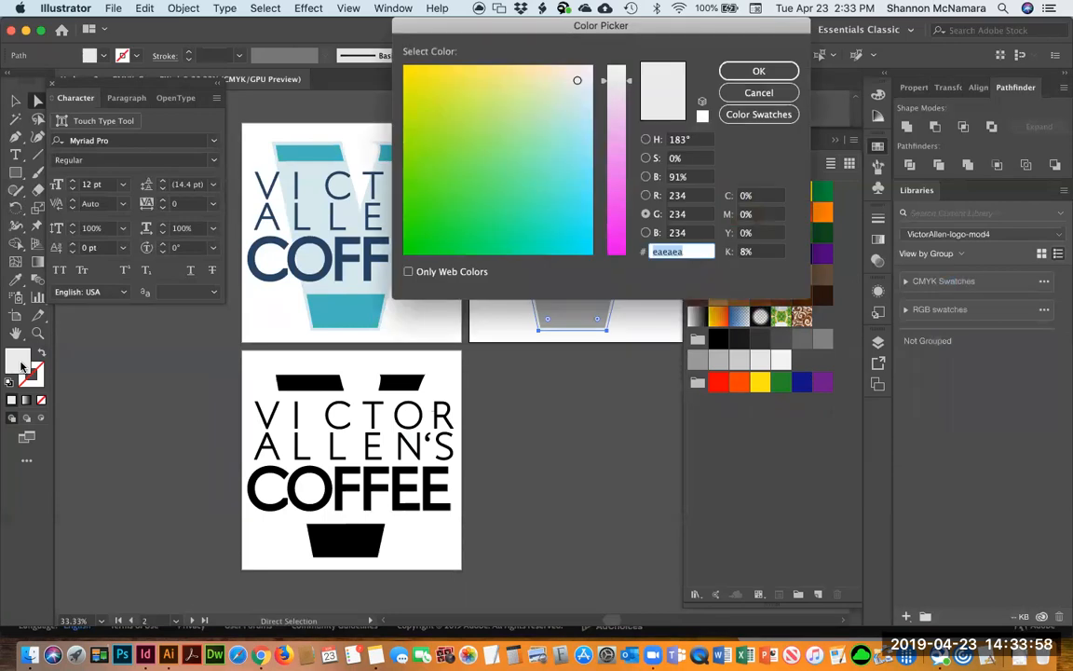
drag(769, 253, 714, 247)
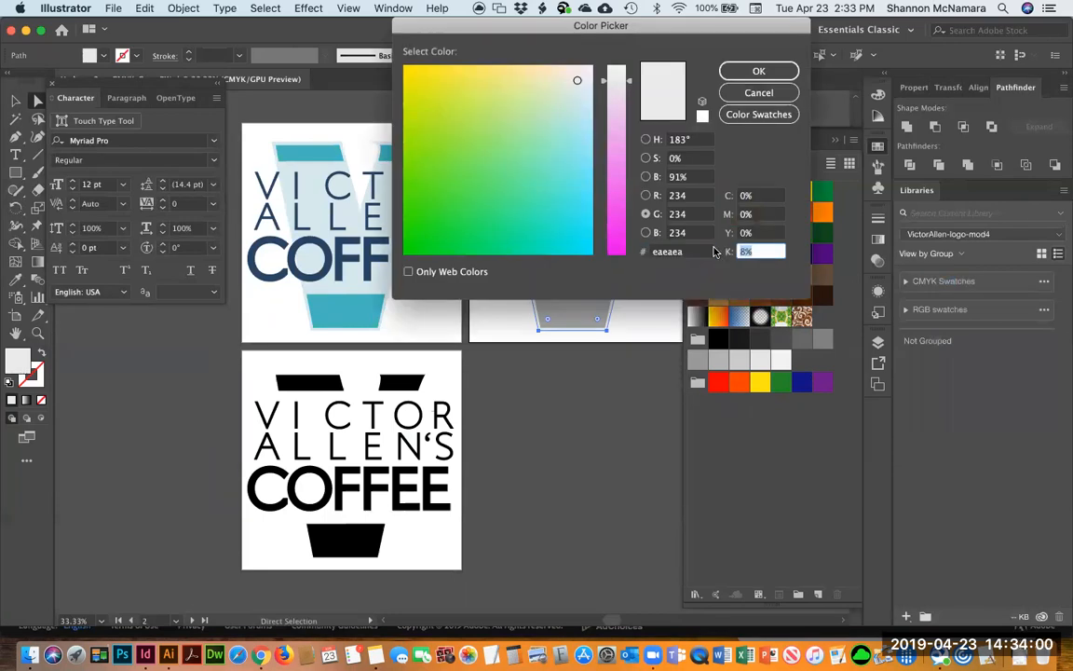
text(20)
key(Return)
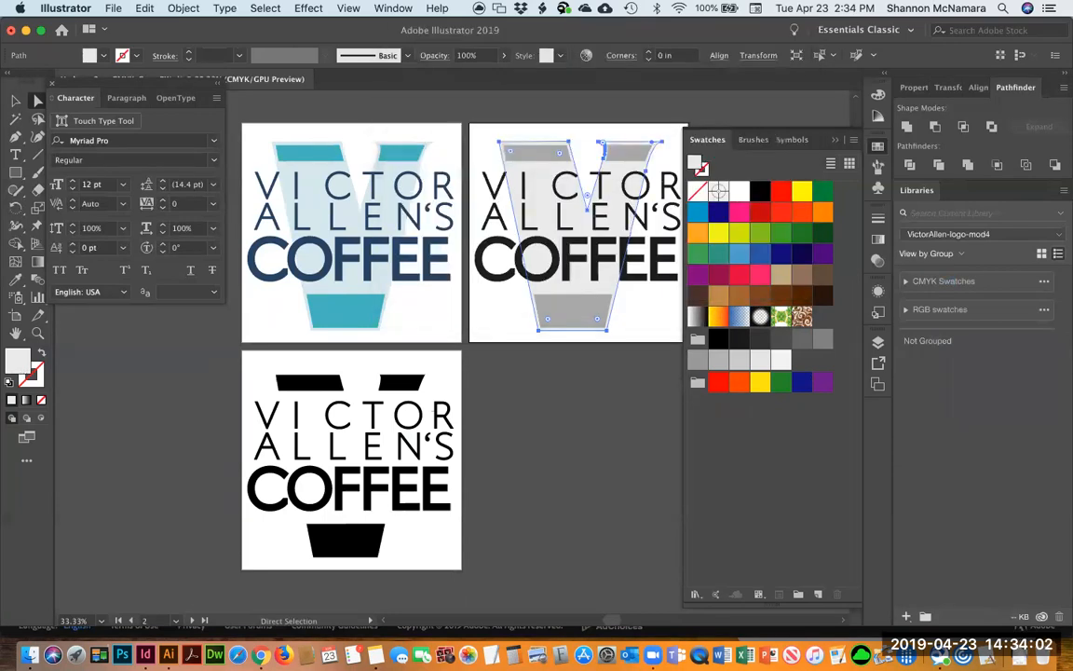
click(590, 419)
key(v)
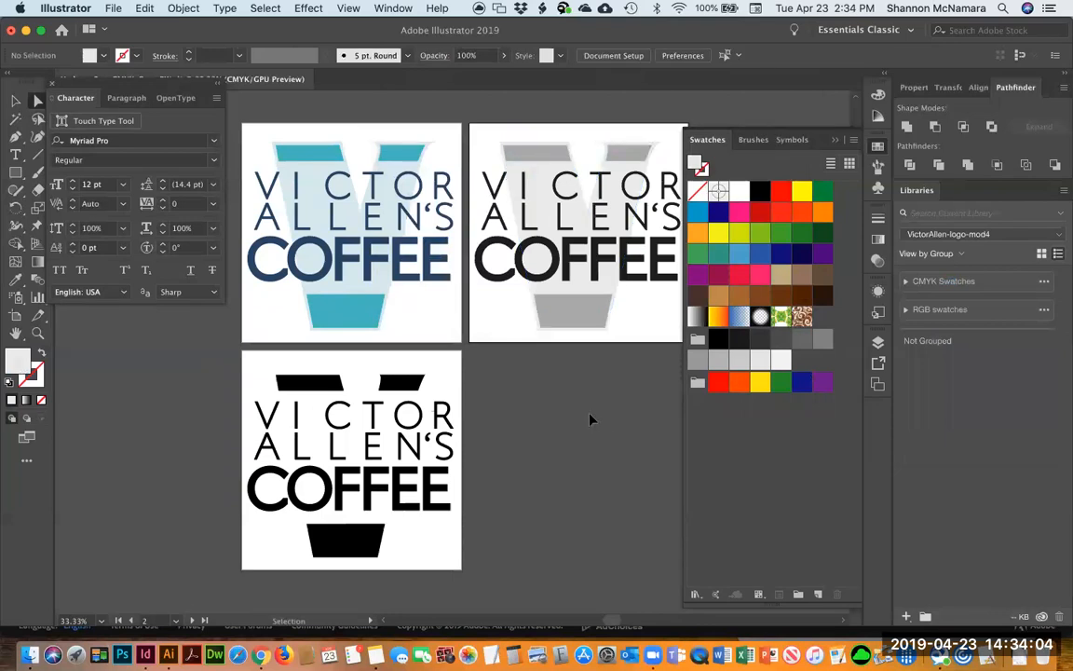
Add the grayscale logo's mid-gray bar fill and the large V's light gray fill to the VictorAllen-logo-mod4 library as colors.
key(a)
click(548, 155)
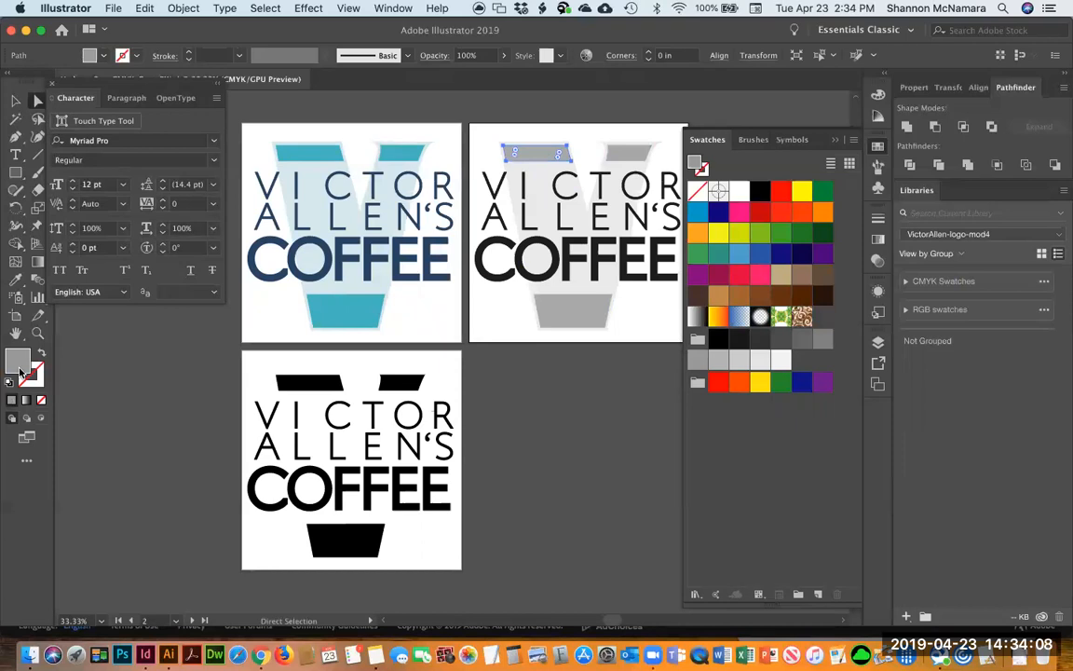
click(909, 619)
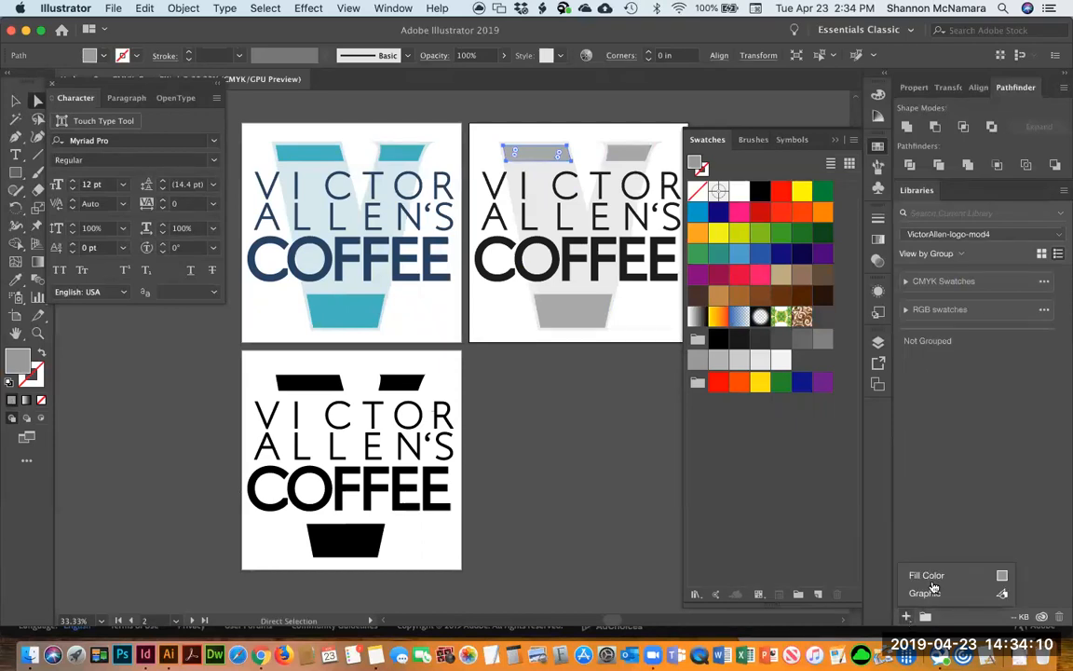
click(941, 579)
click(563, 300)
click(908, 619)
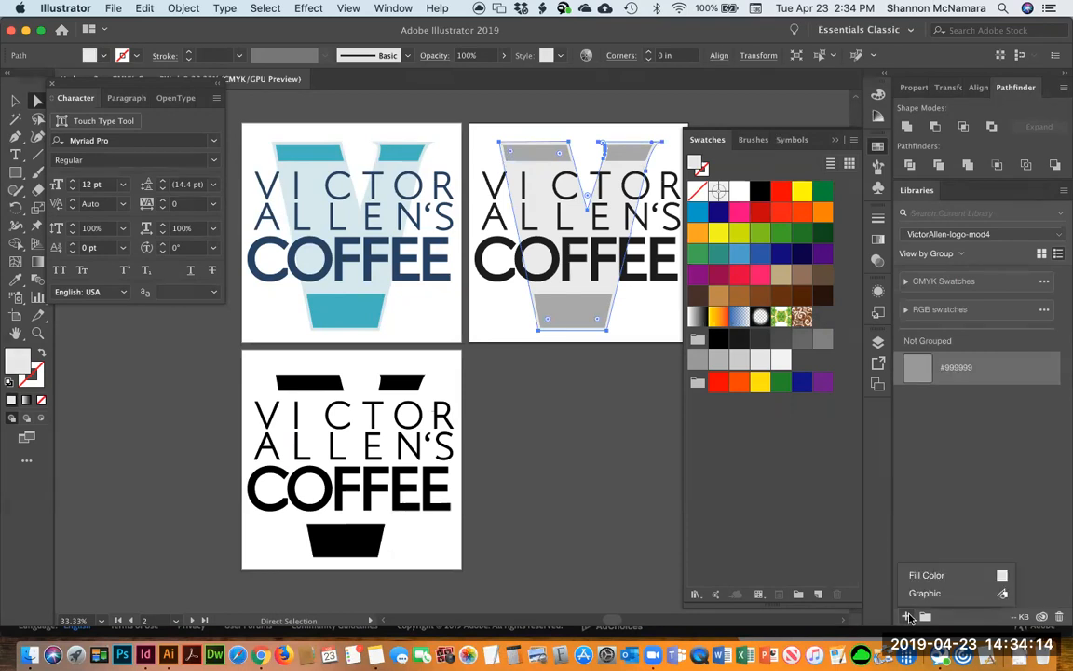
click(939, 578)
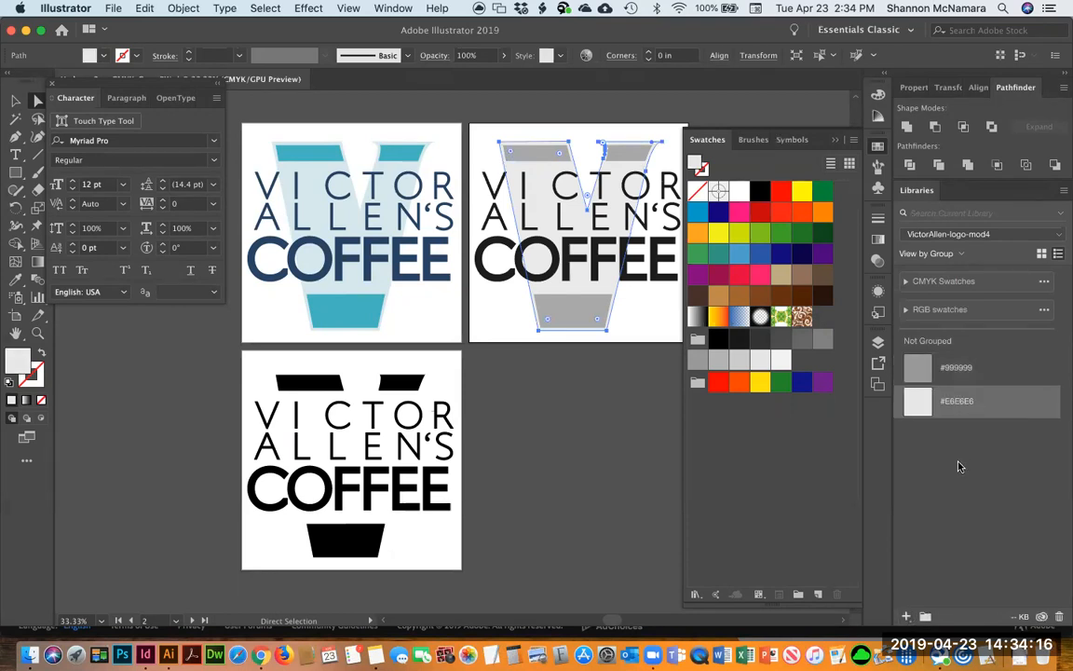
Put the two ungrouped gray library colors into a new group named Grayscale Swatches.
right_click(997, 365)
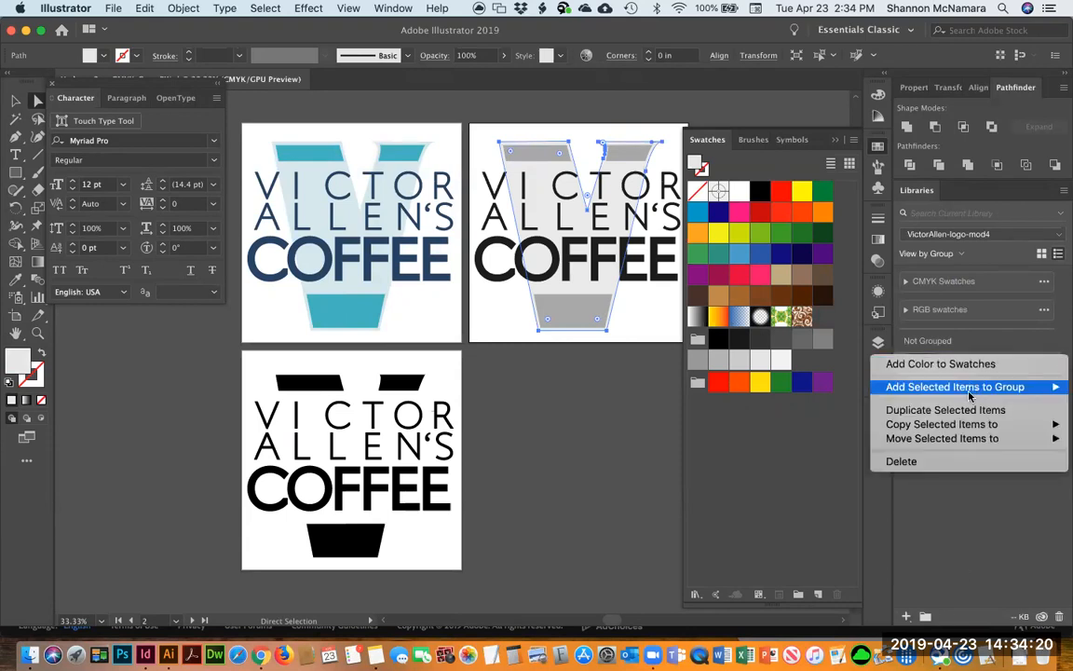
mouse_move(931, 387)
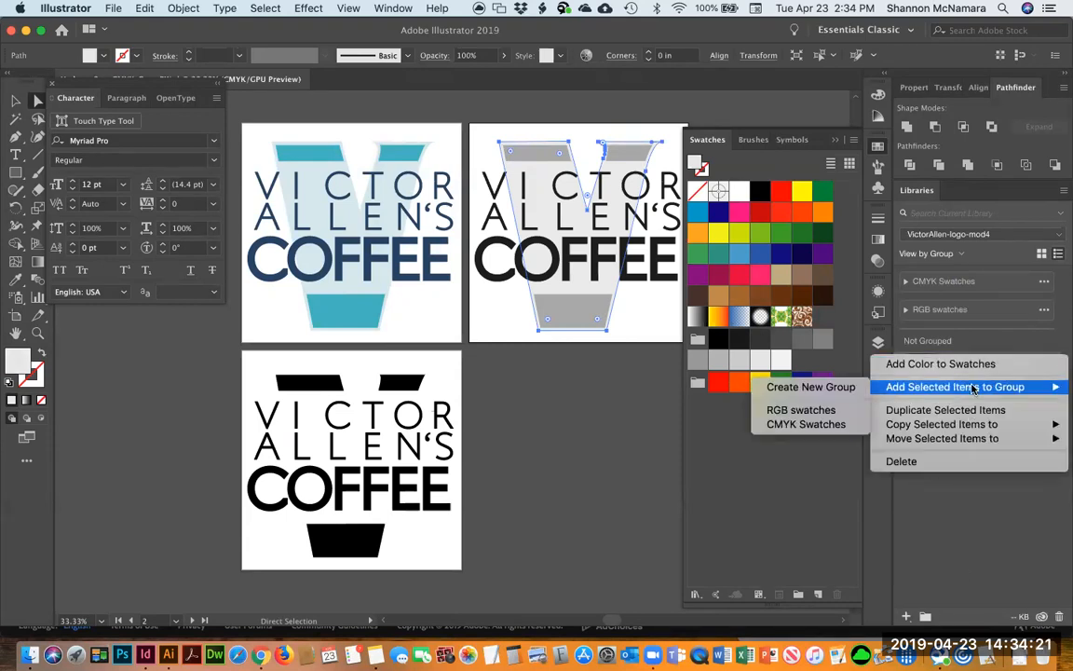
click(838, 389)
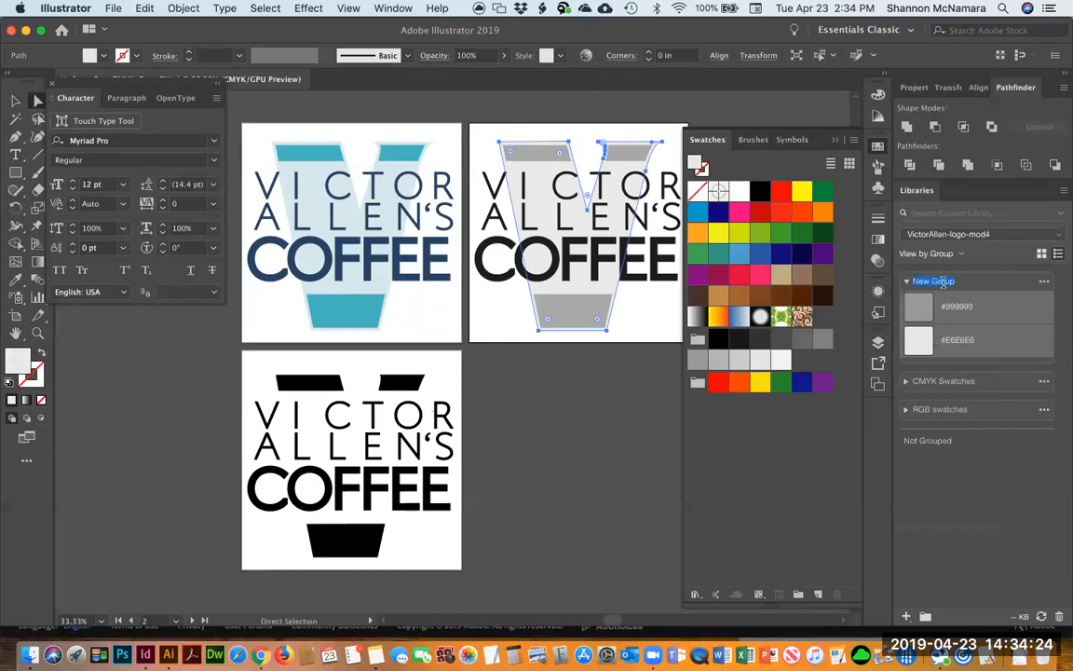
text(Grayscale Swatches)
key(Return)
Check the black percentage of the light gray library color, leaving the large V filled with light gray.
click(965, 305)
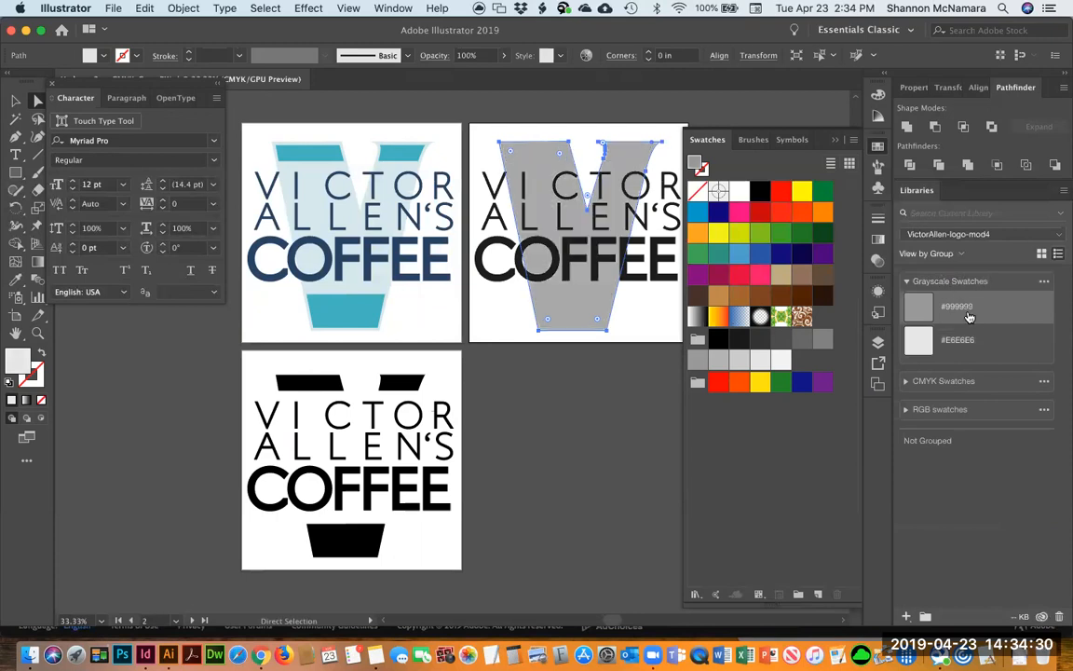
click(965, 341)
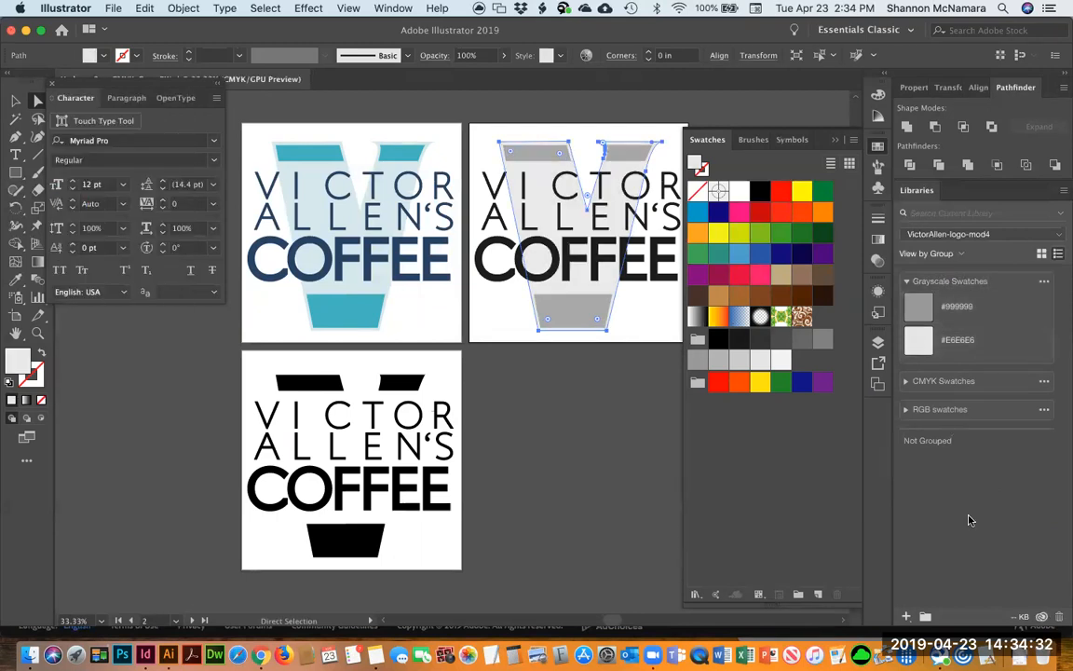
right_click(973, 343)
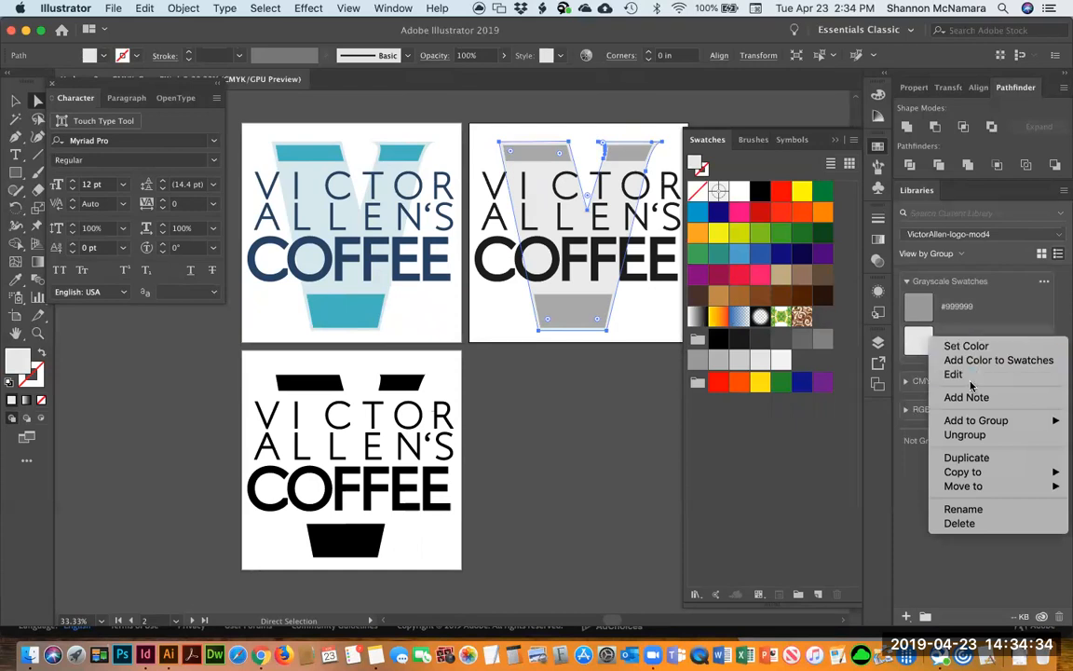
click(956, 374)
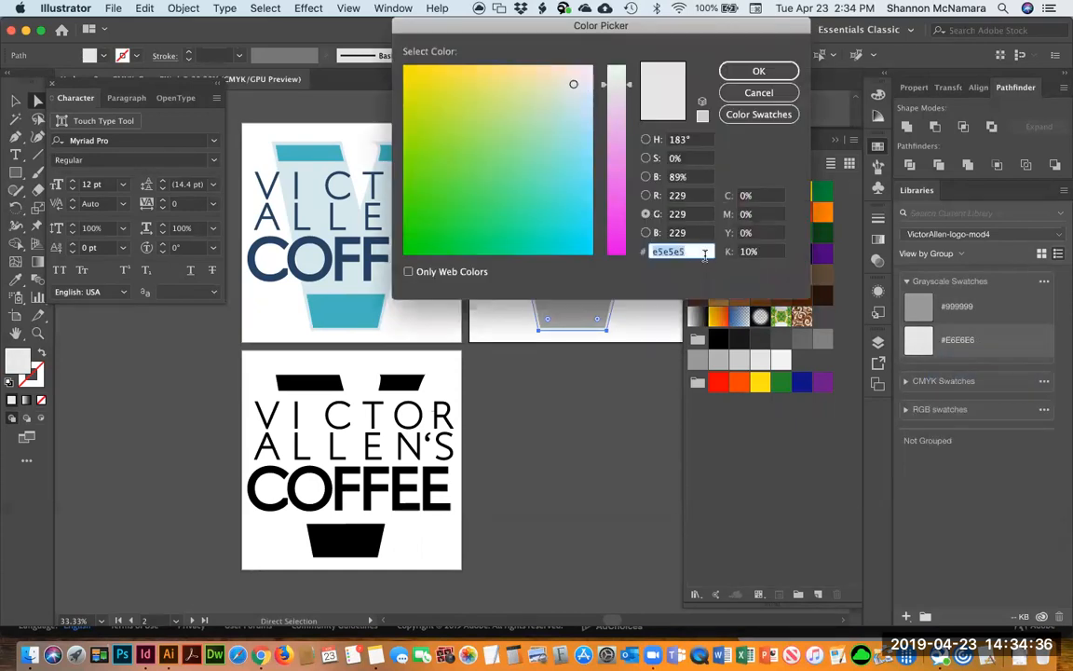
click(758, 92)
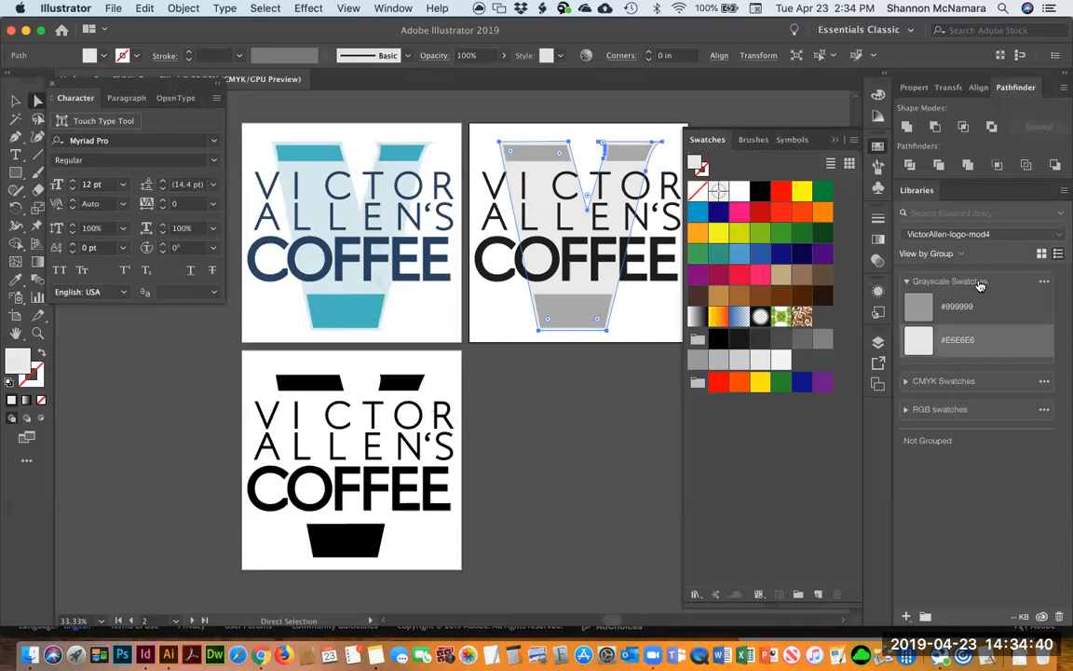
Rename the Grayscale Swatches library group to Grayscale Swatches - 40_10 and clear the artwork selection.
click(1044, 281)
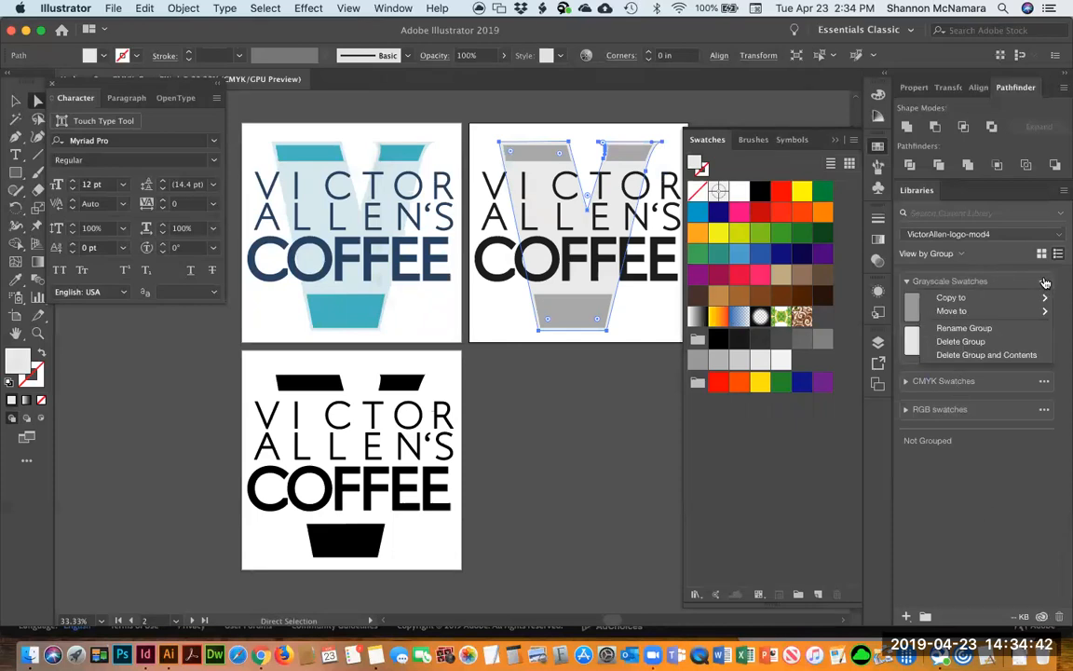
click(963, 329)
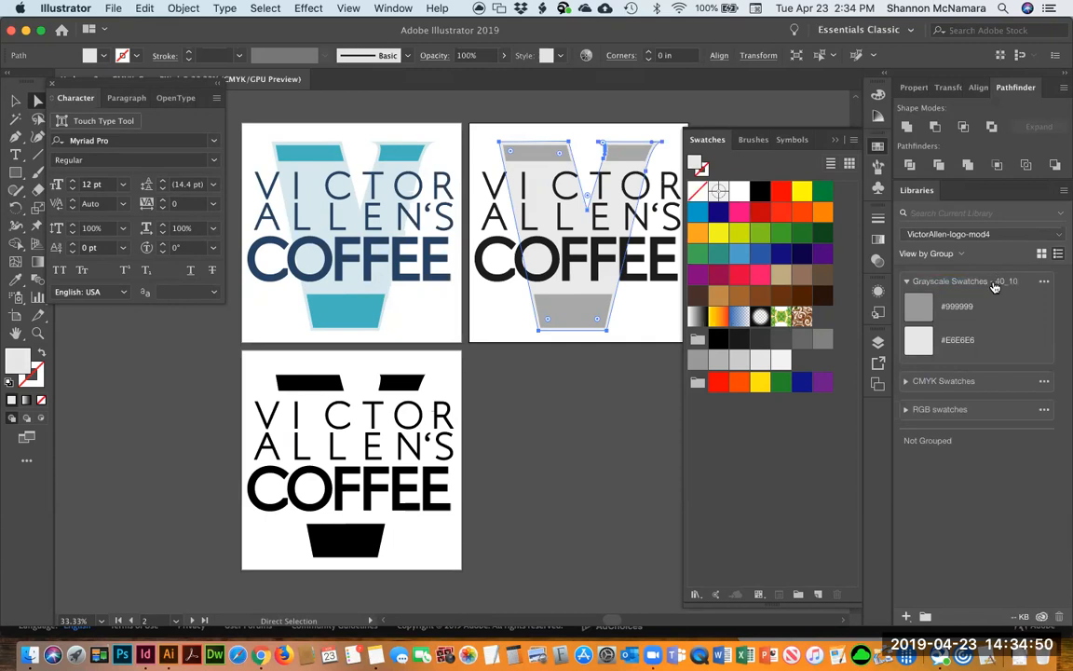
click(599, 393)
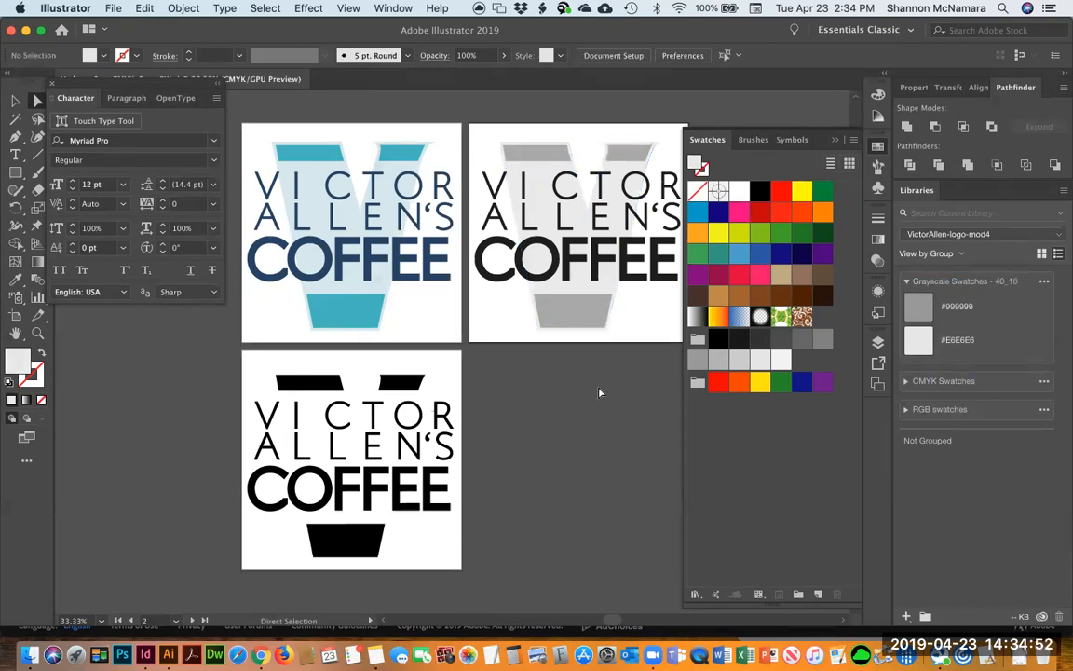
Check the CMYK fill values of the letter C of COFFEE in the grayscale logo.
click(491, 286)
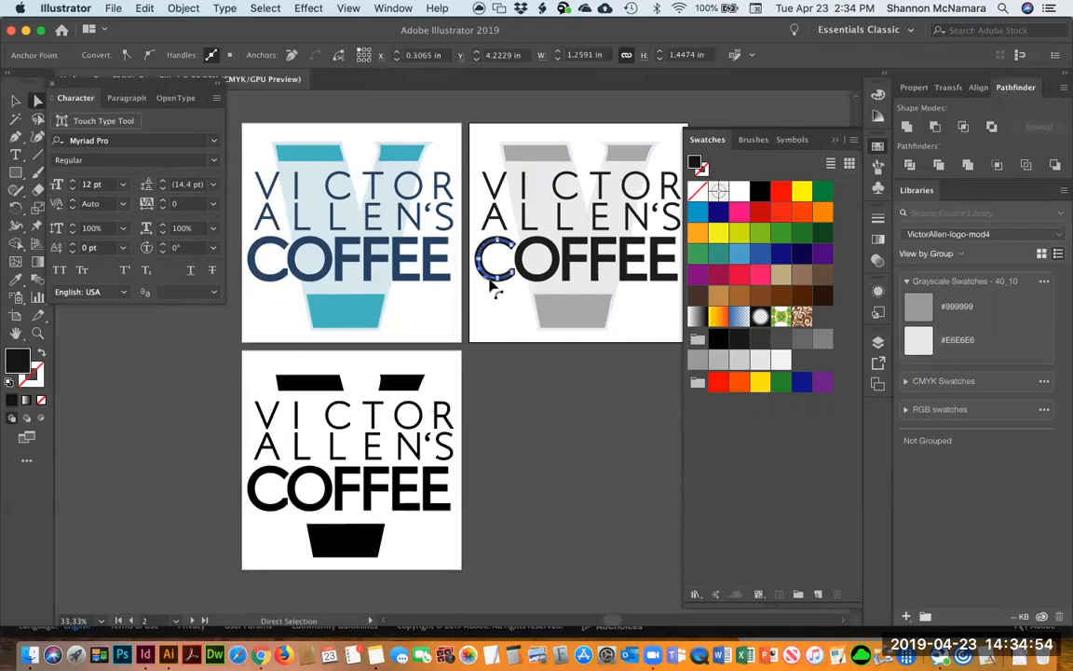
double_click(14, 367)
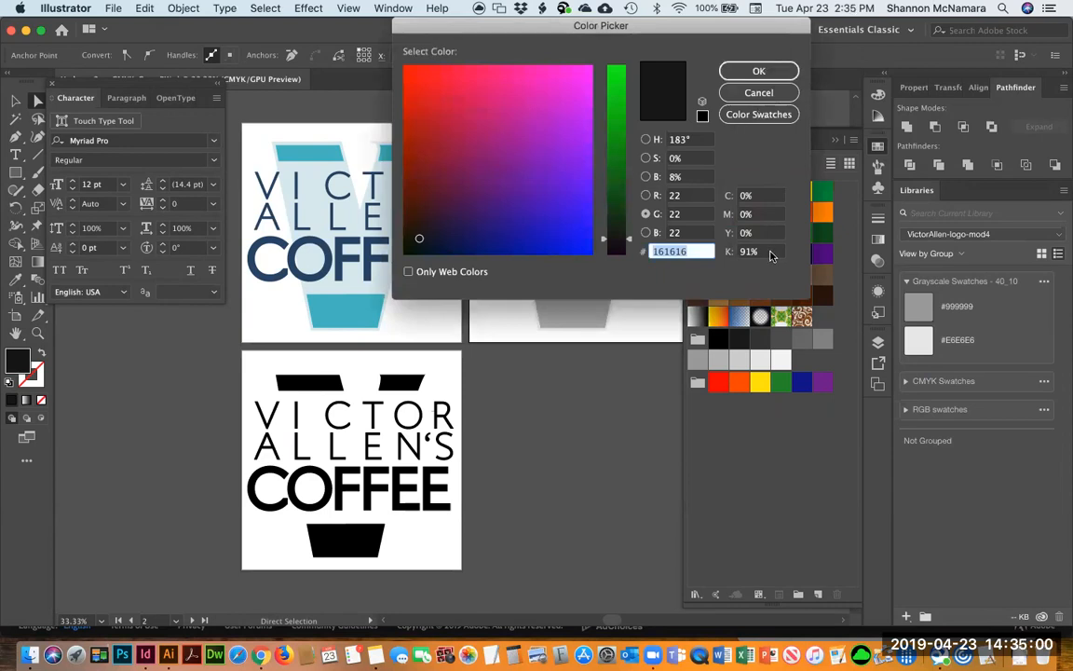
key(Tab)
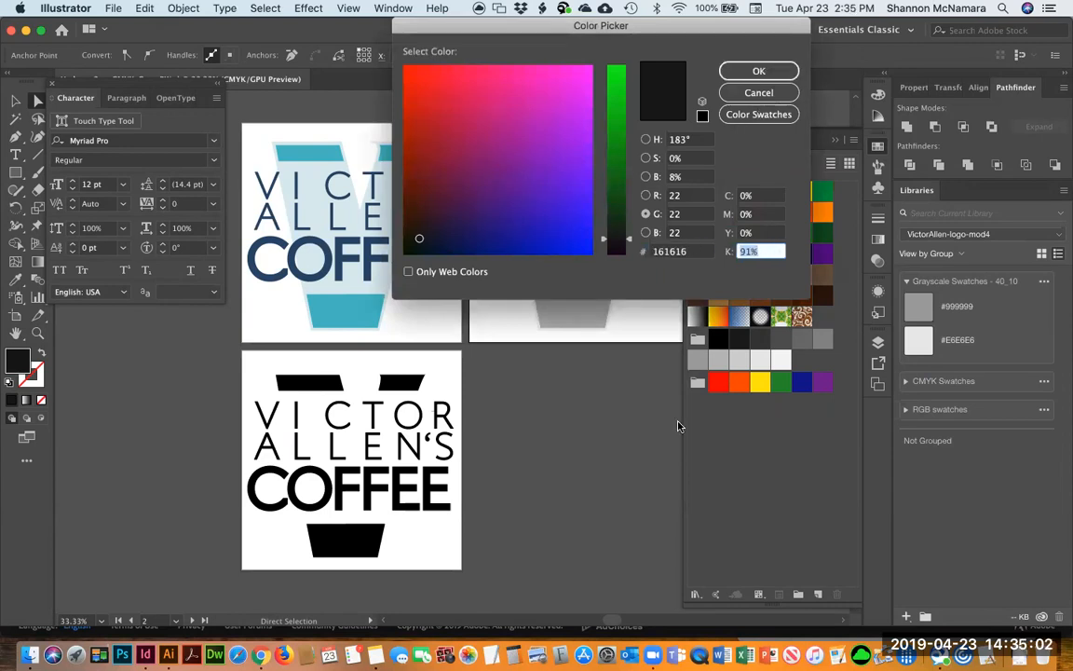
click(761, 91)
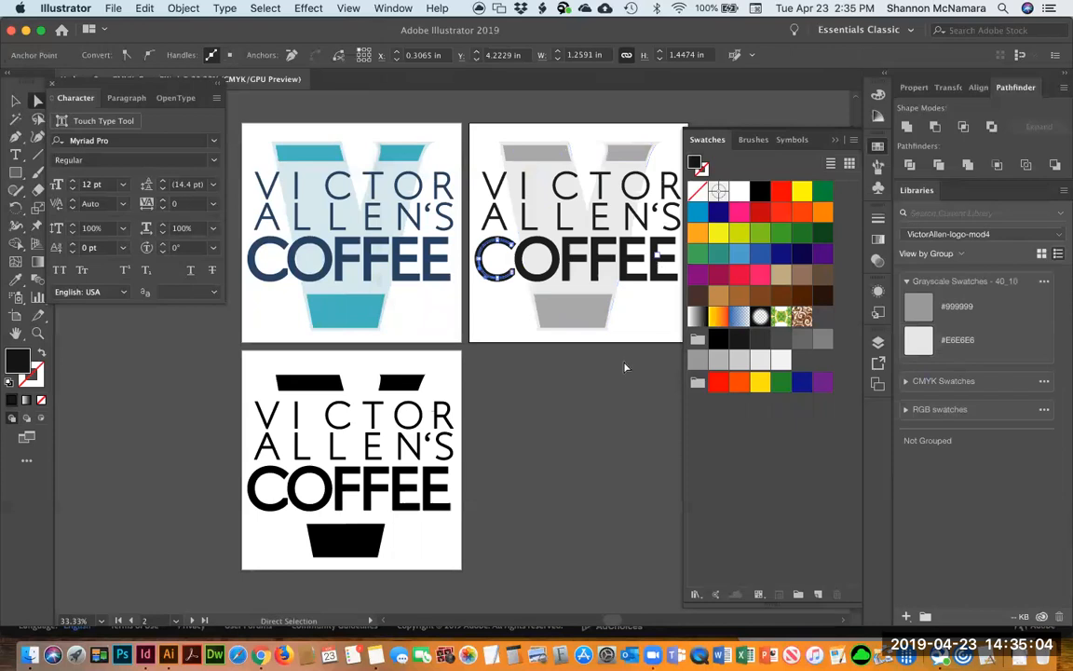
click(627, 367)
Set the fill of all the grayscale logo's lettering, excluding the large V, to 0% cyan, 0% magenta and 100% black.
scroll(438, 184, up, 1)
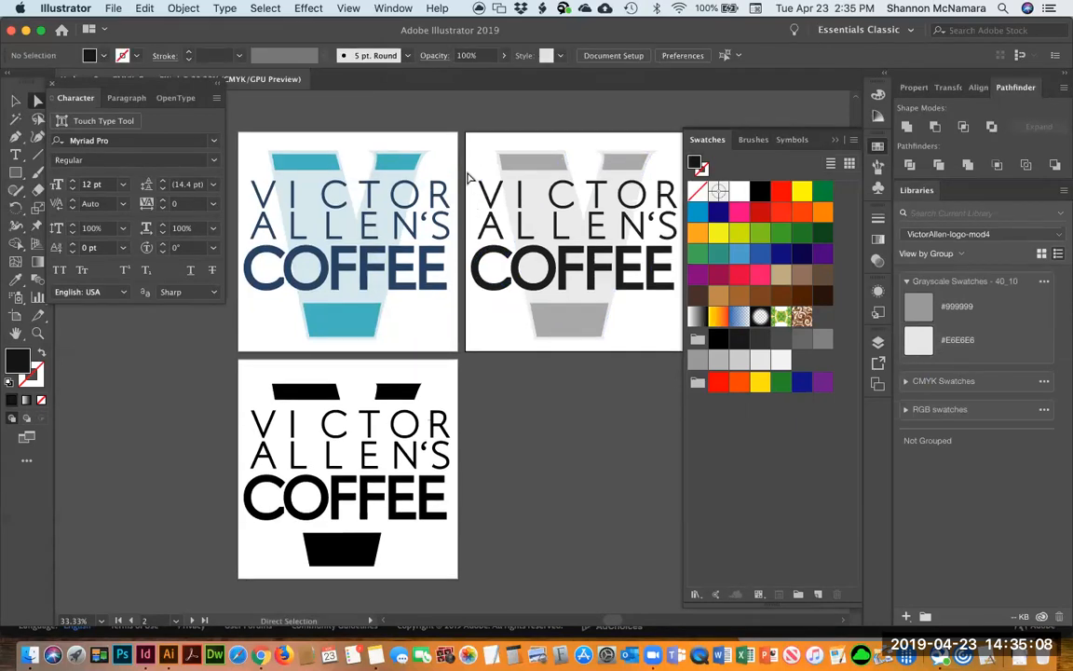
drag(474, 198, 678, 306)
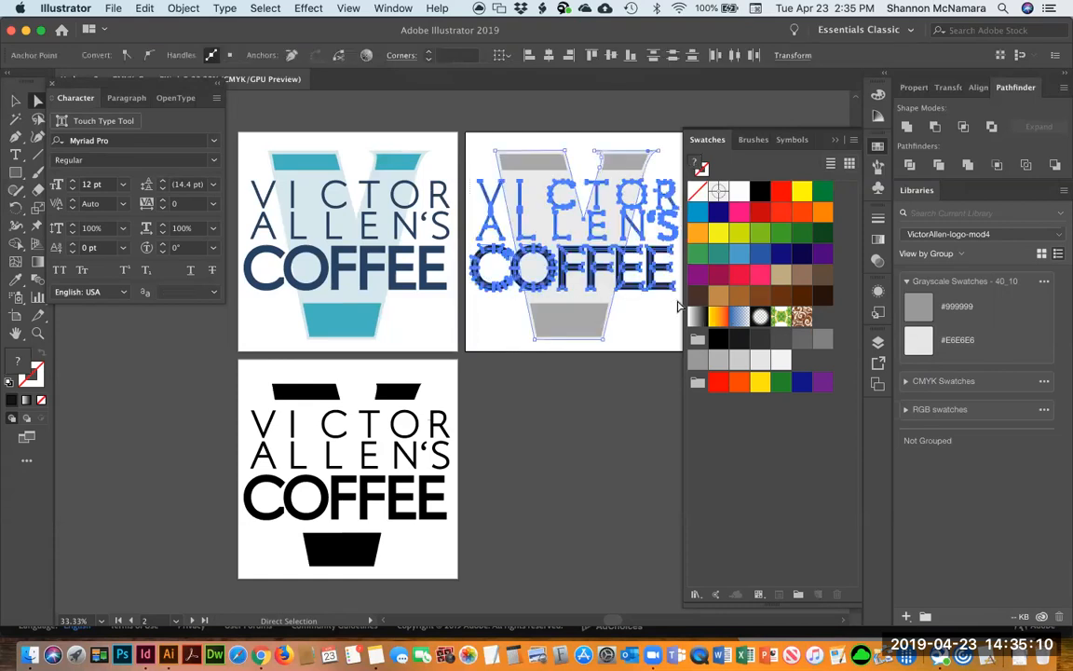
shift+click(581, 298)
shift+click(581, 299)
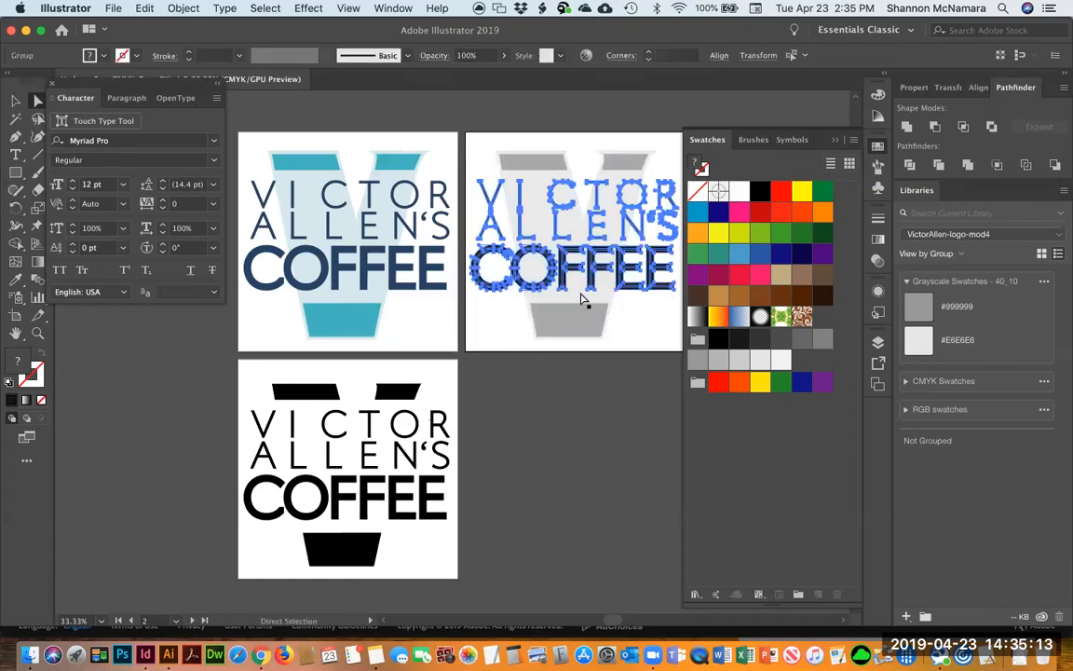
double_click(16, 364)
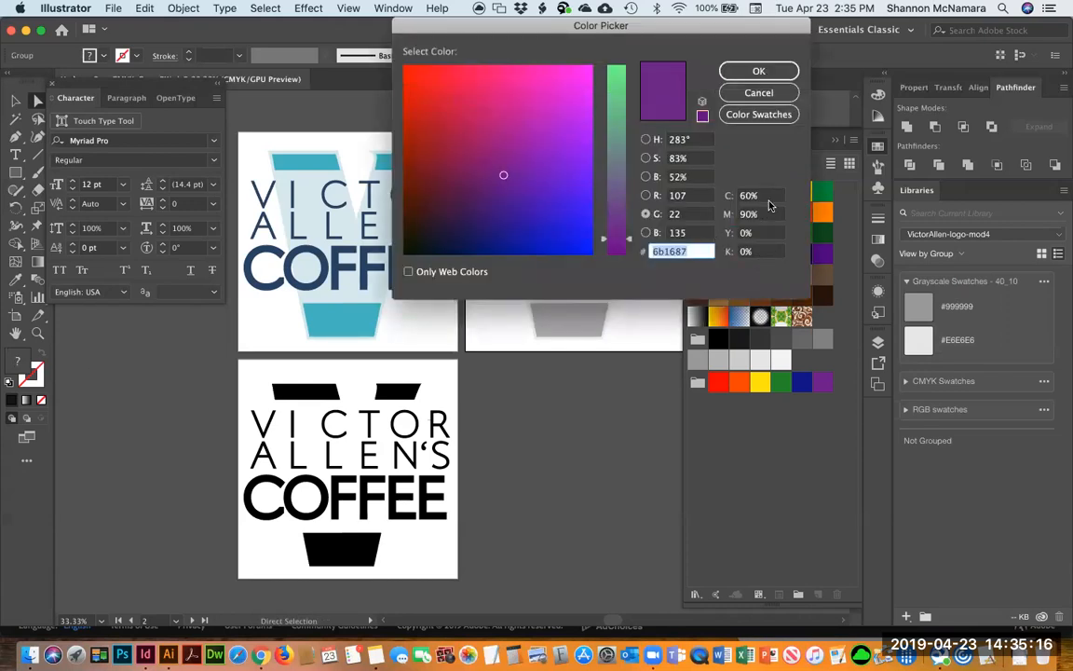
click(748, 193)
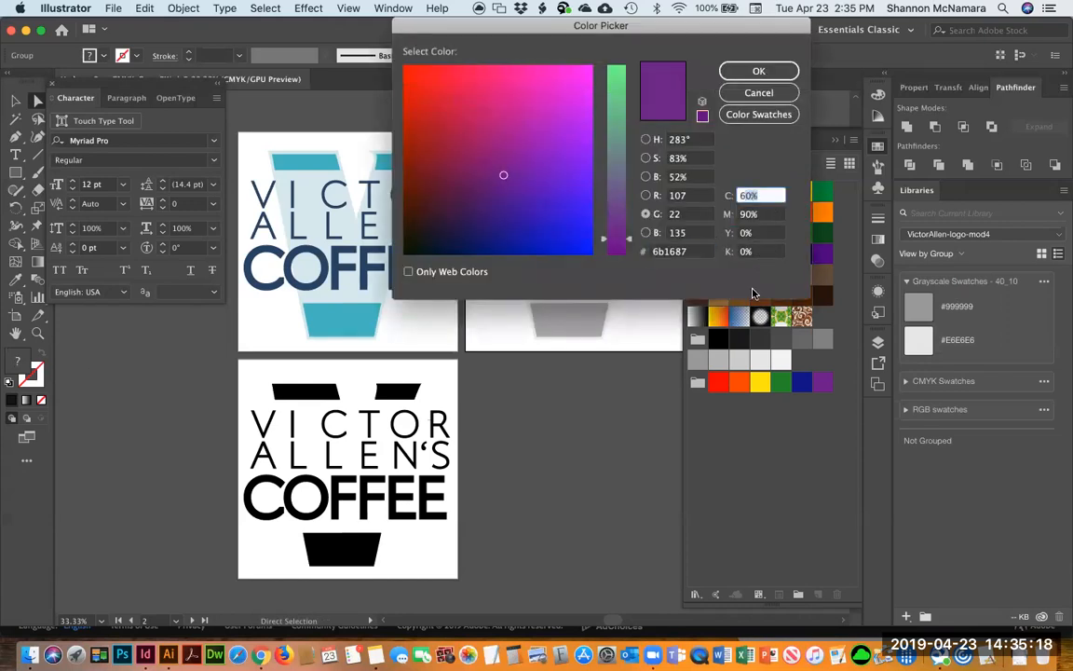
text(0)
key(Tab)
text(0)
key(Tab)
key(Tab)
text(100)
key(Return)
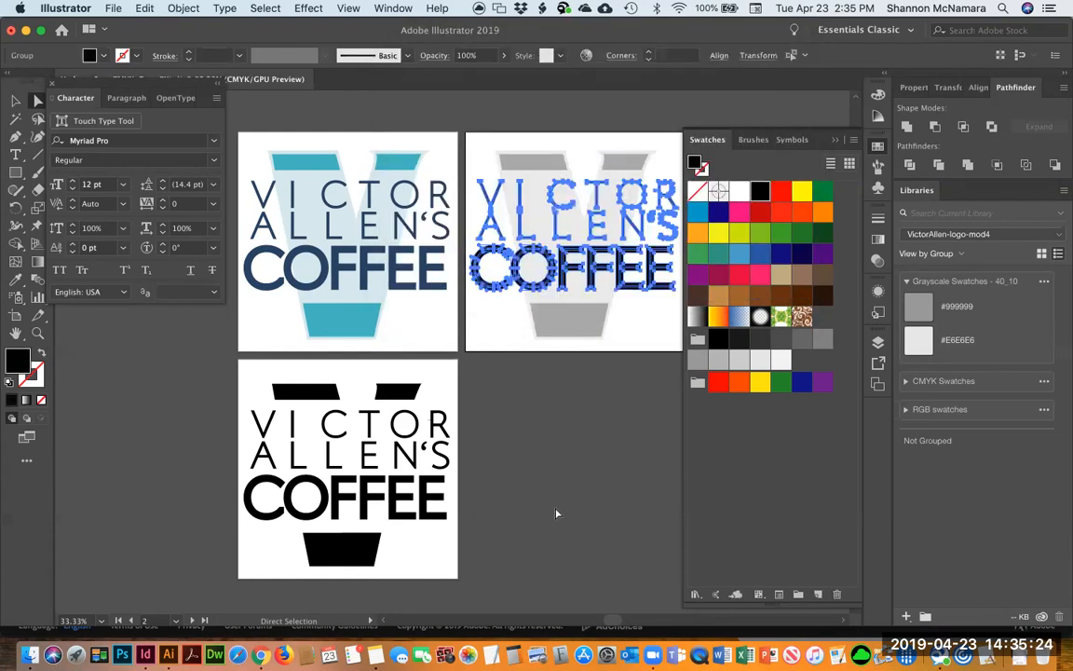
click(570, 484)
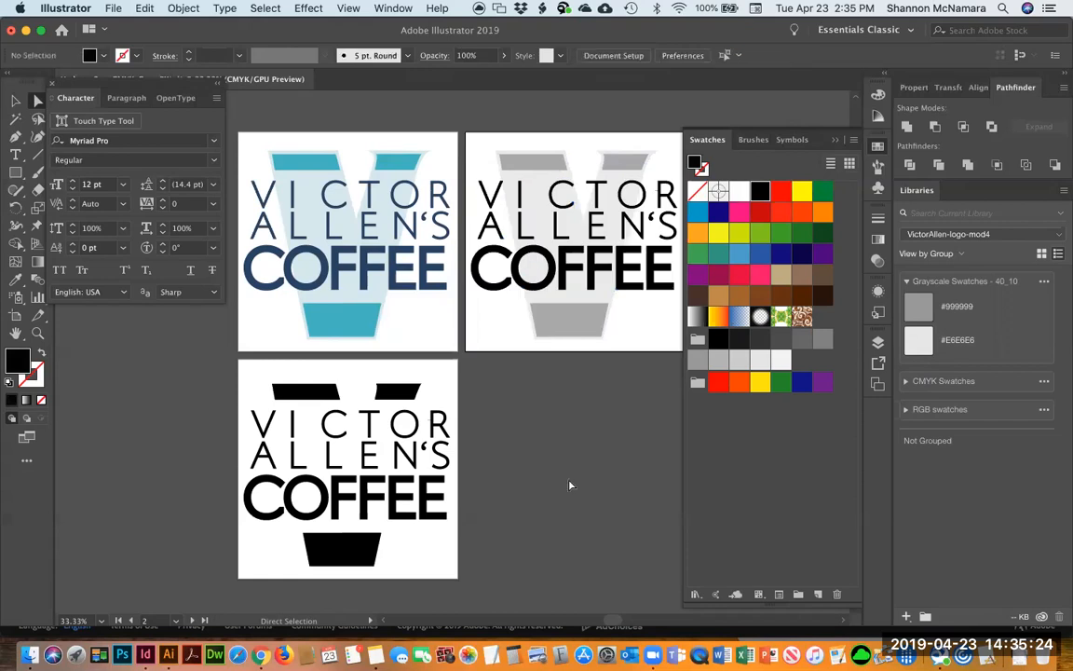
Add the lettering's black fill to the library, put it in the Grayscale Swatches - 40_10 group and collapse the group.
click(907, 616)
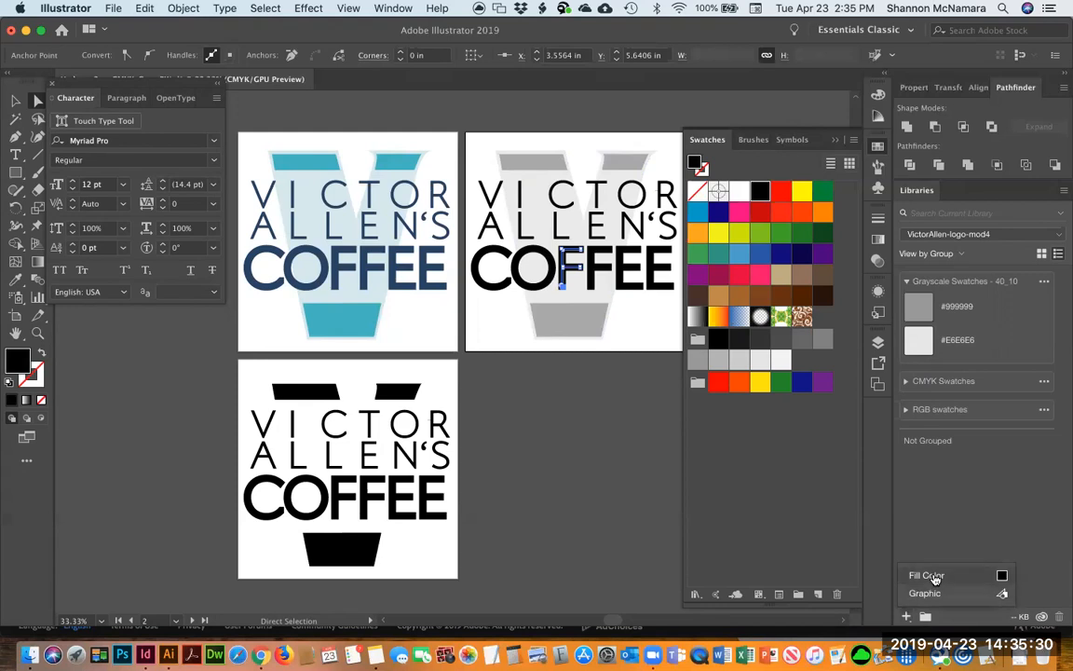
click(928, 574)
right_click(918, 478)
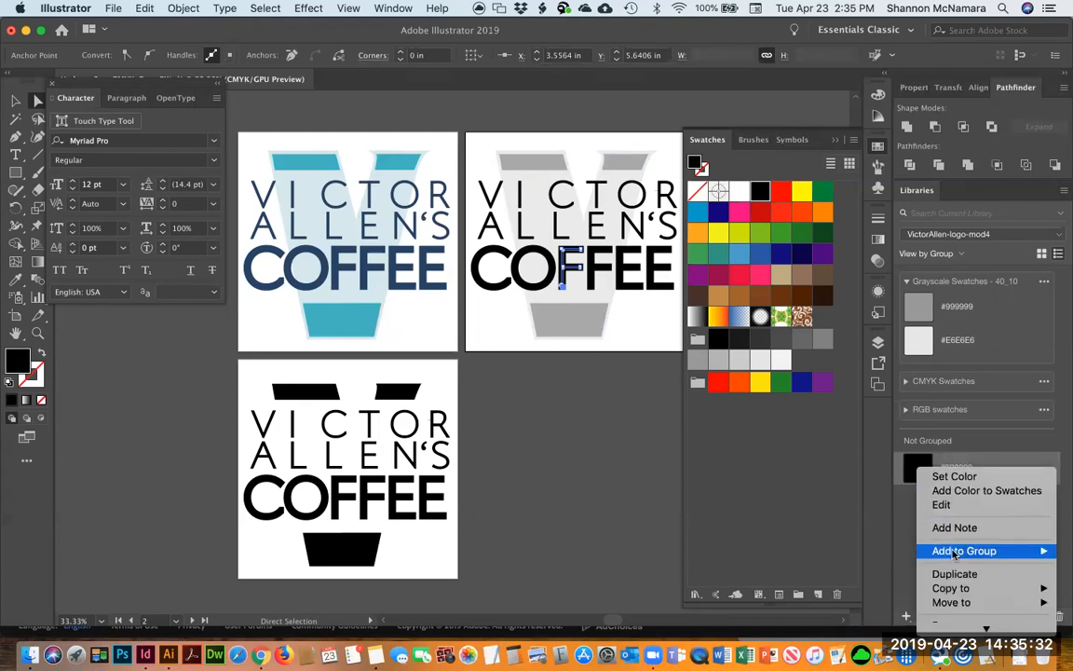
mouse_move(960, 550)
click(812, 603)
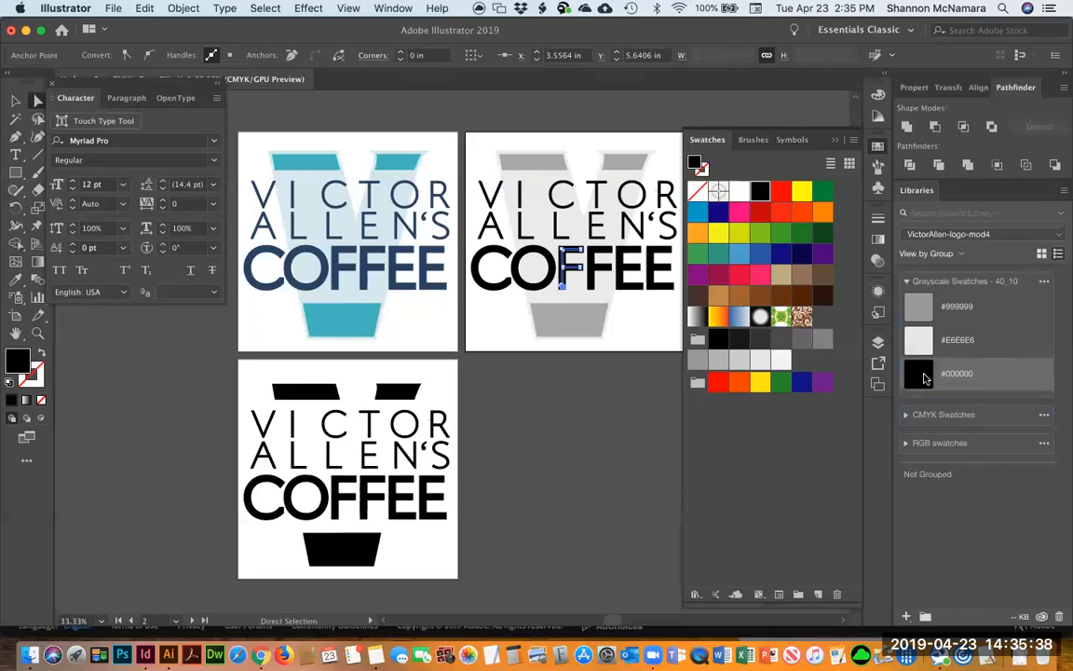
click(906, 282)
click(615, 416)
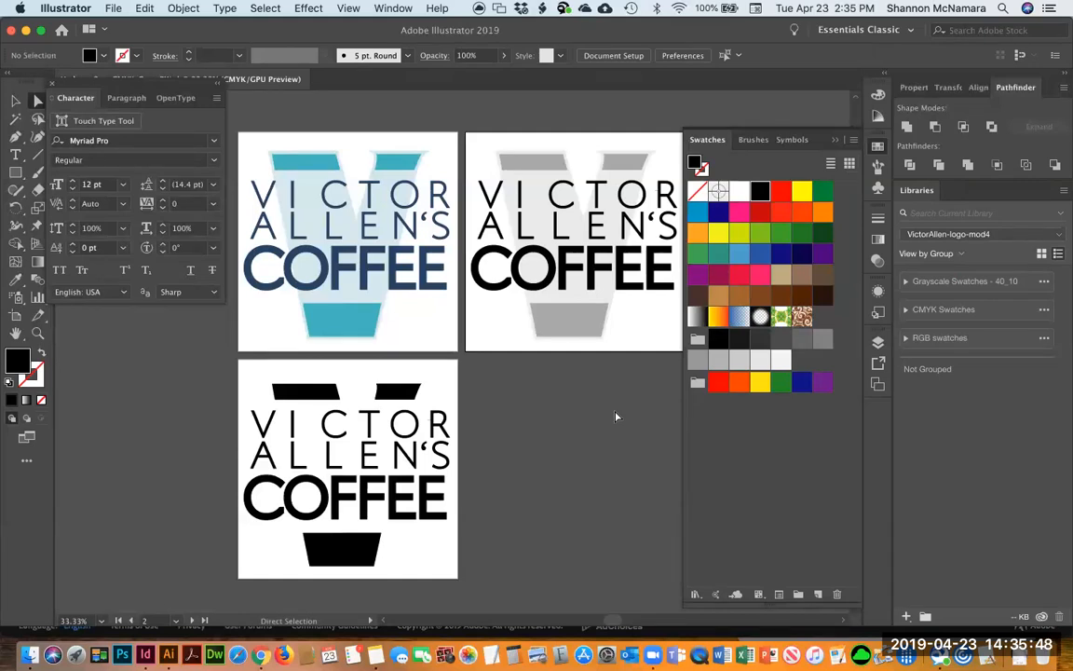
Close the three-logo document logo_3up_CMYK_Gray_BW.ai.
click(305, 395)
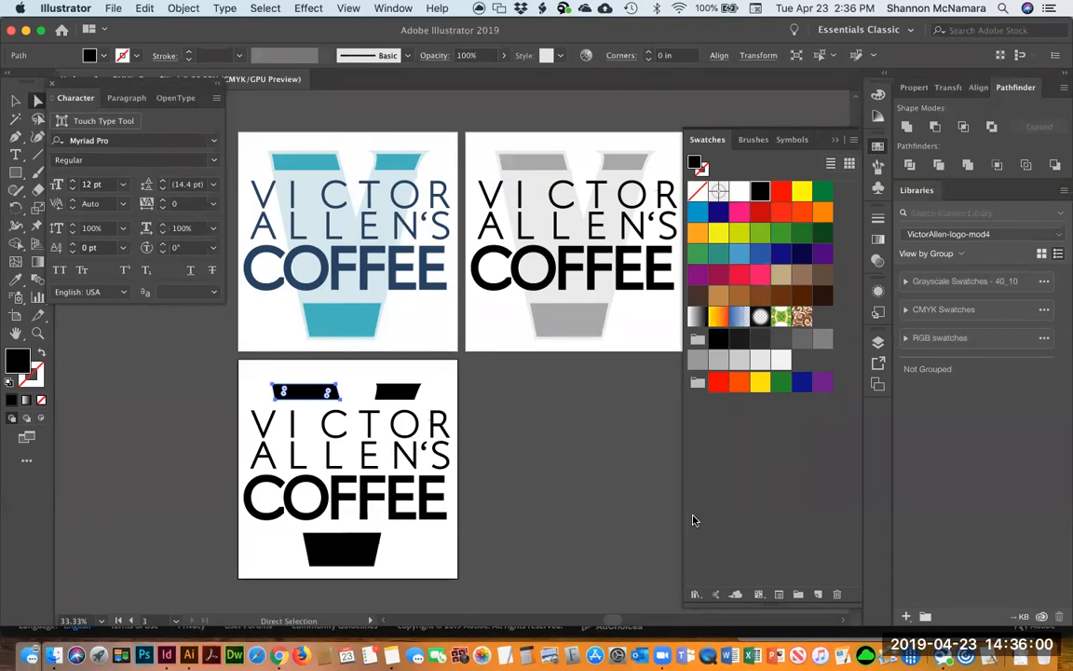
click(576, 487)
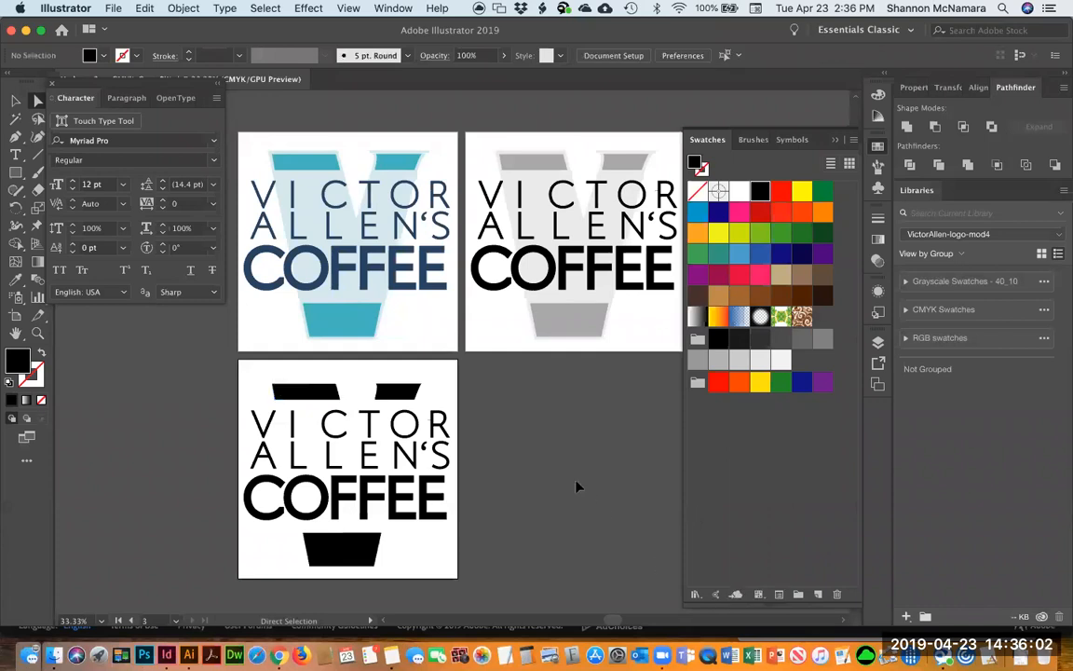
key(super+w)
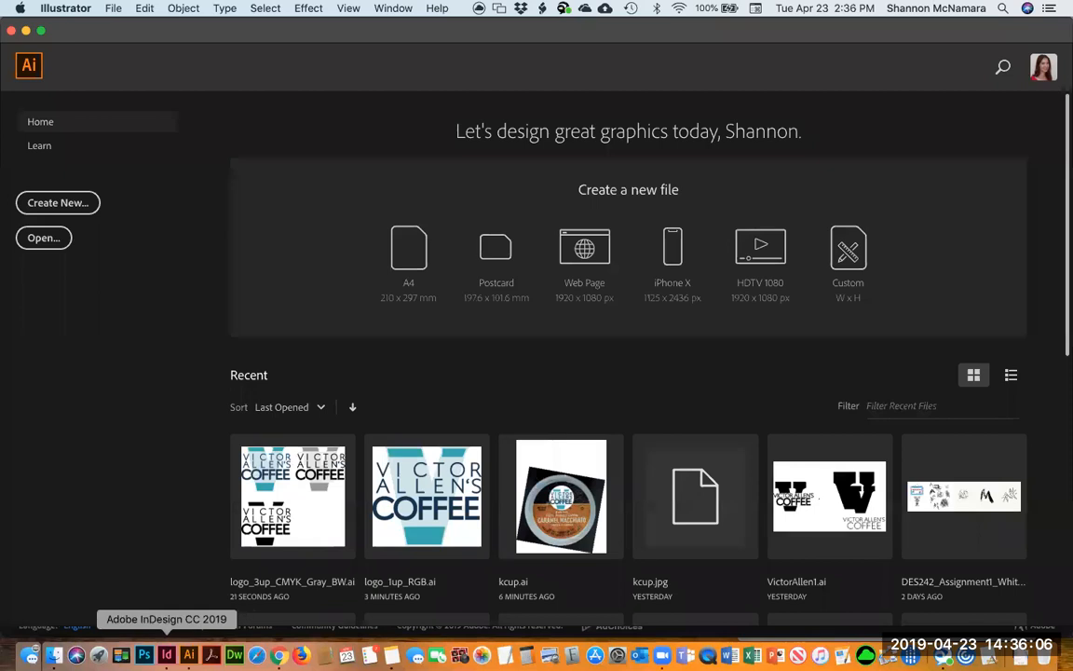
Switch to Notes and tick off the checklist items for the CMYK and RGB logos with color swatches.
click(393, 655)
click(642, 185)
click(644, 200)
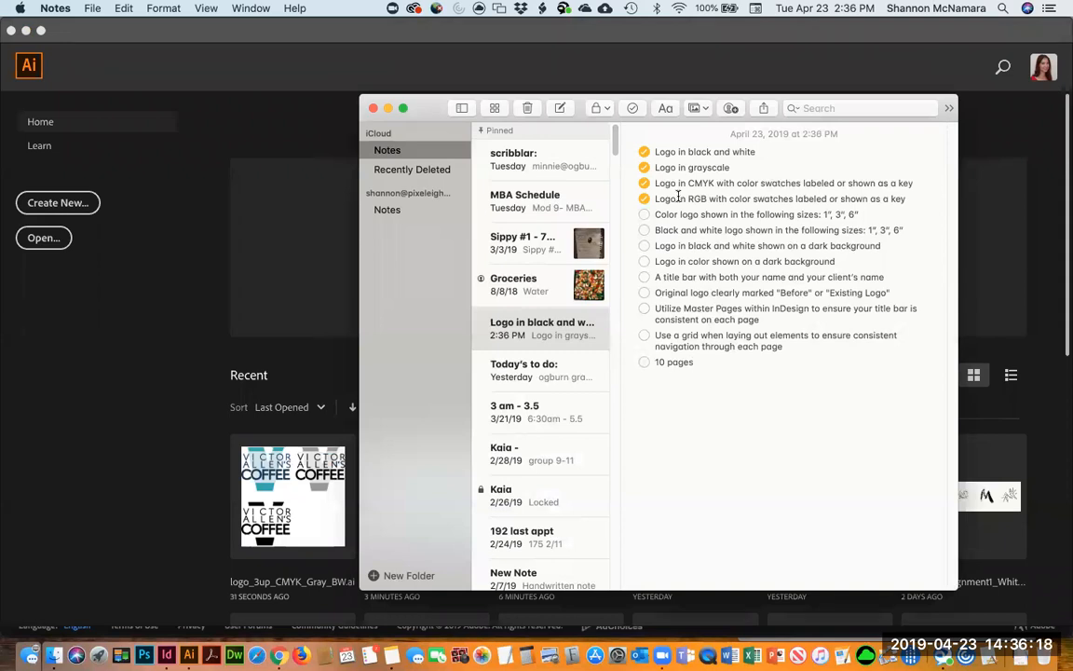
Switch to InDesign and set the new document to 25 in wide, 15 in high, 10 pages and 5 columns.
click(166, 655)
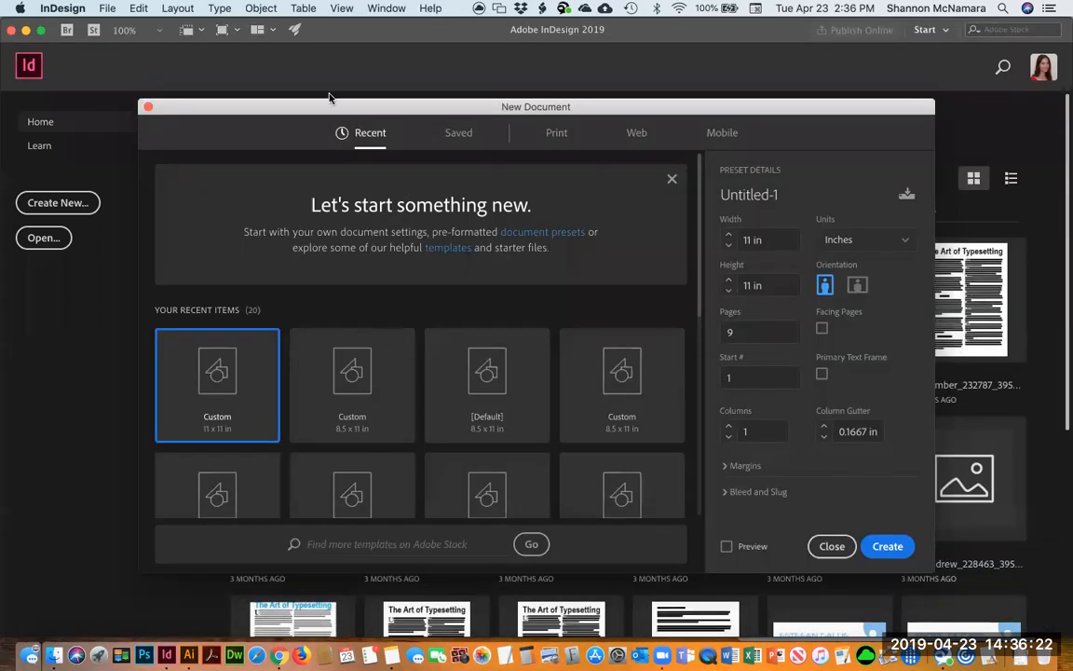
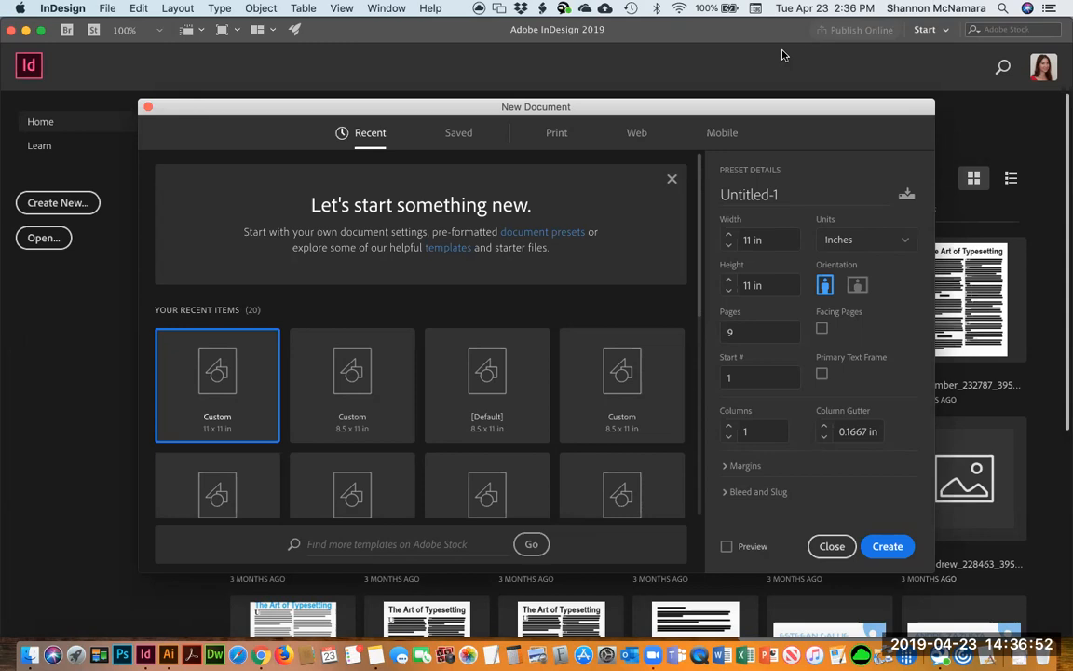
drag(771, 240, 727, 241)
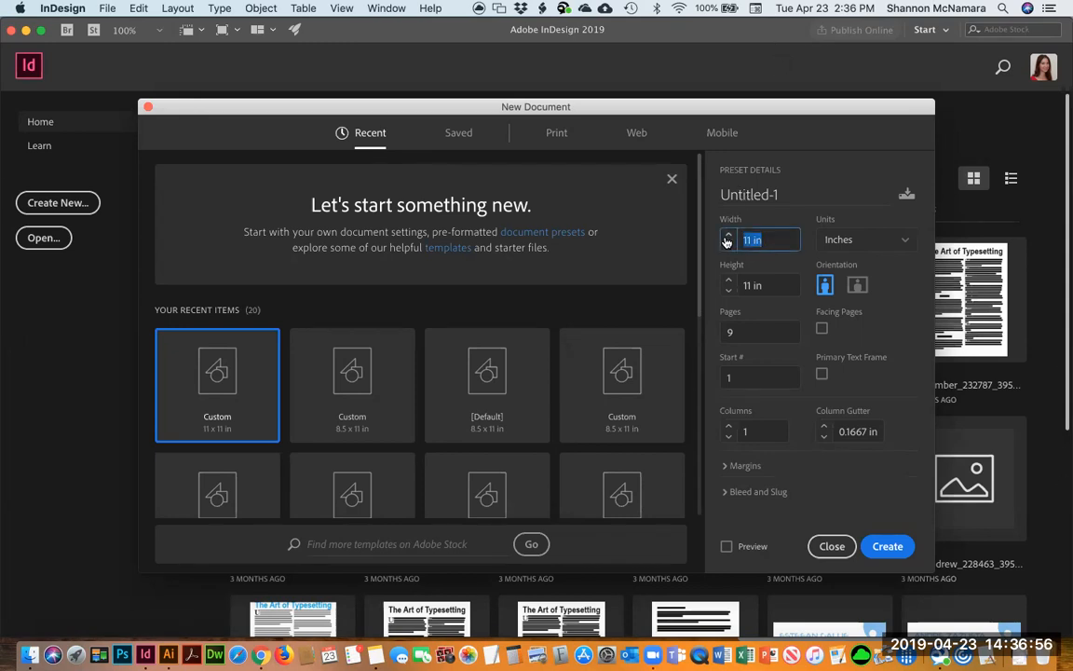
text(25)
drag(760, 285, 730, 284)
text(15)
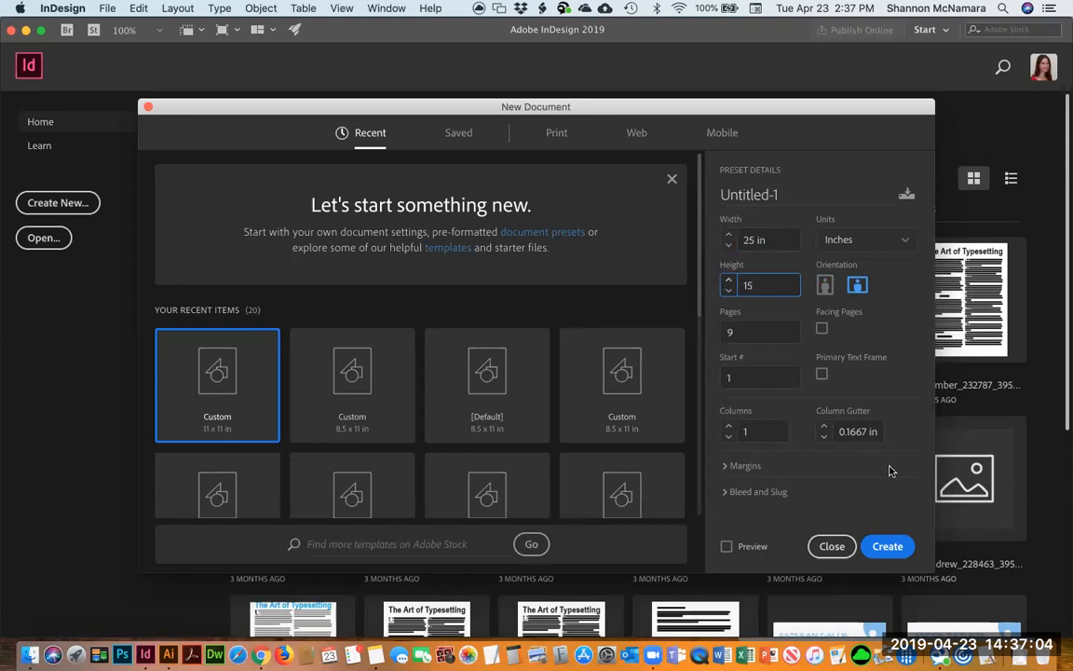
key(Tab)
text(10)
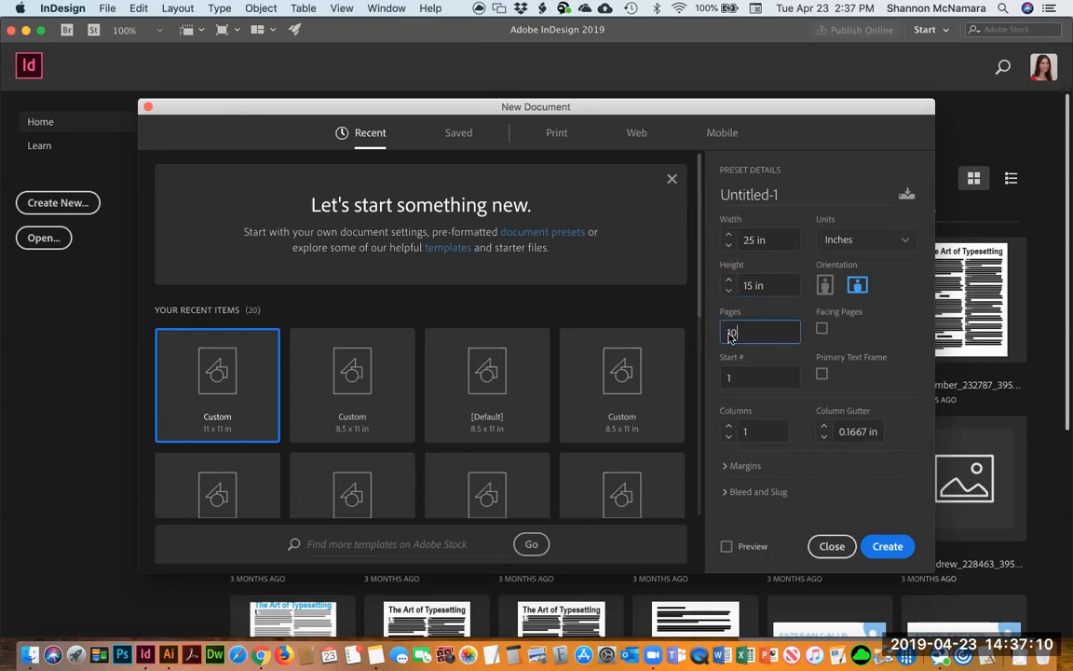
click(729, 435)
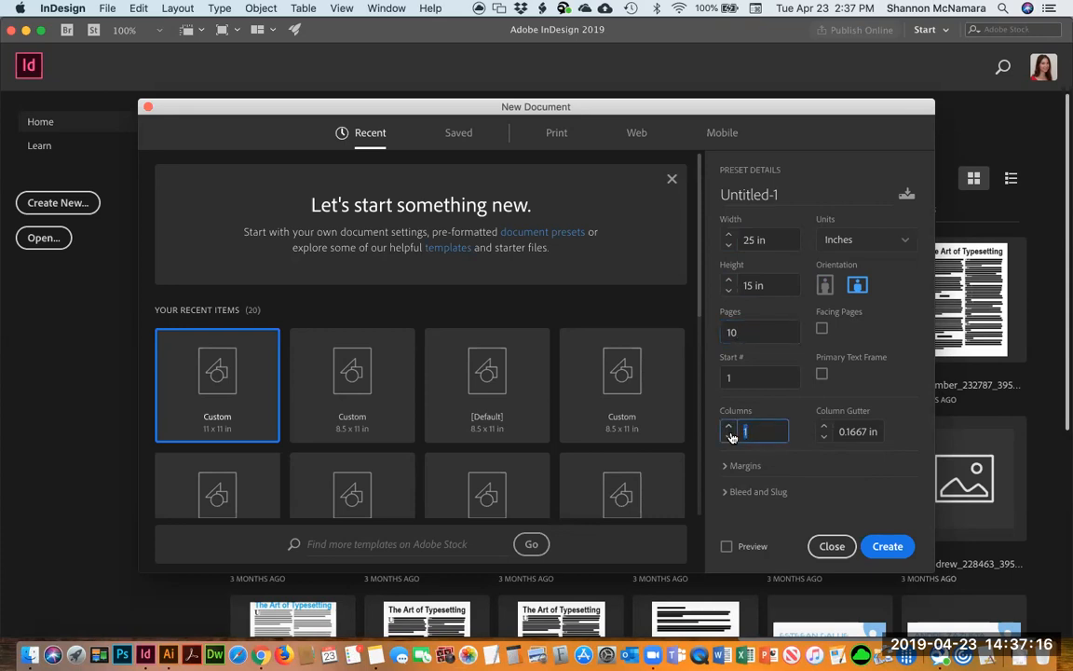
text(5)
Set the new document's bleed to 0.125 in on all sides.
click(725, 492)
scroll(875, 462, down, 4)
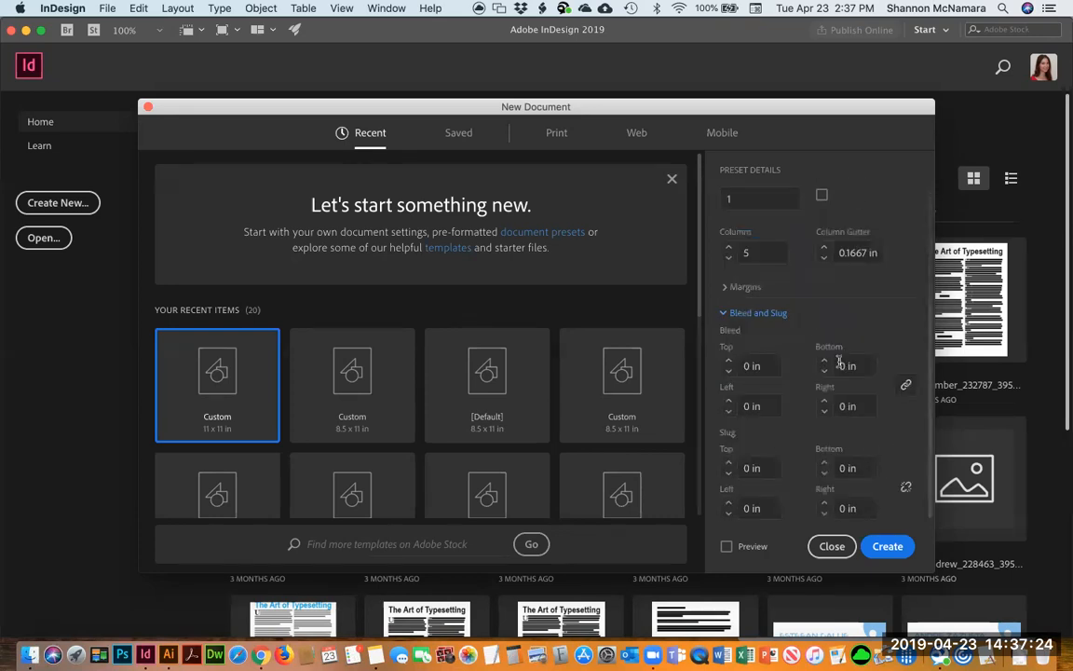
click(752, 366)
text(.125)
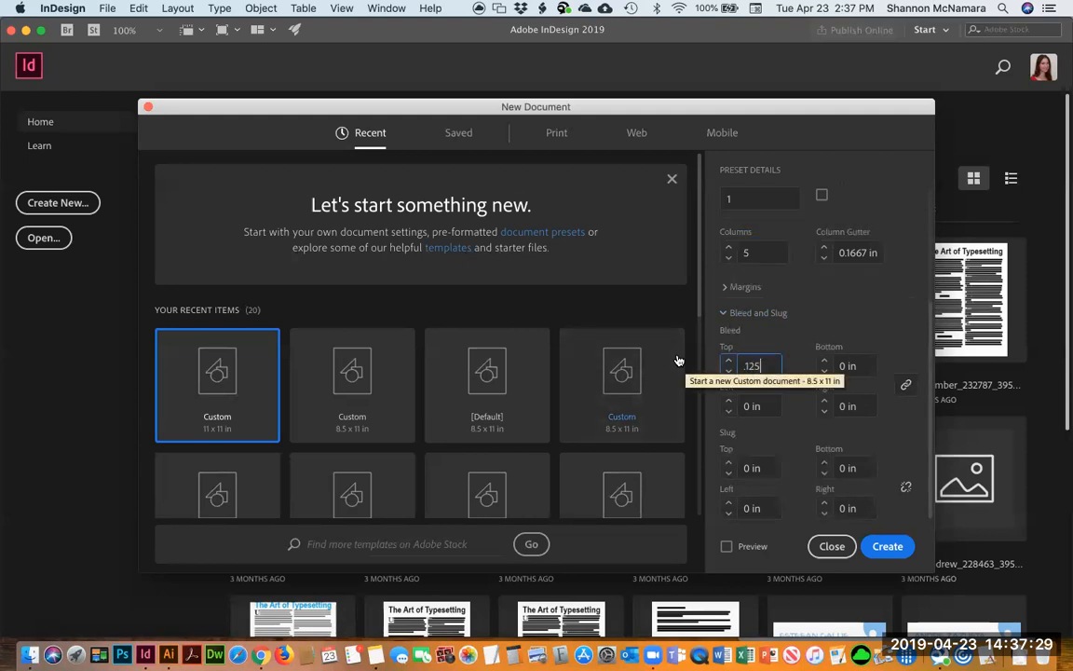
key(Tab)
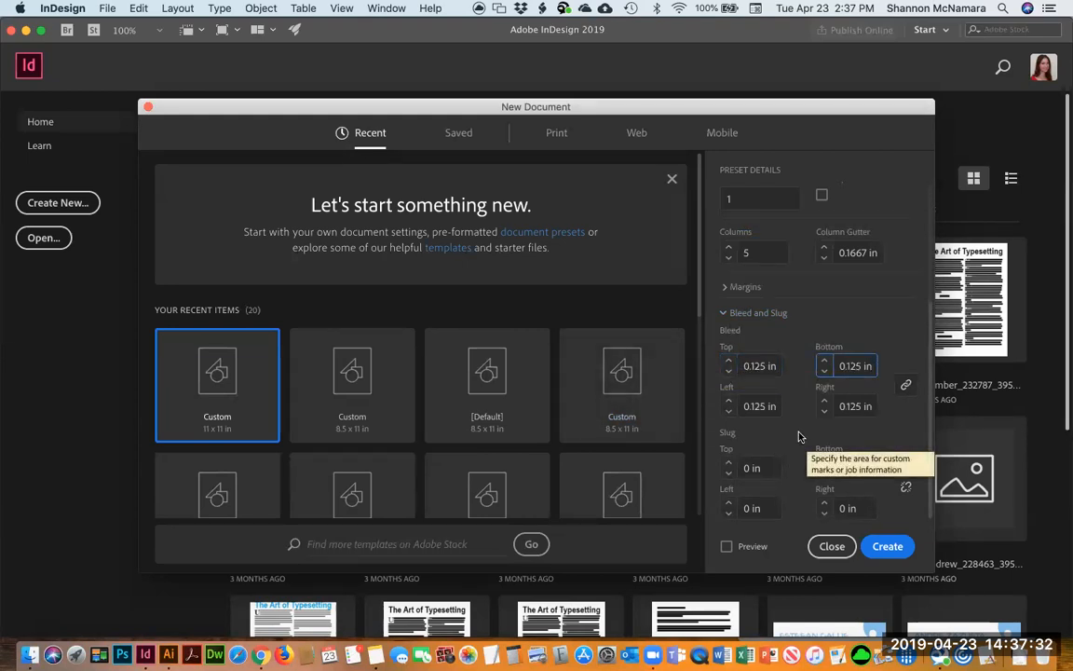
Set the margins to 0.75 in on all sides and create the document.
click(723, 288)
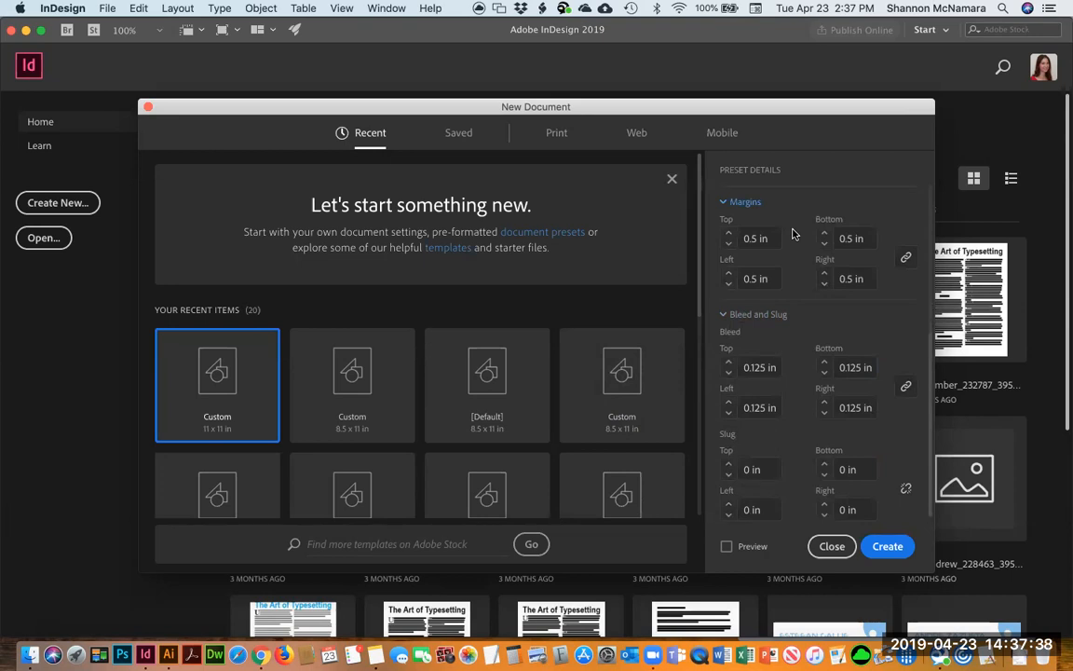
click(756, 239)
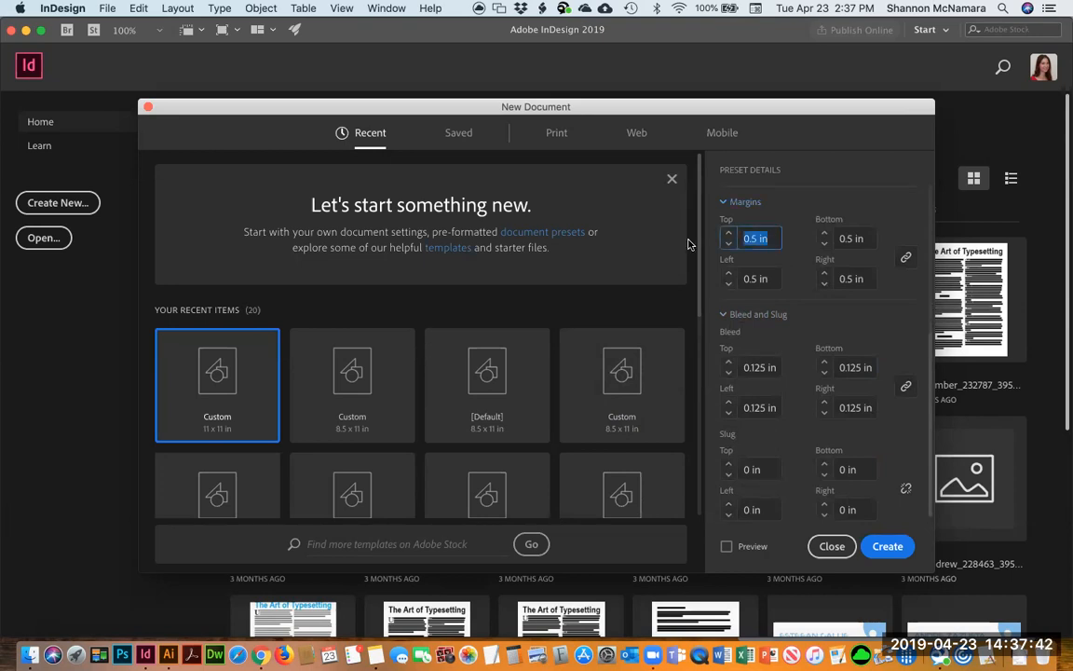
text(.75)
key(Tab)
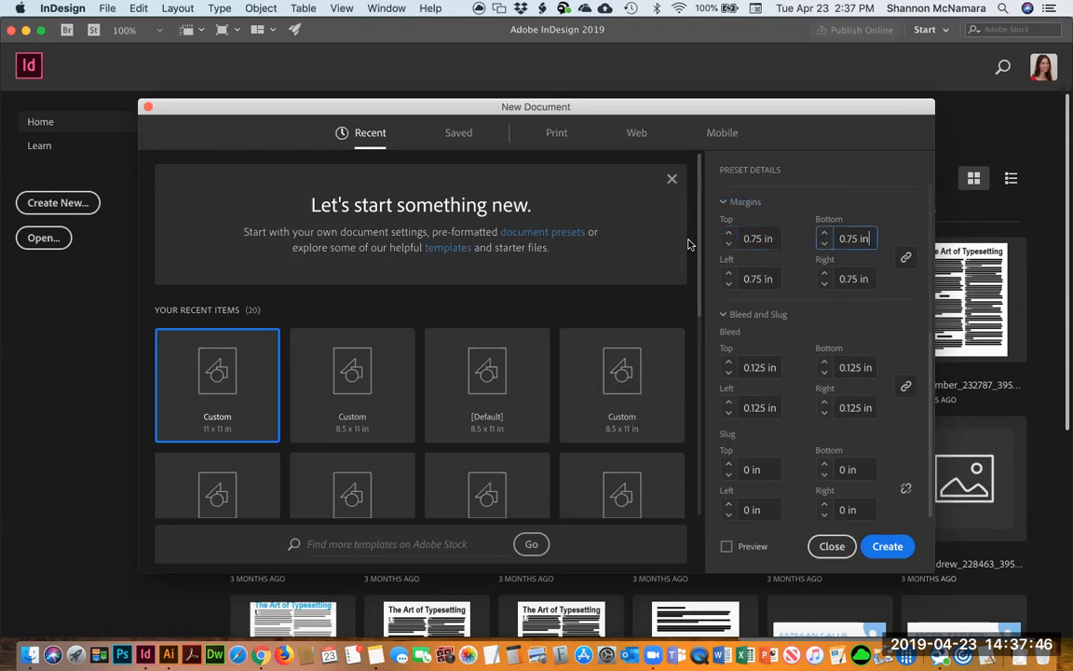
click(886, 547)
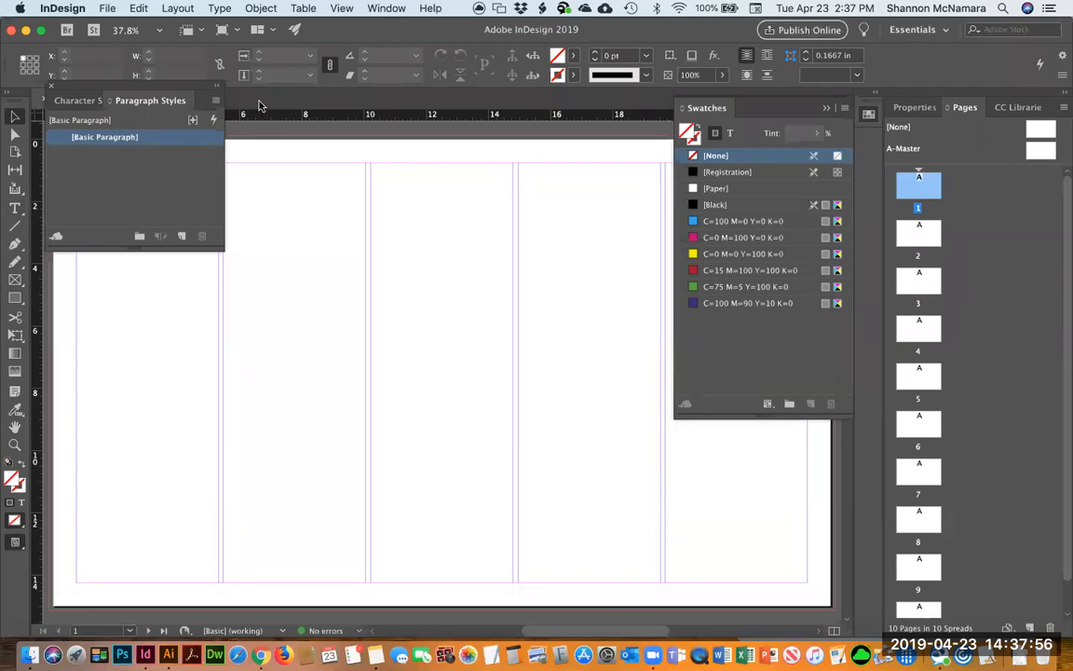
Collapse the floating style and swatch panels and switch the workspace to Essentials Classic.
double_click(146, 87)
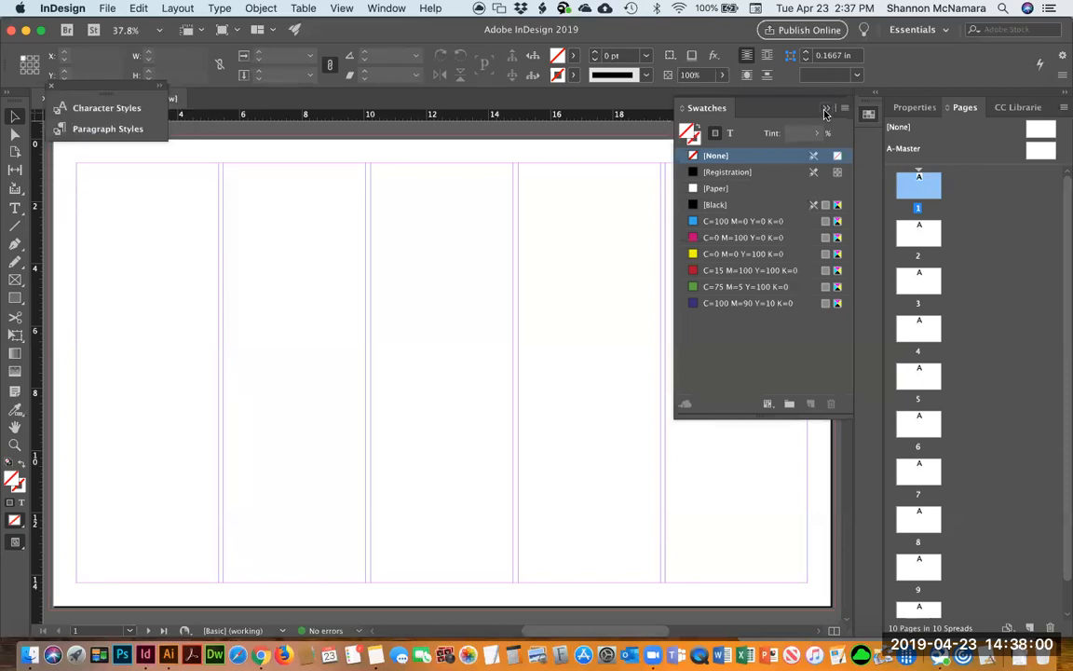
click(826, 109)
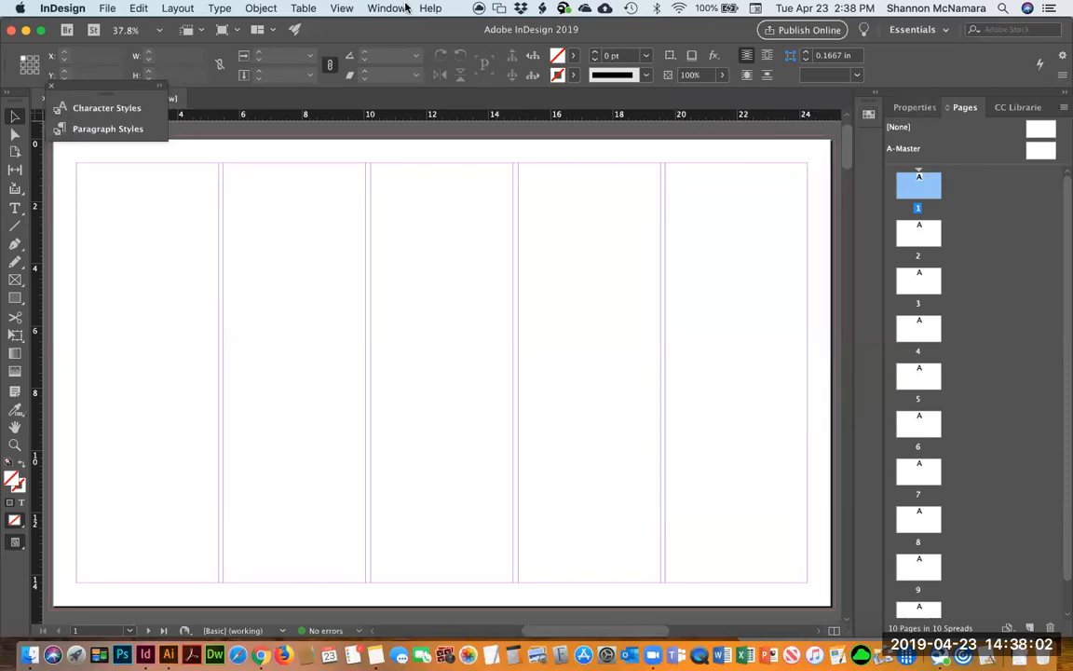
click(937, 37)
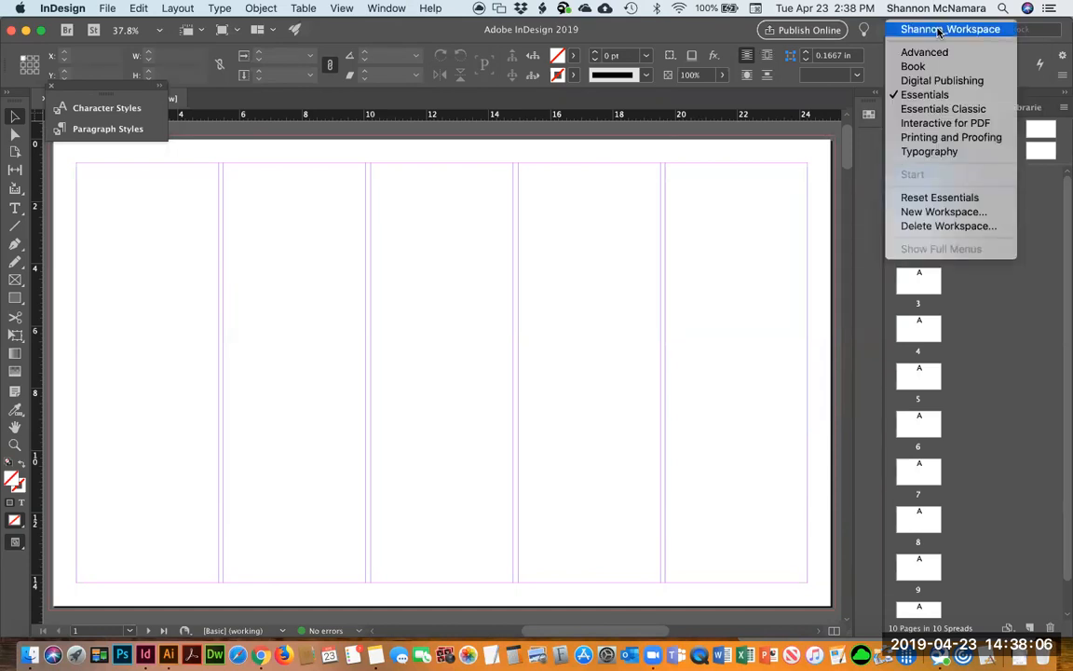
click(924, 110)
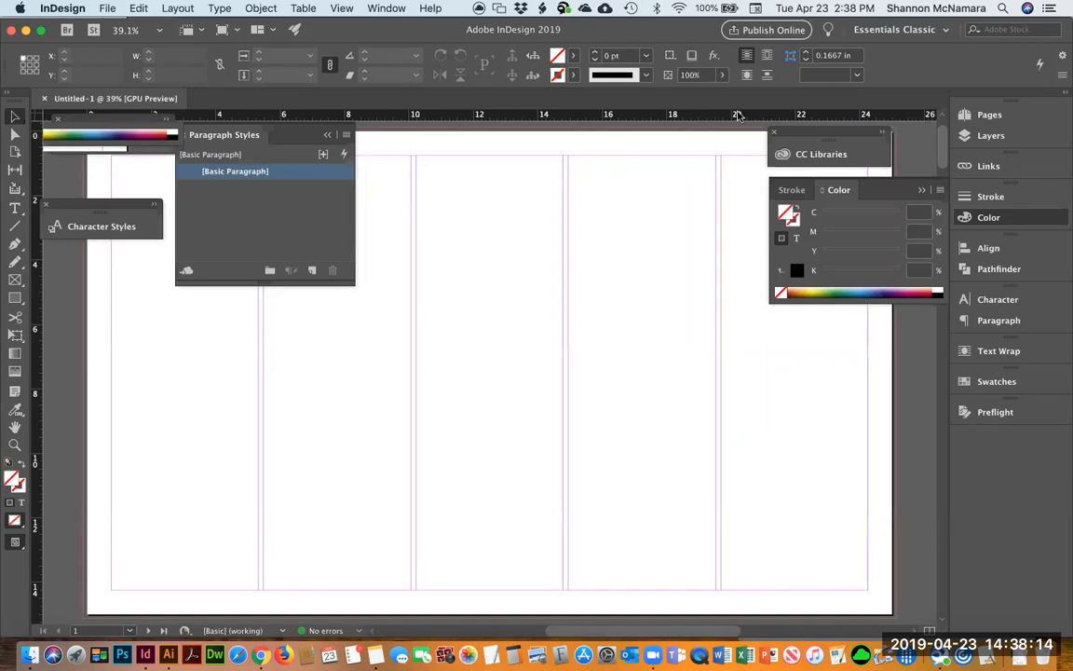
Dock the floating Paragraph Styles, Character Styles and CC Libraries panels with the other collapsed panels, and show the document's pages.
drag(89, 212, 103, 157)
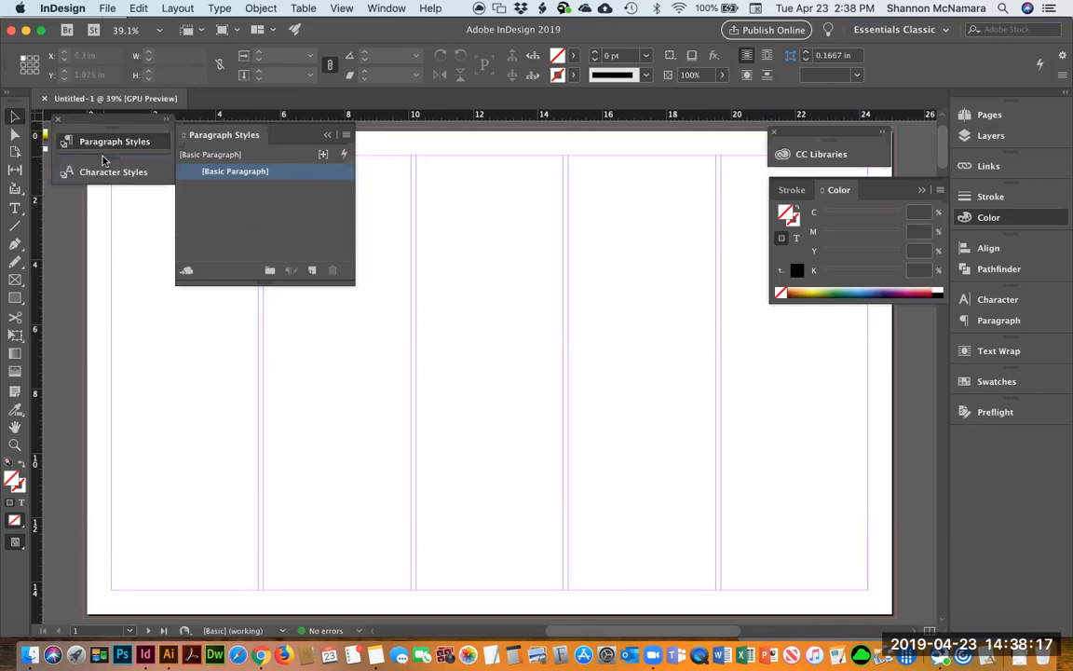
click(327, 135)
drag(98, 121, 974, 430)
click(921, 190)
drag(806, 132, 961, 498)
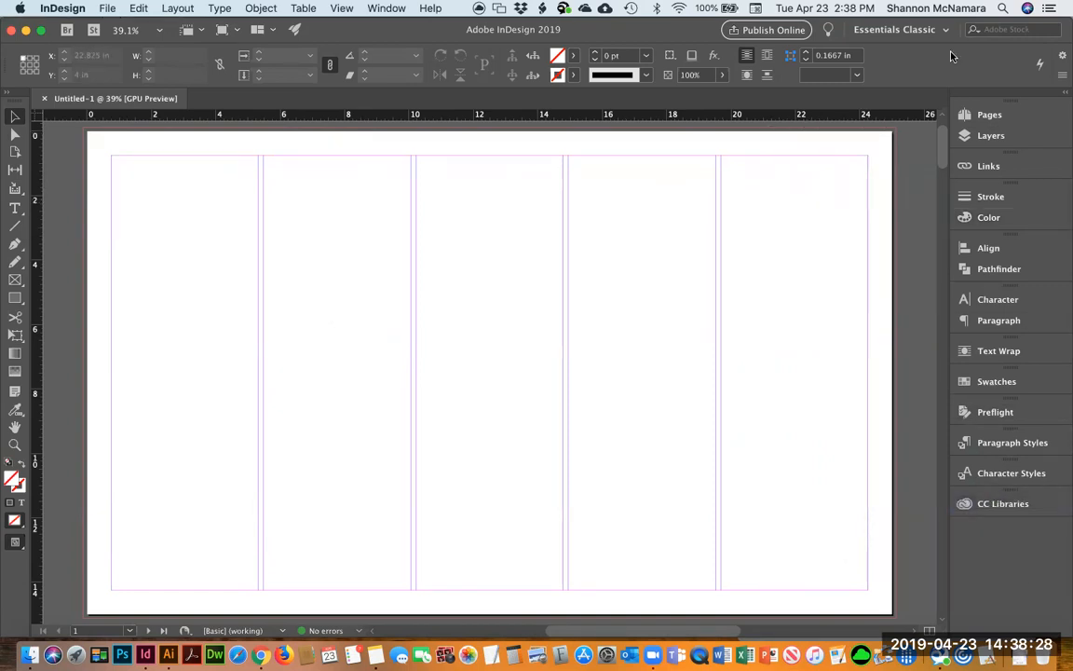
click(990, 117)
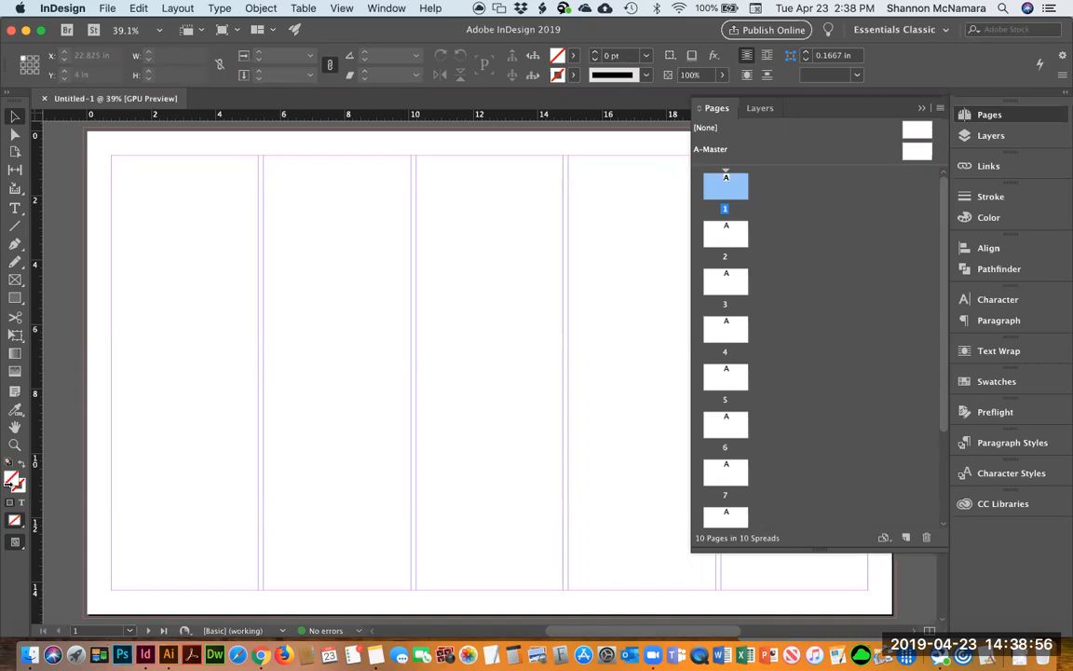
Switch to Chrome, search Google for "victor allen coffee" in a new tab and look through the image results.
click(262, 655)
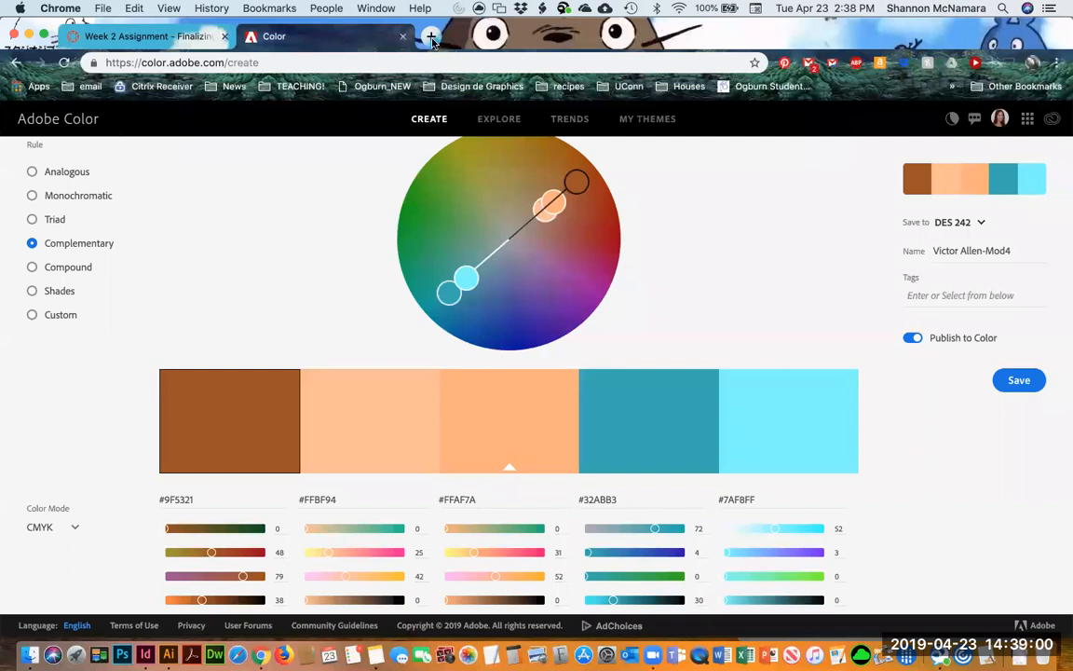
click(431, 39)
text(v)
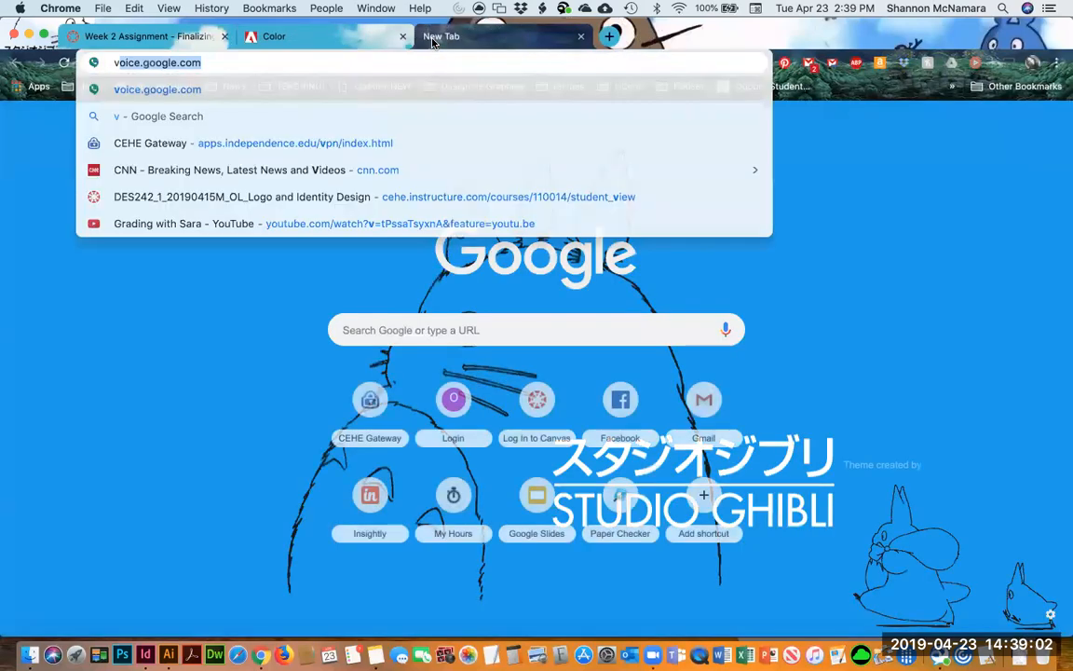
text(ictor )
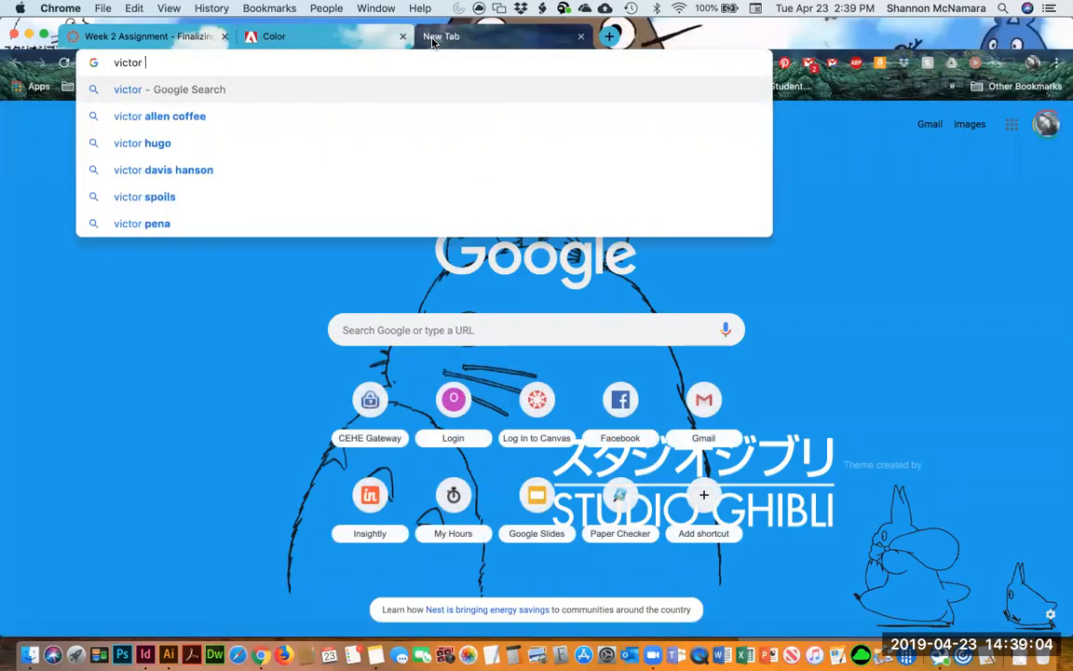
text(allen coffee)
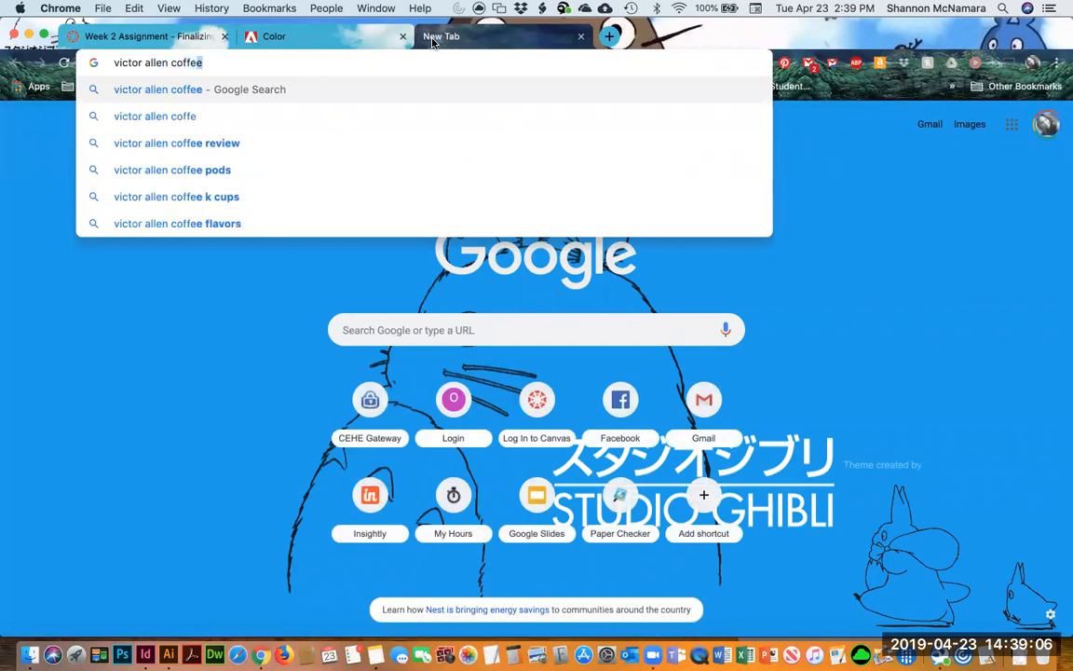
key(Return)
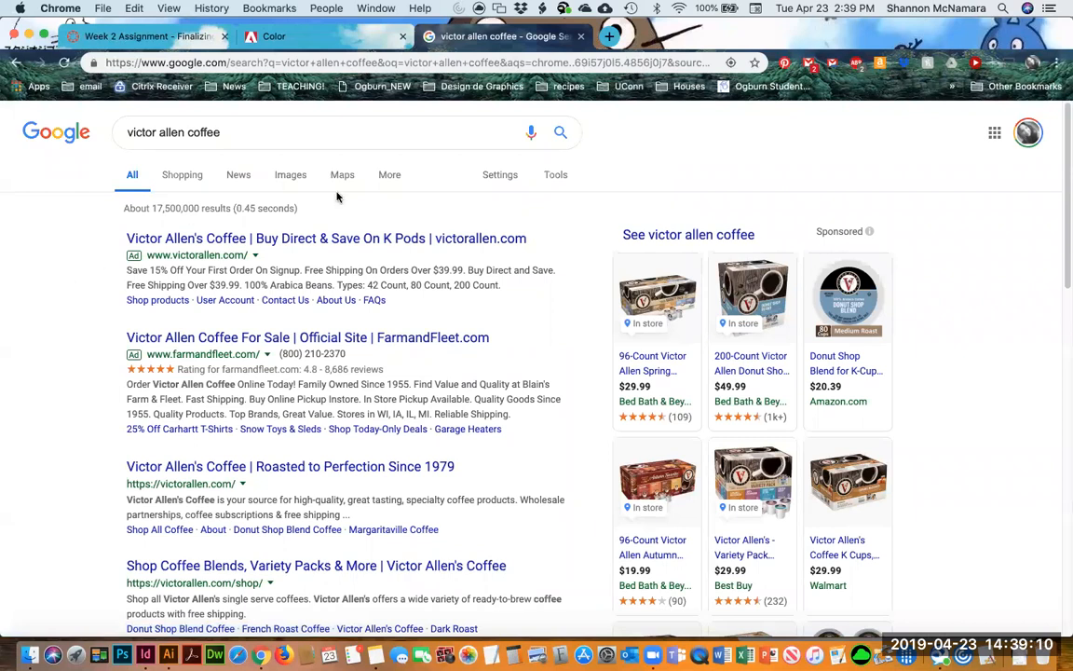
click(280, 176)
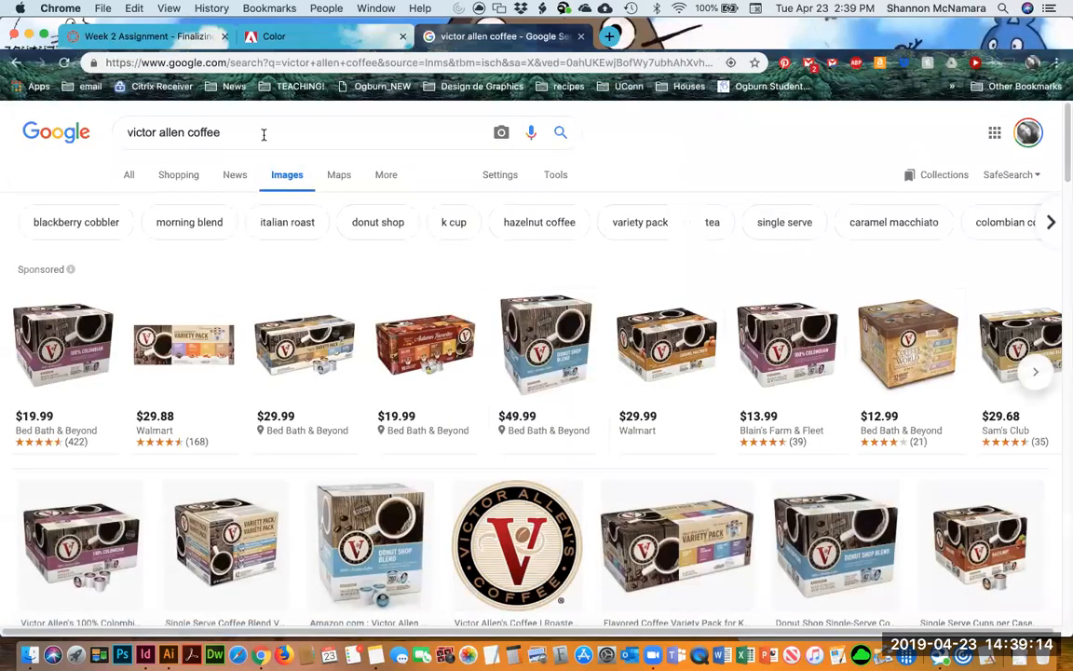
scroll(410, 308, down, 1)
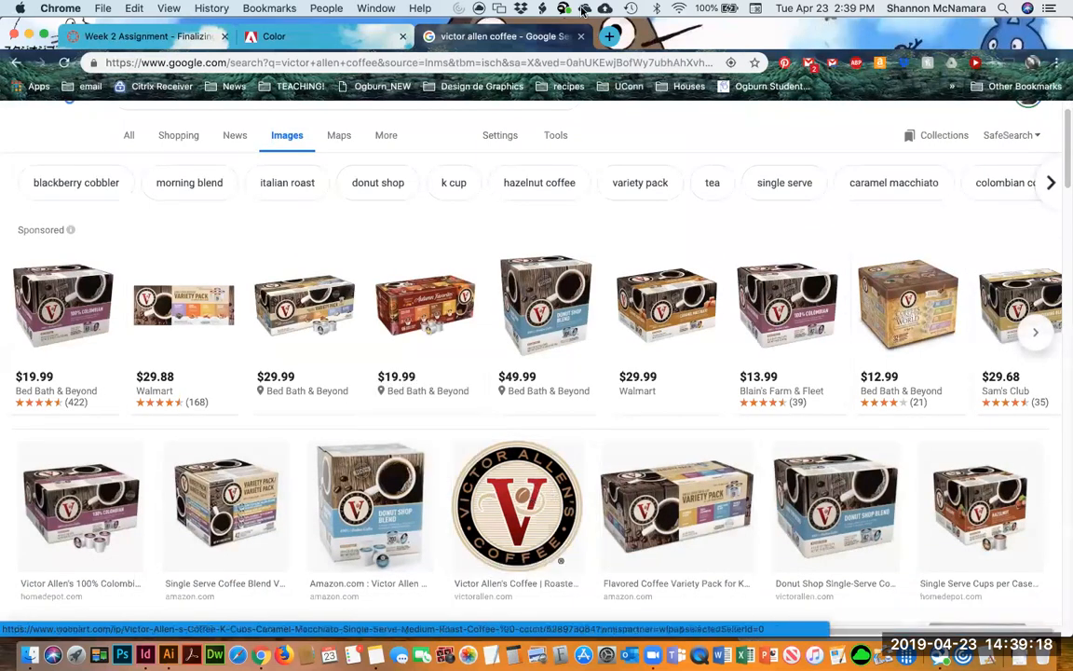
Search the web for PDF files only with "victor allen coffee filetype:pdf".
click(127, 136)
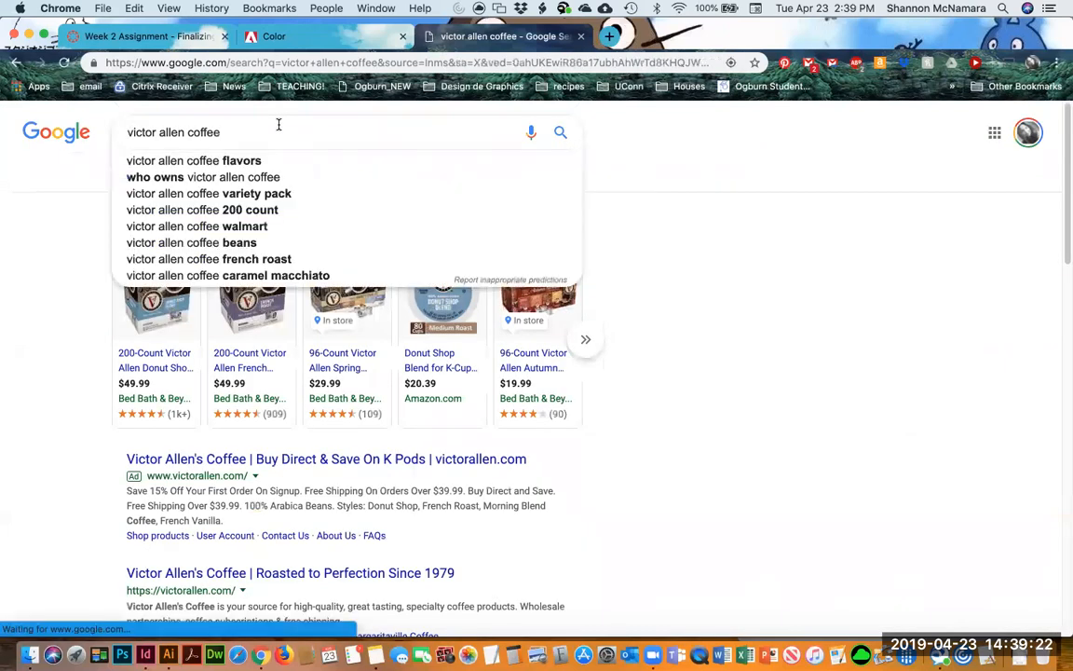
text(fil)
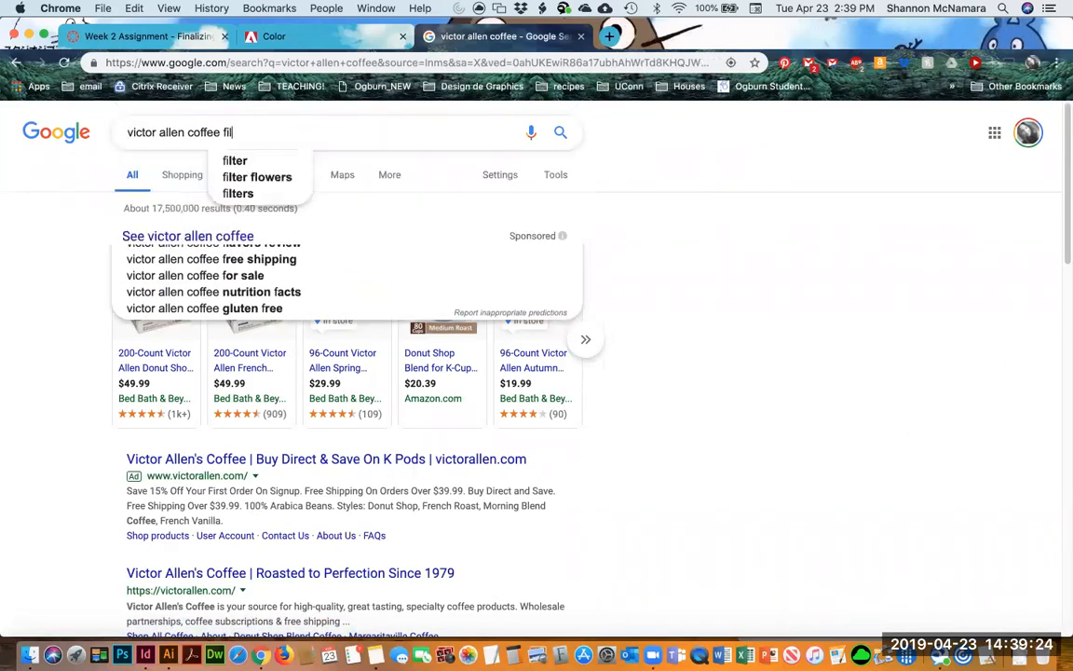
text(etype:pdf)
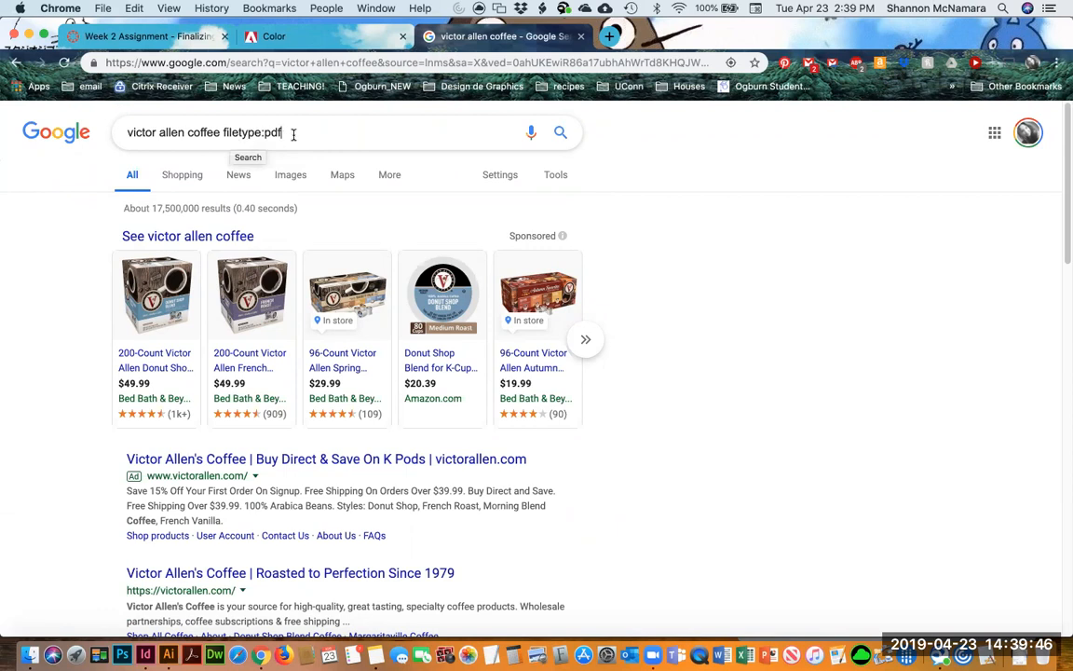
key(Return)
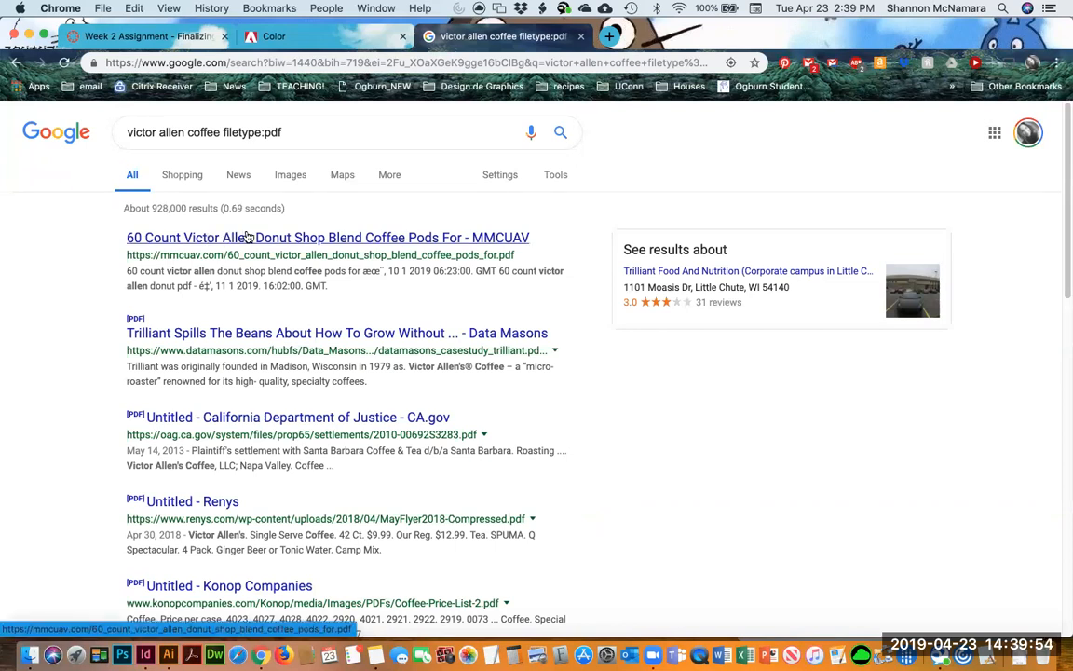
Check the MMCUAV result, then open the Data Masons Trilliant case study PDF and look through its pages.
click(351, 240)
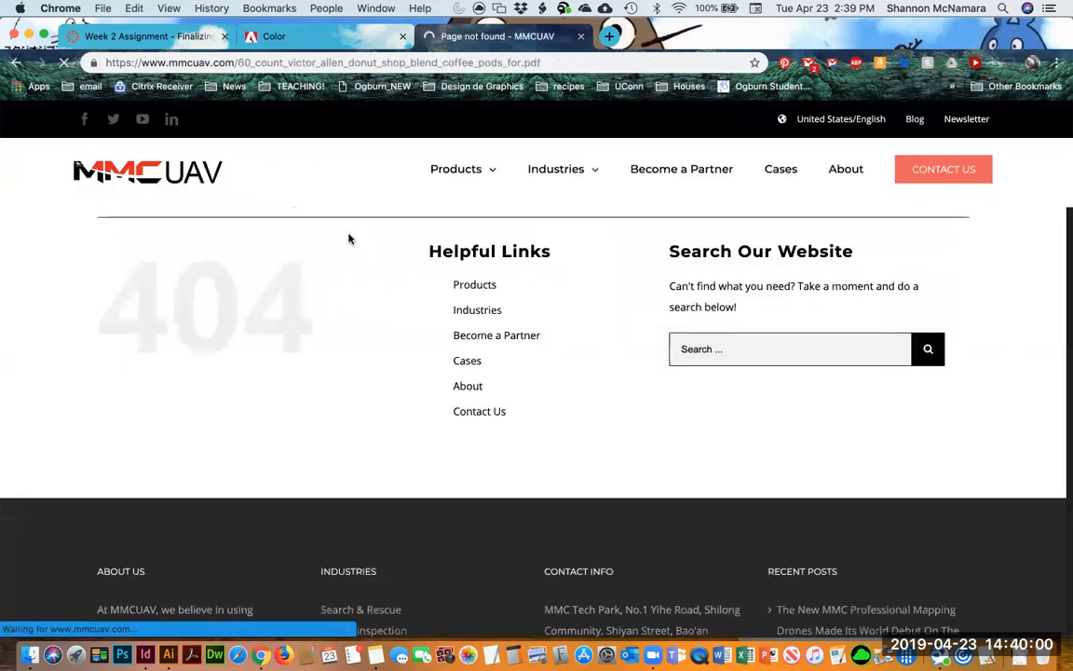
click(16, 63)
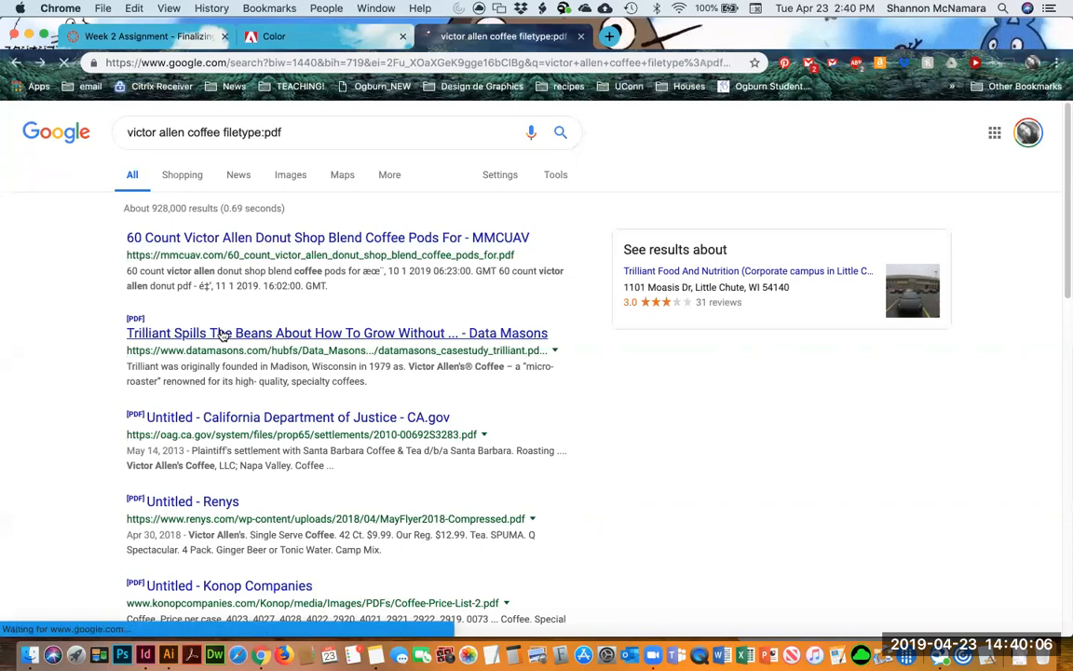
click(224, 334)
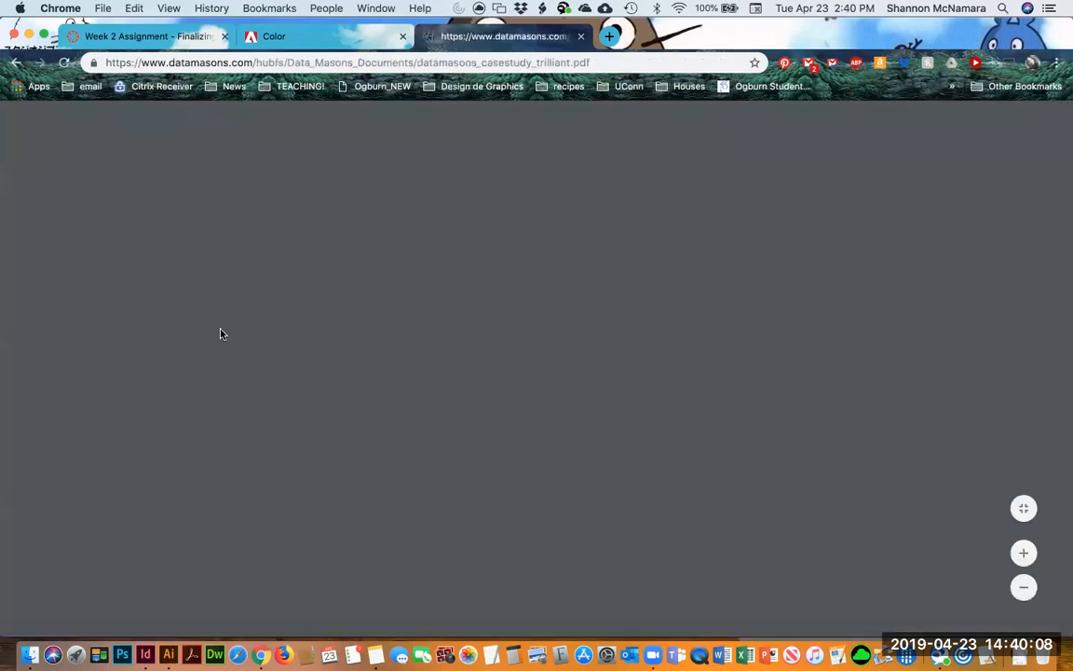
scroll(538, 444, down, 15)
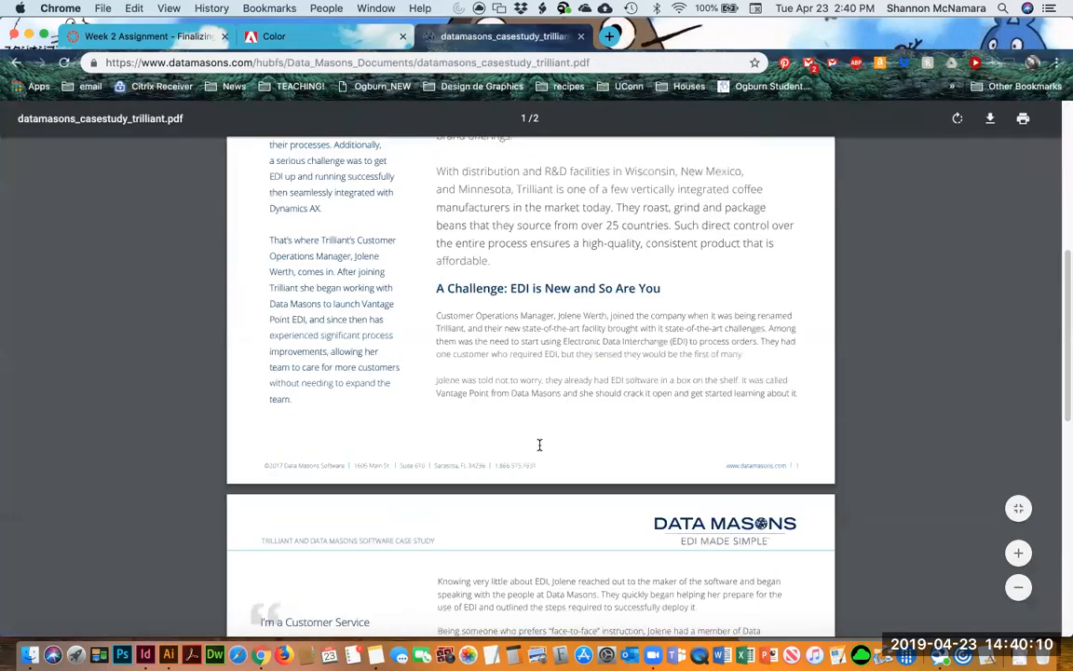
Return from the Trilliant case study to the PDF search results and check the Renys May flyer.
scroll(539, 448, up, 15)
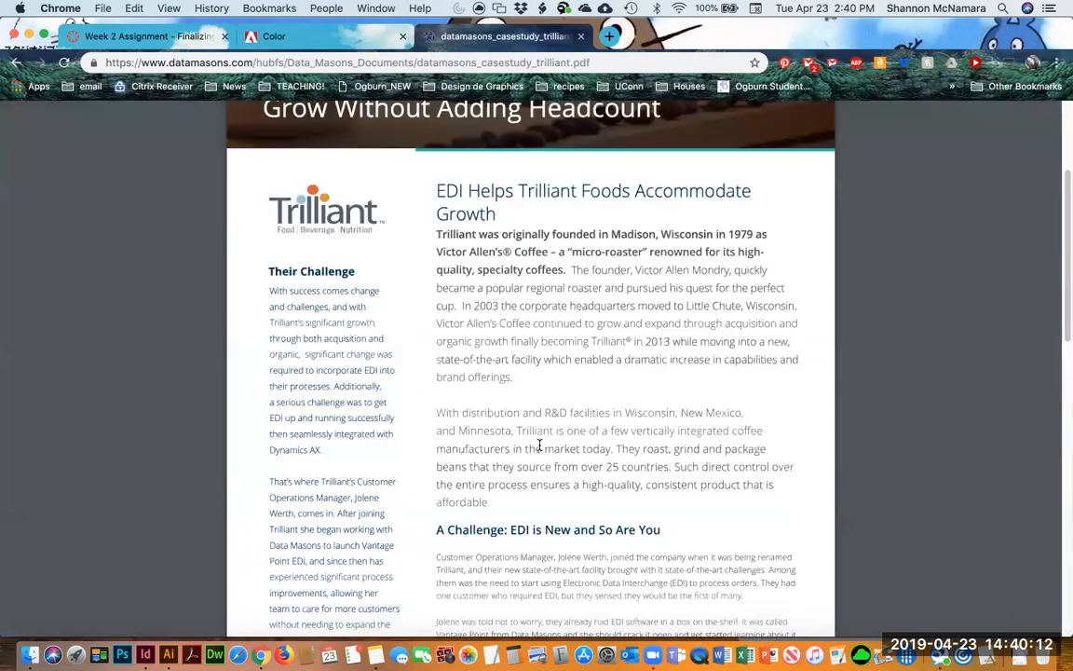
click(14, 62)
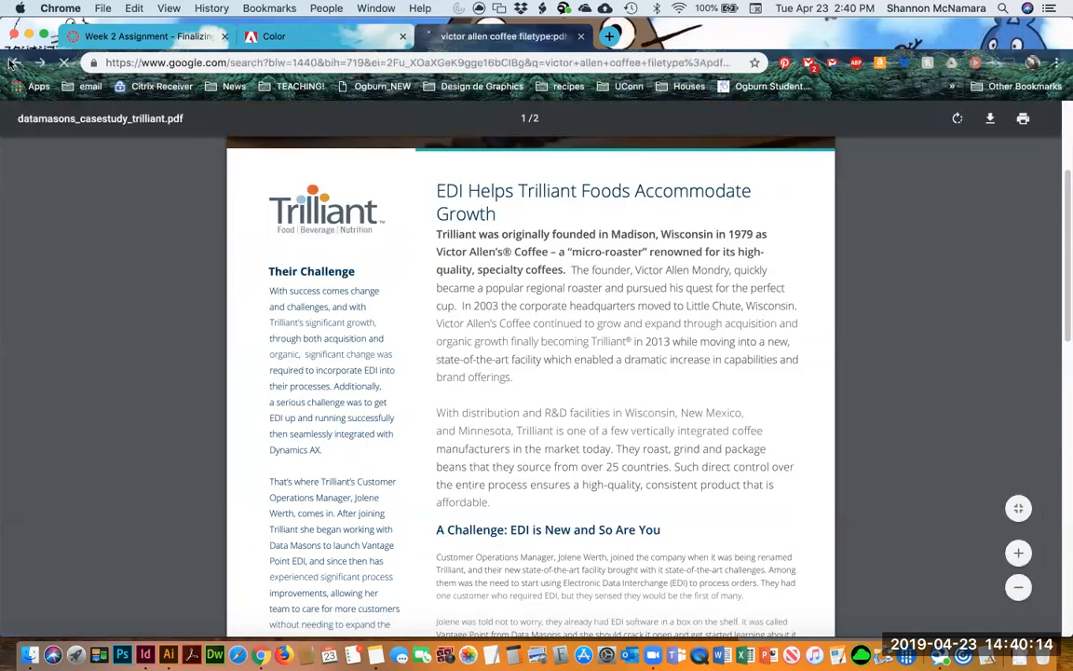
scroll(312, 416, down, 1)
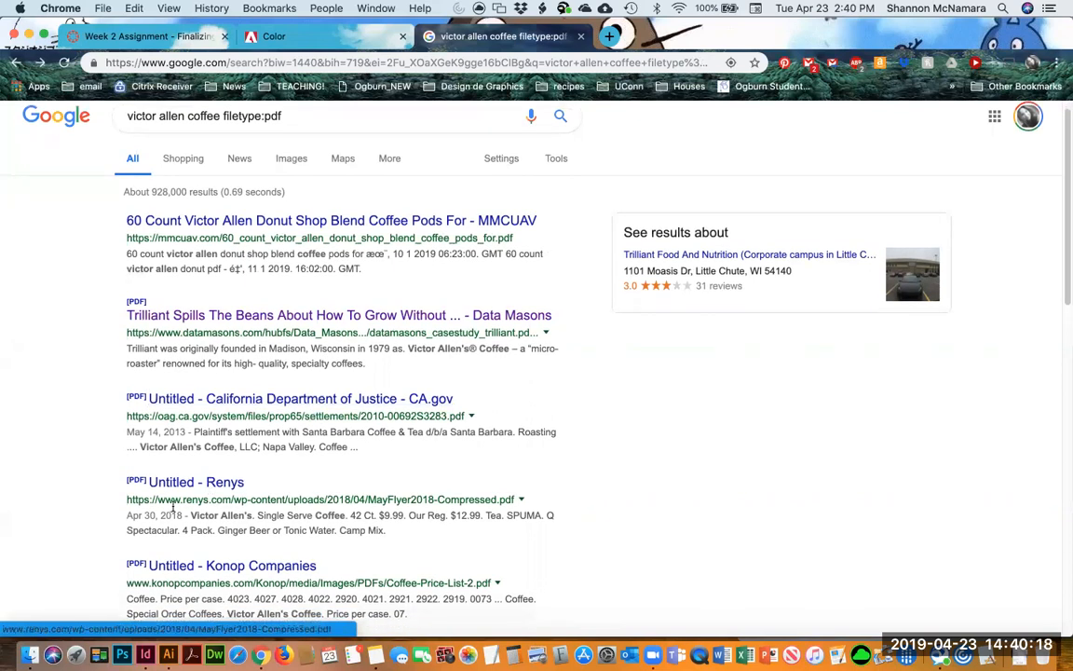
click(189, 483)
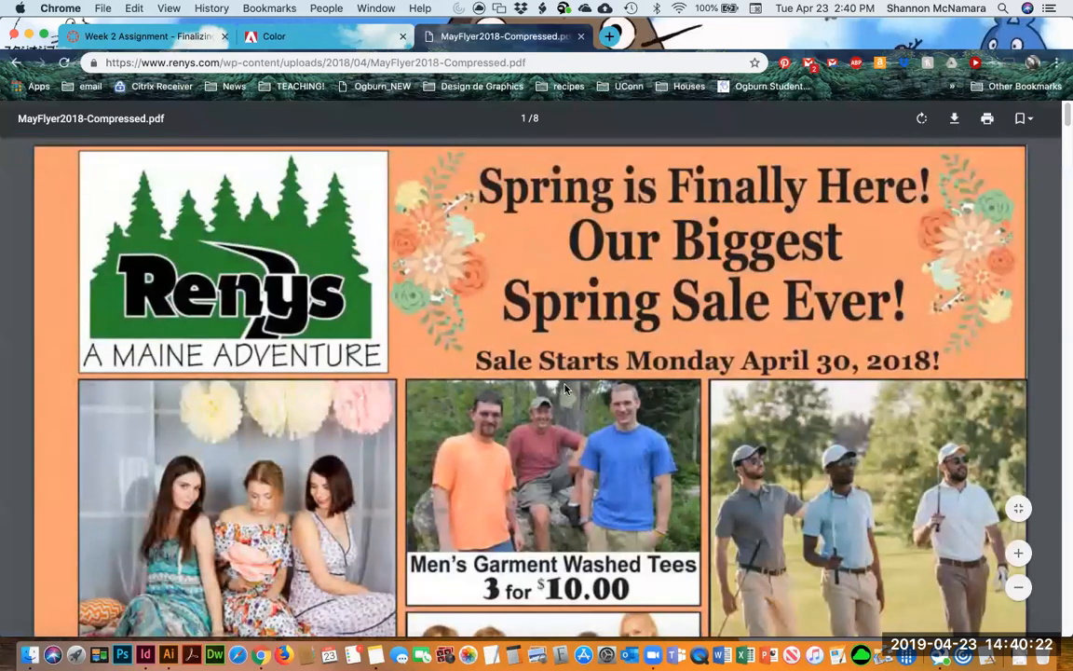
scroll(564, 389, down, 15)
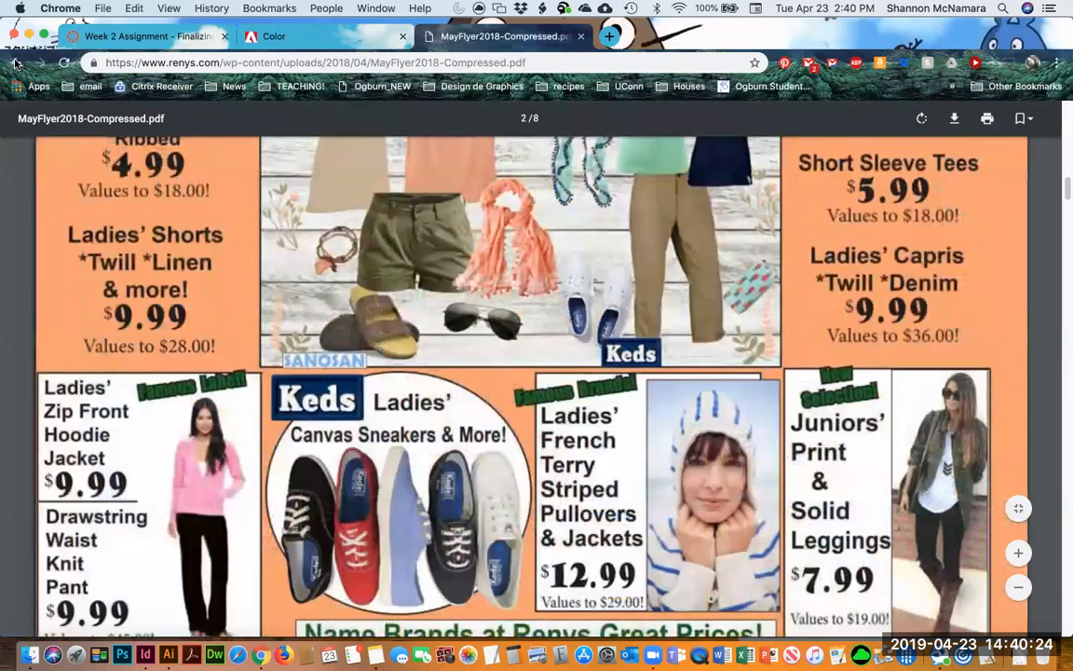
click(16, 61)
Browse the remaining PDF results and inspect the Christmas Tree Shops 2015 flyer for the Victor Allen's Coffee packaging.
scroll(729, 475, down, 1)
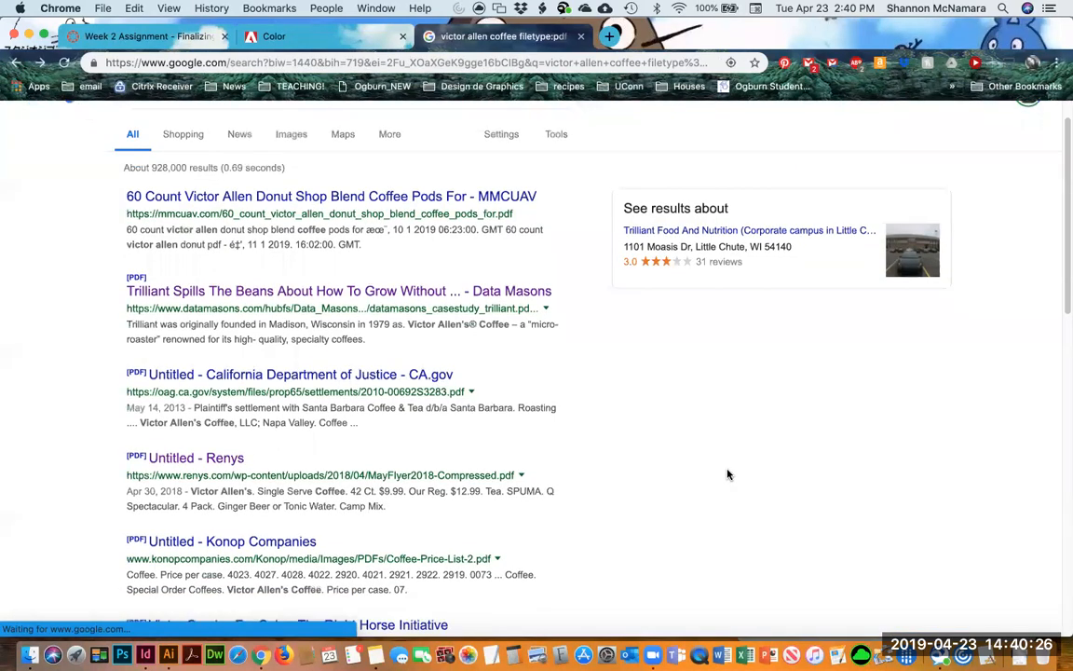
scroll(728, 474, down, 1)
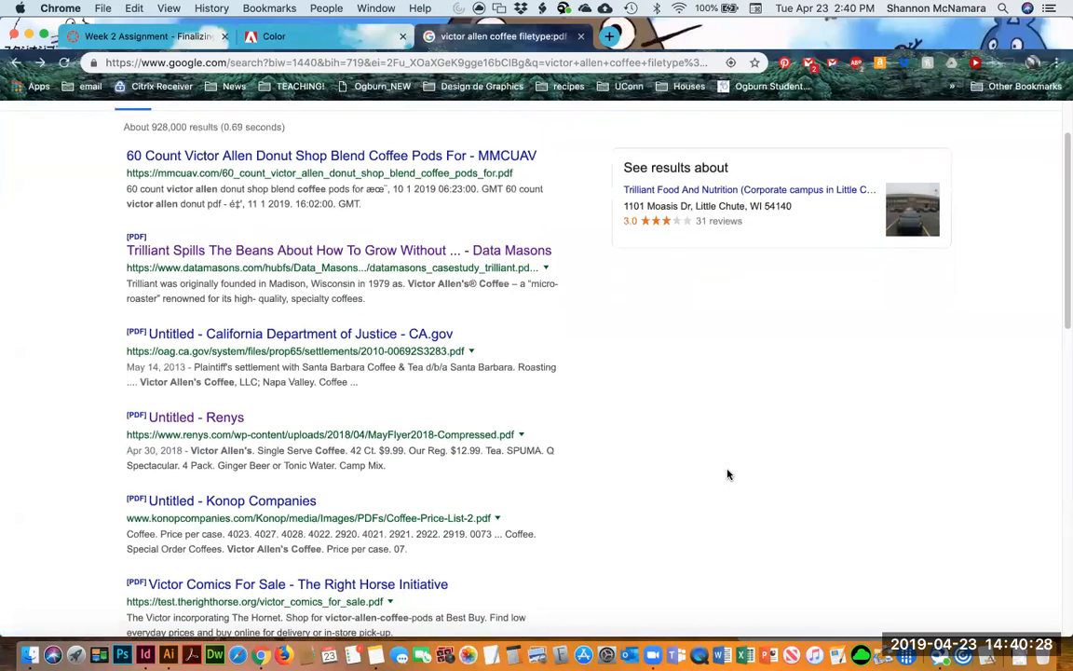
scroll(729, 475, down, 2)
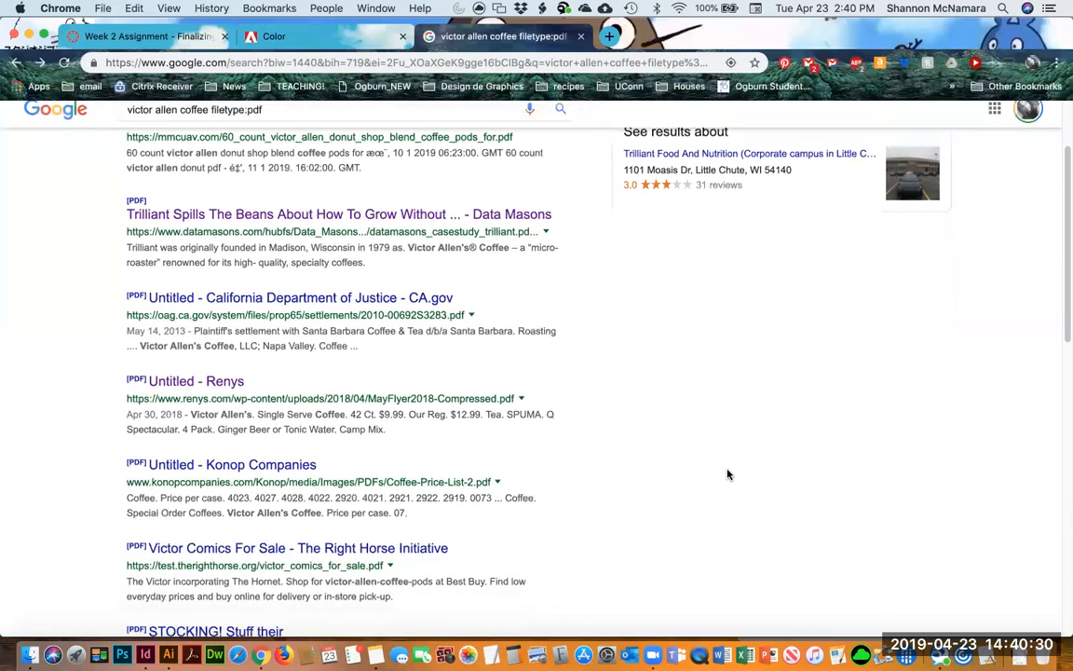
scroll(728, 474, down, 3)
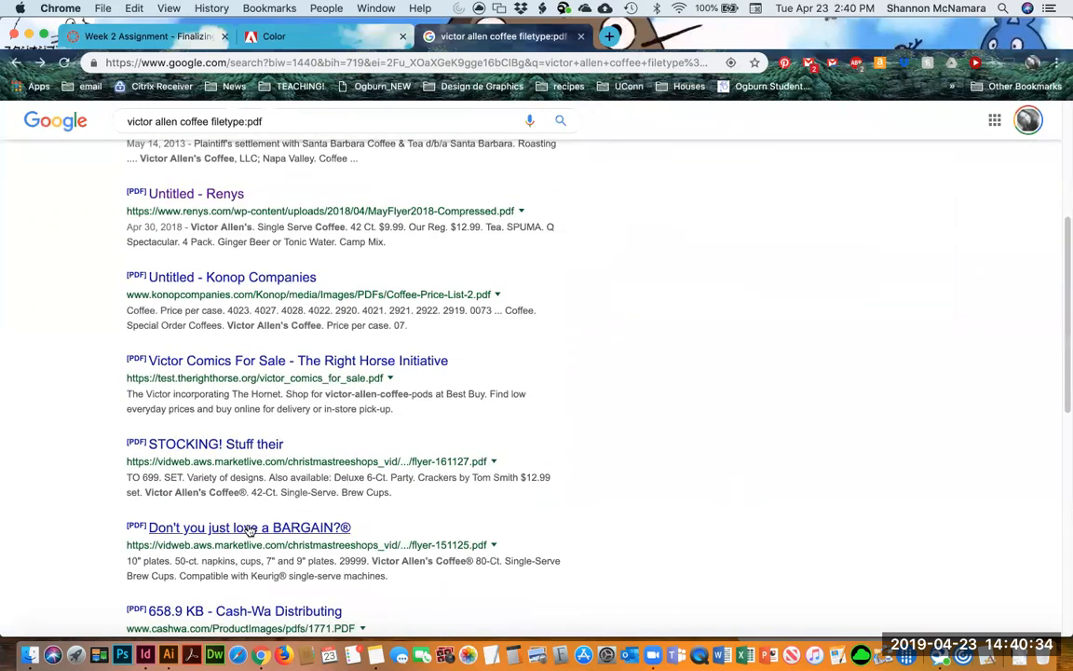
click(305, 533)
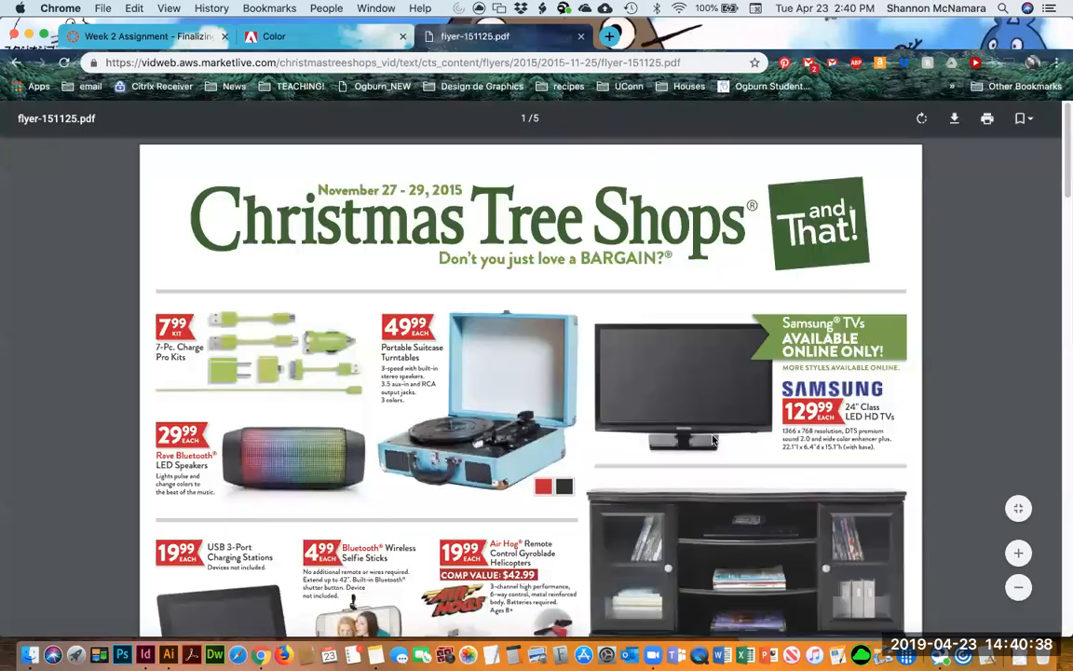
scroll(658, 438, down, 3)
scroll(658, 438, down, 5)
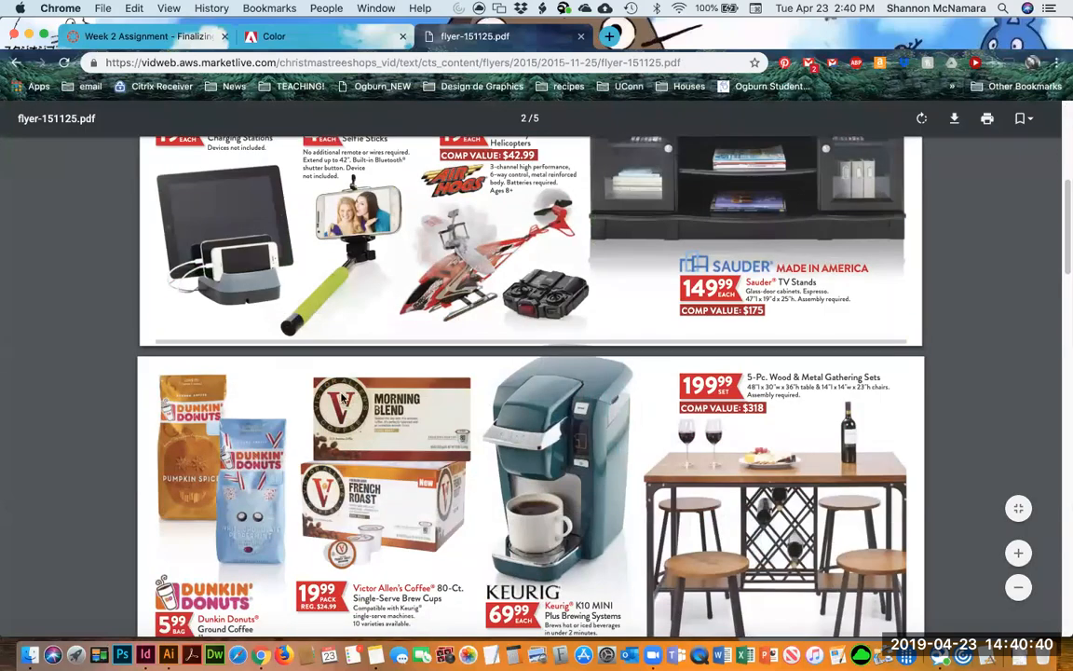
scroll(345, 407, down, 2)
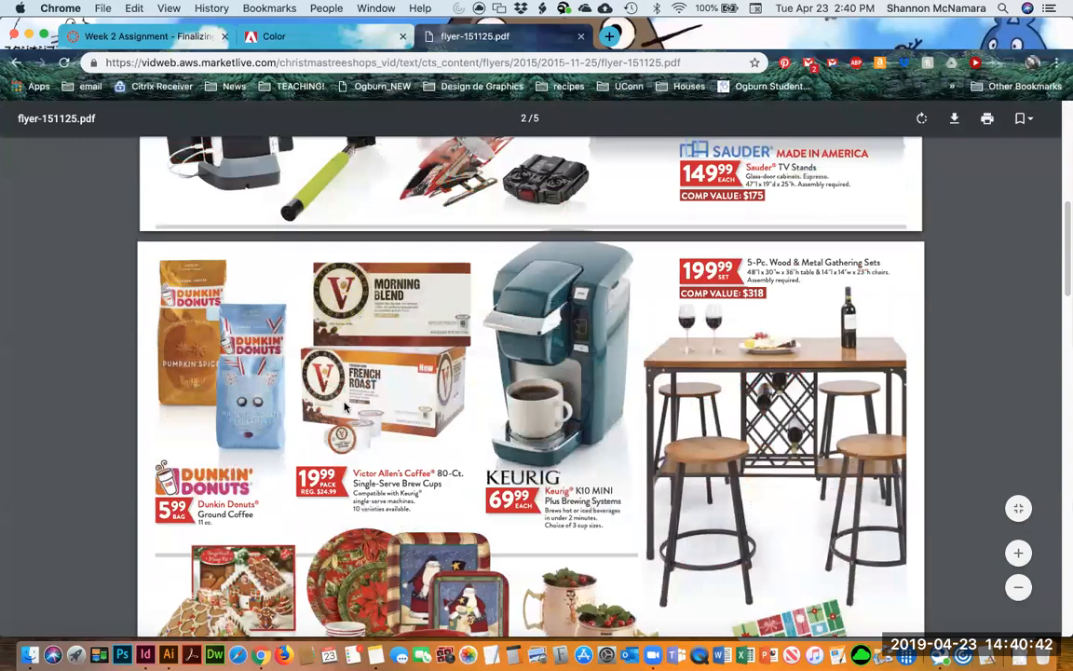
click(14, 63)
Remove the filetype:pdf filter to search for "victor allen coffee" and show the image results.
scroll(392, 275, up, 5)
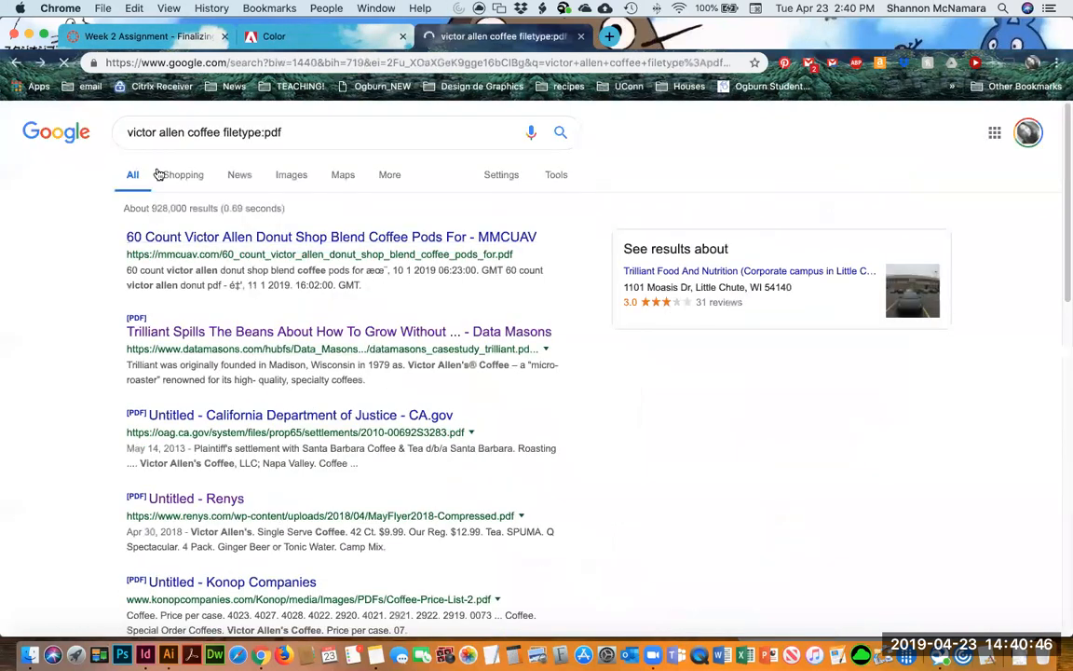
drag(220, 133, 252, 212)
key(BackSpace)
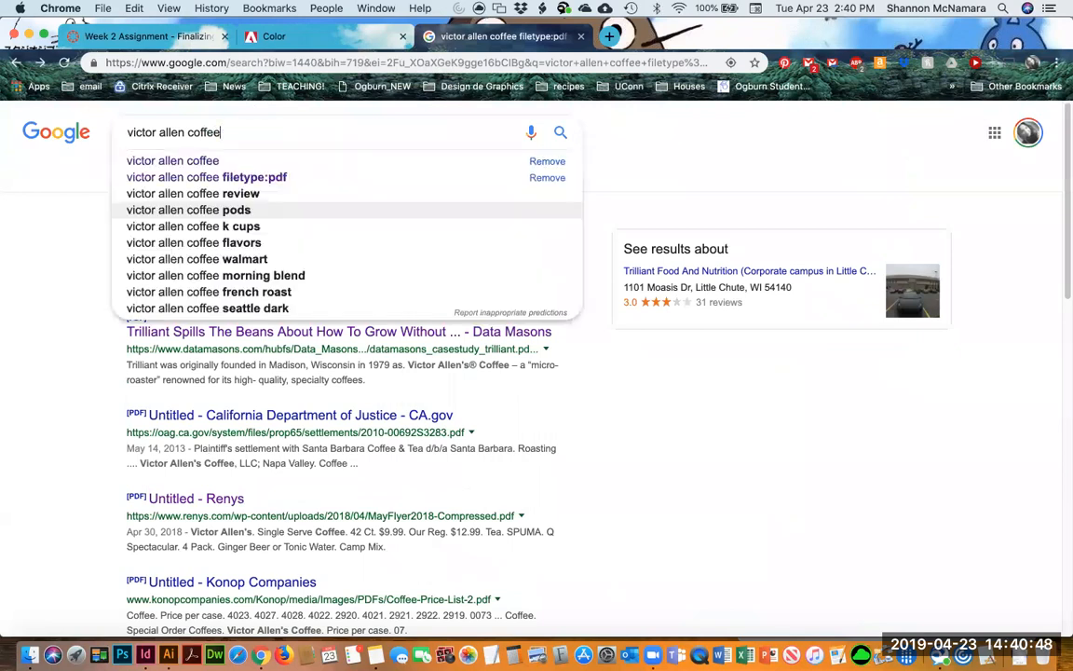
key(Return)
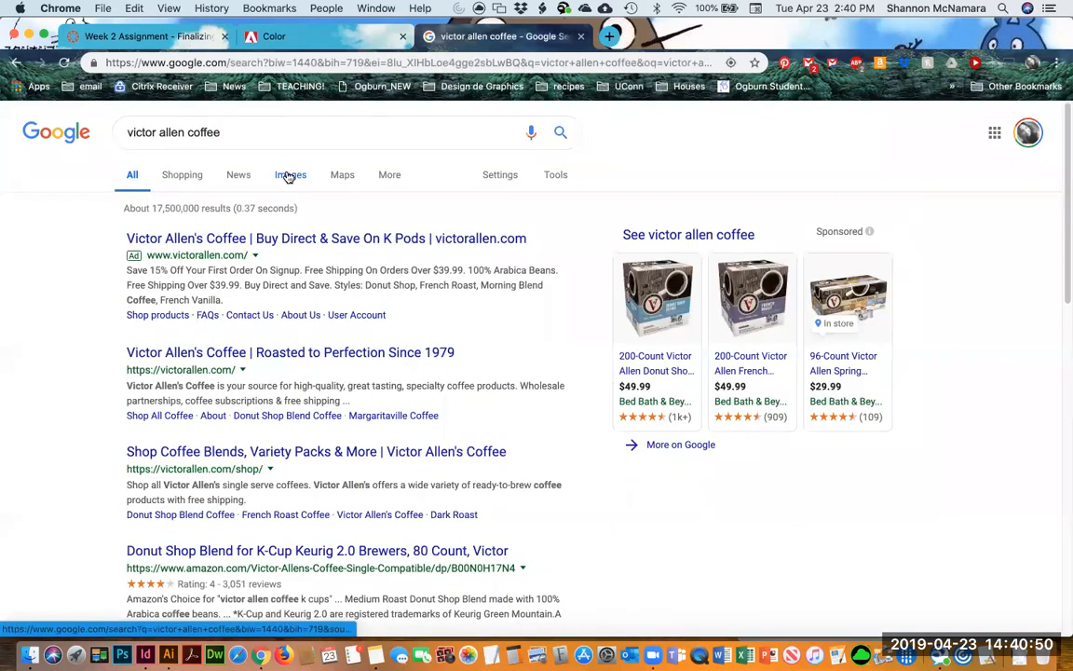
click(289, 176)
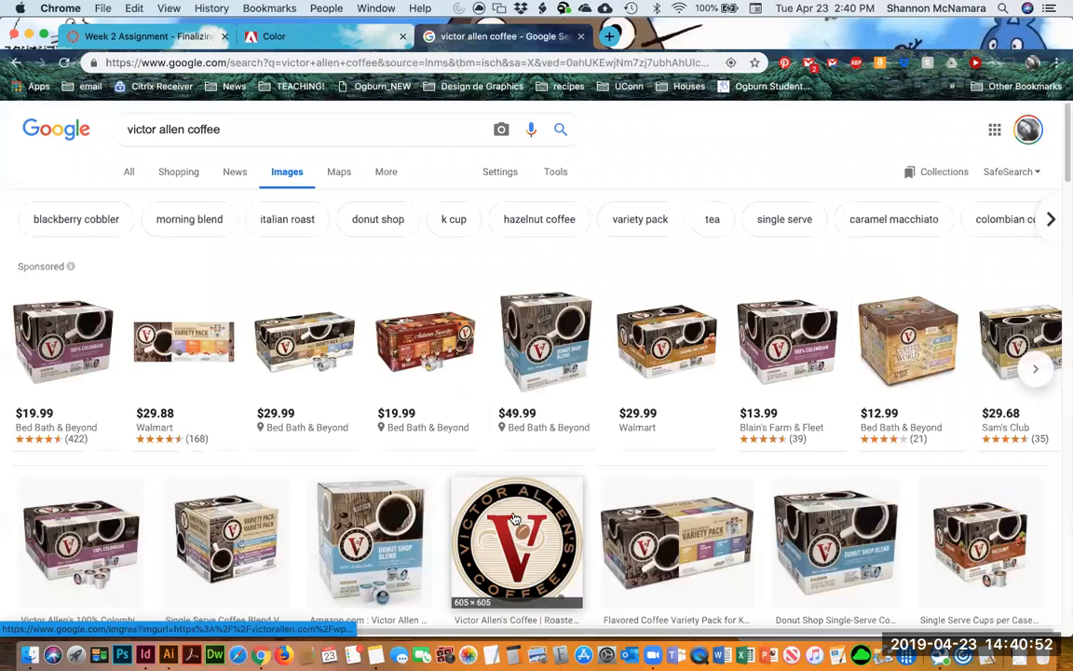
Save the round Victor Allen's Coffee logo image as VictorAllen_Logo-1.png in the art folder.
click(515, 557)
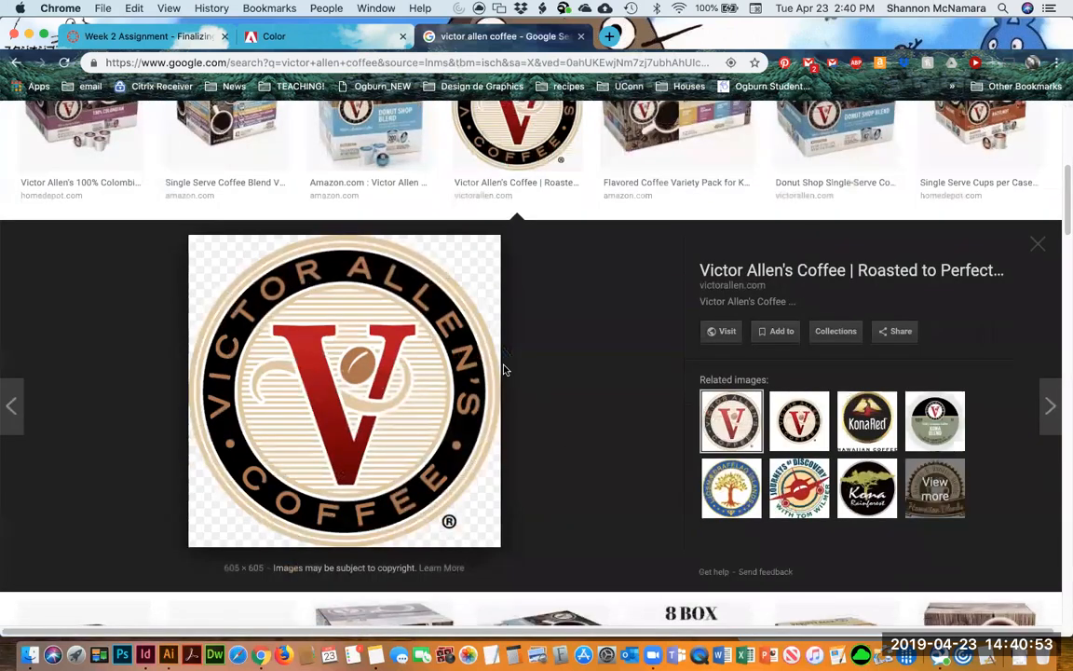
right_click(376, 320)
click(435, 432)
click(531, 149)
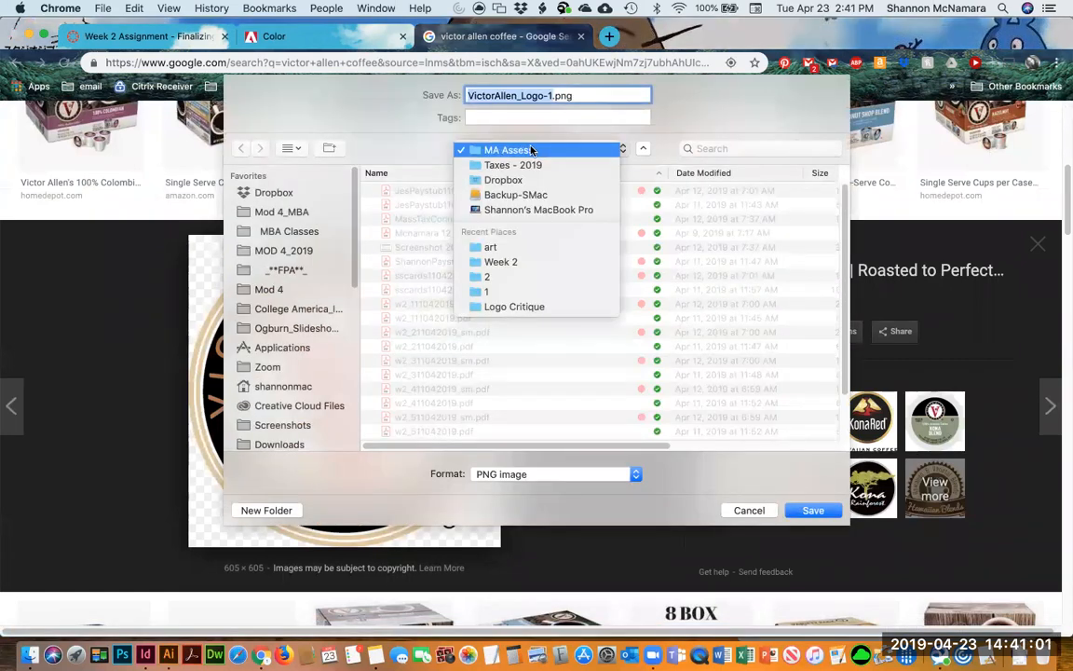
click(488, 247)
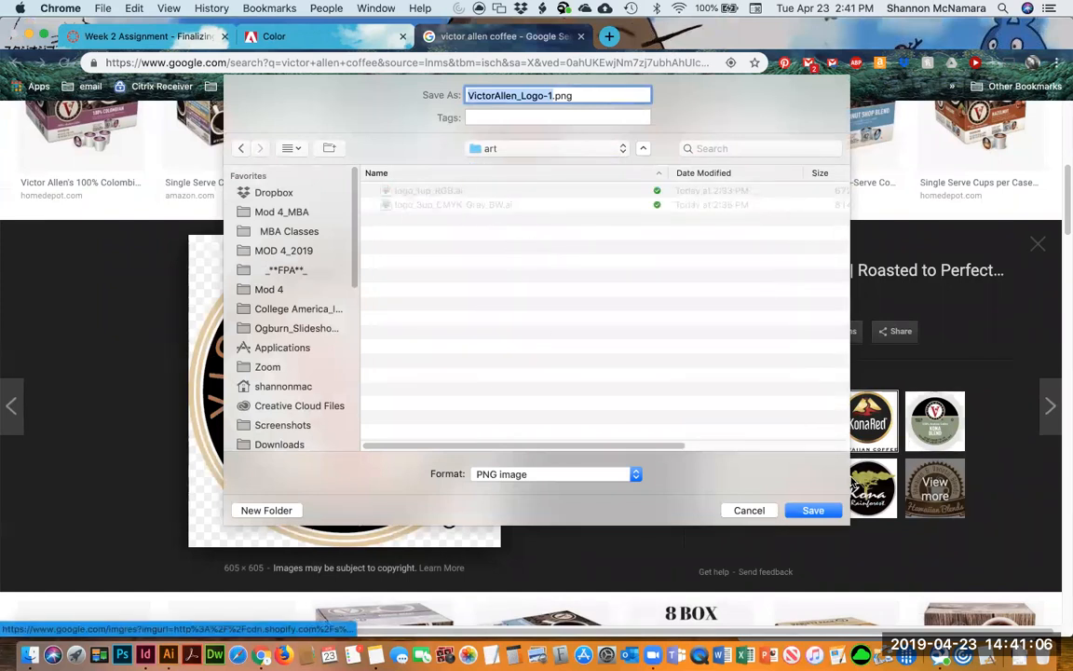
click(799, 509)
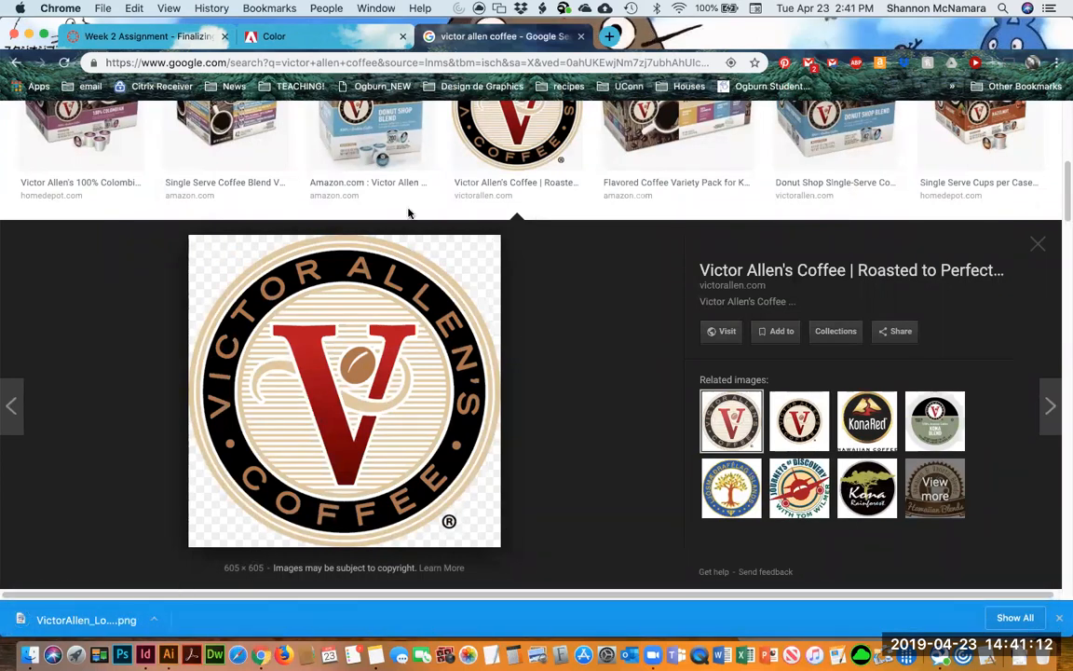
Review the Week 2 assignment's instructions for the required logo sheet elements, master pages and grid.
click(140, 35)
scroll(694, 414, up, 10)
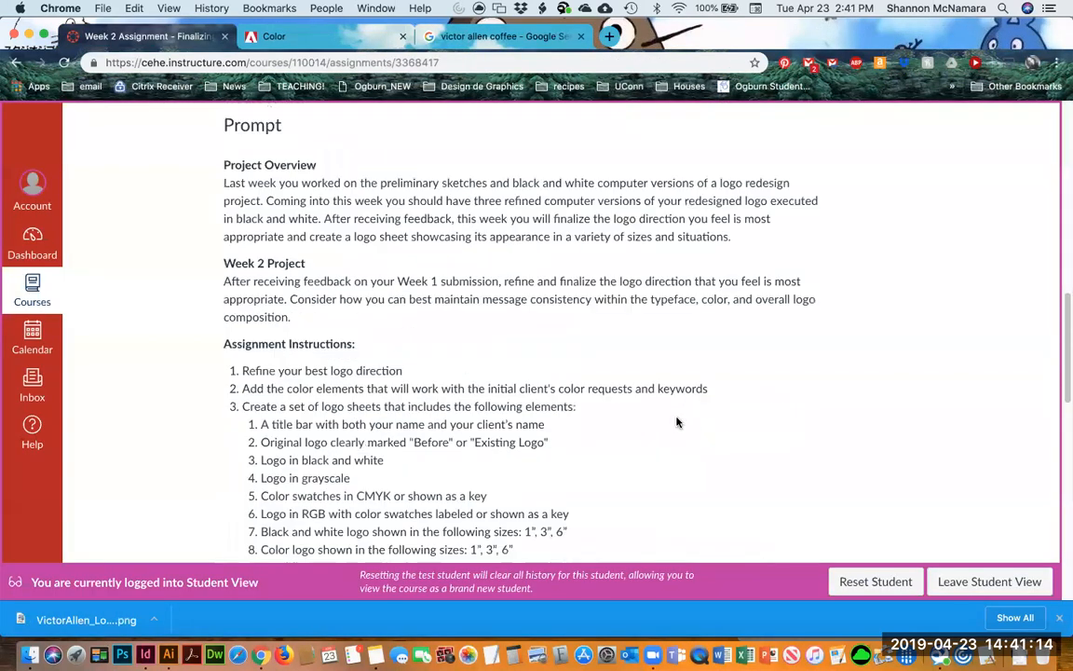
scroll(670, 433, down, 6)
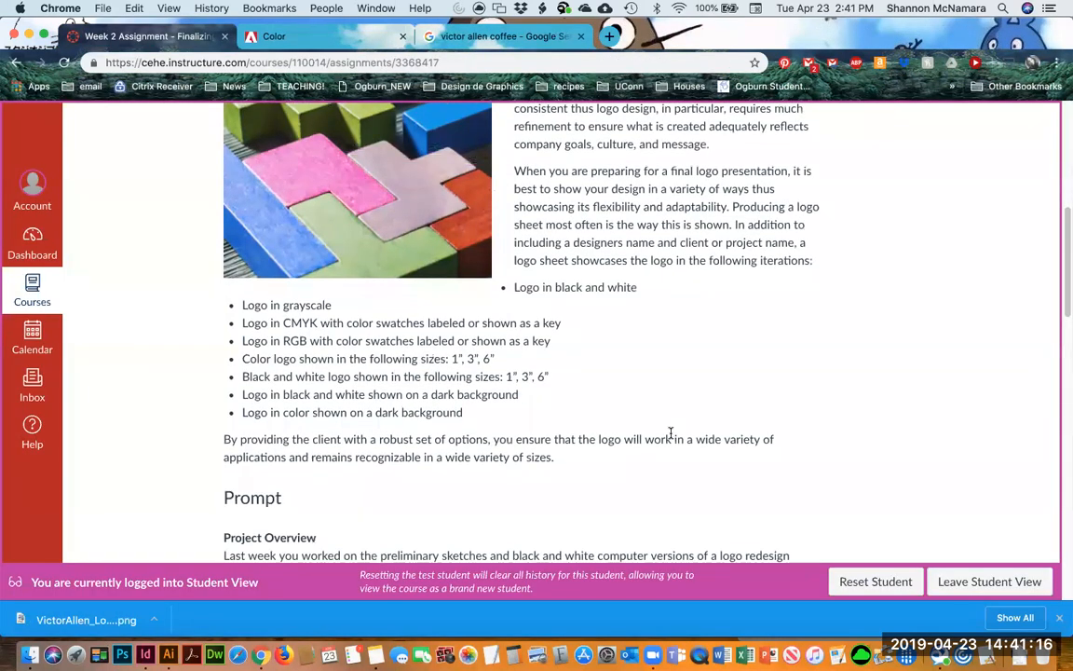
scroll(679, 449, down, 1)
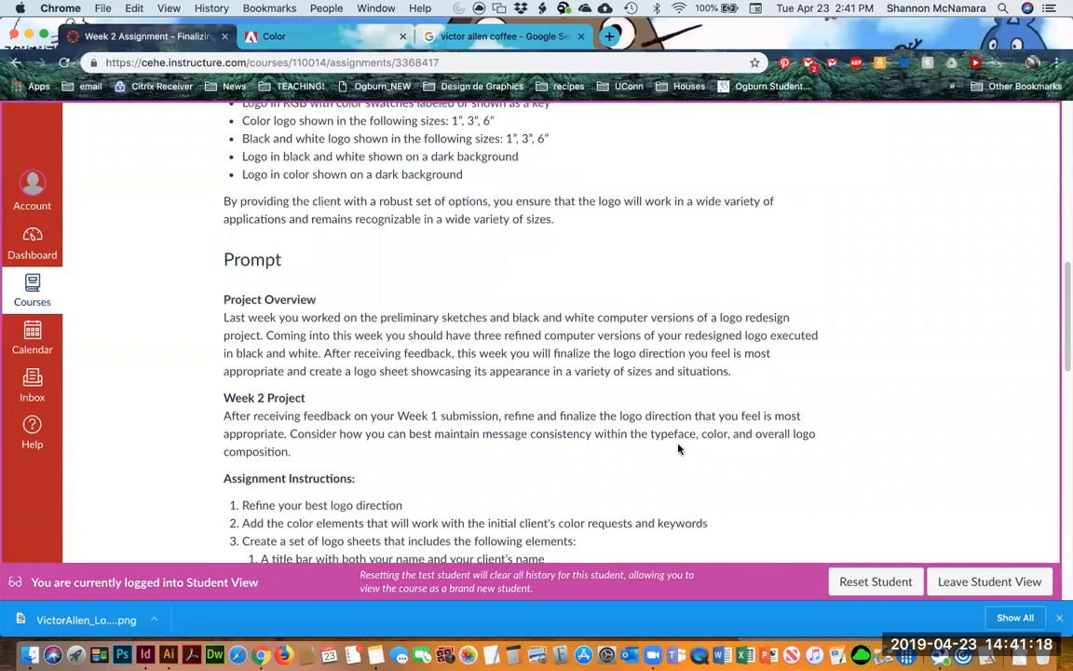
scroll(678, 451, down, 3)
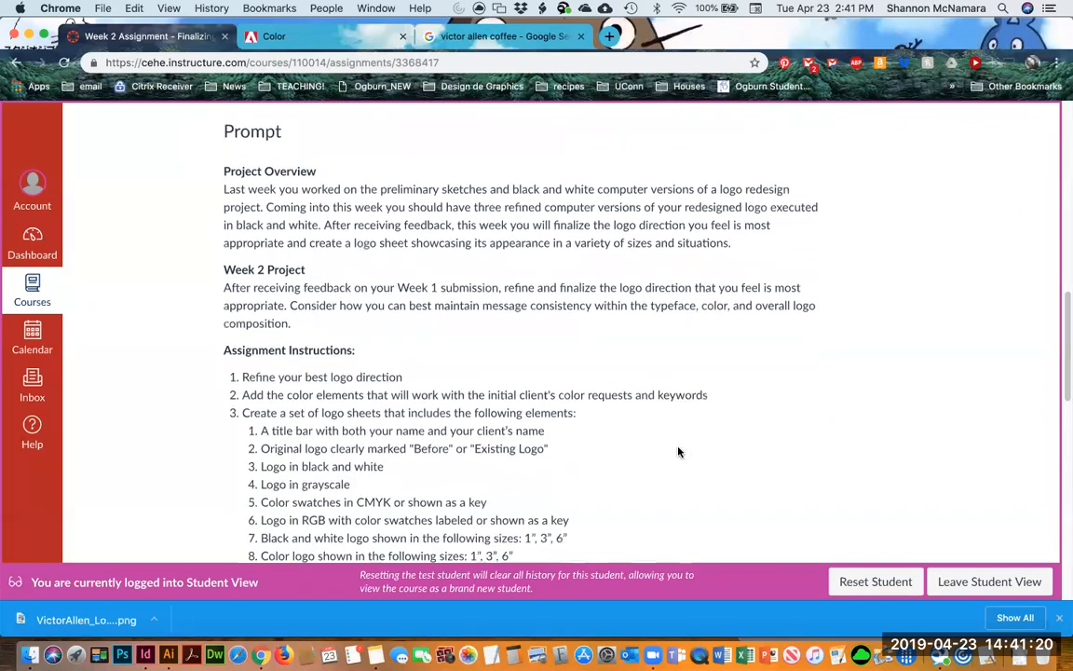
scroll(678, 452, down, 3)
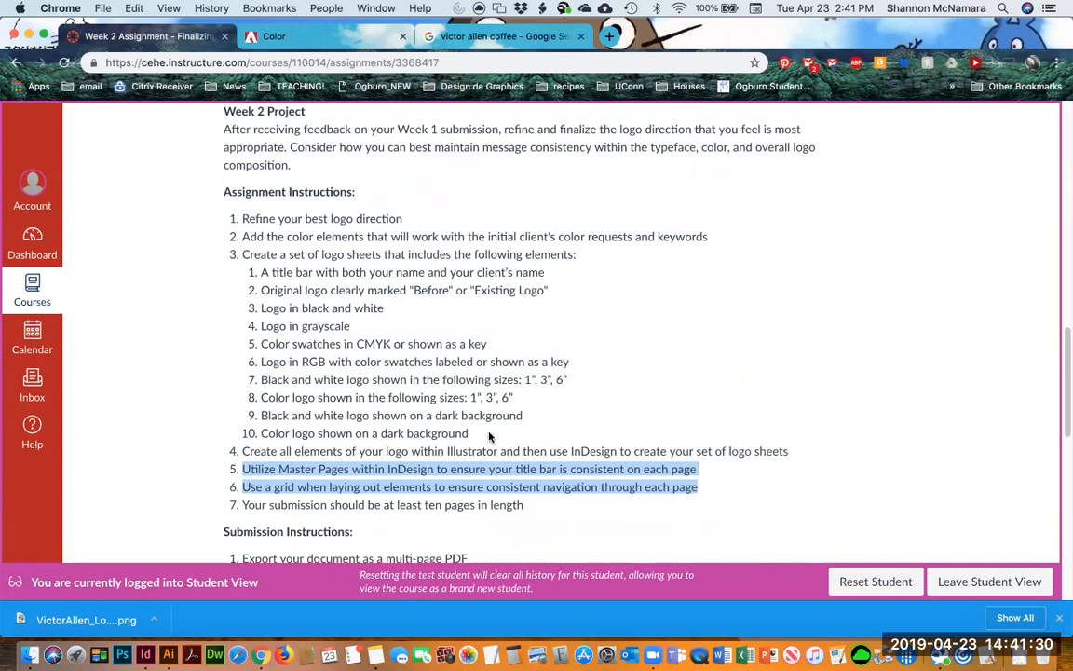
scroll(489, 436, down, 2)
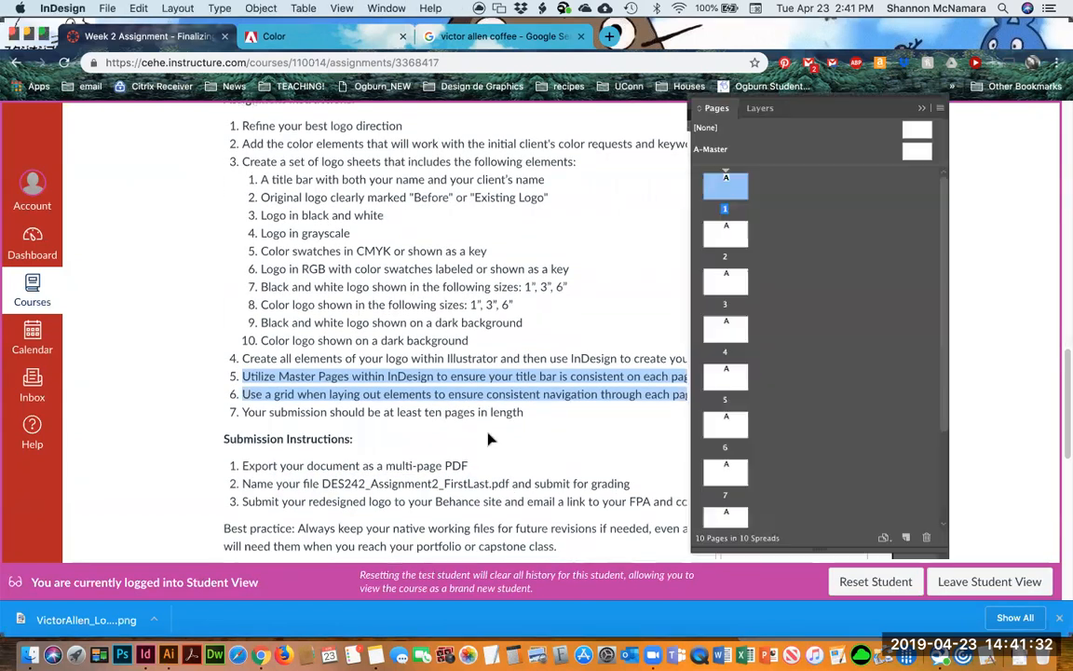
Switch to InDesign and display the DES 242 Creative Cloud library.
key(super+Tab)
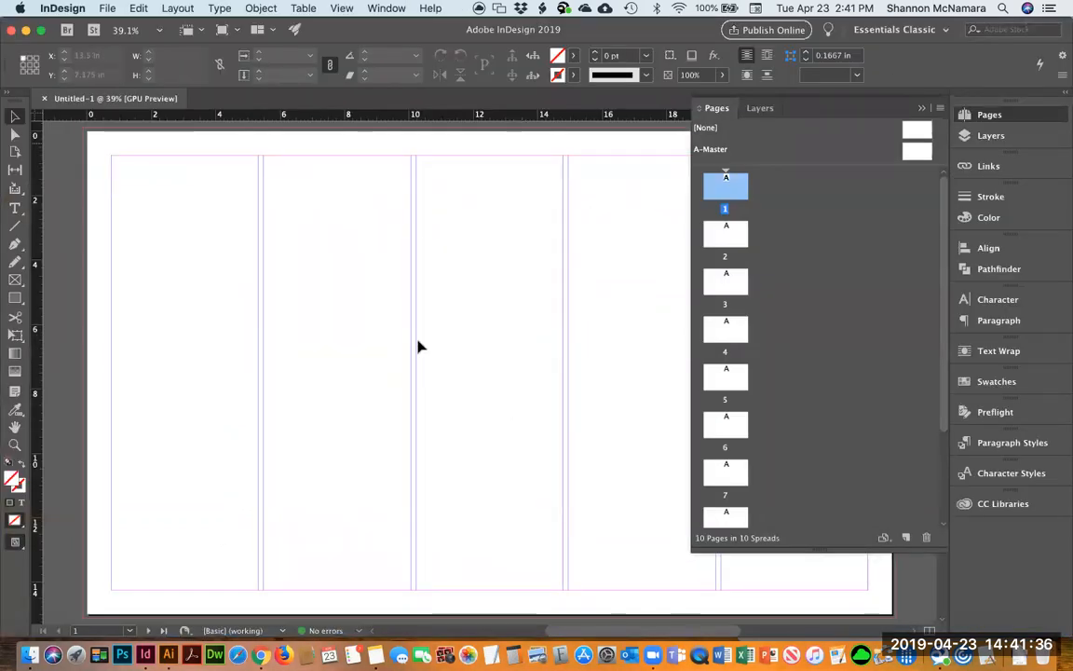
drag(508, 438, 431, 448)
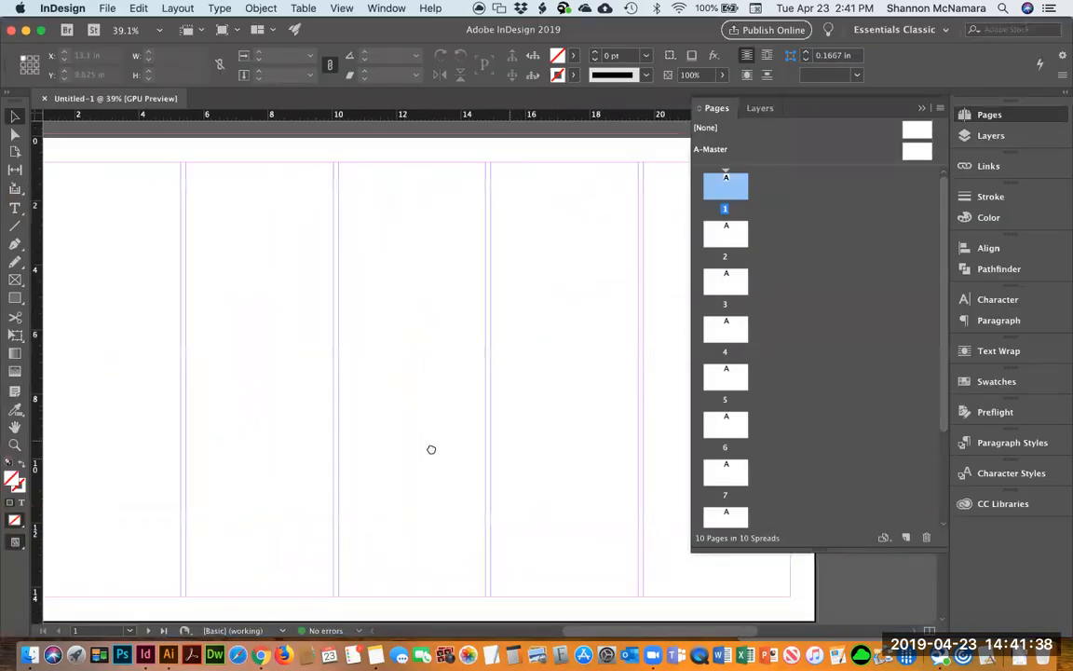
key(super+minus)
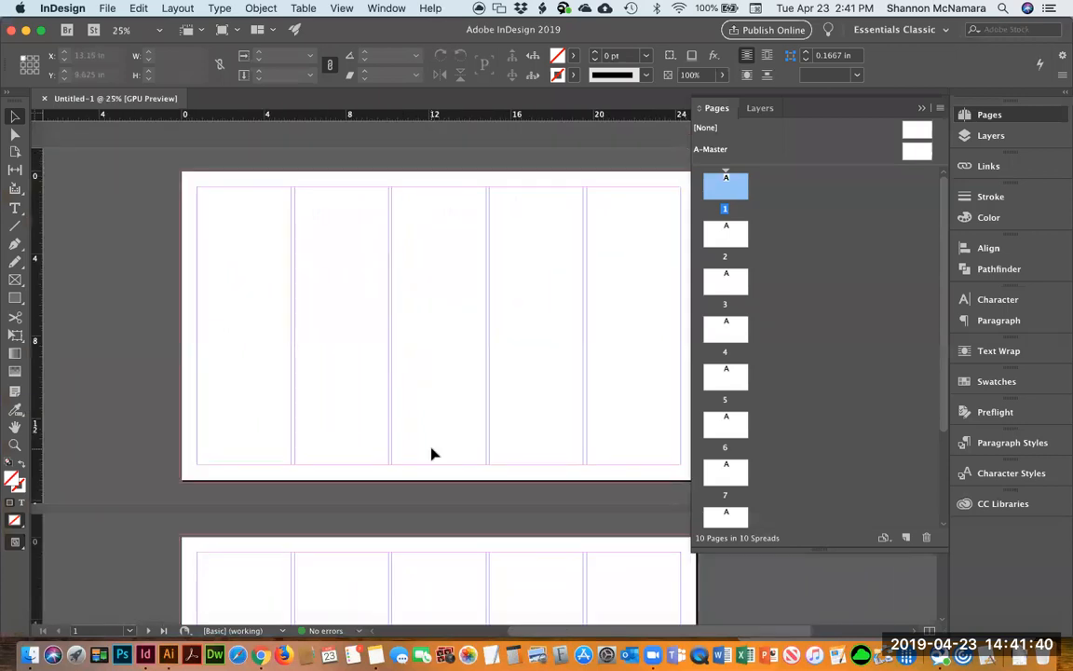
drag(477, 298, 412, 290)
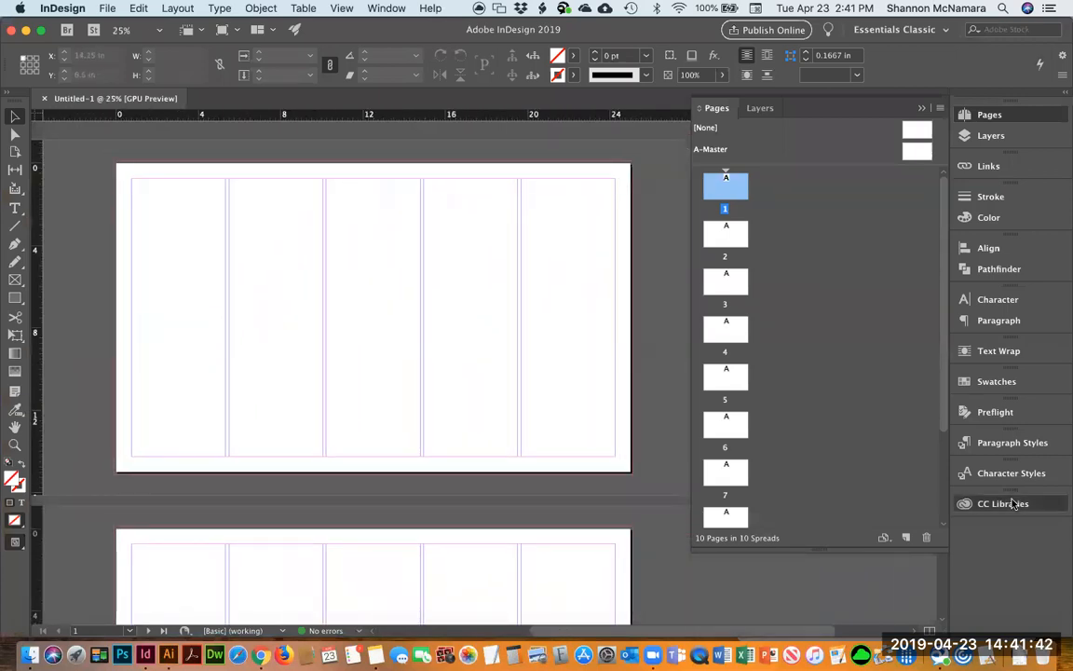
click(1014, 504)
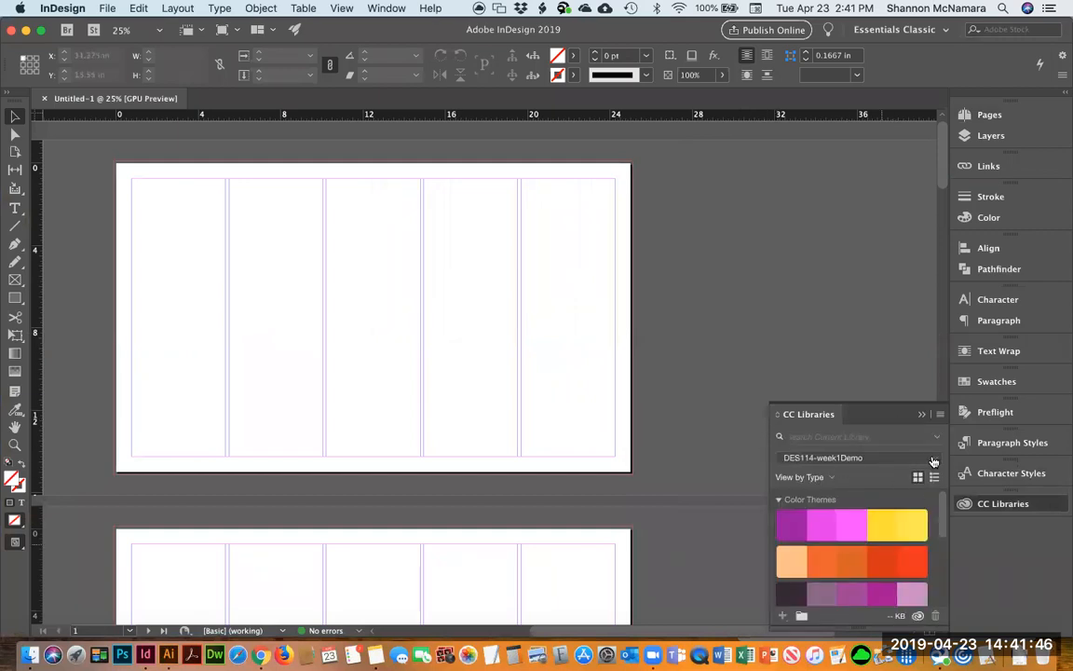
click(938, 458)
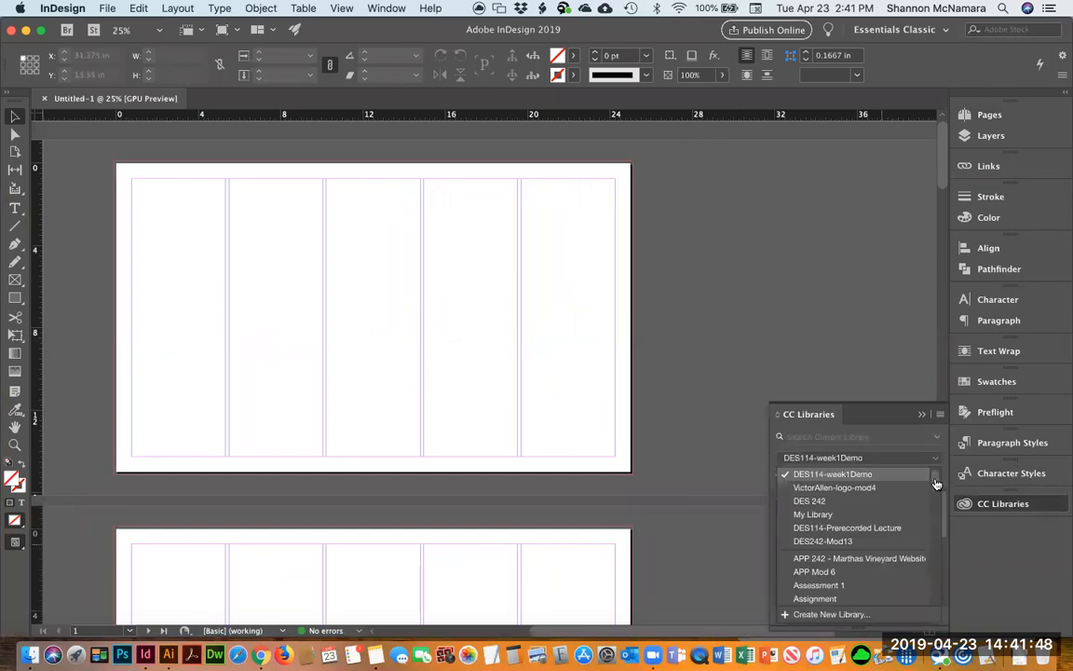
drag(936, 484, 933, 533)
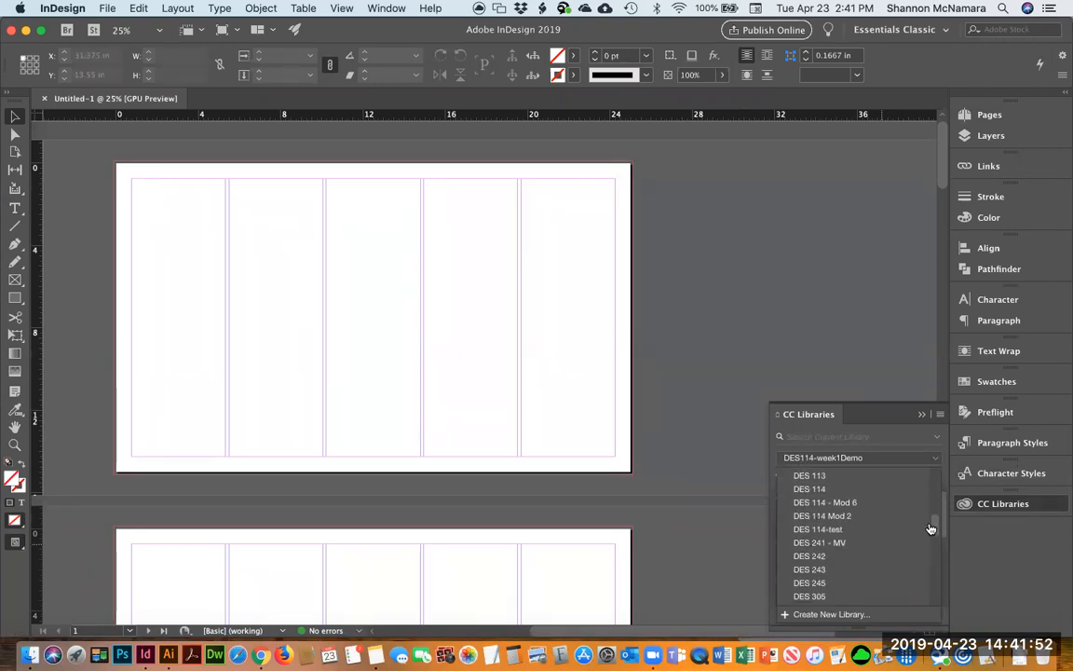
click(832, 557)
Switch from the DES 242 library to the VictorAllen-logo-mod4 Creative Cloud library.
scroll(887, 521, down, 5)
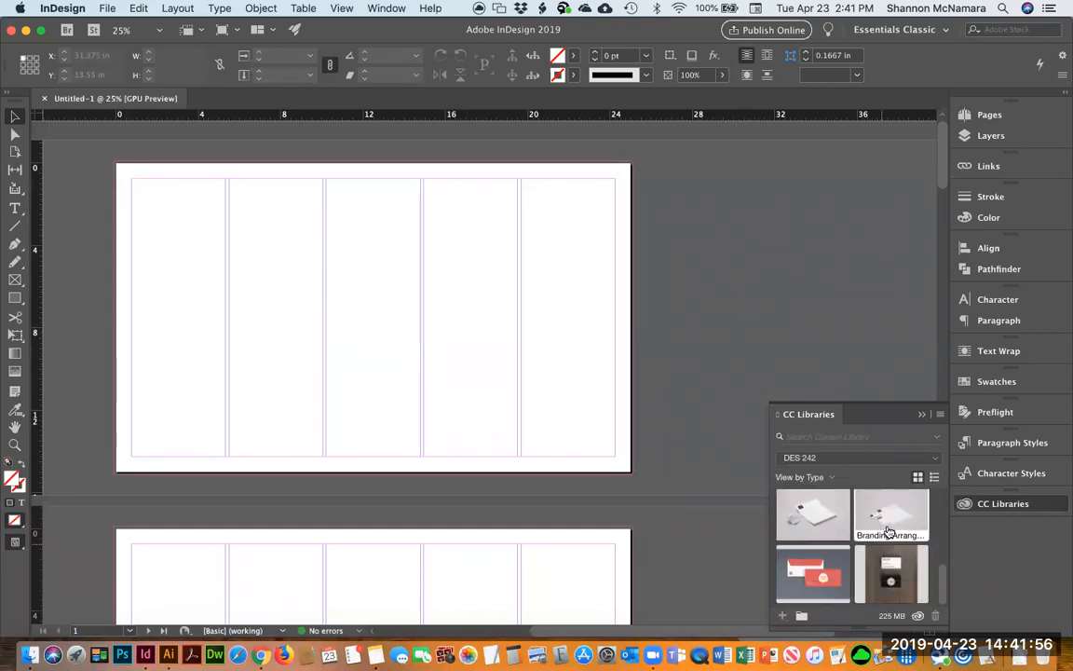
scroll(889, 532, up, 5)
click(844, 457)
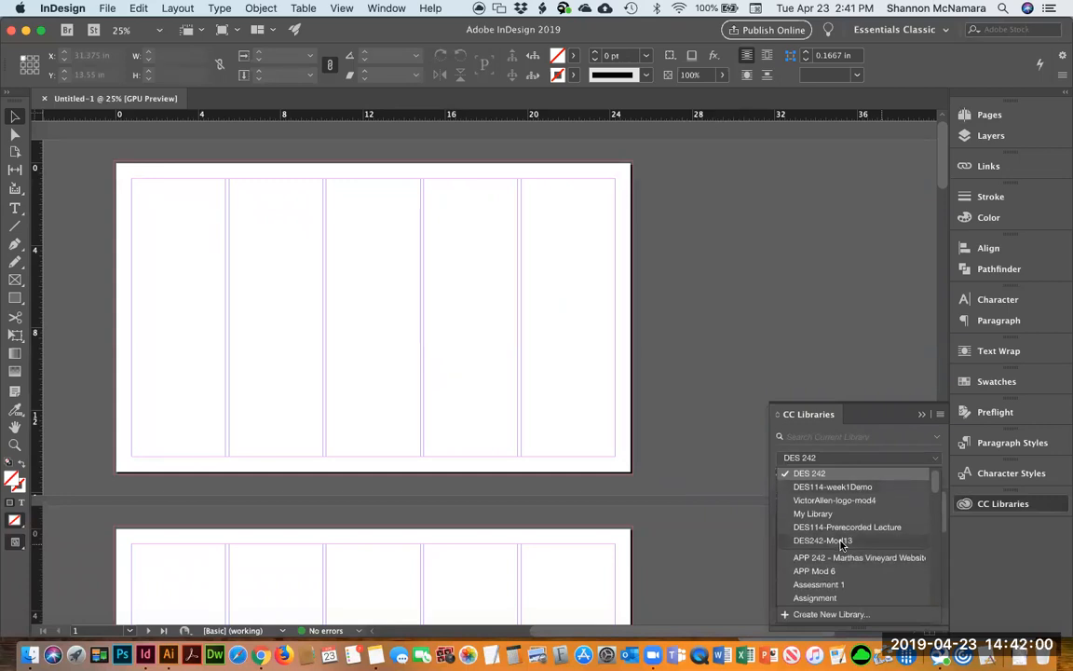
scroll(843, 542, down, 3)
scroll(842, 545, down, 5)
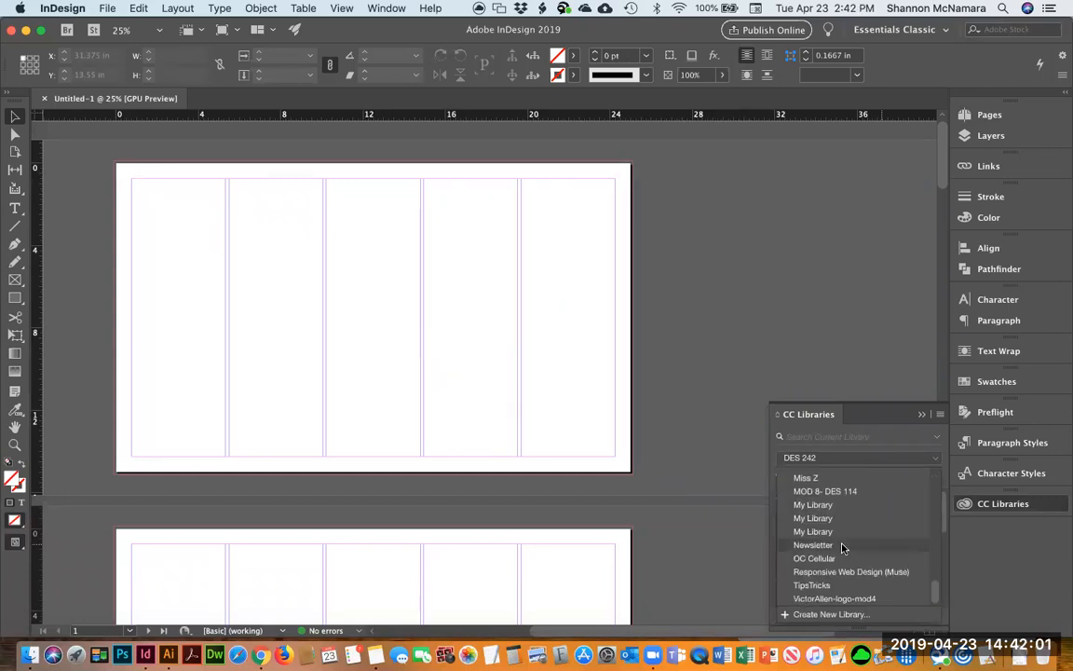
click(834, 598)
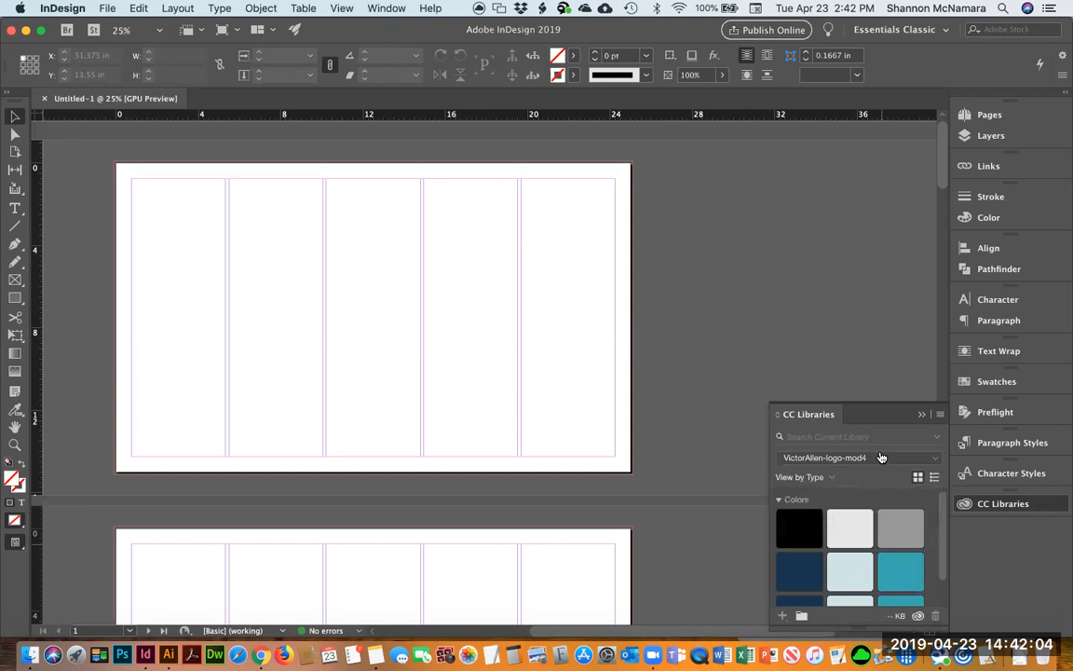
Add the library's black color #000000 to the document swatches.
mouse_move(817, 529)
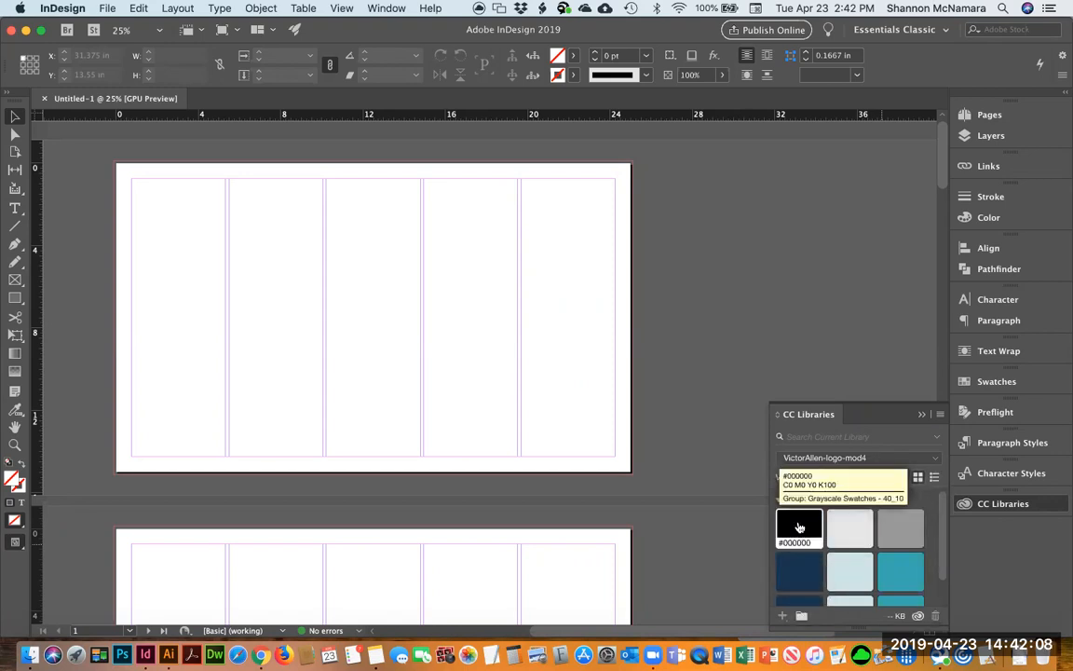
right_click(800, 528)
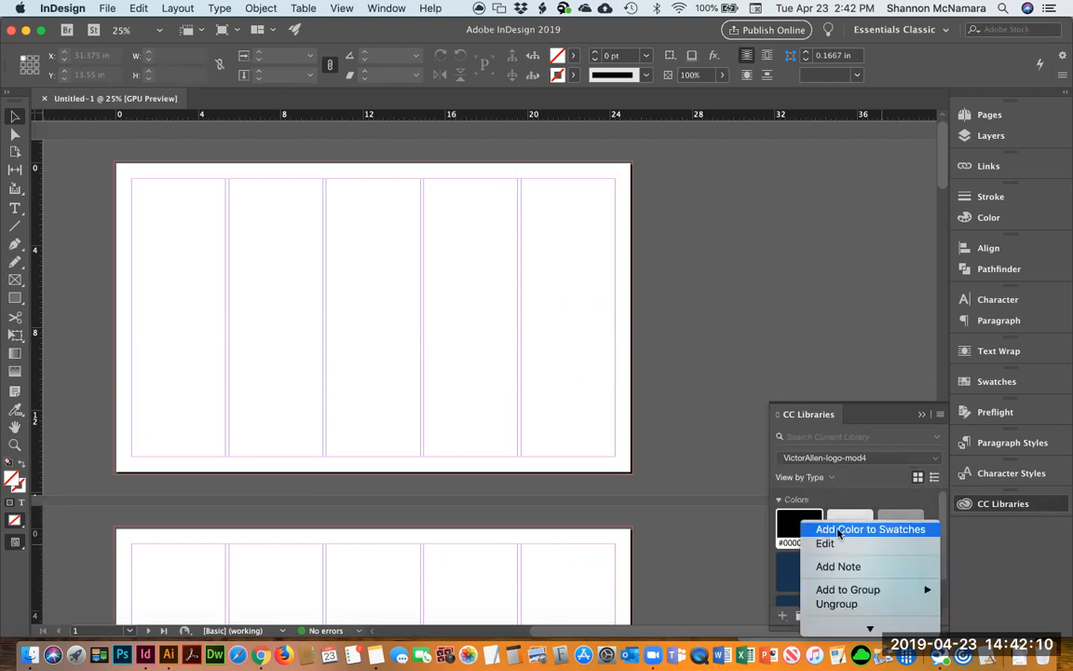
click(838, 530)
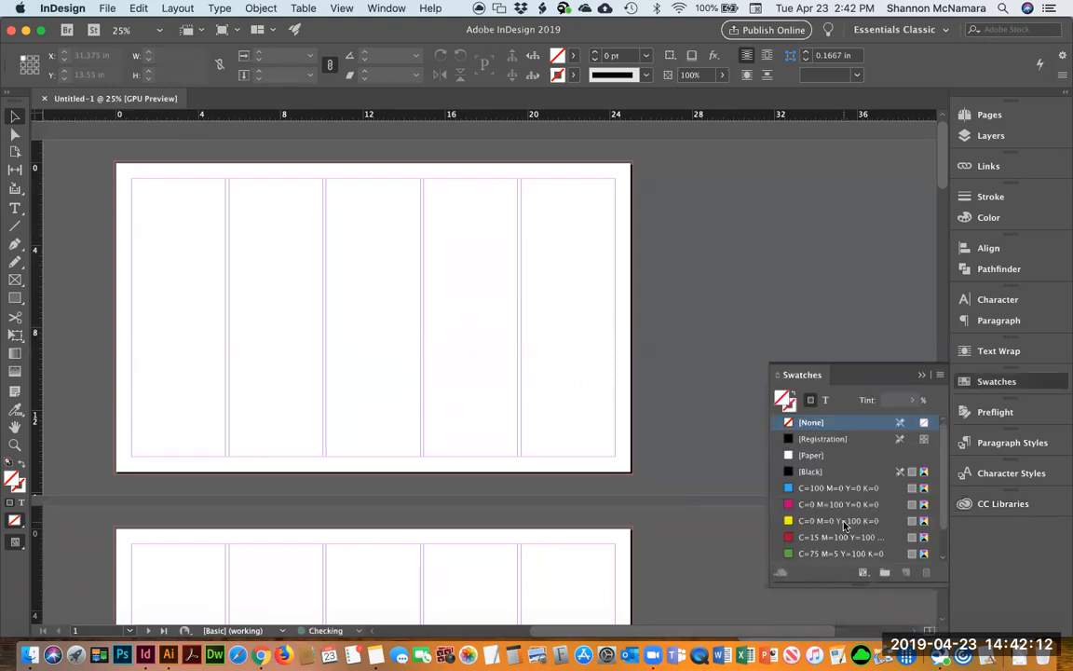
Put the added C=0 M=0 Y=0 K=100 swatch in a new color group named "Victor Allen - logo".
scroll(940, 559, down, 2)
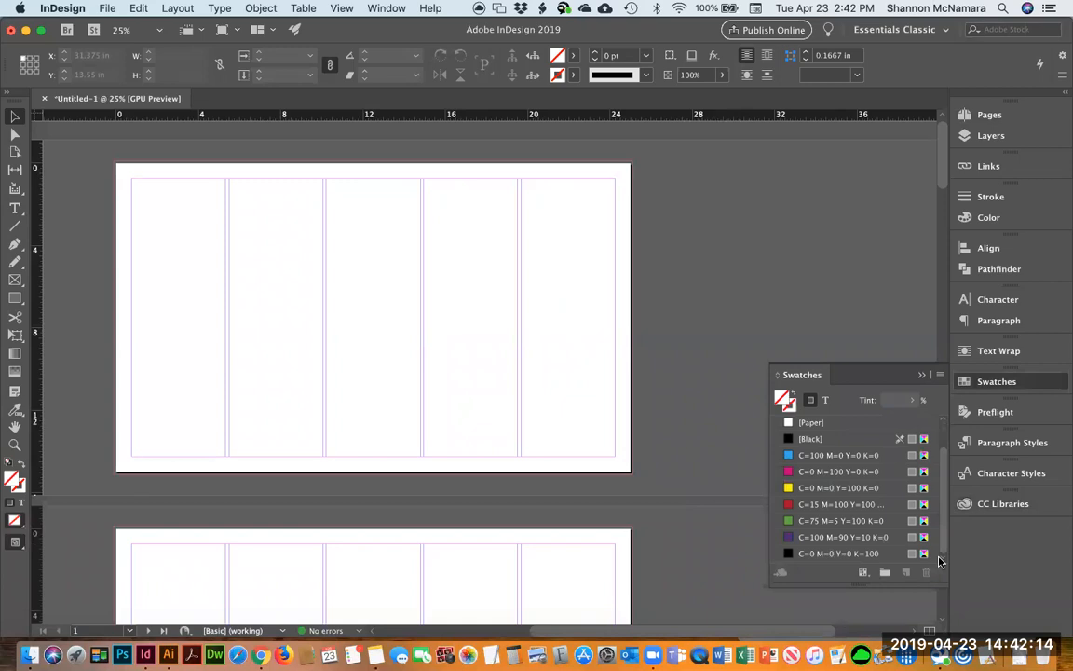
click(814, 553)
click(884, 572)
click(816, 556)
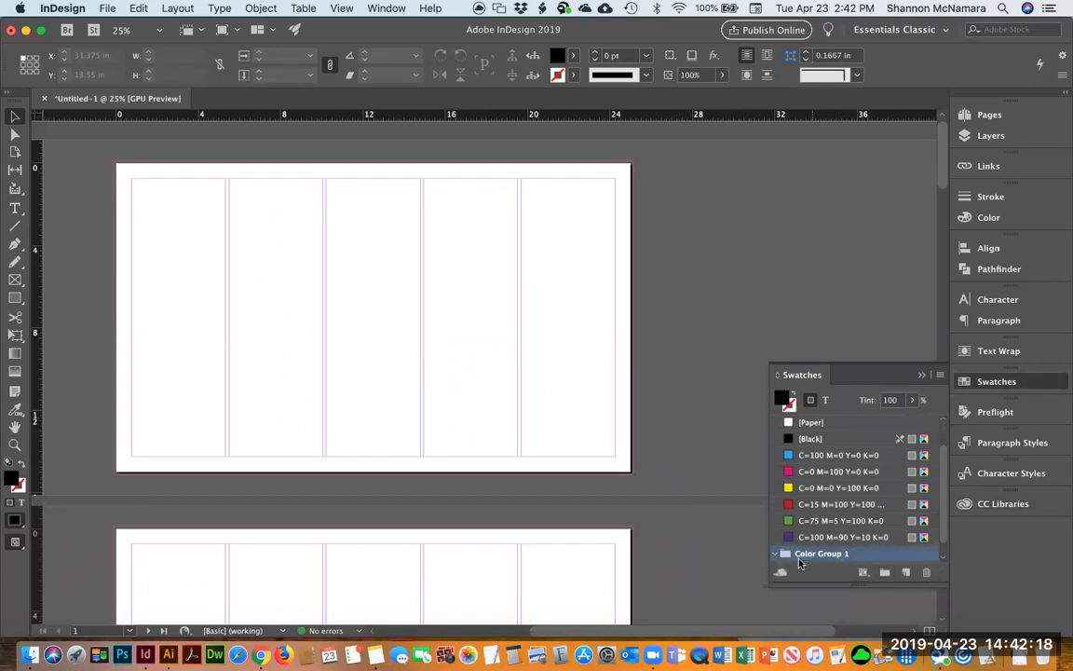
click(817, 555)
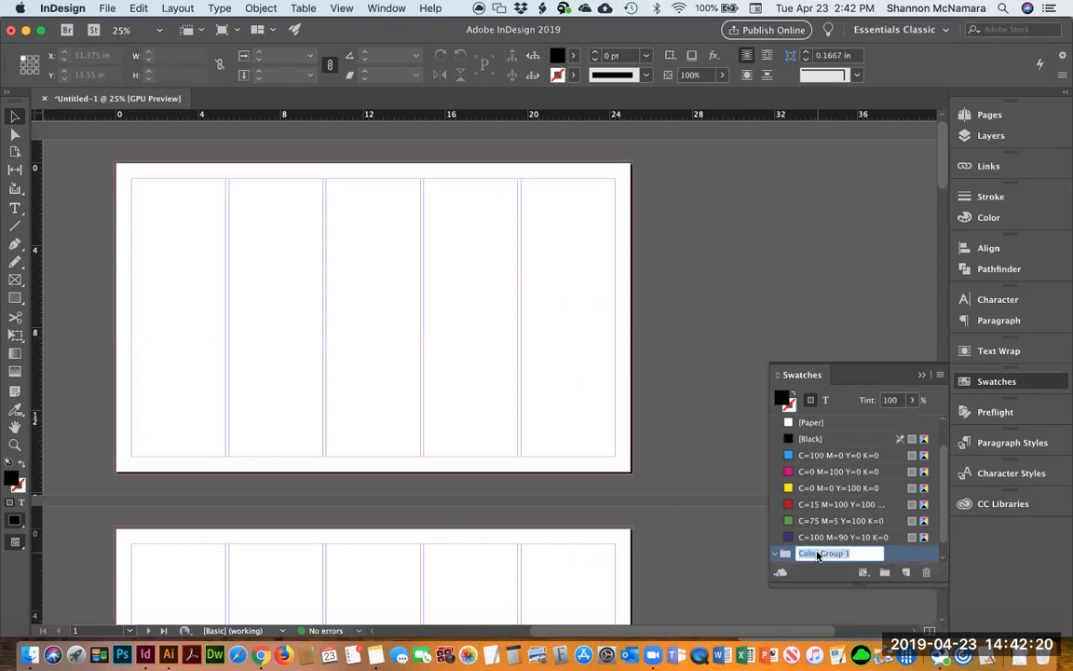
text(Victor)
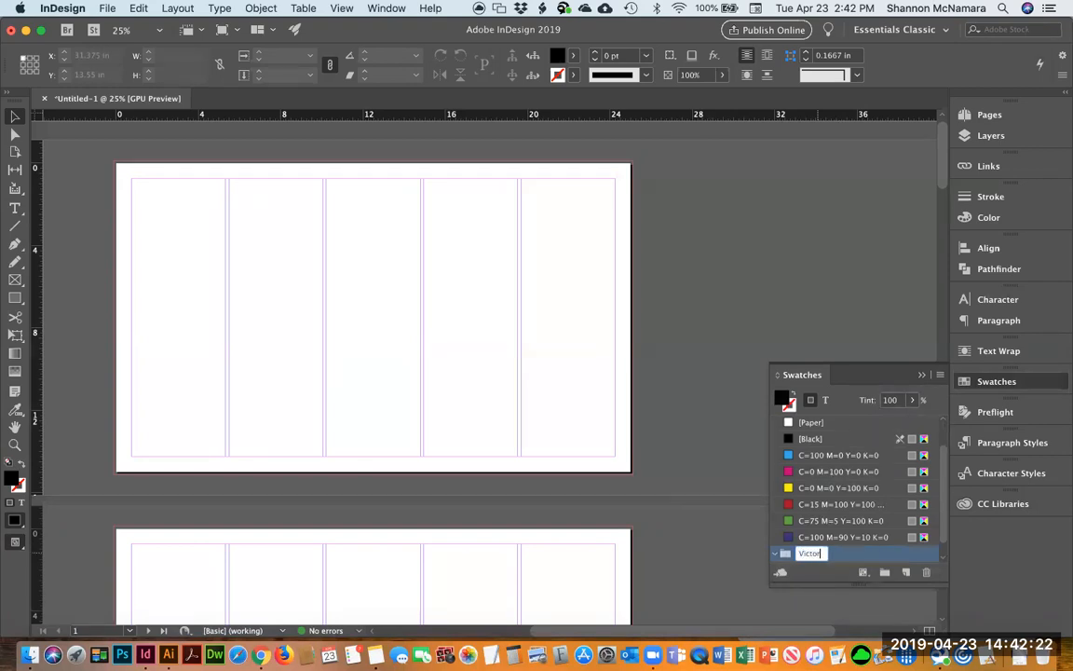
text( Allen - logo)
key(Return)
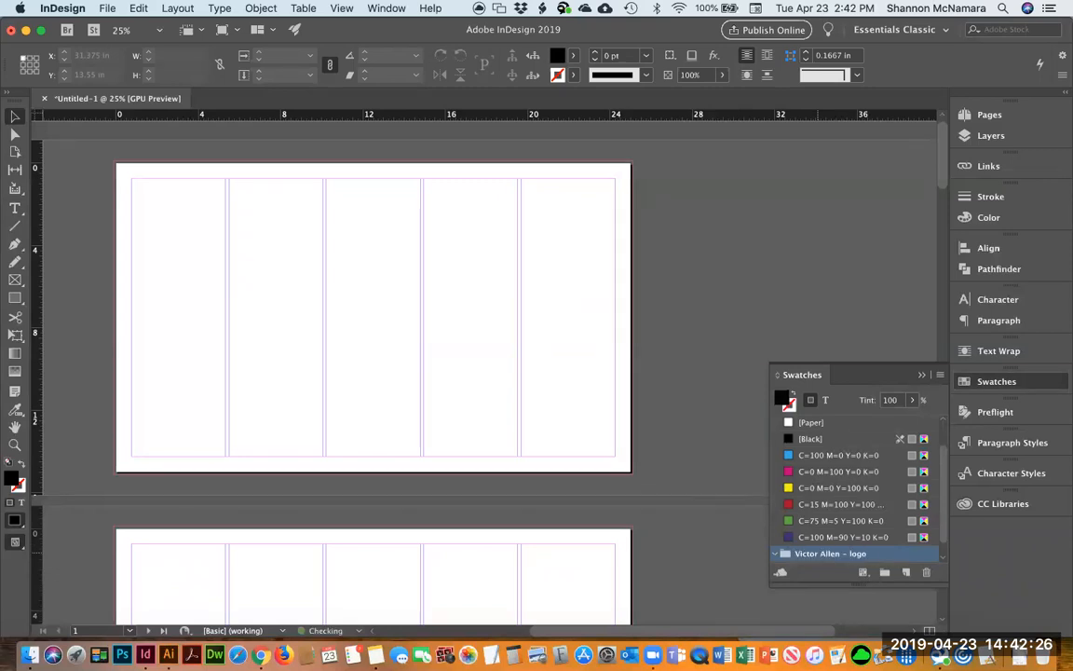
Add all the remaining grayscale, CMYK and RGB colors from the VictorAllen-logo-mod4 library to the document swatches.
click(1002, 504)
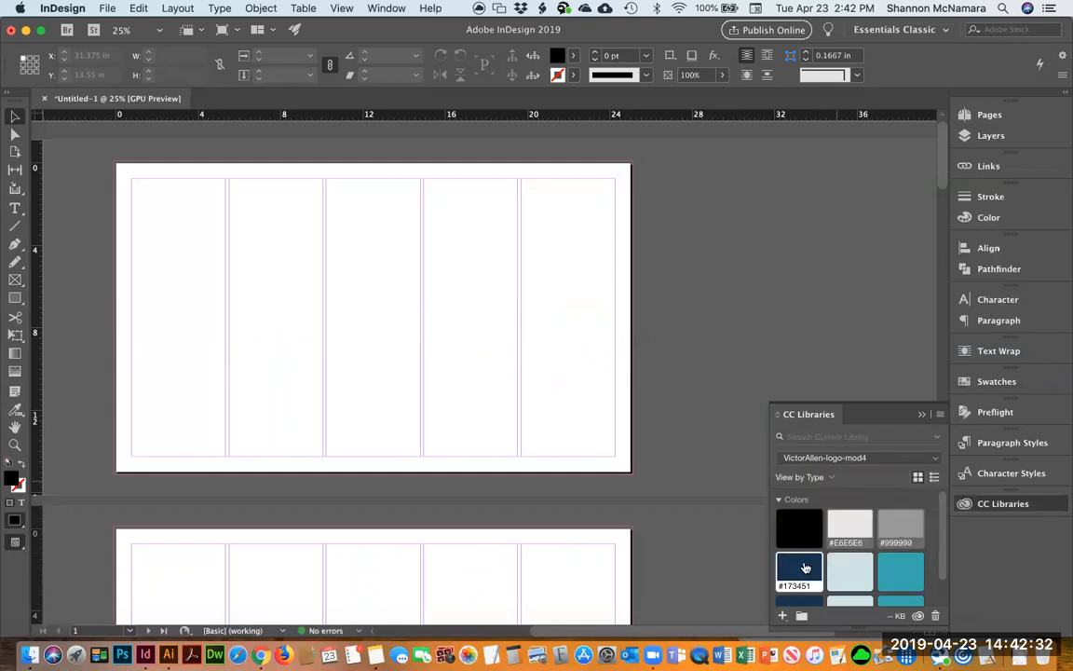
scroll(861, 578, down, 1)
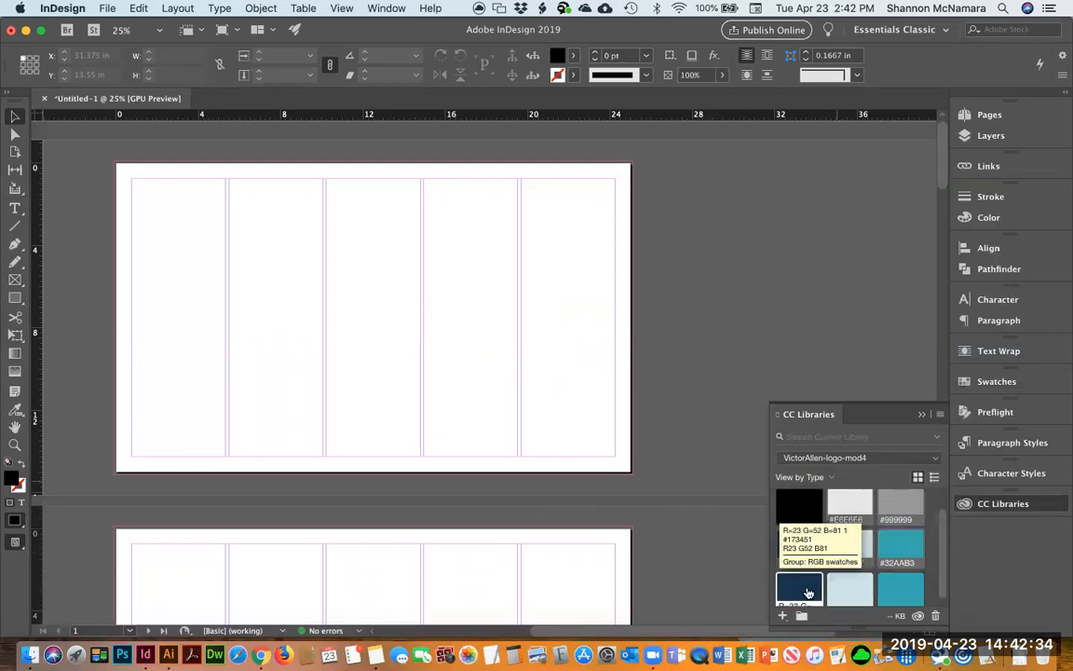
right_click(900, 587)
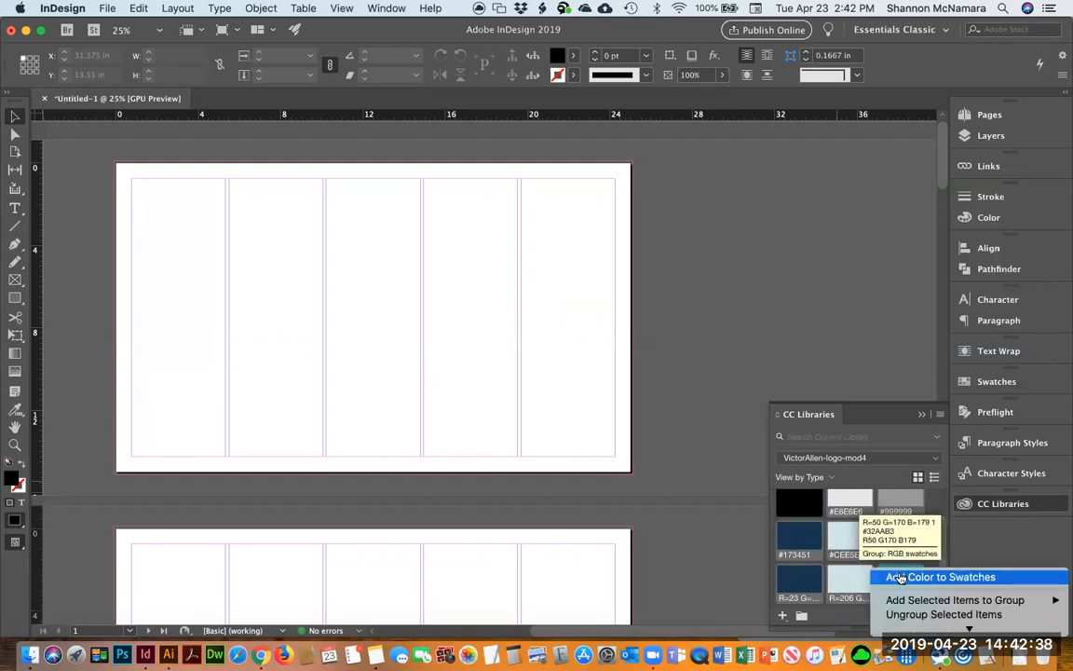
click(902, 578)
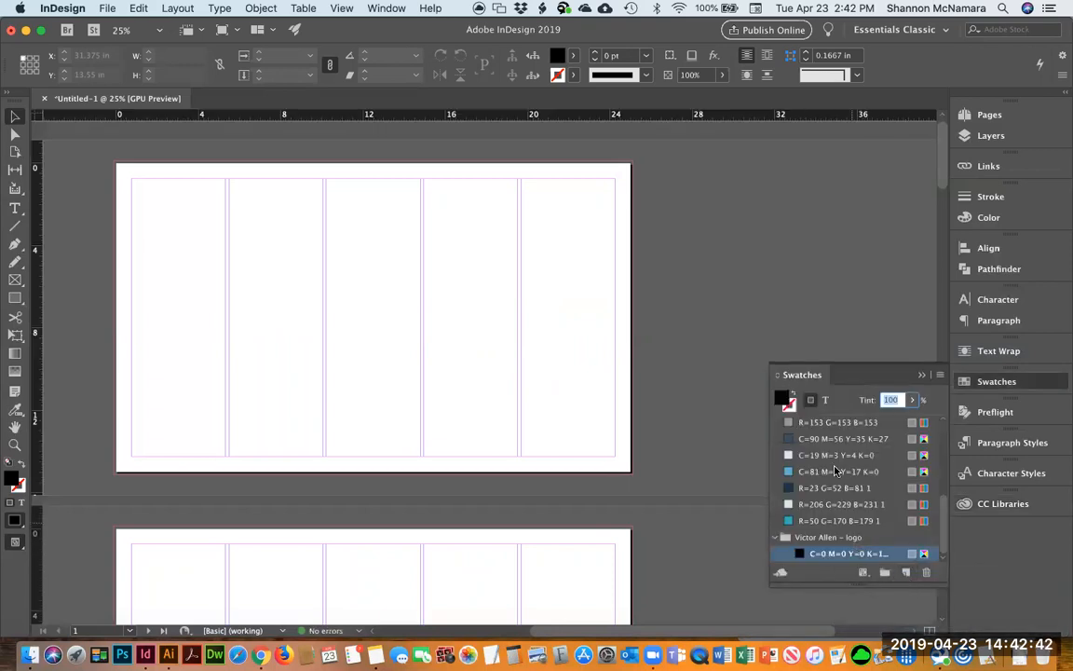
Move the imported swatches, from R=230 G=230 B=230 through R=50 G=170 B=179, into the Victor Allen - logo color group and collapse it.
click(820, 522)
scroll(816, 499, up, 2)
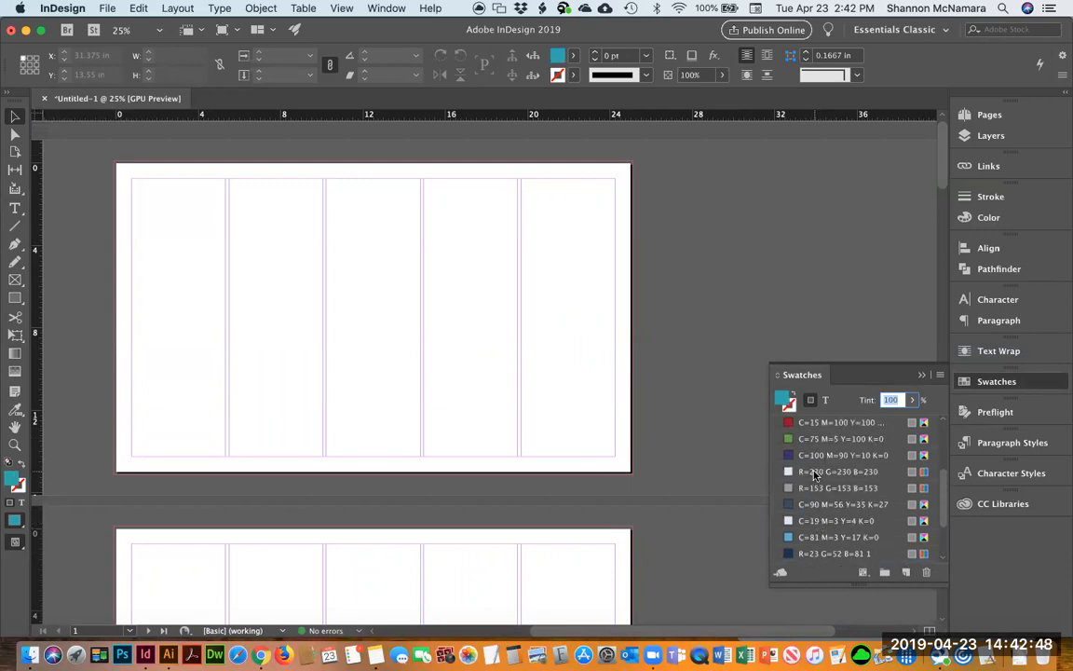
shift+click(815, 474)
scroll(817, 494, down, 2)
scroll(818, 521, up, 5)
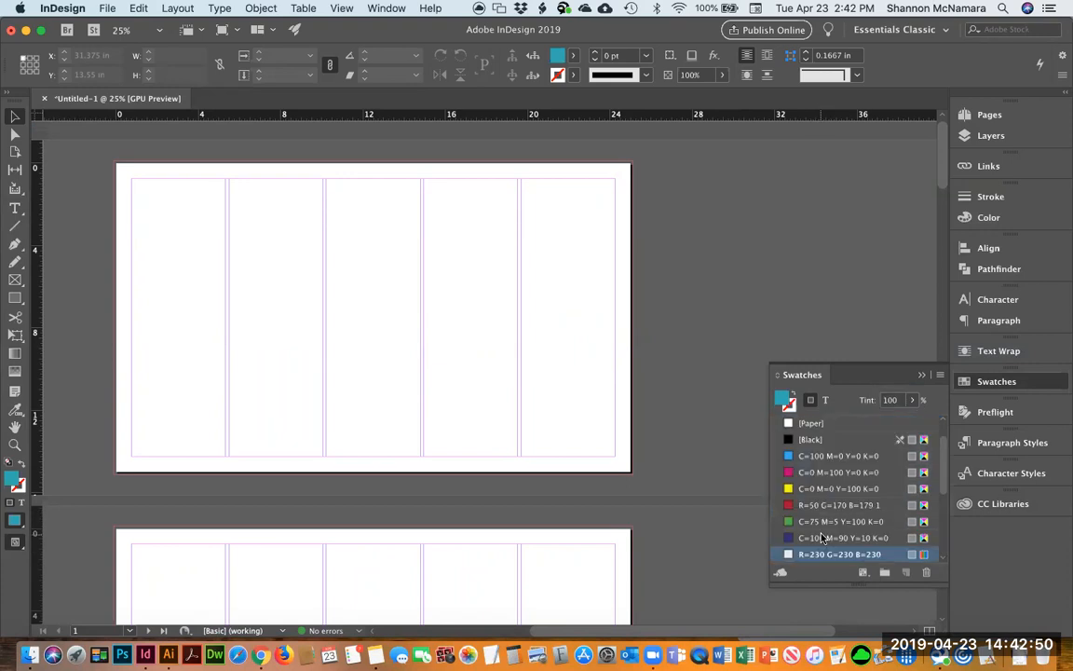
scroll(820, 514, down, 5)
drag(820, 513, 820, 536)
scroll(820, 537, up, 5)
scroll(801, 503, down, 3)
click(780, 489)
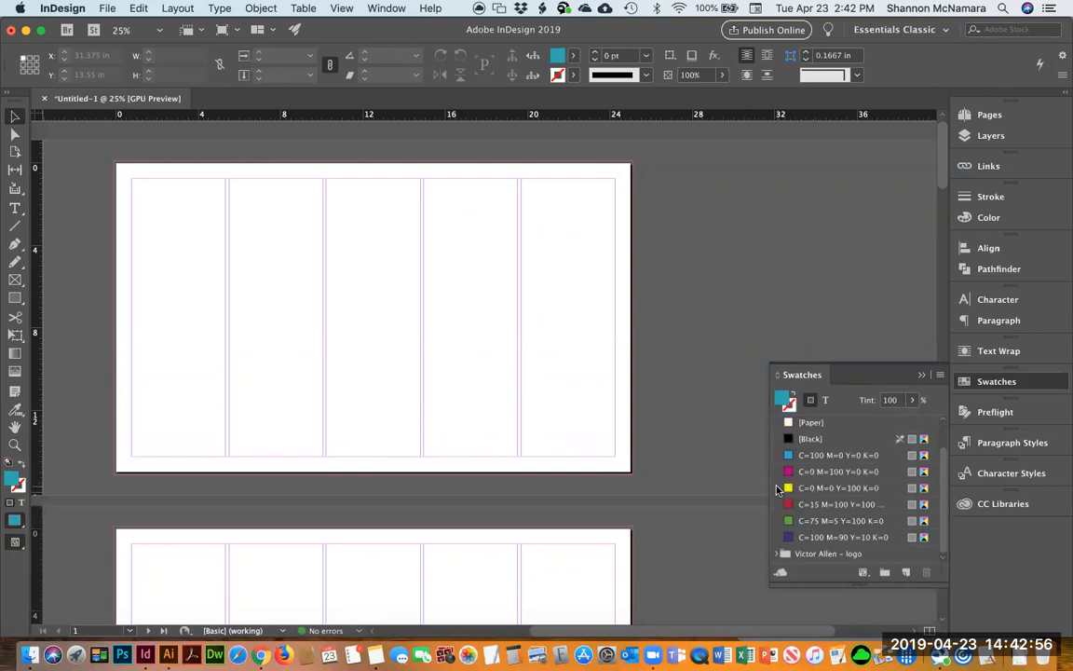
Delete the six default color swatches from C=100 M=0 Y=0 K=0 through C=100 M=90 Y=10 K=0.
click(819, 462)
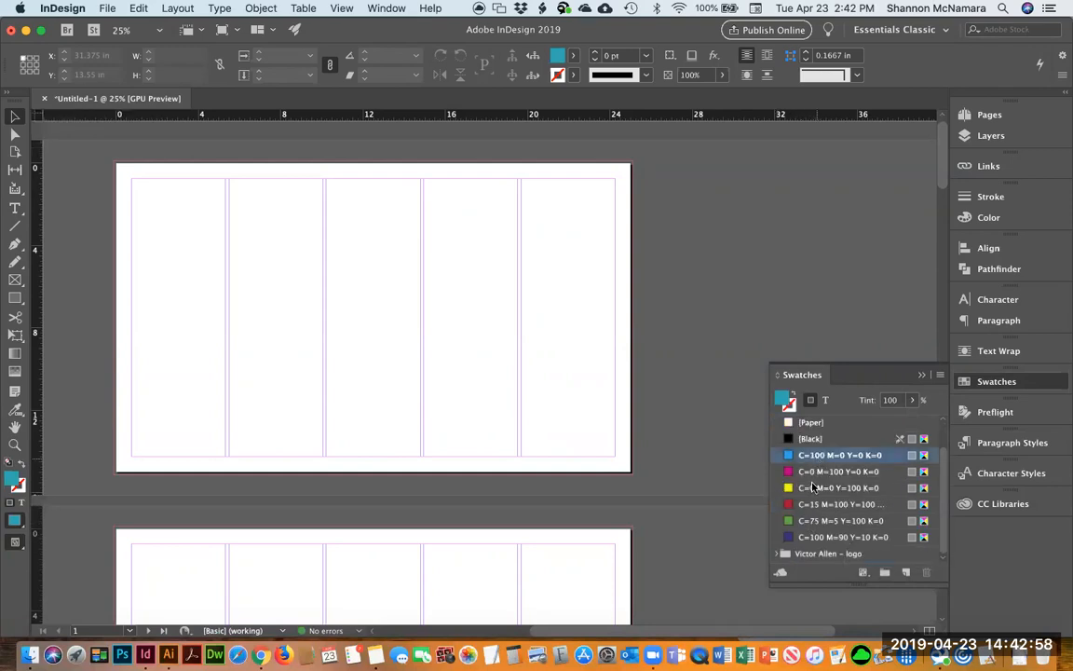
shift+click(826, 537)
right_click(826, 536)
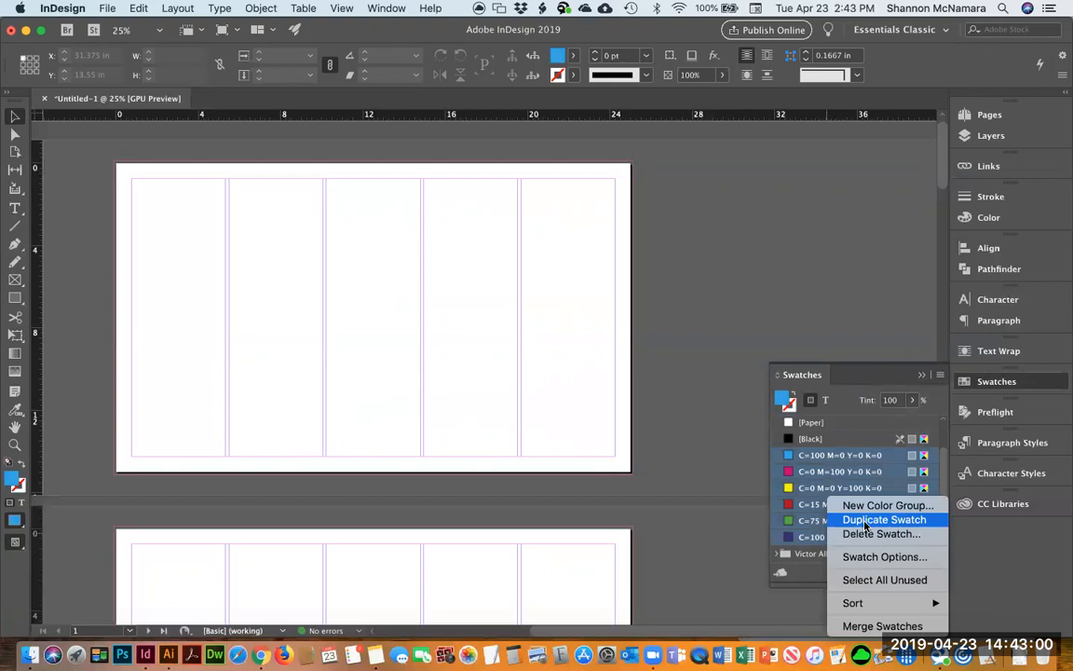
click(871, 534)
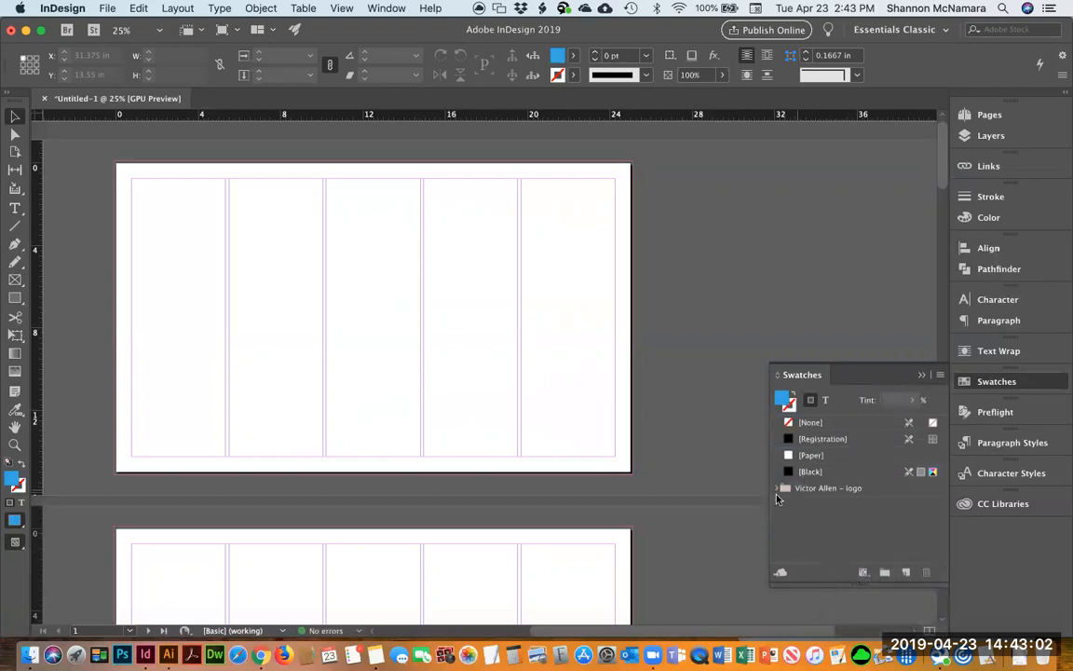
Expand the Victor Allen - logo group and move its R=230 and R=153 gray swatches below the CMYK swatches.
click(776, 489)
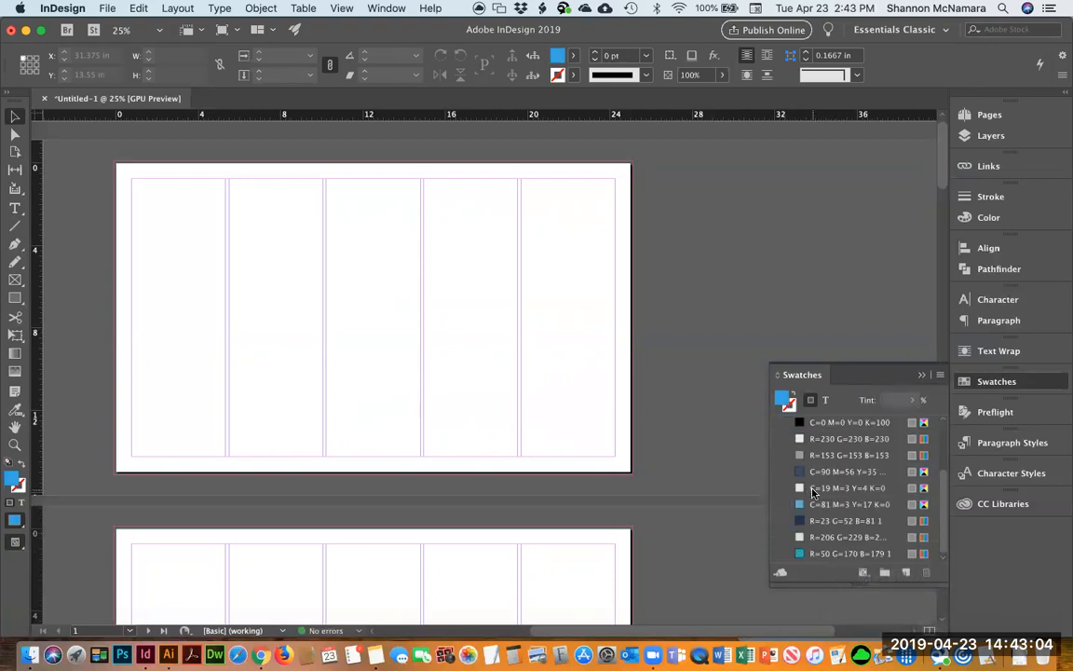
scroll(895, 503, down, 3)
scroll(796, 506, up, 2)
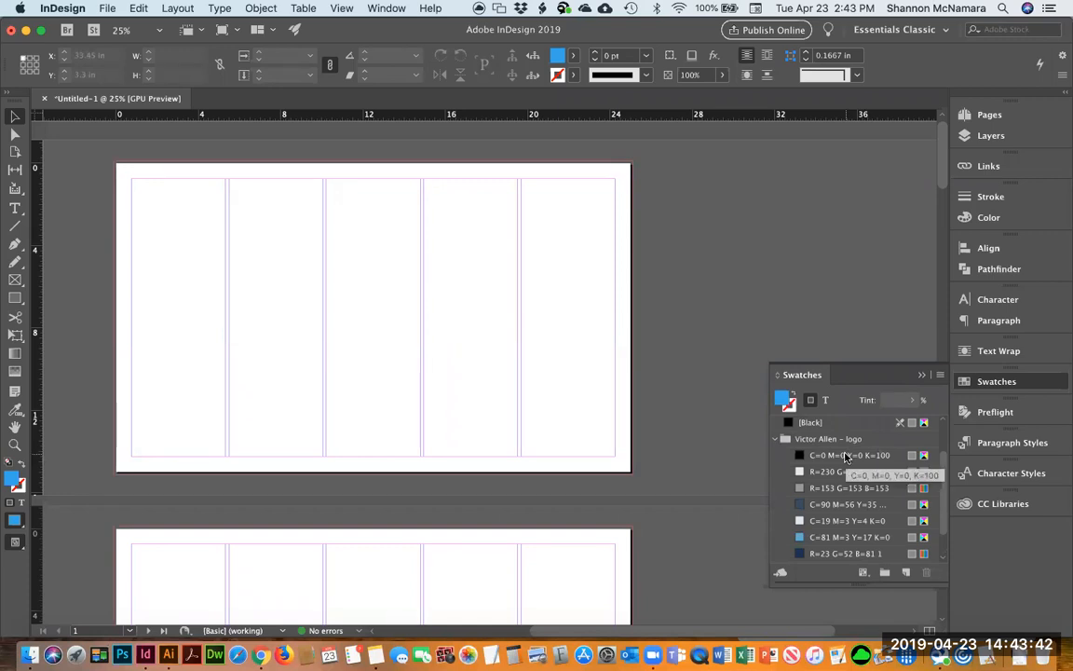
scroll(834, 494, down, 2)
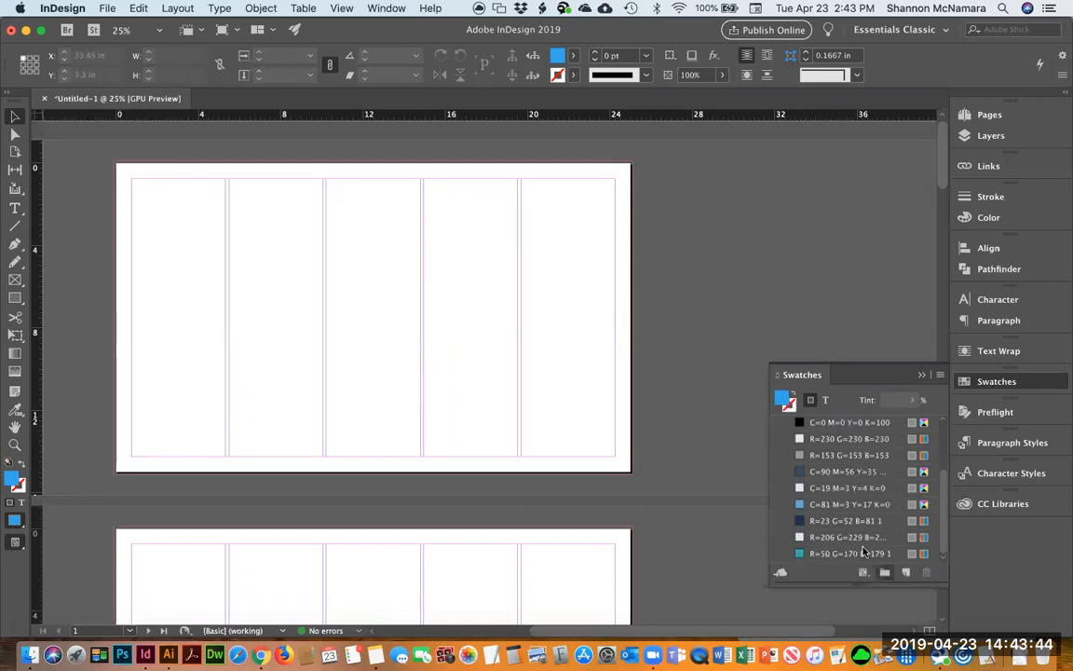
click(824, 456)
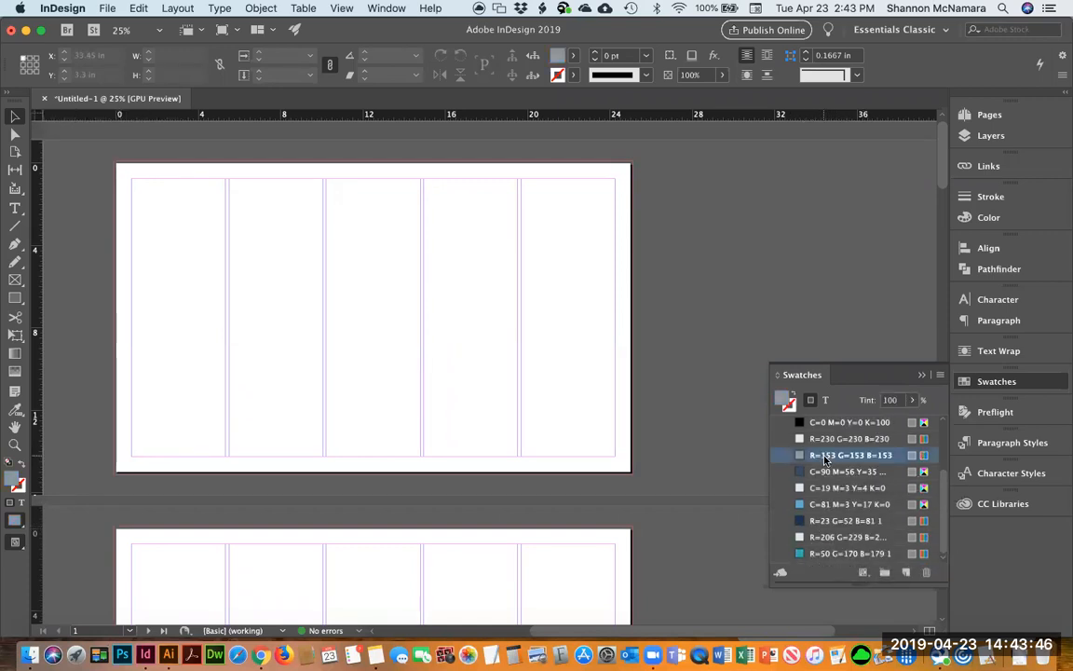
scroll(824, 469, up, 2)
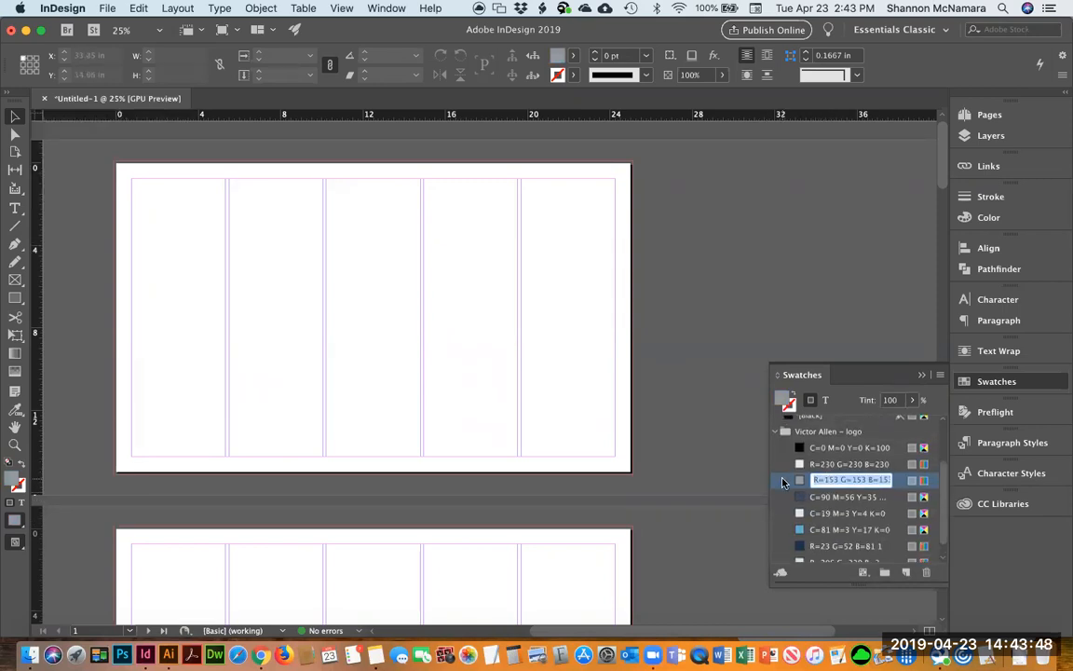
drag(798, 486, 804, 521)
scroll(832, 494, up, 3)
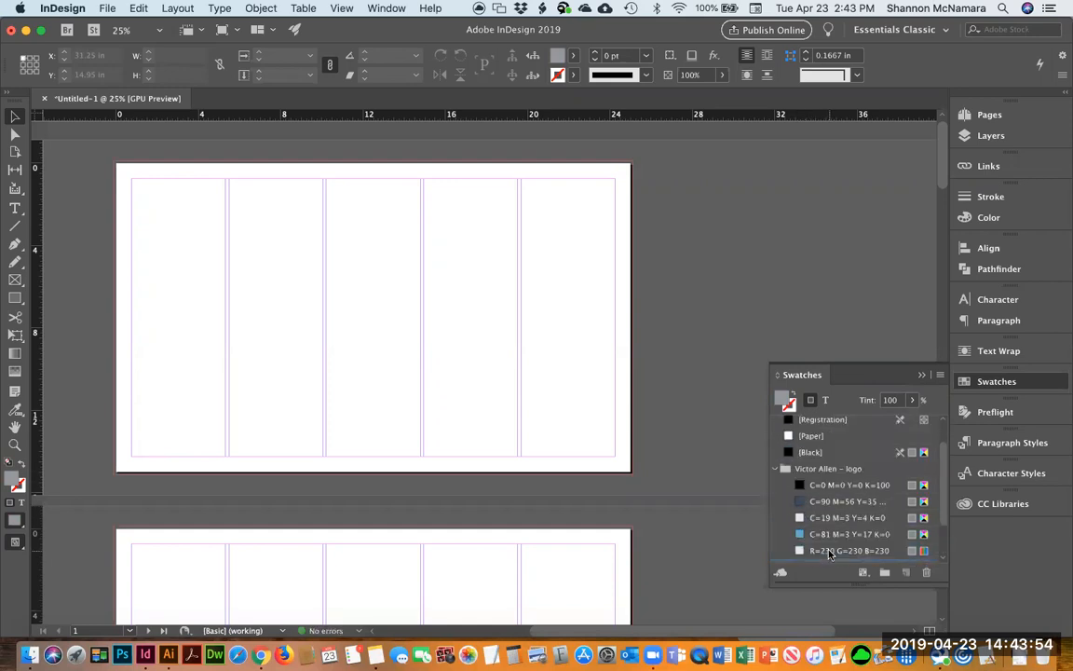
Place the R=153, R=23, R=206 and R=50 swatches in a new color group named "RGB - VA logo".
scroll(831, 491, down, 4)
shift+click(811, 552)
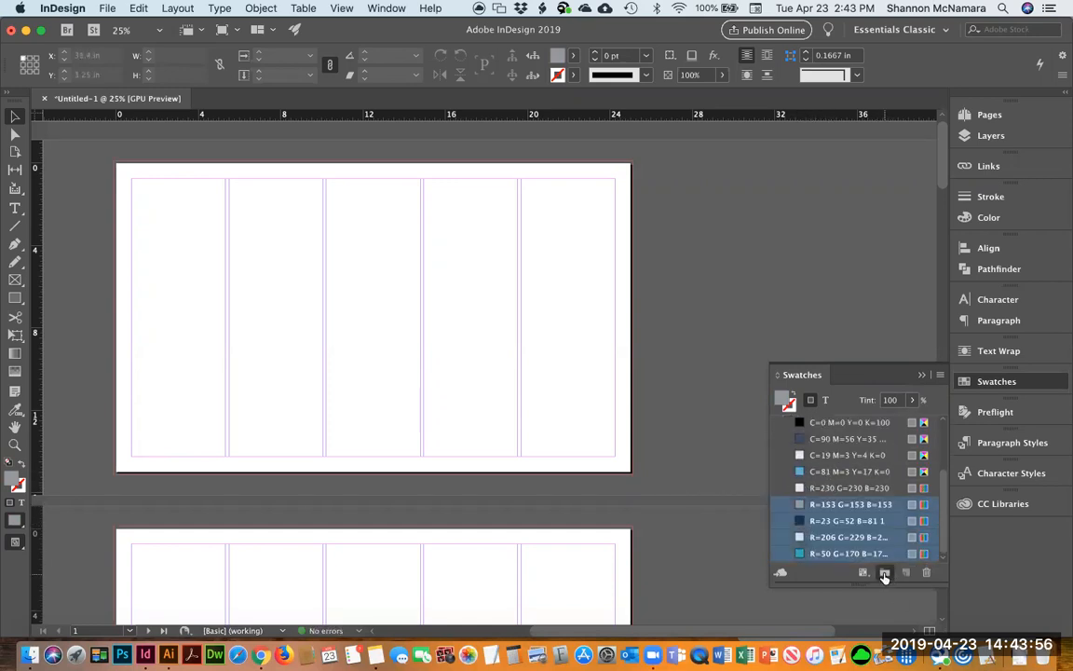
click(885, 574)
double_click(819, 504)
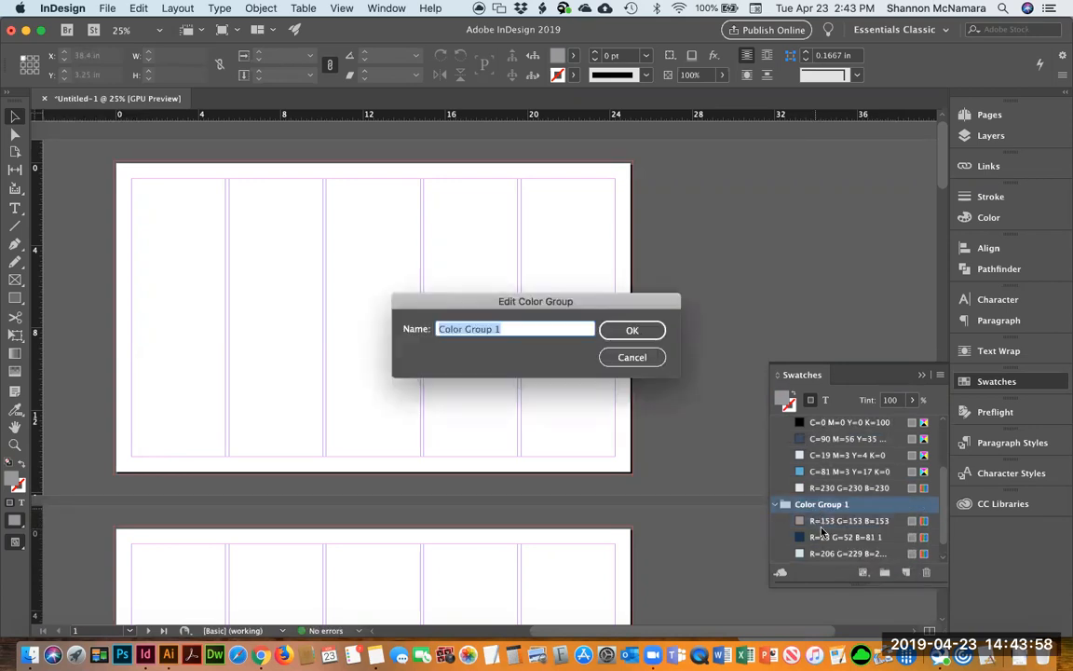
text(RGB - )
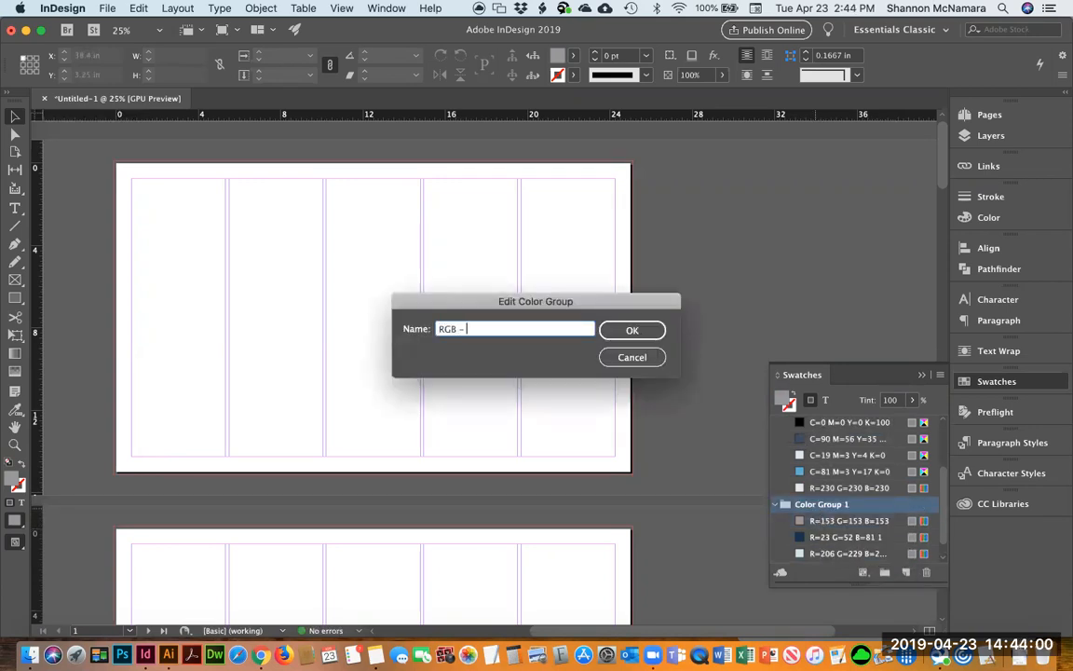
text(VA logo)
key(Return)
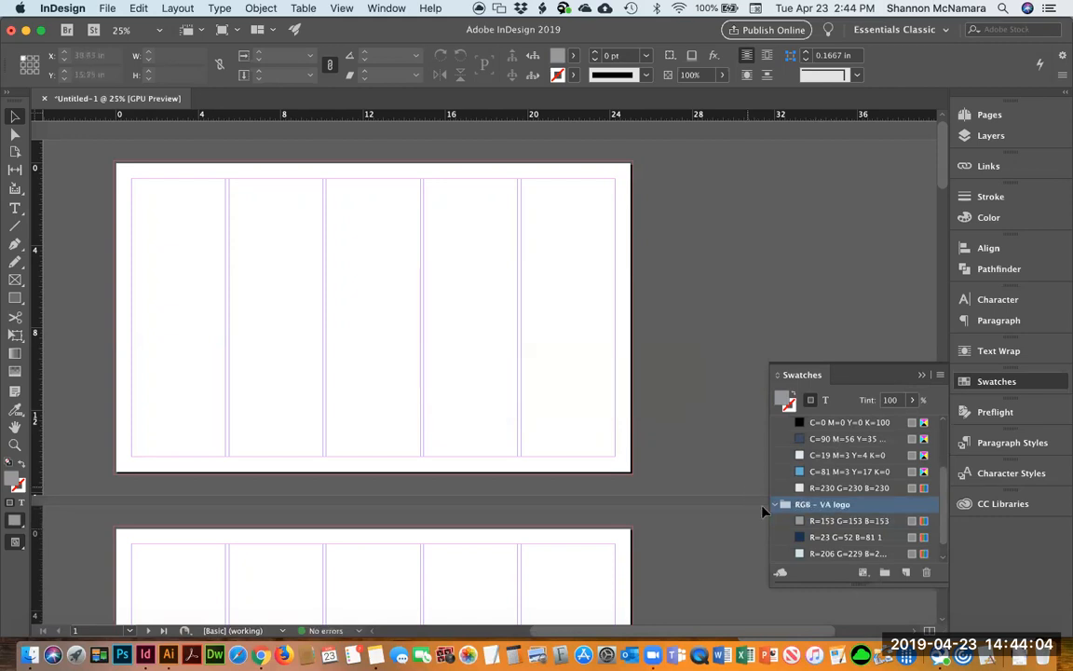
Draw a 25 by 15 in rectangle covering page 1, filled with the C=19 M=3 Y=4 K=0 swatch.
scroll(811, 517, up, 2)
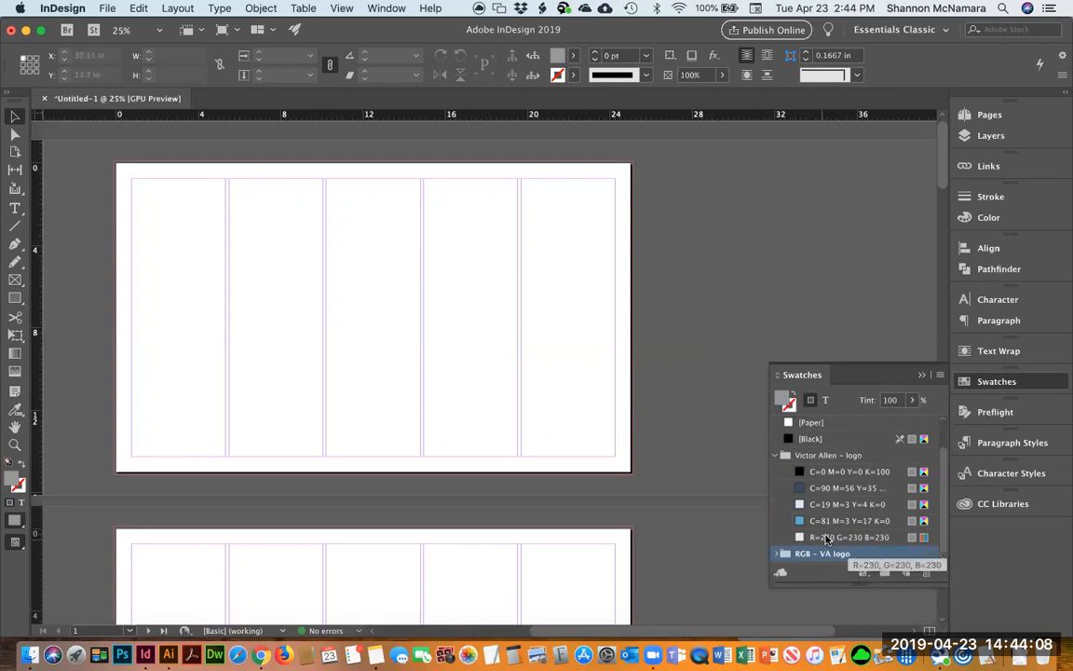
click(823, 506)
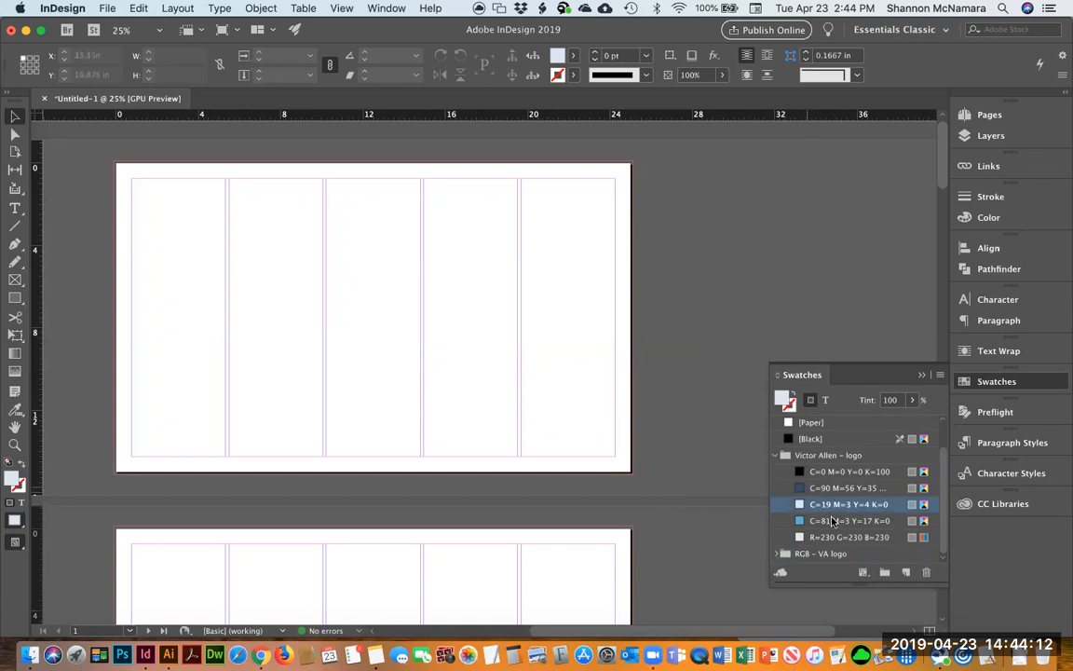
key(m)
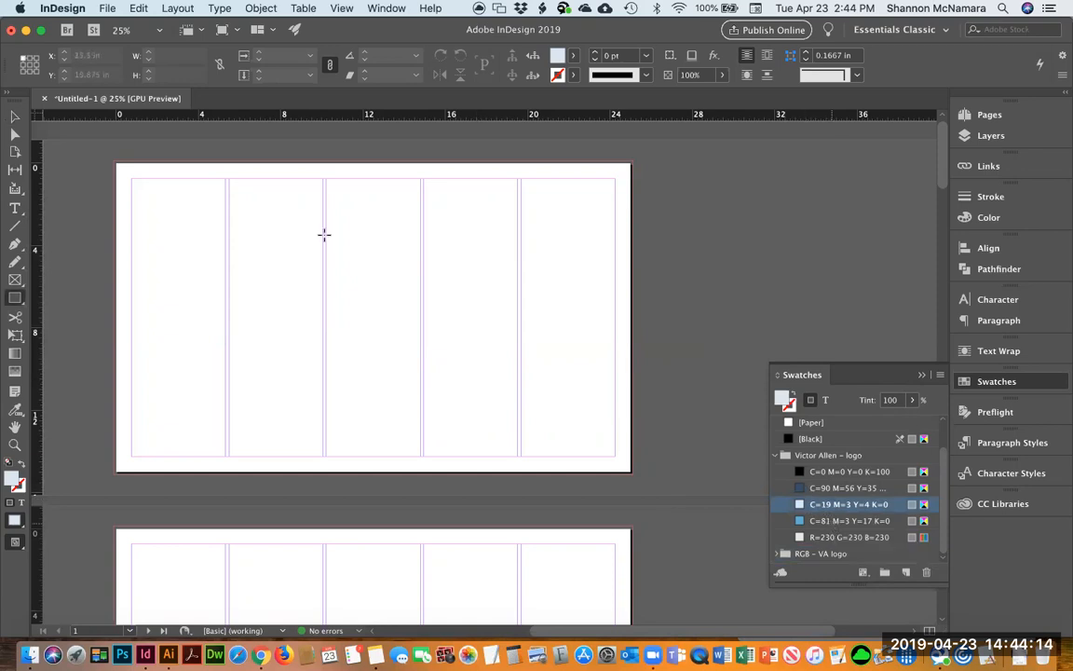
drag(118, 168, 631, 472)
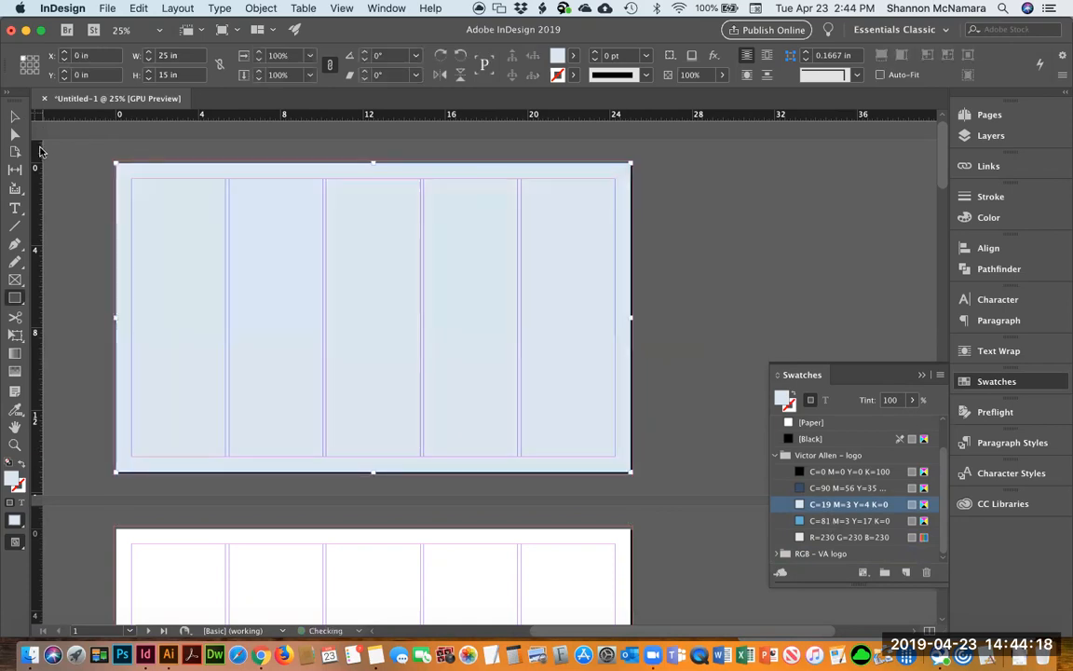
click(15, 117)
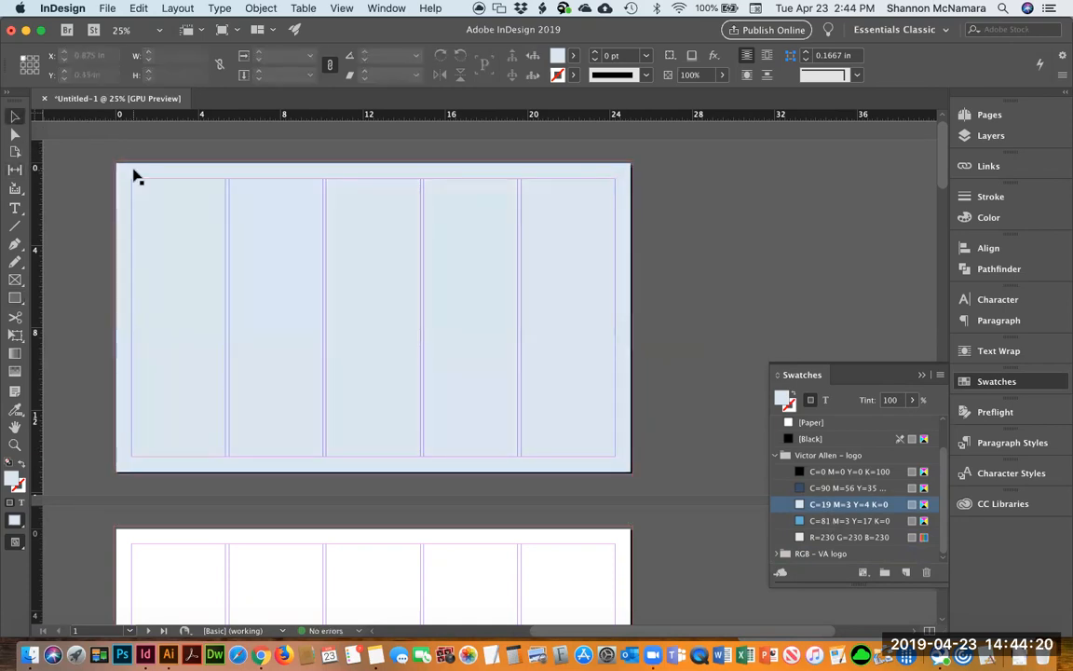
Extend the background rectangle's top-left corner out to the bleed corner at X -0.125 in, Y -0.125 in.
key(z)
drag(84, 152, 157, 203)
key(v)
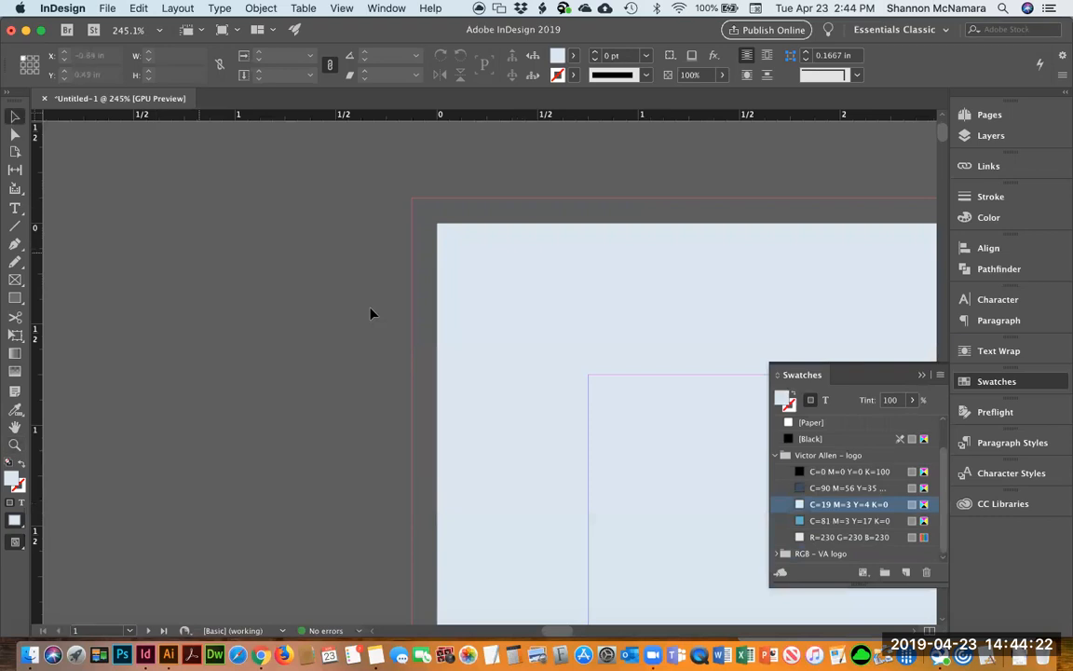
drag(437, 223, 412, 197)
key(super+0)
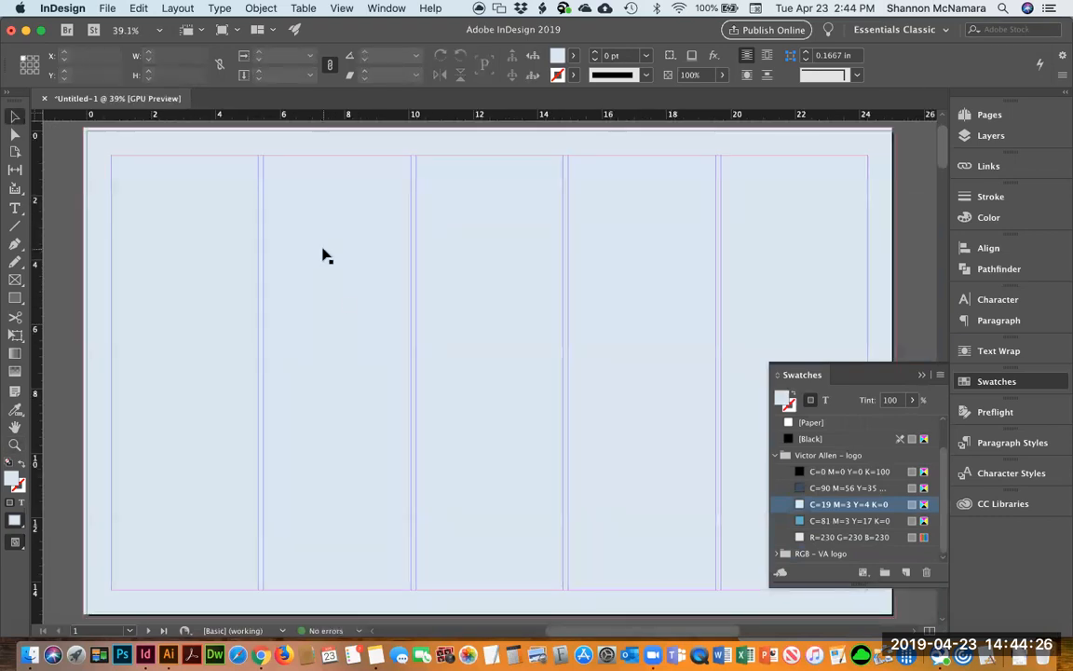
Extend the rectangle's bottom-right corner to the bleed guides, making it 25.25 by 15.25 in, and deselect it.
scroll(402, 311, right, 5)
scroll(402, 311, down, 4)
key(z)
drag(729, 505, 675, 460)
key(v)
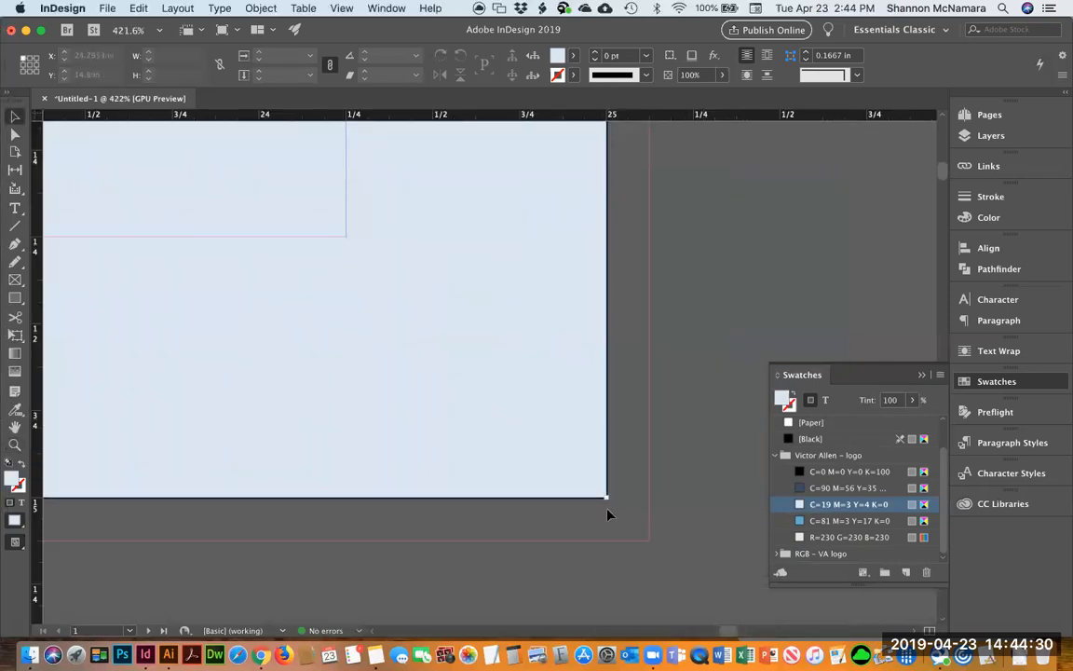
click(546, 455)
drag(606, 496, 647, 539)
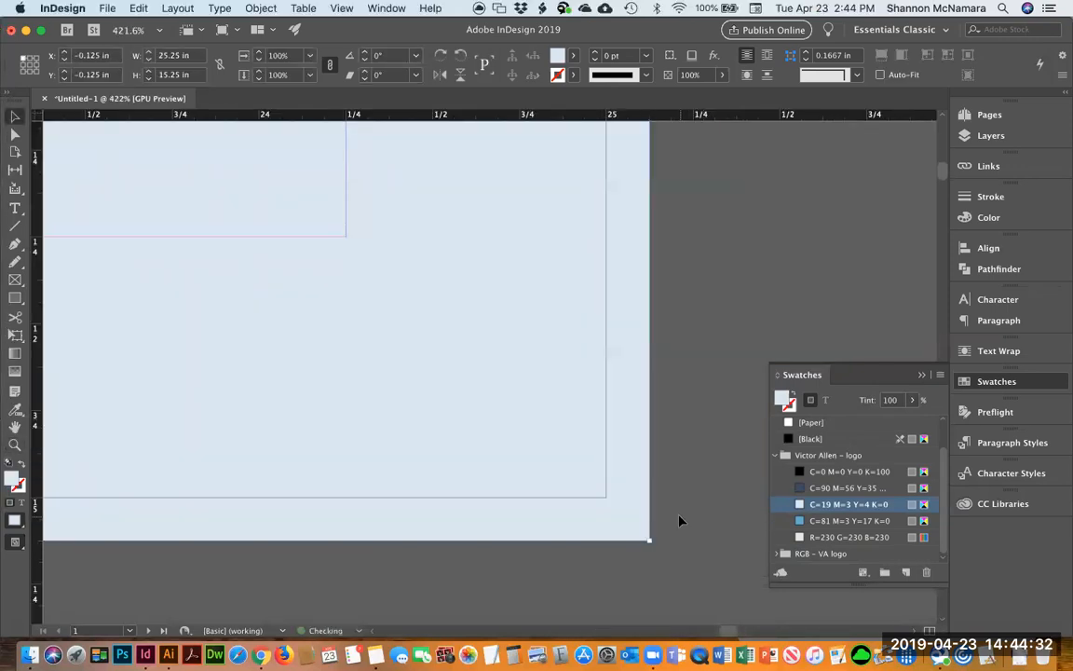
click(681, 521)
Look through the document's other pages and return to page 1.
key(super+0)
key(super+minus)
key(super+minus)
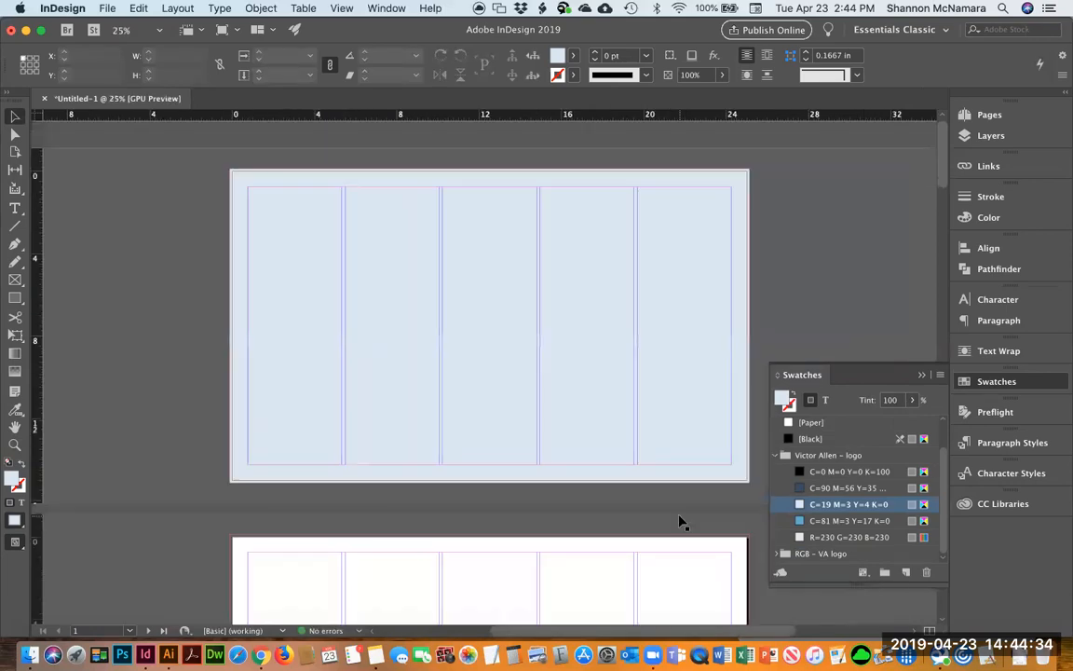
scroll(521, 445, down, 2)
scroll(521, 445, down, 10)
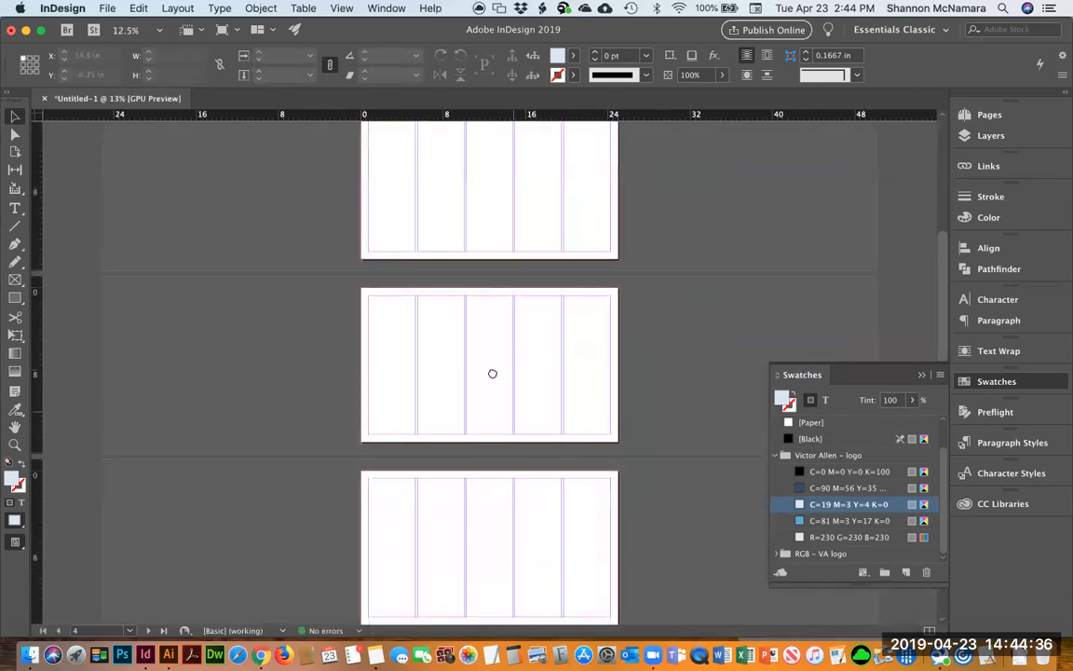
scroll(481, 391, down, 3)
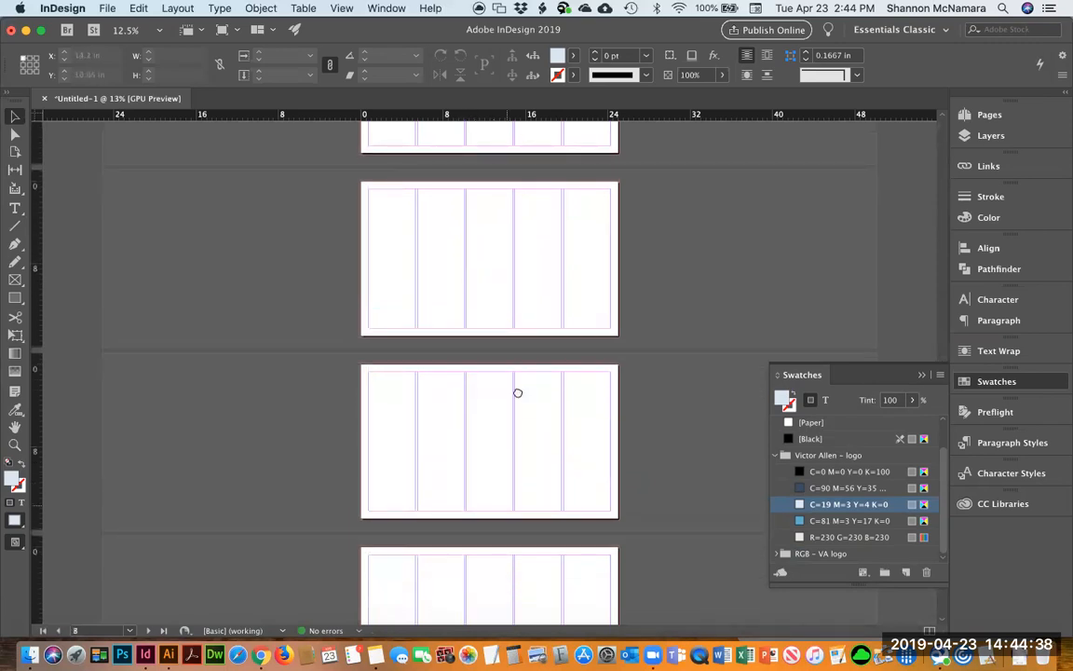
scroll(504, 416, up, 3)
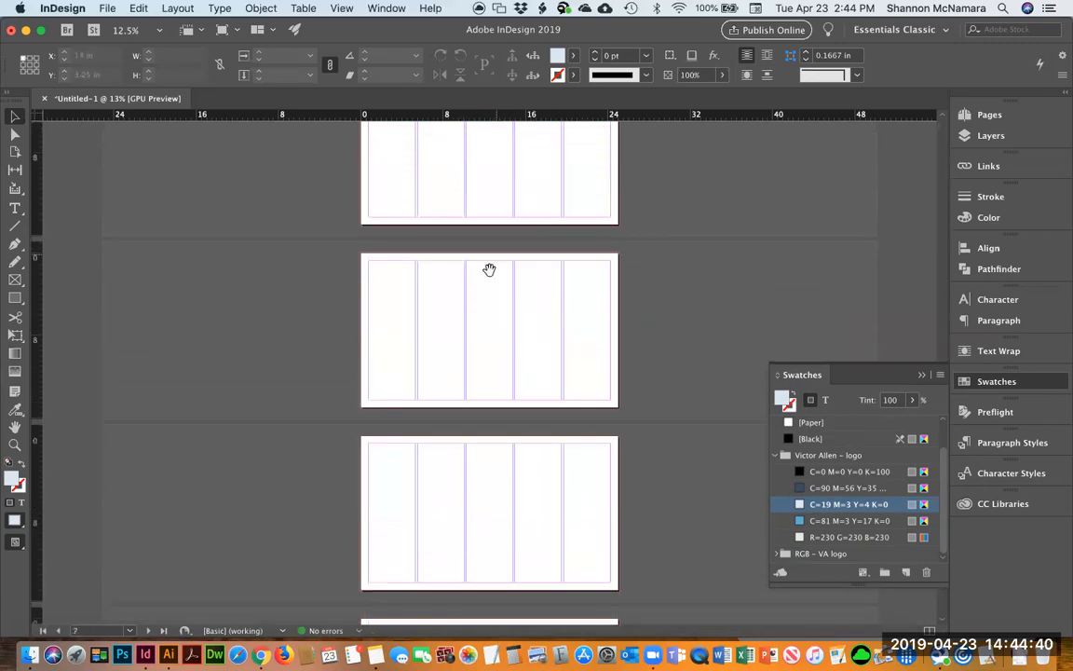
scroll(467, 207, up, 10)
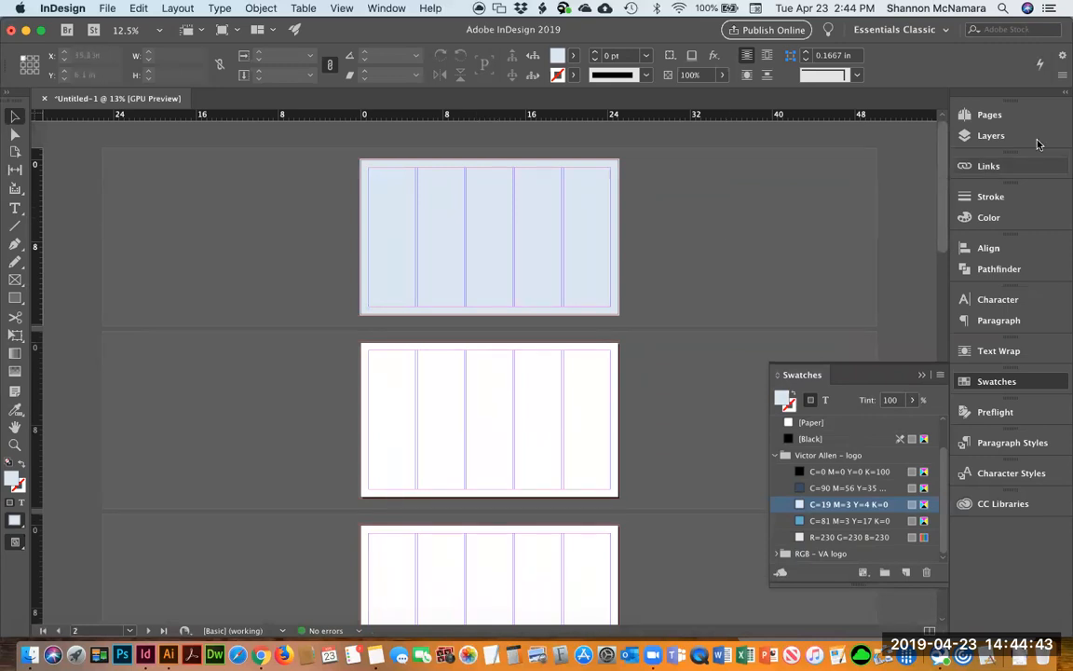
Apply the [None] master to page 1.
click(987, 119)
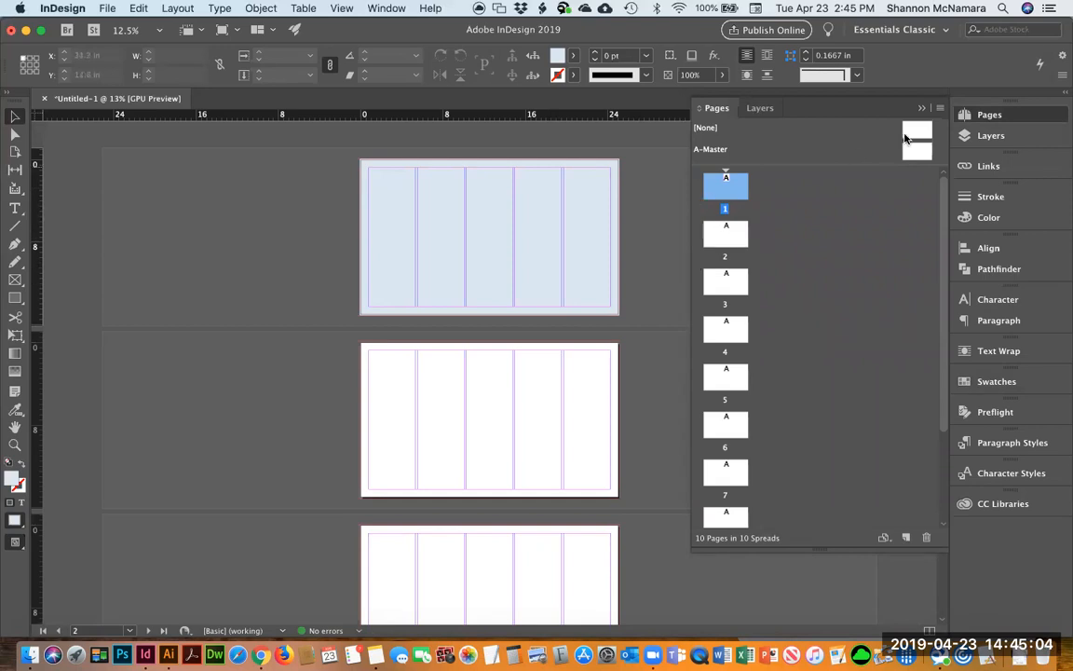
right_click(741, 196)
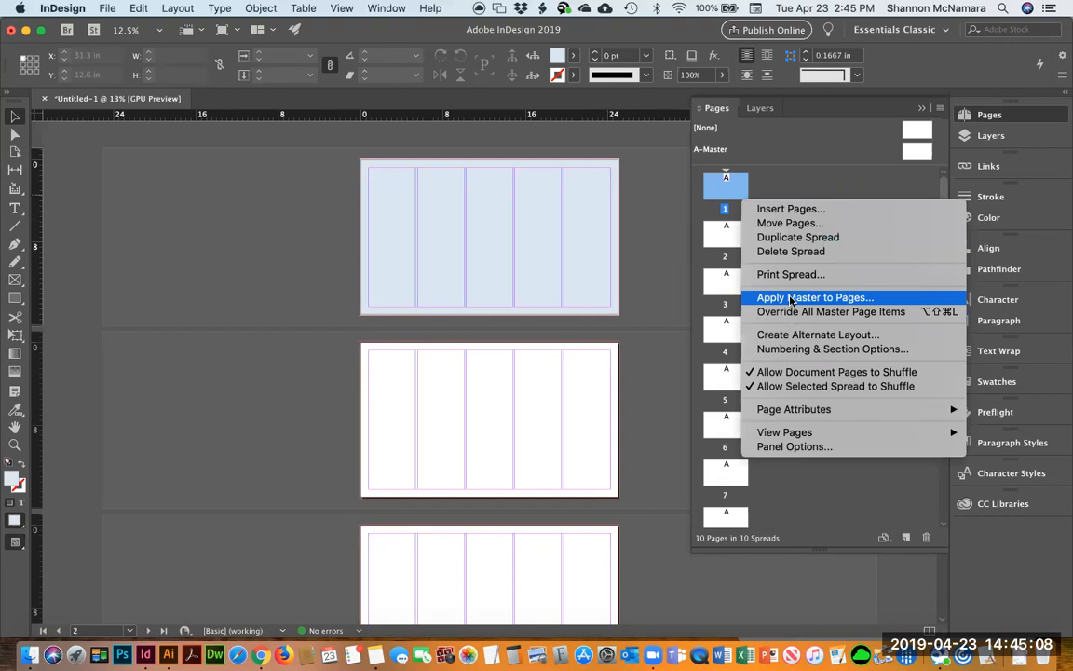
click(806, 142)
drag(917, 132, 740, 185)
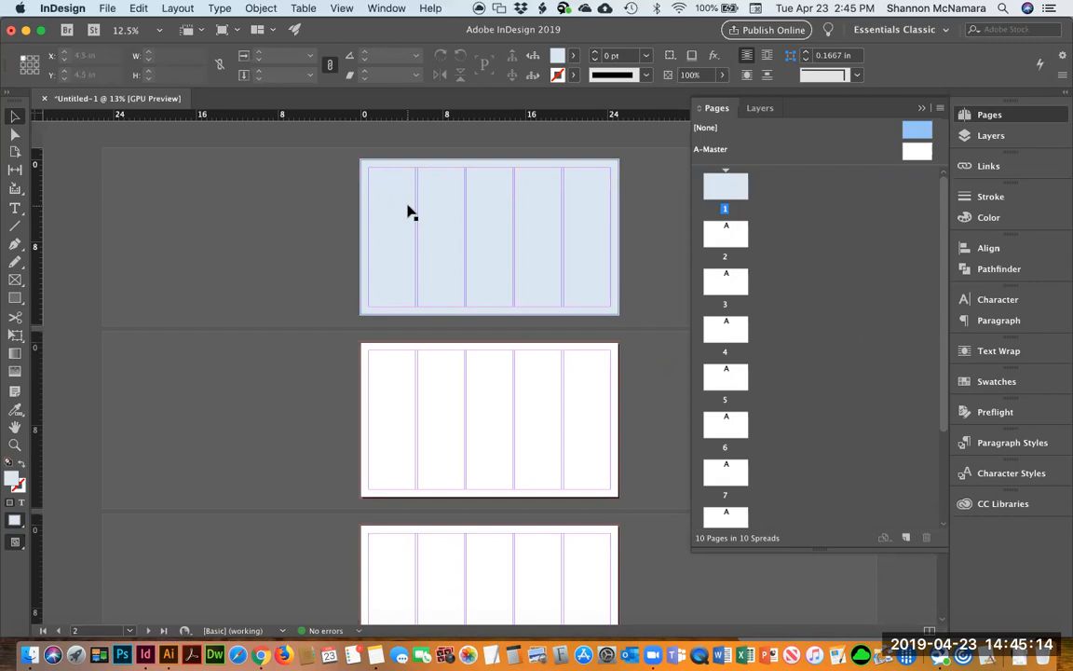
Open the A-Master page for editing.
click(730, 240)
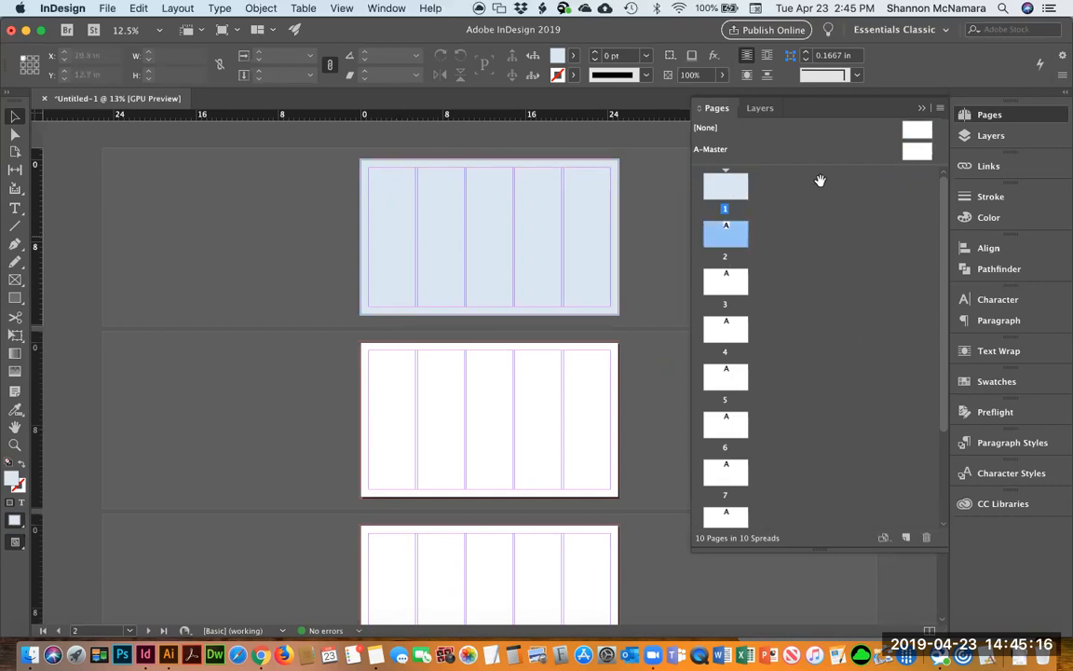
double_click(911, 153)
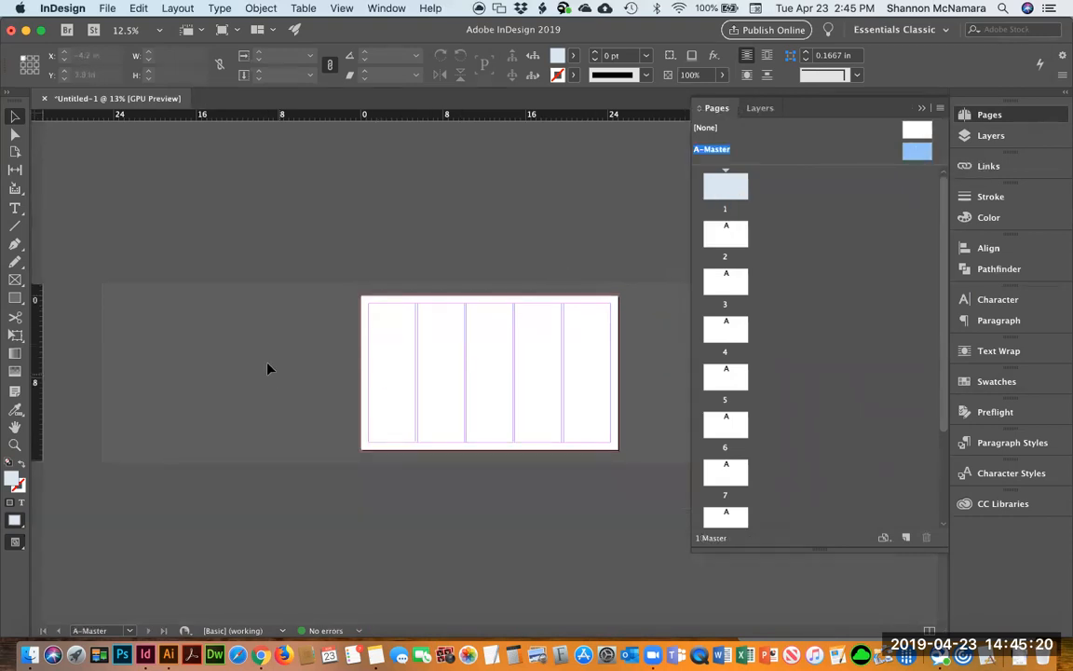
key(z)
drag(340, 265, 486, 474)
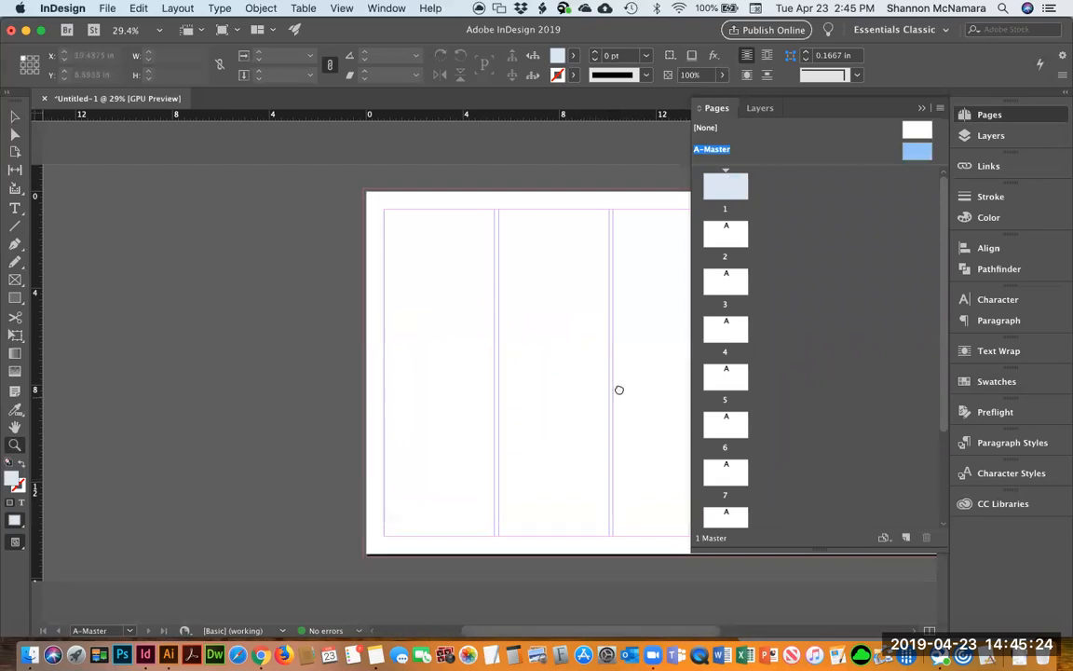
scroll(618, 393, right, 6)
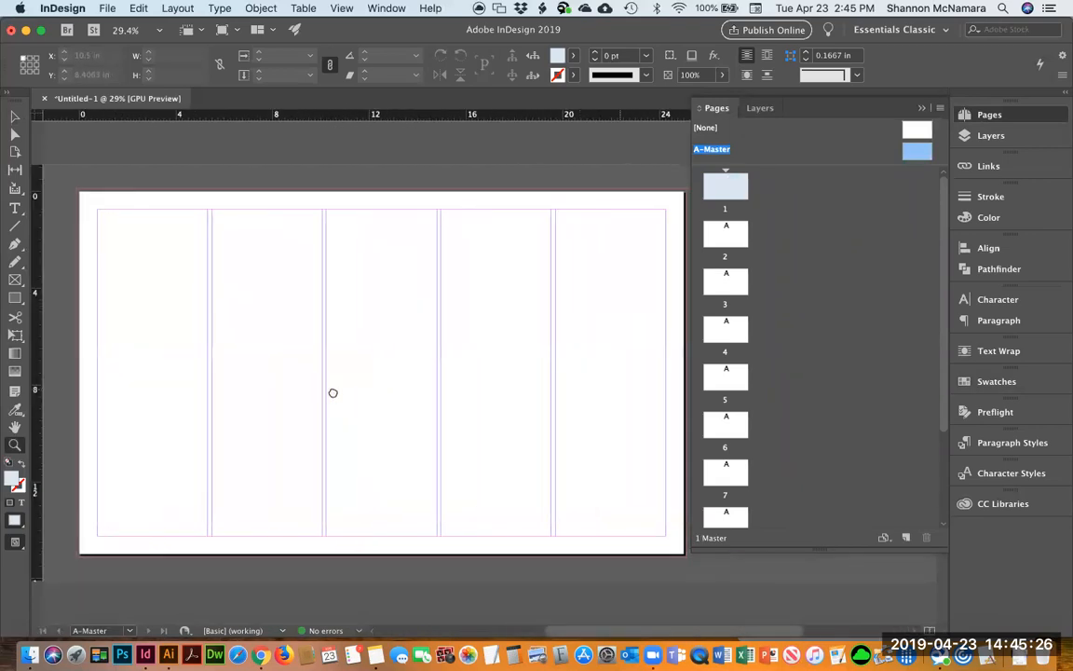
key(m)
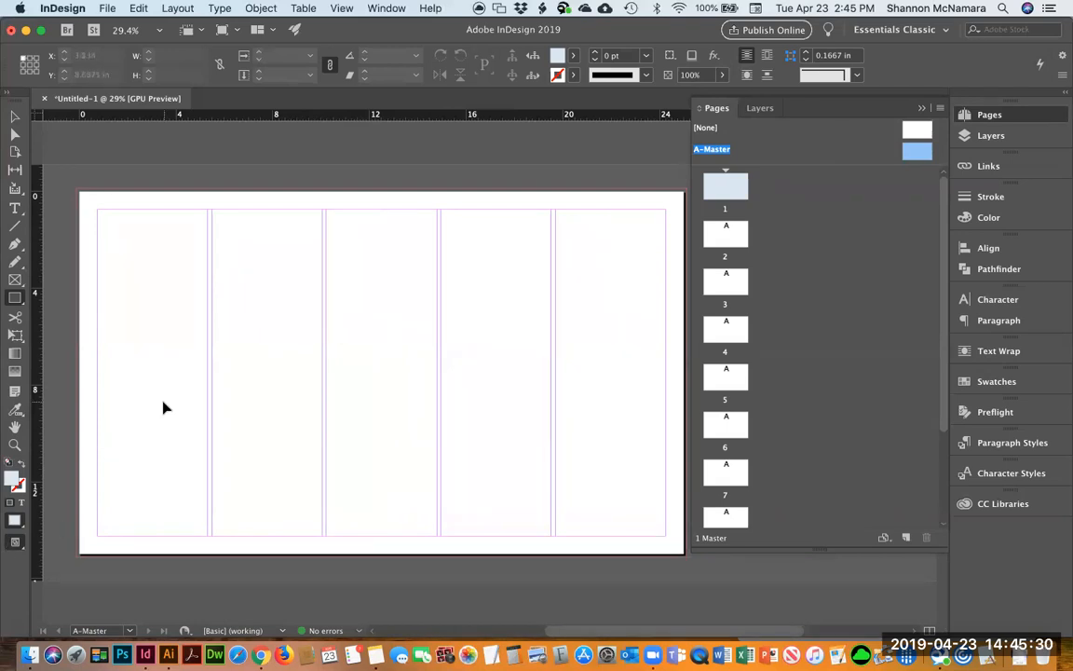
Start placing a file and browse to the art folder within DES 242, Week 2, Assignment.
key(super+d)
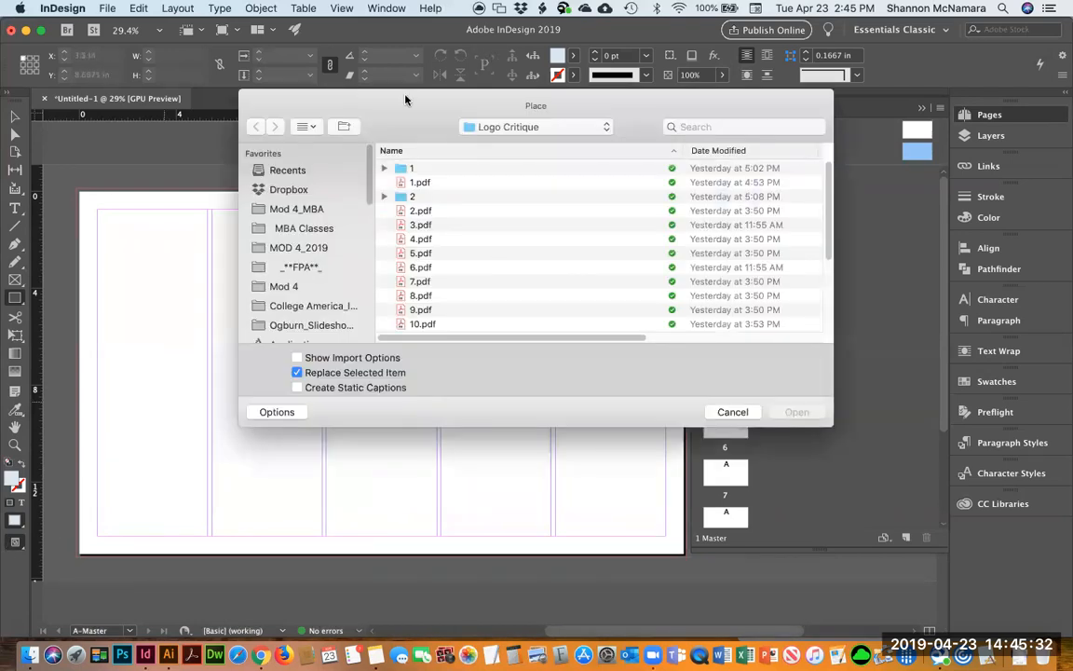
click(284, 287)
double_click(399, 181)
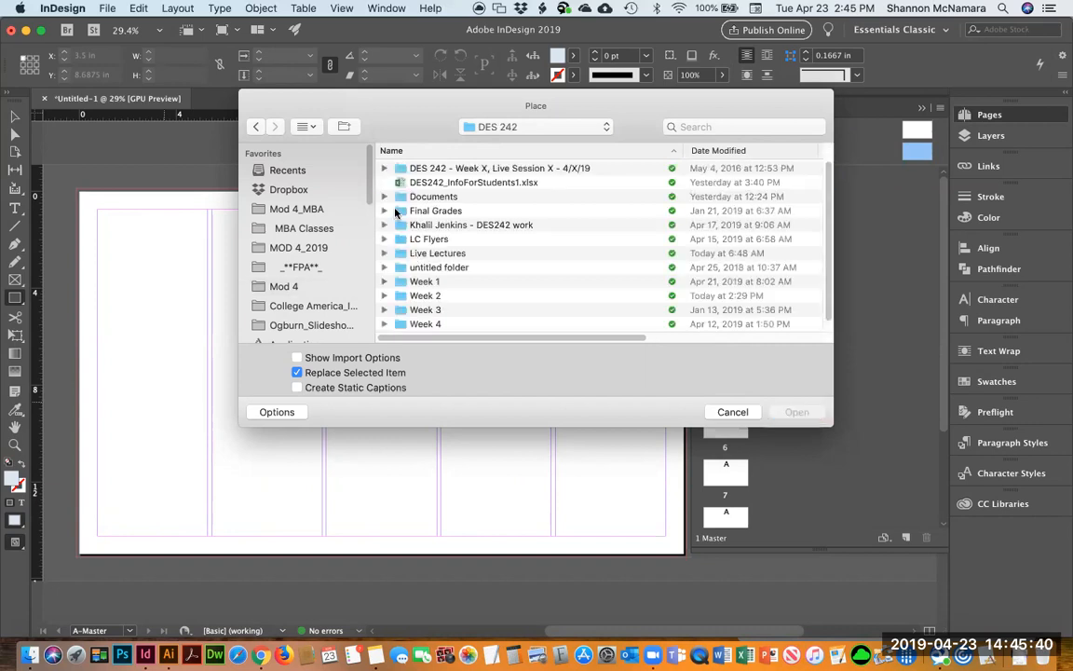
double_click(395, 295)
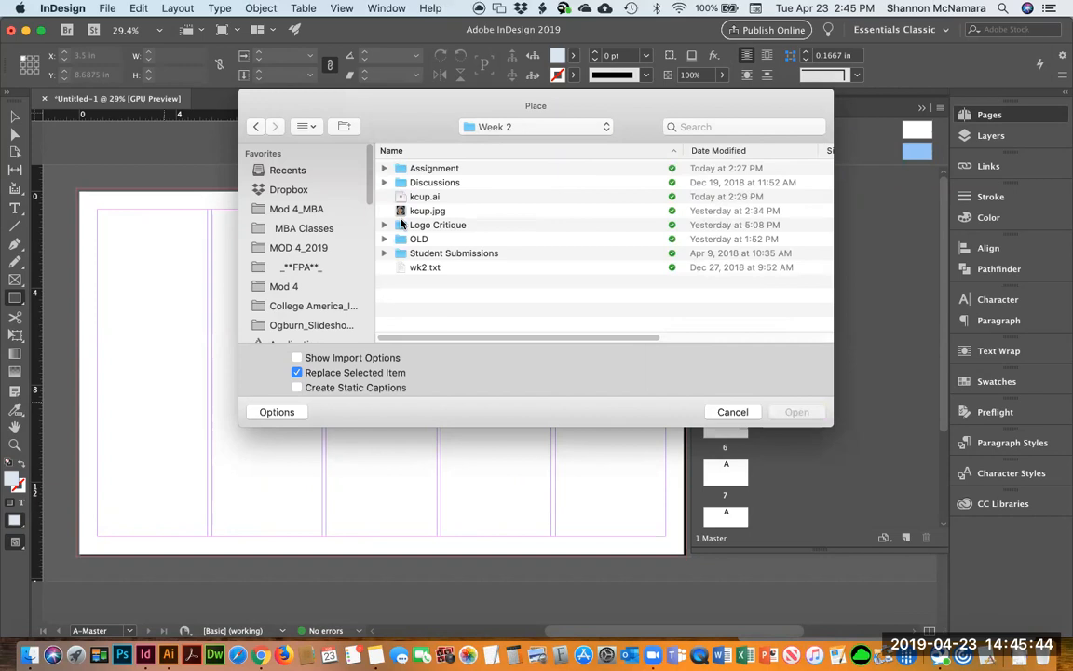
double_click(397, 169)
double_click(399, 170)
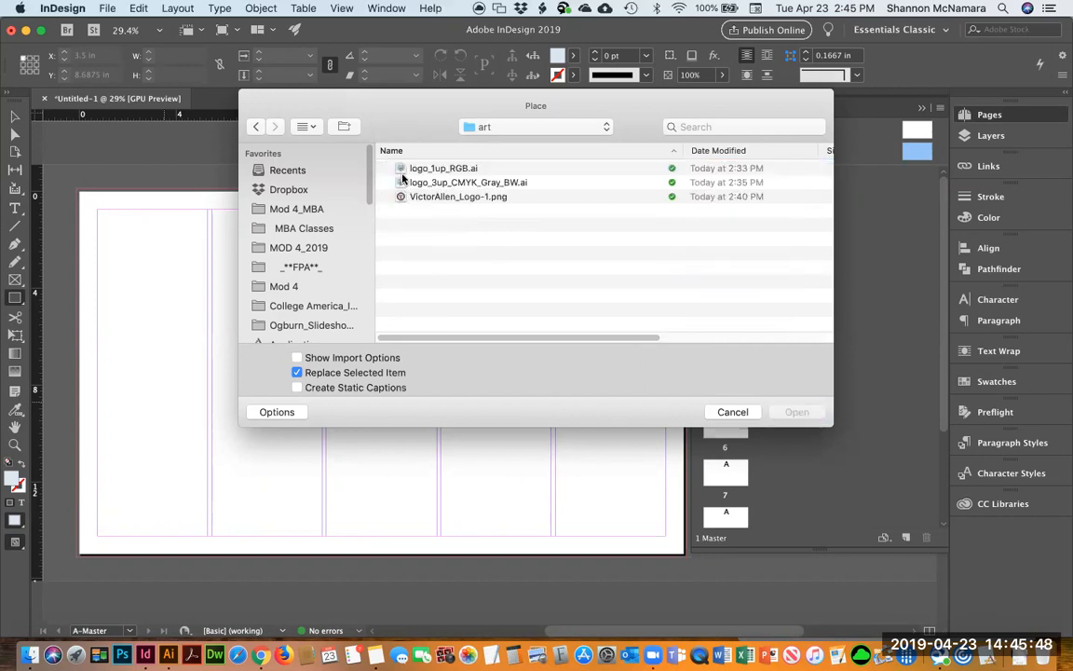
Place page 1 of logo_3up_CMYK_Gray_BW.ai, using import options, at the top of the master's first column, about 4.57 in wide.
click(402, 183)
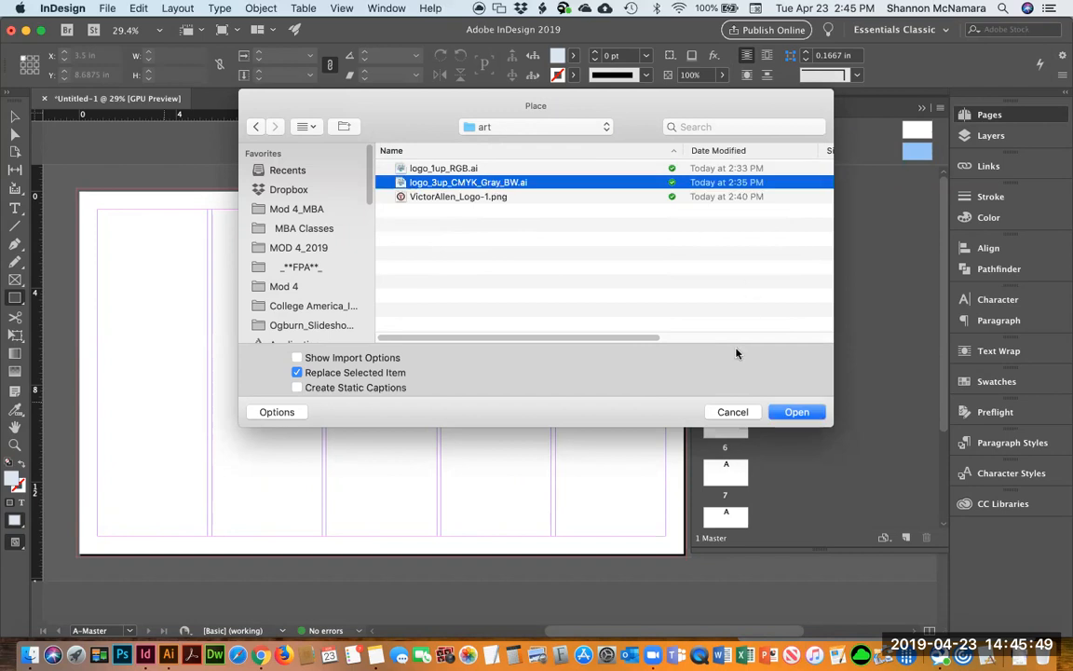
click(314, 359)
click(797, 413)
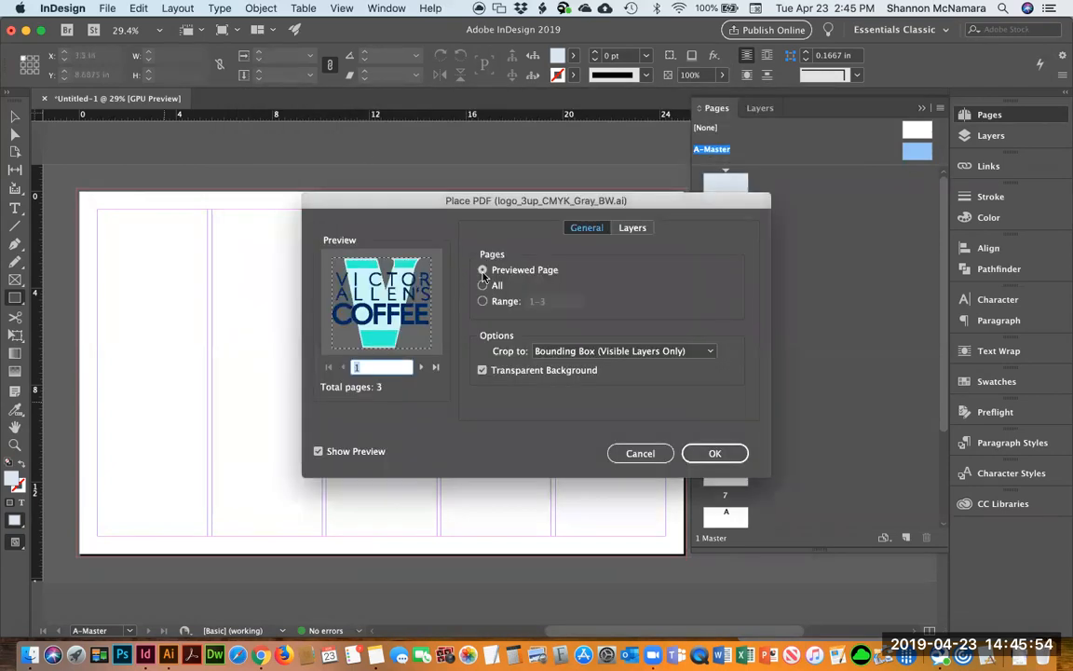
click(698, 453)
drag(98, 210, 208, 303)
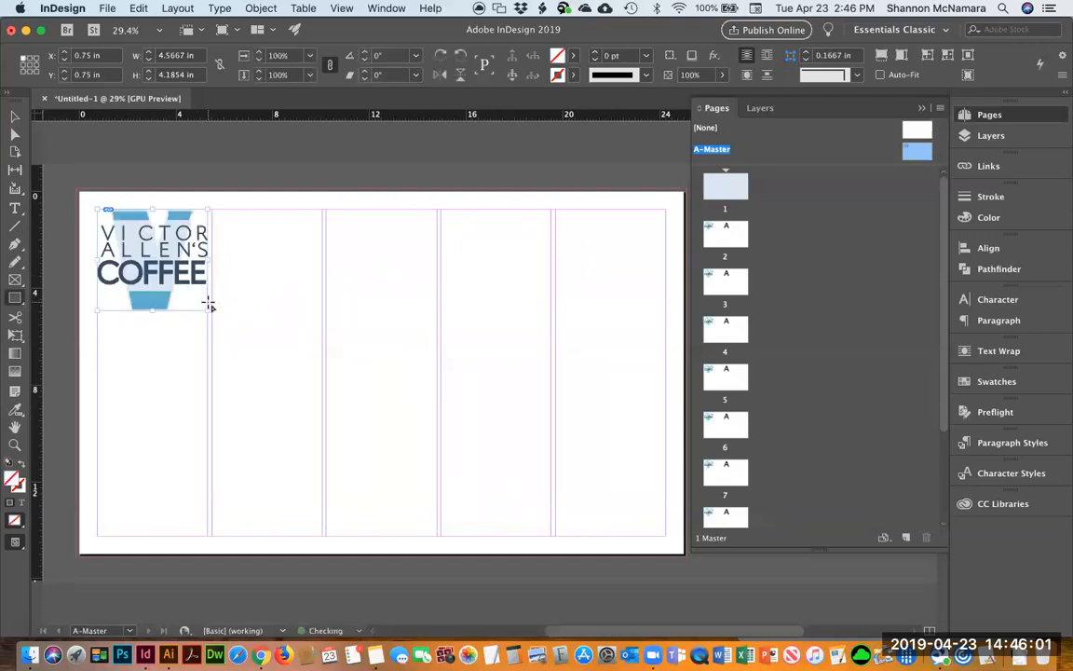
Draw a 10.1875 by 15.25 in rectangle from the bleed's top-left corner across the master's first two columns.
click(15, 116)
click(226, 170)
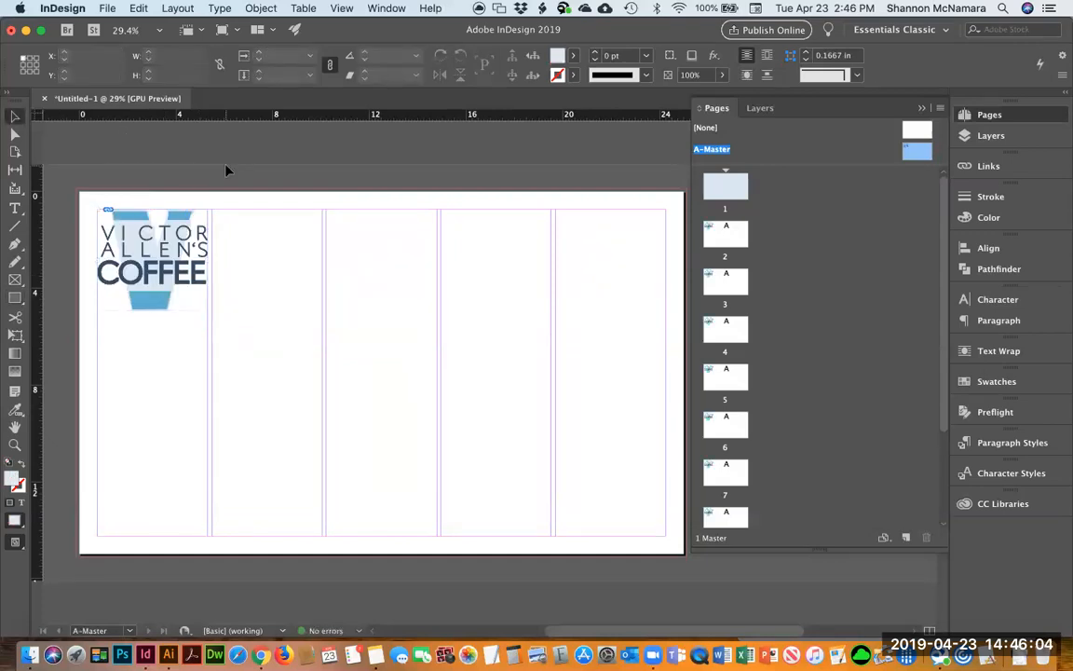
key(m)
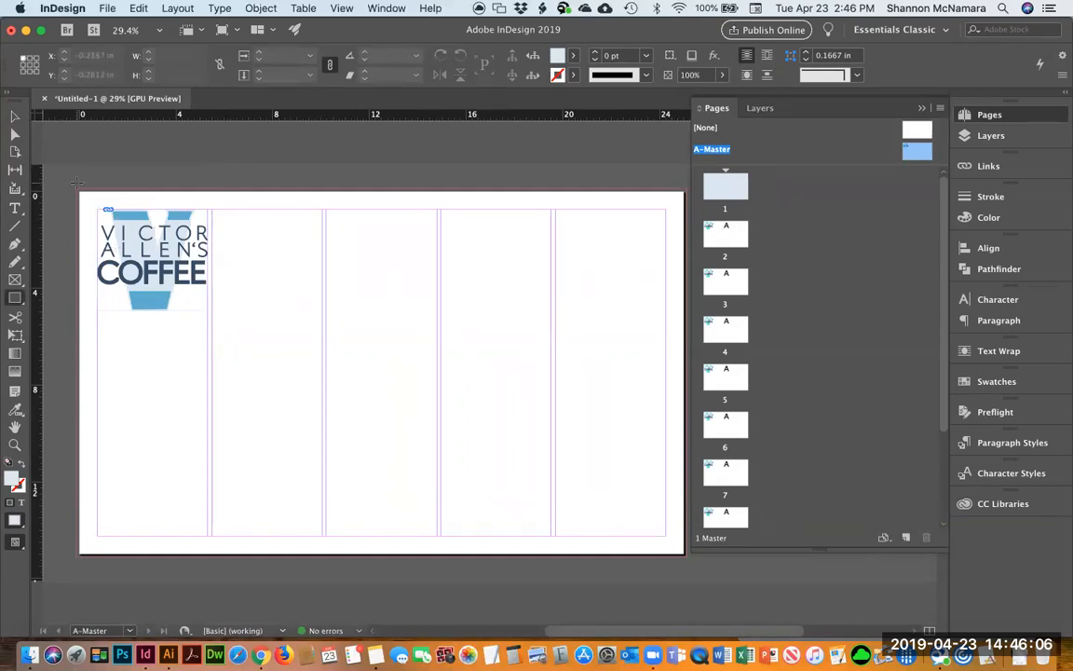
drag(80, 192, 323, 557)
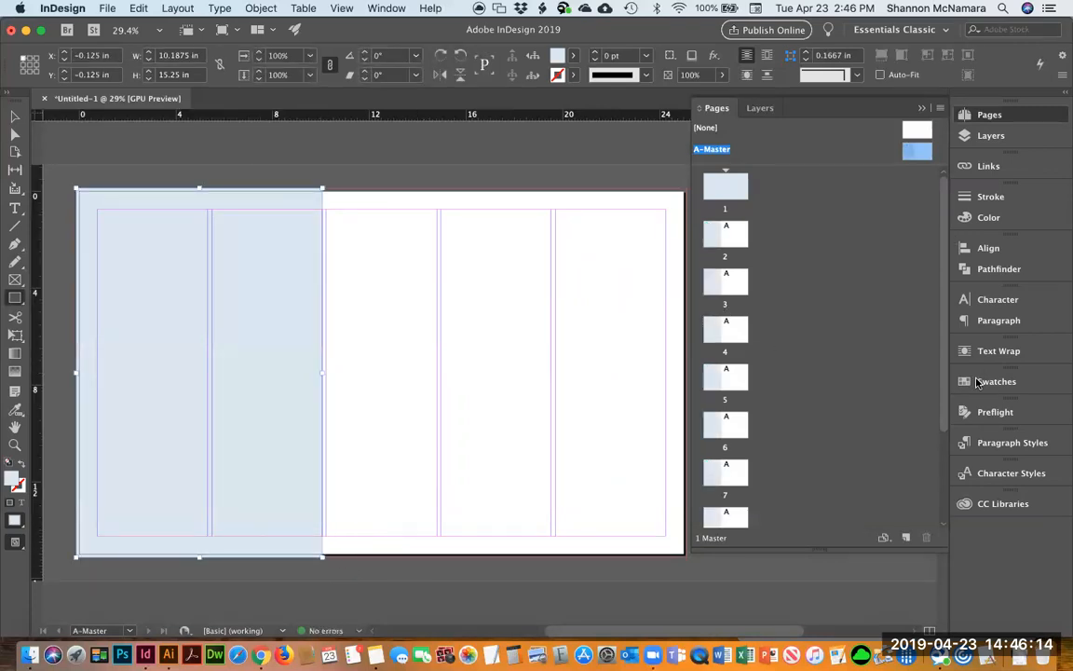
Fill the new rectangle with the R=230 G=230 B=230 swatch and send it behind the logo.
click(969, 382)
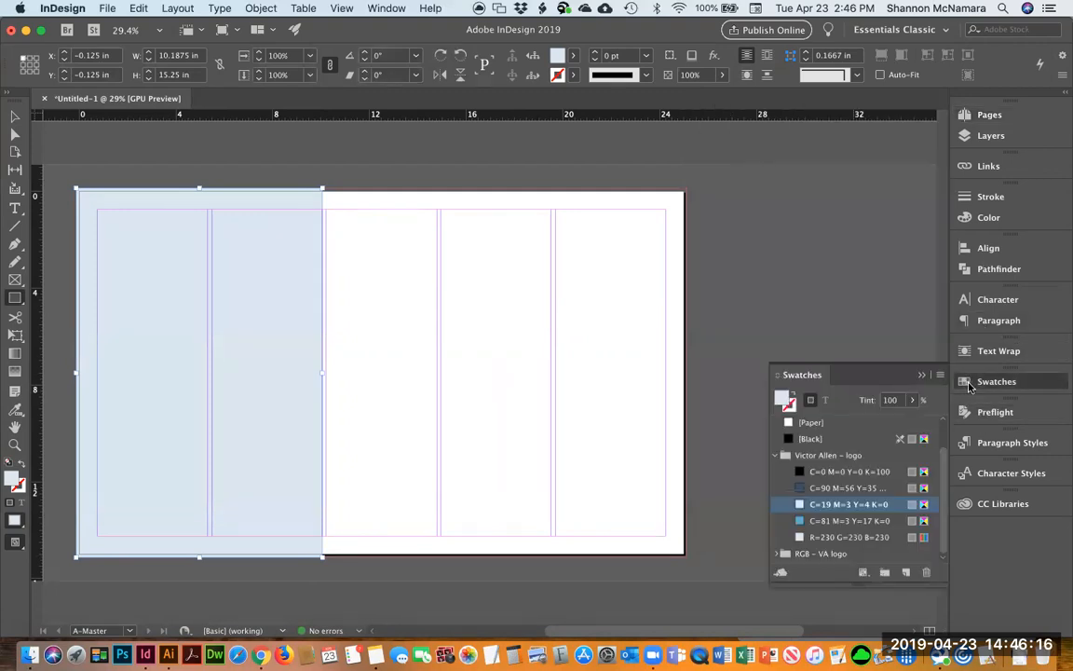
click(822, 538)
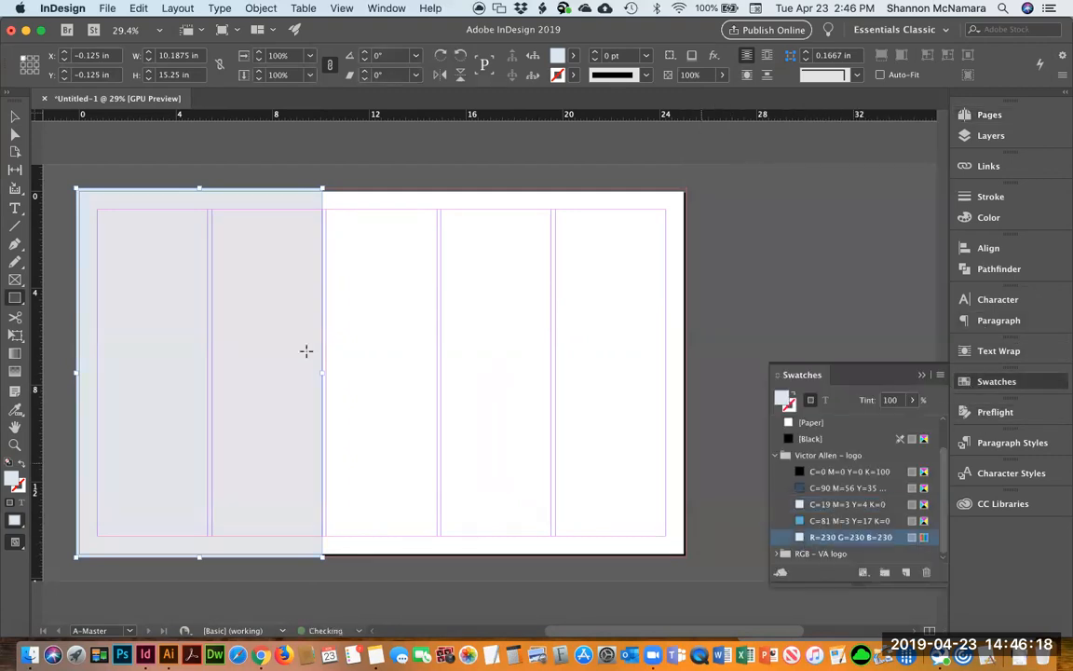
key(shift+super+bracketleft)
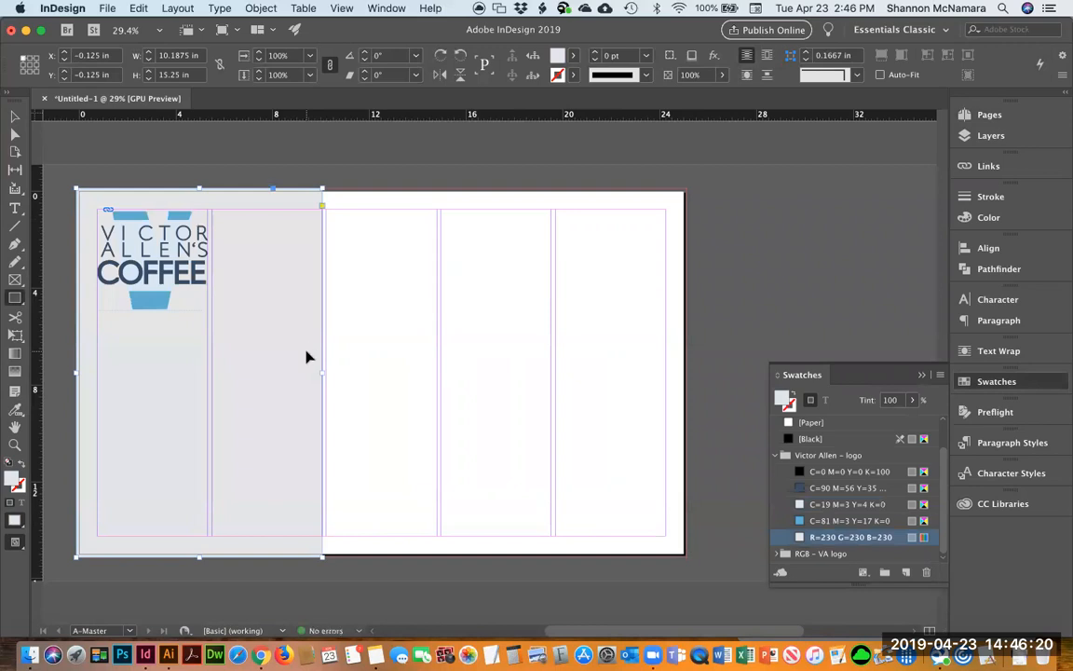
Try the light blue, C=81 M=3 Y=17 K=0 and C=0 M=0 Y=0 K=100 fills on the panel rectangle, then restore R=230 G=230 B=230.
key(v)
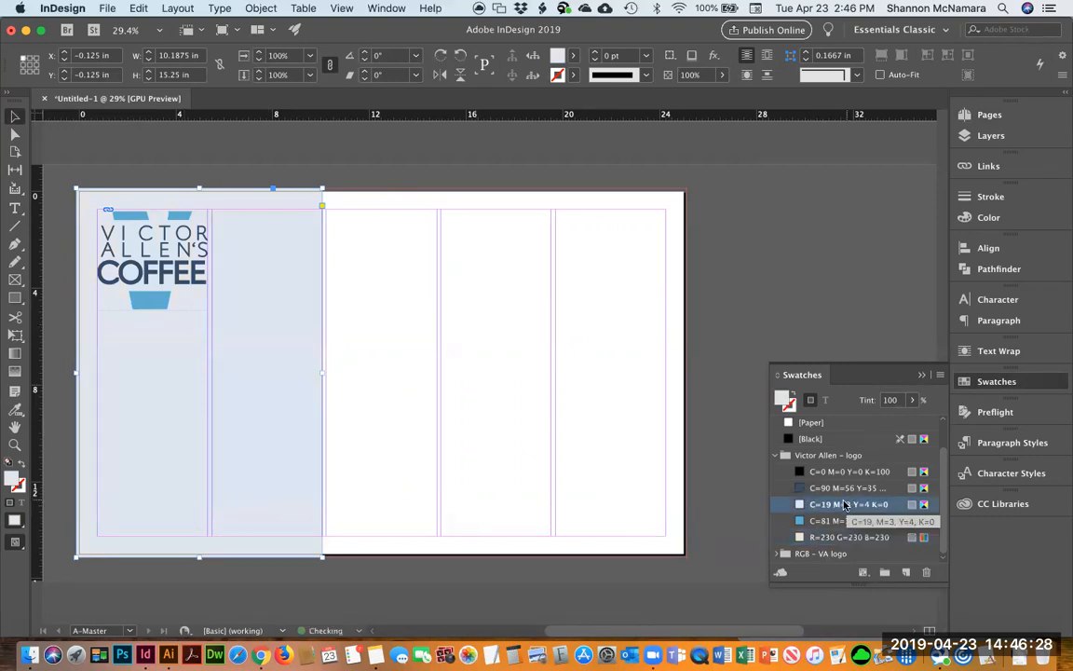
click(825, 523)
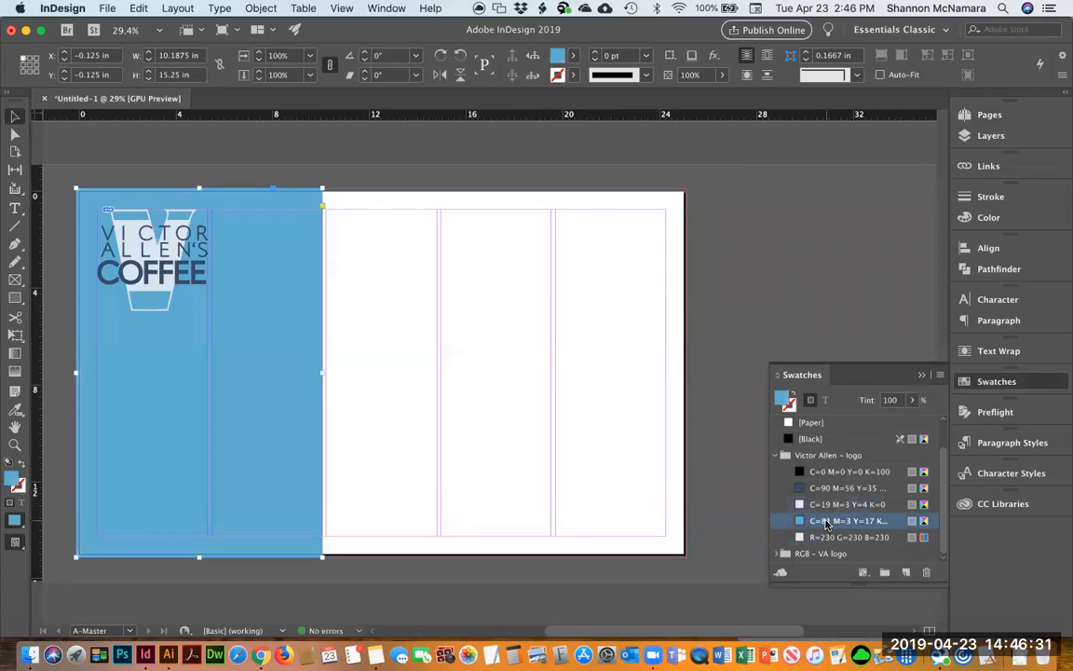
click(834, 473)
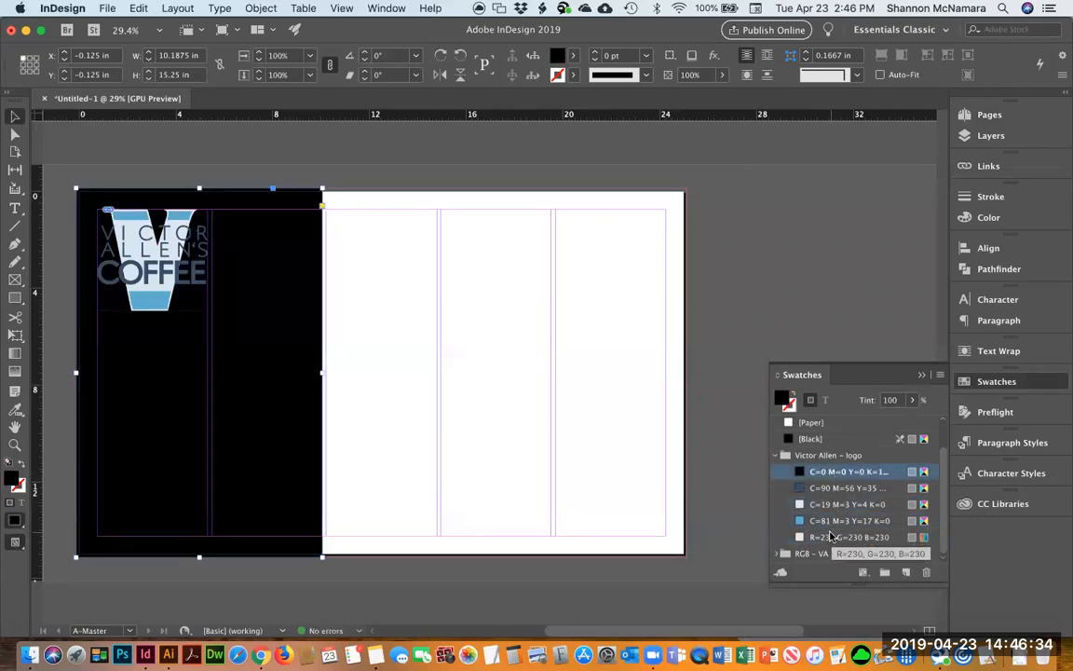
click(832, 538)
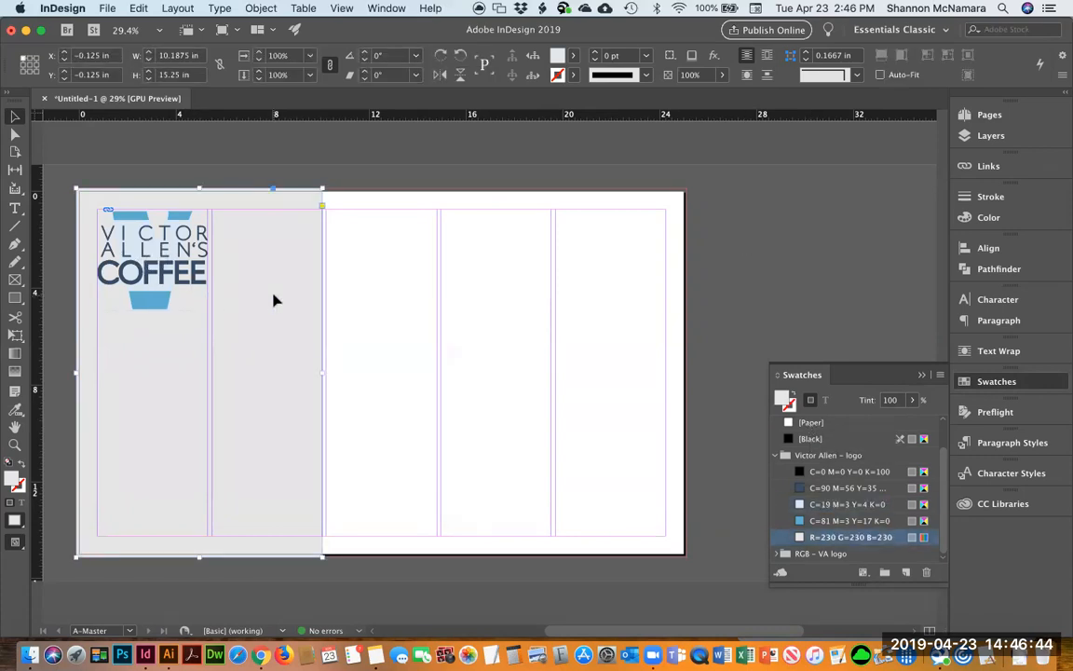
Narrow the panel rectangle slightly to 10.175 in wide.
mouse_move(321, 372)
mouse_down()
mouse_move(311, 372)
mouse_move(319, 376)
mouse_up()
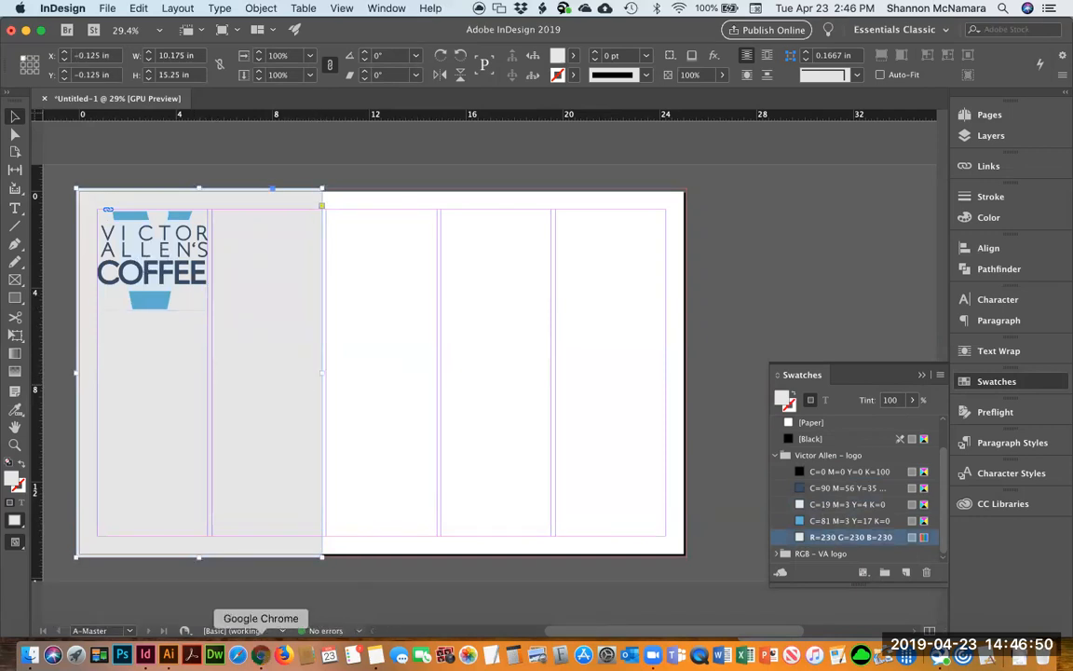
Switch to Chrome and examine the Victor Allen-Mod4 color values in Adobe Color, selecting the second color's hex code.
click(261, 655)
click(270, 35)
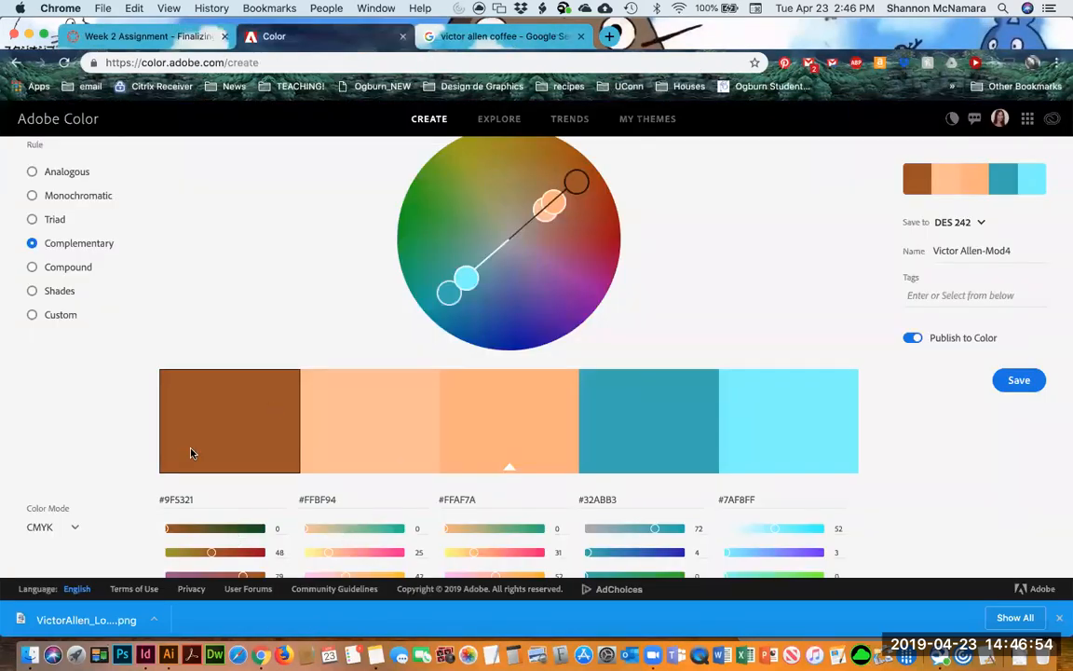
scroll(333, 452, down, 2)
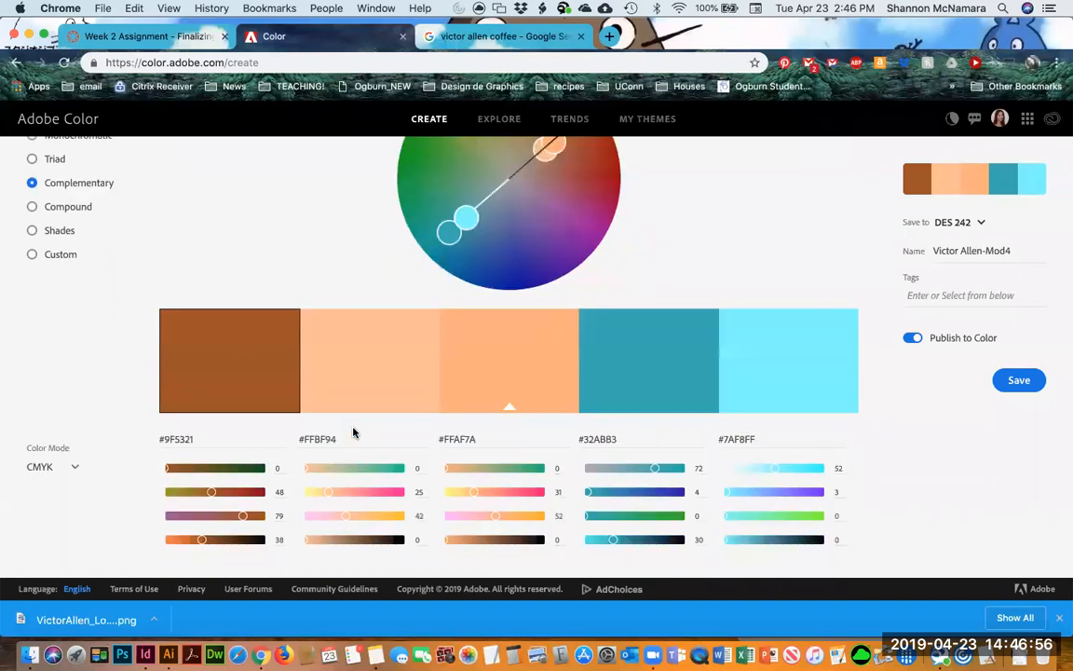
click(335, 439)
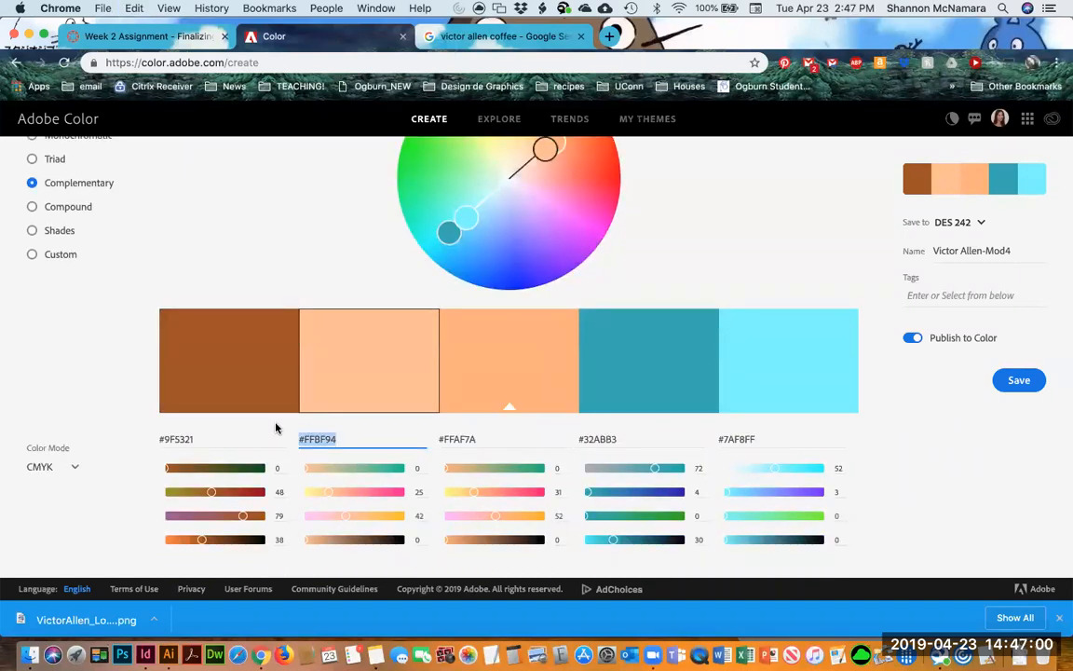
Return to InDesign, undock the Swatches panel, and add the DES 242 library's Victor Allen-Mod4 theme to the swatches.
key(super+Tab)
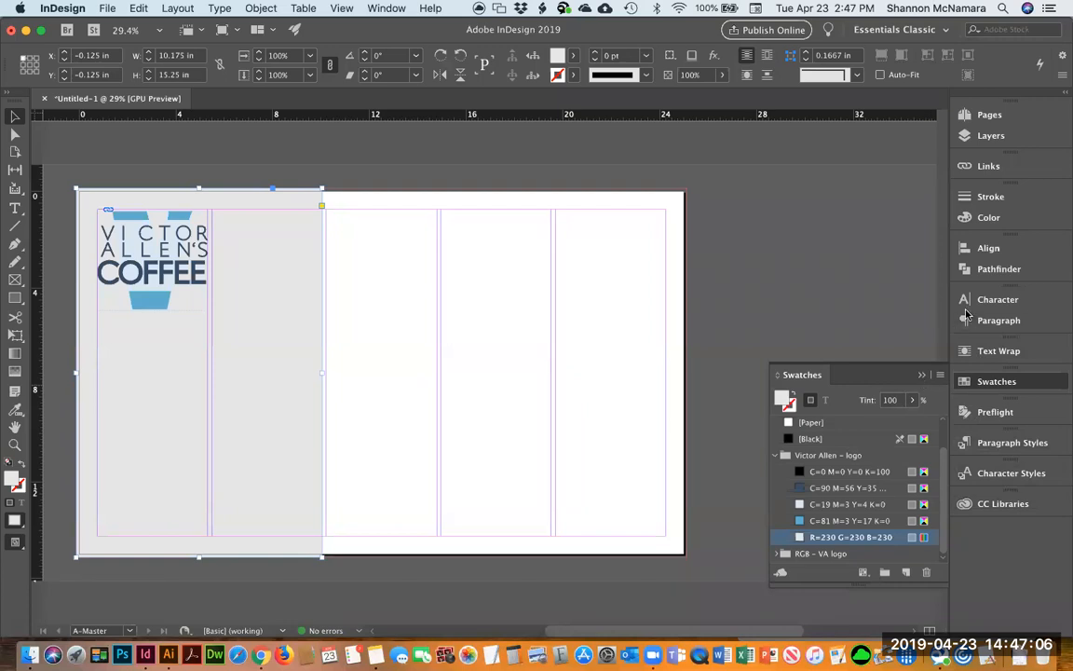
click(991, 508)
drag(883, 373, 810, 150)
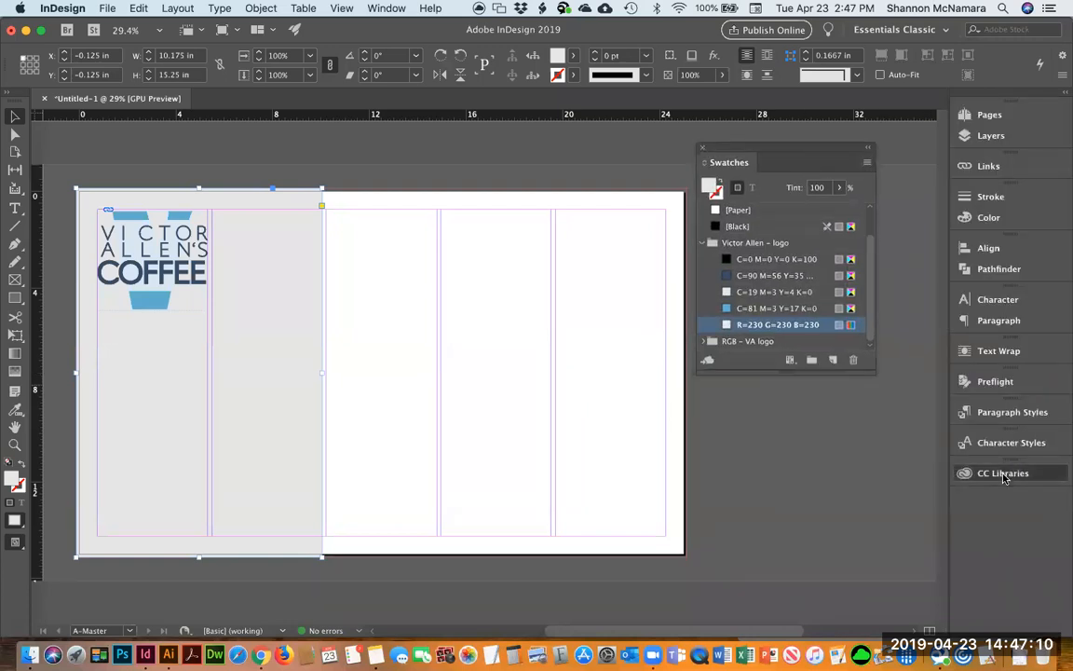
click(1003, 476)
click(934, 460)
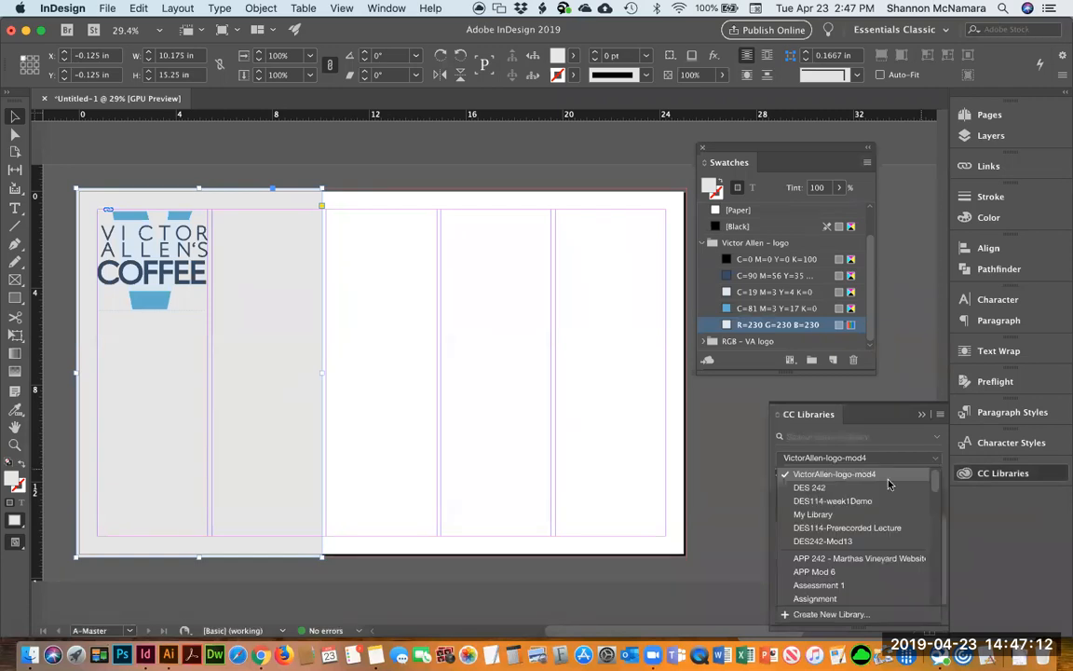
click(820, 488)
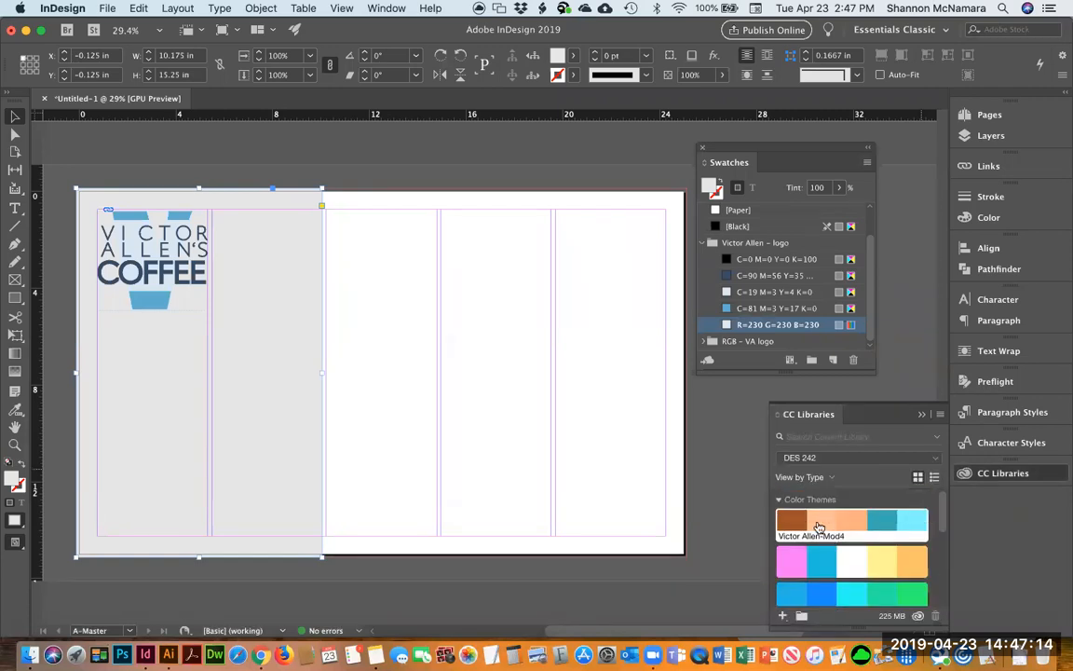
right_click(788, 521)
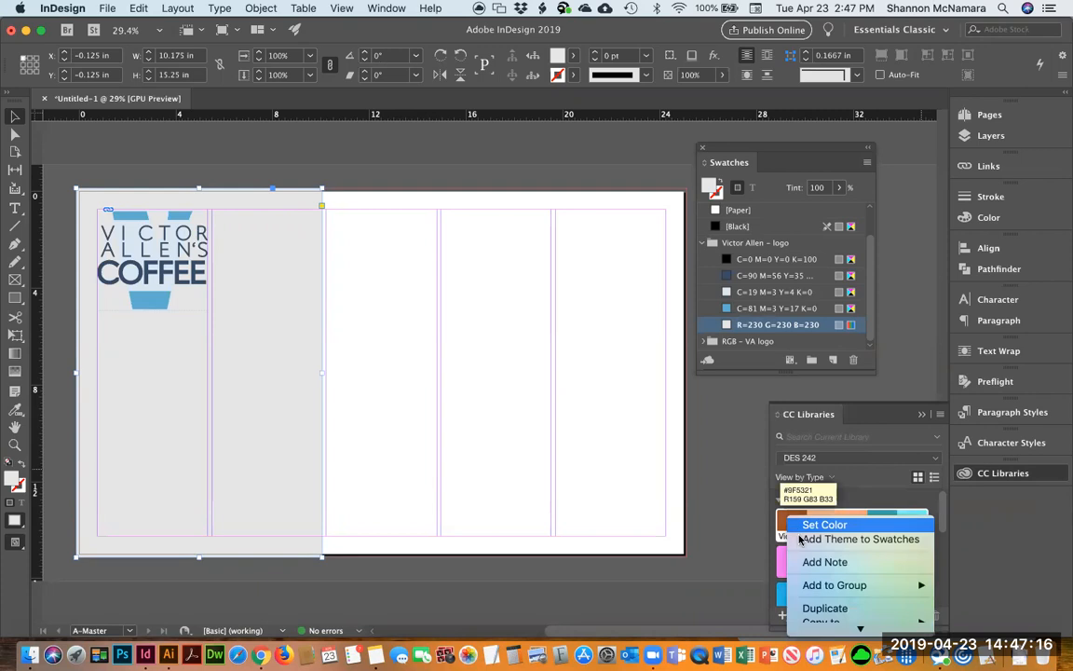
click(803, 539)
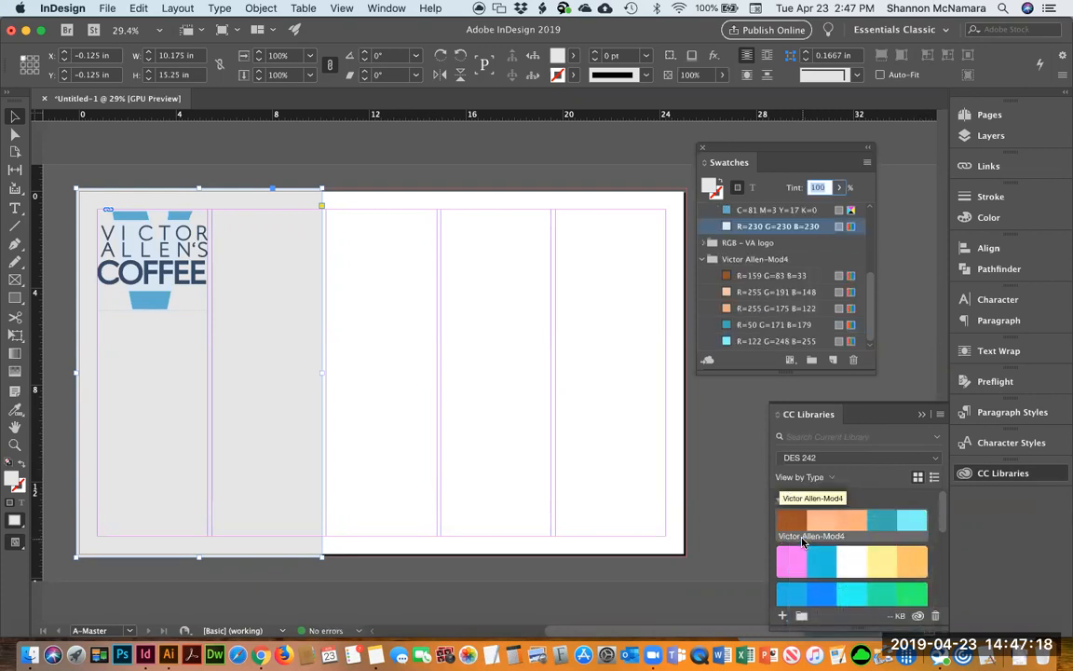
scroll(792, 242, up, 5)
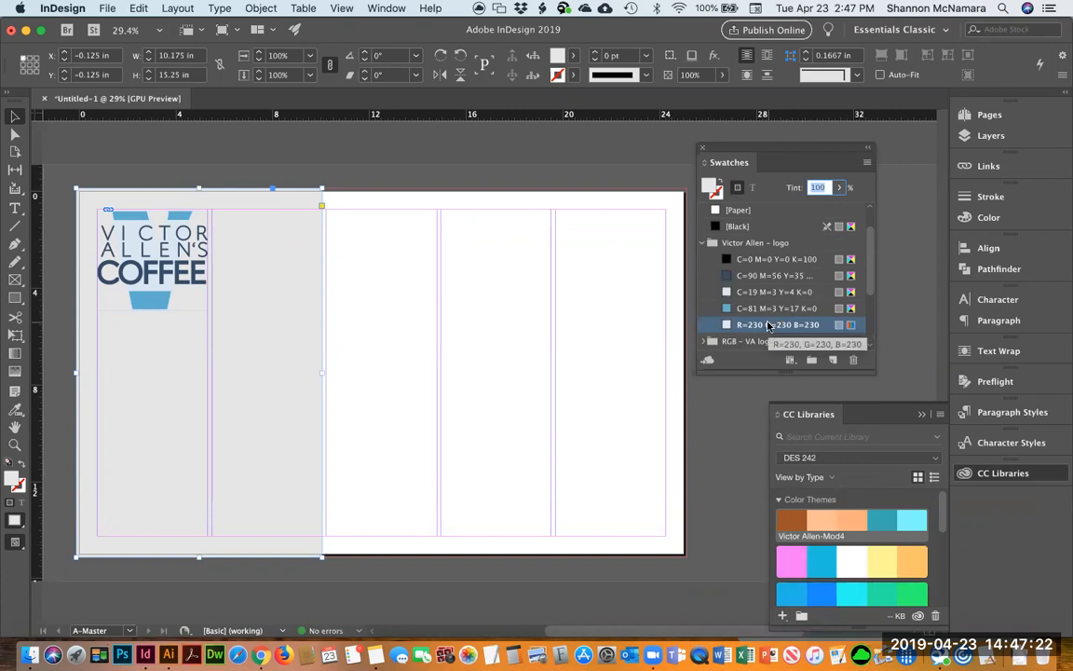
scroll(770, 325, down, 3)
scroll(786, 292, up, 4)
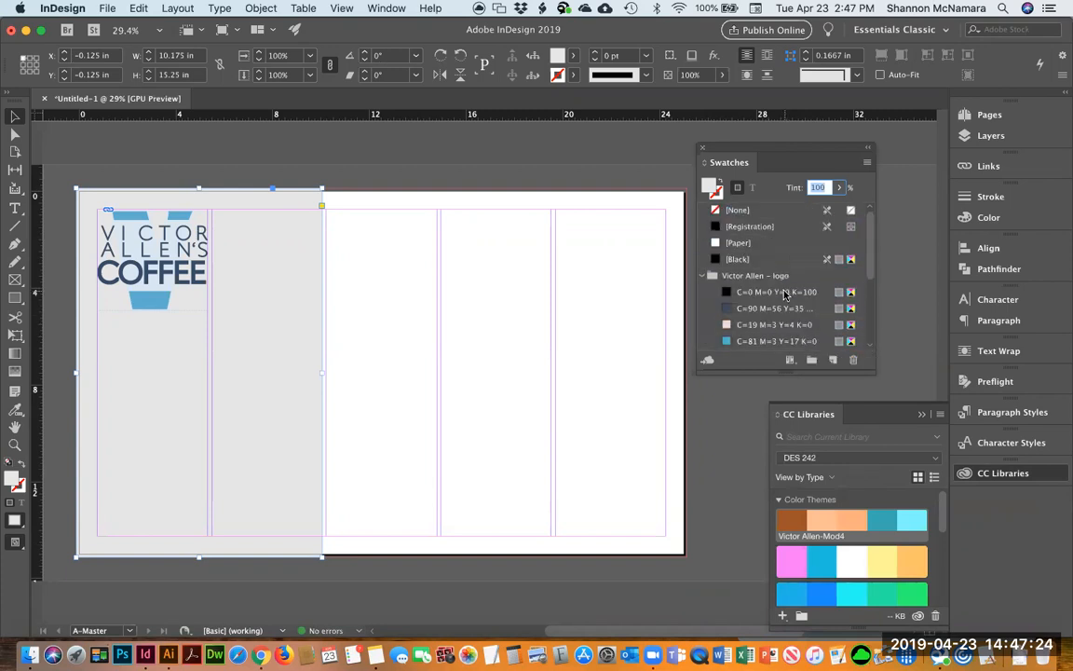
right_click(820, 517)
click(842, 523)
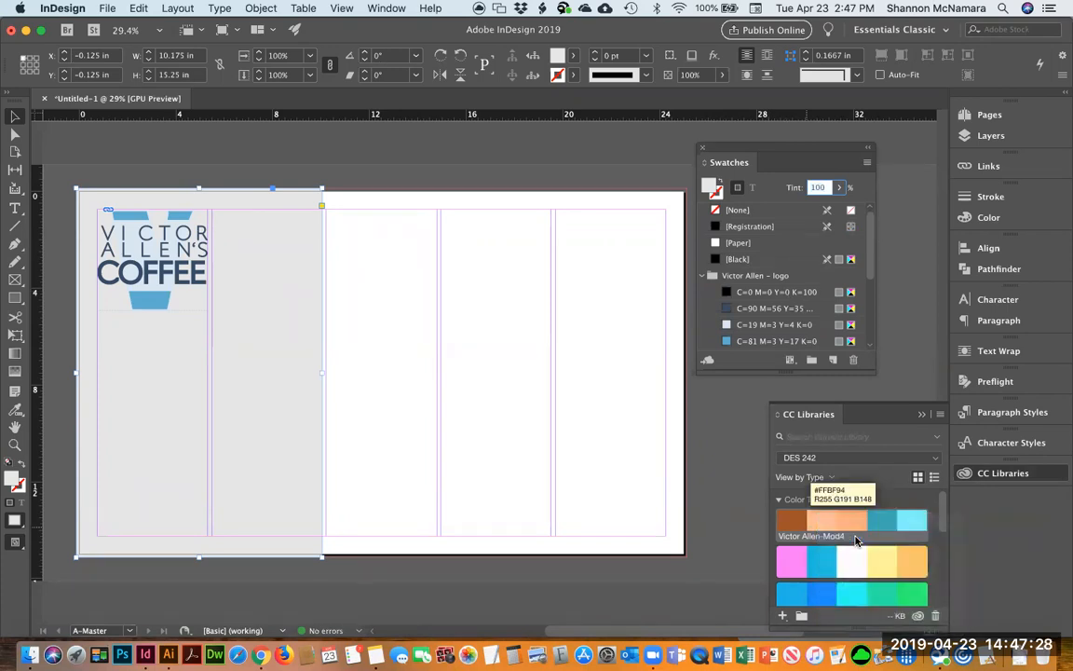
Select all five Victor Allen-Mod4 swatches and set their color mode to CMYK.
drag(869, 237, 862, 317)
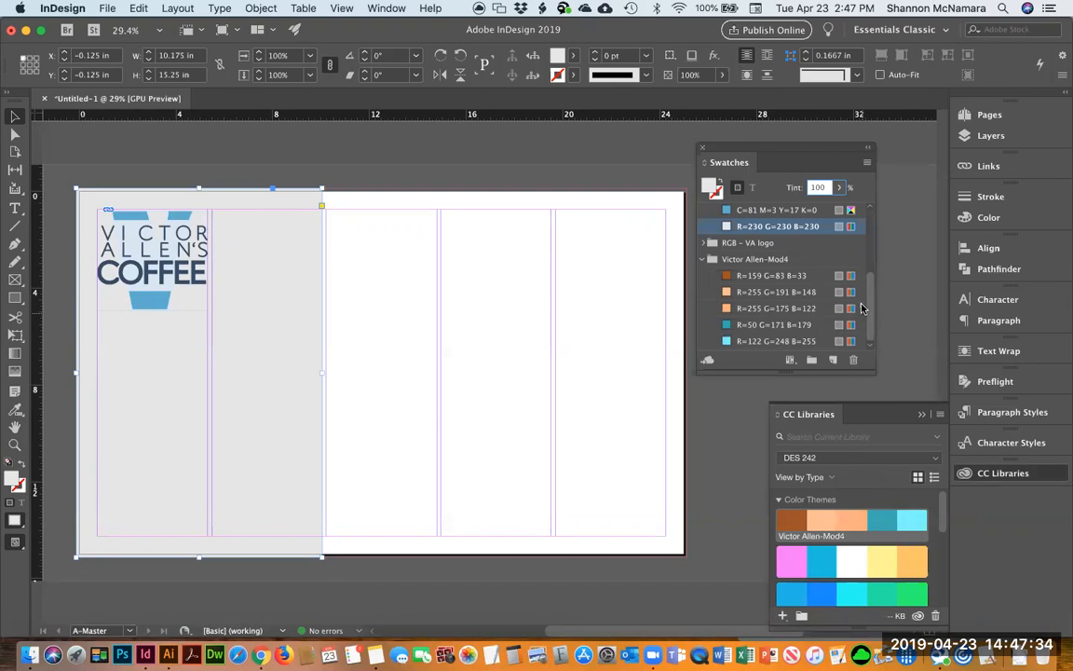
click(747, 277)
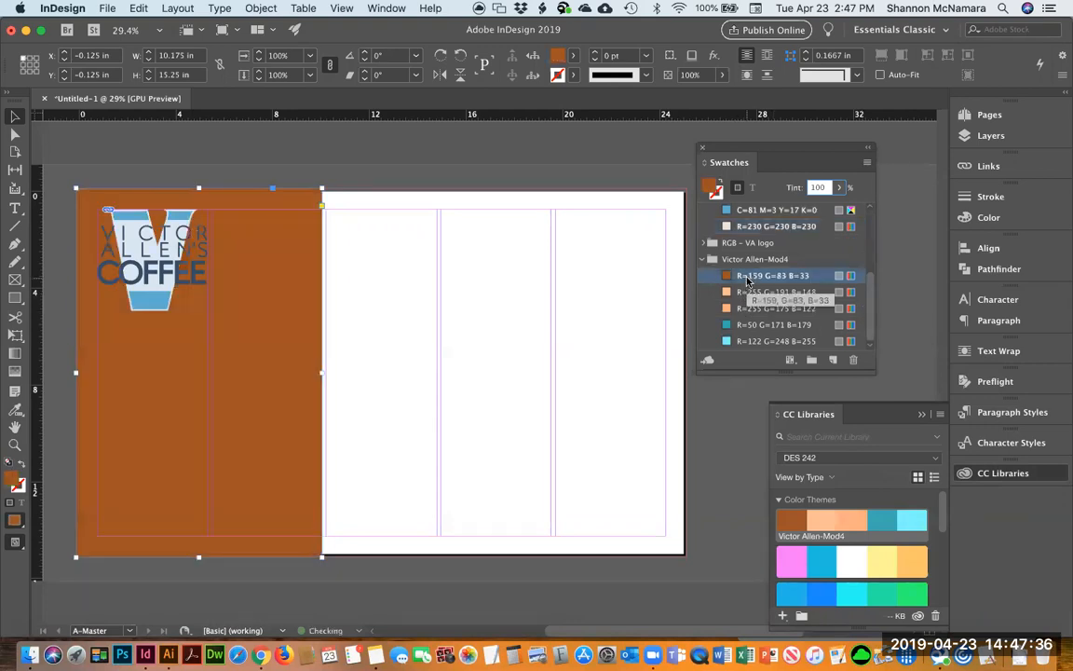
shift+click(751, 342)
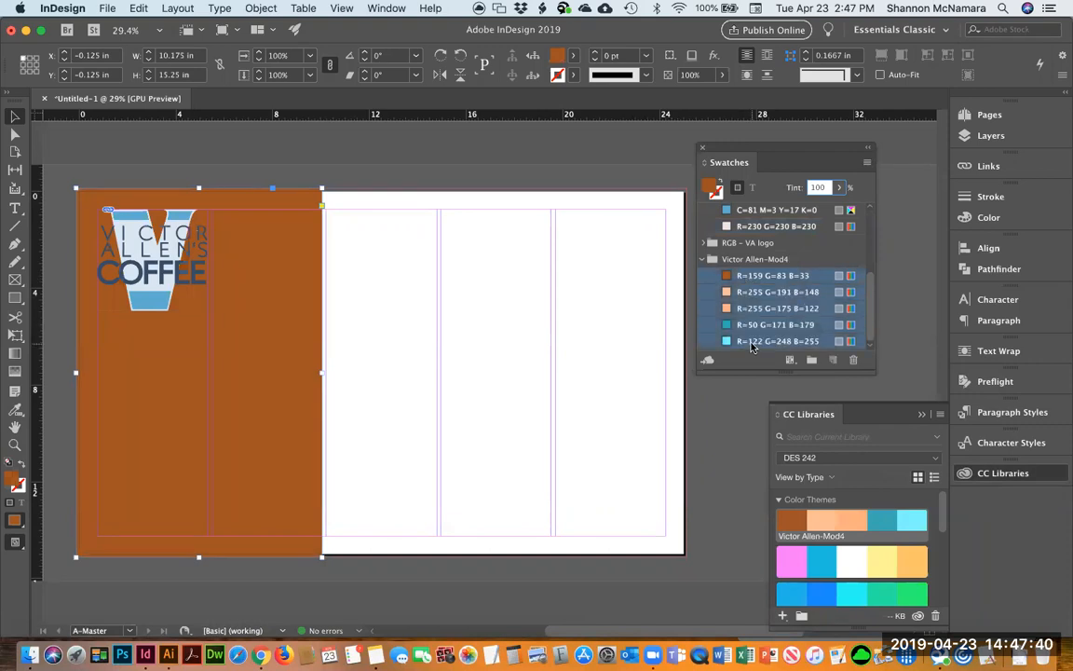
right_click(753, 347)
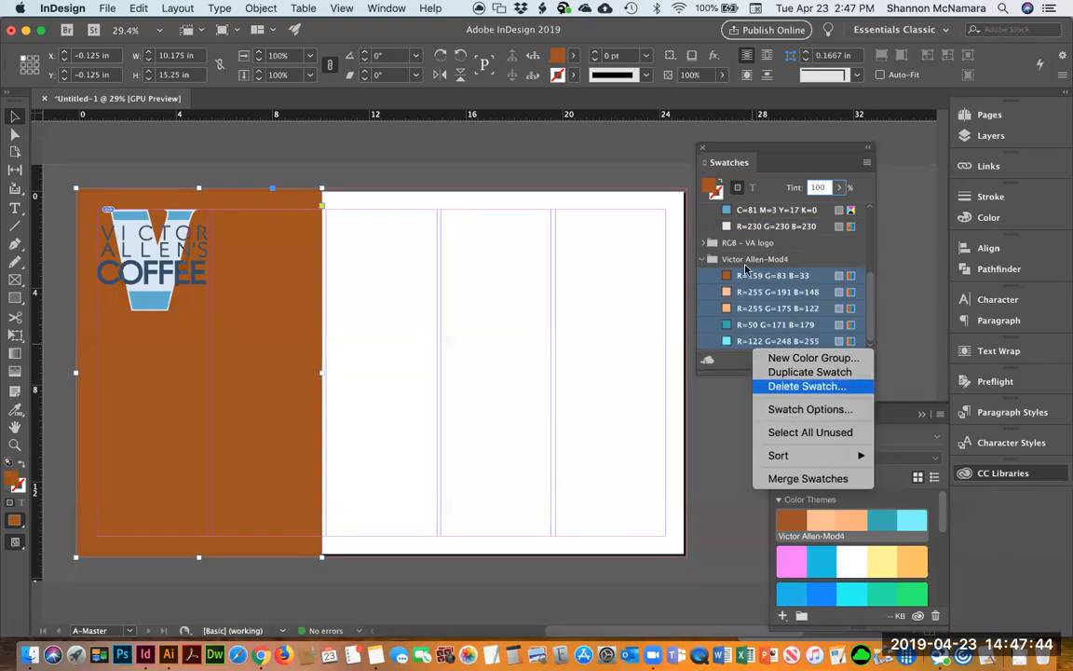
key(Return)
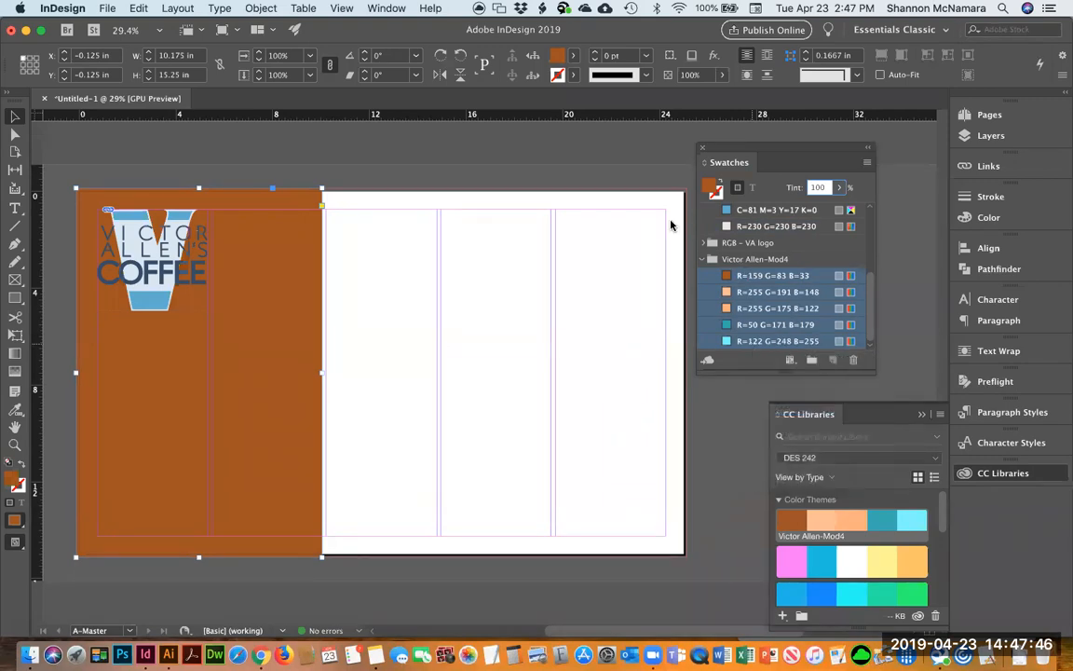
click(466, 288)
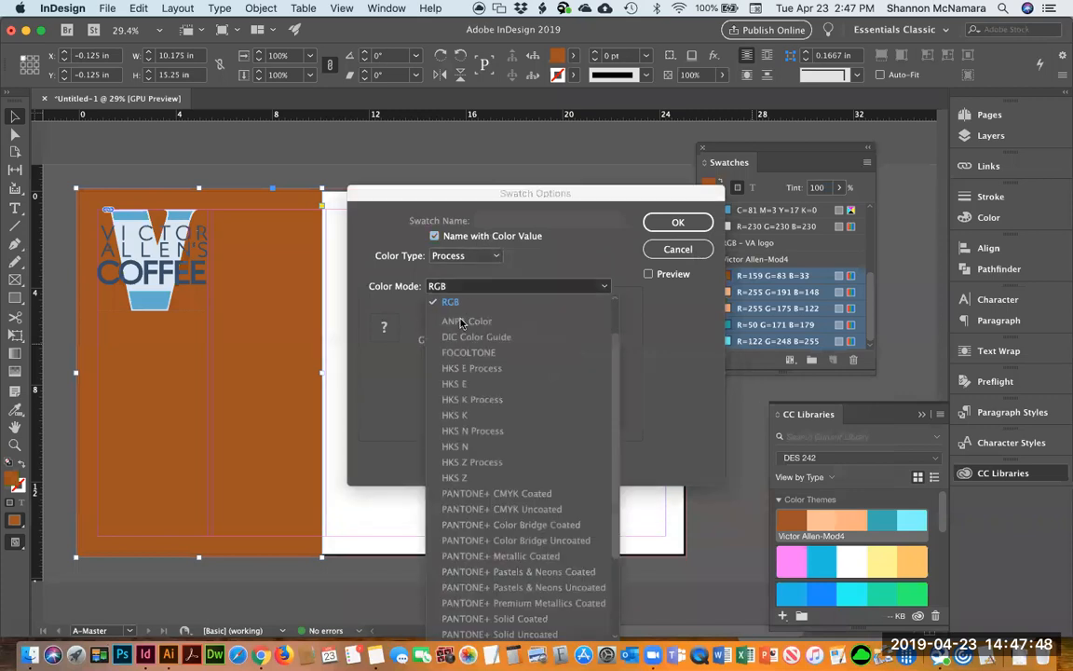
click(457, 336)
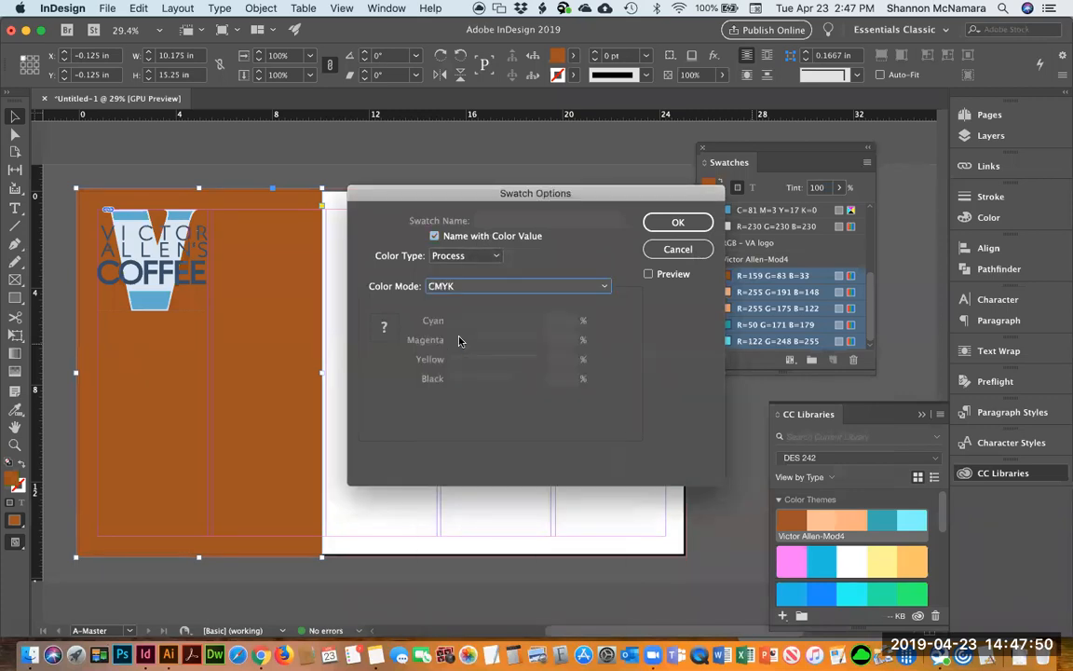
click(678, 225)
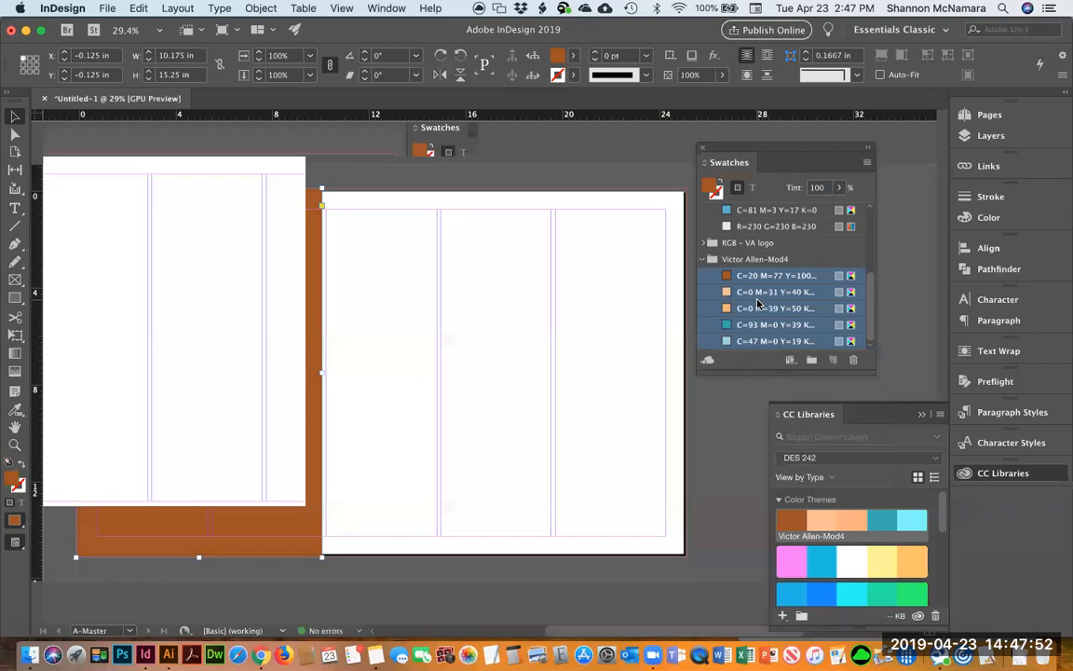
Try the peach swatches C=0 M=31 Y=40 K=0 and C=0 M=39 Y=50 K=0 as the panel rectangle's fill.
drag(763, 294, 747, 295)
click(747, 294)
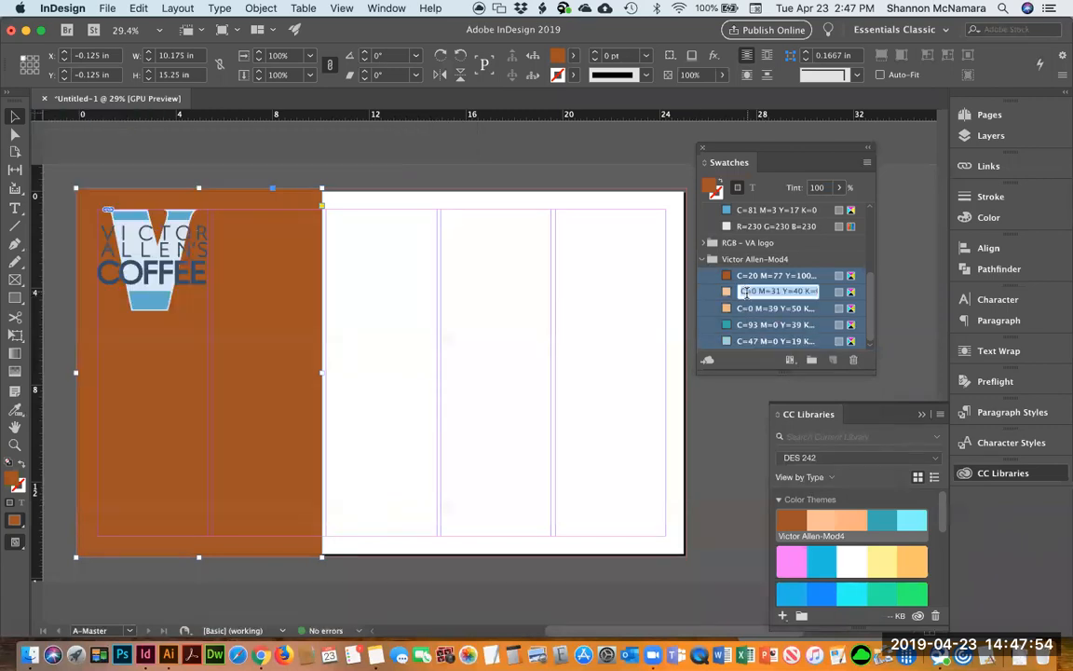
click(706, 292)
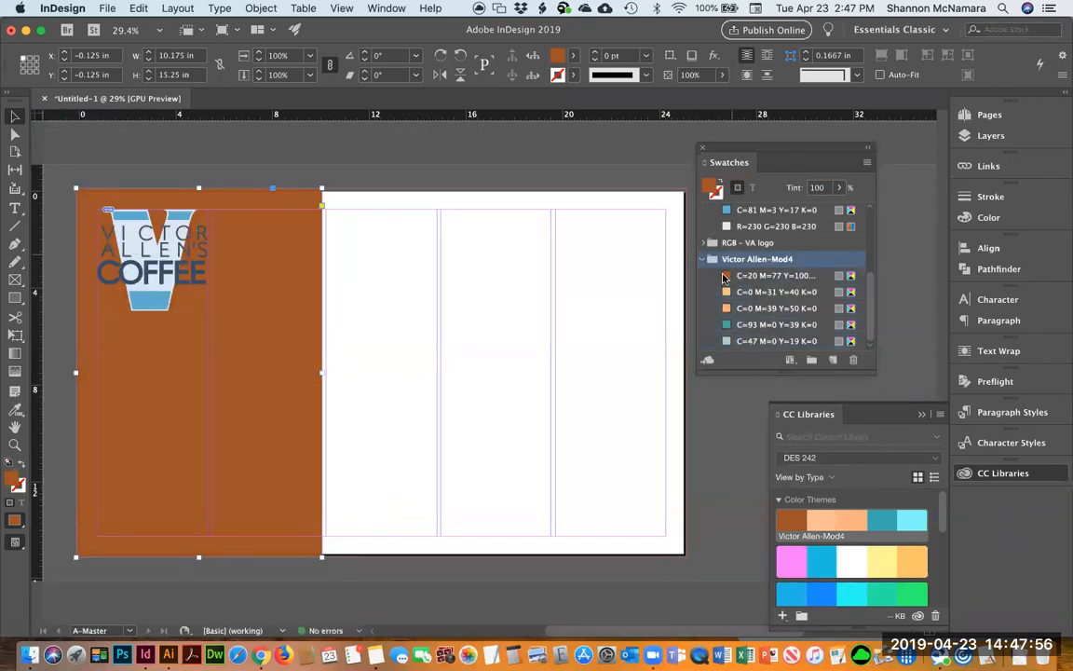
click(708, 292)
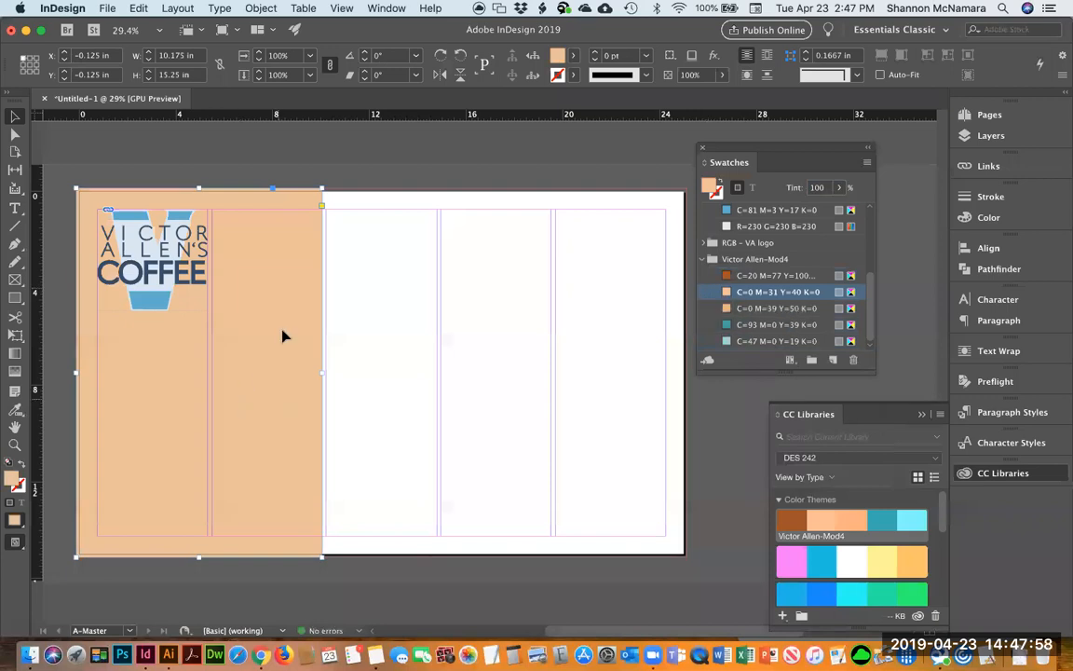
click(705, 309)
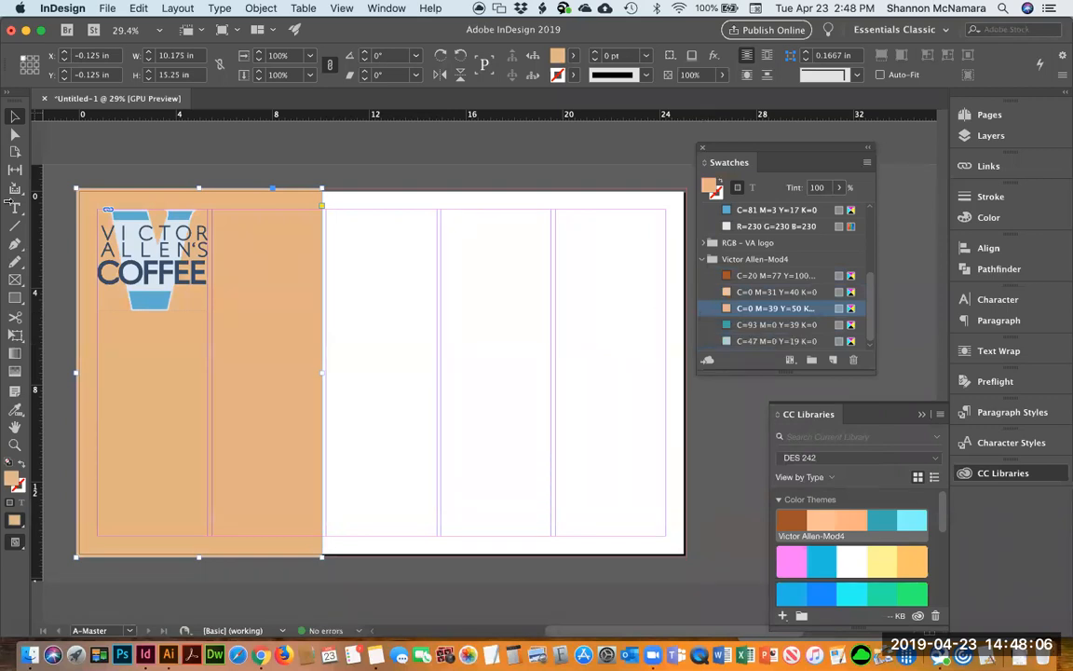
Apply a vertical linear gradient to the panel rectangle, running from its top edge to its bottom edge.
click(15, 353)
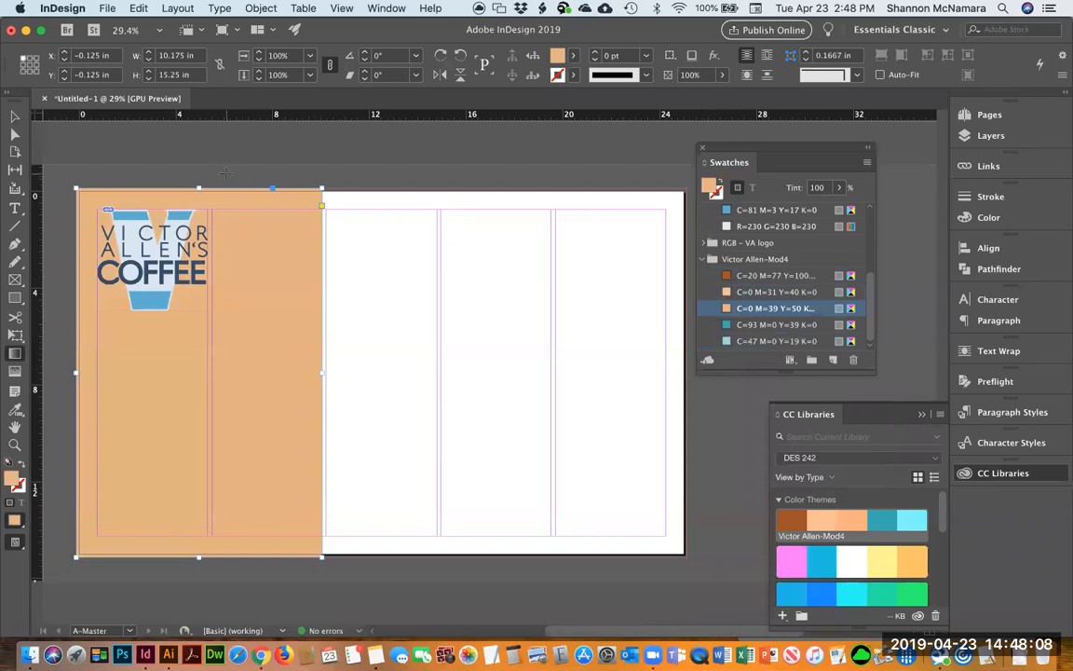
drag(208, 193, 209, 560)
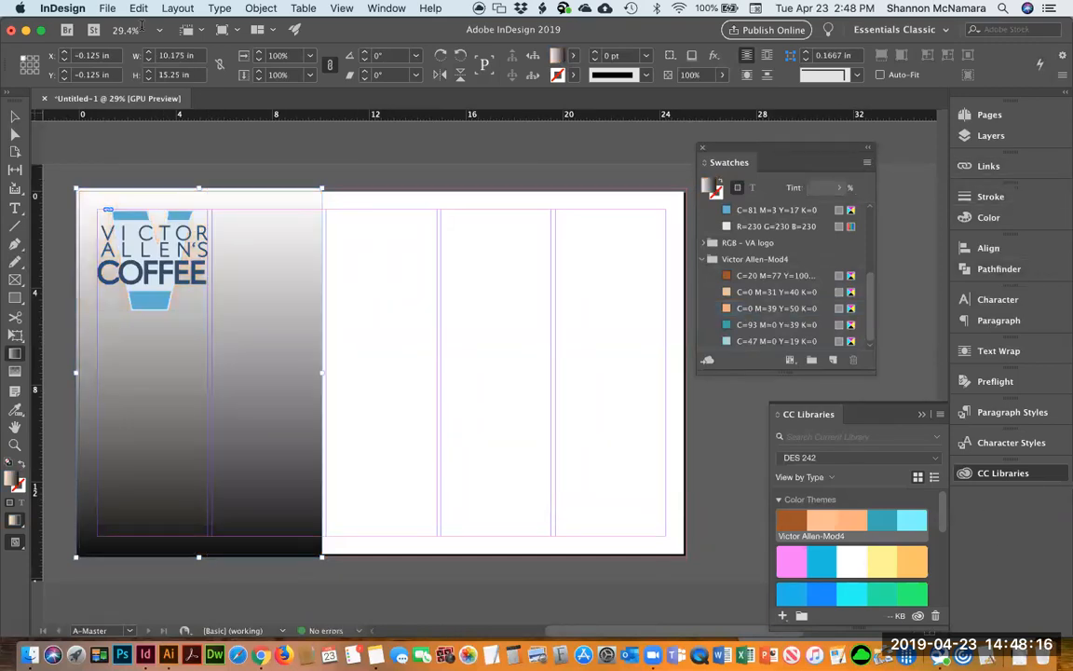
Show the gradient settings and set the gradient's dark end stop to the C=0 M=31 Y=40 K=0 swatch.
click(405, 8)
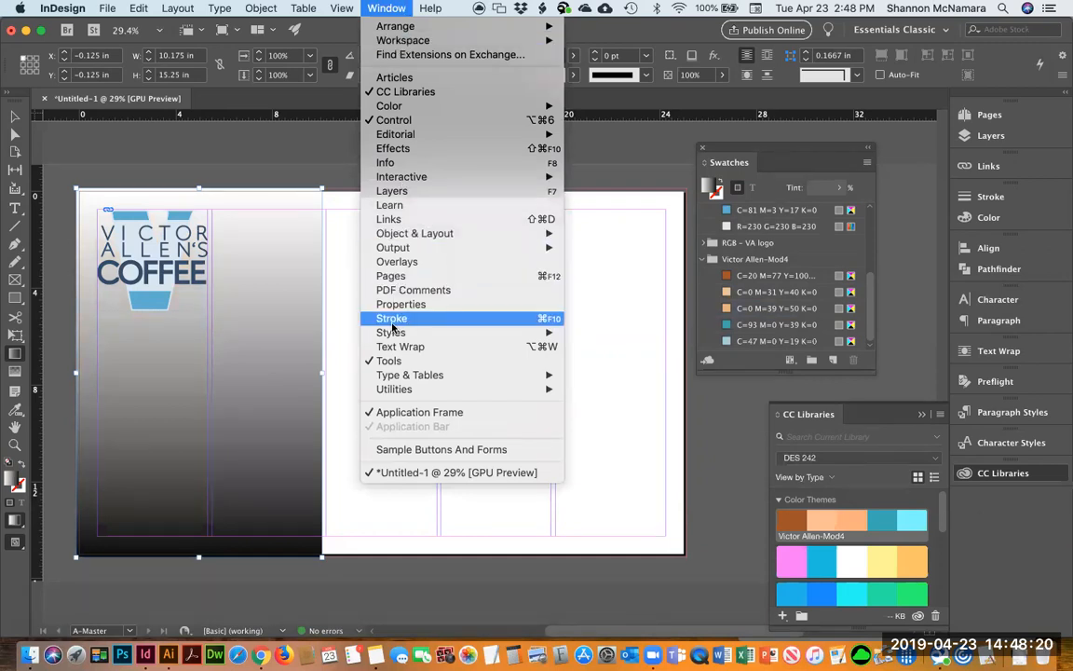
mouse_move(425, 111)
click(601, 135)
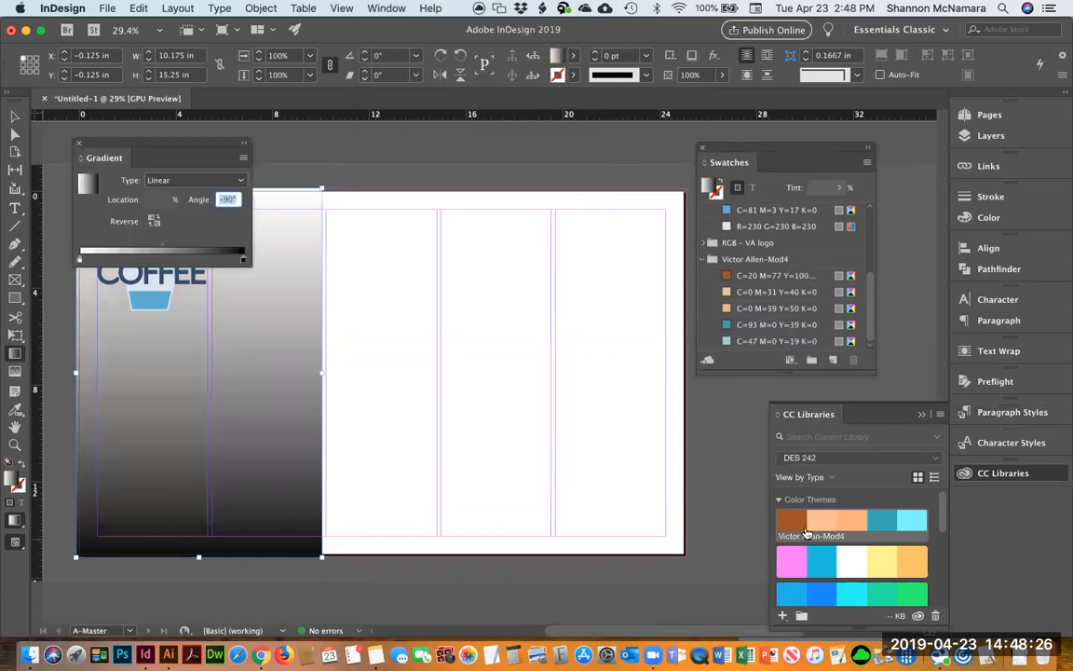
drag(826, 522, 242, 263)
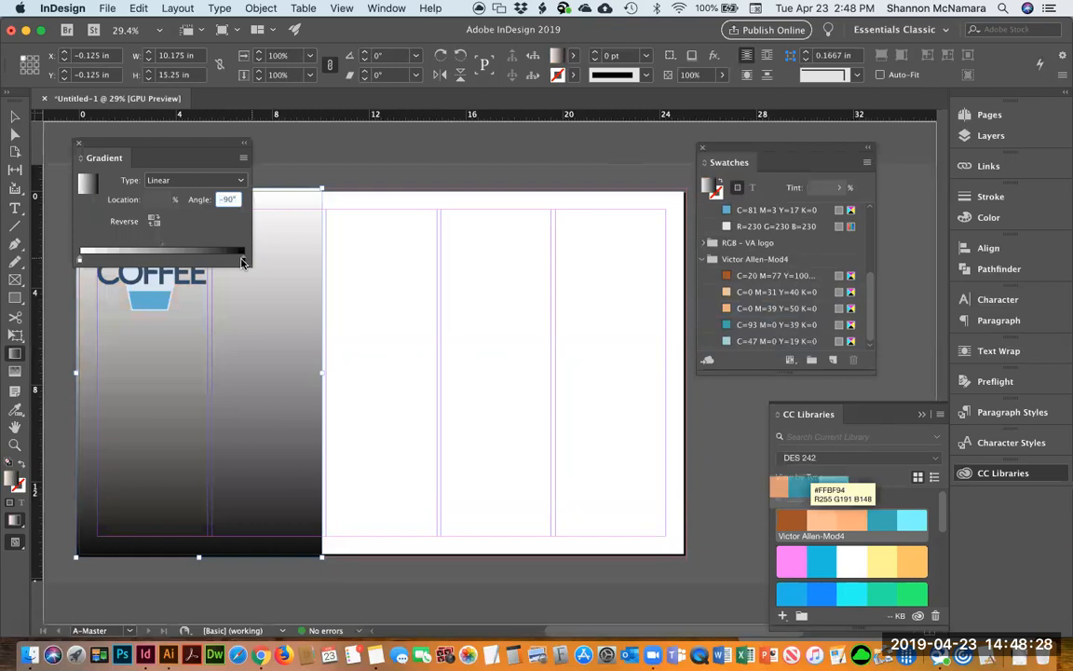
drag(725, 294, 245, 263)
drag(160, 140, 516, 136)
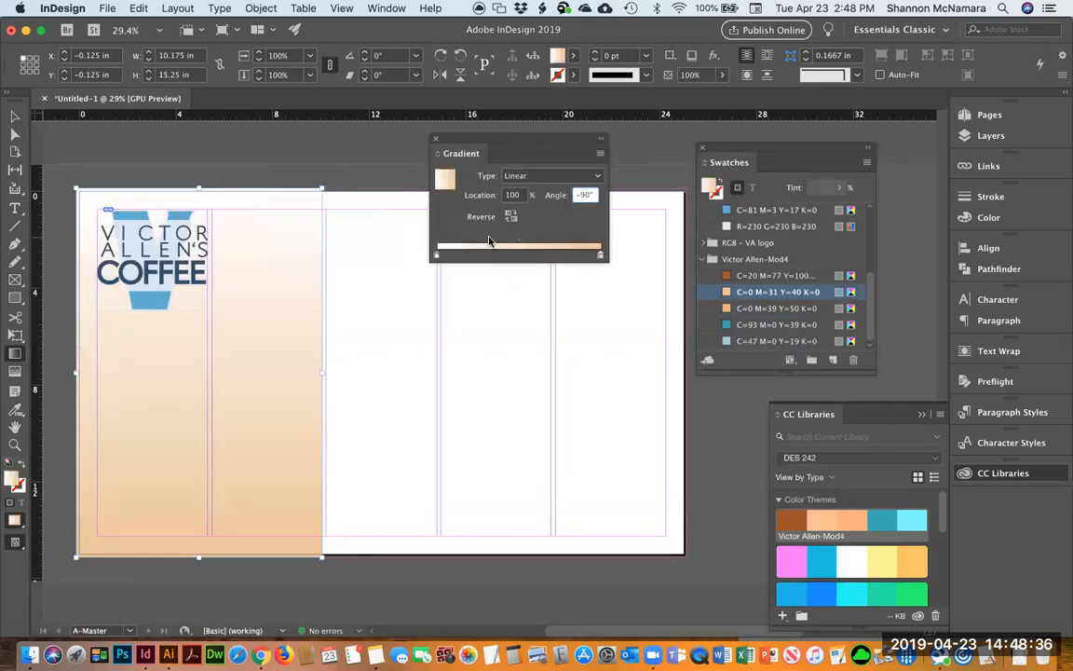
Shift the midpoint of the panel rectangle's gradient to about 66% and deselect the rectangle.
drag(519, 239, 545, 243)
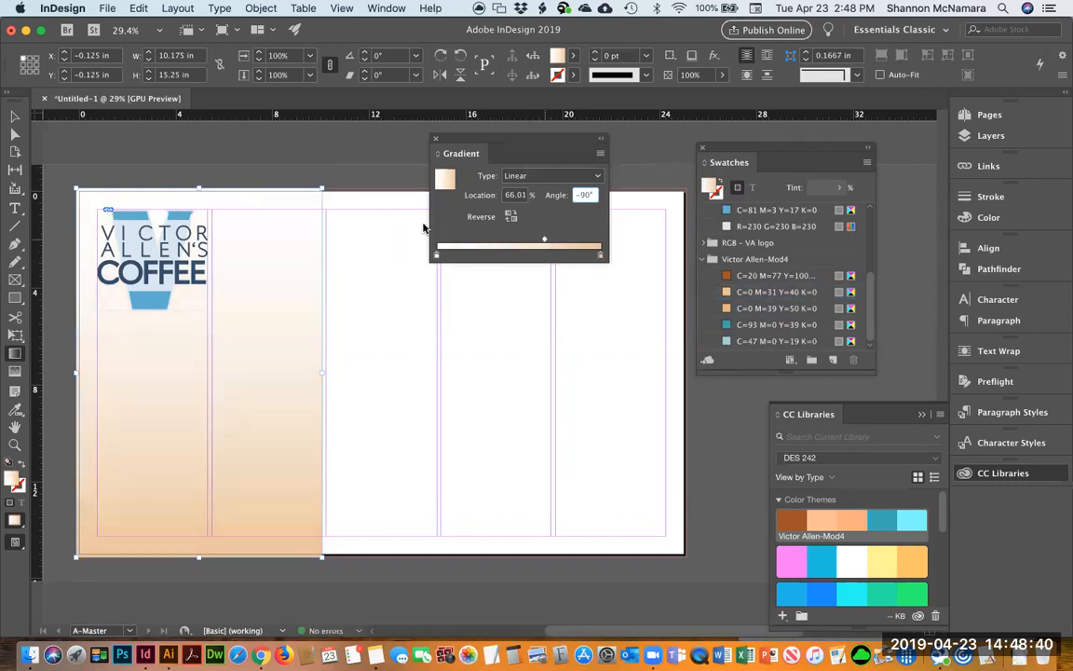
click(15, 117)
click(370, 186)
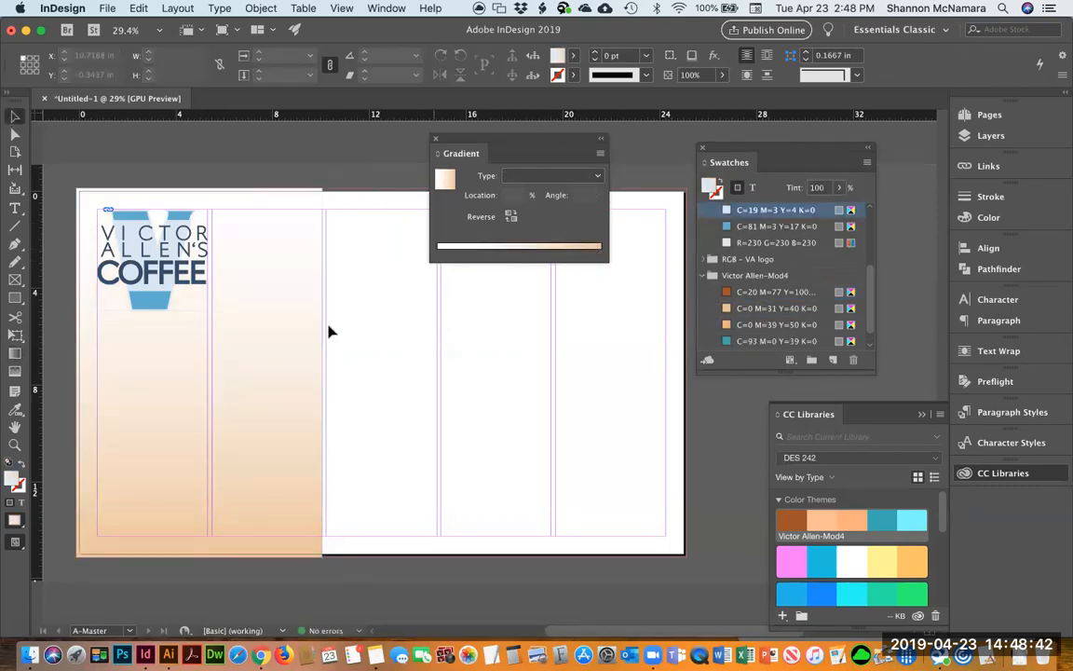
Check the master page without guides, restore them, and group the floating gradient settings with the swatches.
key(w)
key(w)
drag(526, 138, 793, 168)
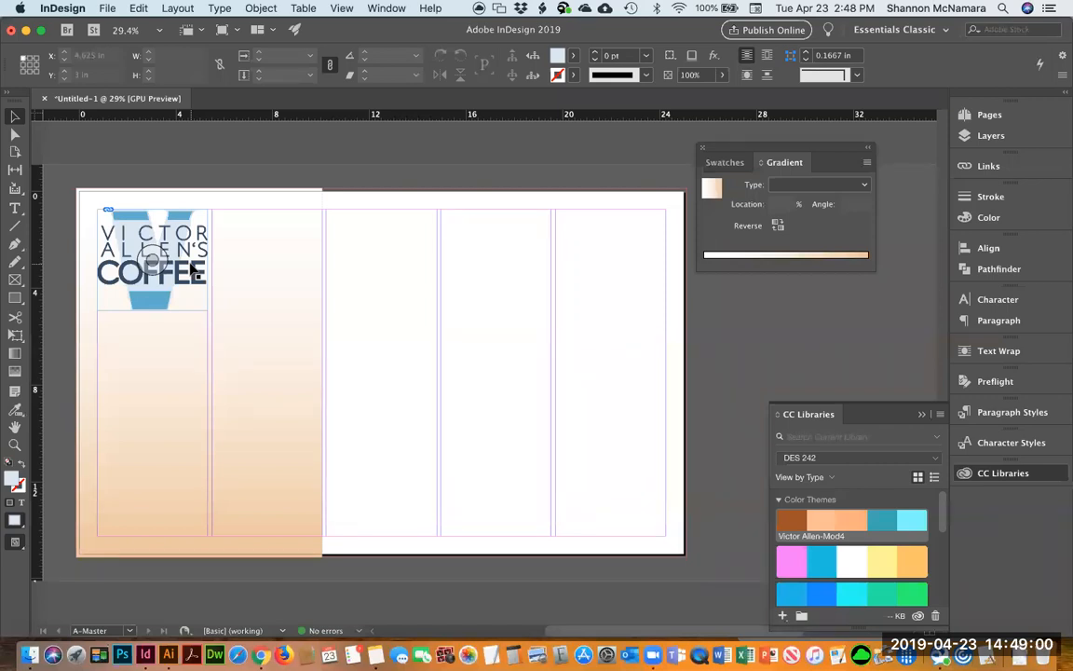
Create a new paragraph style and open its options.
click(999, 413)
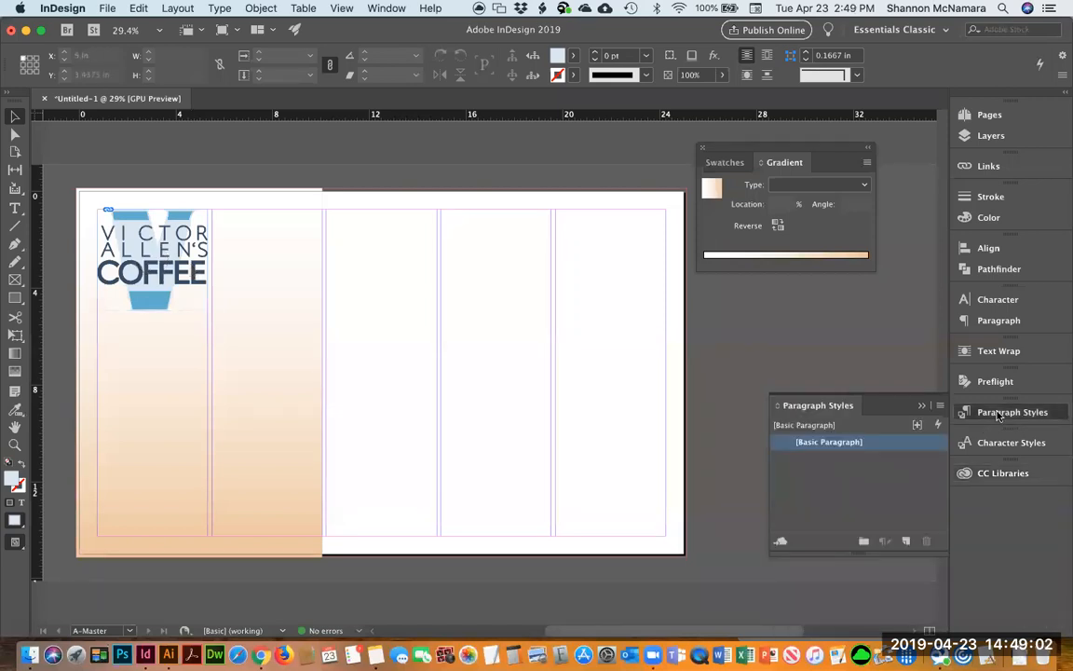
click(906, 541)
click(790, 460)
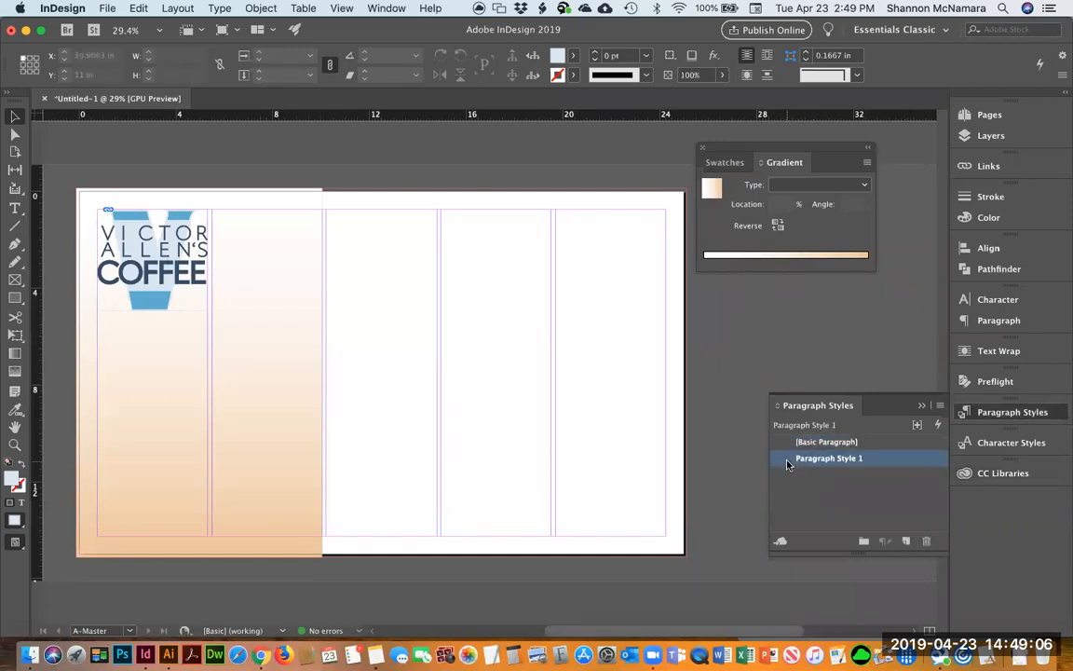
double_click(787, 460)
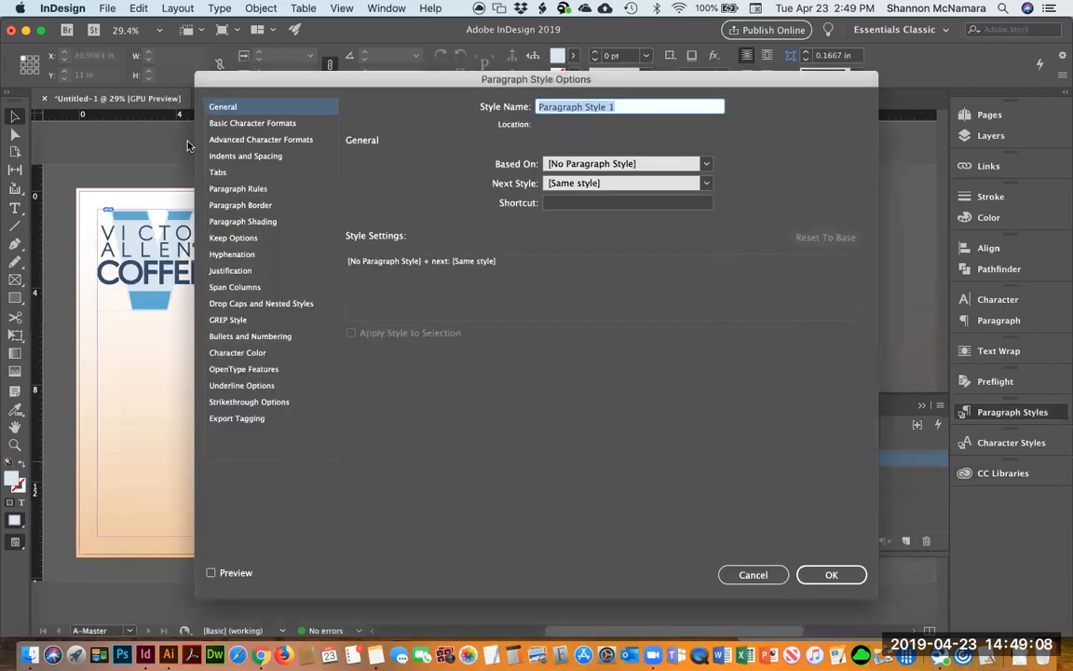
Set the new paragraph style's font family to Gibbs and its font style to Light.
click(240, 126)
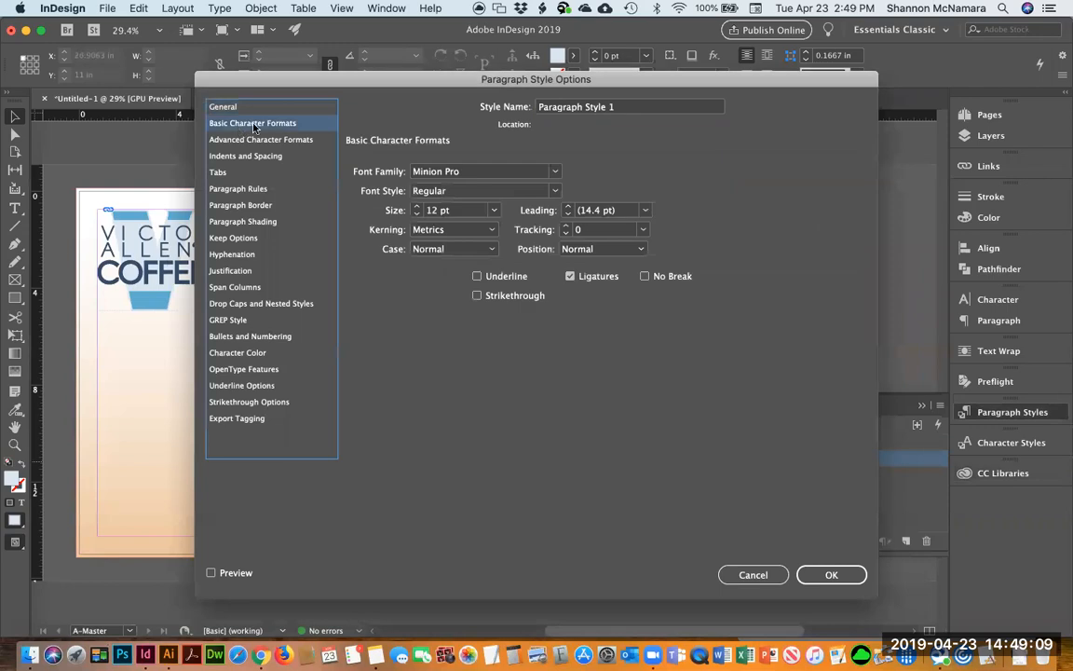
click(556, 173)
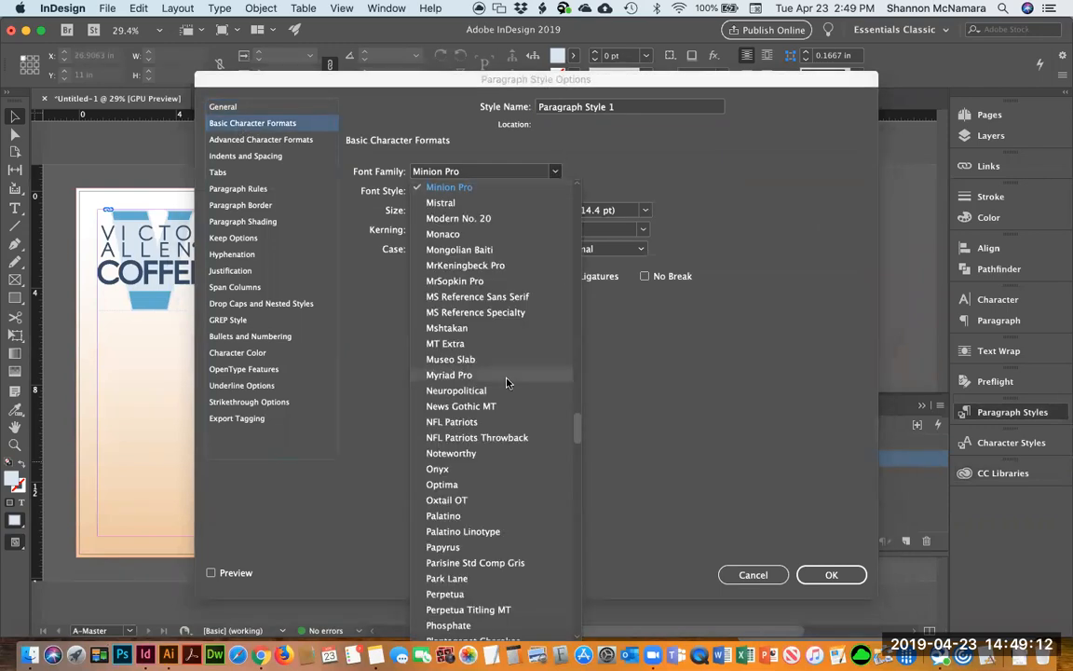
scroll(508, 384, down, 10)
scroll(509, 384, up, 15)
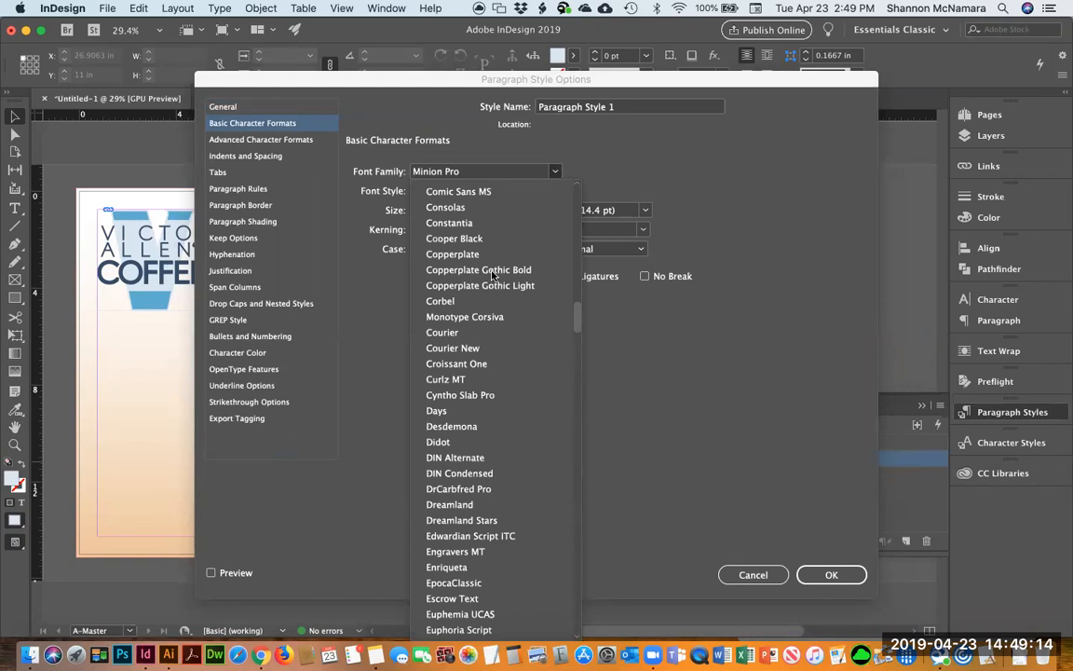
scroll(471, 422, down, 7)
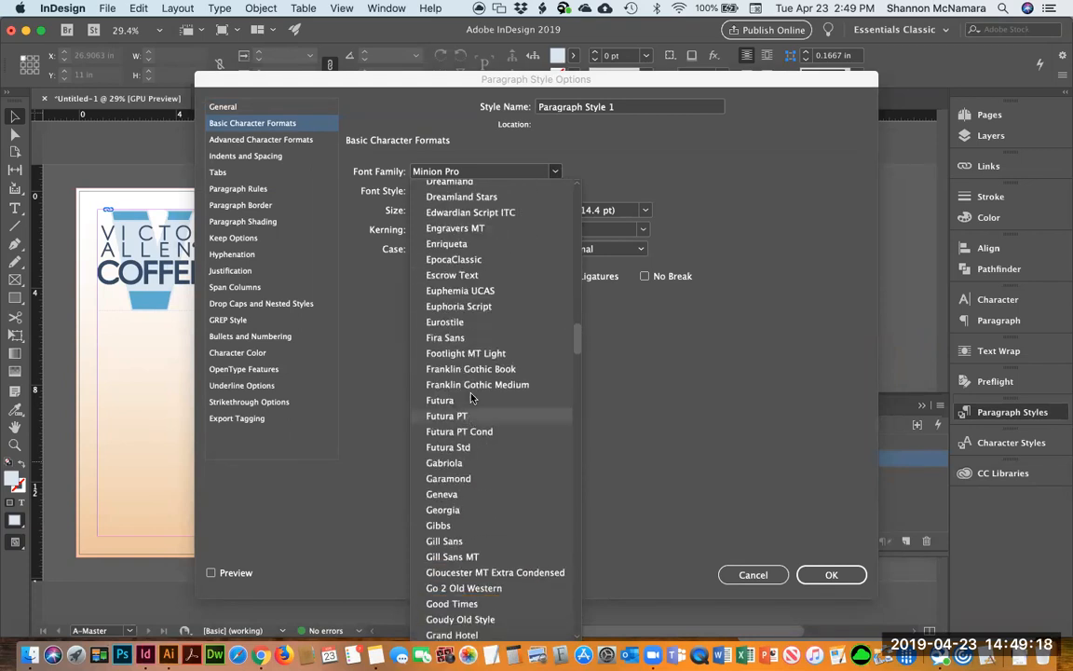
click(445, 525)
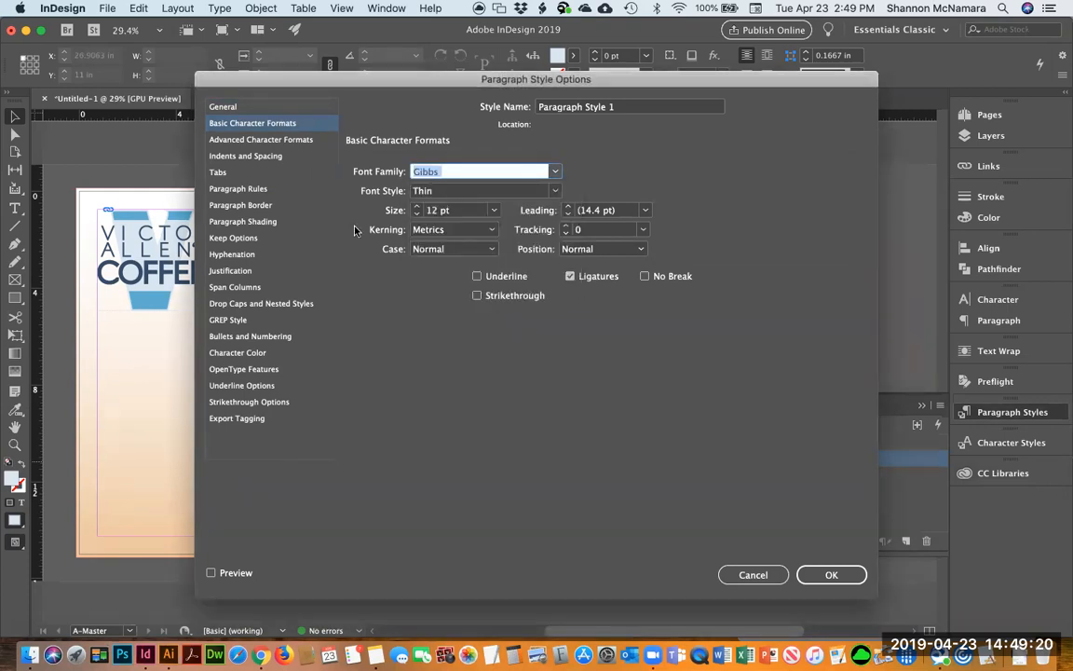
click(556, 191)
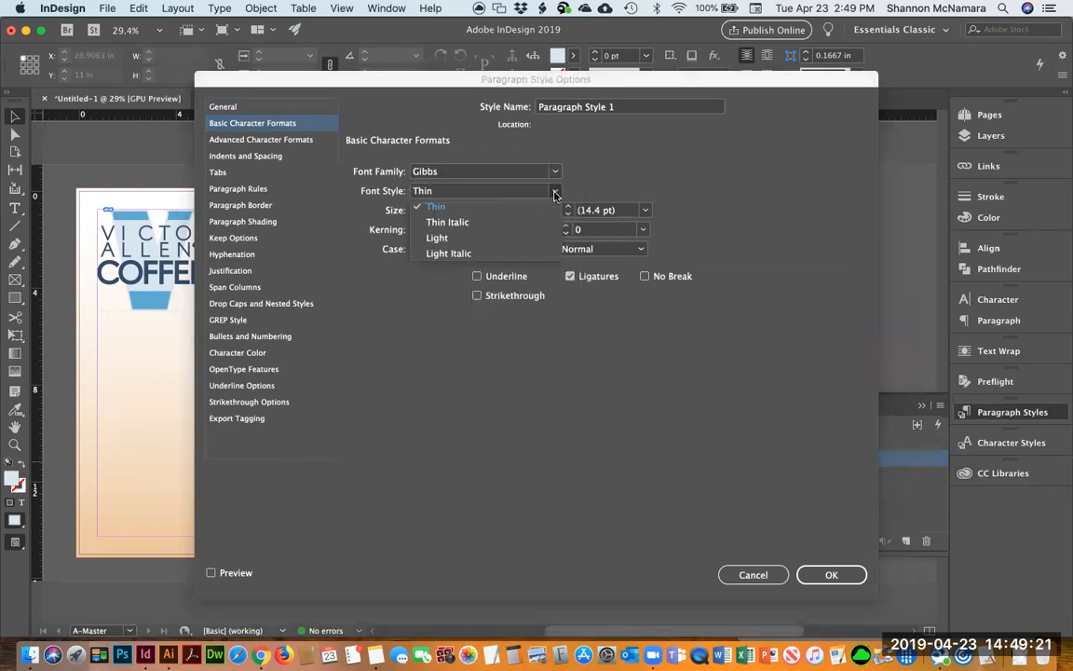
click(450, 237)
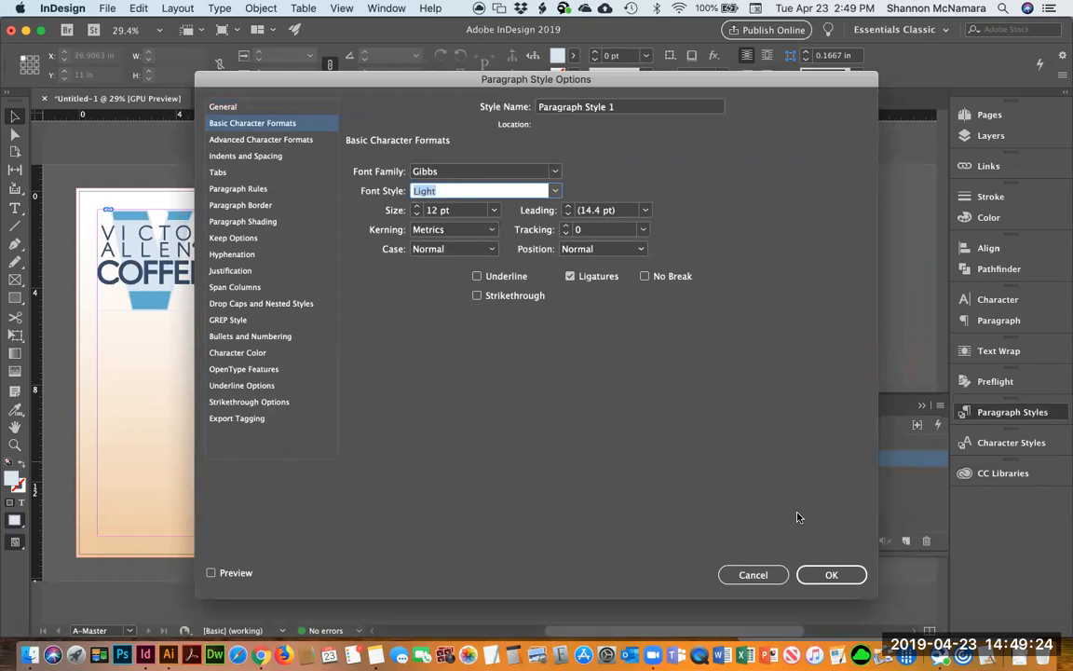
Review the paragraph style's advanced character, indent and spacing settings and show its character color options.
click(244, 140)
click(251, 156)
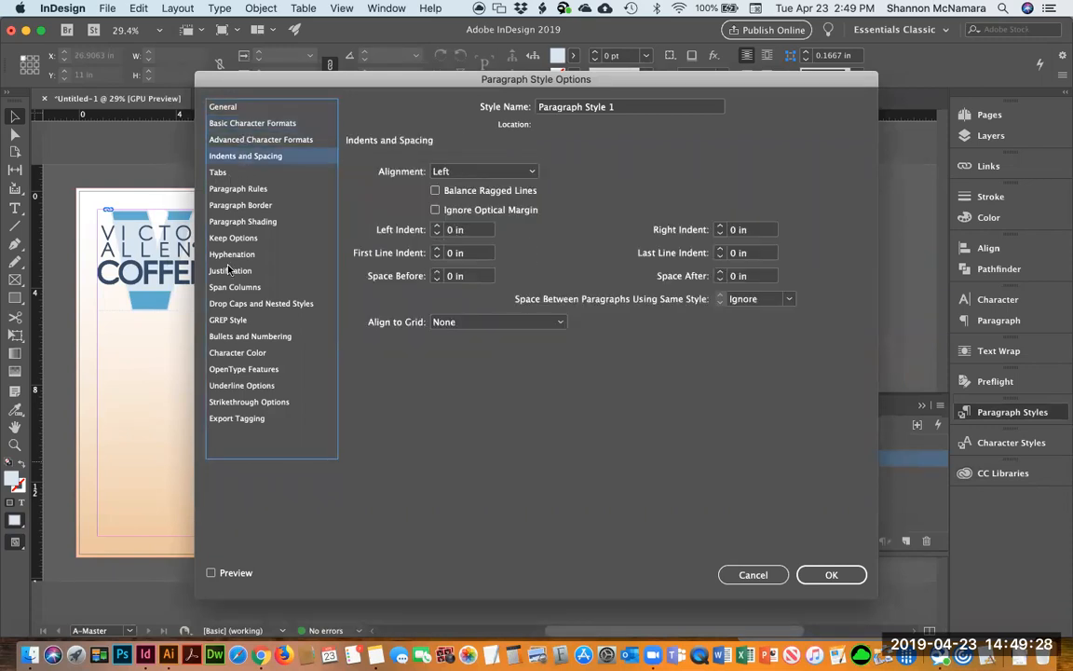
click(240, 124)
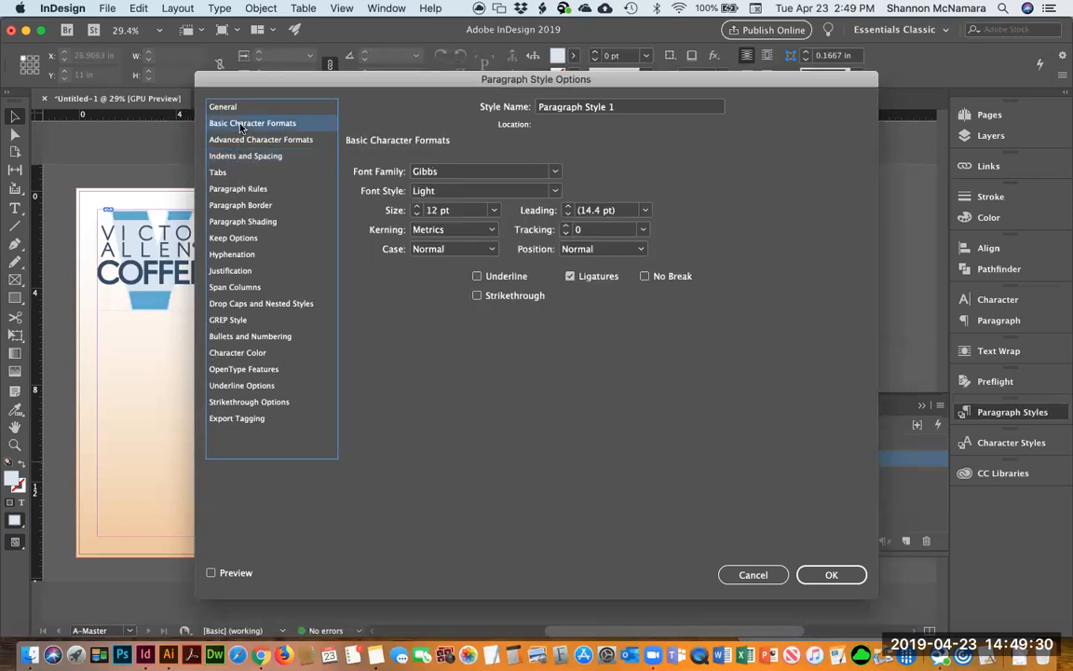
click(244, 354)
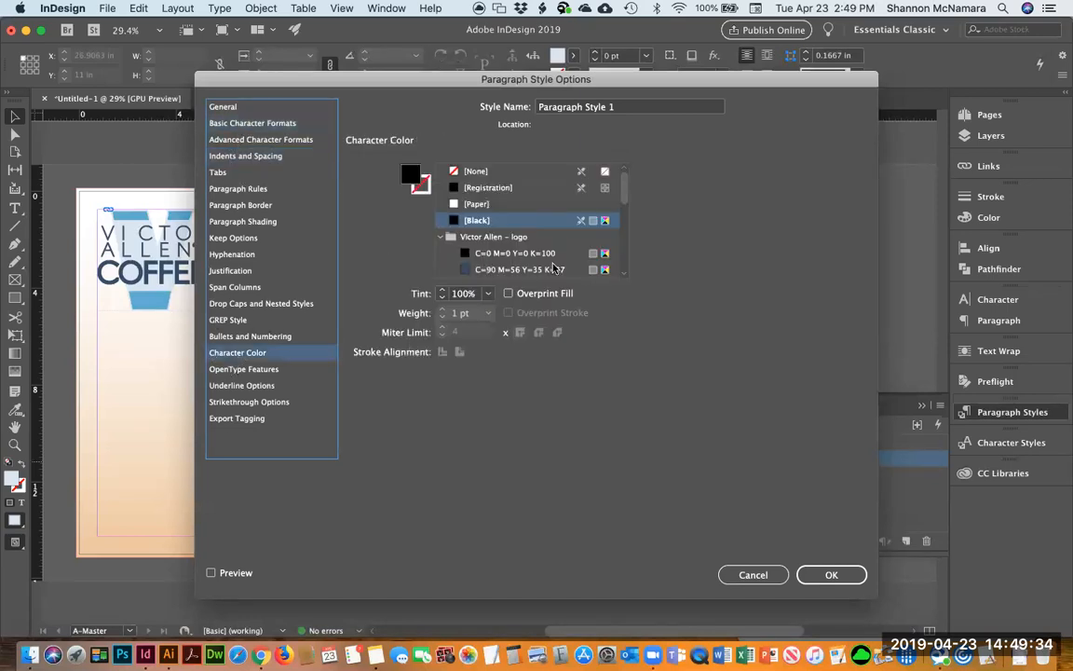
Set the paragraph style's character color to the C=90 M=56 Y=35 K=27 logo swatch and accept the style options.
scroll(622, 277, down, 2)
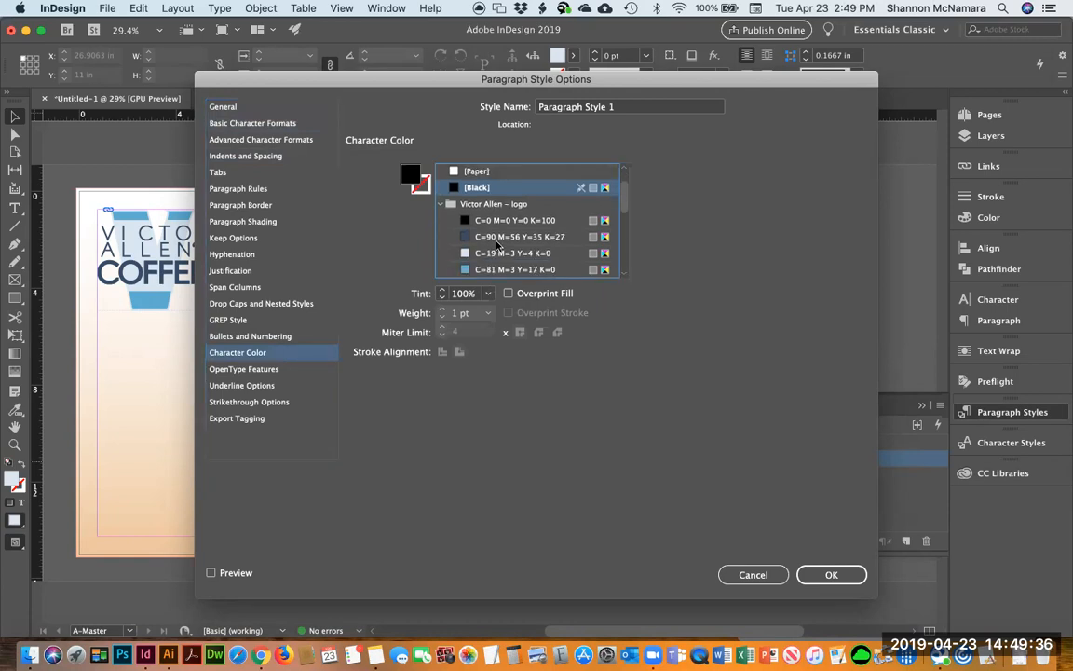
click(485, 236)
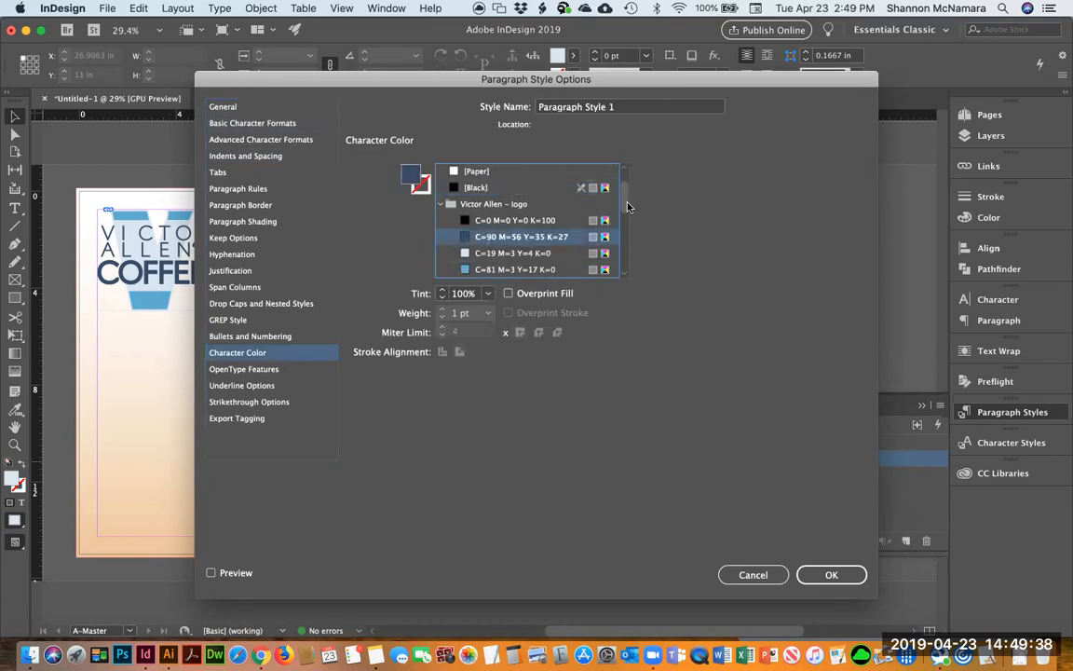
scroll(626, 240, down, 5)
drag(623, 258, 624, 187)
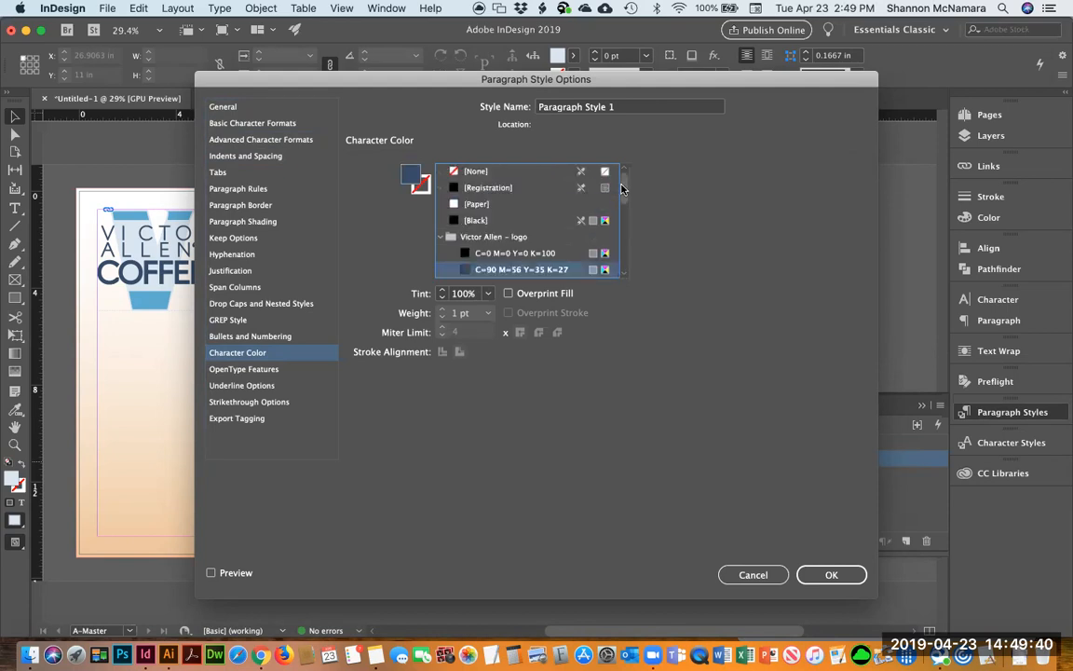
click(846, 574)
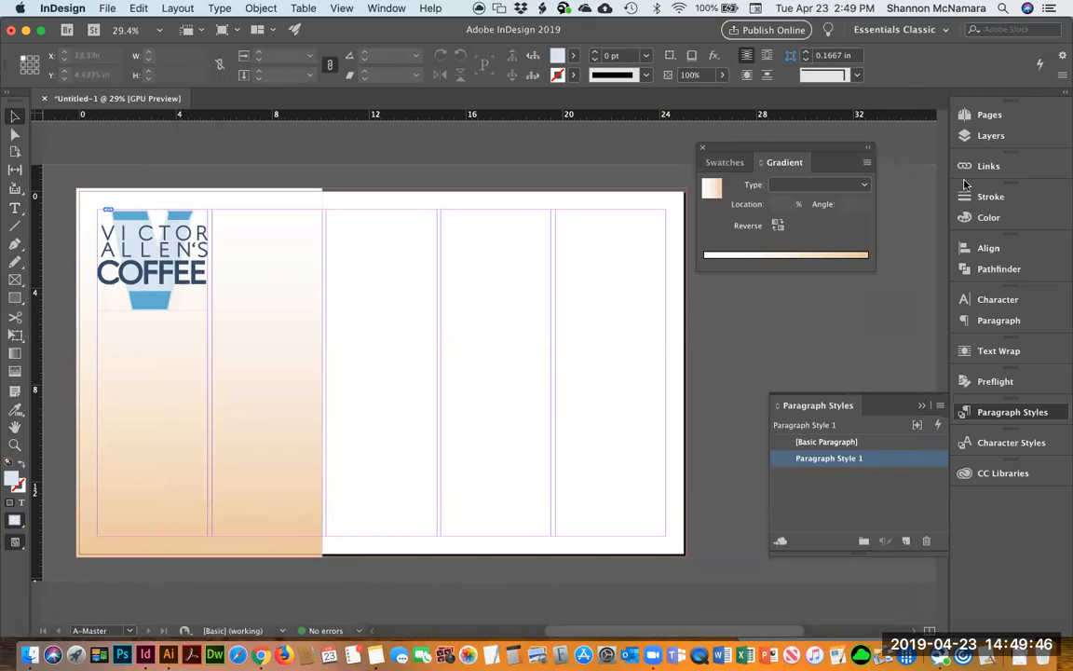
Draw a rectangle about 15.375 by 15.125 in over the three empty columns beside the orange gradient panel on A-Master.
click(725, 163)
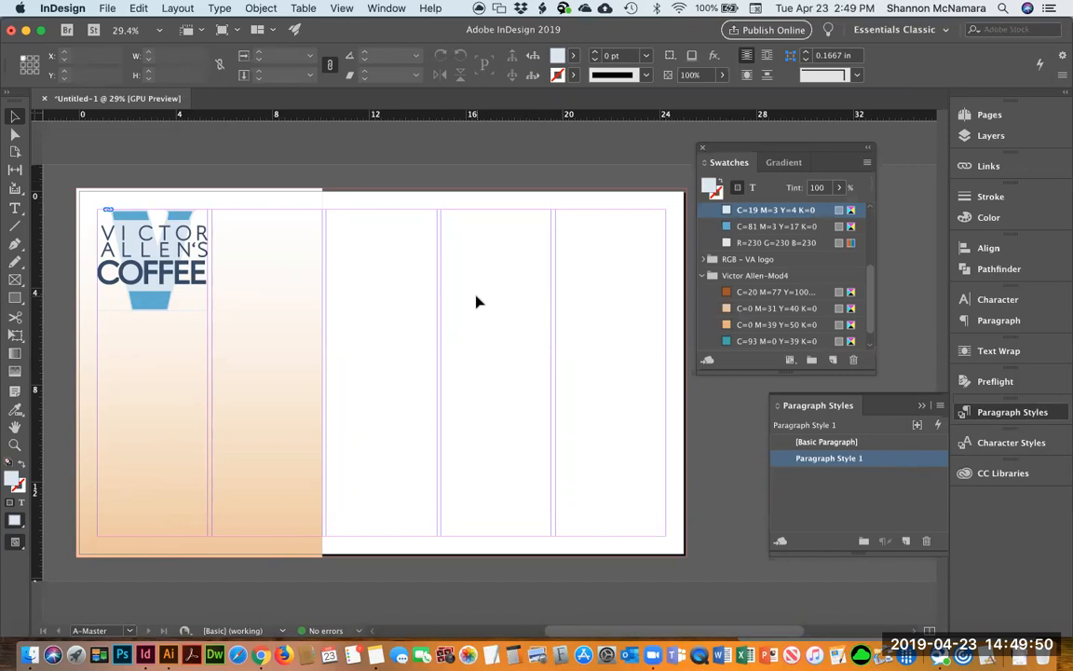
key(m)
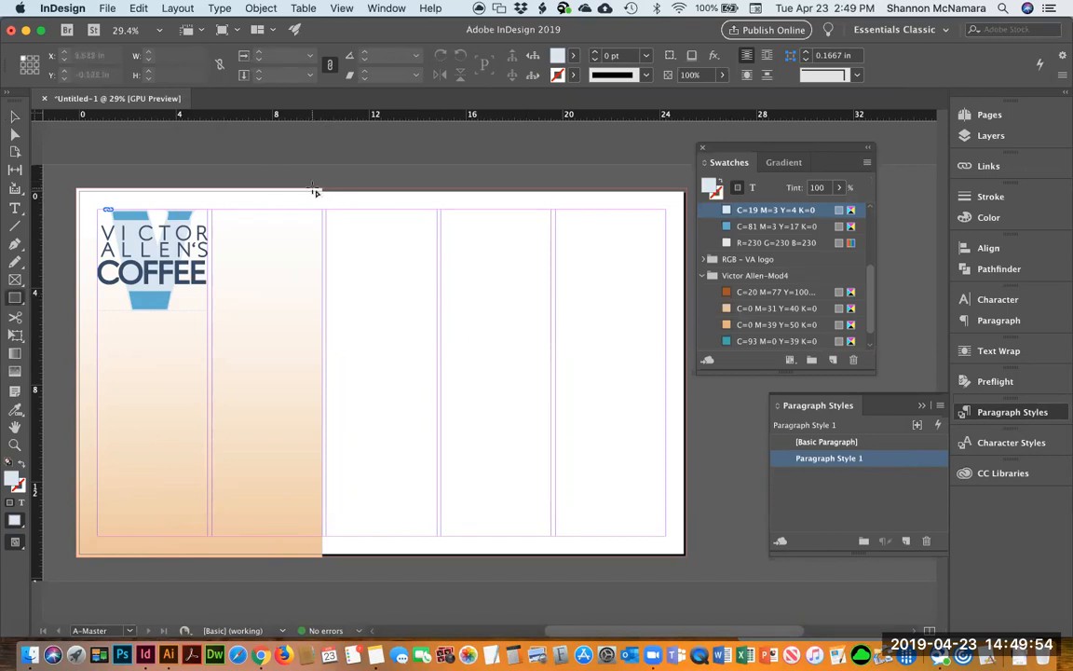
drag(315, 192, 688, 557)
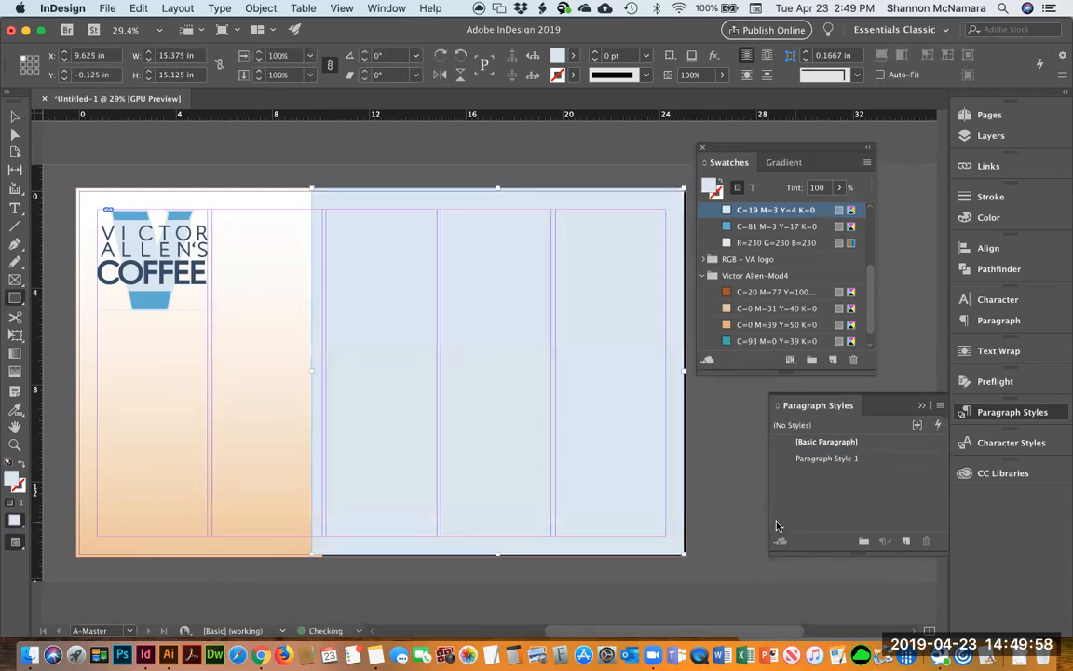
key(v)
Try the dark blue and medium blue logo swatches as the rectangle's fill and return to C=19 M=3 Y=4 K=0.
scroll(764, 226, up, 1)
click(763, 212)
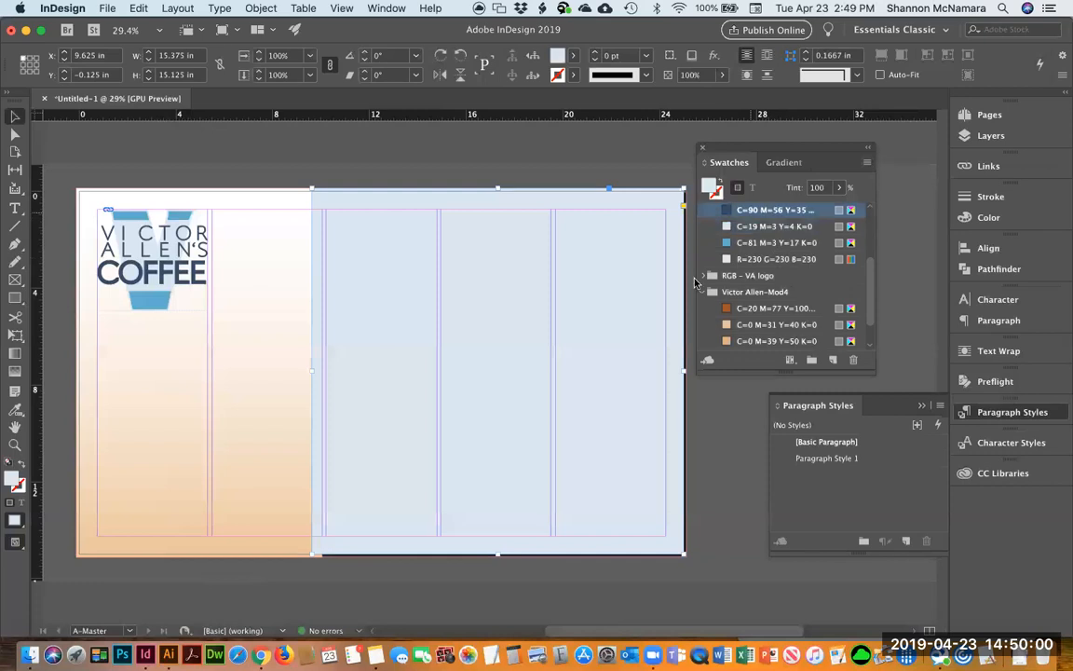
scroll(738, 272, up, 2)
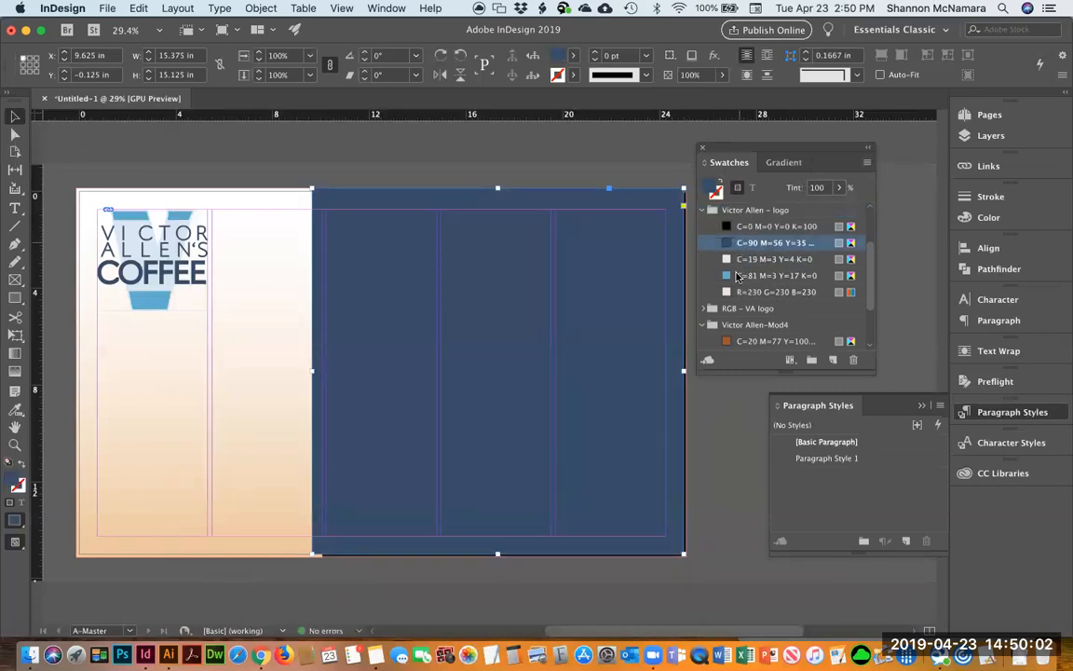
click(751, 276)
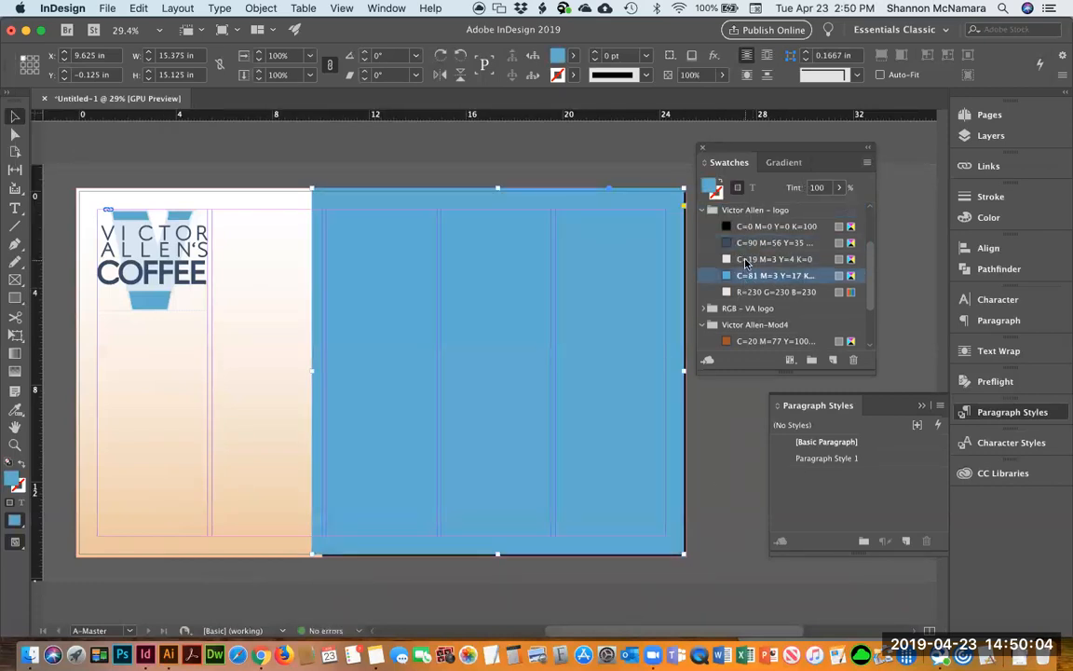
click(759, 259)
Fit the light blue rectangle to the bleed edges at 15.375 by 15.25 in, behind the gradient panel.
drag(680, 556, 682, 553)
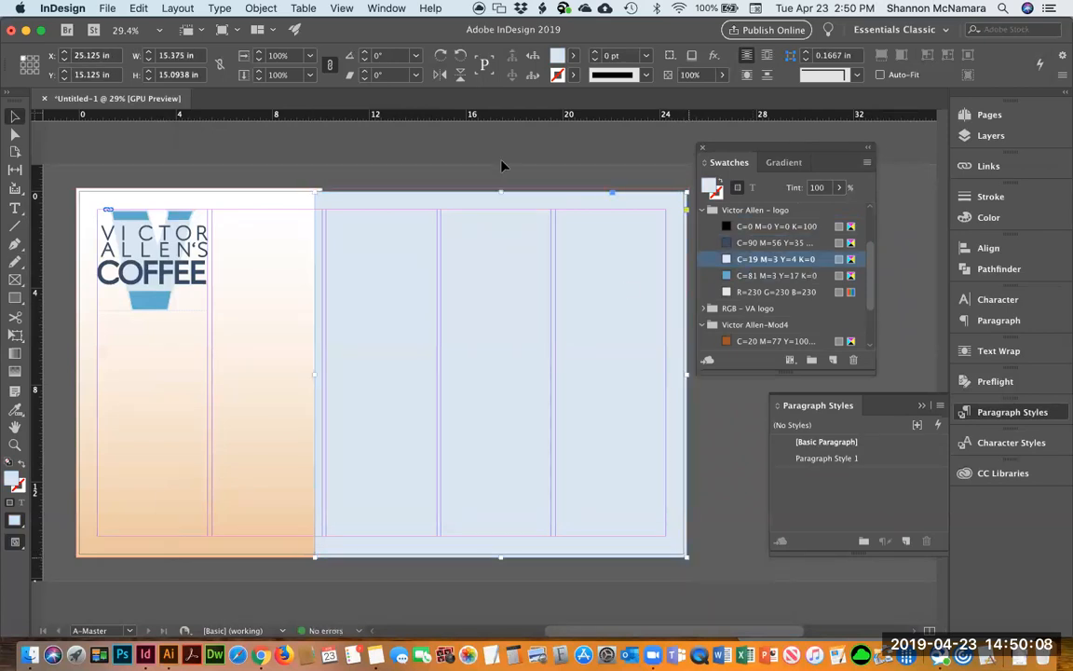
drag(451, 192, 450, 169)
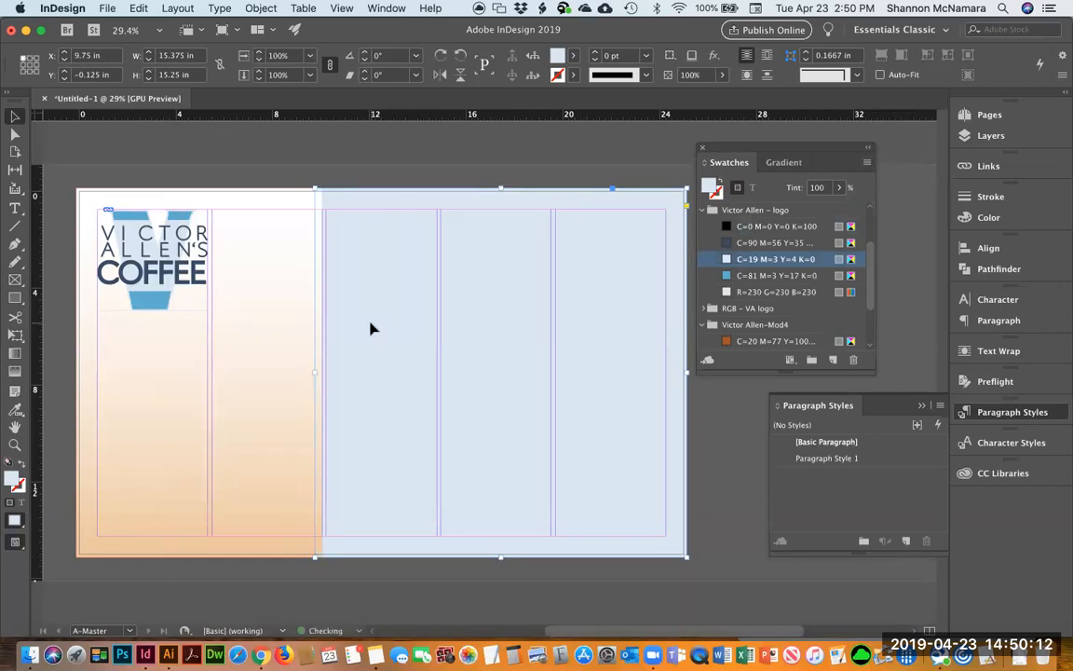
click(706, 498)
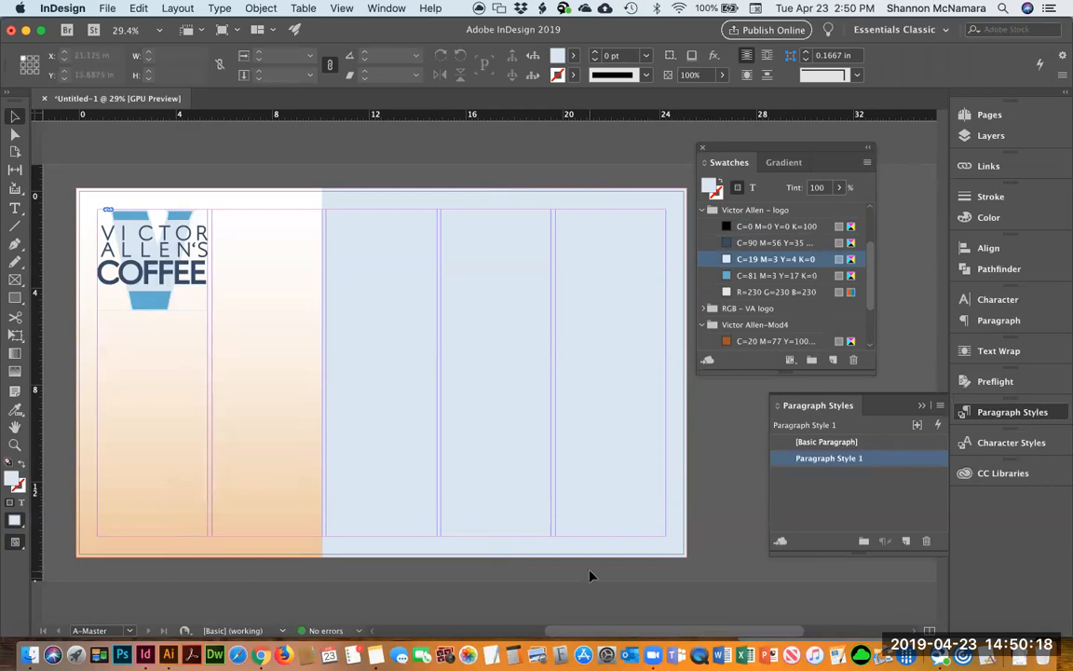
Create a text frame below the bottom margin across the last two columns with right-aligned 18 pt text.
key(t)
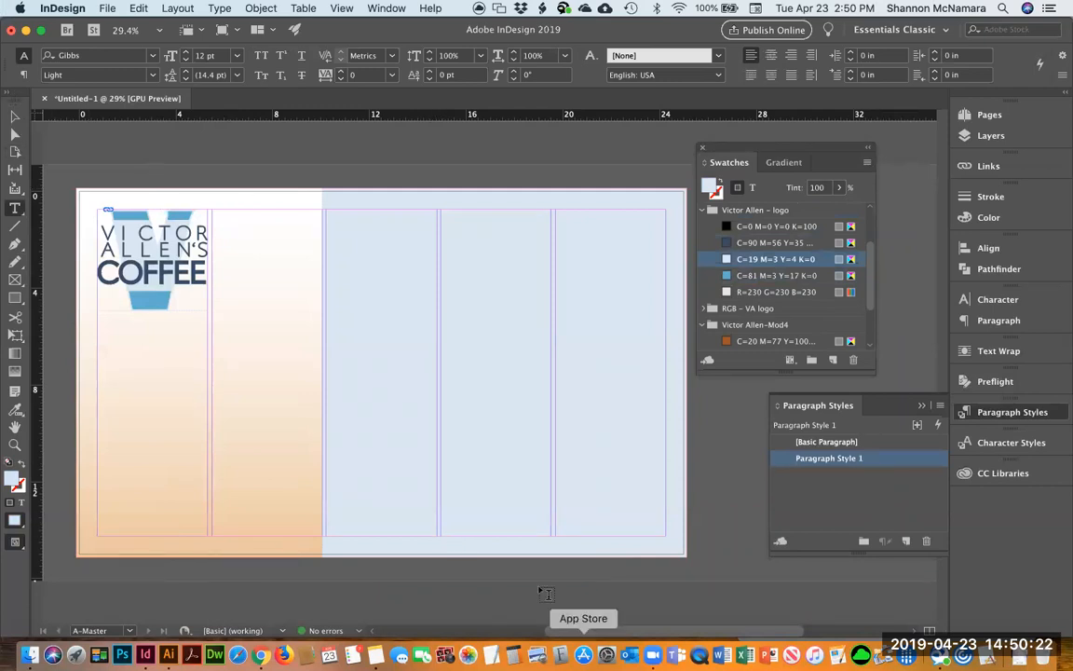
drag(444, 539, 665, 551)
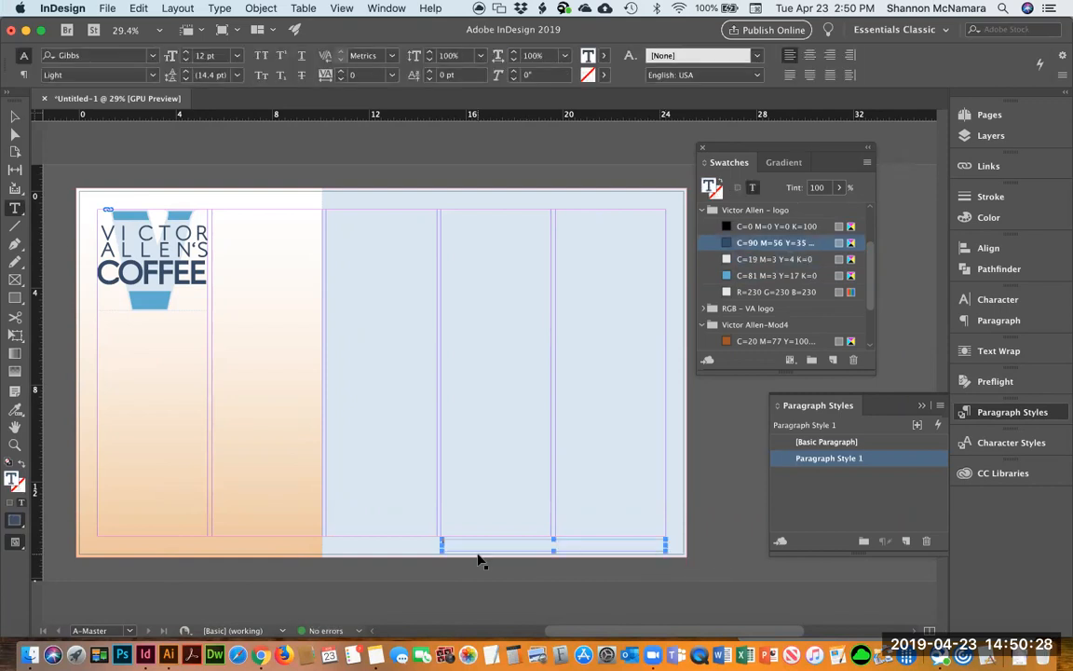
key(super+shift+r)
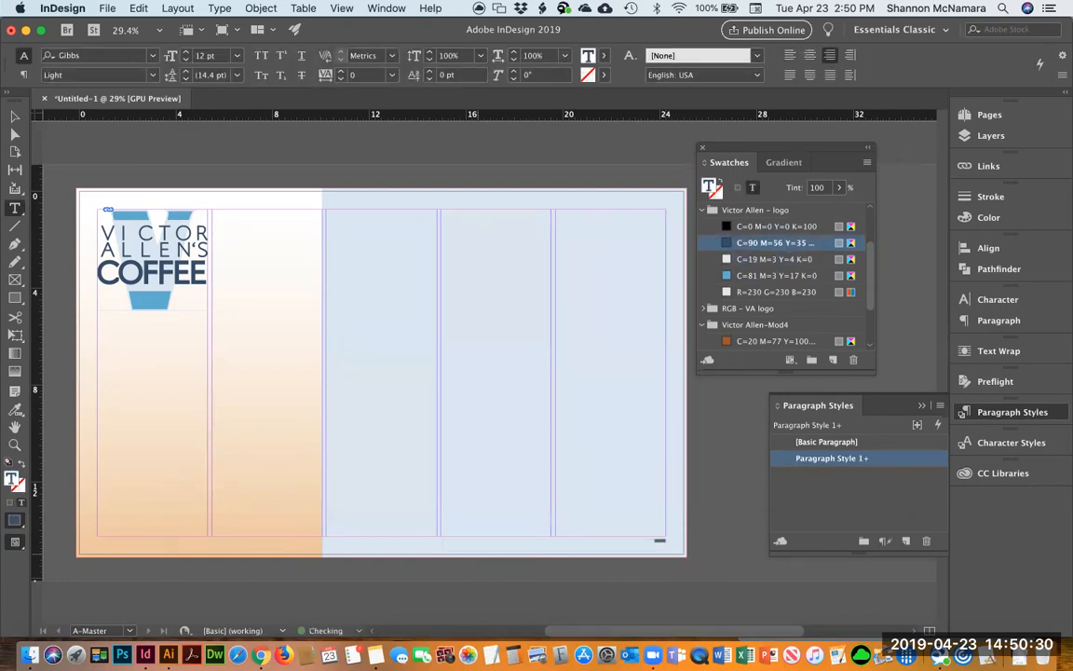
key(super+a)
key(super+shift+period)
key(super+shift+period)
key(super+shift+period)
Enter the designer's full name followed by "- DES242 - Victor Allen Coffee - Logo Sheet" in the footer frame.
click(666, 541)
text(- ©ES242 - Victor Allan Coffee - Logo Sheet)
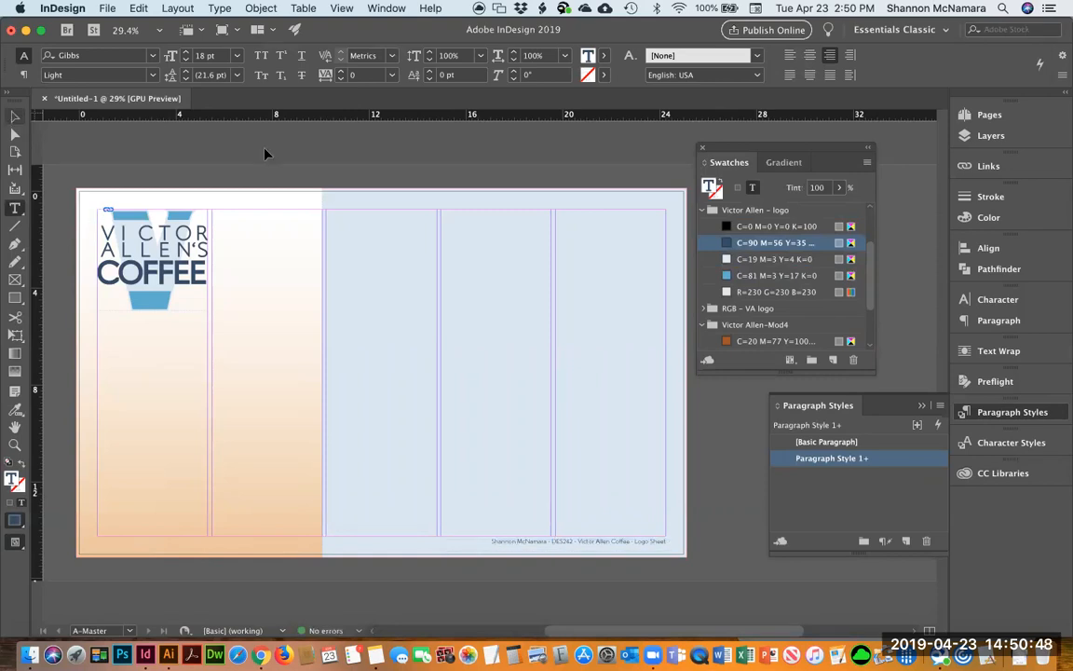
click(14, 116)
Try the footer line in all caps, revert that, and set the whole line in Light Italic.
key(z)
drag(479, 508, 687, 558)
key(v)
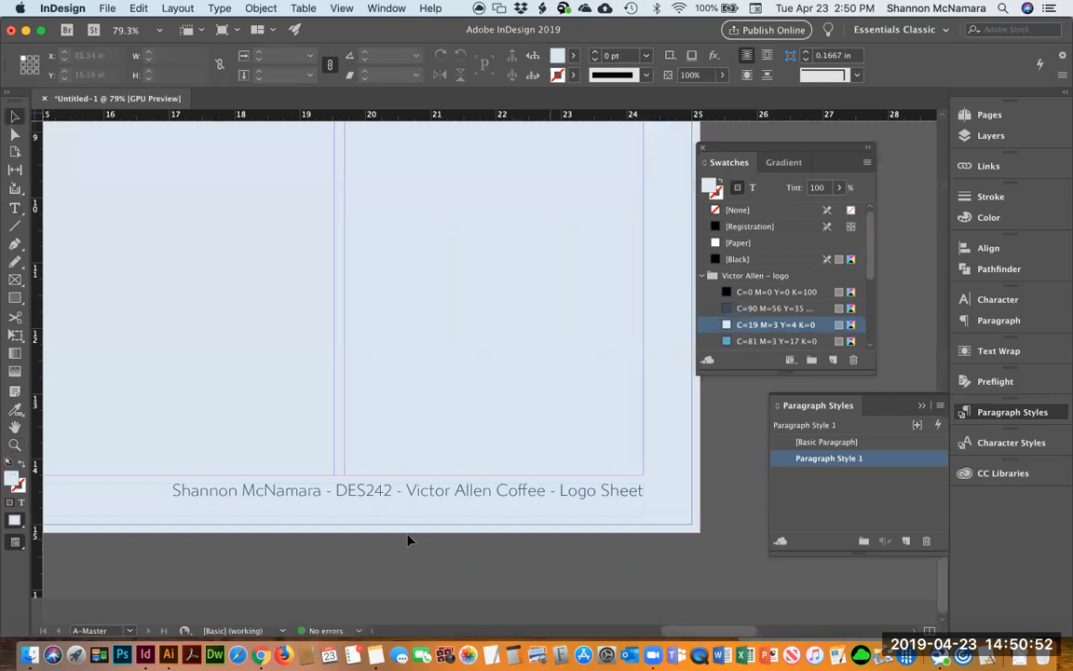
double_click(410, 505)
key(super+a)
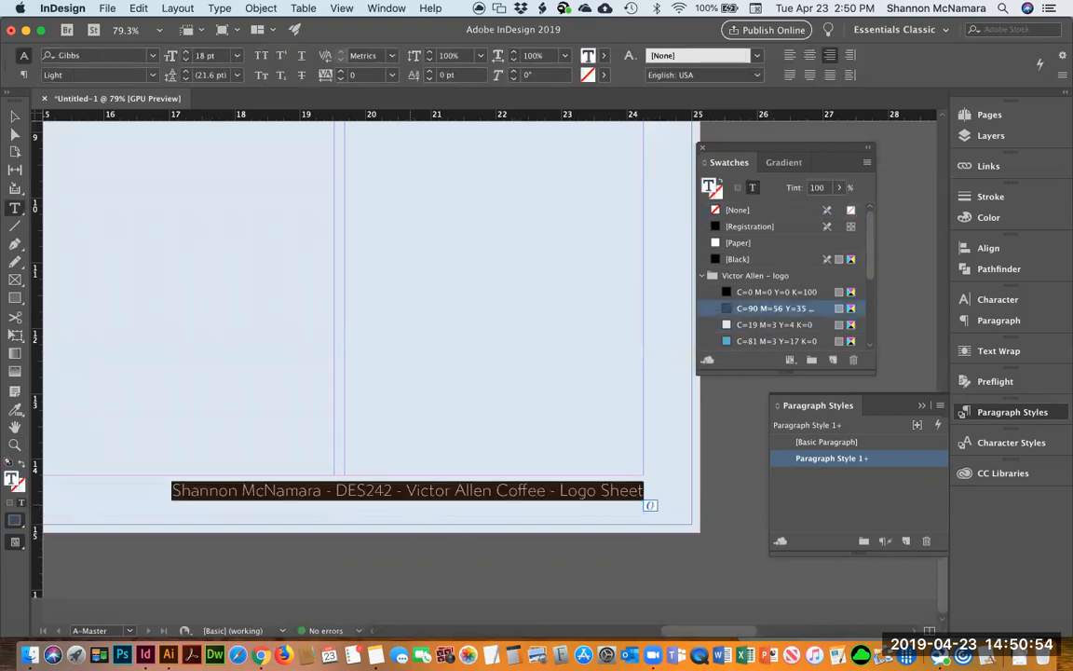
key(shift+super+k)
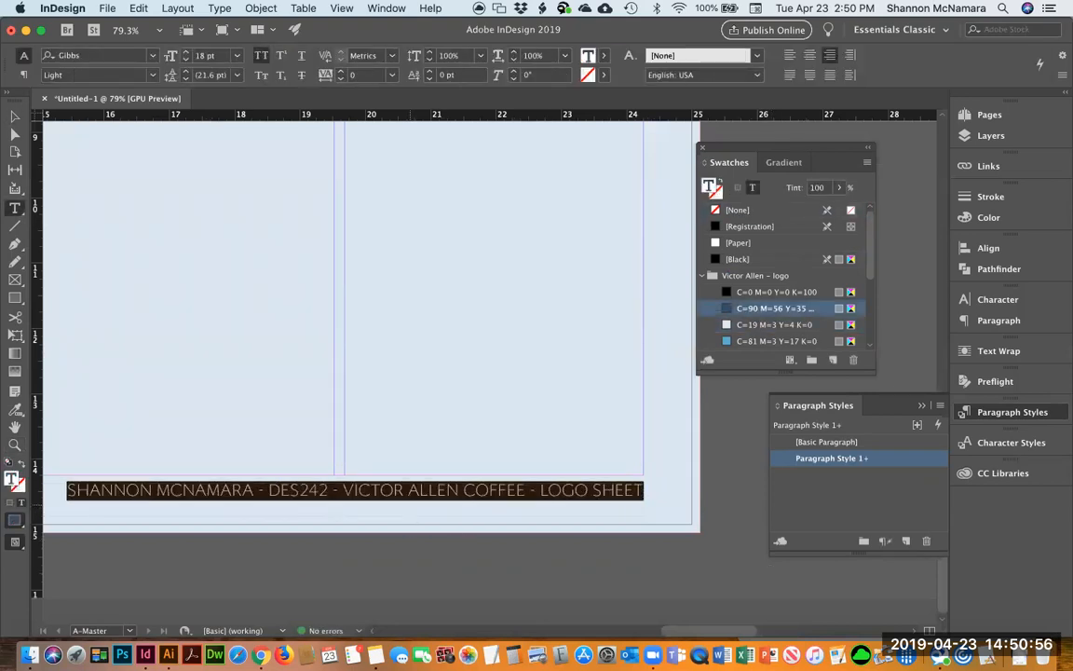
key(shift+super+k)
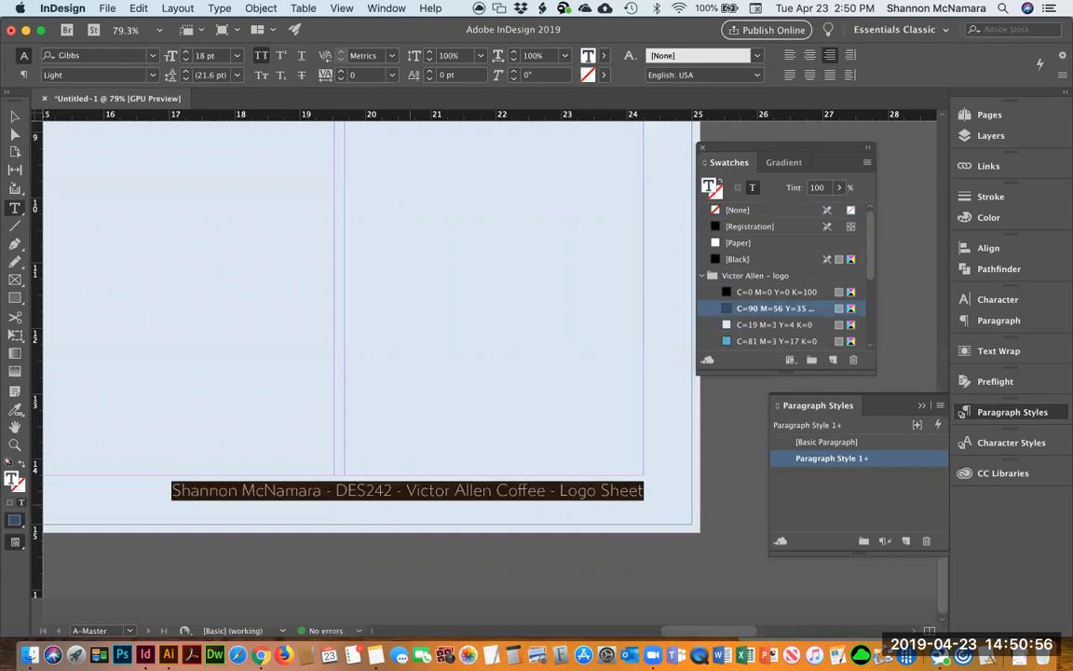
click(131, 76)
click(79, 137)
key(Escape)
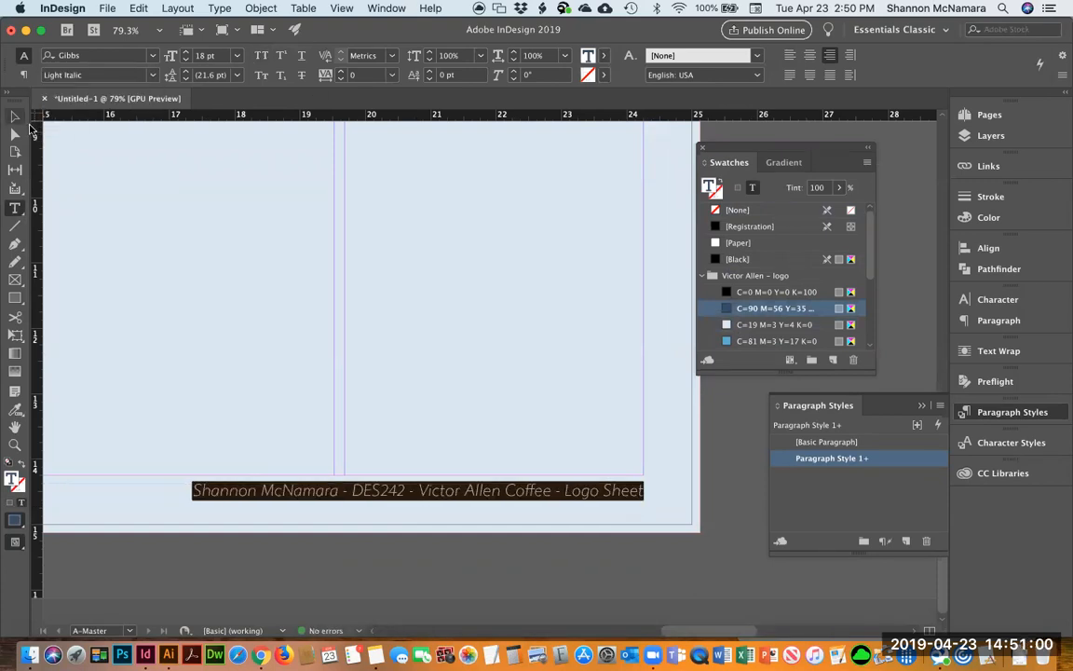
click(642, 567)
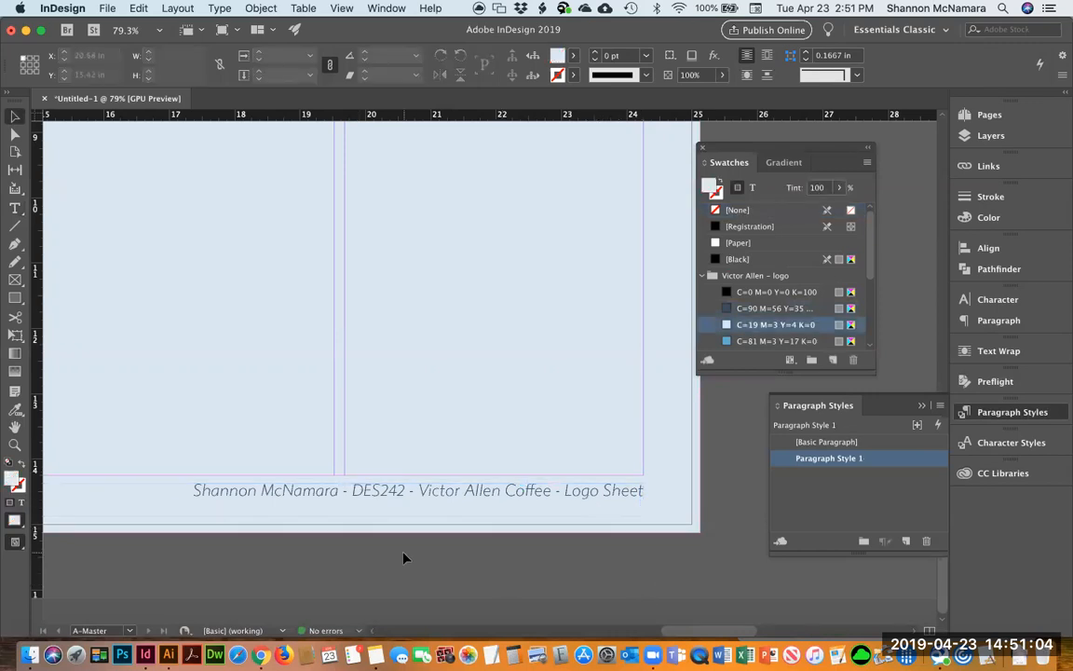
Review how the master design appears on page 2 and the other pages, and return to page 1.
key(super+0)
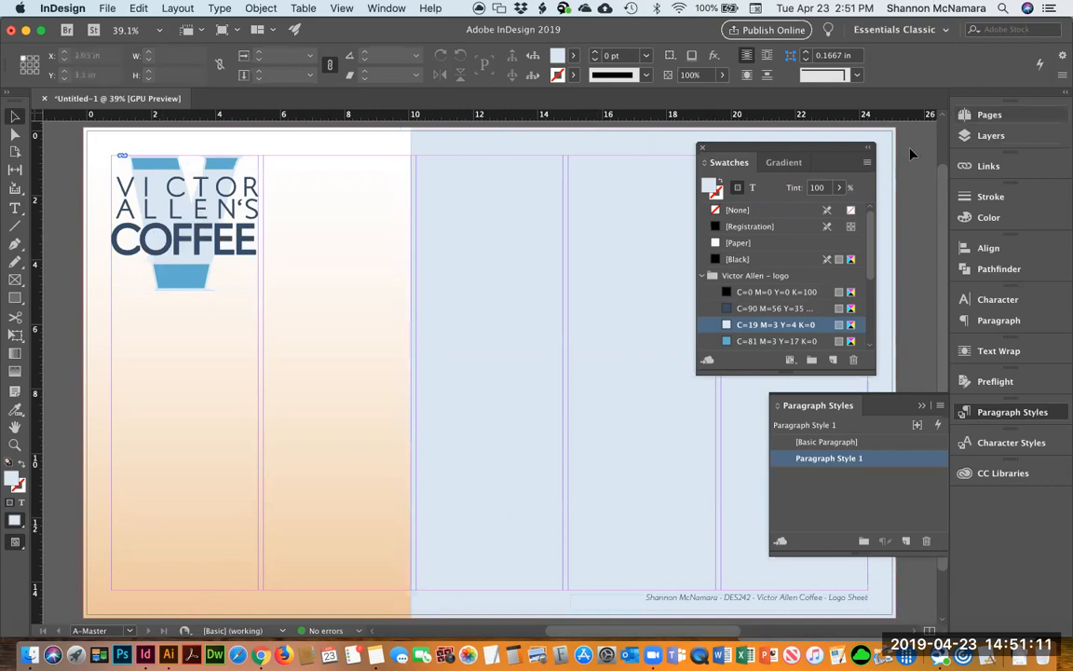
click(973, 116)
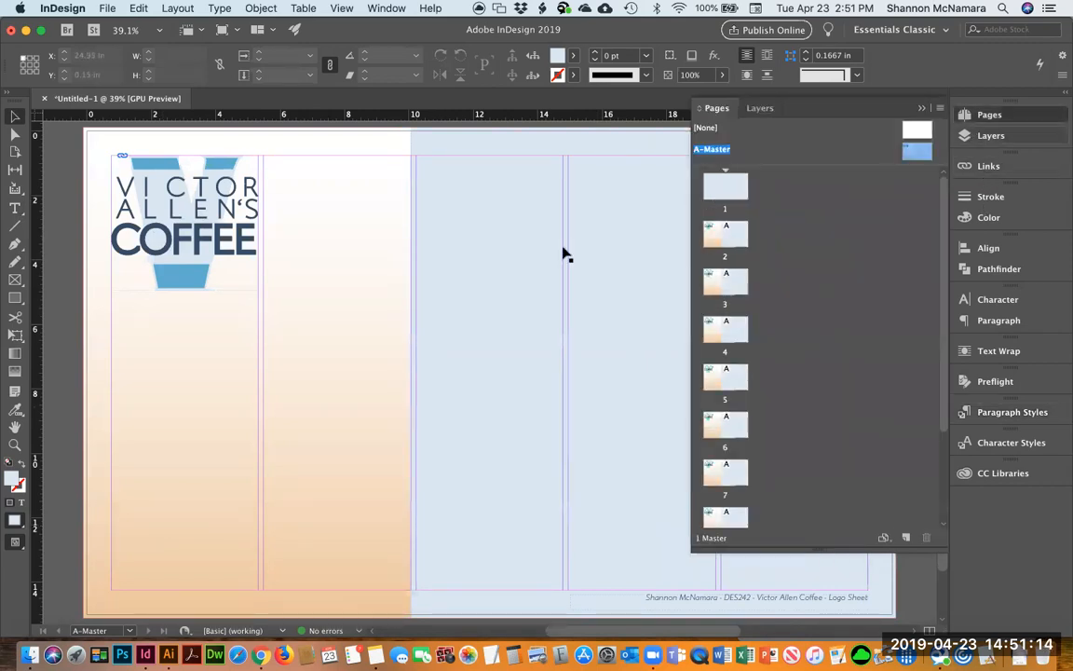
double_click(726, 237)
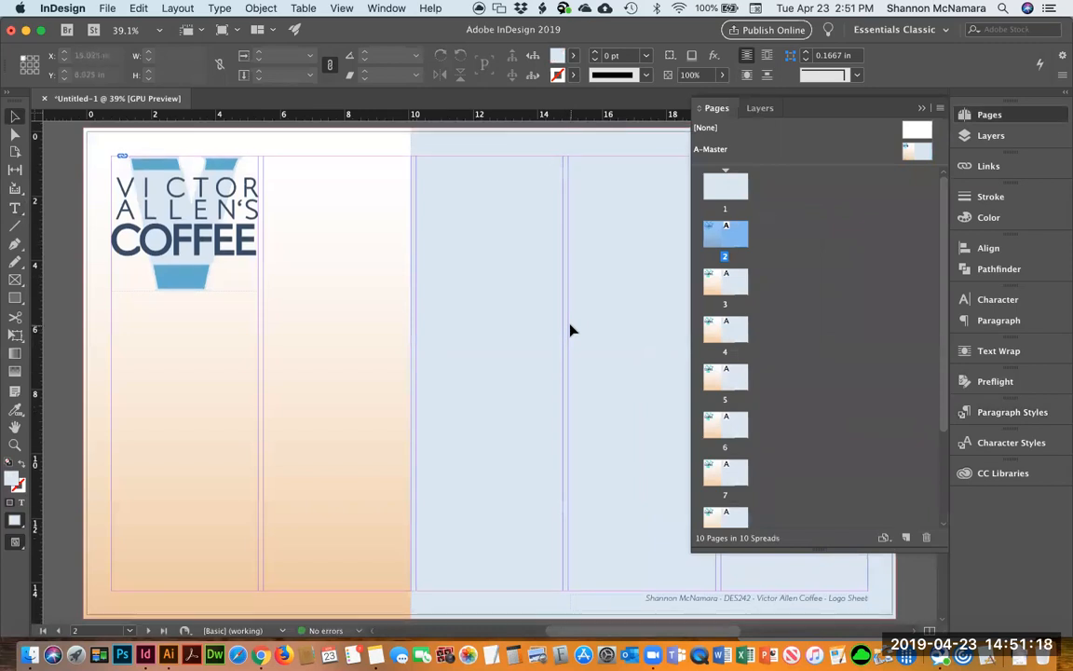
double_click(726, 187)
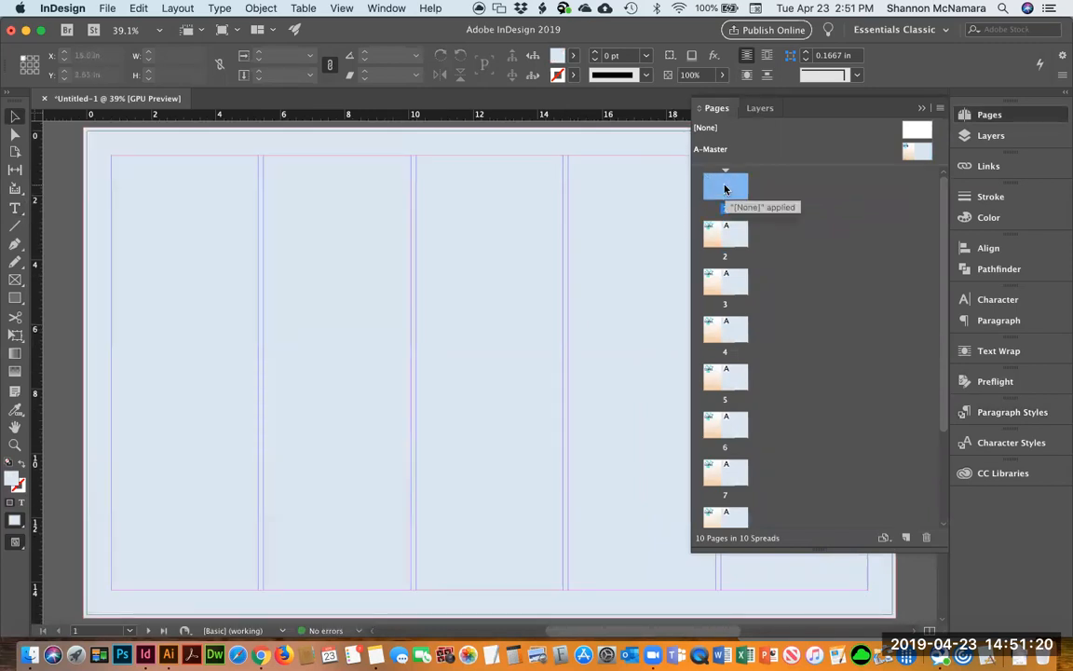
double_click(729, 239)
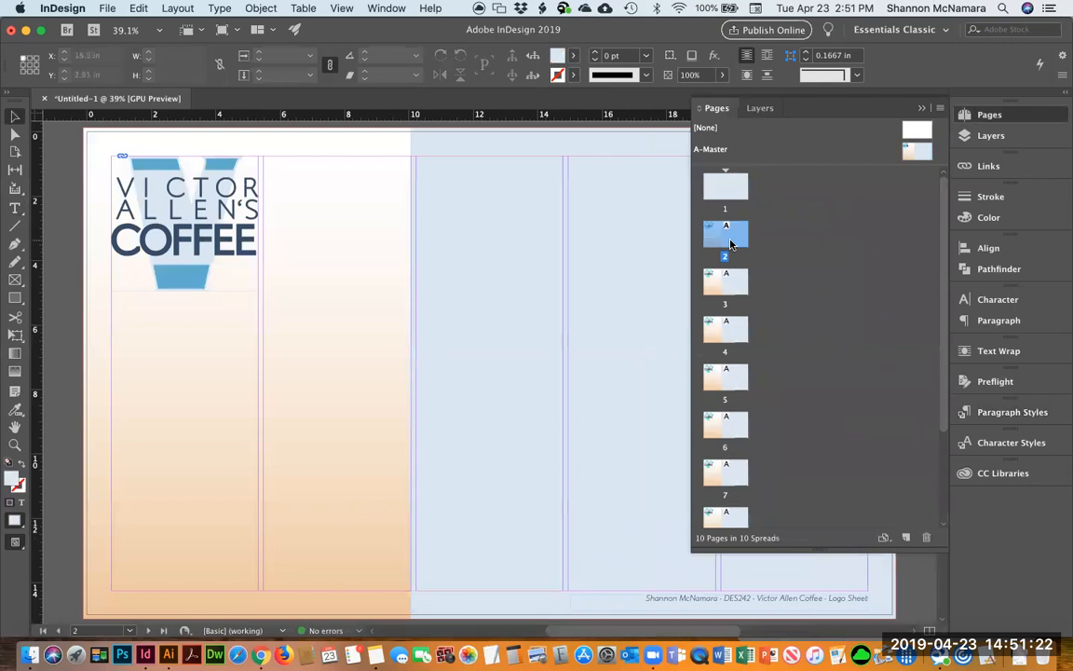
scroll(742, 476, down, 5)
scroll(743, 477, up, 5)
double_click(725, 187)
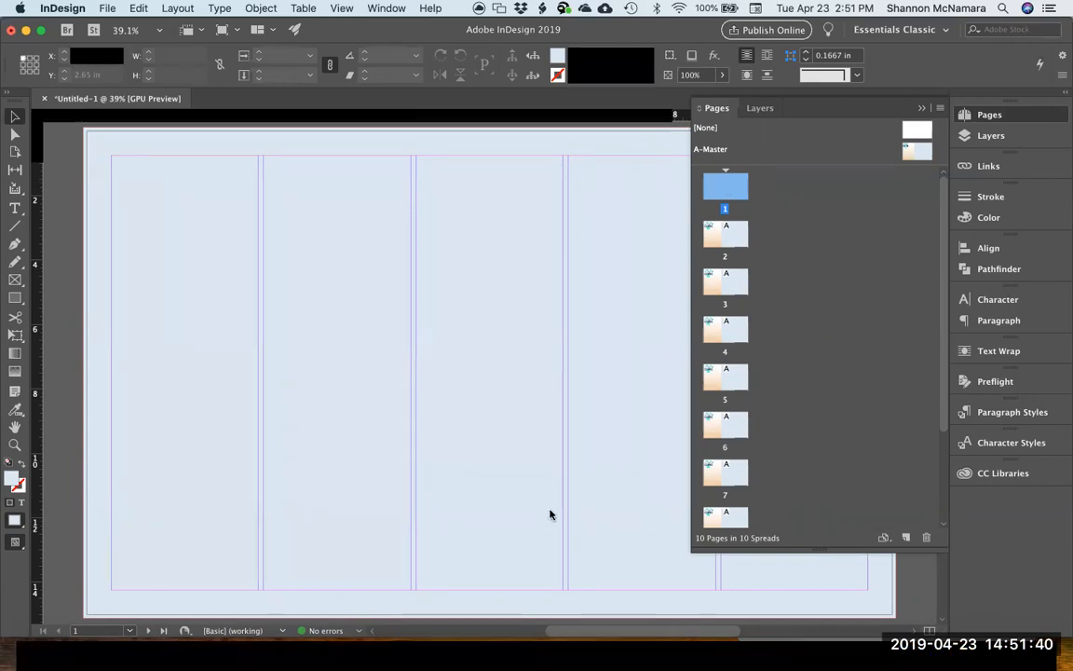
Enter the account password and confirm it.
text(****)
key(Return)
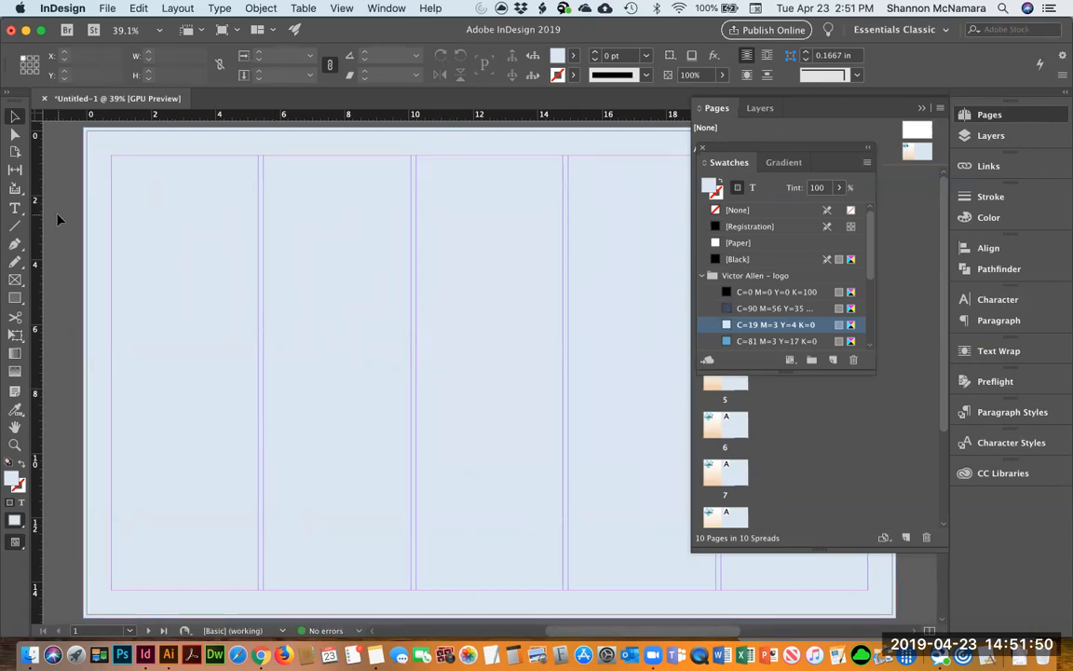
Fill page 1's full-page background rectangle with the C=0 M=31 Y=40 K=0 swatch from the Victor Allen-Mod4 group.
click(293, 386)
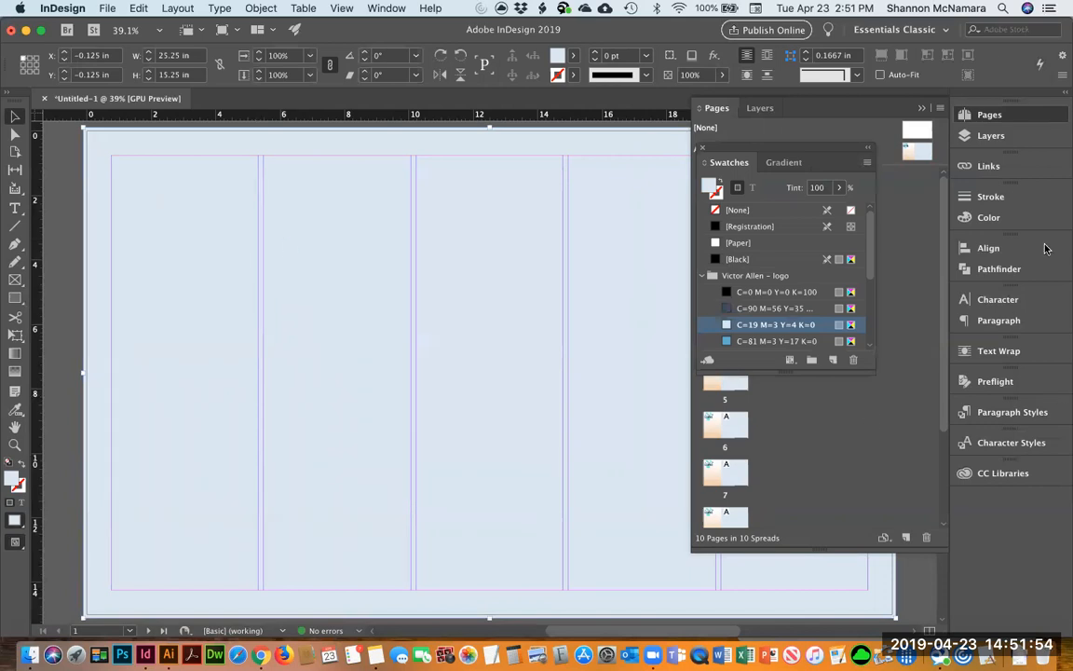
drag(871, 276, 865, 326)
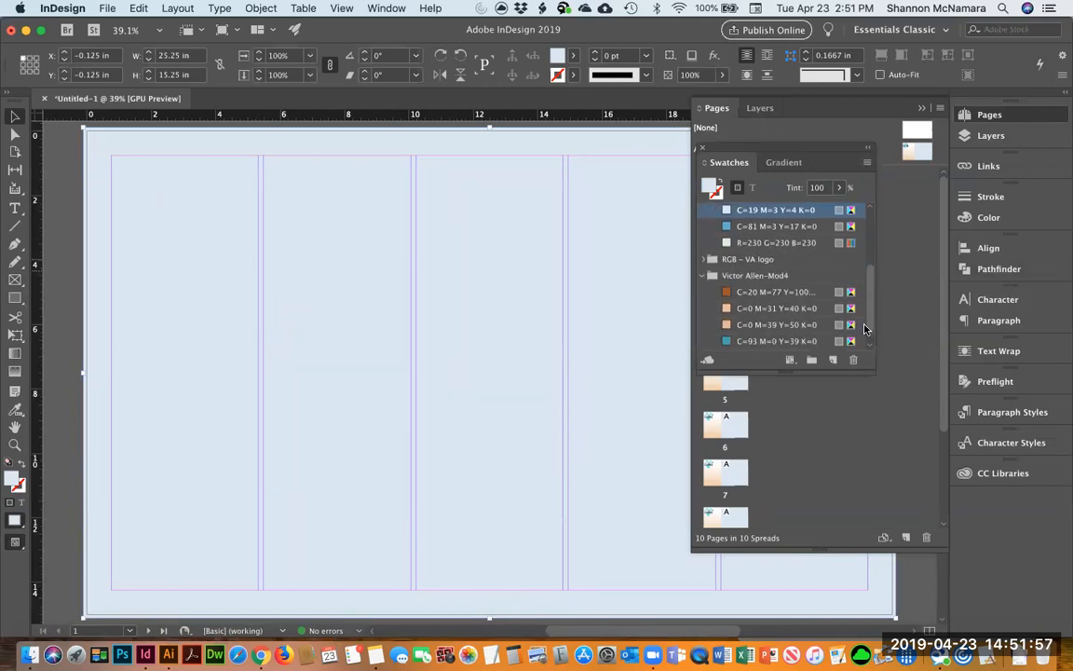
click(746, 308)
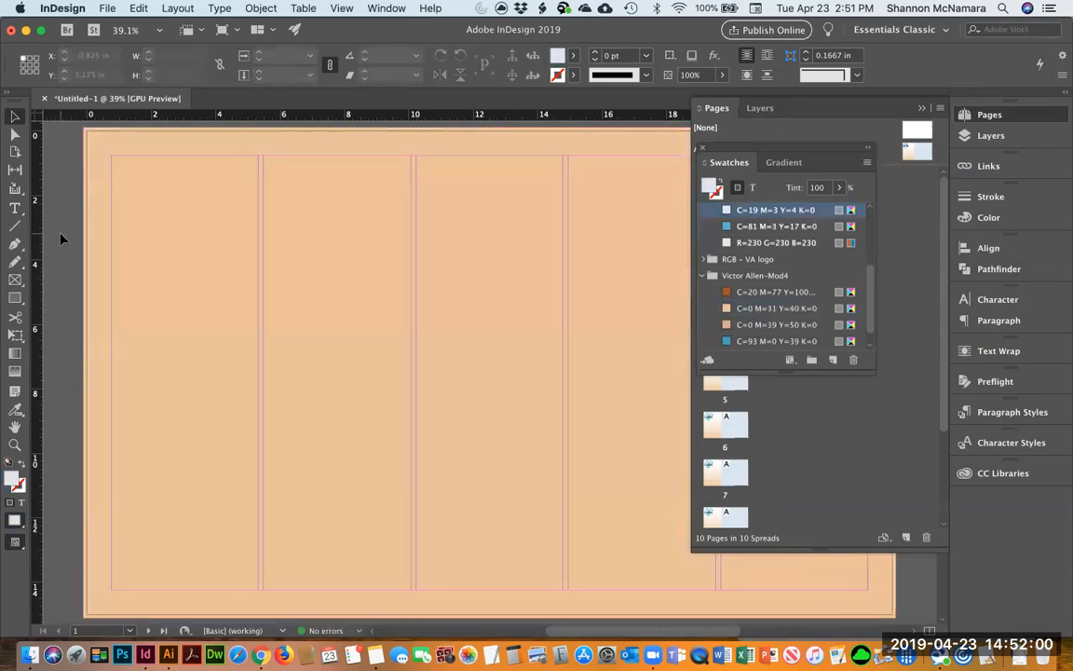
click(186, 301)
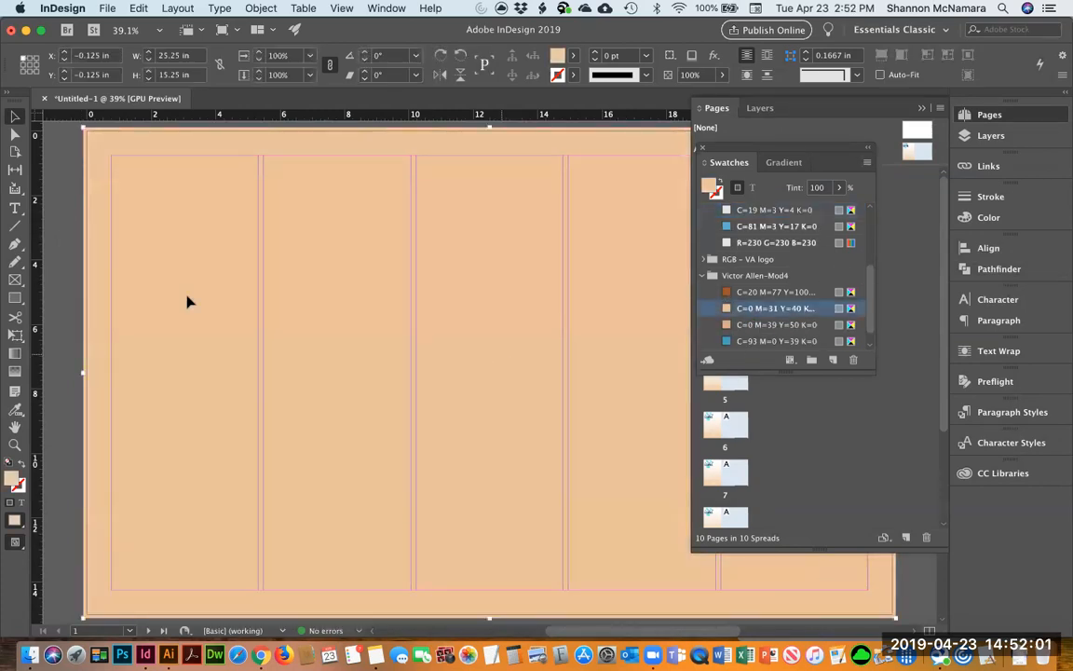
click(66, 225)
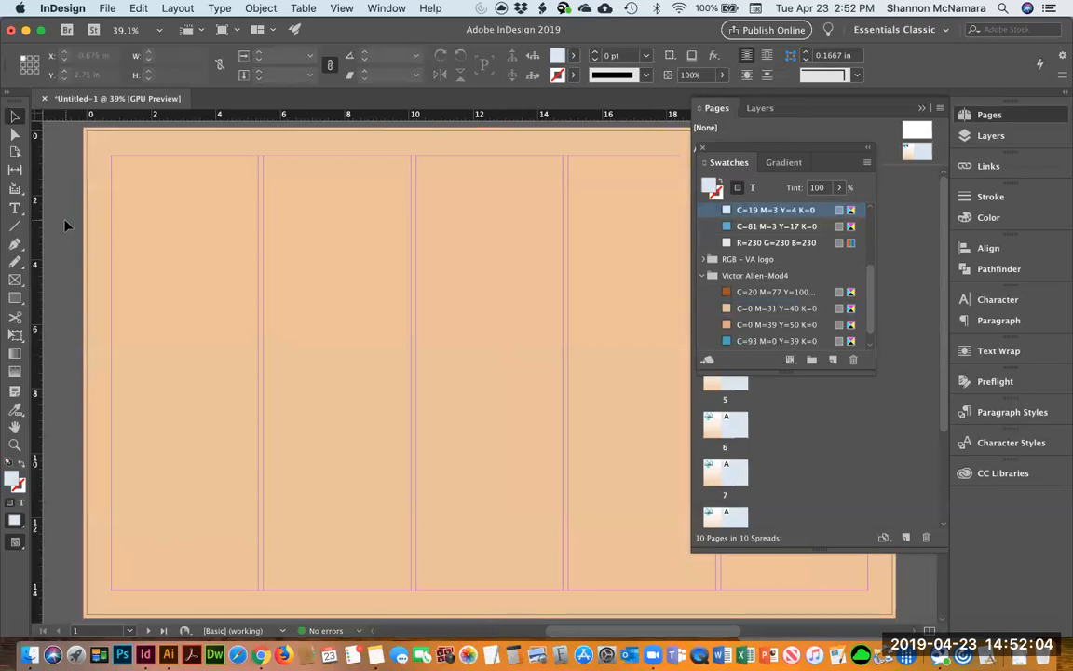
Place the first page of logo_3up_CMYK_Gray_BW.ai on page 1, fitted to the second column below the upper third.
key(super+minus)
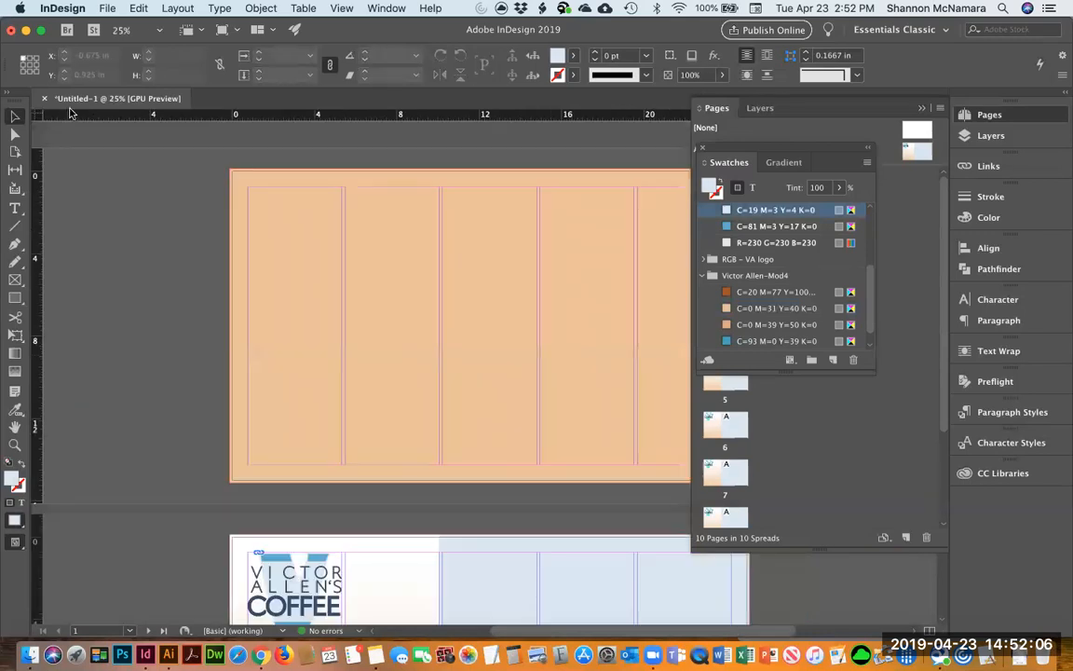
scroll(269, 332, right, 3)
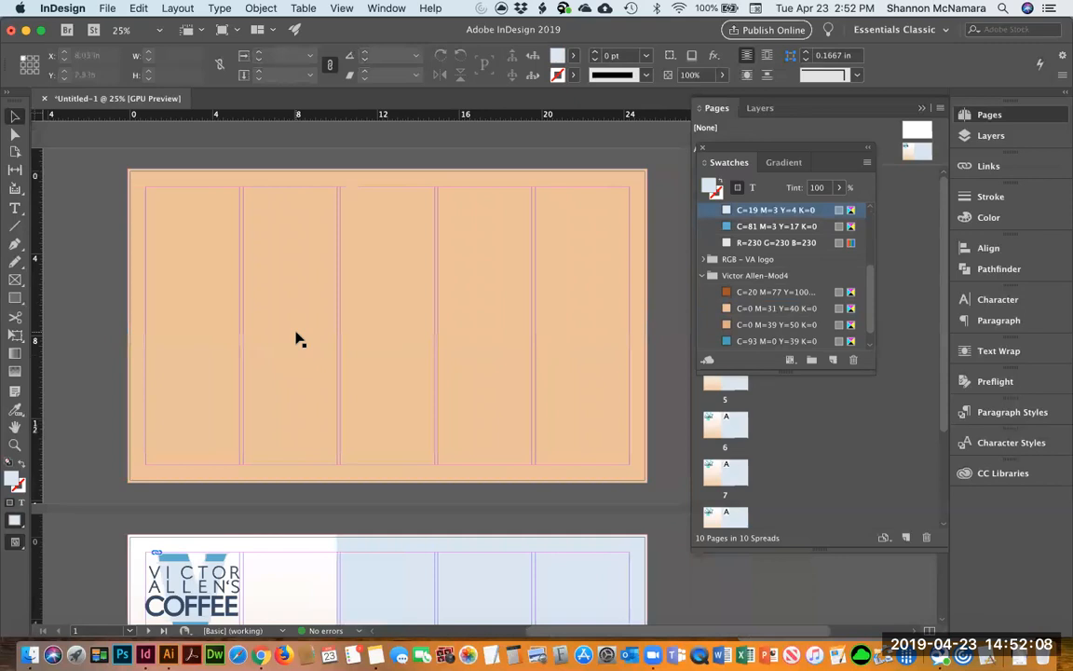
key(super+d)
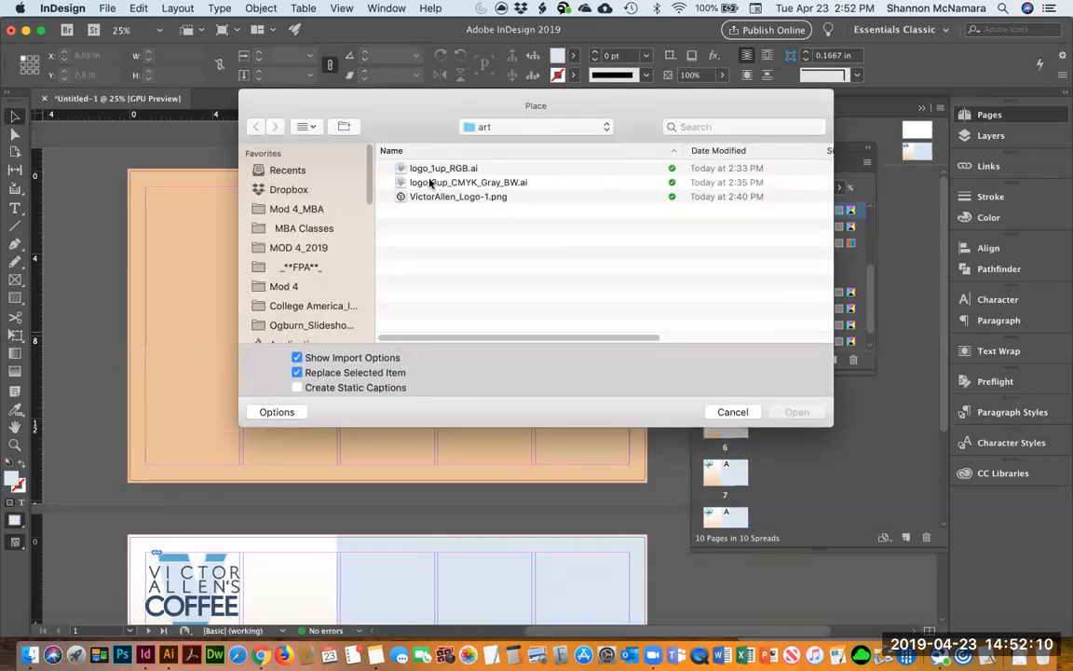
click(430, 183)
click(791, 410)
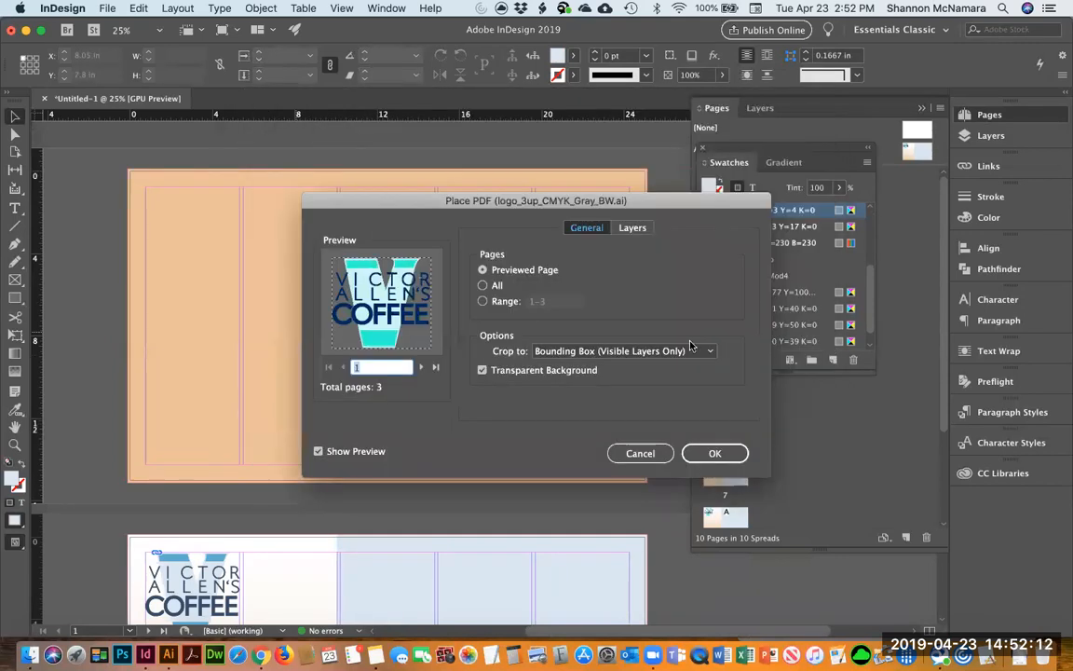
click(708, 453)
drag(244, 294, 409, 366)
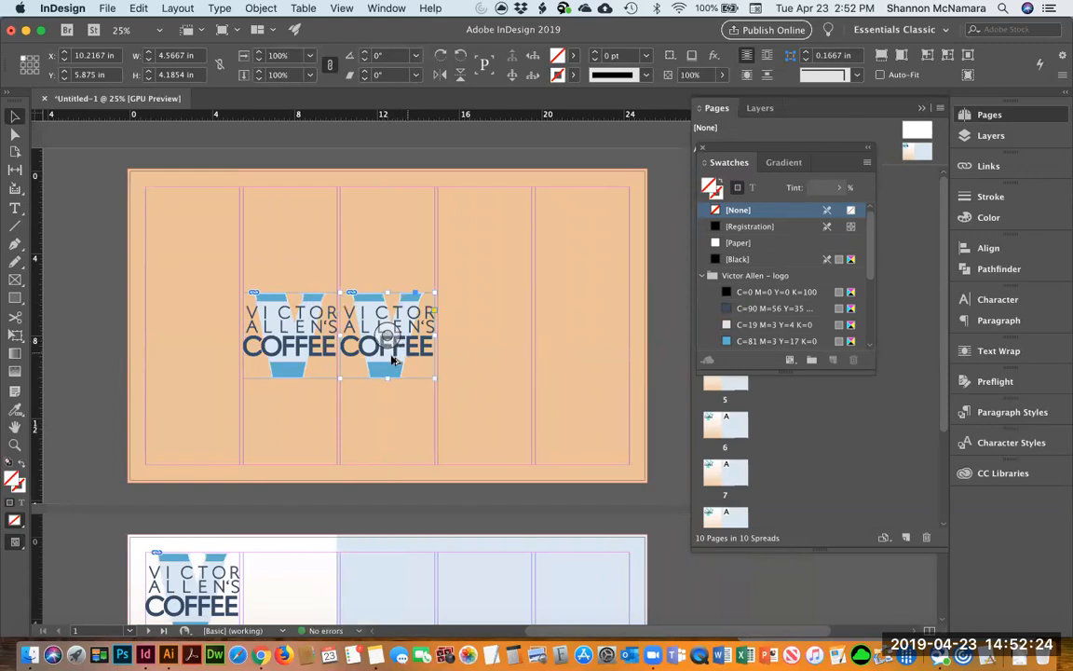
Try extra copies of the logo in the third and fourth columns, and delete them.
drag(407, 308, 407, 227)
click(265, 312)
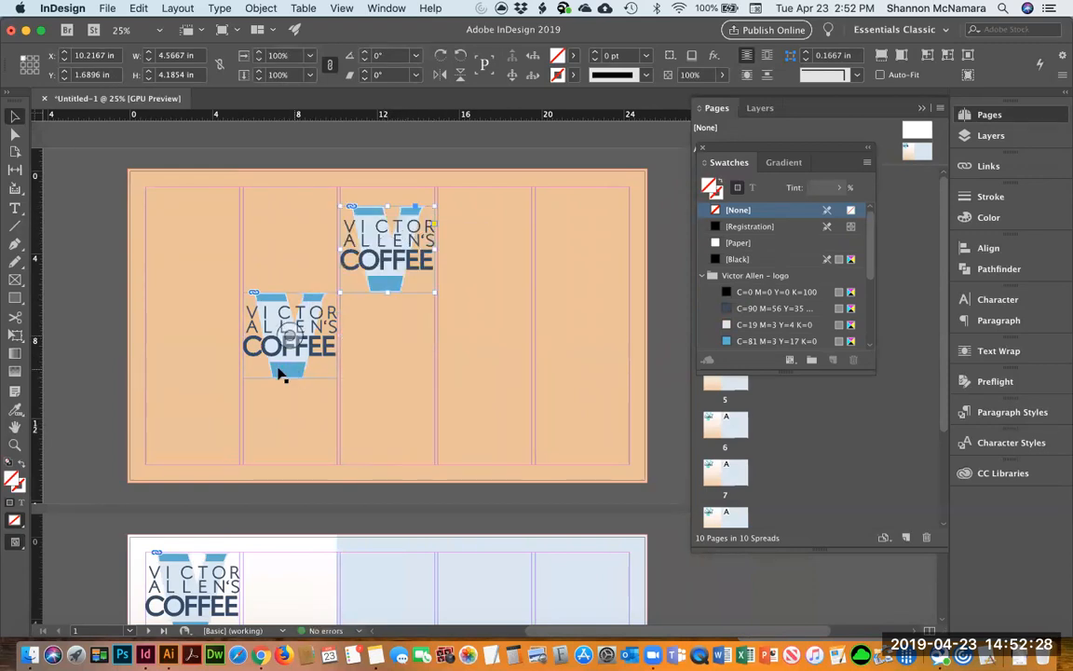
drag(280, 371, 477, 388)
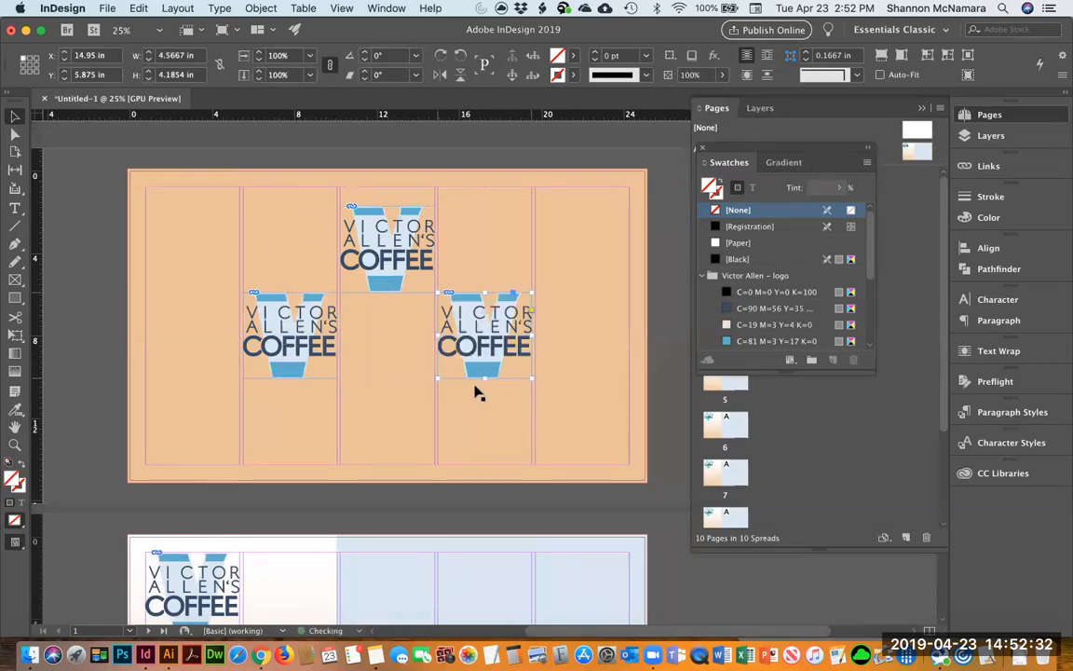
click(662, 355)
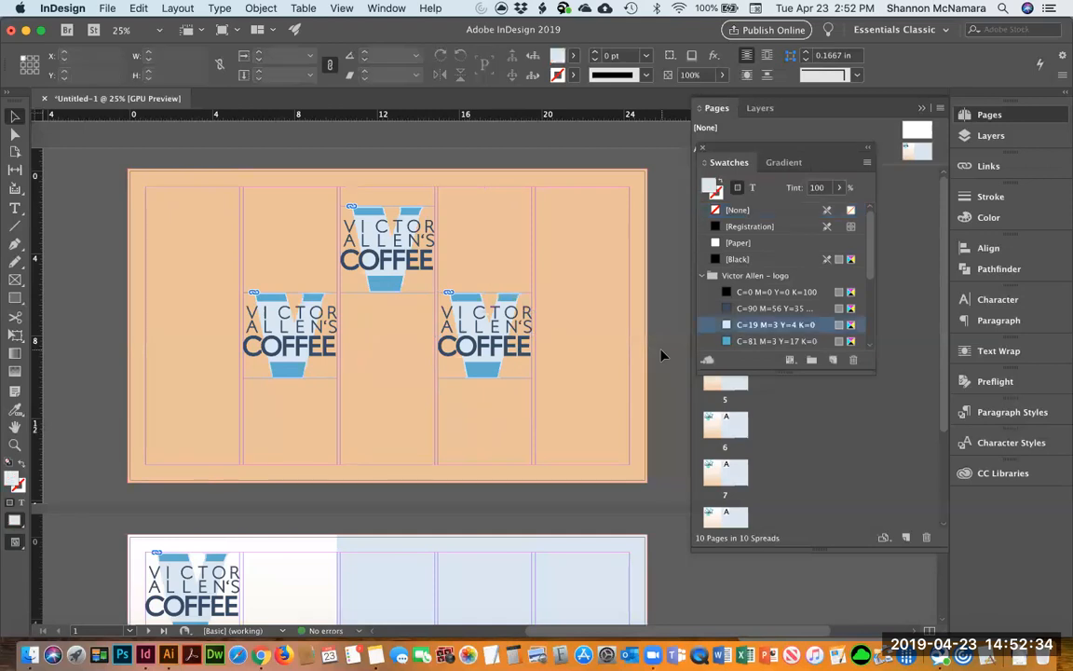
click(485, 333)
key(Delete)
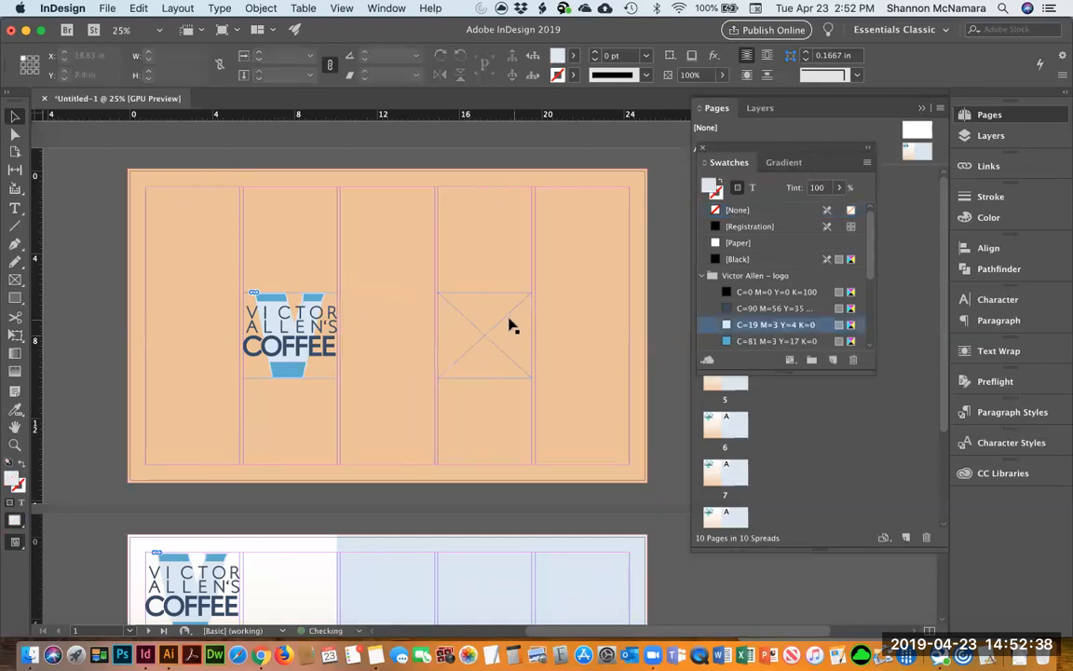
key(Delete)
Create a text frame about 14 by 4.5 in across columns three to five beside the logo, reading LOGO SHEET in all caps.
key(t)
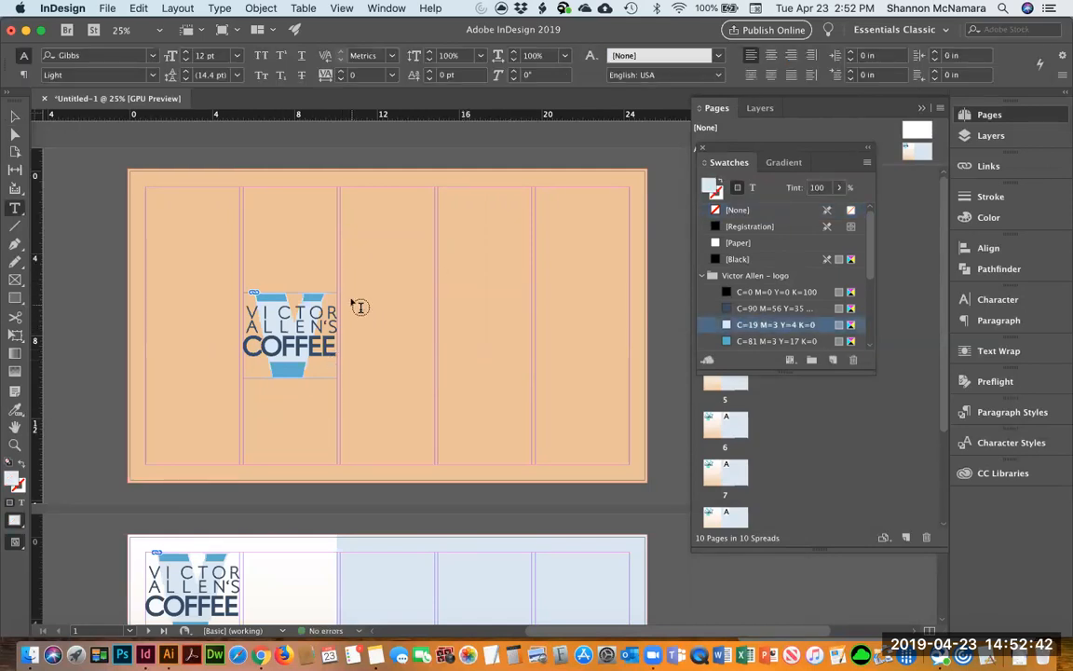
drag(343, 295, 630, 385)
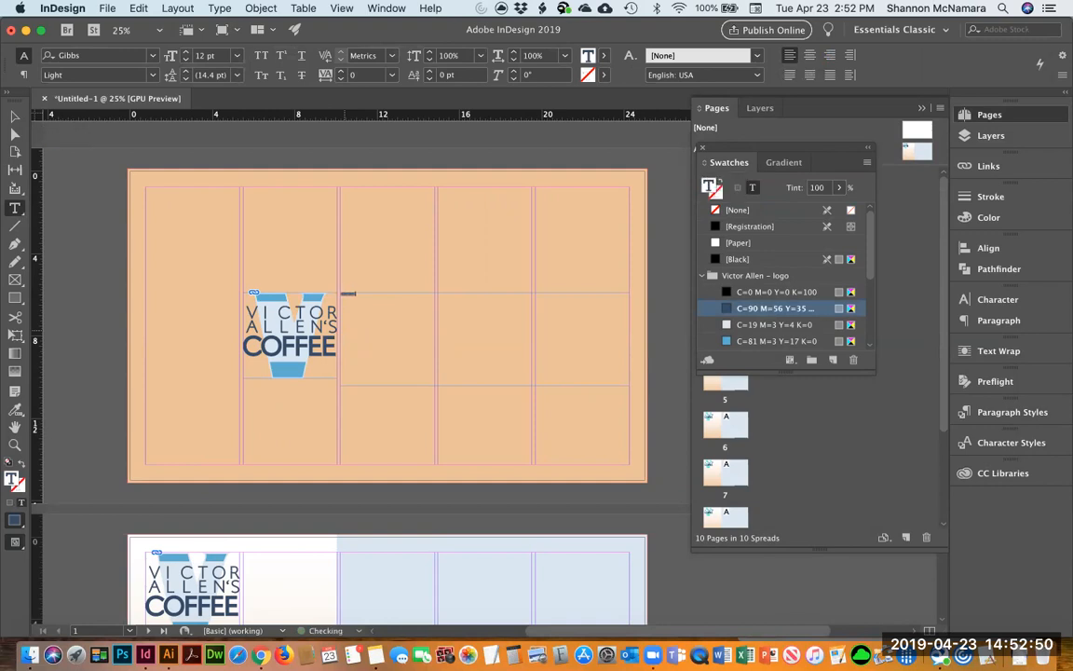
key(super+a)
key(super+shift+k)
Right-align the LOGO SHEET text and enlarge it to 138 pt.
key(super+shift+period)
key(super+shift+period)
key(super+shift+period)
key(super+shift+period)
key(super+shift+period)
key(super+shift+period)
key(super+shift+period)
key(super+shift+period)
key(super+shift+period)
key(super+shift+period)
key(super+shift+period)
key(super+shift+period)
key(super+shift+period)
key(super+shift+period)
key(super+shift+period)
key(super+shift+period)
key(super+shift+period)
key(super+shift+period)
key(super+shift+period)
key(super+shift+period)
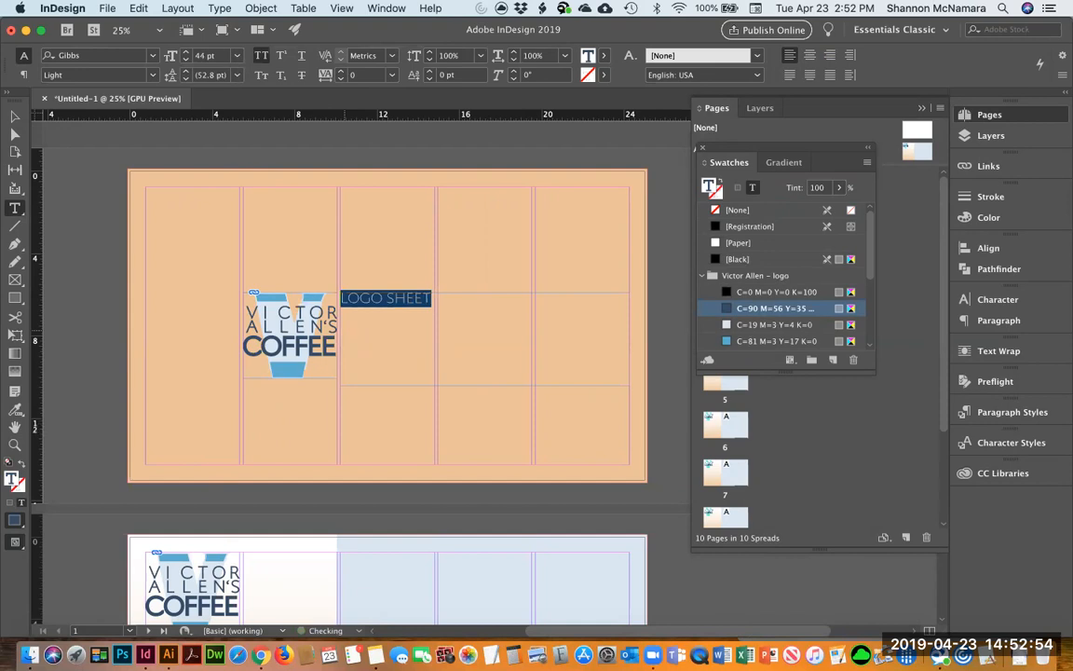
key(super+shift+period)
key(super+shift+period)
key(super+shift+period)
key(super+shift+period)
key(super+shift+period)
key(super+shift+period)
key(super+shift+period)
key(super+shift+period)
key(super+shift+period)
key(super+shift+period)
key(super+shift+period)
key(super+shift+period)
key(super+shift+period)
key(super+shift+period)
key(super+shift+period)
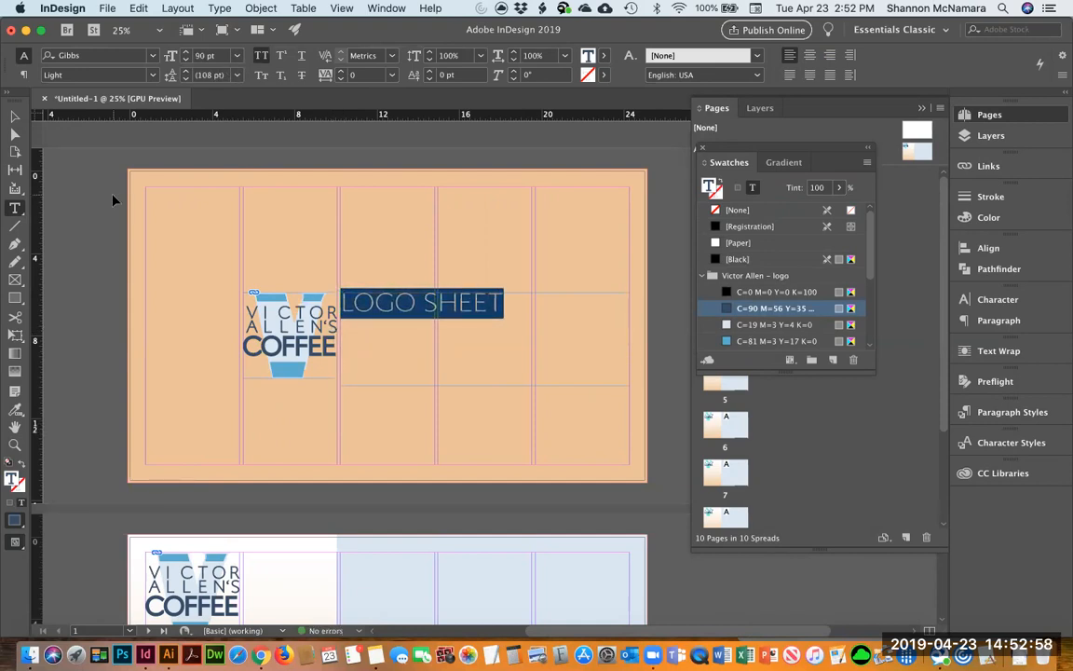
key(super+shift+r)
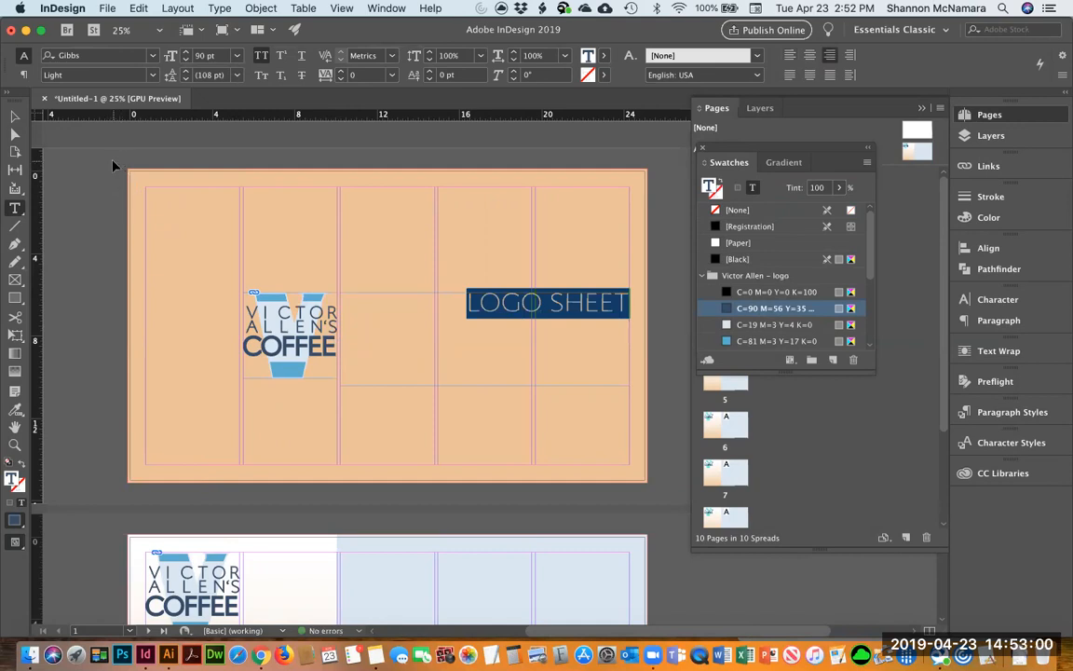
key(super+shift+period)
key(super+shift+period)
key(super+shift+period)
key(super+shift+period)
key(super+shift+period)
key(super+shift+period)
key(super+shift+period)
key(super+shift+period)
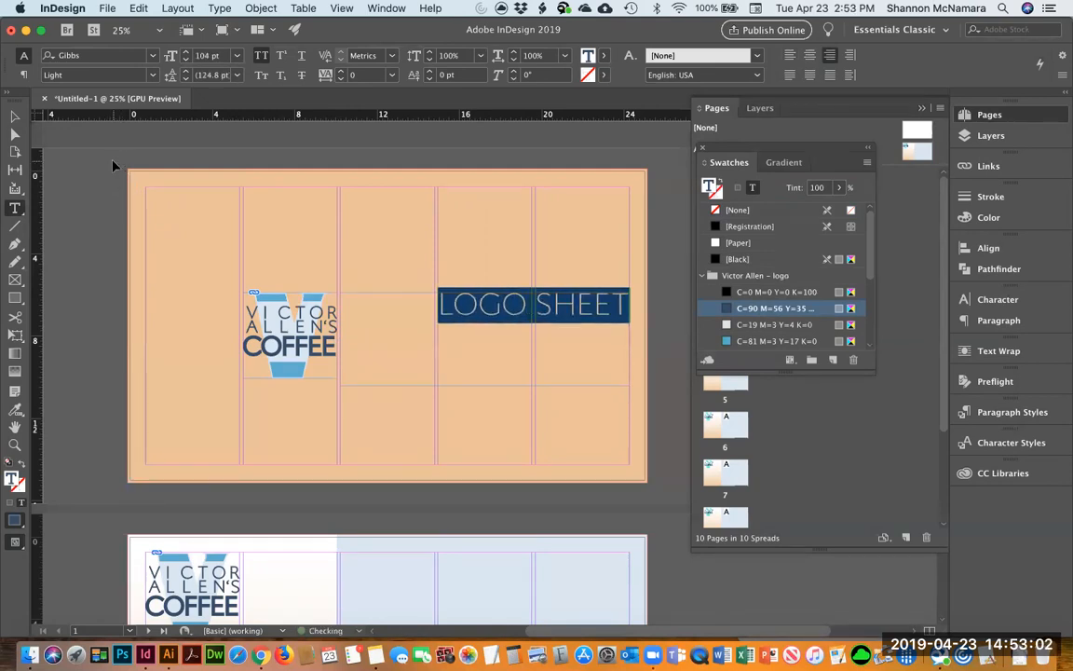
key(super+shift+period)
key(super+shift+period)
key(super+shift+period)
key(super+shift+period)
key(super+shift+period)
key(super+shift+period)
key(super+shift+period)
key(super+shift+period)
key(super+shift+period)
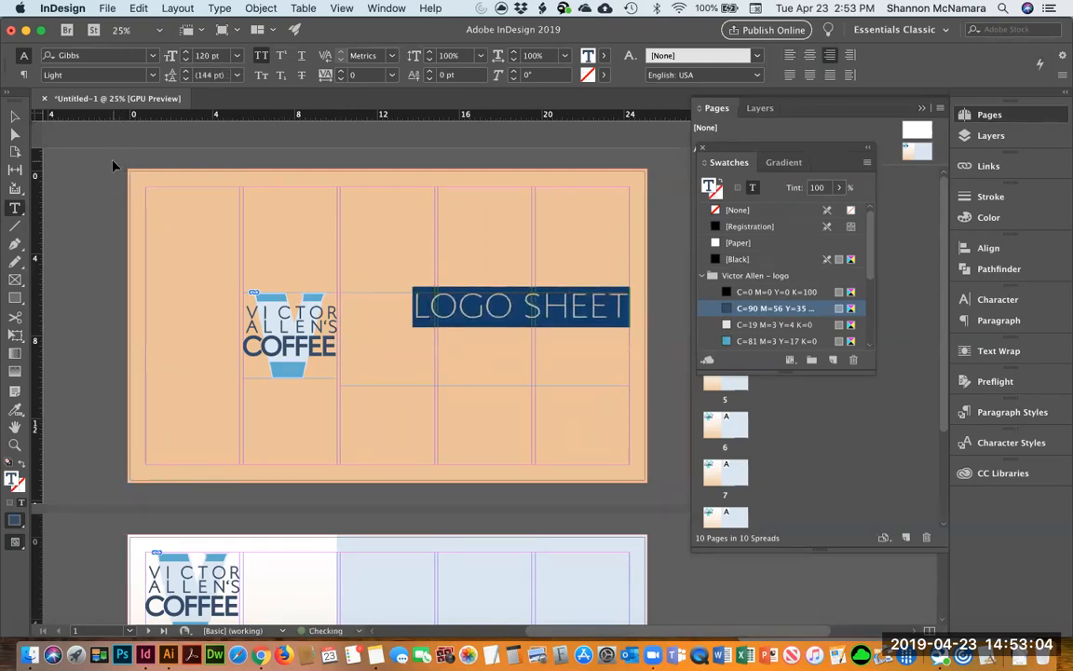
key(super+shift+period)
key(super+shift+period)
key(super+shift+period)
key(super+shift+period)
key(super+shift+period)
key(super+shift+period)
key(super+shift+period)
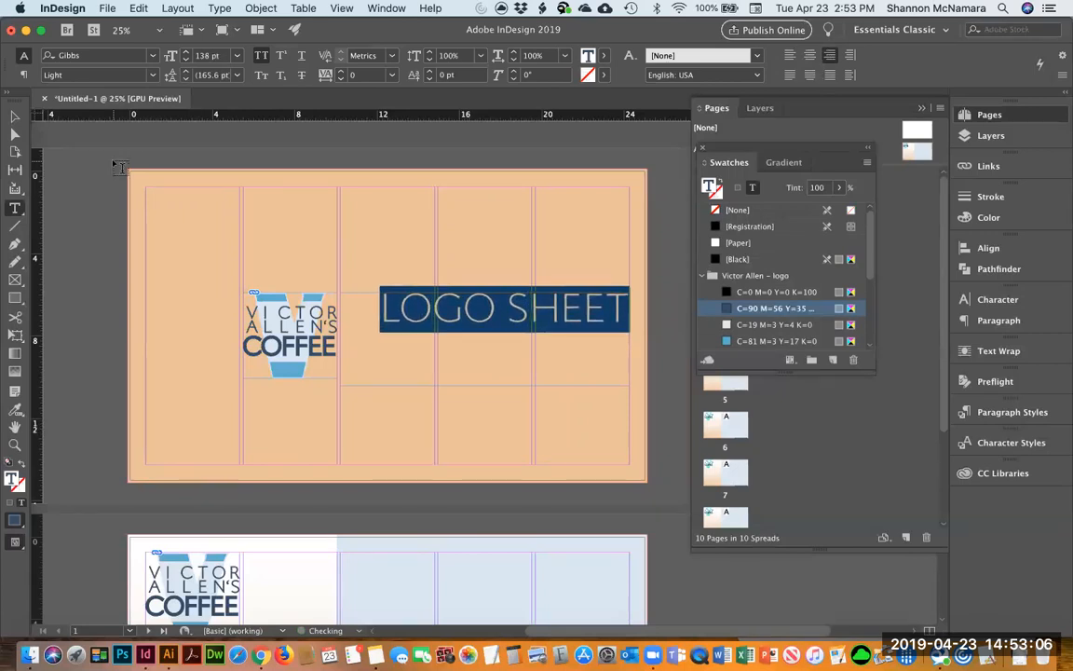
Check page 1 in Preview mode with nothing selected, and return to Normal view.
click(15, 115)
click(469, 154)
key(w)
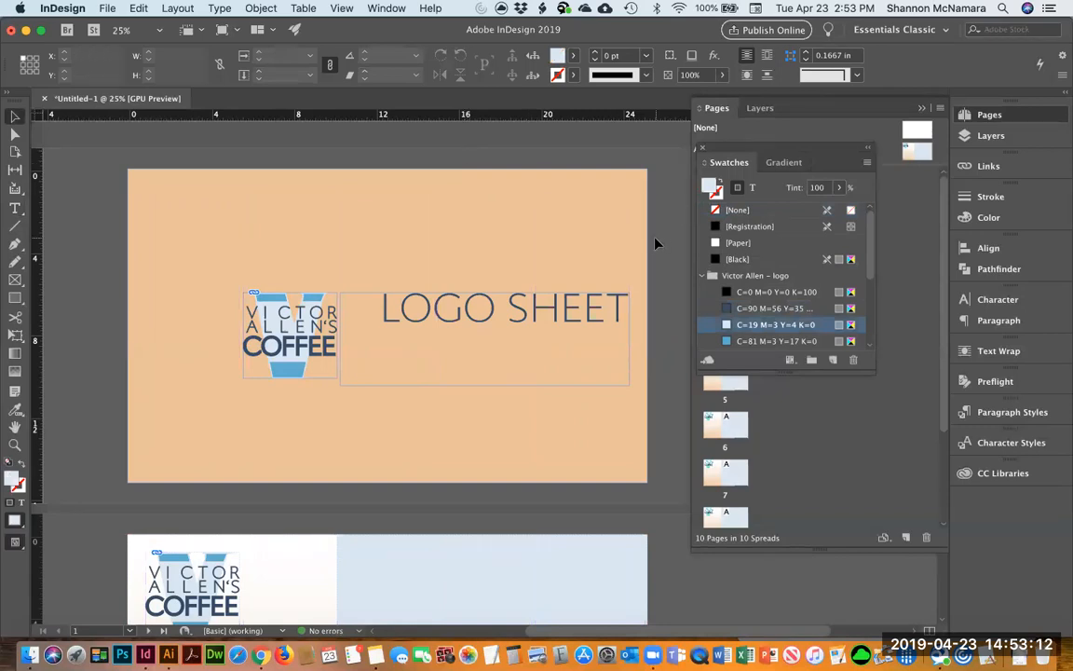
click(494, 328)
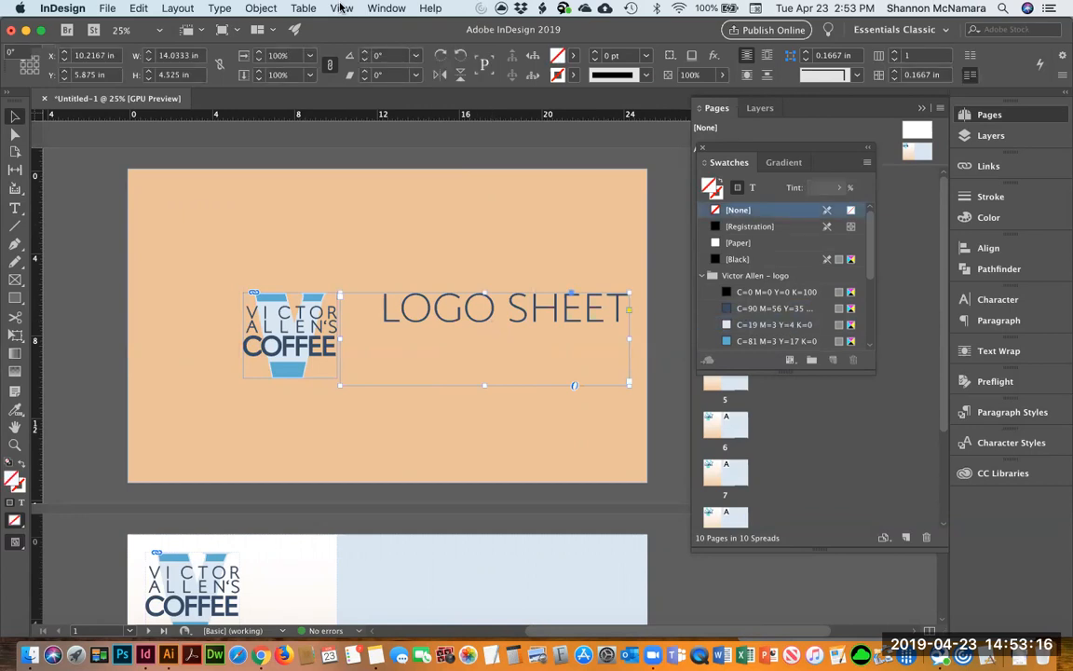
drag(16, 543, 56, 584)
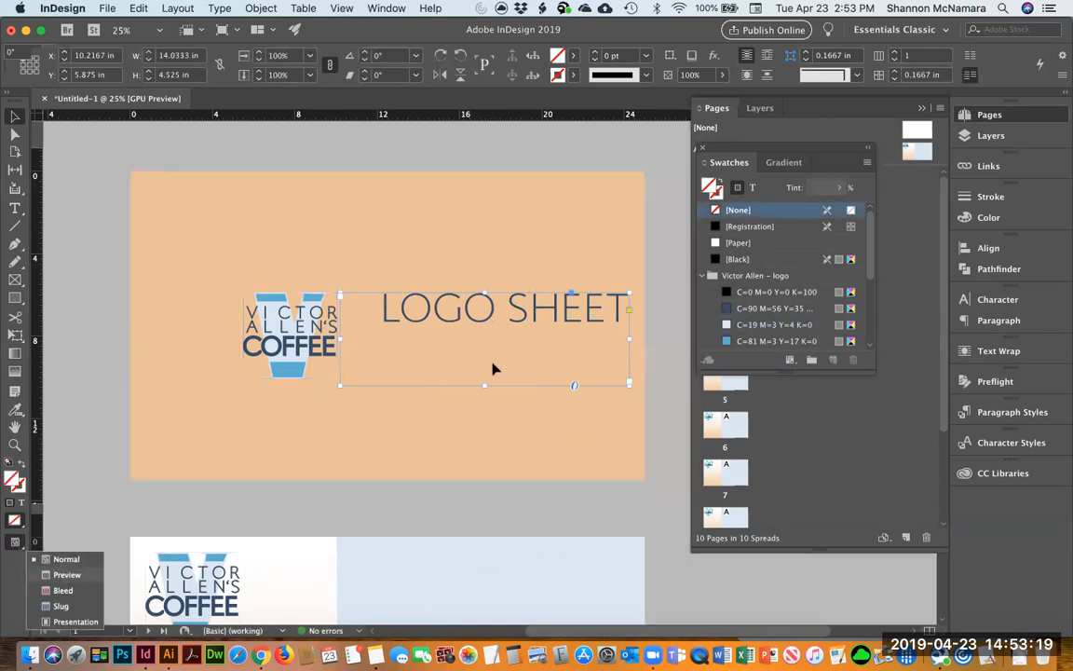
click(673, 275)
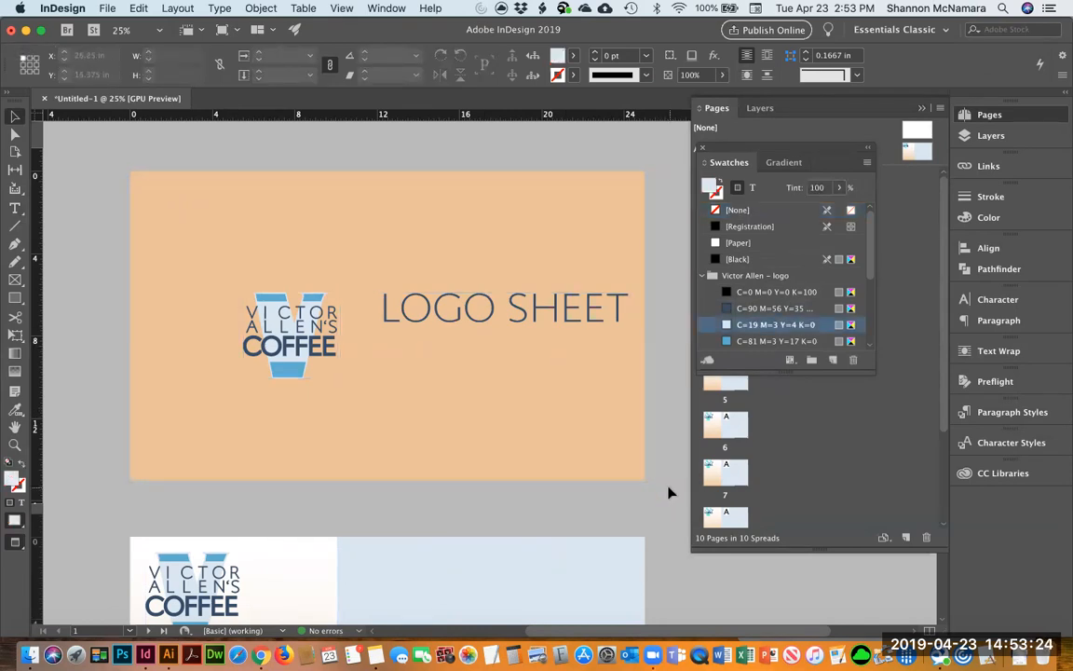
click(12, 544)
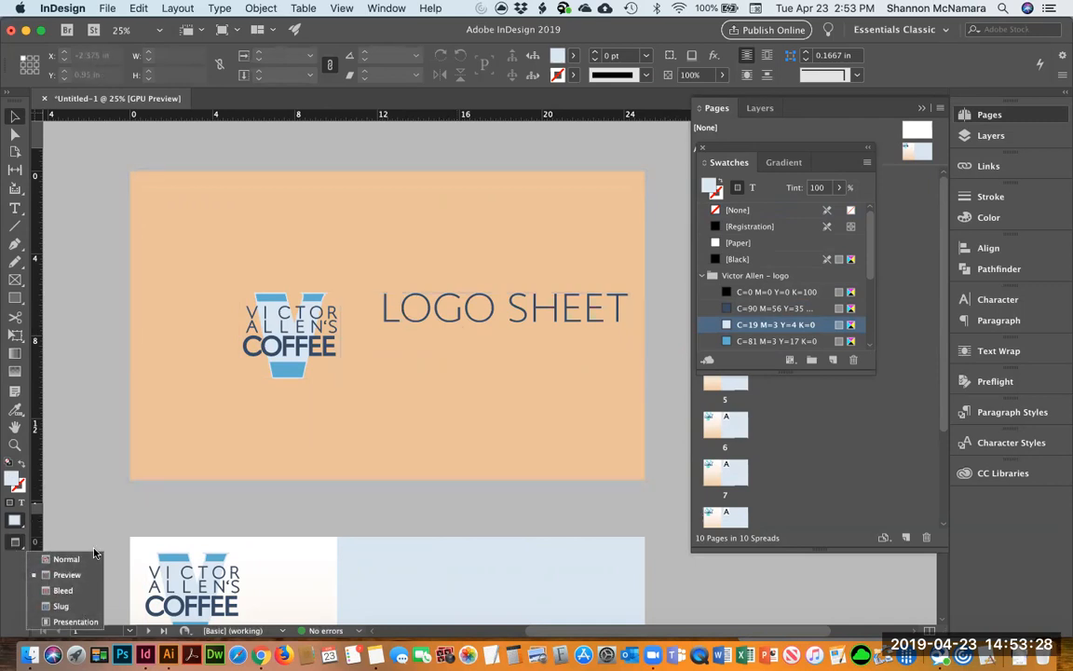
click(67, 559)
Add a horizontal guide at about 10.06 in along the logo's base and move the LOGO SHEET frame down so its baseline rests on it.
drag(360, 119, 337, 385)
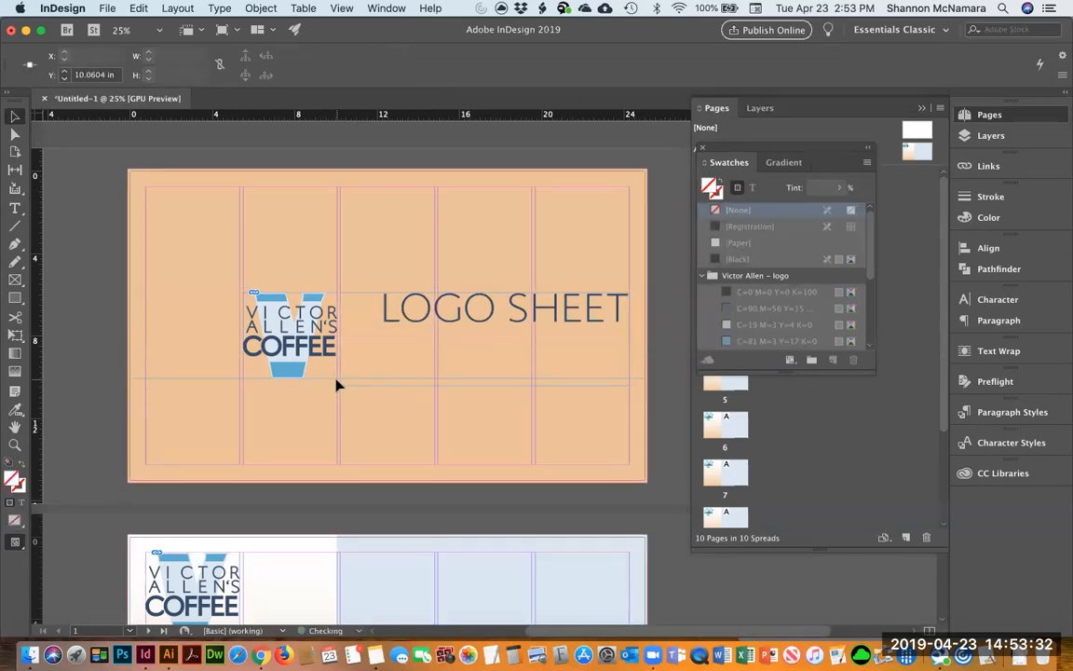
drag(459, 312, 481, 368)
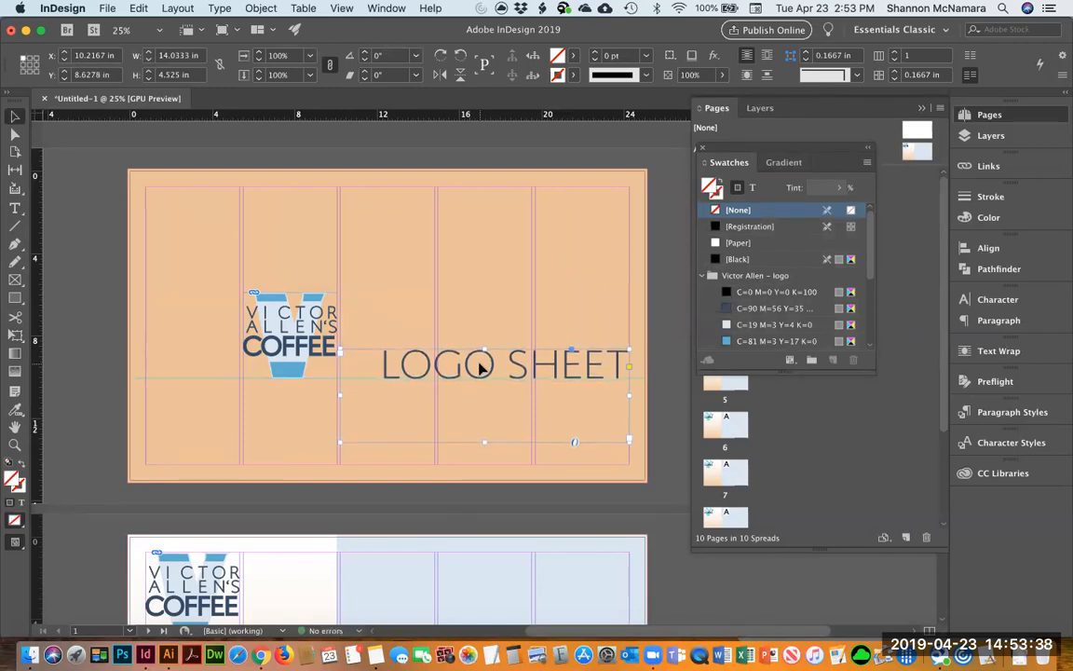
drag(17, 545, 90, 574)
click(103, 363)
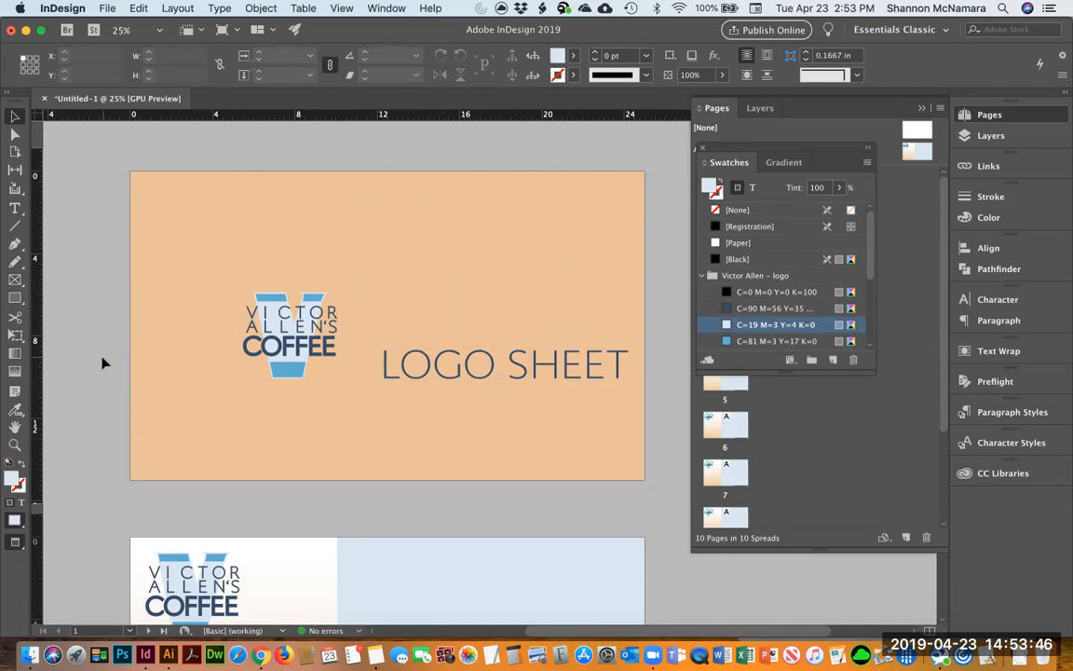
drag(14, 545, 42, 562)
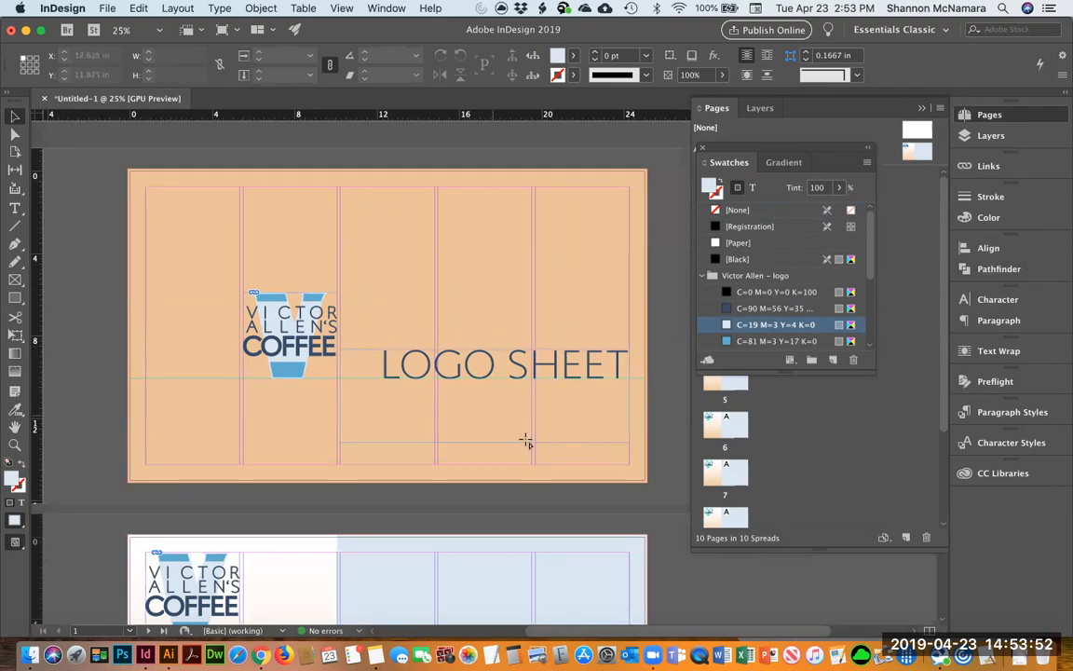
Draw a full-height rectangle about 5.4 in wide over page 1's first column and fill it with the dark blue C=90 M=56 Y=35 swatch.
key(m)
drag(130, 172, 237, 482)
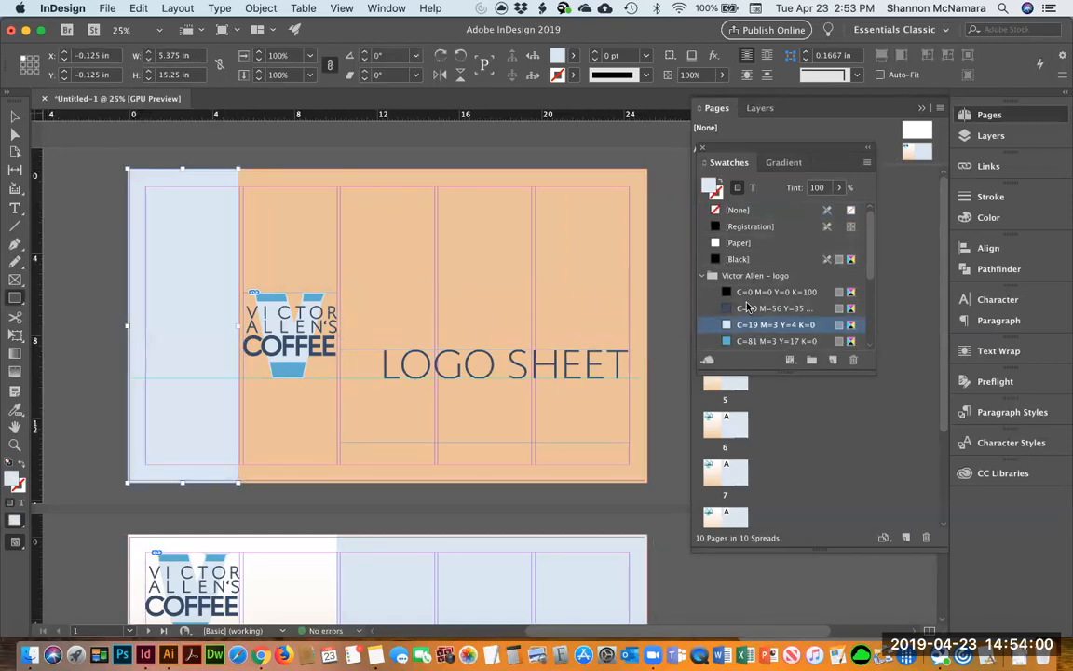
click(742, 292)
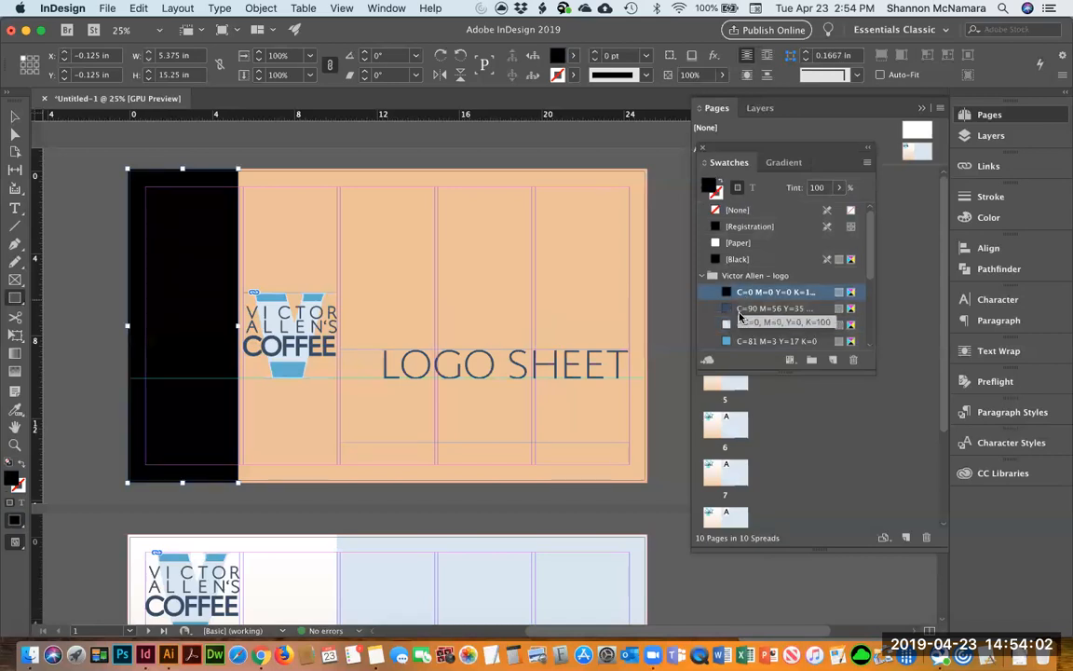
click(741, 309)
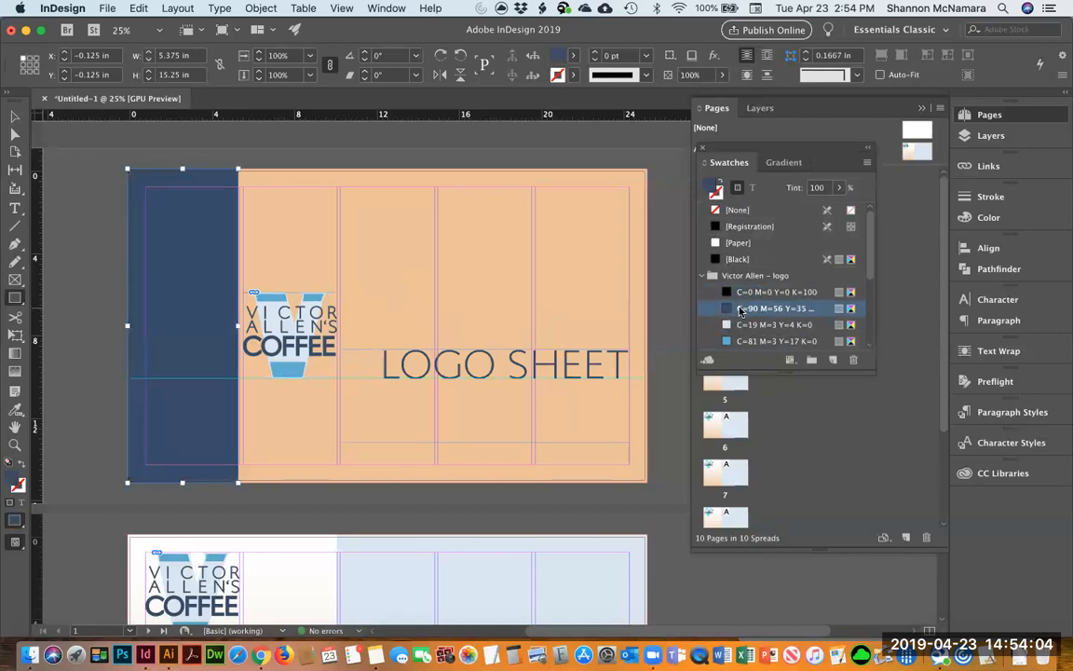
key(v)
click(678, 354)
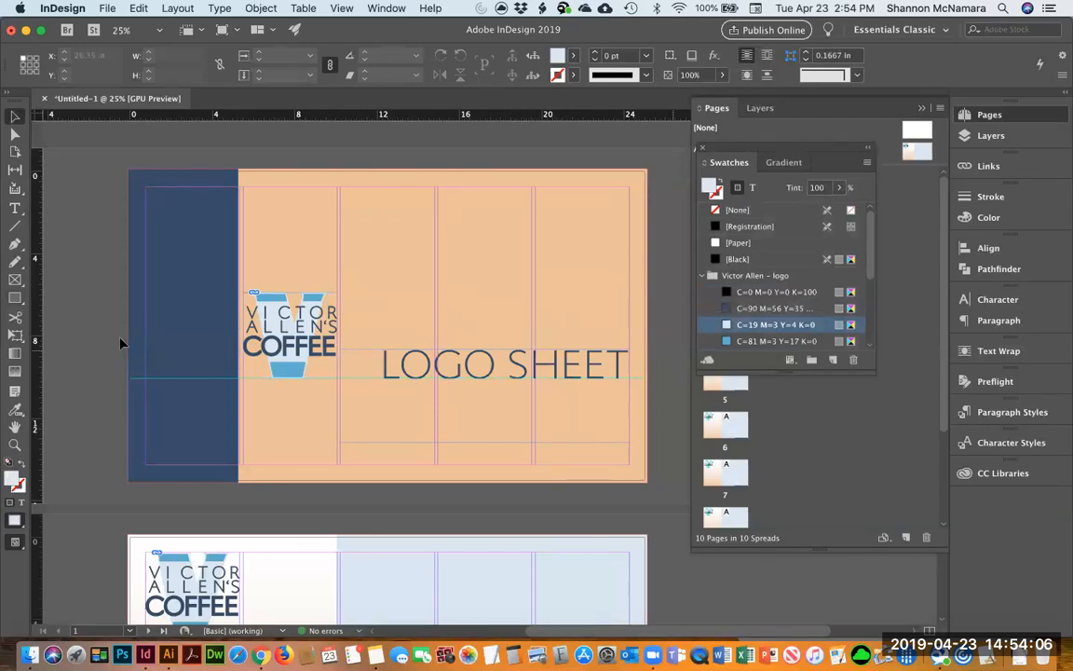
Narrow the dark blue band to about 4.57 in wide and preview the title page.
click(218, 313)
drag(238, 326, 190, 323)
click(261, 155)
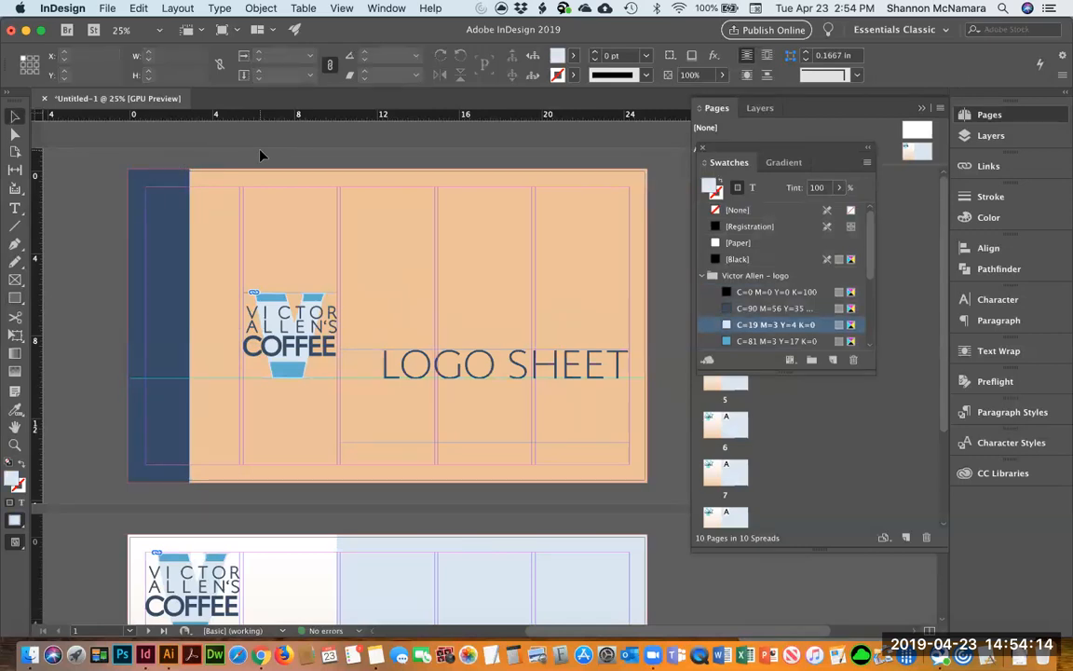
click(172, 326)
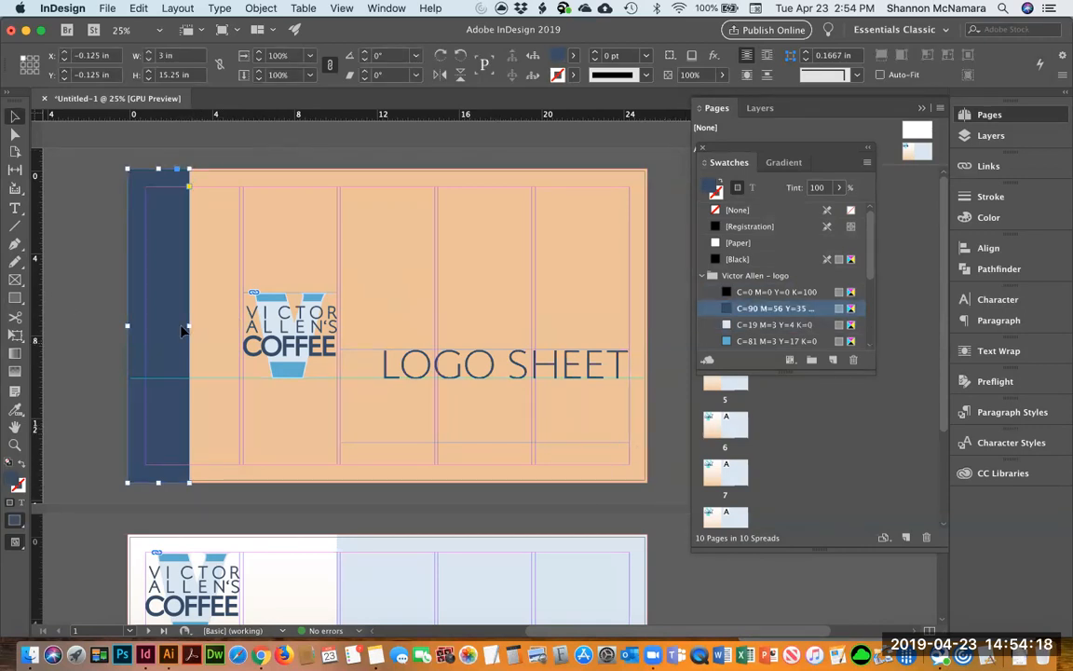
drag(192, 325, 218, 328)
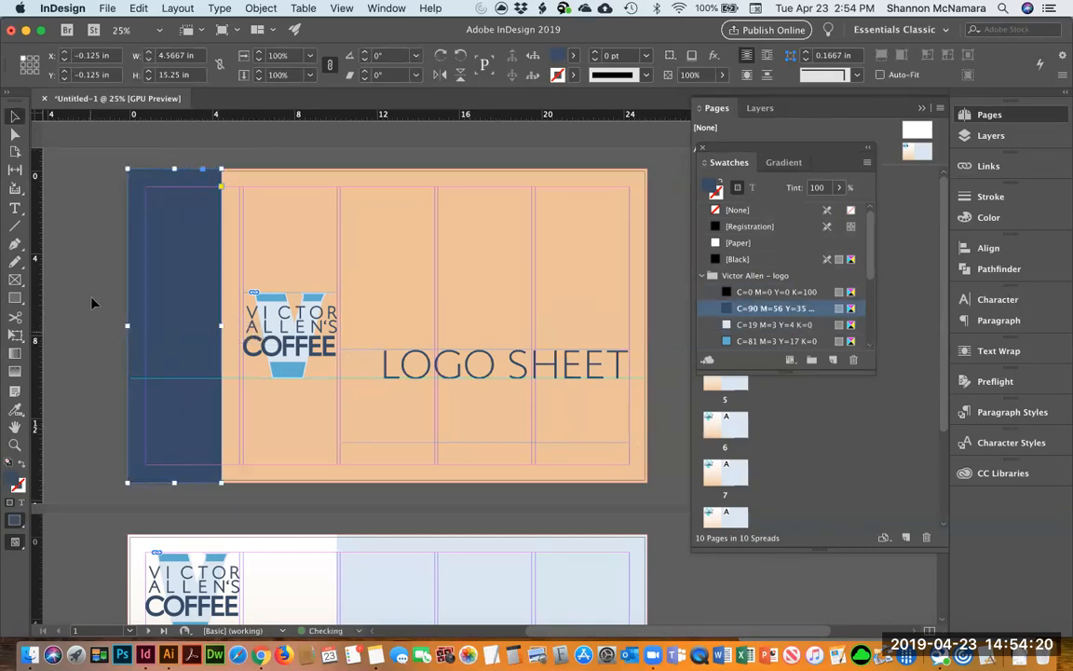
click(91, 302)
click(16, 543)
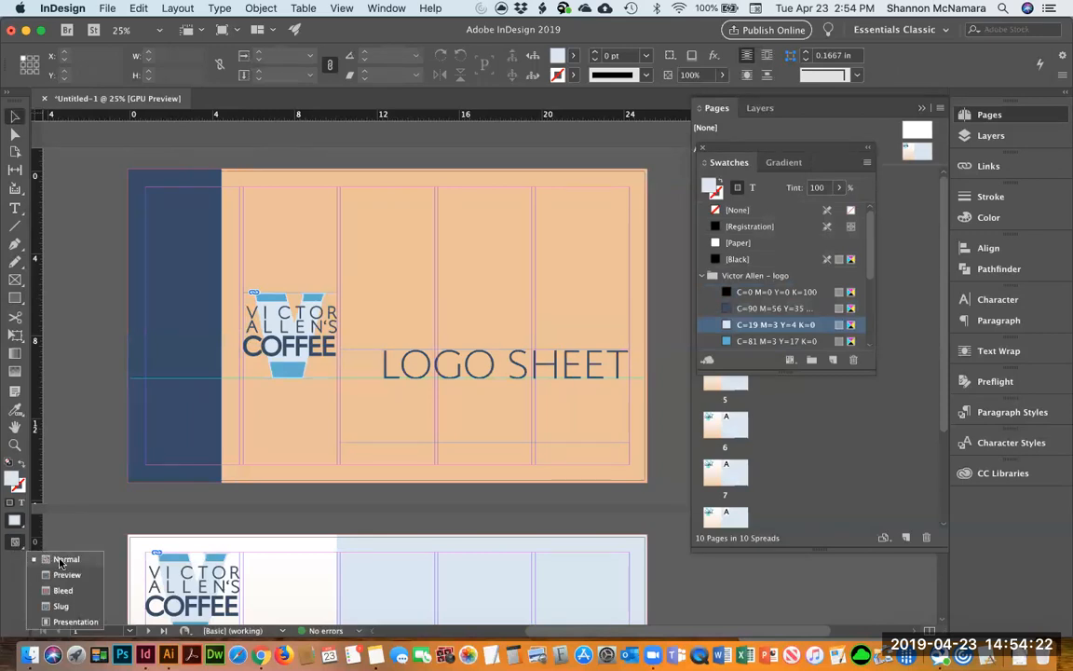
click(65, 574)
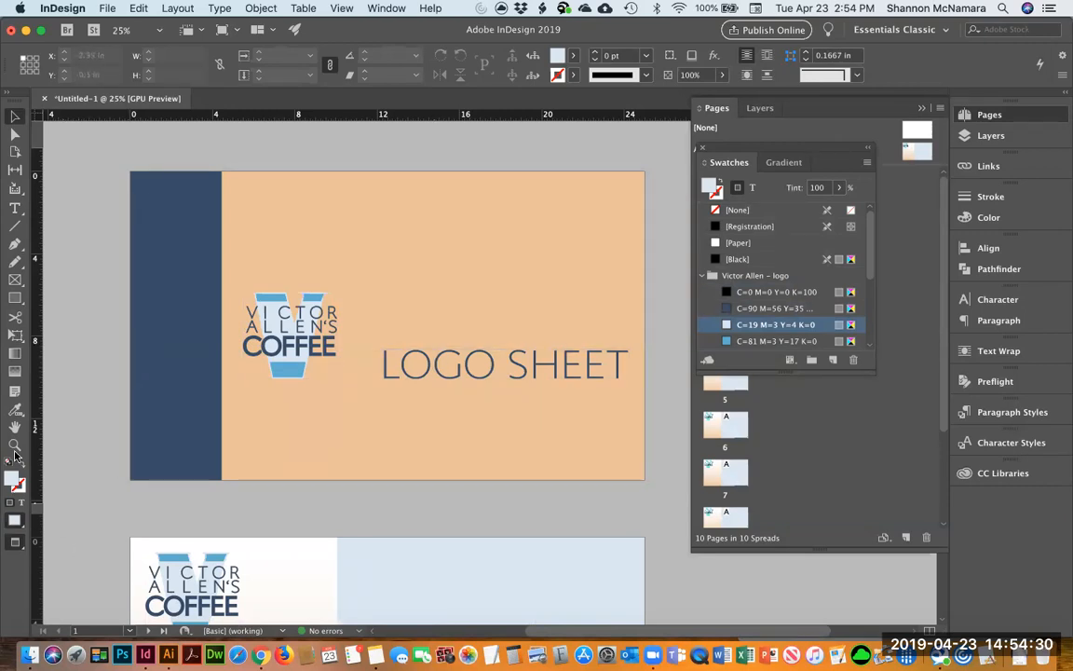
Center the LOGO SHEET heading within its frame on page 1 and return to Normal view.
click(461, 372)
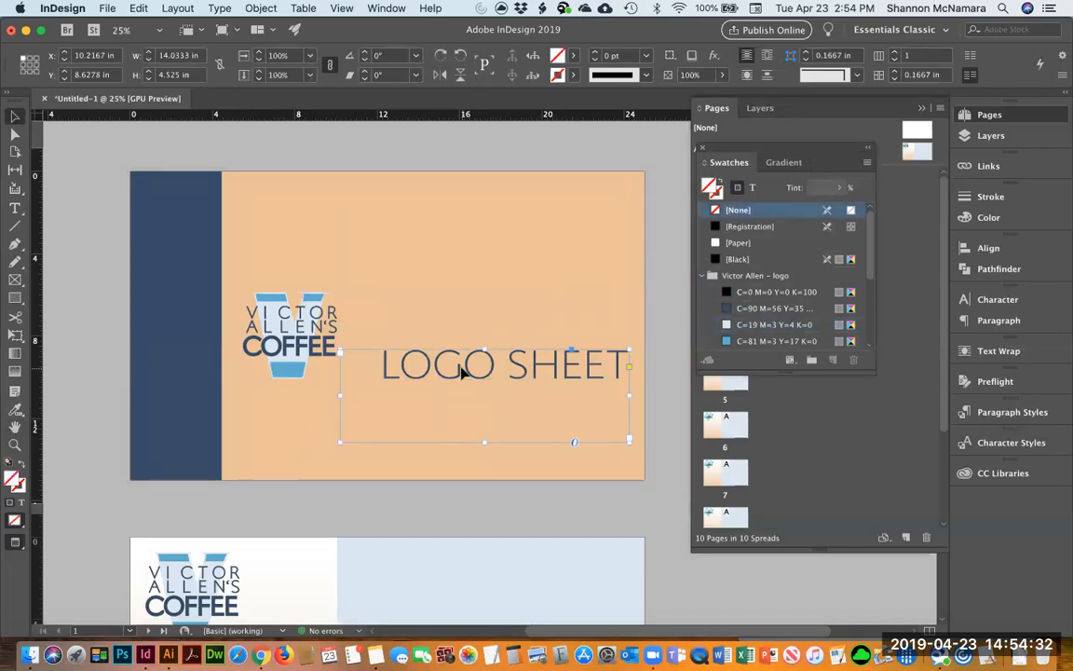
key(super+shift+c)
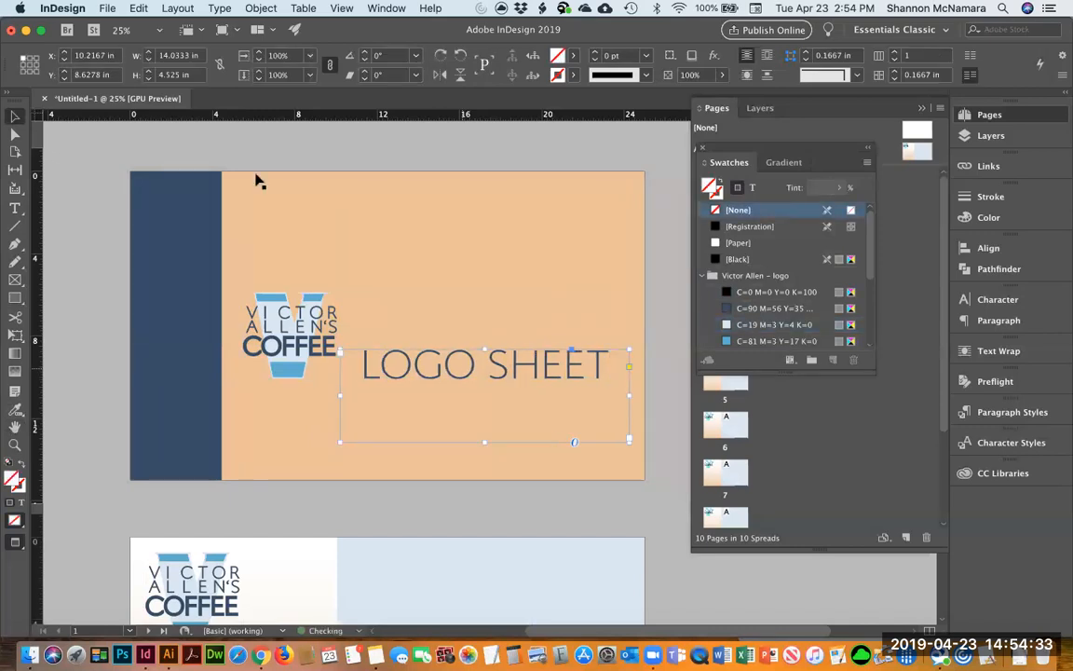
click(328, 163)
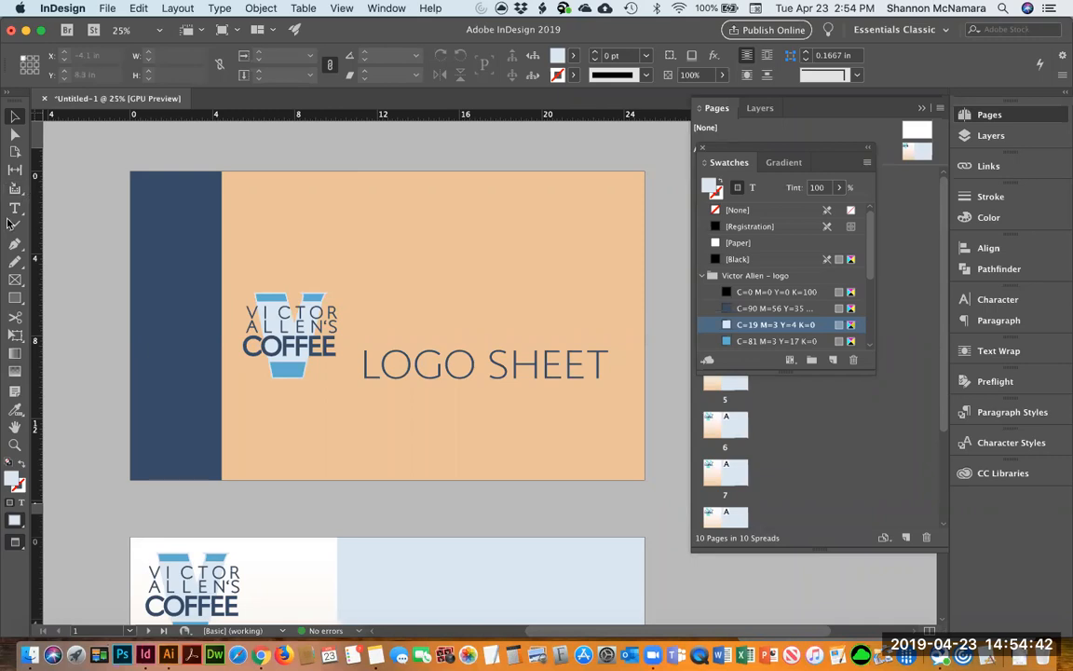
drag(21, 551, 48, 540)
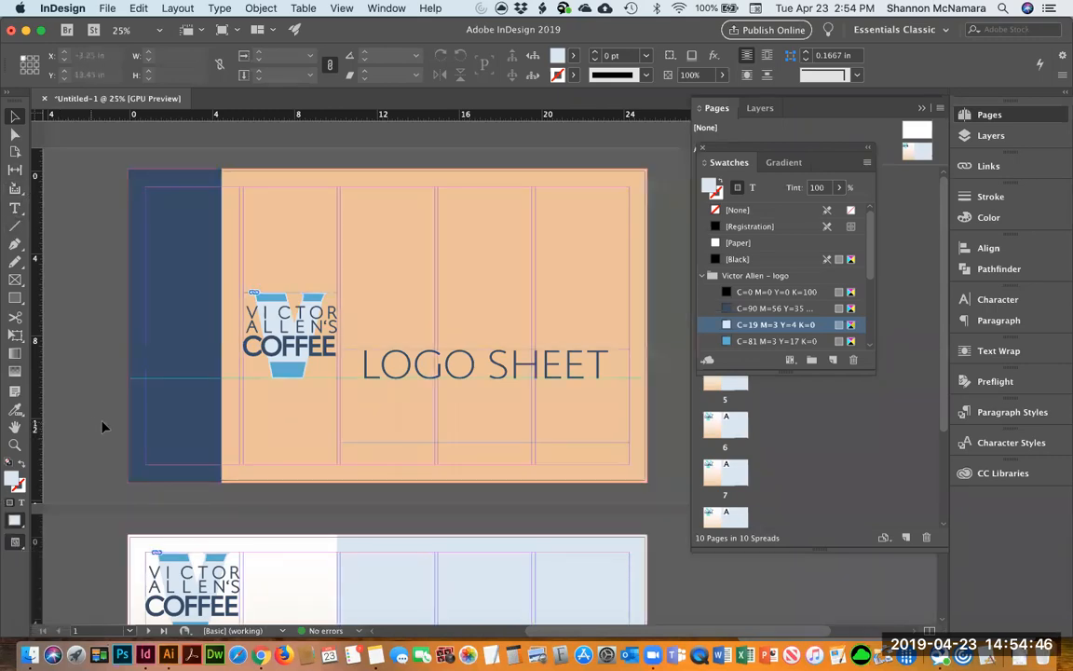
Add a text frame low in the dark blue band with the author's name and DES242, coloured C=19 M=3 Y=4 K=0.
key(t)
drag(149, 396, 216, 453)
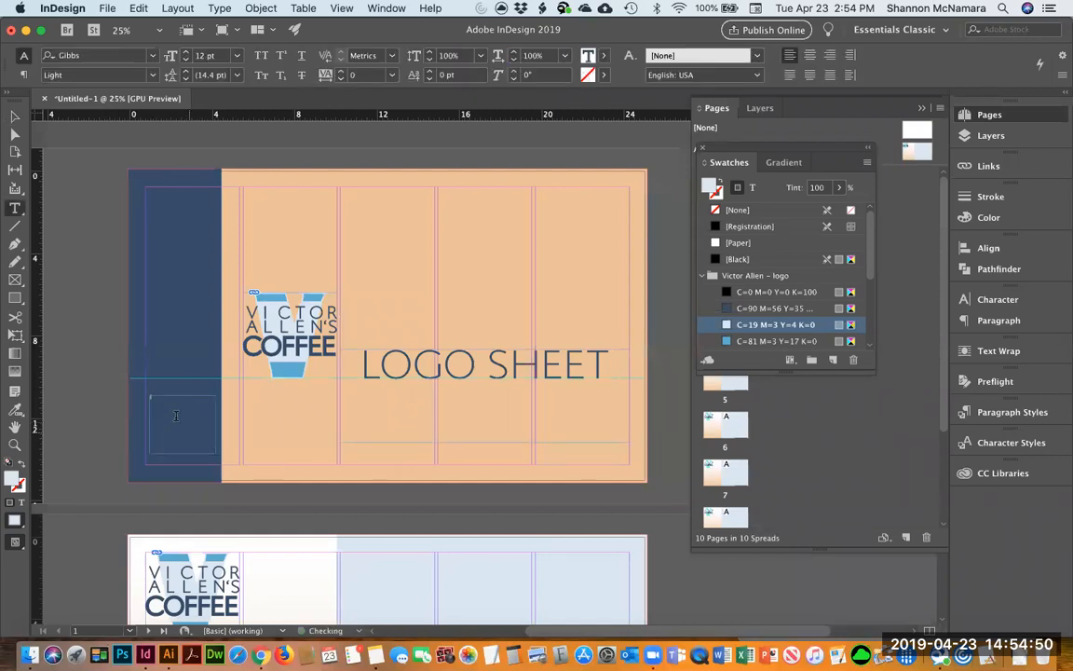
click(736, 325)
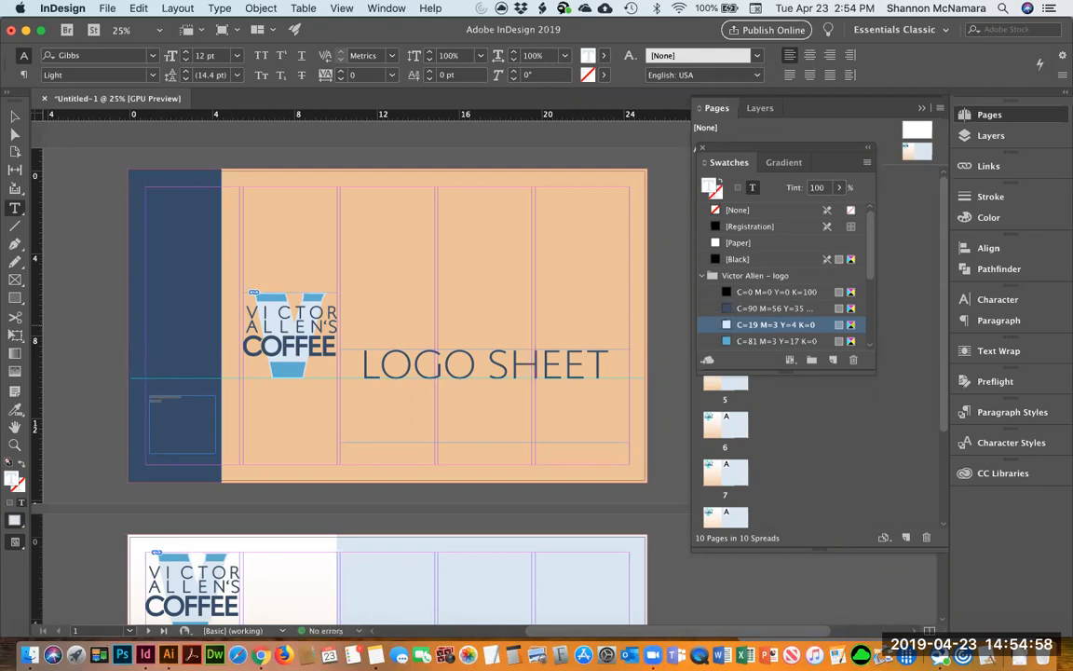
Set the author name and DES242 lines in the blue band to Light Italic at 24 pt.
key(super+equal)
key(super+equal)
key(super+a)
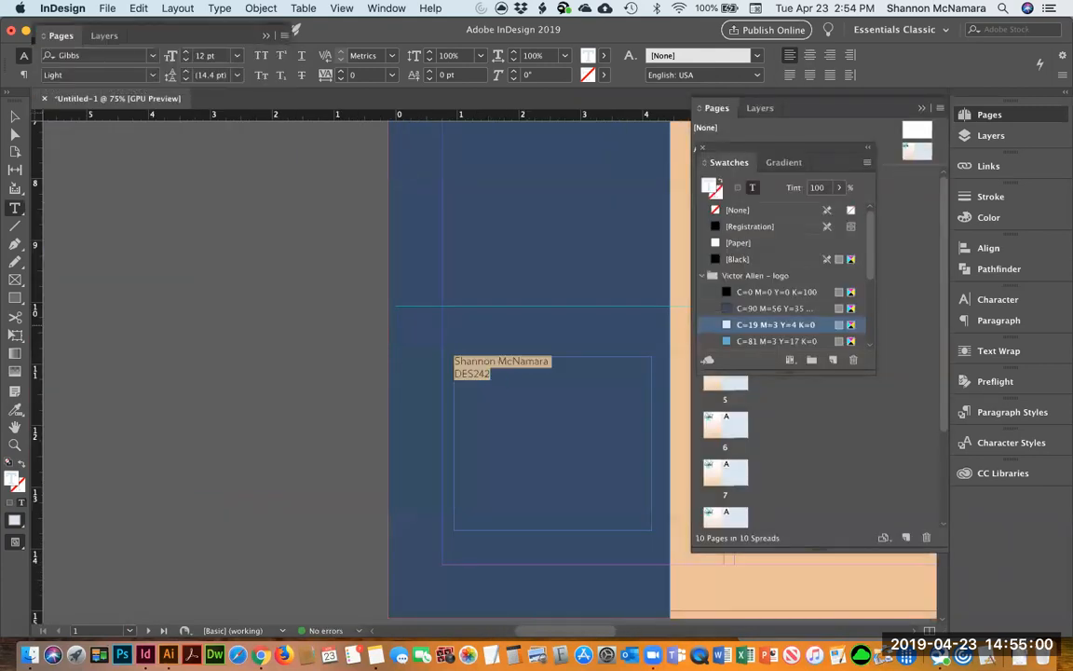
key(super+shift+period)
key(super+shift+period)
key(super+shift+period)
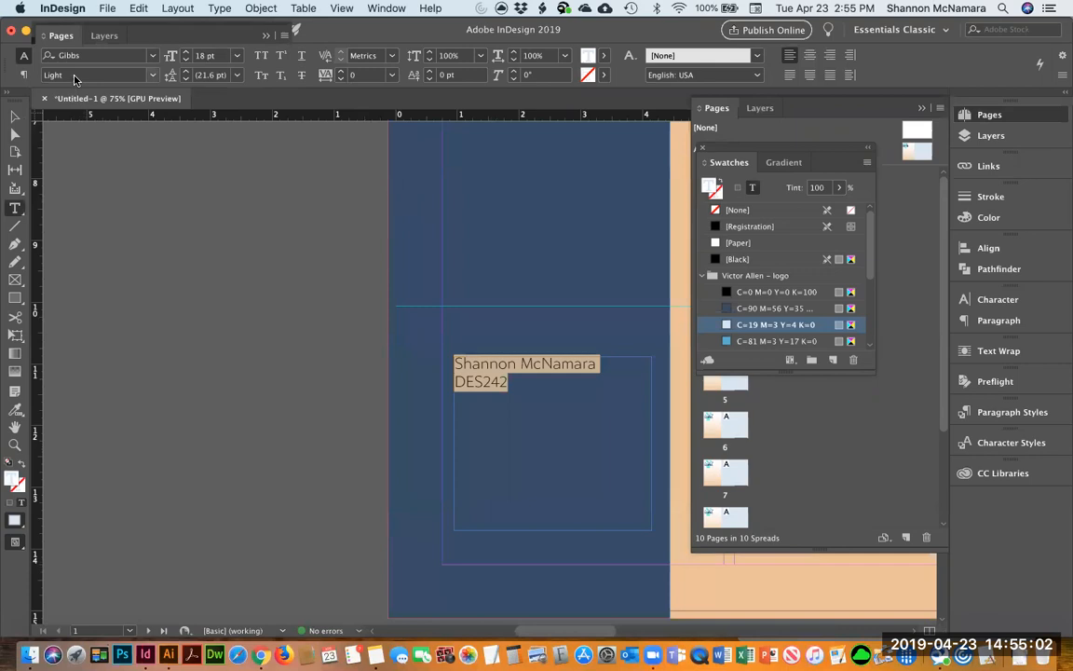
click(74, 77)
key(Down)
key(Return)
key(super+shift+period)
key(super+shift+period)
click(475, 416)
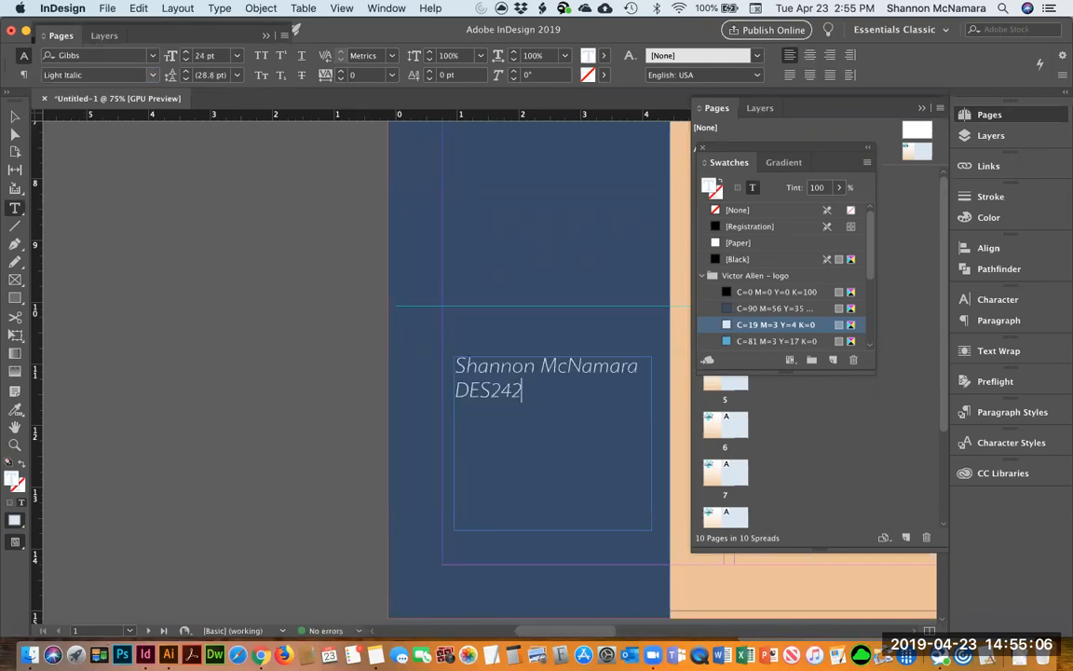
Move the author name frame up so its top edge meets the horizontal guide at the logo's base.
key(Escape)
drag(546, 430, 267, 478)
drag(307, 415, 311, 368)
click(85, 419)
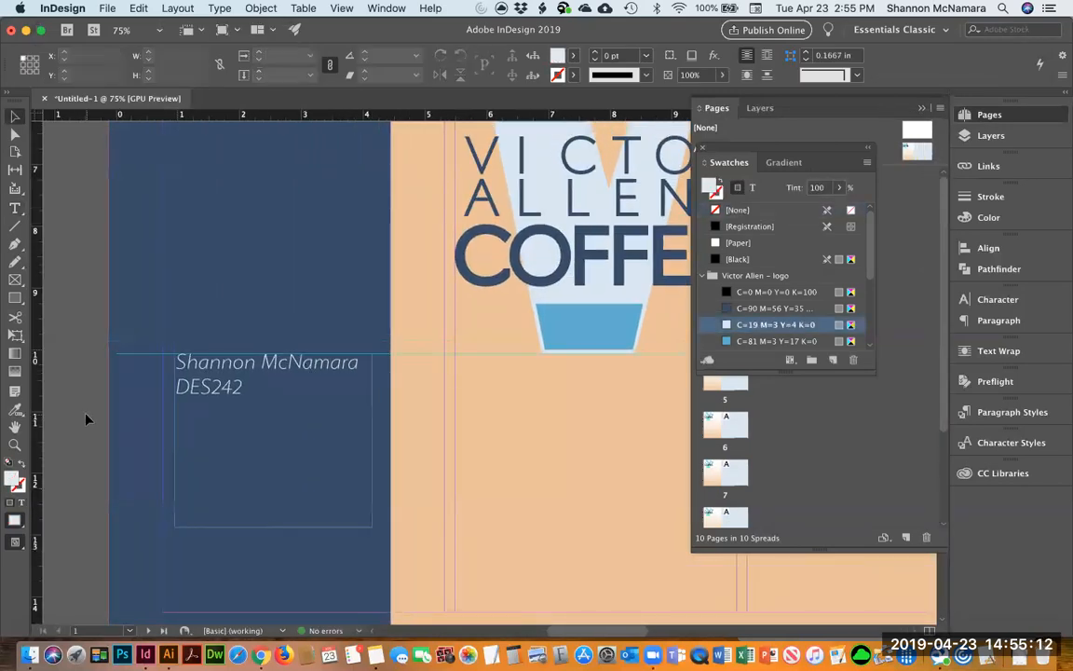
key(super+0)
scroll(235, 445, down, 3)
scroll(224, 454, right, 4)
scroll(224, 463, up, 2)
scroll(223, 463, left, 3)
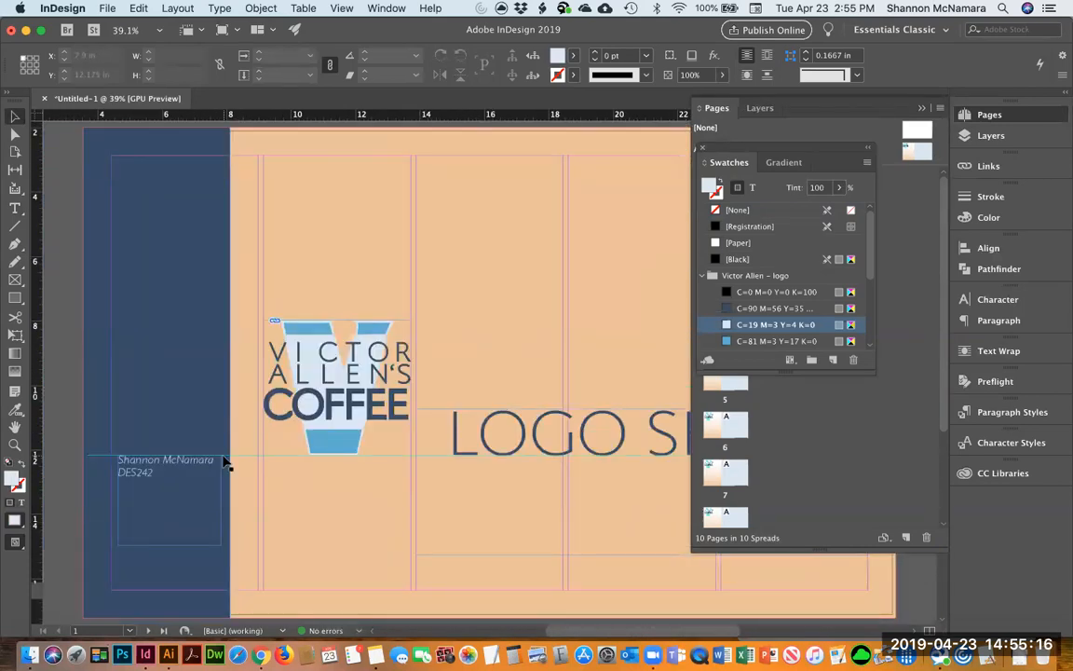
Start saving the document and choose the Assignment folder inside Mod 4, DES 242, Week 2 as its location.
key(super+s)
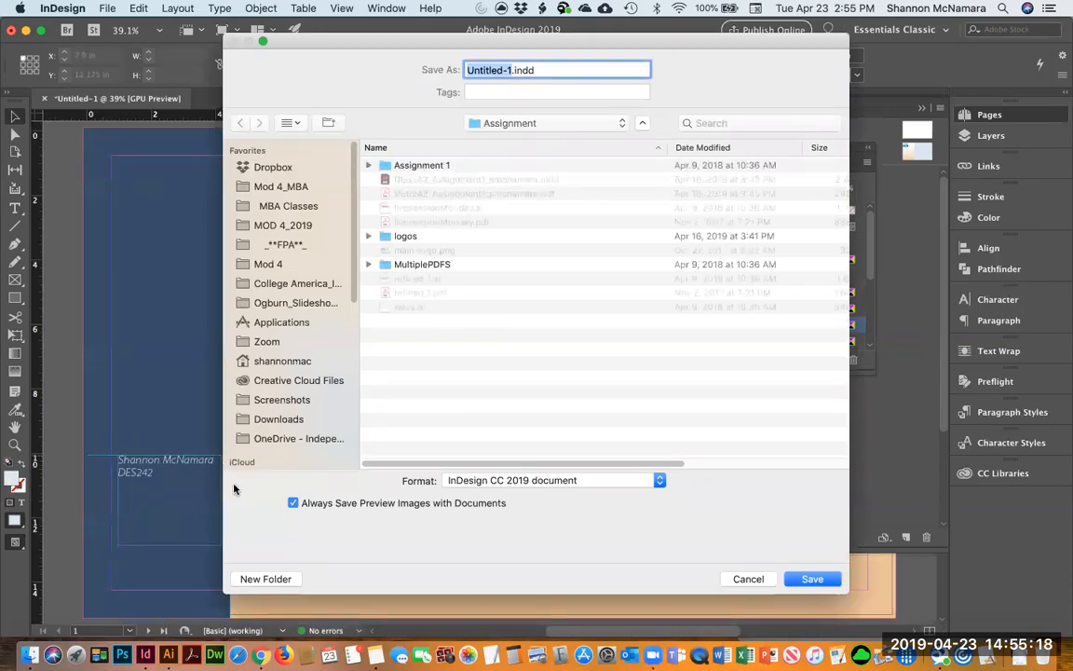
click(280, 264)
click(419, 182)
double_click(419, 182)
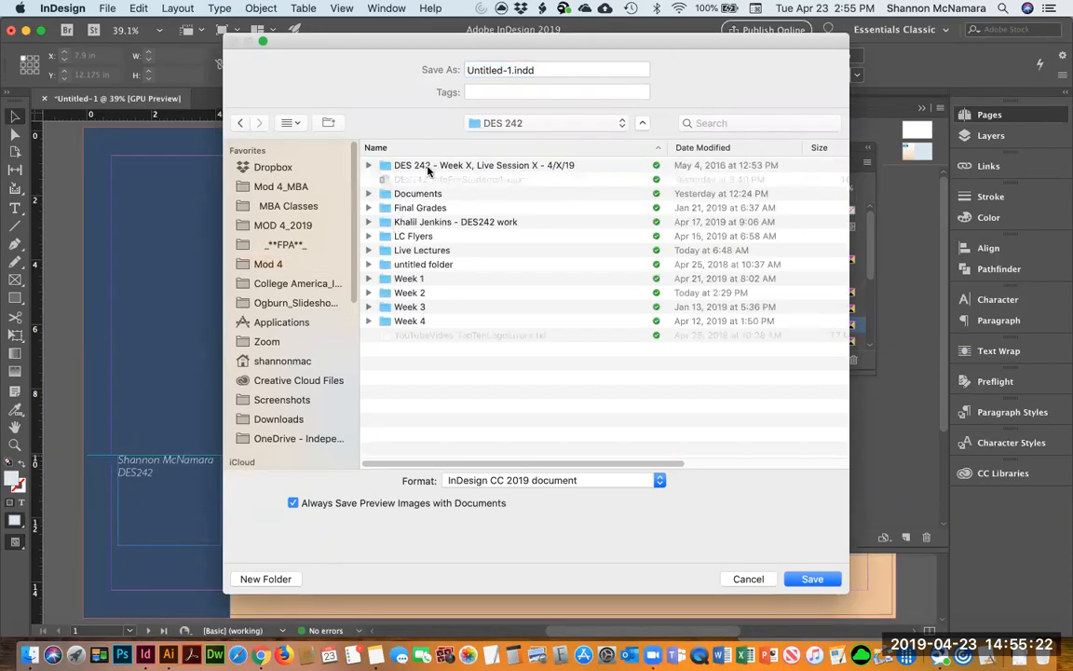
double_click(410, 293)
double_click(420, 167)
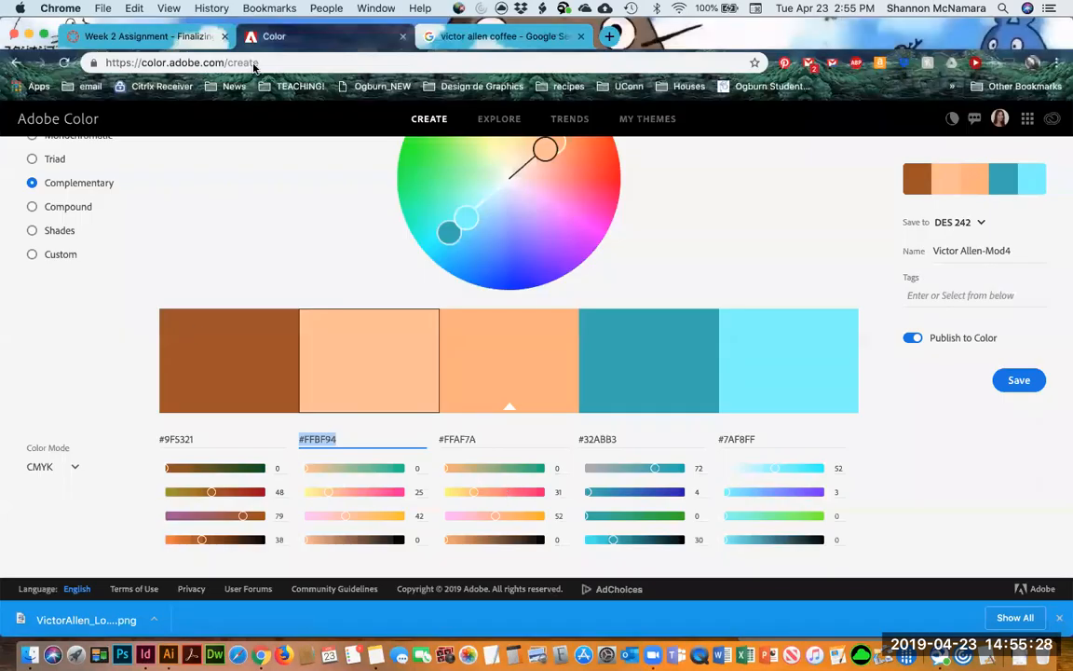
Switch to Chrome and copy the required file name DES242_Assignment2_FirstLast from the assignment's submission instructions.
click(127, 35)
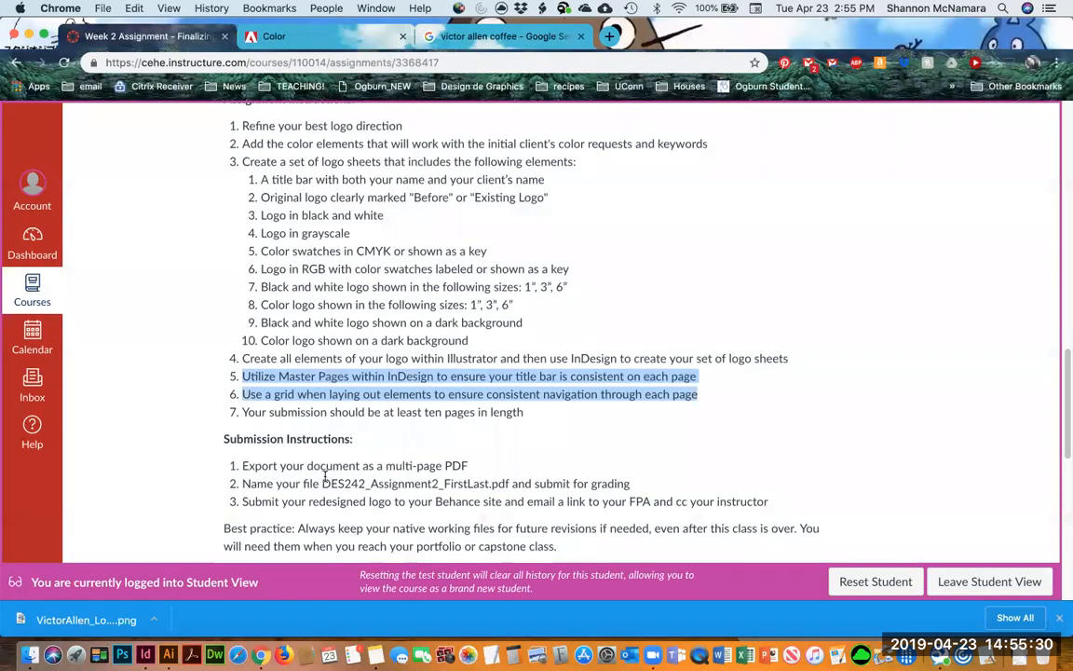
drag(323, 484, 488, 486)
key(super+c)
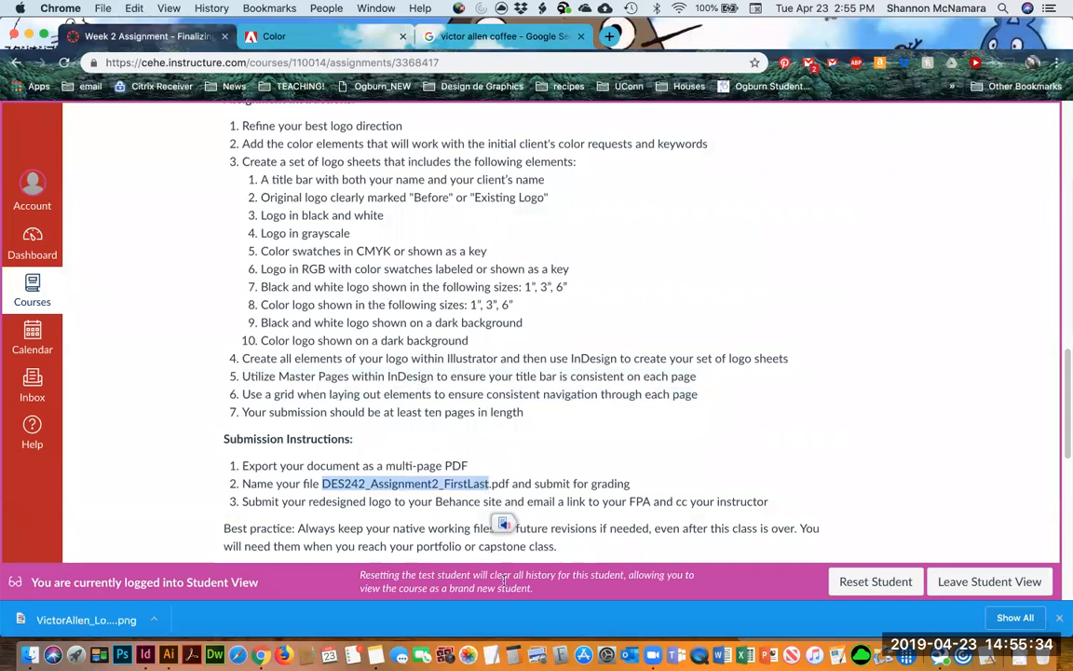
Back in InDesign, save the file under the copied name, replacing FirstLast with the author's name.
key(super+Tab)
click(518, 71)
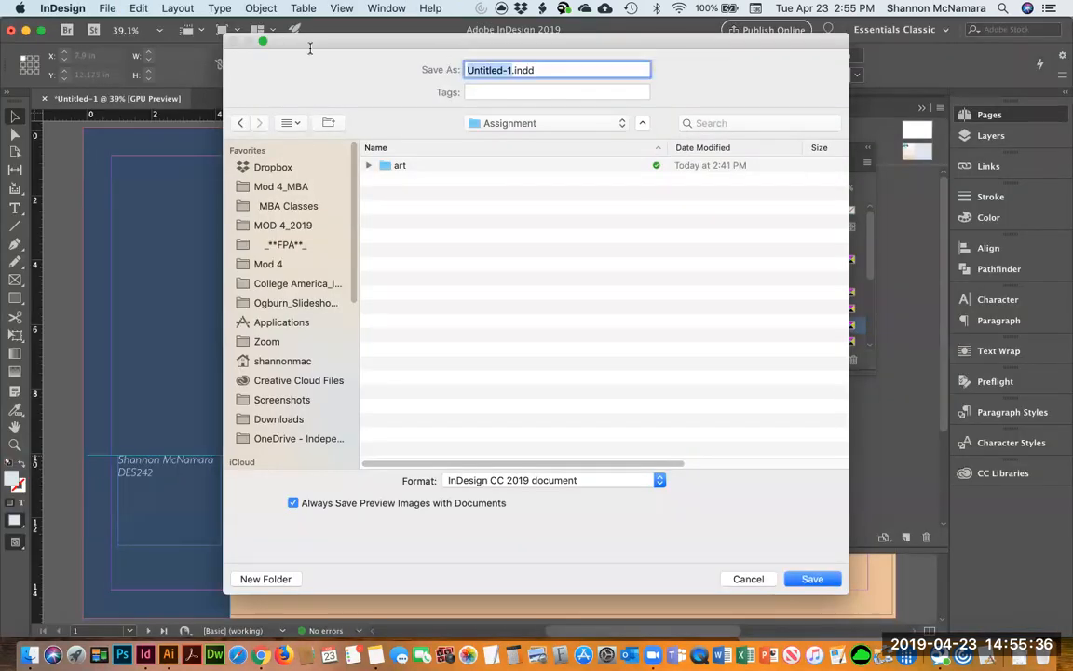
key(super+v)
drag(571, 69, 610, 70)
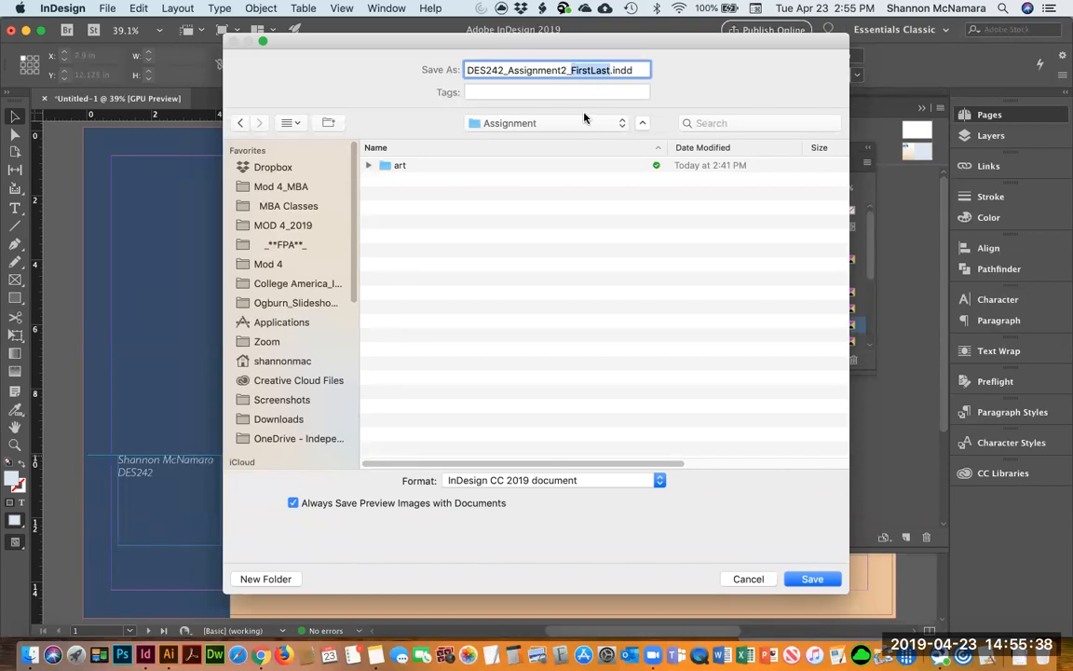
text(smcnamara)
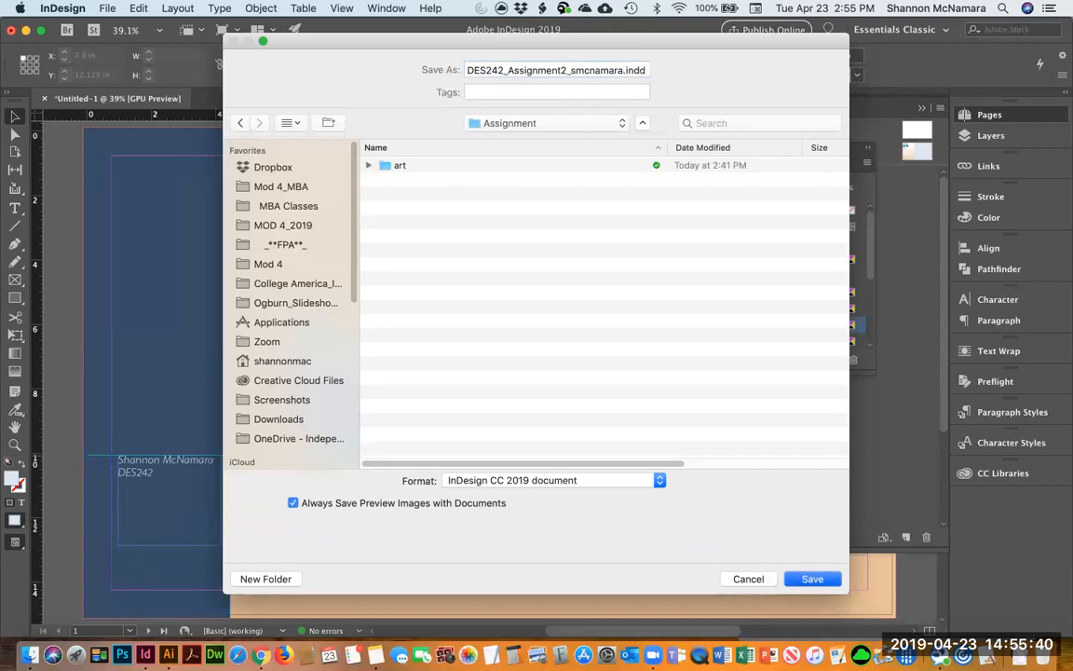
key(Return)
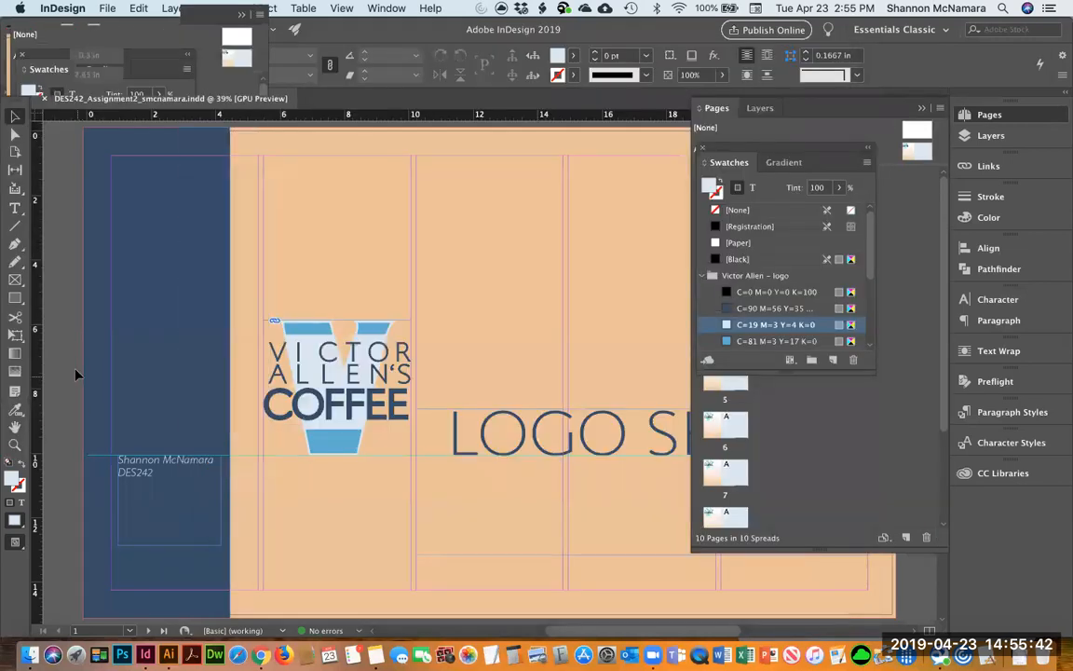
Look over the document's pages and consult the list of required logo sheet elements on the assignment page in Chrome.
key(super+minus)
key(super+minus)
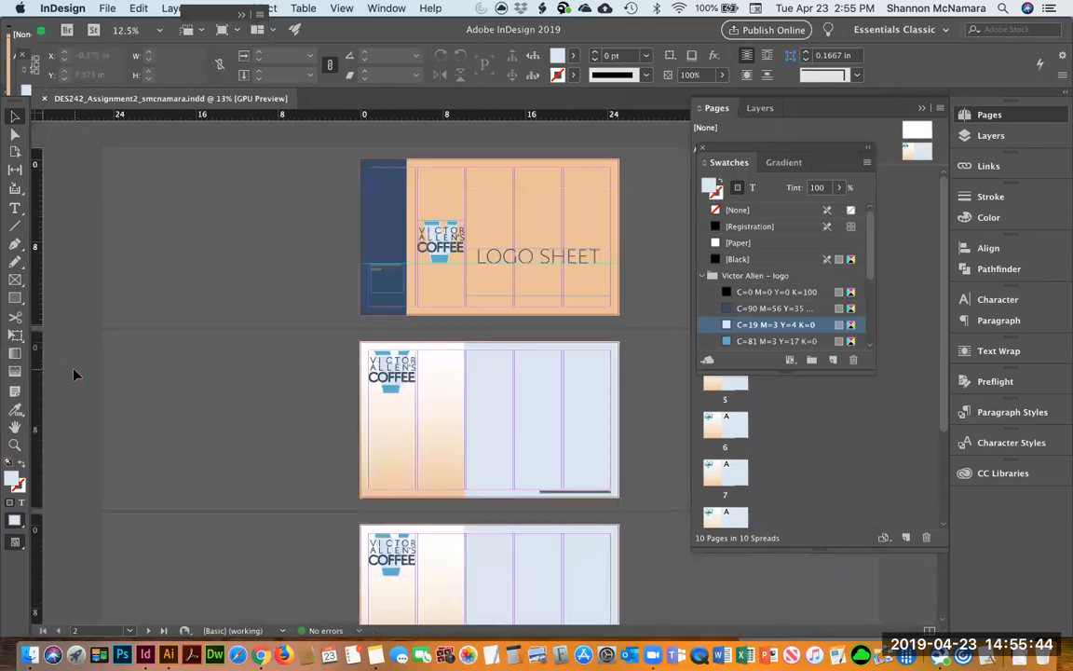
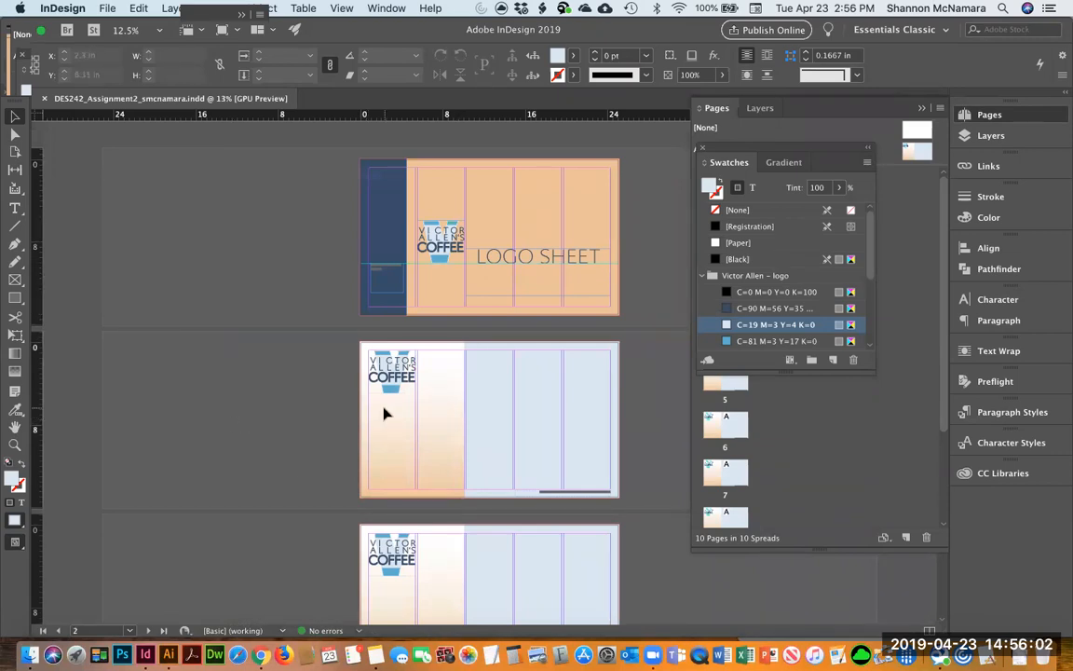
key(super+Tab)
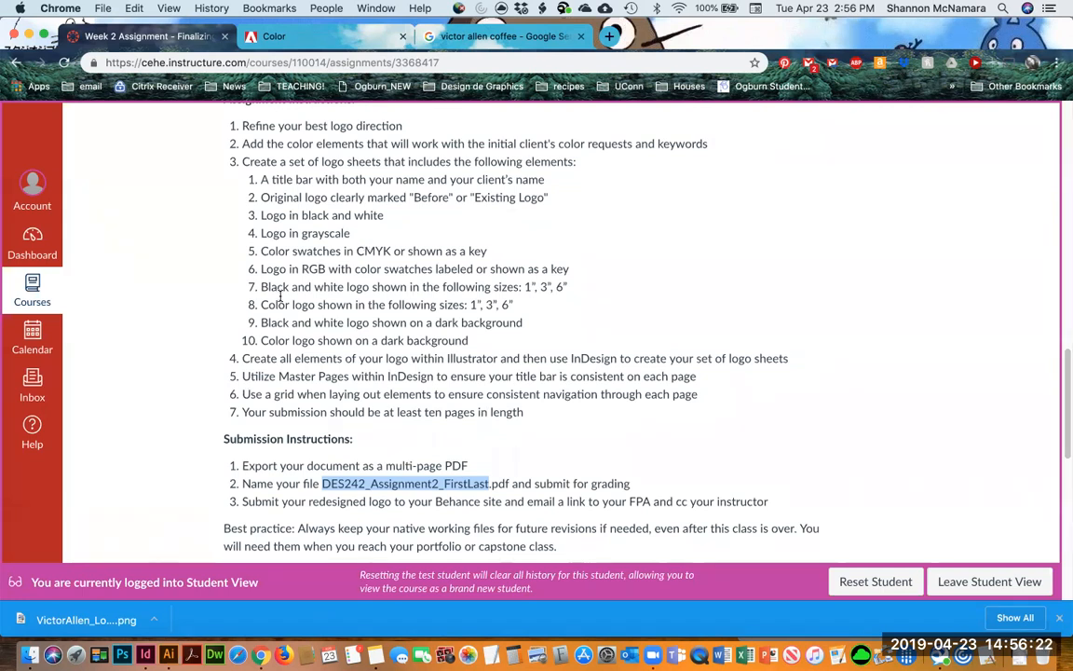
In InDesign, draw a two-column-wide text frame below page 2's logo and enter BEFORE, AND, AFTER on three lines.
key(super+Tab)
drag(333, 336, 667, 527)
scroll(433, 424, down, 1)
key(t)
drag(167, 309, 391, 424)
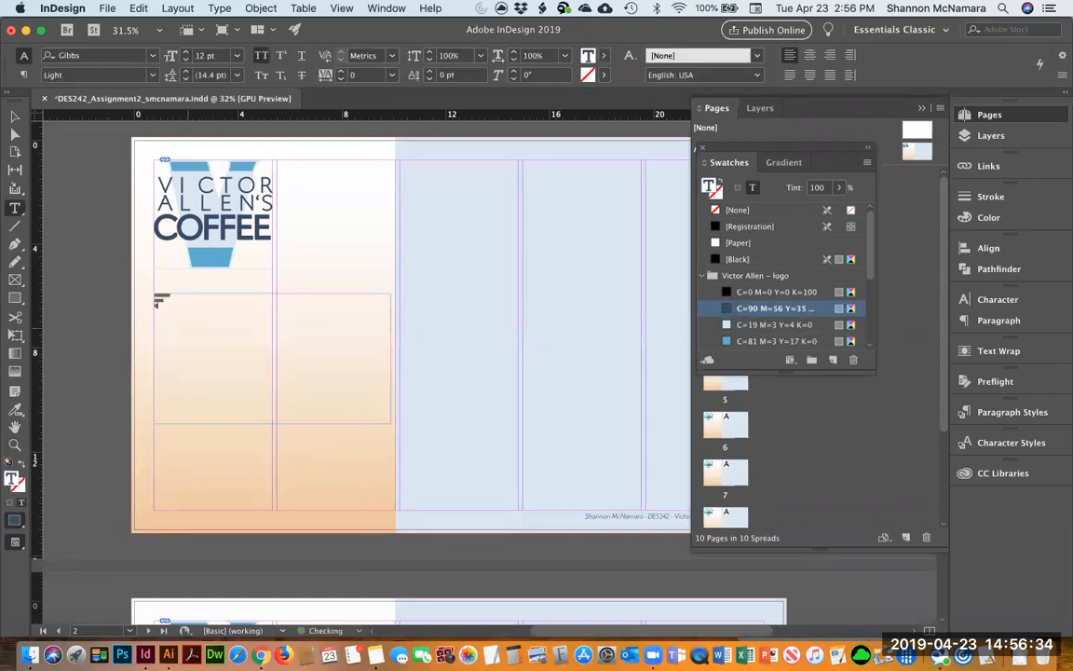
Enlarge all three lines of the BEFORE AND AFTER text to 54 pt.
key(super+a)
key(super+shift+period)
key(super+shift+period)
key(super+shift+period)
key(super+shift+period)
key(super+shift+period)
key(super+shift+period)
key(super+shift+period)
key(super+shift+period)
key(super+shift+period)
key(super+shift+period)
key(super+shift+period)
key(super+shift+period)
key(super+shift+period)
key(super+shift+period)
key(super+shift+period)
key(super+shift+period)
key(super+shift+period)
key(super+shift+period)
key(super+shift+period)
key(super+shift+period)
key(super+shift+period)
Enlarge only the word BEFORE to about 90 pt.
key(Left)
key(shift+Down)
key(super+shift+period)
key(super+shift+period)
key(super+shift+period)
key(super+shift+period)
key(super+shift+period)
key(super+shift+period)
key(super+shift+period)
key(super+shift+period)
key(super+shift+period)
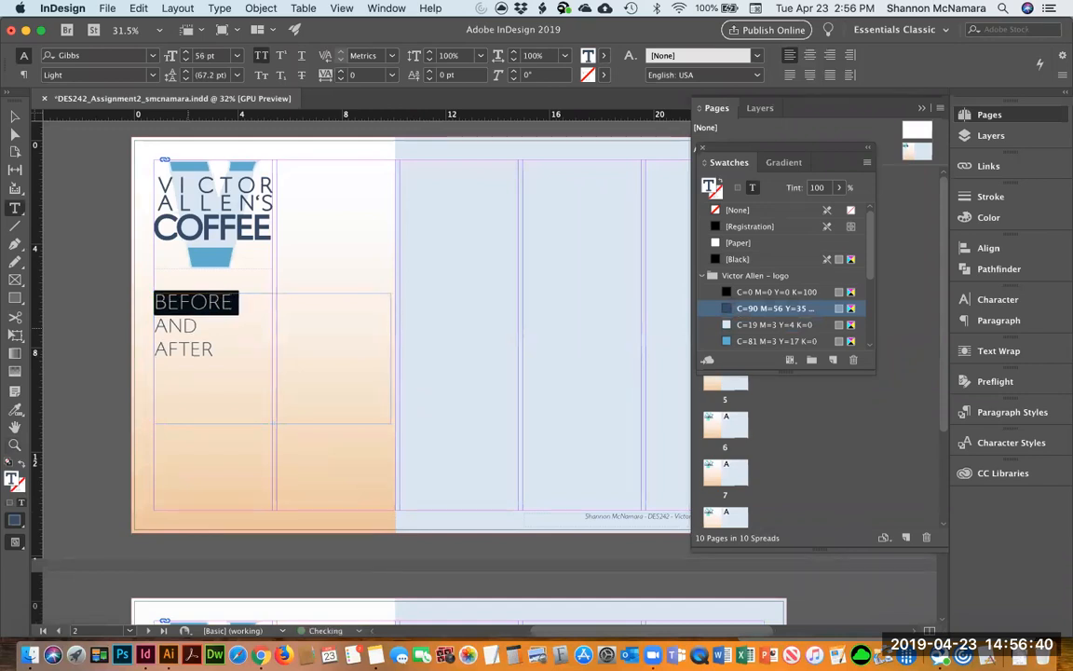
key(super+shift+period)
key(super+shift+period)
key(super+shift+period)
key(super+shift+period)
key(super+shift+period)
key(super+shift+period)
key(super+shift+period)
key(super+shift+period)
key(super+shift+period)
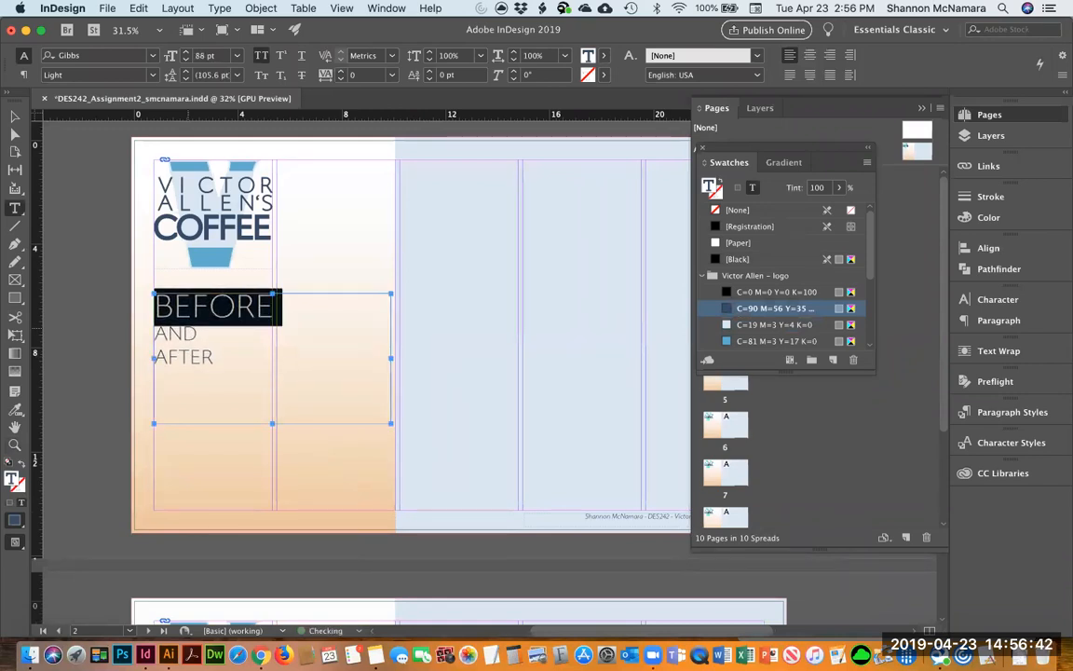
Set the word AFTER to 90 pt, leaving AND at its smaller size.
key(Right)
key(Up)
key(shift+Right)
key(Left)
key(Down)
key(Down)
key(shift+Down)
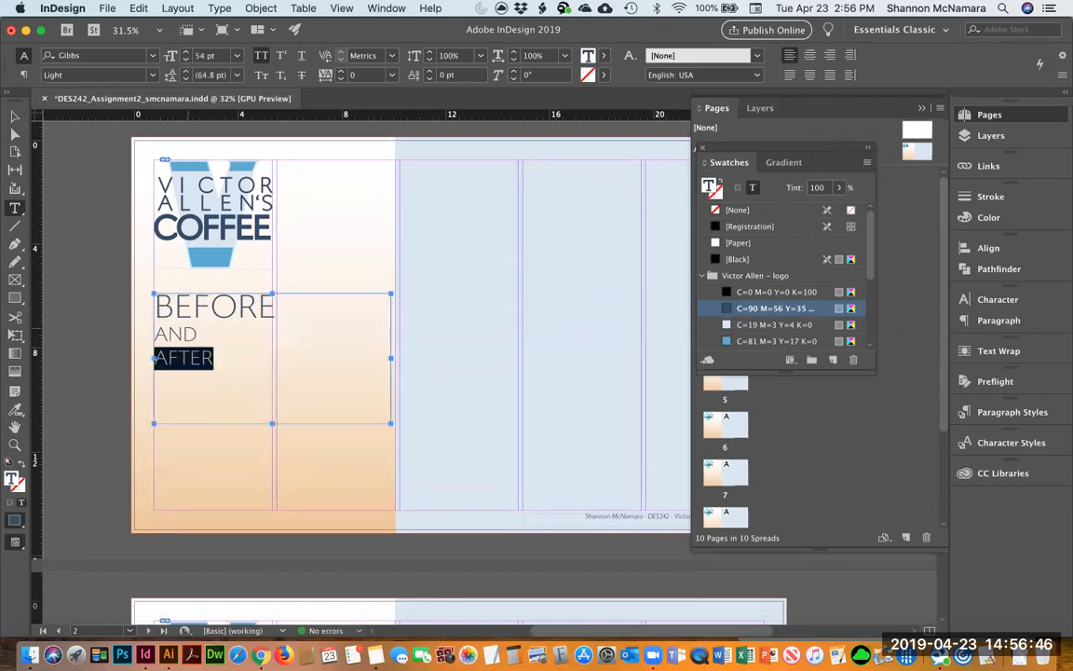
key(super+alt+shift+m)
key(Tab)
key(Tab)
text(90)
key(Return)
key(Right)
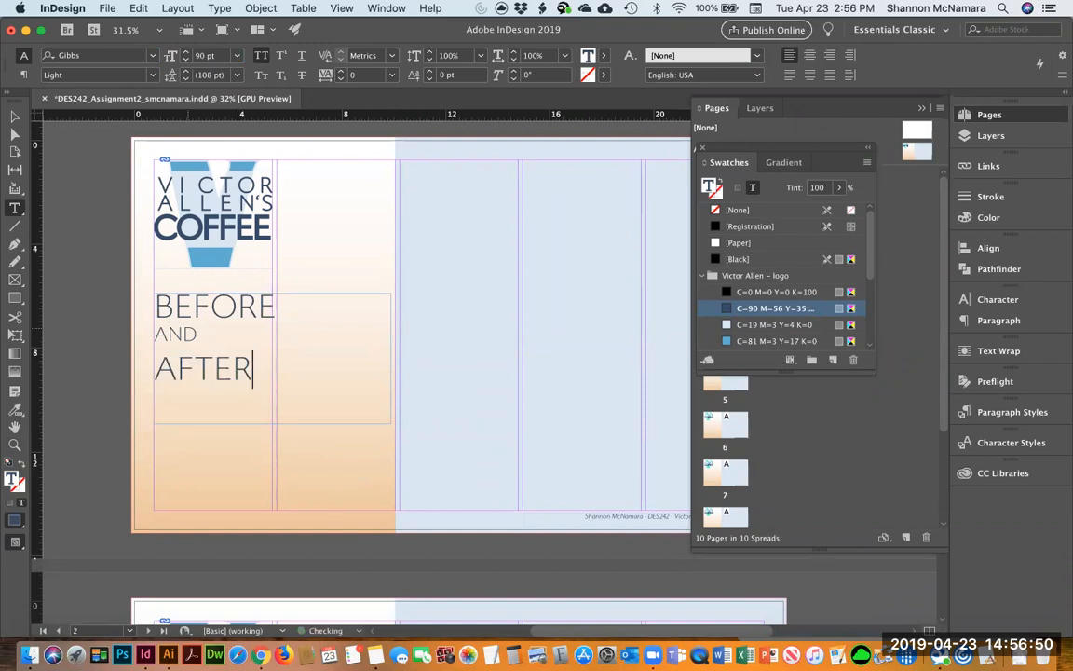
Add a spaced dash before and after the word AND.
key(Up)
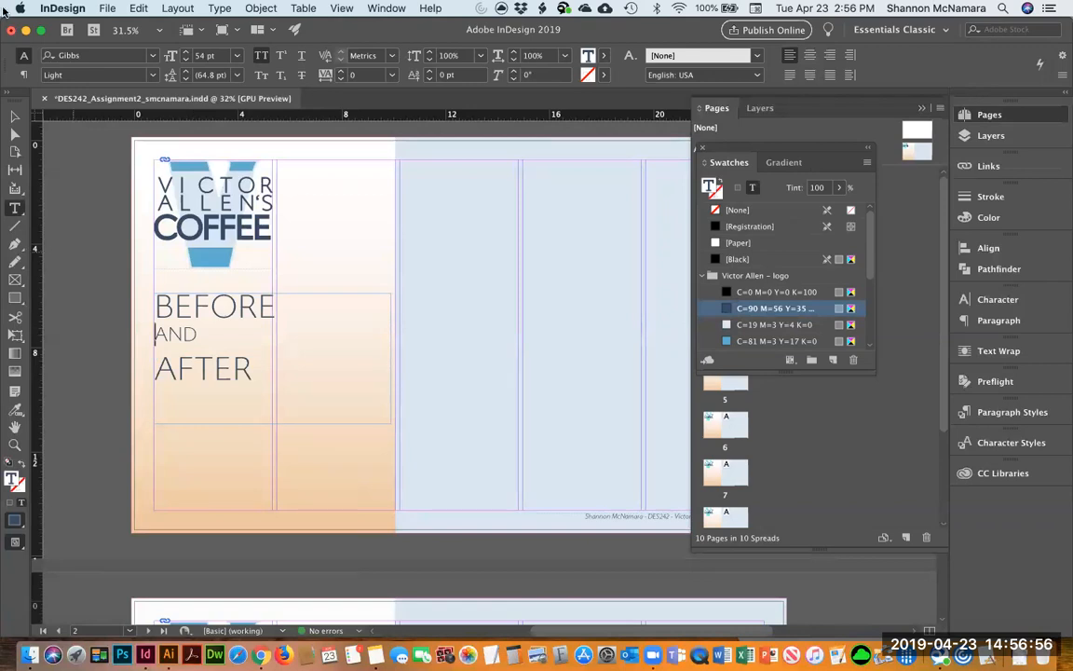
text(—)
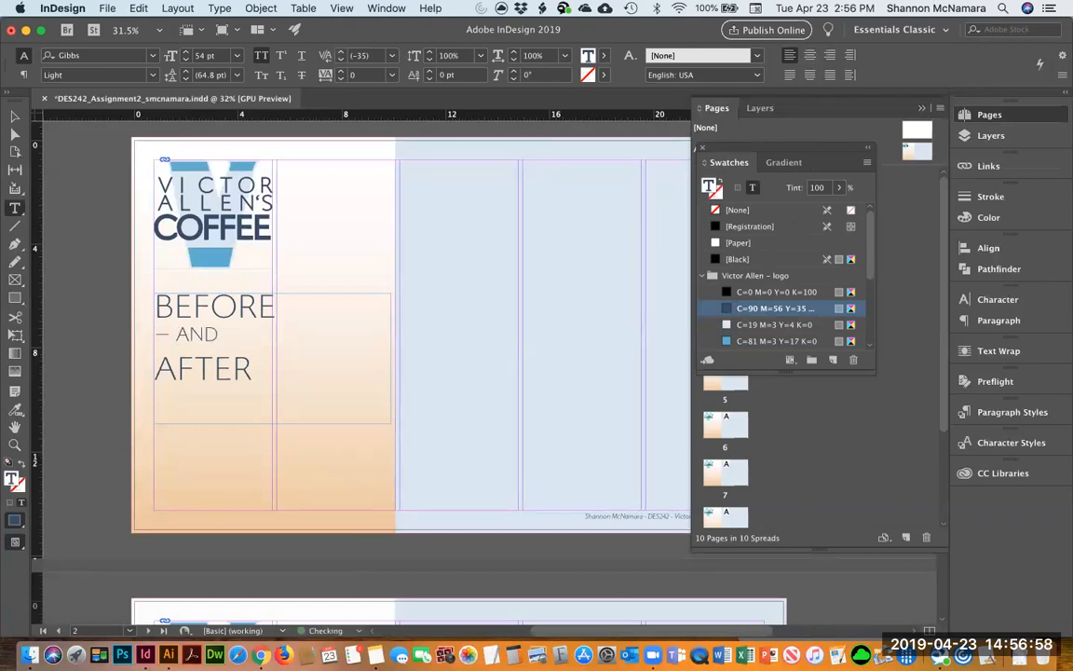
key(shift+Left)
key(Right)
key(Right)
key(Right)
key(Right)
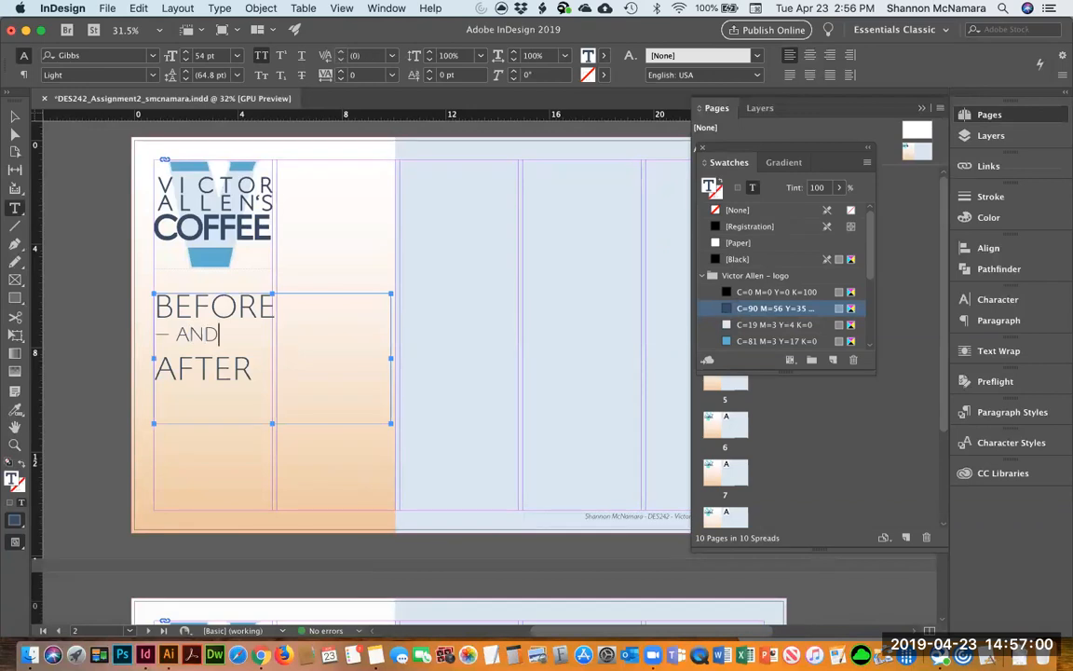
text(—)
Set the leading of the AFTER line to 96 pt to bring it closer to the AND line.
key(Down)
key(Home)
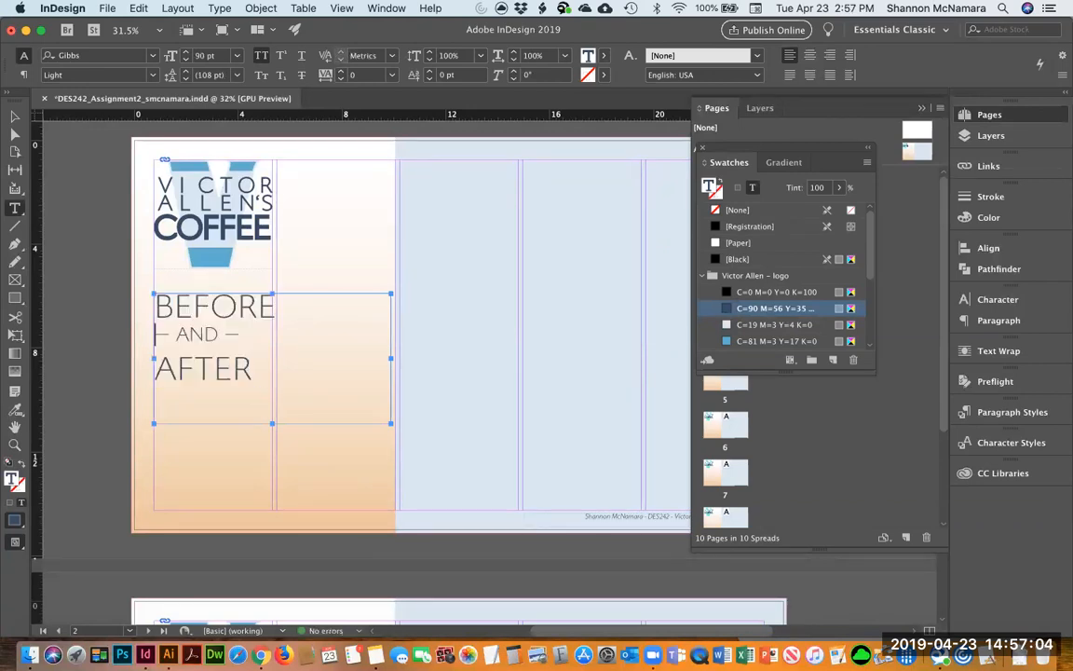
key(shift+End)
key(alt+Up)
key(alt+Up)
key(alt+Up)
key(alt+Up)
key(alt+Up)
key(alt+Up)
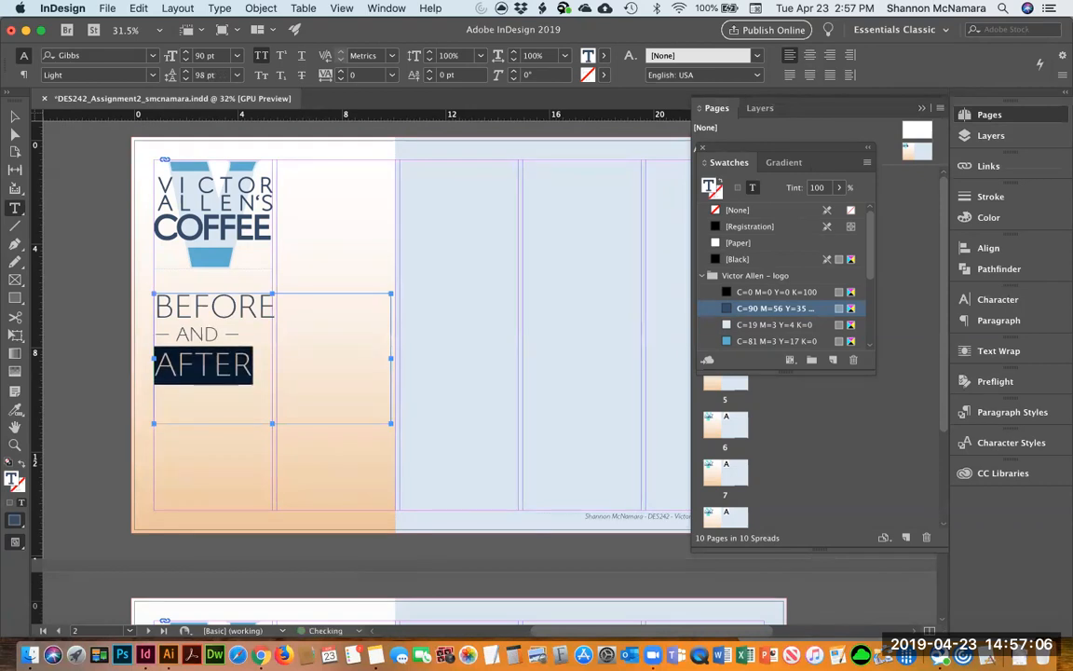
key(Right)
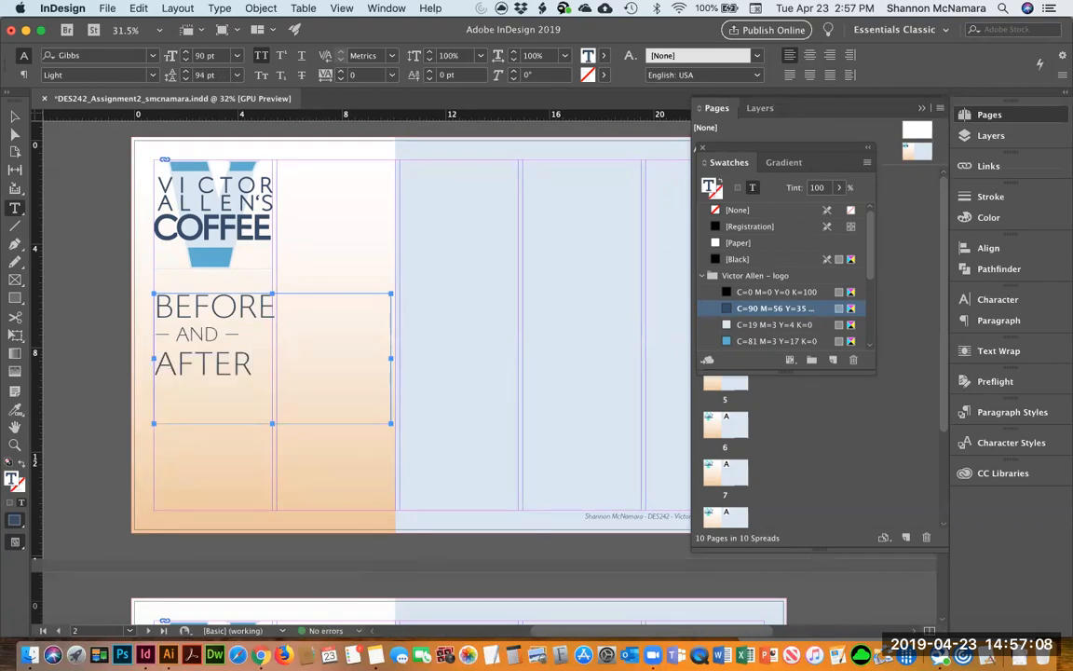
key(shift+Home)
key(alt+Down)
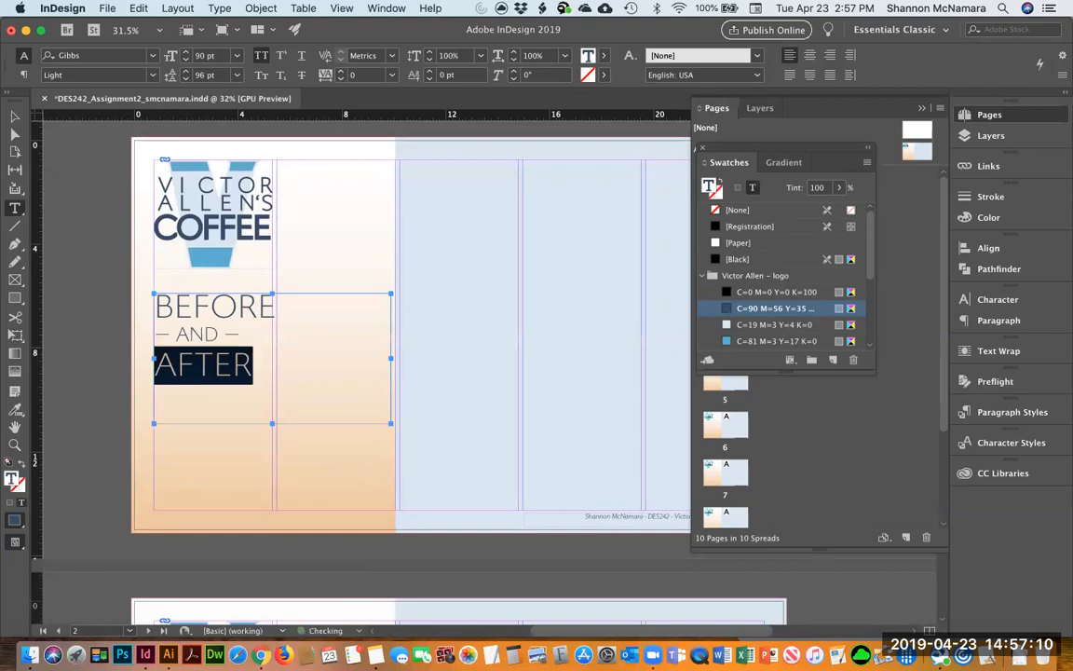
Copy the title page's Victor Allen's Coffee logo into the upper middle column of the Before and After page's blue area.
key(Right)
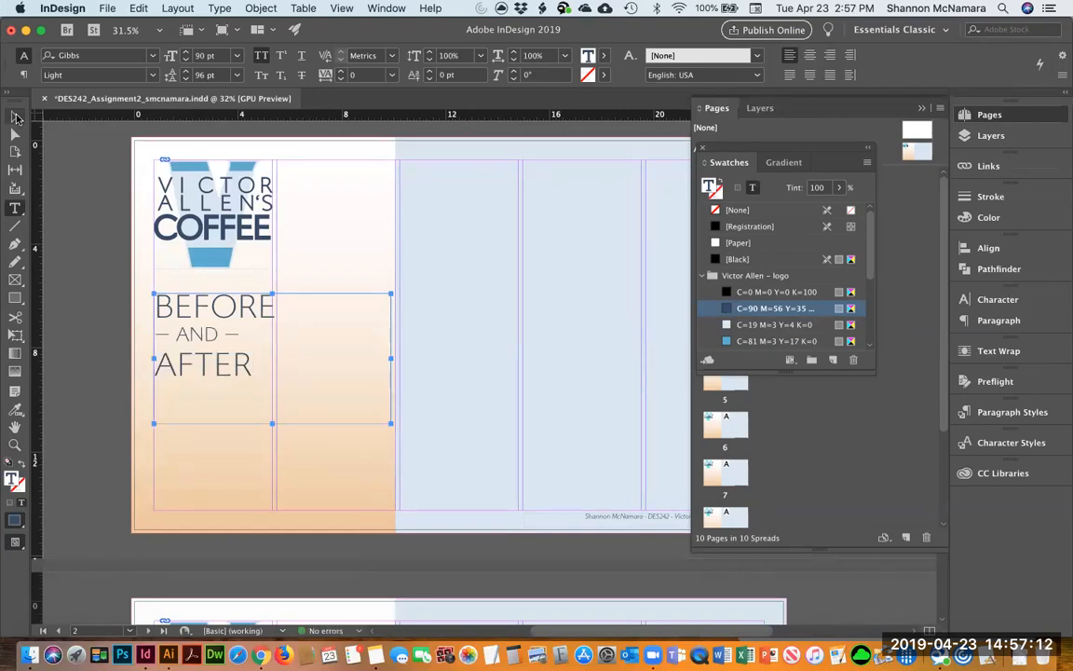
click(15, 117)
click(80, 222)
drag(469, 422, 428, 384)
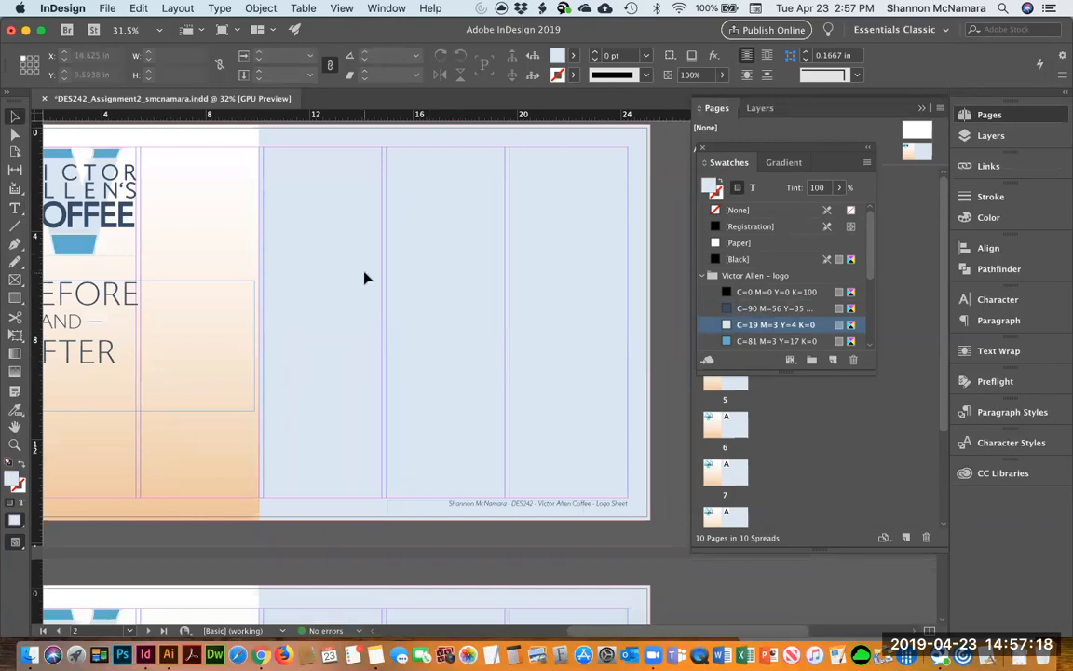
drag(357, 238, 378, 542)
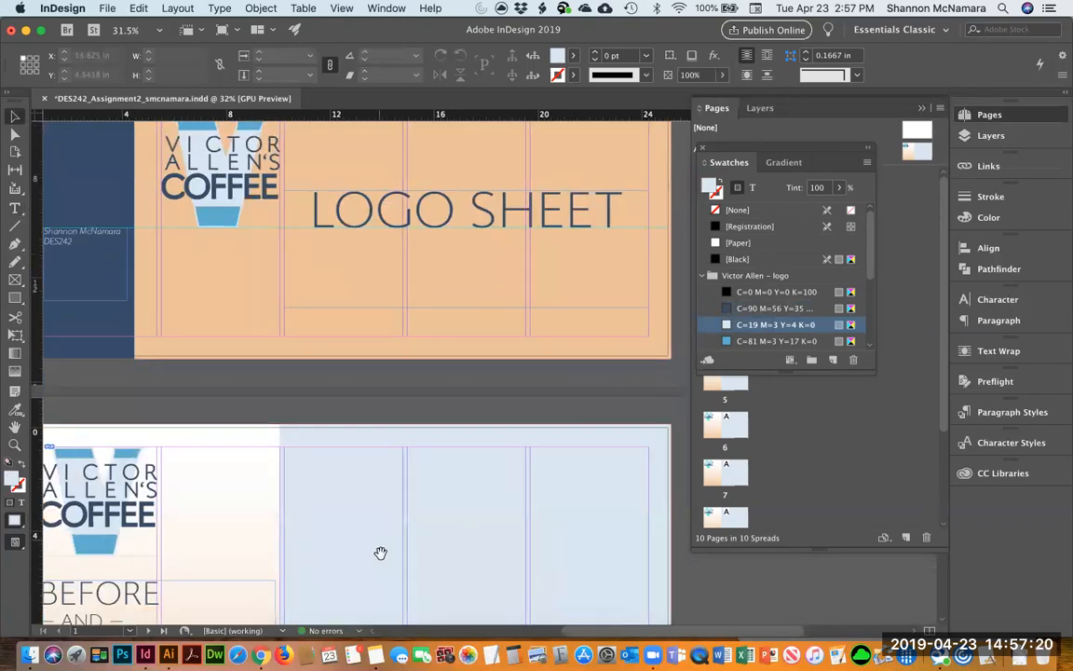
click(193, 140)
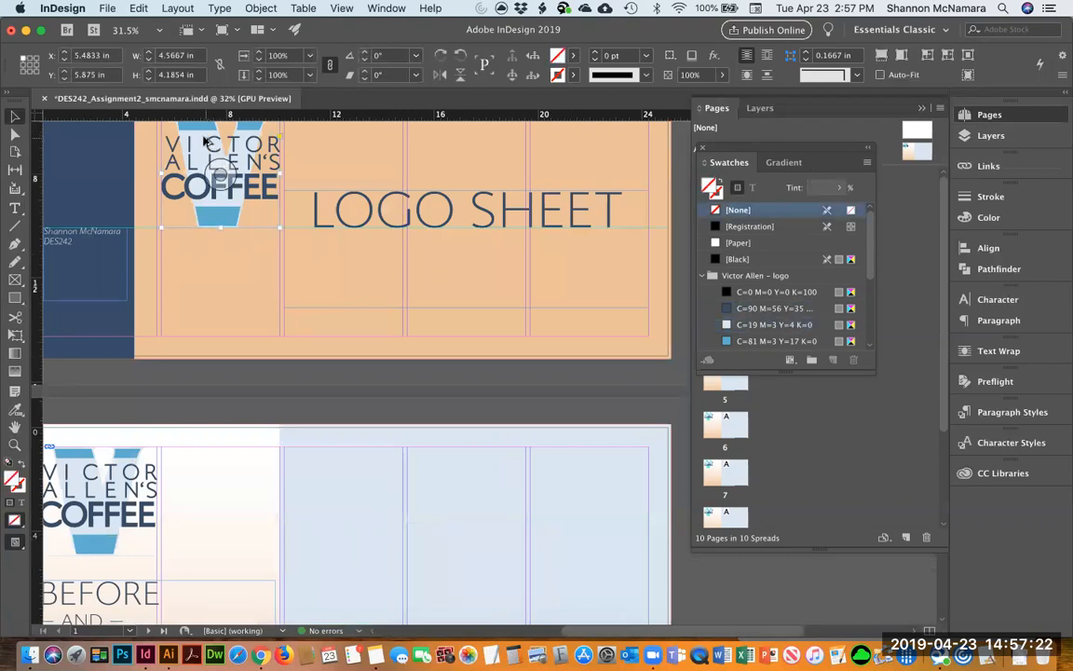
drag(455, 548, 444, 272)
click(425, 203)
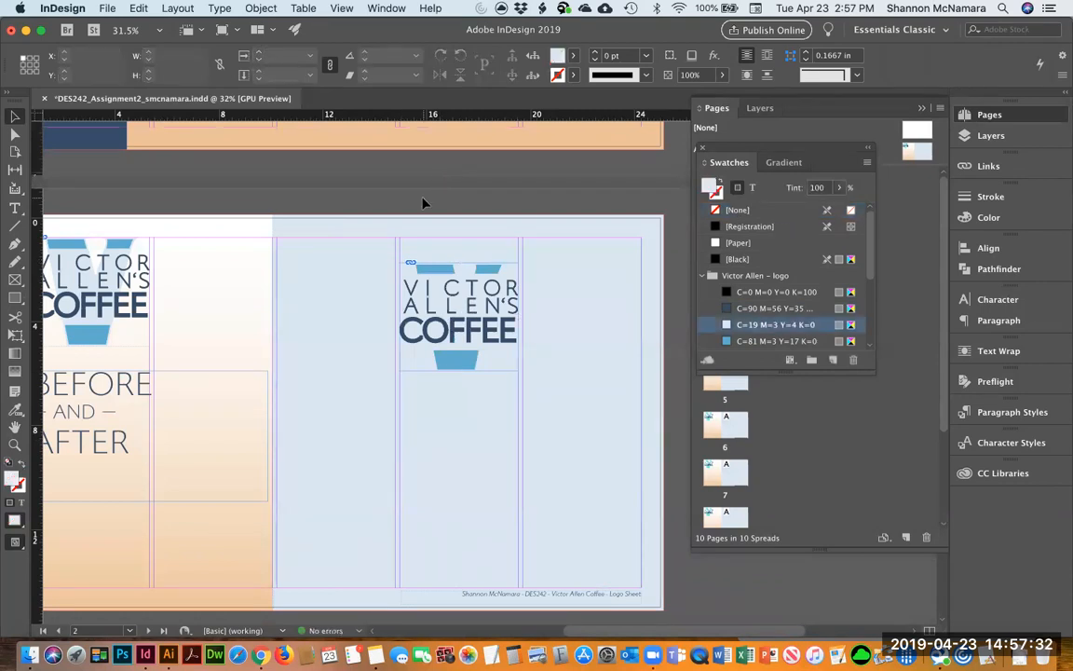
Draw a [Paper]-filled rectangle about 13.53 in wide and 5.25 in high across the upper blue area, placed behind the copied logo.
click(15, 298)
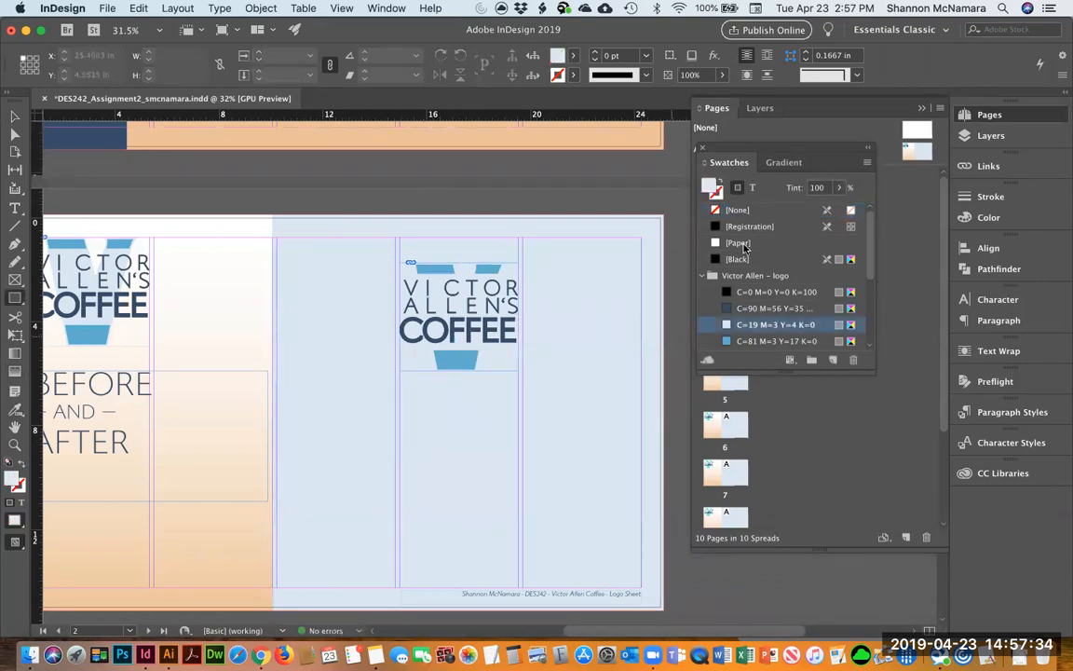
click(739, 248)
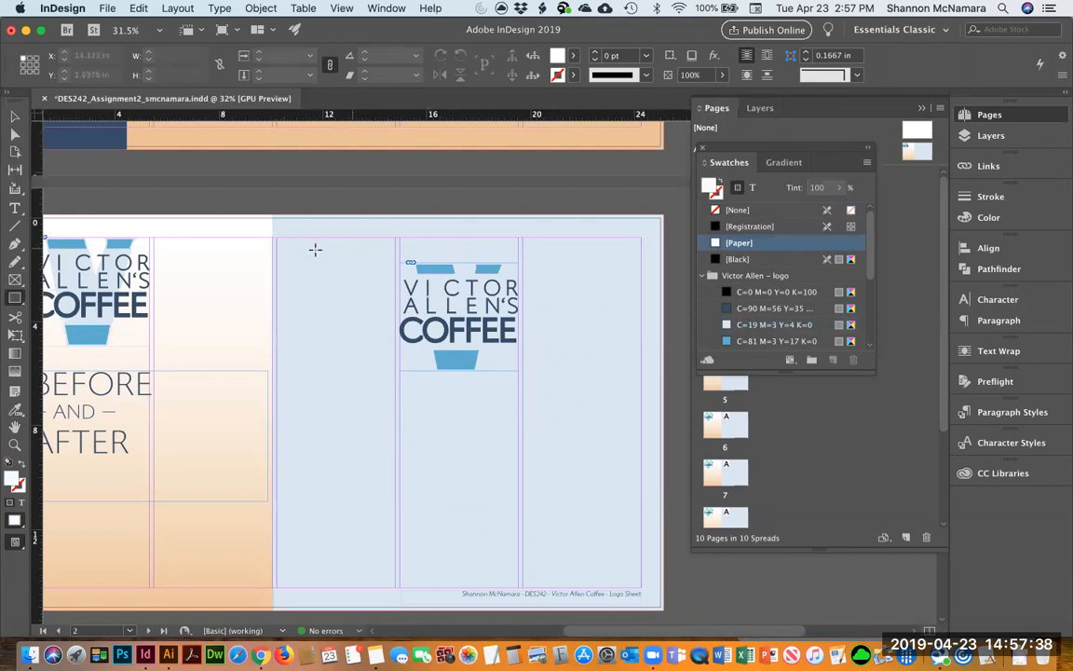
mouse_move(310, 250)
mouse_down()
mouse_move(326, 335)
mouse_move(608, 391)
mouse_move(664, 388)
mouse_up()
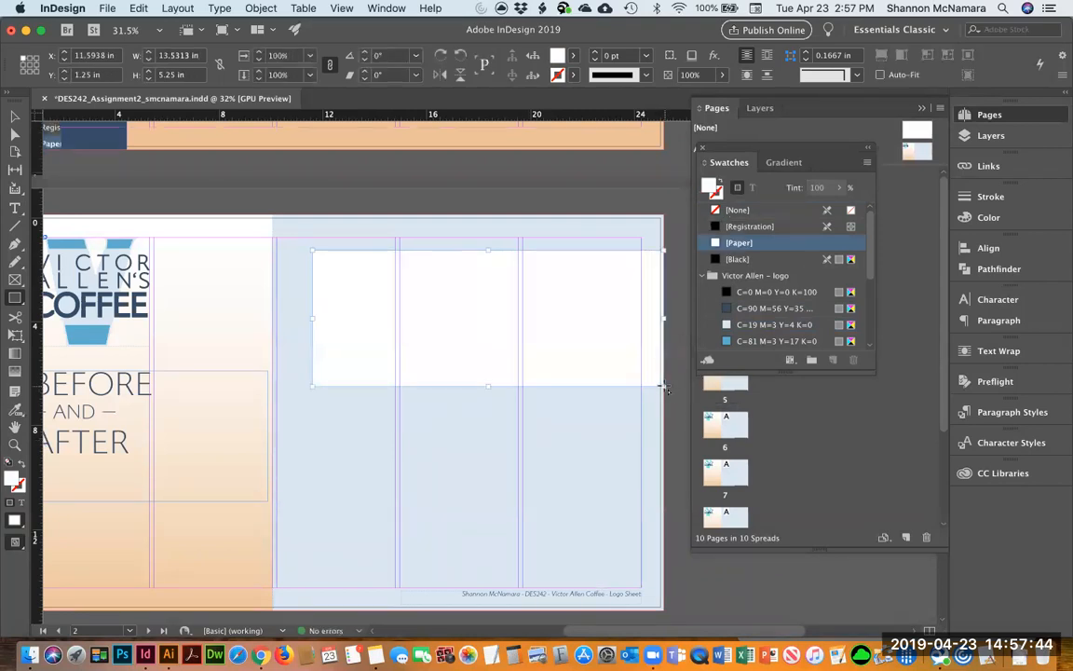
key(alt+super+v)
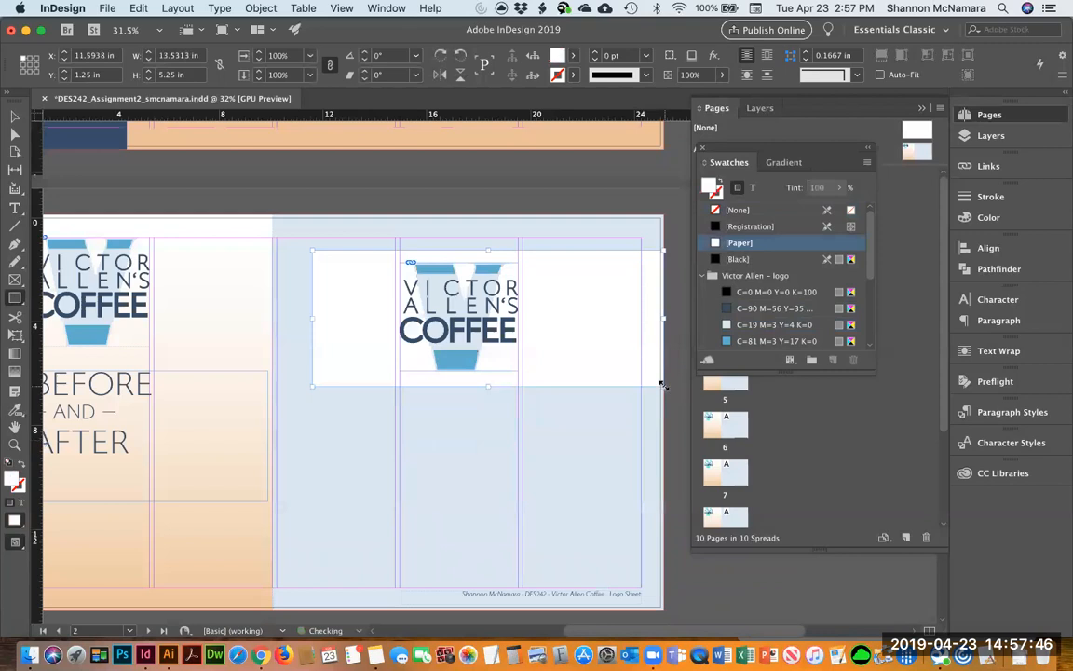
Add a drop shadow with 15% opacity to the white rectangle and check it with the guides hidden.
key(v)
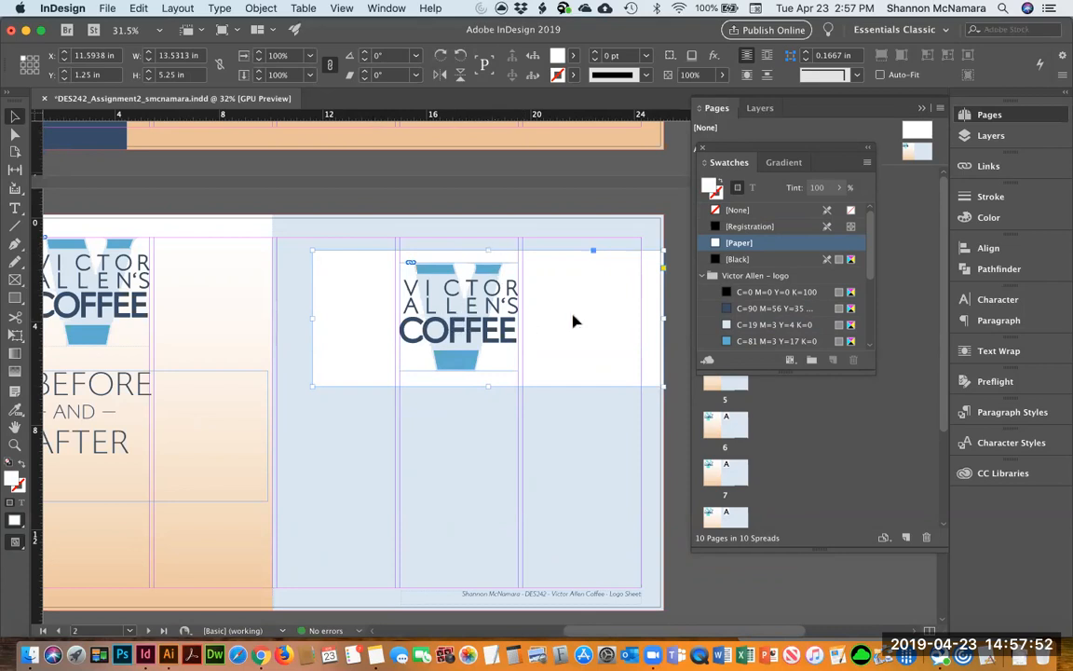
click(714, 59)
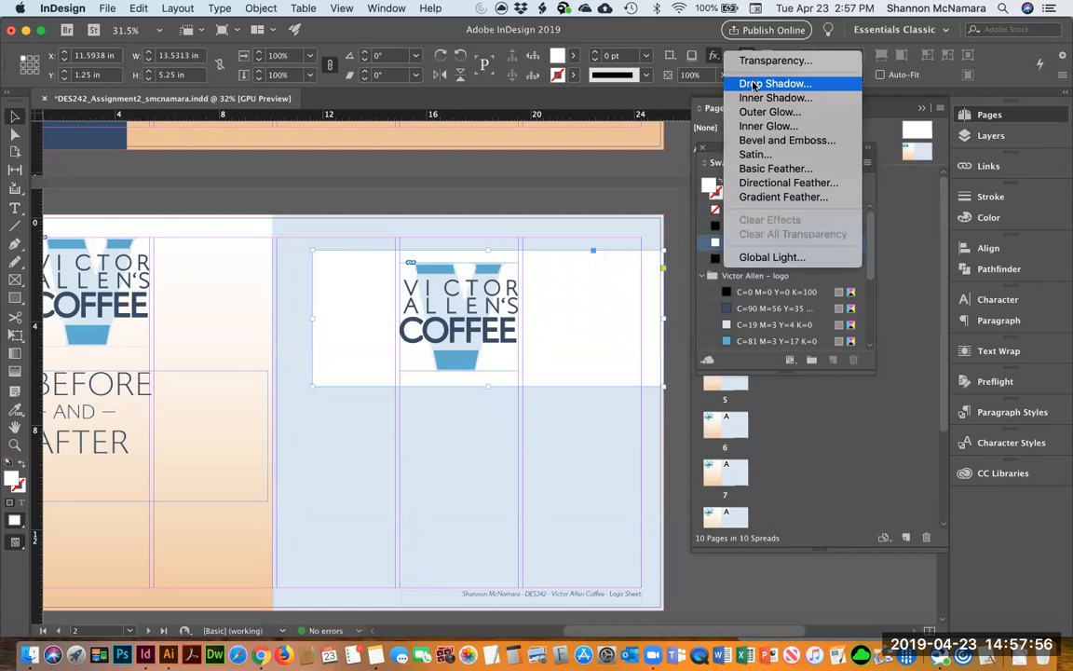
click(746, 83)
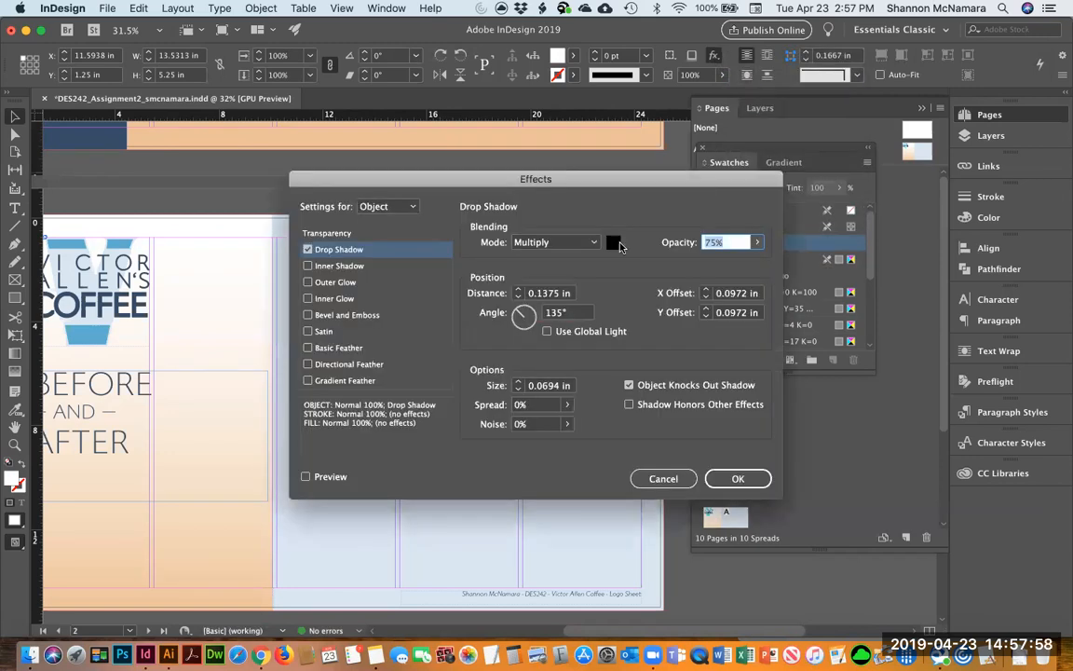
drag(652, 180, 682, 234)
click(325, 523)
text(15)
drag(664, 224, 889, 213)
key(Tab)
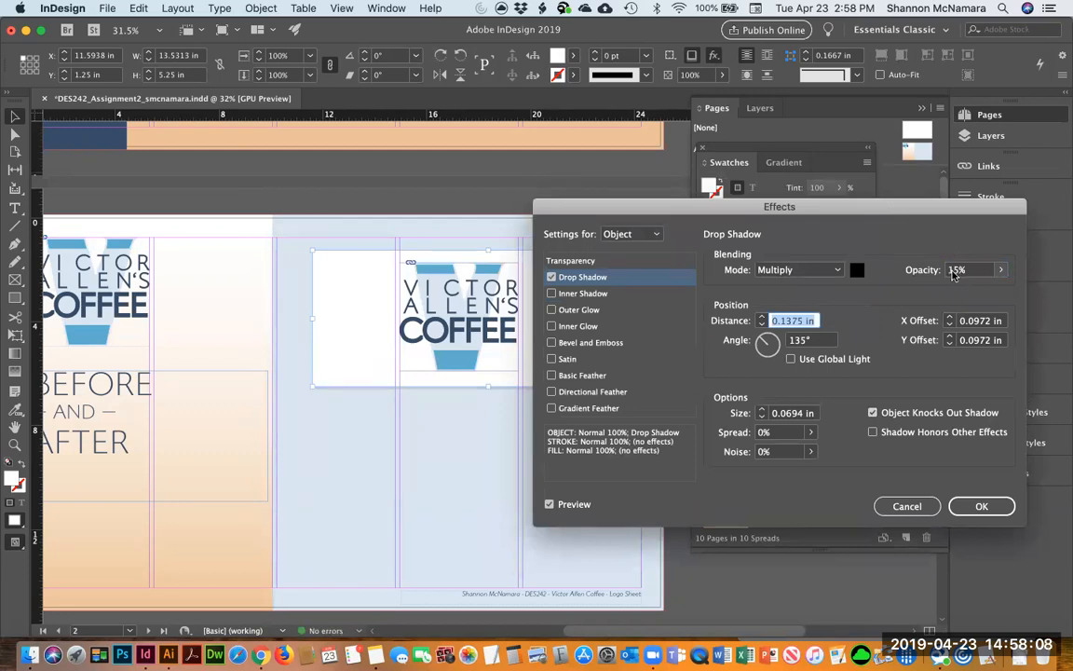
click(982, 506)
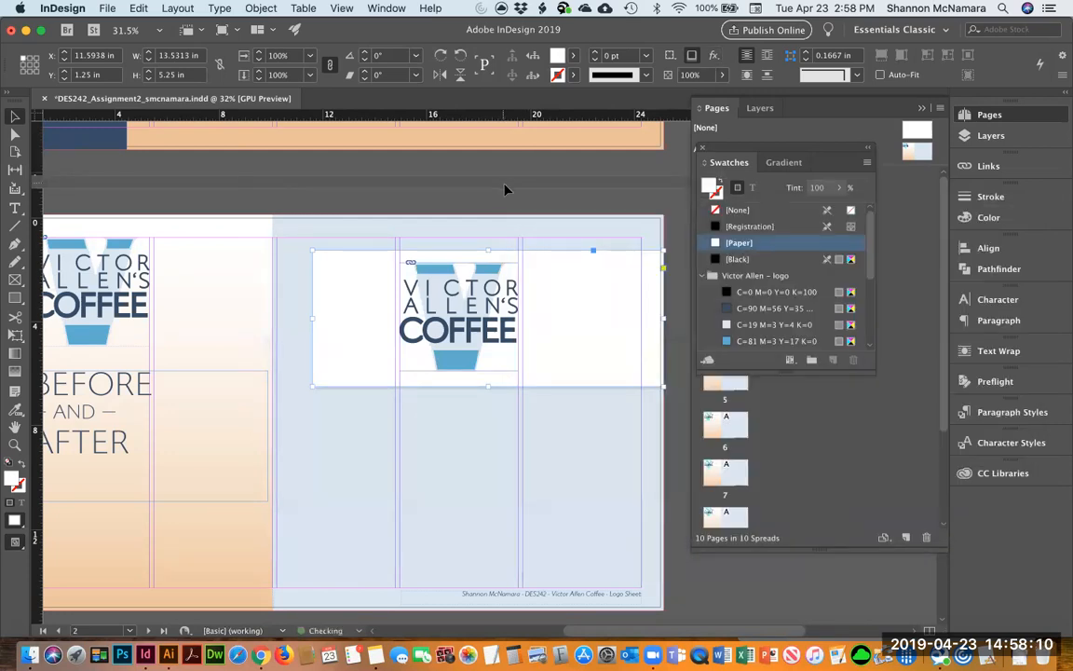
key(super+;)
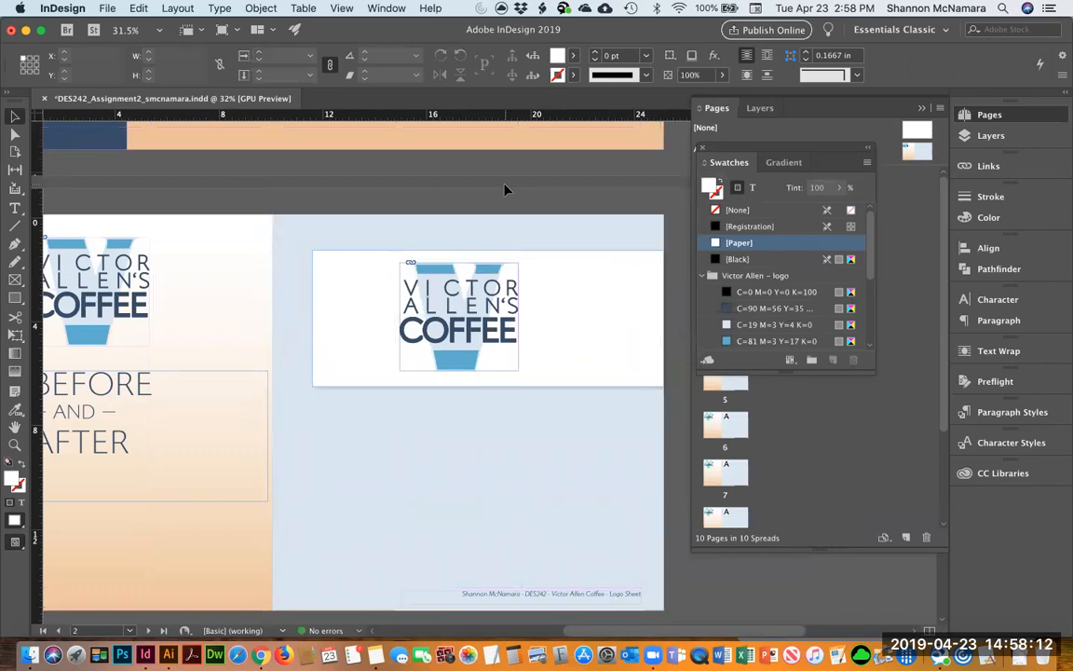
key(super+;)
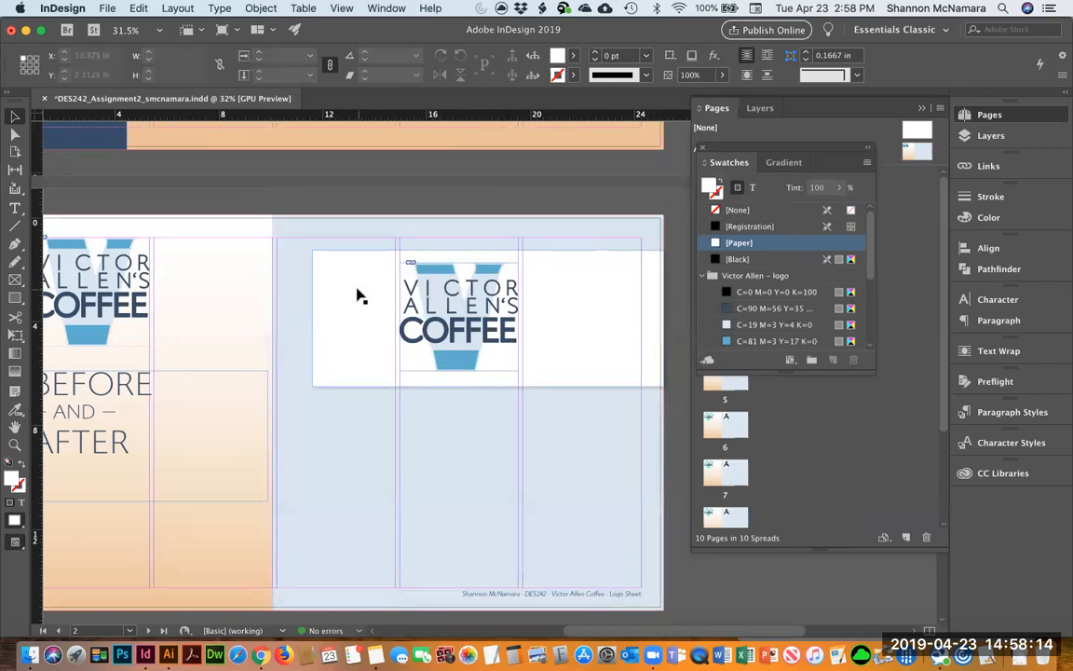
Align the copied logo and the white rectangle by their vertical centers.
click(455, 289)
click(556, 311)
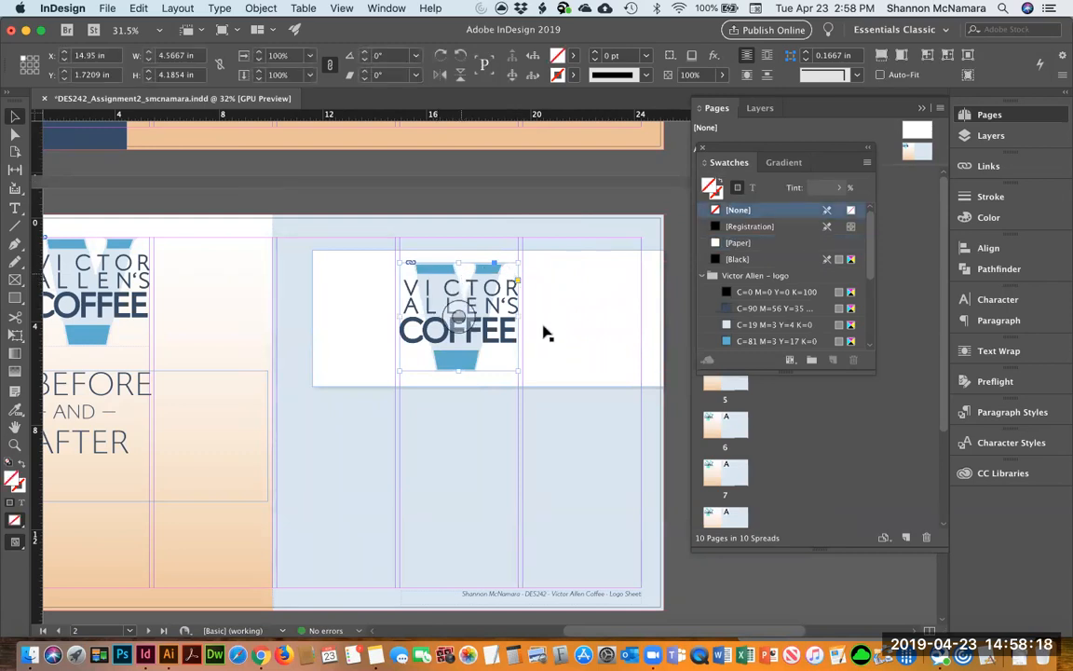
click(564, 325)
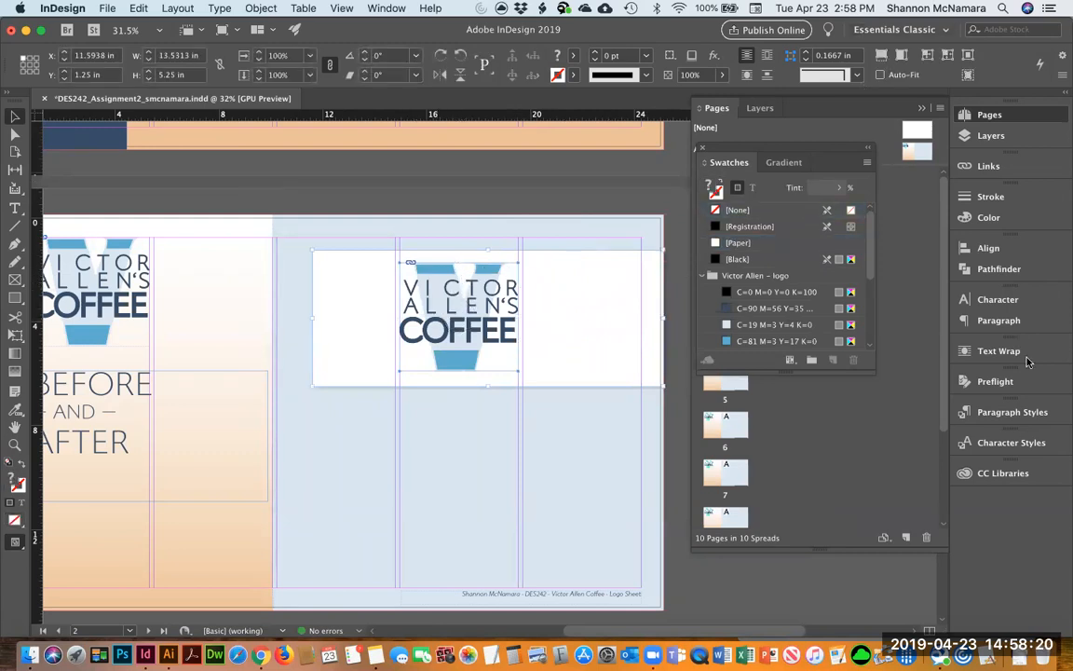
click(1002, 248)
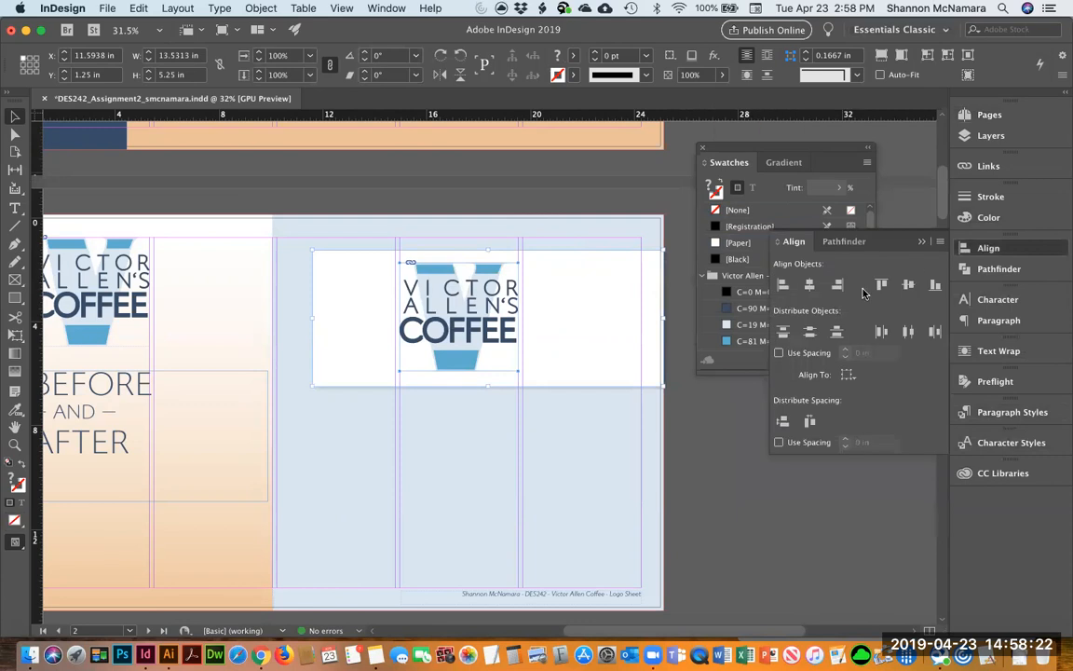
click(910, 286)
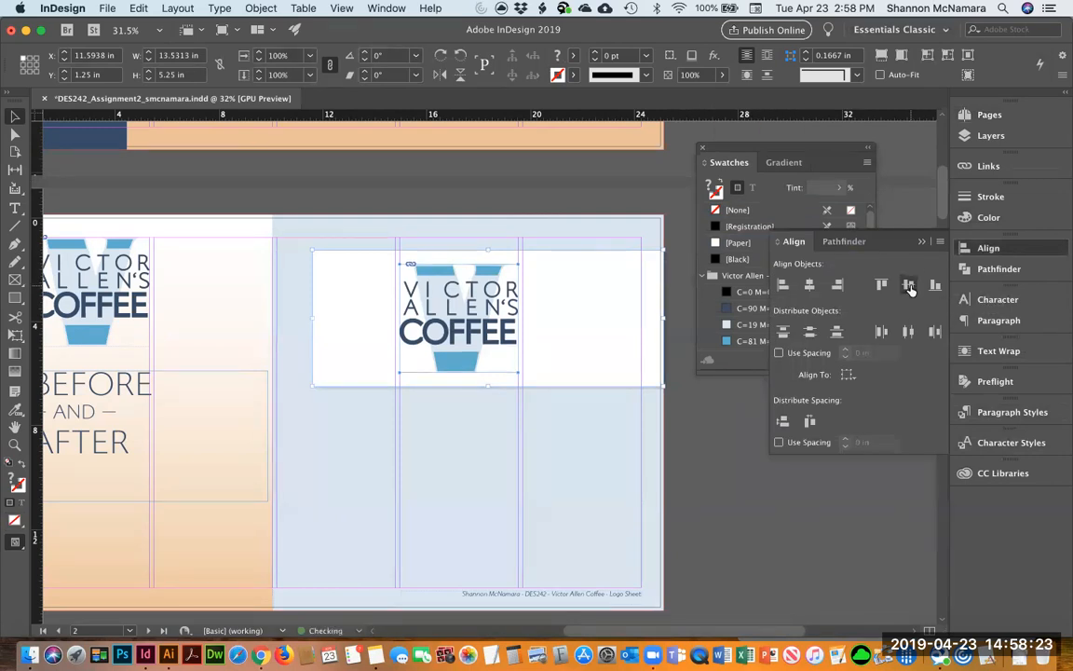
click(704, 504)
Add an all-caps text frame reading AFTER in the last column, near the lower edge of the white rectangle.
key(t)
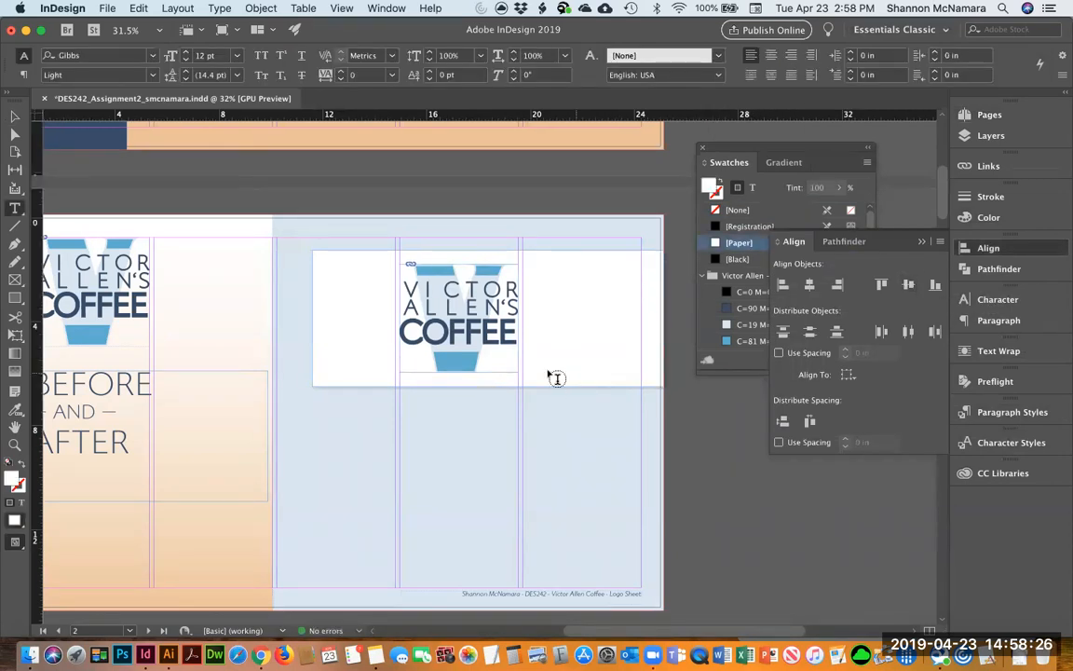
drag(531, 362, 642, 375)
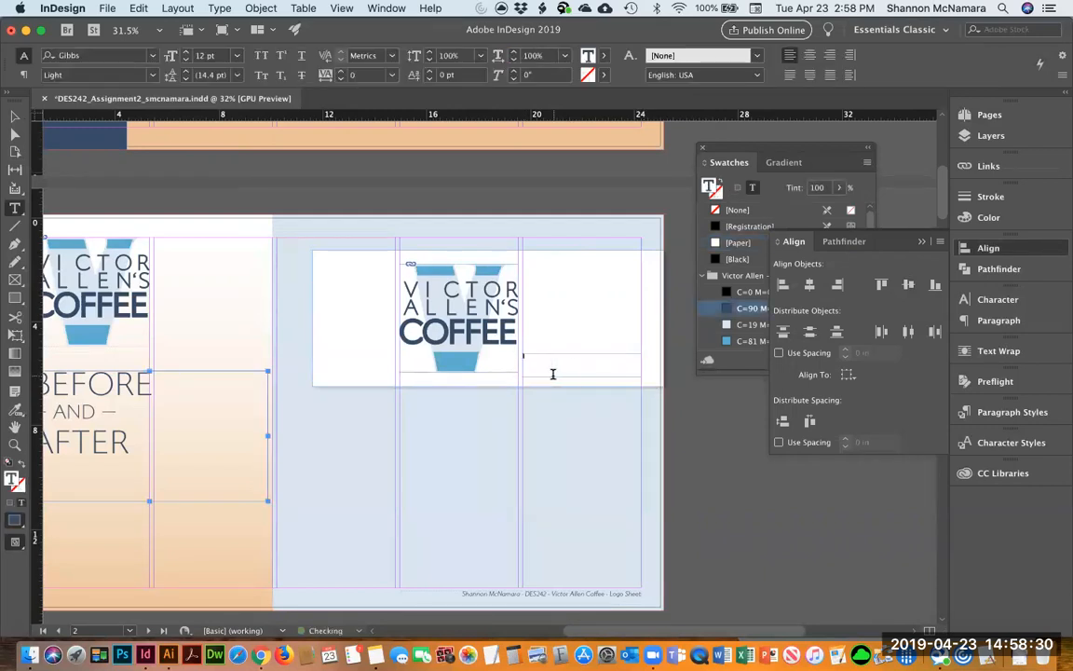
key(super+shift+k)
text(S)
text(FTER)
Enlarge the AFTER label text to 52 pt.
key(super+a)
key(super+shift+period)
key(super+shift+period)
key(super+shift+period)
key(super+shift+period)
key(super+shift+period)
key(super+shift+period)
key(super+shift+period)
key(super+shift+period)
key(super+shift+period)
key(super+shift+period)
key(super+shift+period)
key(super+shift+period)
key(super+shift+period)
key(super+shift+period)
key(super+shift+period)
key(super+shift+period)
key(super+shift+period)
key(super+shift+period)
key(super+shift+period)
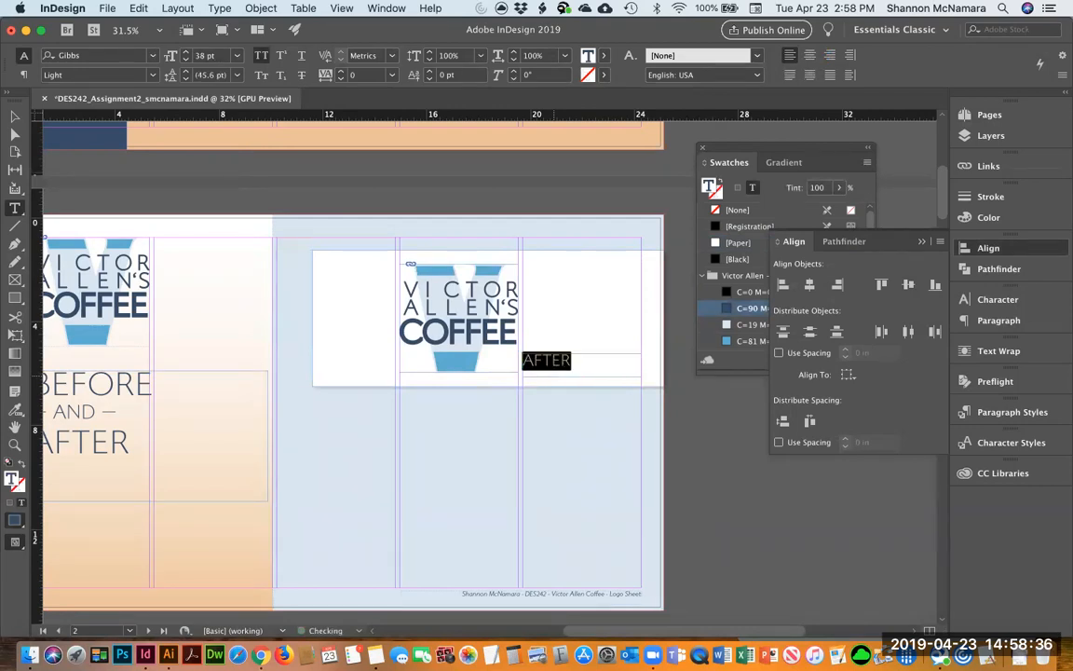
key(super+shift+period)
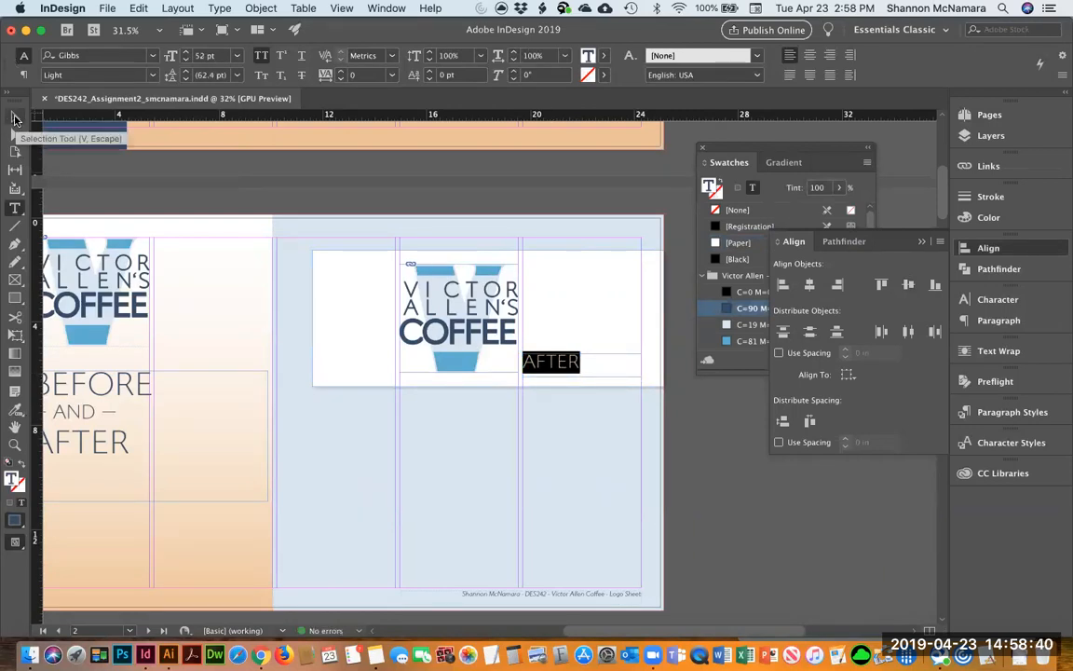
Create a paragraph style named LABELS from the selected AFTER label text.
click(1008, 413)
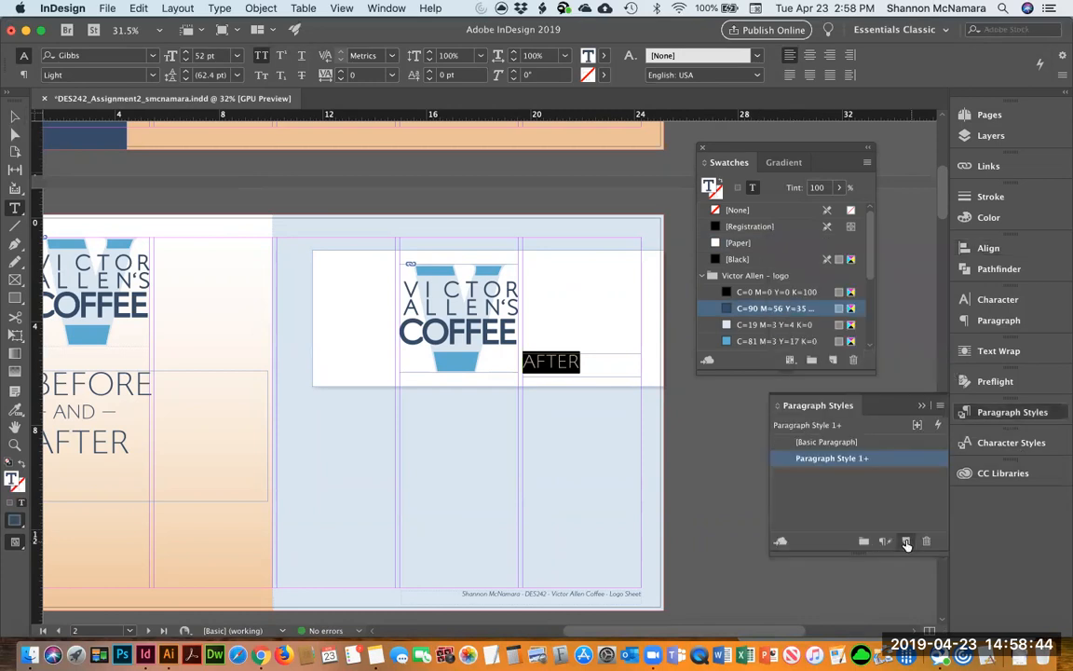
click(906, 540)
click(813, 476)
click(812, 476)
text(LABELS)
key(Return)
click(644, 432)
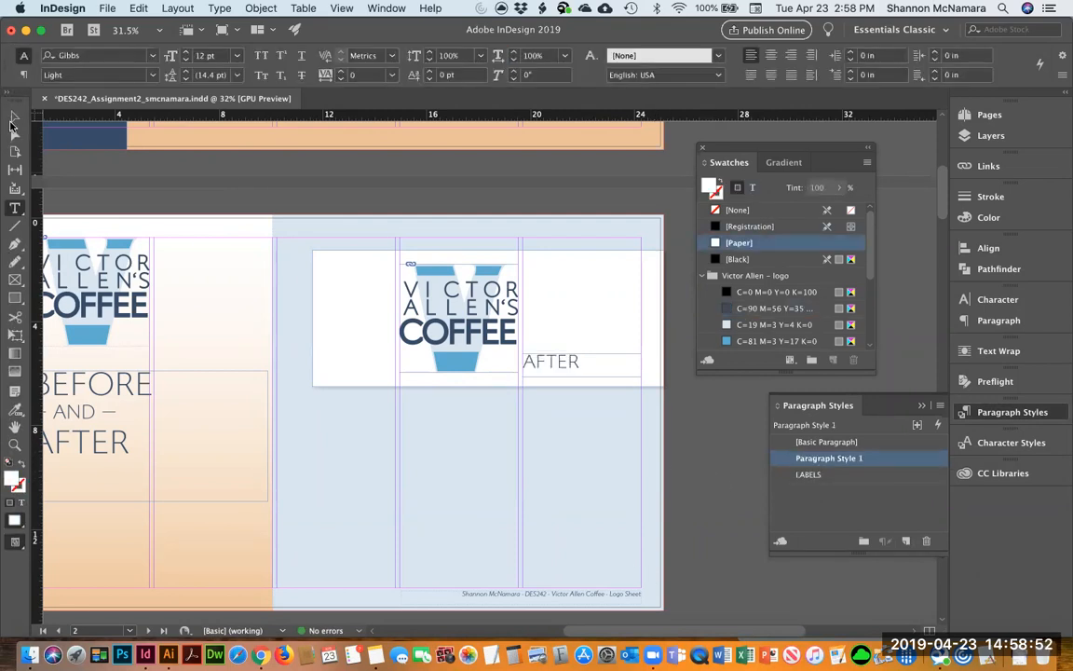
Create a paragraph style named Page Headlines from the 90 pt BEFORE text.
click(15, 118)
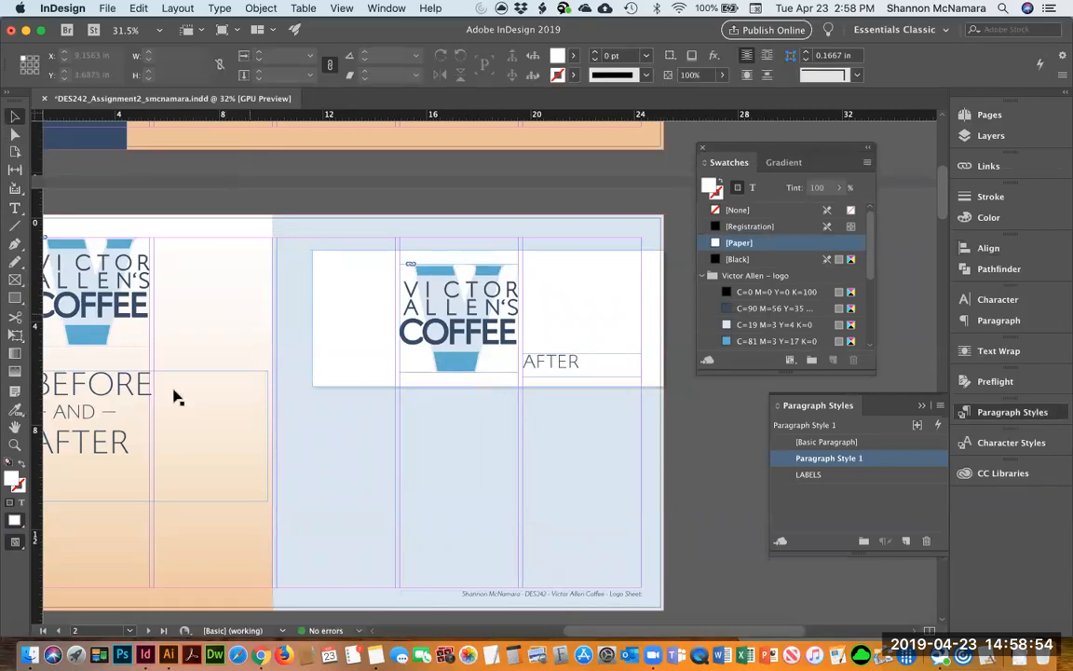
double_click(116, 386)
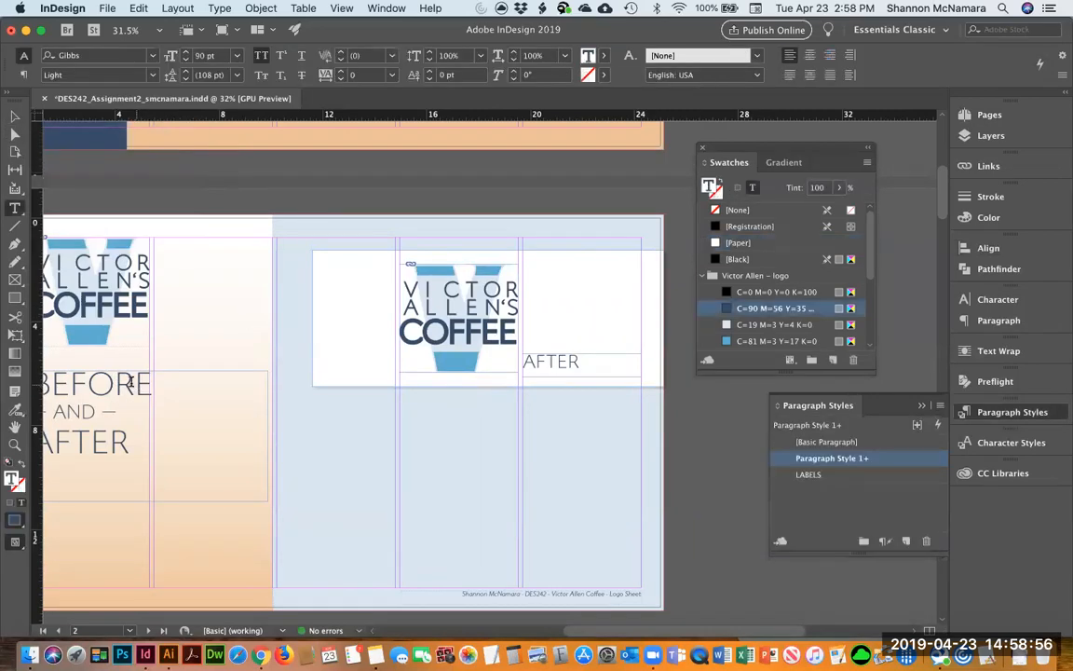
drag(137, 382, 47, 366)
click(906, 541)
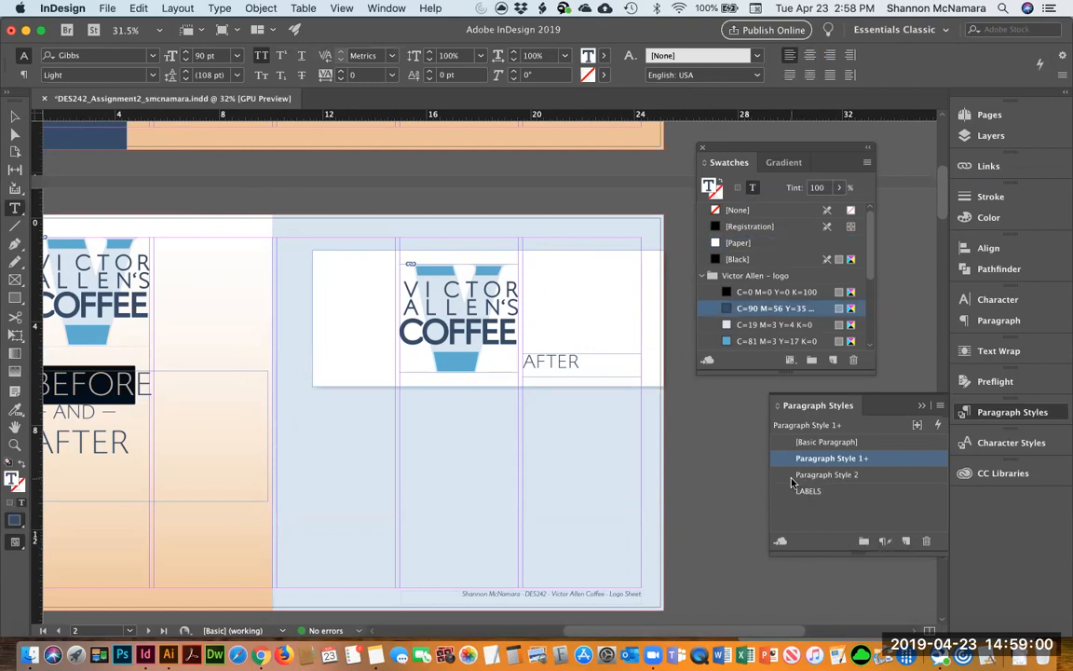
double_click(794, 475)
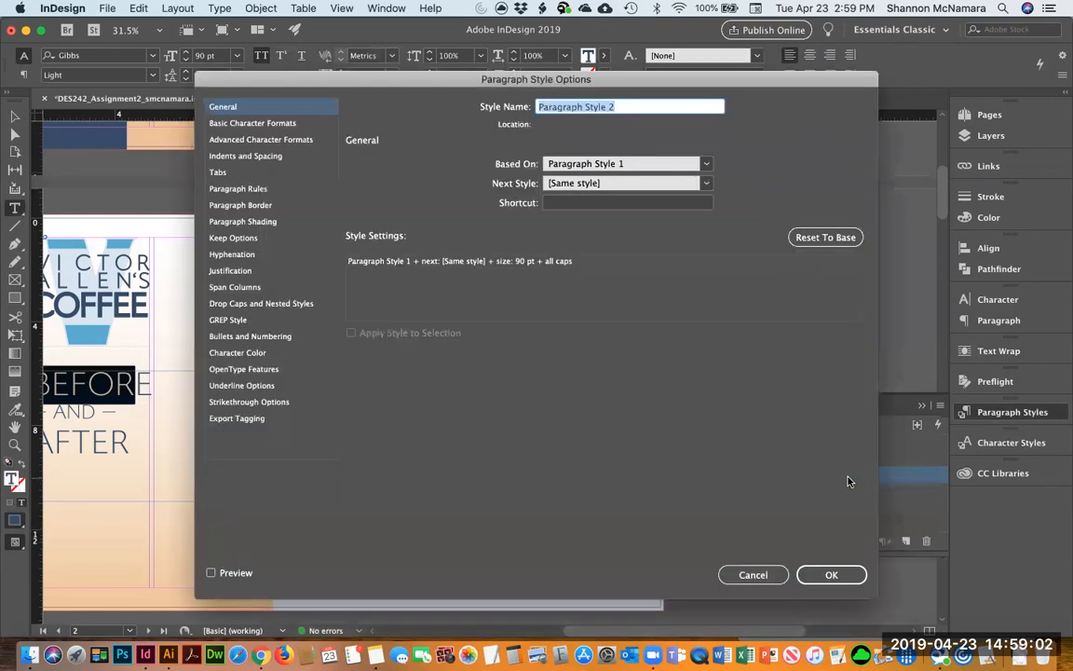
text(PAg)
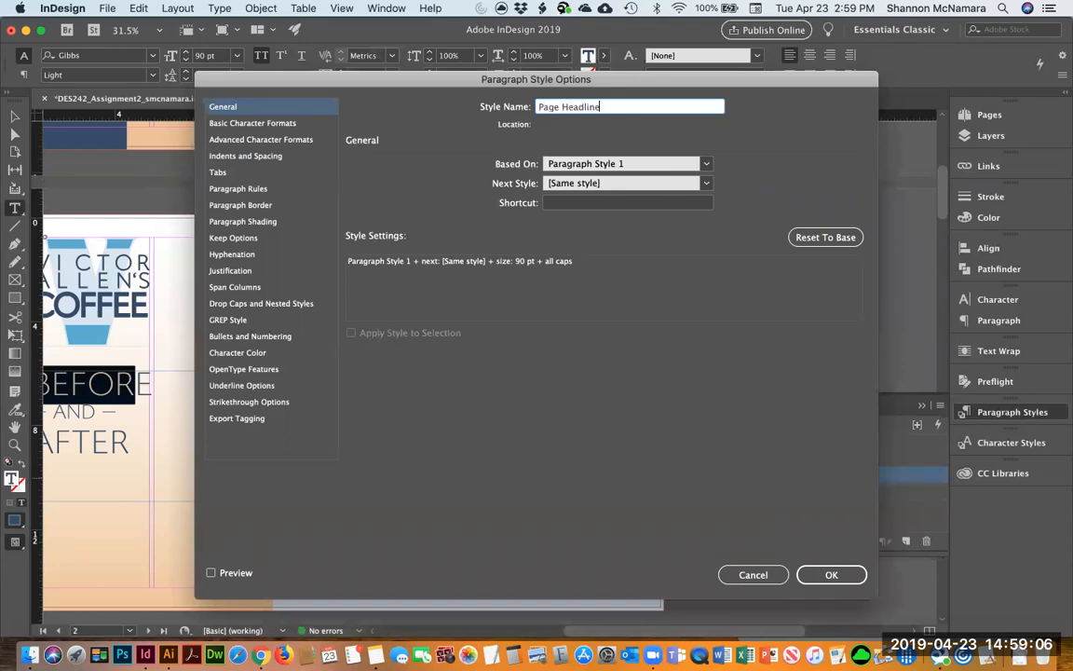
text(e Headlines)
key(Return)
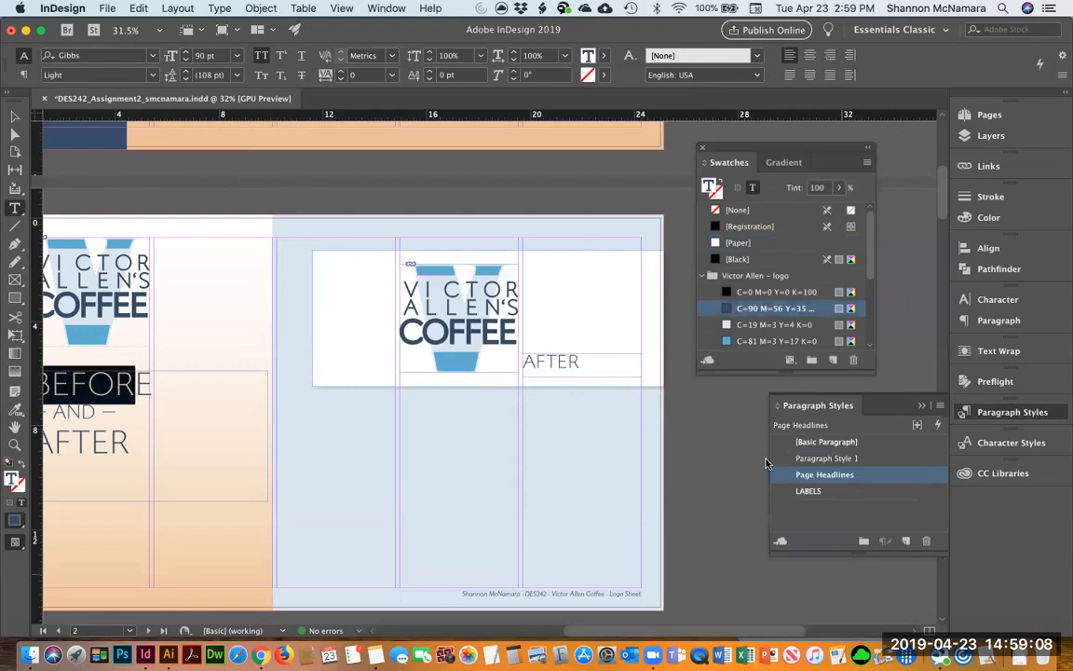
Check which paragraph style is assigned to the AFTER label beside the logo.
click(577, 362)
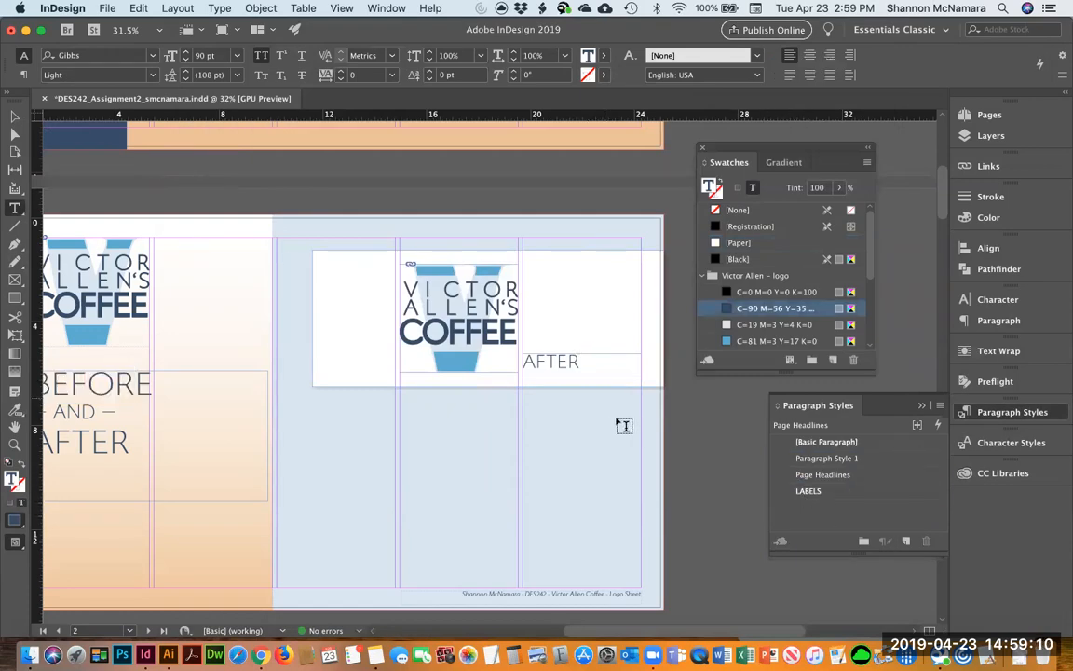
click(16, 118)
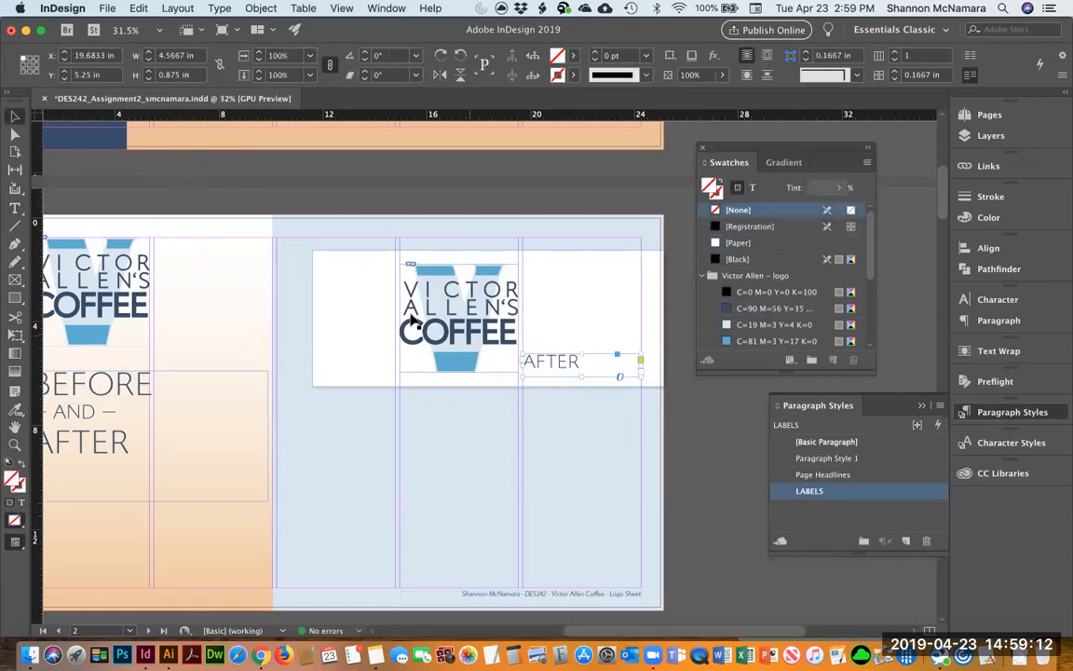
click(517, 200)
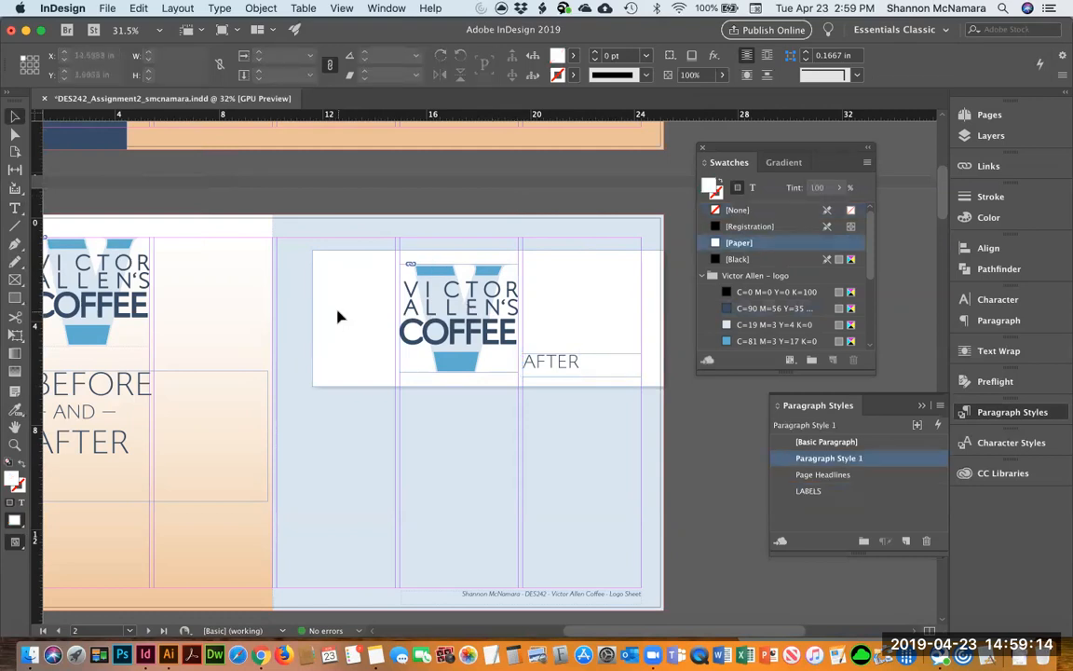
Duplicate the white AFTER panel with its logo and label directly below the original.
click(339, 317)
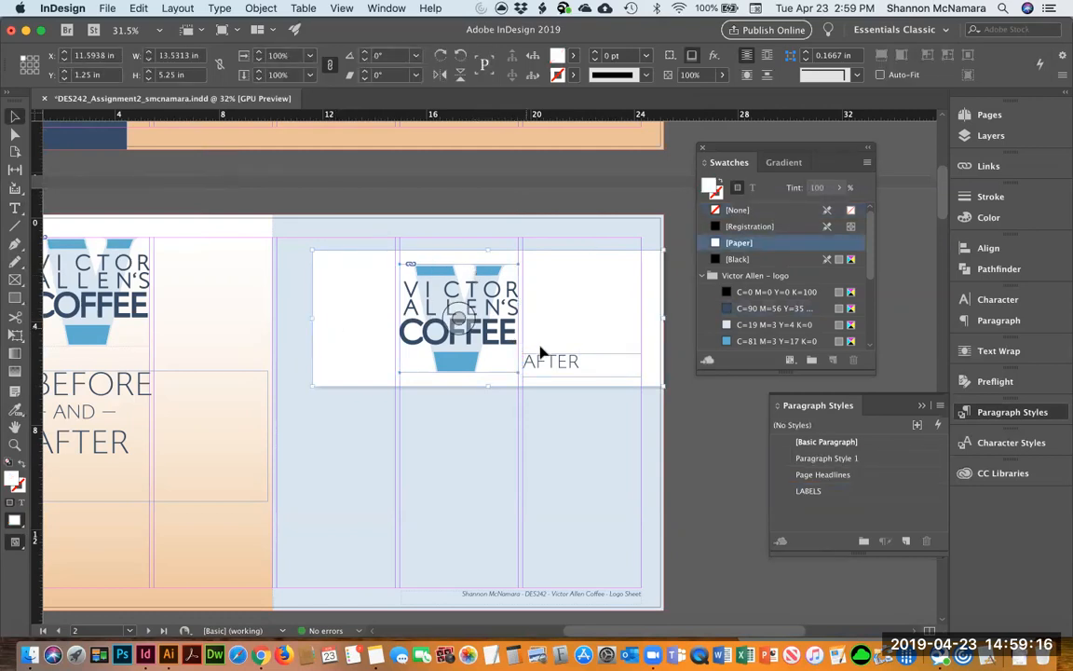
shift+click(563, 368)
drag(581, 310, 557, 460)
Replace the logo in the duplicated panel with VictorAllen_Logo-1.png and fit it proportionally in its frame.
click(443, 429)
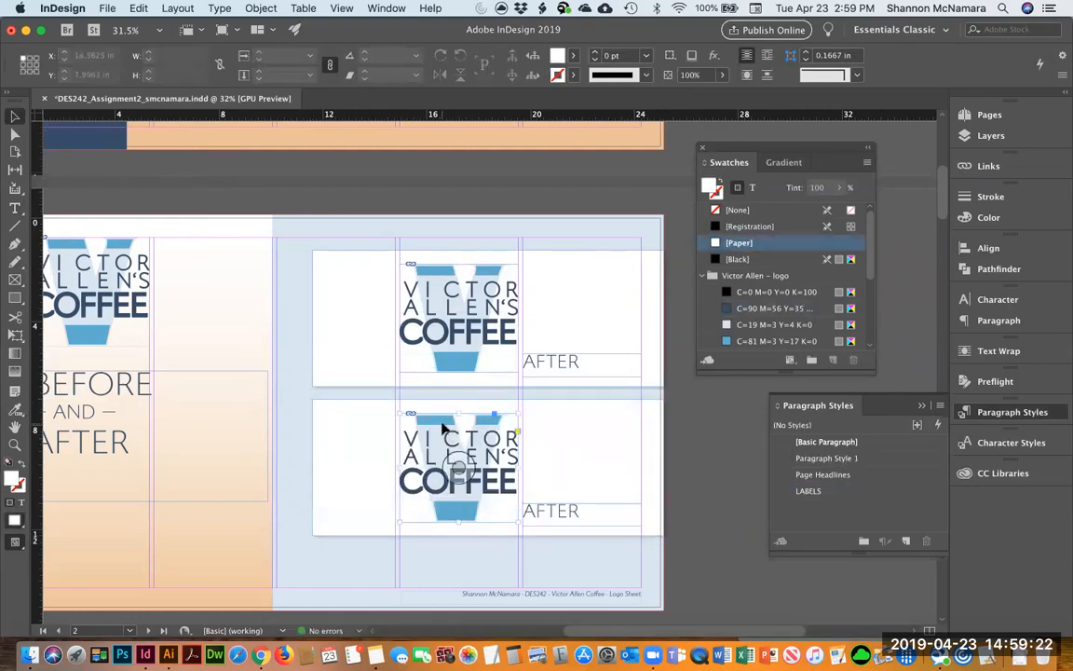
key(super+d)
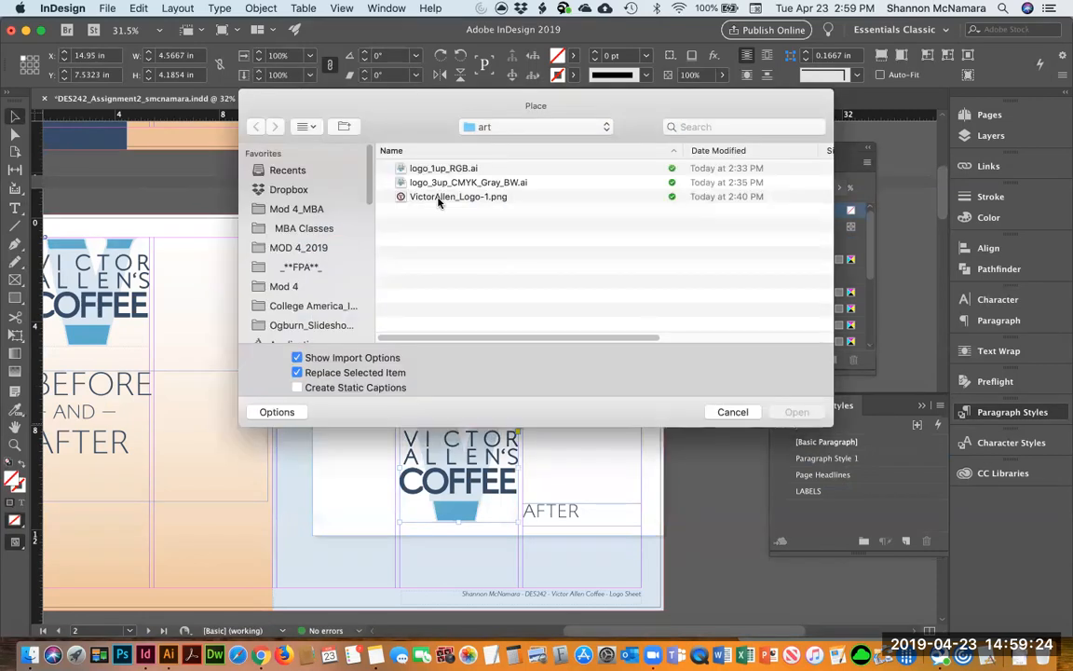
click(439, 200)
click(797, 412)
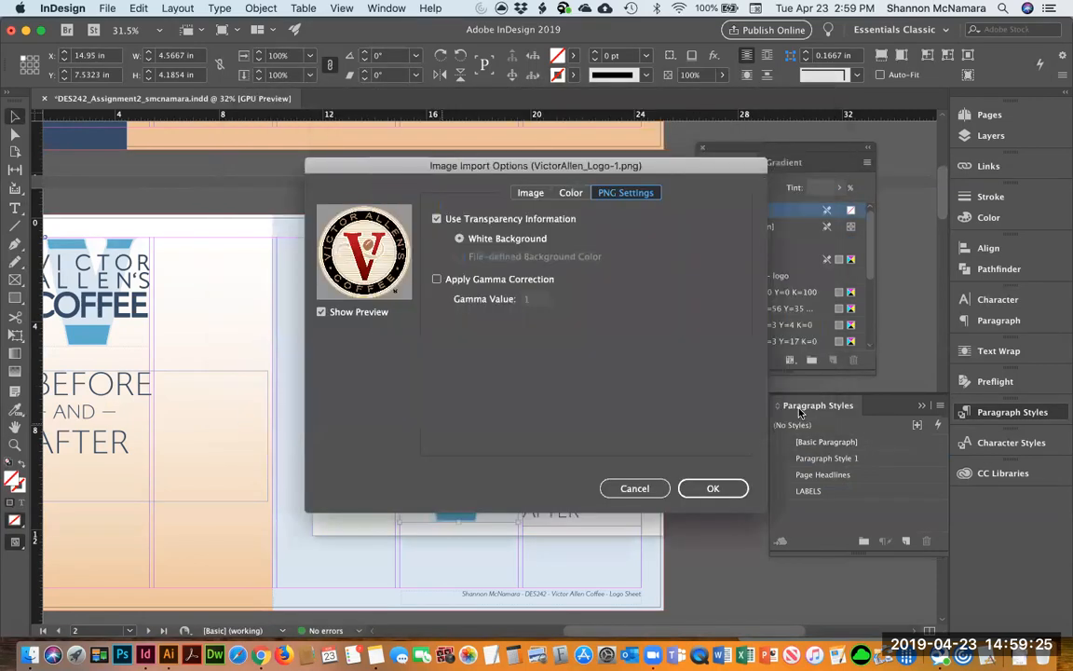
click(709, 491)
key(super+alt+shift+e)
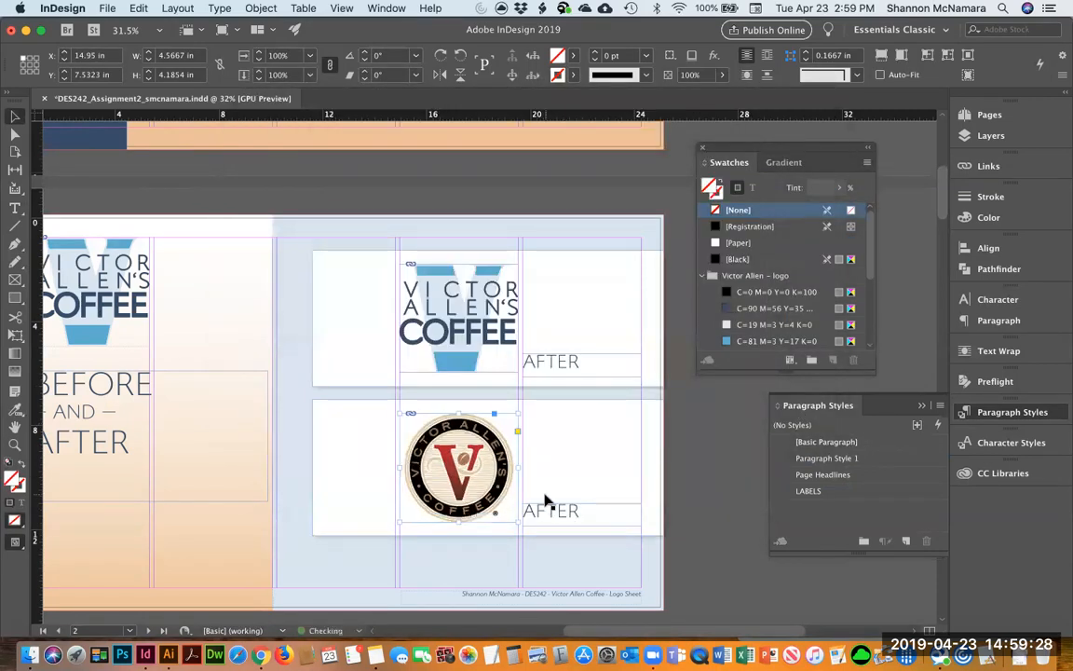
Change the duplicated panel's label text to BEFORE.
double_click(556, 511)
double_click(557, 511)
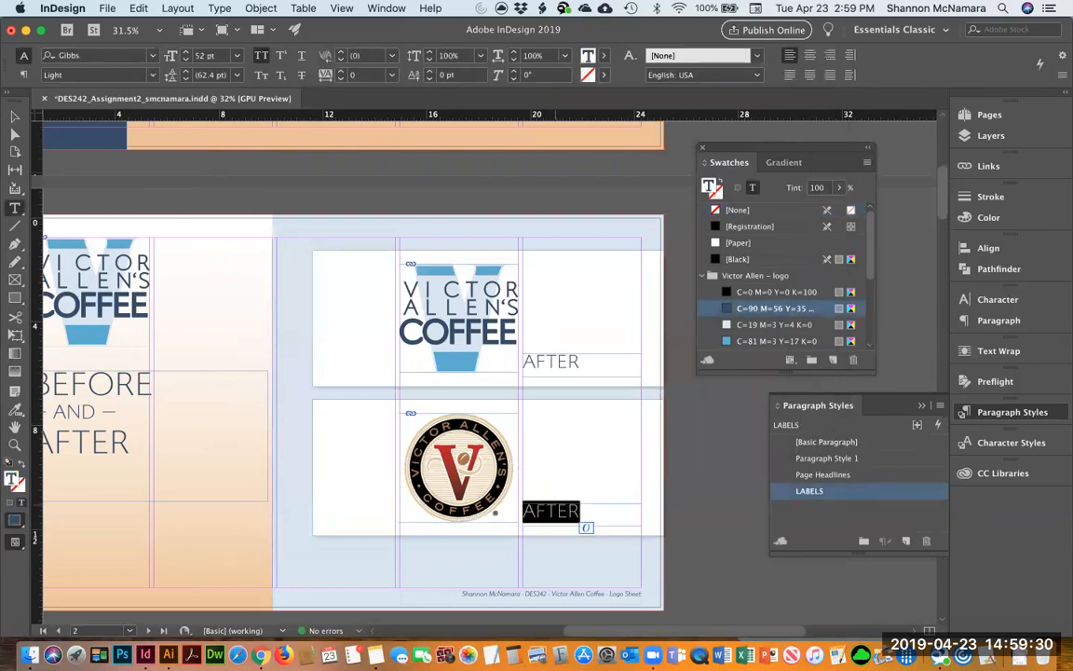
text(BEFORE)
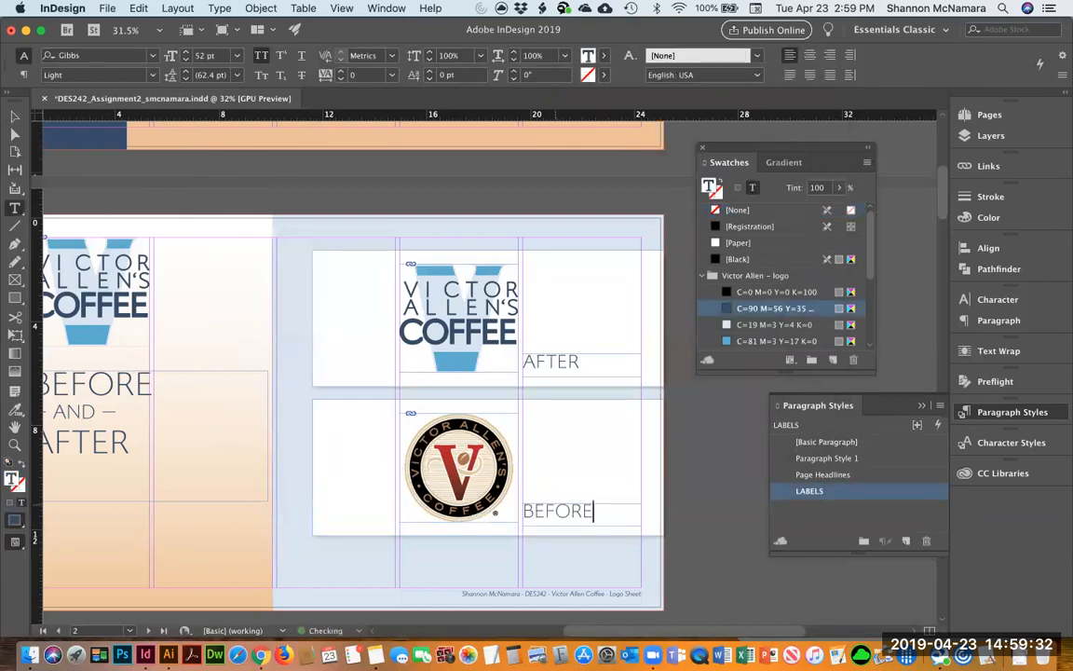
key(Escape)
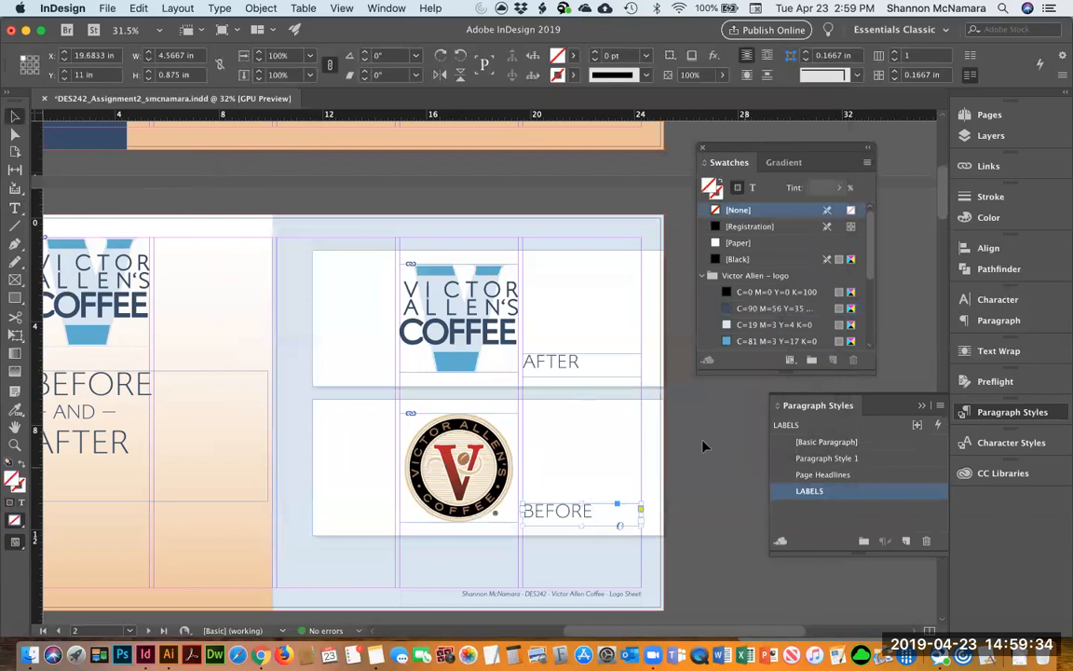
click(703, 448)
key(super+semicolon)
key(super+semicolon)
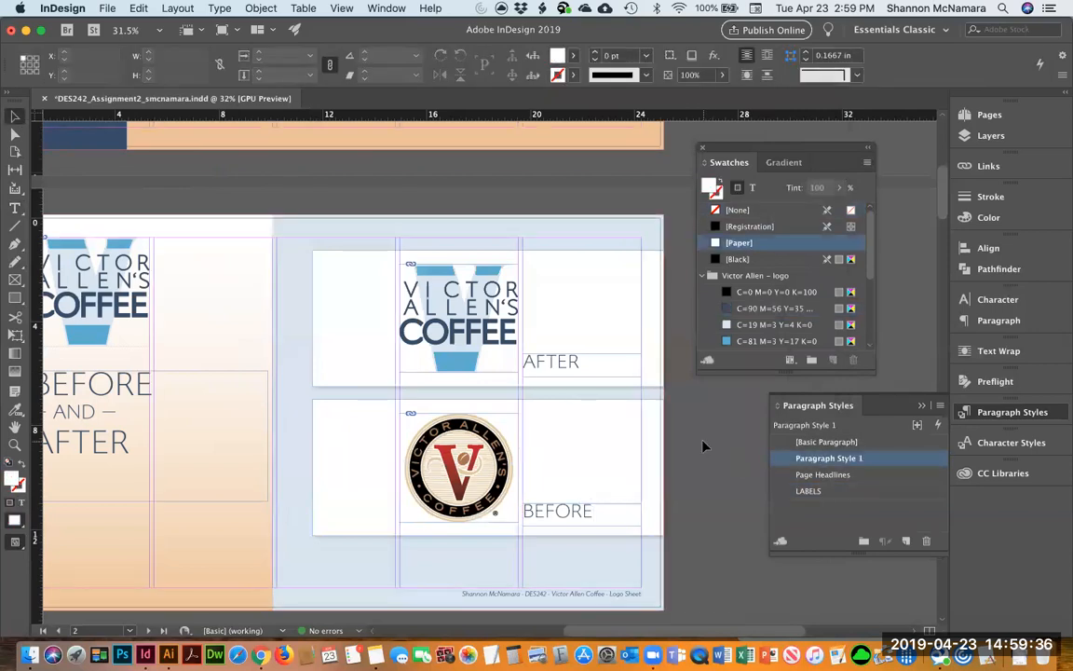
drag(417, 413, 363, 414)
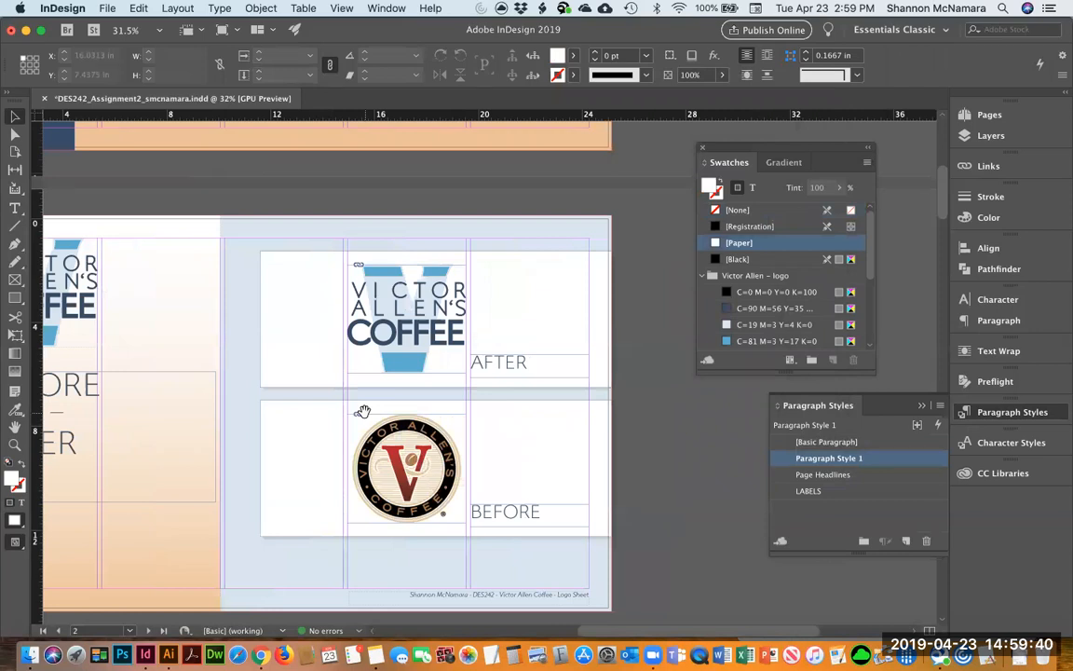
drag(289, 382, 402, 418)
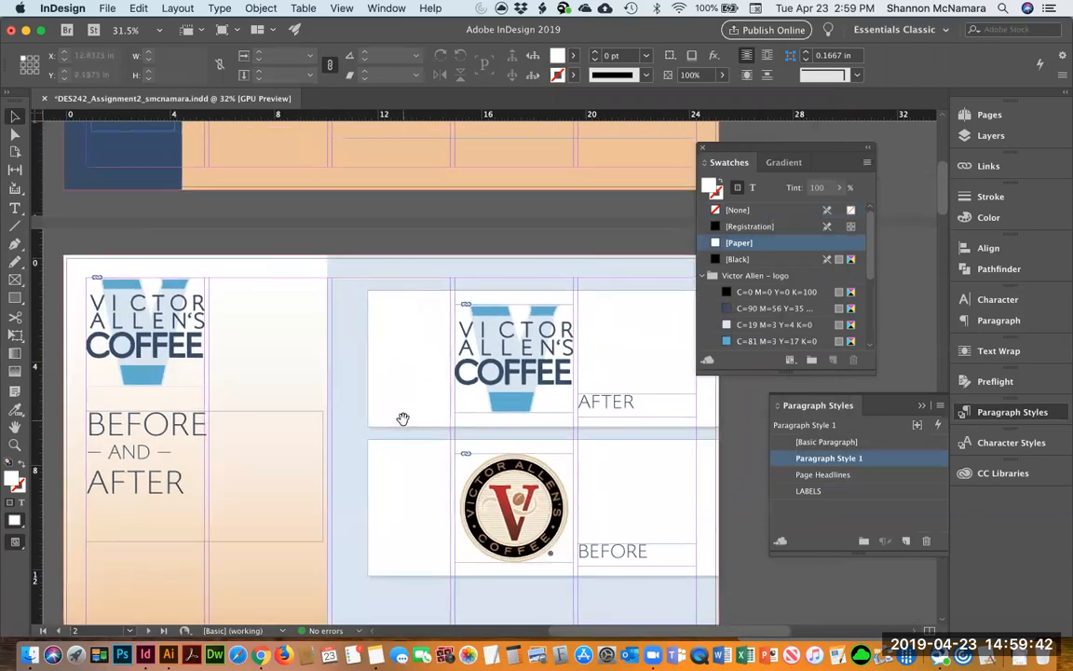
double_click(626, 402)
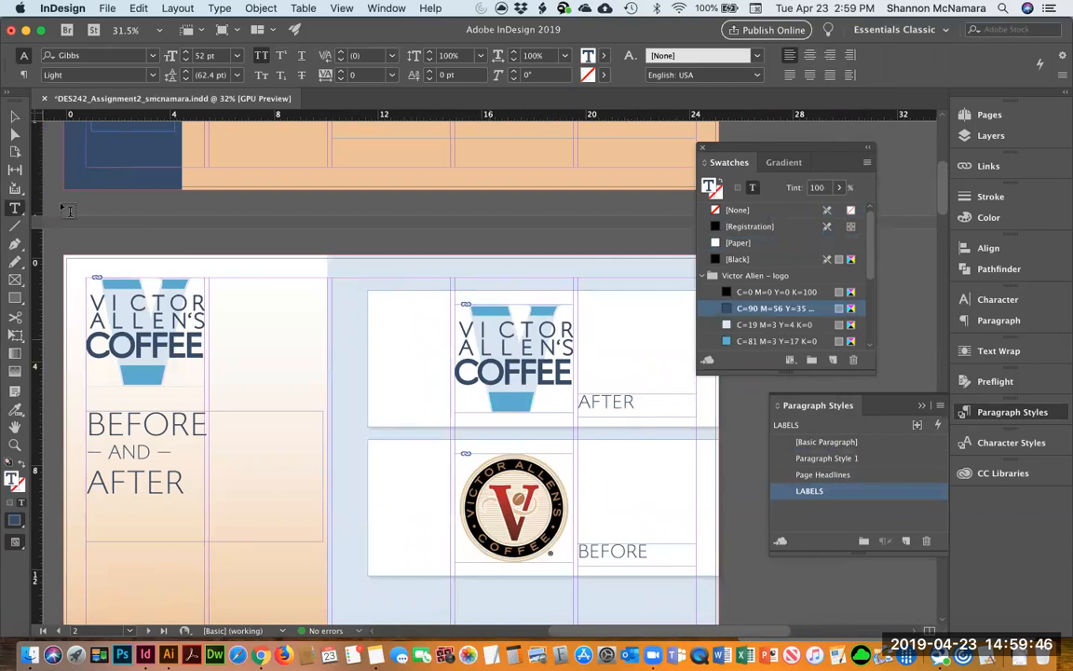
click(15, 122)
click(461, 273)
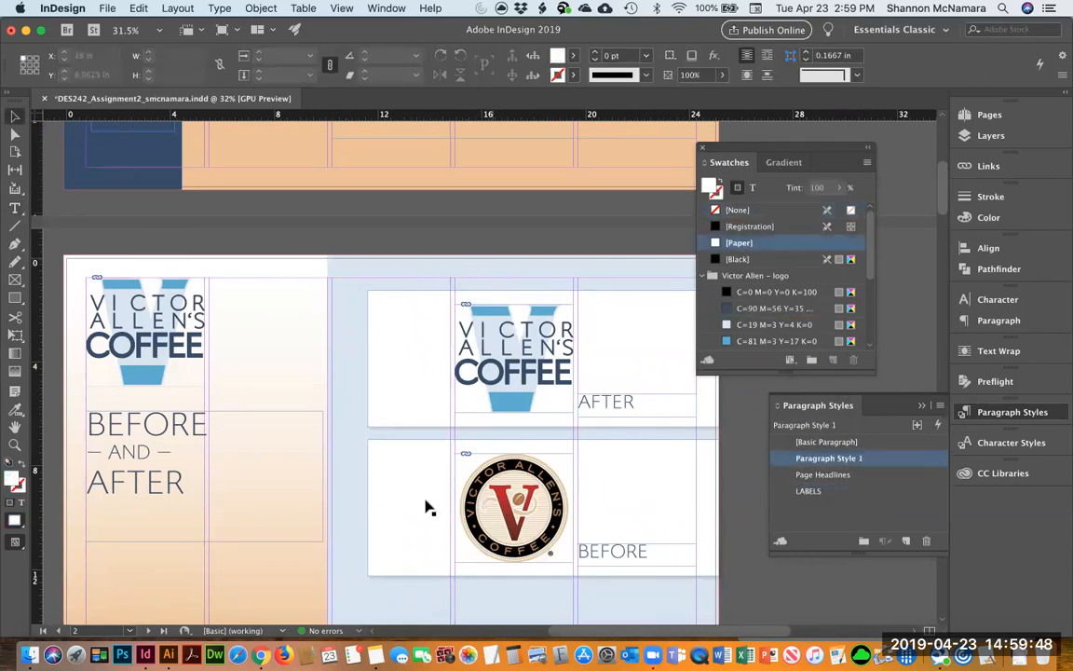
Narrow the white BEFORE panel to 10.175 in wide so its inner edge starts at the logo column.
scroll(575, 541, down, 3)
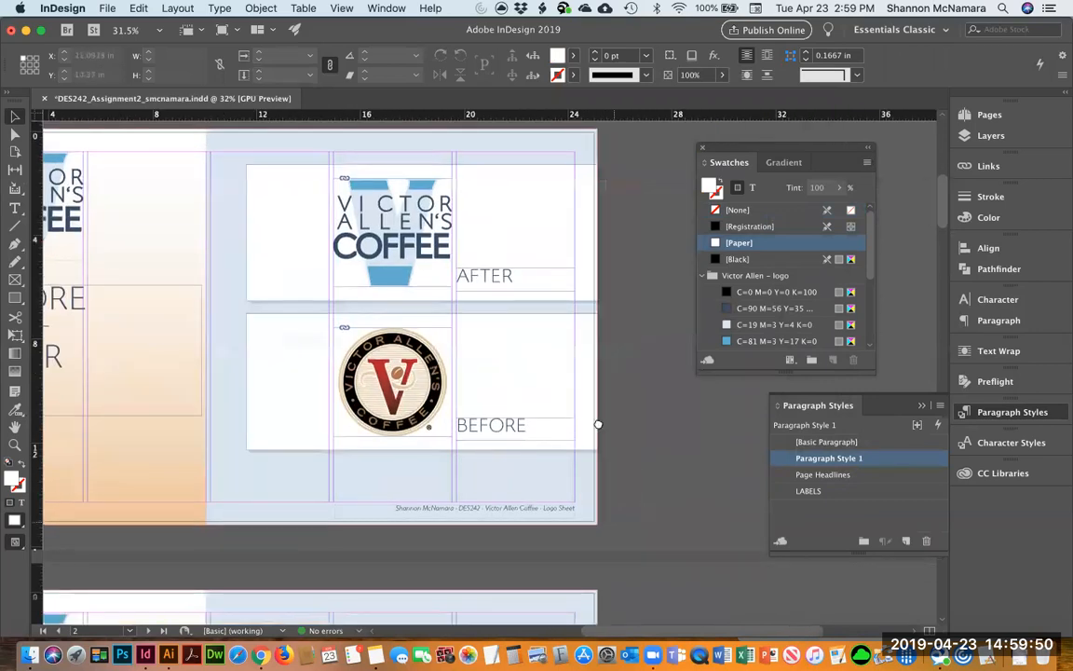
scroll(527, 430, right, 3)
click(271, 407)
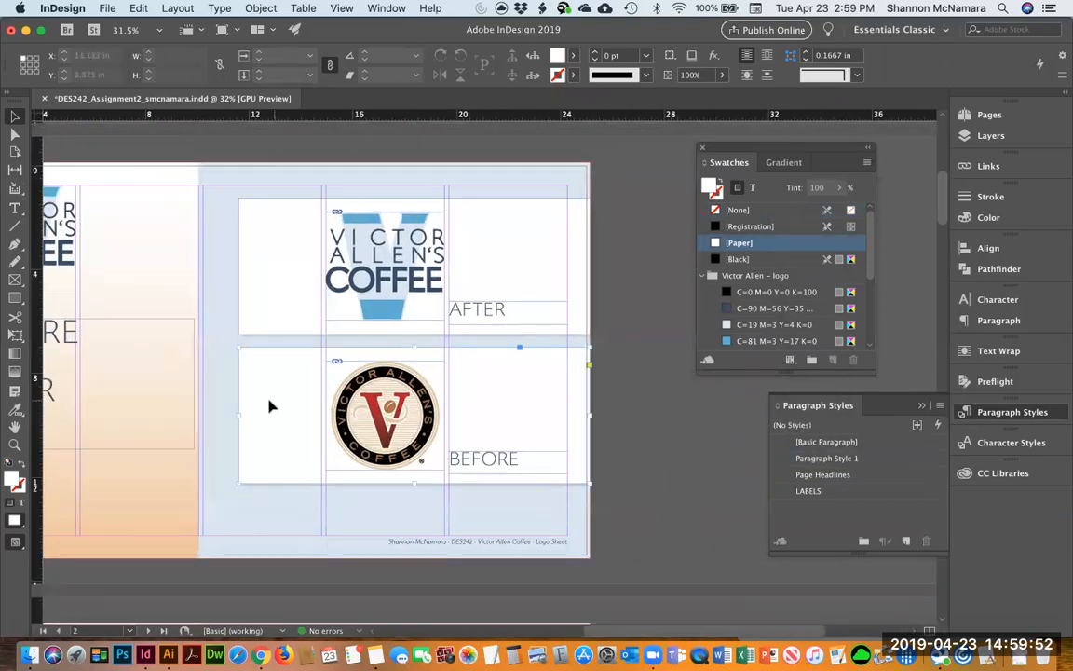
drag(239, 412, 323, 416)
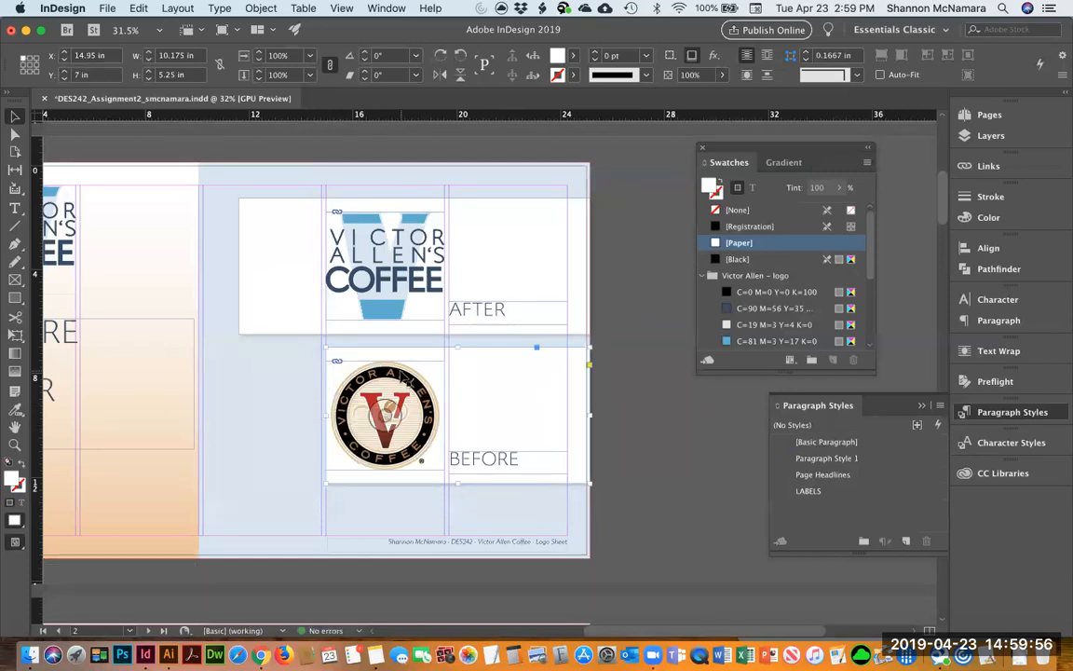
Scale the round logo and its frame down to about 3.5 in wide and centre it in its column.
click(401, 372)
drag(325, 362, 352, 385)
drag(431, 418, 416, 418)
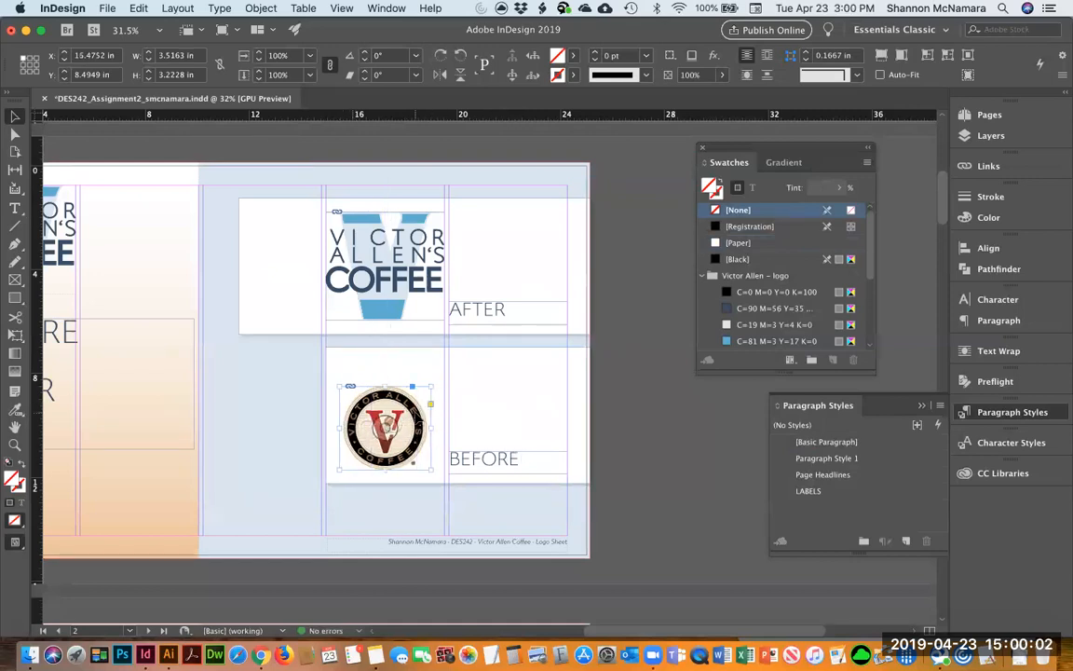
Move the BEFORE panel, round logo and label together down to just above the page footer.
click(574, 395)
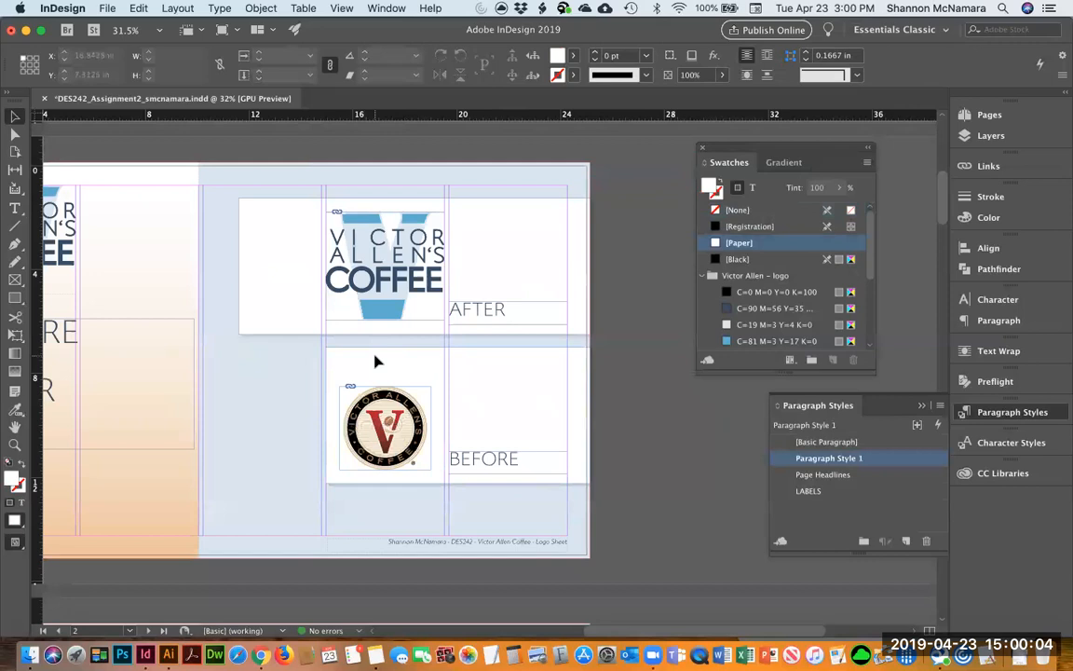
shift+click(401, 401)
shift+click(500, 455)
drag(500, 404, 498, 440)
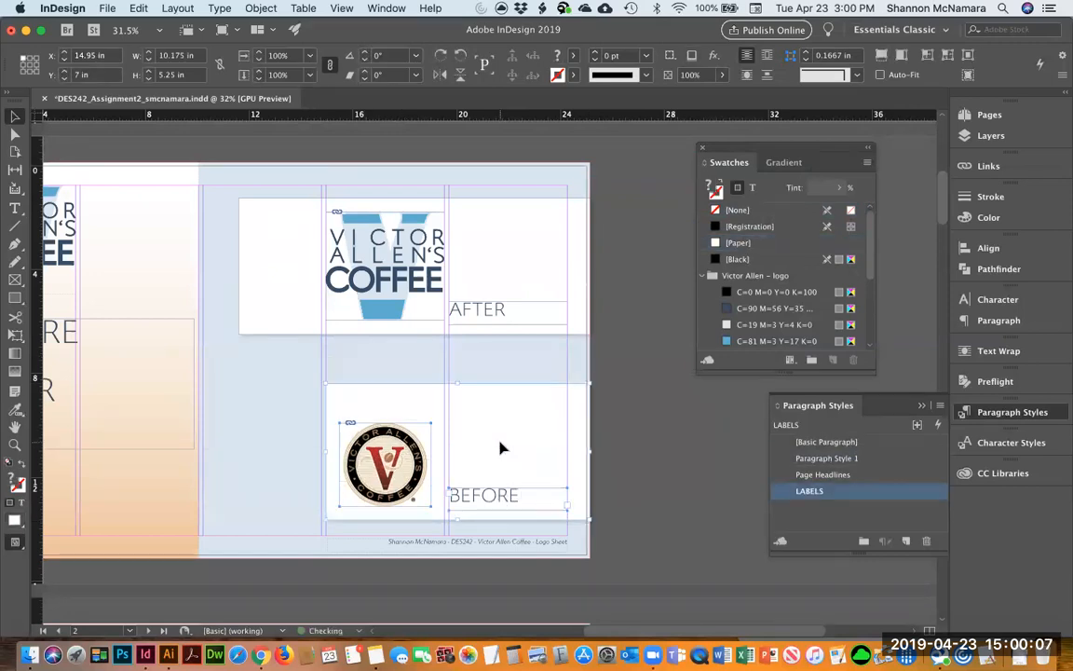
click(543, 373)
click(268, 259)
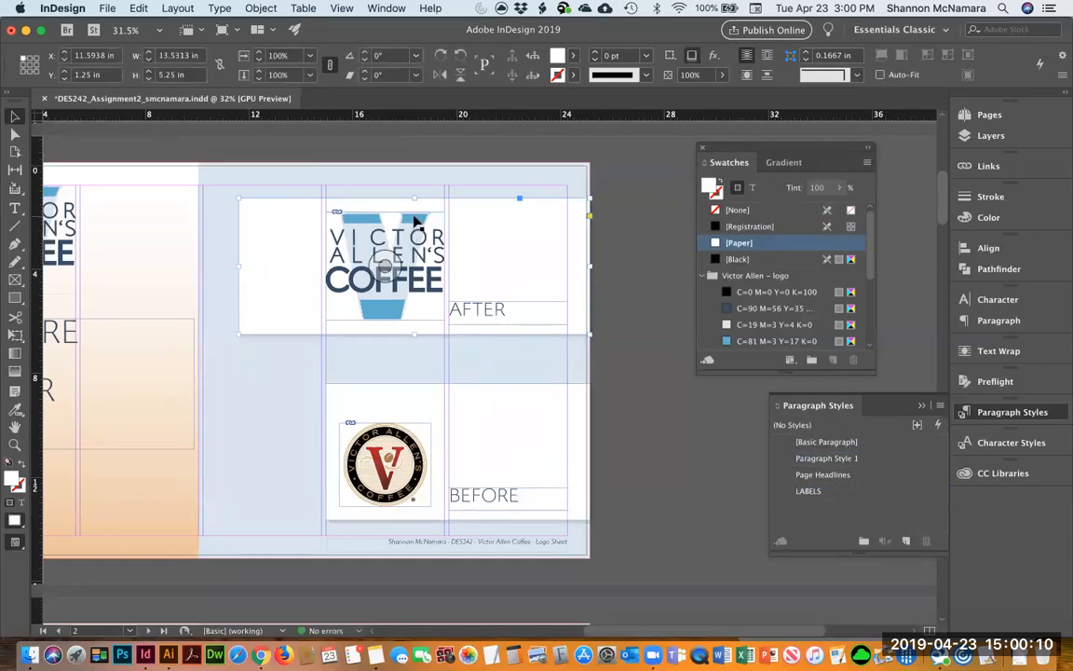
shift+click(480, 305)
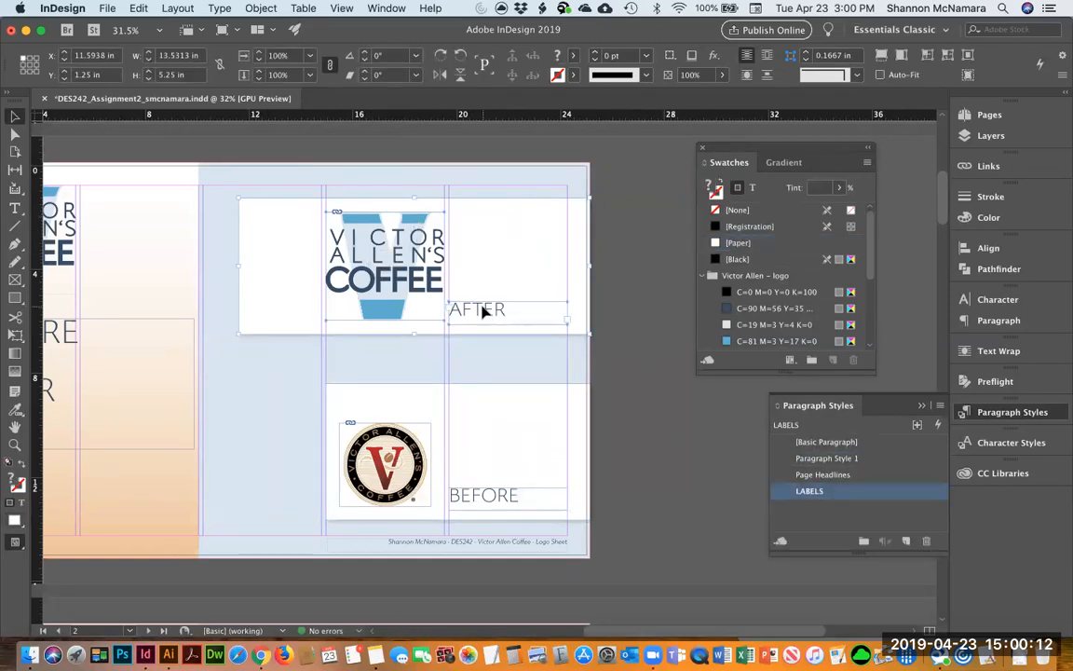
click(377, 402)
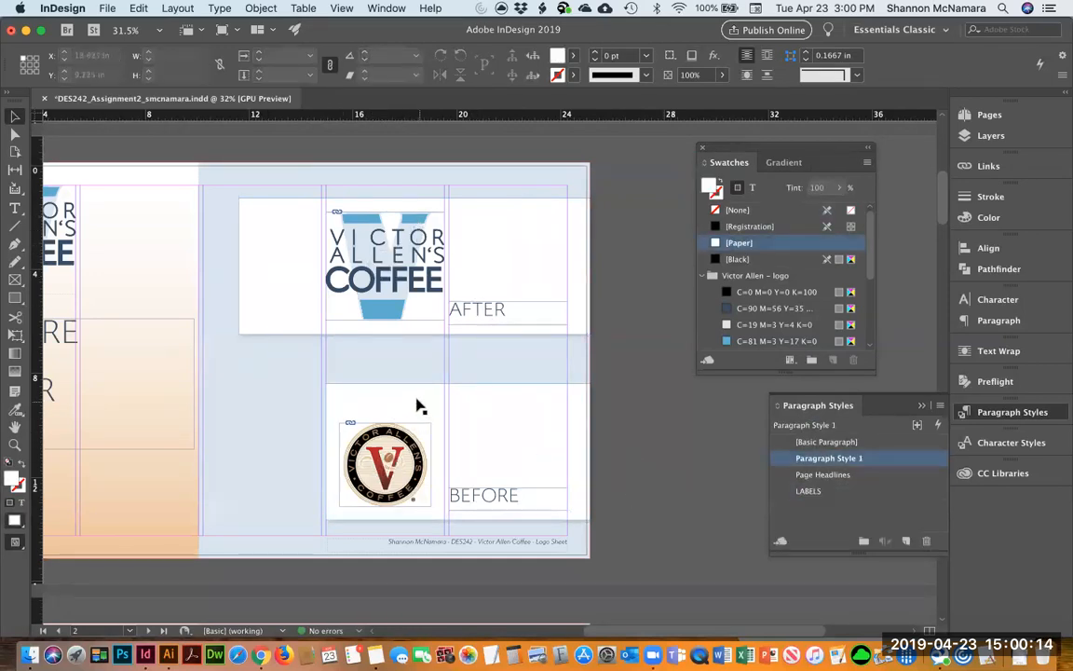
Shorten the BEFORE panel to about 4.34 in tall and move it with its logo and label up over the AFTER panel.
mouse_move(456, 384)
mouse_down()
mouse_move(456, 416)
mouse_move(458, 407)
mouse_up()
shift+click(416, 433)
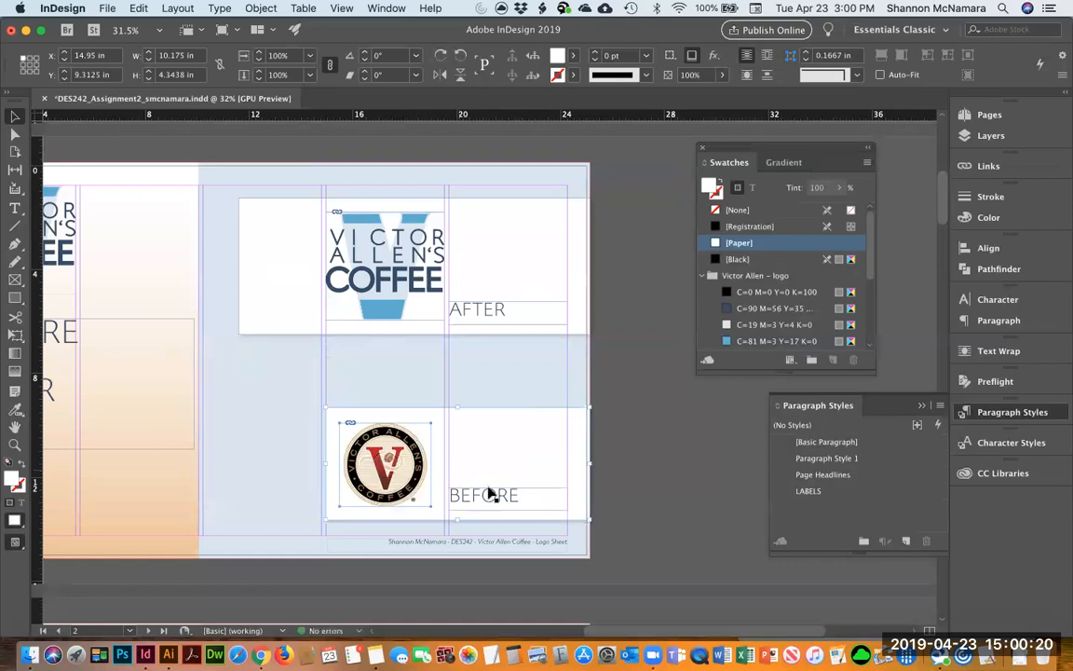
drag(488, 499, 512, 251)
Move the AFTER panel with its logo and label below the BEFORE panel.
click(282, 297)
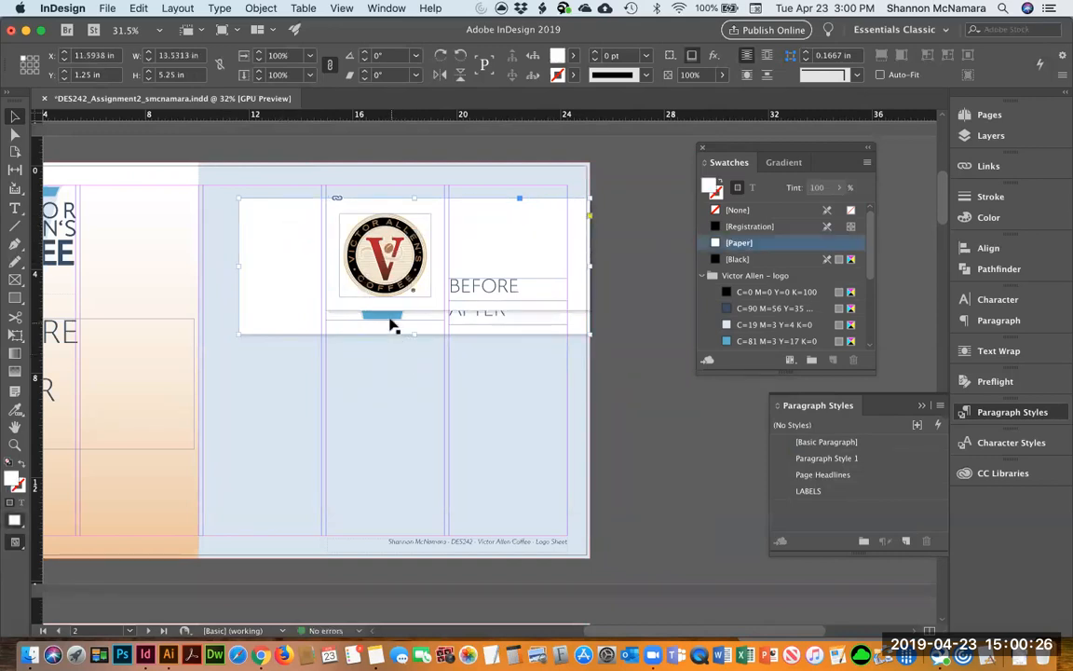
click(503, 323)
drag(511, 323, 505, 490)
click(621, 466)
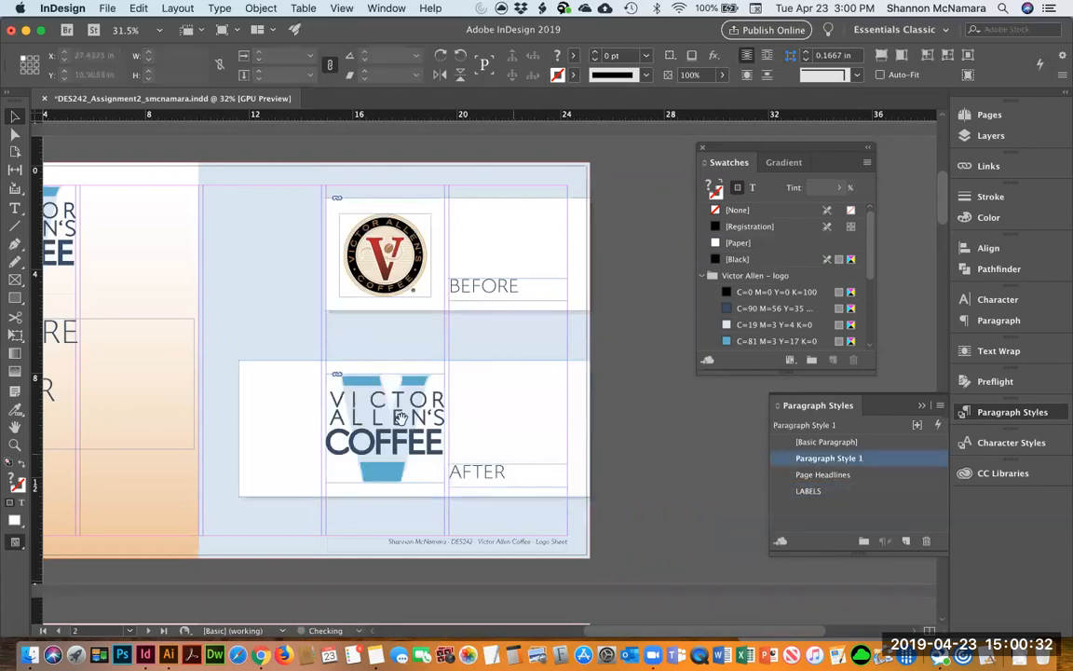
Move the BEFORE group down close above the AFTER panel, with its upper edge at about 2.56 in.
drag(446, 419, 664, 441)
drag(367, 439, 522, 452)
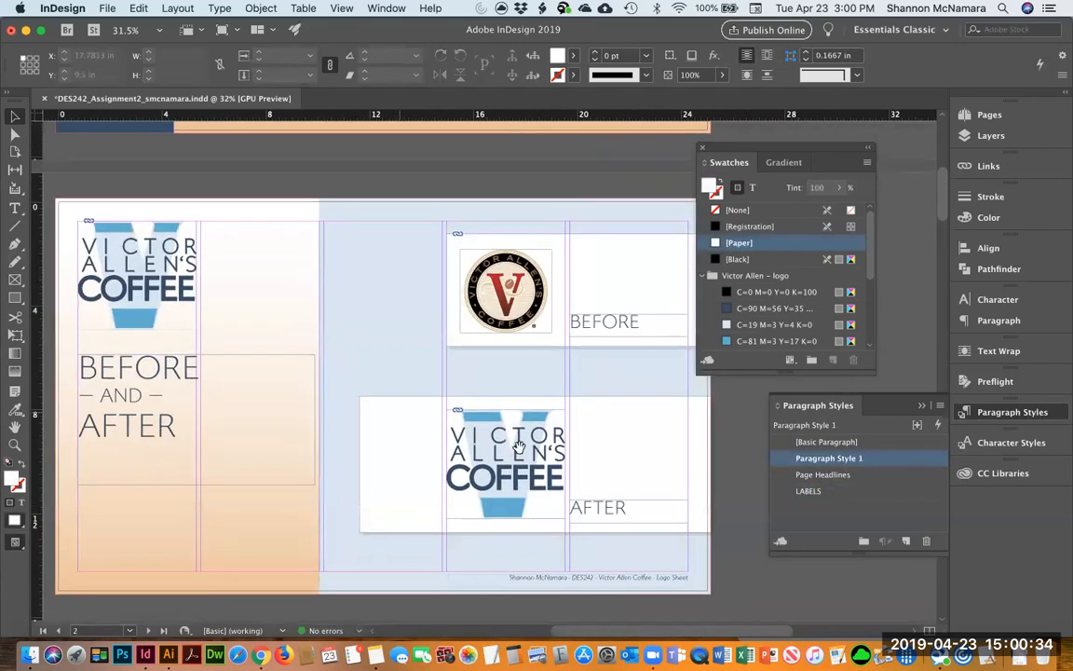
drag(524, 244, 524, 277)
click(760, 483)
drag(733, 488, 692, 493)
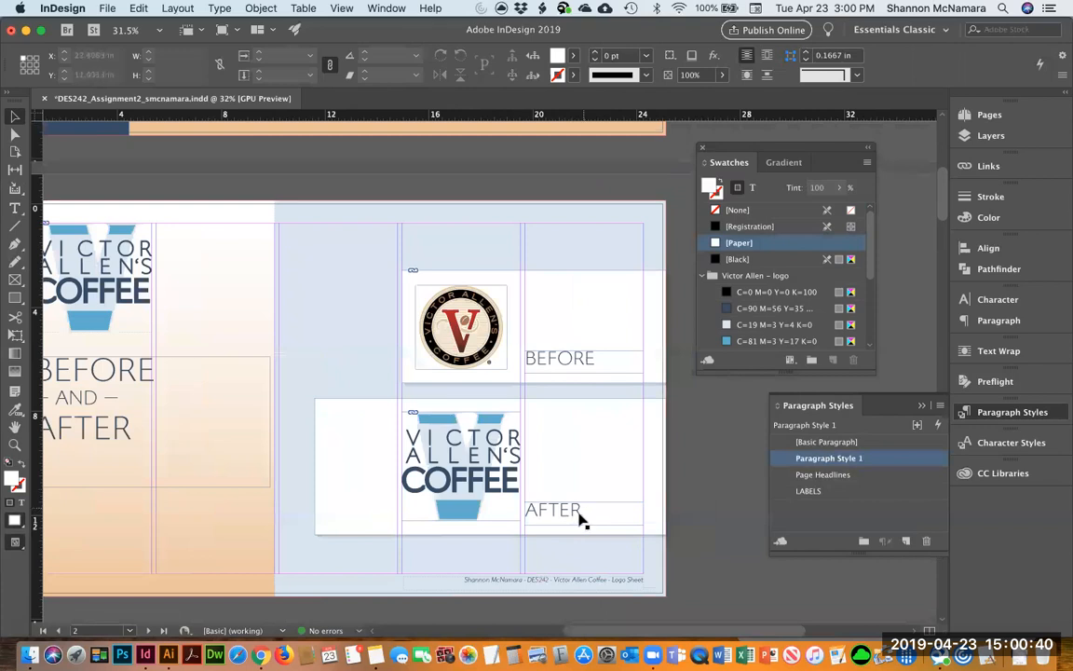
Group the BEFORE and AFTER panels and centre the group vertically on the page using Align to Page.
click(493, 438)
click(318, 431)
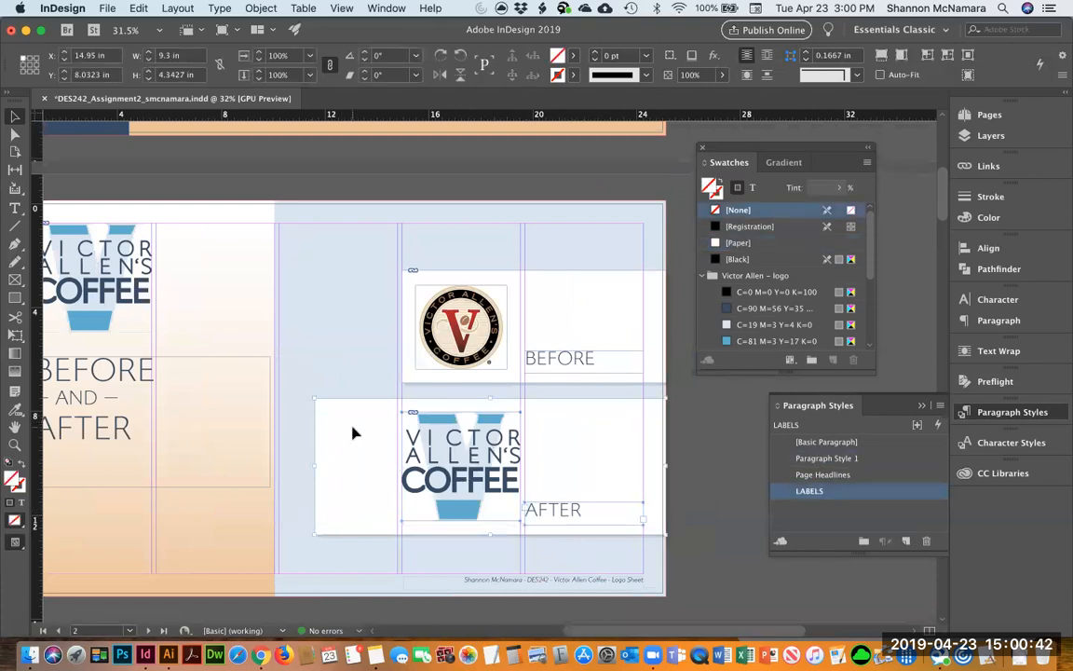
shift+click(410, 323)
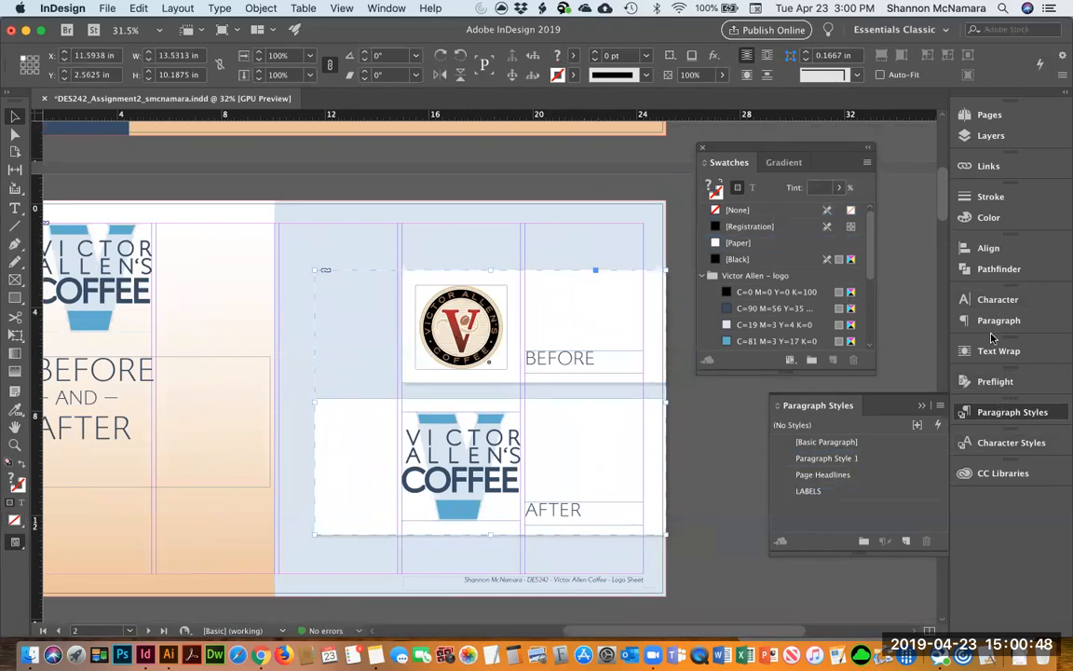
click(989, 250)
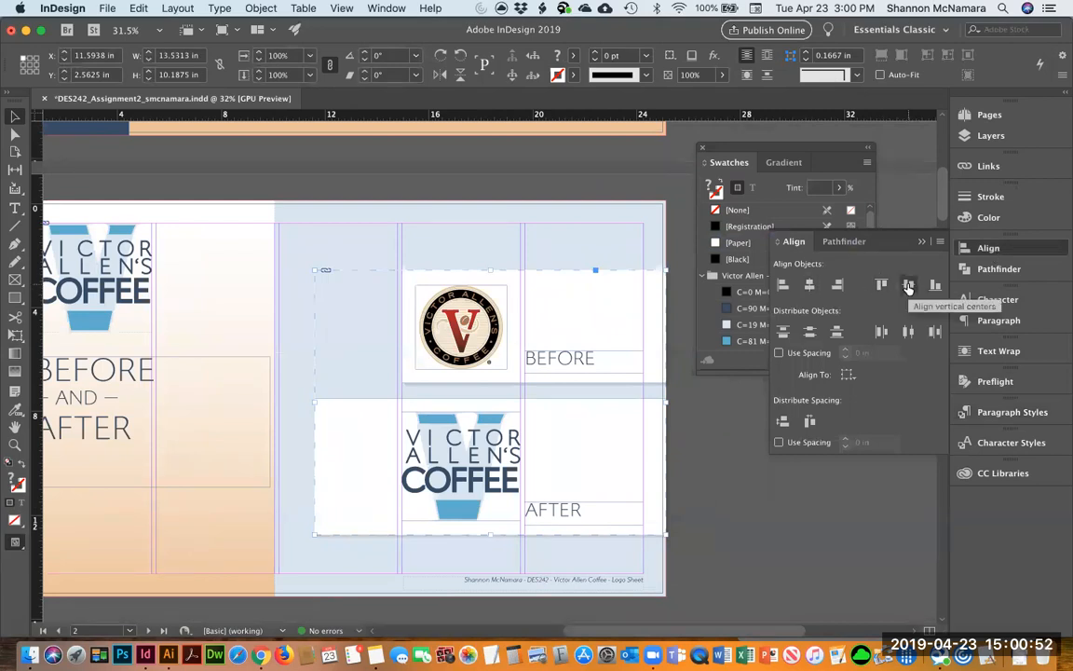
click(849, 375)
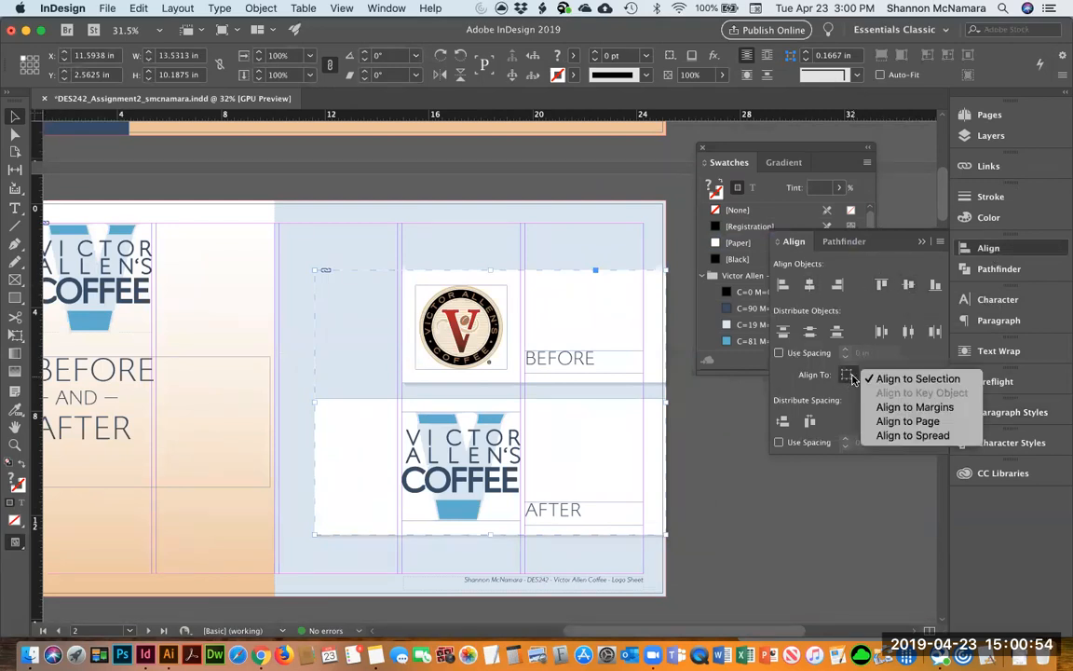
click(908, 421)
click(908, 285)
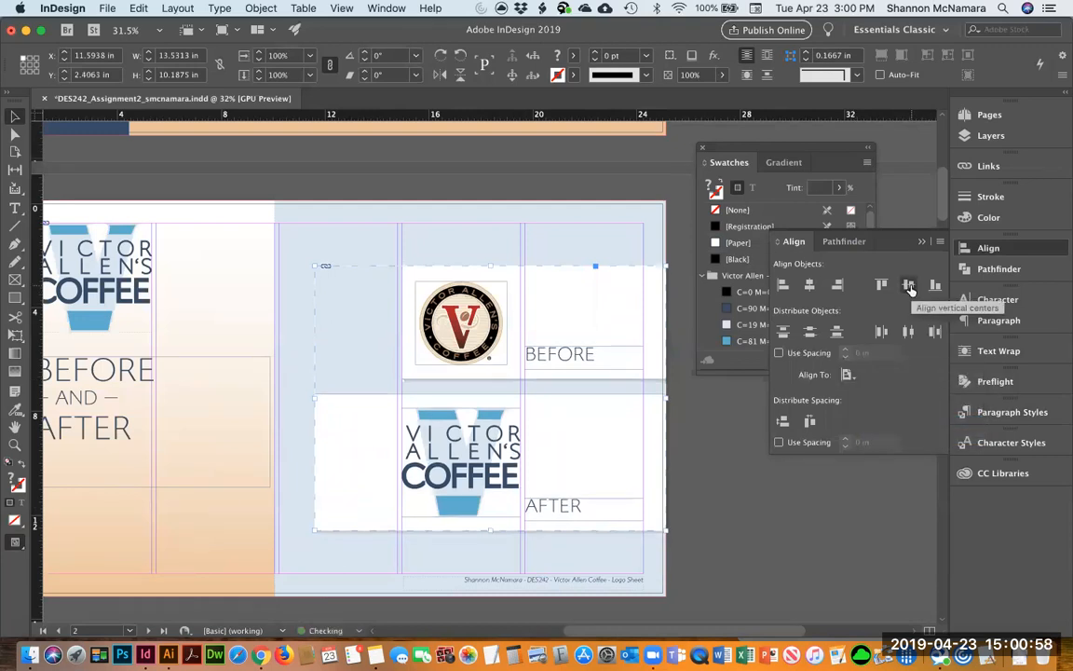
Set the alignment reference back to Align to Selection and deselect the panels.
click(847, 375)
click(909, 378)
click(723, 478)
Ungroup the combined BEFORE and AFTER panels into two separate panel groups.
scroll(521, 313, left, 2)
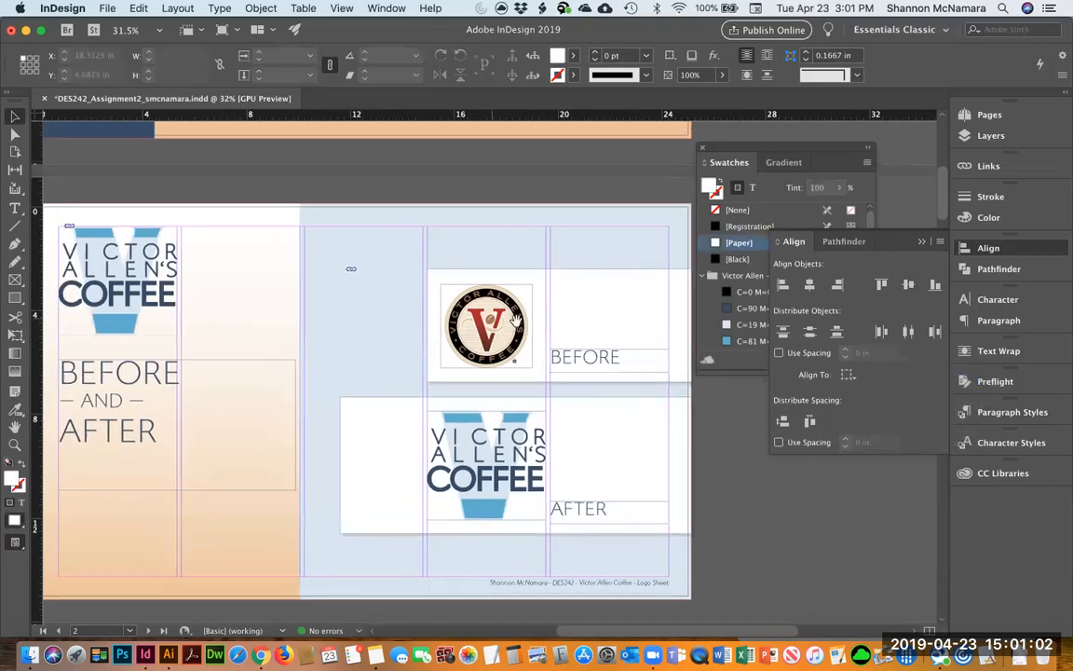
click(550, 309)
key(super+shift+g)
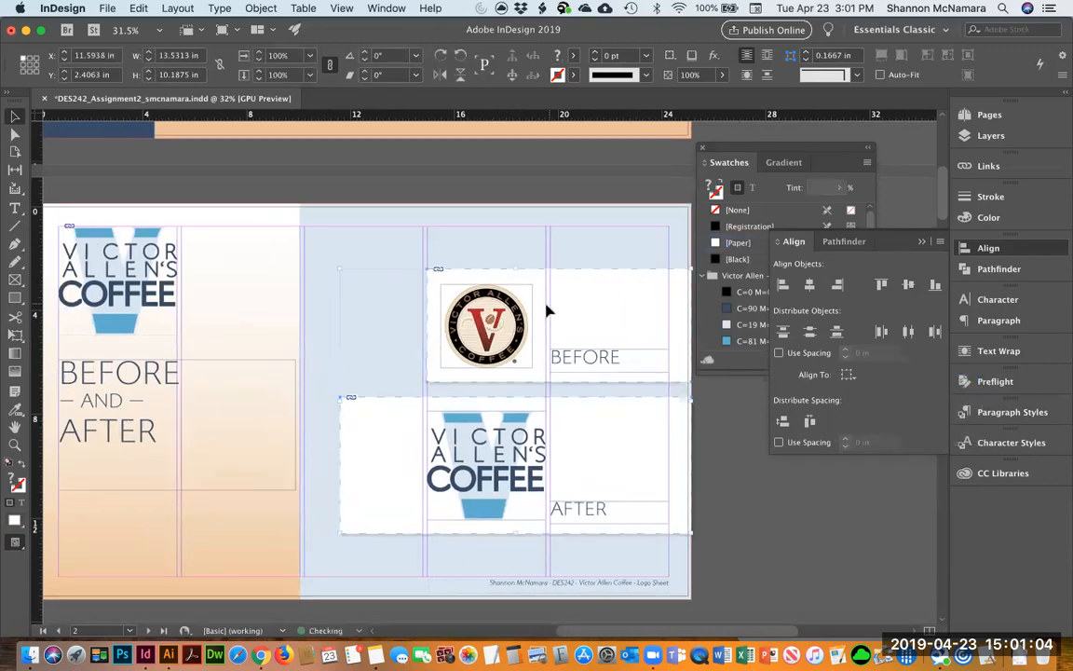
click(719, 444)
scroll(585, 511, left, 2)
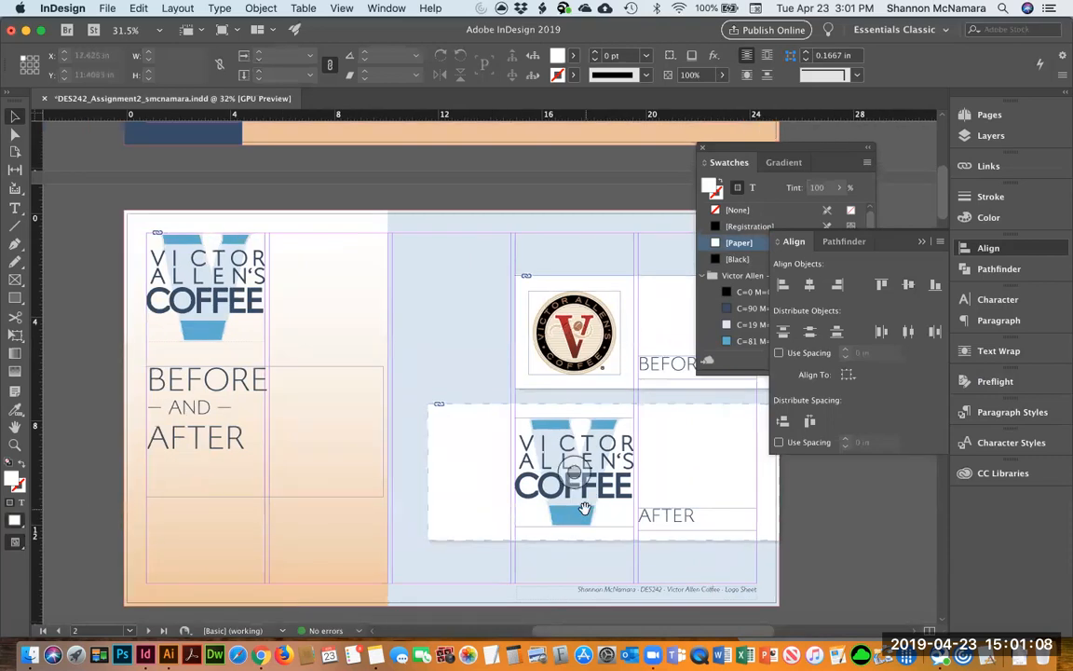
Save the document, switch to Notes and tick off the checklist item requiring a title bar with your name and the client's name.
scroll(559, 484, right, 2)
scroll(522, 438, down, 2)
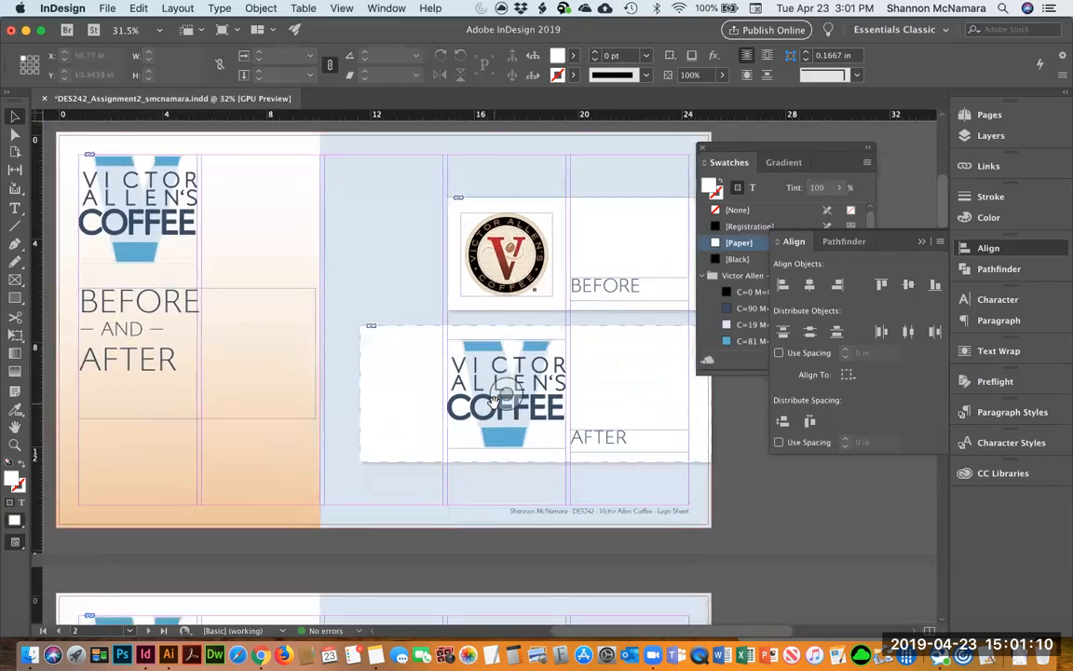
key(super+s)
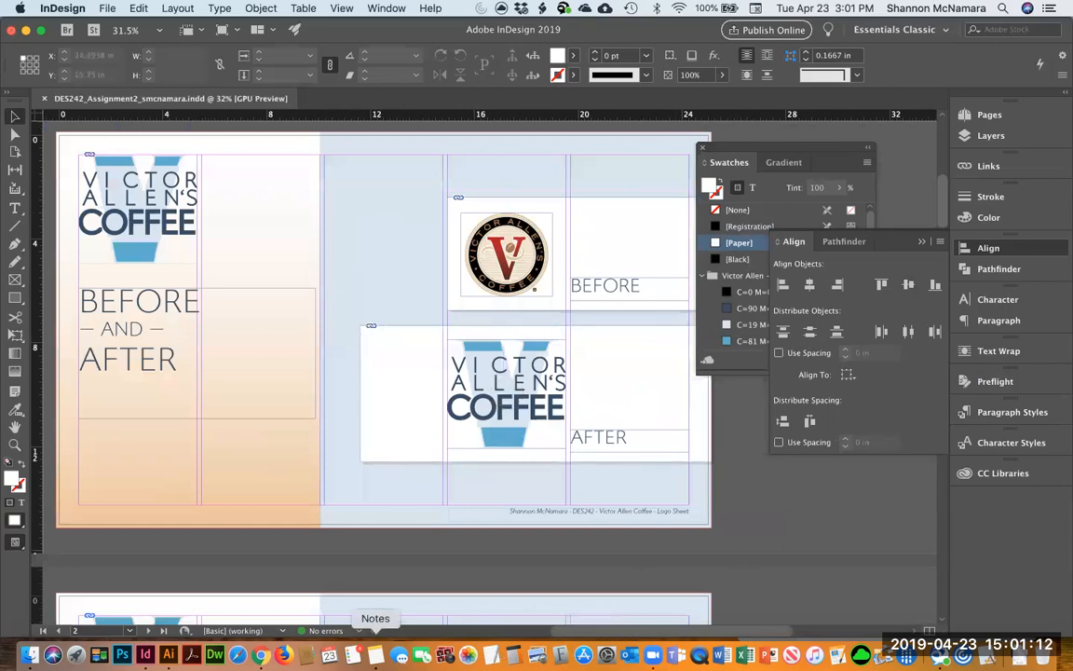
click(376, 655)
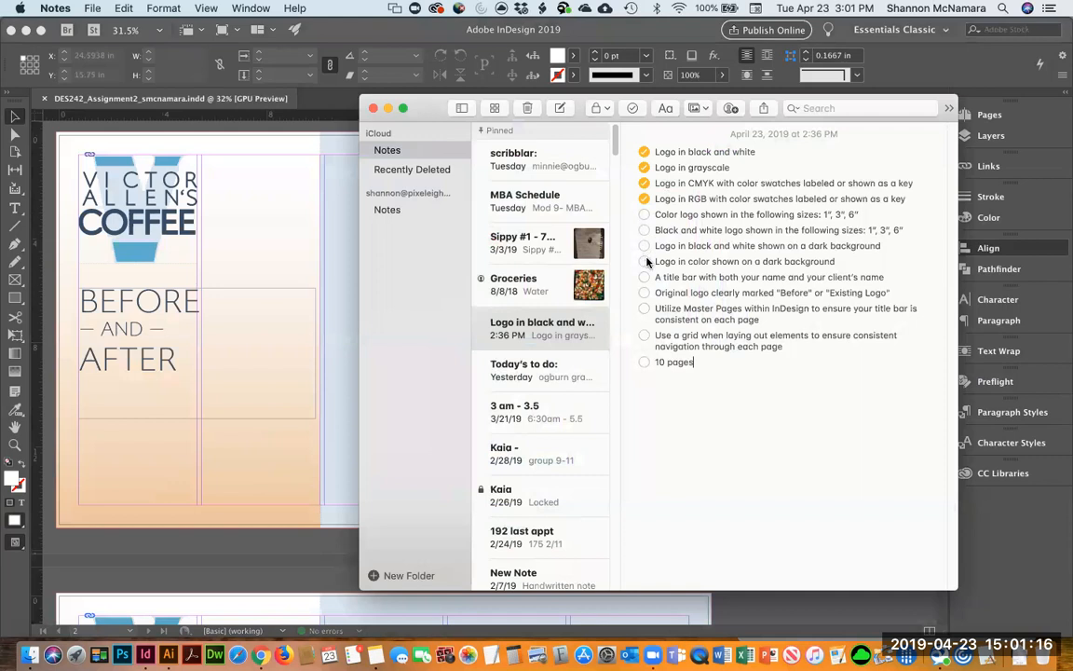
click(643, 277)
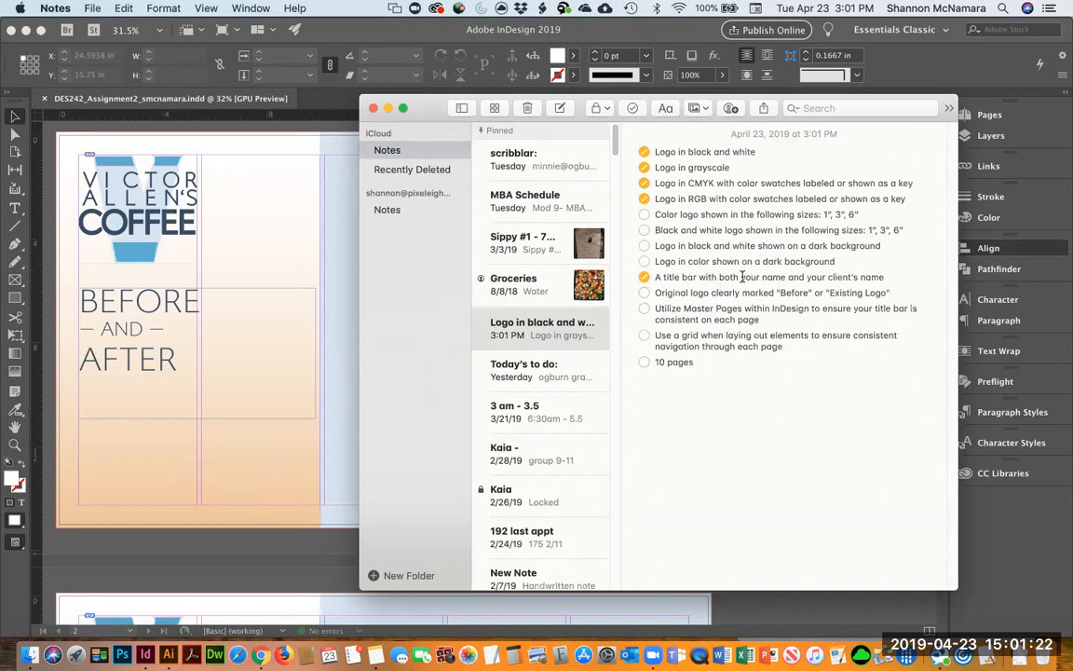
Inspect the title bar on A-Master in InDesign and tick off the "Original logo clearly marked" item in Notes.
click(241, 549)
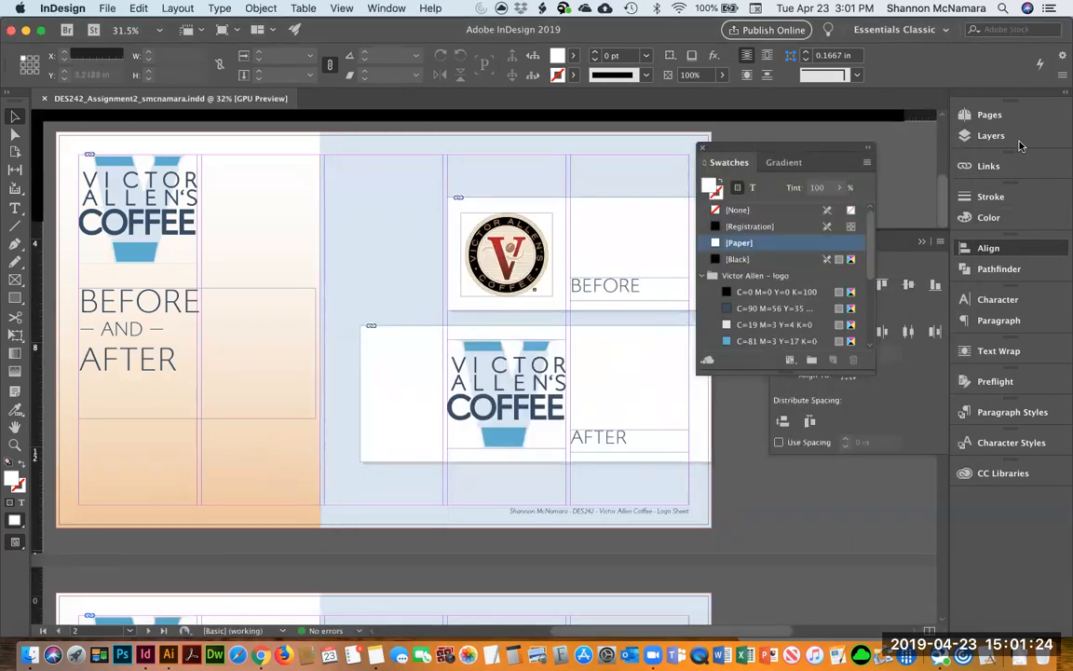
click(987, 115)
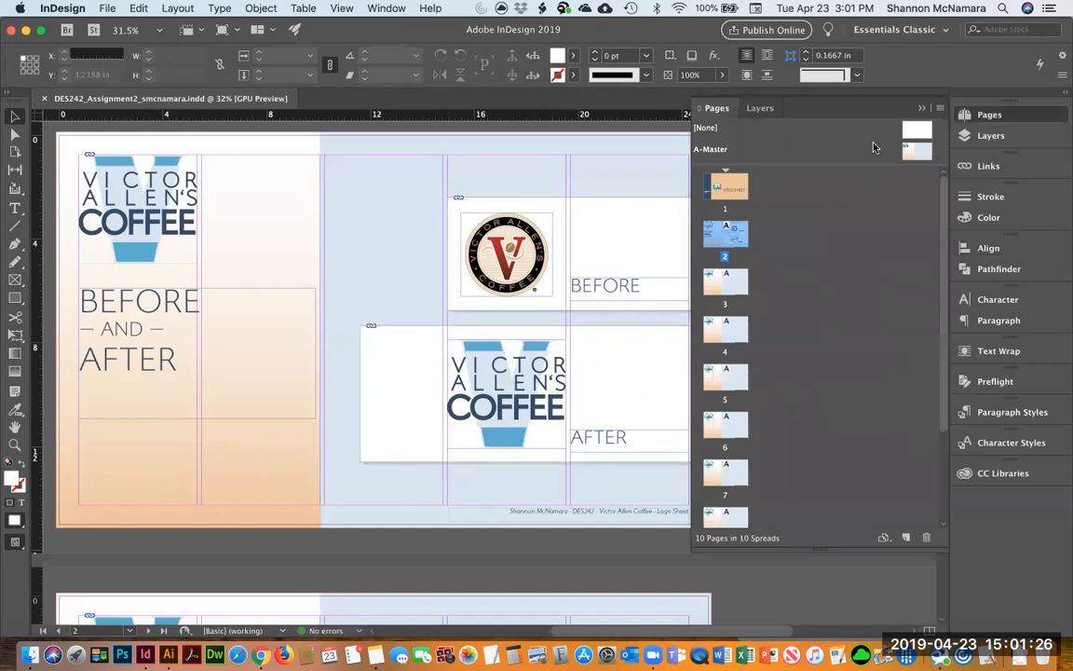
double_click(919, 150)
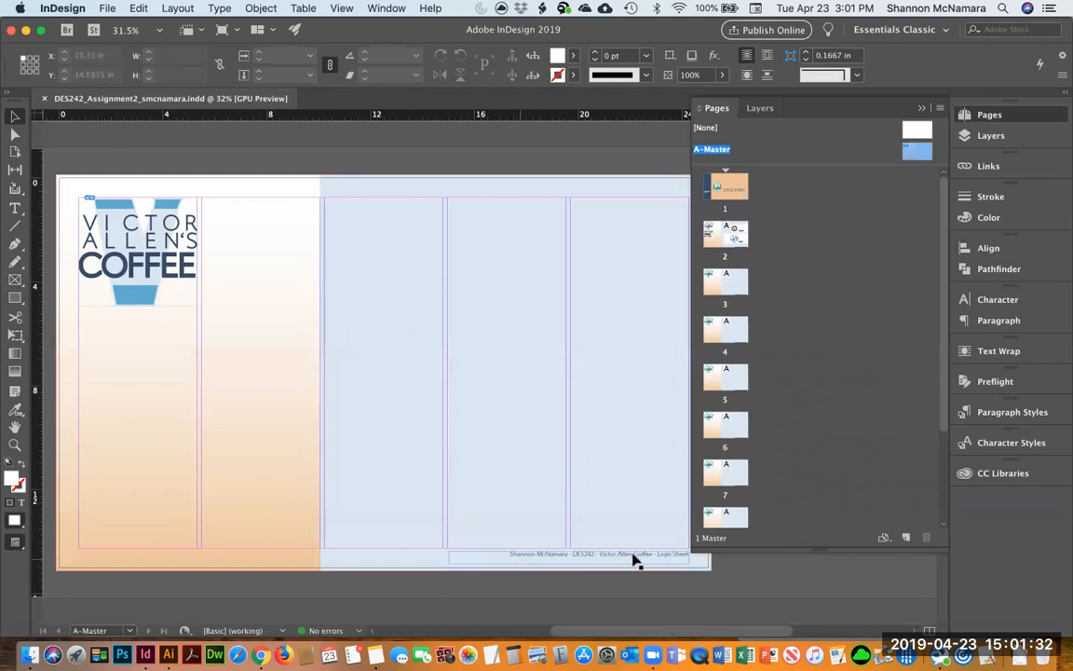
key(super+Tab)
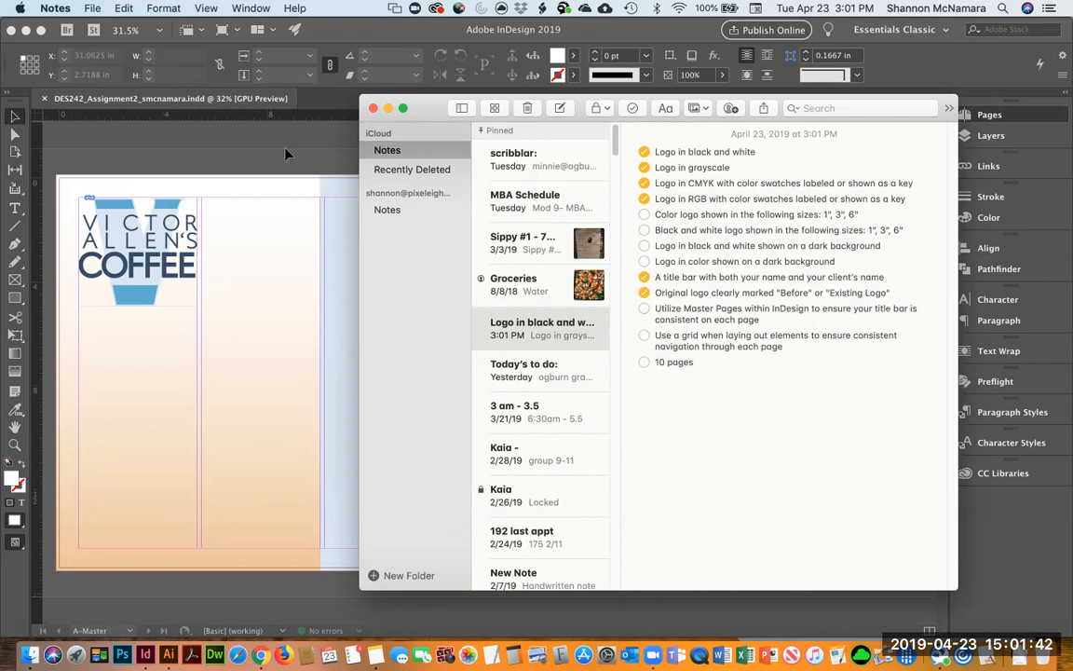
click(256, 133)
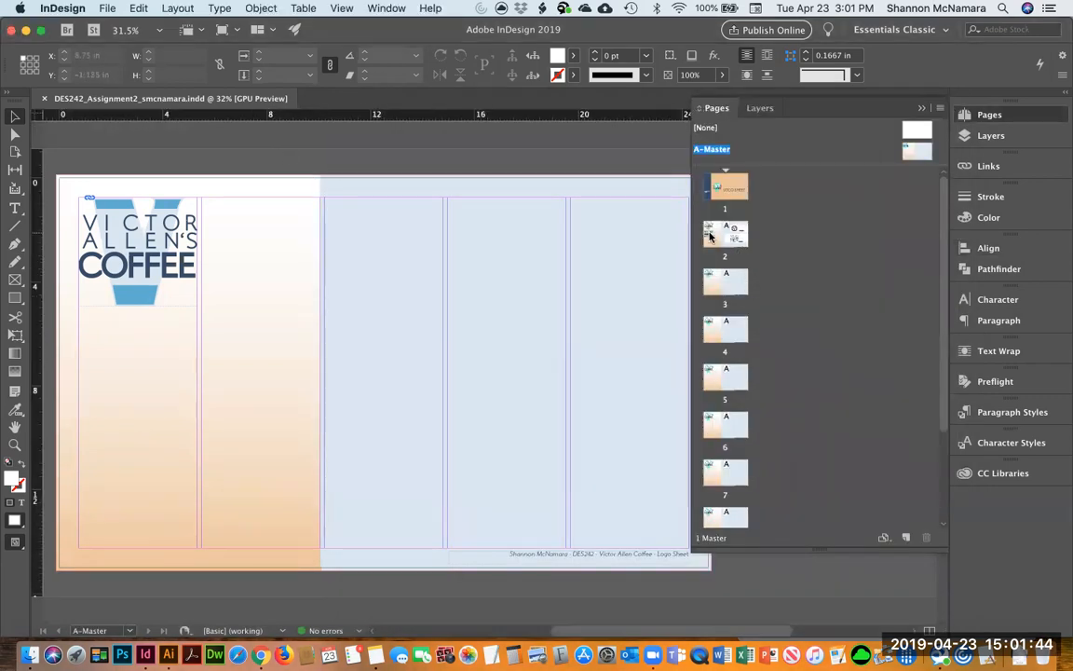
Review page 2 in InDesign, and in Notes tick off the Master Pages, grid and 10 pages checklist items.
double_click(726, 237)
drag(624, 318, 536, 323)
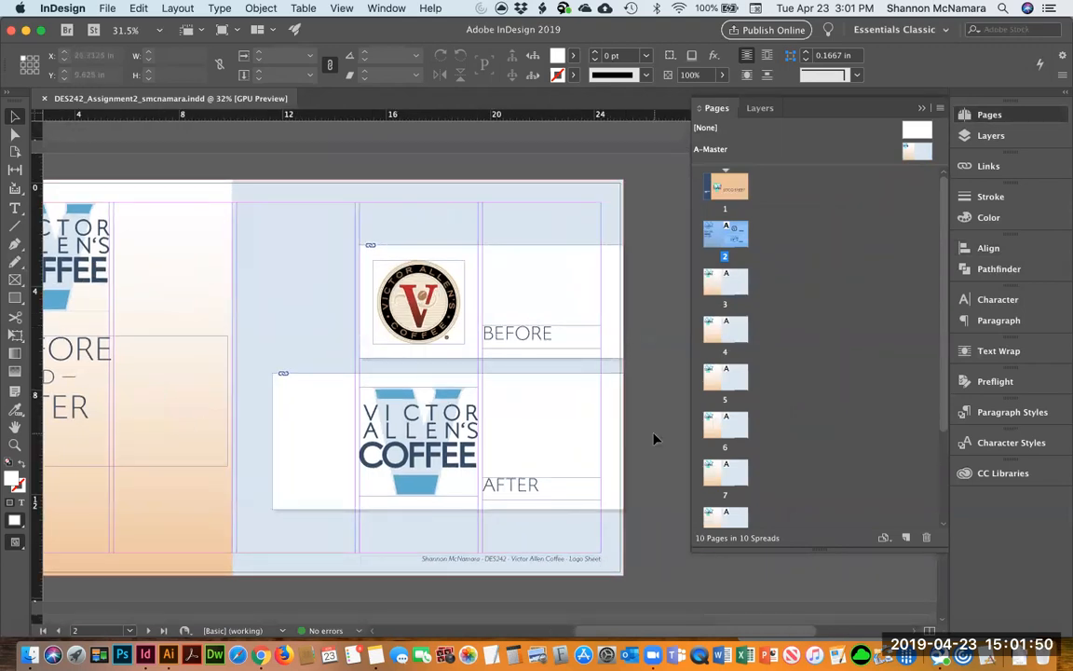
key(super+Tab)
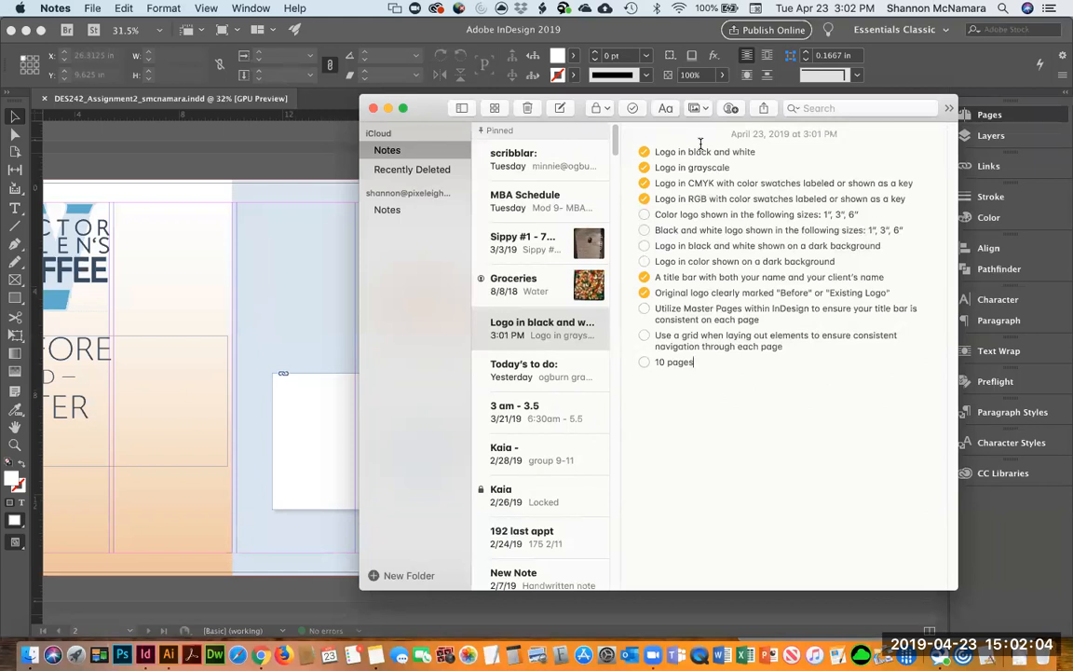
click(644, 309)
click(644, 337)
click(644, 362)
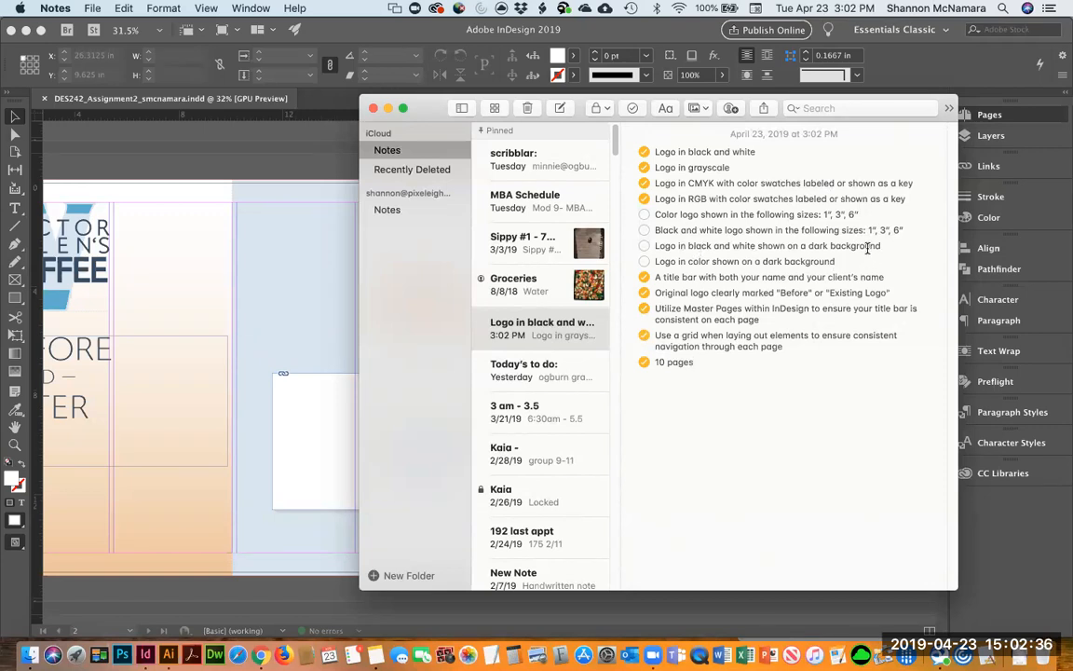
click(644, 168)
click(644, 151)
click(644, 183)
Switch back to InDesign and copy the BEFORE AND AFTER heading text frame on page 2.
click(252, 164)
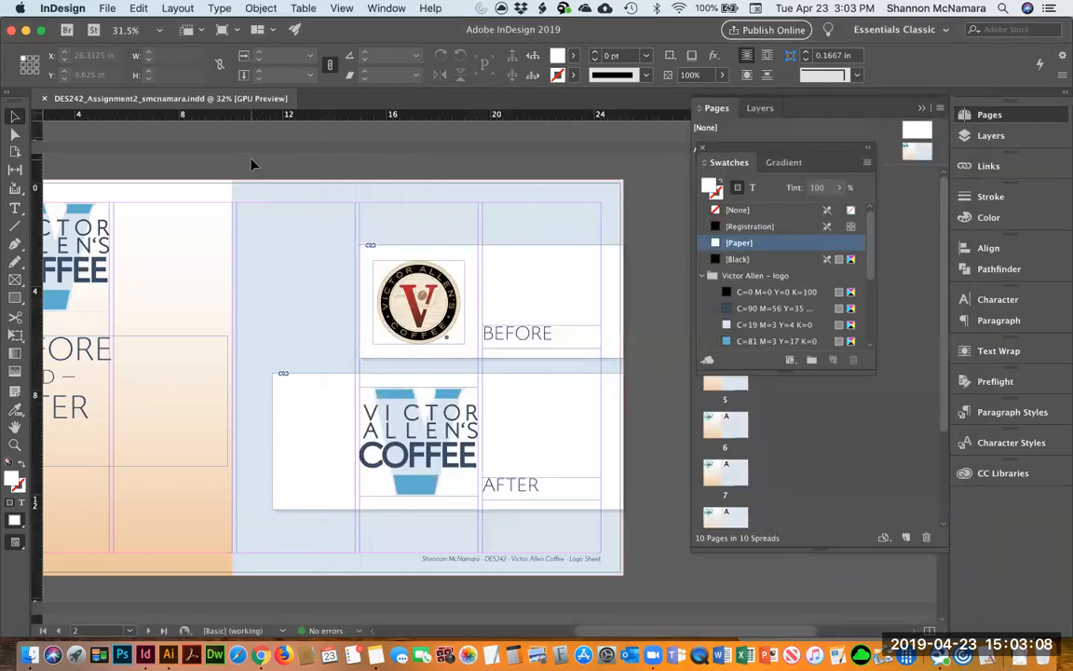
drag(257, 366, 385, 277)
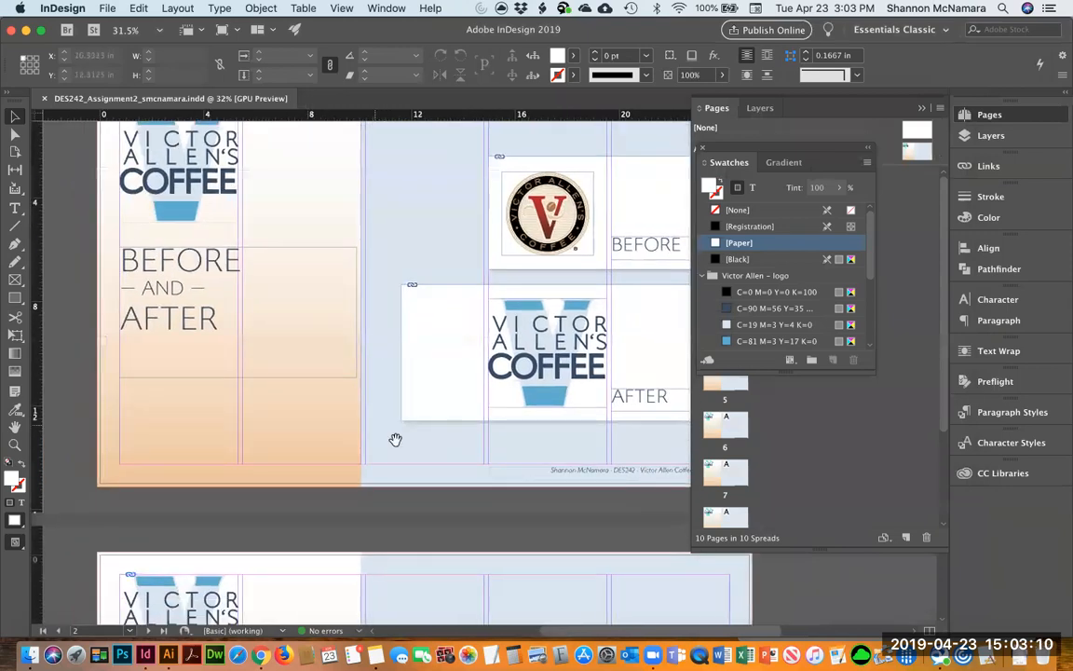
drag(395, 439, 336, 340)
drag(360, 546, 395, 541)
click(231, 278)
click(303, 507)
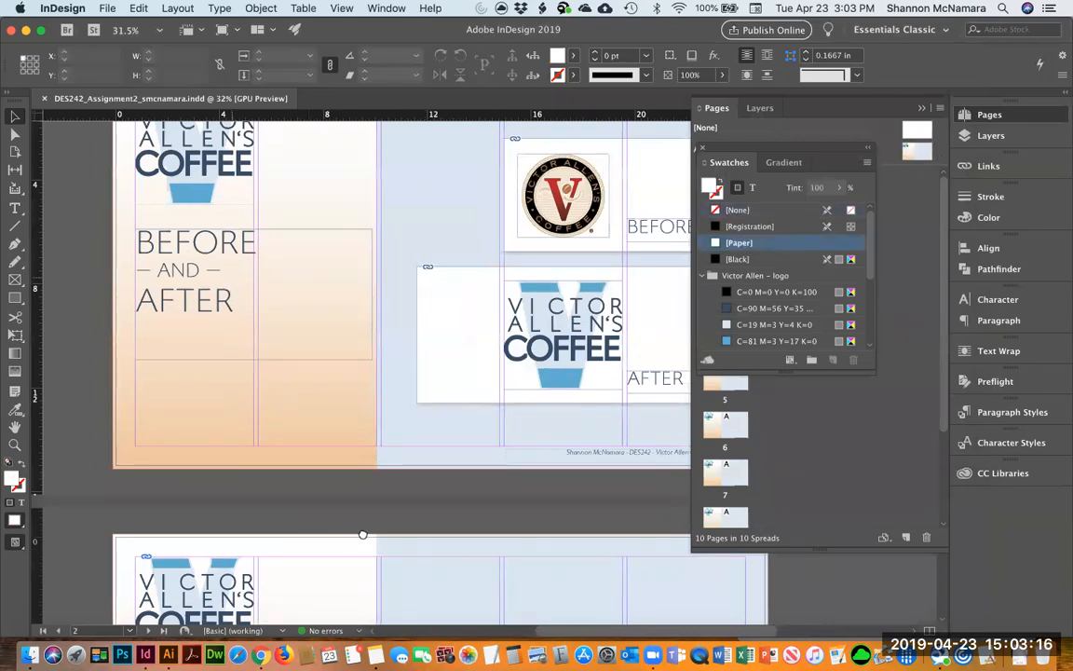
scroll(280, 485, down, 5)
right_click(226, 431)
click(260, 452)
scroll(241, 299, up, 5)
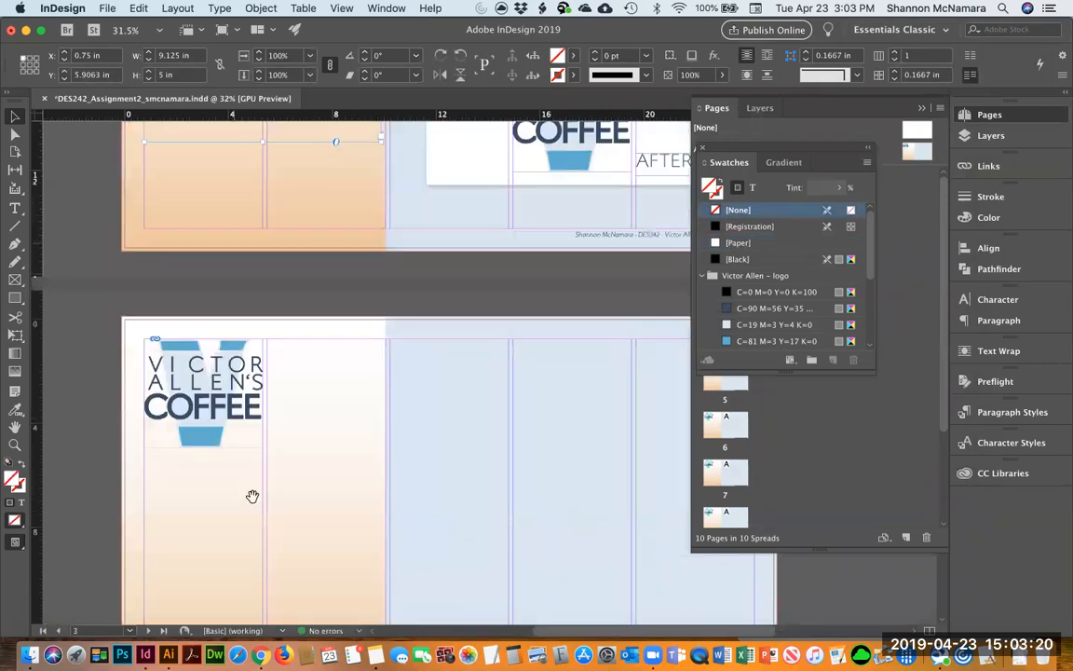
click(323, 511)
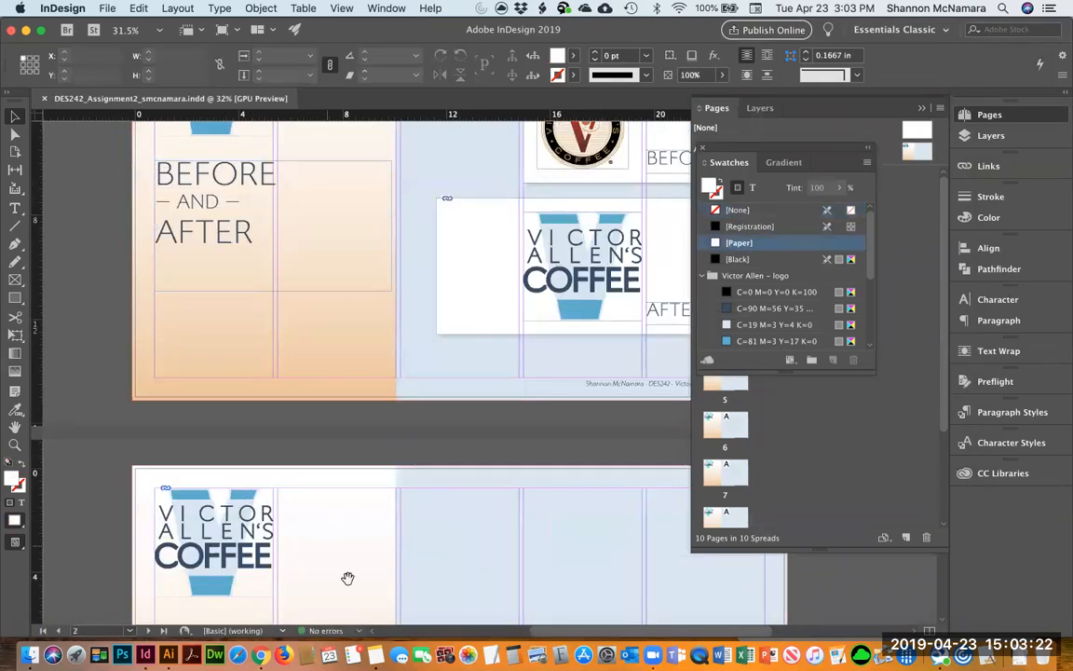
Paste the copied heading frame in place on page 3, under the logo.
drag(347, 578, 311, 326)
drag(187, 503, 189, 419)
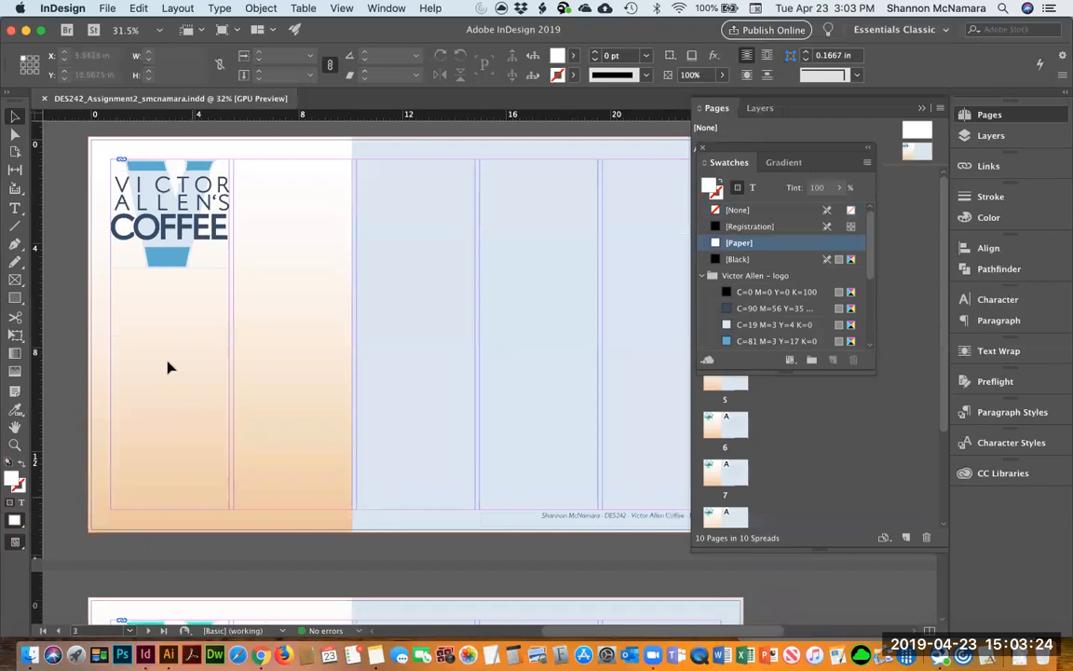
right_click(168, 366)
click(207, 391)
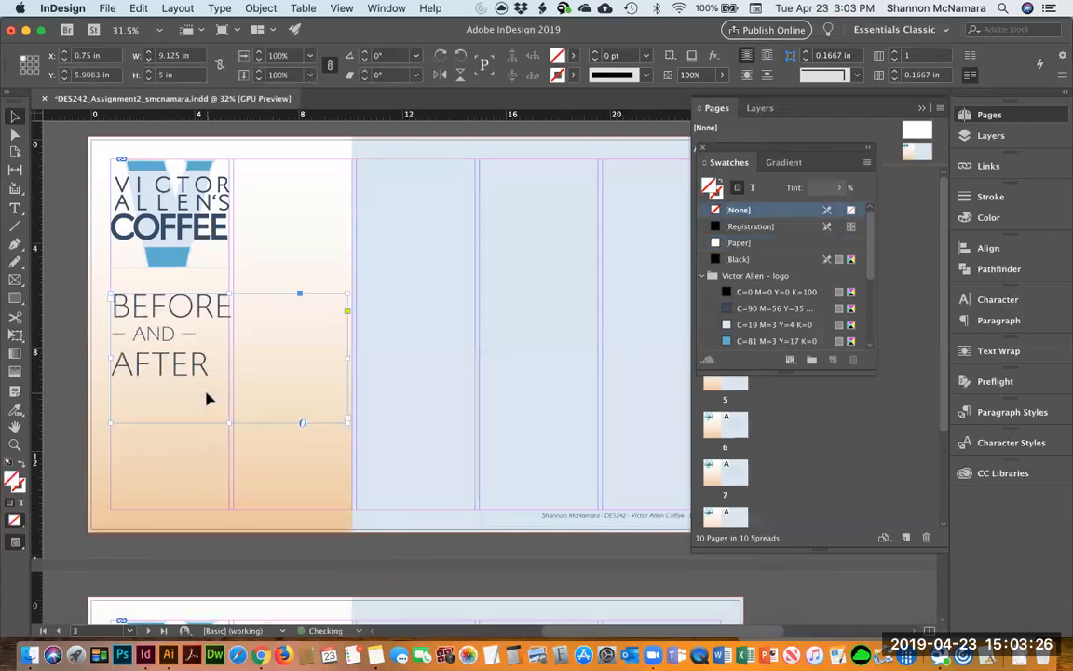
click(341, 555)
click(186, 305)
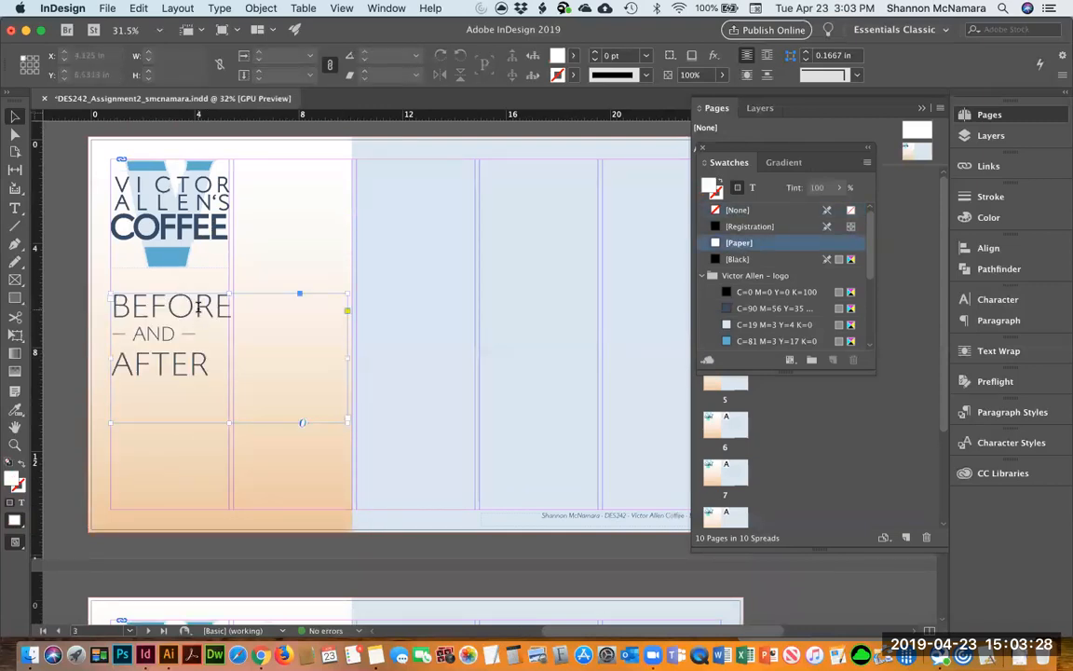
double_click(186, 305)
key(Delete)
key(Delete)
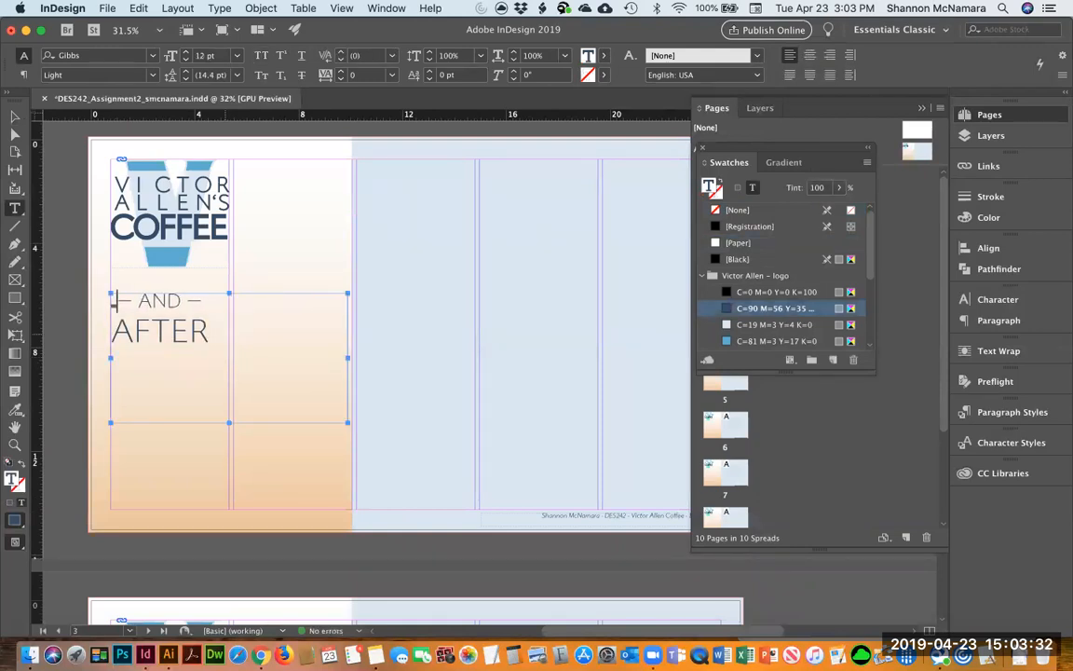
key(super+z)
key(super+z)
key(super+z)
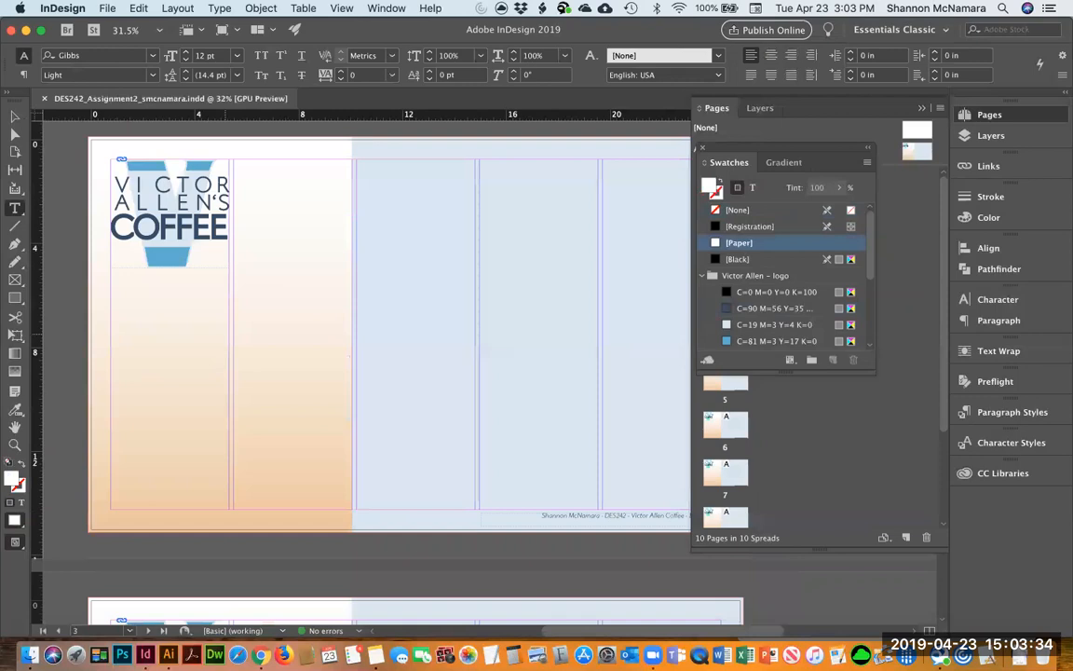
key(super+shift+z)
key(super+shift+z)
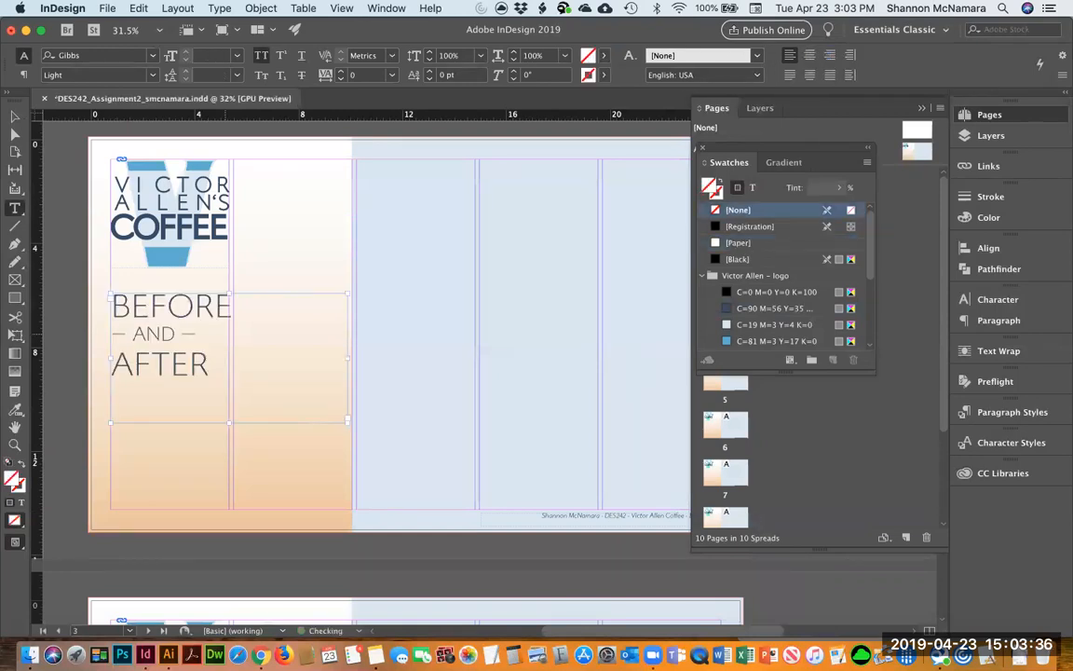
Replace the word BEFORE in the page 3 heading with COLOR.
click(229, 306)
key(super+shift+Left)
text(COLOR)
Replace the AND and AFTER lines under COLOR with the sizes 1", 3", 6".
key(shift+Down)
key(shift+Down)
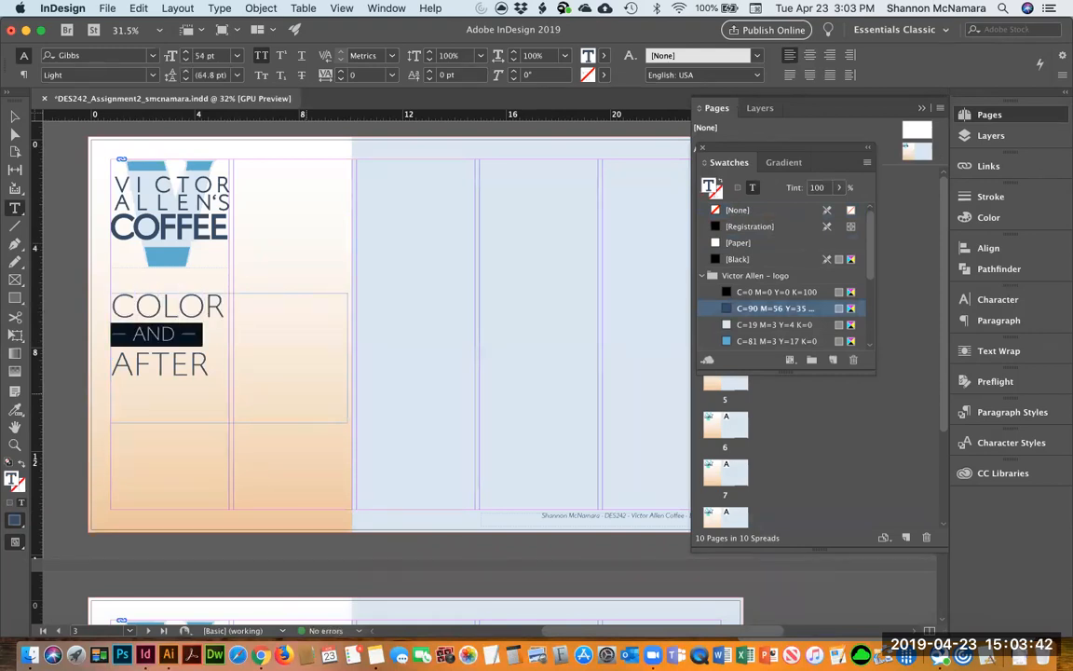
key(BackSpace)
text(1", 3")
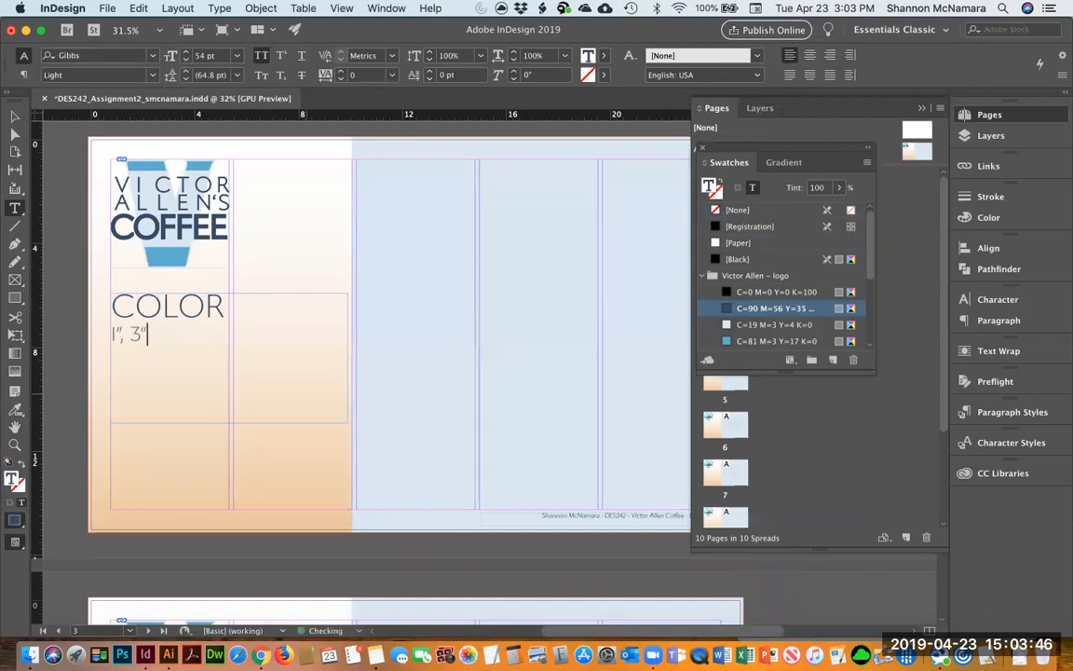
text(,6)
key(BackSpace)
text(6")
Retype the inch marks after 6, 3 and 1 in the size line as matching quotation marks.
key(shift+Left)
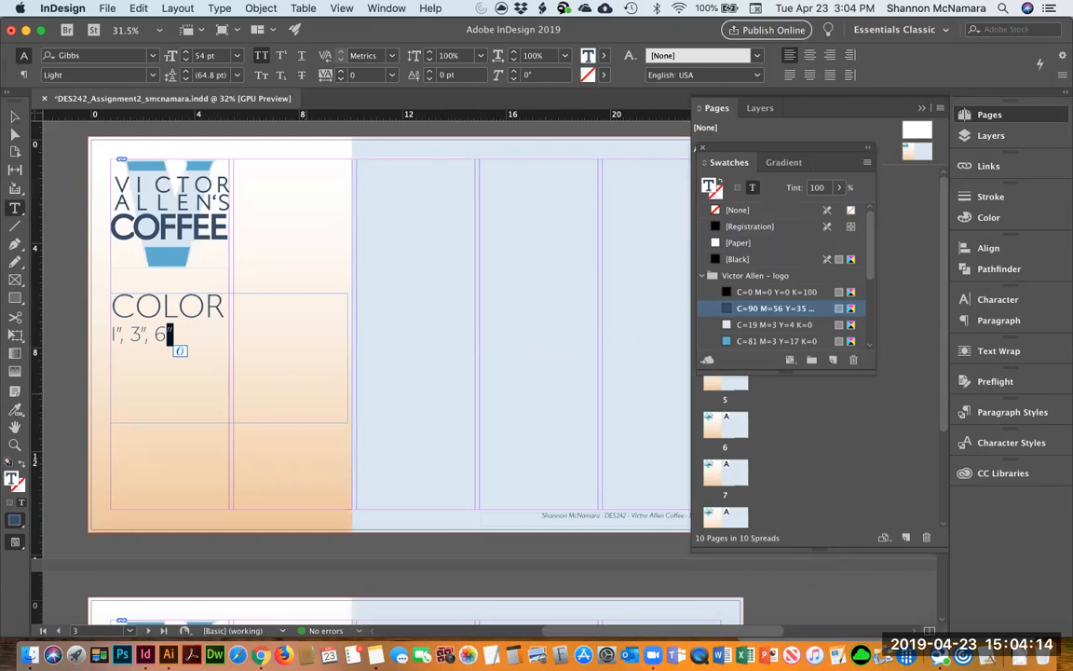
text(")
key(Left)
key(Left)
key(Left)
key(Left)
key(Left)
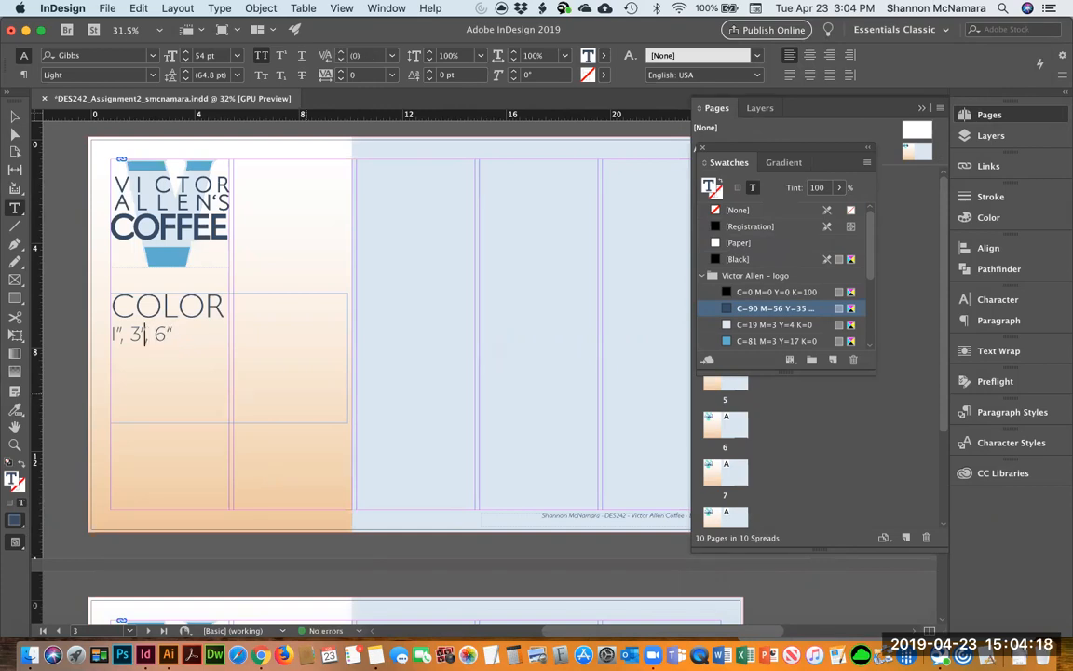
key(shift+Left)
text(")
key(Left)
key(Left)
key(Left)
key(Left)
key(shift+Left)
text(")
key(Left)
key(Left)
Lock the screen and unlock it again with the account password.
key(ctrl+super+q)
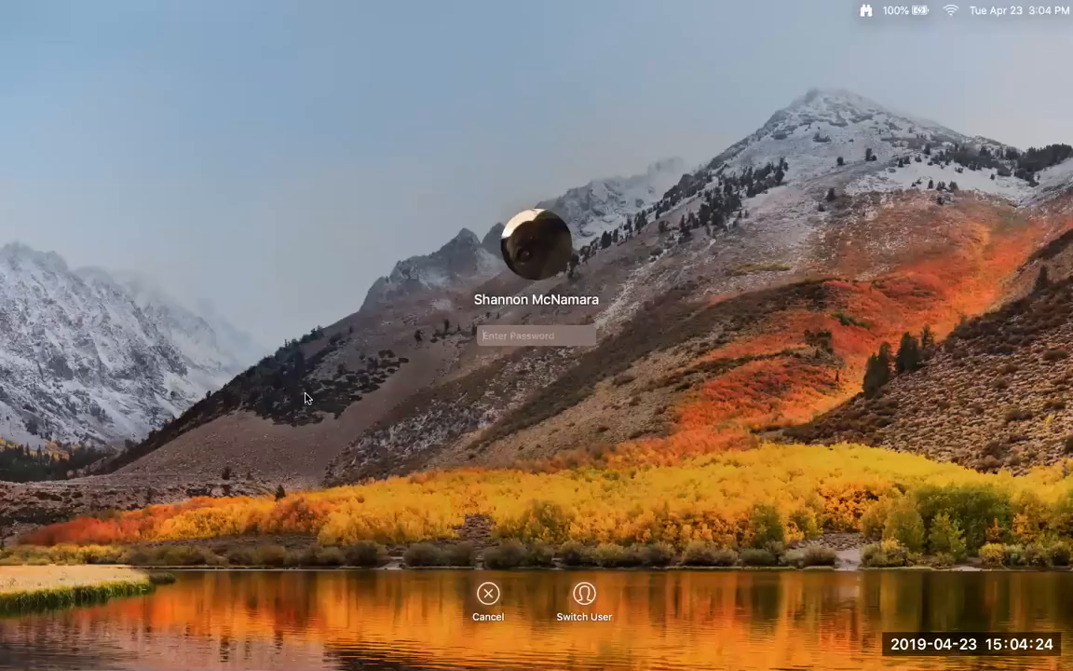
text(•••••••)
key(Return)
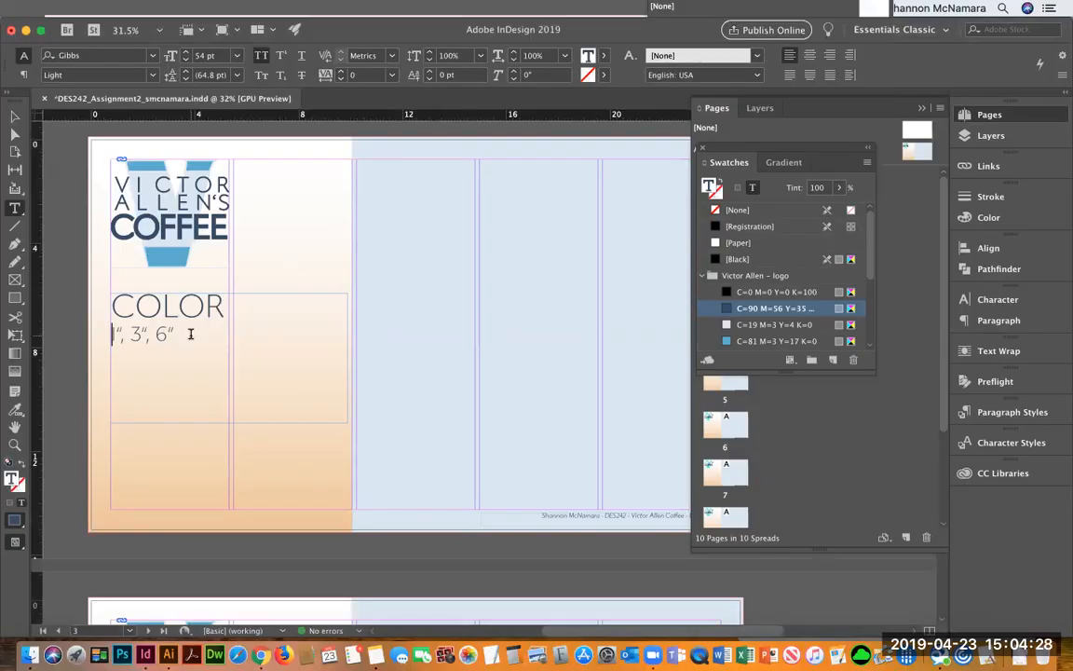
Add LOGO to the page 3 heading so its first line reads COLOR LOGO, and finish editing the text.
click(15, 116)
click(68, 250)
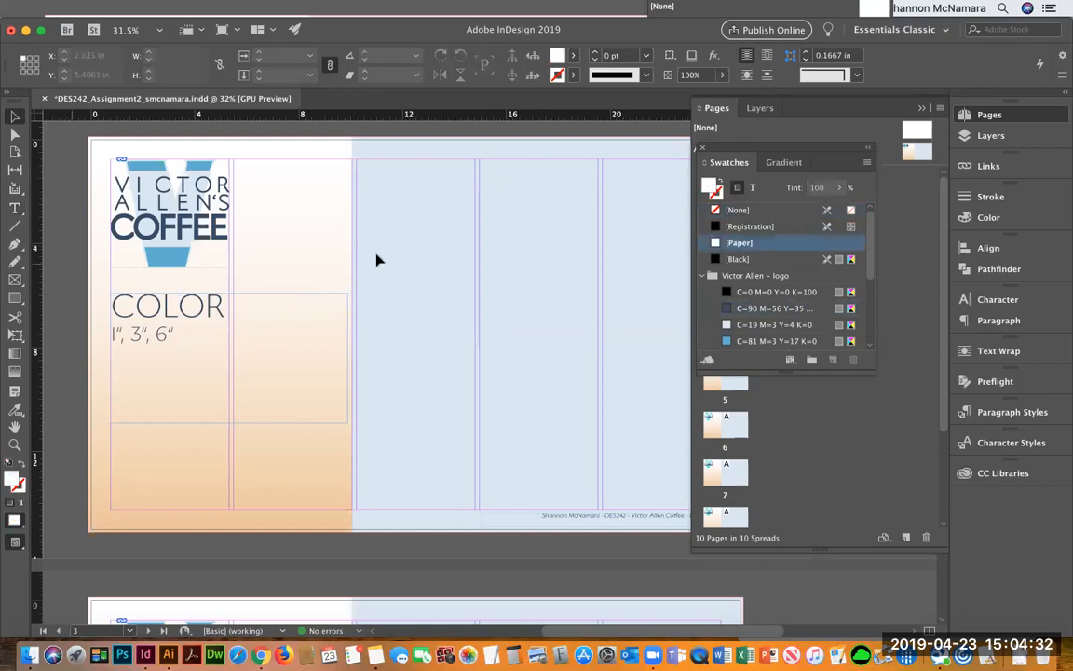
double_click(219, 305)
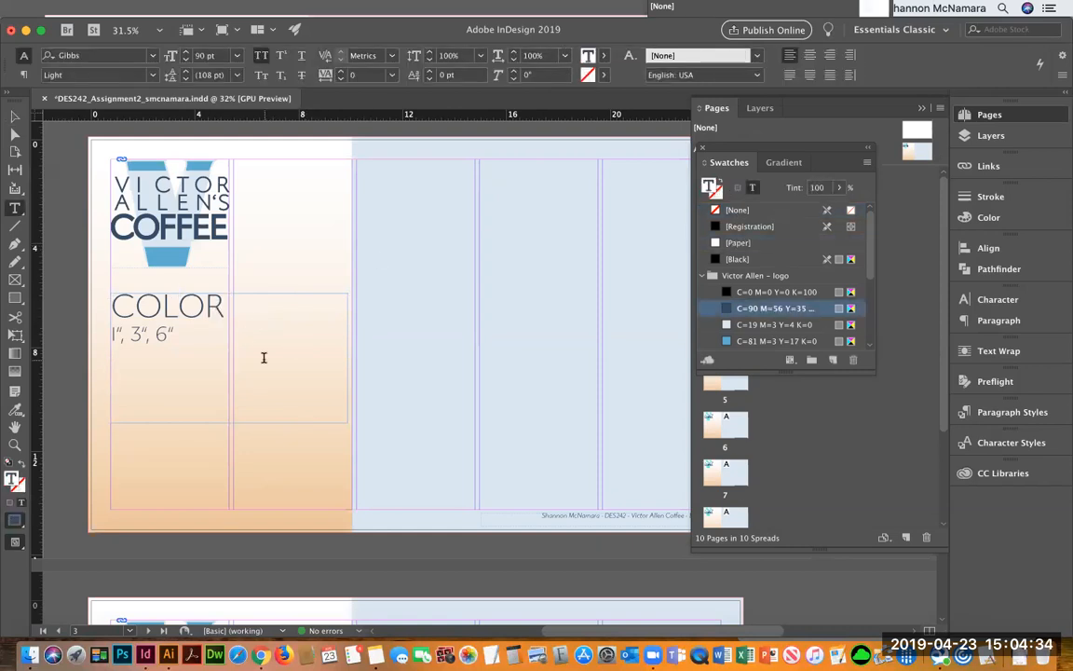
key(Return)
text(LOGO)
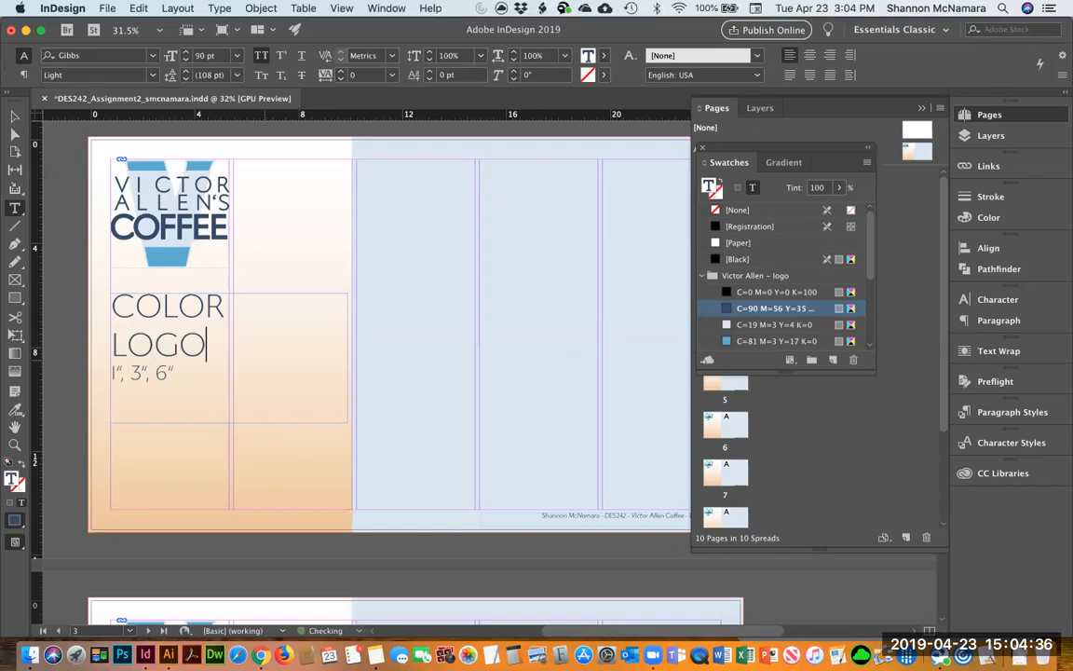
key(shift+super+Left)
key(Left)
key(BackSpace)
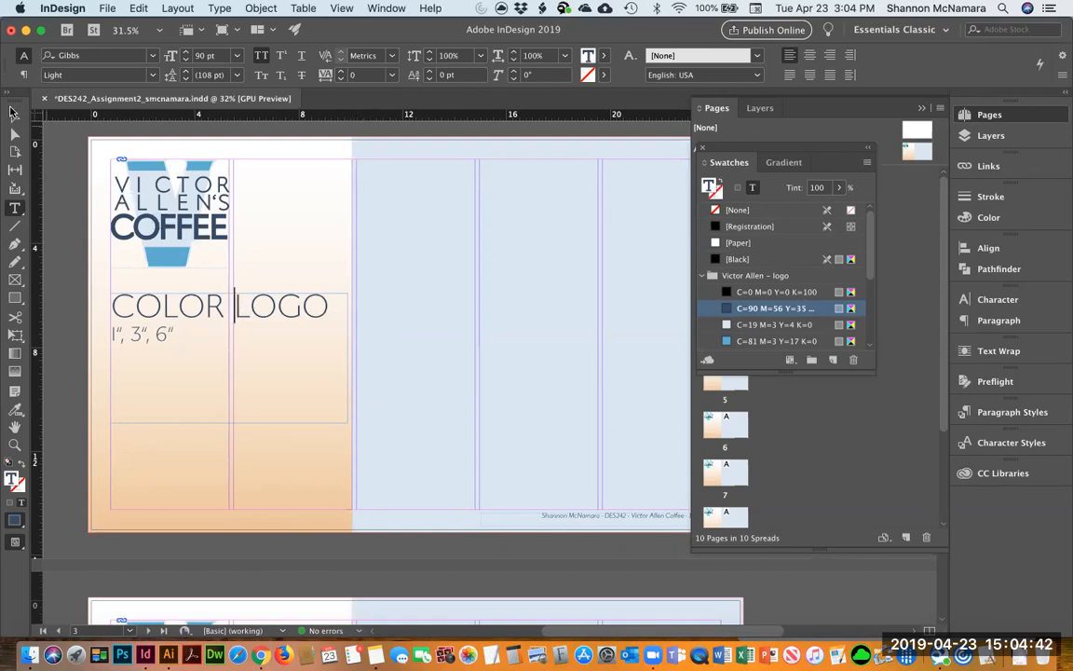
click(12, 118)
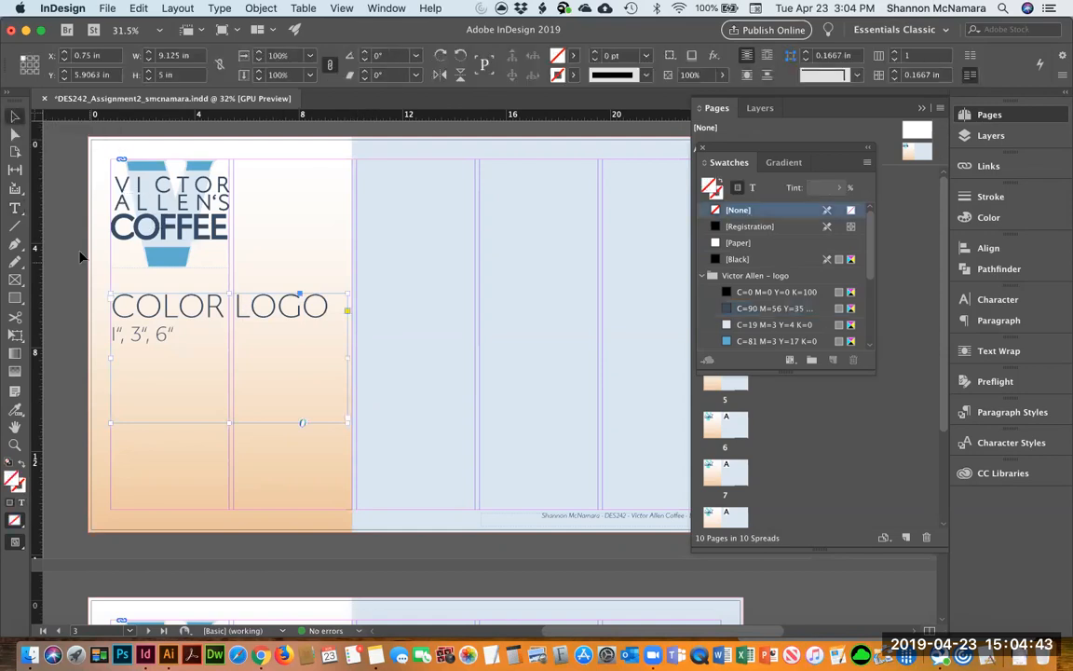
double_click(207, 309)
click(220, 308)
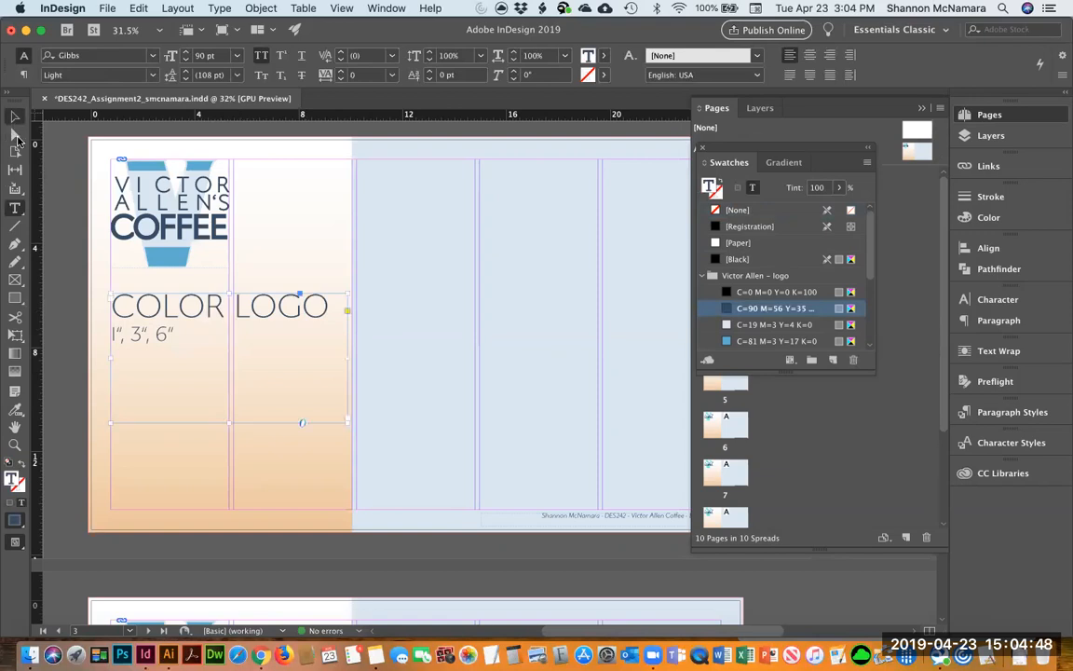
Place page 1 of logo_3up_CMYK_Gray_BW.ai at the top of page 3's third column, about 3.06 in wide.
click(14, 118)
click(45, 174)
drag(422, 260, 405, 267)
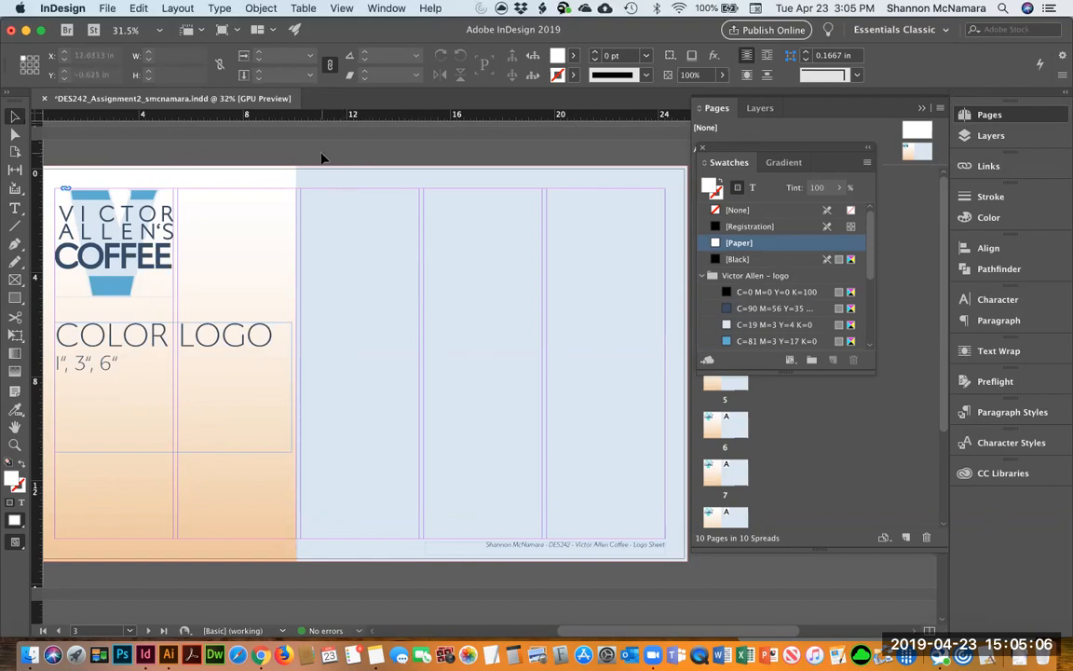
key(super+d)
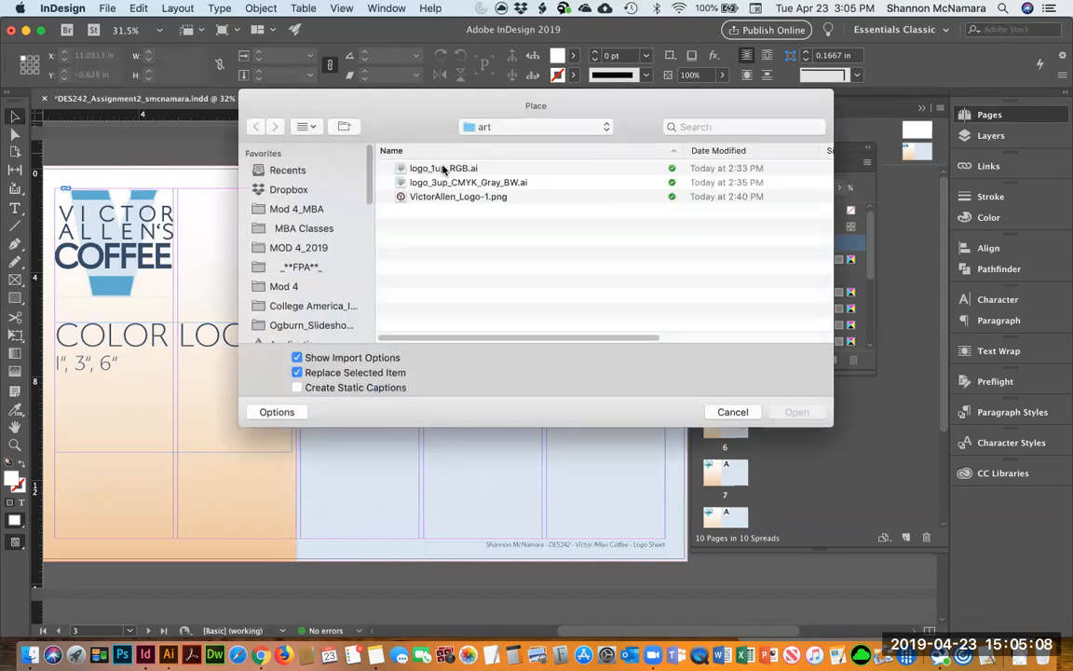
double_click(438, 182)
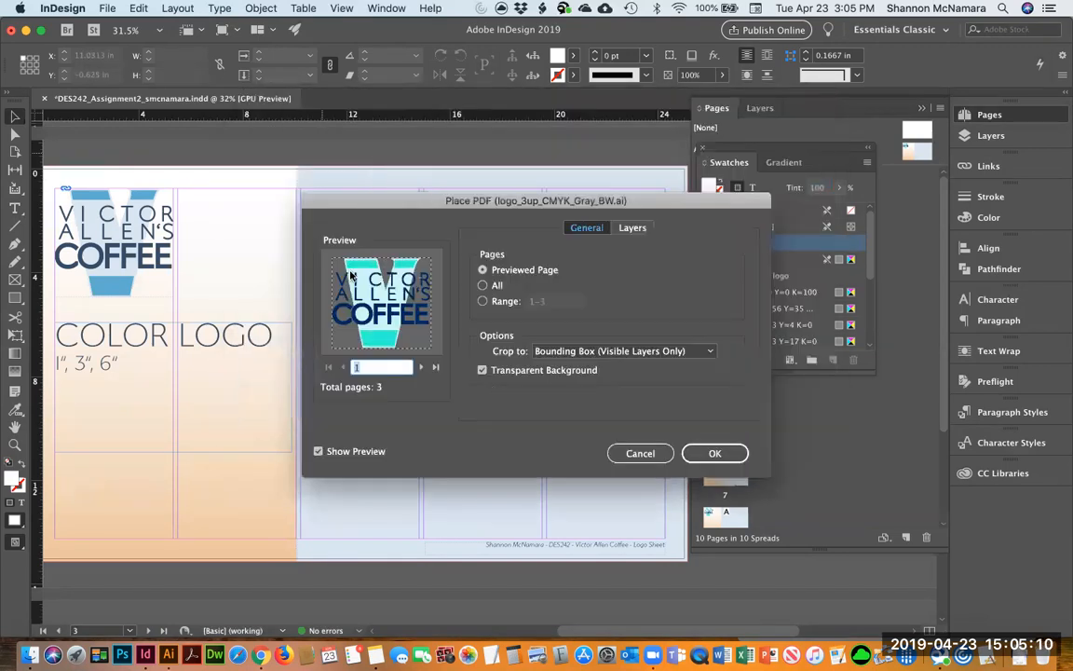
click(715, 453)
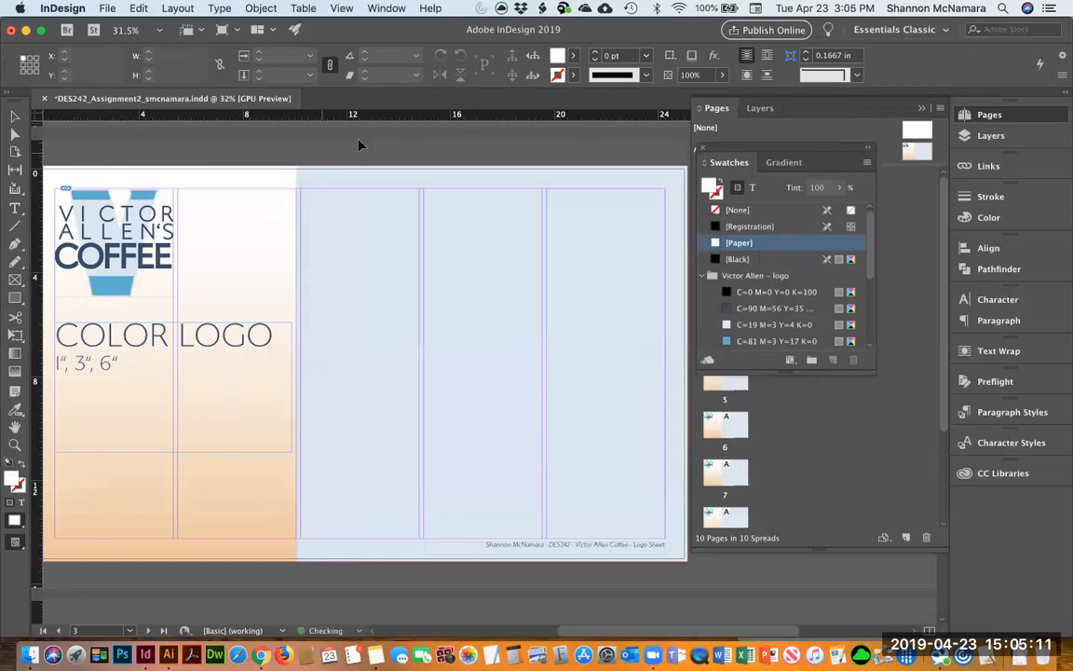
click(302, 195)
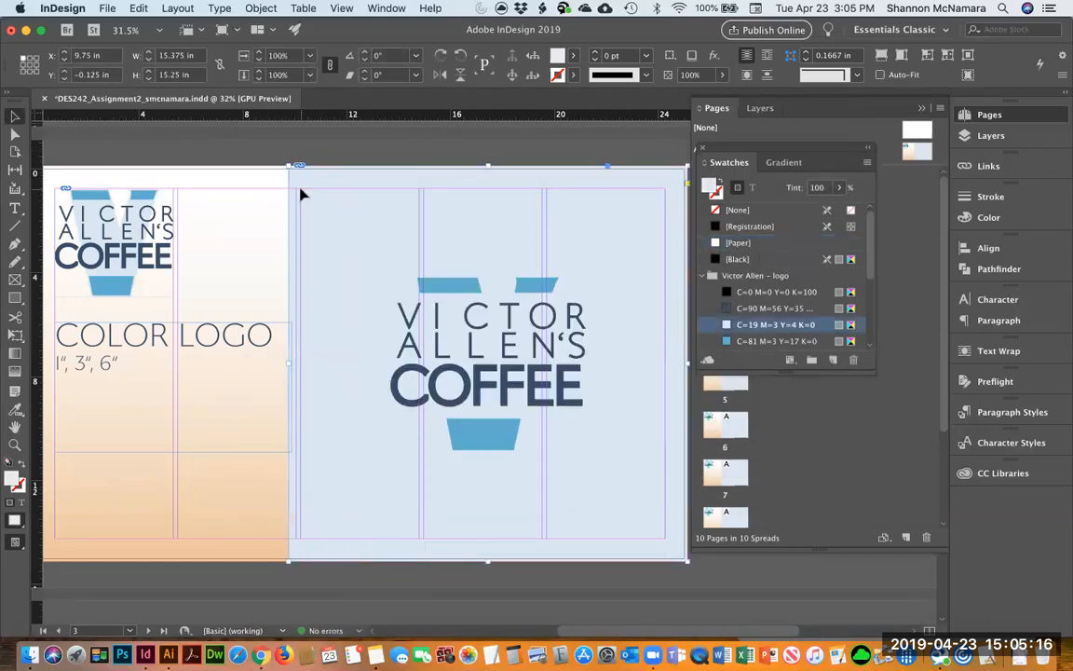
key(ctrl+z)
drag(303, 190, 382, 256)
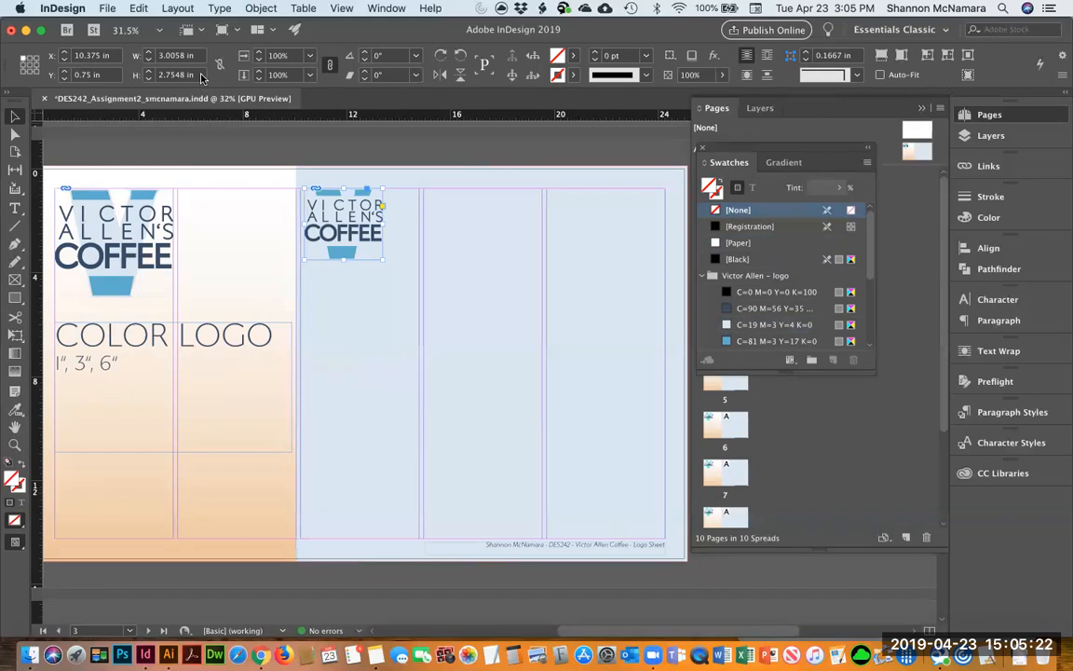
Set the placed logo frame's height to 1 in and fit the logo proportionally inside it.
click(172, 75)
text(1)
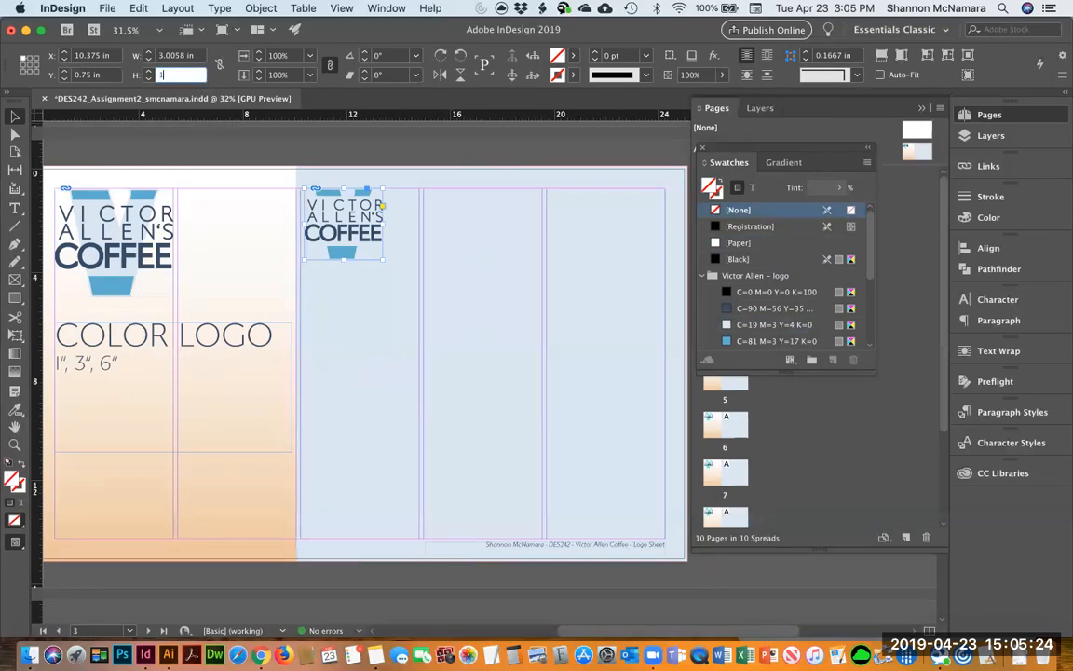
key(Return)
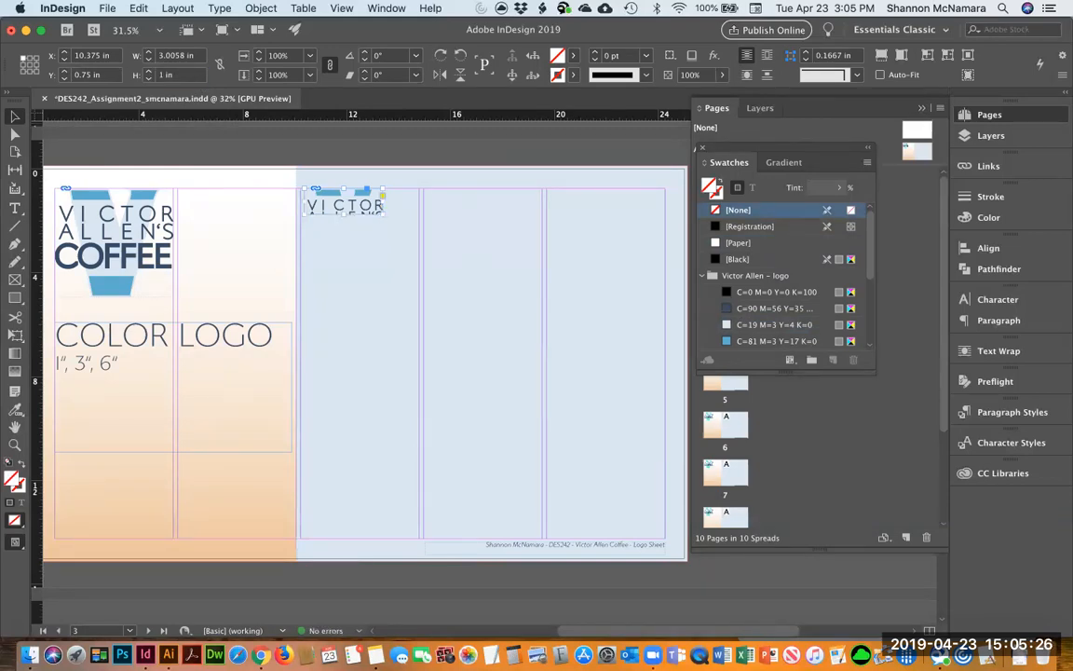
key(super+alt+shift+e)
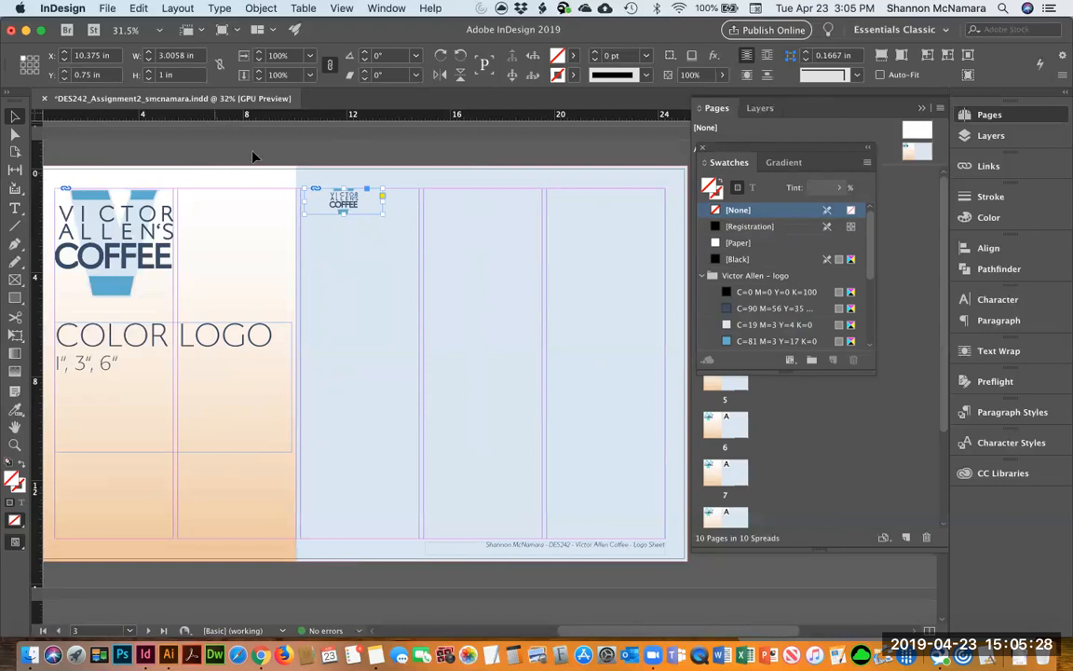
click(331, 182)
Duplicate the 1-inch logo into the fourth column, make its frame 3 in high and column-wide, and fit the logo proportionally.
click(353, 195)
drag(354, 198, 493, 198)
click(162, 72)
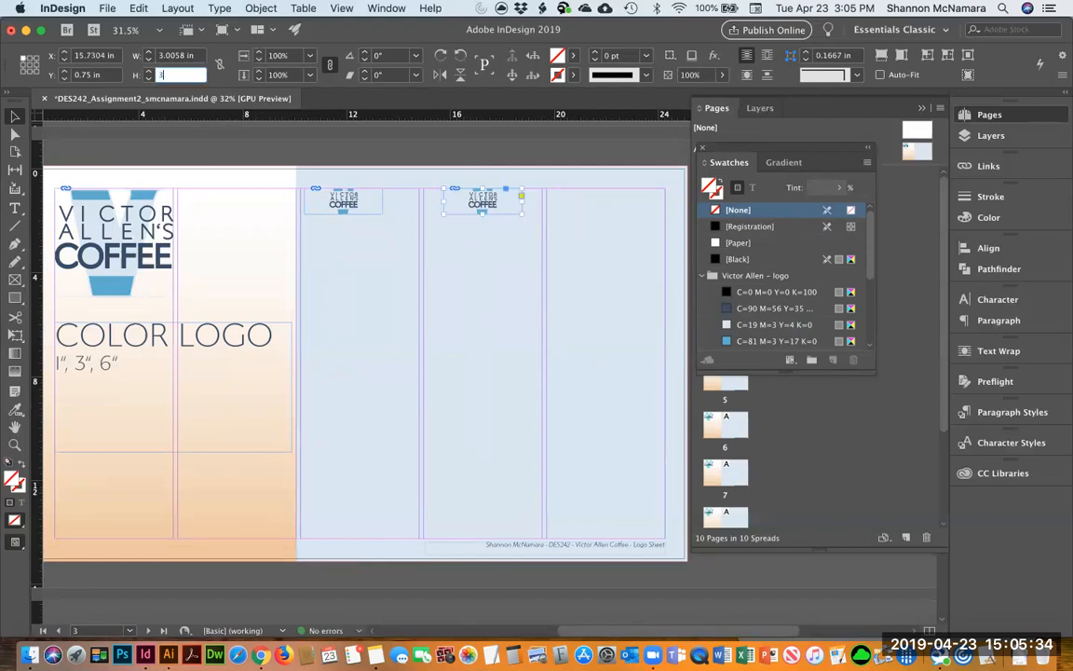
text(3)
key(Return)
drag(442, 227, 425, 227)
mouse_move(522, 227)
mouse_down()
mouse_move(552, 229)
mouse_move(540, 230)
mouse_up()
key(super+alt+shift+e)
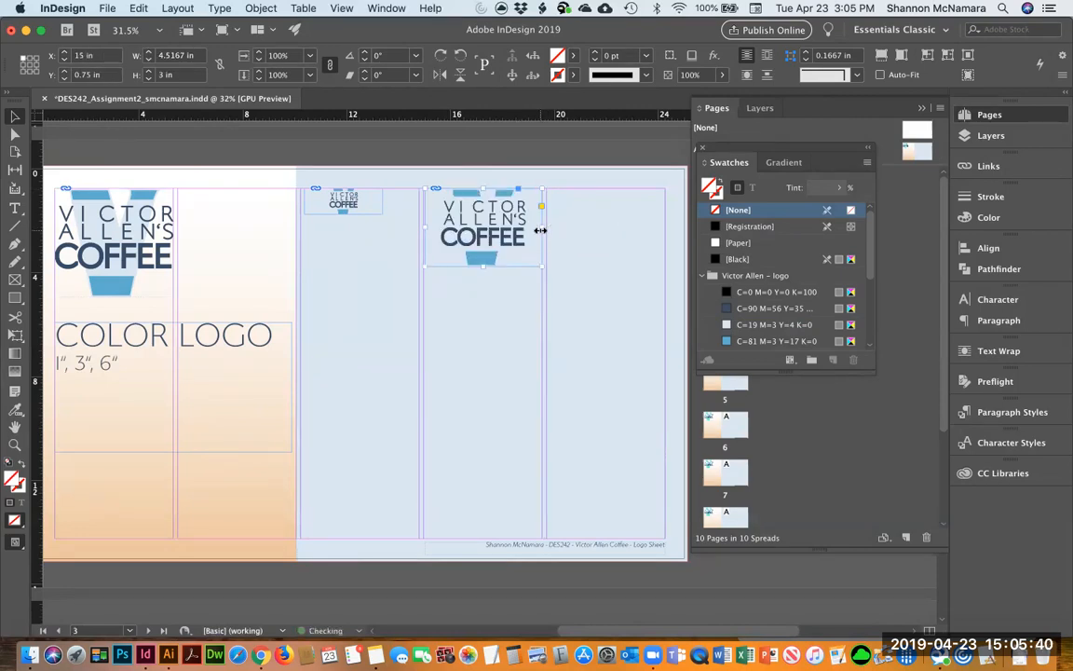
Duplicate the 3-inch logo into the fifth column and set the copy's frame height to 6 in.
click(475, 160)
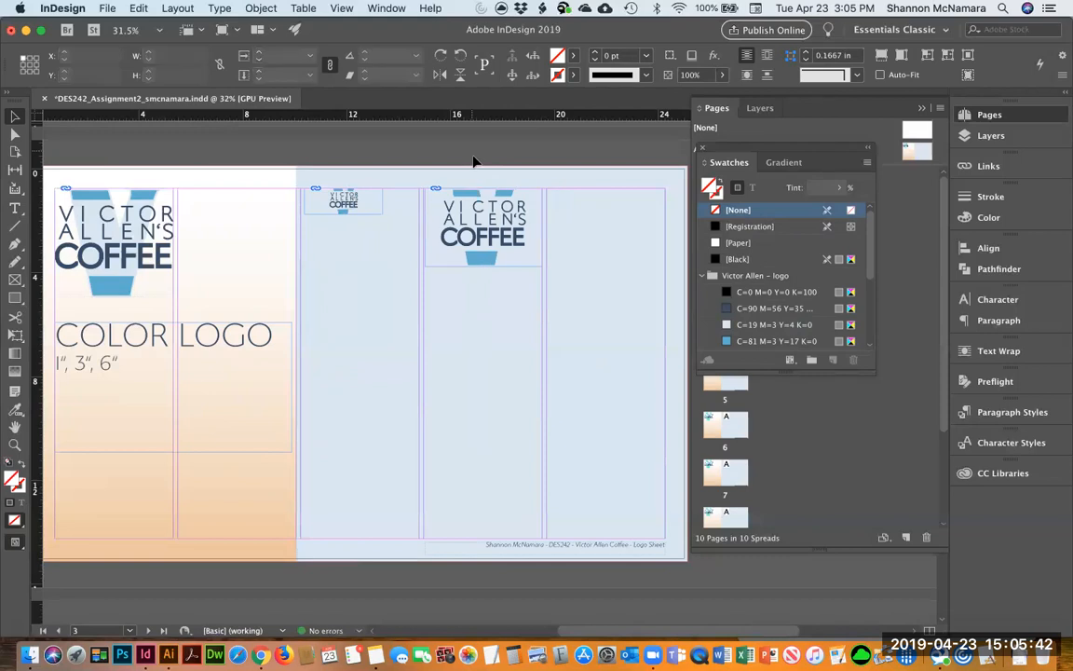
click(522, 200)
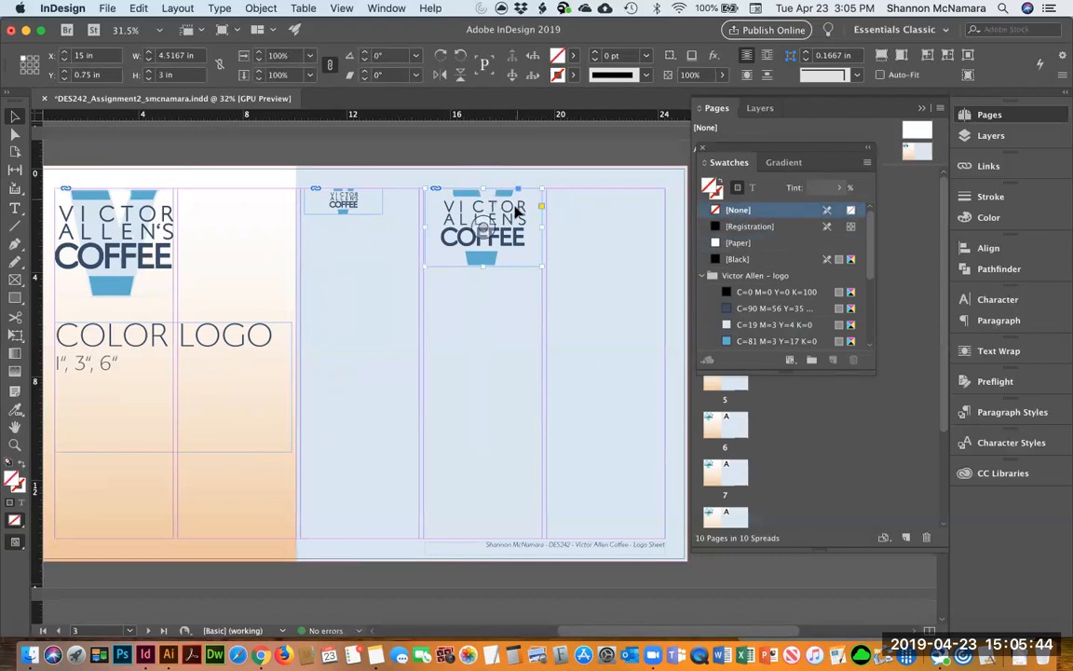
drag(498, 201, 598, 221)
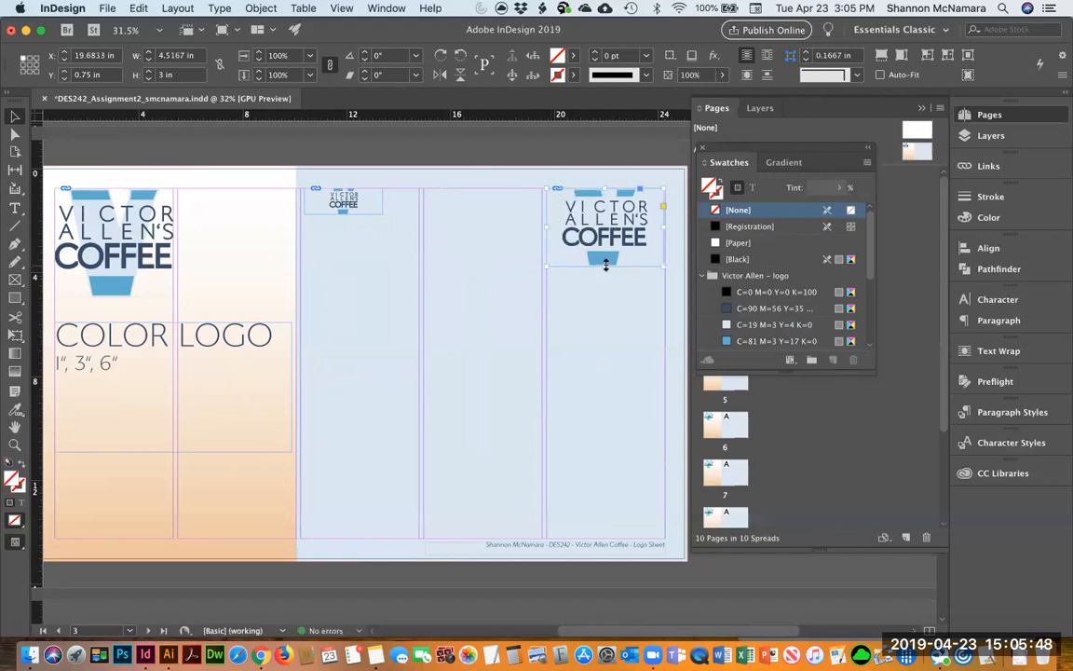
key(super+z)
drag(514, 229, 638, 233)
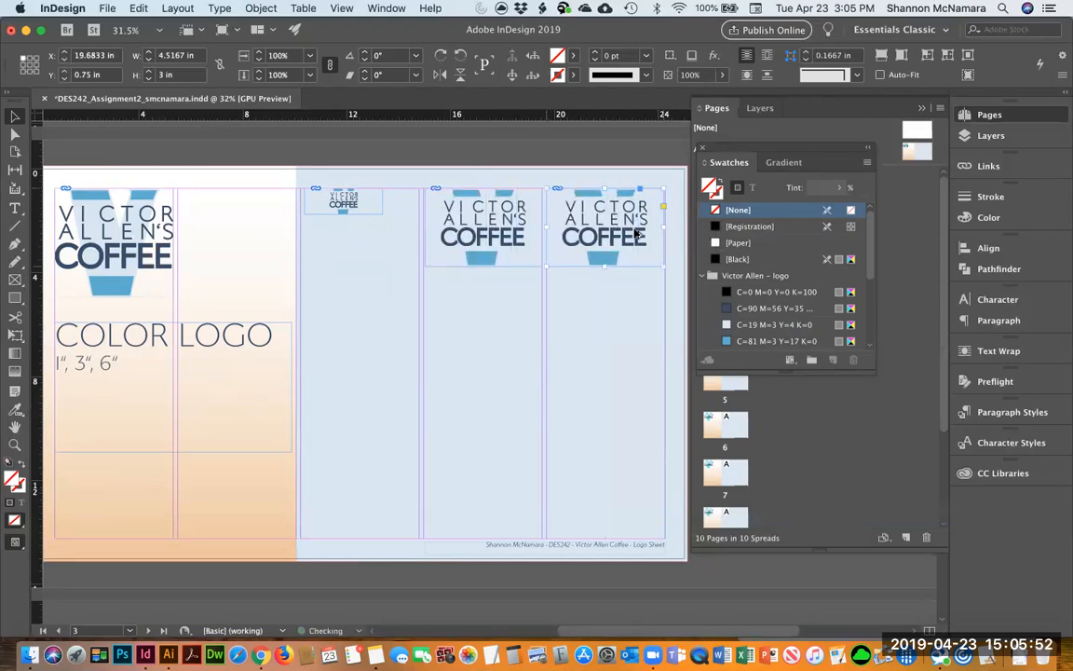
drag(174, 74, 85, 70)
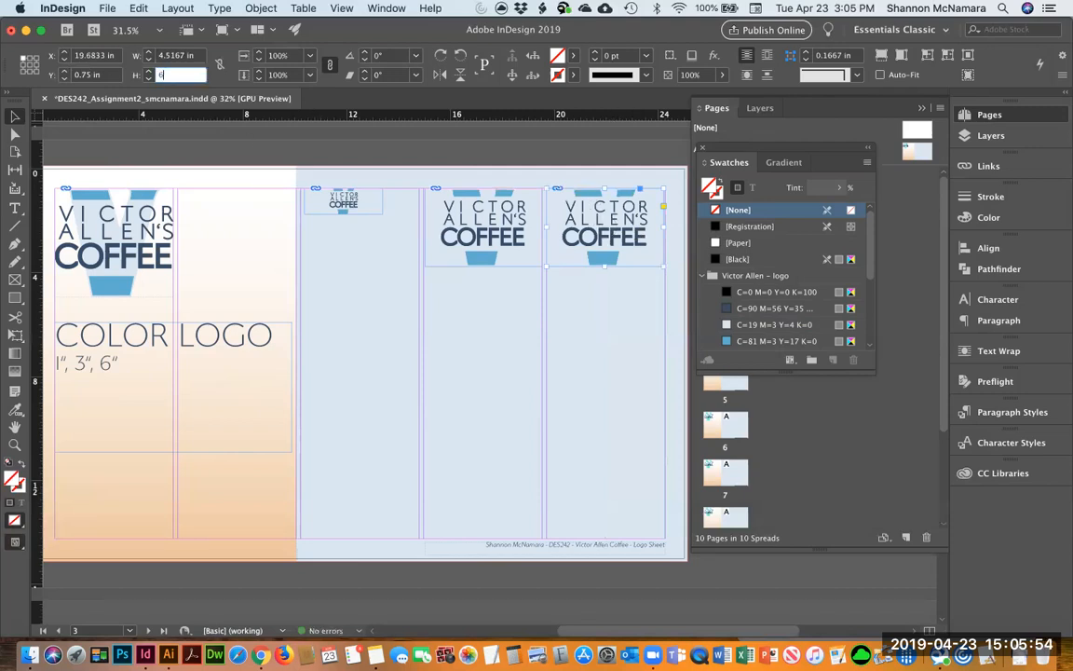
key(Return)
Move the 6-inch frame below the 3-inch logo, widen it across the last two columns, and fit the logo proportionally.
drag(625, 216, 505, 337)
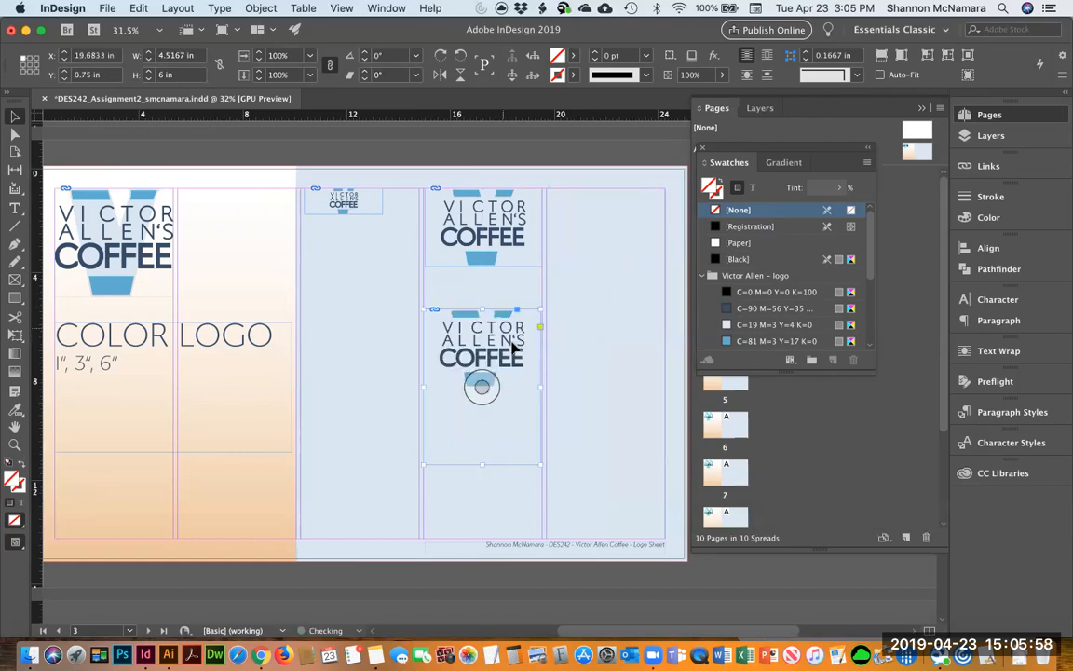
drag(542, 385, 665, 379)
key(alt+shift+super+e)
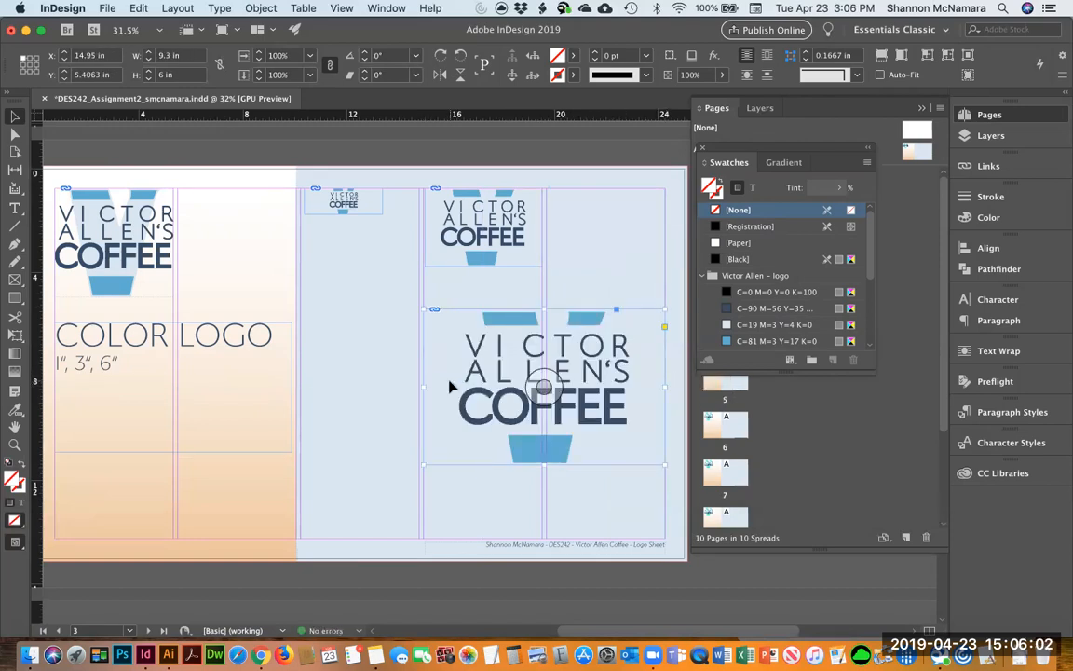
click(521, 131)
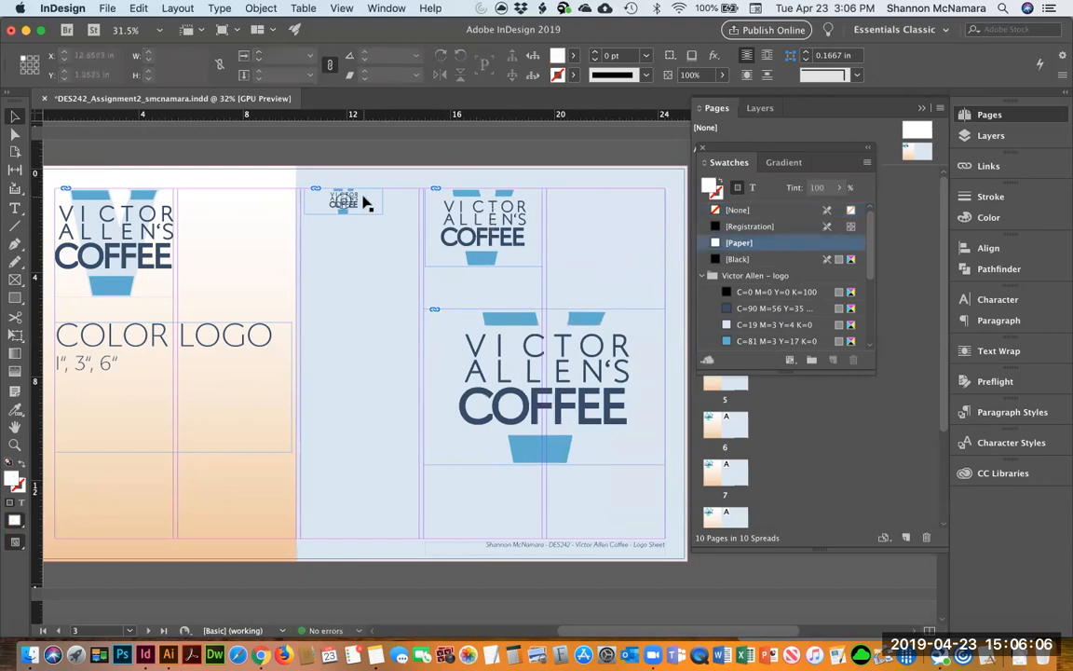
Narrow the 6-inch logo's frame against the right margin, and fit all three logo frames to their contents.
mouse_move(664, 386)
mouse_down()
mouse_move(632, 389)
mouse_move(647, 376)
mouse_up()
drag(459, 384, 483, 384)
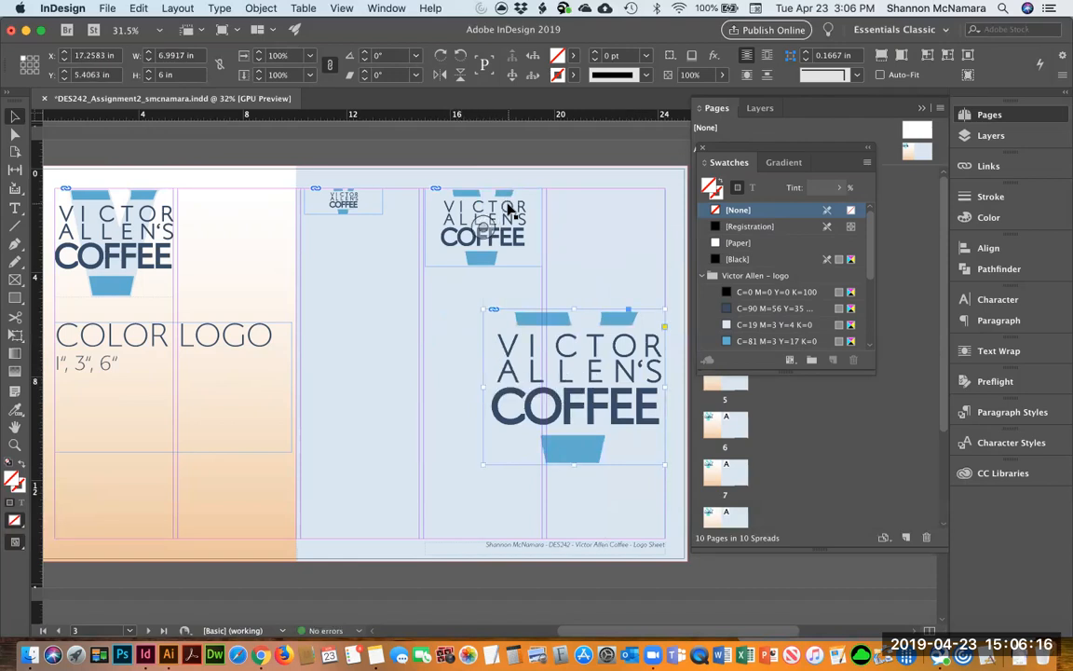
click(342, 200)
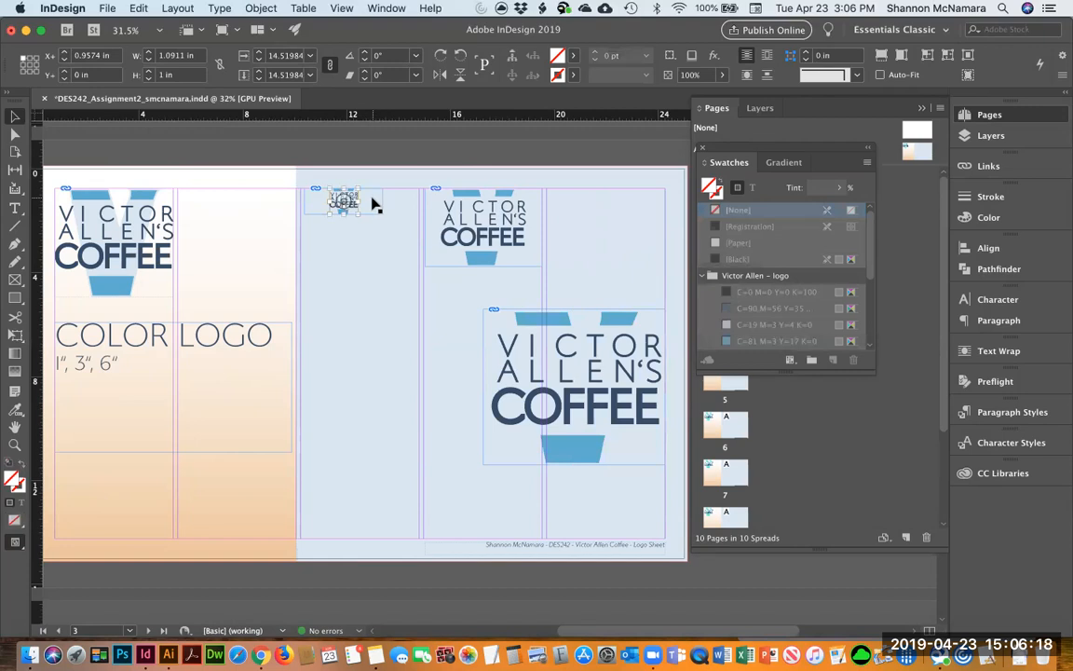
click(386, 215)
double_click(383, 215)
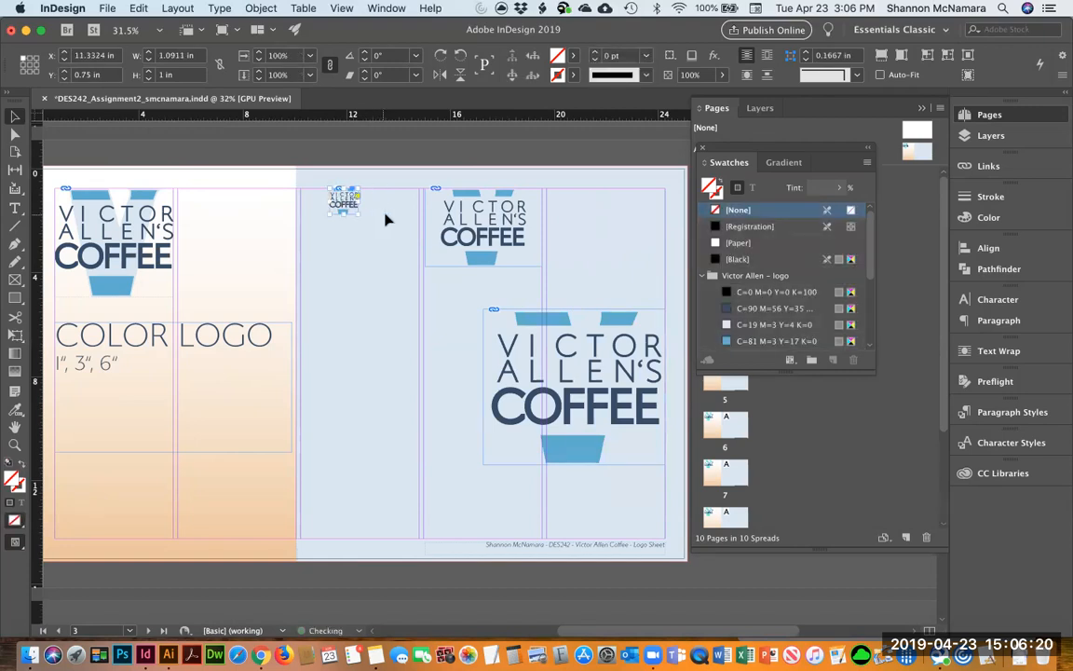
click(506, 234)
double_click(541, 266)
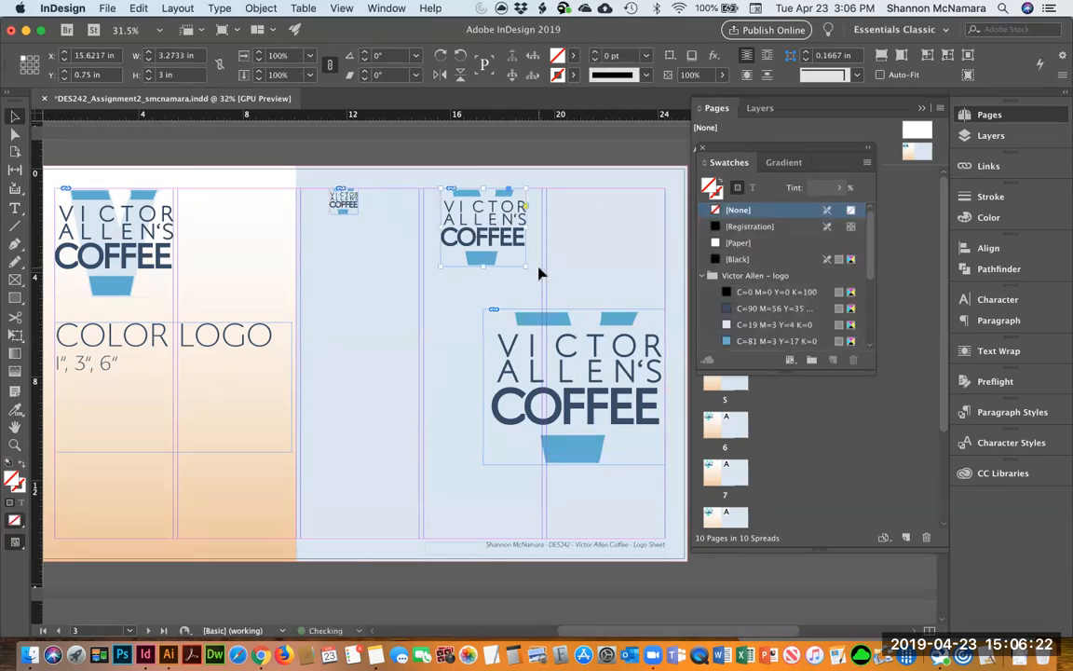
click(528, 362)
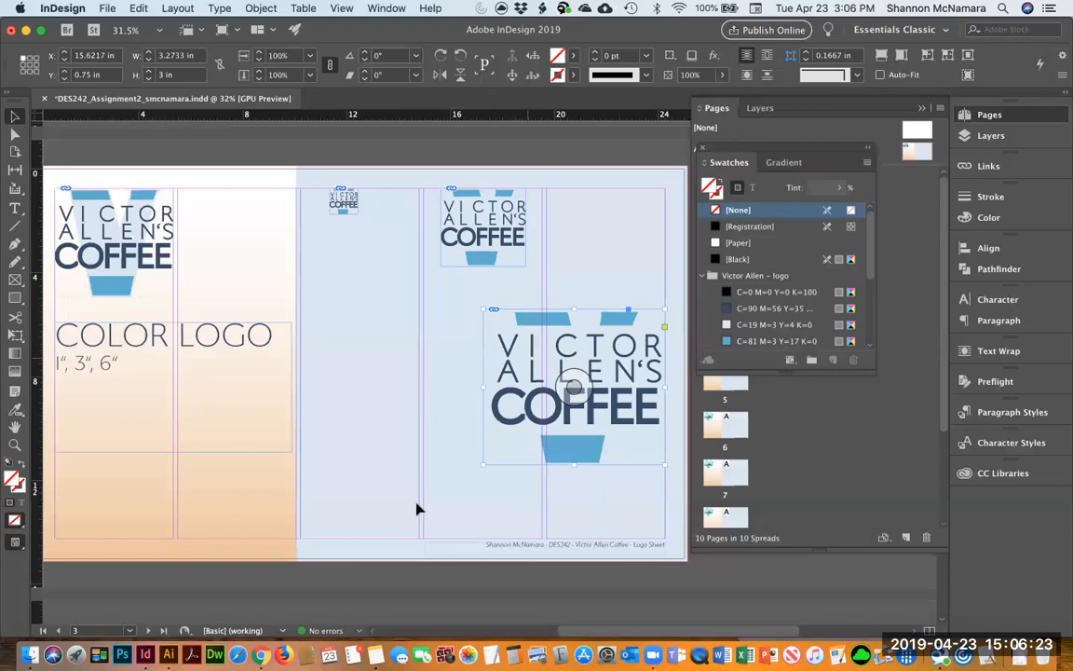
double_click(480, 466)
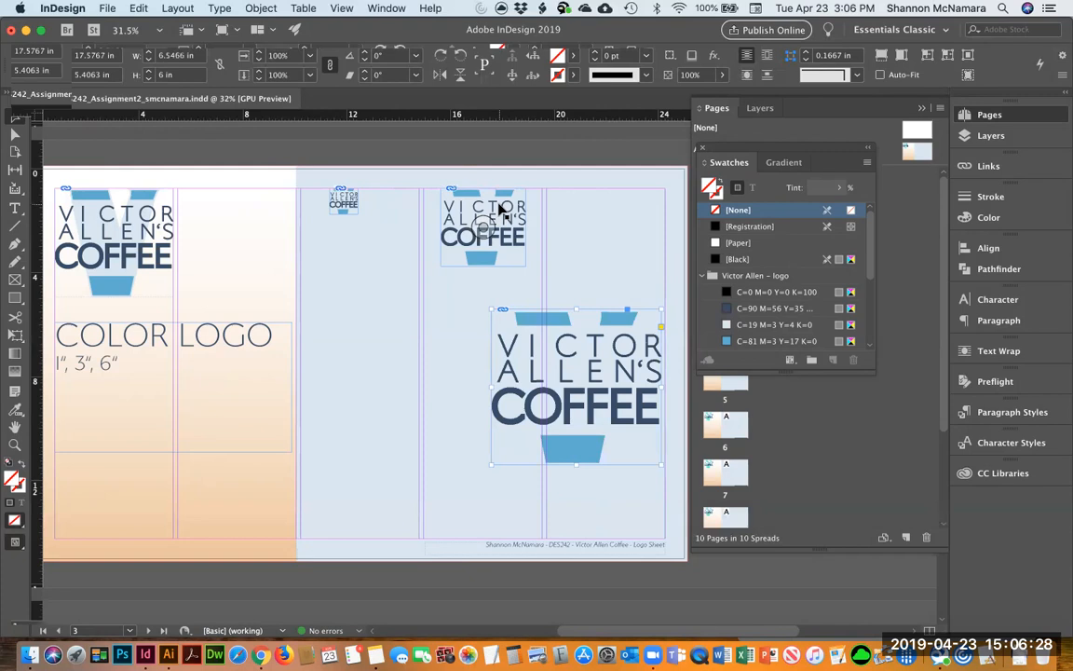
key(super+shift+a)
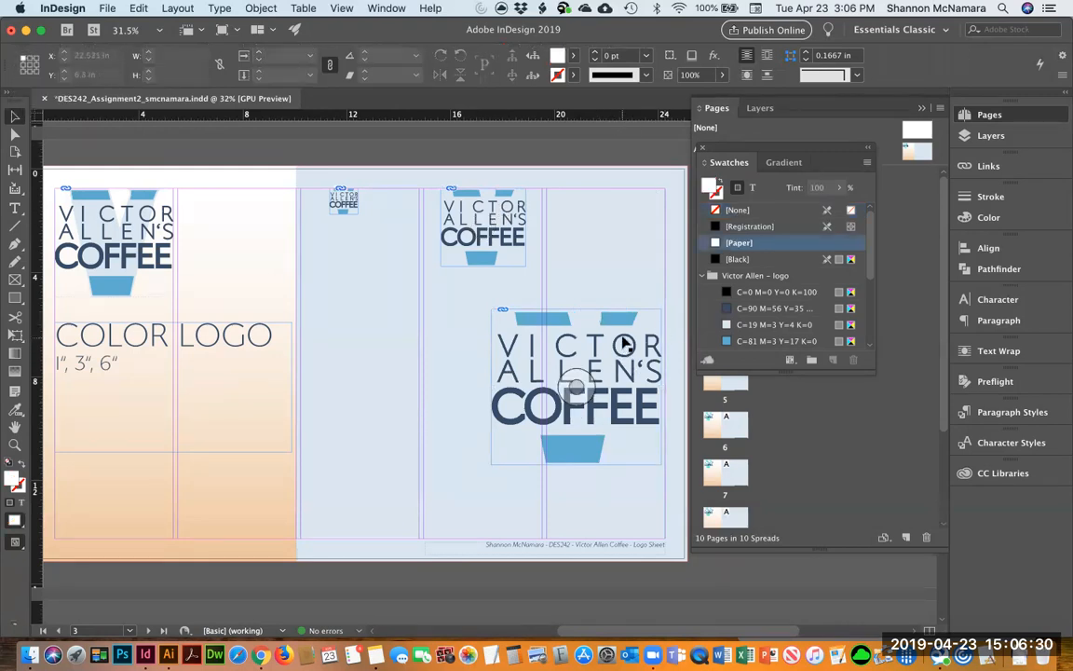
Rearrange the three logos into a descending diagonal, with the 1-inch logo above the 3-inch one and the 6-inch lowest.
drag(625, 350, 621, 419)
drag(504, 265, 508, 290)
drag(350, 199, 438, 241)
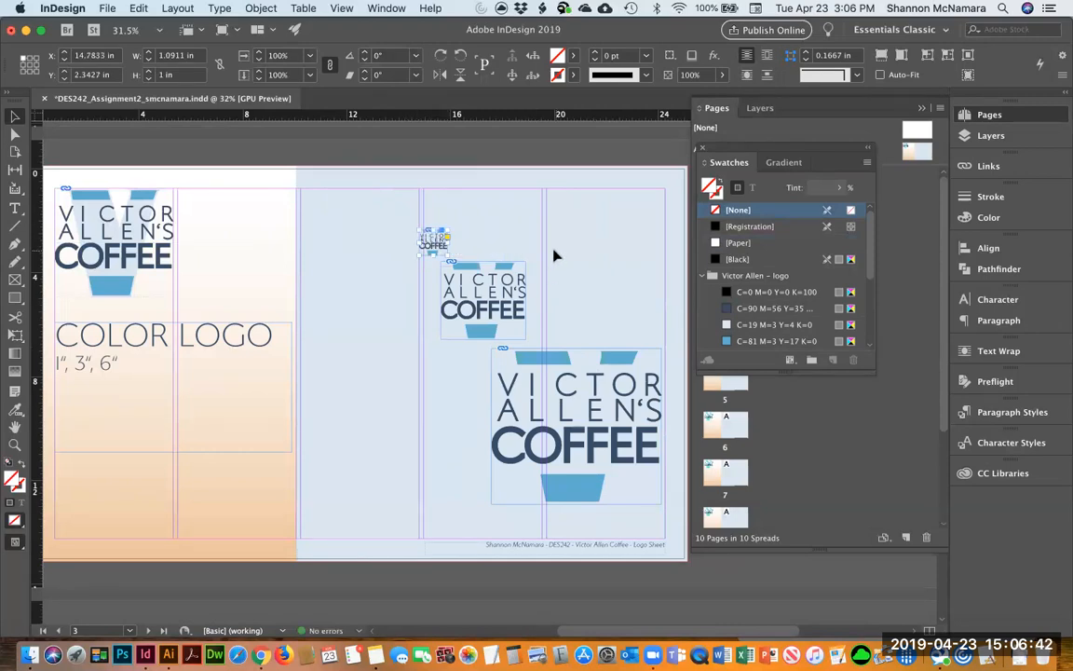
click(523, 156)
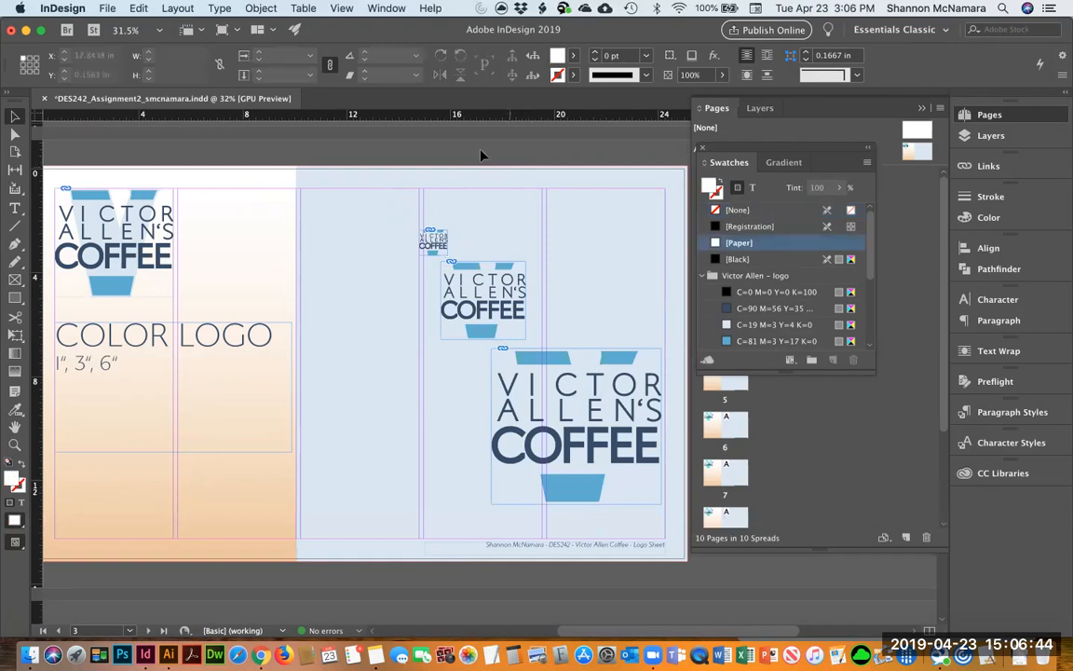
Ungroup the AFTER panel on page 2 and copy its white rectangle onto page 3 over the logos.
scroll(481, 482, up, 5)
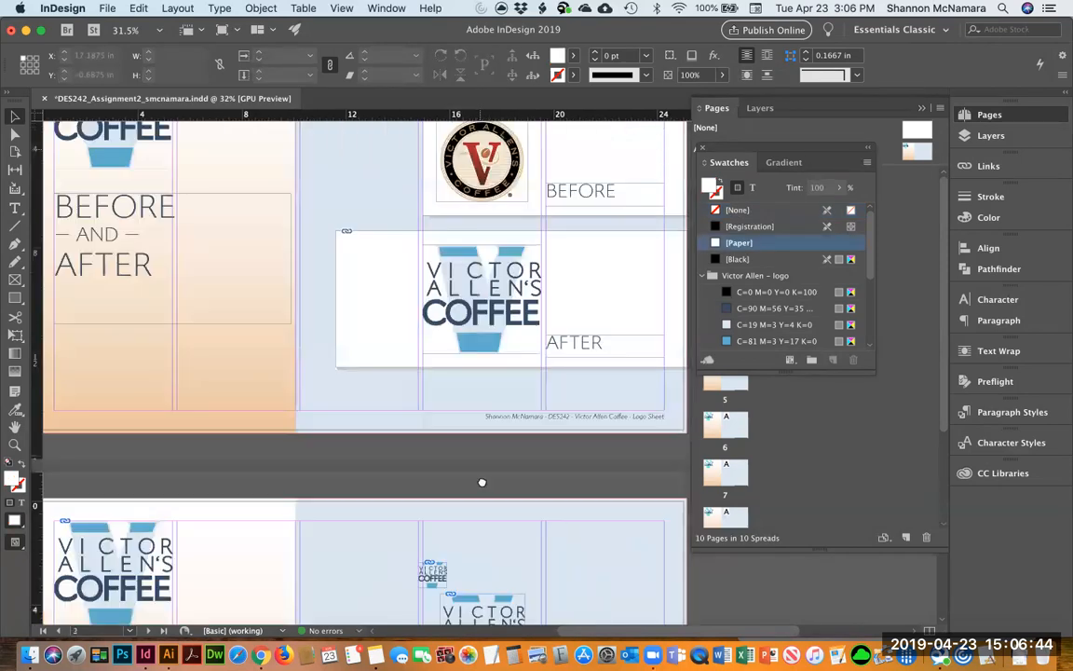
click(378, 268)
key(super+shift+g)
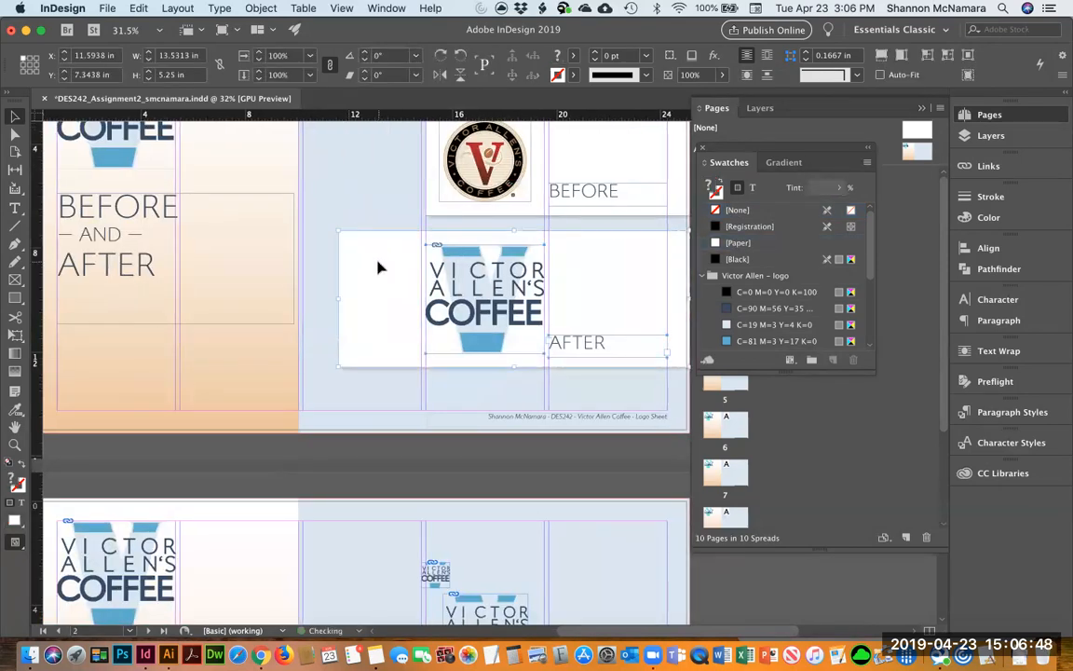
click(444, 472)
drag(367, 315, 378, 593)
scroll(492, 313, down, 5)
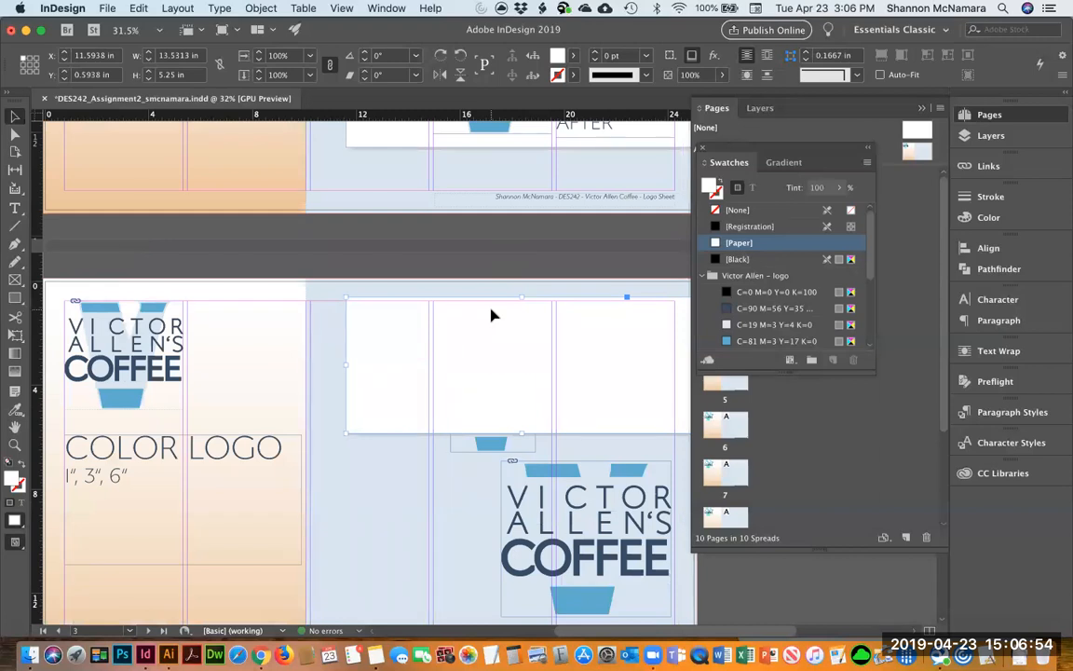
Send the white rectangle behind the logos, move it down, and extend it to about 11.16 in high to back all three.
key(super+shift+bracketleft)
scroll(588, 384, right, 3)
scroll(589, 384, down, 1)
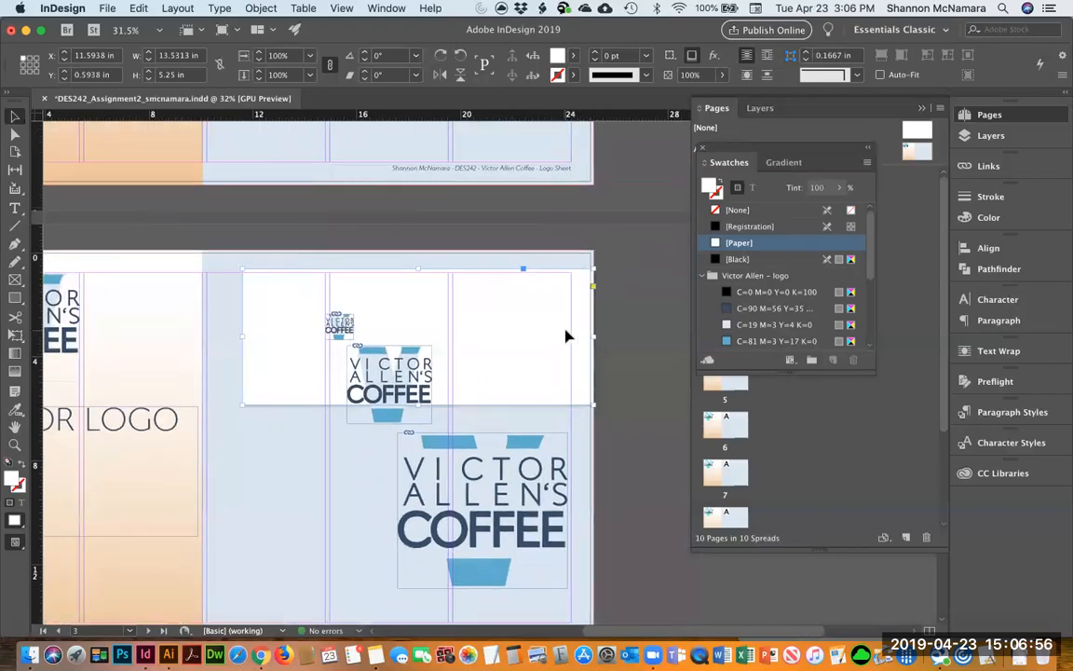
drag(565, 339, 567, 378)
drag(417, 444, 413, 598)
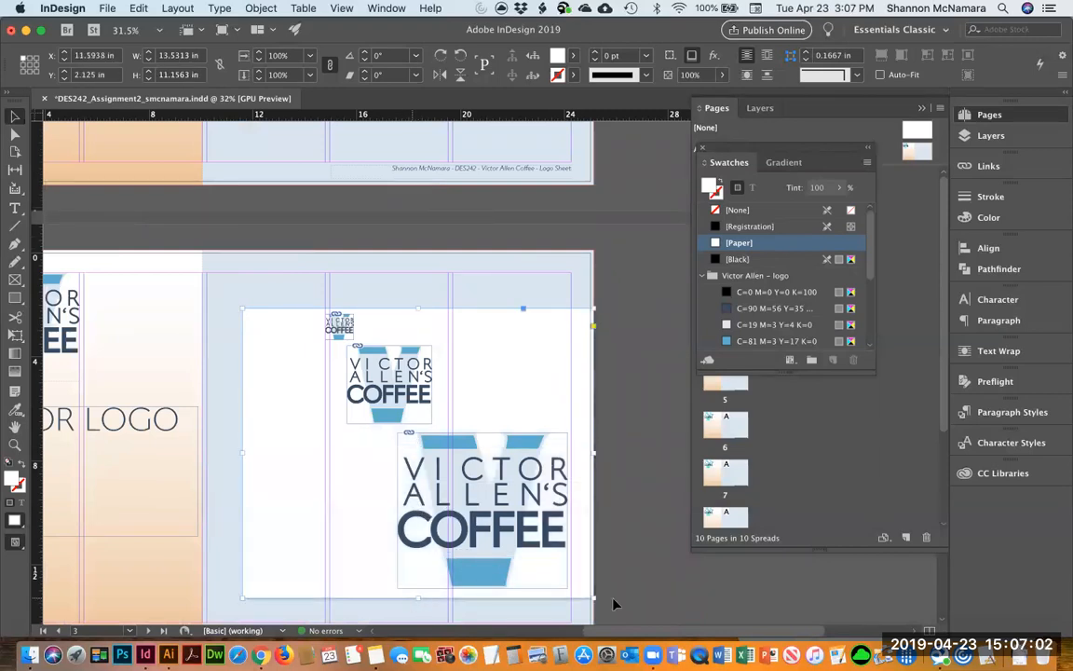
click(614, 545)
Horizontally center the three logos as a unit on the white rectangle behind them.
scroll(503, 419, left, 3)
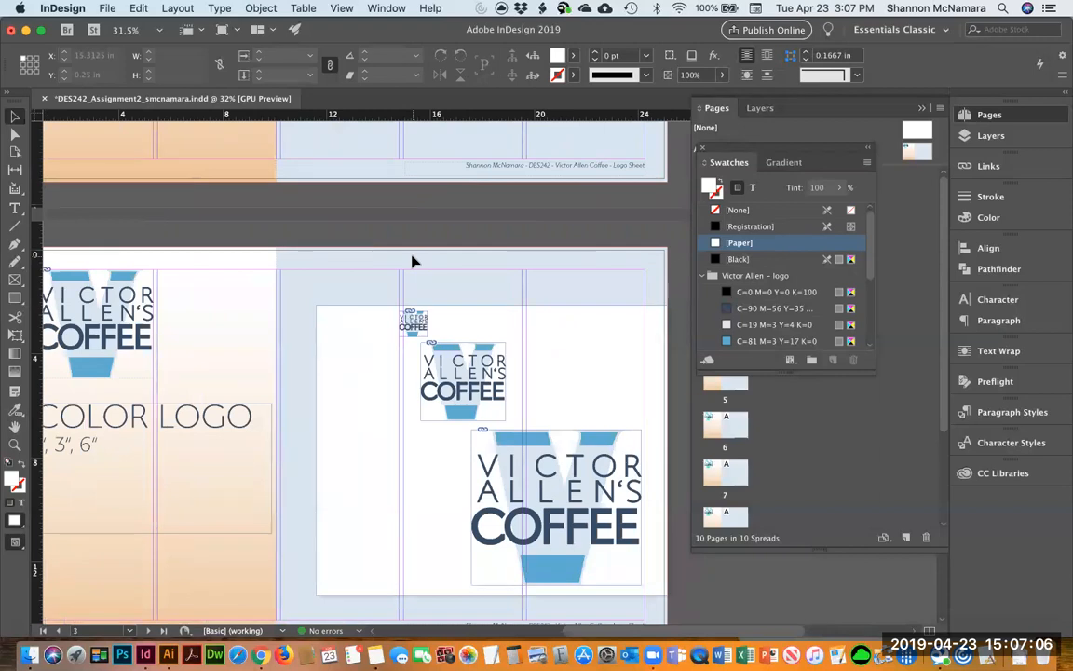
click(413, 321)
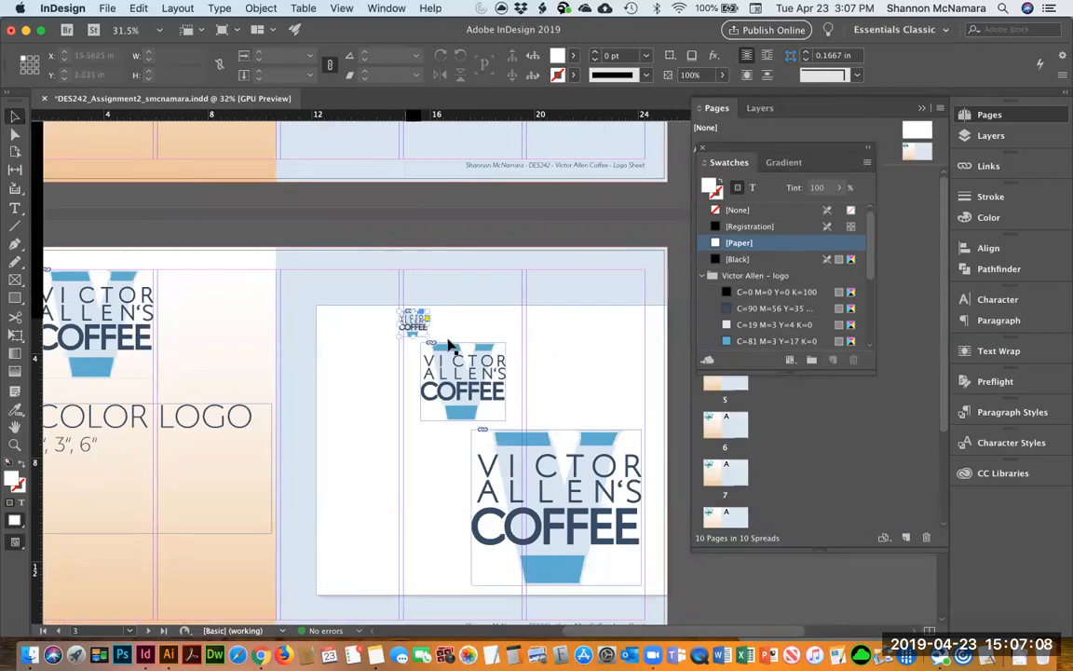
shift+click(469, 363)
shift+click(541, 451)
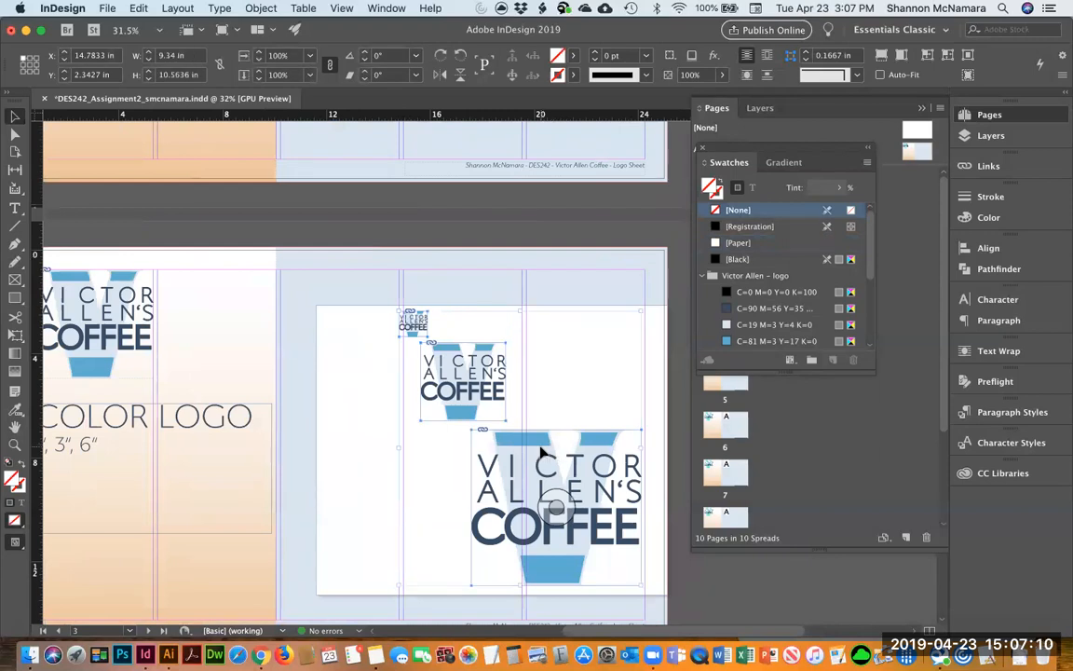
shift+click(366, 402)
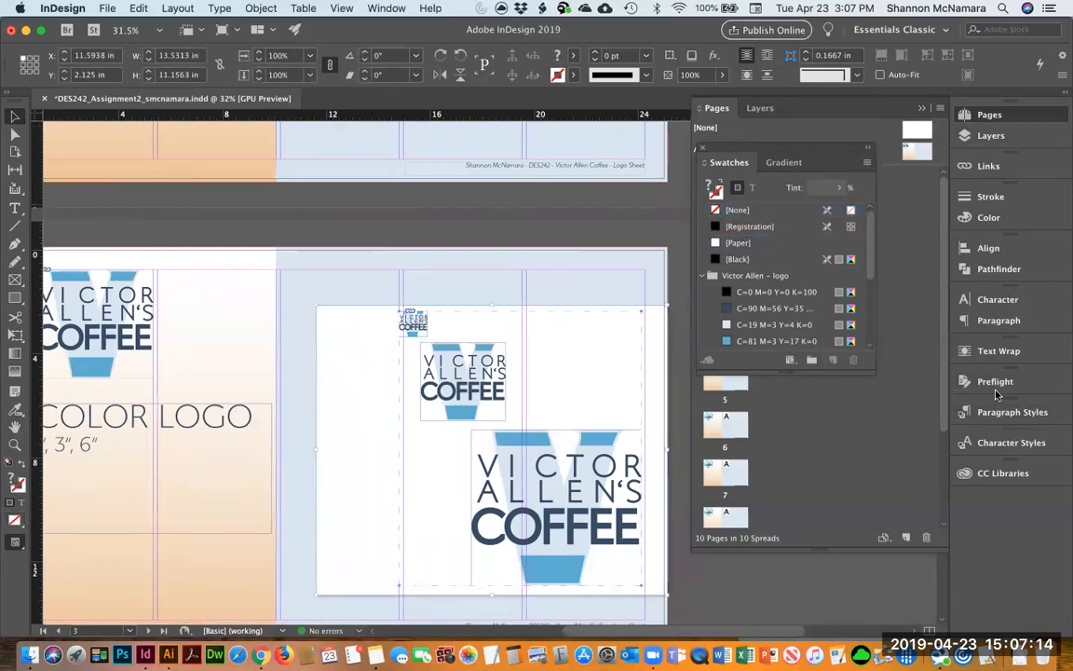
click(982, 247)
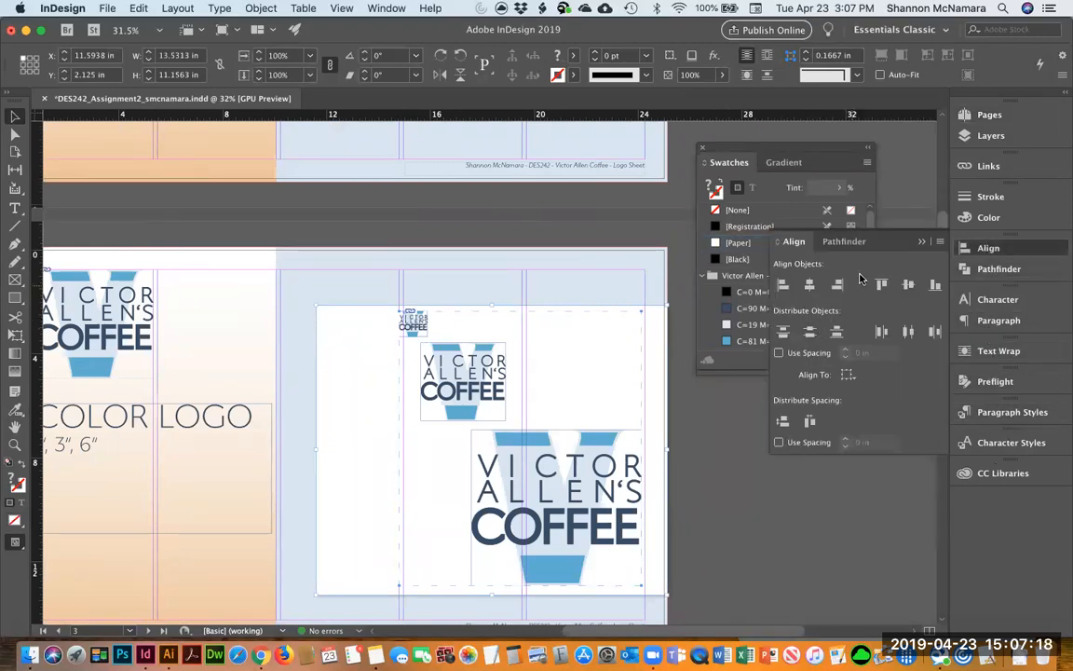
click(809, 286)
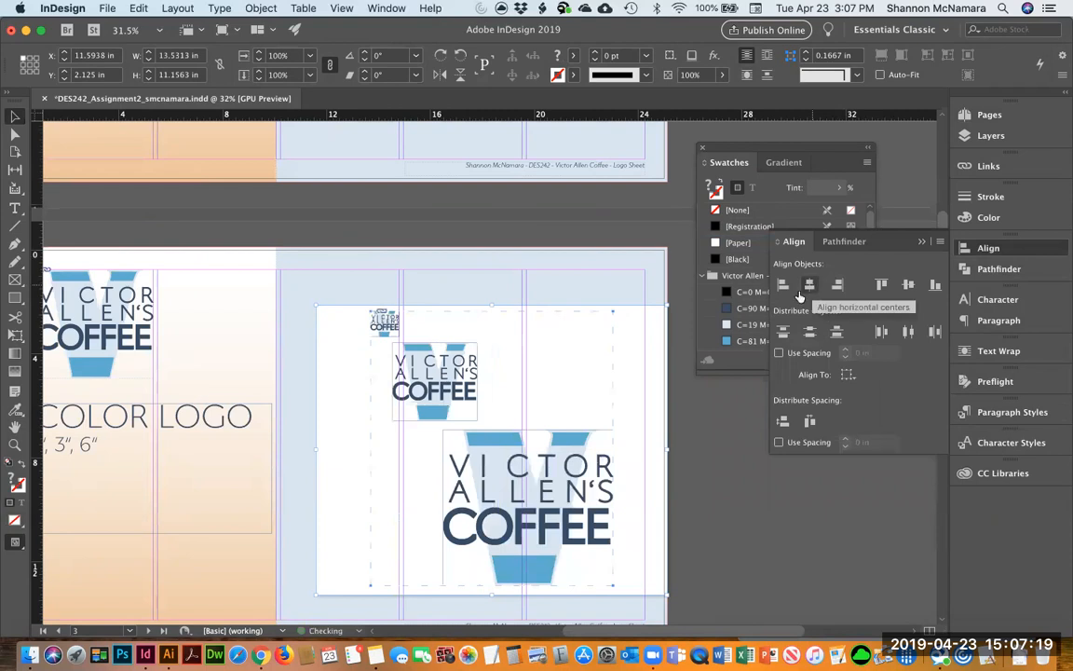
click(704, 484)
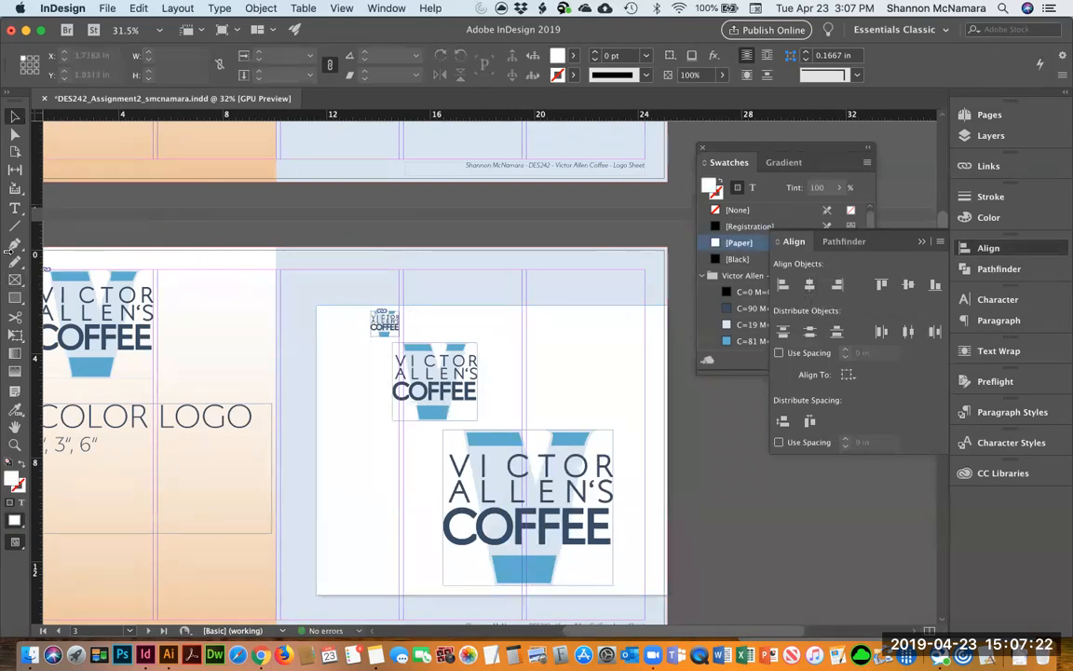
Add a text frame beside the 1-inch logo reading 1" LOGO, using the LABELS paragraph style.
click(15, 207)
drag(404, 325, 521, 343)
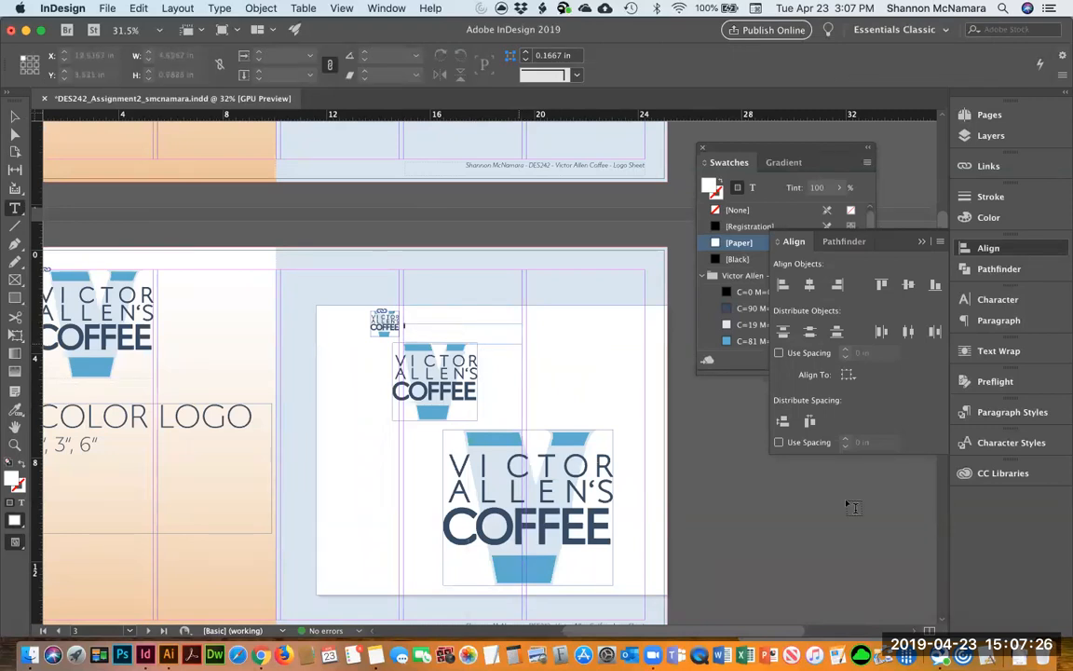
click(1010, 444)
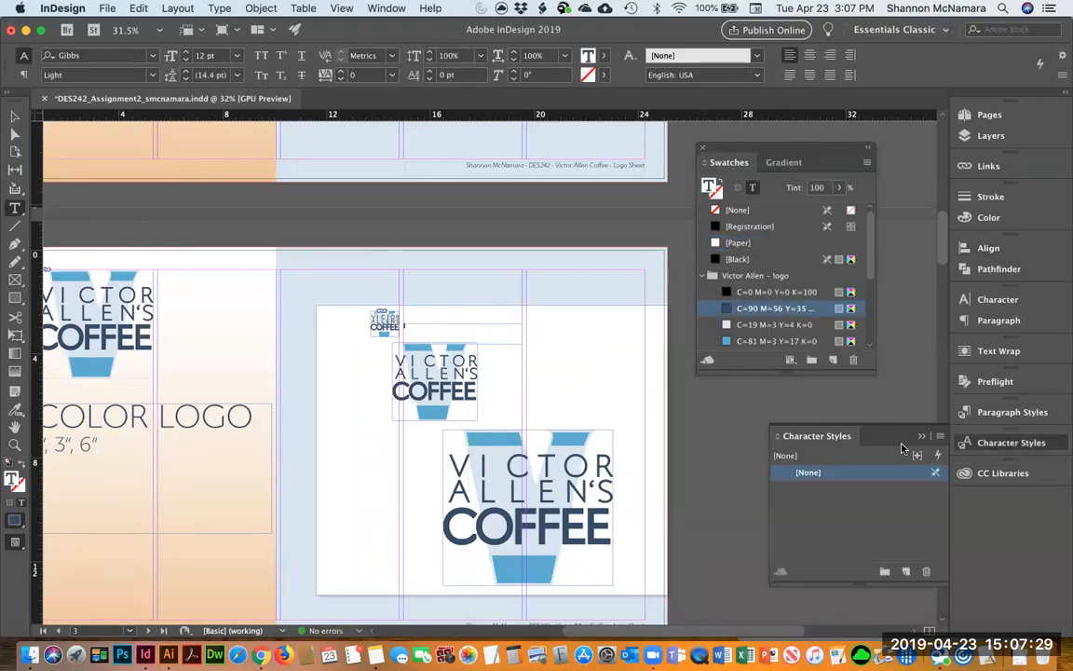
click(1004, 413)
click(811, 492)
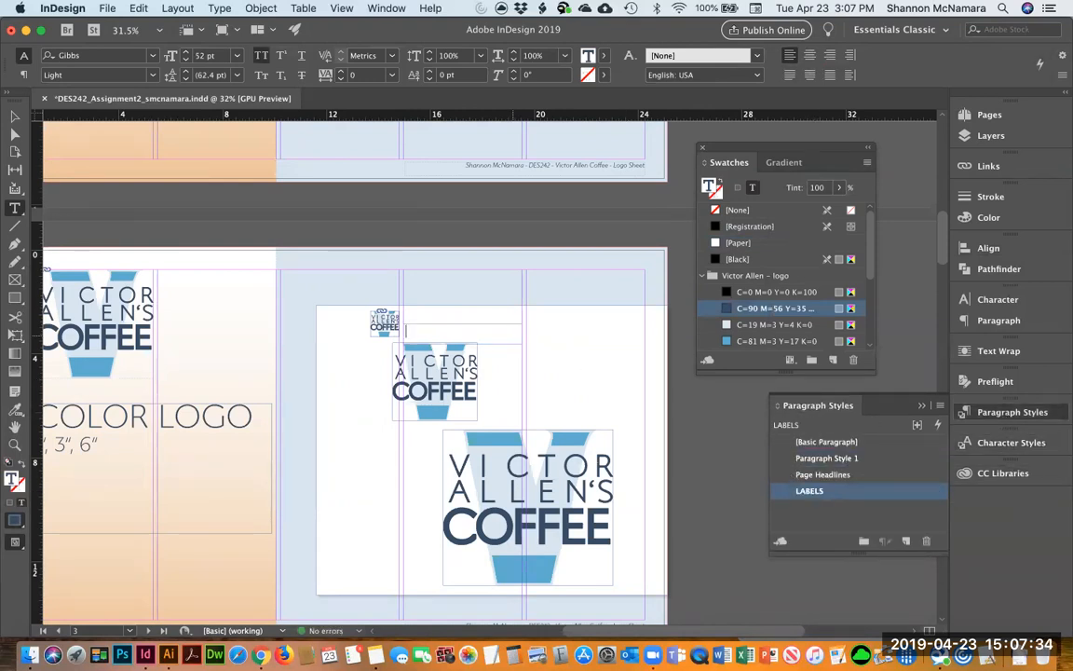
text(1" LOGO)
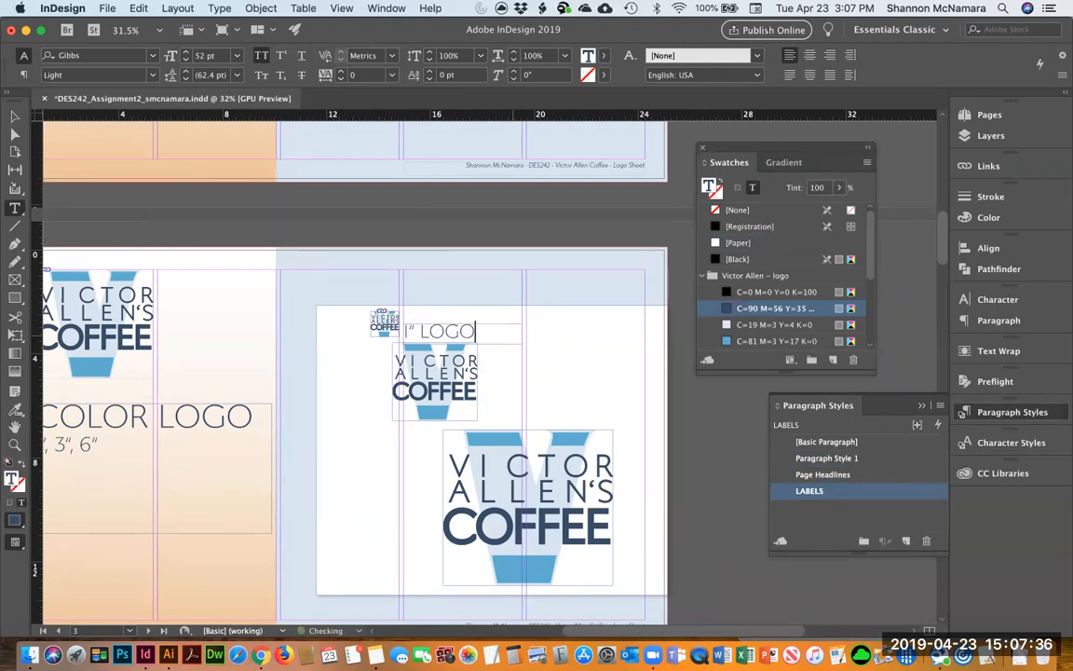
Move the 1" LOGO label up and resize its frame to the 1-inch logo's height, about 1 in.
click(15, 116)
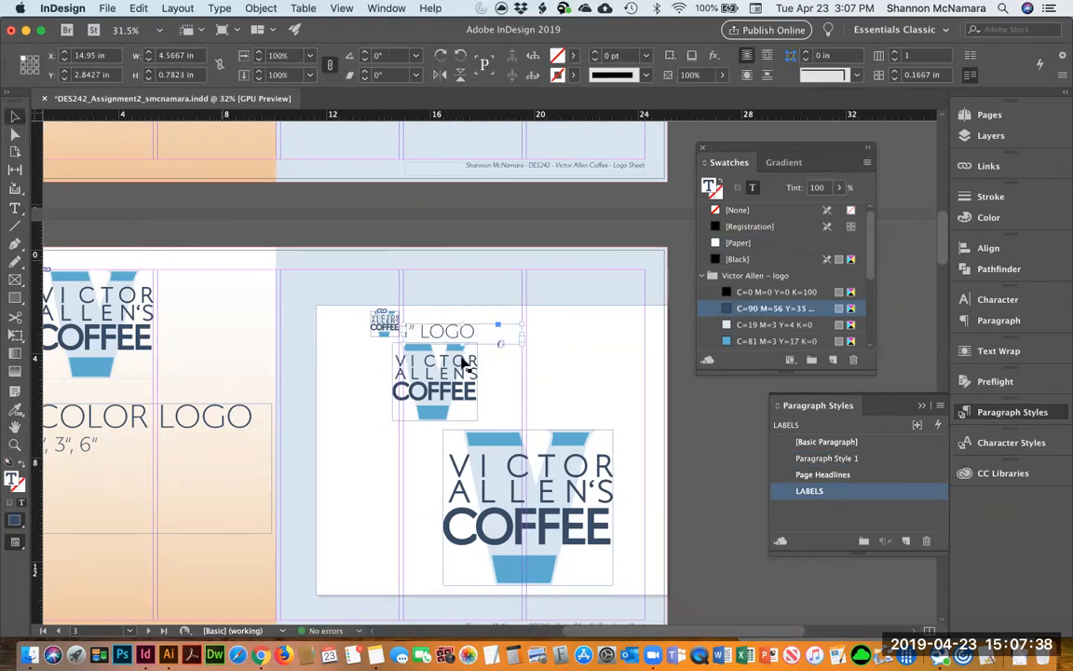
drag(451, 331, 451, 328)
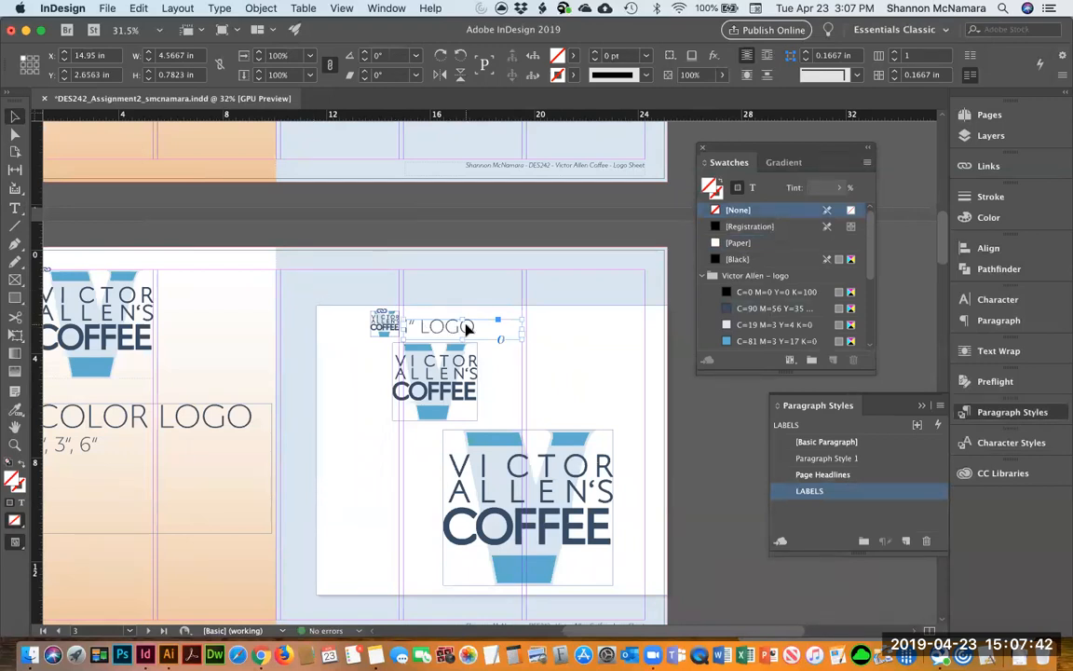
drag(463, 320, 463, 335)
Set the 1" LOGO text frame's vertical justification to Center.
double_click(440, 318)
key(super+a)
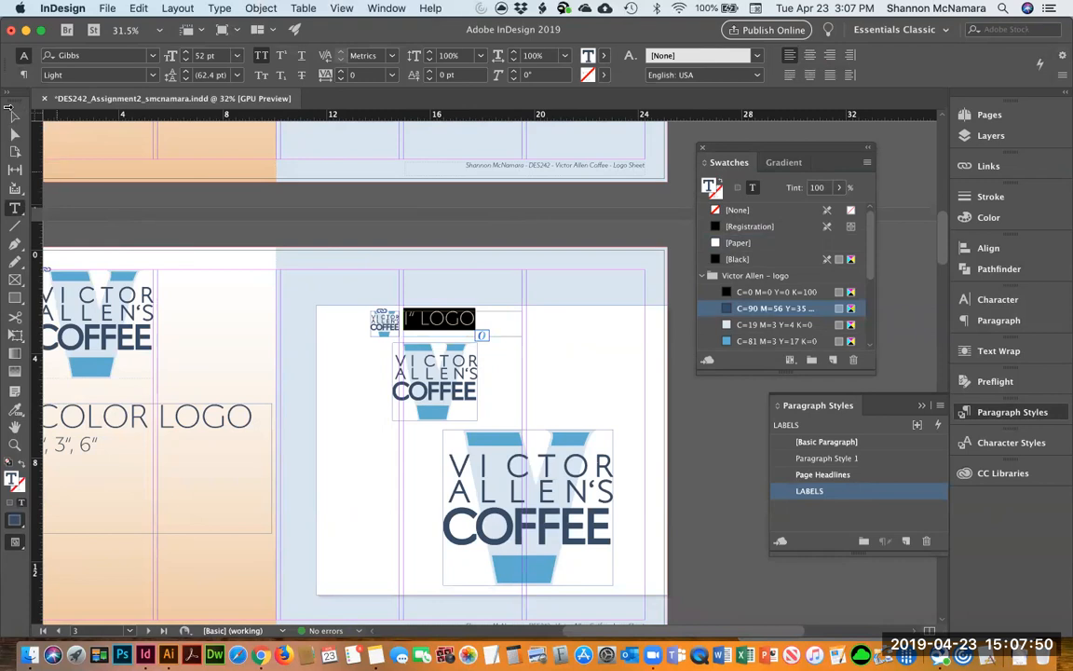
click(260, 8)
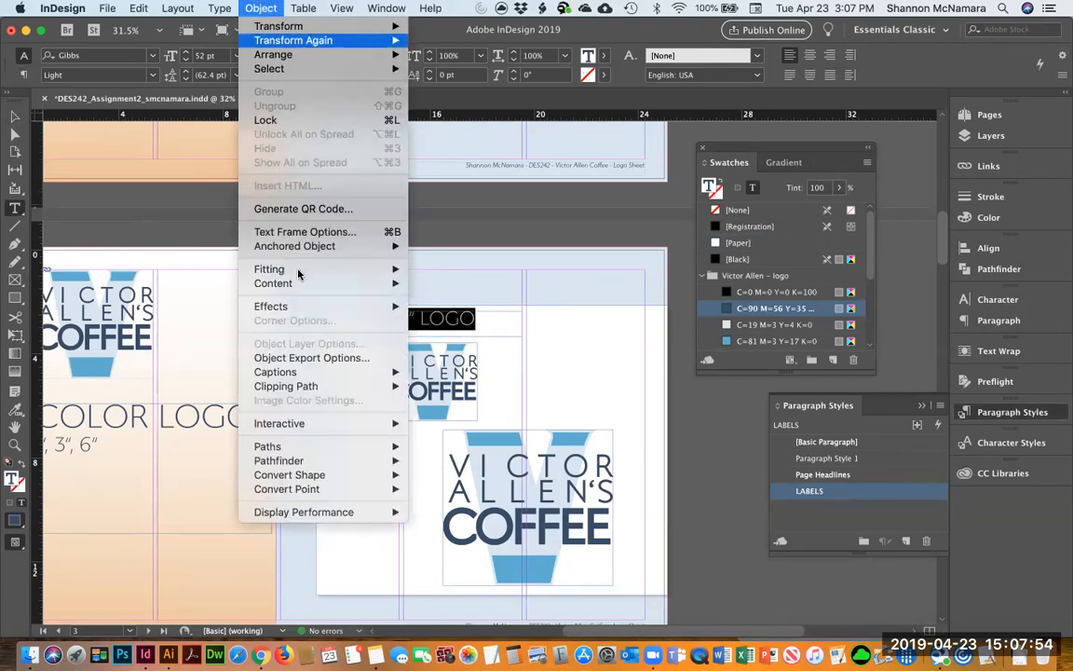
mouse_move(293, 285)
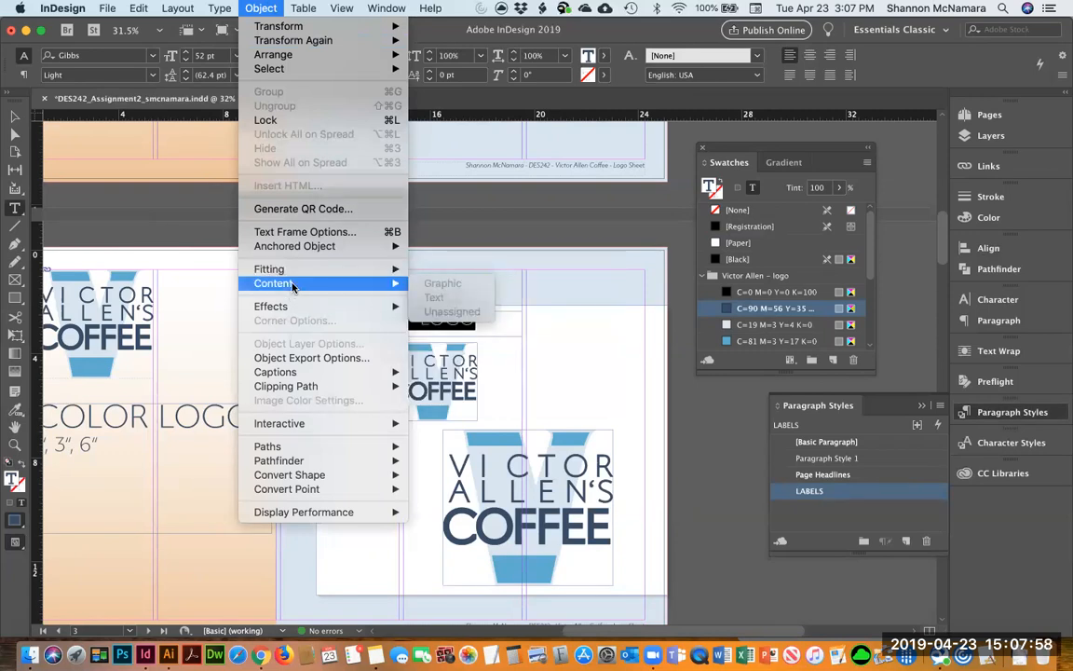
click(15, 116)
click(407, 317)
click(262, 8)
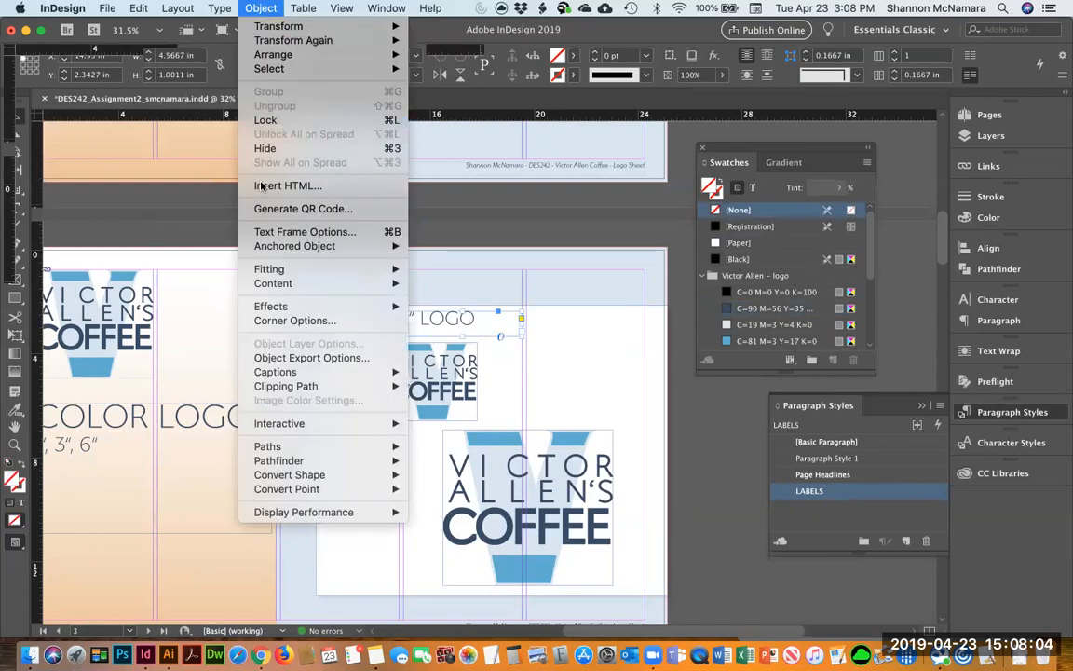
mouse_move(284, 284)
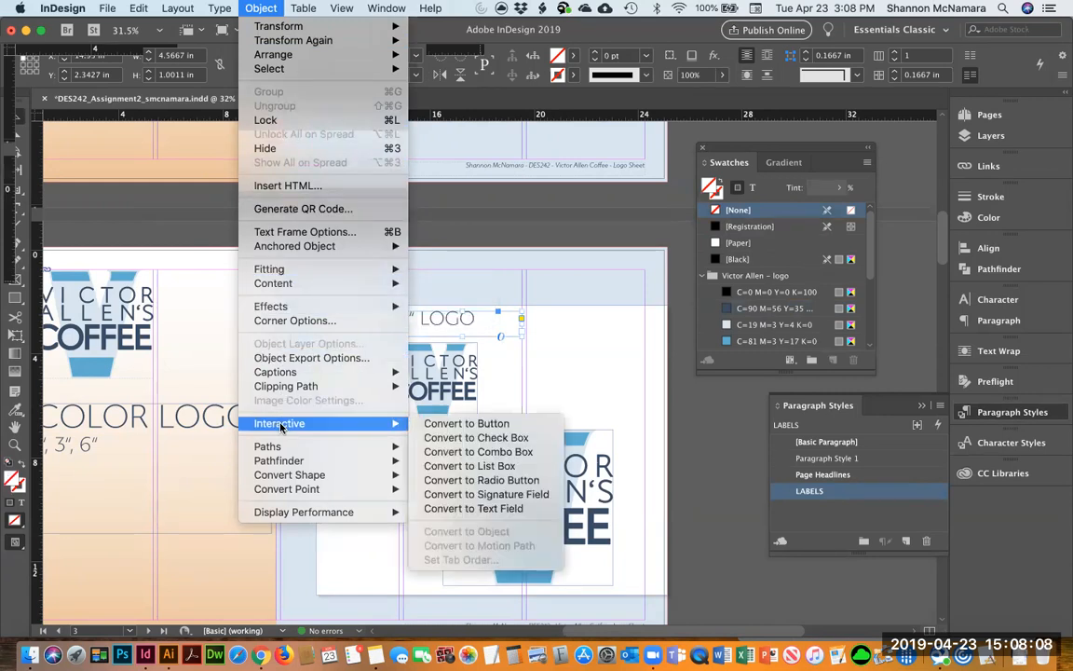
click(293, 231)
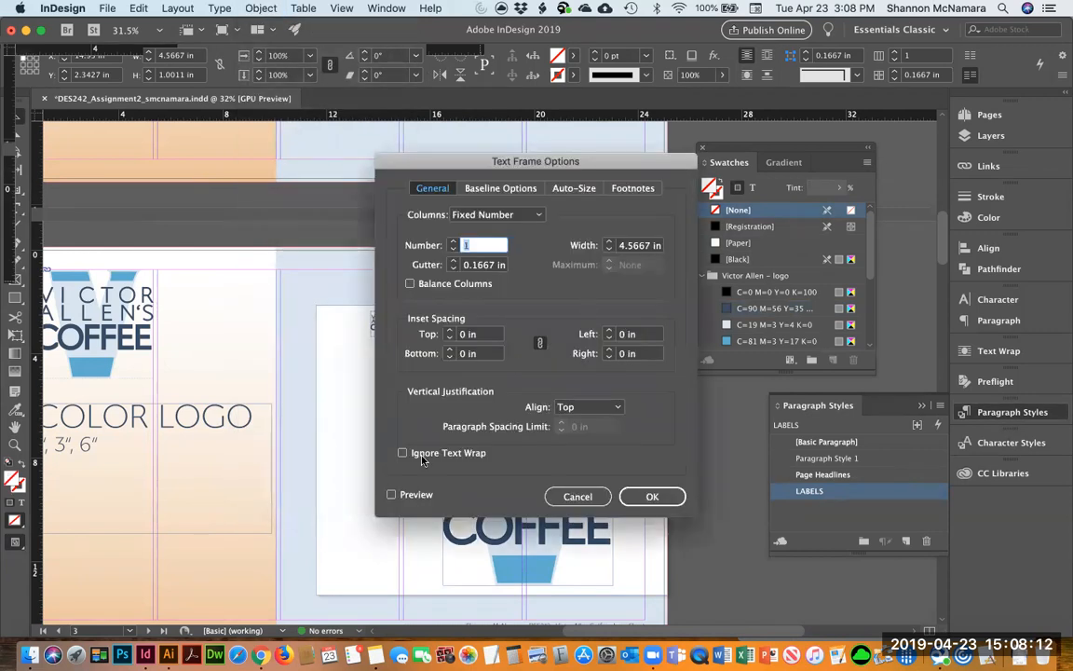
click(587, 408)
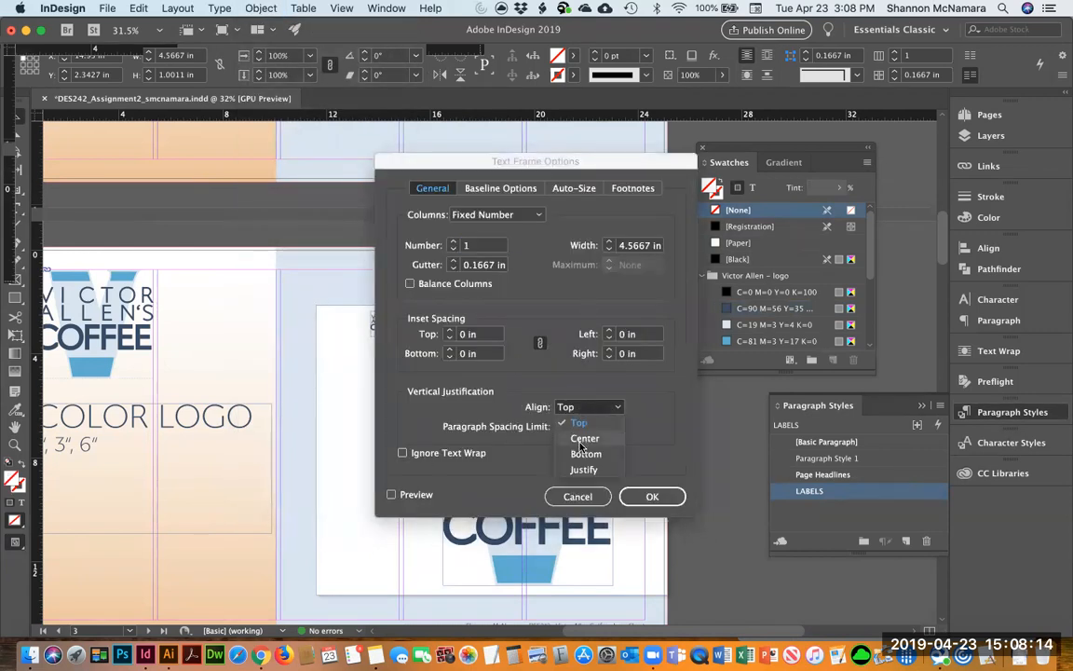
click(582, 439)
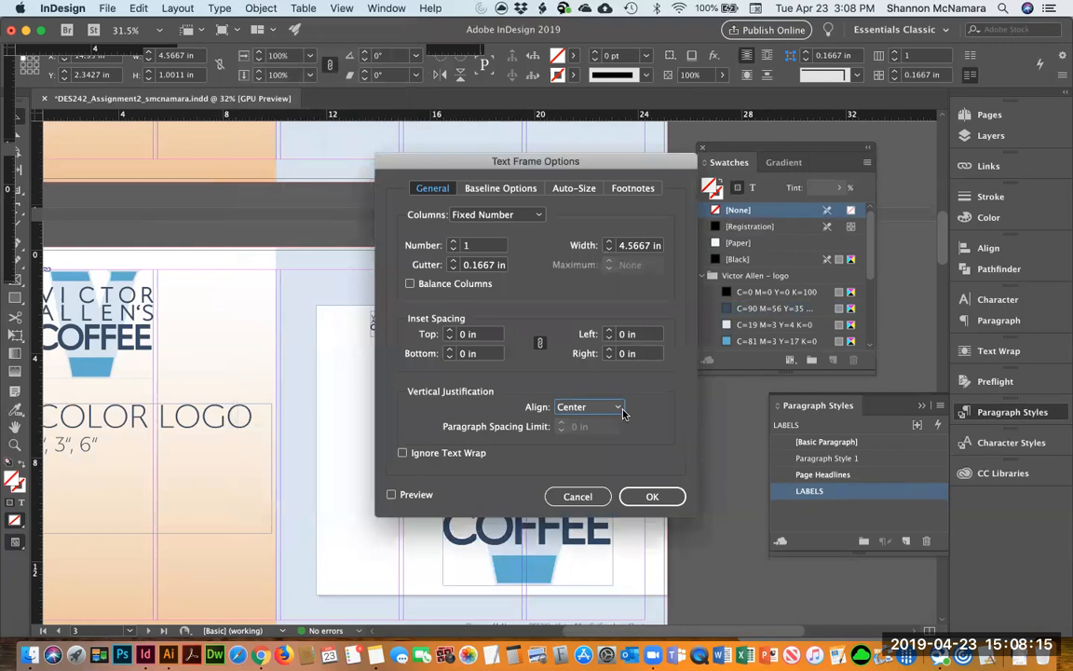
click(652, 495)
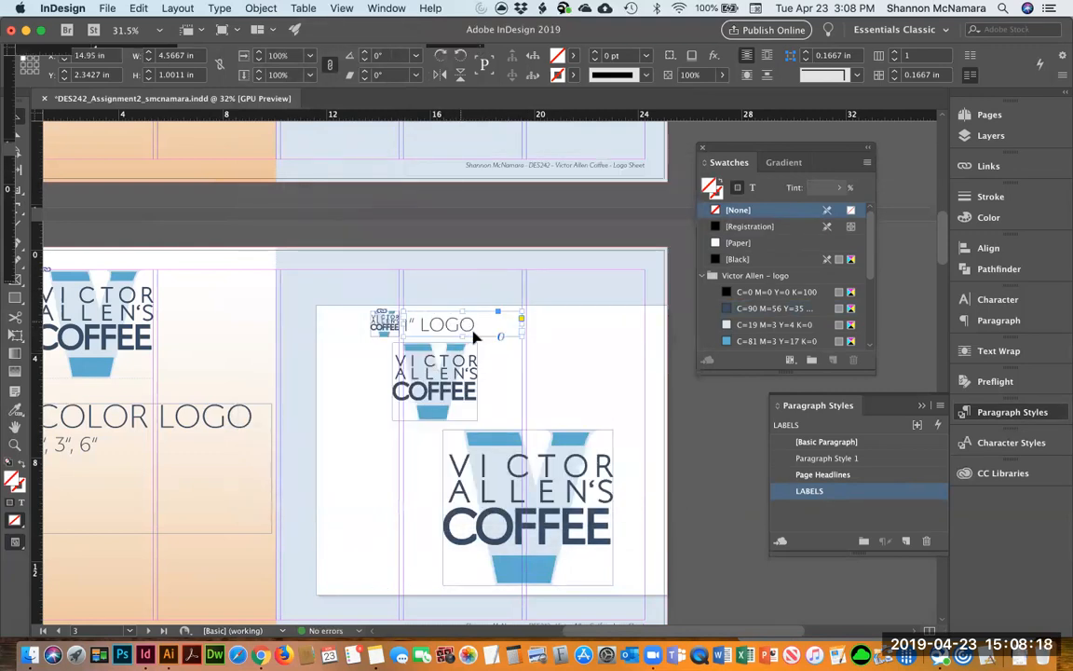
Duplicate the label beside the 3-inch logo, make its frame 3 in high, and change the text to 3" LOGO.
drag(439, 323, 536, 426)
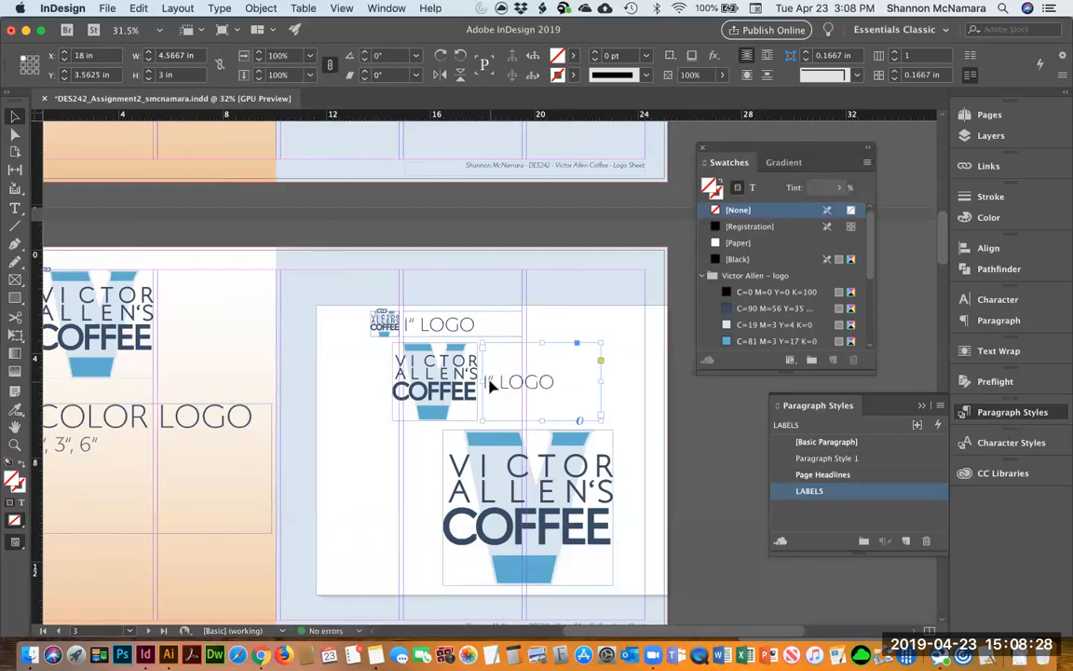
double_click(491, 385)
key(shift+Right)
text(3)
click(15, 115)
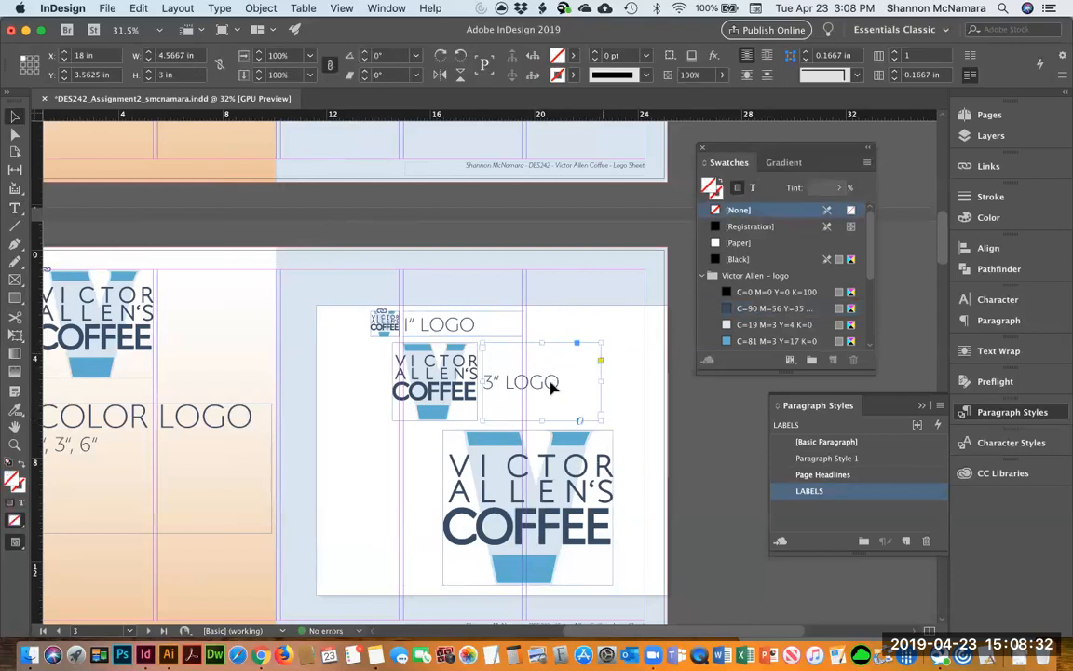
Copy the 3" label to the left of the 6-inch logo, right-align it, match the logo's height, and change it to read 6" LOGO.
drag(555, 386, 392, 473)
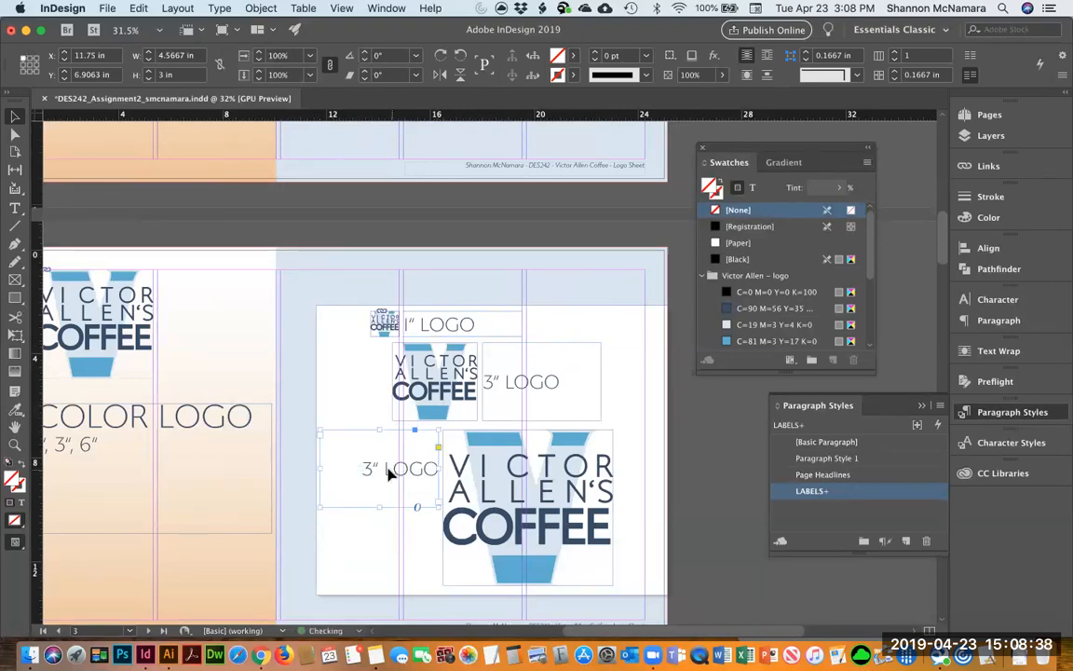
drag(379, 508, 379, 585)
double_click(366, 511)
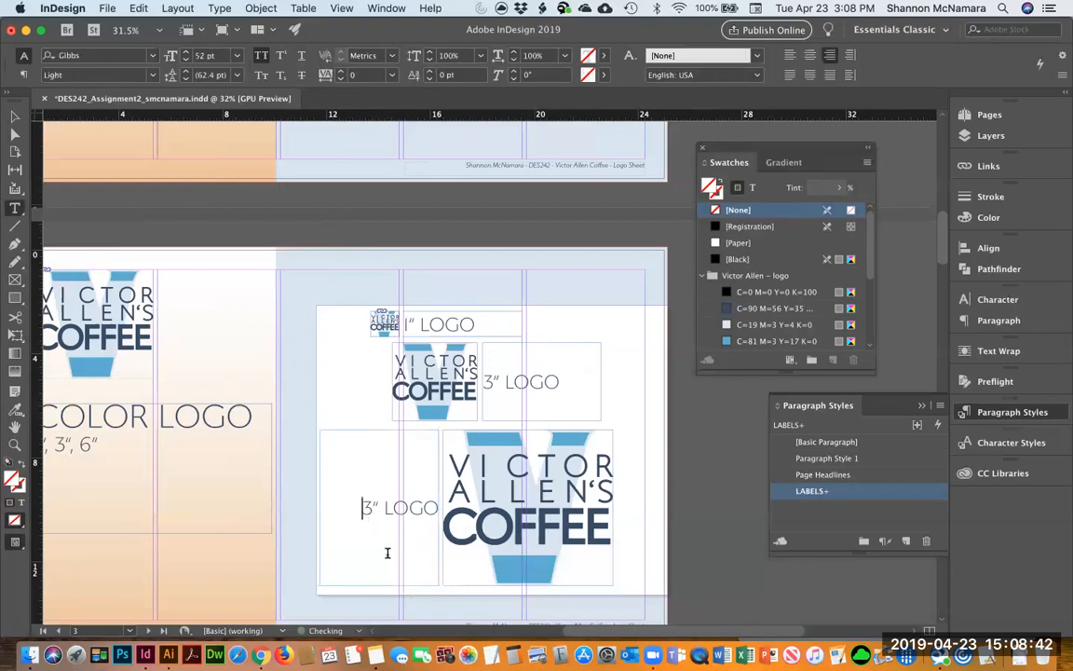
key(shift+Right)
text(6)
click(14, 115)
click(446, 236)
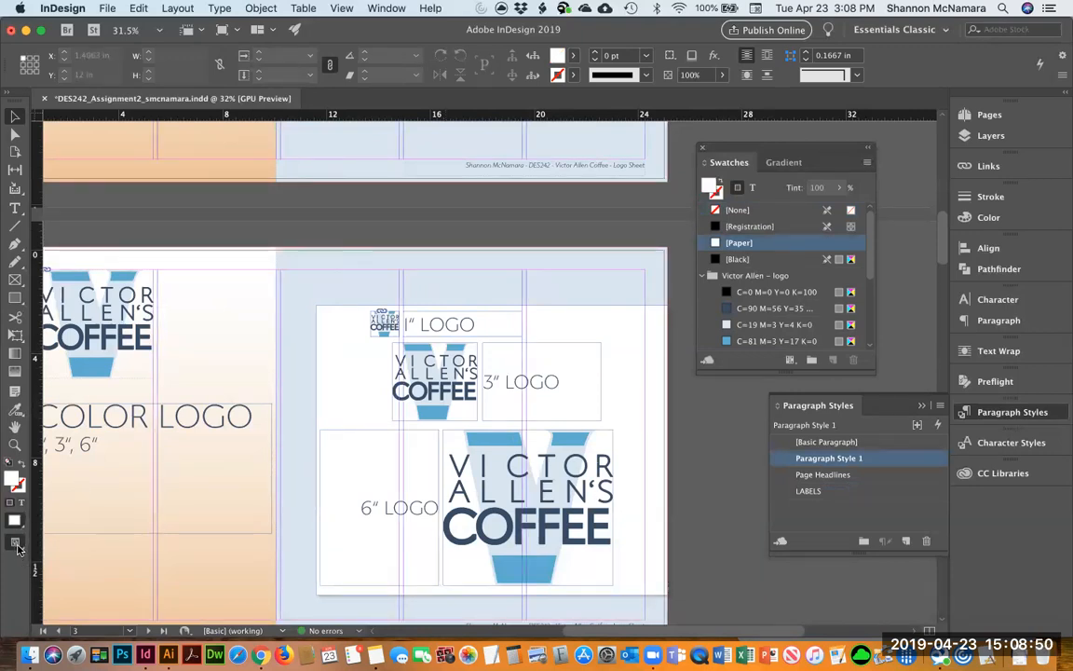
Hide the guides and frame edges, and shift the 1-inch logo with its label right so the label lines up with the 3" one.
click(16, 546)
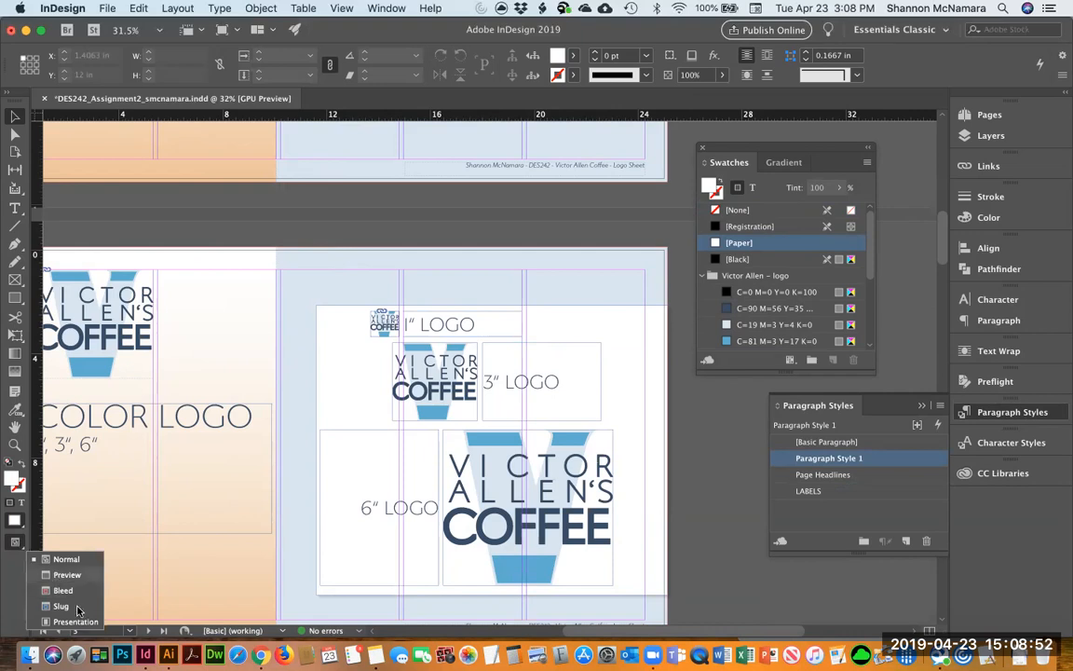
click(78, 607)
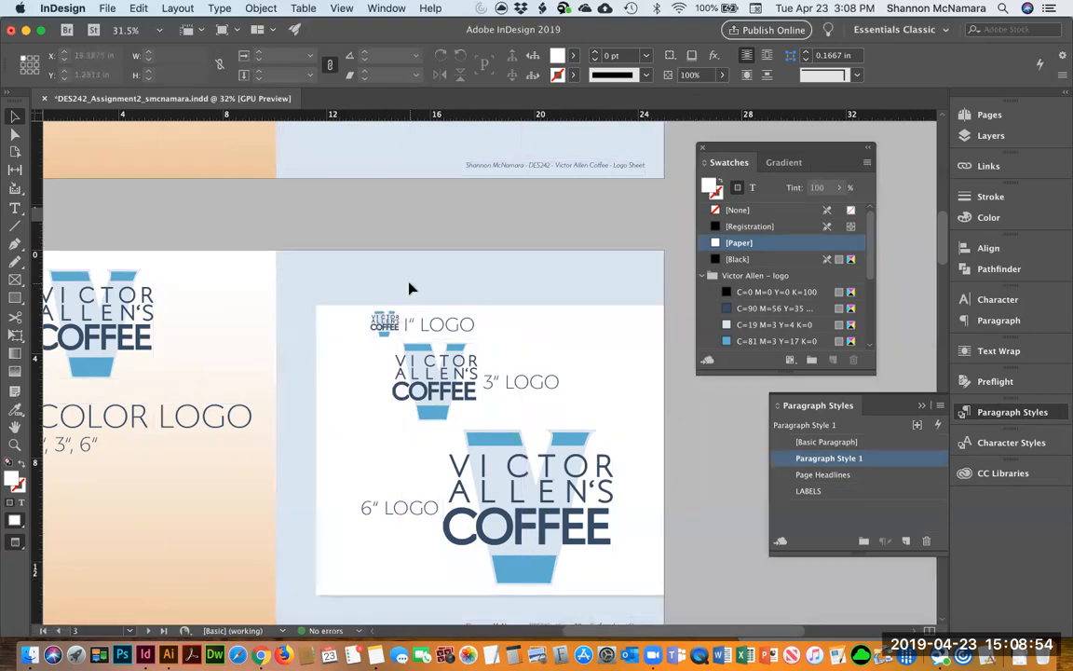
click(384, 324)
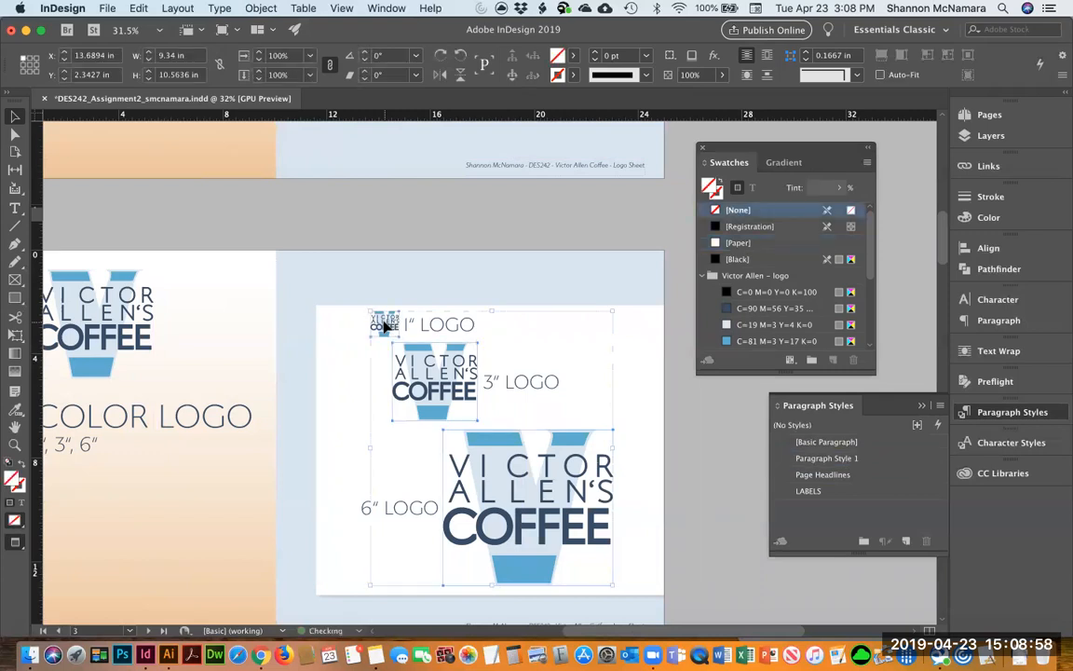
click(704, 408)
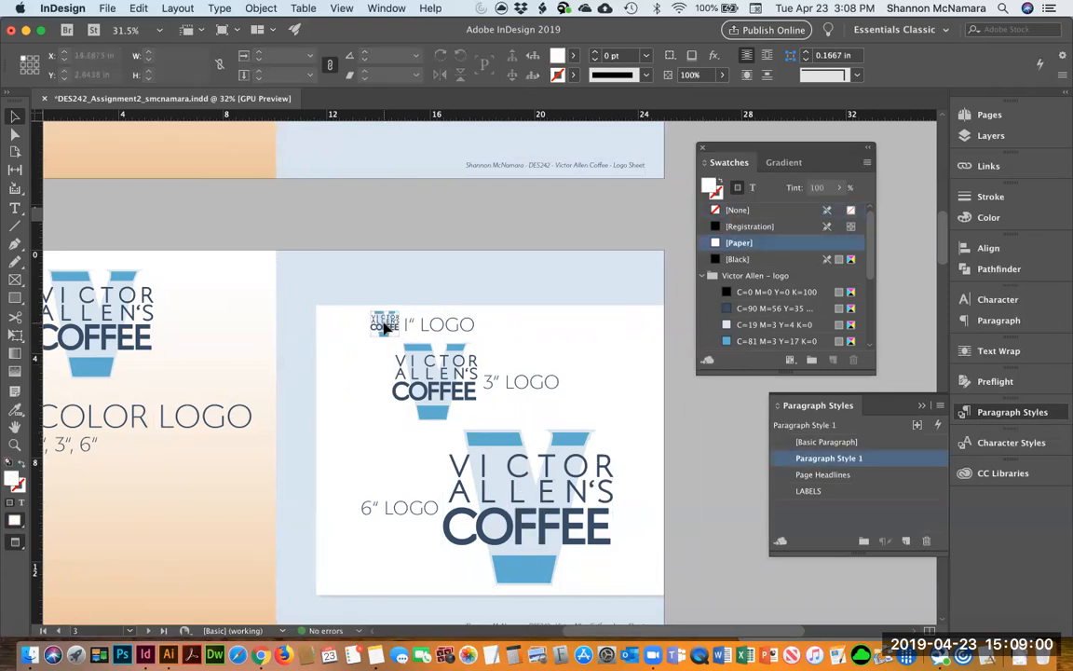
click(384, 327)
drag(436, 328, 515, 331)
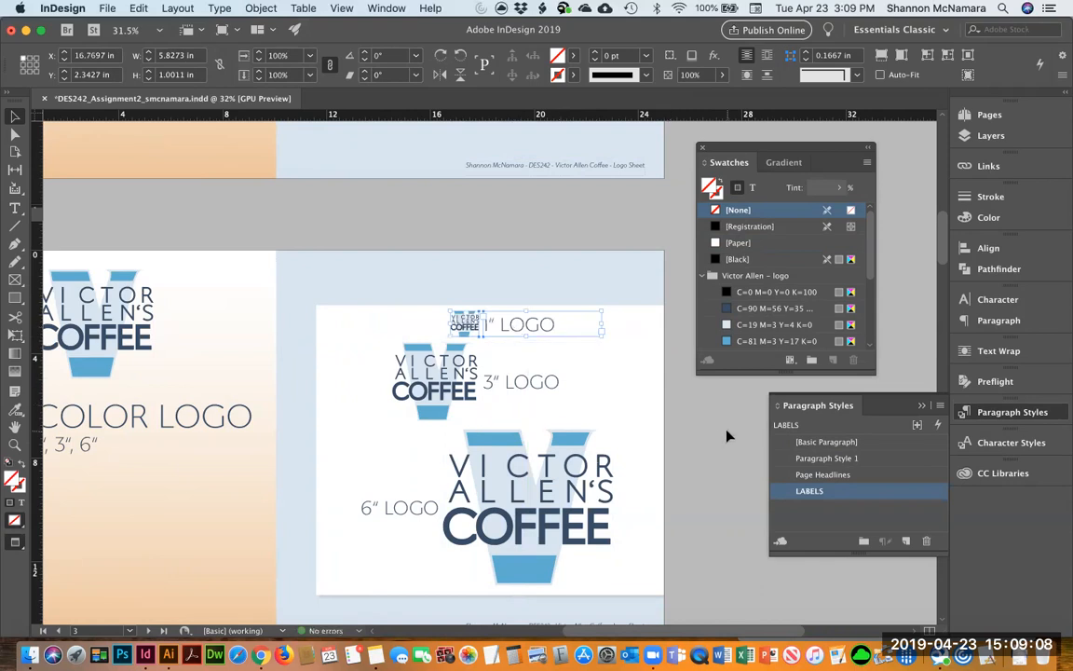
click(692, 423)
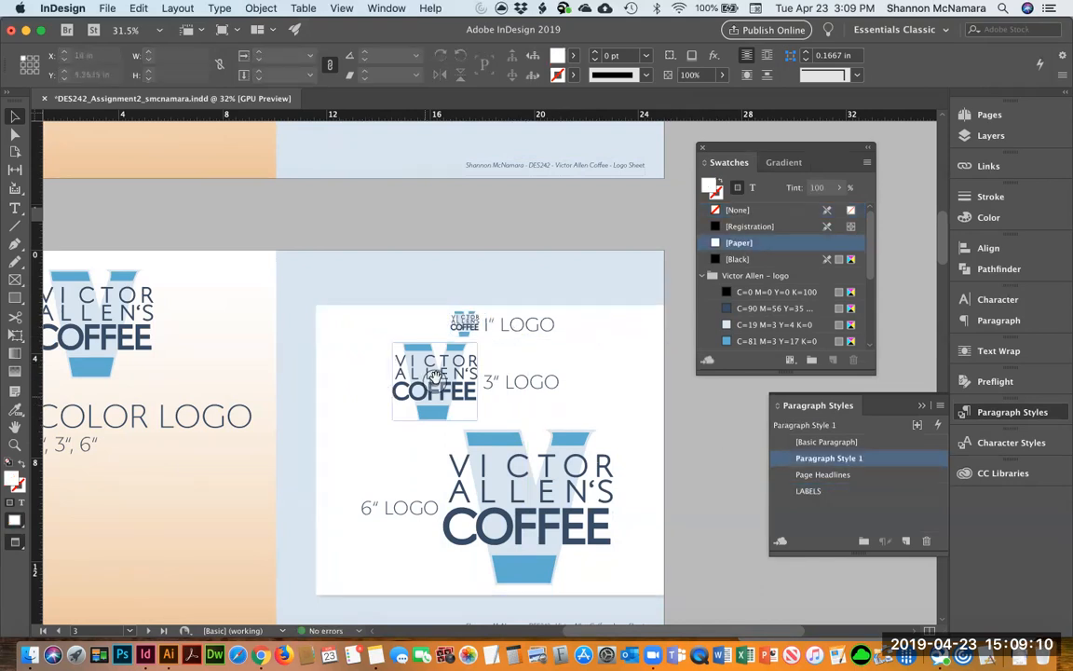
click(391, 326)
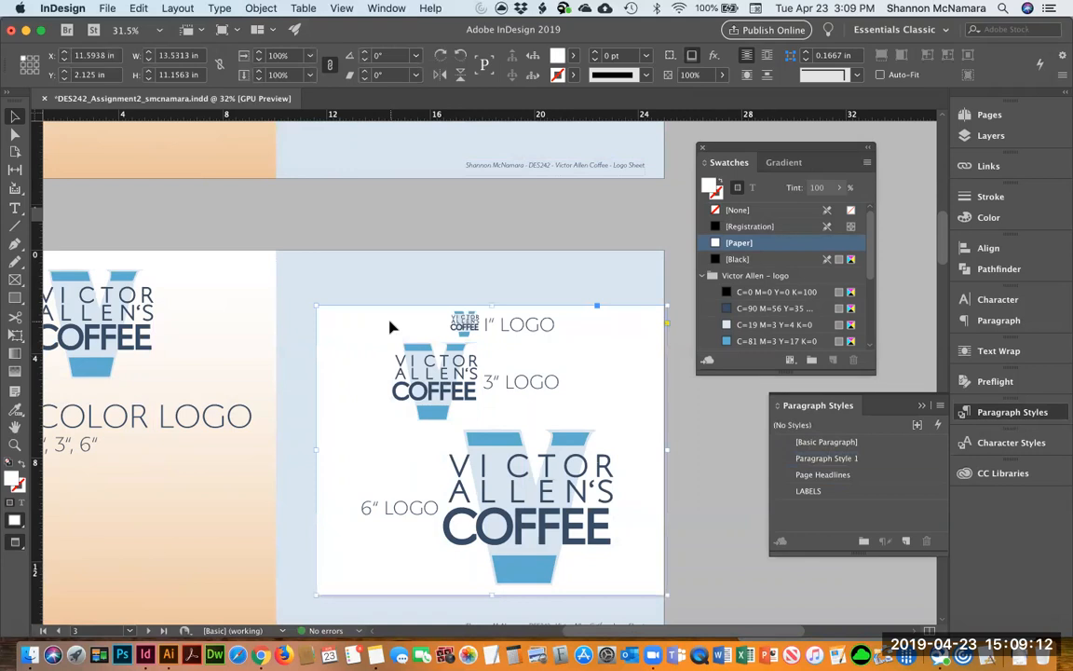
scroll(548, 399, down, 2)
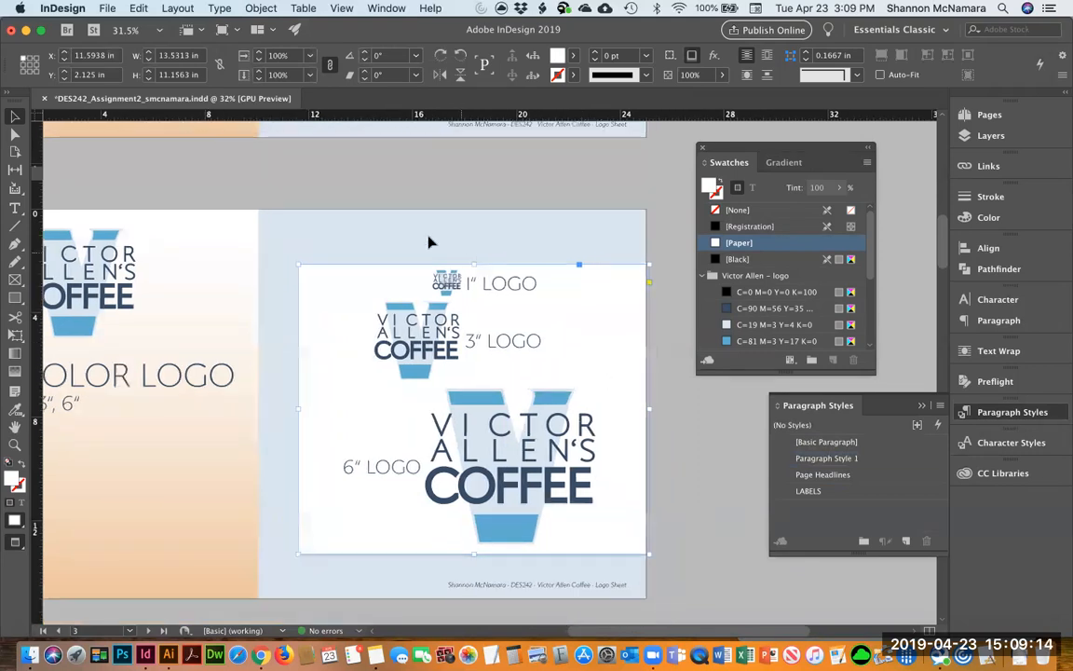
Extend the white panel's top edge upward and align the left edges of the 1" LOGO and 3" LOGO label frames.
drag(475, 265, 474, 236)
click(485, 293)
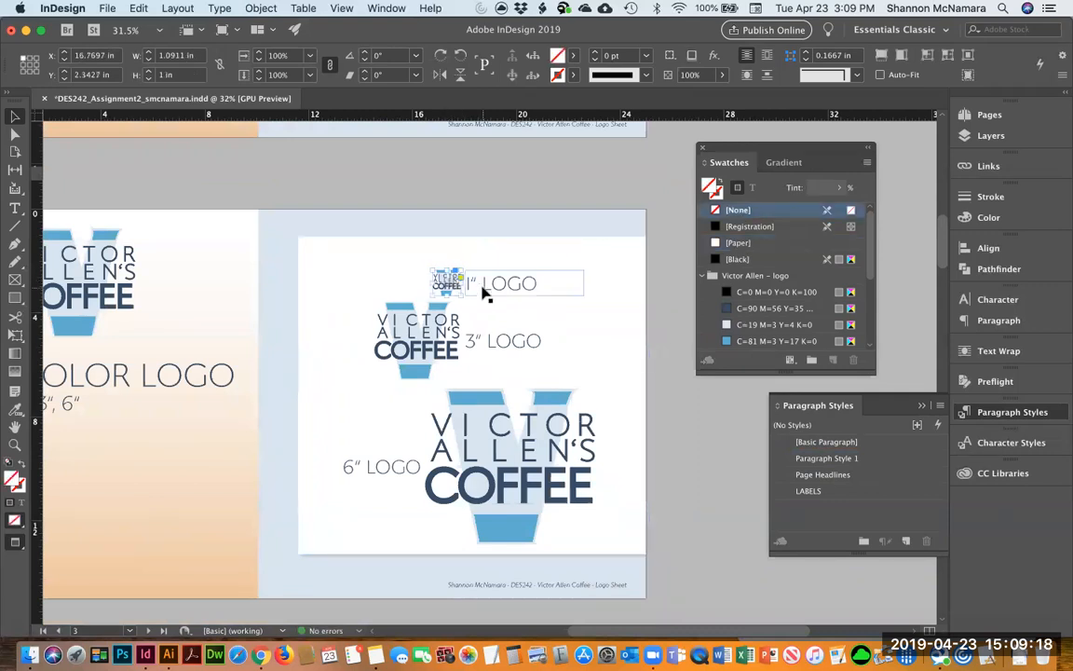
shift+click(486, 338)
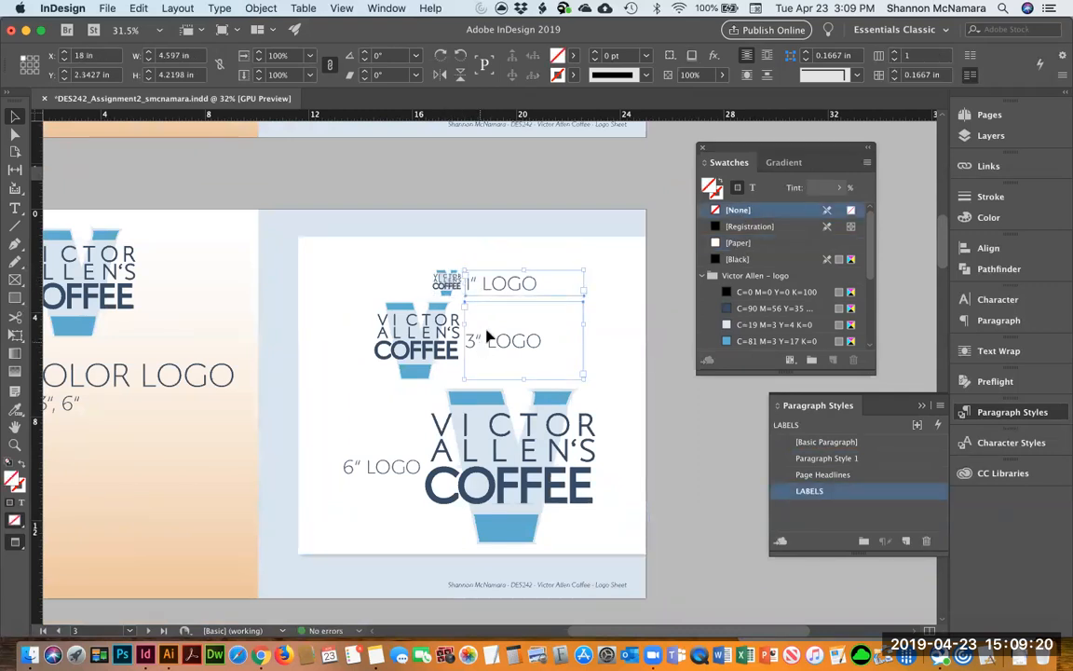
click(987, 250)
drag(797, 244, 710, 405)
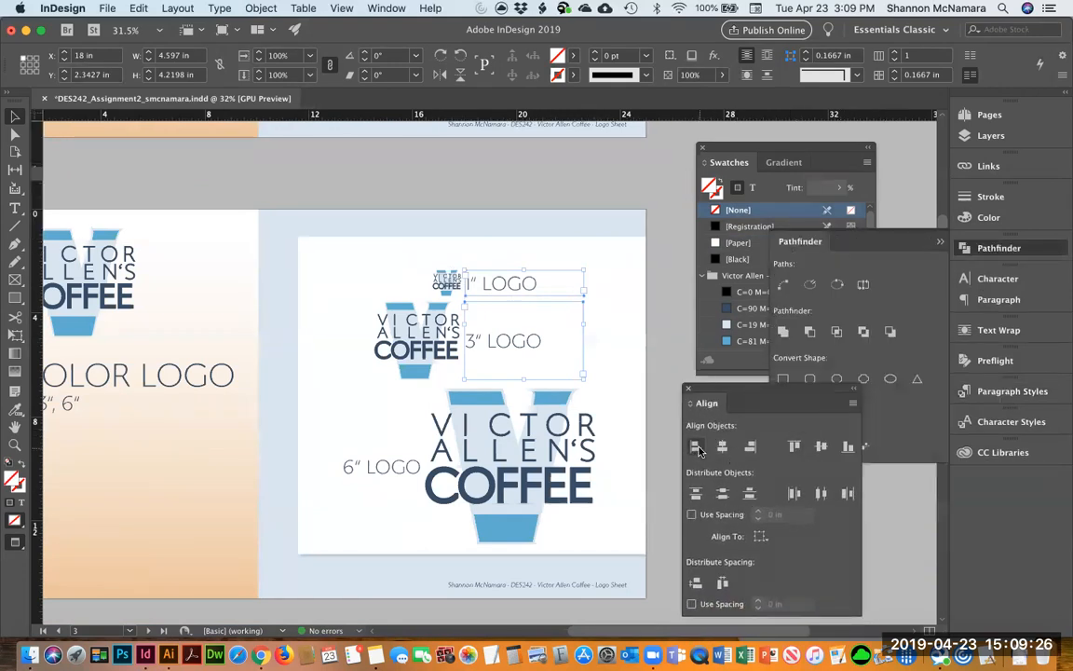
click(678, 305)
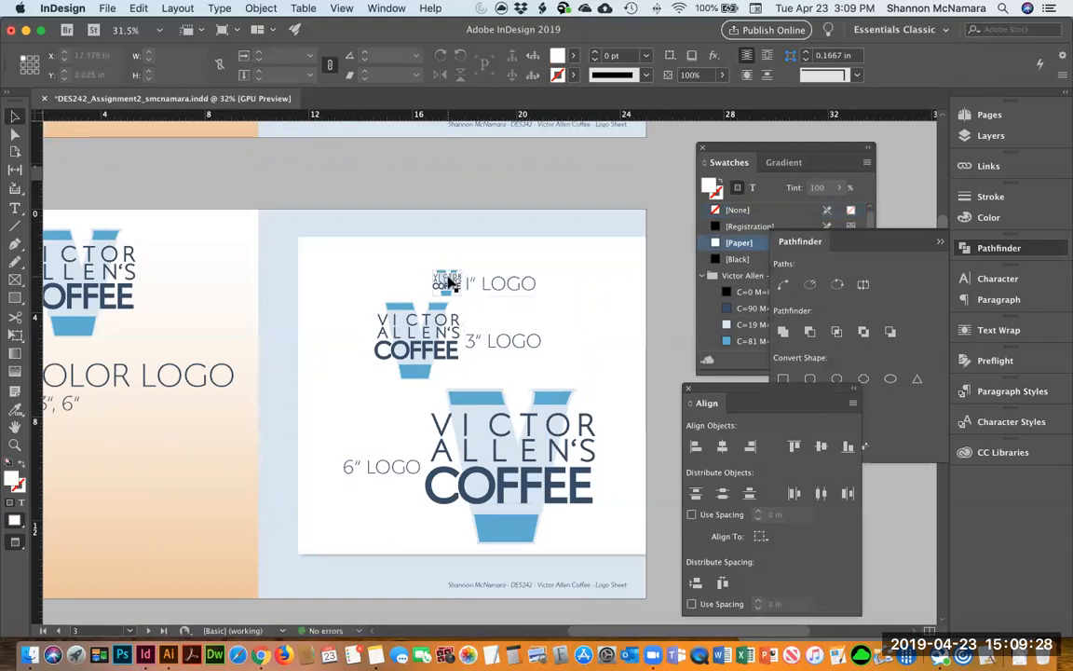
Move the 1-inch logo and its label up to about Y 1.84 in, and the 3-inch pair up to about Y 3.44 in.
click(517, 284)
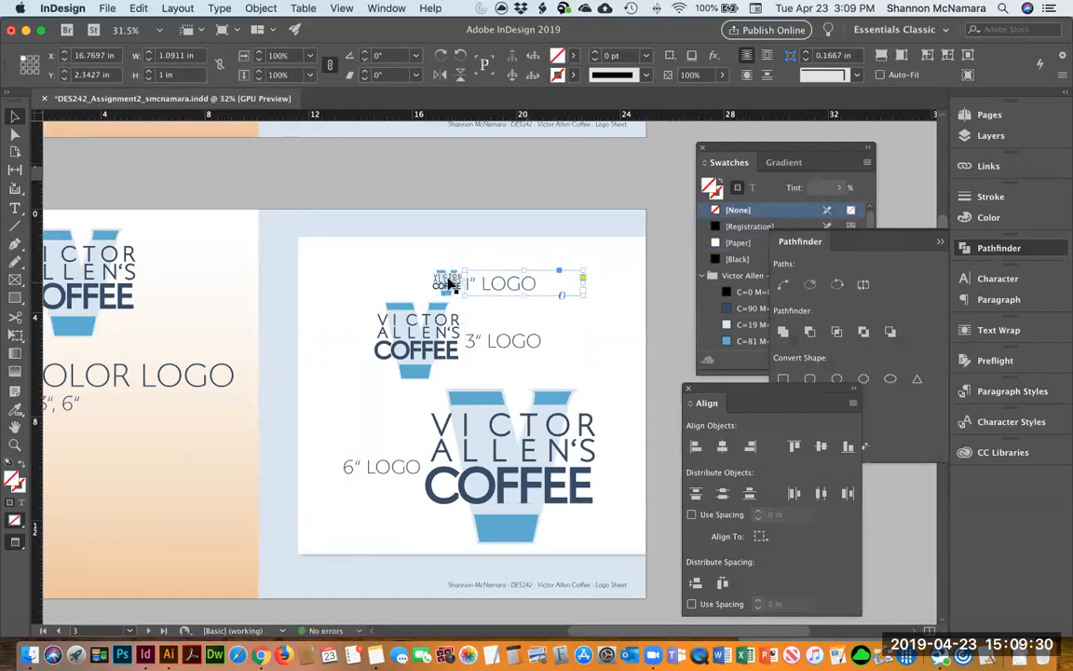
drag(447, 281, 446, 269)
click(389, 307)
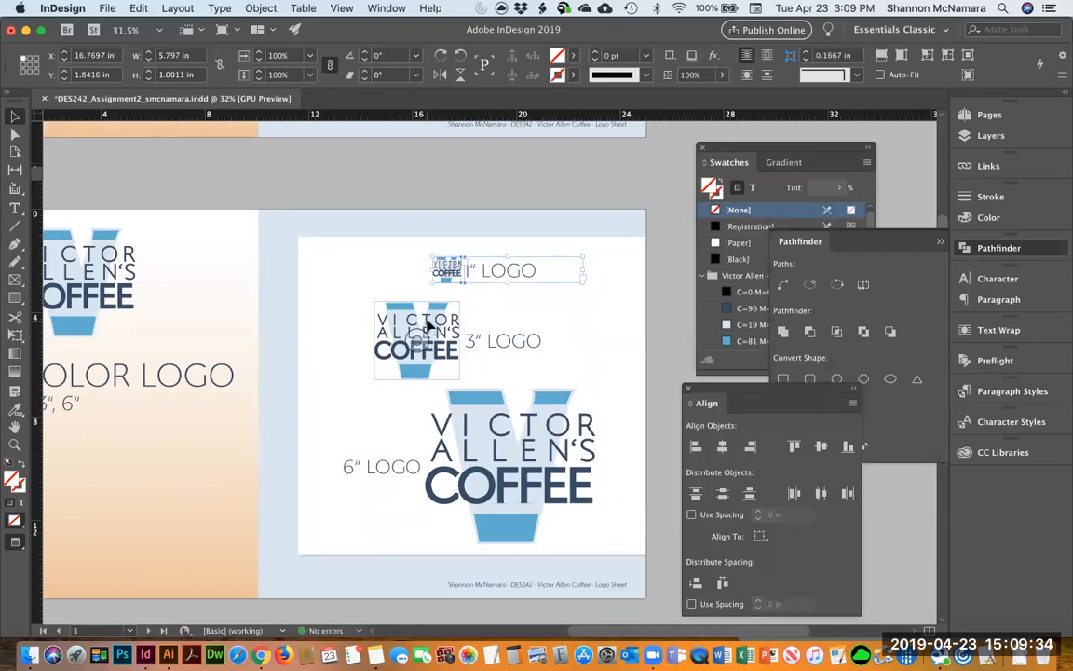
shift+click(507, 342)
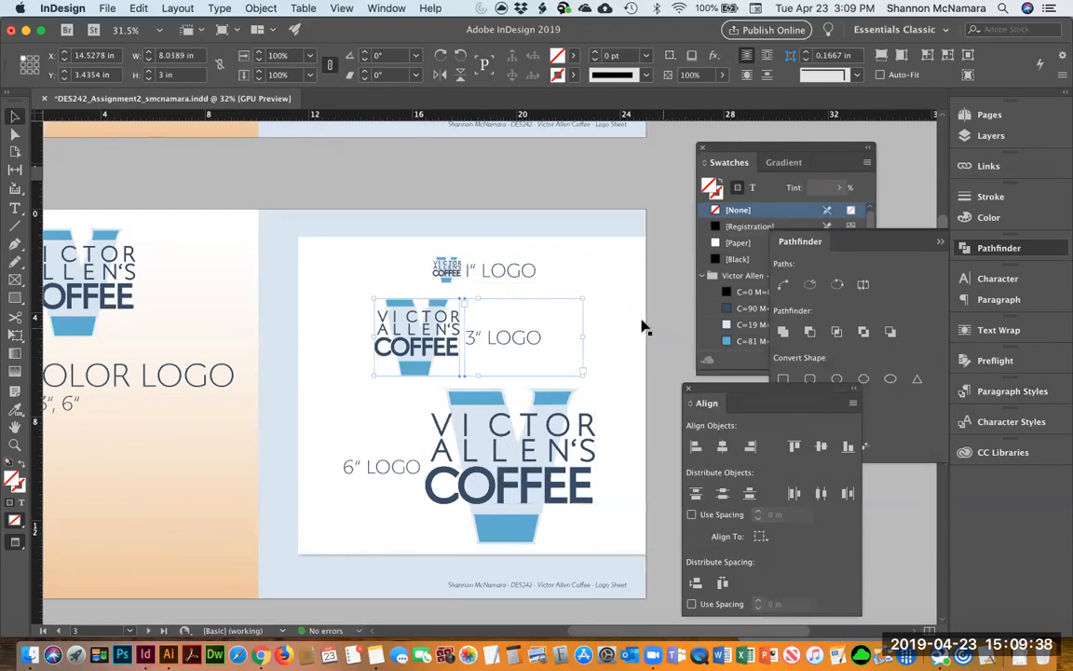
Lower the white panel's top edge so the panel is 12 in high.
click(478, 244)
drag(474, 235, 473, 242)
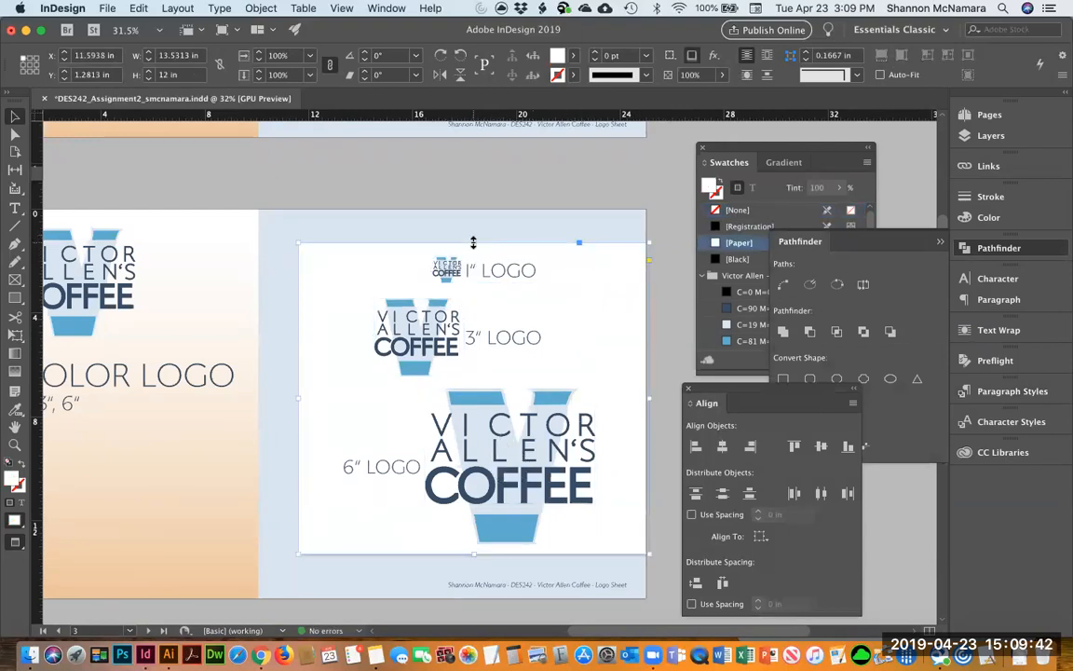
click(662, 290)
Shift the 3-inch logo together with its label left to about X 13.3 in.
key(space)
drag(565, 373, 561, 333)
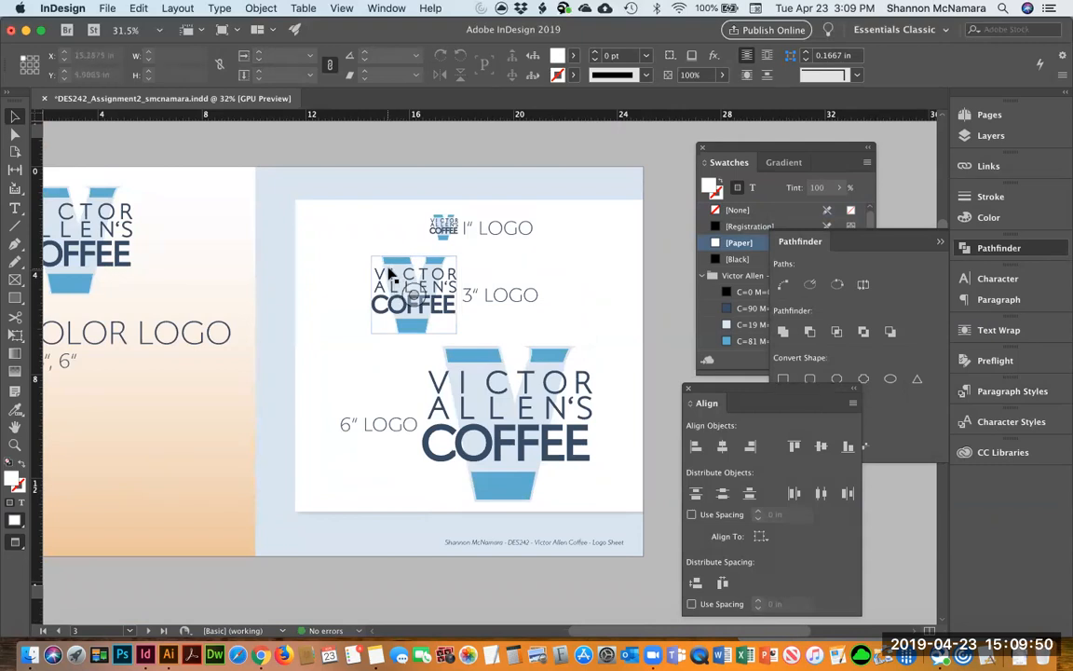
click(389, 270)
shift+click(526, 299)
drag(541, 298, 510, 302)
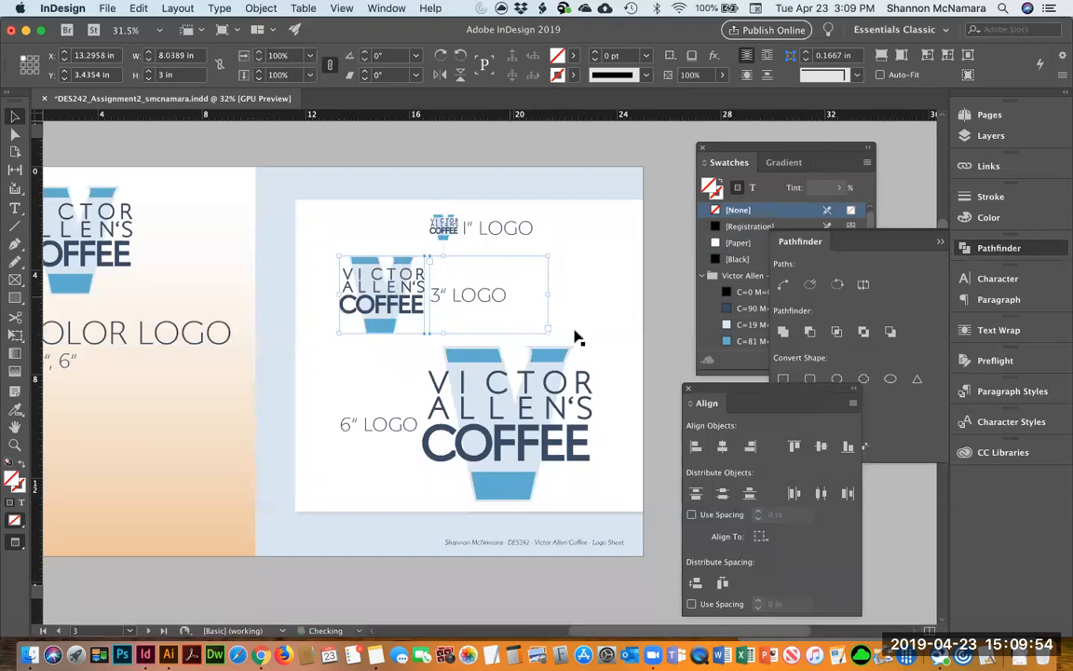
click(676, 317)
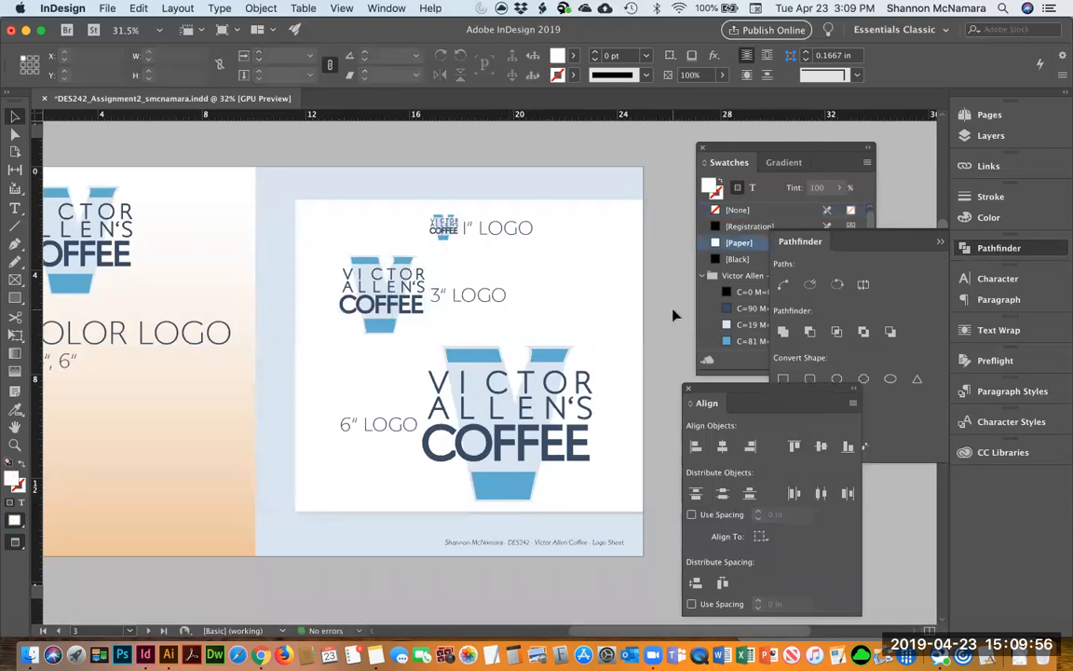
Shift the 1-inch logo with its label right to about X 18.66 in, and move the 3-inch pair up slightly.
click(519, 222)
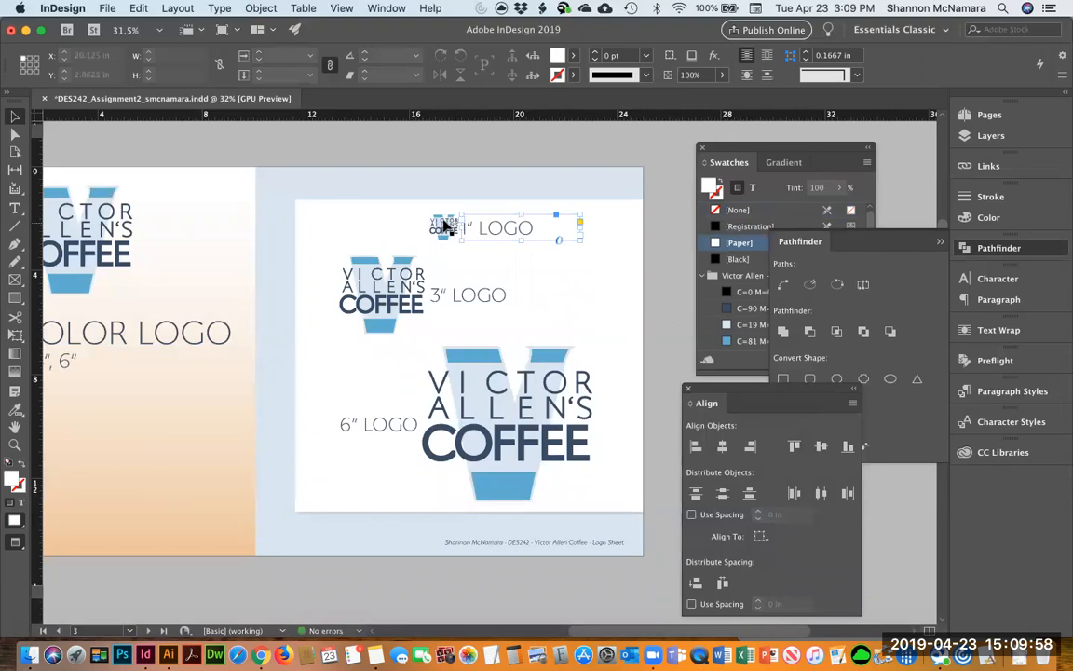
shift+click(443, 223)
drag(445, 225, 493, 227)
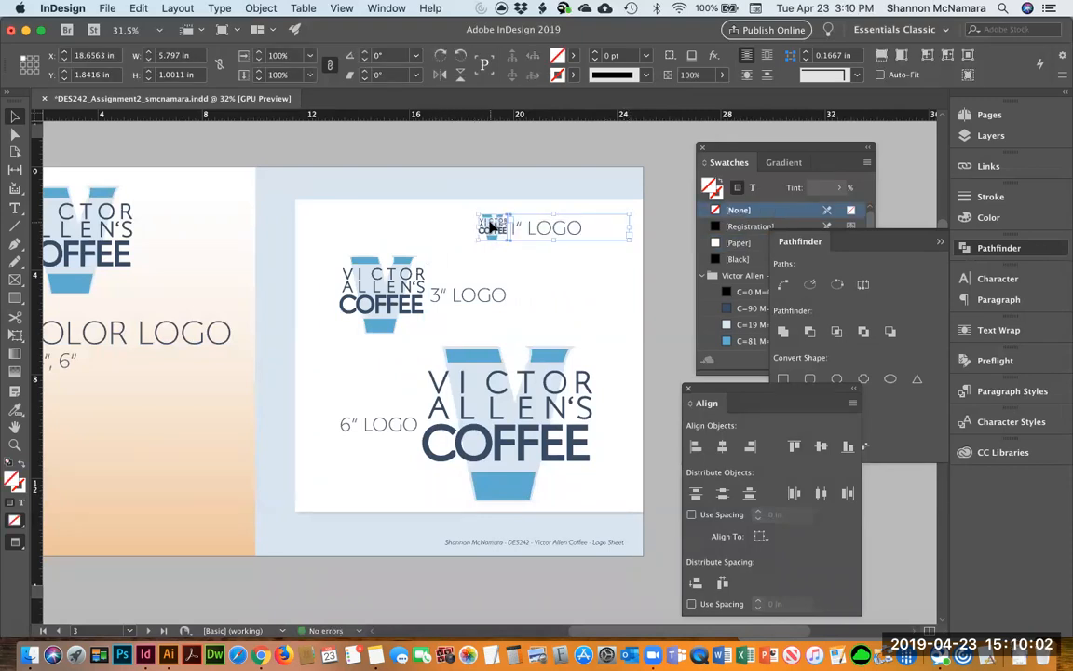
click(674, 303)
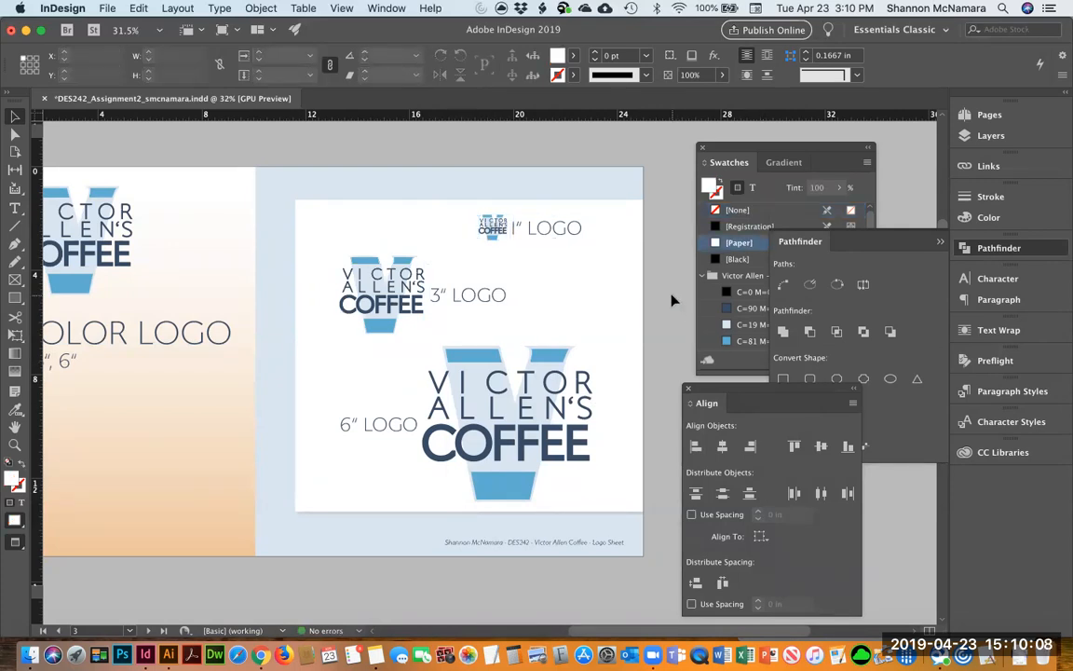
click(352, 260)
drag(392, 291, 392, 287)
click(600, 291)
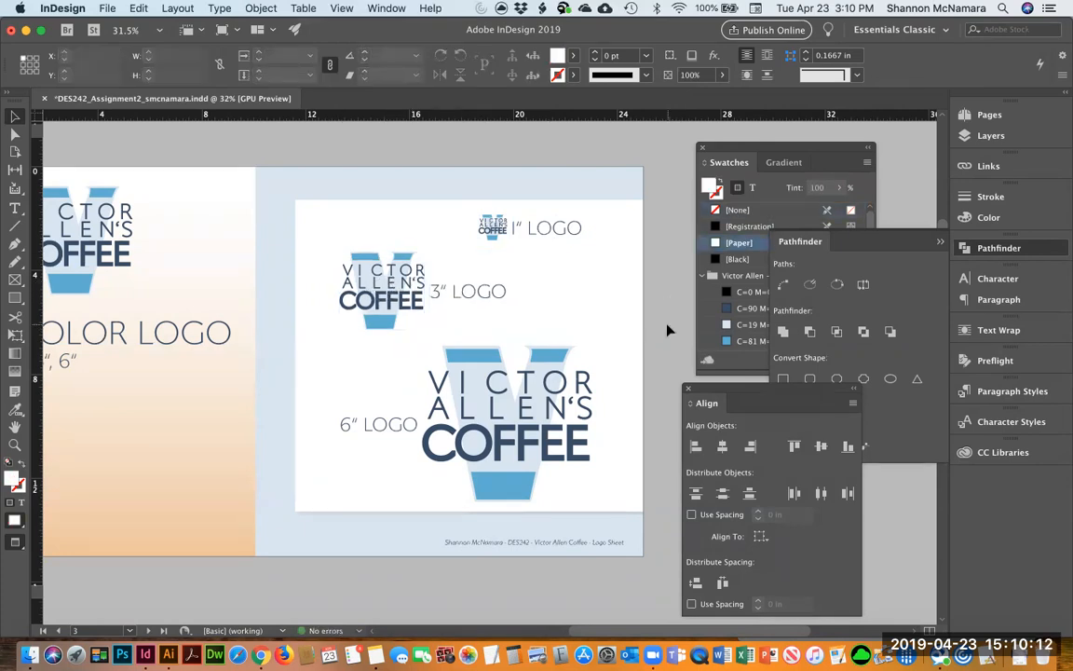
Nudge the white panel behind the logos down slightly, to Y 1.3368 in.
drag(429, 407, 407, 401)
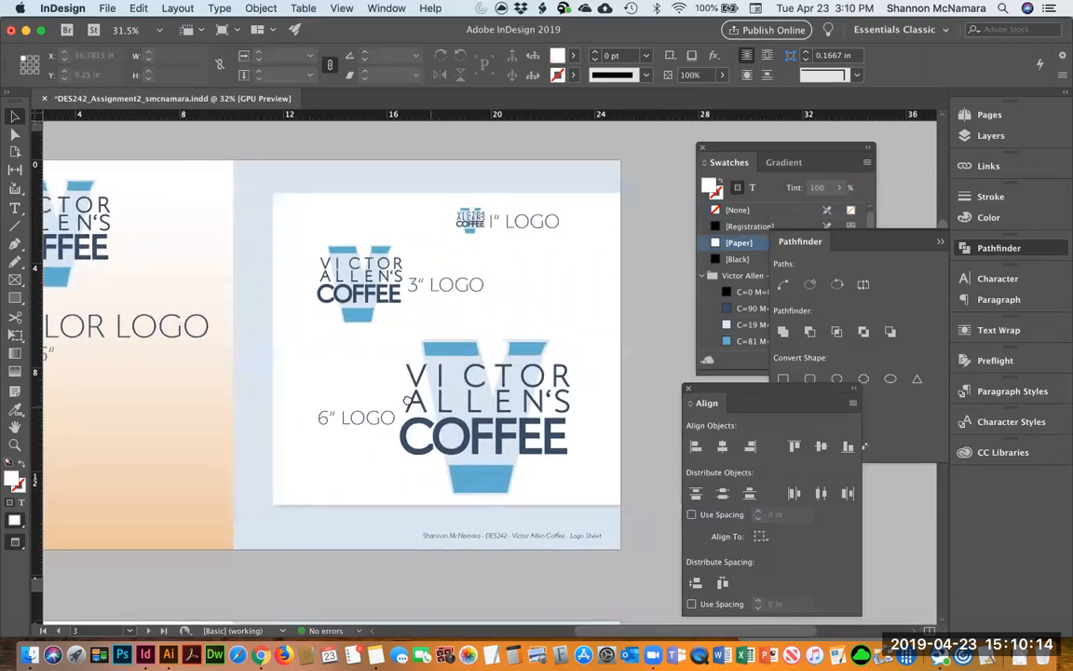
click(296, 267)
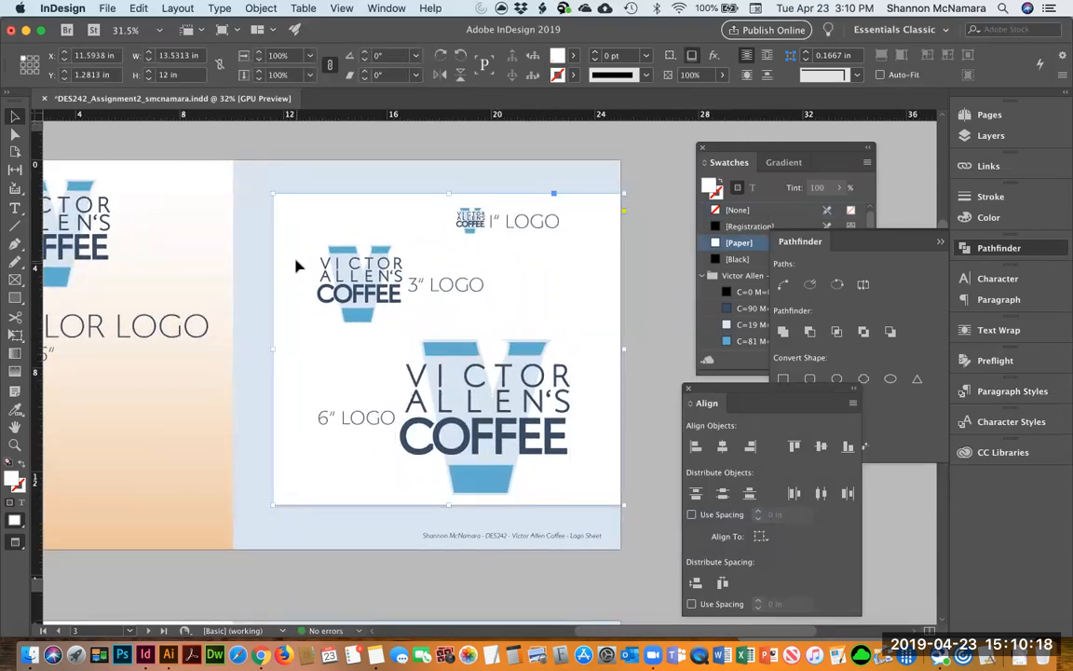
key(Down)
key(Down)
key(Down)
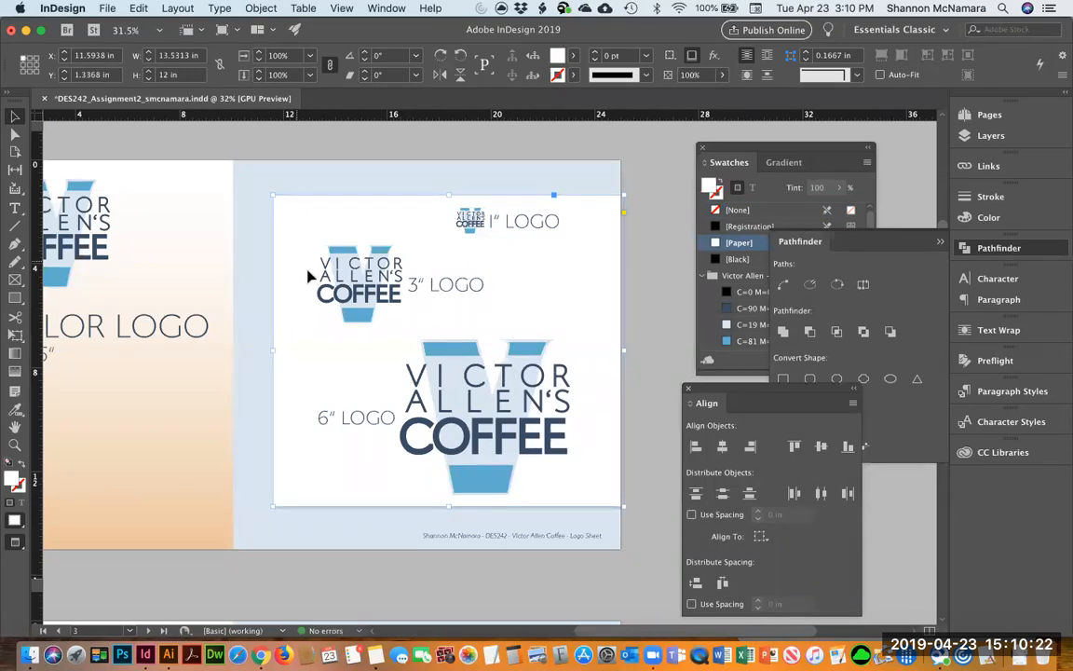
click(645, 441)
Save the document and return from the preview to the normal view with guides and frame edges.
scroll(418, 408, left, 3)
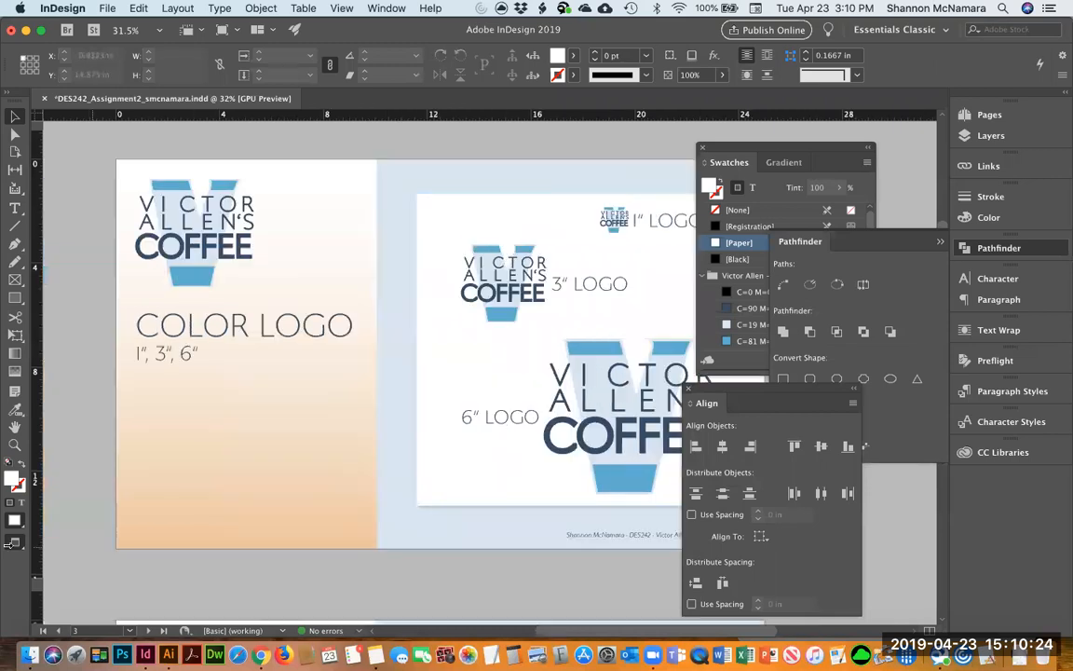
key(super+s)
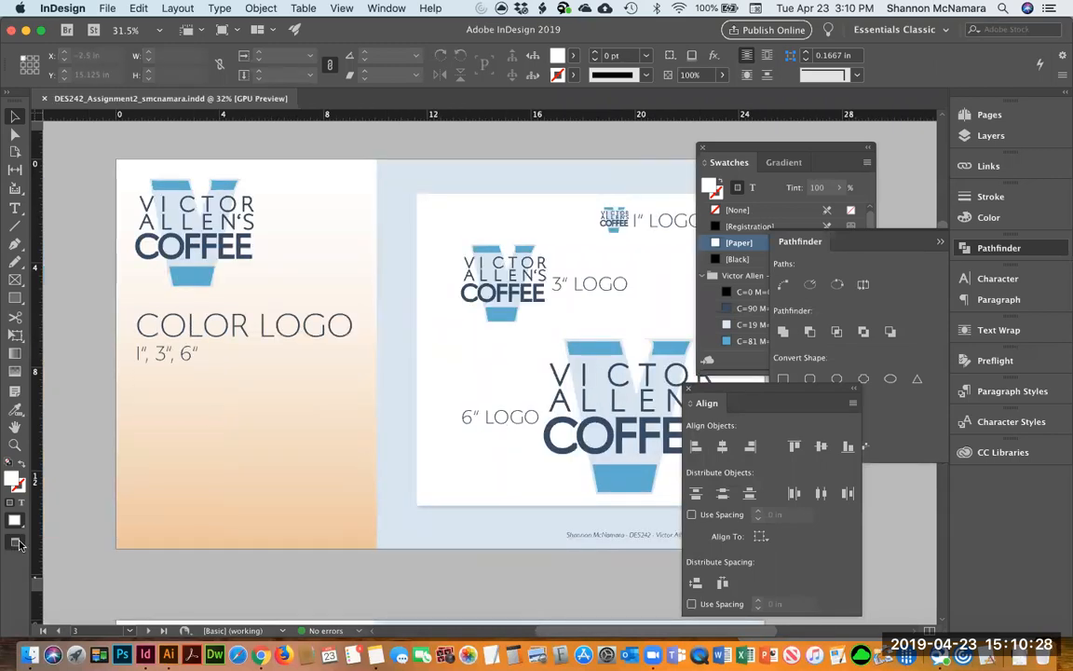
click(19, 545)
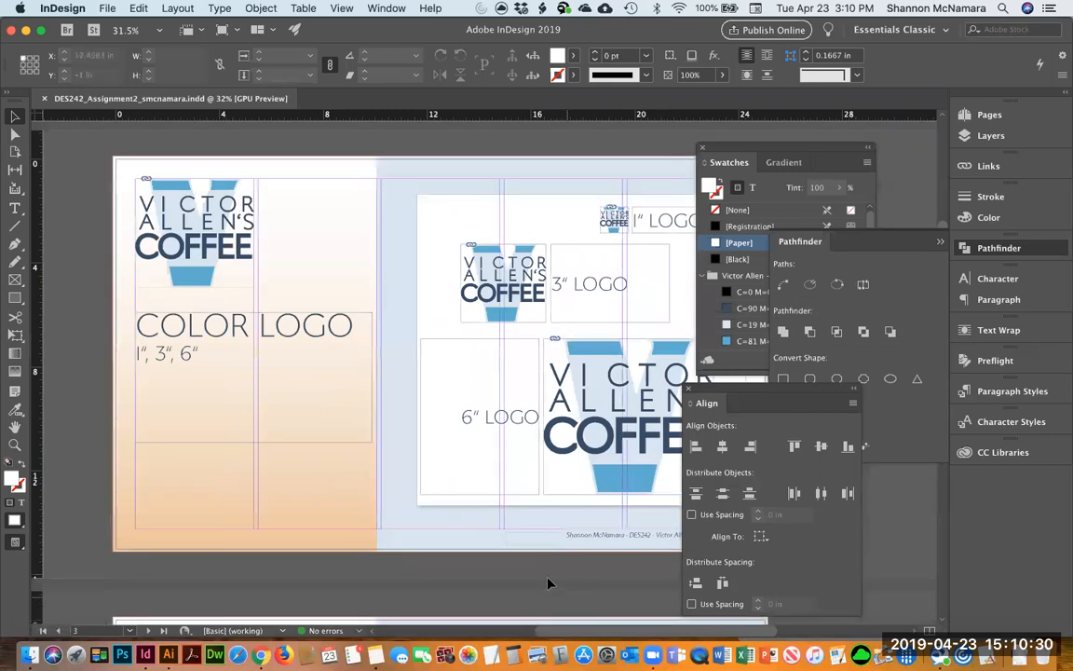
Select and copy page 3's headline text, white panel, logos and size labels for use on page 4.
drag(607, 530, 536, 474)
key(super+minus)
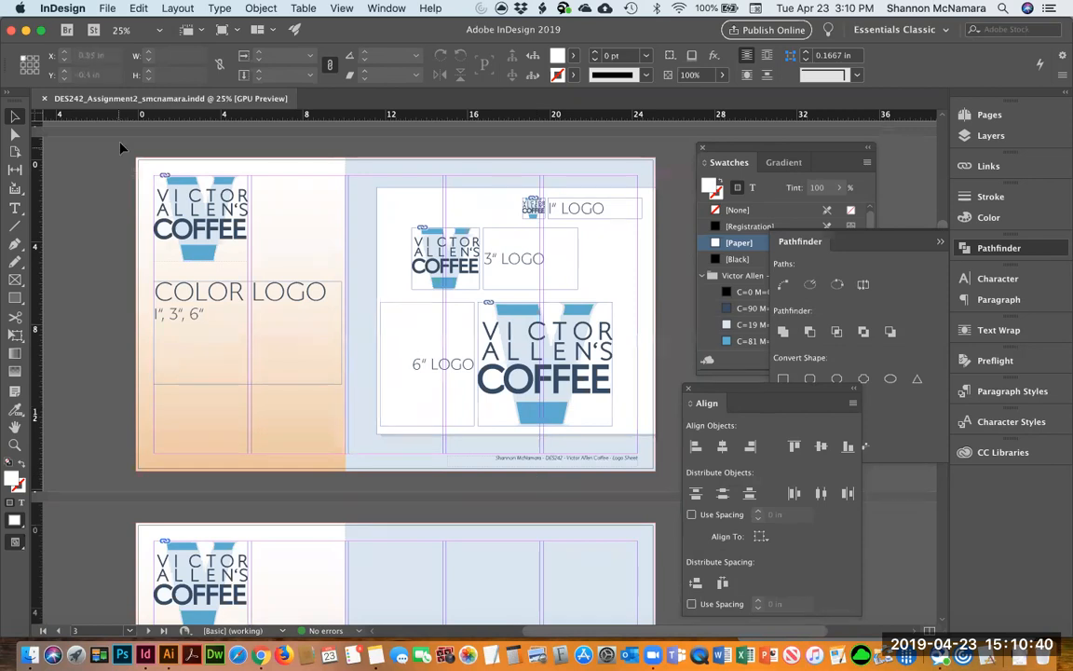
drag(145, 169, 667, 481)
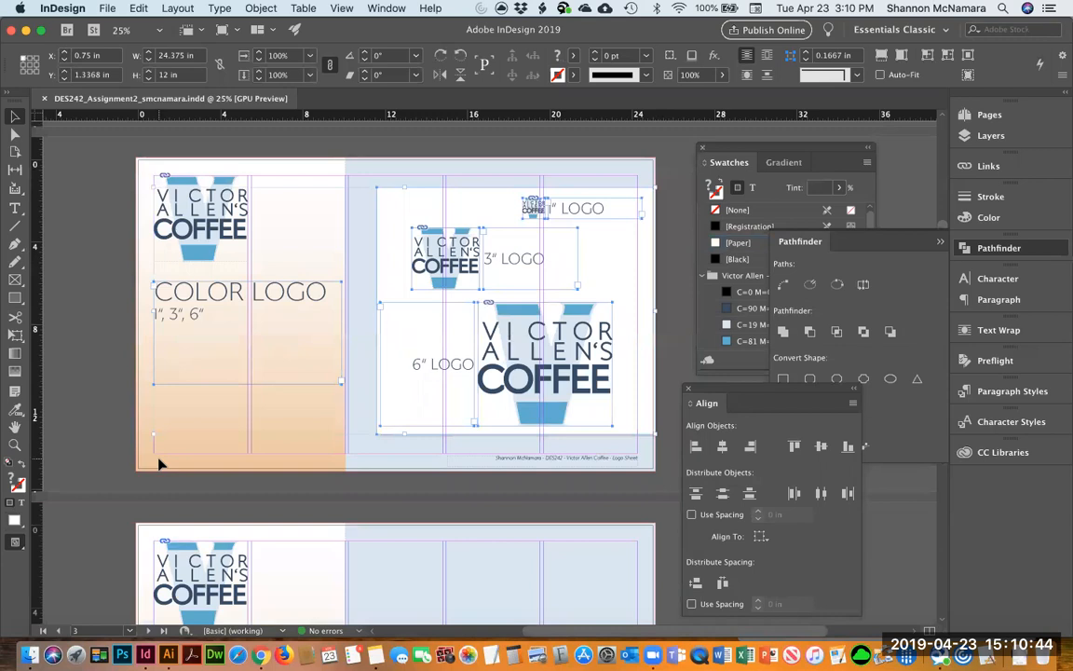
click(382, 499)
scroll(383, 339, down, 5)
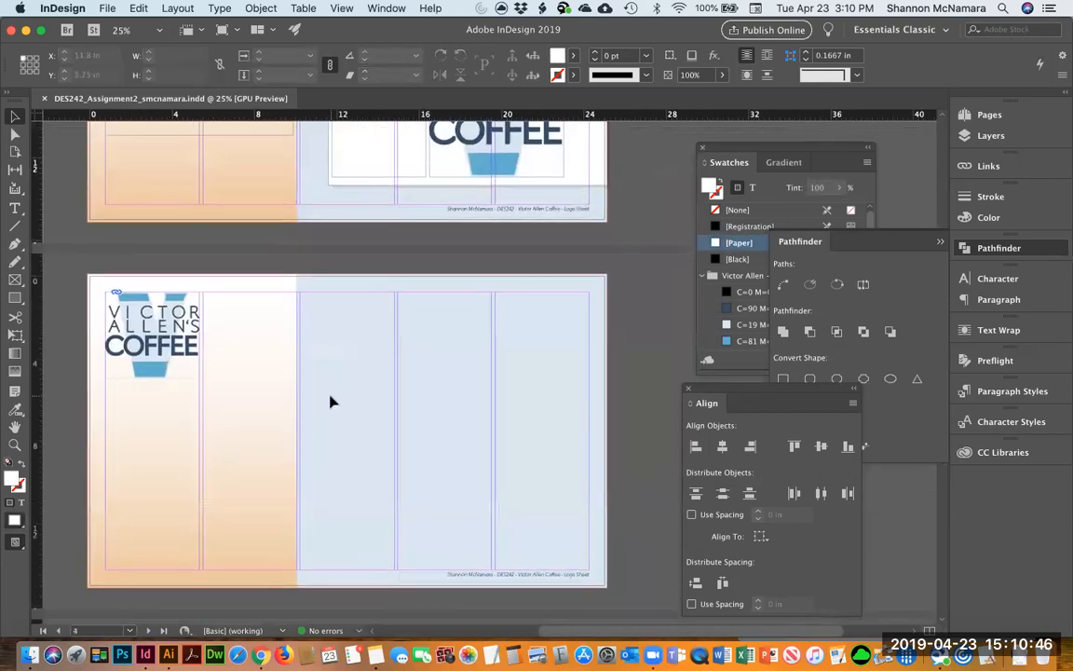
right_click(330, 401)
click(354, 424)
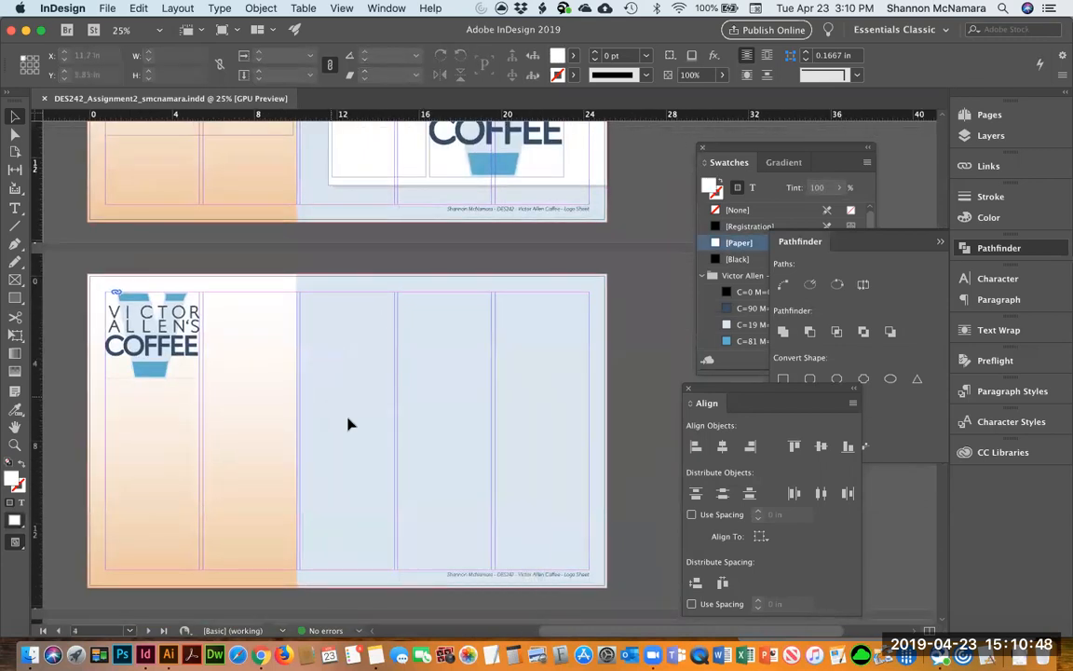
key(super+z)
Paste the copied headline, panel, logos and labels in place on page 4.
drag(234, 464, 318, 350)
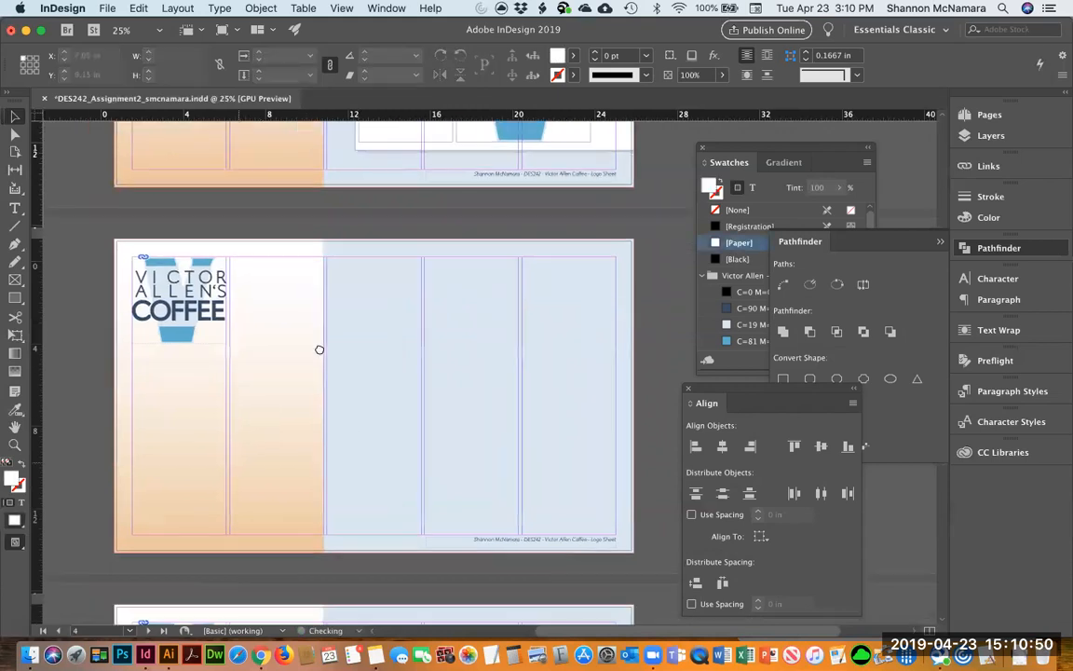
right_click(297, 334)
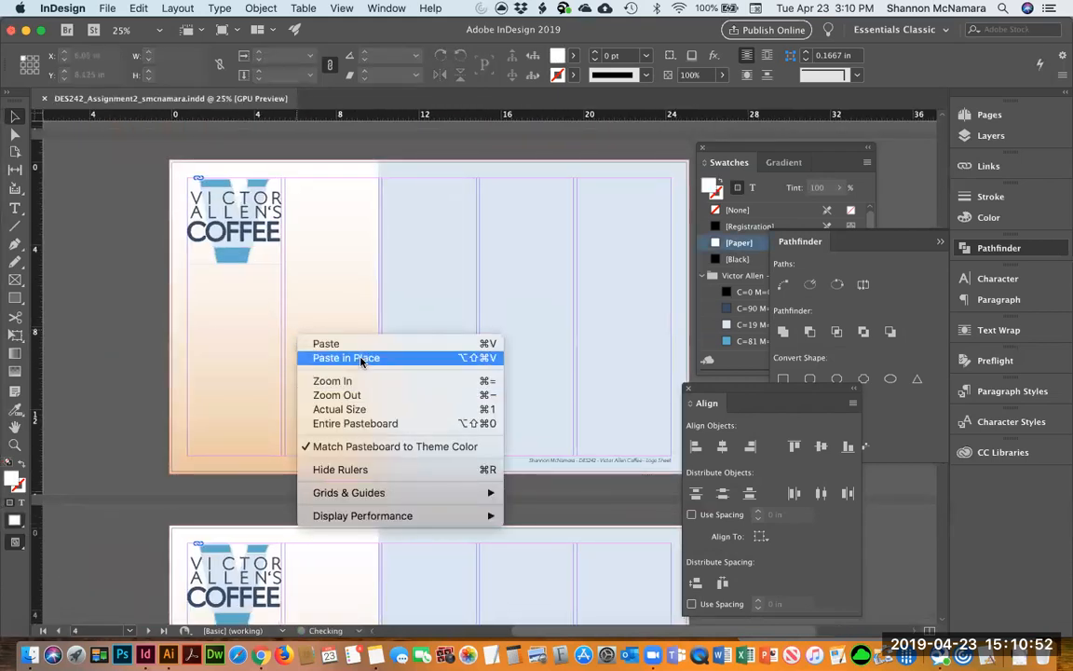
click(360, 359)
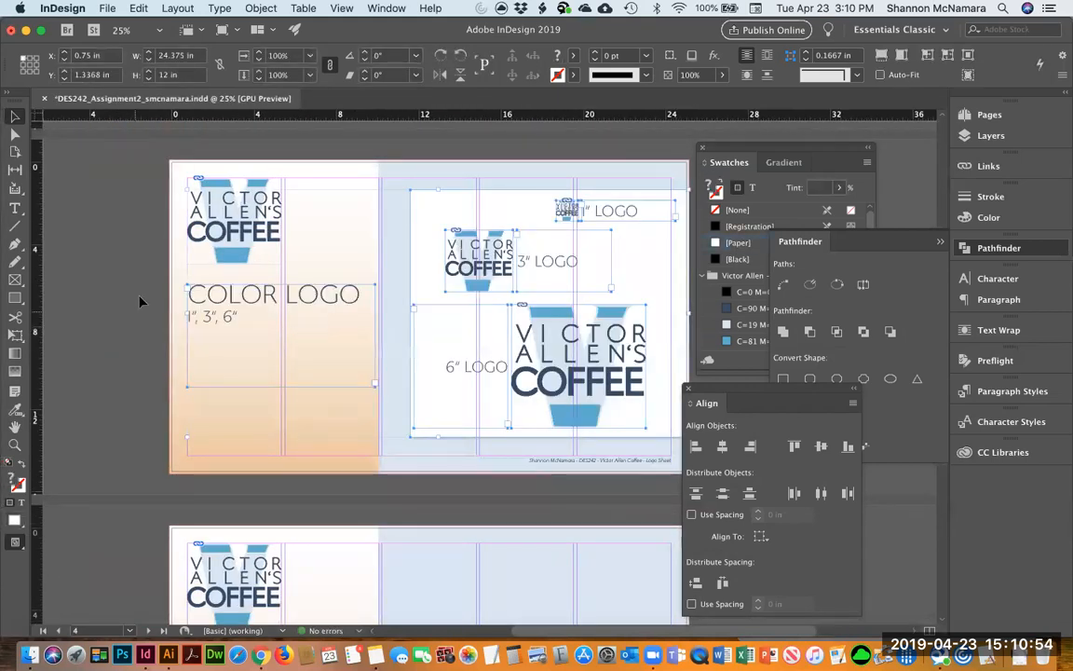
Change page 4's headline to read B/W LOGO.
click(124, 265)
double_click(230, 295)
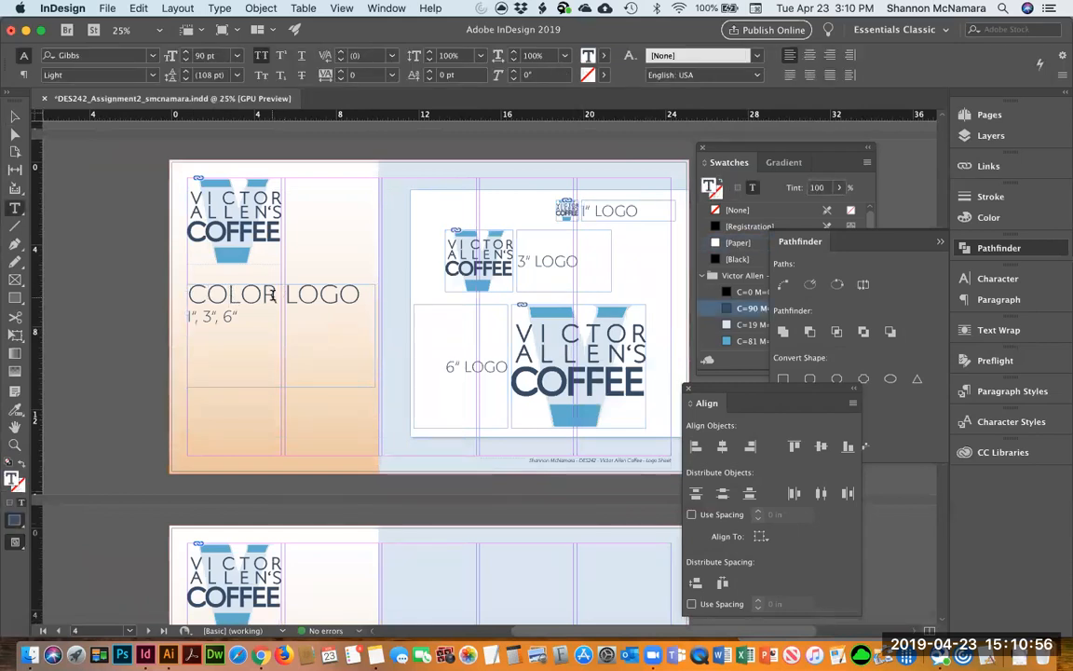
double_click(249, 297)
text(B)
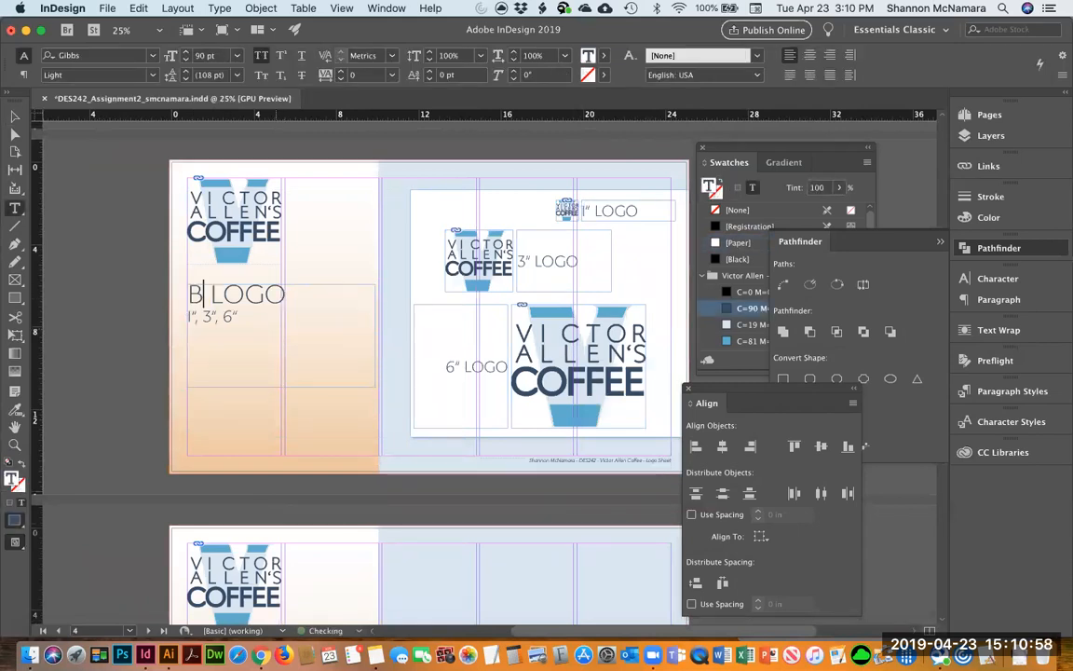
text(/W)
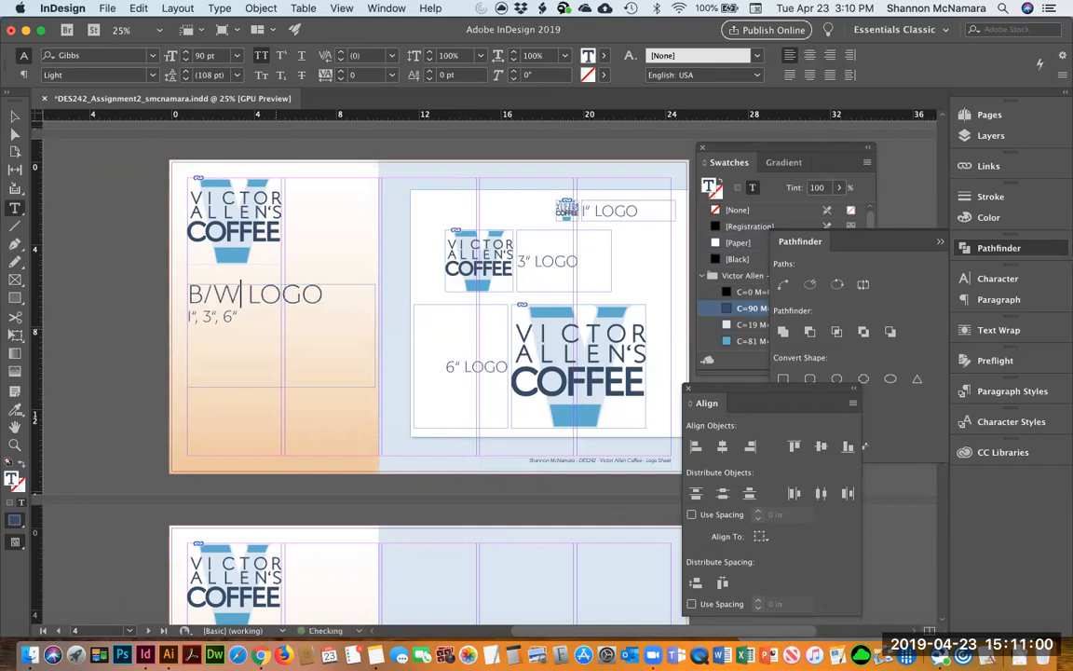
click(14, 116)
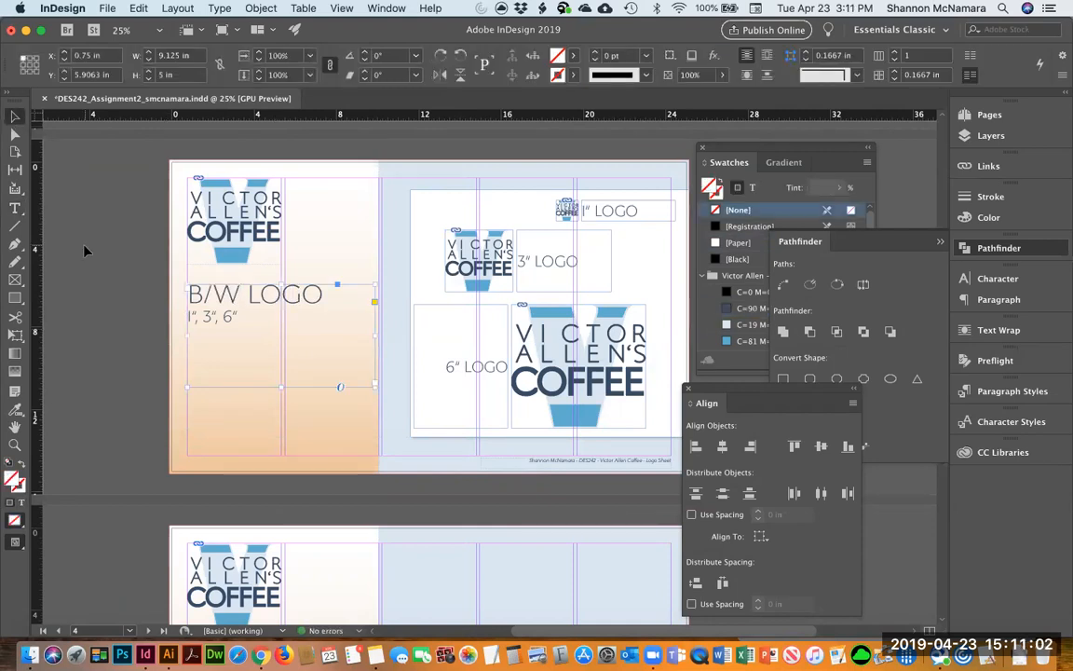
Paste the copied headline, white panel, logos and size labels in place on page 5.
drag(311, 424, 295, 228)
scroll(296, 228, down, 4)
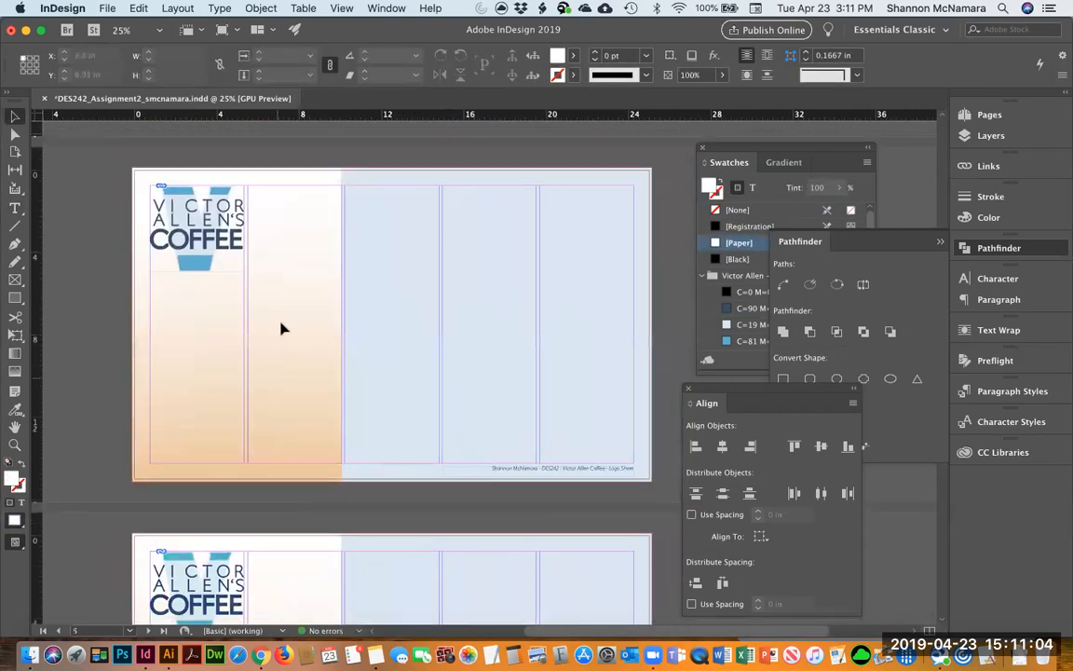
right_click(287, 373)
click(322, 397)
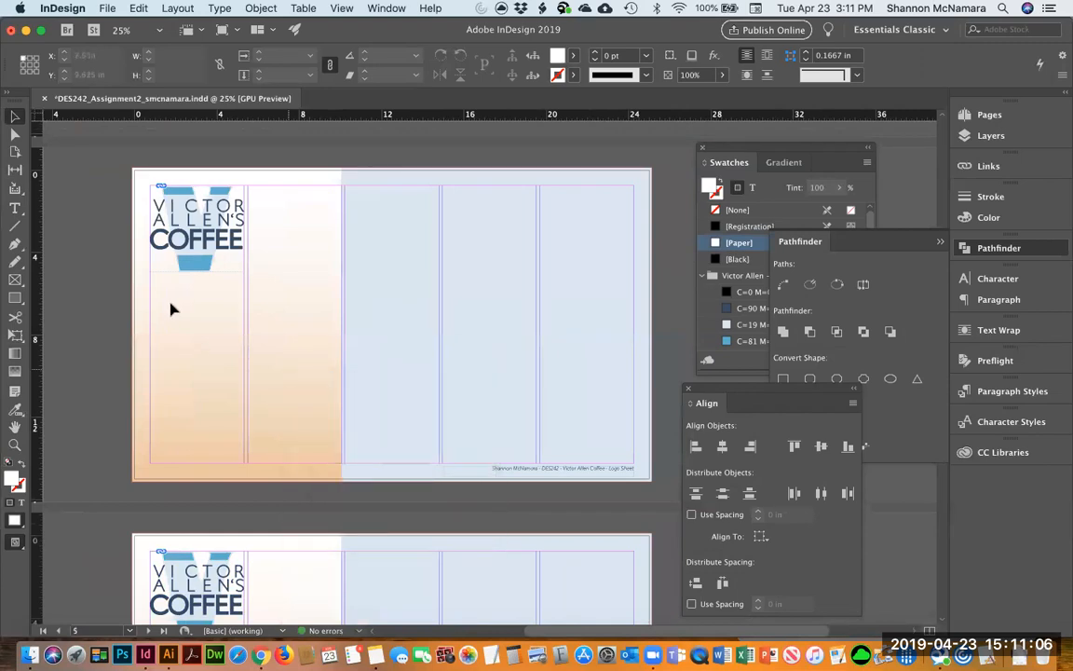
Change page 5's headline from the color wording to read GRAYSCALE LOGO.
double_click(204, 302)
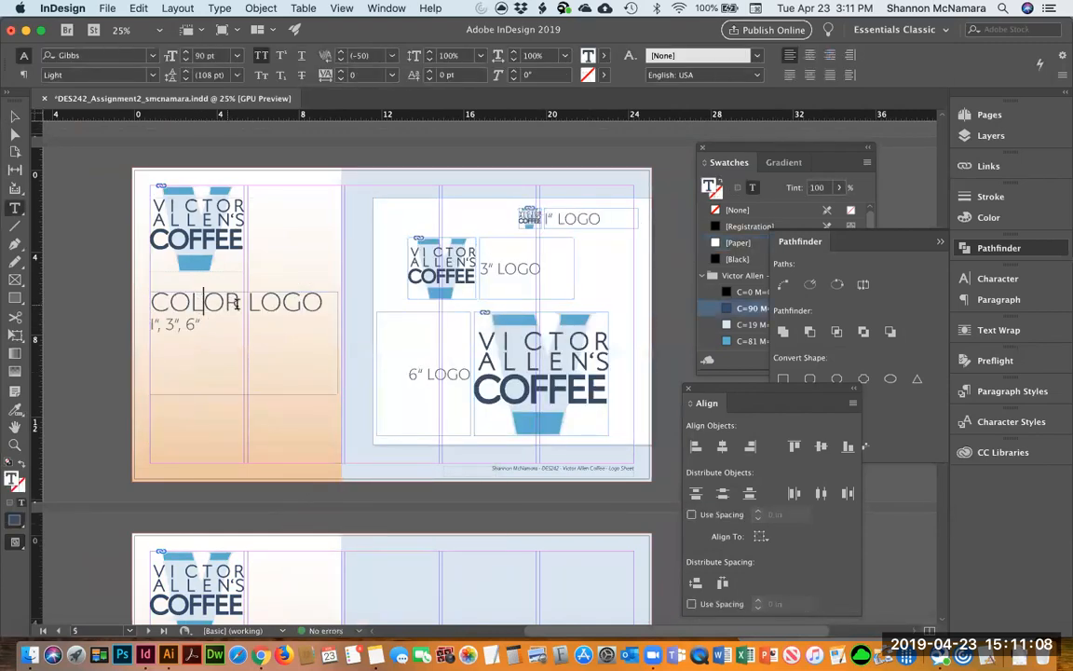
double_click(216, 301)
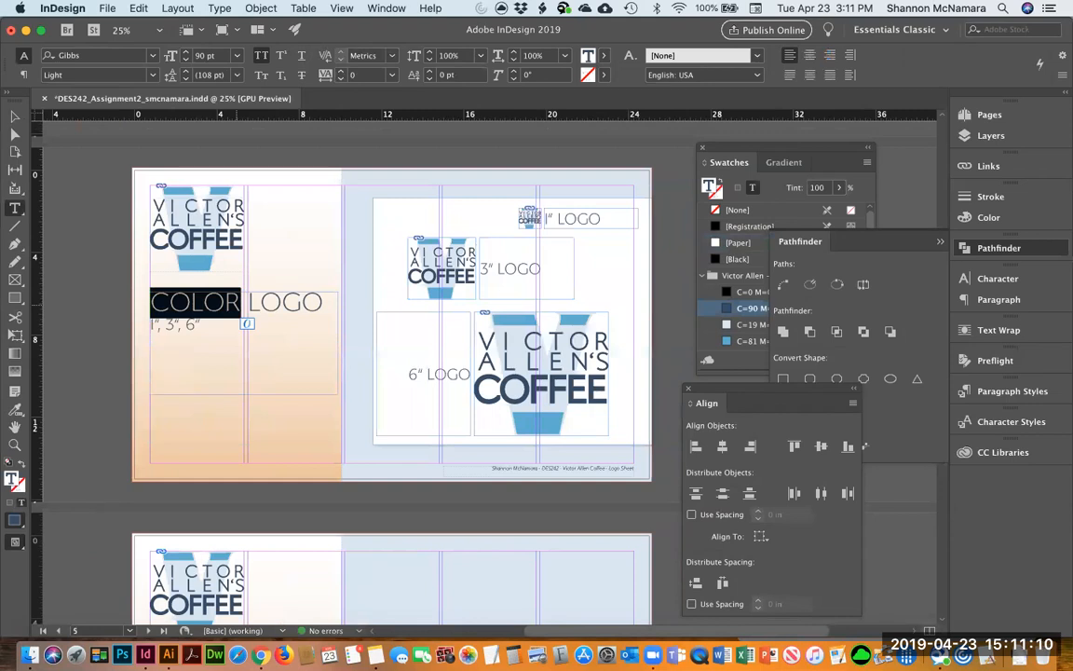
text(GRAYSCALE)
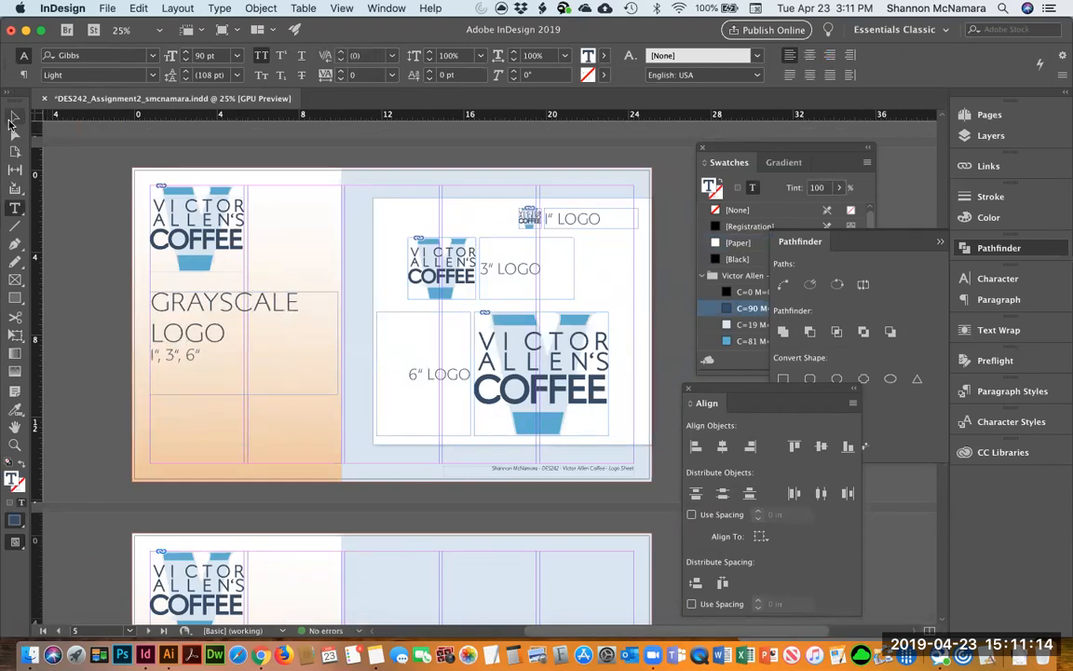
click(16, 116)
Reword page 4's headline as BLACK & WHITE LOGO, keeping LOGO on the same line as WHITE.
scroll(275, 422, up, 3)
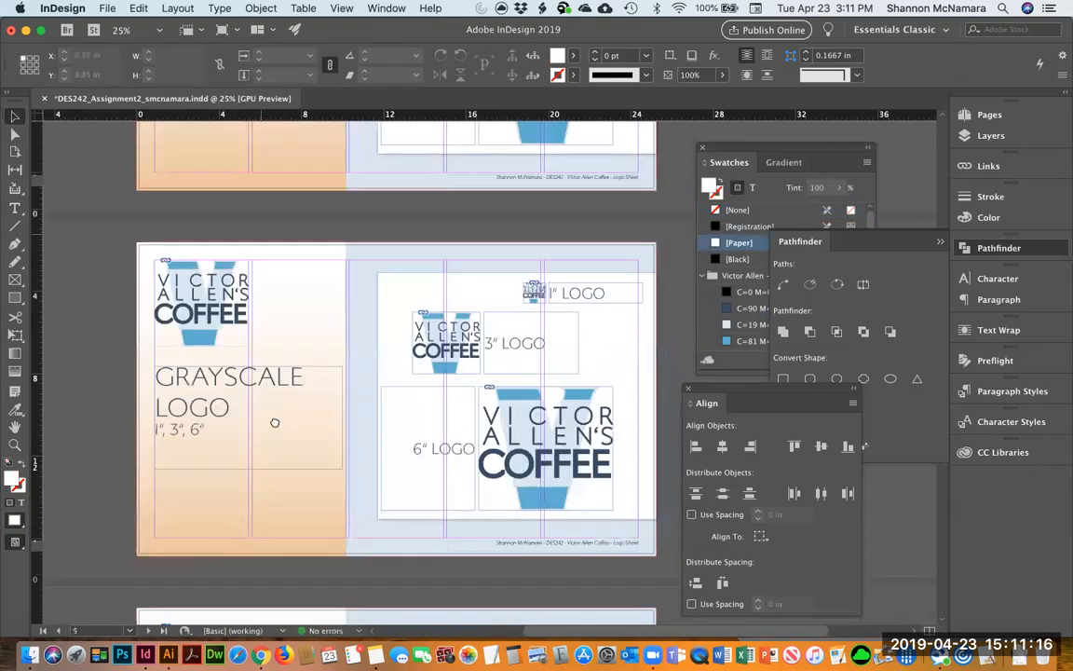
scroll(275, 422, up, 5)
double_click(233, 190)
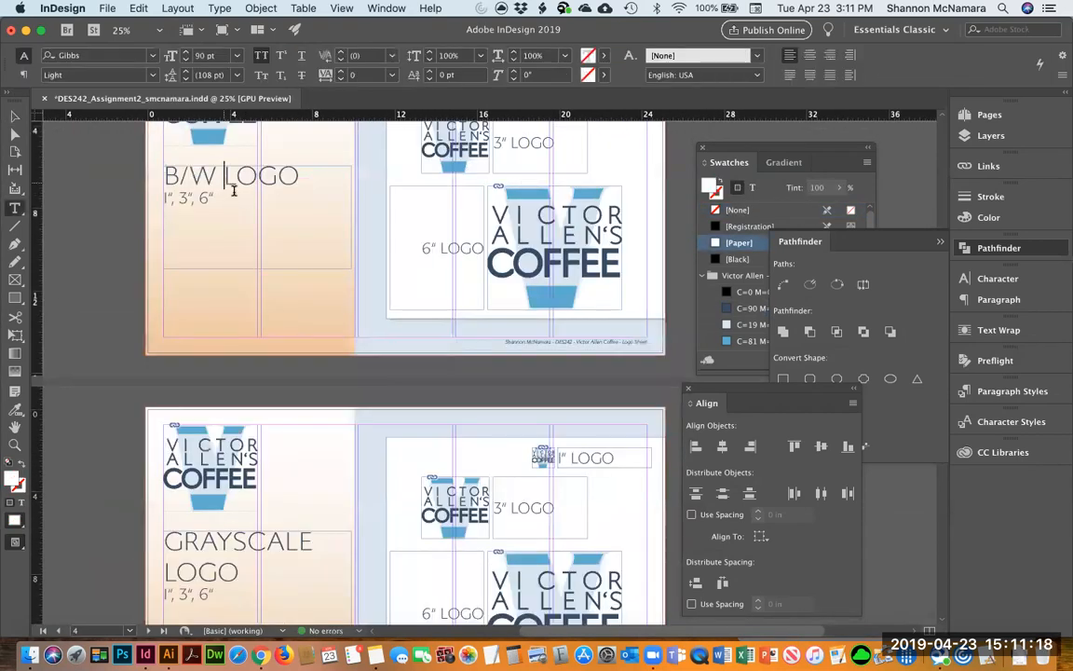
key(Return)
key(Up)
key(shift+Right)
key(shift+Right)
key(shift+Right)
text(BL)
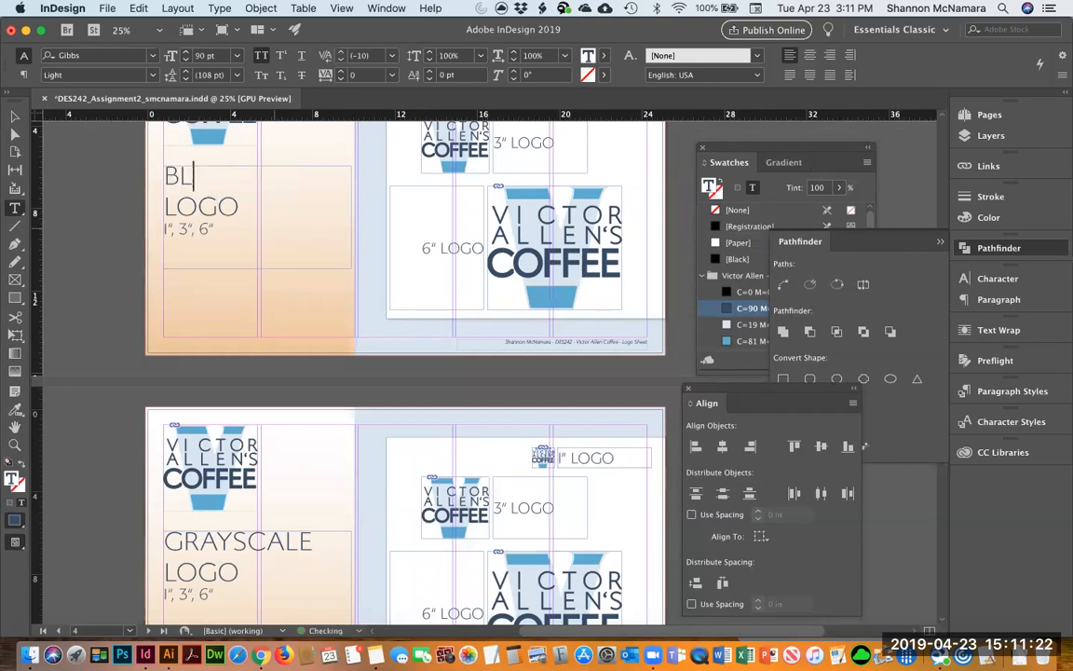
text(ACK & WHITE)
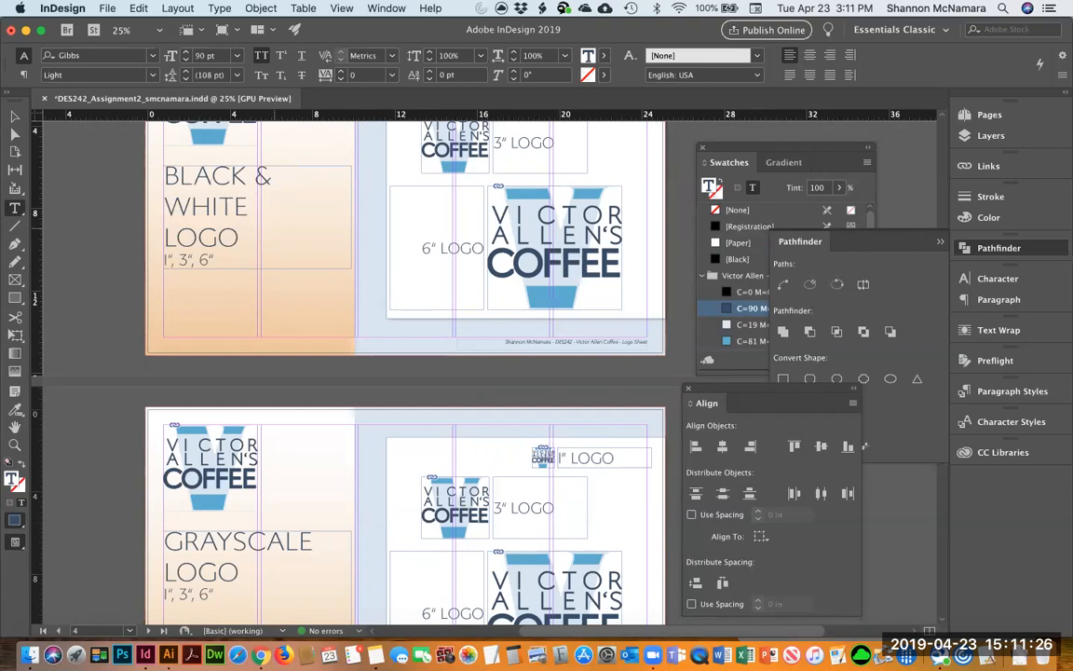
key(Delete)
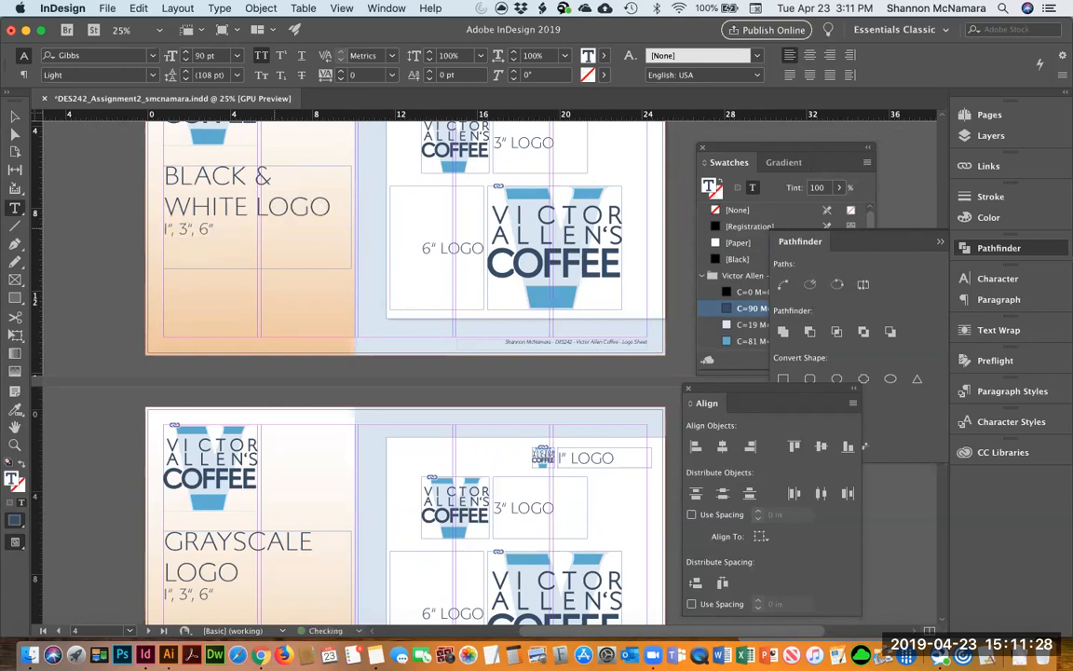
Break page 3's headline before LOGO and add (CMYK) after the word COLOR.
scroll(268, 212, up, 5)
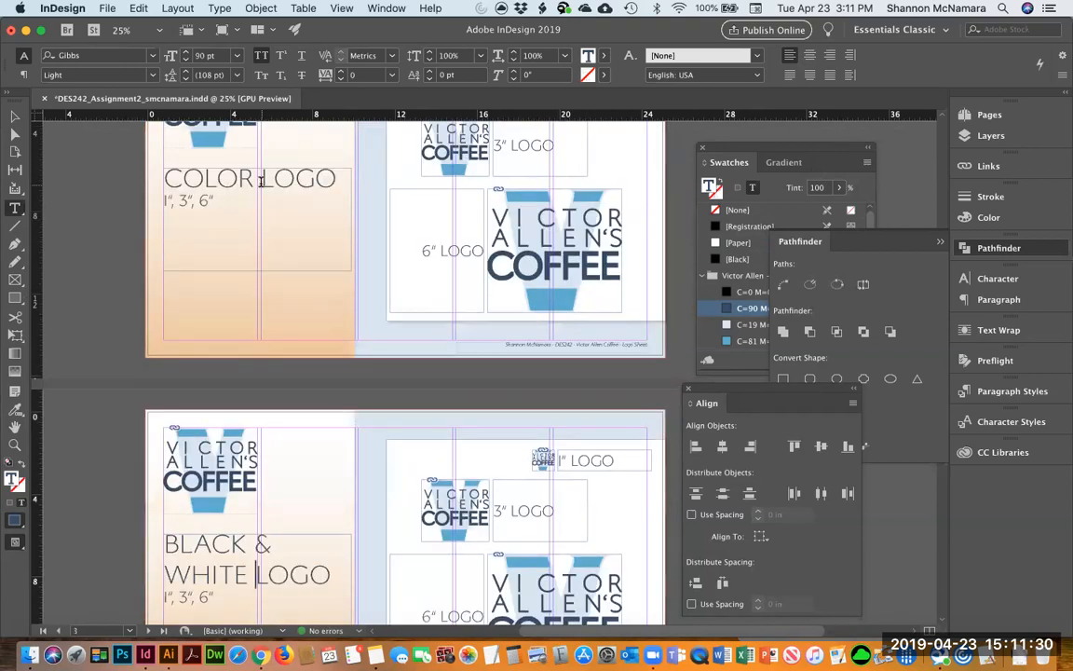
key(Return)
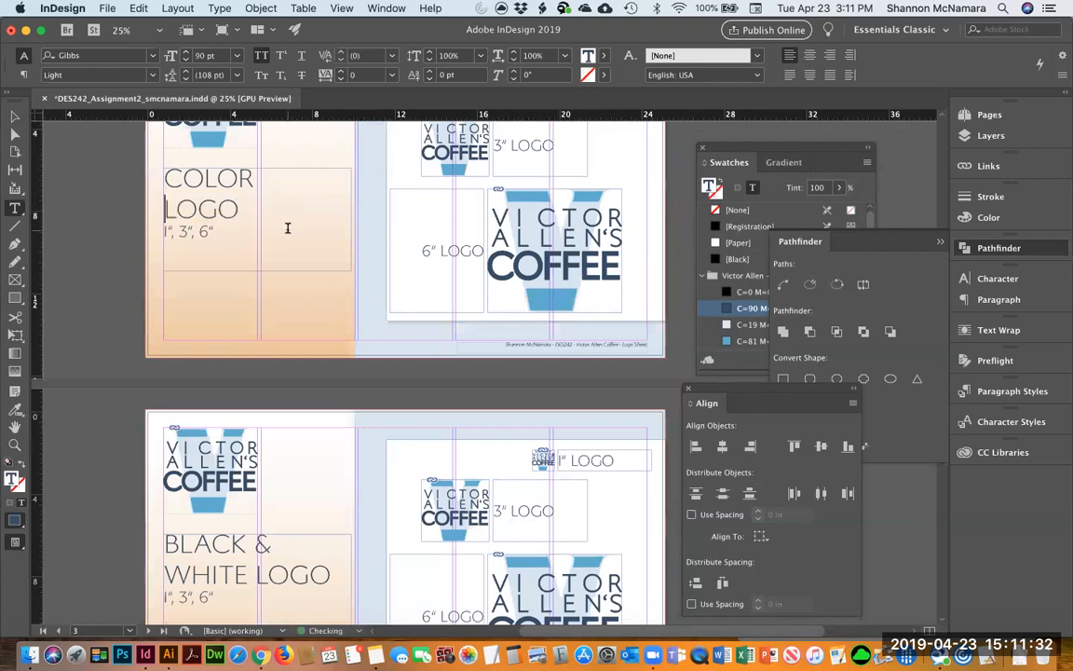
text(()
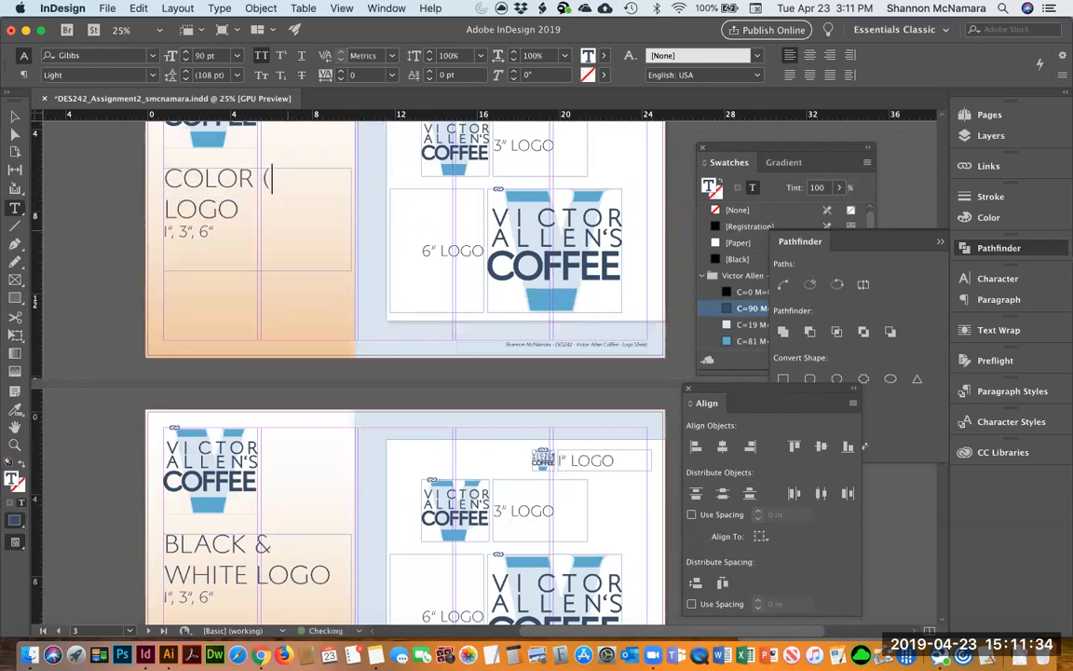
text(CMY)
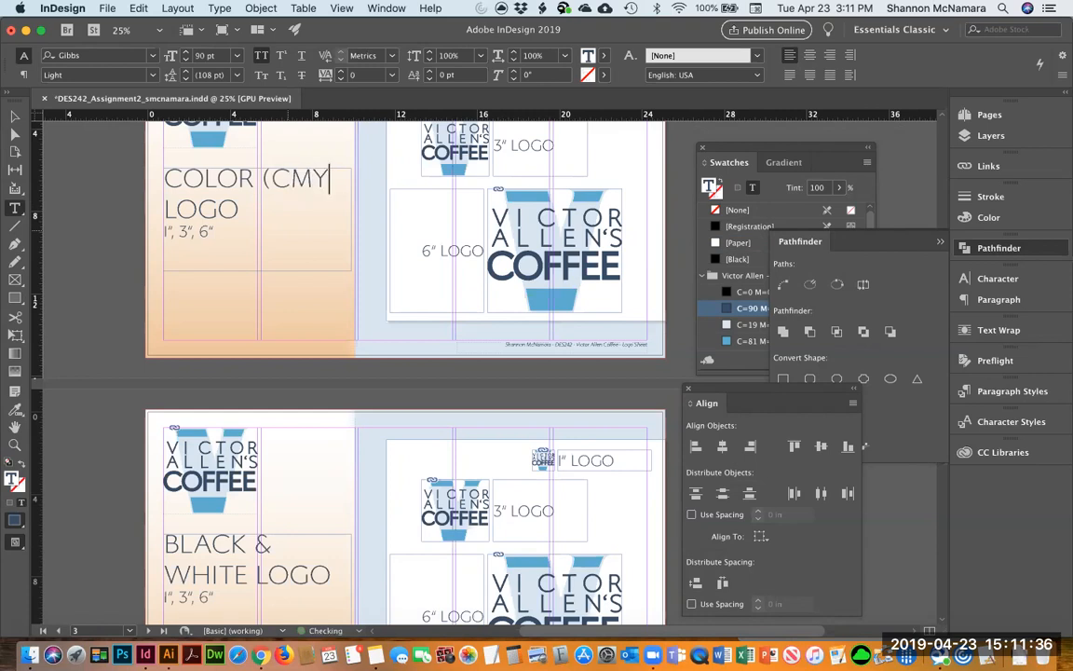
text(K))
Reduce the (CMYK) text in page 3's headline to 36 pt and deselect the text frame.
key(shift+Left)
key(shift+Left)
key(shift+Left)
key(shift+Left)
key(shift+Left)
key(shift+Left)
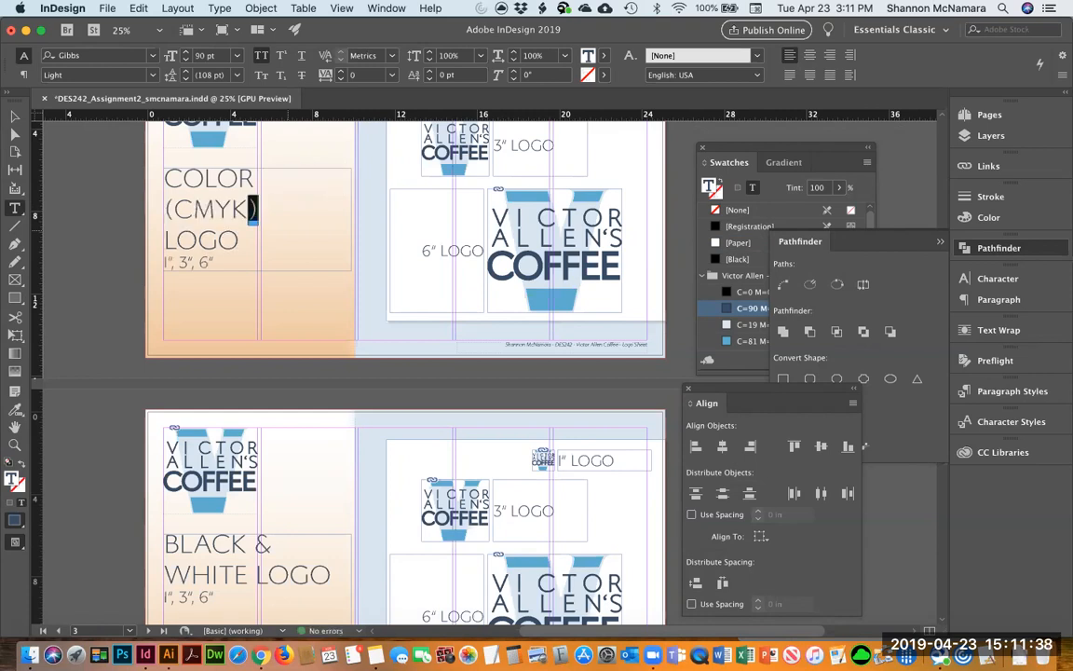
key(super+shift+comma)
key(super+shift+comma)
key(super+shift+comma)
key(super+shift+comma)
key(super+shift+comma)
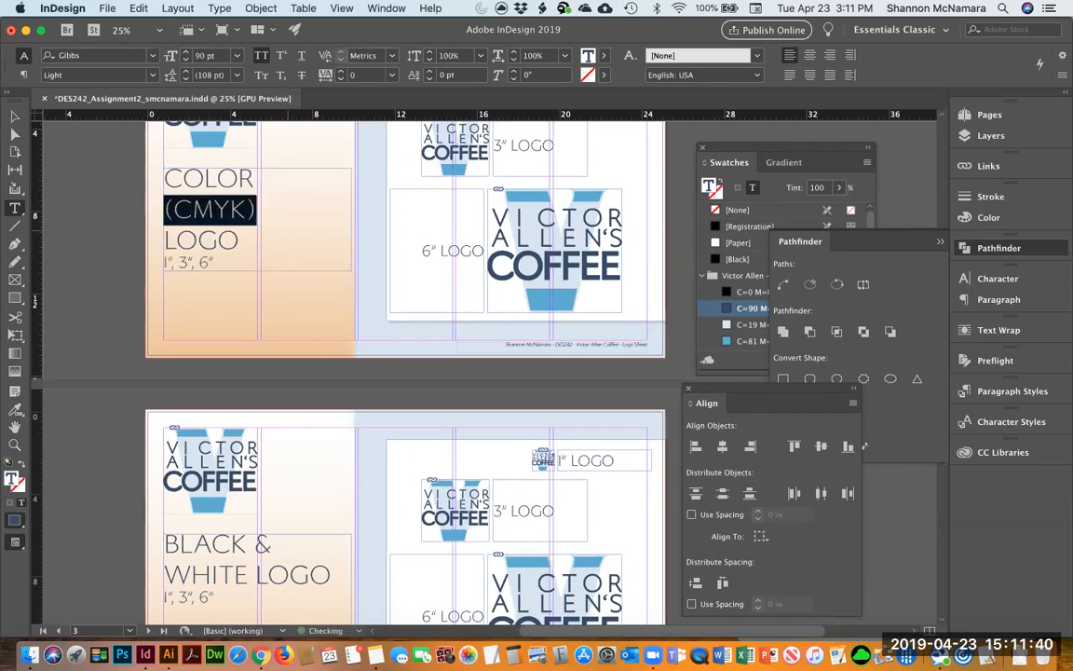
key(super+shift+comma)
key(super+shift+comma)
key(super+shift+comma)
key(super+shift+comma)
key(super+shift+comma)
key(super+shift+comma)
key(super+shift+comma)
key(super+shift+comma)
key(super+shift+comma)
key(super+shift+comma)
key(super+shift+comma)
key(super+shift+comma)
key(super+shift+comma)
key(super+shift+comma)
key(super+shift+comma)
key(super+shift+comma)
key(super+shift+comma)
key(super+shift+comma)
key(super+shift+comma)
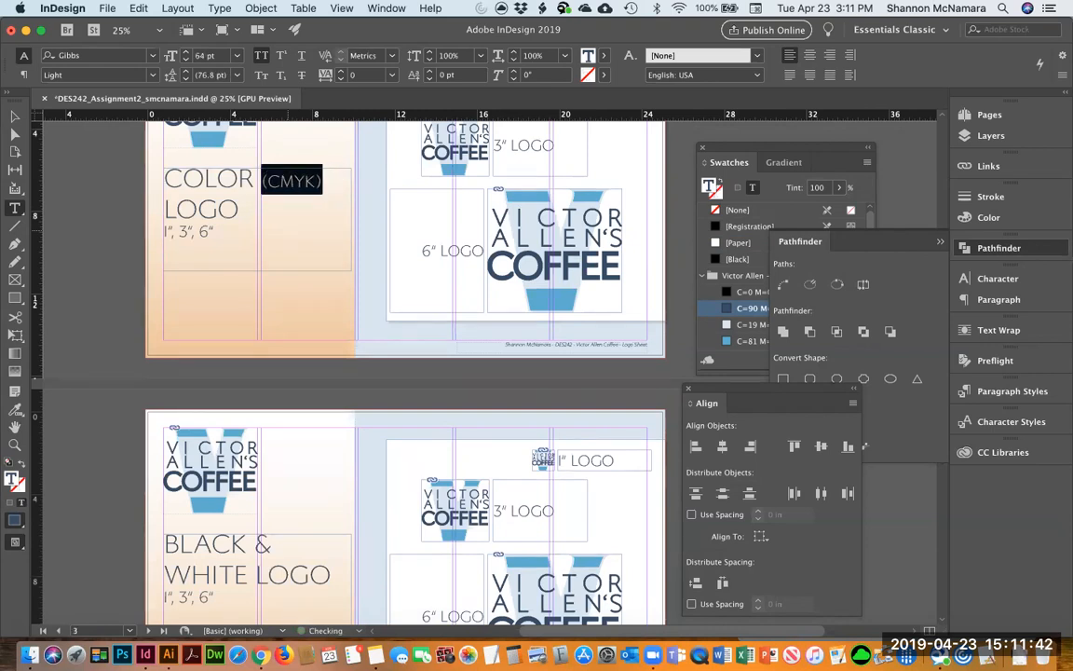
key(super+shift+comma)
key(super+shift+comma)
key(super+shift+comma)
key(Right)
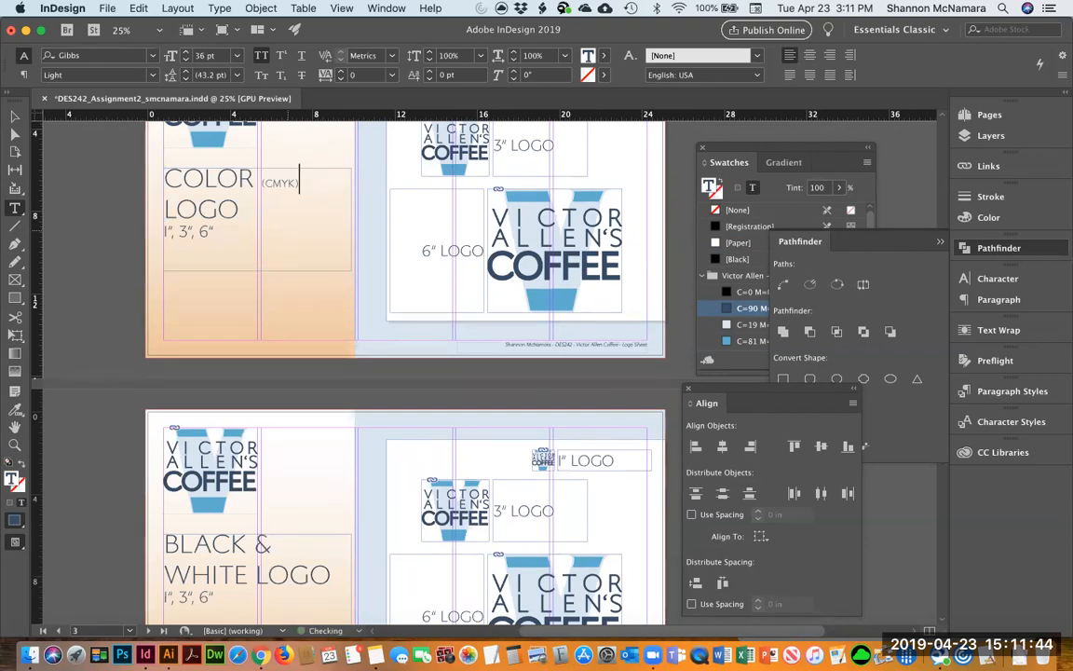
click(15, 116)
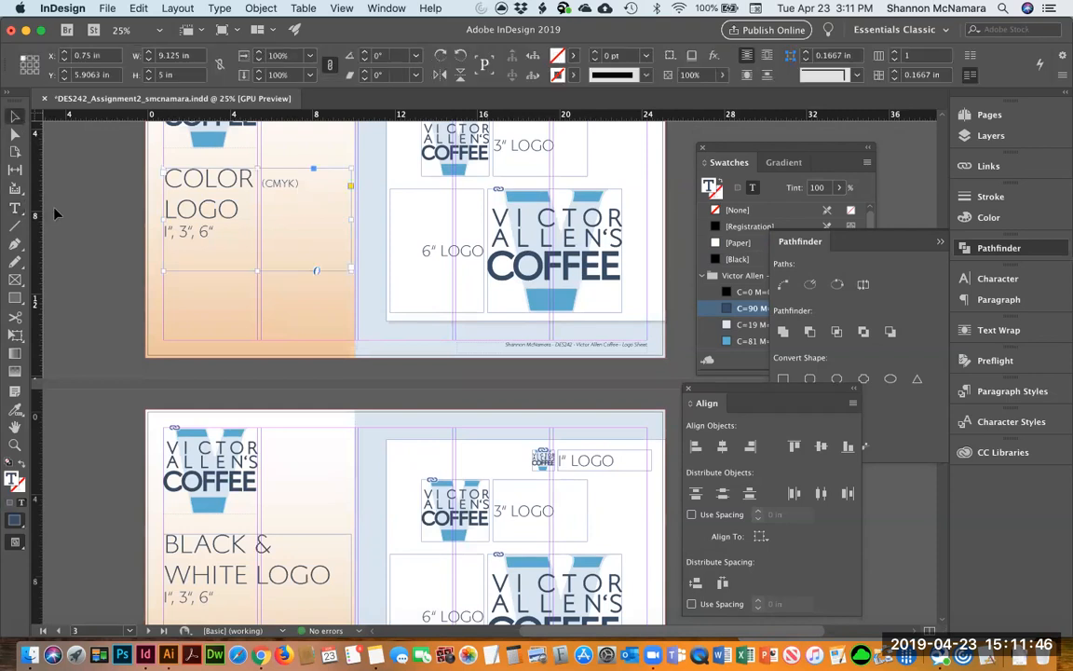
click(108, 248)
Replace page 4's 1" logo with the black version on page 3 of logo_3up_CMYK_Gray_BW.ai, cropped to Bounding Box (Visible Layers Only).
scroll(471, 478, down, 5)
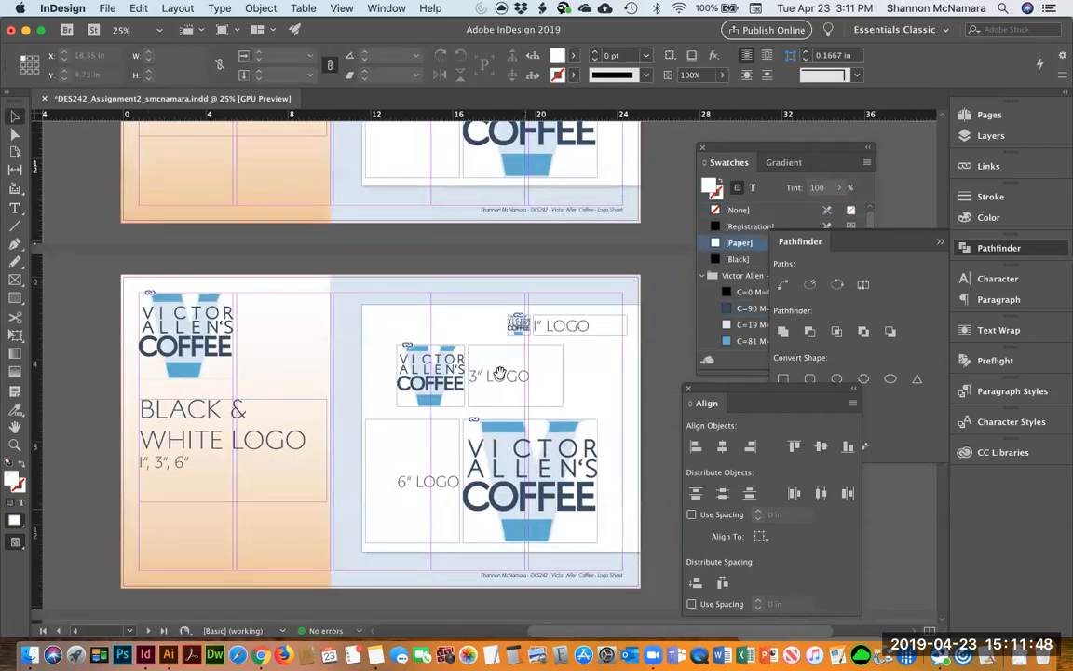
scroll(463, 230, down, 1)
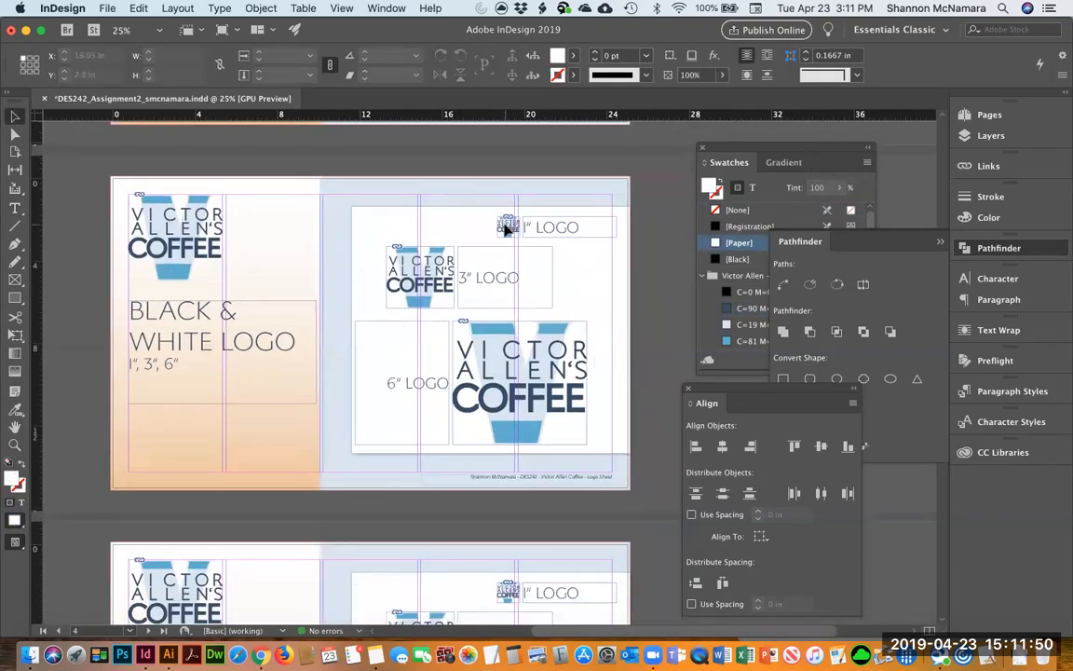
click(506, 228)
key(super+d)
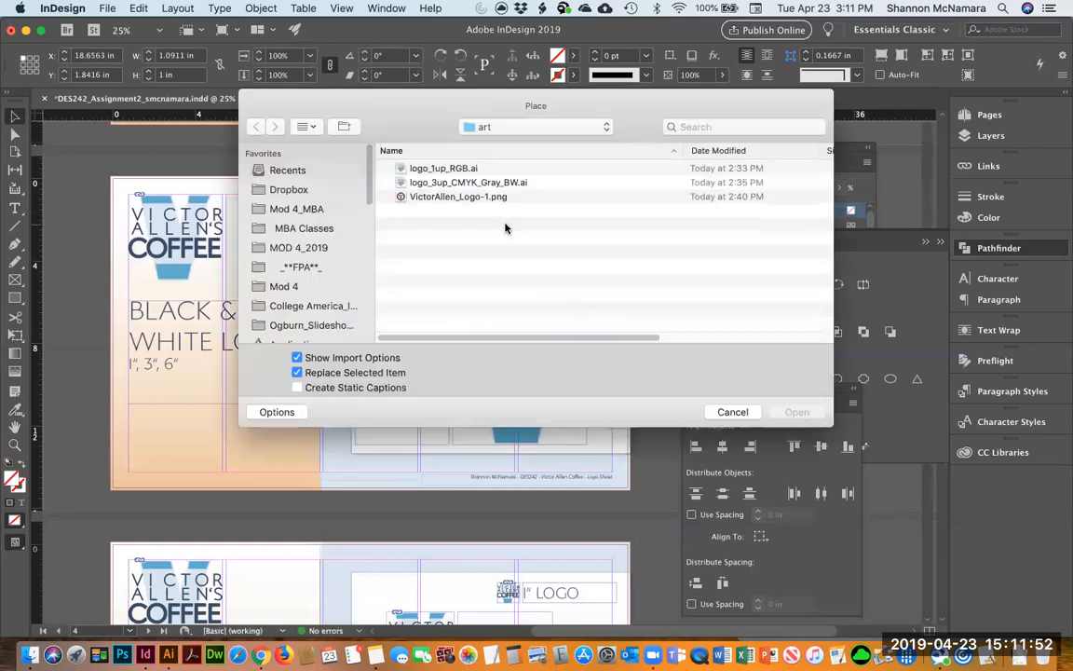
click(455, 184)
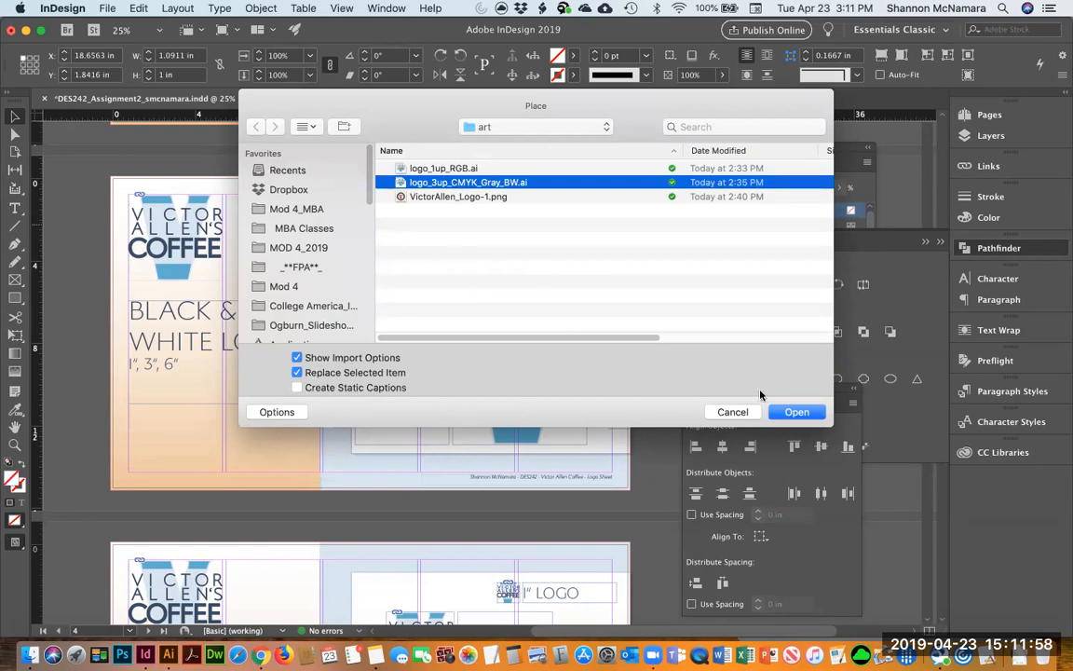
click(798, 412)
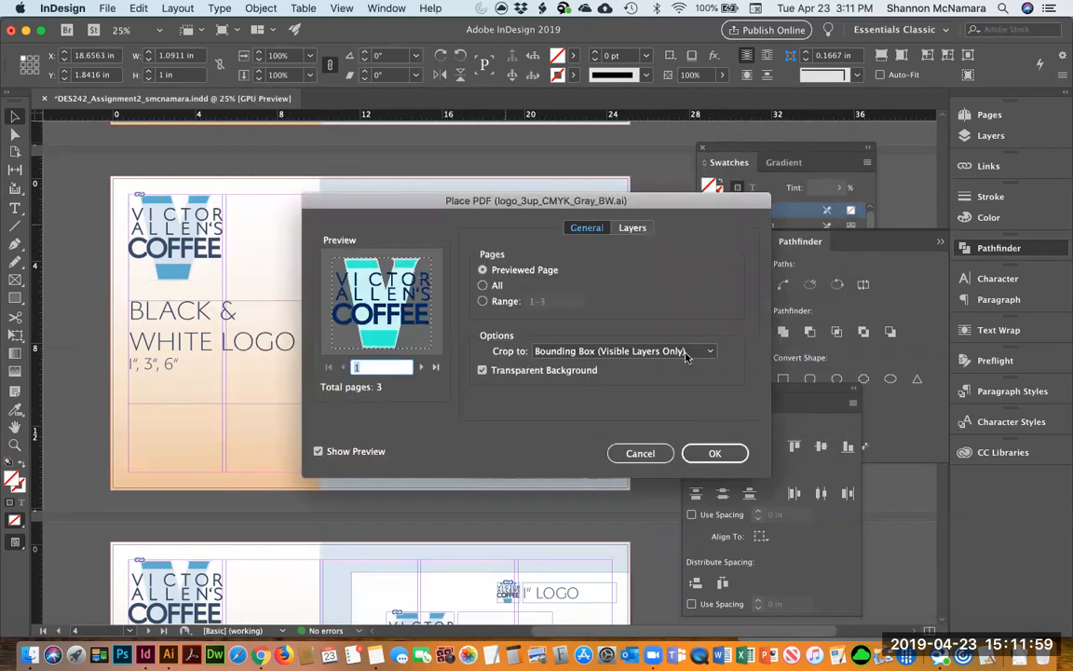
click(422, 368)
click(421, 368)
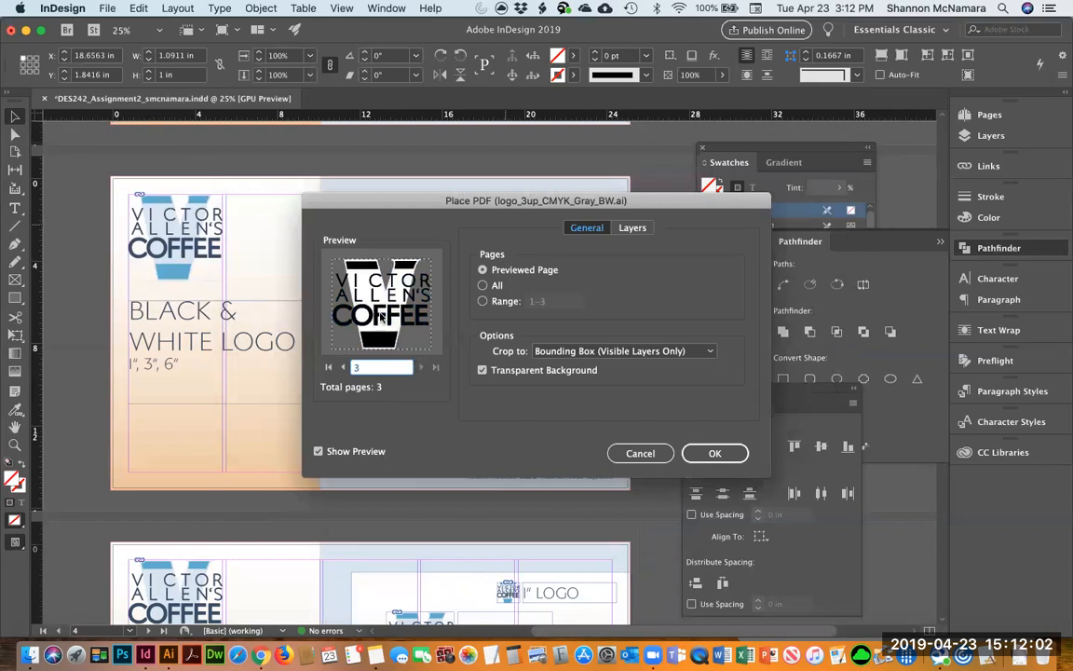
click(714, 453)
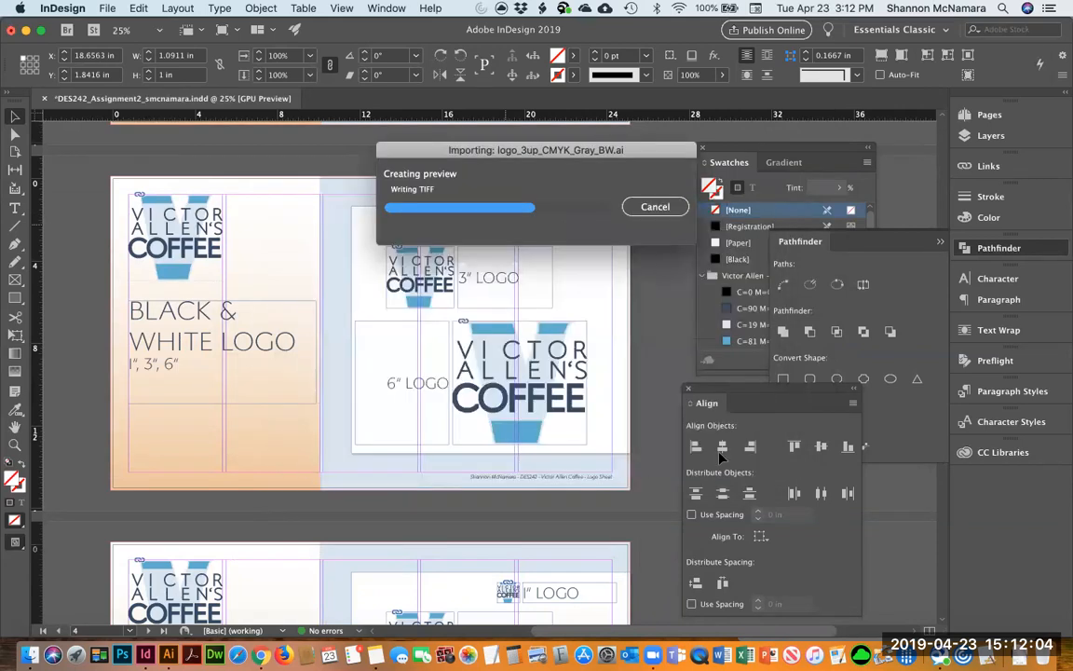
Replace page 4's 3" logo with the black version on page 3 of logo_3up_CMYK_Gray_BW.ai.
click(435, 260)
key(super+d)
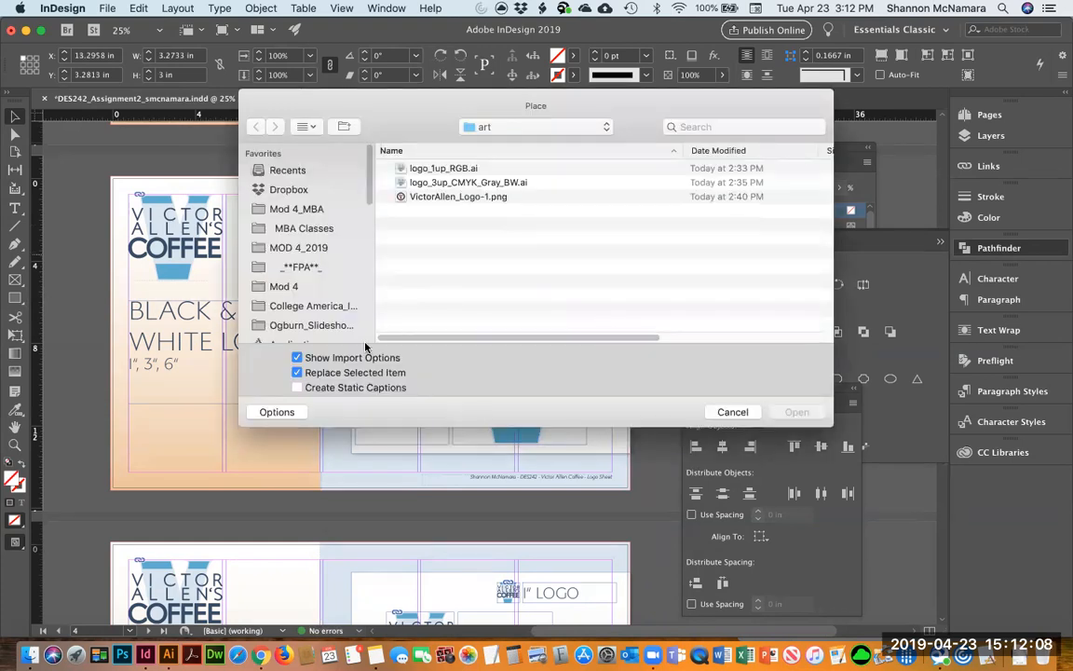
click(596, 183)
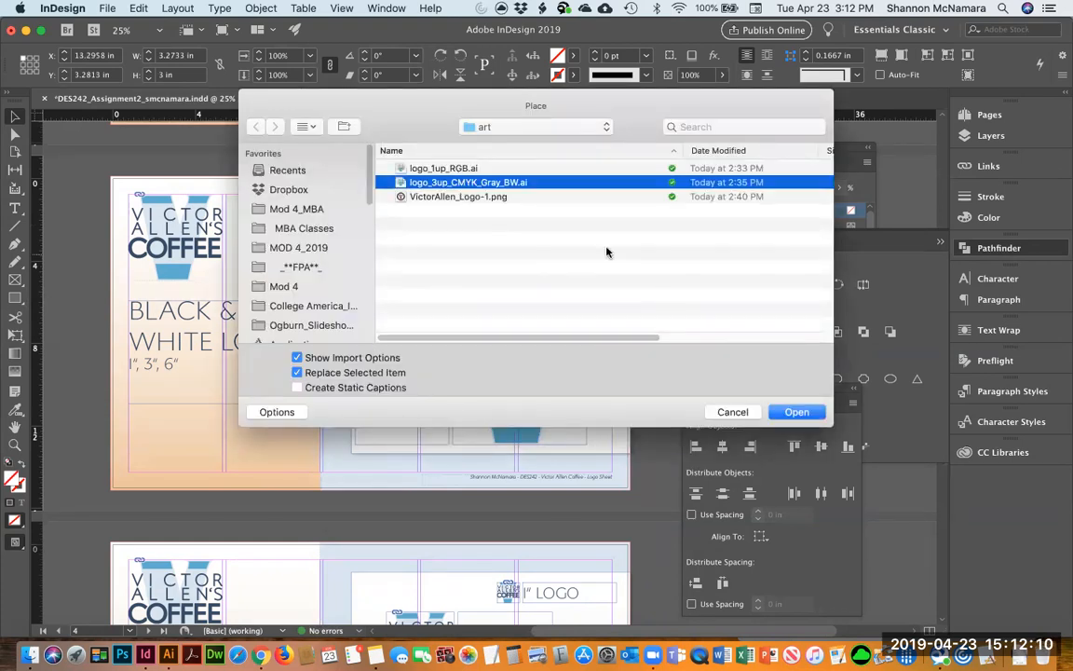
click(797, 411)
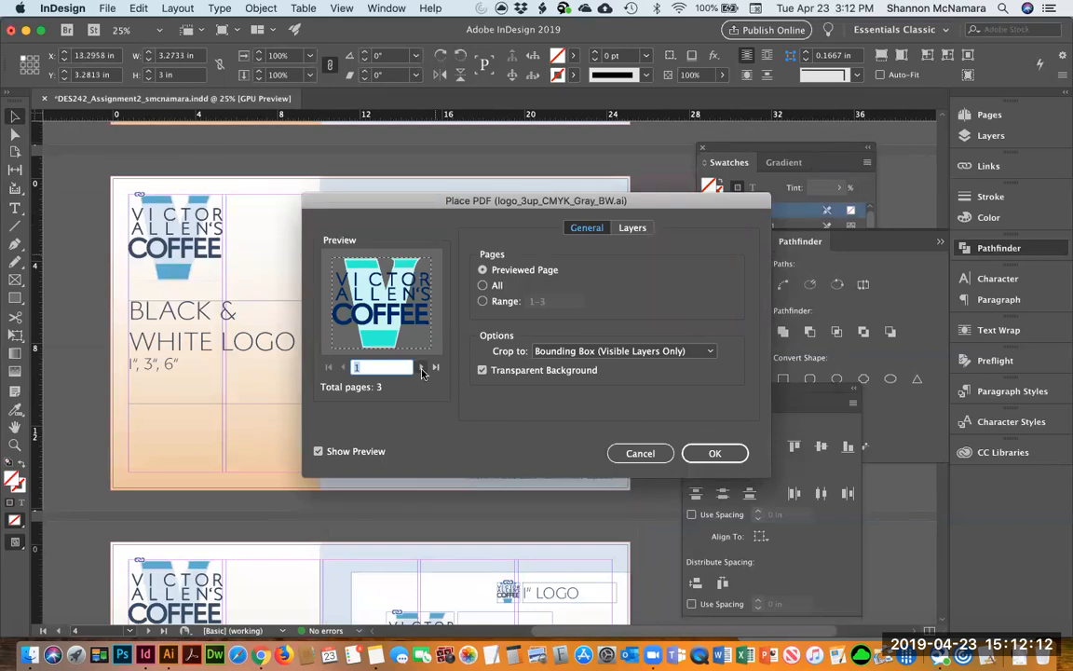
click(422, 368)
click(422, 368)
click(715, 454)
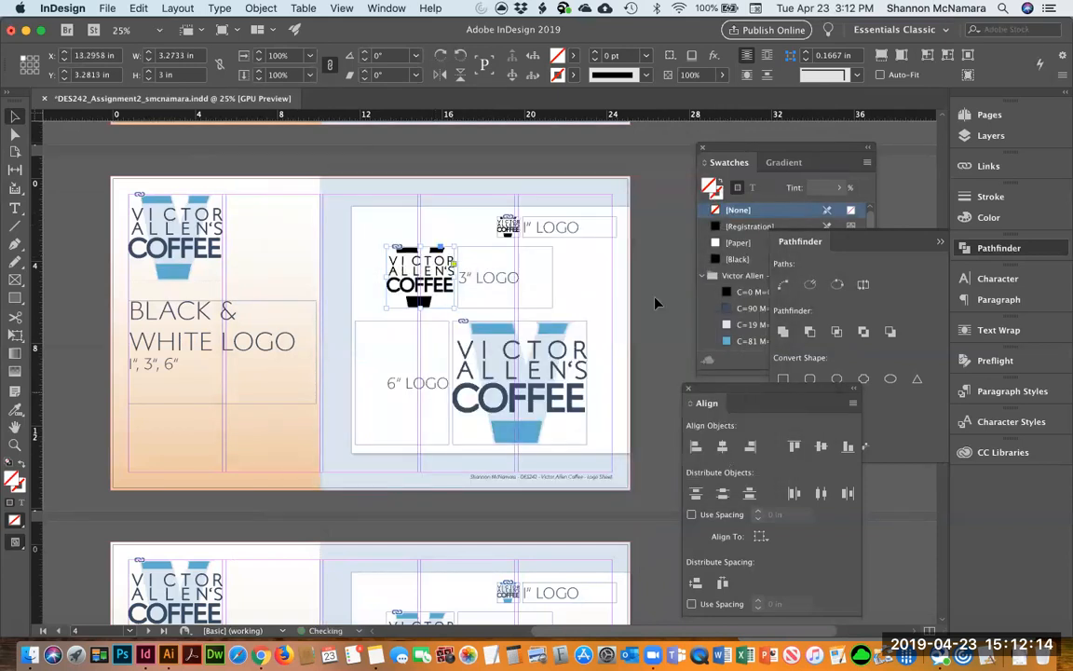
Replace page 4's 6" logo with the black version on page 3 of logo_3up_CMYK_Gray_BW.ai.
click(548, 348)
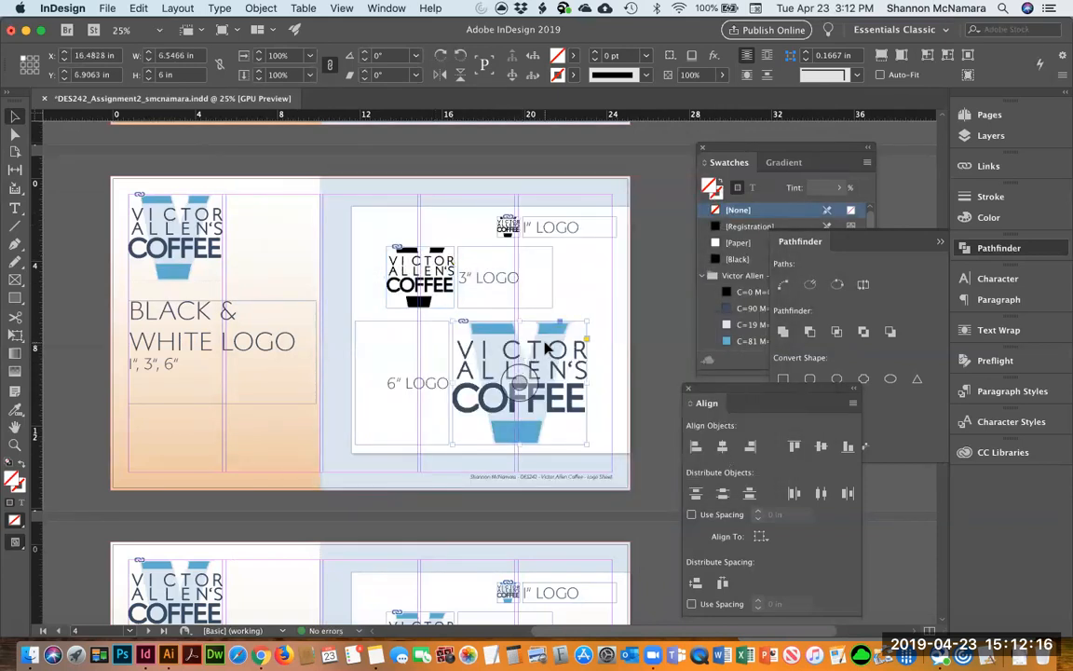
key(super+d)
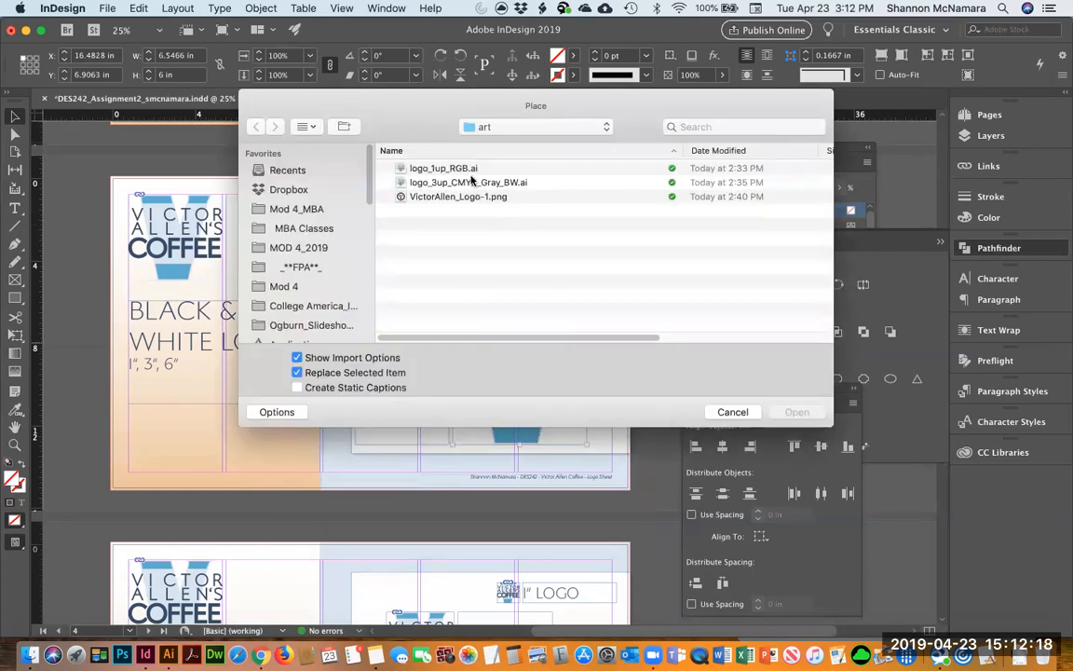
key(Return)
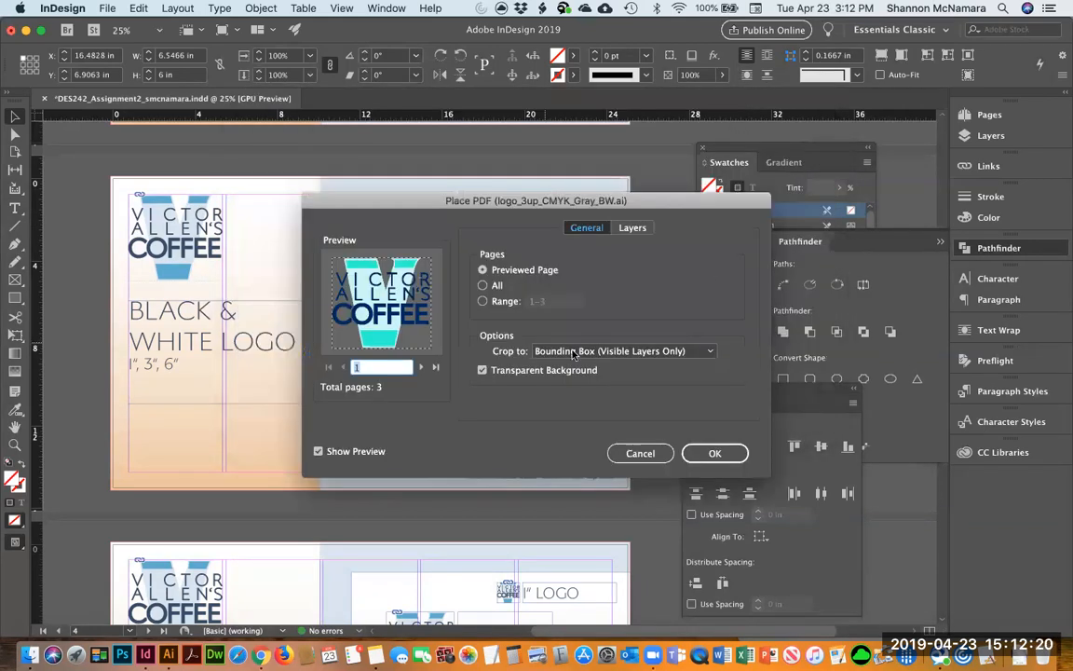
click(421, 368)
click(421, 367)
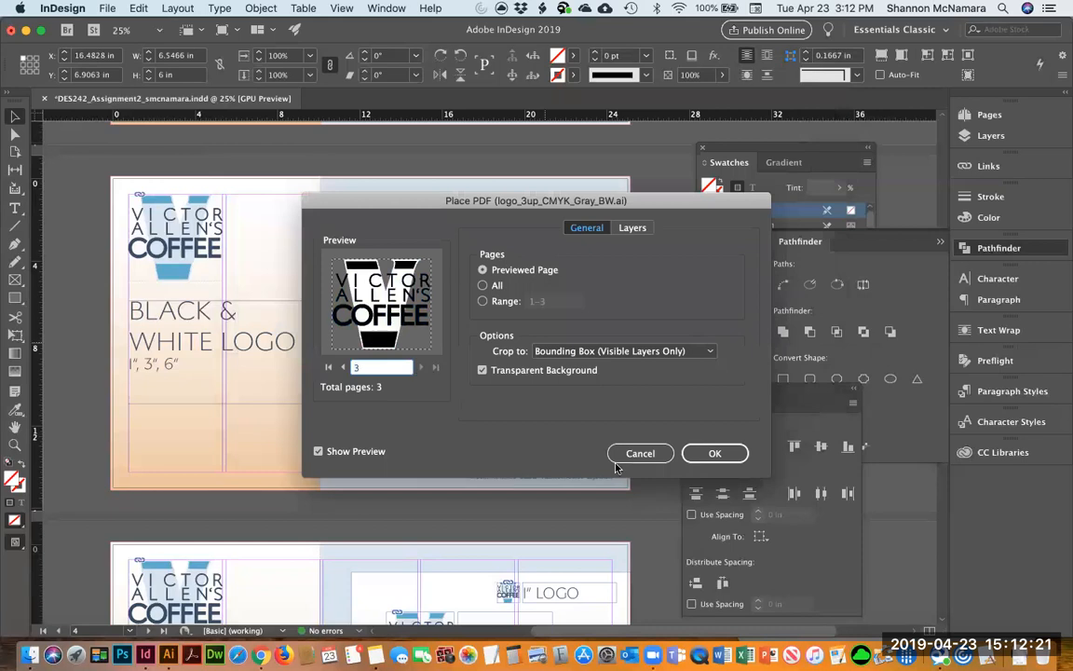
click(717, 454)
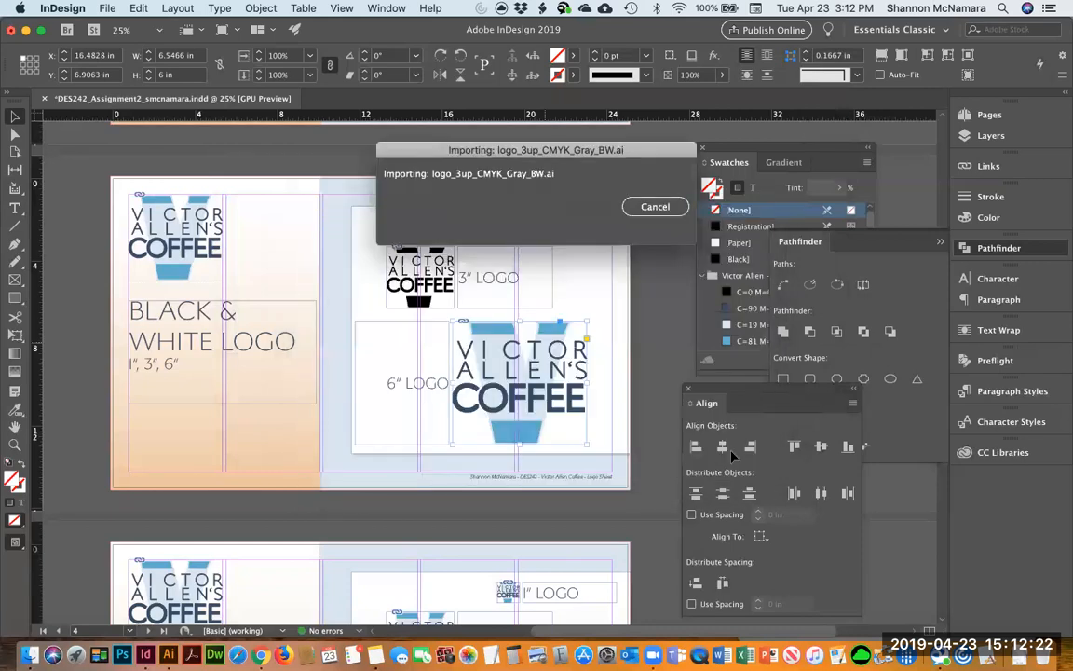
Replace page 5's 1" logo with the grayscale version on page 2 of logo_3up_CMYK_Gray_BW.ai, cropped to Bounding Box (Visible Layers Only).
click(652, 388)
scroll(549, 328, down, 3)
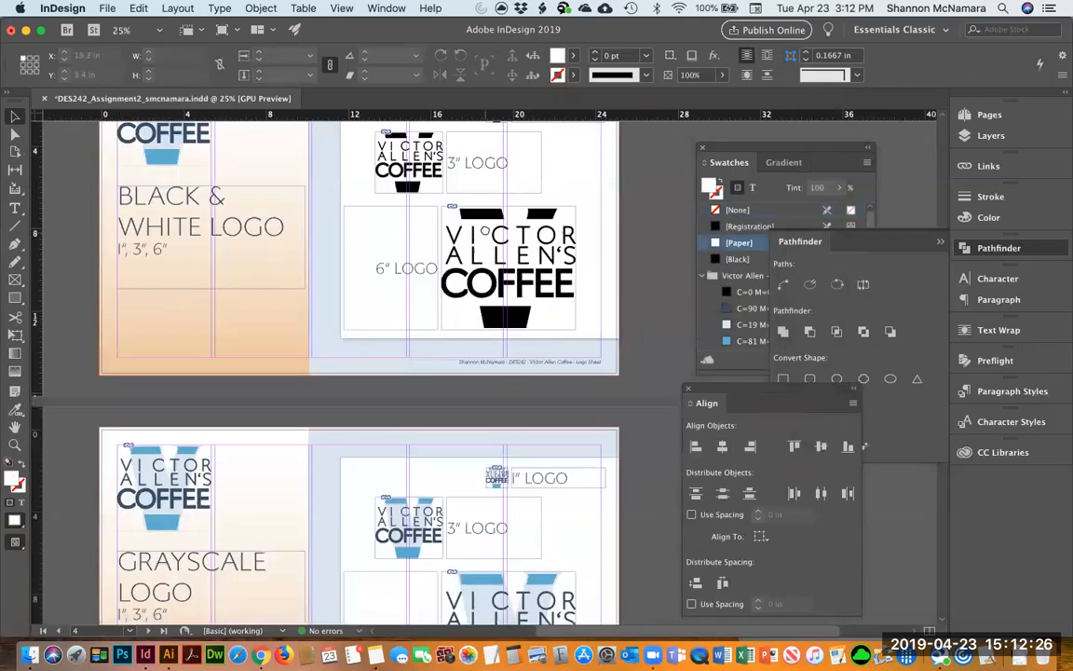
scroll(491, 514, up, 5)
scroll(491, 514, up, 5)
scroll(449, 468, down, 2)
scroll(448, 467, down, 5)
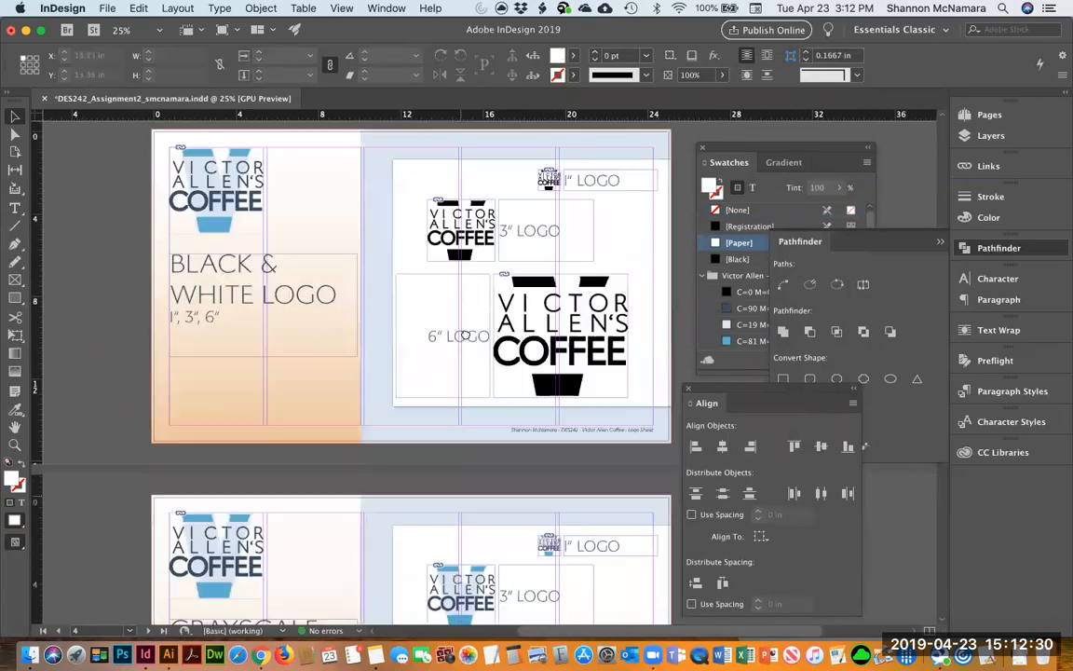
scroll(463, 511, down, 5)
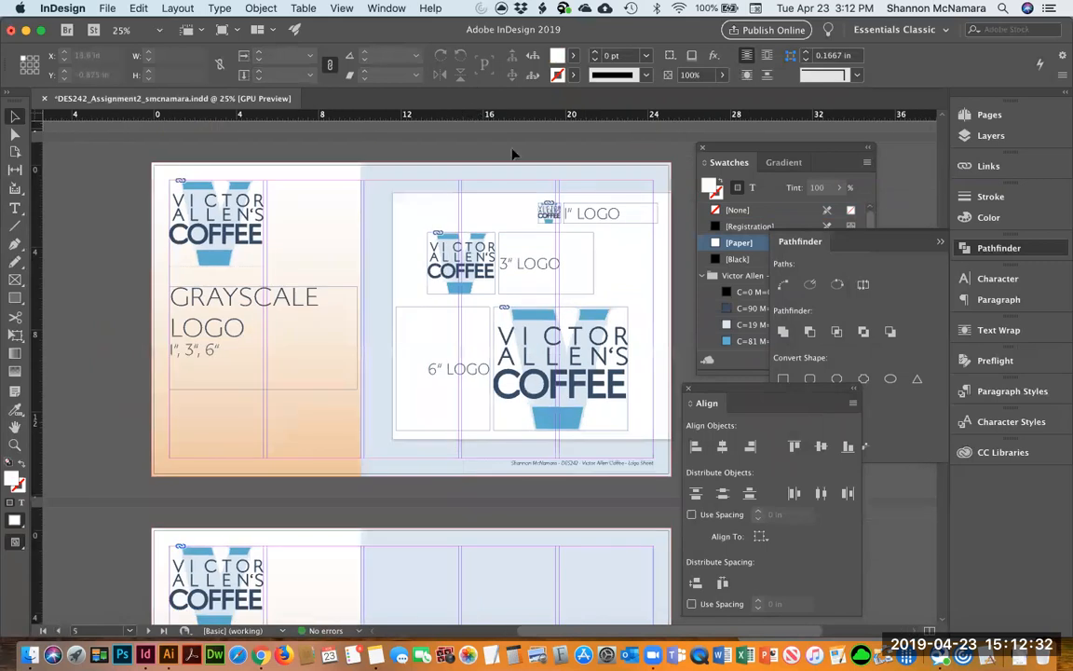
click(547, 216)
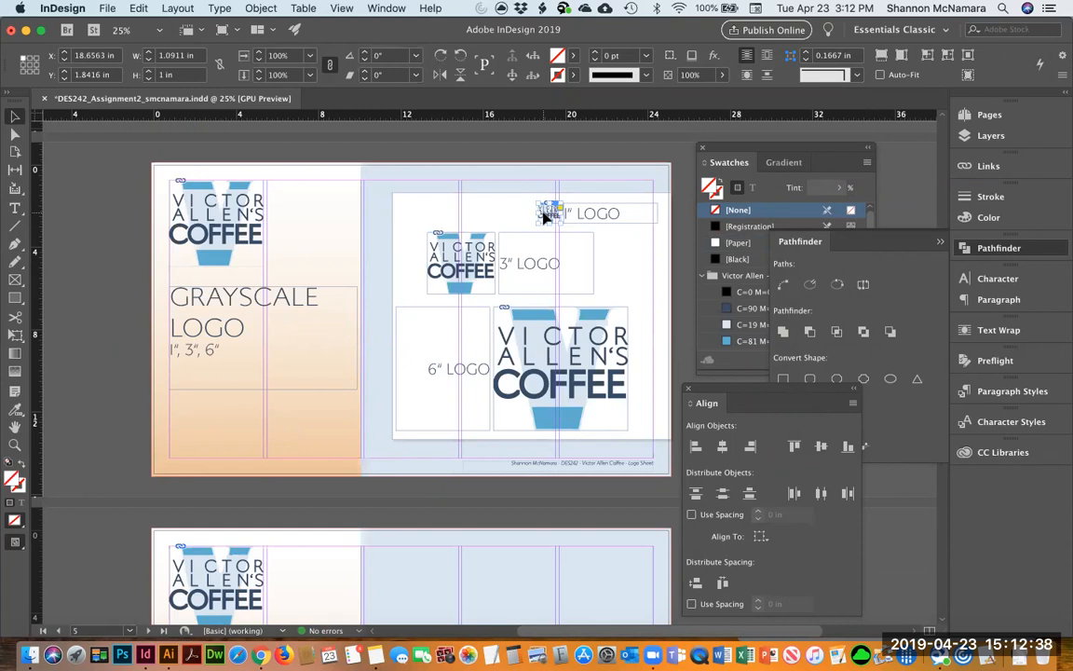
key(super+d)
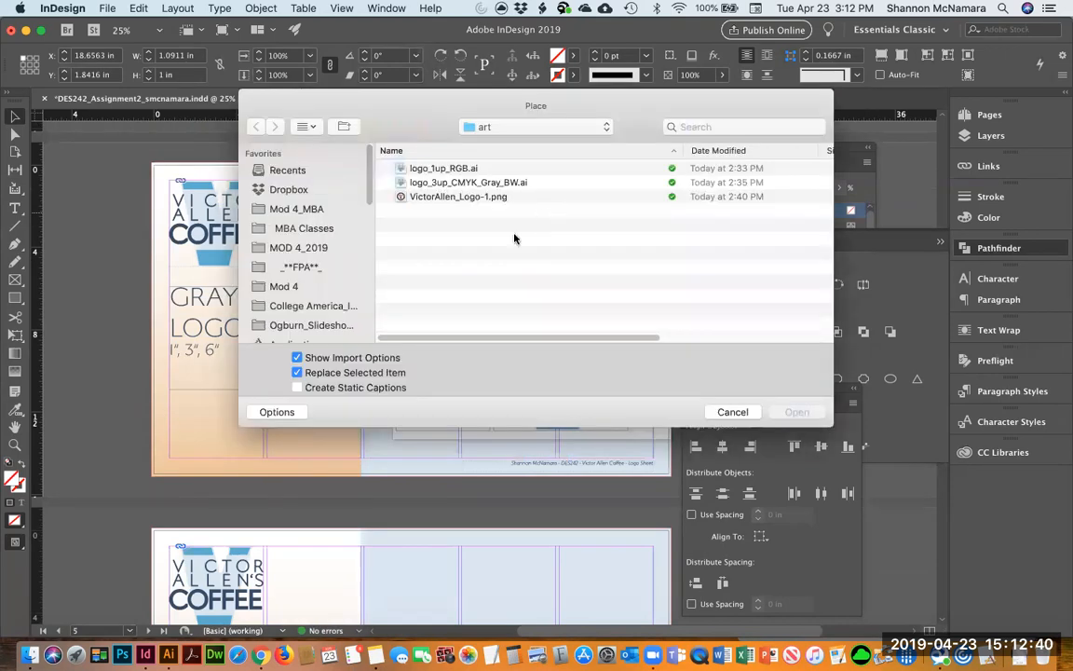
click(456, 181)
click(800, 415)
click(420, 367)
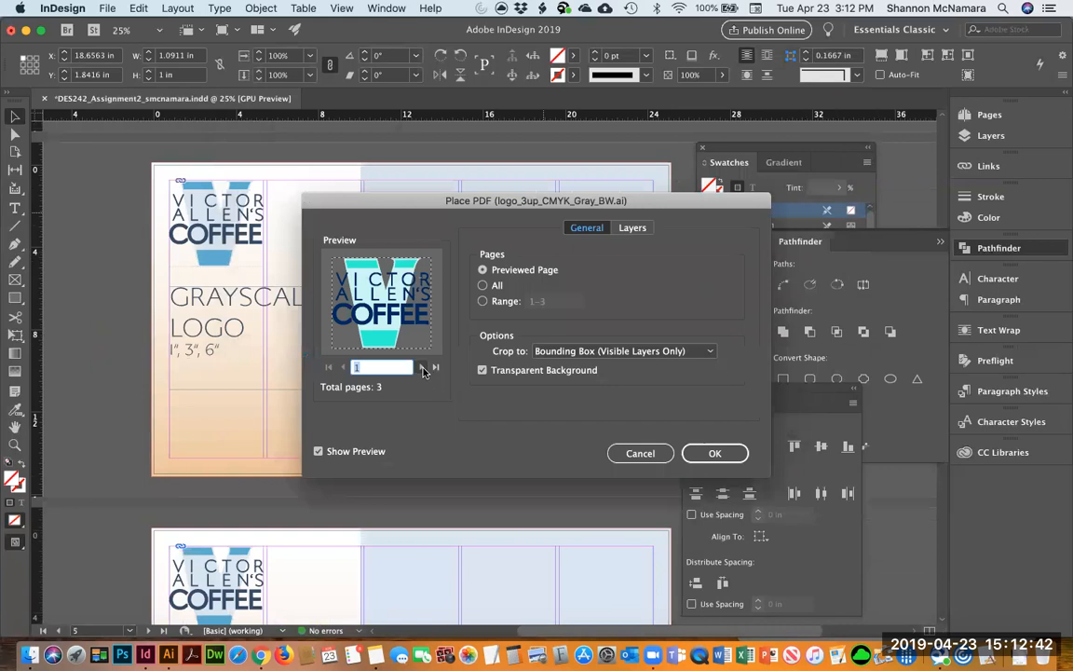
click(714, 453)
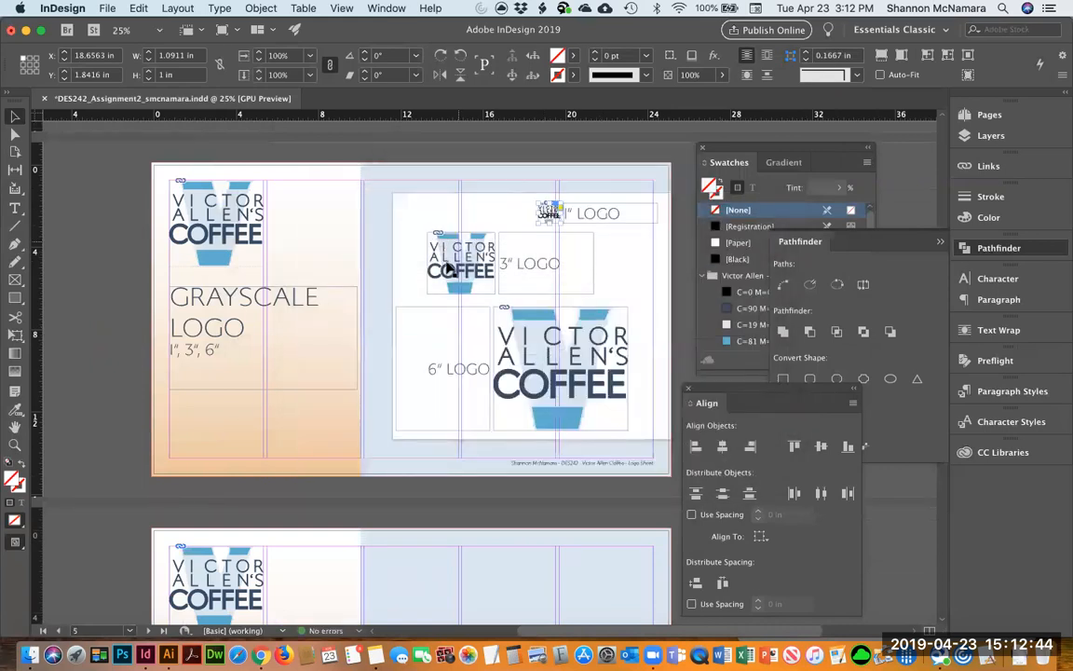
Replace page 5's 3" logo with the grayscale version on page 2 of logo_3up_CMYK_Gray_BW.ai.
click(478, 259)
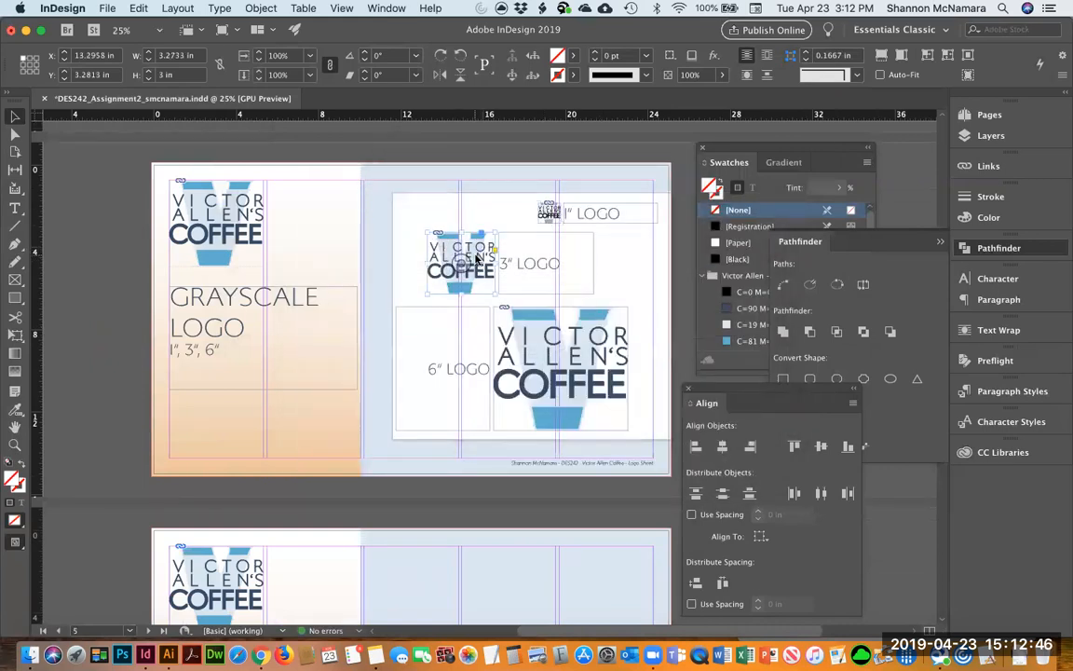
key(super+d)
click(459, 184)
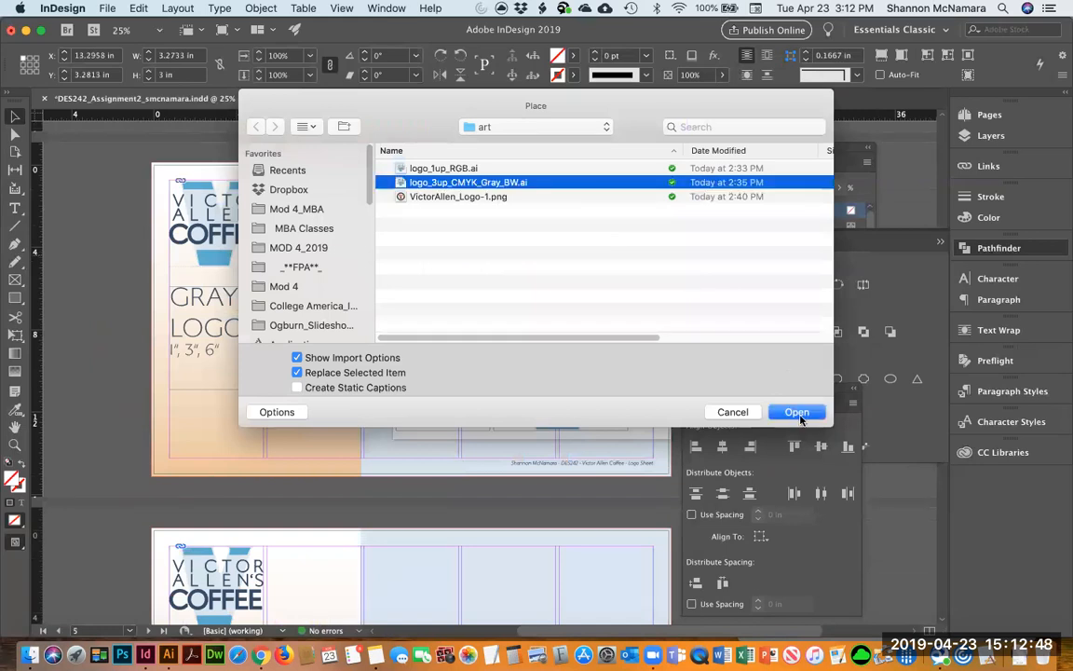
click(796, 413)
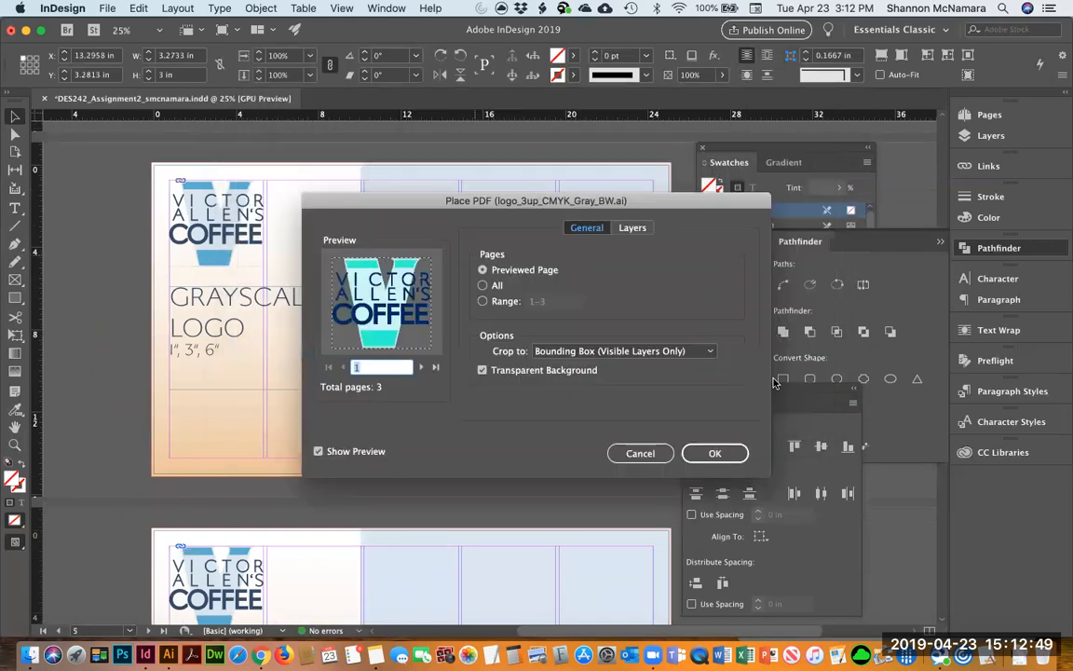
click(421, 366)
click(714, 453)
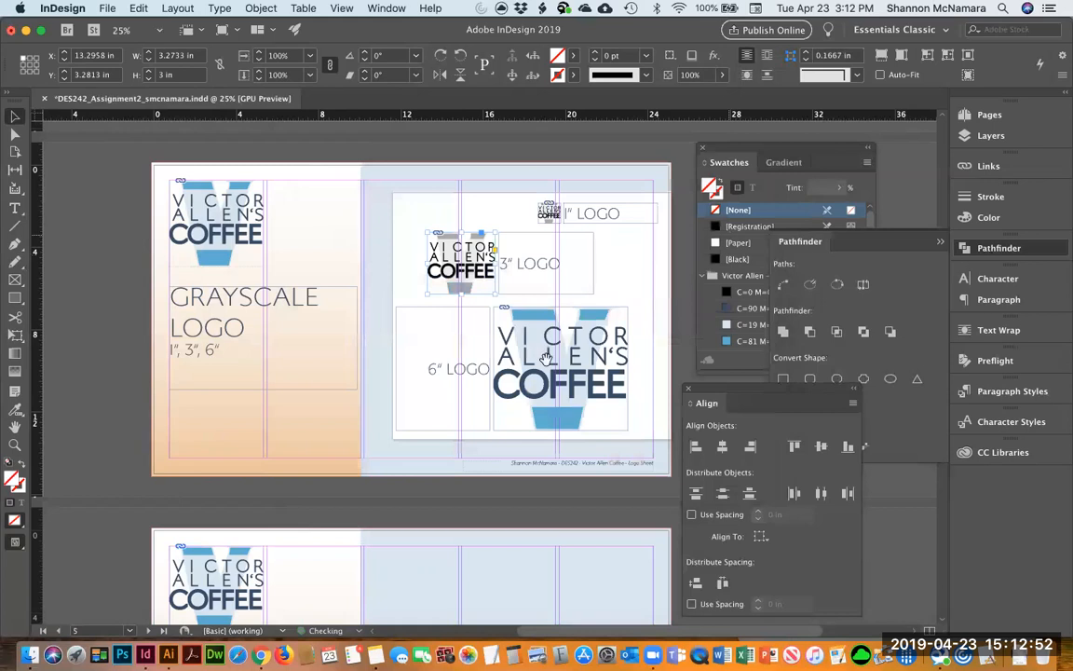
Replace page 5's 6" logo with artwork from logo_3up_CMYK_Gray_BW.ai, using import options.
click(594, 338)
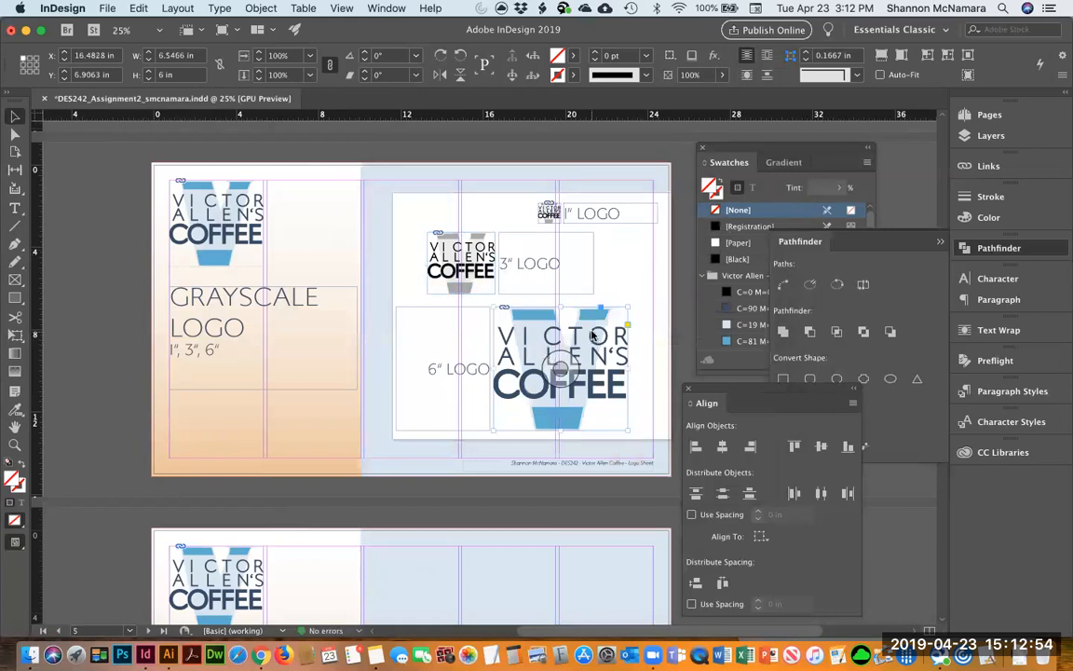
key(super+d)
click(474, 183)
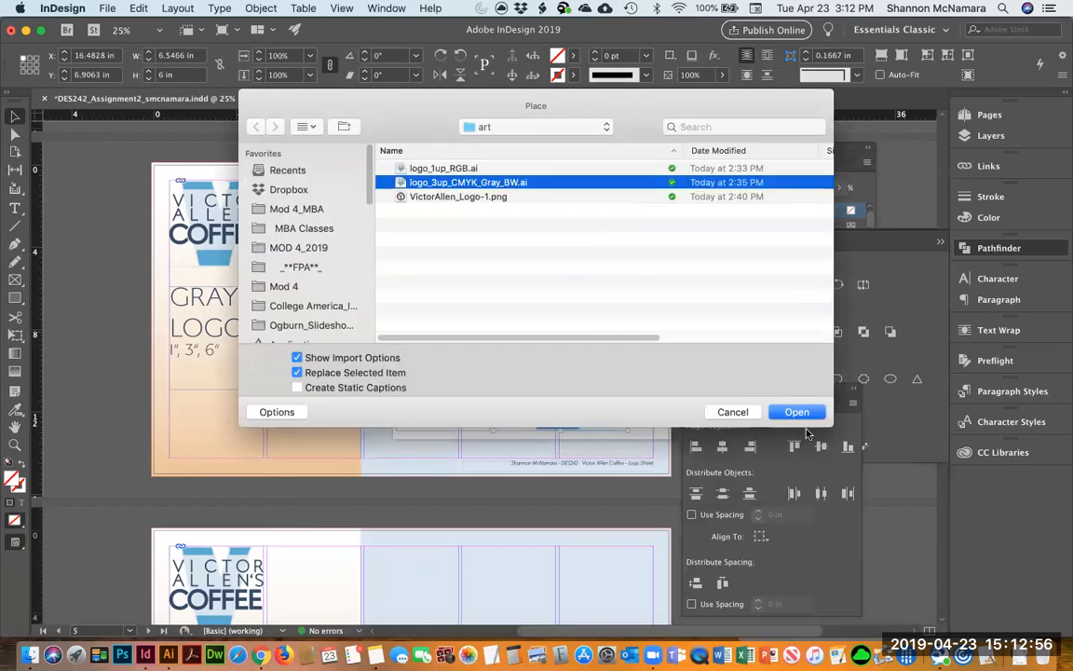
click(799, 412)
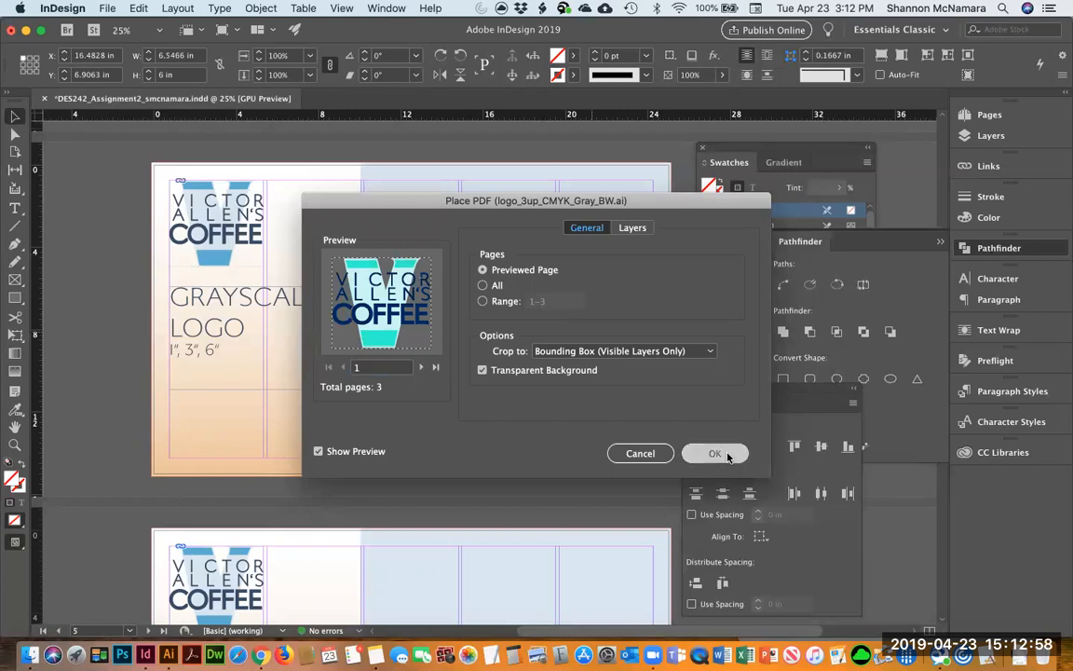
Place page 1 of logo_3up_CMYK_Gray_BW.ai into the 6-inch logo frame on the grayscale logo page.
click(734, 452)
scroll(605, 550, down, 10)
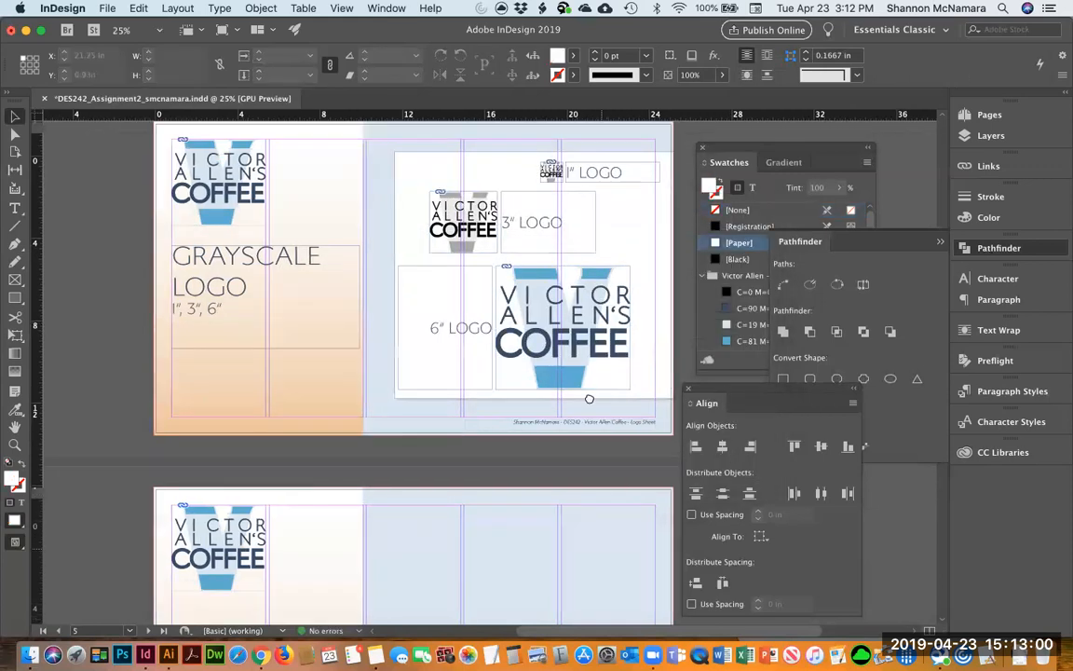
scroll(355, 336, down, 4)
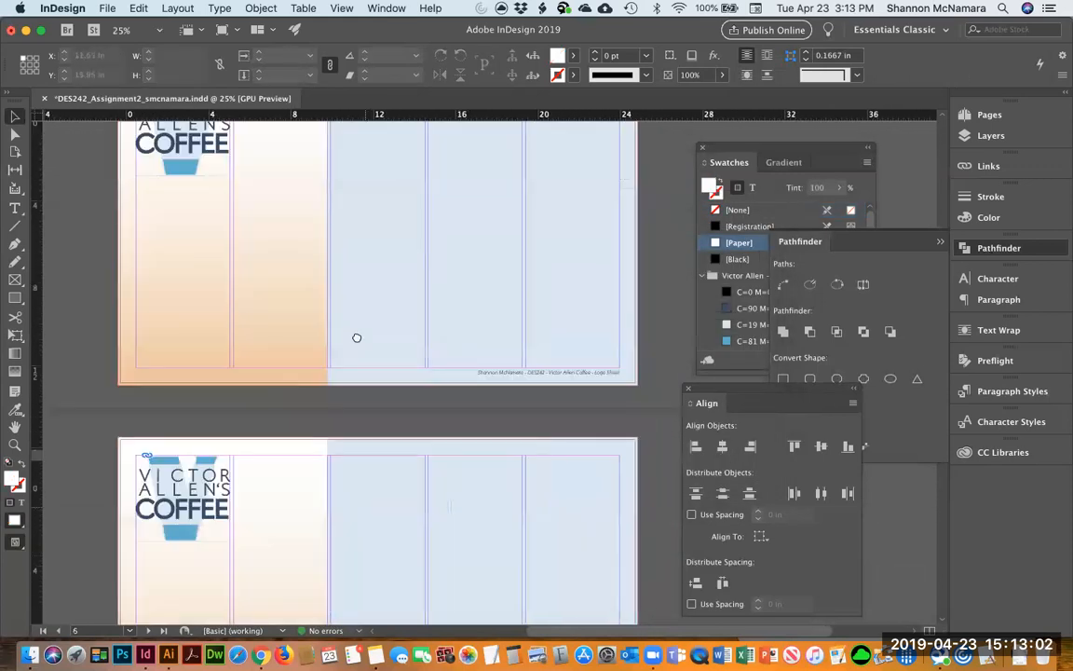
Switch to Notes and check off the black-and-white logo, grayscale logo, and both 1", 3", 6" size requirements.
key(super+Tab)
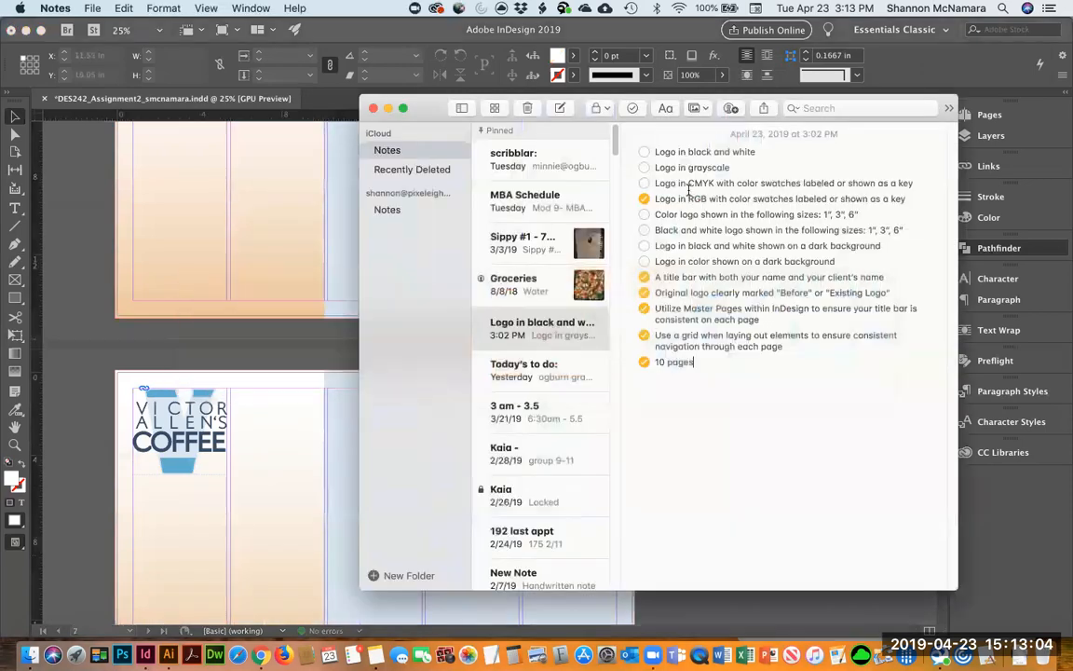
click(643, 167)
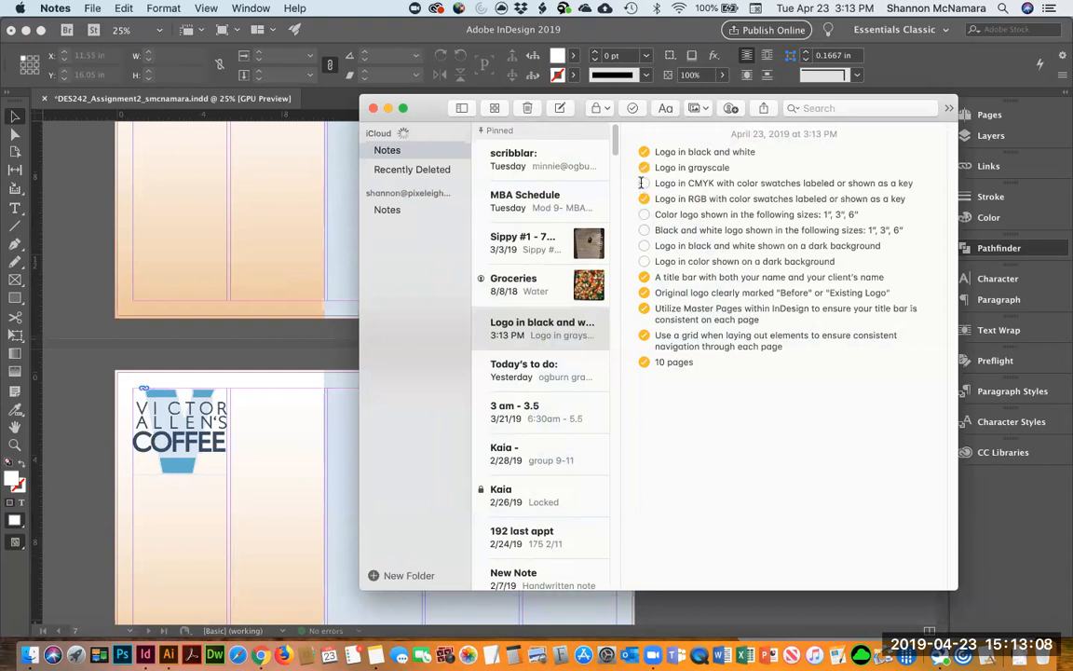
click(644, 230)
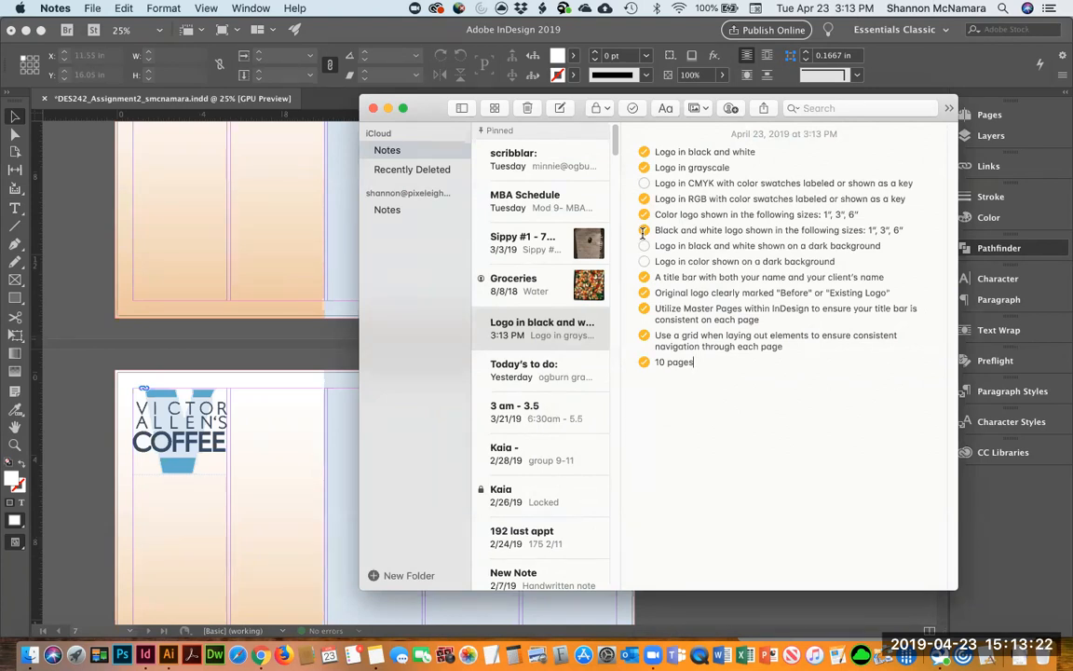
Return to InDesign and look through the empty pages that follow the grayscale logo page.
click(296, 375)
drag(343, 259, 378, 590)
drag(378, 216, 376, 564)
drag(421, 427, 414, 180)
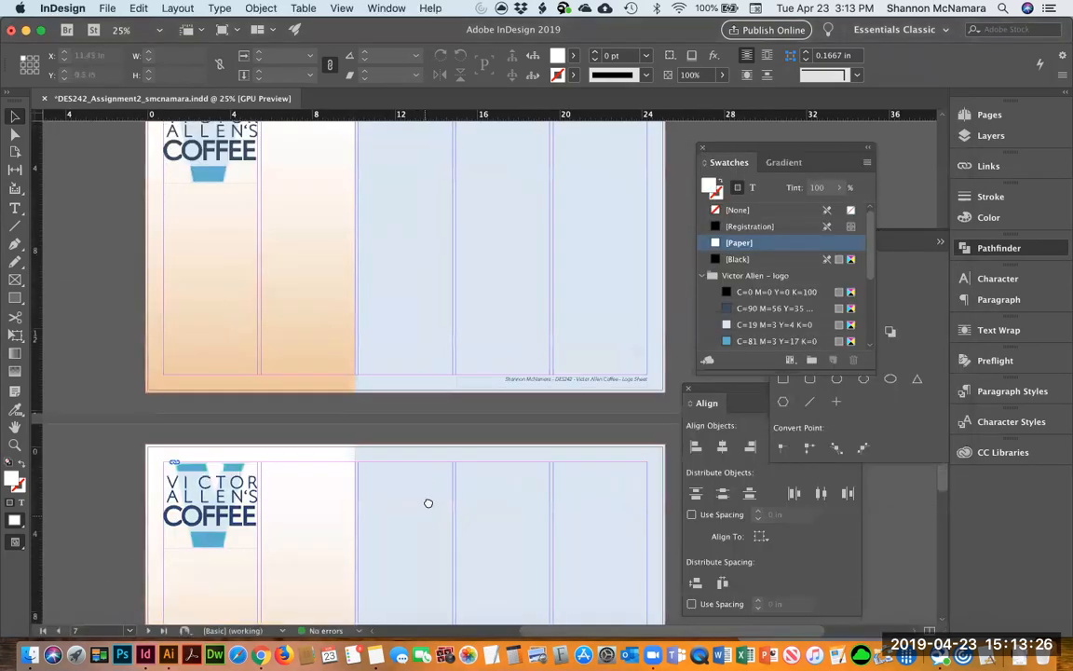
drag(429, 501, 422, 242)
drag(417, 367, 419, 138)
drag(428, 557, 427, 300)
drag(441, 515, 448, 558)
drag(431, 270, 443, 466)
drag(390, 219, 390, 455)
drag(383, 189, 383, 432)
drag(386, 219, 390, 455)
drag(403, 290, 404, 521)
drag(411, 241, 401, 508)
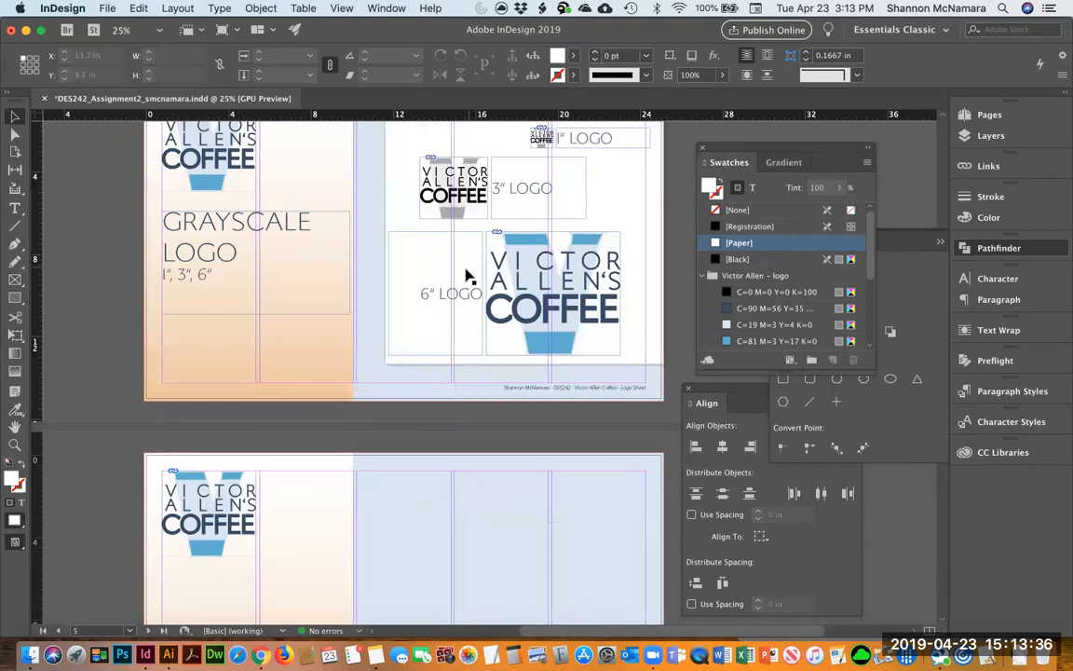
Copy the heading, white panel, logos and size labels from grayscale page 5 and paste them in place on page 6.
scroll(428, 337, up, 3)
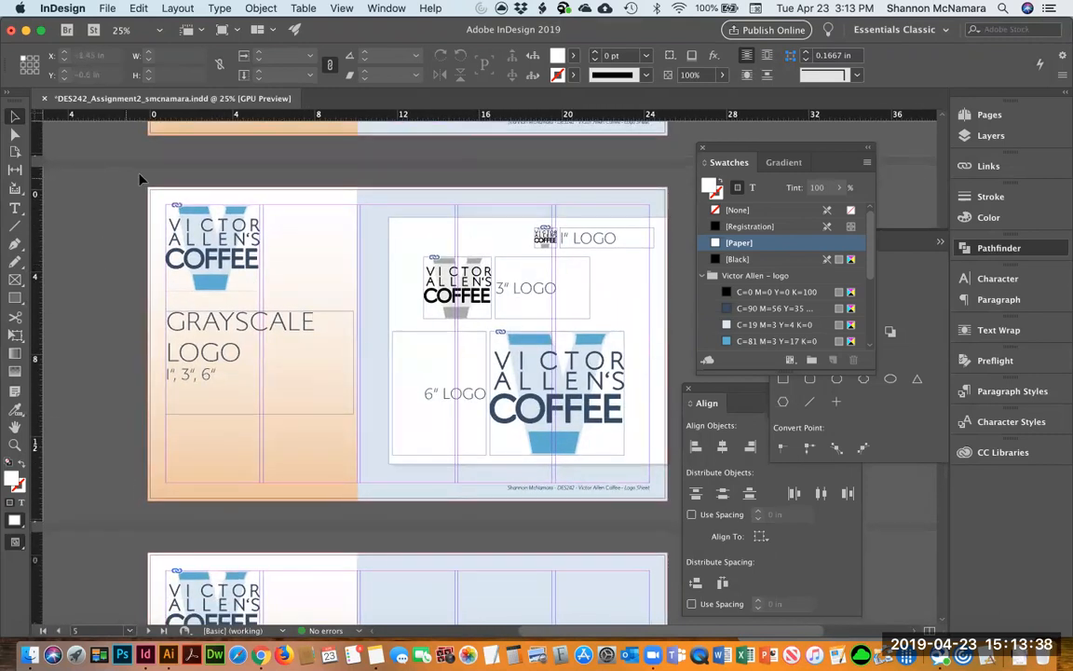
drag(141, 182, 655, 472)
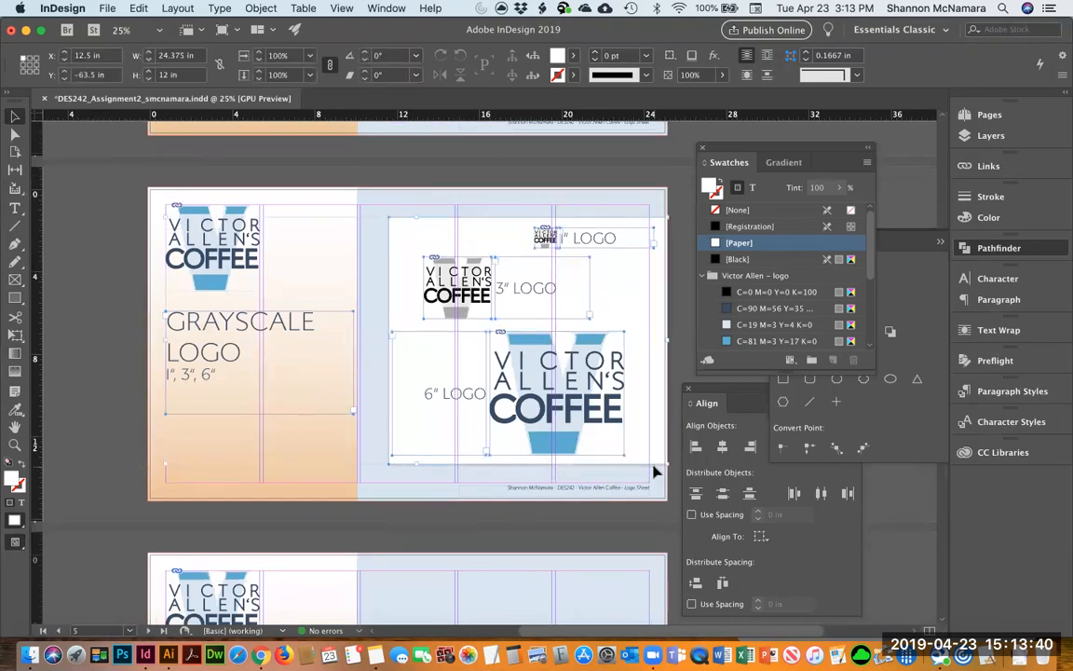
scroll(460, 556, down, 10)
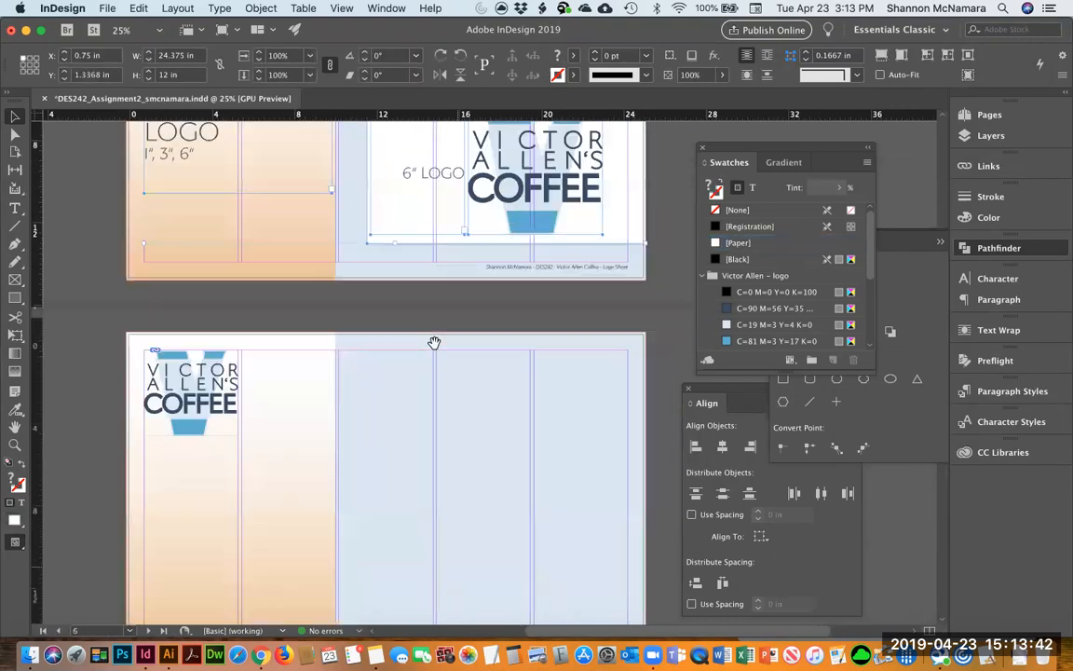
right_click(391, 364)
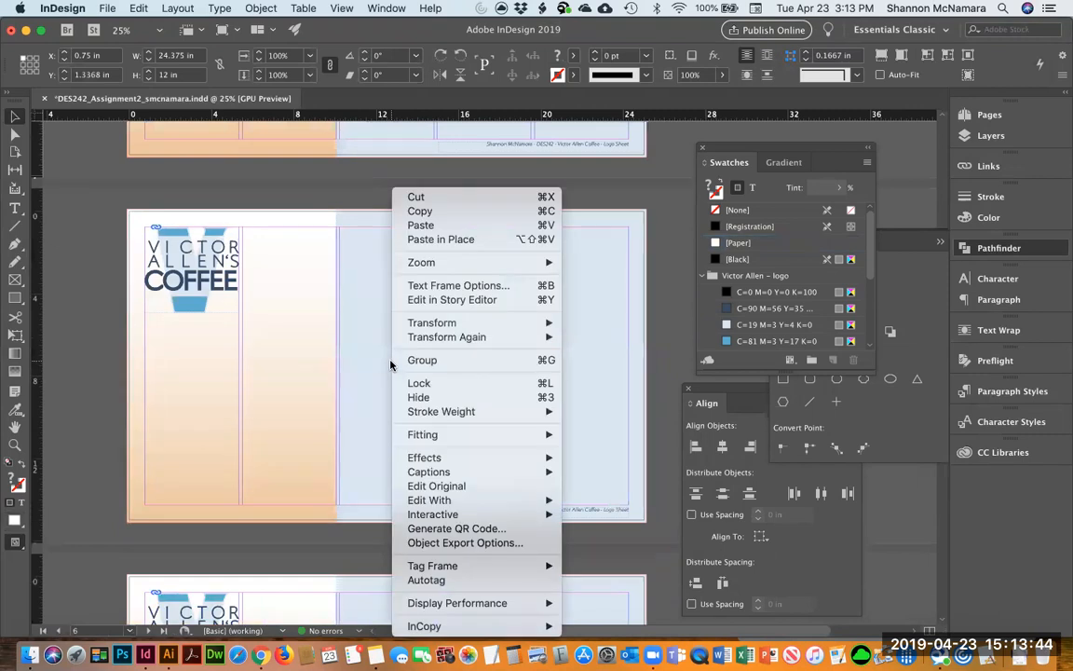
click(431, 241)
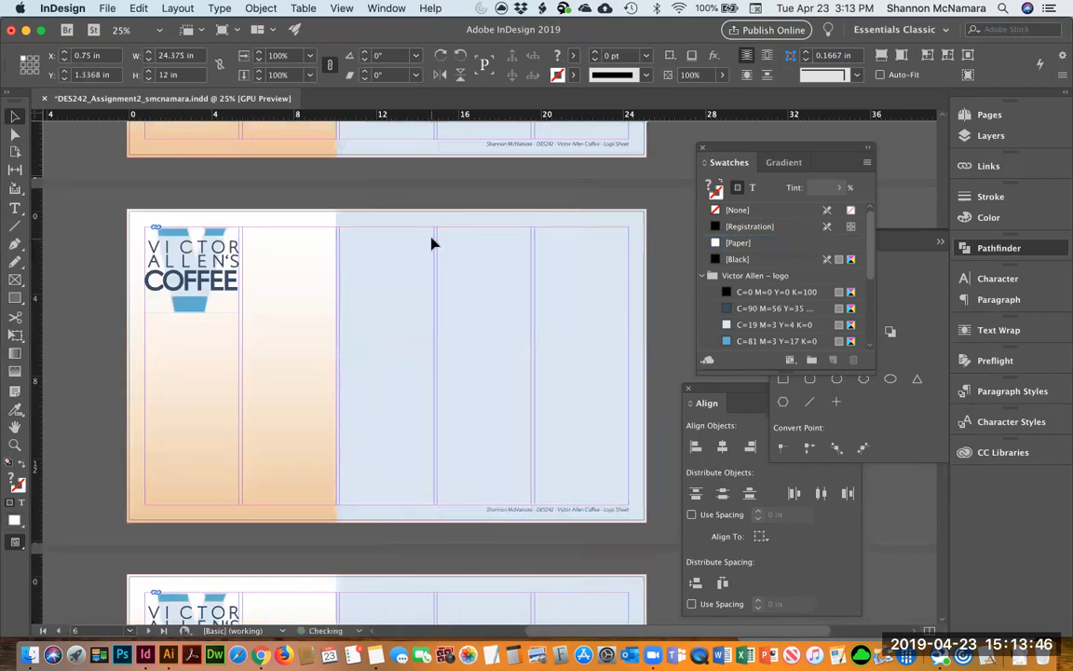
scroll(407, 340, down, 4)
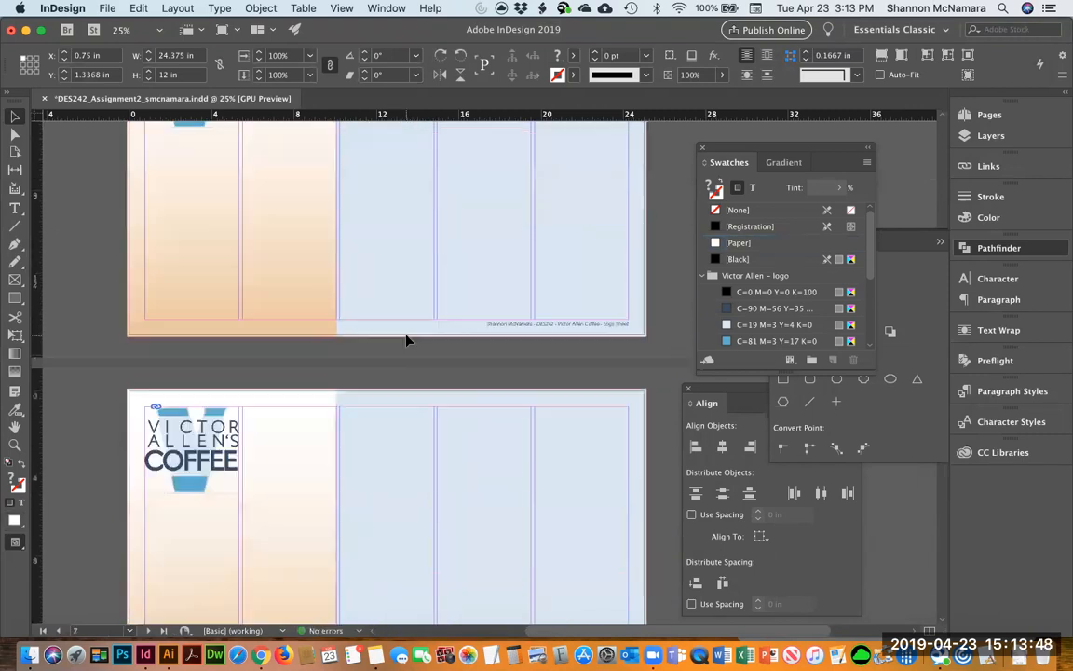
scroll(407, 341, up, 2)
right_click(400, 190)
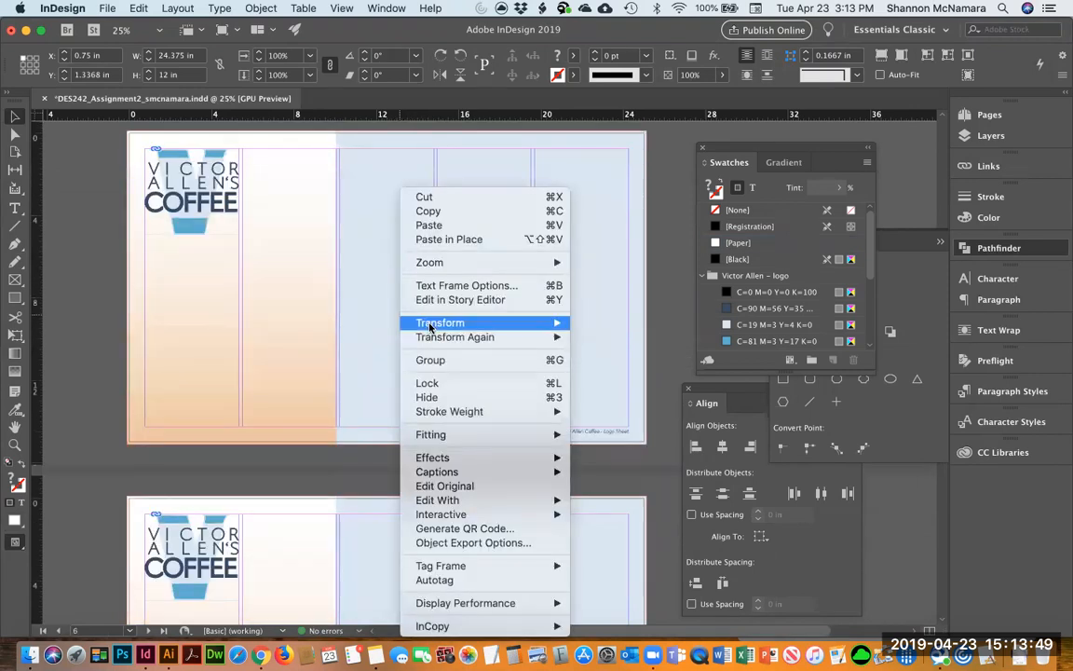
click(447, 240)
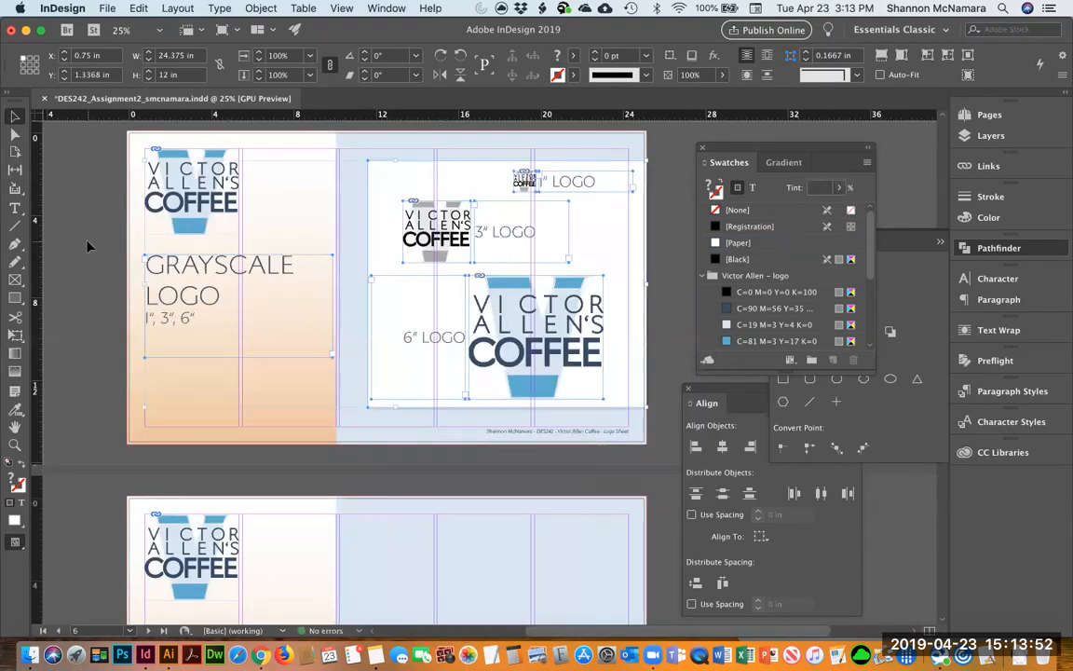
click(88, 244)
Change the heading on page 6 to COLOR LOGO, set on a single line.
scroll(322, 263, up, 2)
scroll(313, 473, down, 7)
scroll(311, 424, down, 3)
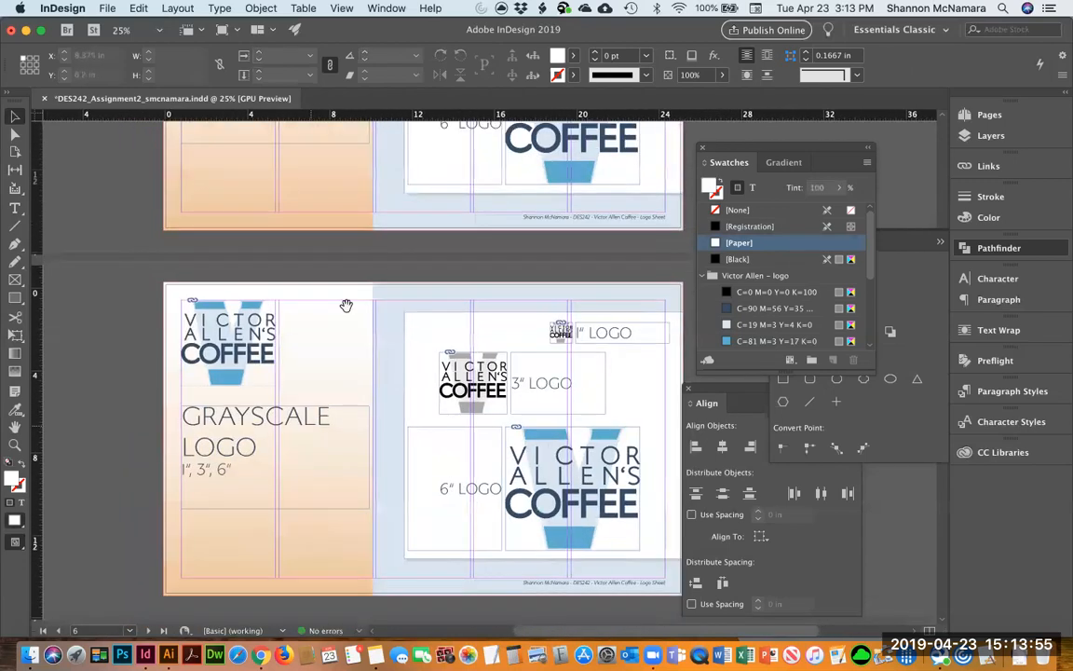
double_click(319, 421)
triple_click(181, 415)
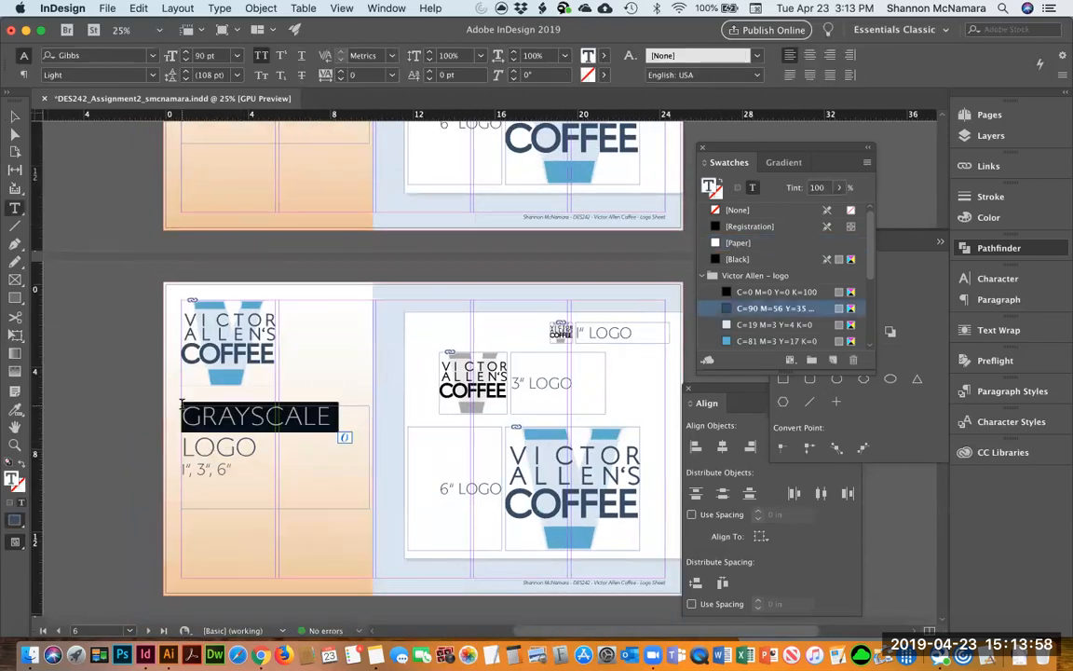
text(COLOR)
key(Return)
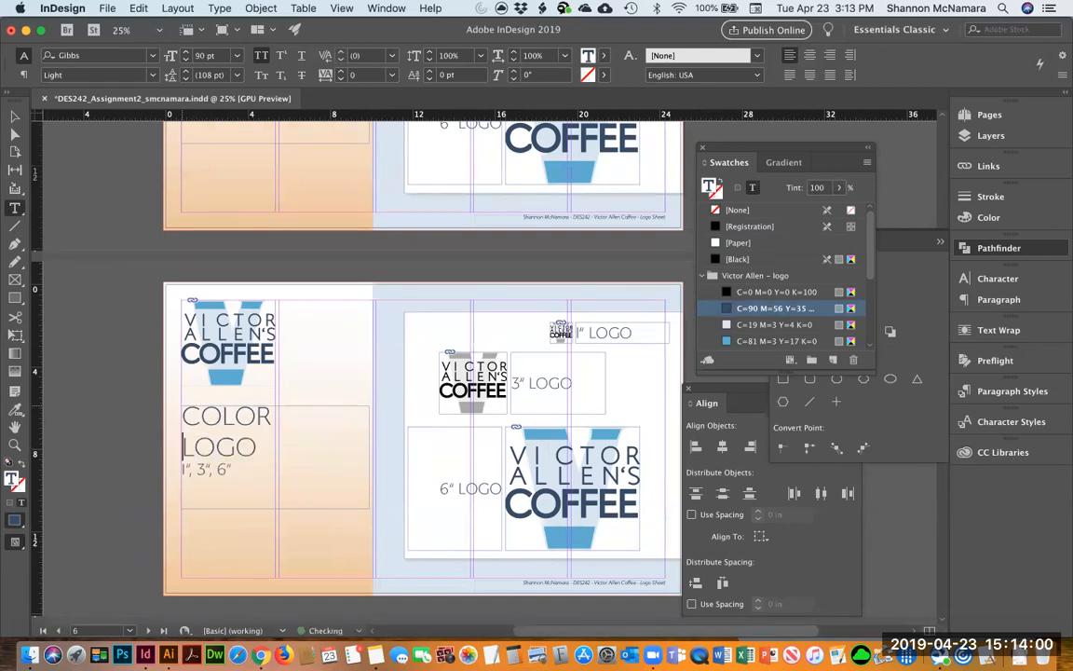
drag(183, 469, 233, 481)
key(Right)
key(Right)
key(shift+Home)
key(Left)
key(BackSpace)
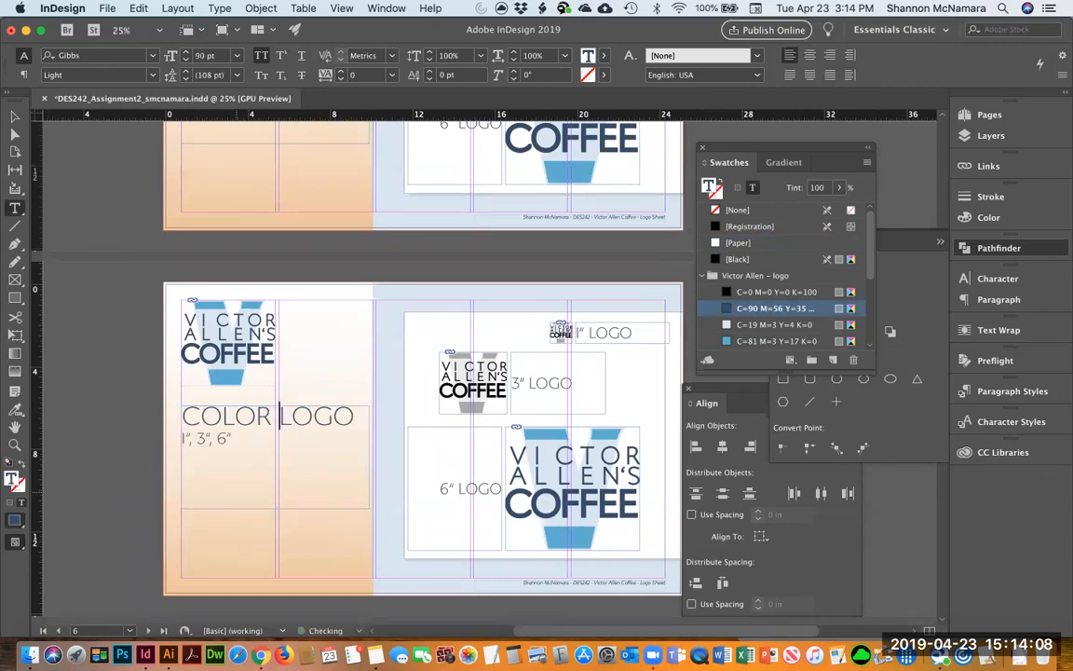
Replace the size list under the page 6 heading with DARK BACKGROUND.
key(super+shift+Right)
key(Right)
key(Right)
key(shift+End)
text(DARK BA)
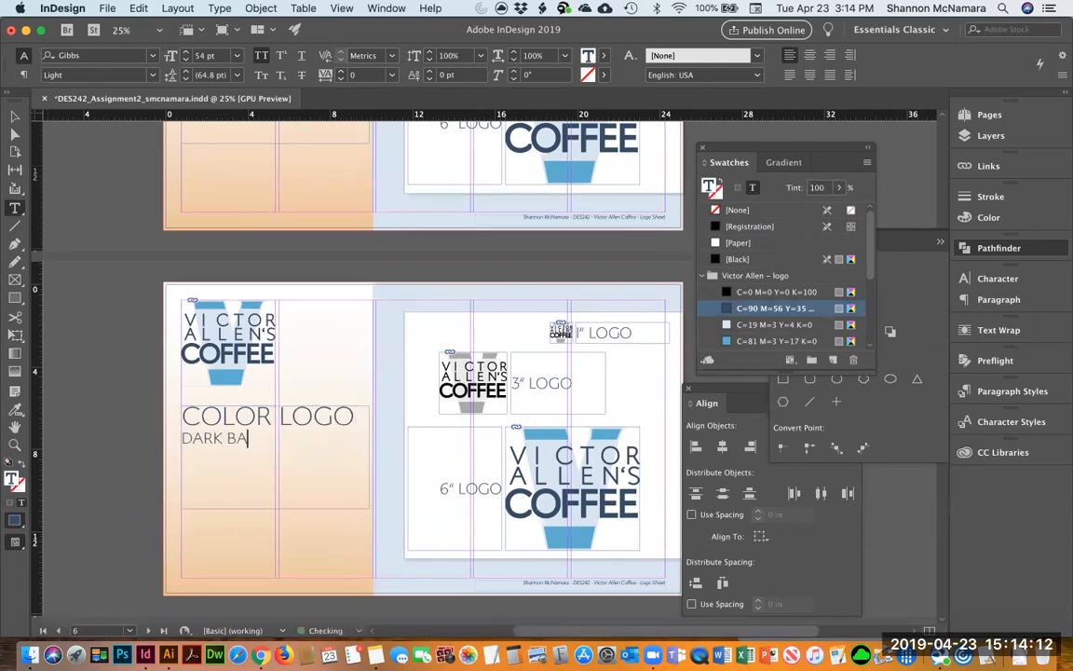
text(CKGROUND)
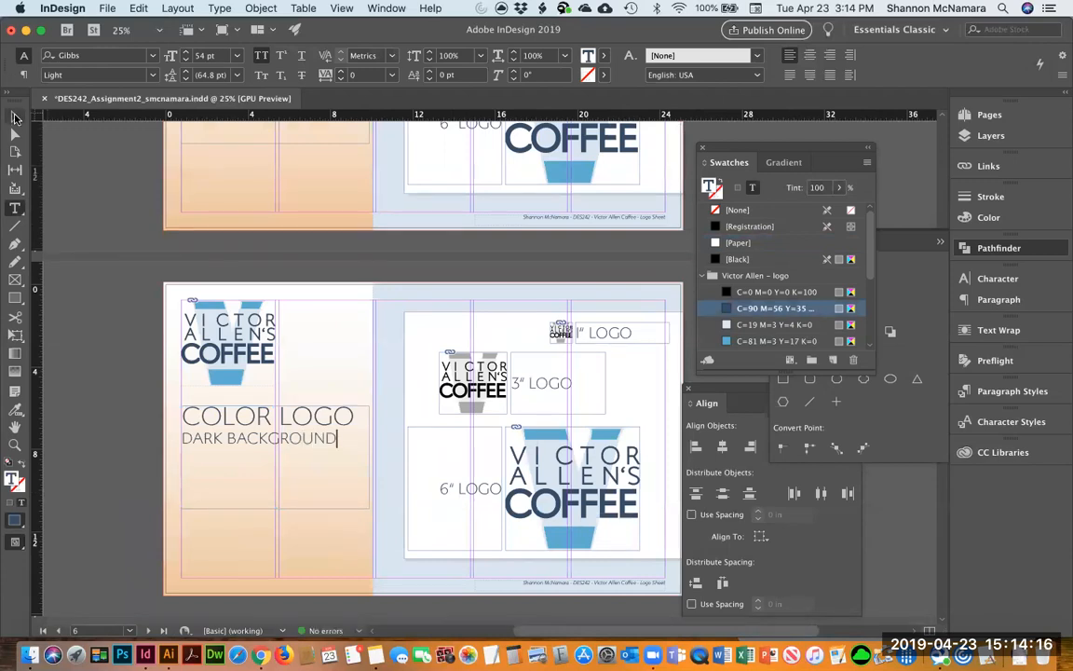
Fill the white panel behind the page 6 logos with [Black] at a 60% tint.
click(15, 115)
click(624, 340)
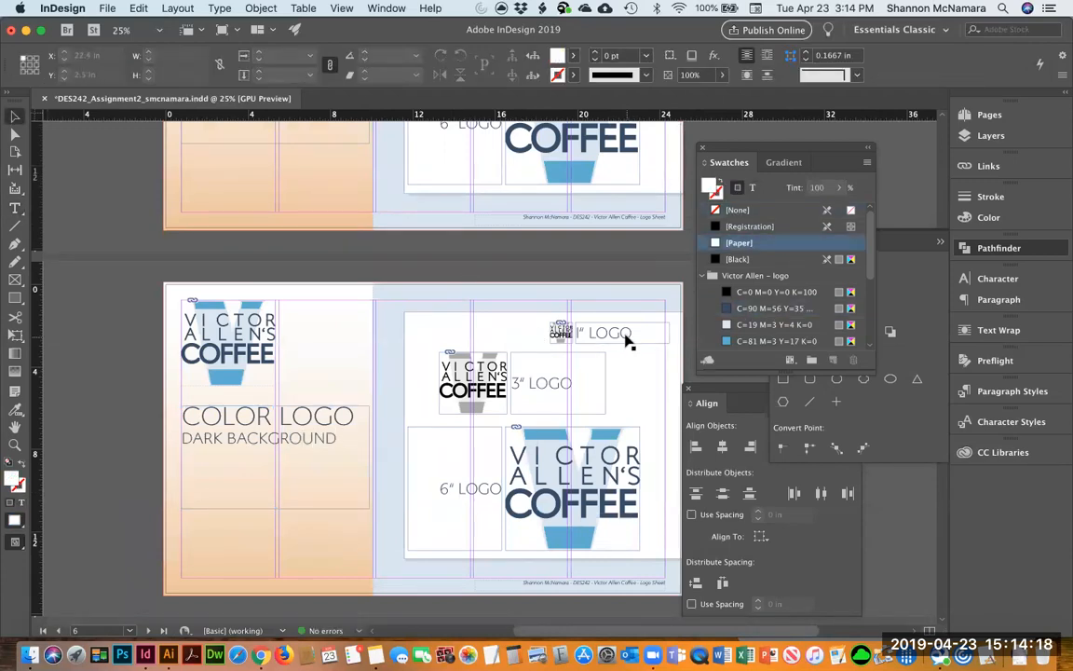
click(626, 338)
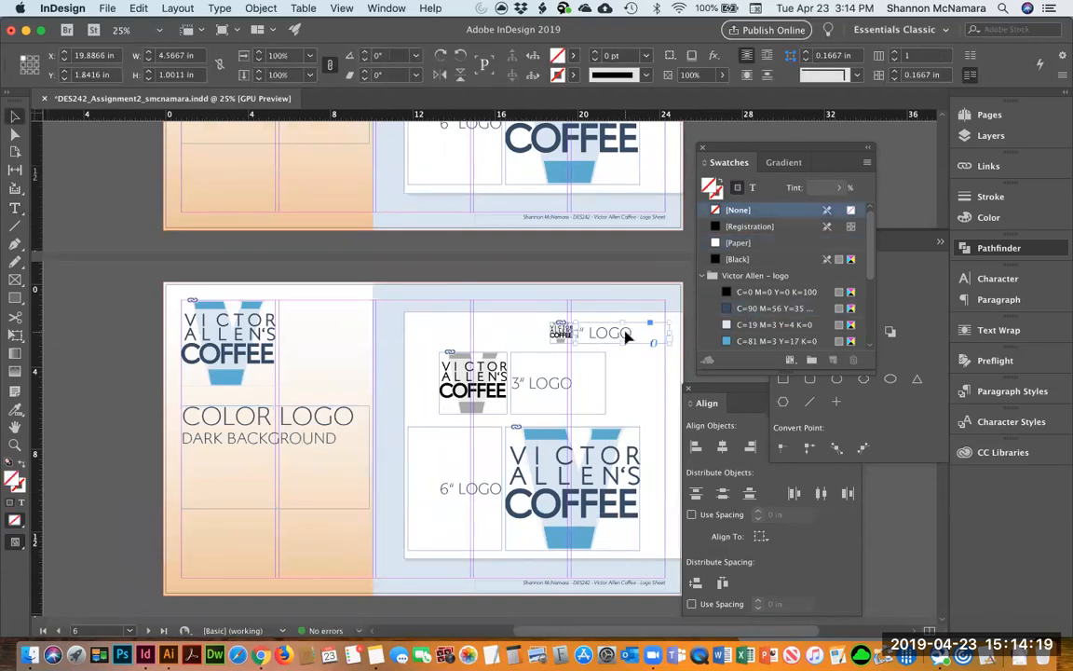
click(497, 335)
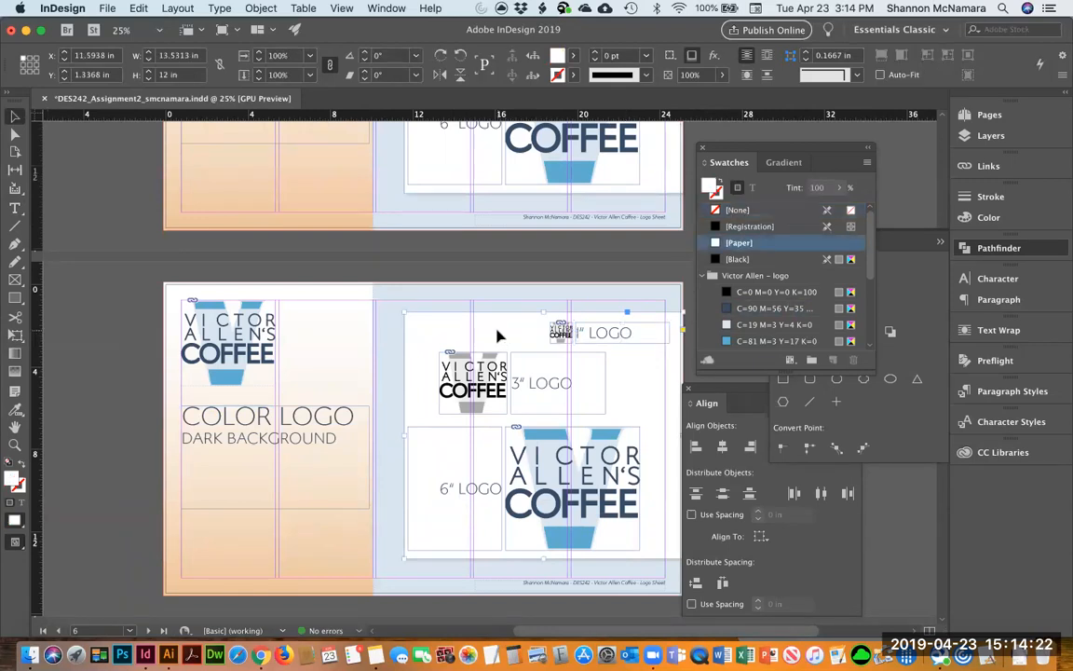
click(775, 308)
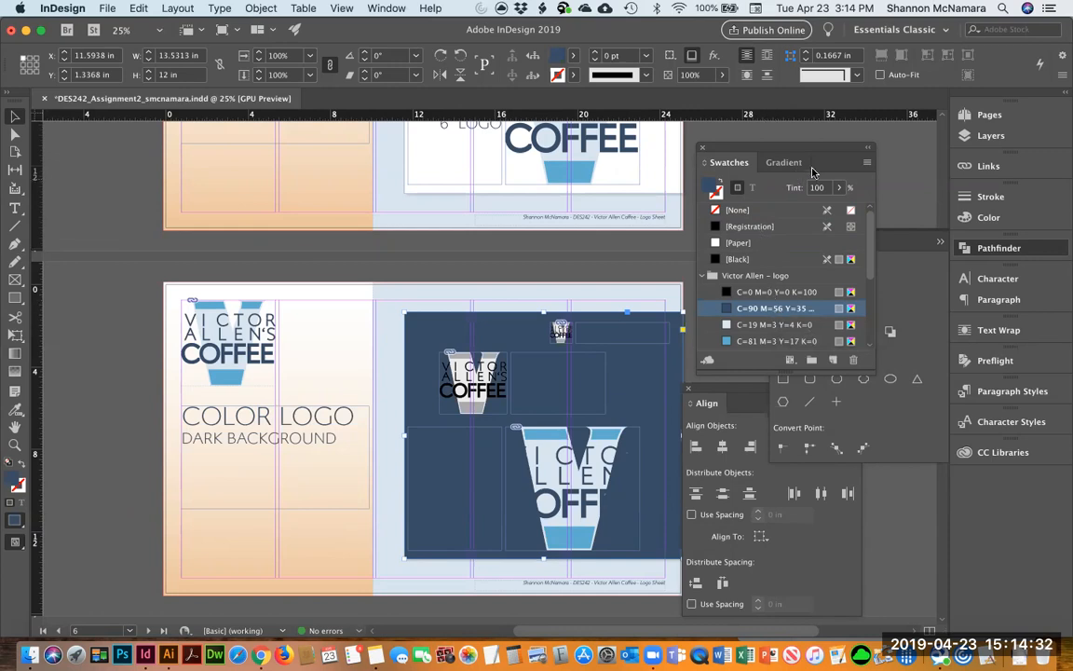
click(751, 261)
scroll(750, 261, down, 3)
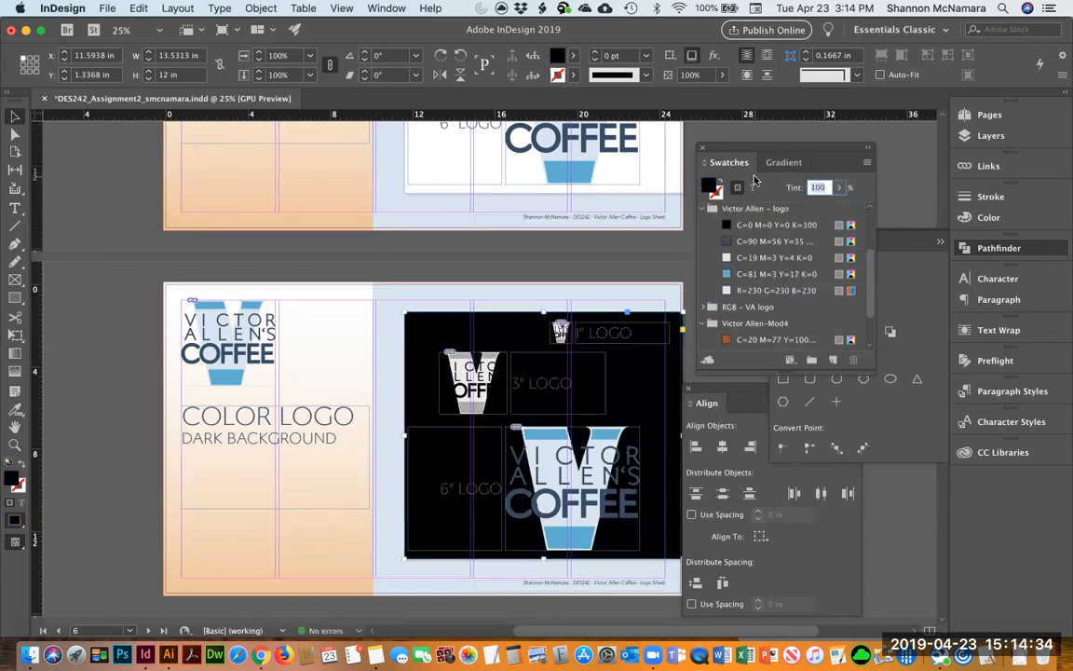
key(Return)
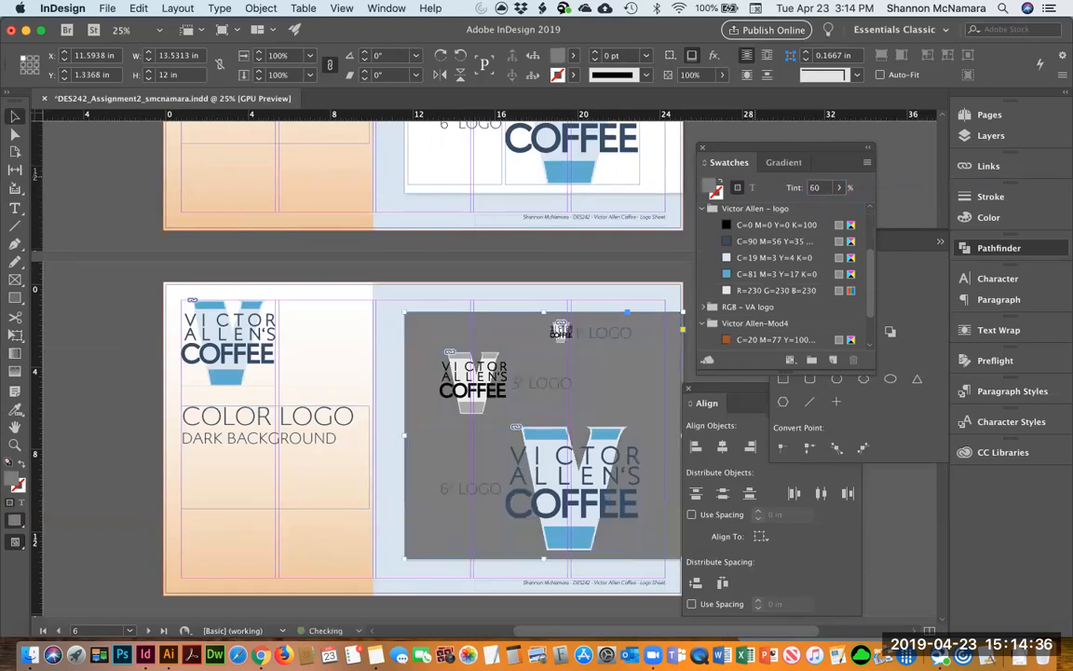
Color the text of the 1", 3" and 6" logo labels on page 6 with the [Paper] swatch.
click(619, 335)
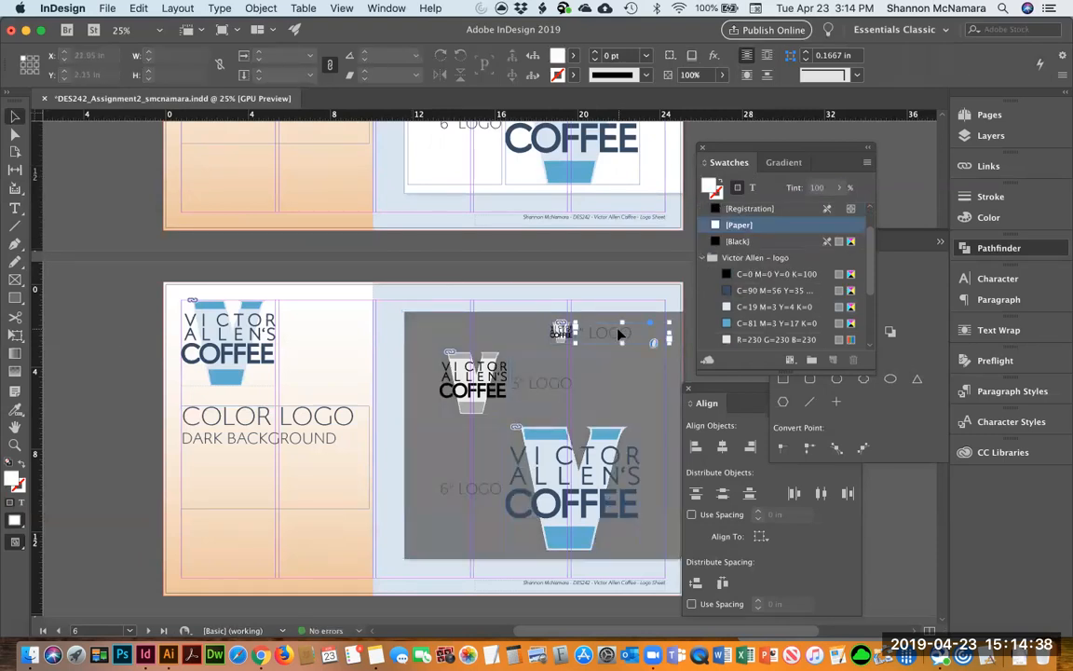
shift+click(556, 383)
shift+click(480, 493)
click(752, 189)
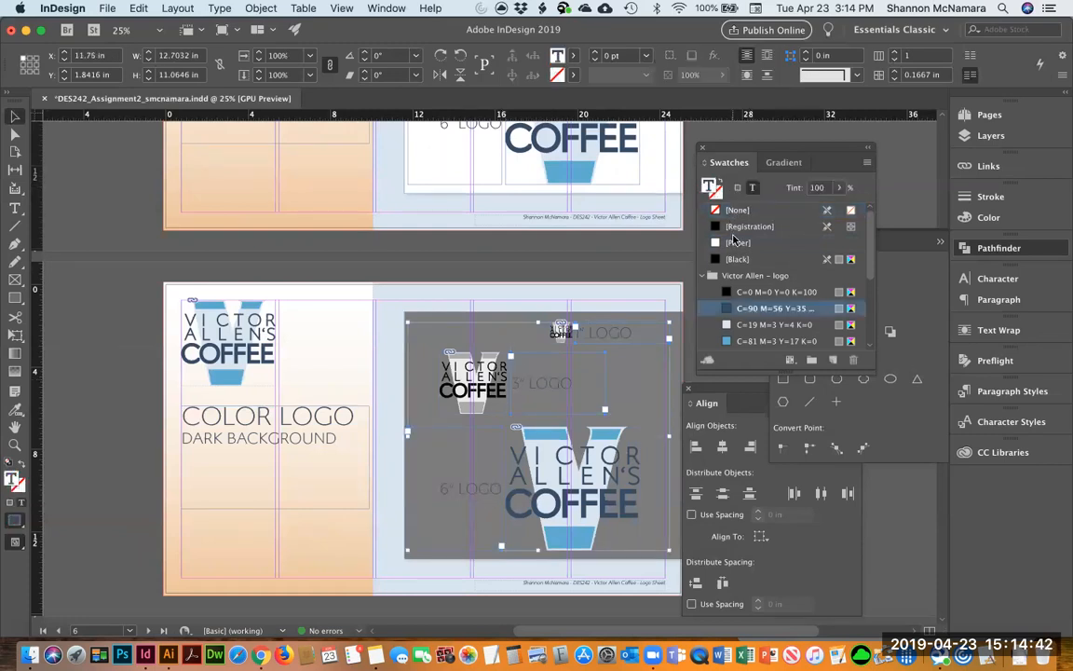
click(735, 243)
click(564, 275)
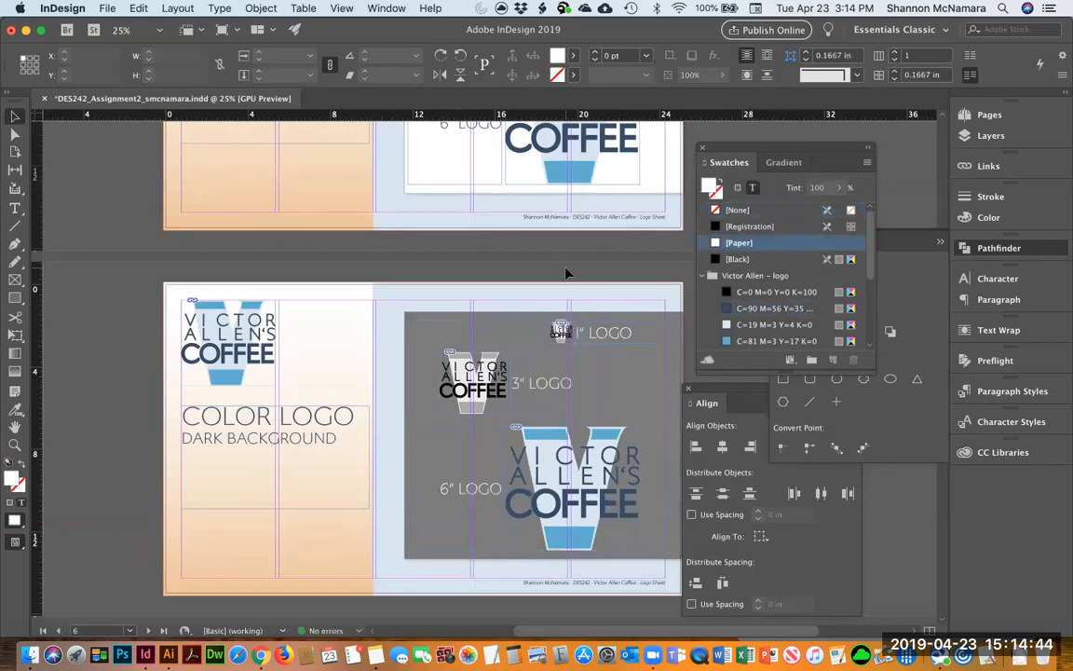
Replace the 6-inch color logo on the grayscale page with the grayscale artwork from logo_3up_CMYK_Gray_BW.ai.
click(559, 332)
scroll(540, 345, up, 5)
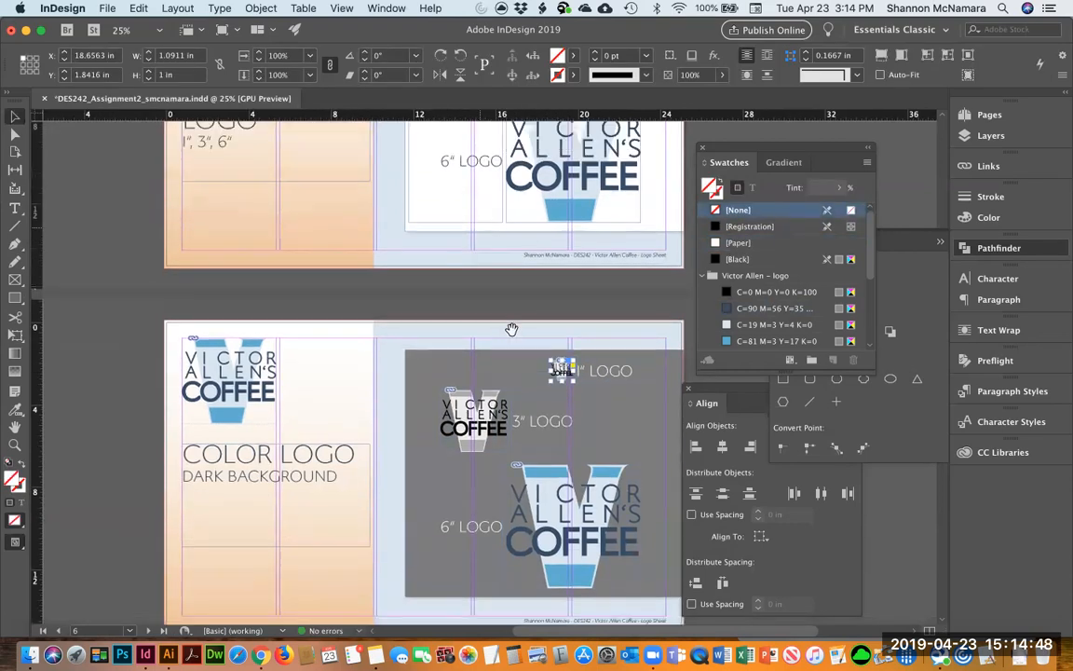
click(544, 379)
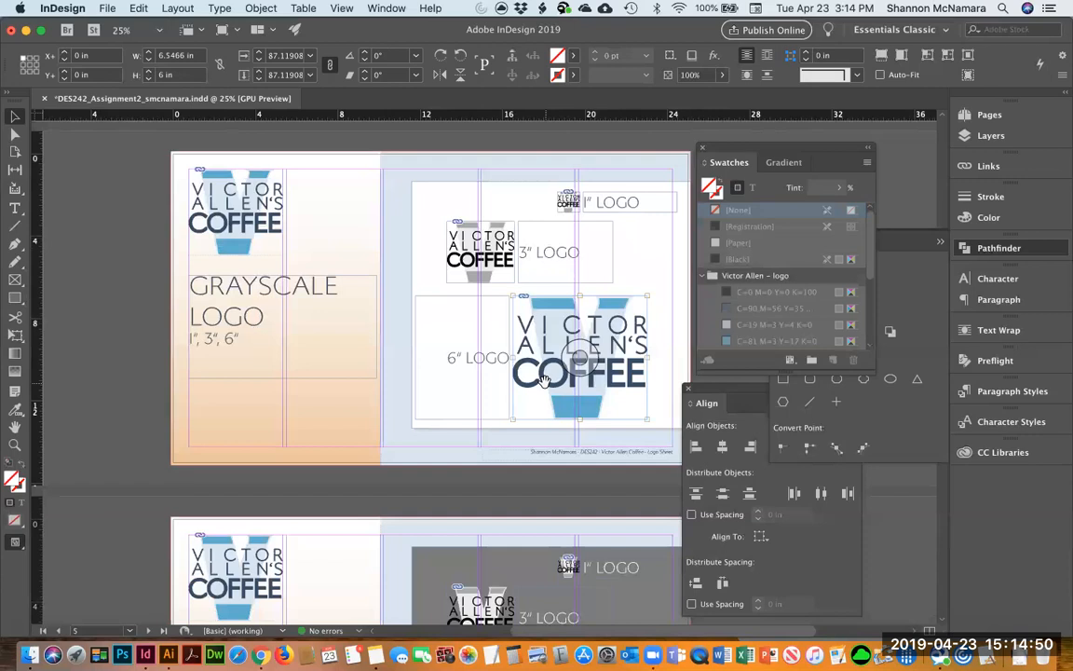
key(super+d)
click(445, 182)
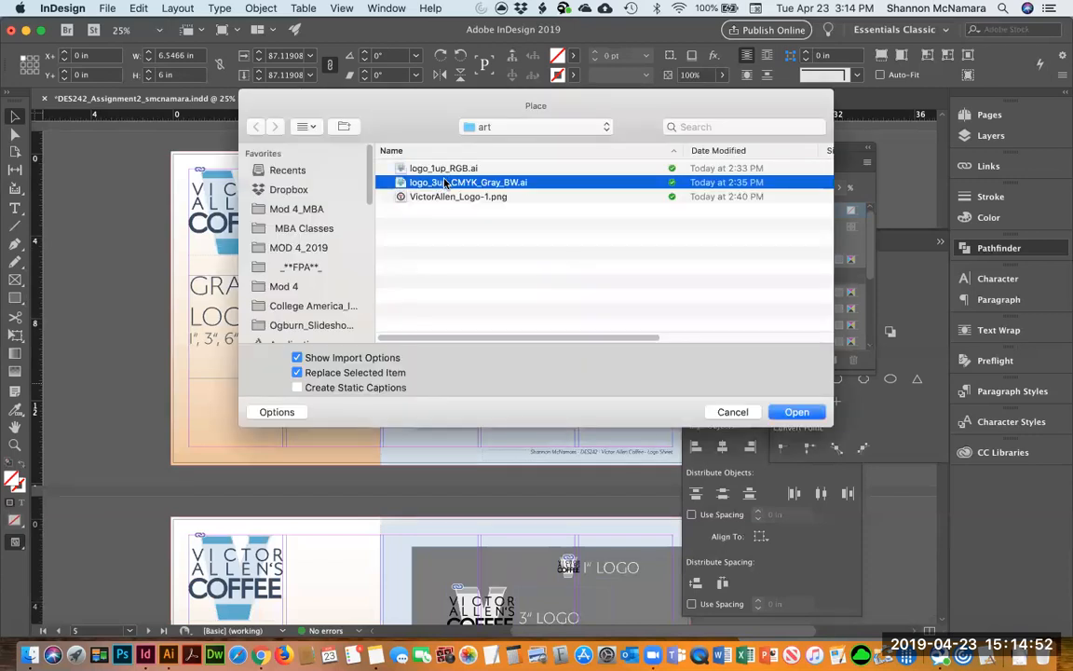
click(798, 412)
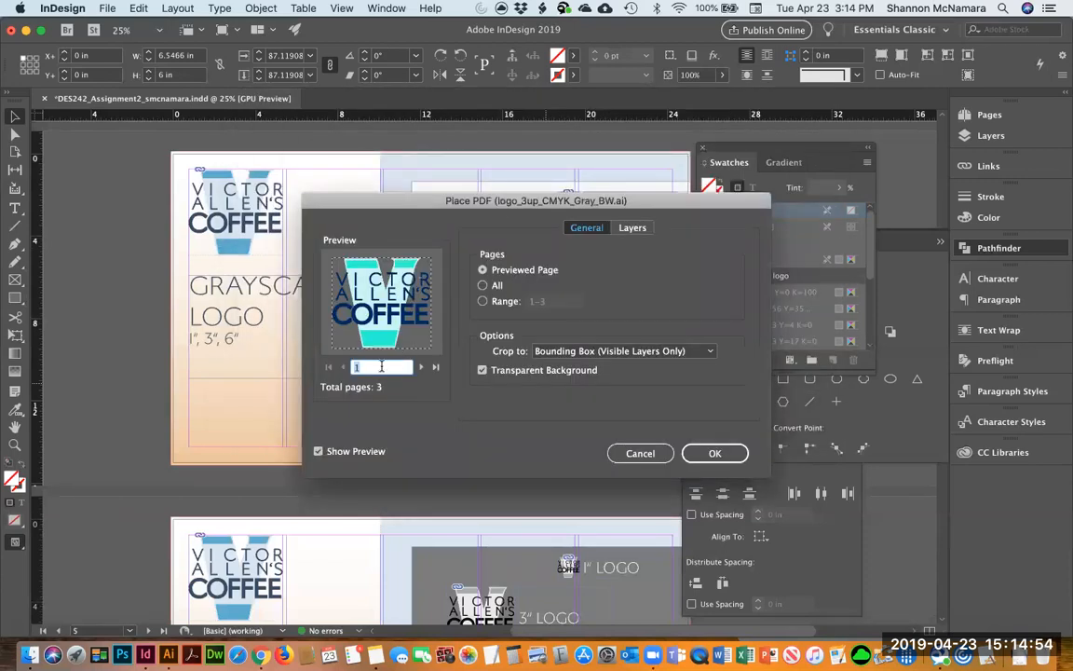
click(700, 451)
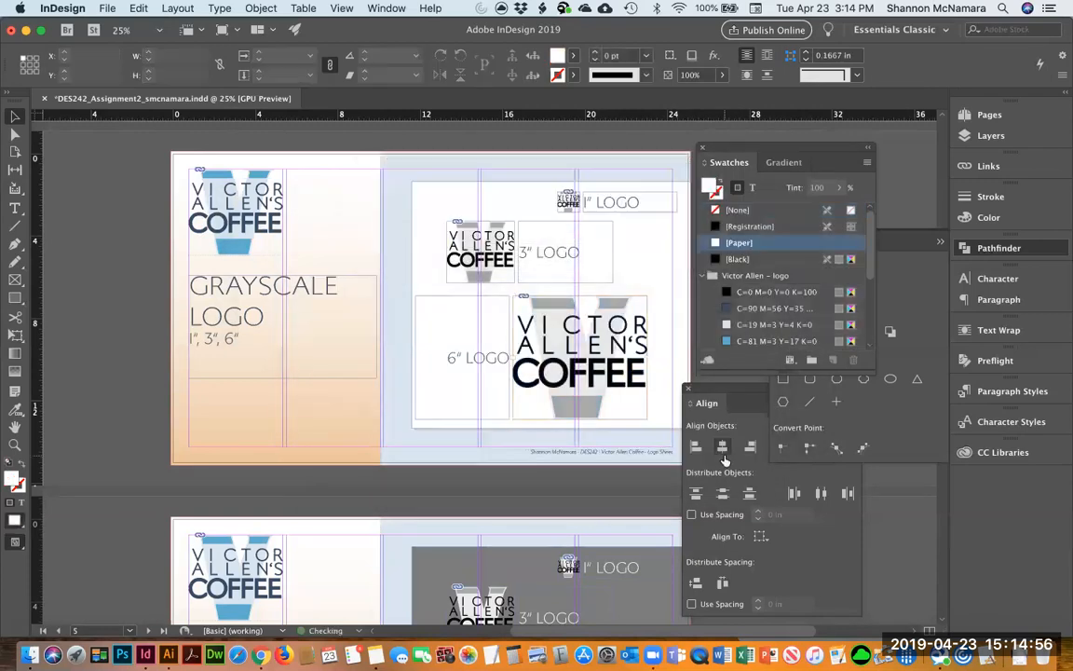
Replace the 1-inch logo on the page 6 dark panel with the color artwork from logo_3up_CMYK_Gray_BW.ai.
scroll(585, 510, down, 5)
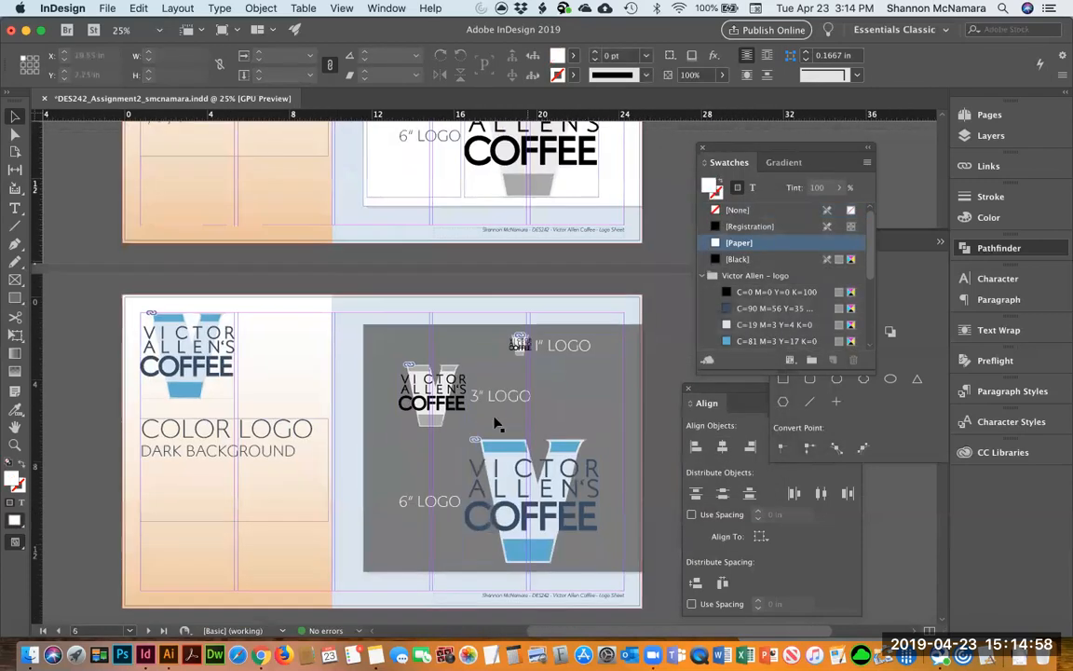
click(518, 344)
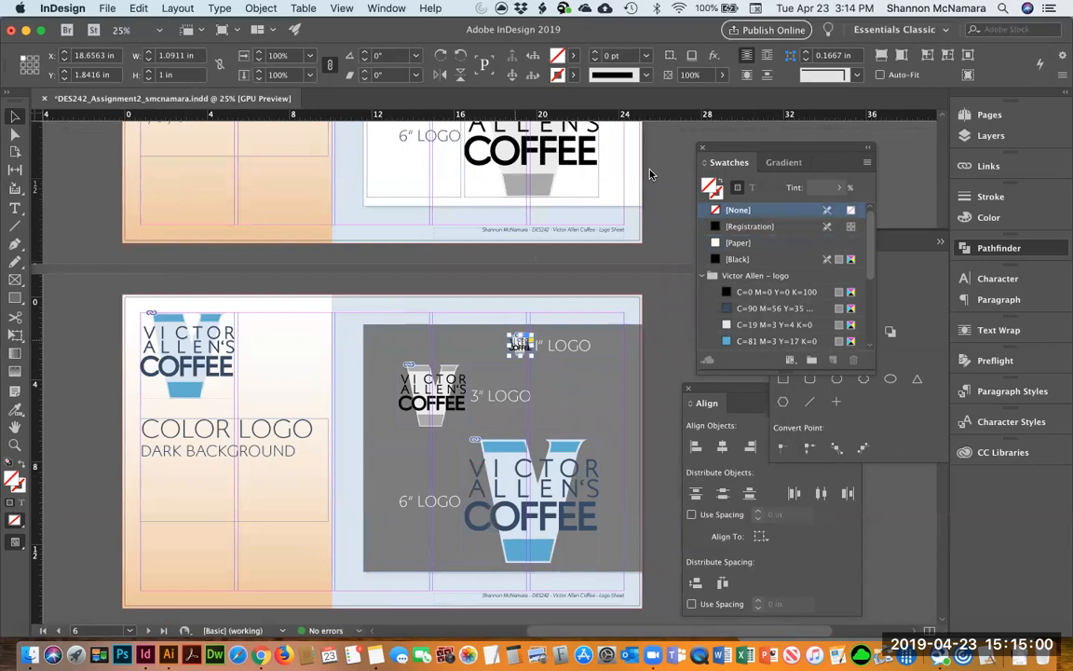
key(super+d)
click(451, 184)
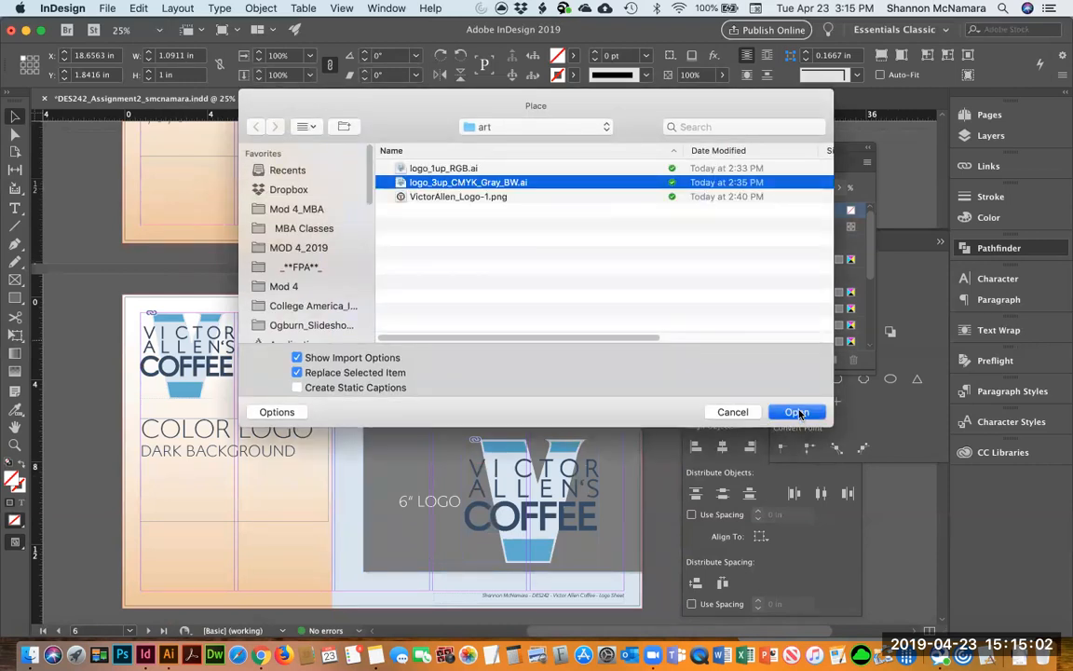
key(Return)
click(734, 456)
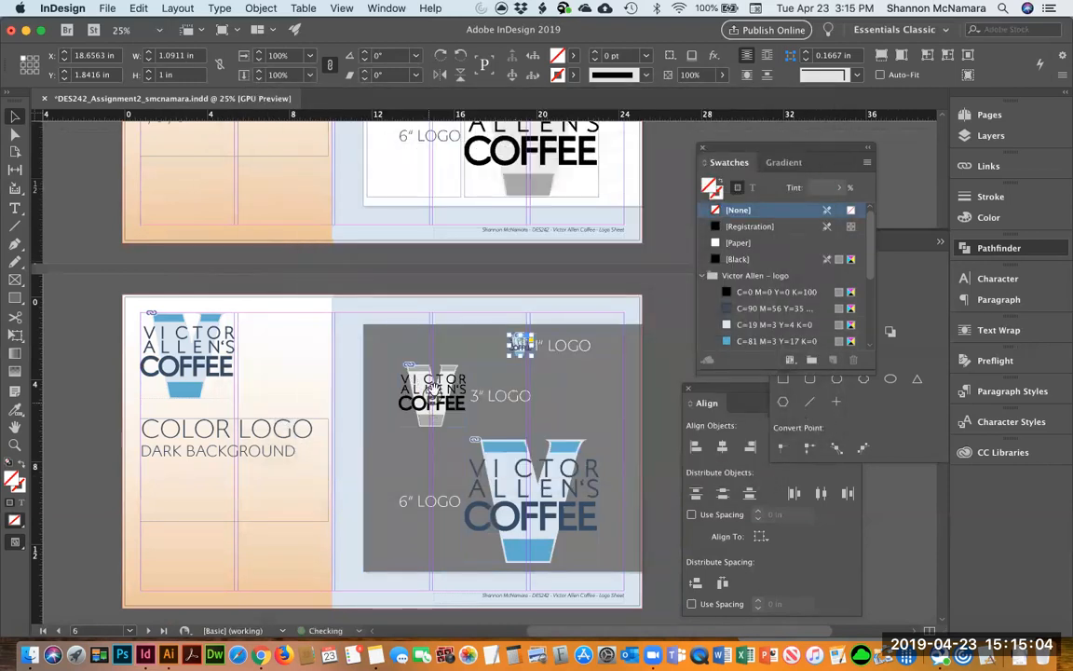
Replace the 3-inch logo on the page 6 dark panel with the color artwork from logo_3up_CMYK_Gray_BW.ai.
click(440, 389)
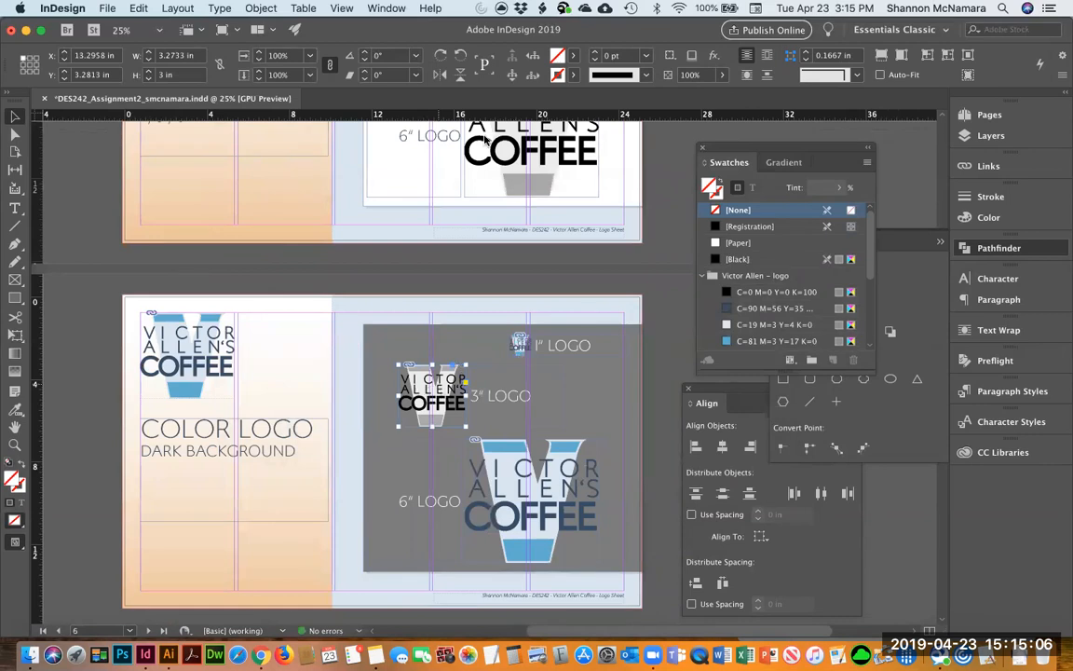
key(super+d)
click(512, 183)
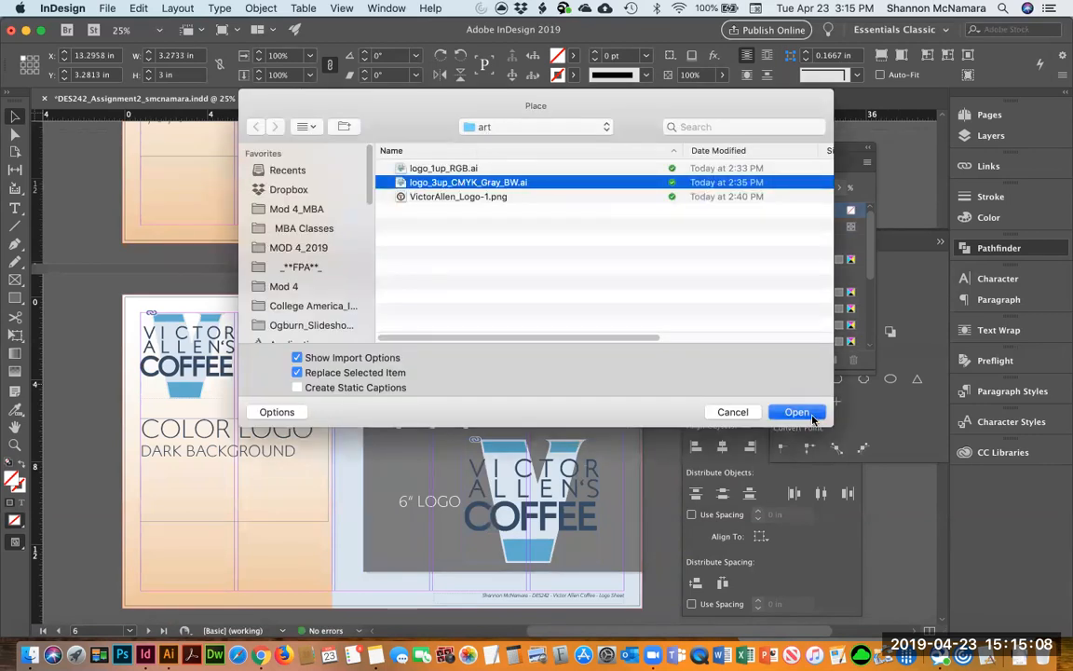
click(798, 412)
click(716, 451)
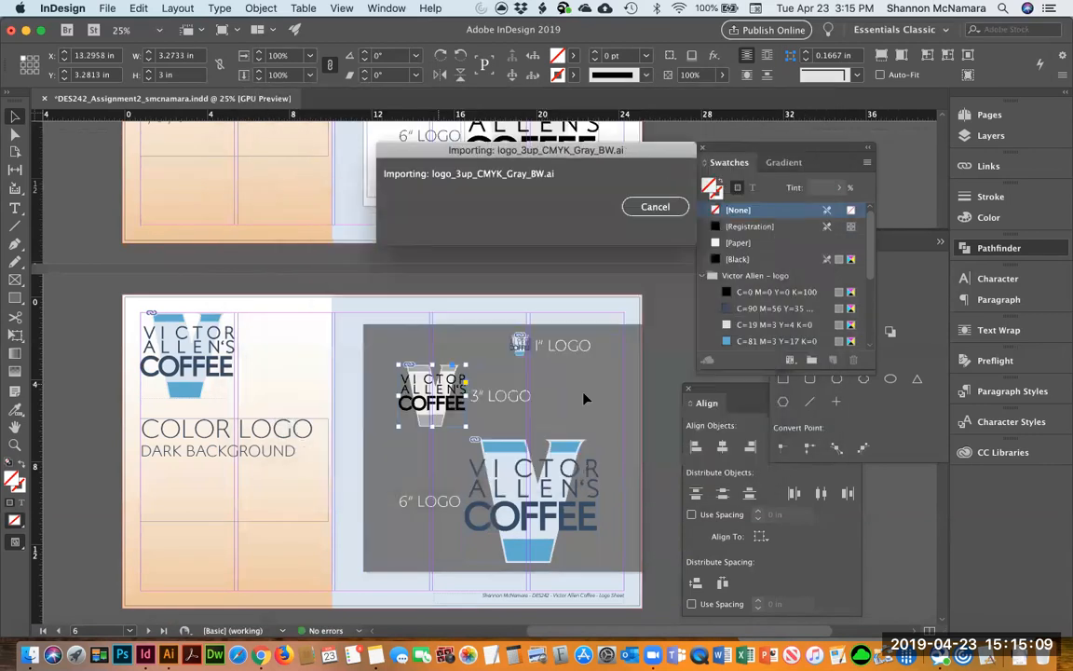
click(527, 291)
Copy the heading, dark panel, logos and size labels from page 6 to the same position on page 7.
scroll(537, 363, down, 3)
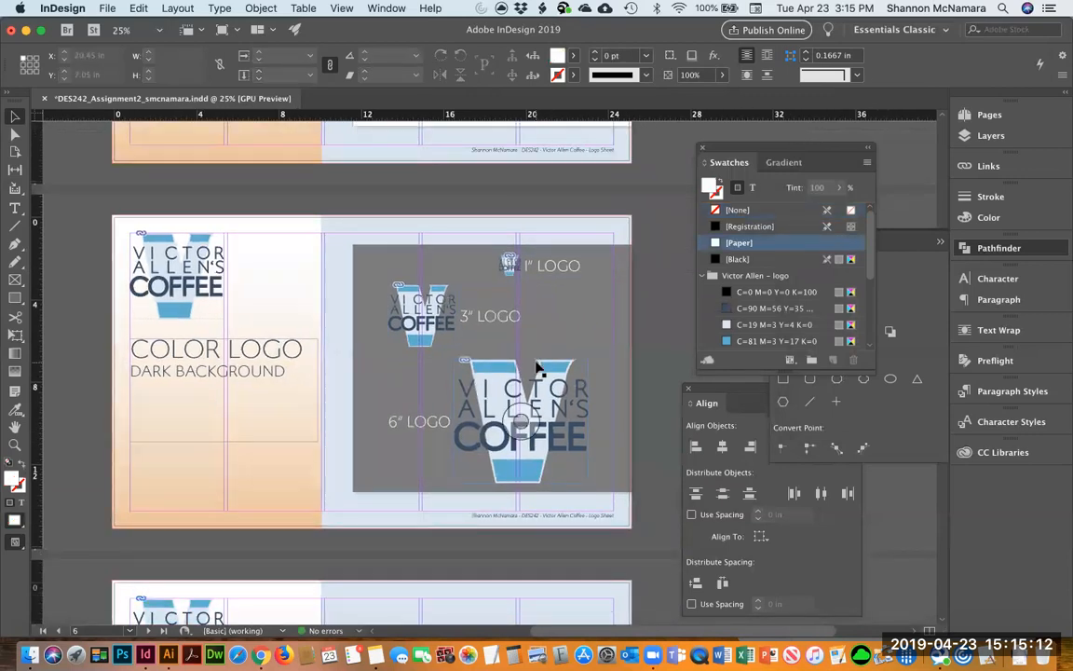
scroll(526, 367, down, 2)
scroll(512, 365, up, 1)
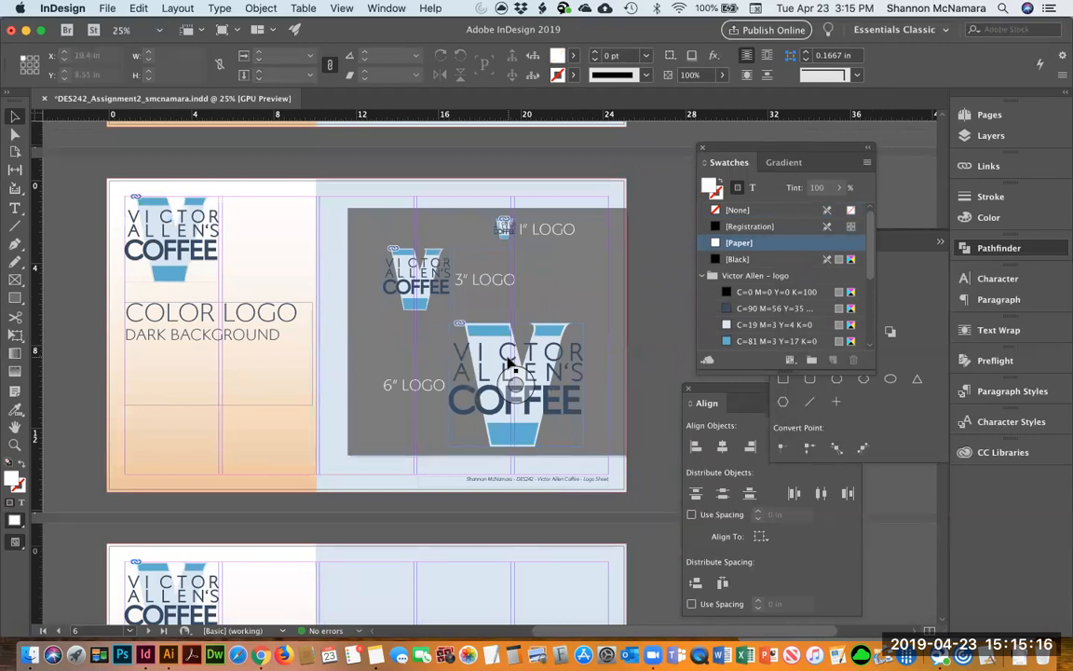
drag(100, 170, 659, 500)
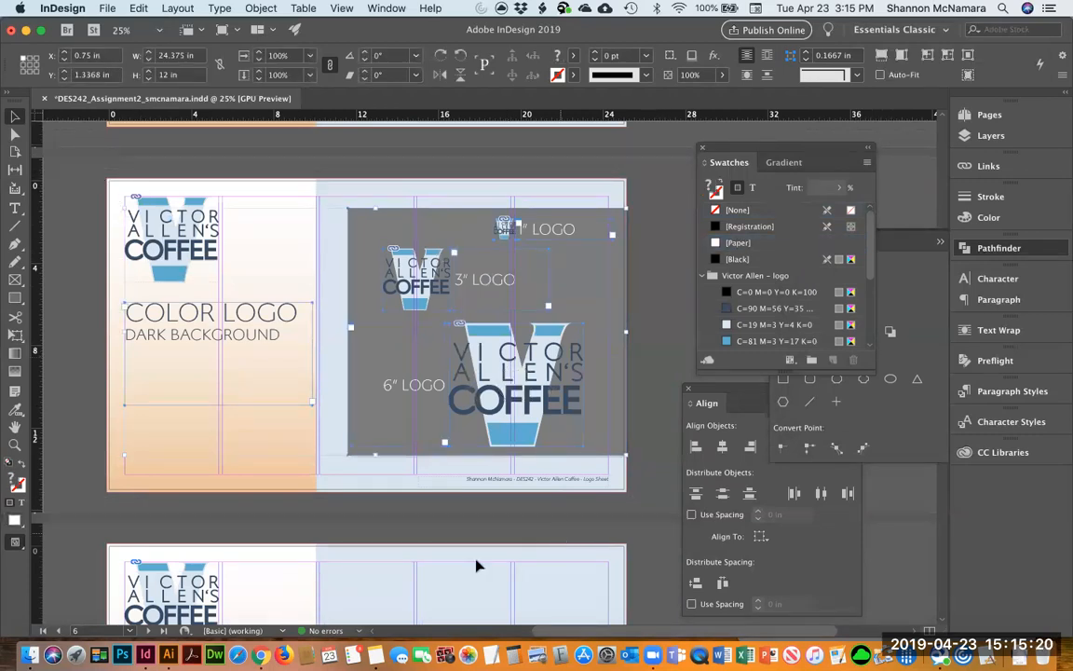
click(450, 578)
scroll(434, 359, down, 6)
scroll(434, 359, down, 2)
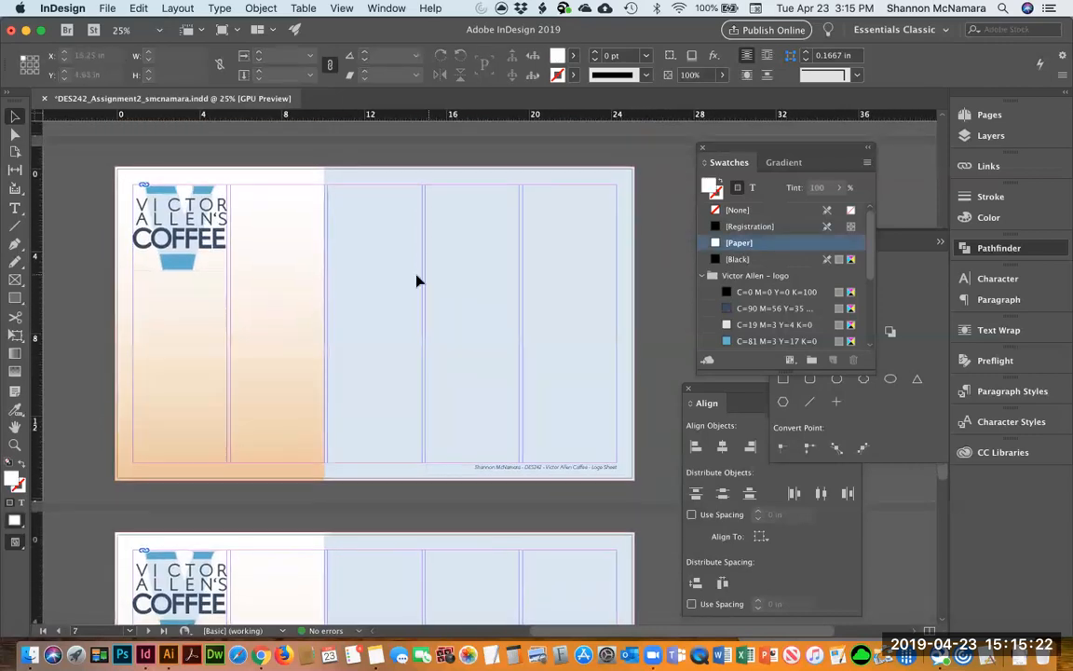
right_click(406, 279)
click(431, 300)
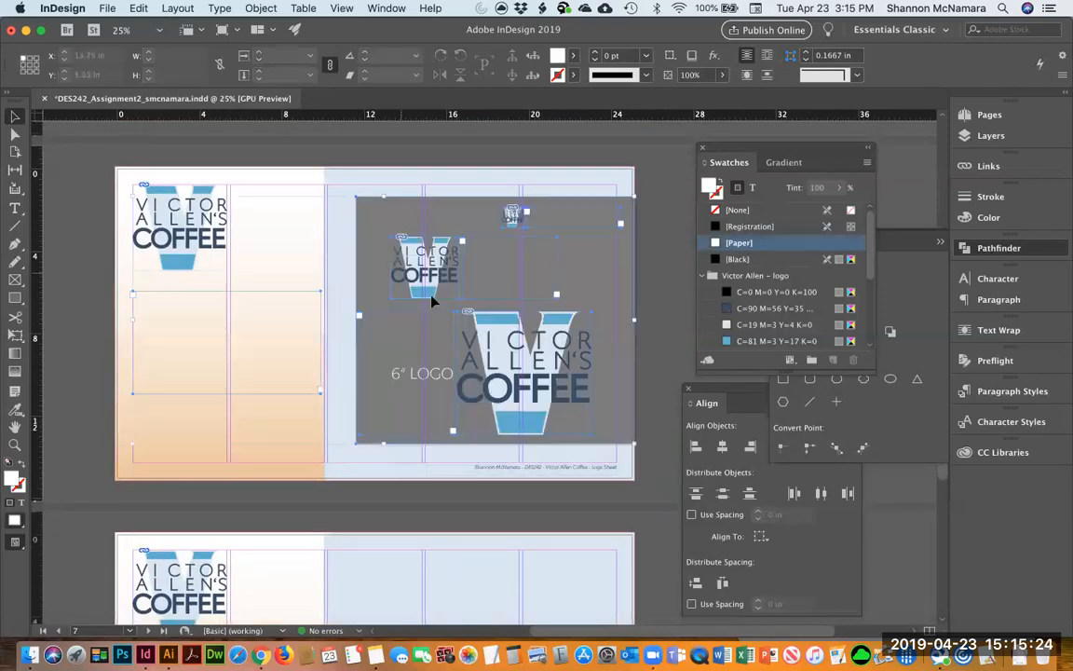
Replace COLOR with BLACK & WHITE in the page 7 heading.
double_click(222, 301)
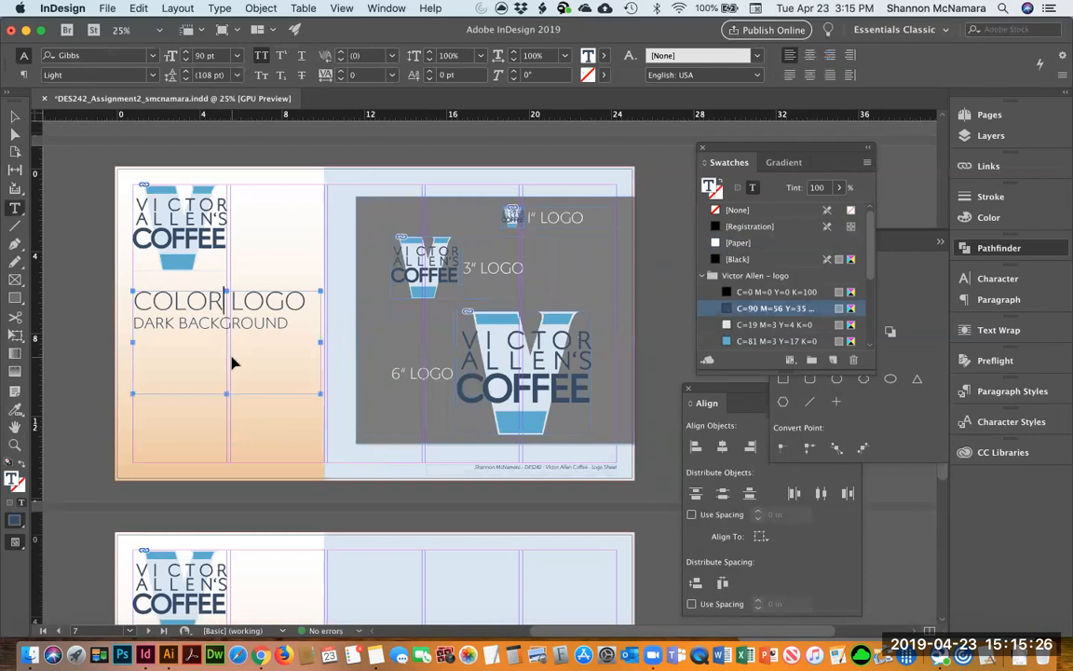
key(shift+Home)
text(LACK)
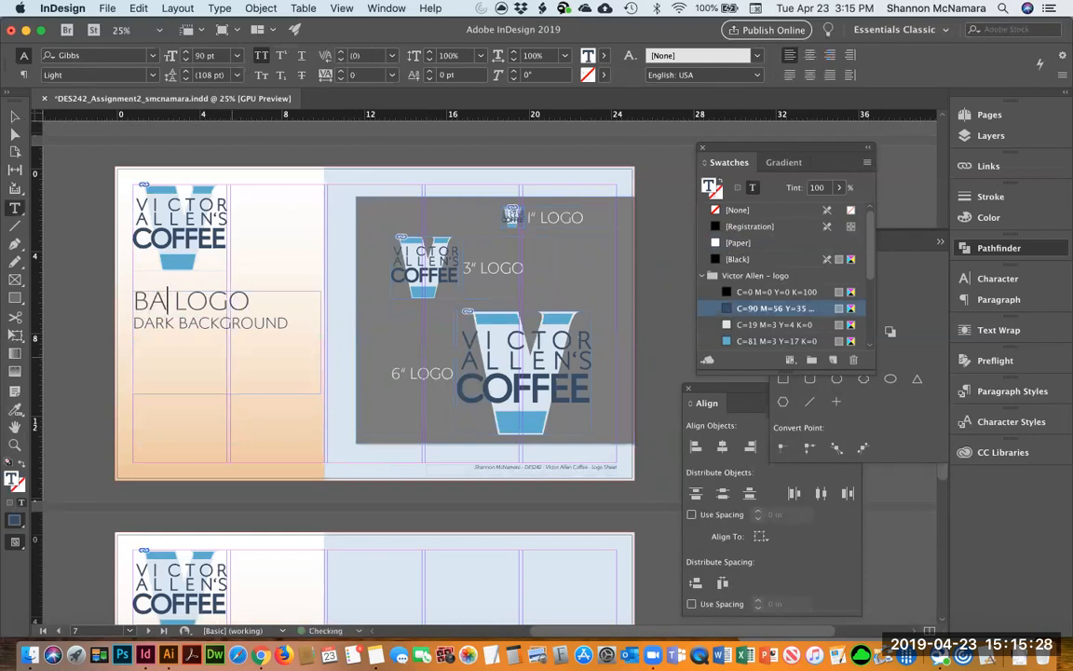
text( & WHITE)
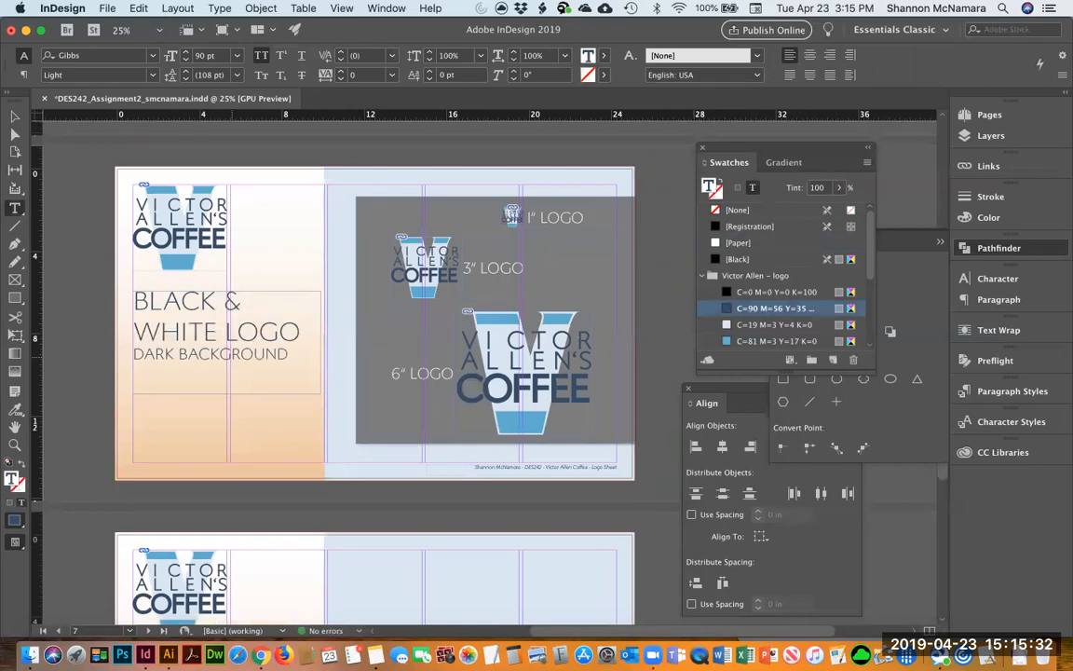
click(15, 115)
click(59, 169)
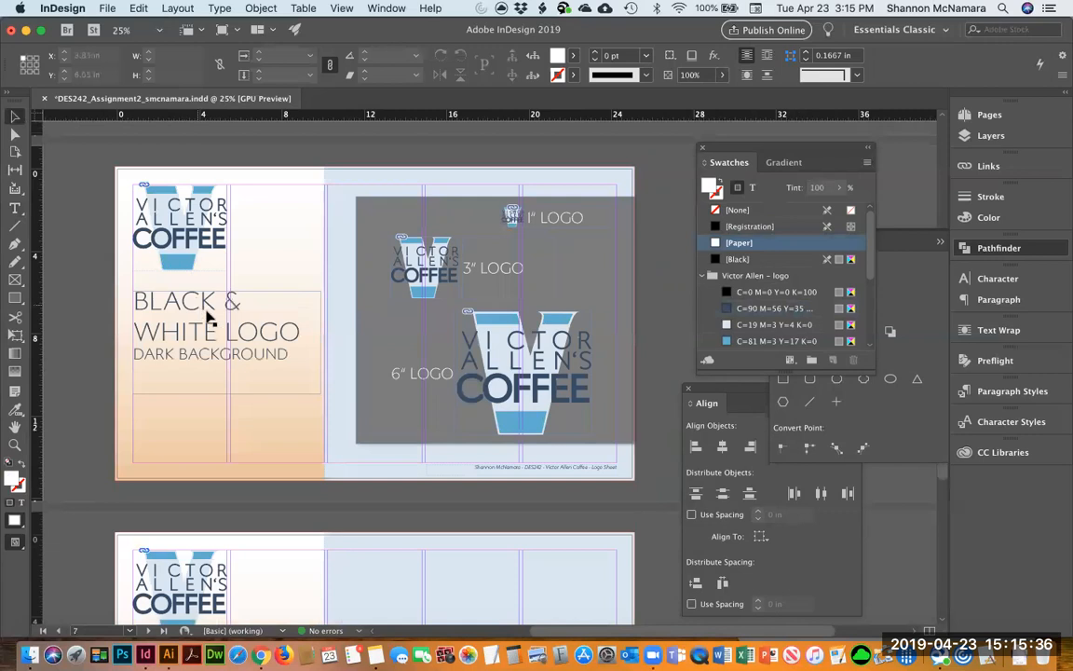
Shorten the page 7 heading to B&W LOGO, keeping the DARK BACKGROUND line beneath it.
double_click(142, 316)
drag(146, 305, 220, 334)
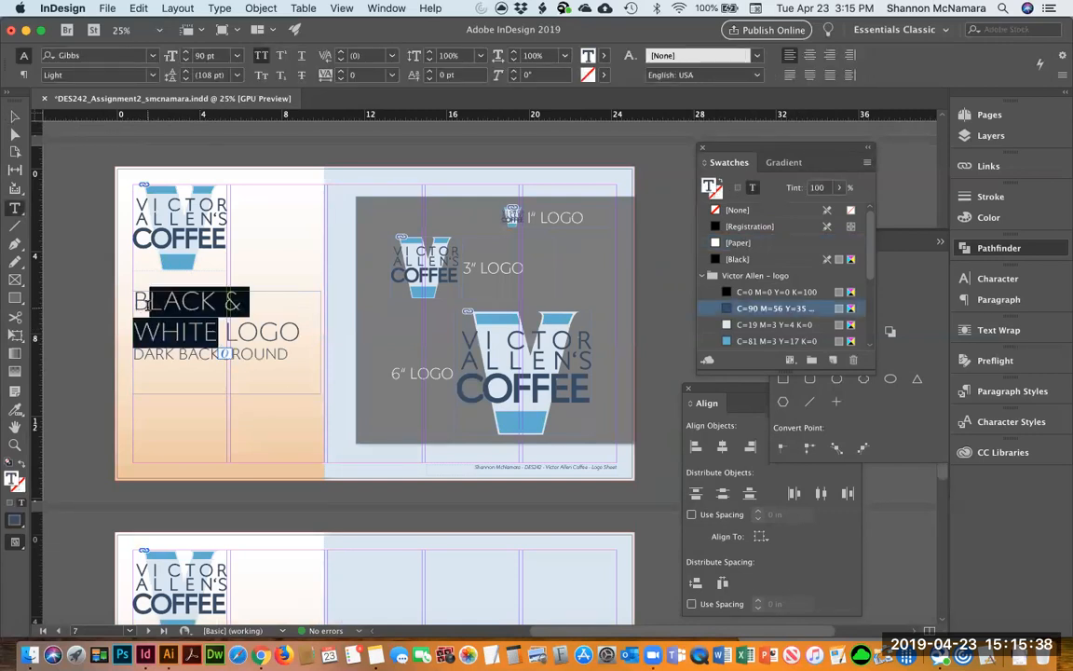
text(B&W)
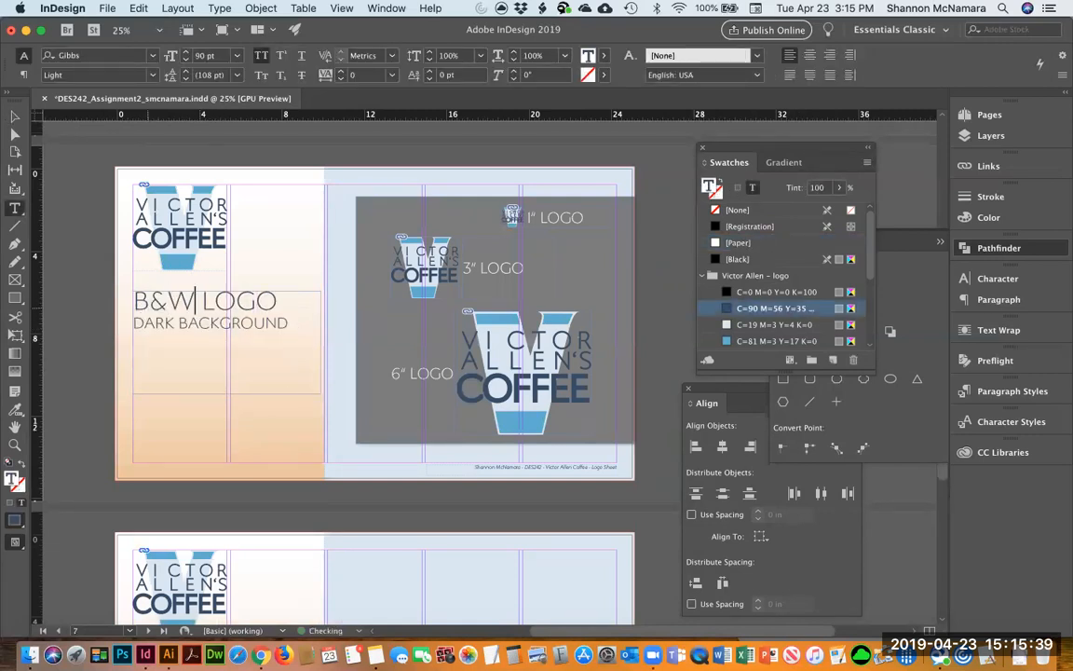
click(15, 116)
click(74, 189)
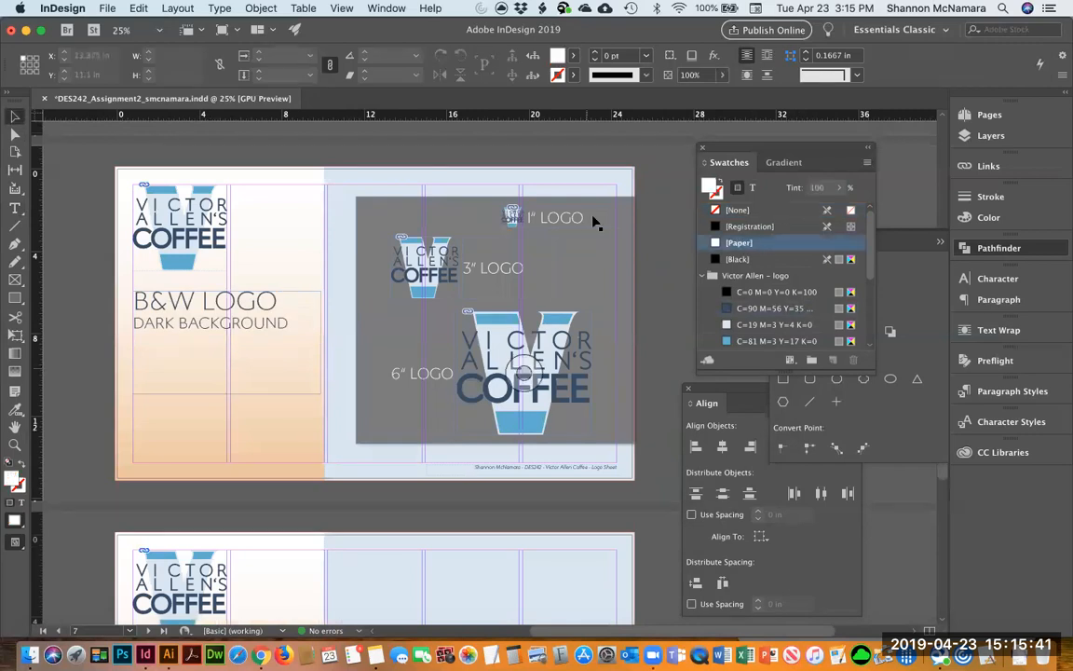
Replace the 1-inch logo on page 7 with the black and white artwork on page 3 of logo_3up_CMYK_Gray_BW.ai.
click(512, 216)
key(super+d)
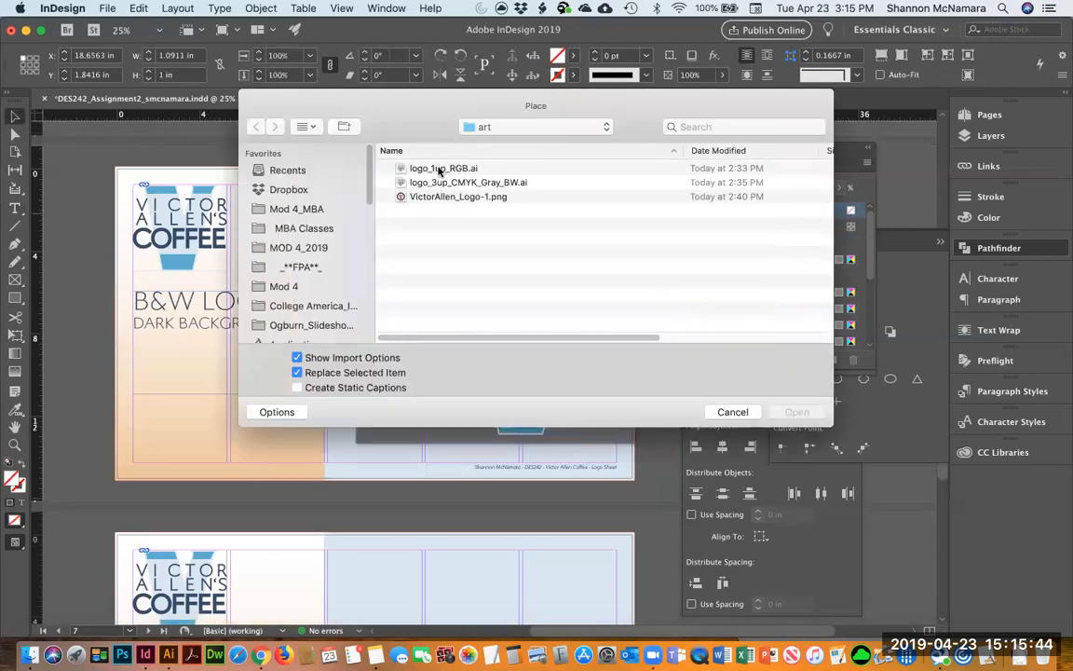
click(444, 182)
click(797, 415)
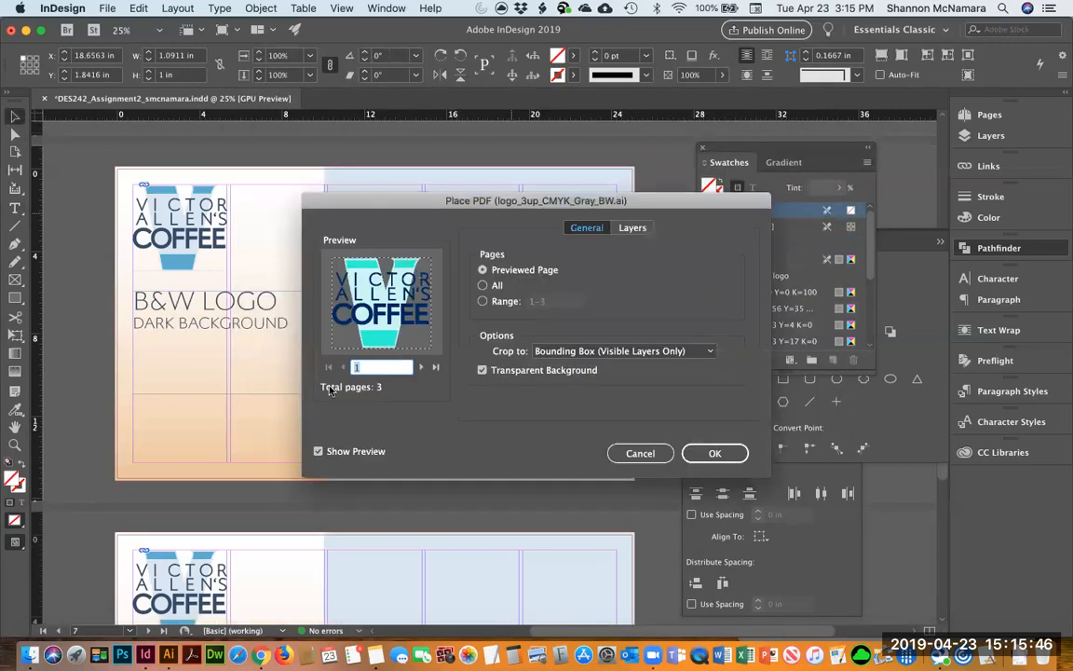
click(421, 367)
click(421, 367)
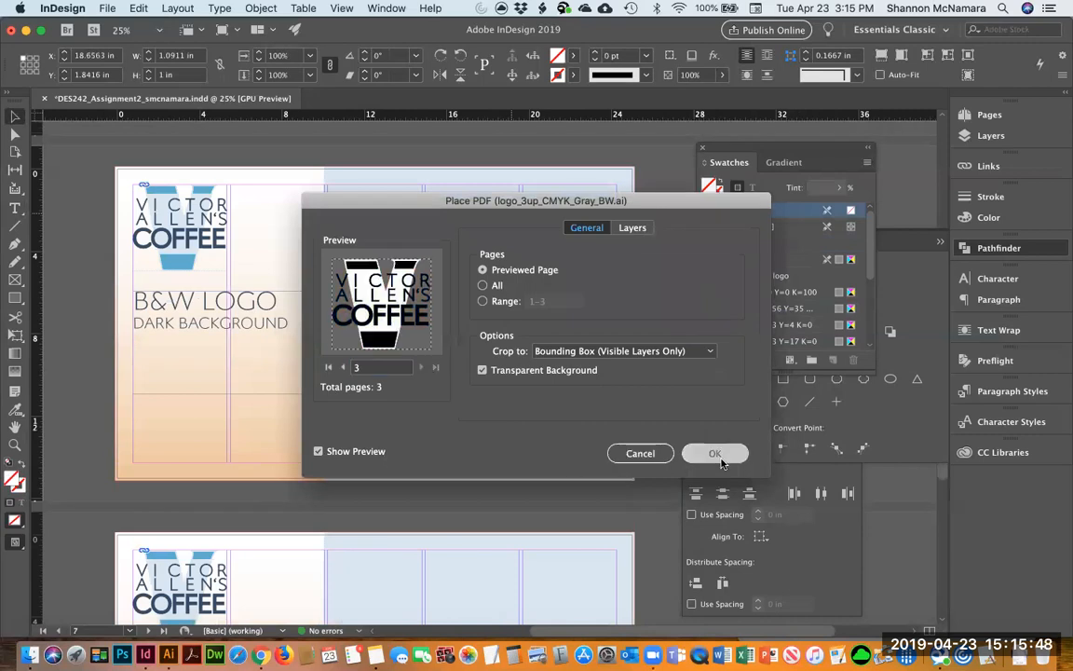
click(713, 453)
Replace the 3-inch logo on page 7 with the black and white artwork on page 3 of logo_3up_CMYK_Gray_BW.ai.
click(447, 248)
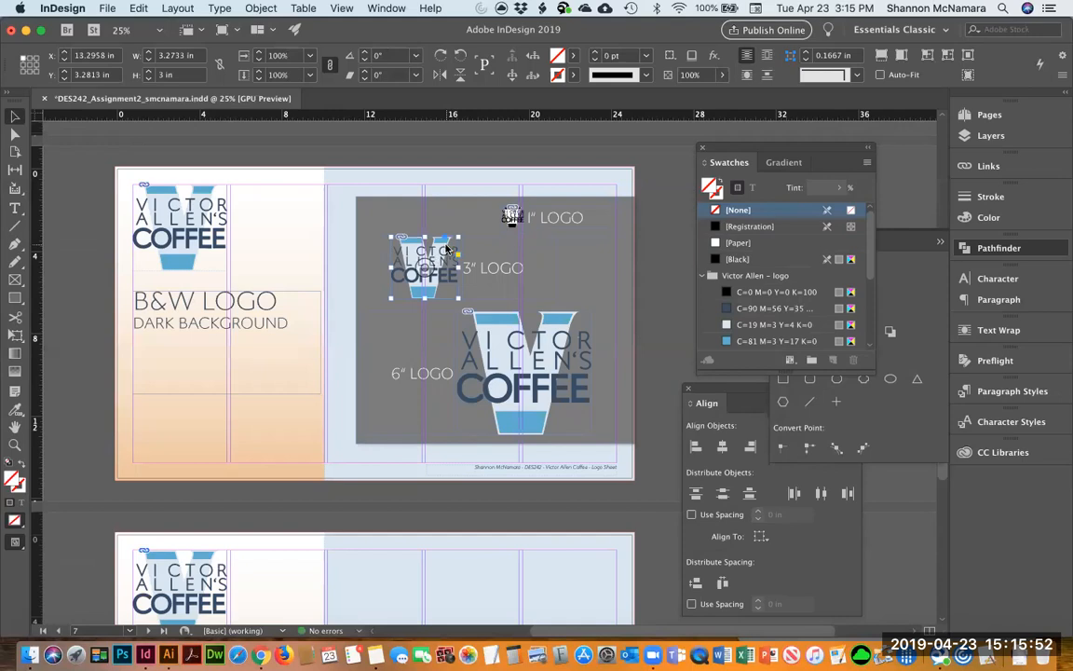
key(super+d)
click(461, 183)
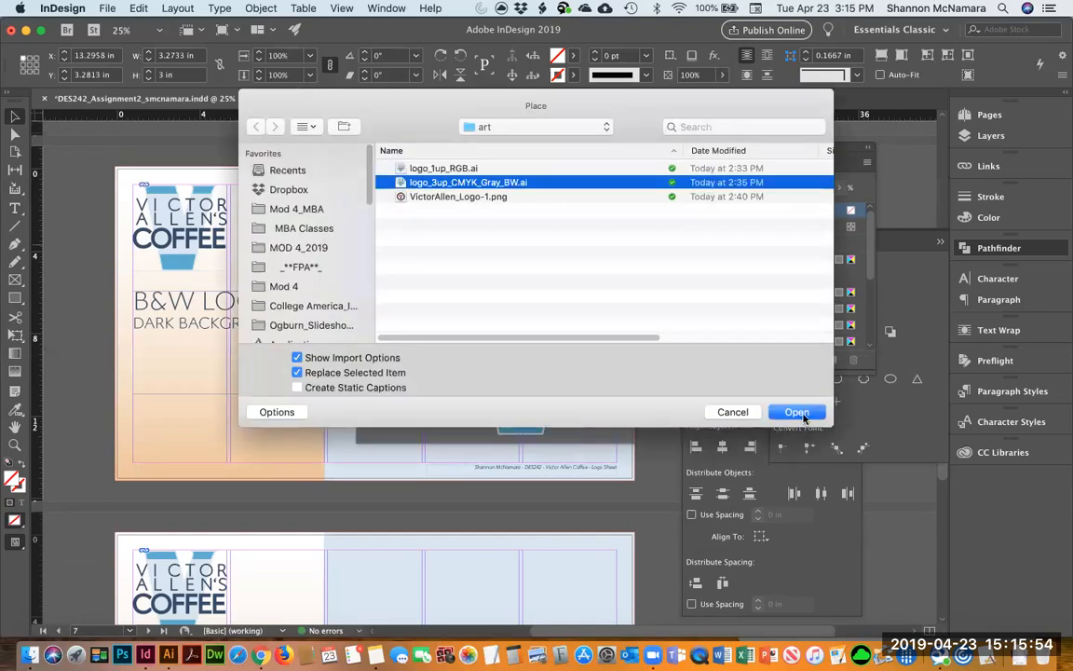
click(796, 412)
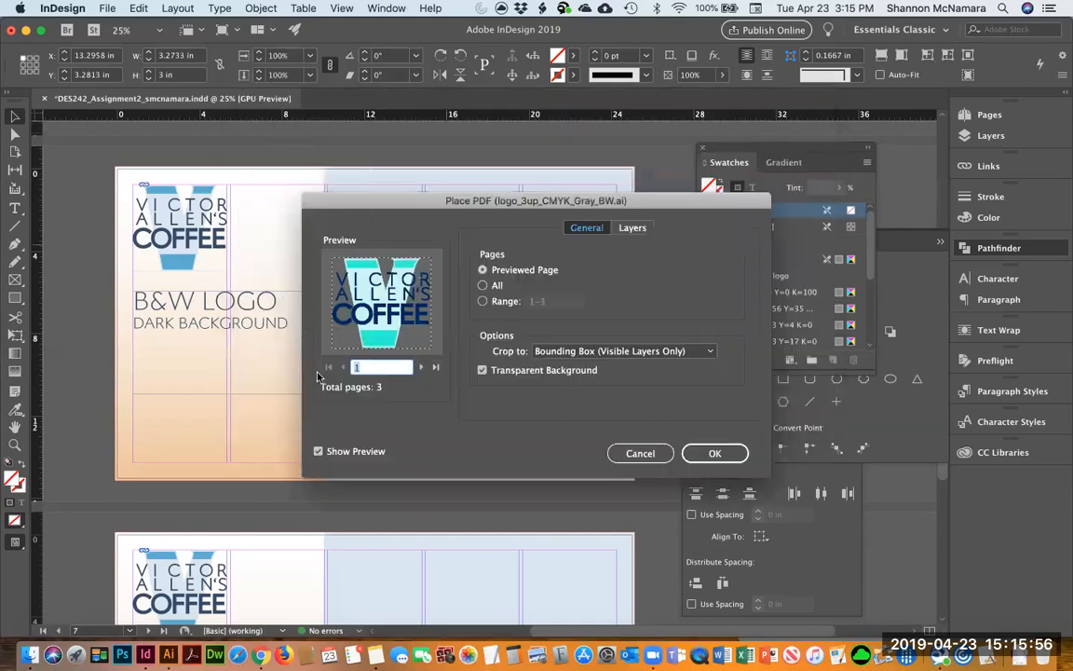
click(420, 368)
click(420, 369)
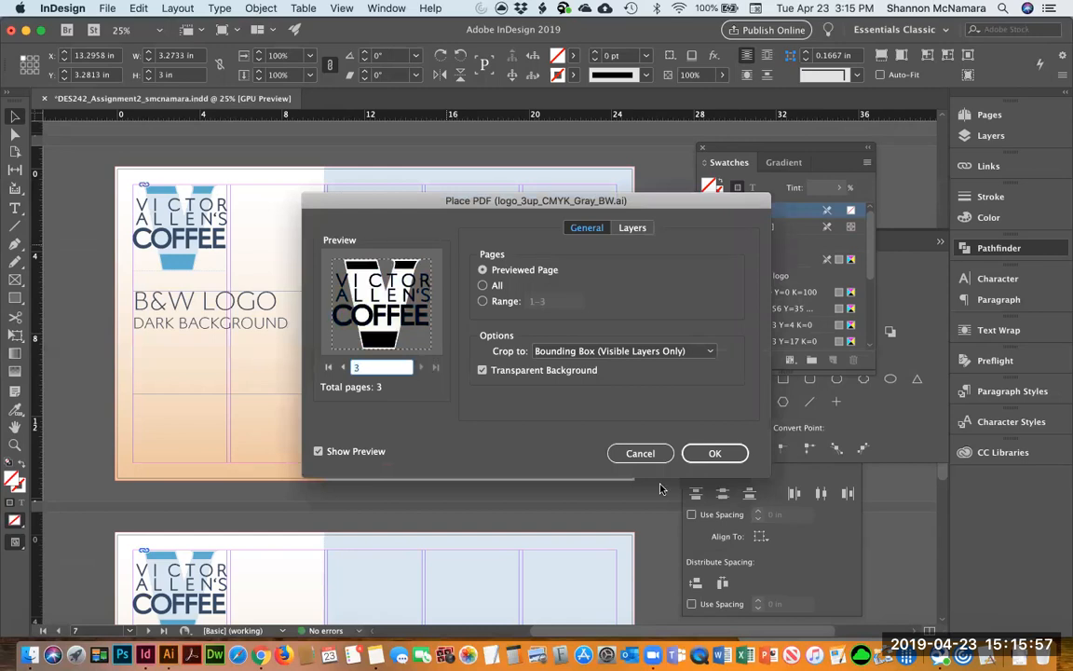
click(714, 453)
Replace the 6-inch logo on page 7 with the black and white artwork from logo_3up_CMYK_Gray_BW.ai and save the document.
click(502, 334)
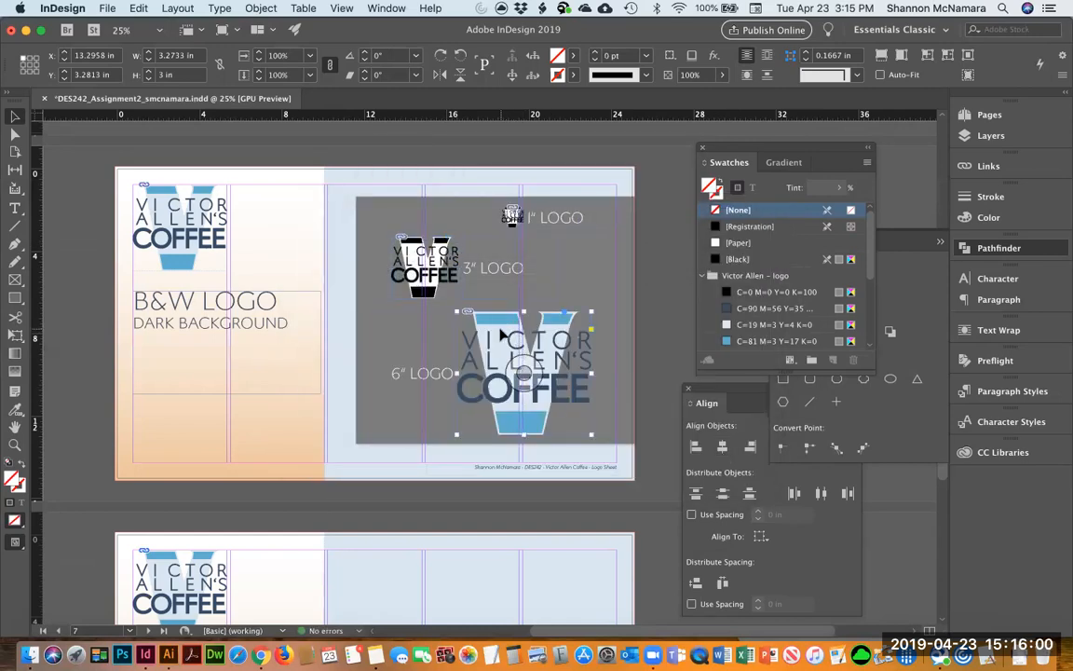
key(super+d)
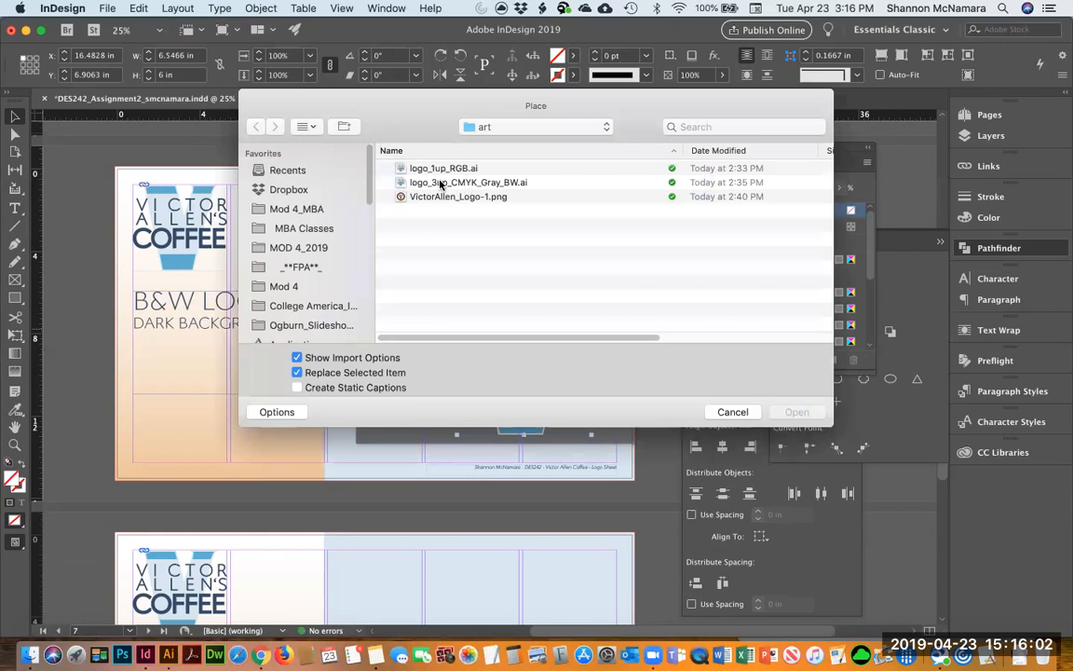
click(444, 184)
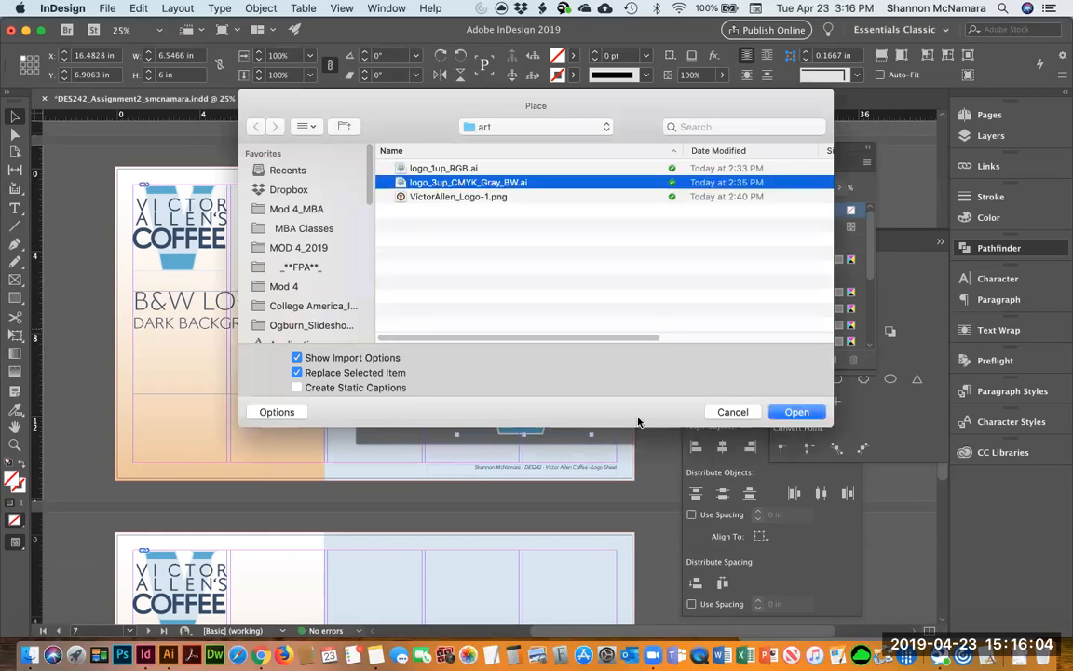
click(794, 412)
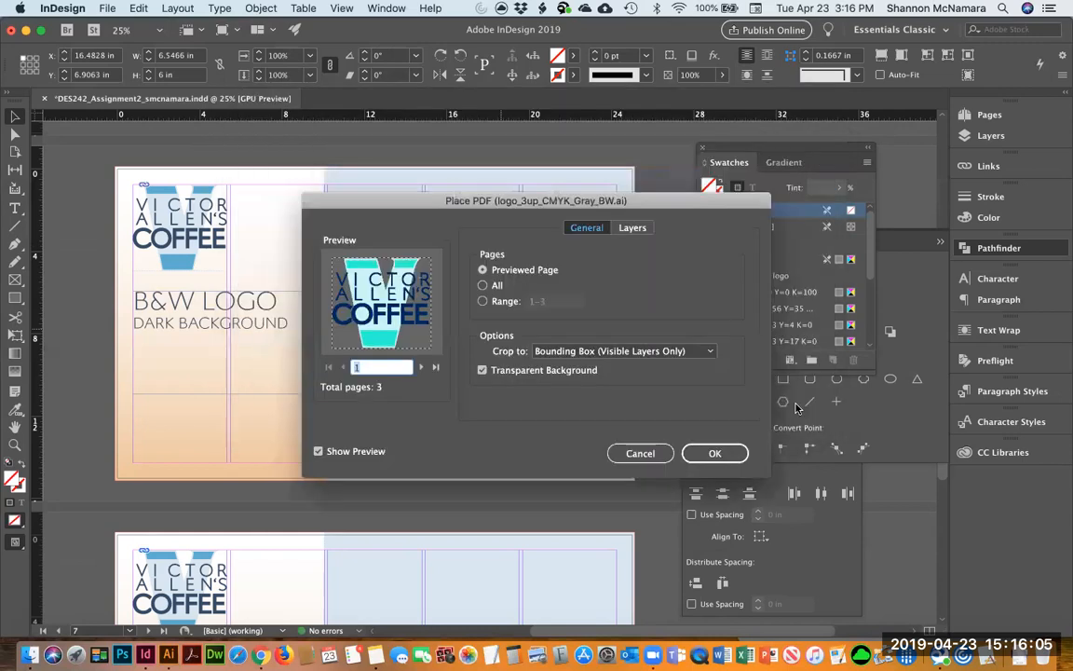
click(421, 368)
click(715, 453)
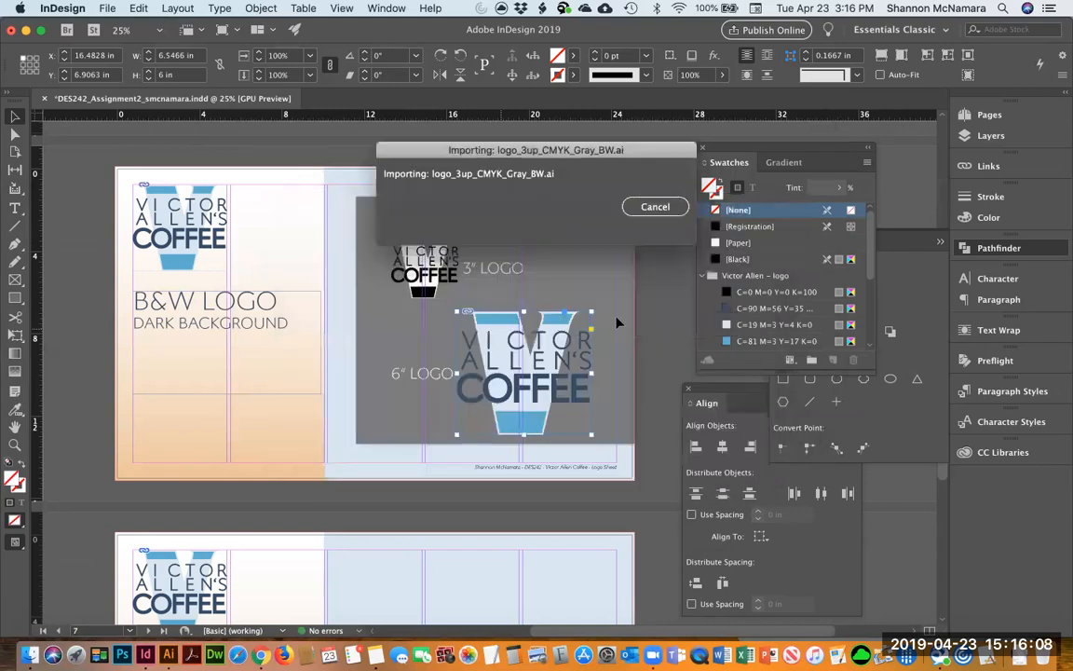
key(super+s)
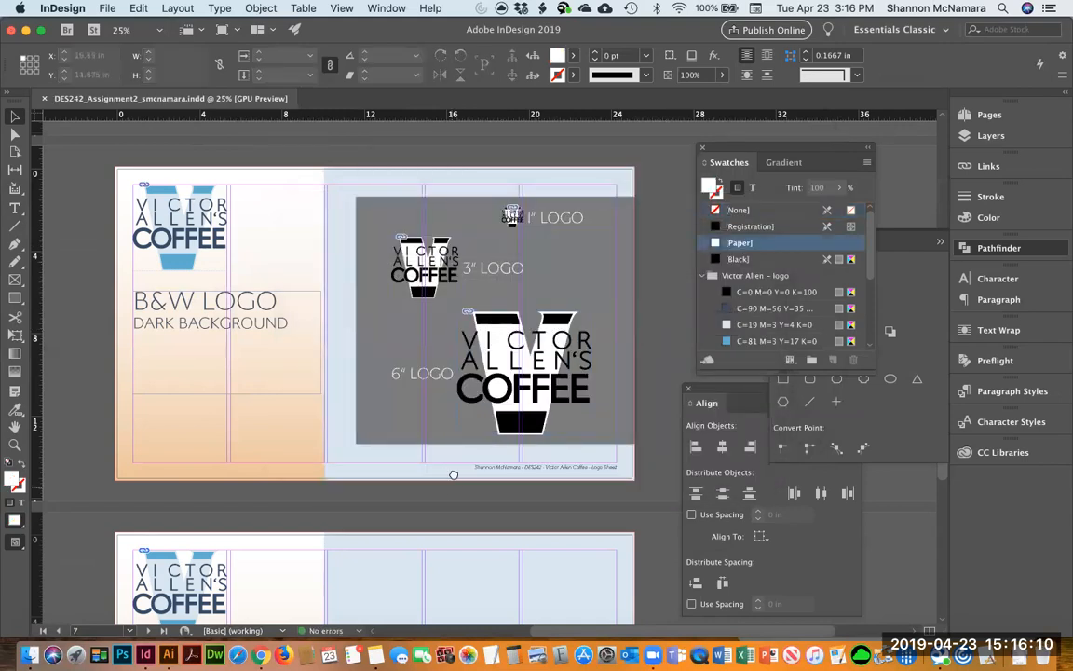
Switch to Notes, check off both dark background logo items, uncheck the grayscale and RGB items, and return to InDesign.
scroll(450, 472, down, 5)
key(super+Tab)
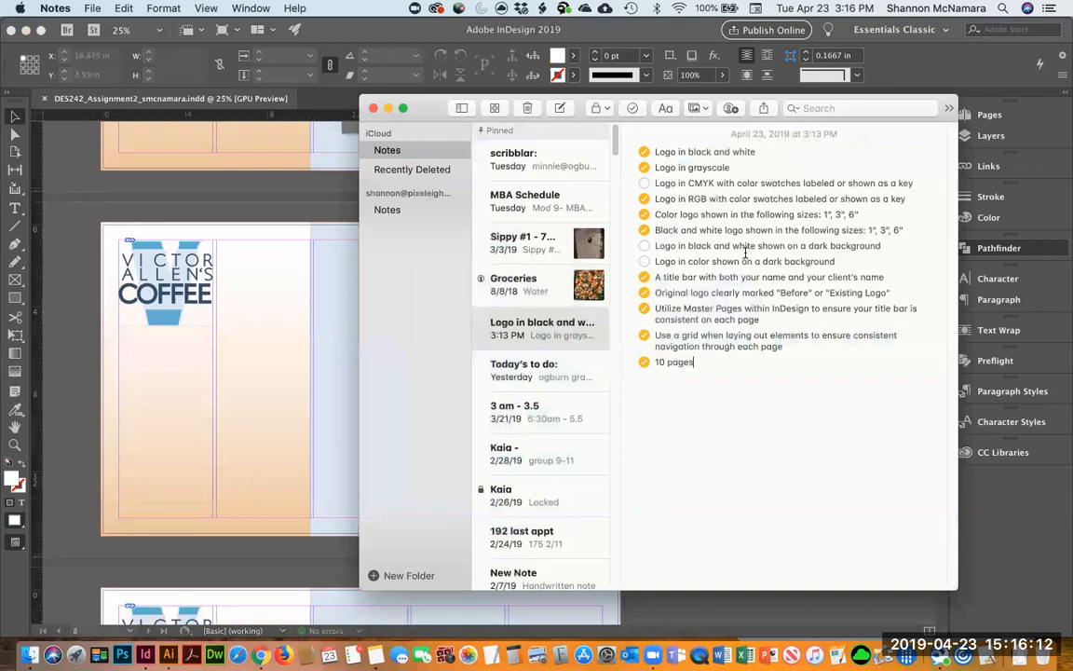
click(644, 246)
click(644, 199)
click(644, 168)
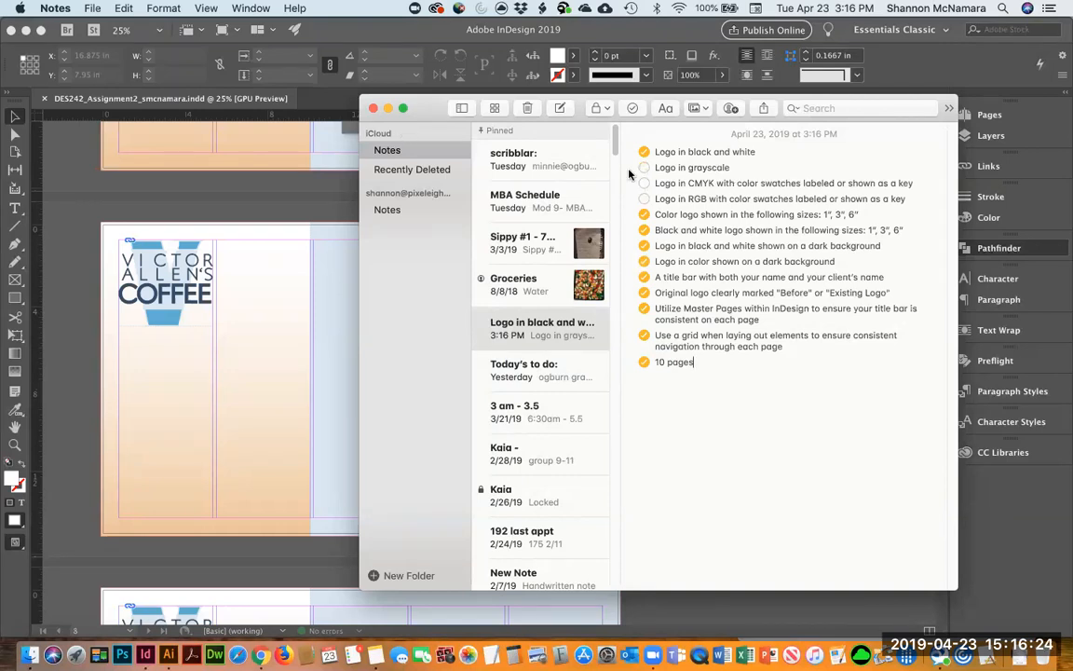
click(286, 203)
scroll(395, 359, down, 5)
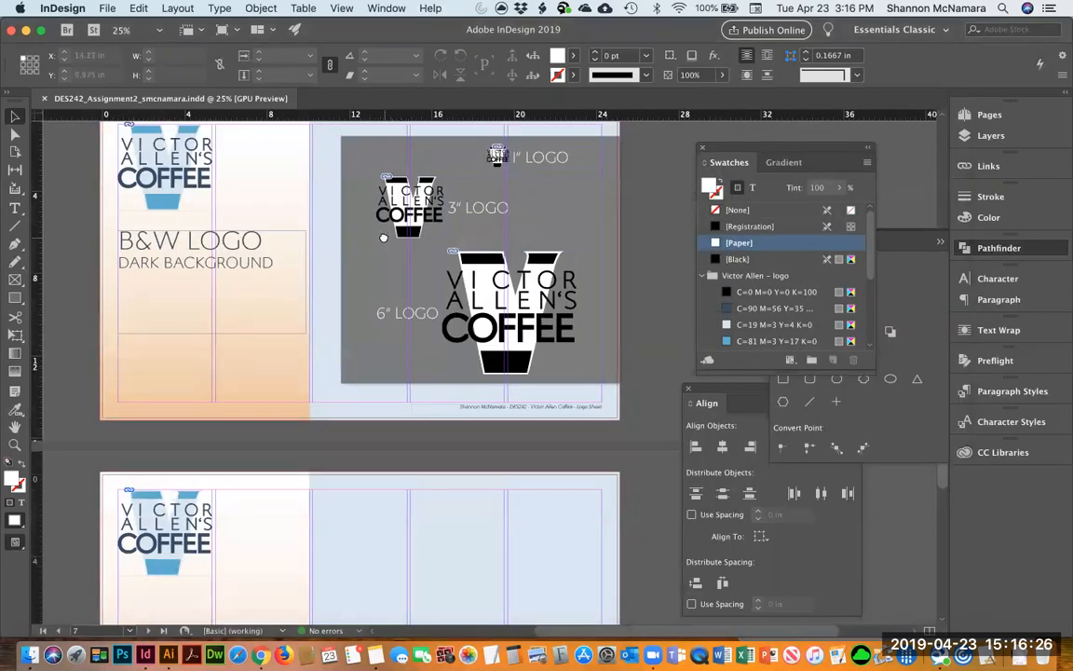
Copy page 2's BEFORE AND AFTER headline, white After panel, its logo and AFTER label onto blank page 9 in the same position.
scroll(391, 392, up, 5)
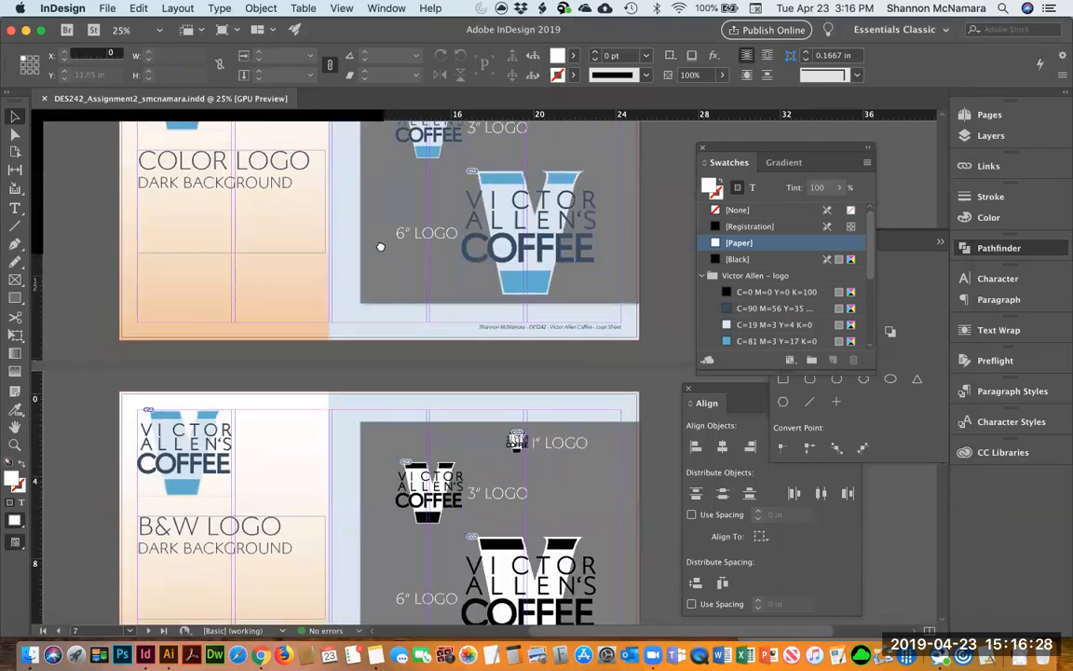
scroll(376, 472, down, 2)
scroll(389, 307, up, 5)
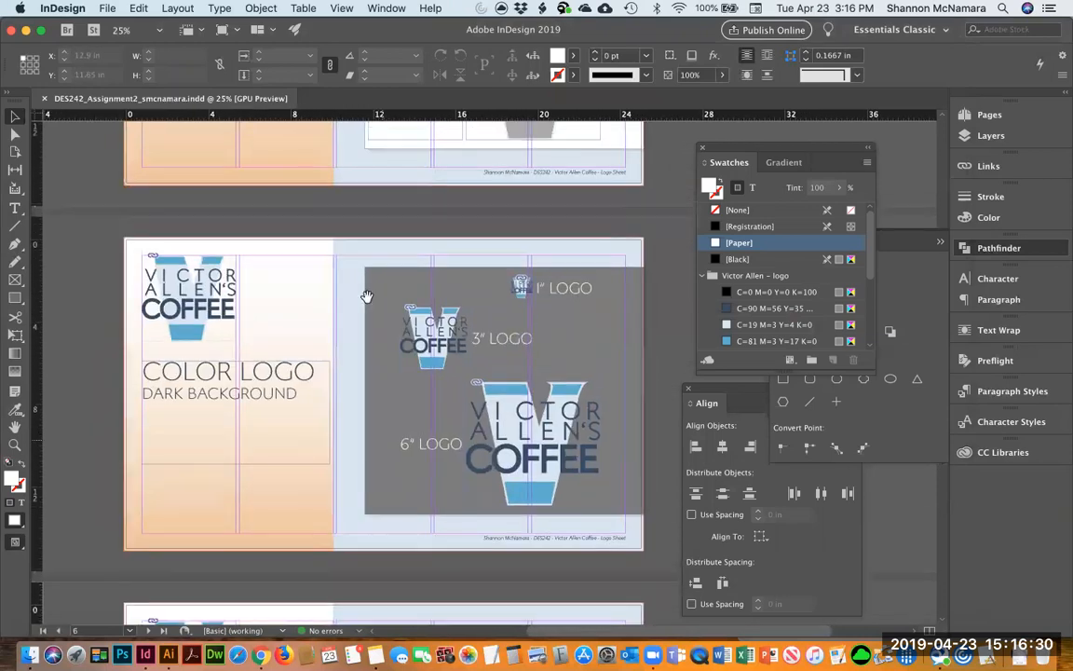
scroll(352, 295, up, 6)
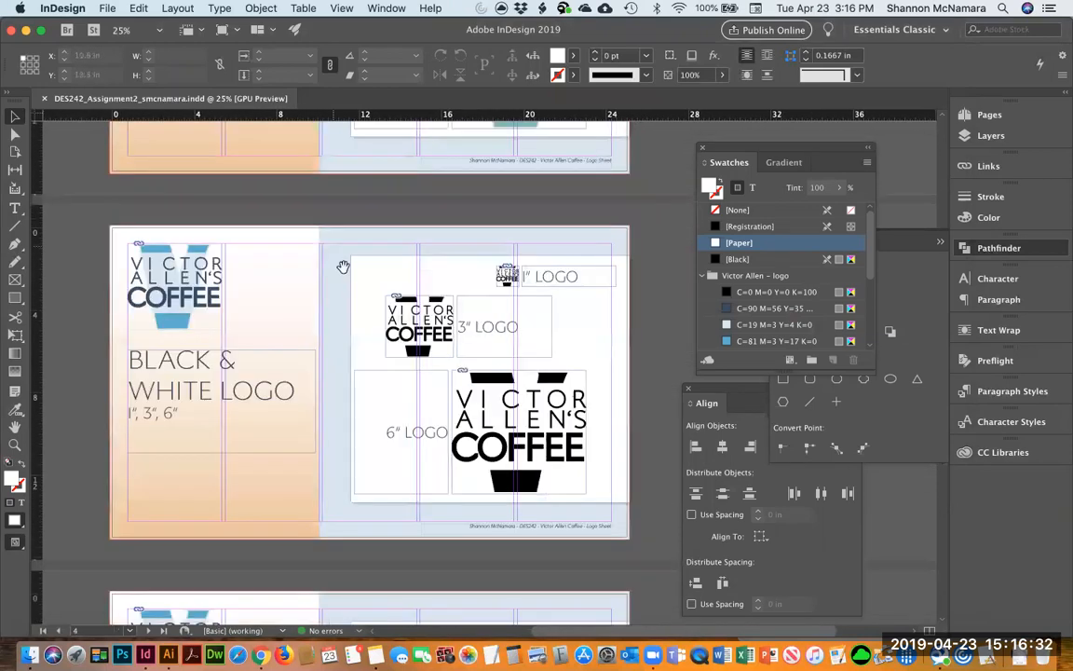
scroll(340, 459, up, 5)
scroll(349, 455, up, 6)
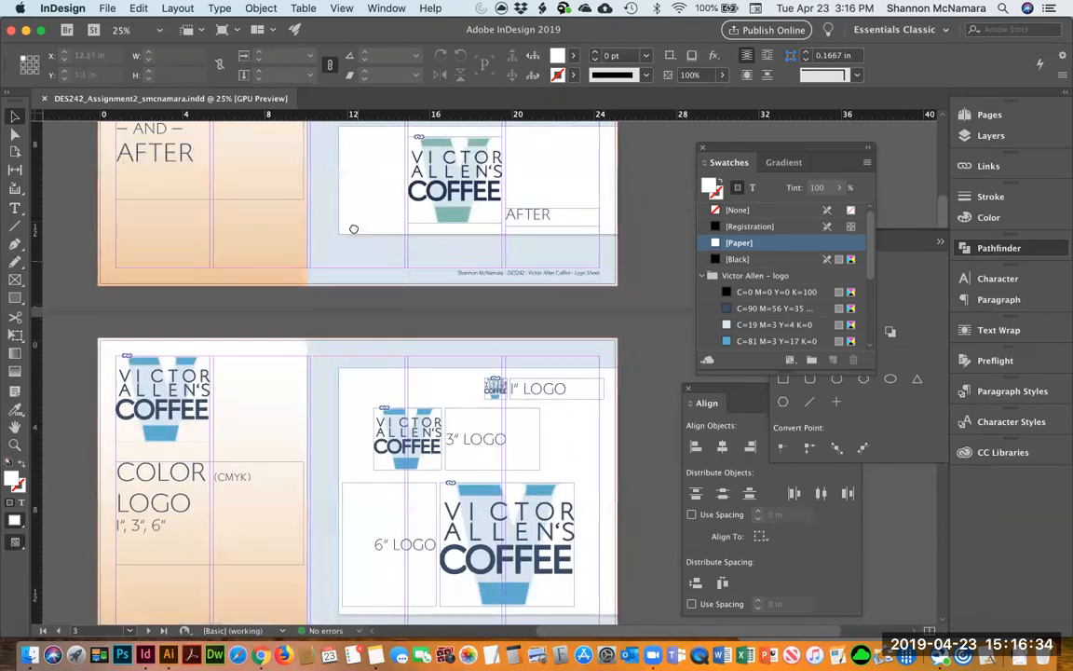
scroll(350, 454, up, 1)
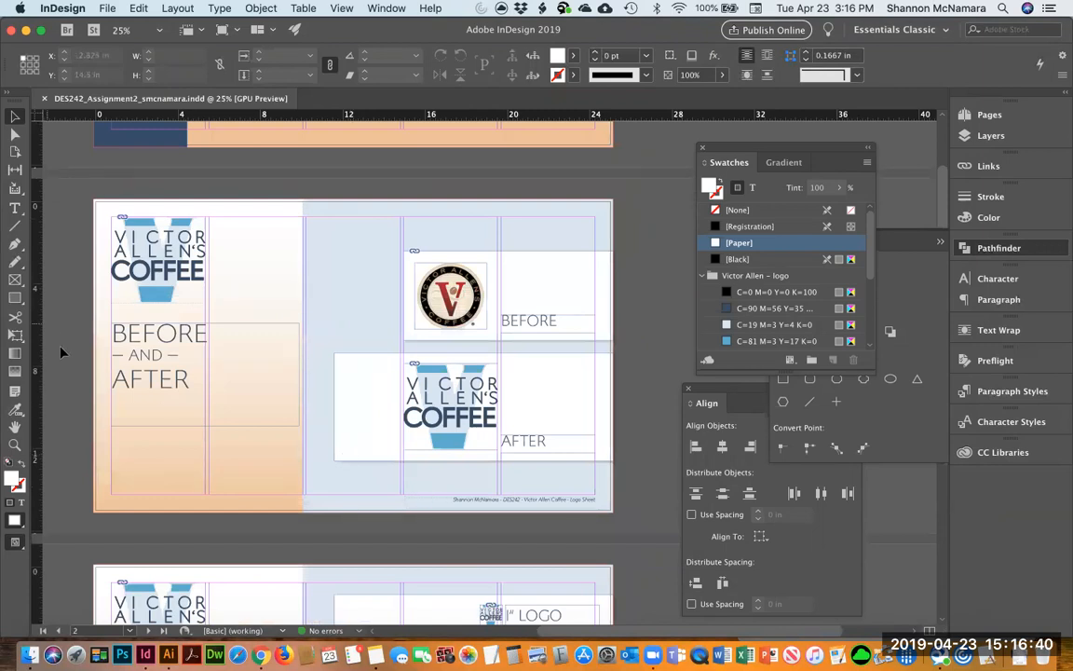
drag(71, 349, 575, 487)
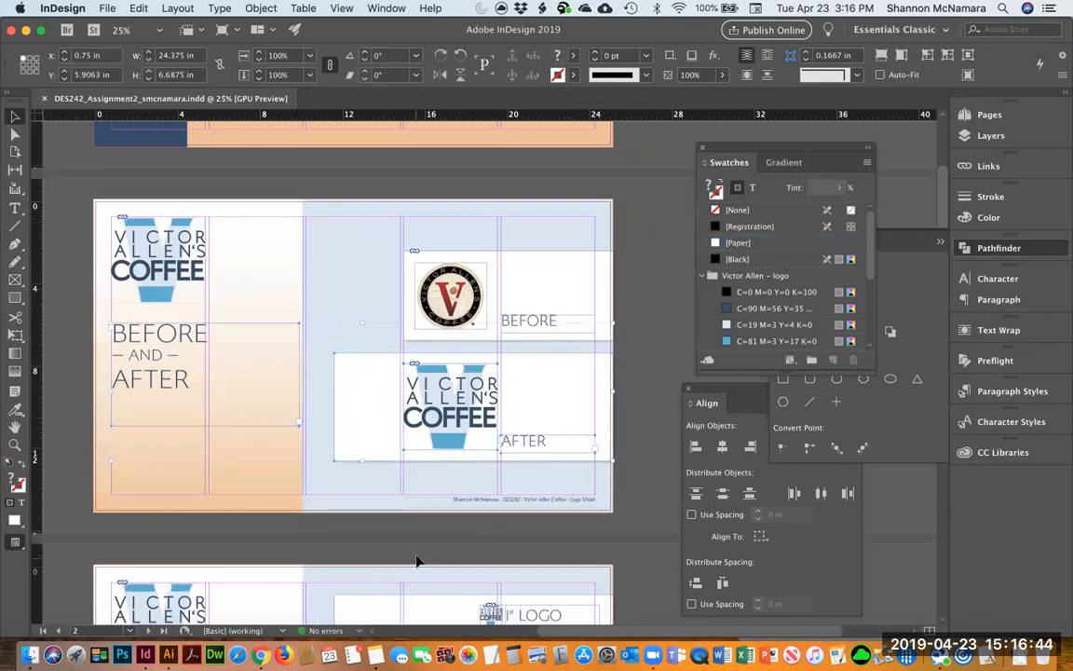
scroll(421, 531, down, 15)
scroll(422, 531, down, 15)
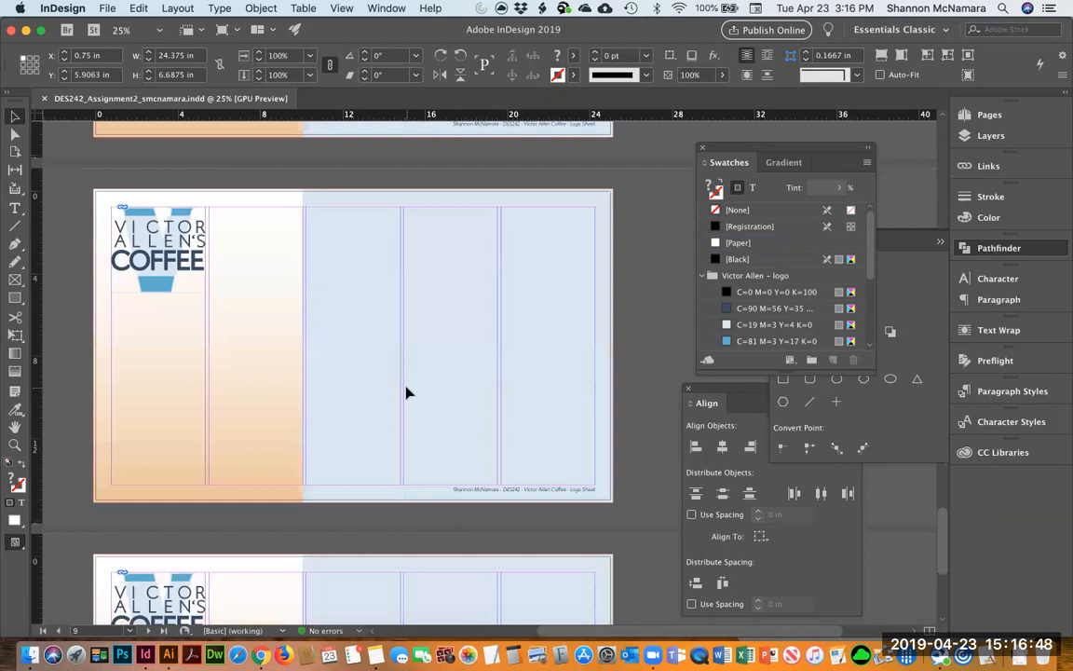
right_click(407, 392)
key(Escape)
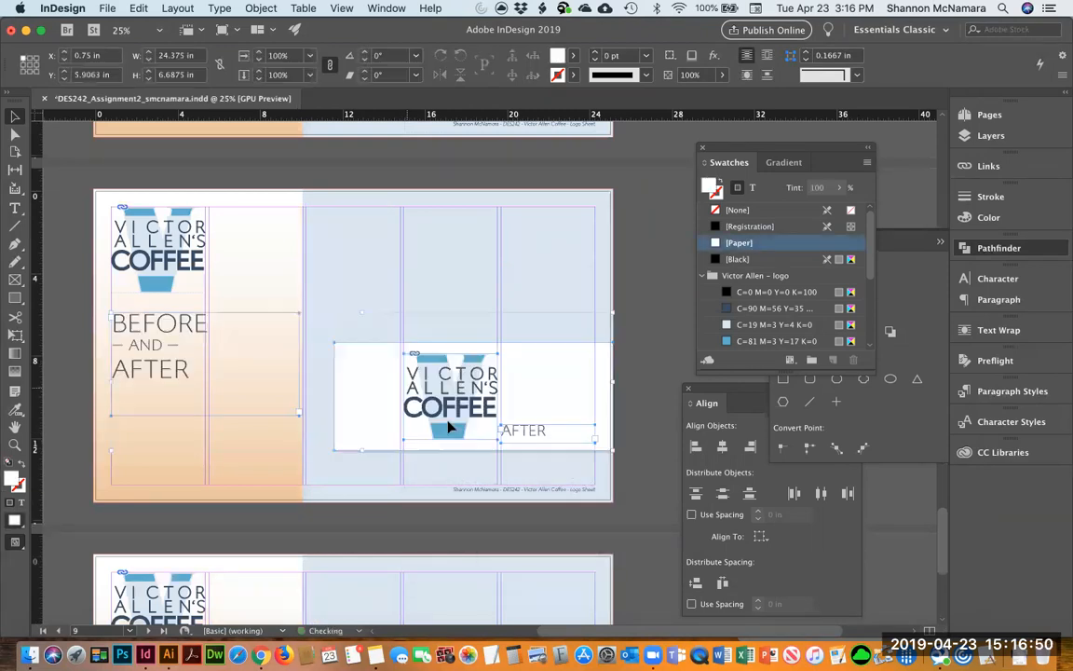
click(628, 333)
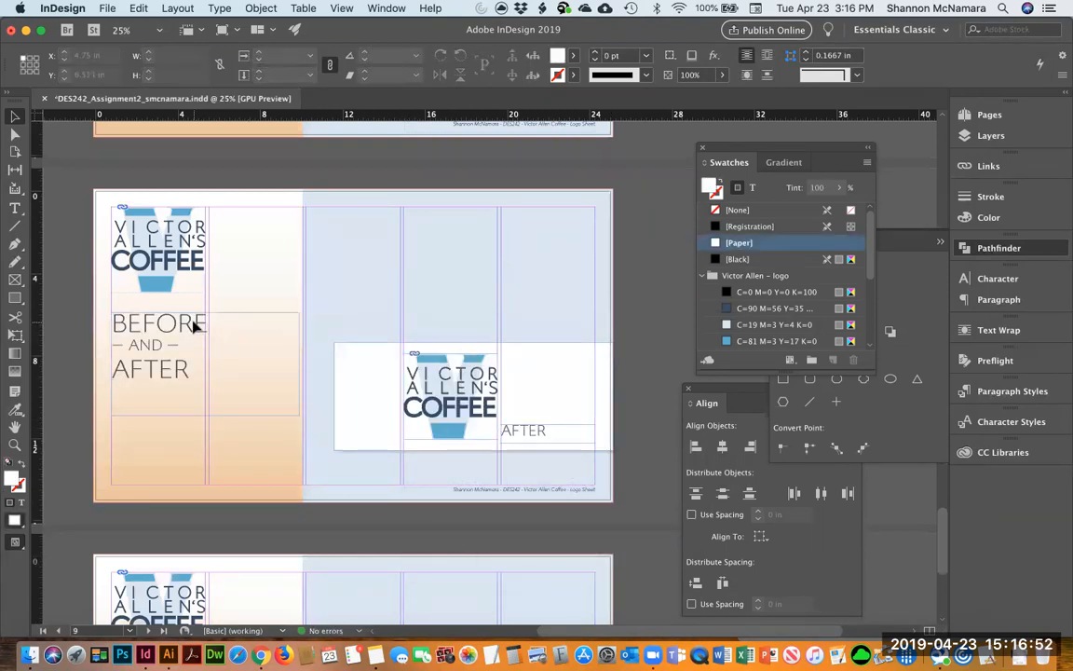
Replace the page 9 headline with "CMYK SWATCHES" in the Page Headlines paragraph style.
double_click(196, 323)
key(super+a)
key(BackSpace)
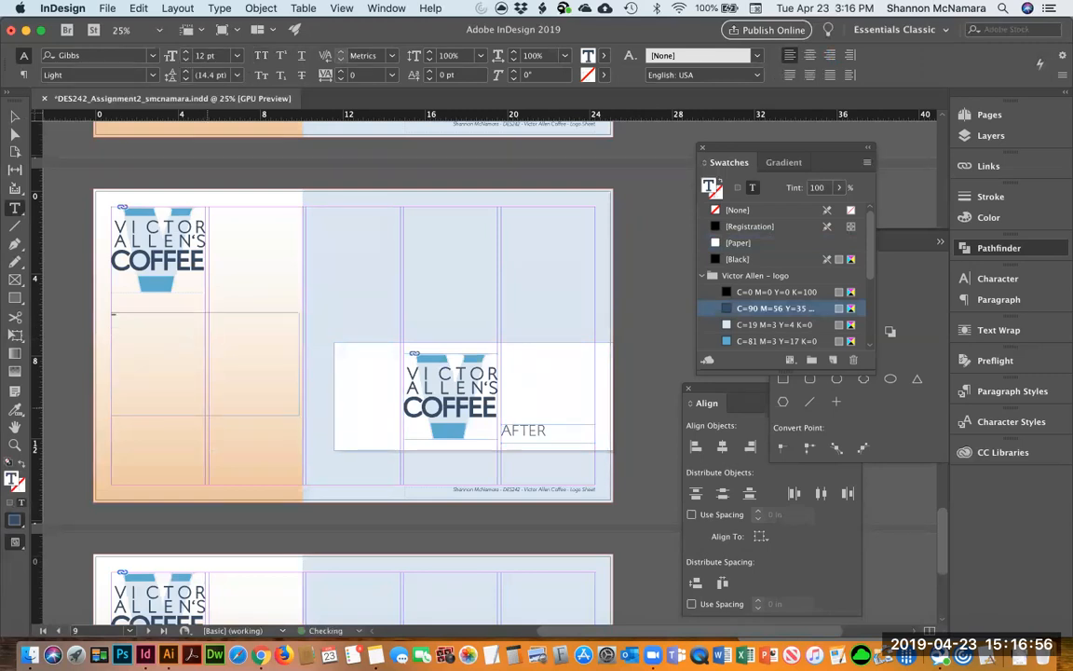
key(super+z)
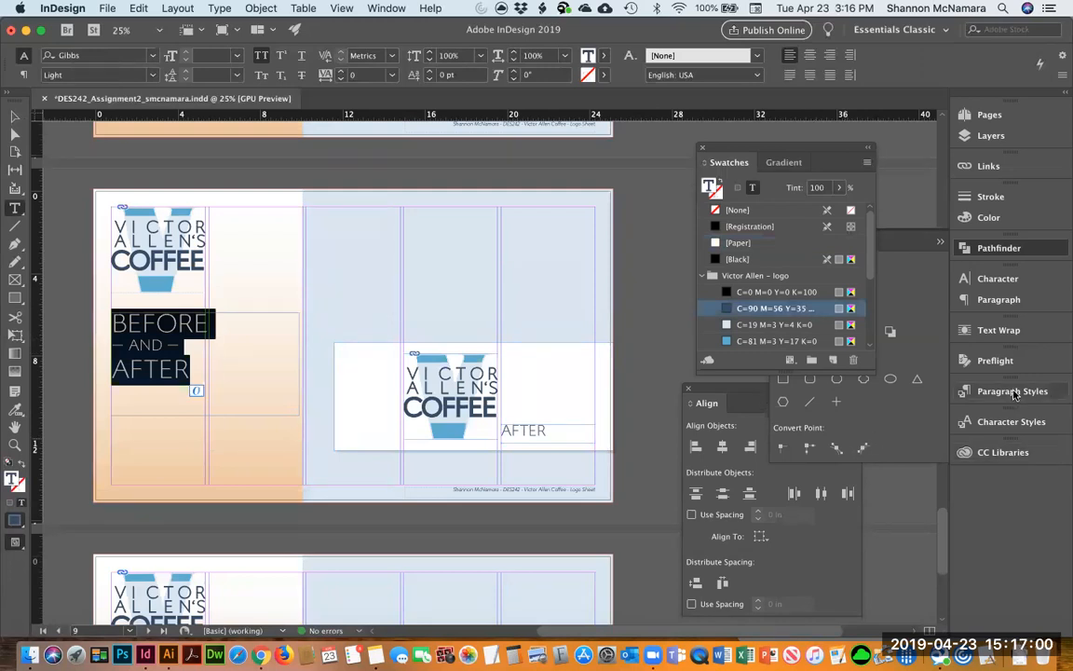
click(964, 391)
click(811, 470)
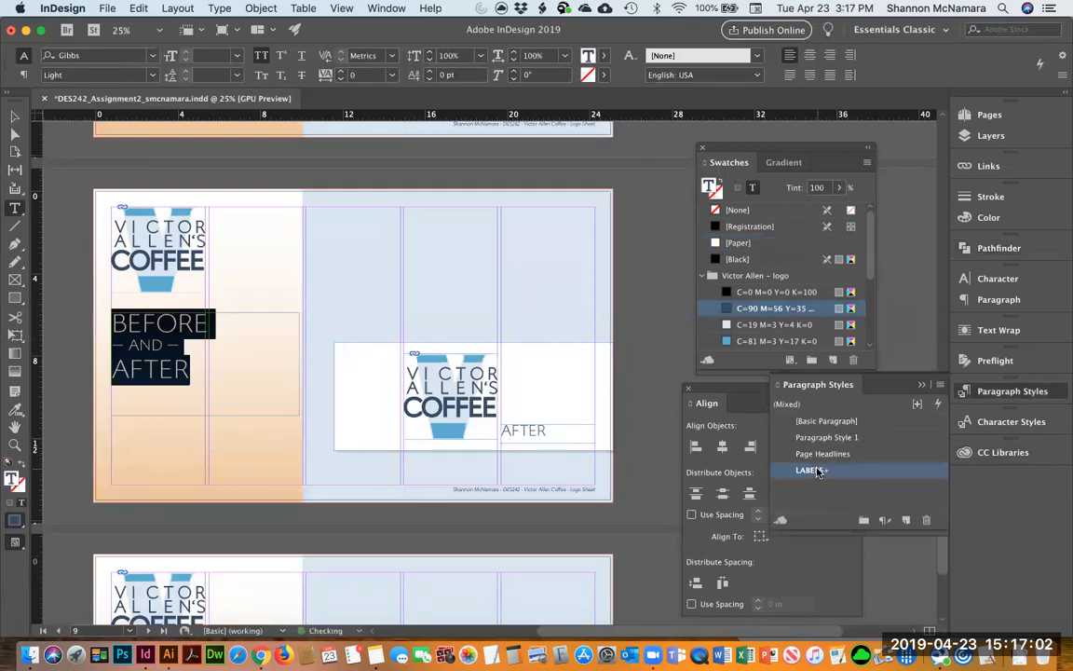
click(822, 456)
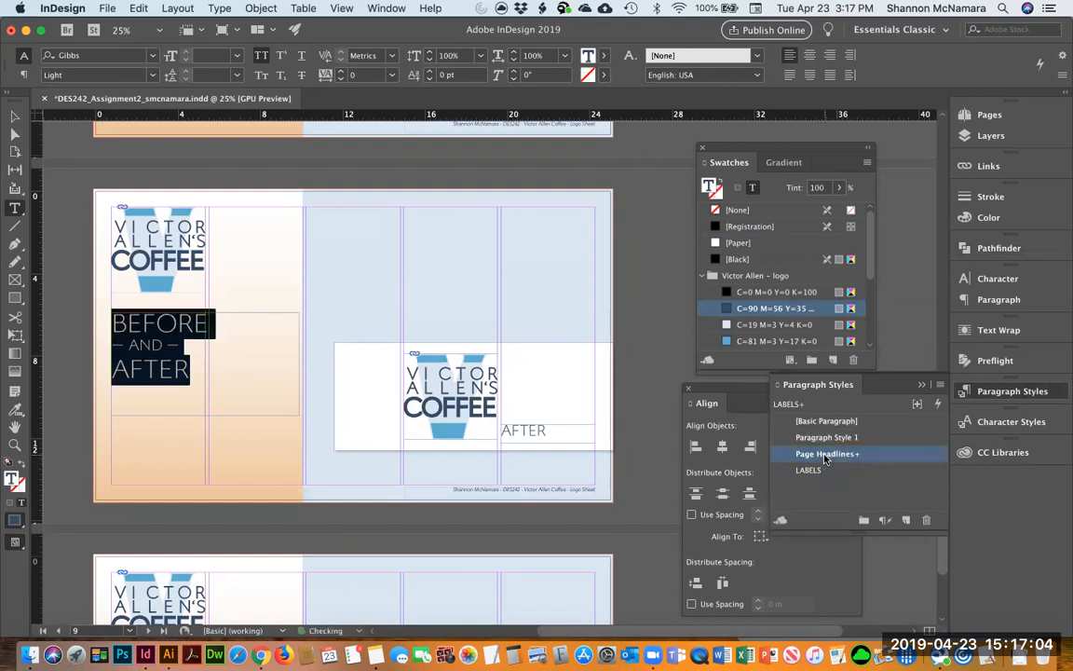
text(CMYK )
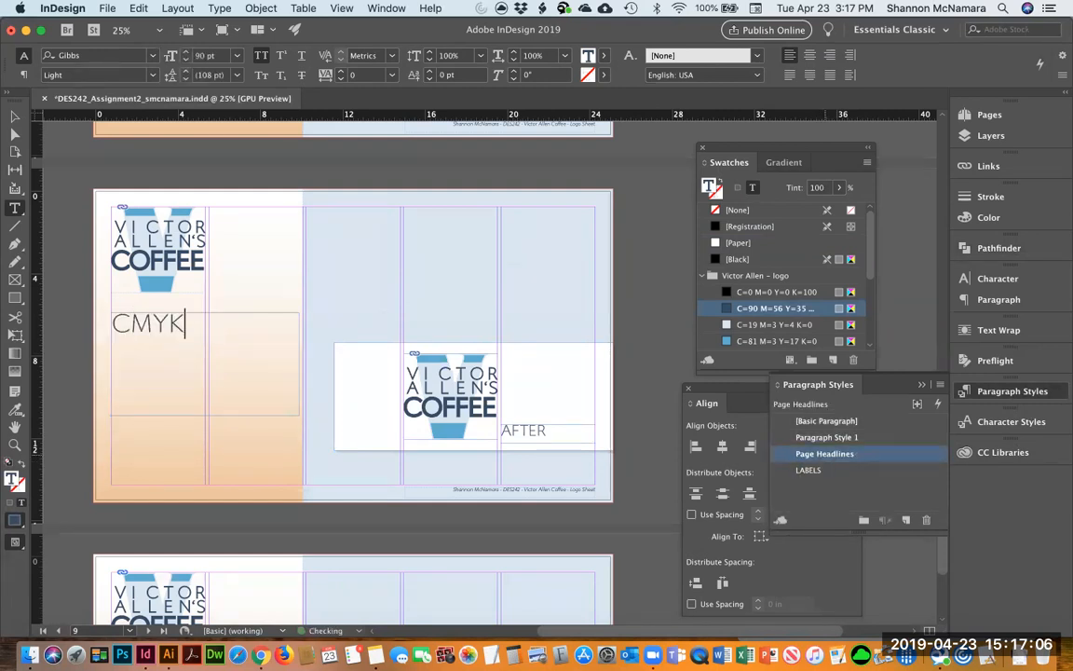
text(SWATCHES)
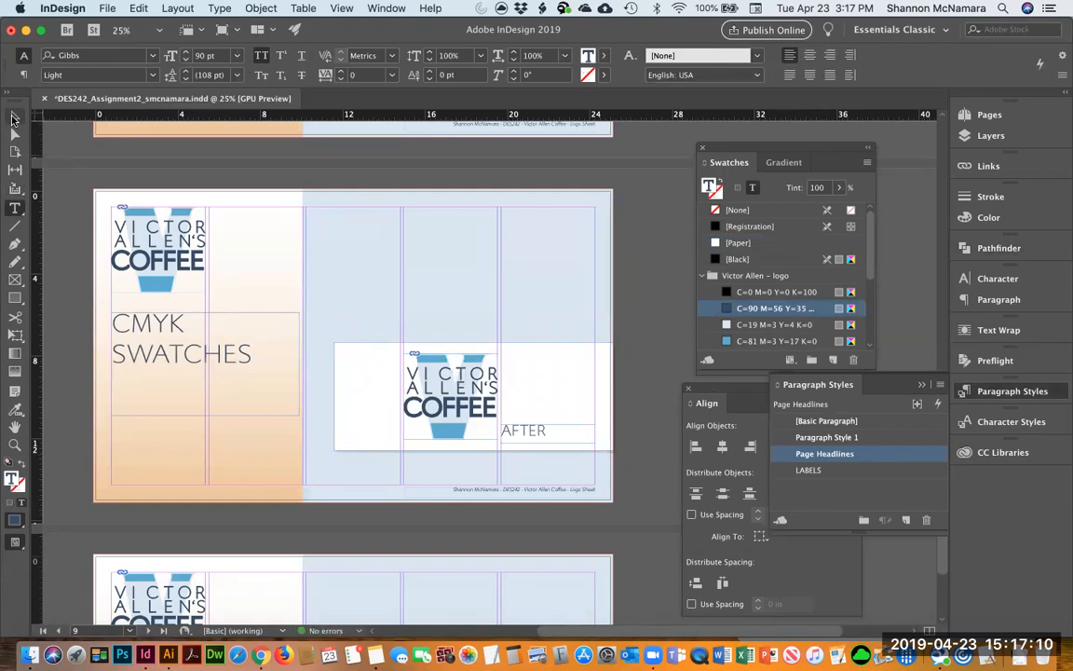
key(Escape)
Delete the AFTER label on page 9 and move the white panel with its logo up to the page's top margin.
click(533, 433)
key(Delete)
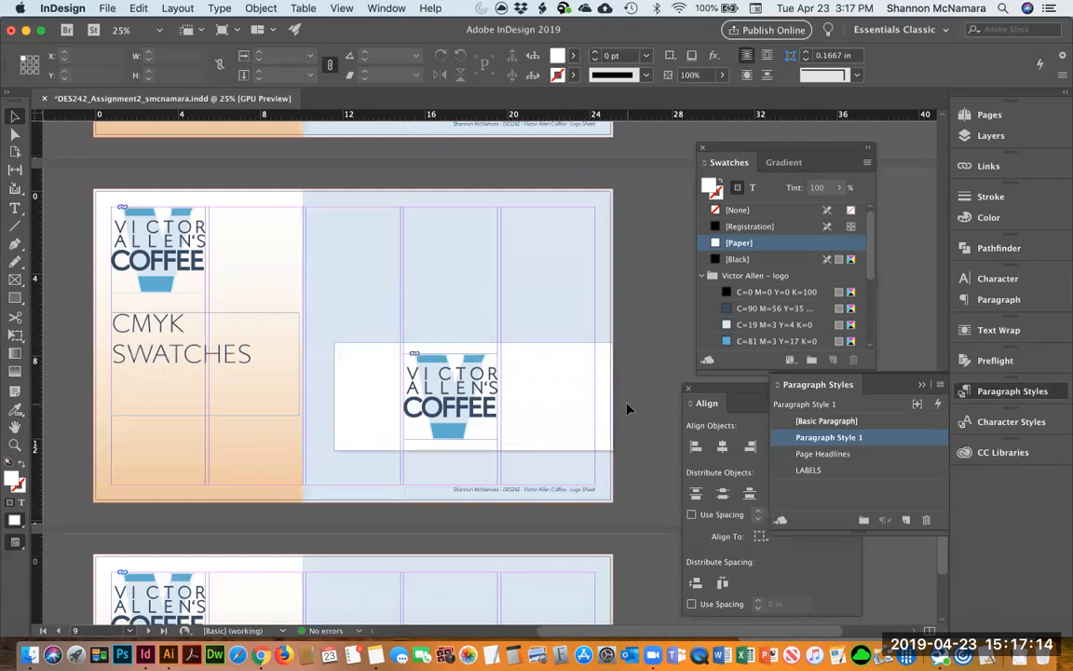
click(359, 377)
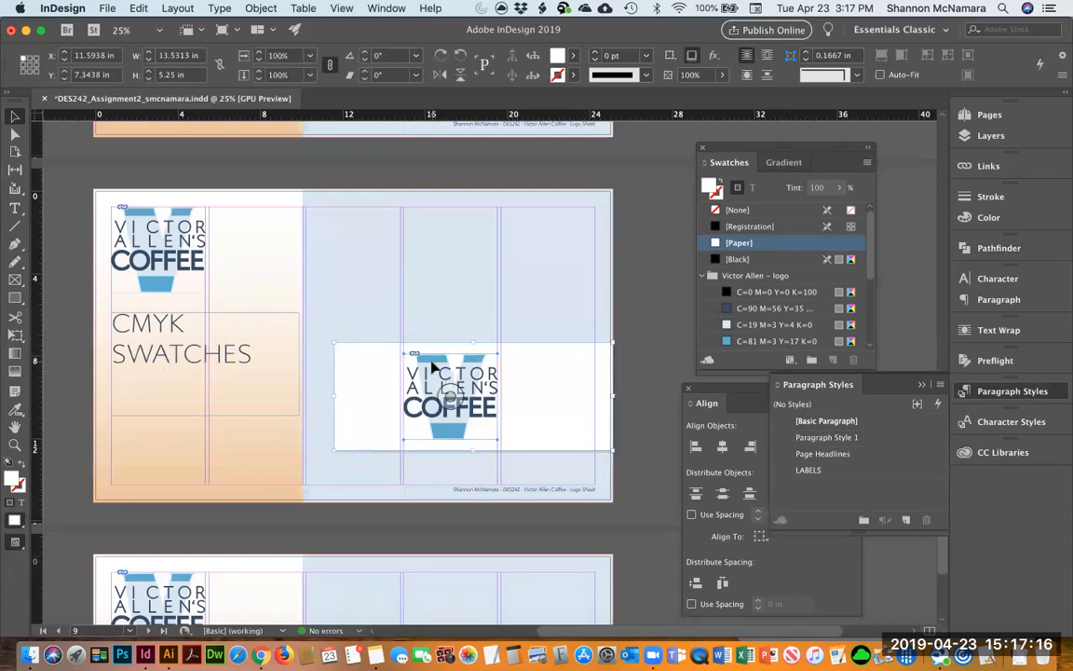
drag(442, 363, 444, 232)
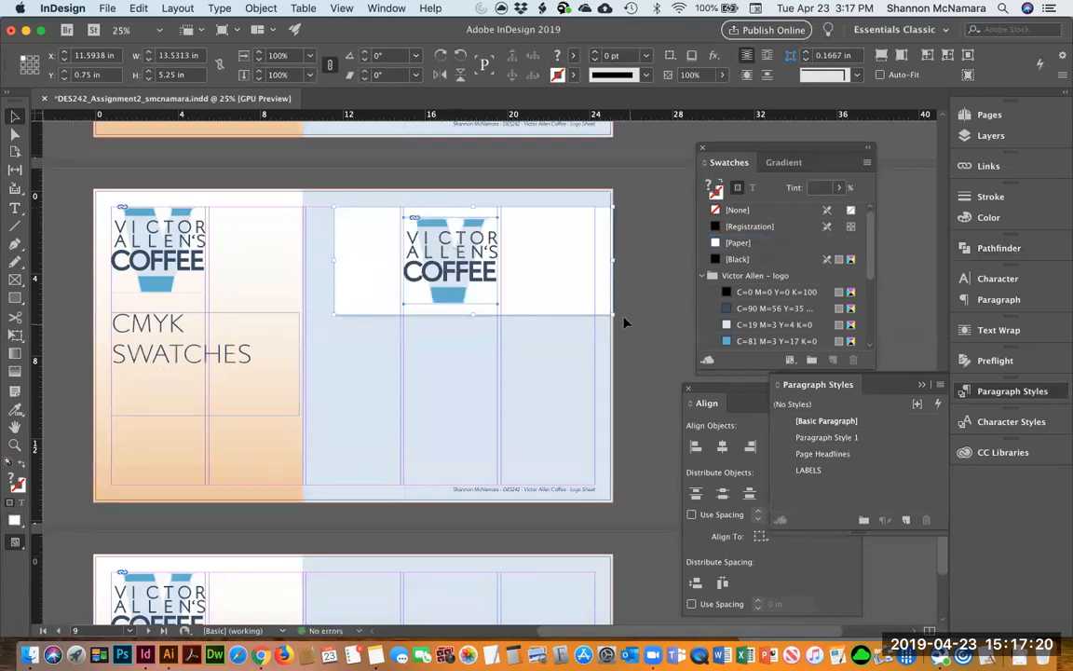
click(623, 319)
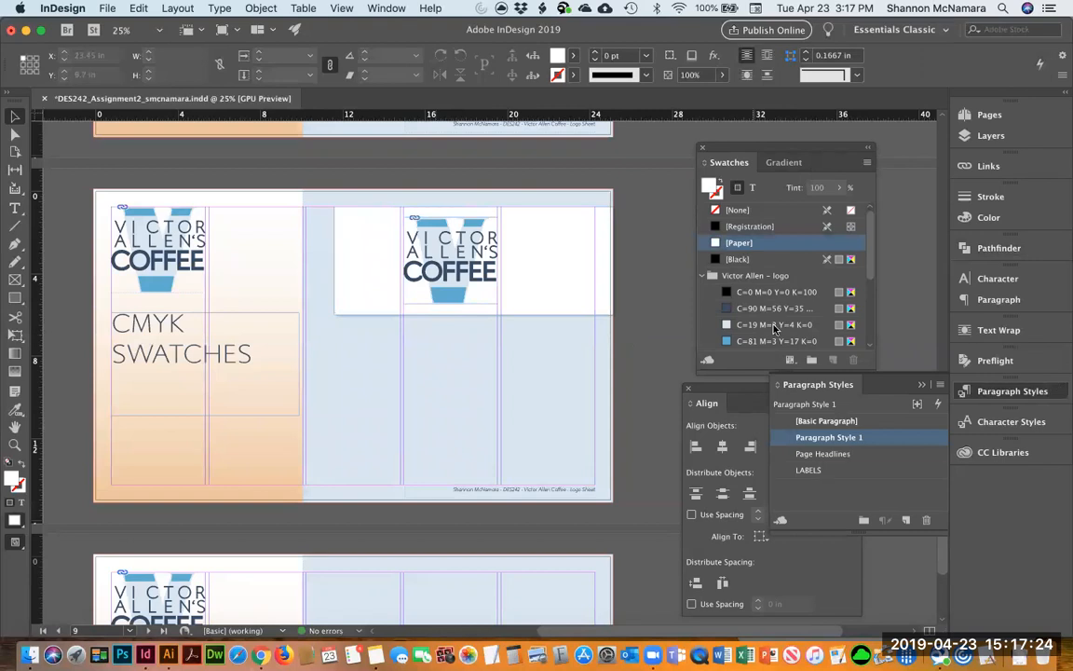
Draw a 3.175 in square beneath the white panel's left edge and fill it with the C=90 M=56 Y=35 K=27 swatch.
drag(867, 269, 868, 296)
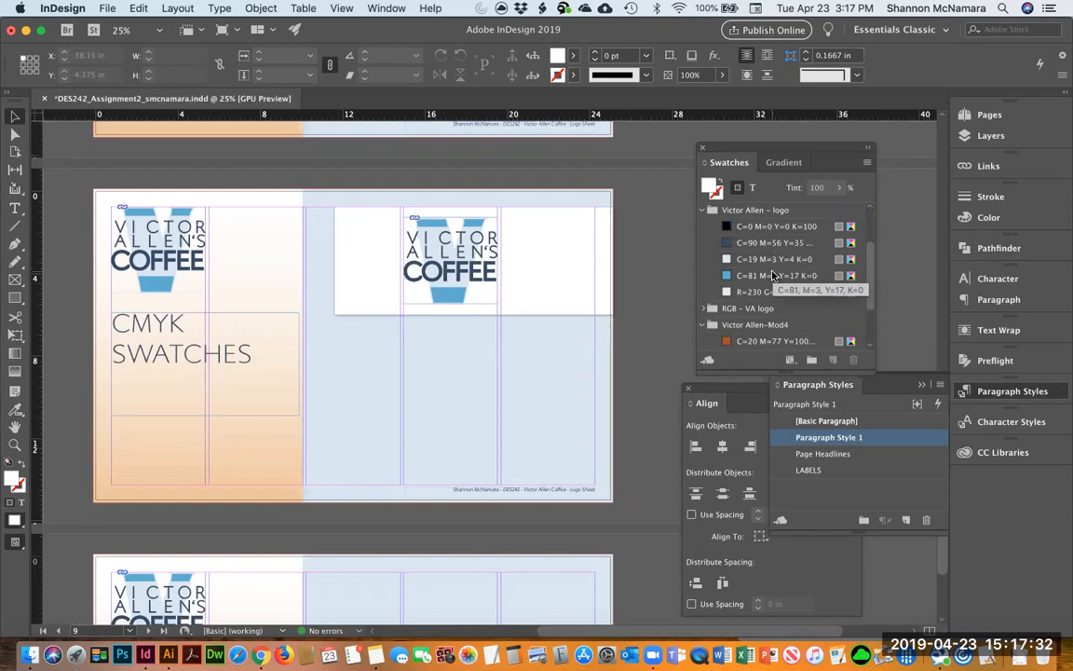
key(m)
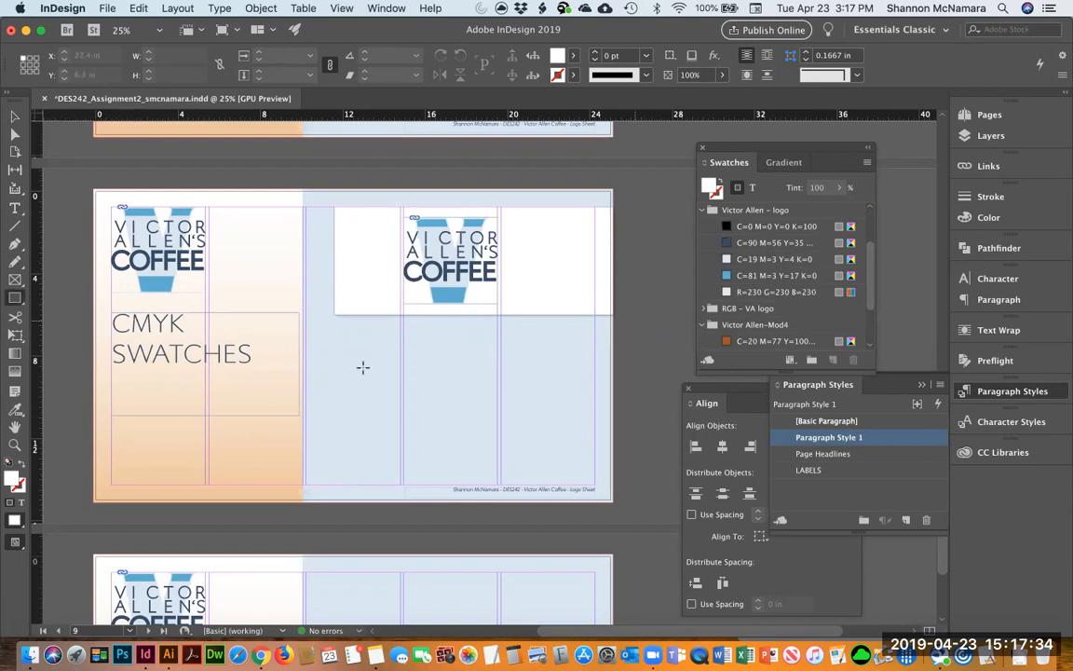
drag(336, 322, 408, 389)
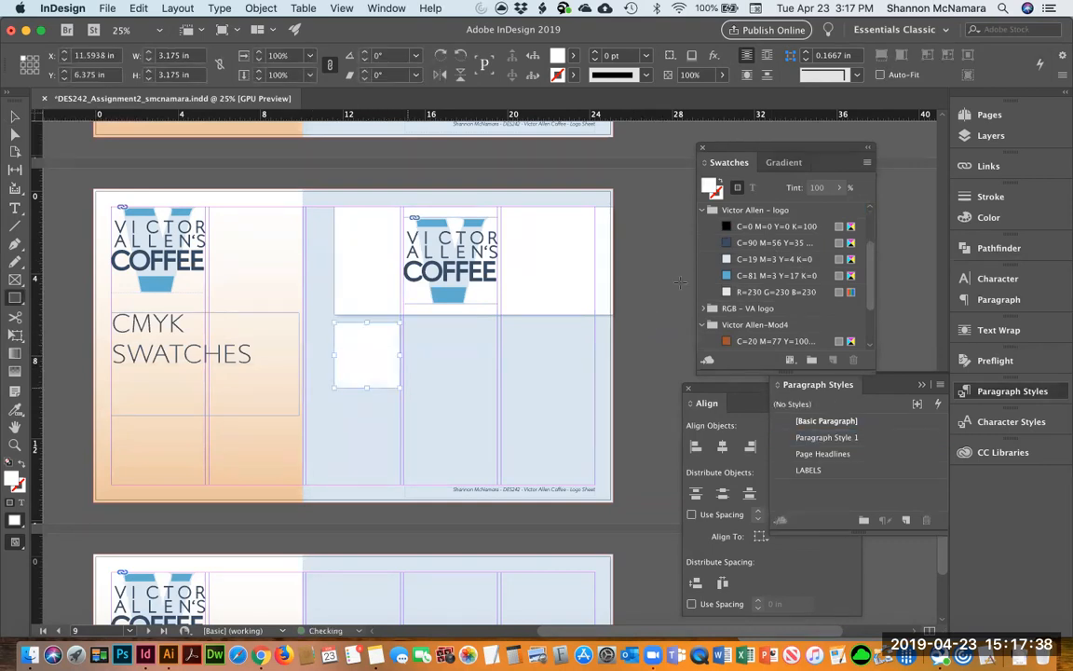
click(762, 242)
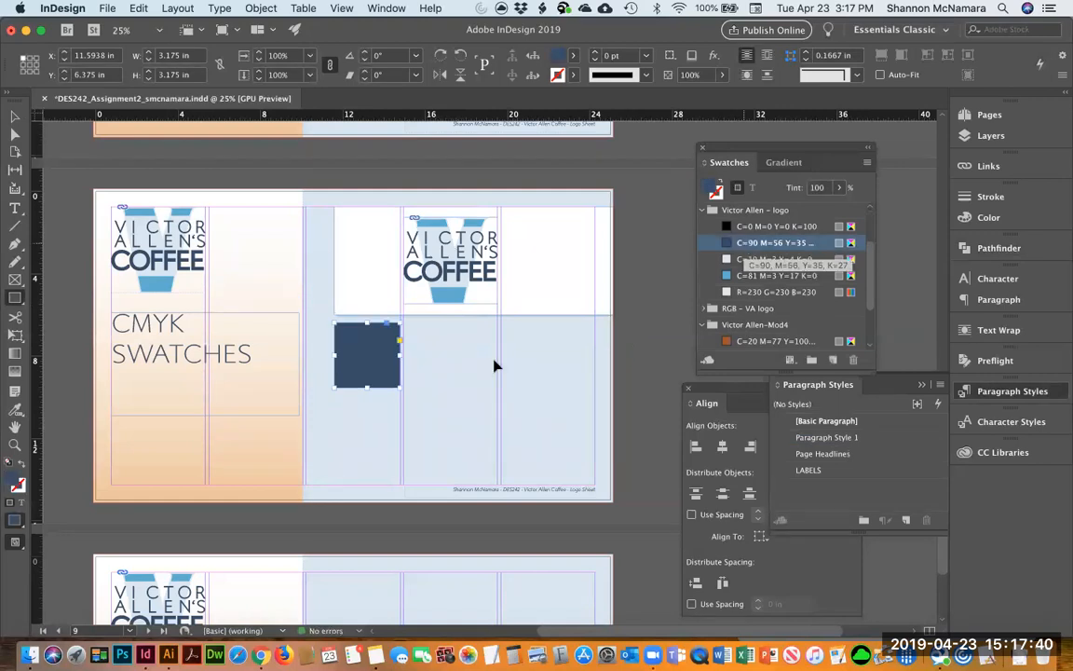
Duplicate the square twice along the row, filling the copies with C=19 M=3 Y=4 K=0 and C=81 M=3 Y=17 K=0.
key(v)
drag(368, 346, 456, 358)
click(762, 259)
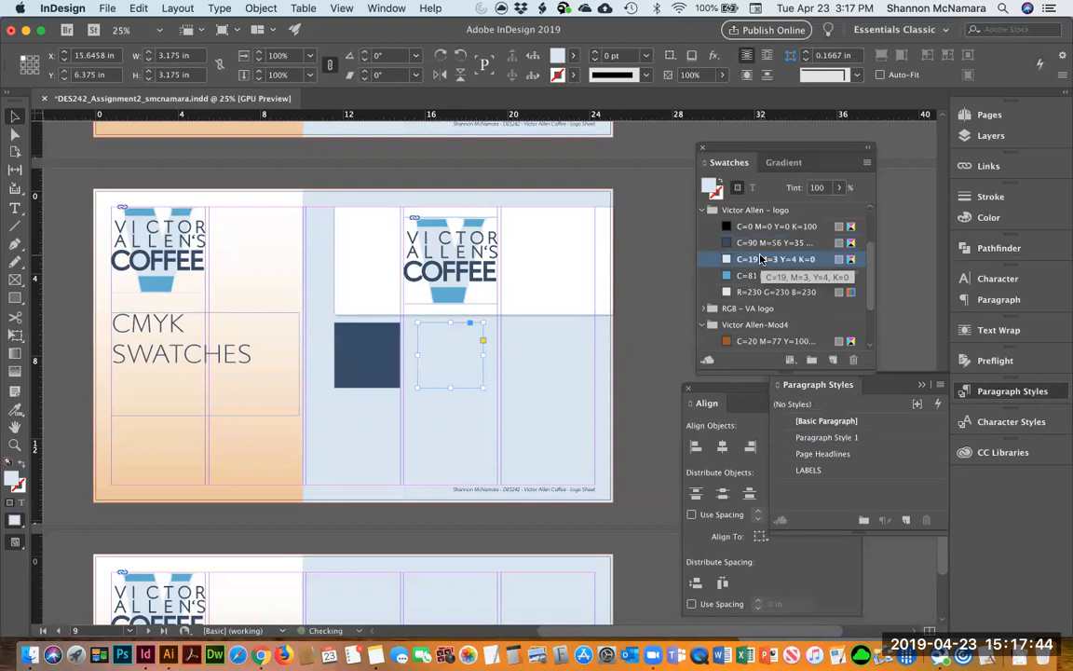
drag(446, 354, 543, 367)
click(762, 276)
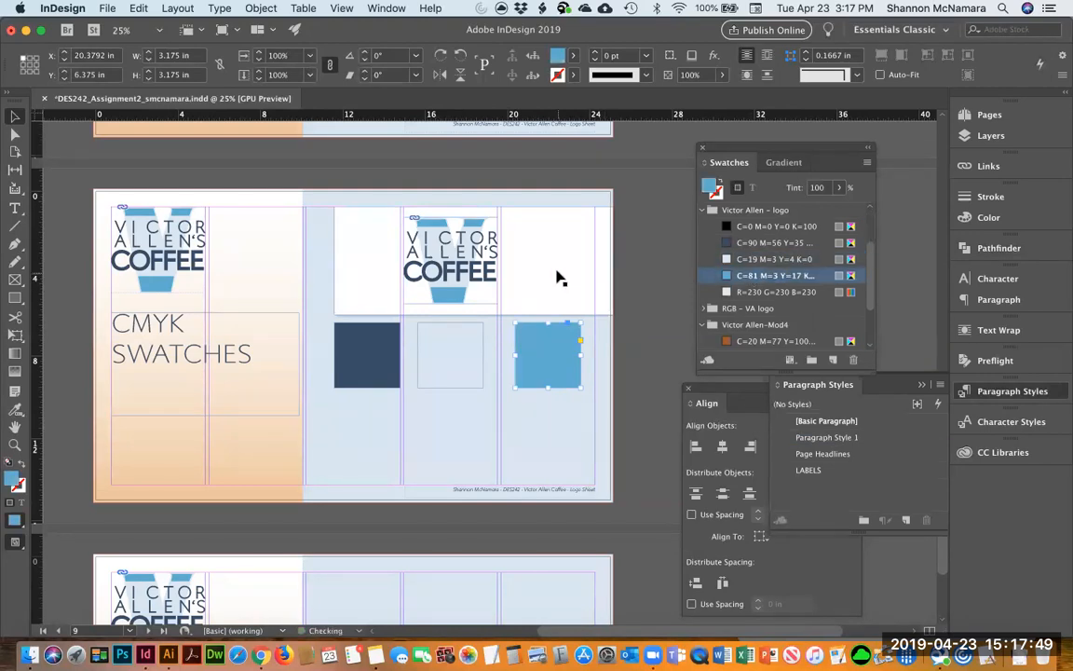
Extend the white panel downward to 12.9 in tall and distribute the three color squares evenly by their horizontal centers.
click(466, 315)
drag(469, 313, 474, 472)
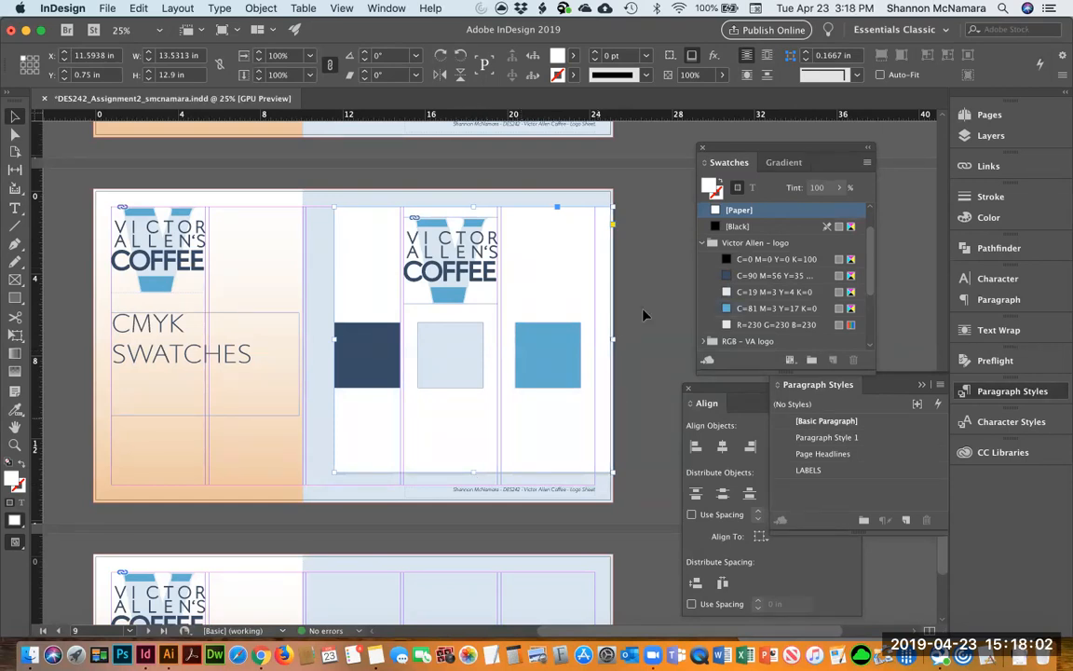
click(371, 351)
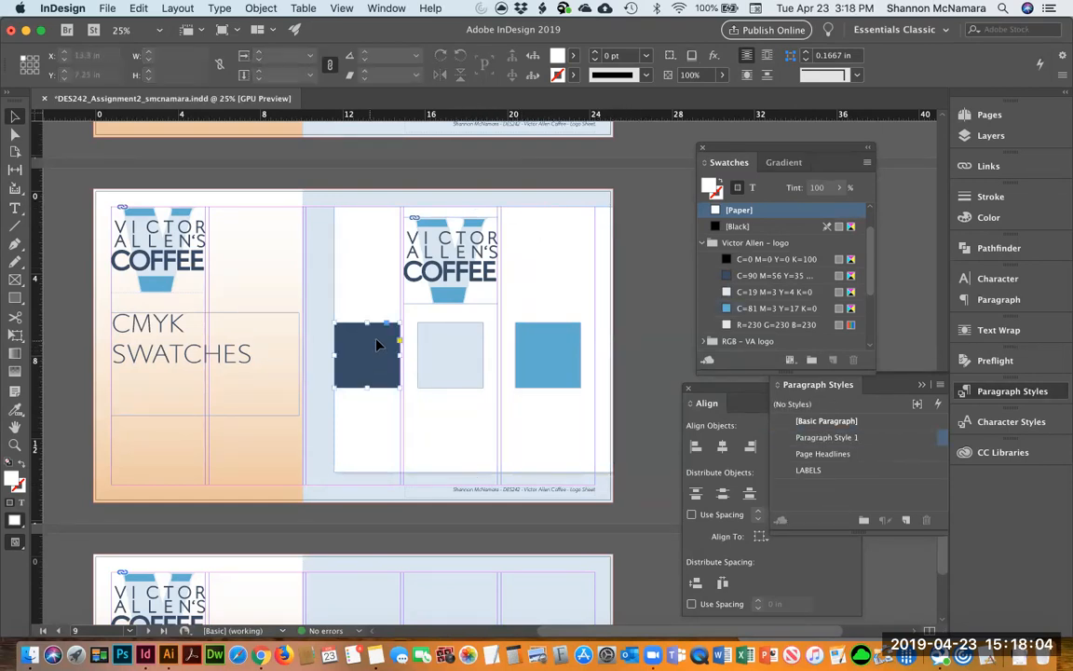
shift+click(455, 348)
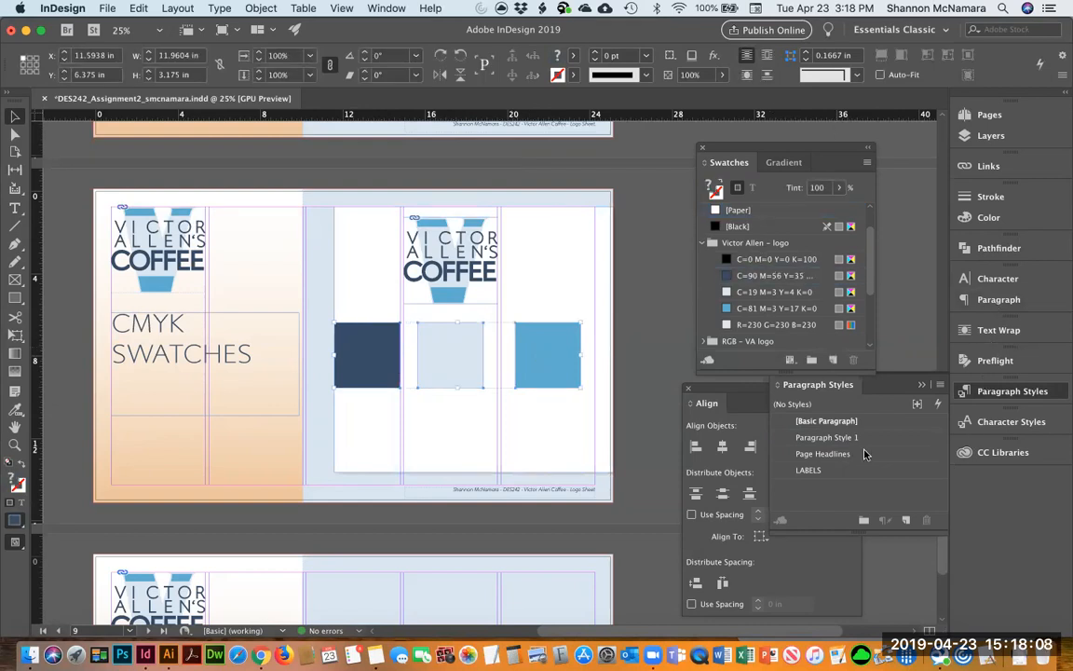
click(723, 495)
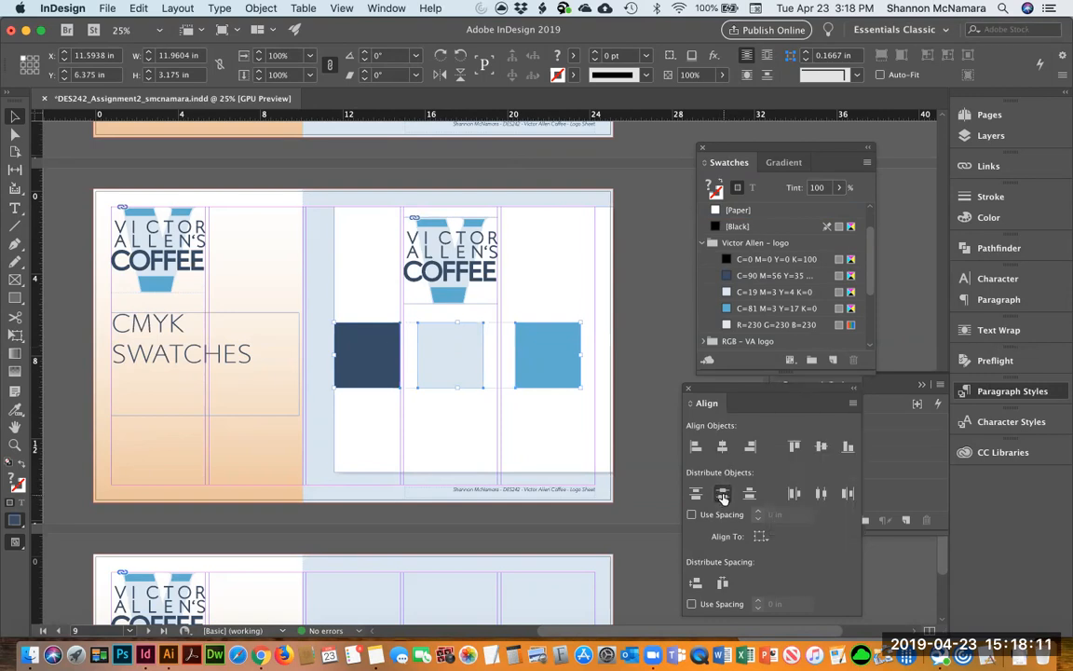
click(820, 494)
Group the three color squares and center the group and the logo horizontally on the white panel.
key(super+g)
click(549, 280)
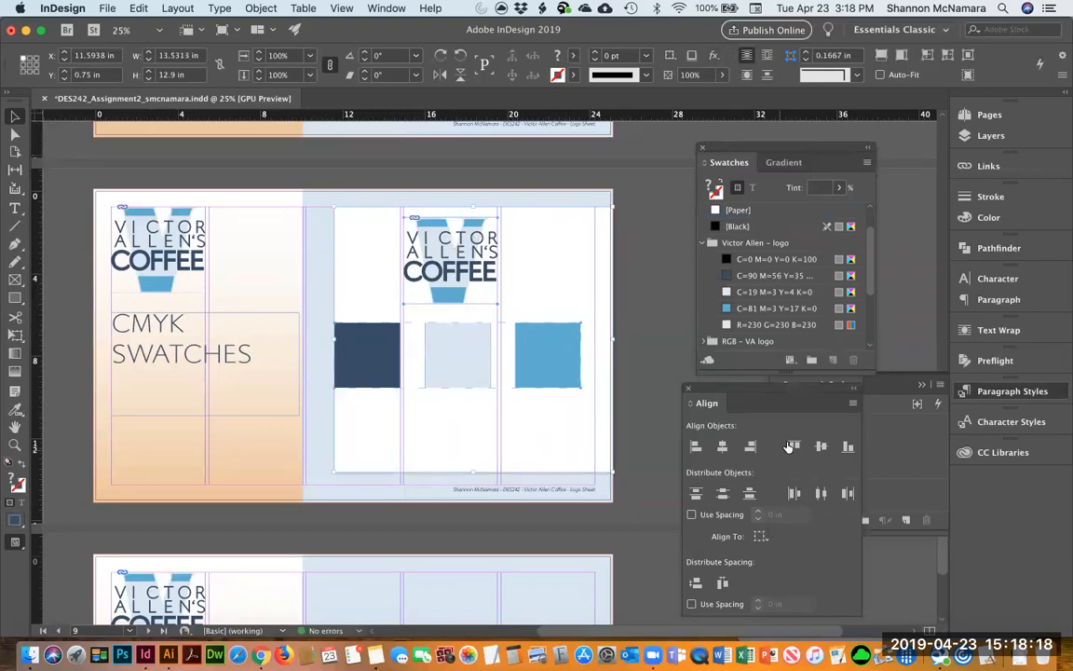
click(725, 448)
click(643, 289)
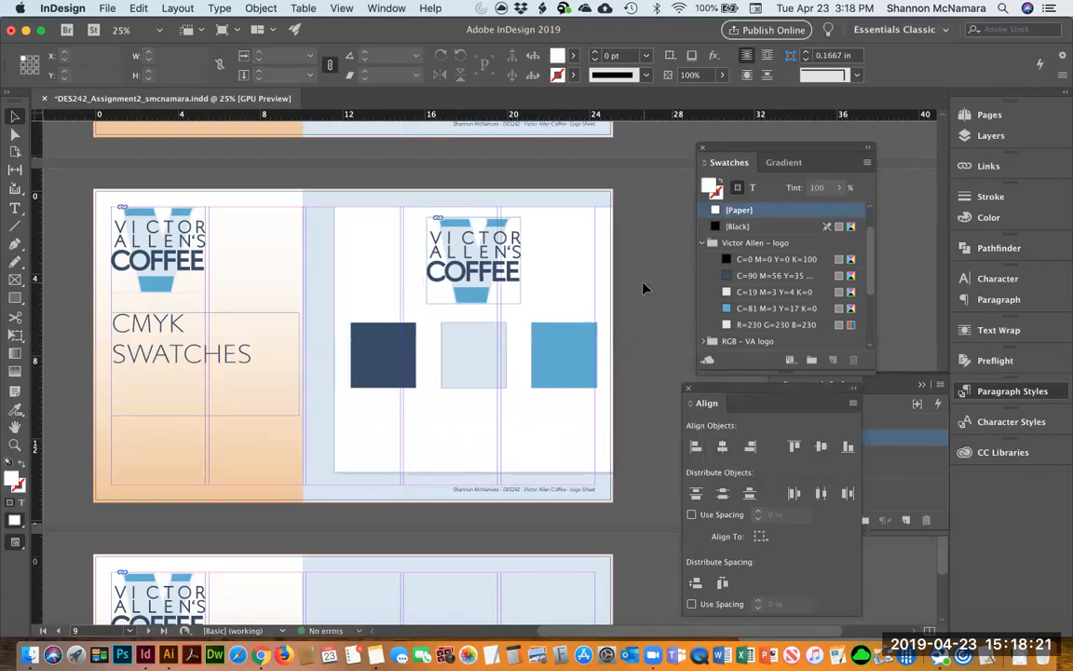
Shift the color square group and the logo together slightly left so the light blue square meets the page's right margin.
click(570, 354)
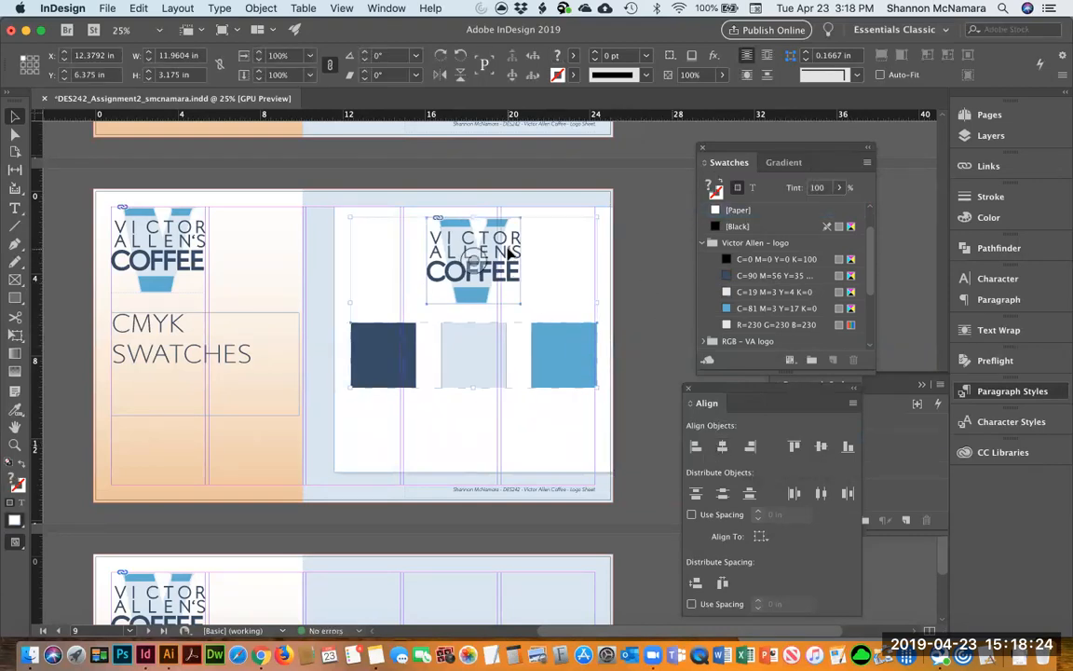
shift+click(510, 270)
drag(510, 271, 509, 270)
click(652, 366)
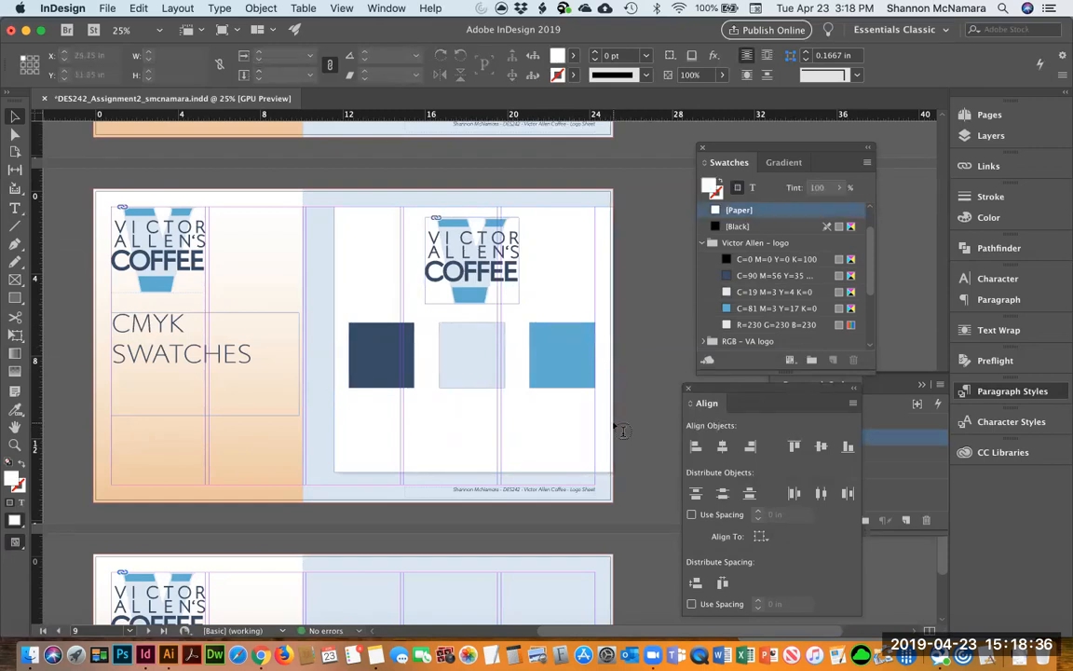
Create a text frame beneath the dark blue square, about as wide as the square, and apply the LABELS paragraph style.
key(t)
drag(349, 394, 412, 471)
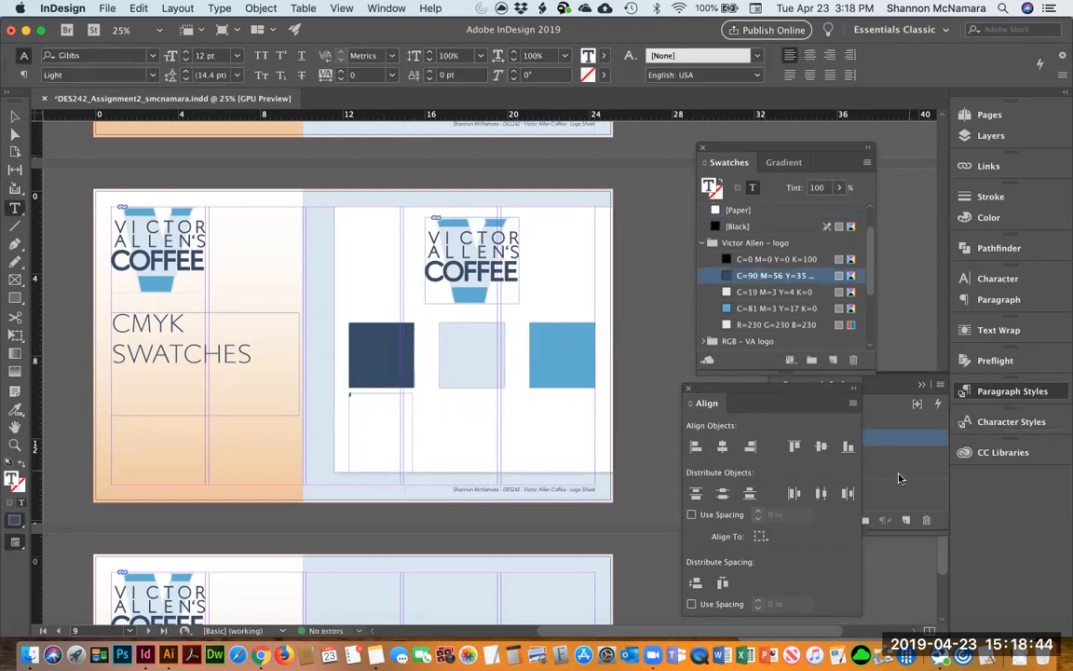
click(869, 462)
click(831, 470)
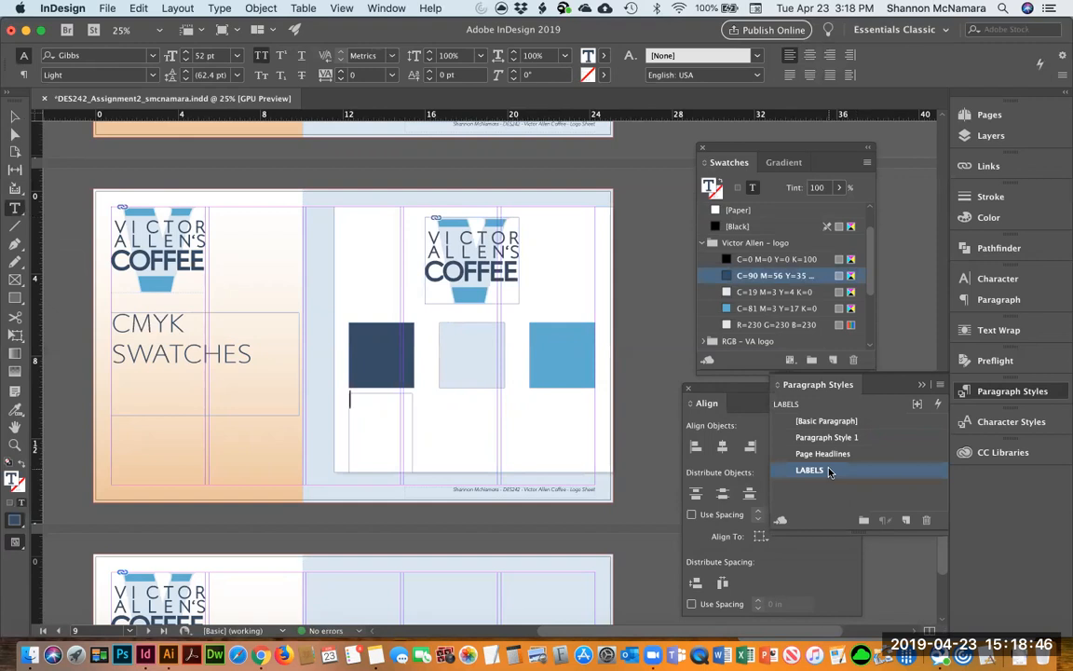
Enter C = 90, M = 56, Y = 4 and K = 35 on separate lines in the label under the dark blue square.
text(C)
text(M )
text(Y )
text(K)
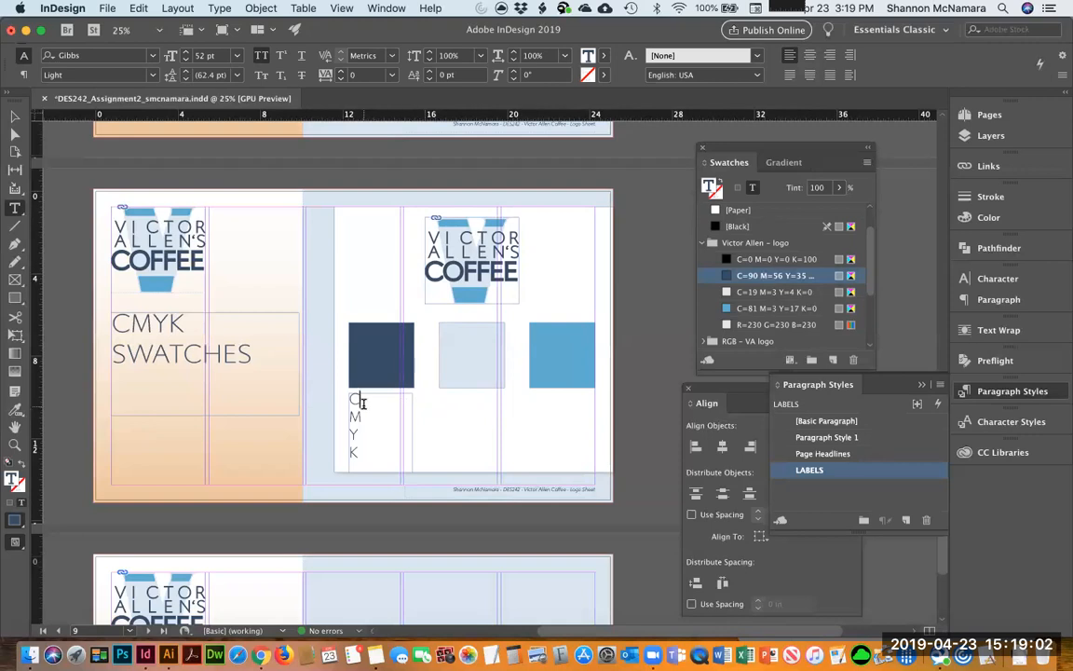
text(= 90)
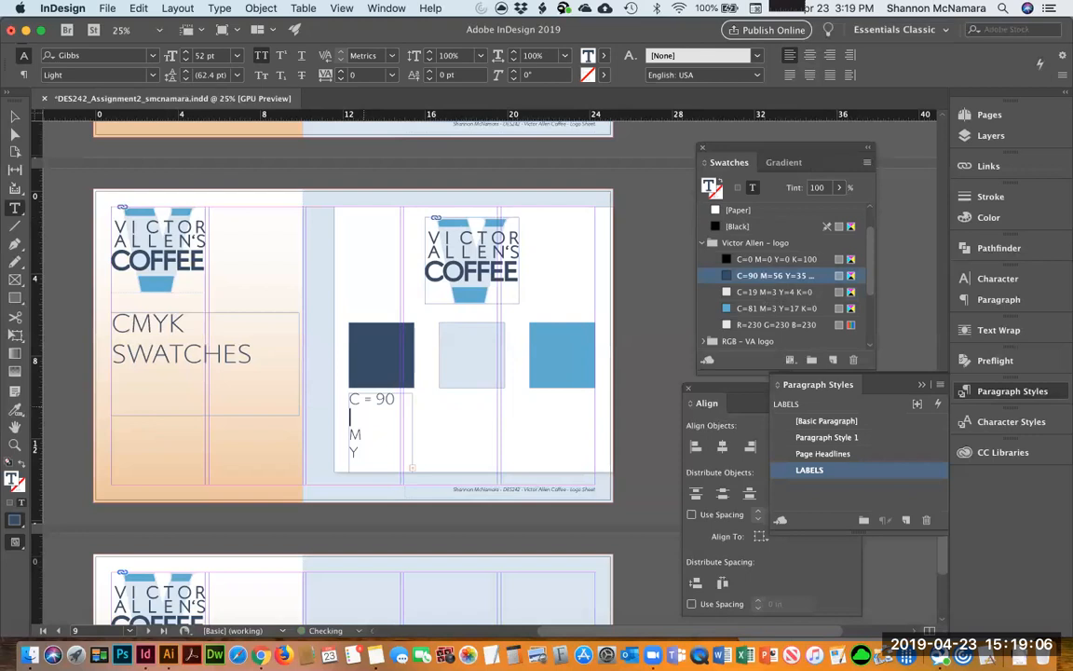
click(362, 416)
text(= 56 Y = )
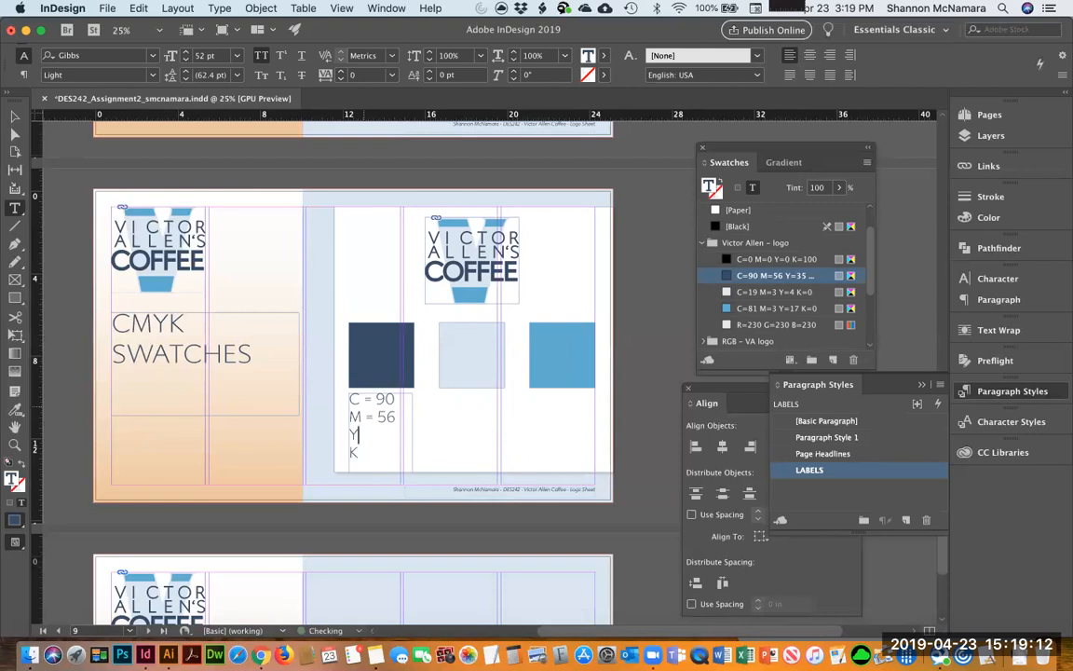
text(4 )
text(K = )
text(35)
click(15, 116)
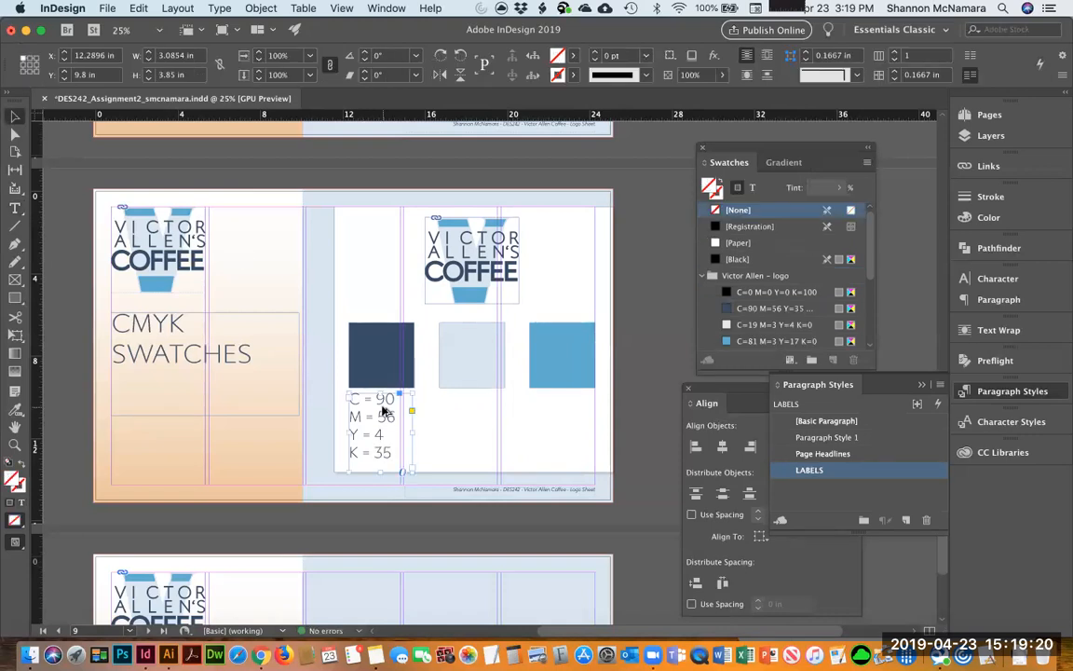
Duplicate the CMYK label beneath the pale blue square and left-align the original label with the dark blue square.
drag(384, 407, 475, 408)
key(z)
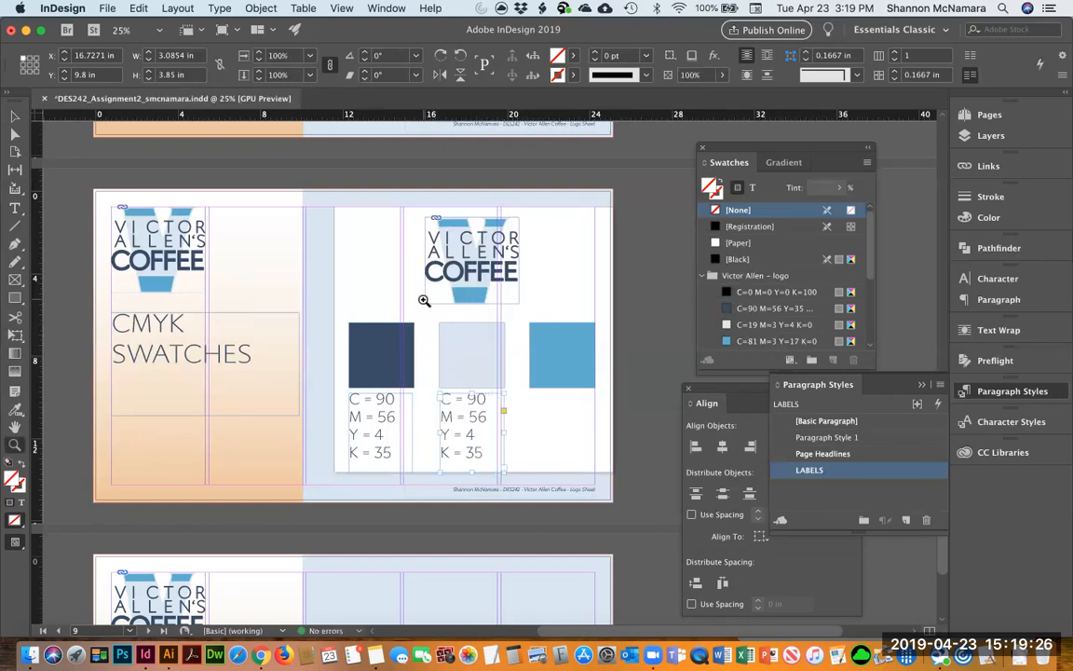
drag(493, 452, 493, 452)
drag(324, 350, 456, 368)
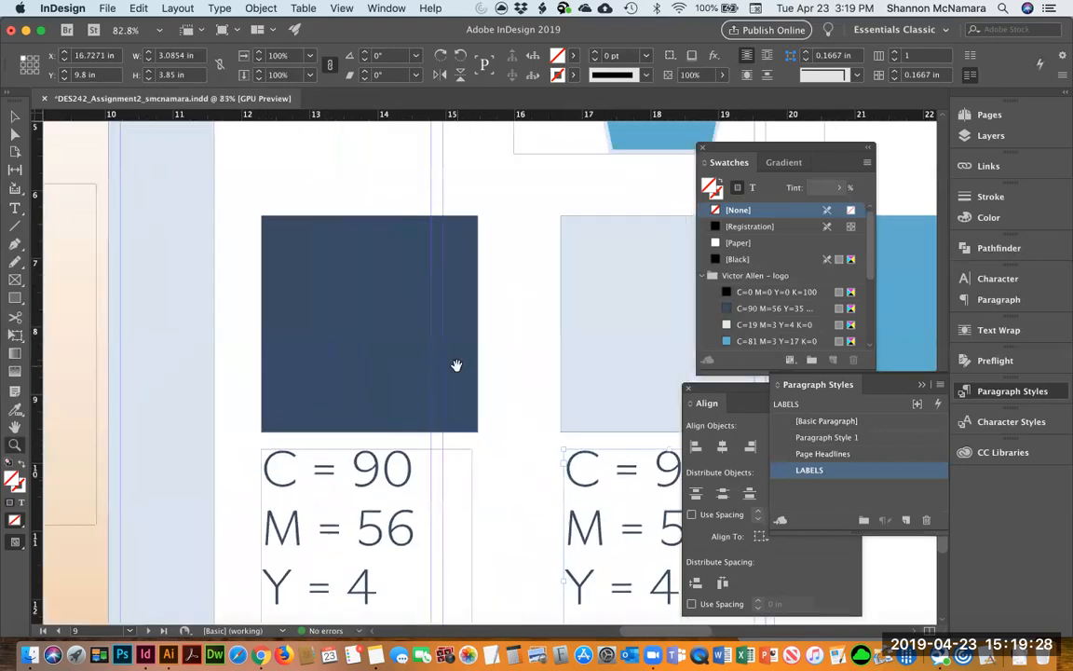
key(v)
click(359, 374)
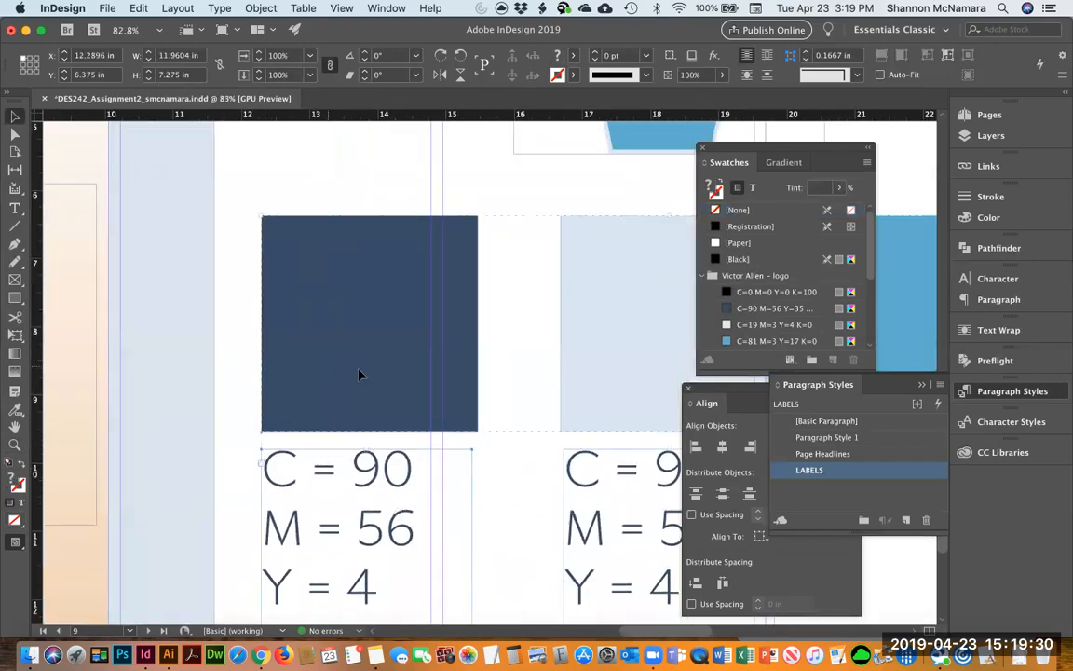
click(697, 448)
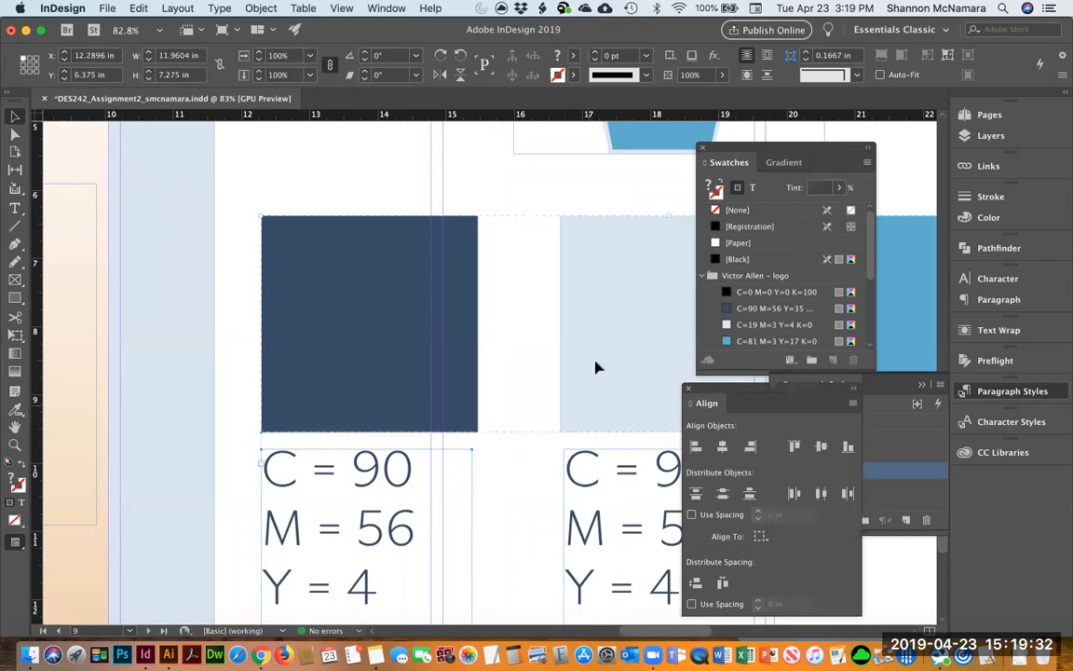
Ungroup the color squares and left-align the duplicated label with the pale blue square.
click(596, 365)
click(517, 500)
drag(639, 496, 386, 436)
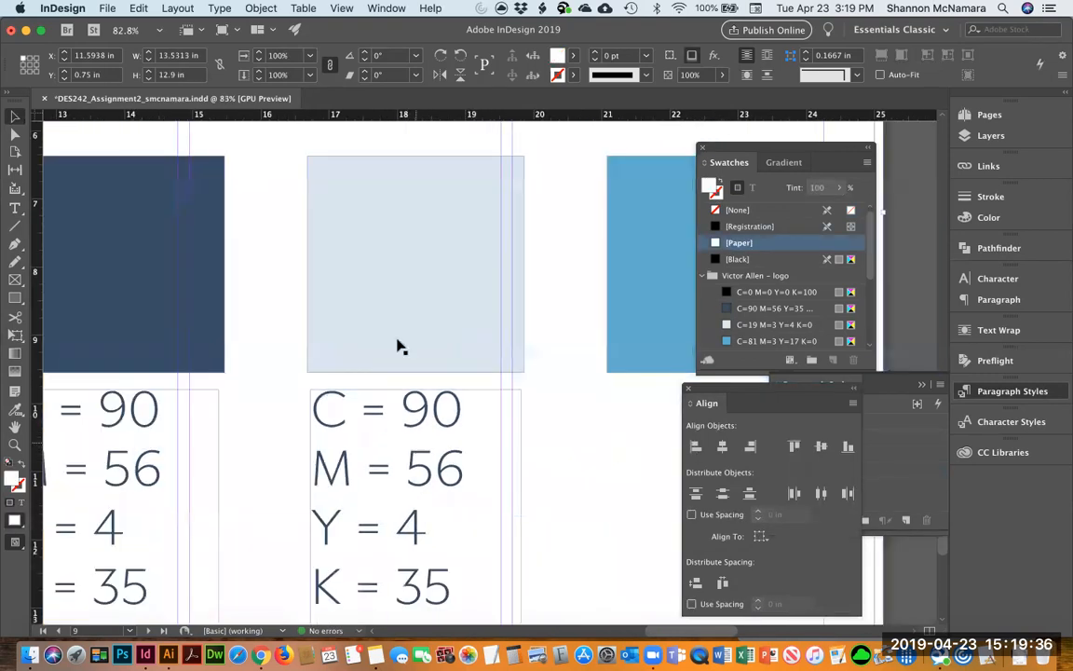
click(364, 360)
shift+click(342, 442)
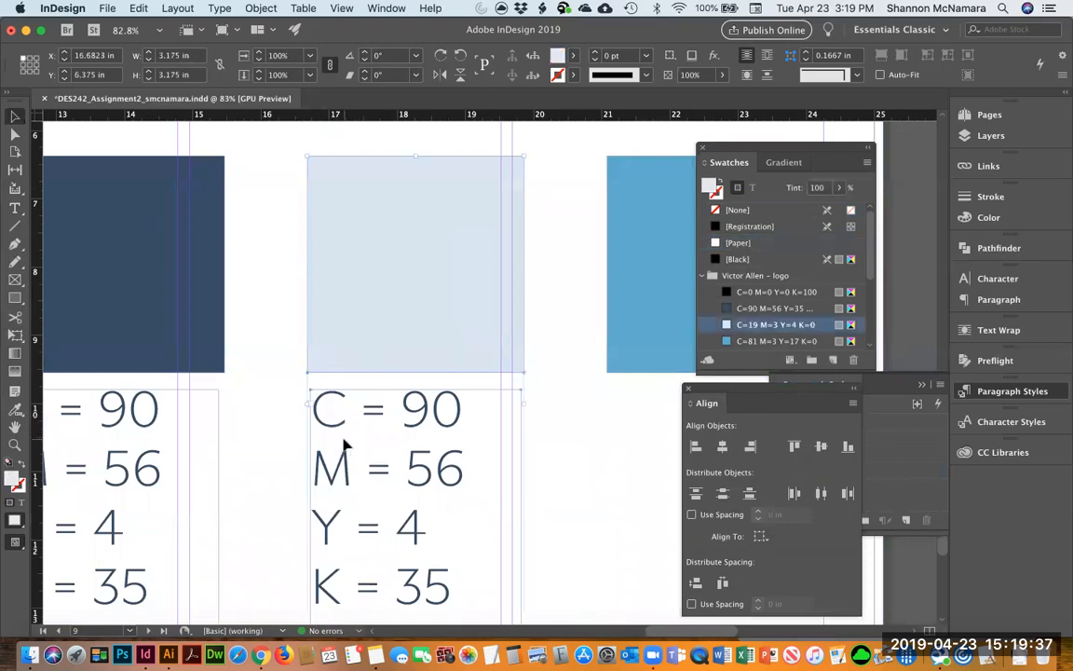
click(697, 447)
click(596, 489)
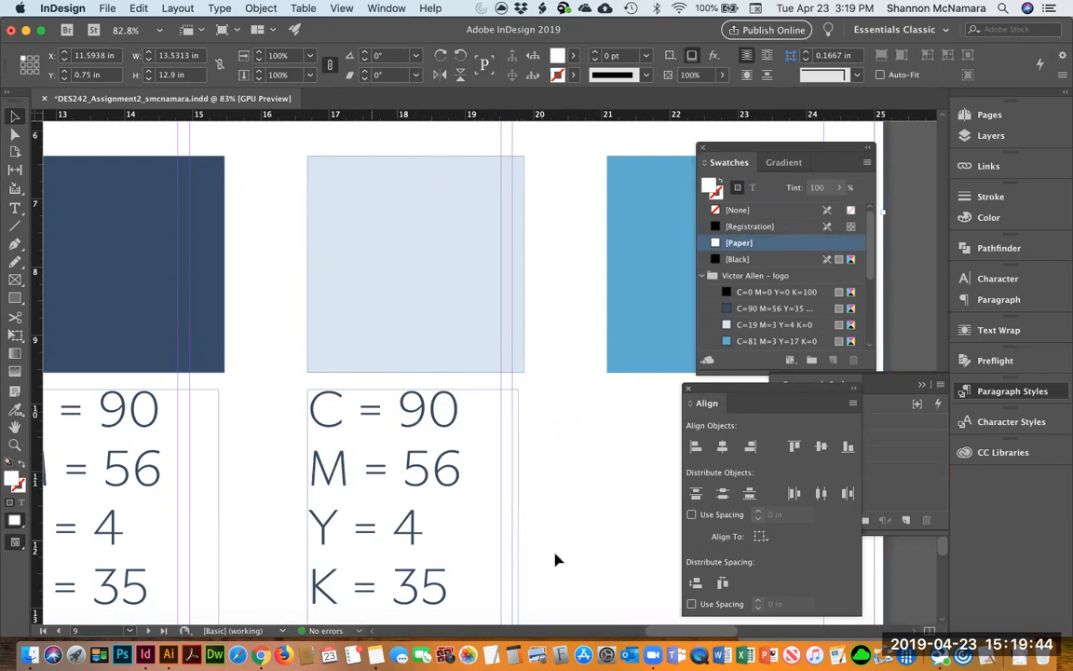
Change the label under the pale blue square to C = 19, M = 3, Y = 4 and K = 0.
key(super+alt+0)
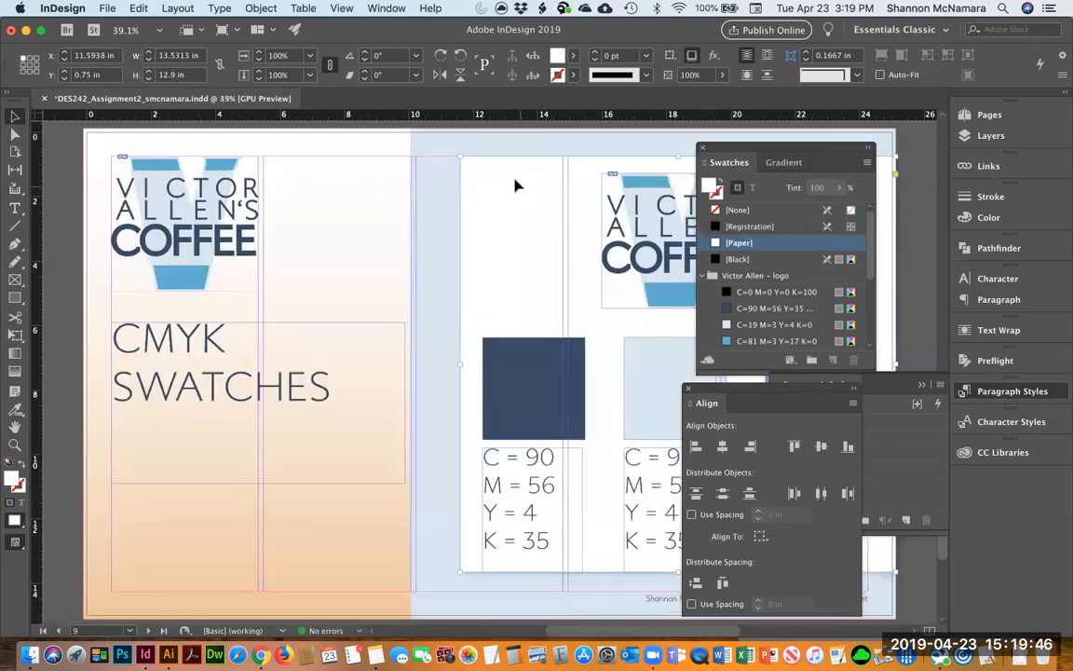
scroll(521, 372, right, 3)
double_click(515, 426)
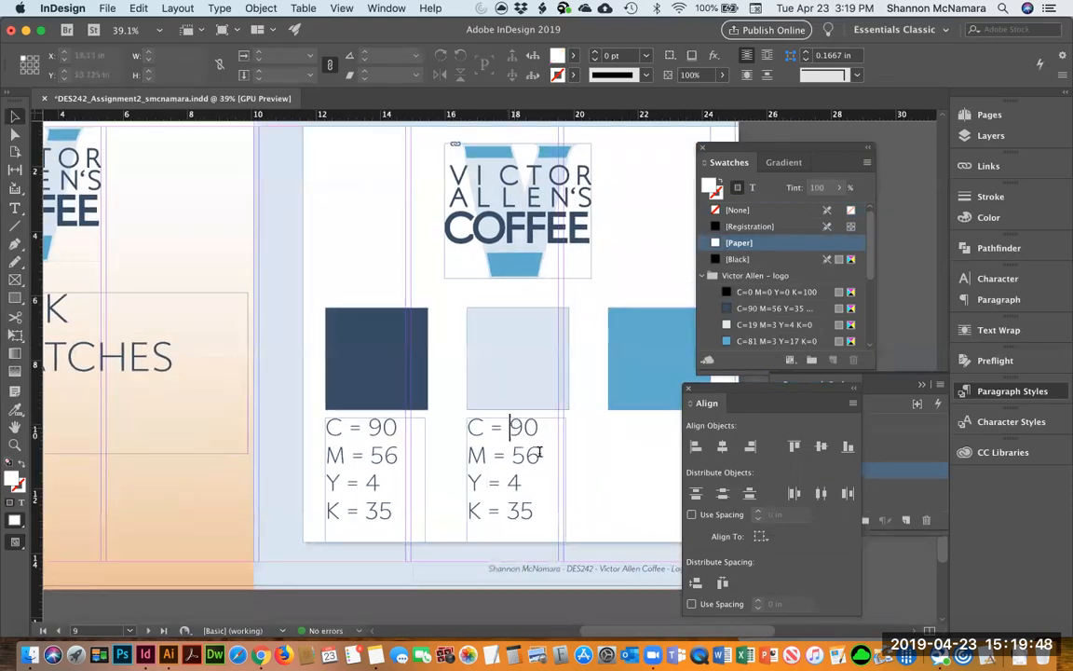
key(shift+Right)
key(shift+Right)
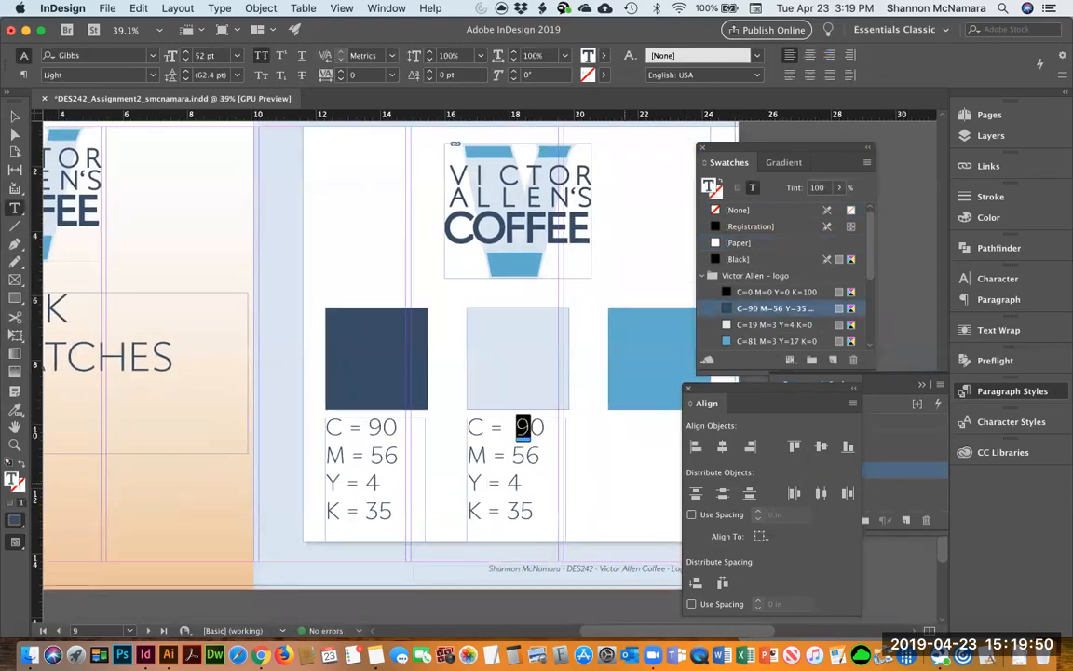
text(19)
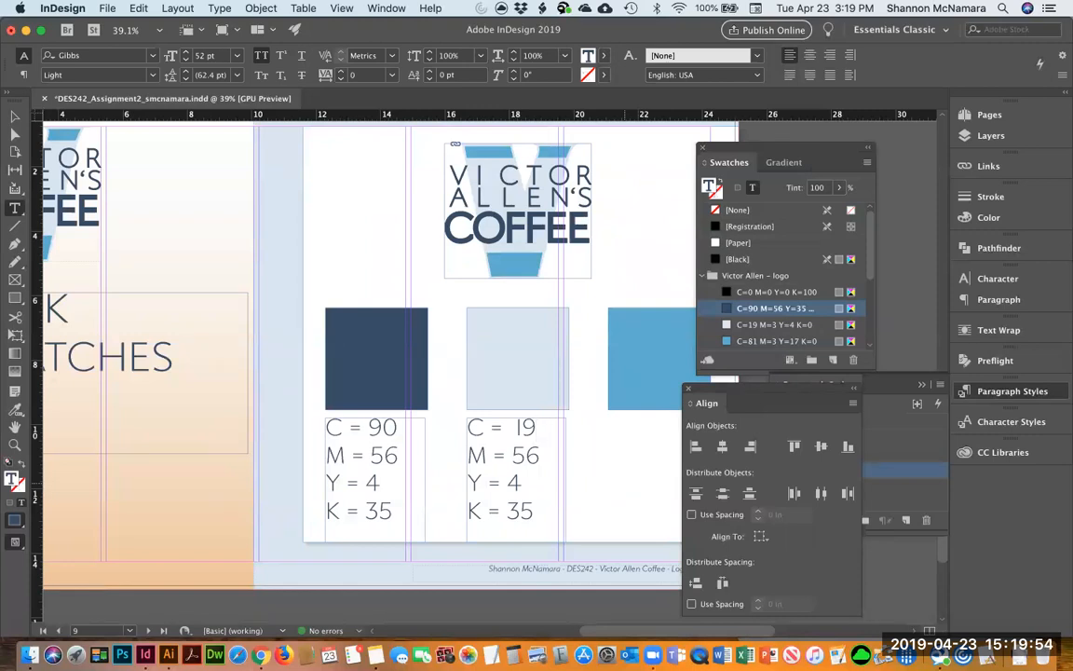
key(shift+Left)
key(shift+Left)
text(3)
key(Down)
key(shift+Left)
key(Right)
key(Down)
key(shift+Left)
key(shift+Left)
text(0)
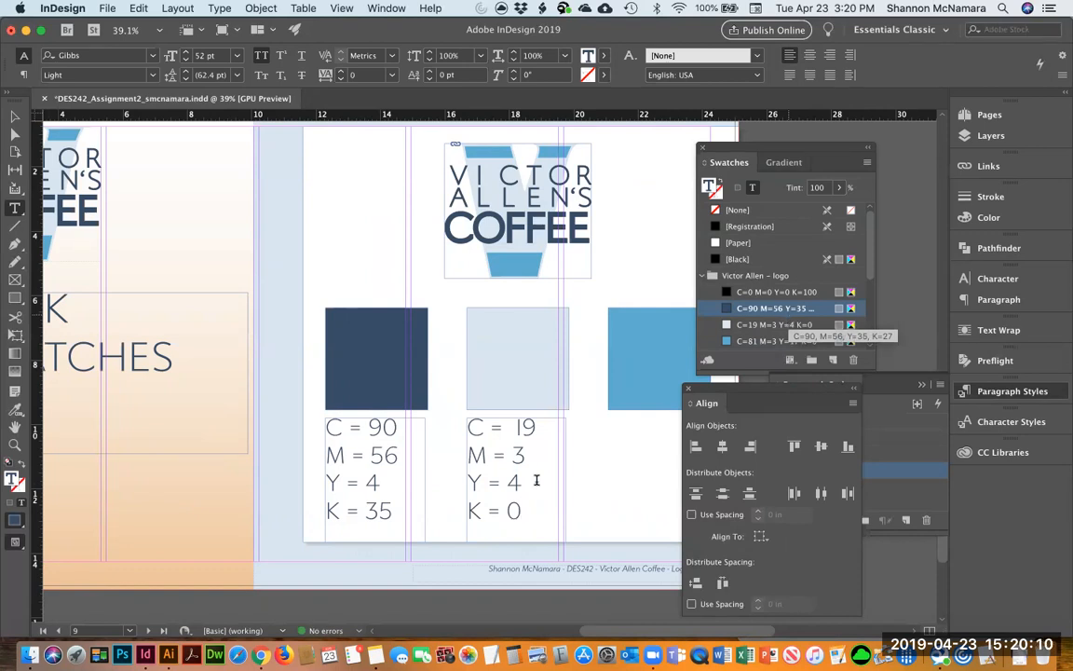
Correct the dark blue square's label to K = 27 and Y = 35.
double_click(378, 512)
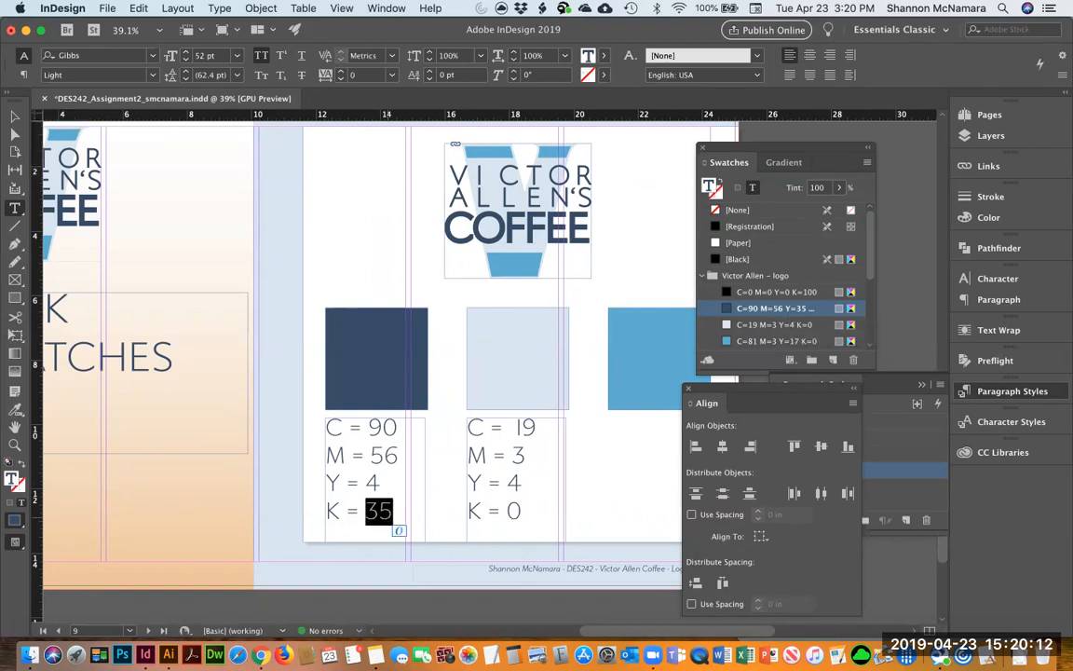
text(27)
double_click(373, 482)
text(35)
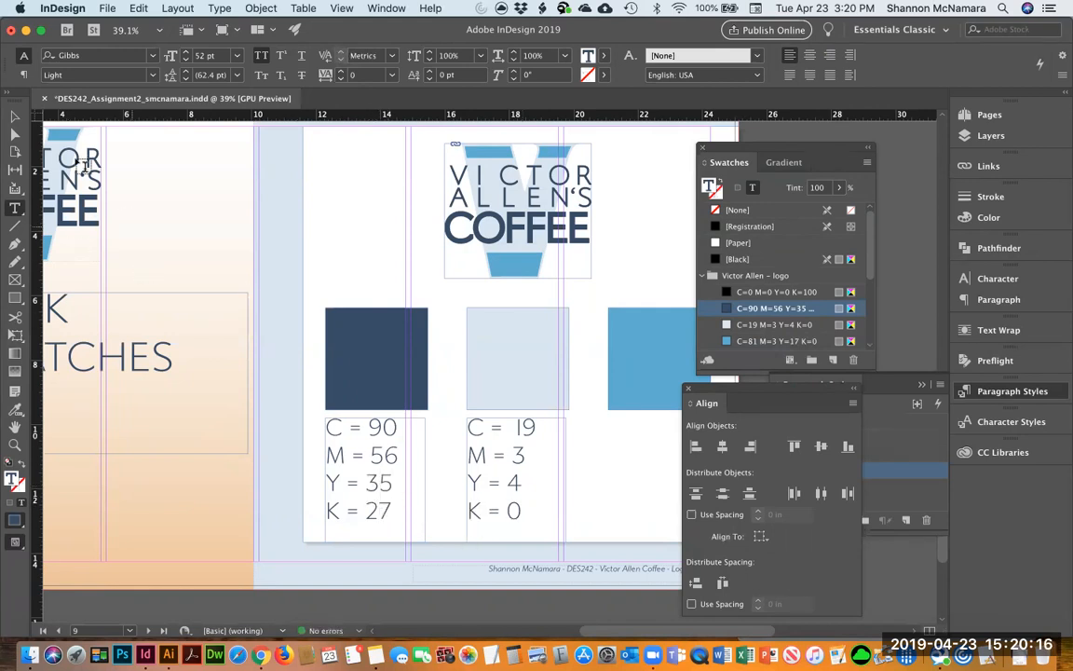
Duplicate the pale blue square's label beneath the light blue square and left-align it with that square.
key(Escape)
click(431, 510)
scroll(340, 365, right, 5)
scroll(340, 364, down, 2)
drag(252, 353, 397, 359)
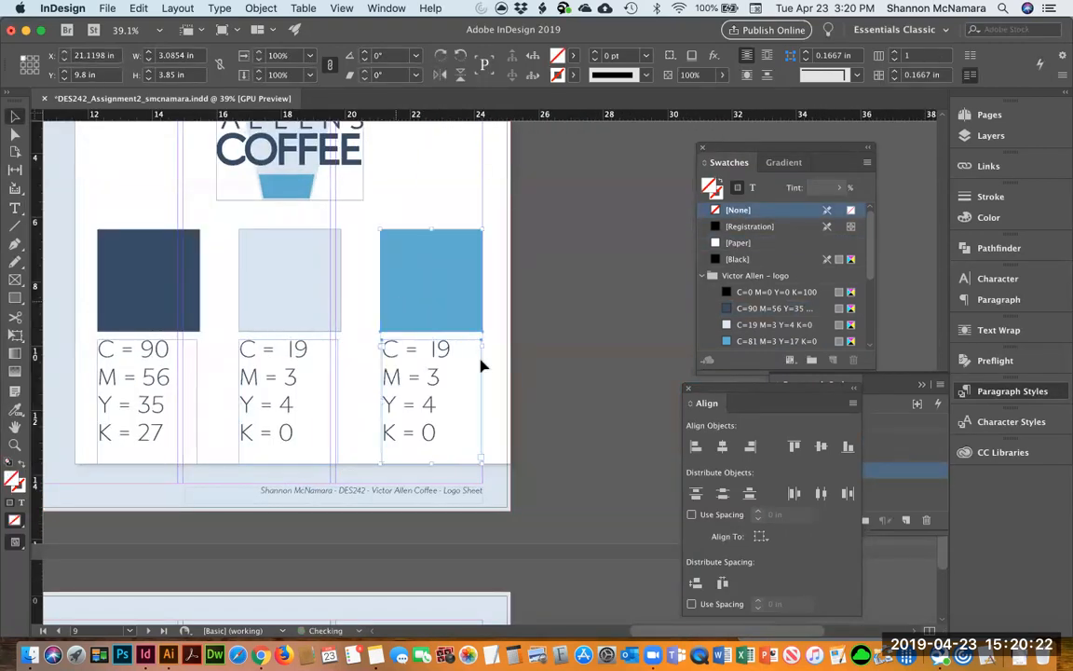
shift+click(397, 306)
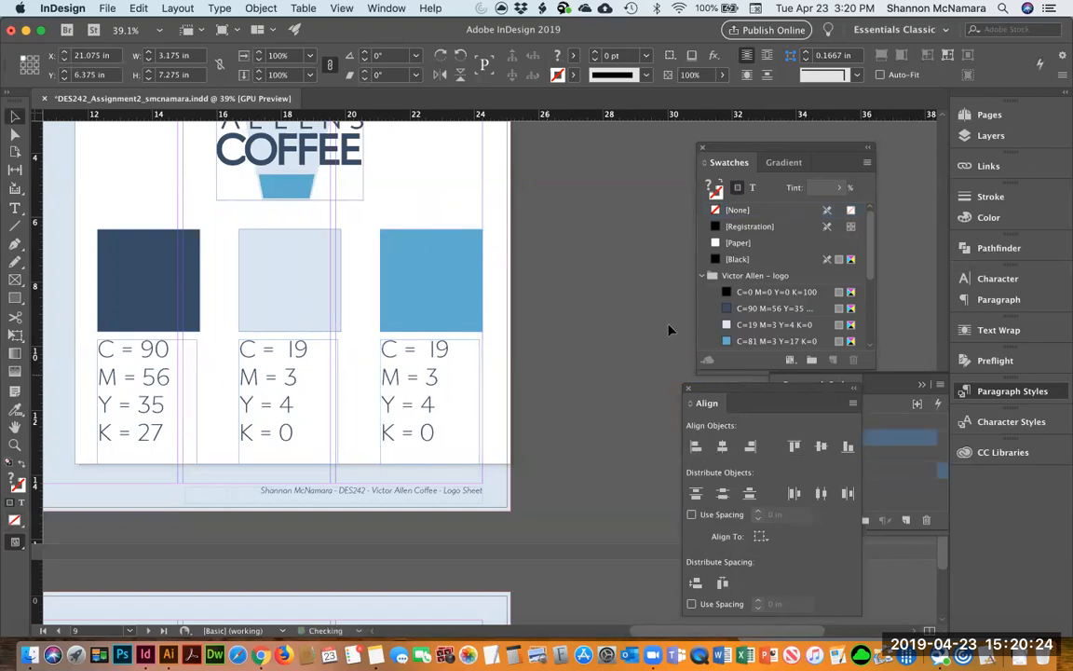
click(600, 290)
Change the label under the light blue square to C = 81 and Y = 17.
double_click(441, 352)
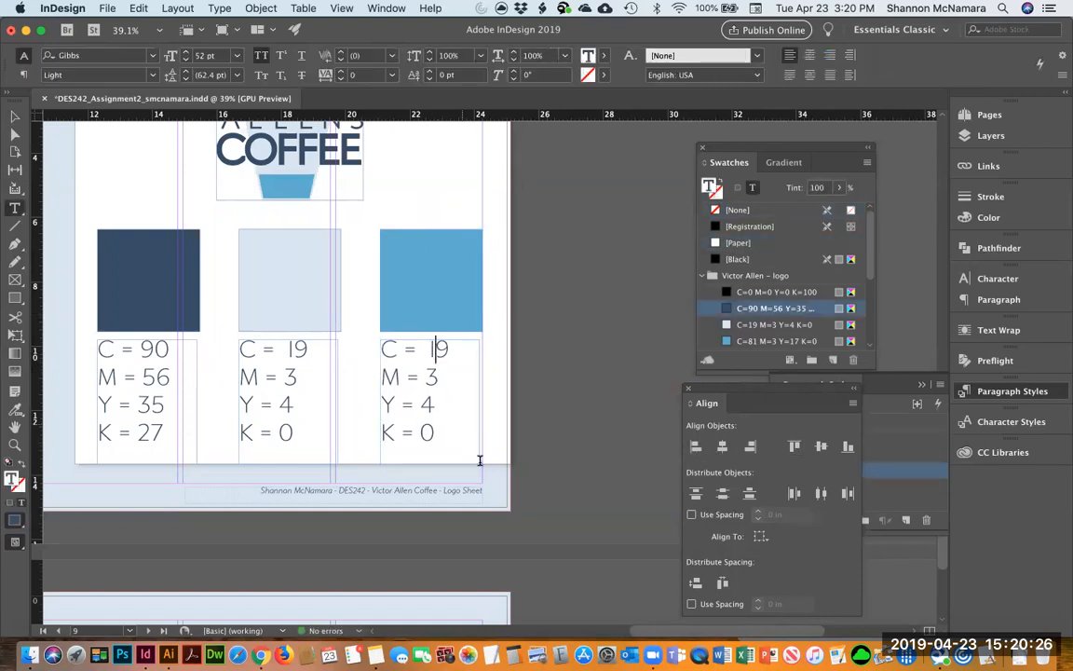
double_click(438, 349)
text(81)
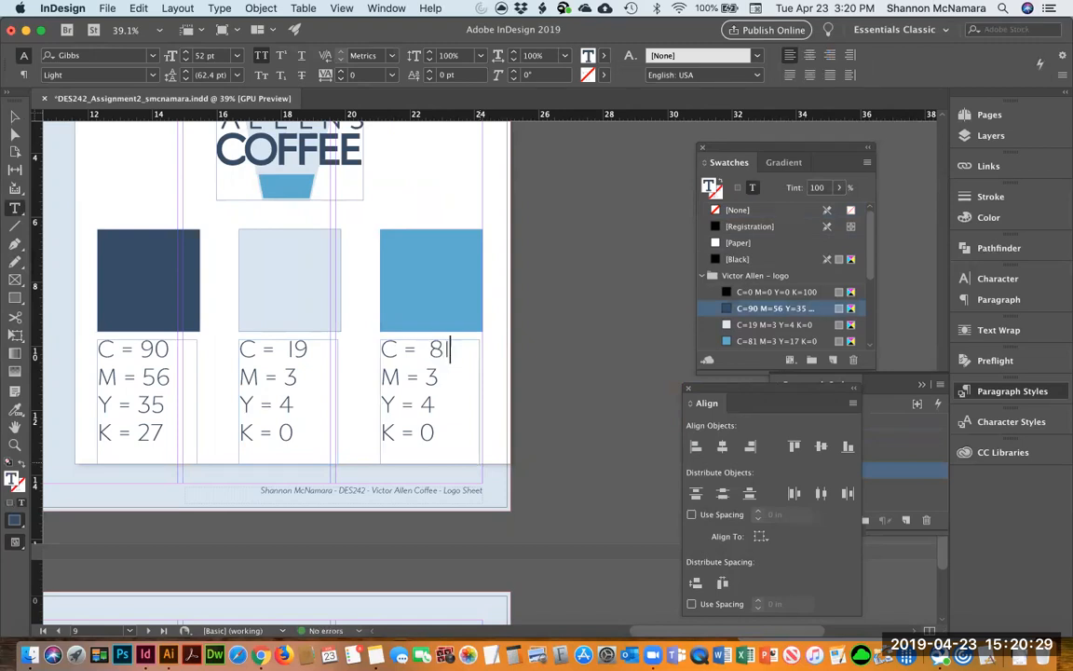
click(439, 377)
key(shift+Left)
text(17)
click(15, 116)
click(558, 309)
Save the document and copy the heading, white panel, logo, color squares and labels of the CMYK swatches page.
mouse_move(407, 333)
mouse_down()
mouse_move(570, 367)
mouse_move(579, 386)
mouse_up()
drag(286, 353, 350, 358)
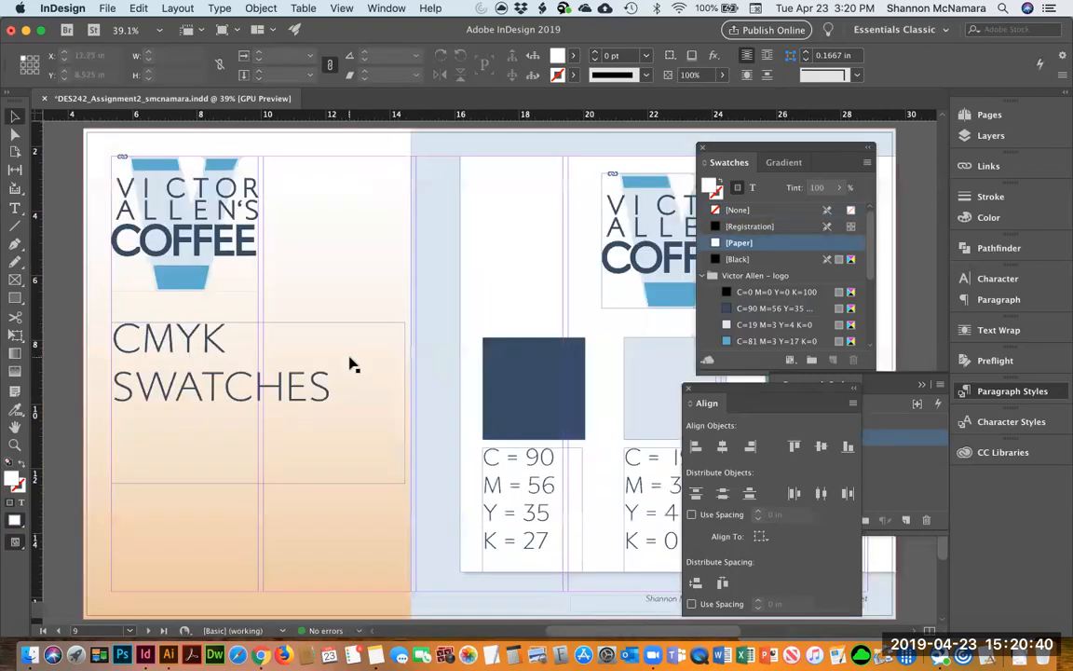
key(super+minus)
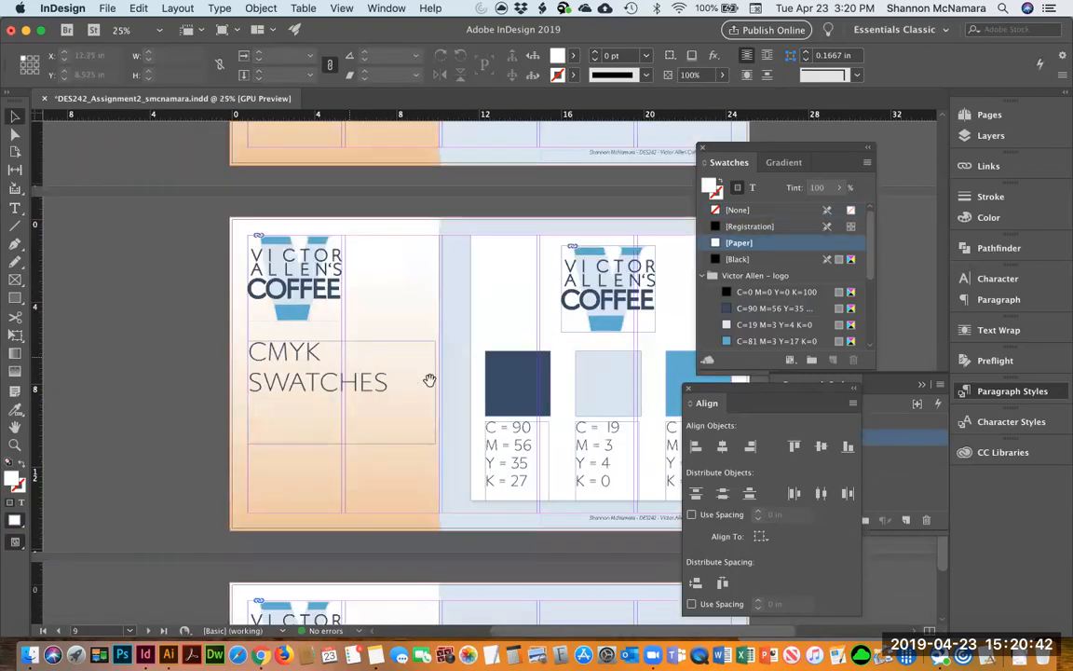
scroll(431, 373, right, 5)
scroll(432, 348, left, 5)
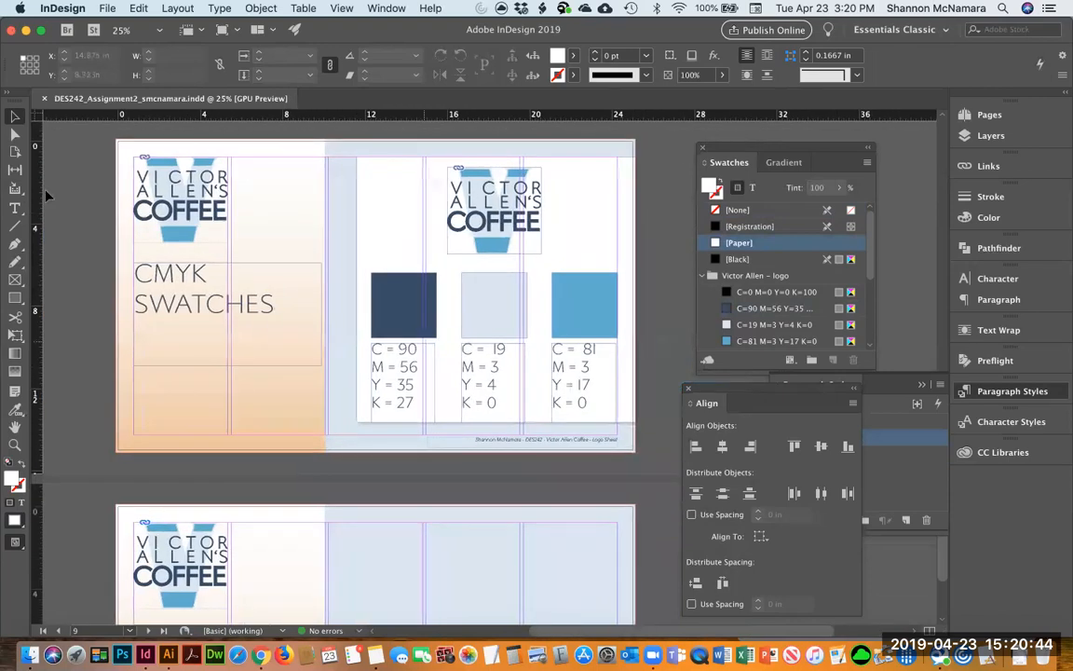
drag(104, 139, 637, 425)
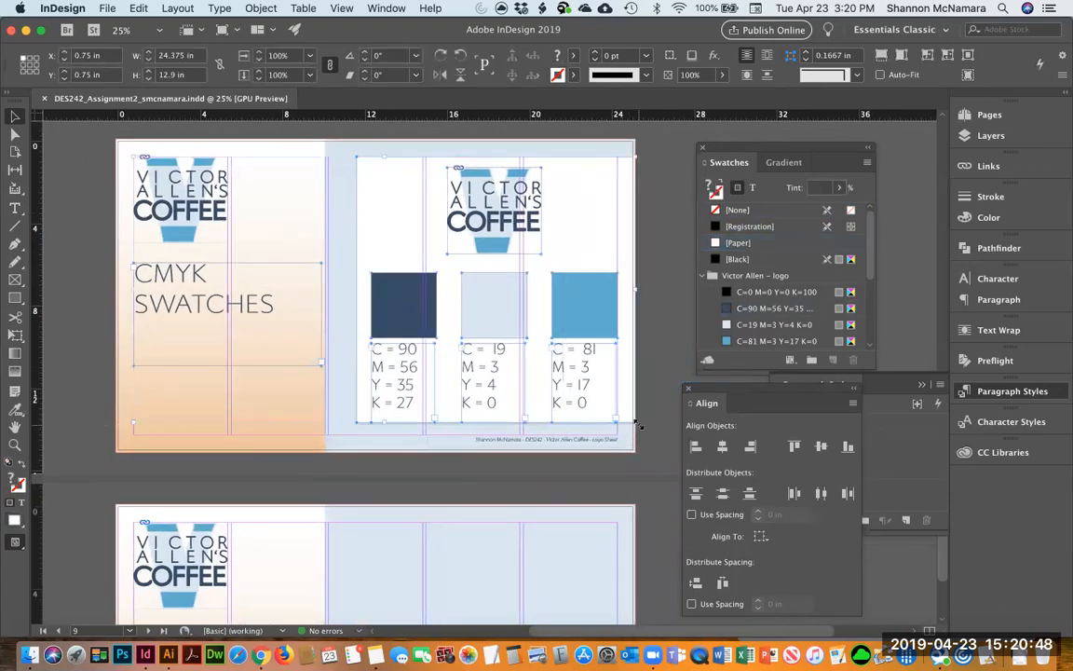
click(519, 469)
scroll(433, 343, down, 5)
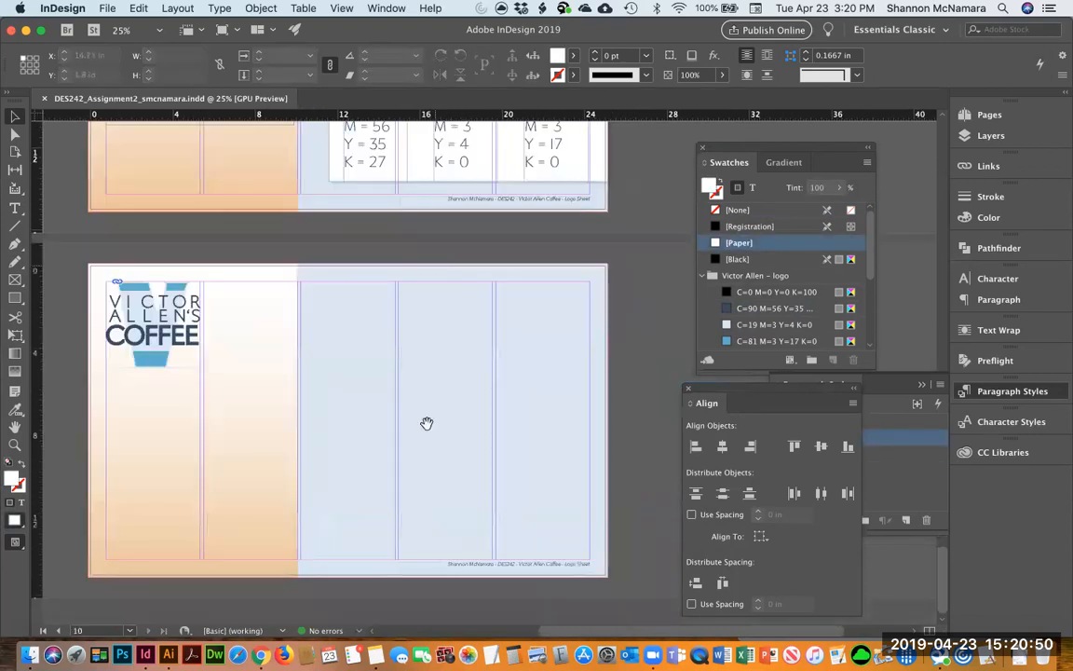
right_click(377, 404)
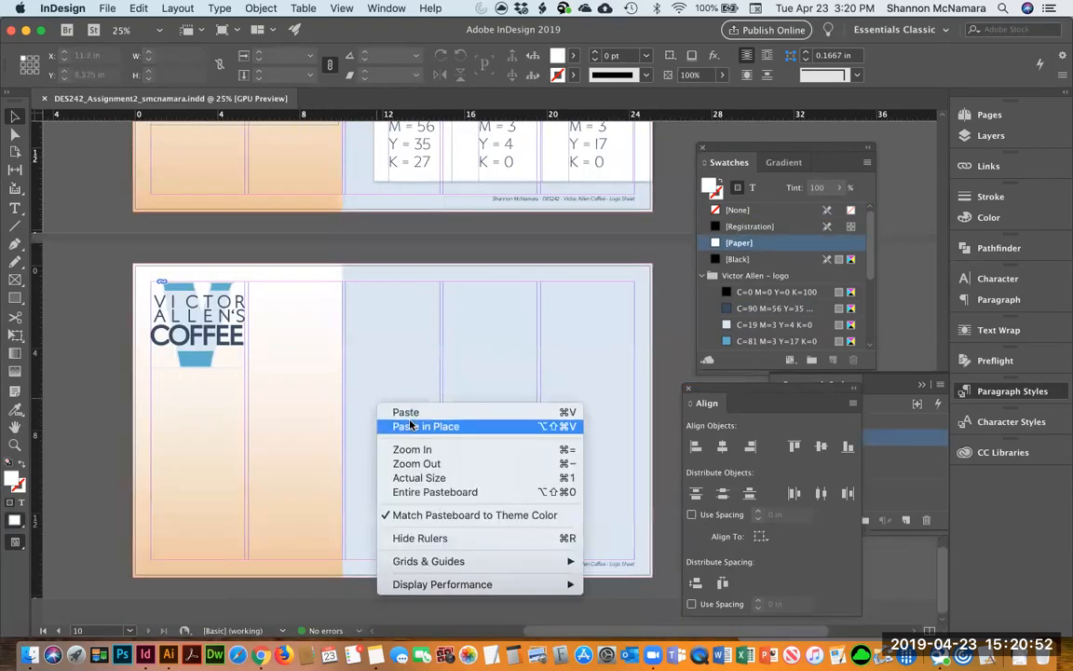
click(411, 426)
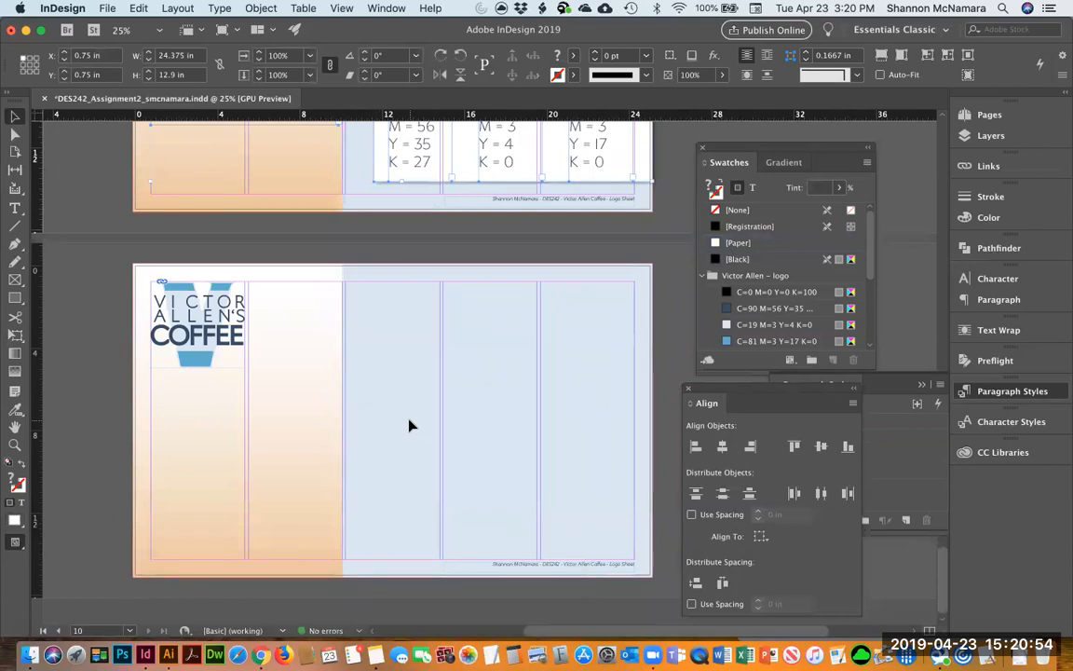
key(super+z)
Paste the copied swatch page content in place on the empty page 10.
right_click(231, 475)
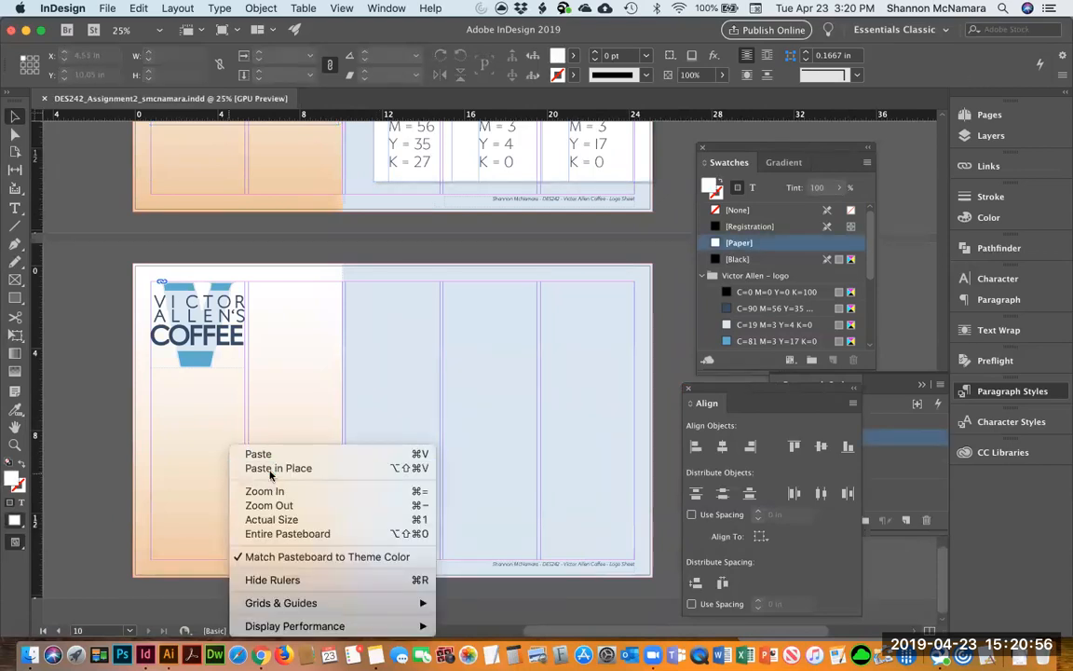
click(271, 469)
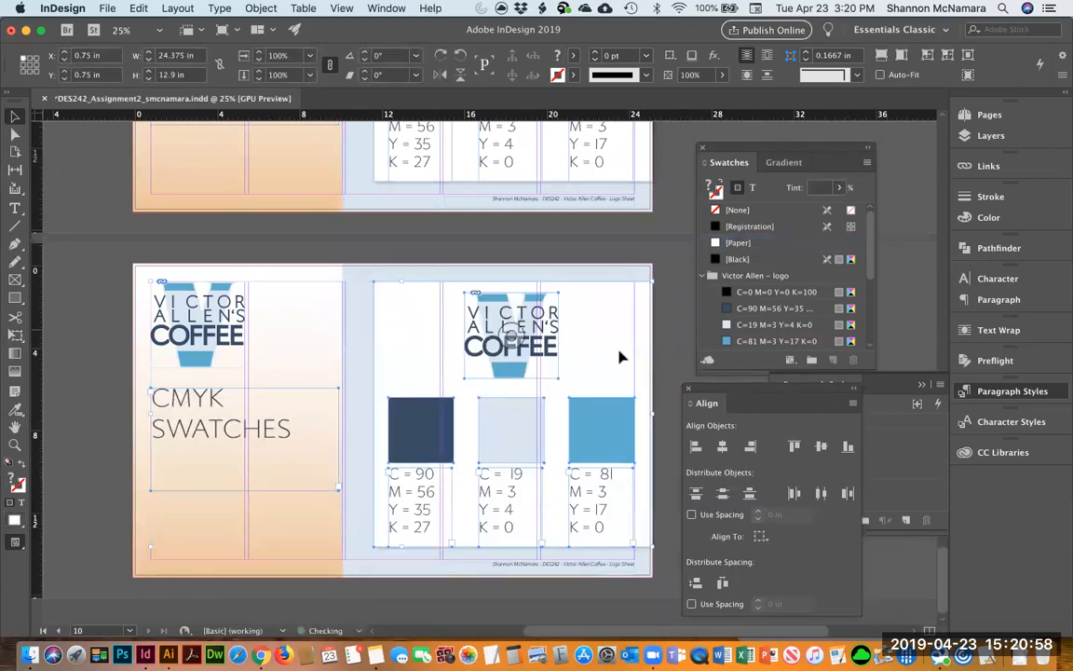
click(669, 339)
Change the heading on page 10 to RGB SWATCHES.
double_click(192, 397)
drag(225, 396, 140, 395)
text(RGB)
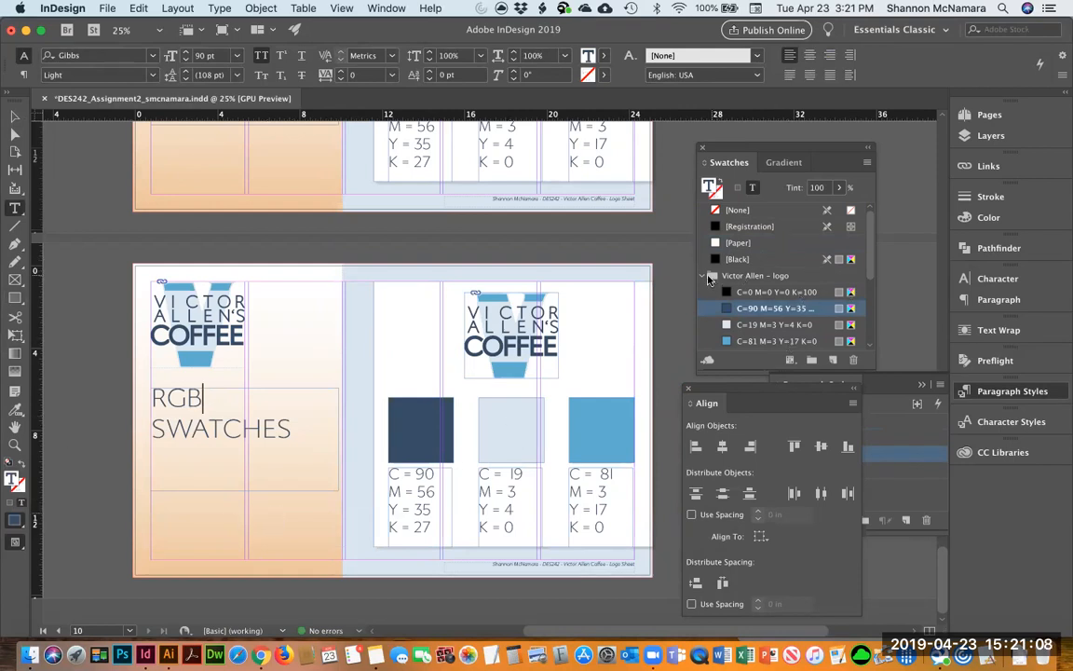
Replace the CMYK label under the dark blue square on page 10 with the lines R =, B =, G = and #.
scroll(745, 280, down, 3)
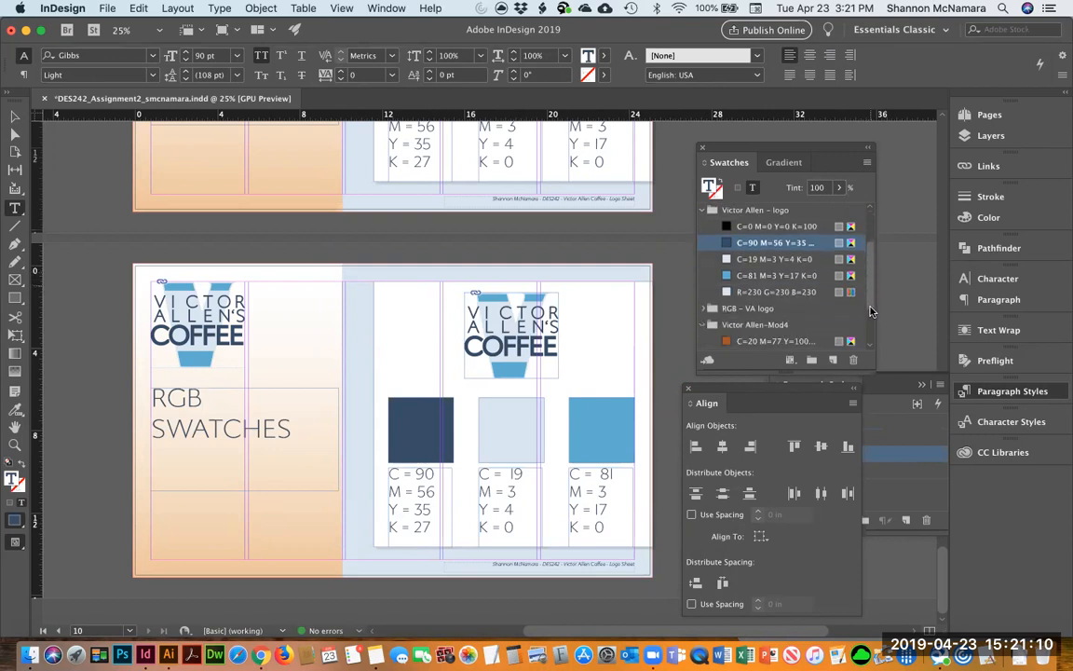
scroll(712, 275, down, 1)
click(712, 276)
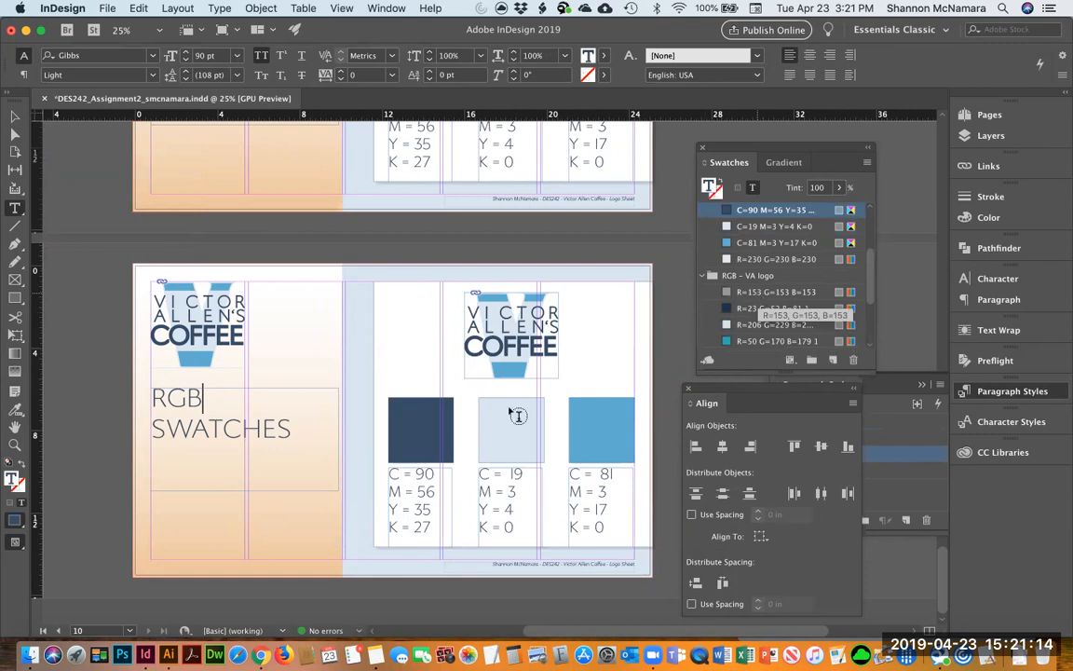
drag(394, 473, 431, 529)
text(R = )
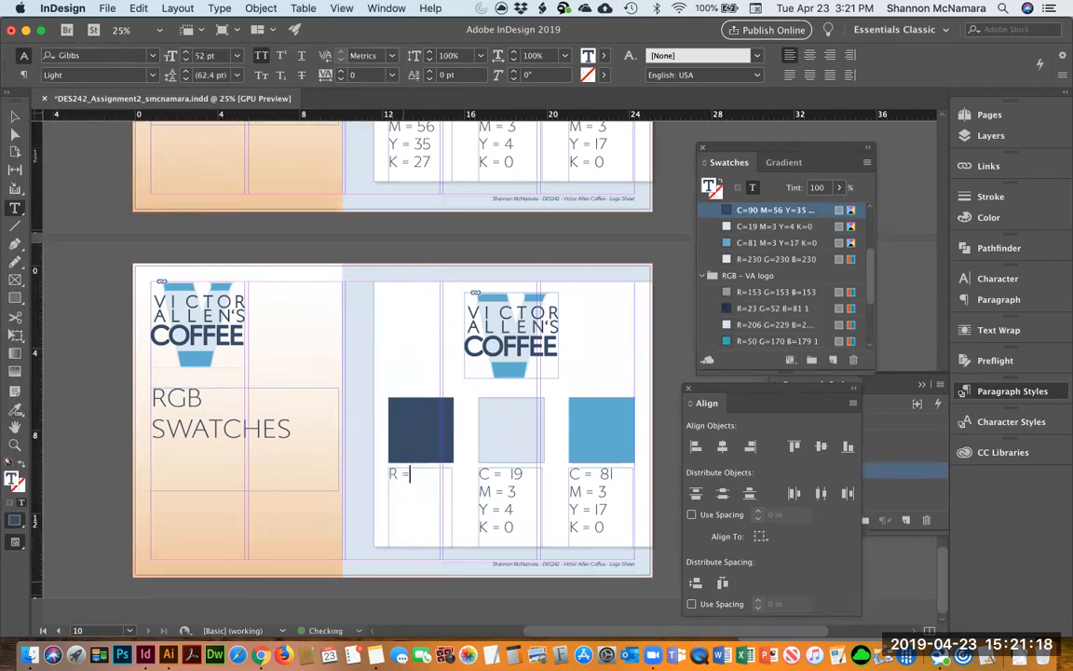
text(B = )
text(G = )
text(#)
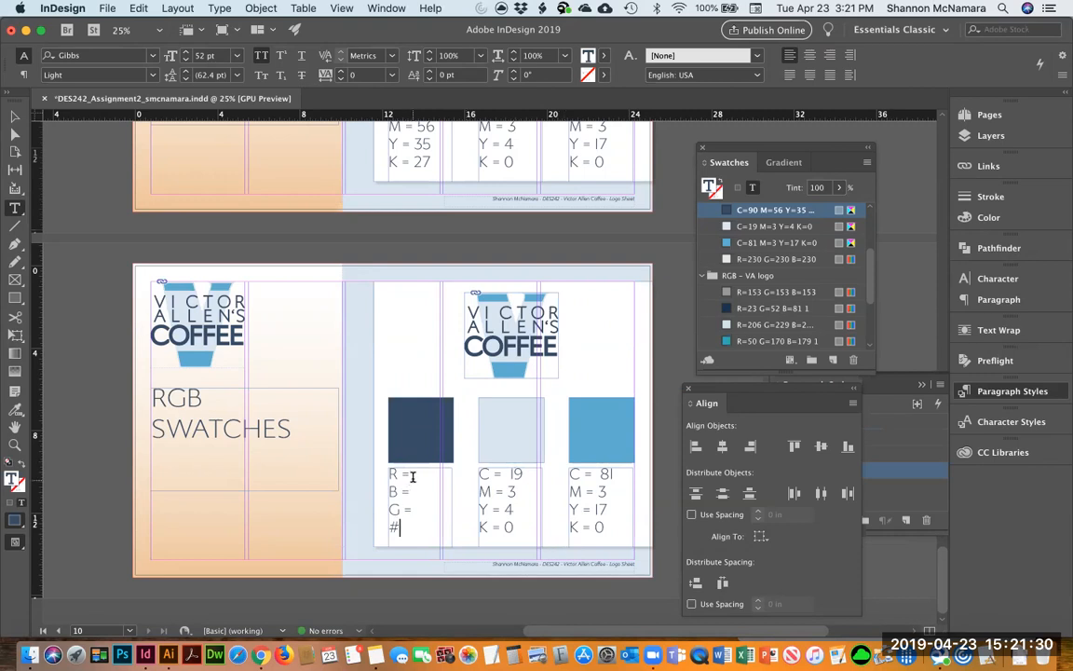
Fill in the dark blue square's label with R = 23, B = 52 and G = 81.
click(414, 474)
text(153 B)
key(Up)
key(shift+Right)
key(shift+Right)
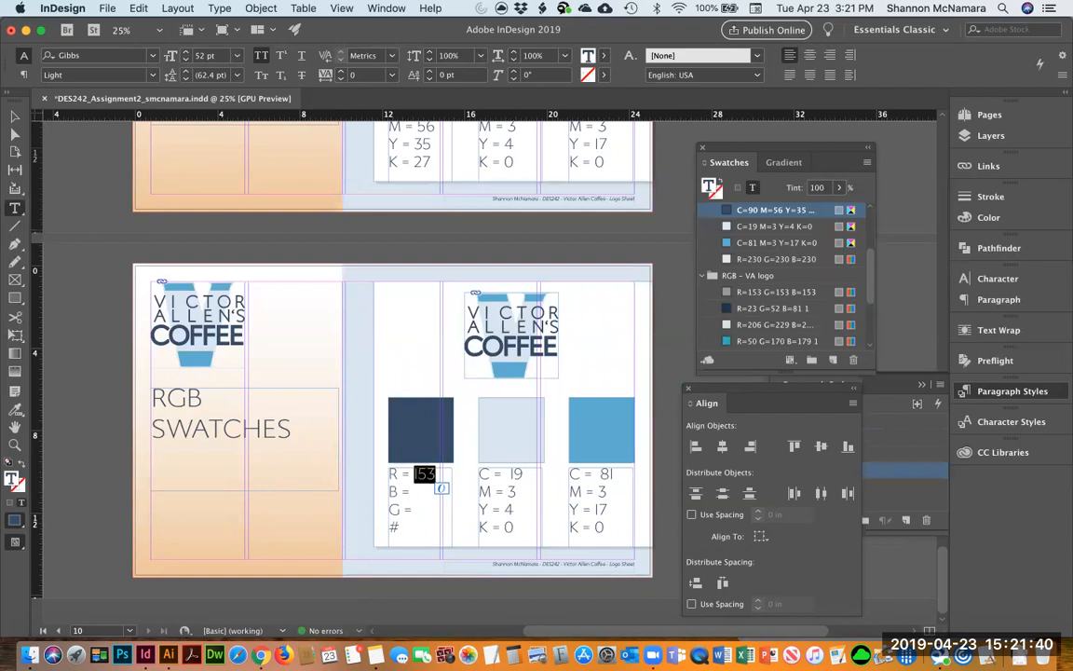
text(2)
key(Down)
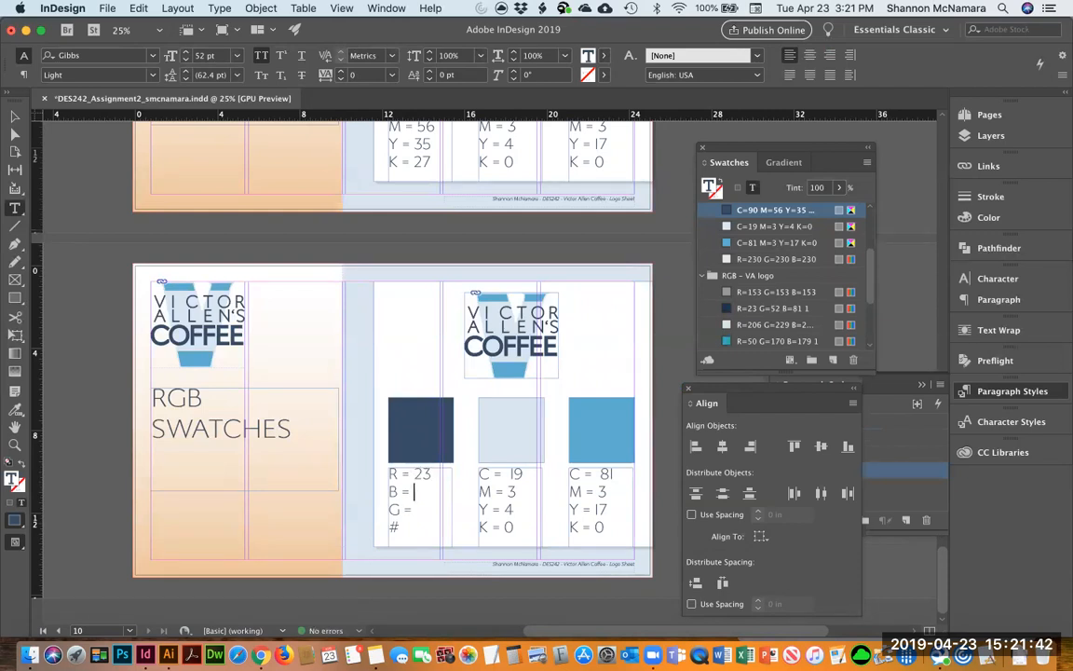
text(52)
key(Down)
text(81)
key(Down)
Copy hex code 173451 from the R=23 G=52 B=81 swatch's options and paste it after # in the dark blue square's label.
click(15, 117)
click(92, 382)
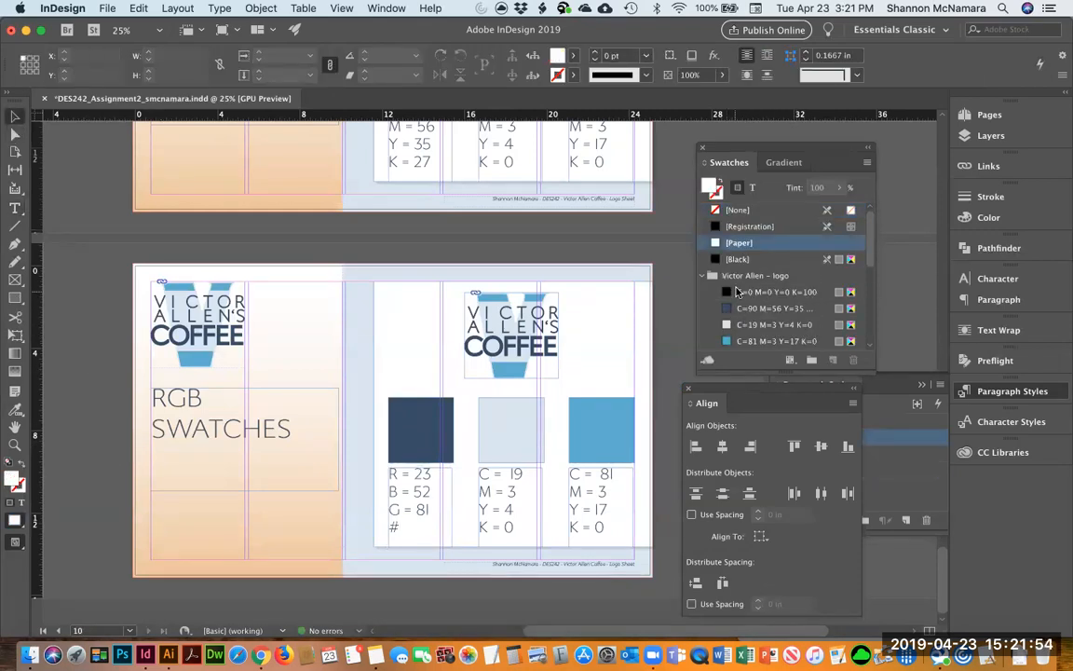
scroll(717, 273, down, 2)
scroll(716, 273, down, 3)
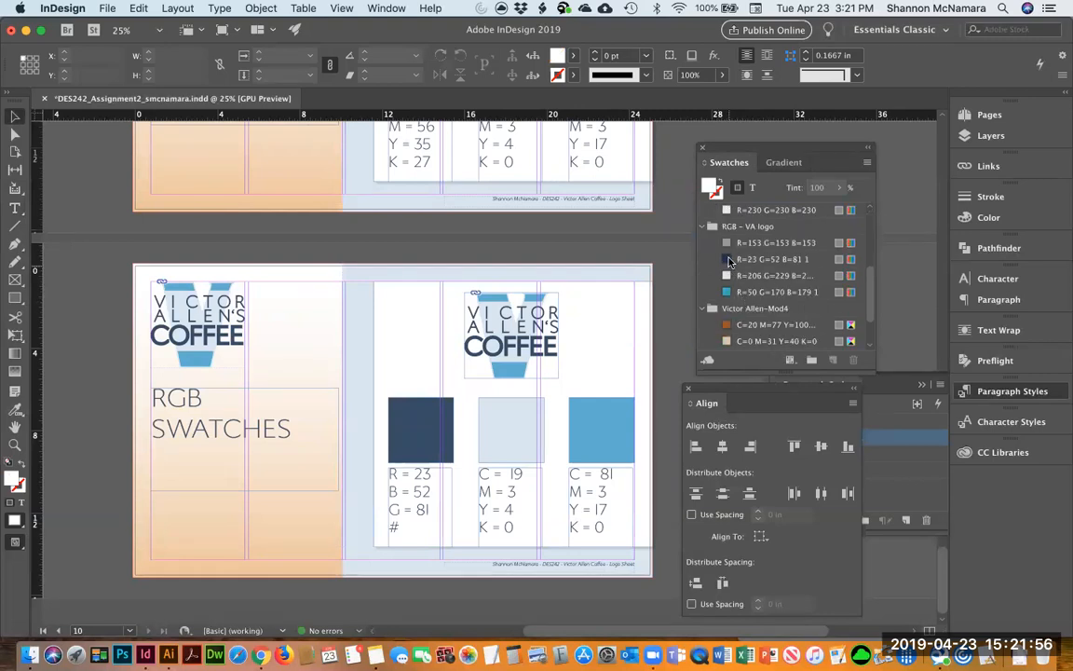
click(728, 260)
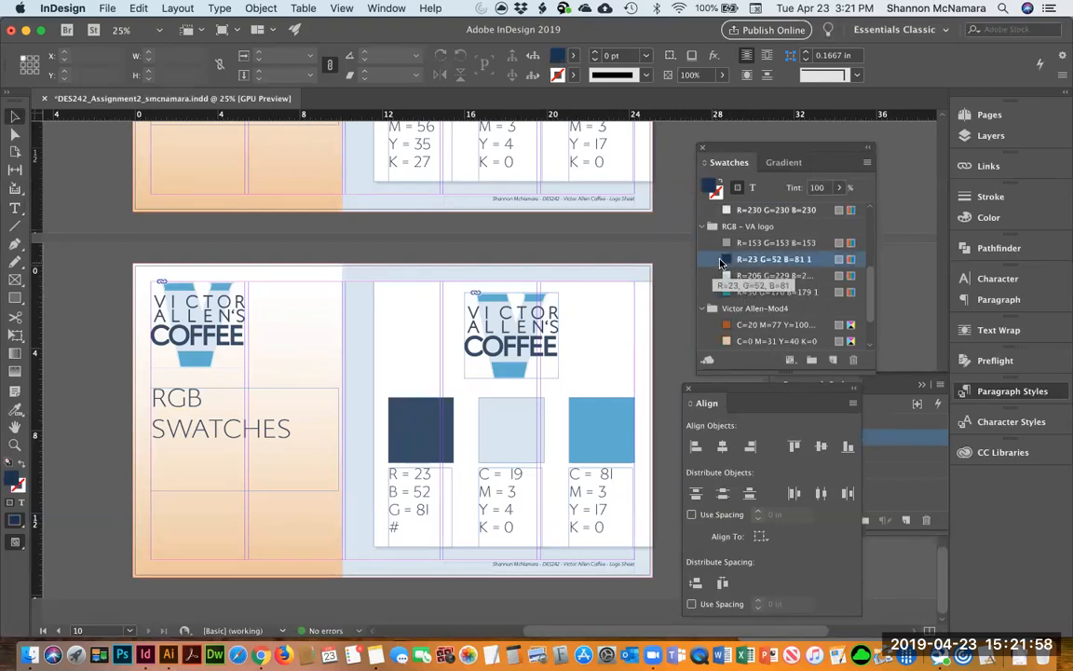
double_click(718, 262)
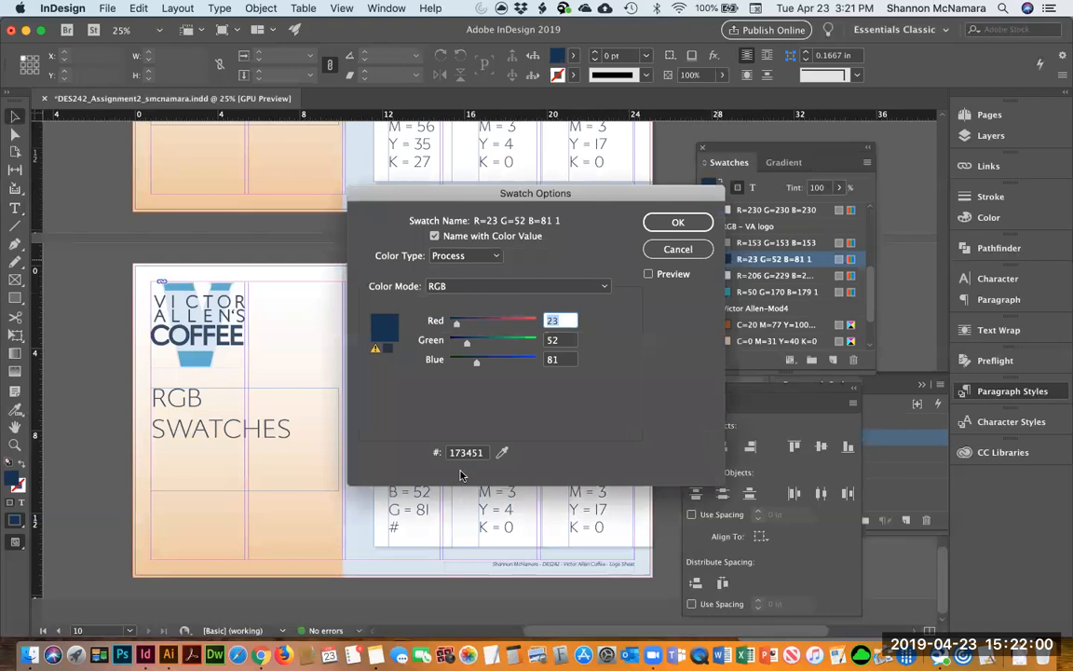
double_click(483, 453)
key(cmd+c)
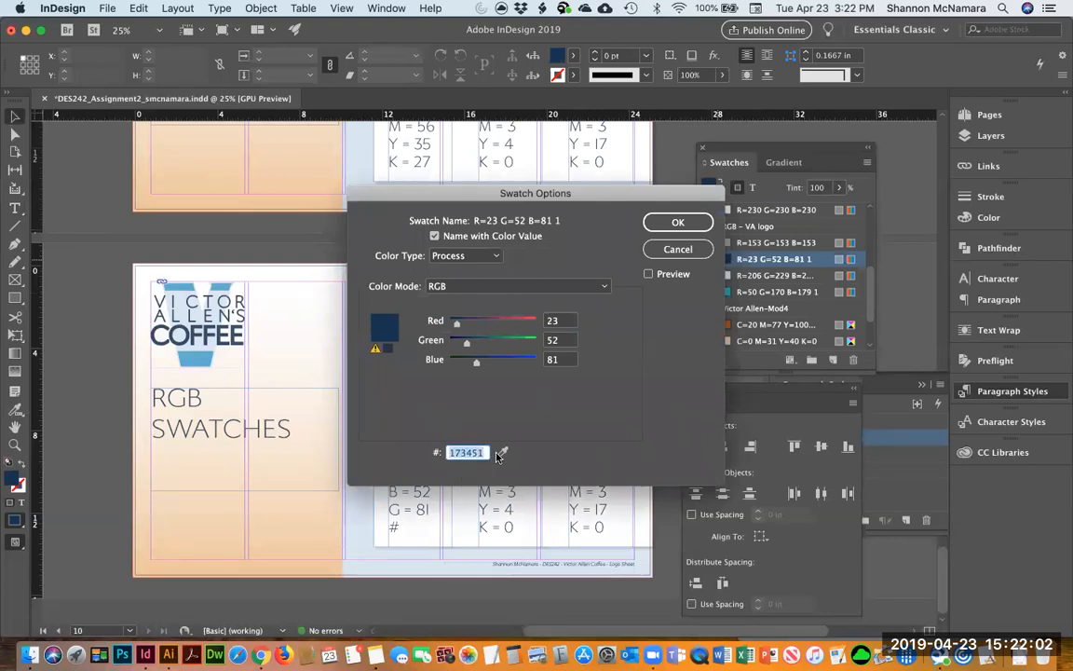
click(678, 221)
click(405, 528)
key(cmd+v)
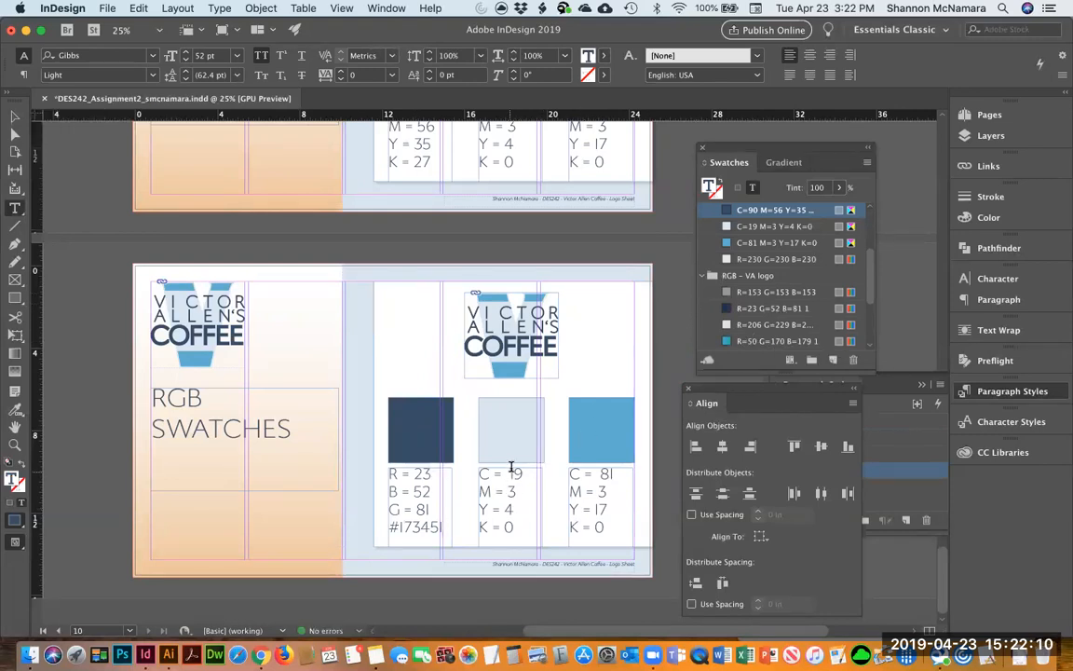
Replace the CMYK label under the pale blue middle square with a copy of the dark blue square's RGB label.
click(421, 491)
key(super+a)
key(super+c)
super+click(503, 503)
click(503, 503)
key(super+a)
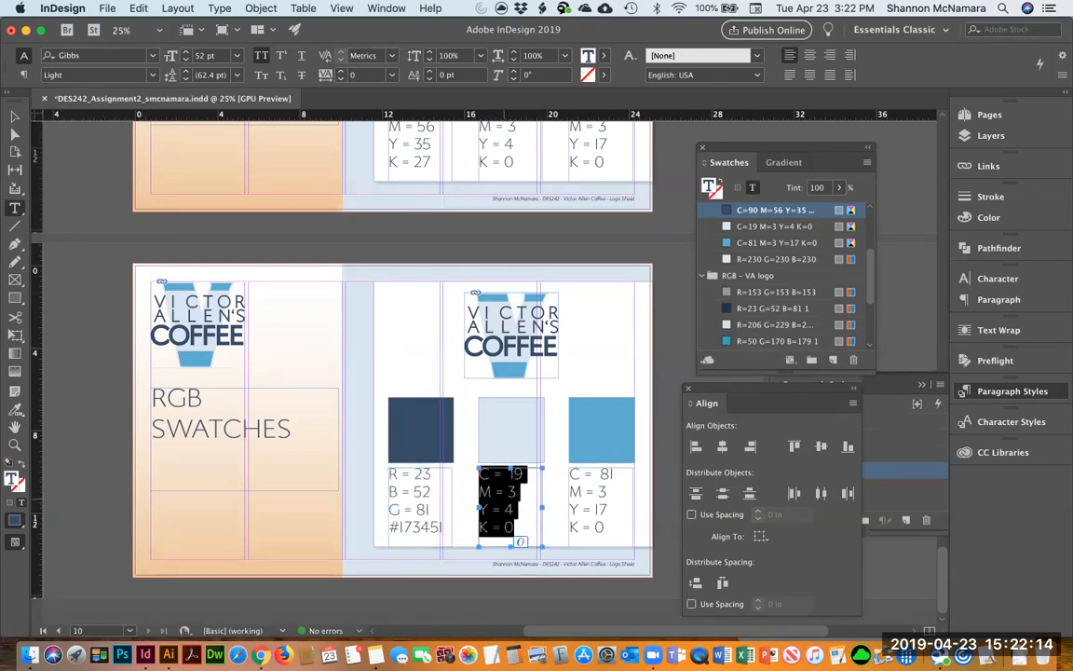
key(super+v)
Change the pale blue square's label to R = 206, B = 229 and G = 21.
text(06)
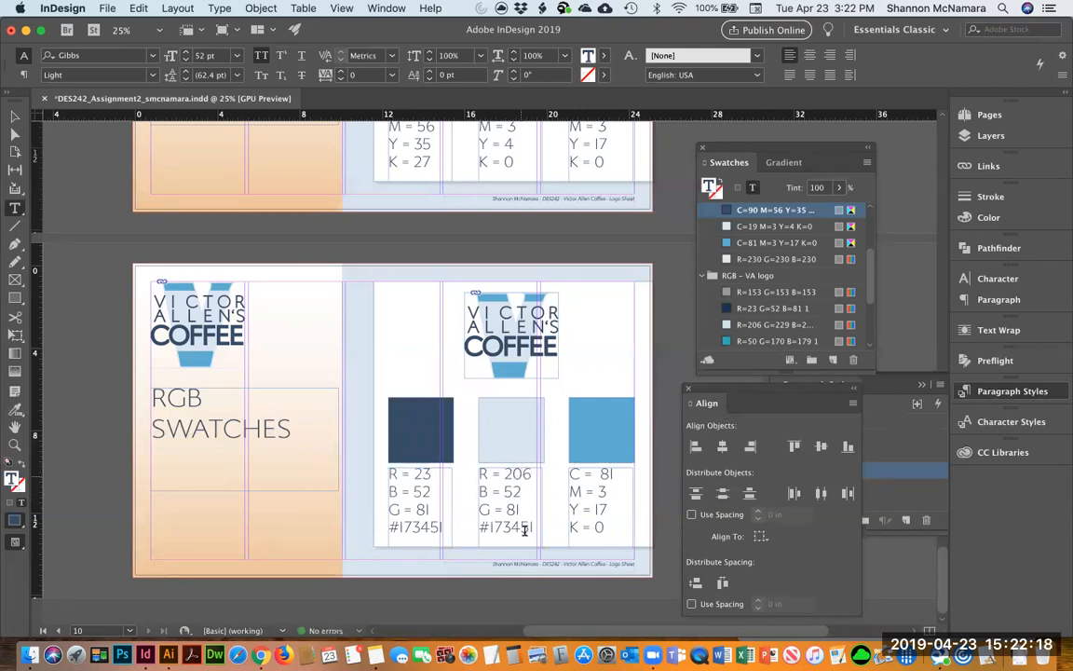
double_click(512, 491)
text(229)
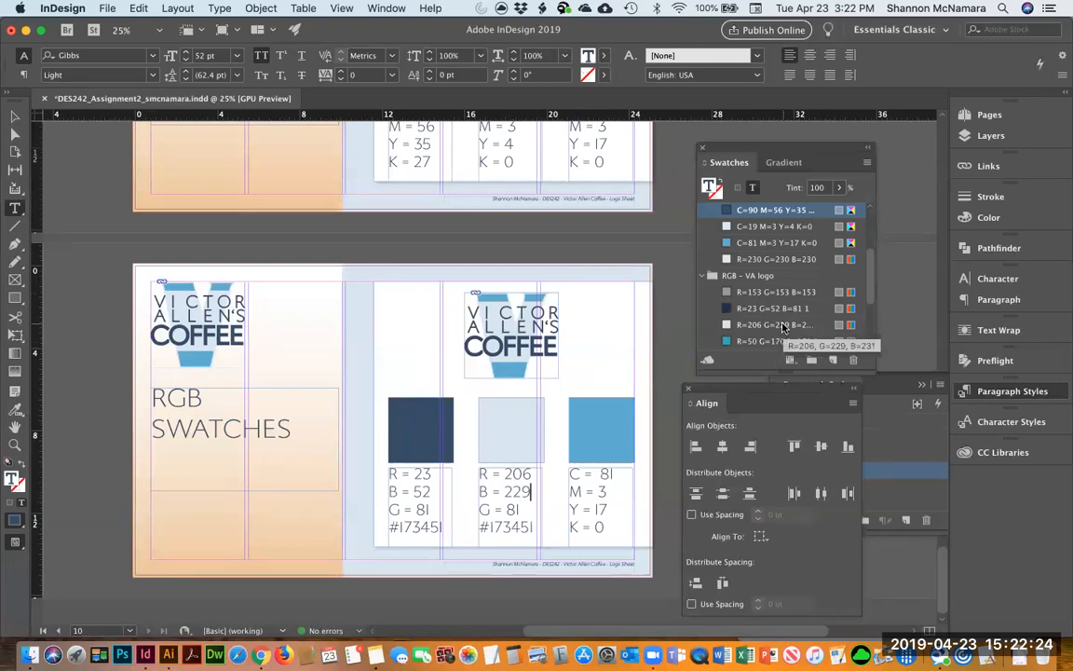
double_click(512, 509)
text(2)
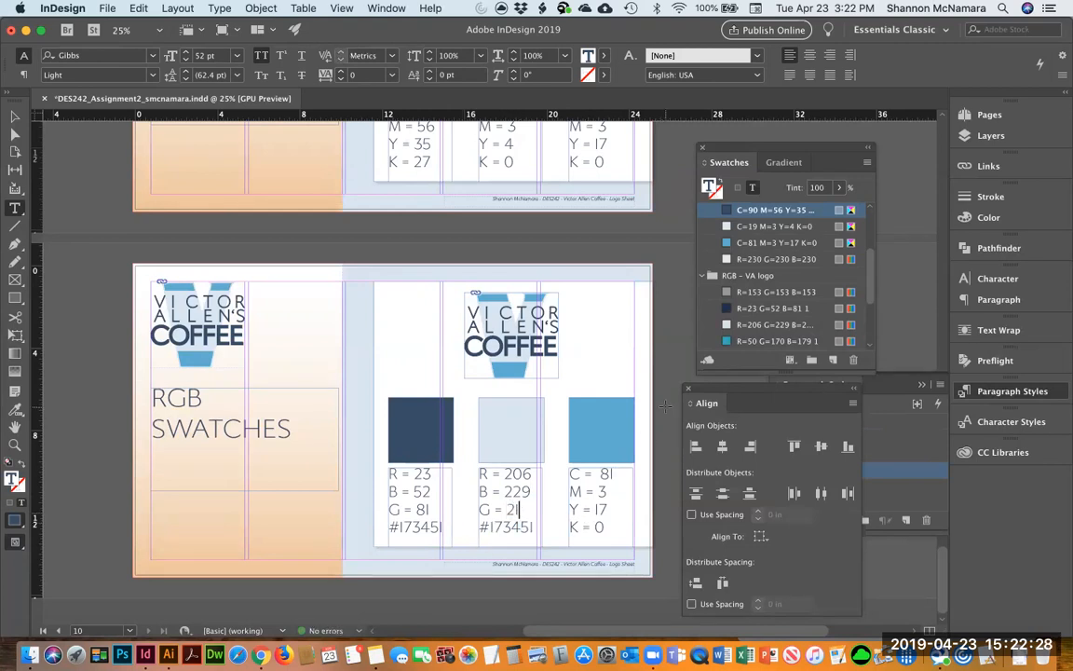
Copy hex code cee5e7 from the R=206 G=229 B=231 swatch's options and replace the code in the pale blue square's label with it.
click(675, 407)
double_click(724, 326)
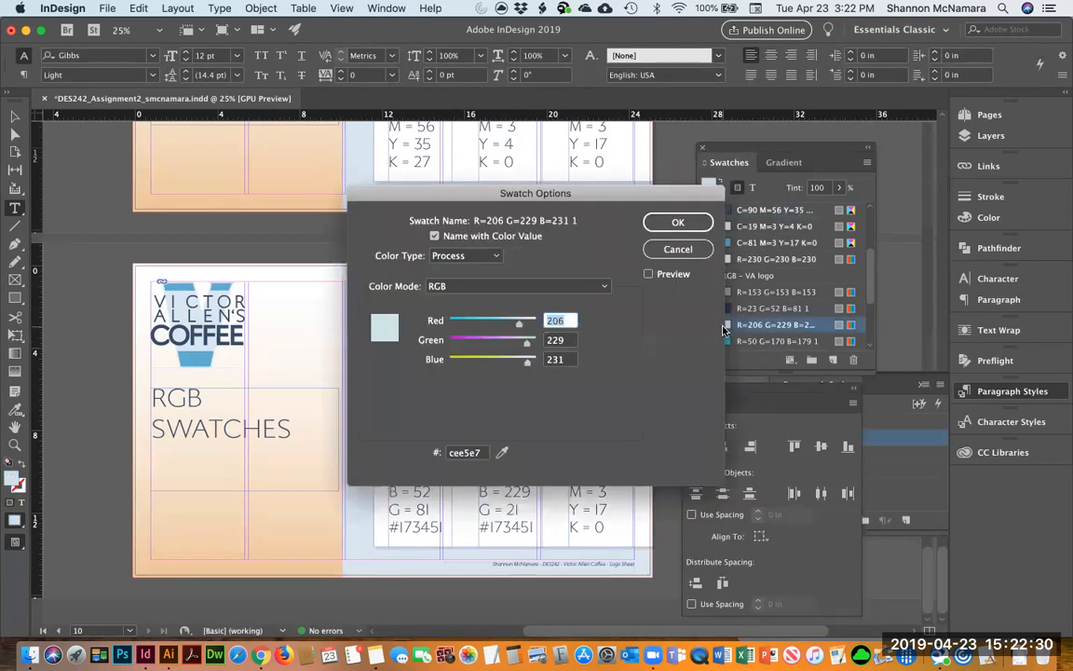
click(449, 452)
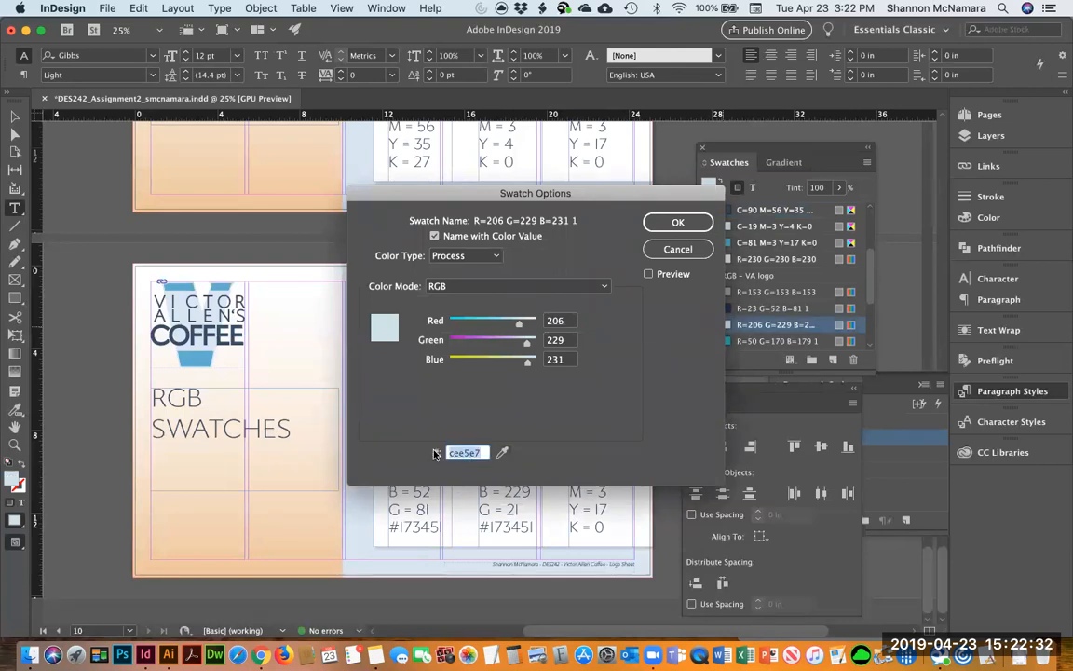
click(686, 221)
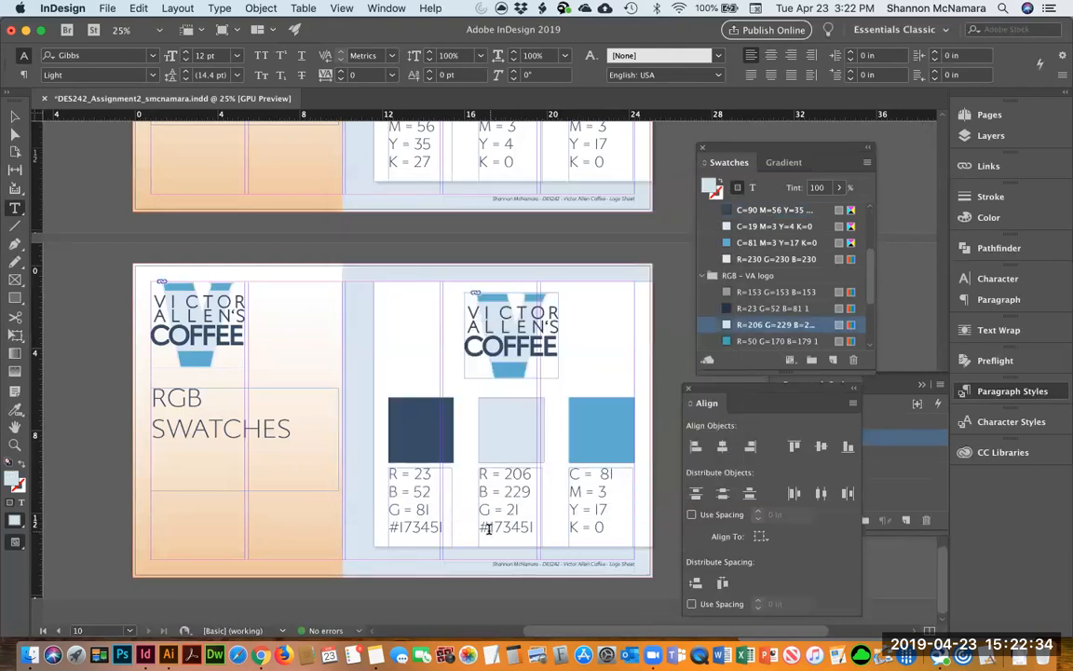
double_click(510, 527)
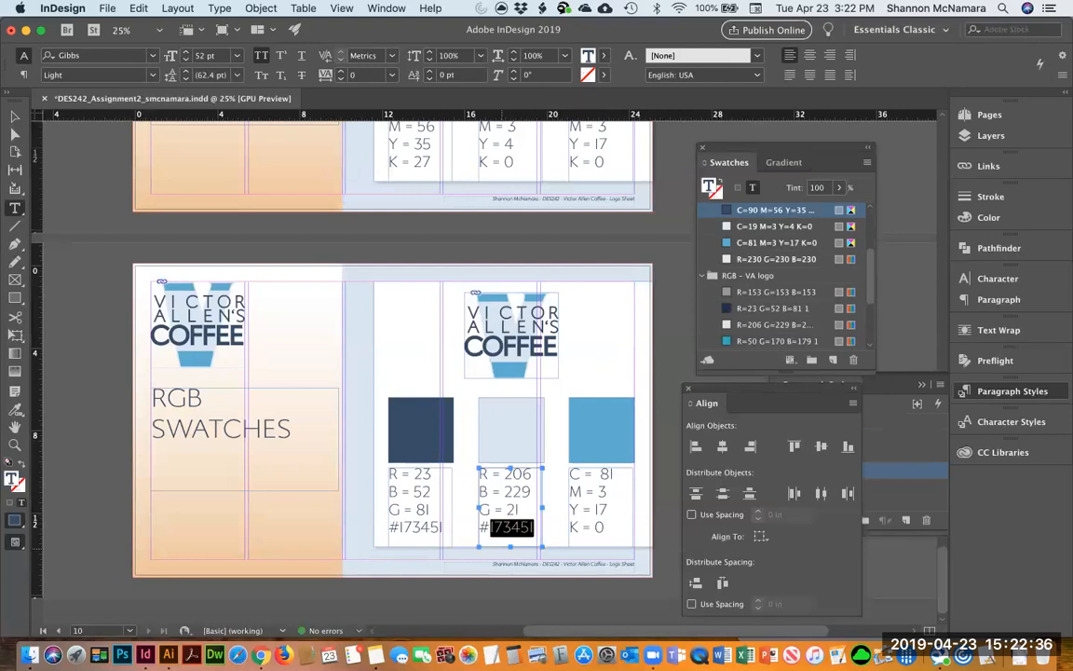
key(BackSpace)
key(BackSpace)
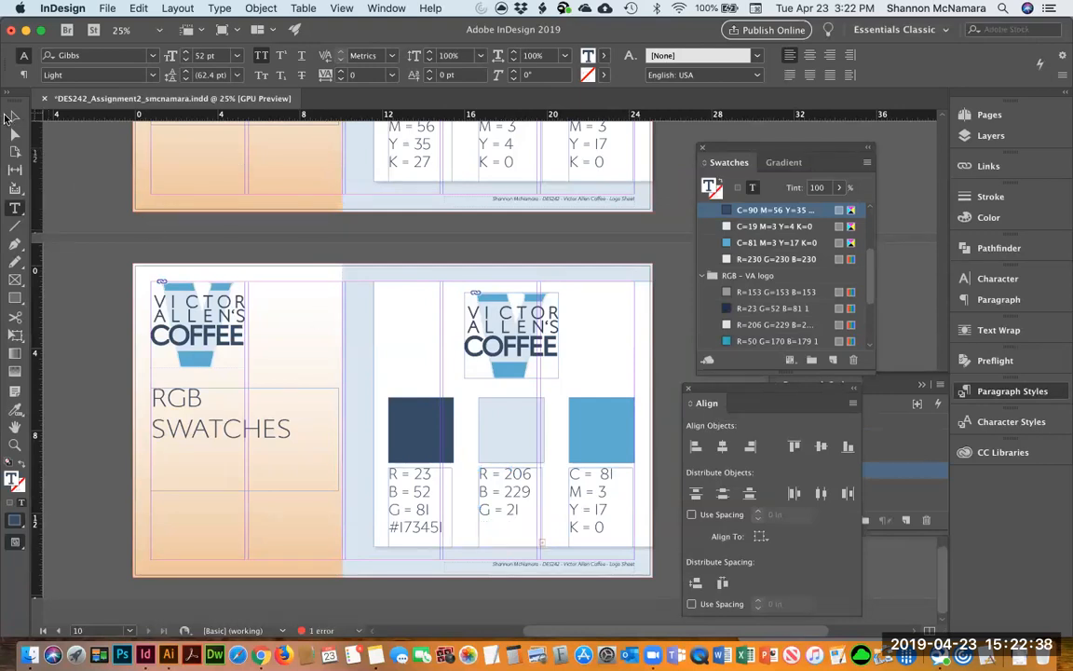
Widen the text frames of the labels under the pale blue and bright blue squares to about 3.47 in.
click(15, 115)
drag(543, 508, 549, 506)
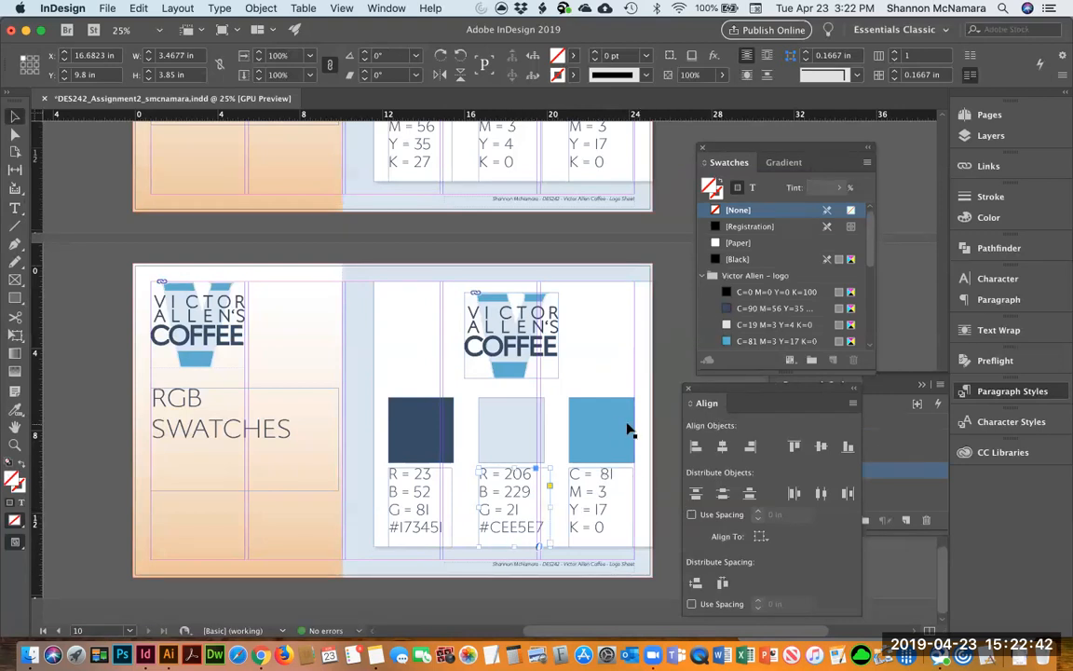
click(668, 473)
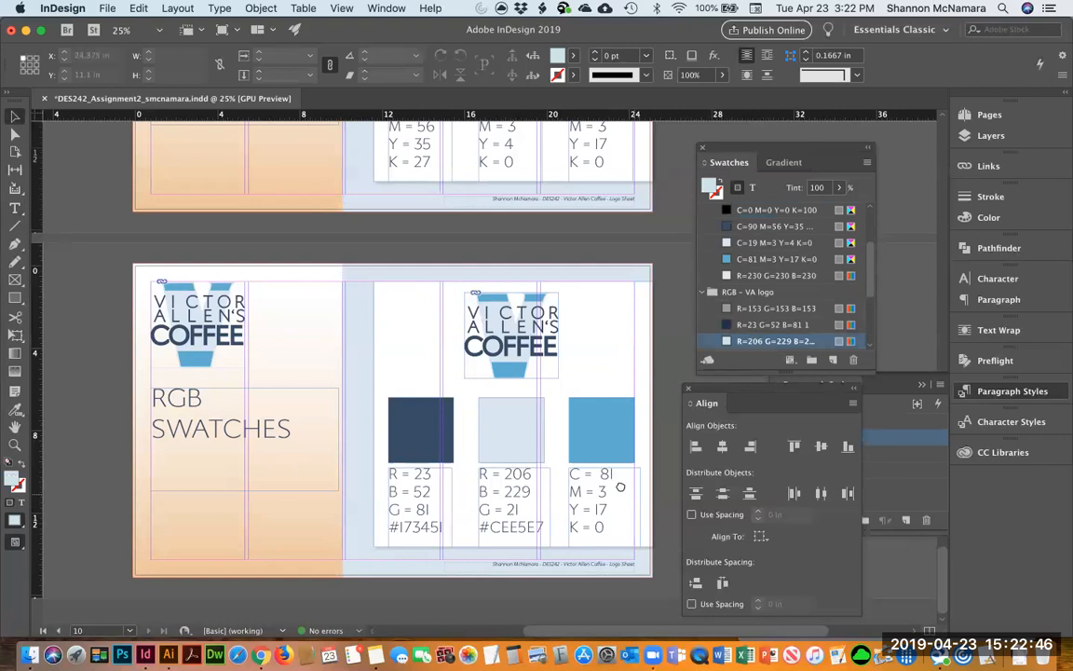
Replace the CMYK label under the bright blue square with a copy of the pale blue square's RGB label.
drag(639, 494, 548, 494)
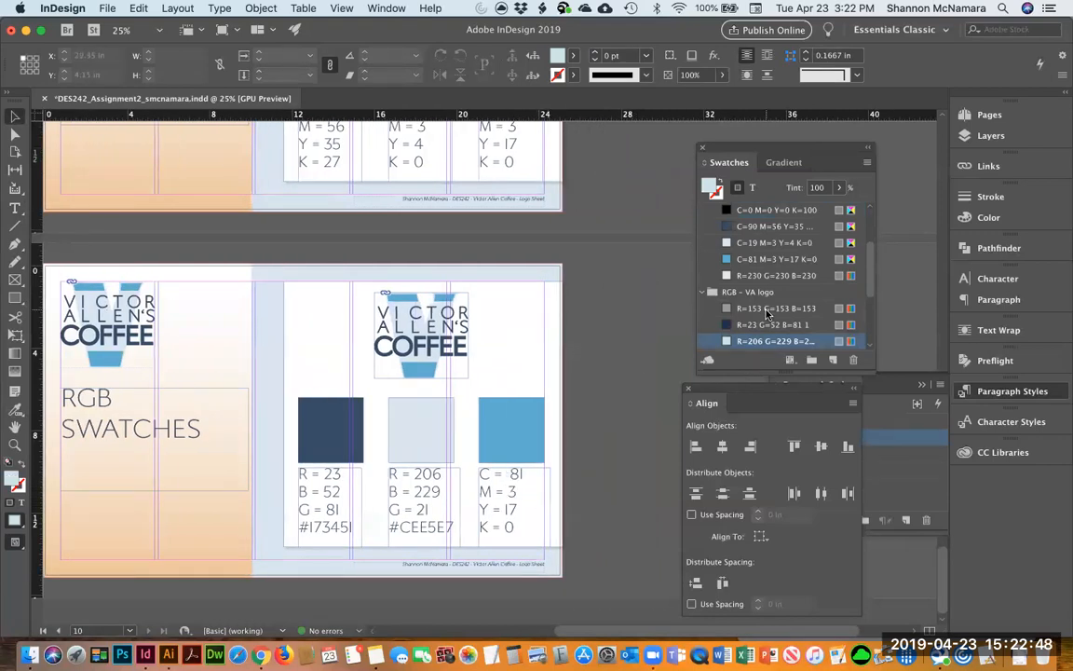
scroll(869, 349, down, 2)
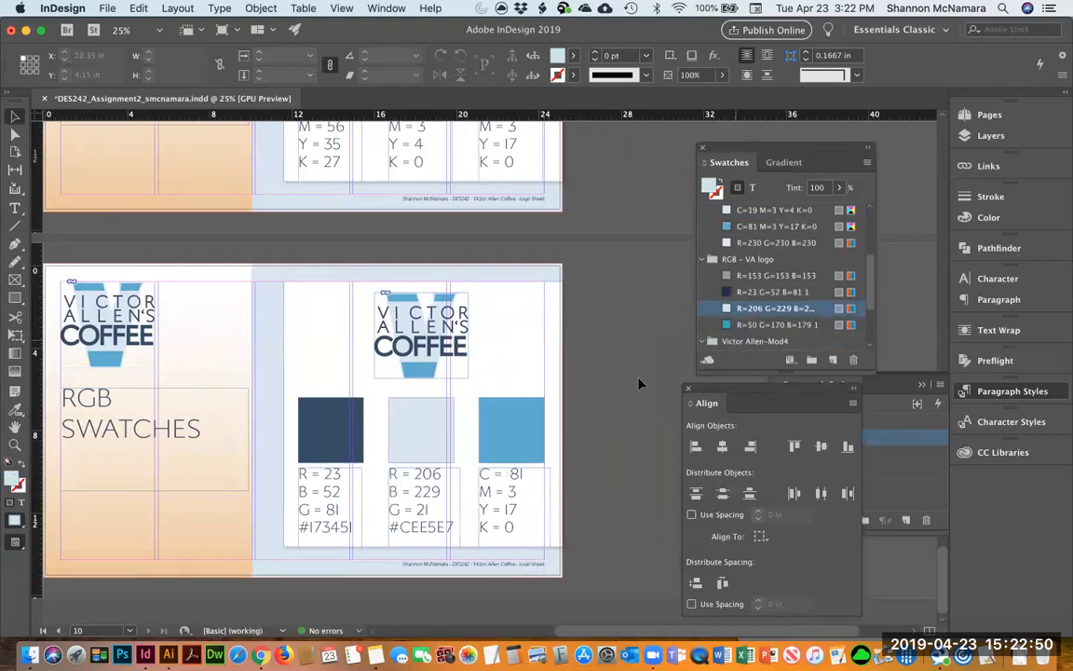
double_click(504, 491)
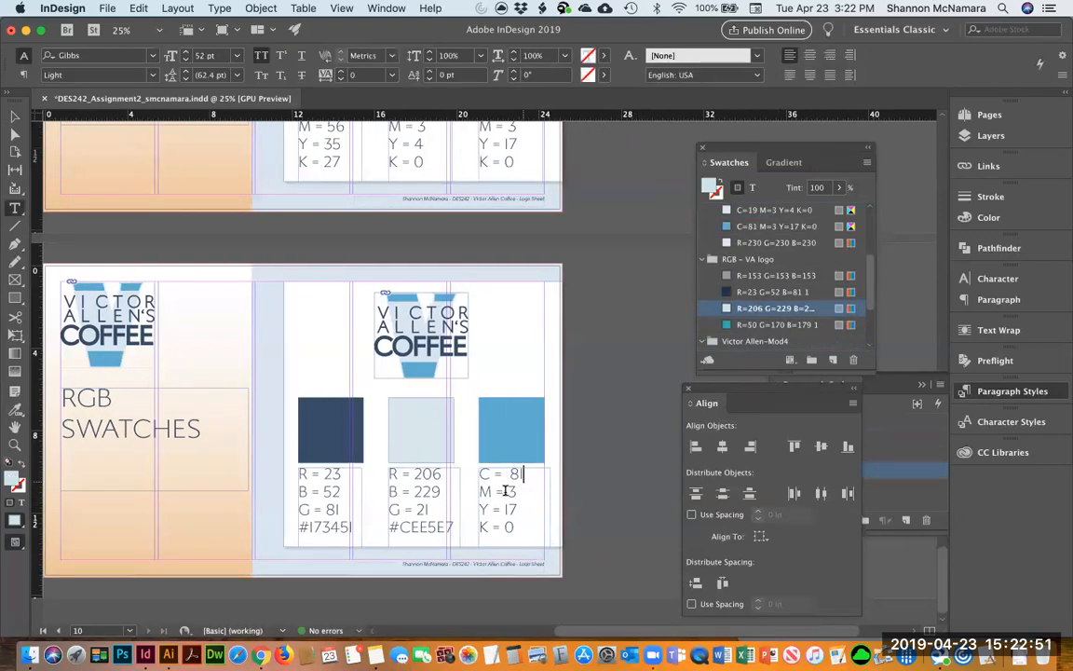
triple_click(450, 505)
key(super+c)
click(516, 498)
key(super+a)
key(super+v)
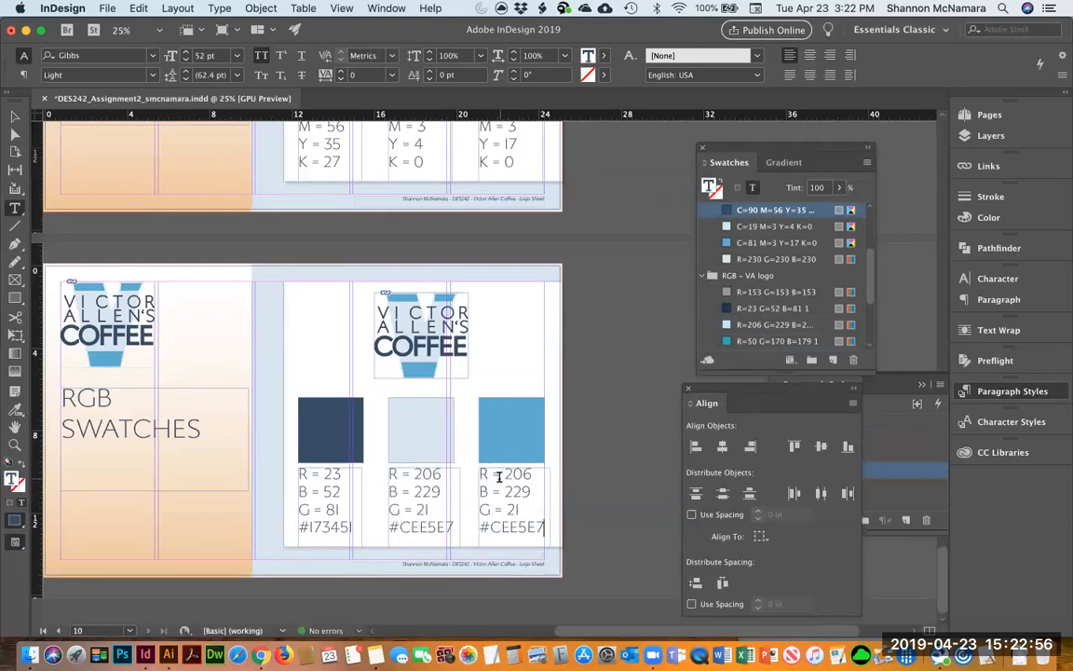
Change the bright blue square's label to R = 50, B = 170 and G = 179.
double_click(526, 474)
text(50)
double_click(518, 491)
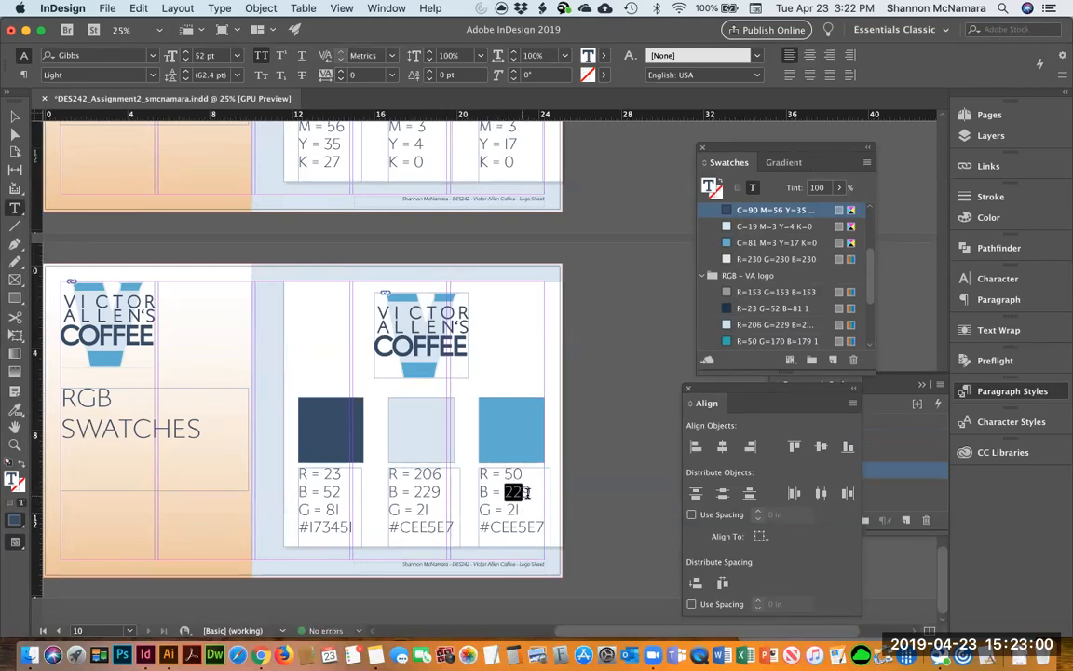
text(170)
double_click(511, 508)
text(179)
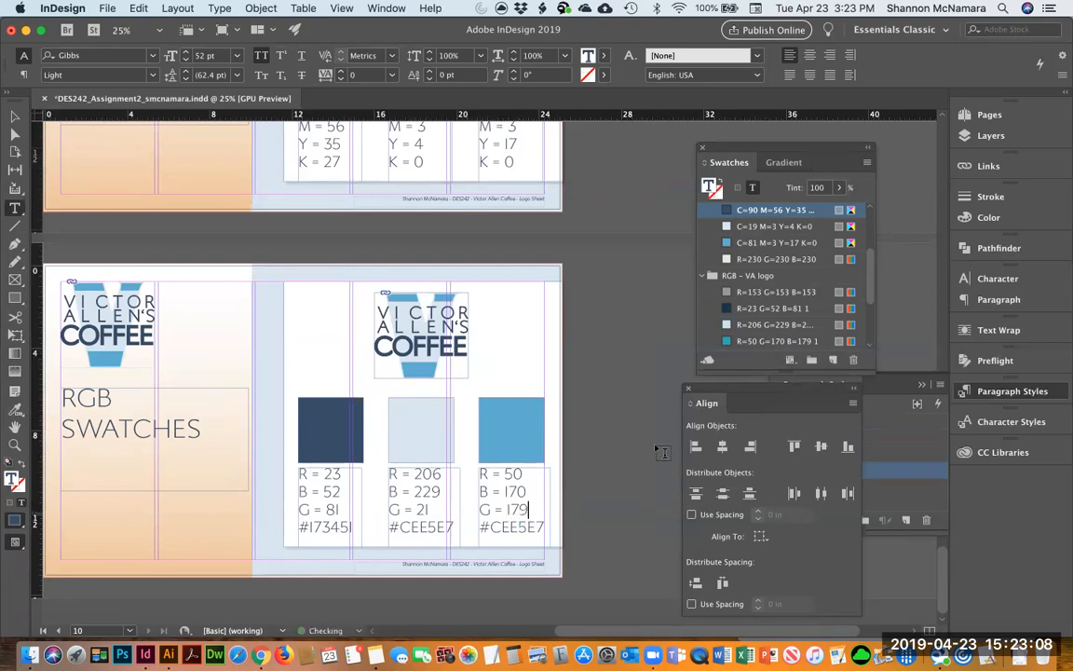
Copy hex code 32aab3 from the R=50 G=170 B=179 swatch's options and replace the code in the bright blue square's label with it.
click(634, 396)
double_click(753, 342)
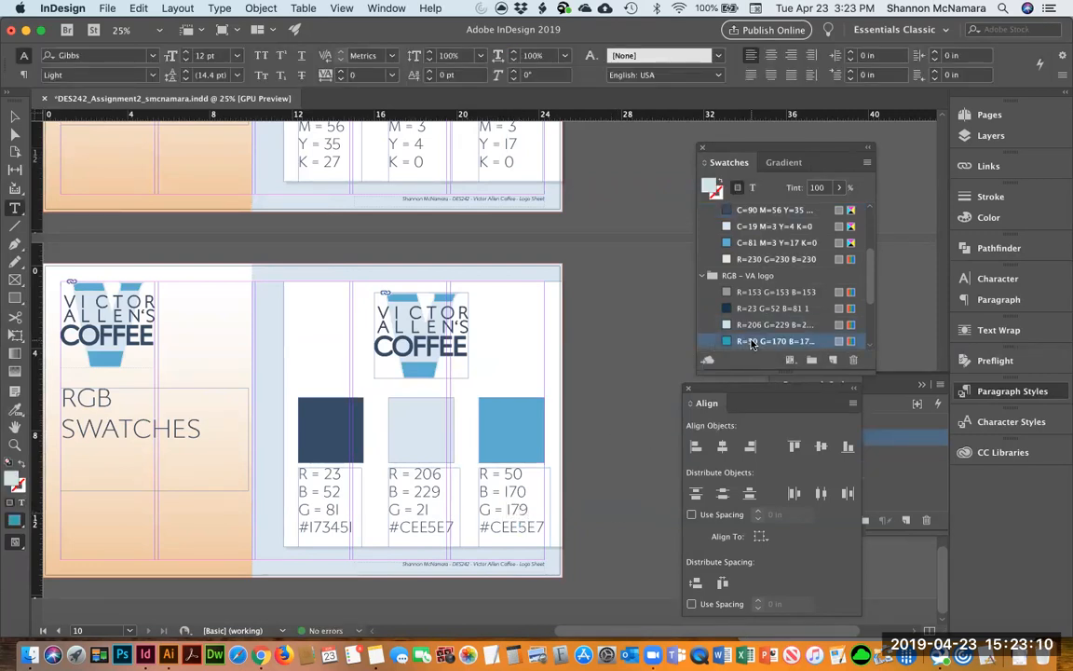
drag(485, 457, 417, 454)
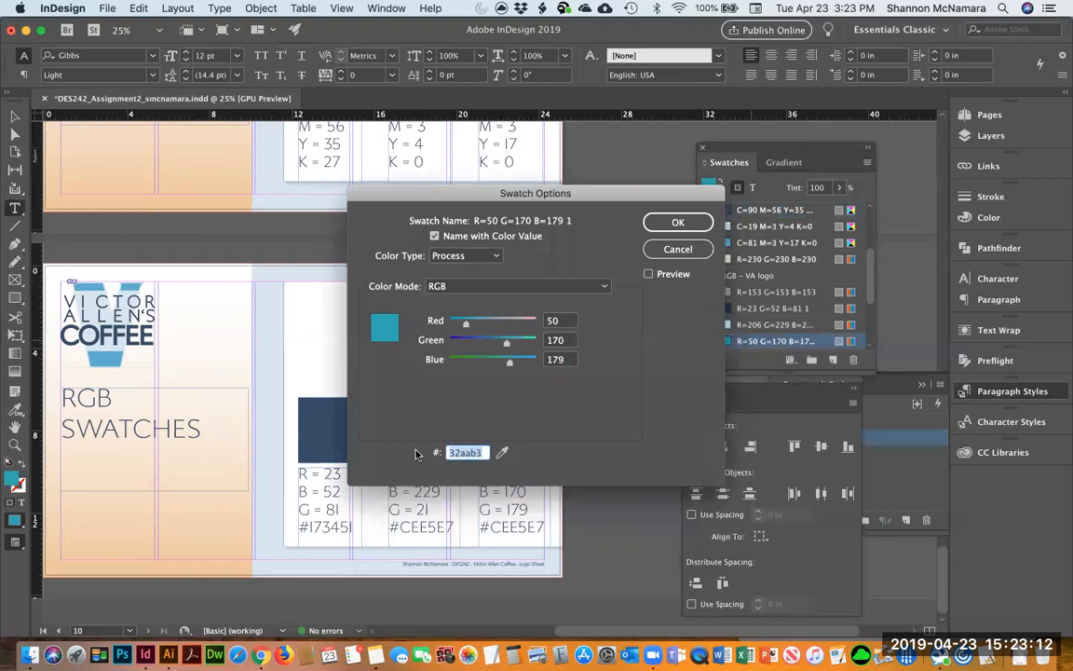
click(678, 221)
drag(491, 528, 519, 566)
key(super+v)
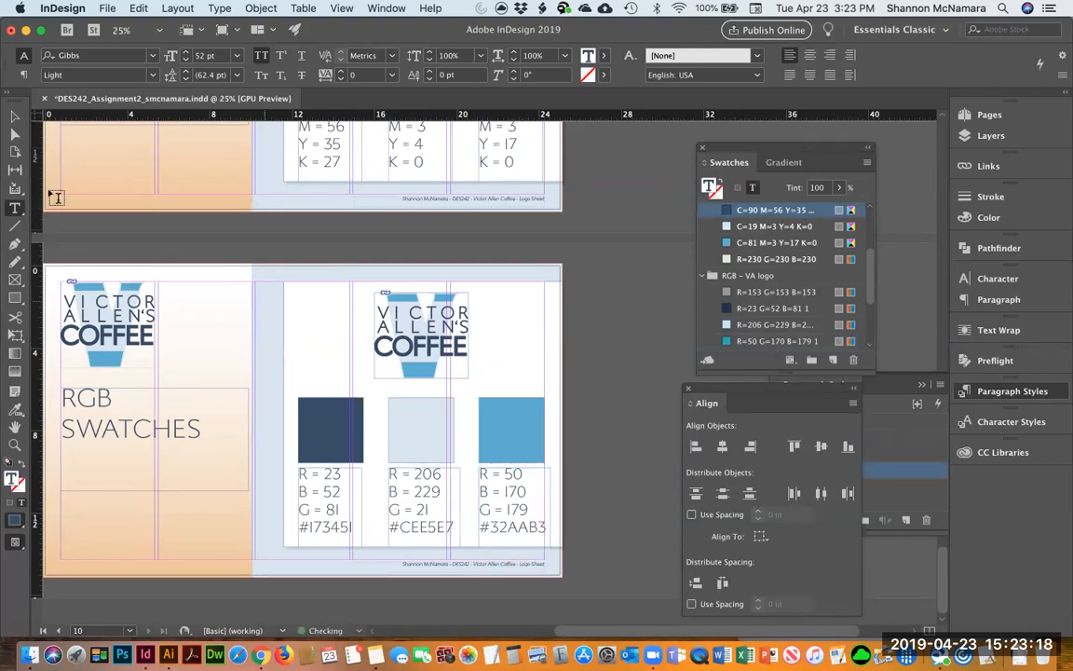
Fill the three squares with the RGB logo swatches: R=23 G=52 B=81, the R=206 G=229 pale blue, and R=50 G=170 B=179.
click(15, 115)
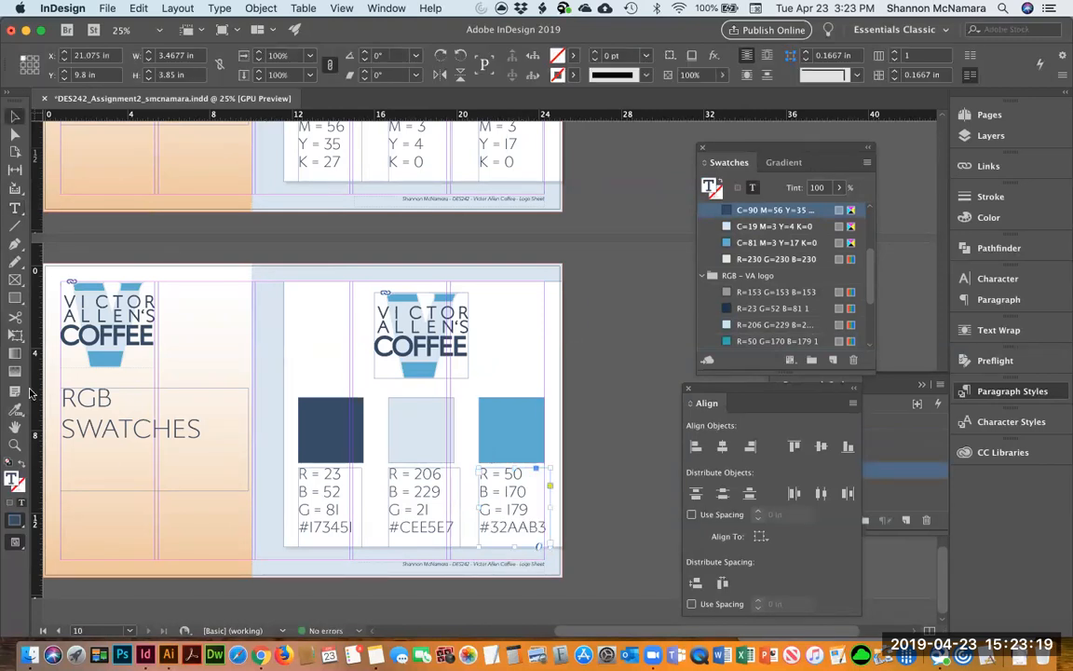
click(345, 438)
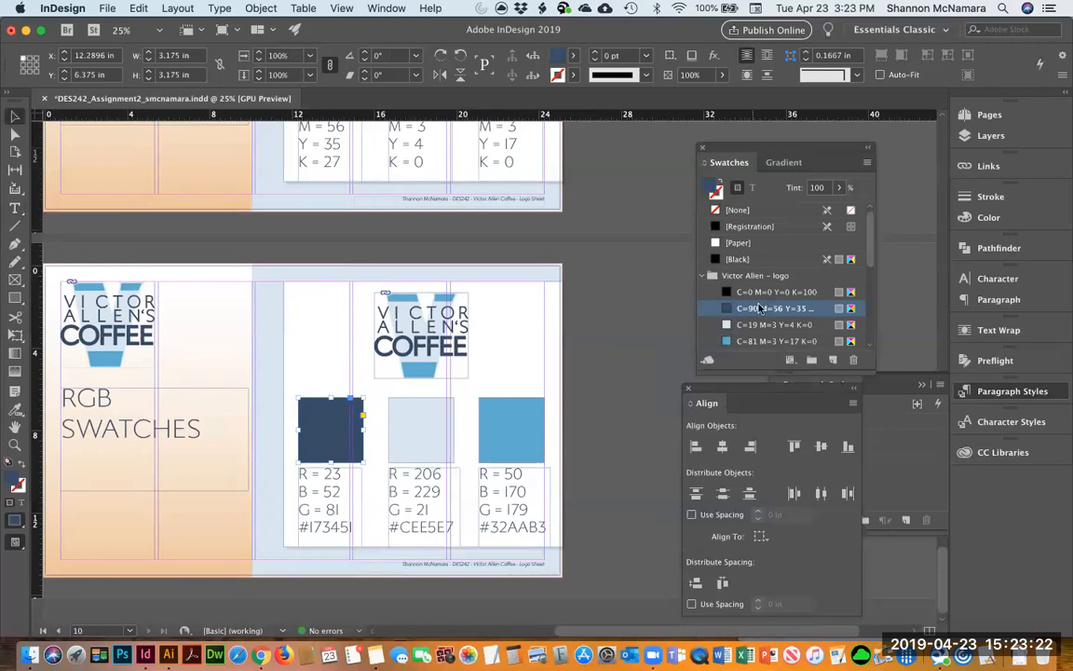
scroll(767, 301, down, 3)
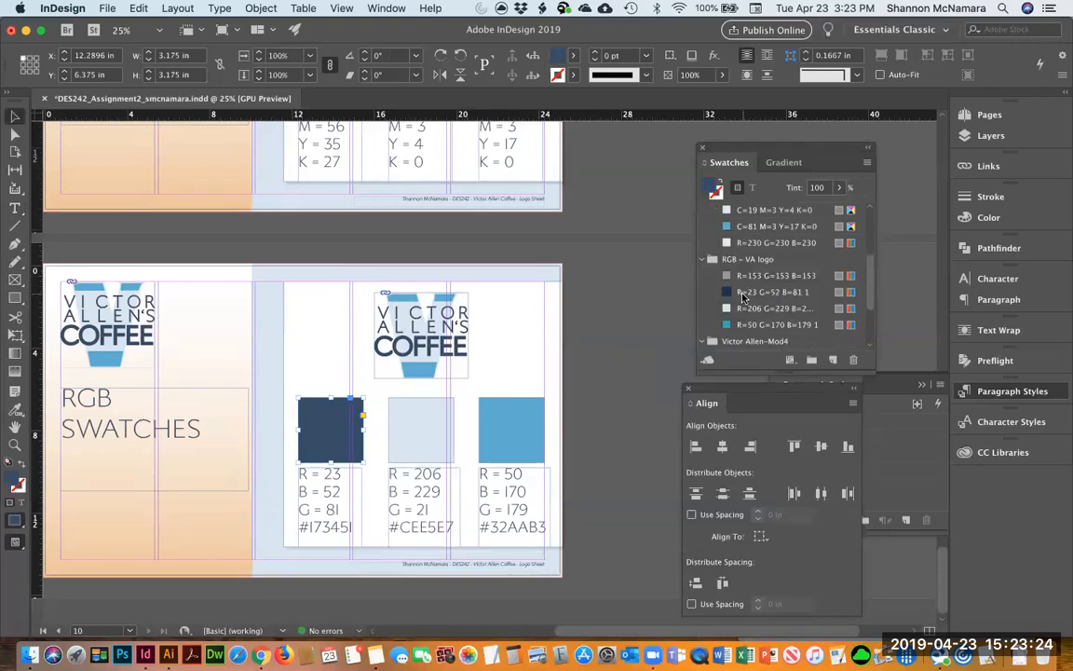
click(743, 294)
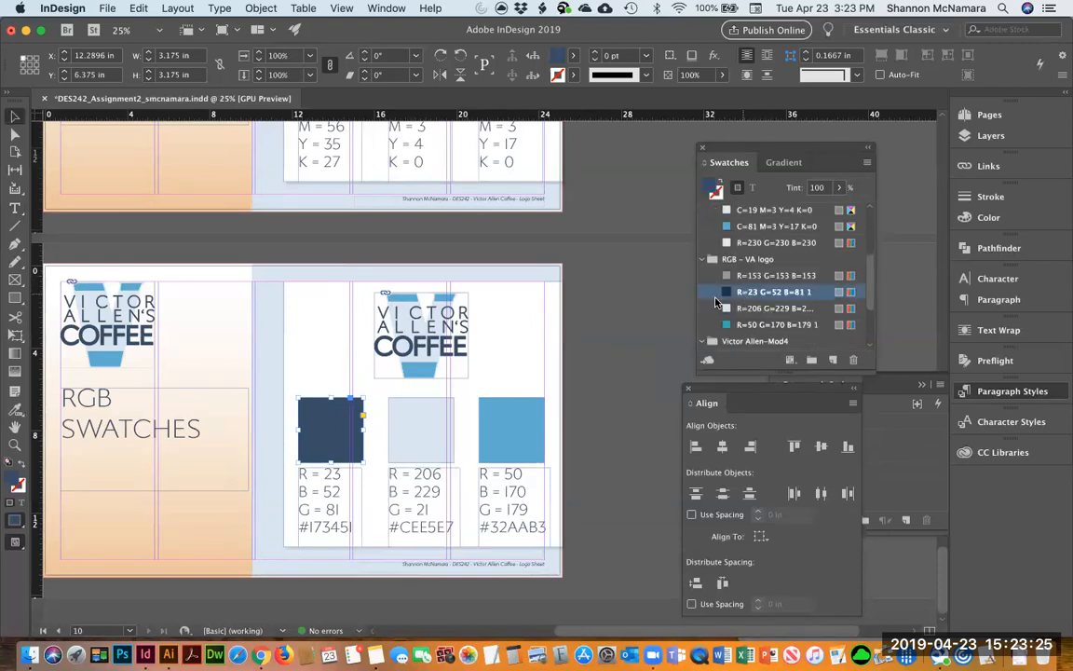
click(407, 422)
click(786, 311)
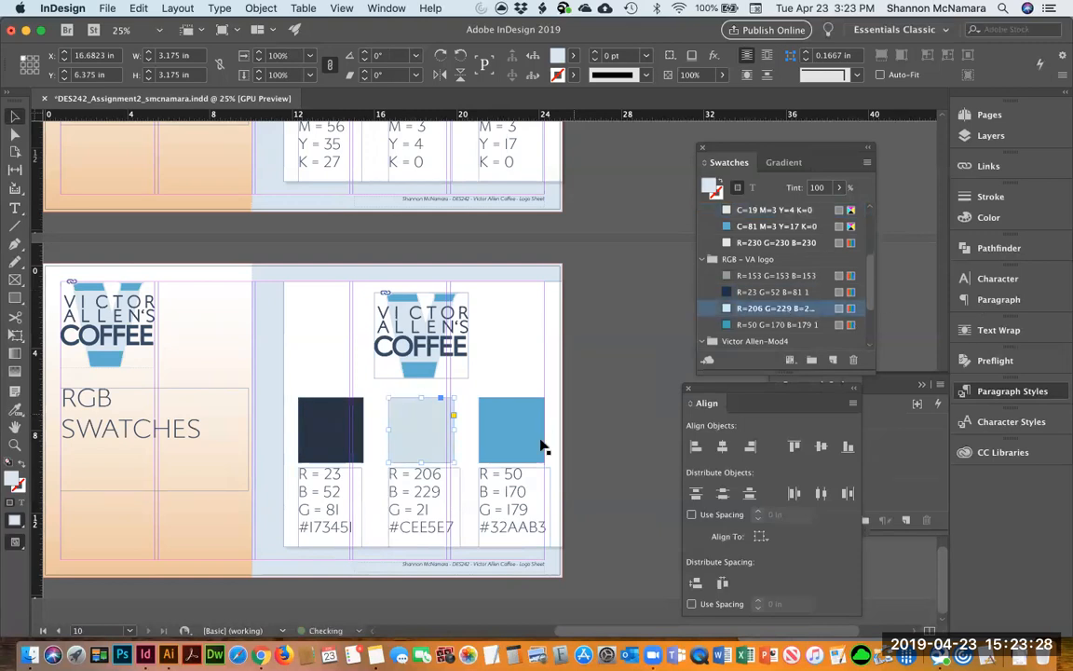
click(521, 433)
click(763, 326)
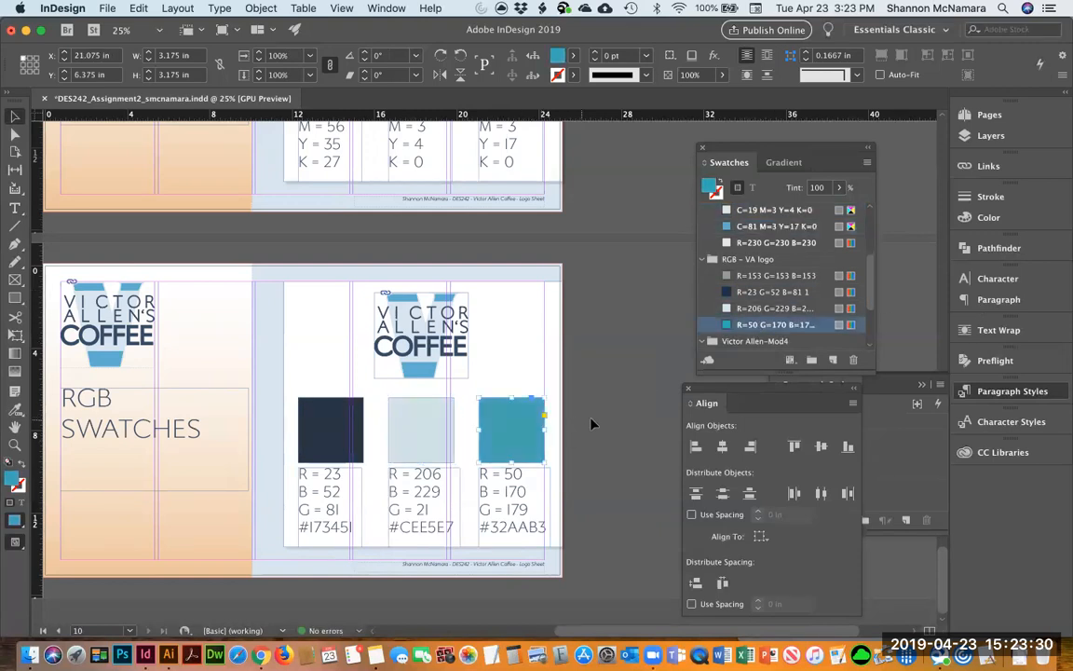
Replace the logo above the RGB squares with logo_1up_RGB.ai and save the document.
click(423, 324)
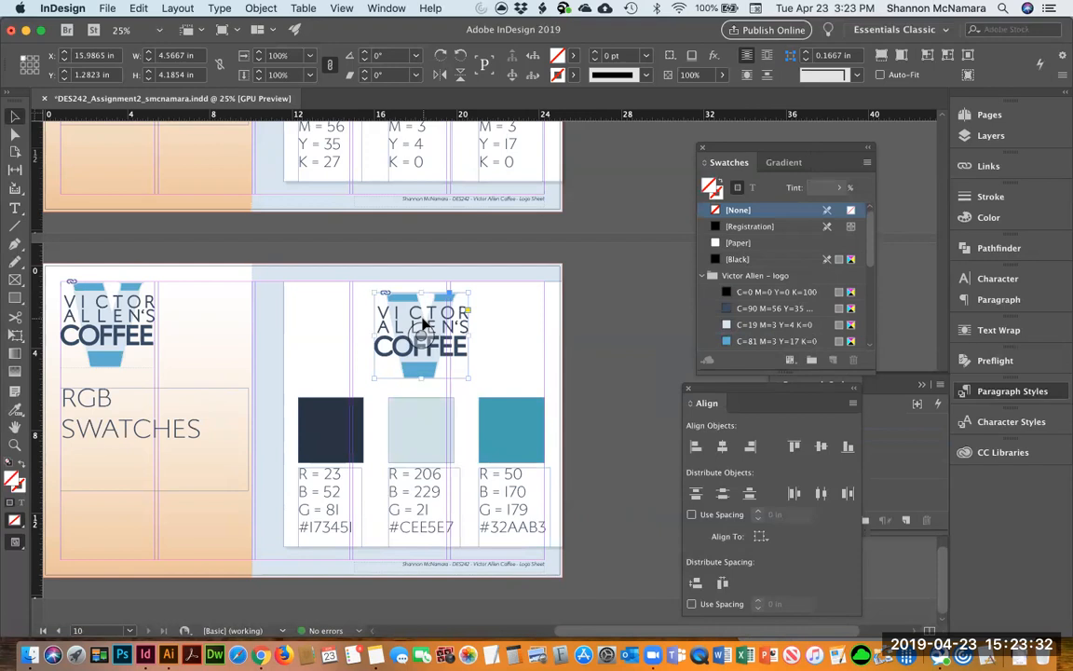
key(super+d)
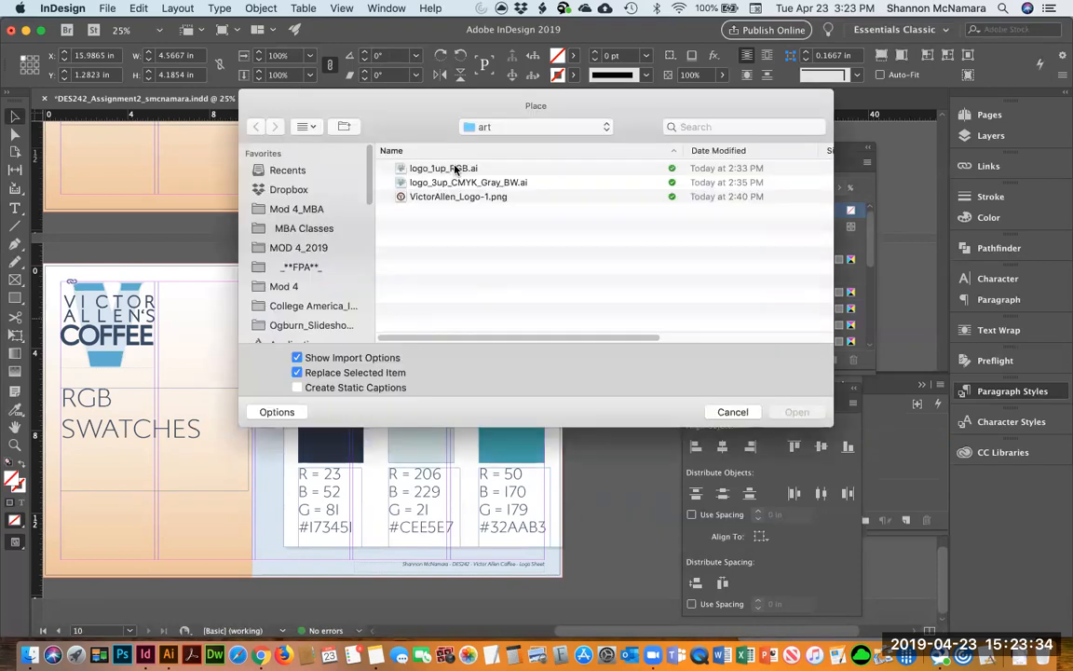
click(455, 170)
click(796, 412)
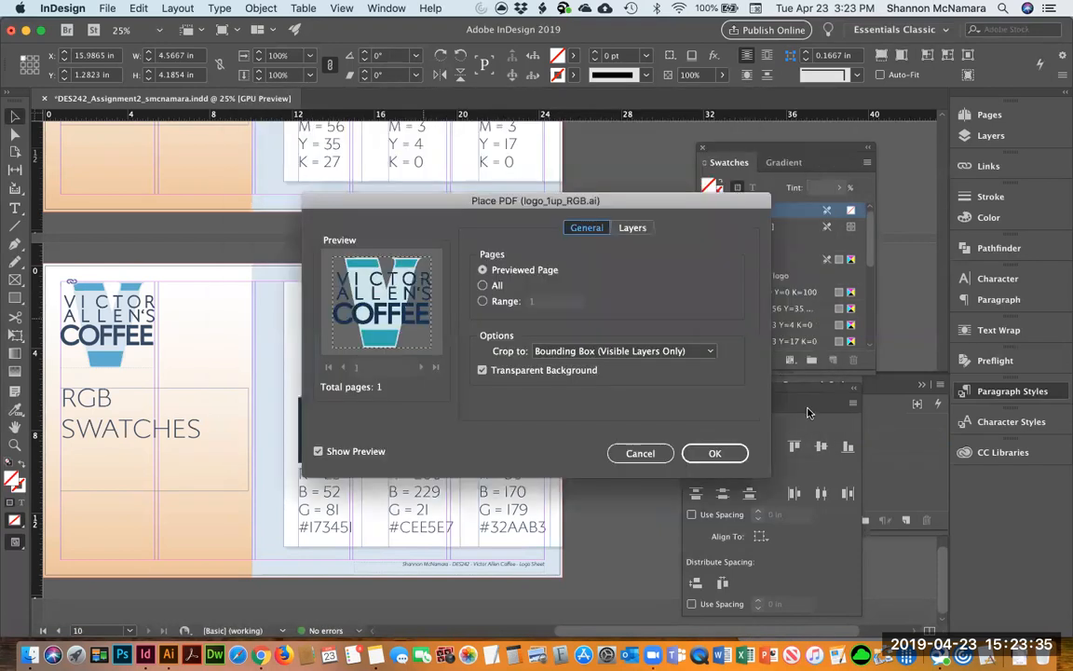
click(733, 458)
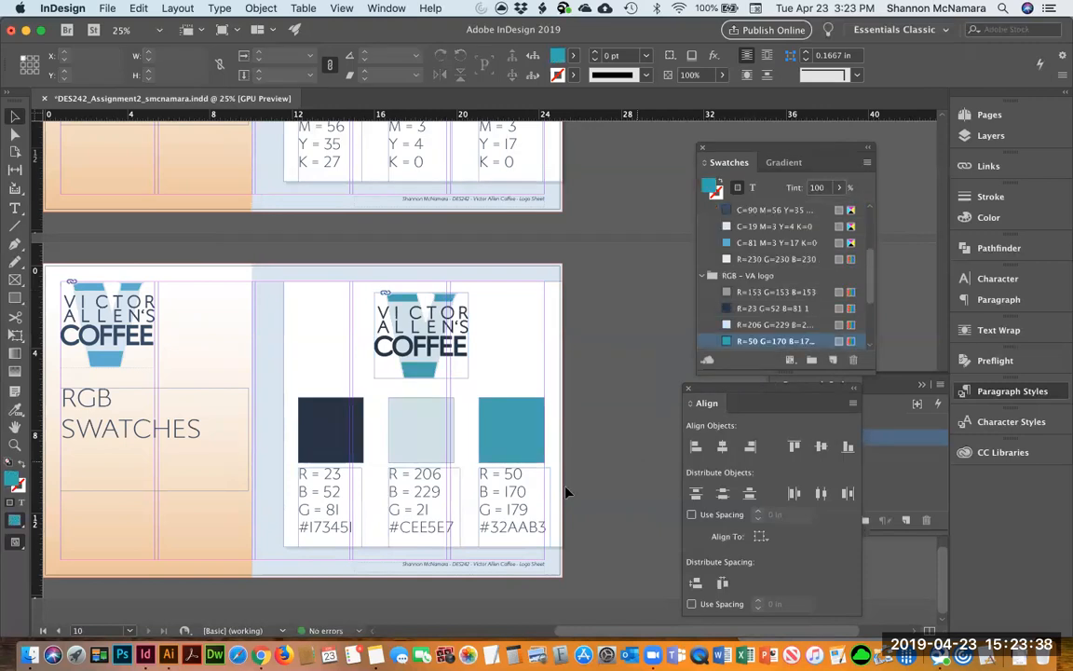
scroll(564, 424, left, 5)
key(super+s)
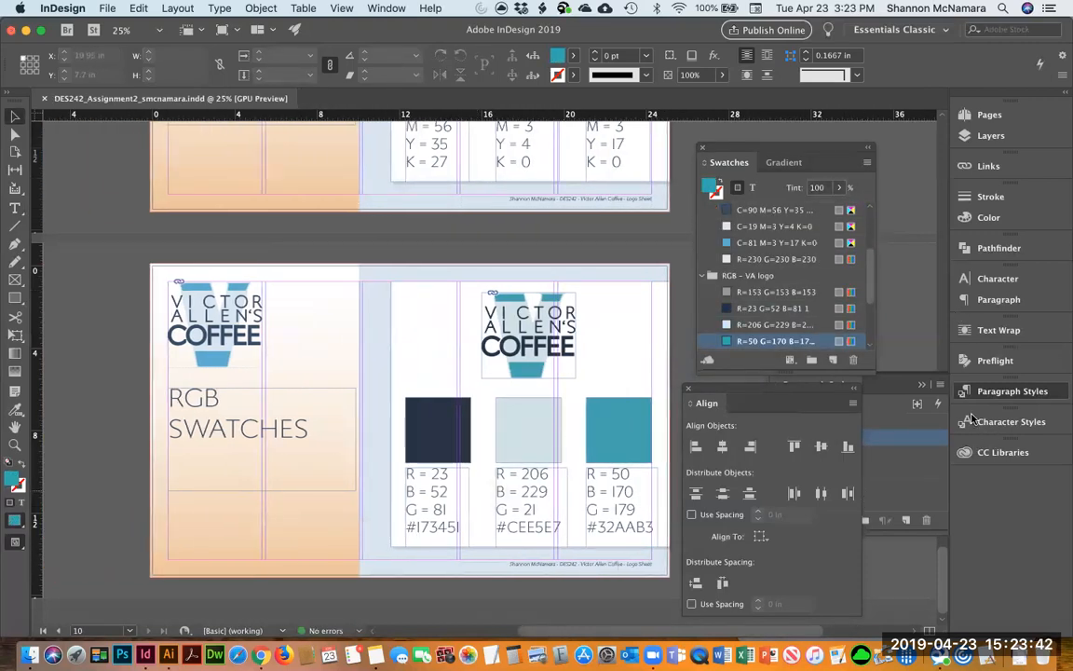
Add a page after page 10 and paste page 10's title, logo, squares and labels onto it in place.
click(989, 114)
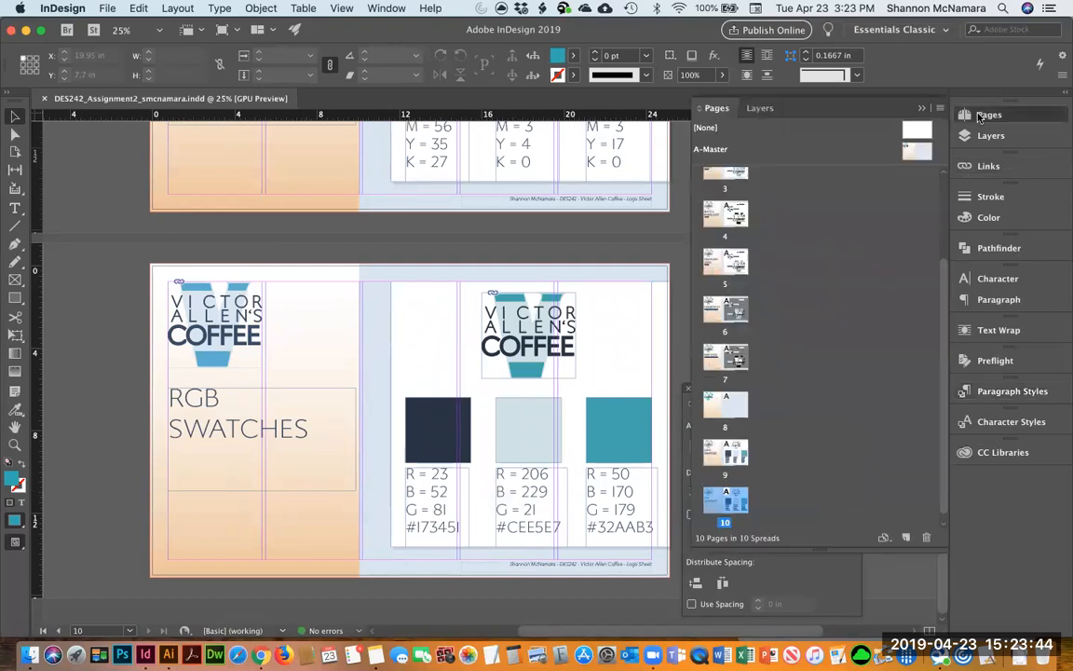
click(905, 538)
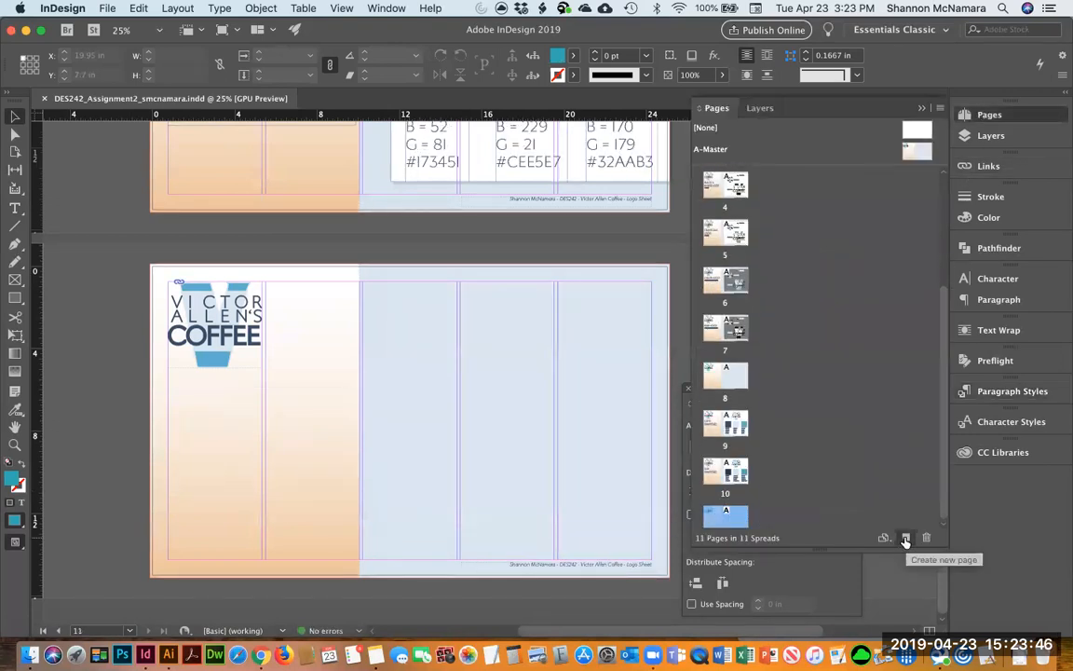
scroll(419, 262, up, 5)
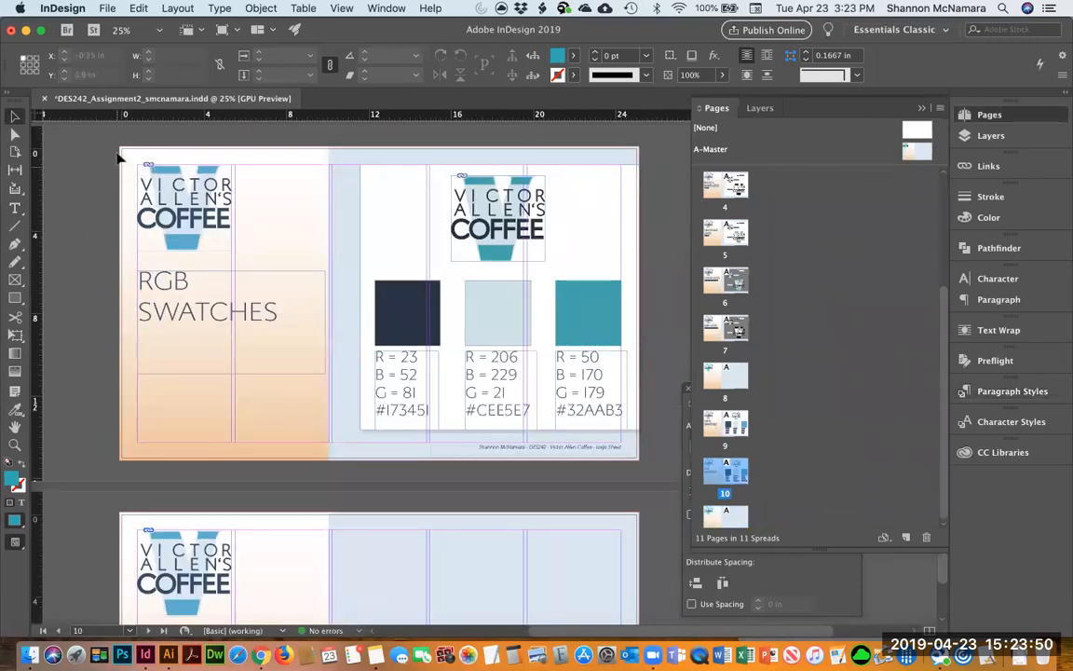
drag(135, 177, 620, 430)
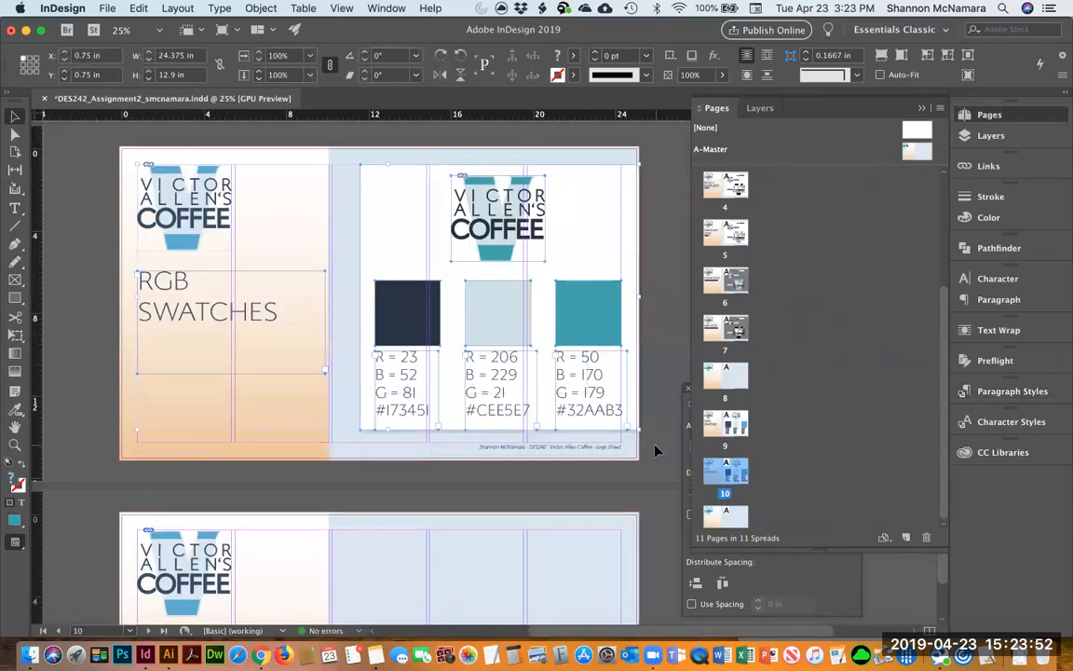
scroll(462, 580, down, 5)
right_click(285, 438)
click(316, 438)
right_click(314, 437)
click(333, 463)
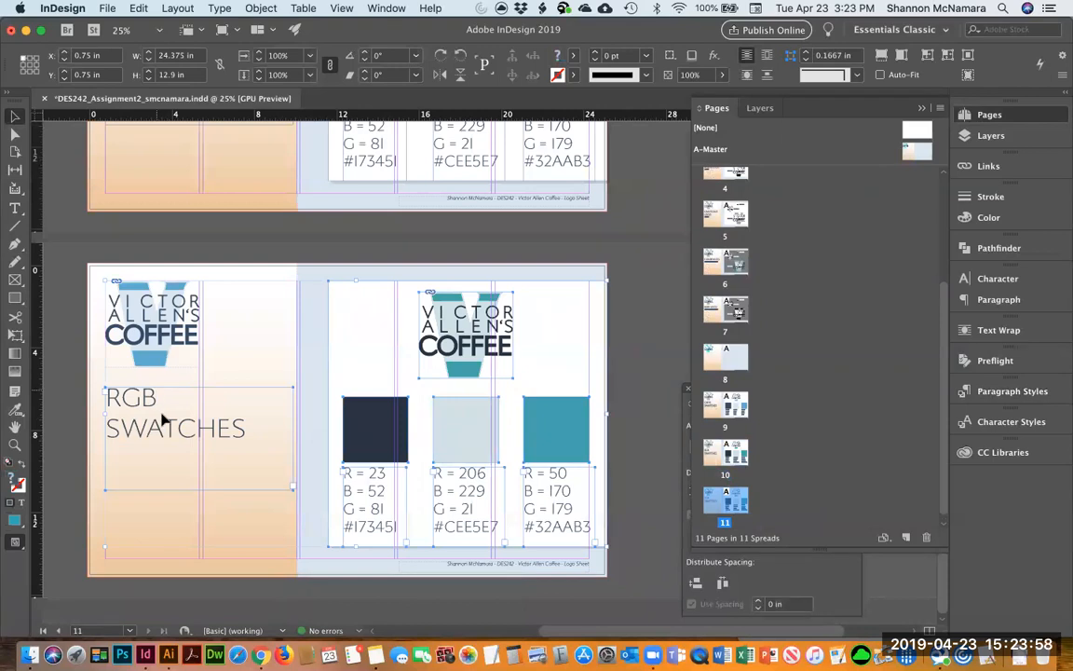
Change the title on page 11 to GRAYSCALE SWATCHES.
double_click(159, 399)
double_click(154, 401)
text(GRAYSCALE)
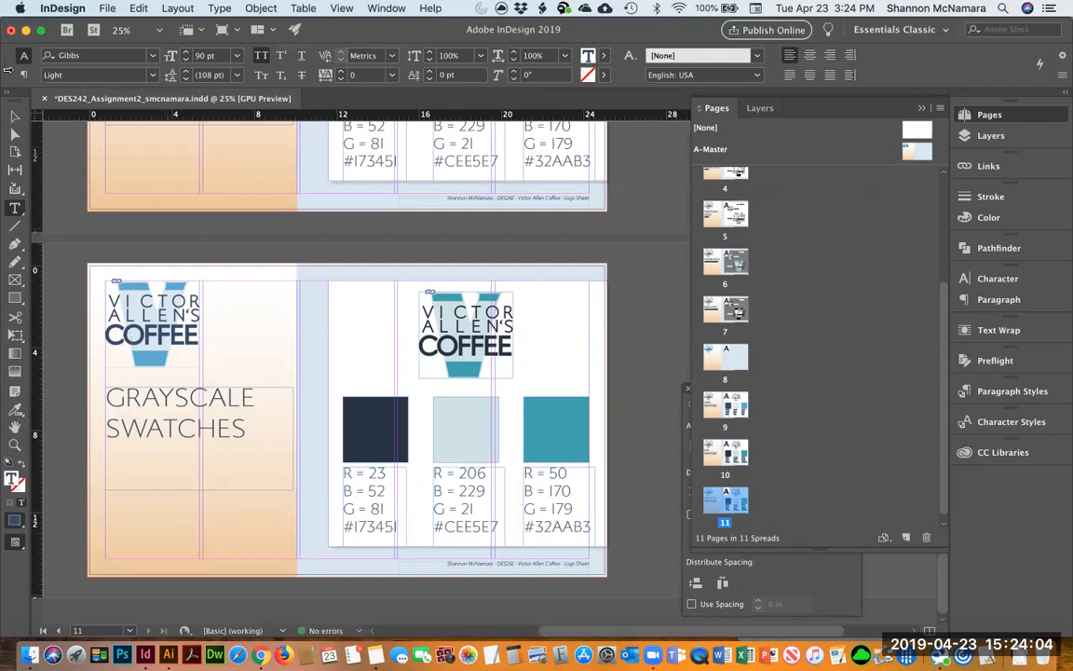
click(15, 115)
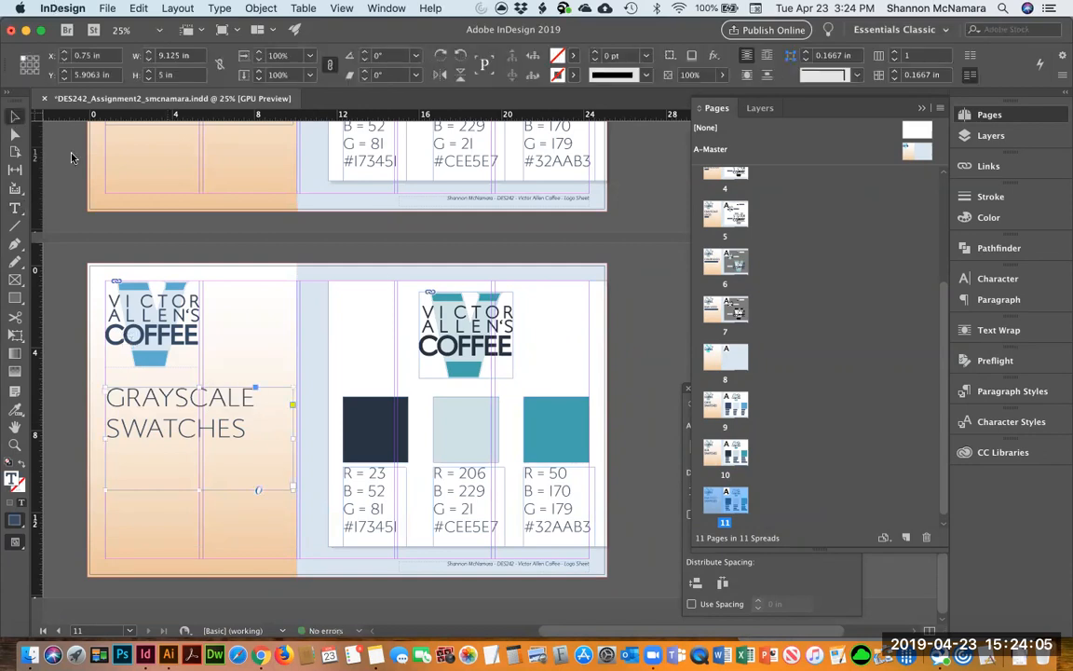
Replace the logo above page 11's squares with page 2 of logo_3up_CMYK_Gray_BW.ai, the grayscale version.
click(463, 320)
key(super+d)
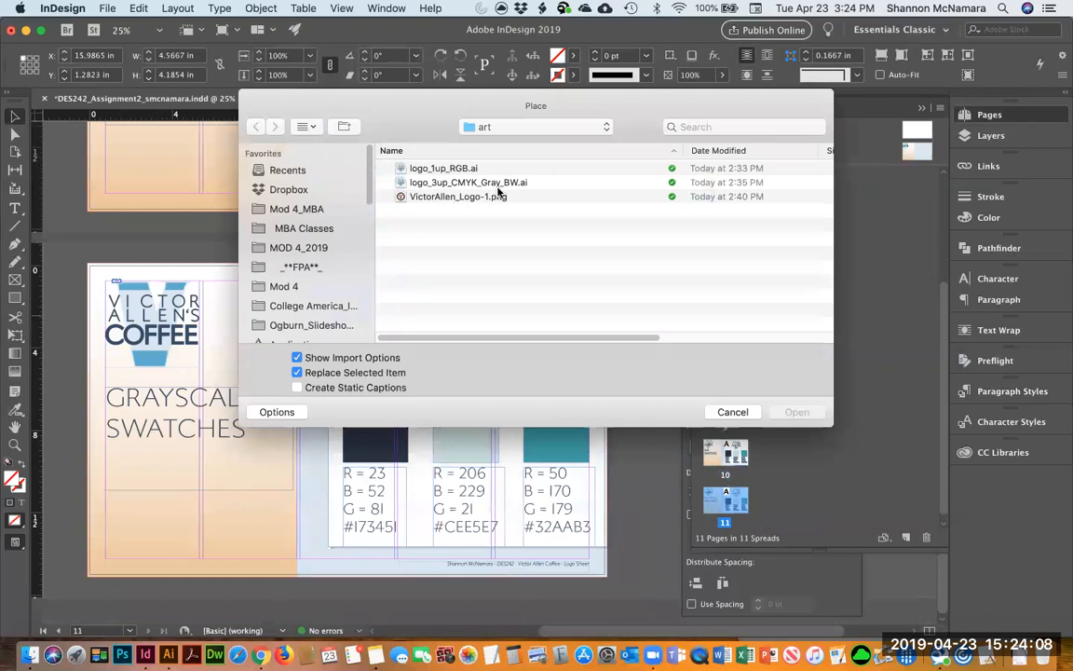
click(470, 182)
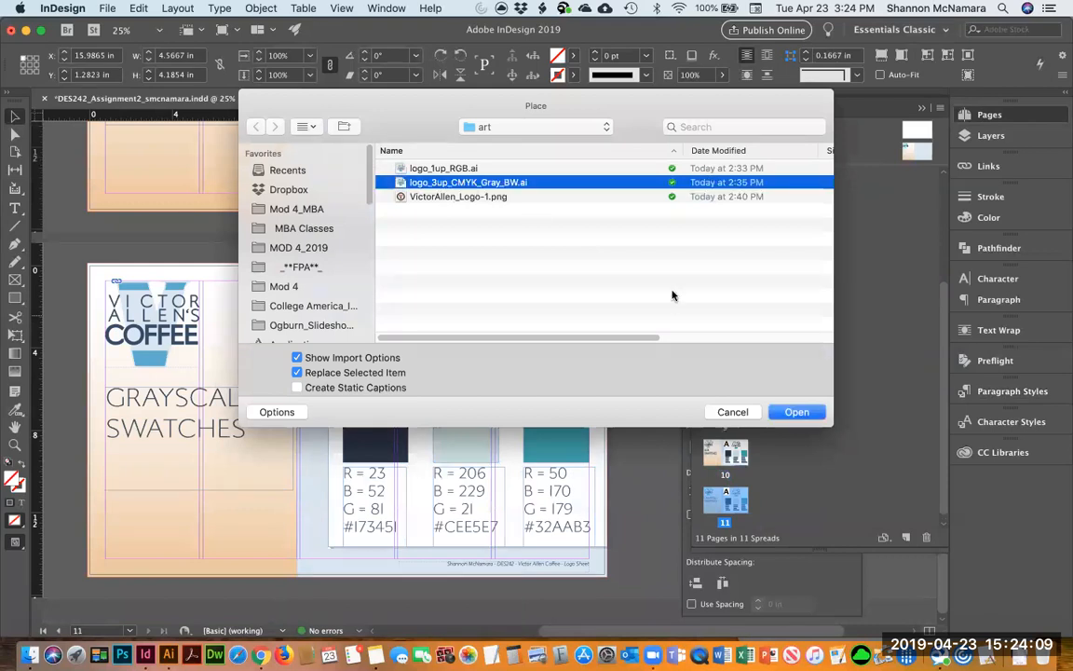
click(796, 412)
click(421, 367)
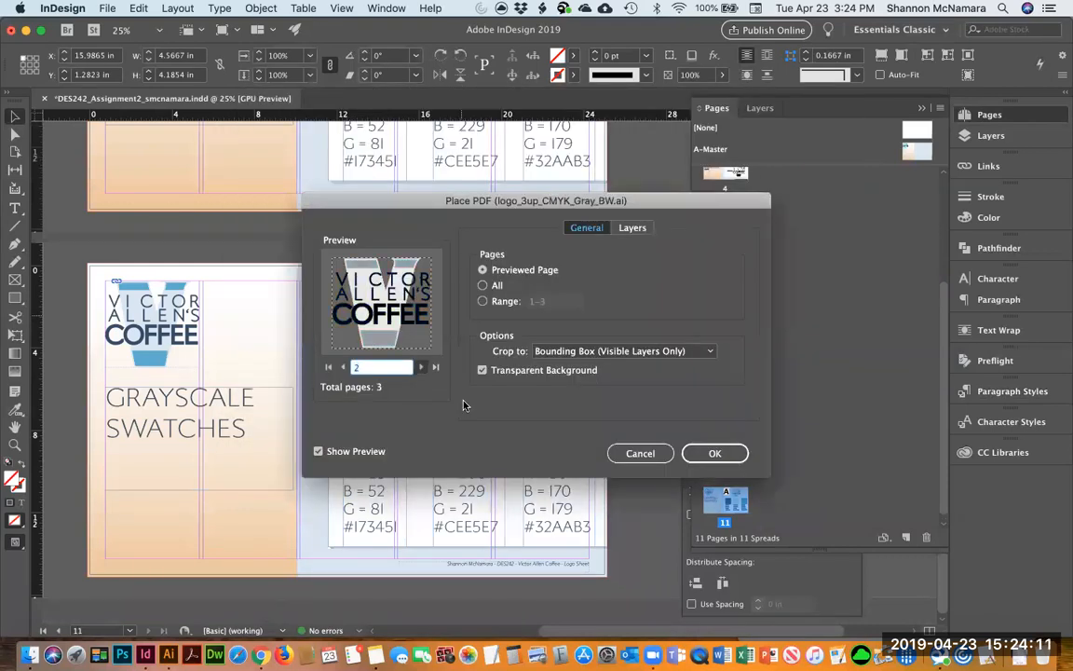
click(715, 452)
Select the dark navy square on page 11 and look through the document's swatches for the logo's black and gray colors.
click(372, 430)
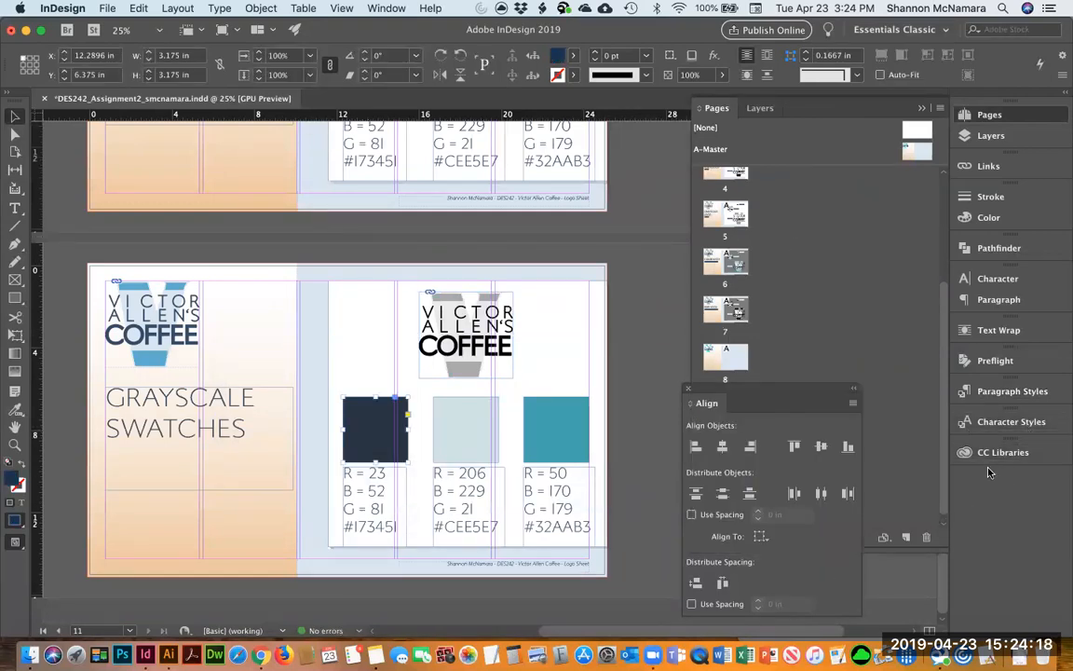
click(920, 111)
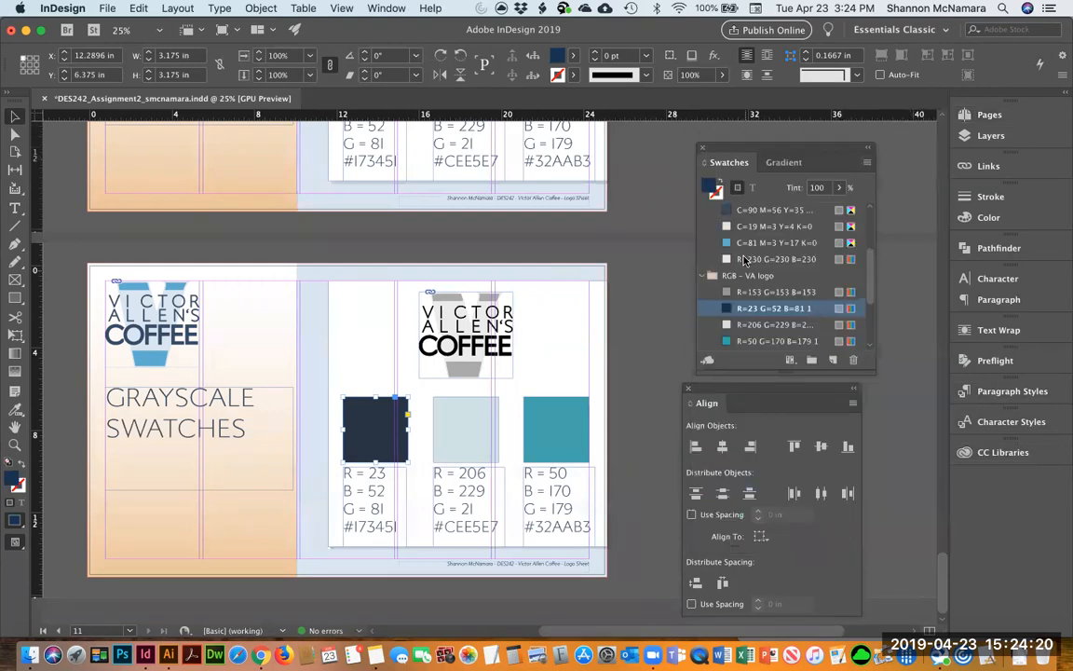
scroll(717, 252, up, 3)
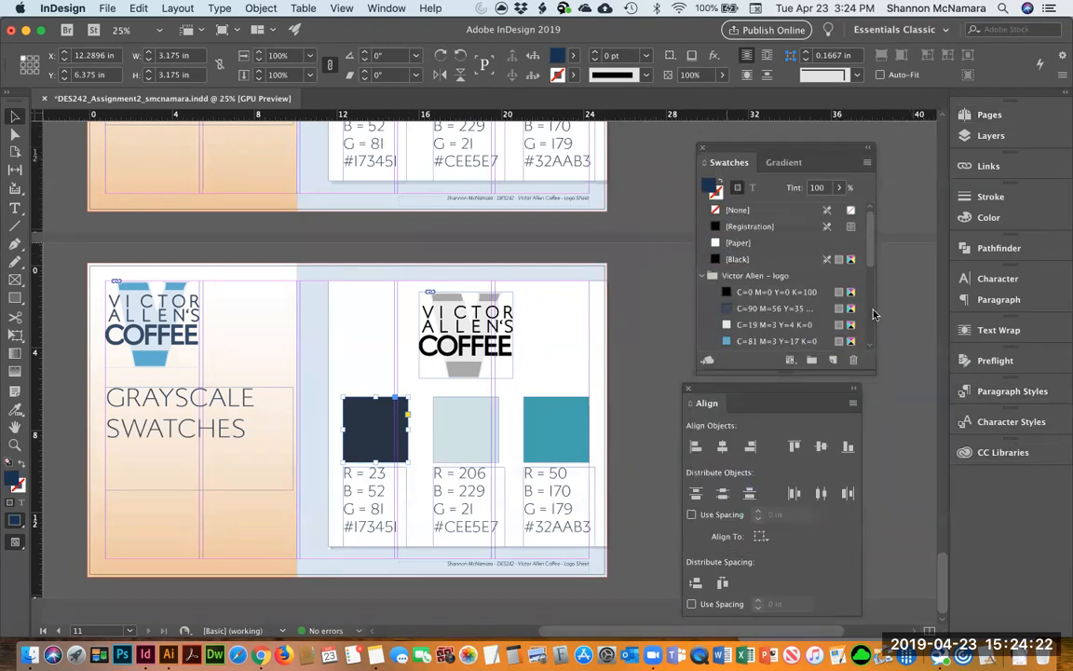
drag(871, 253, 871, 269)
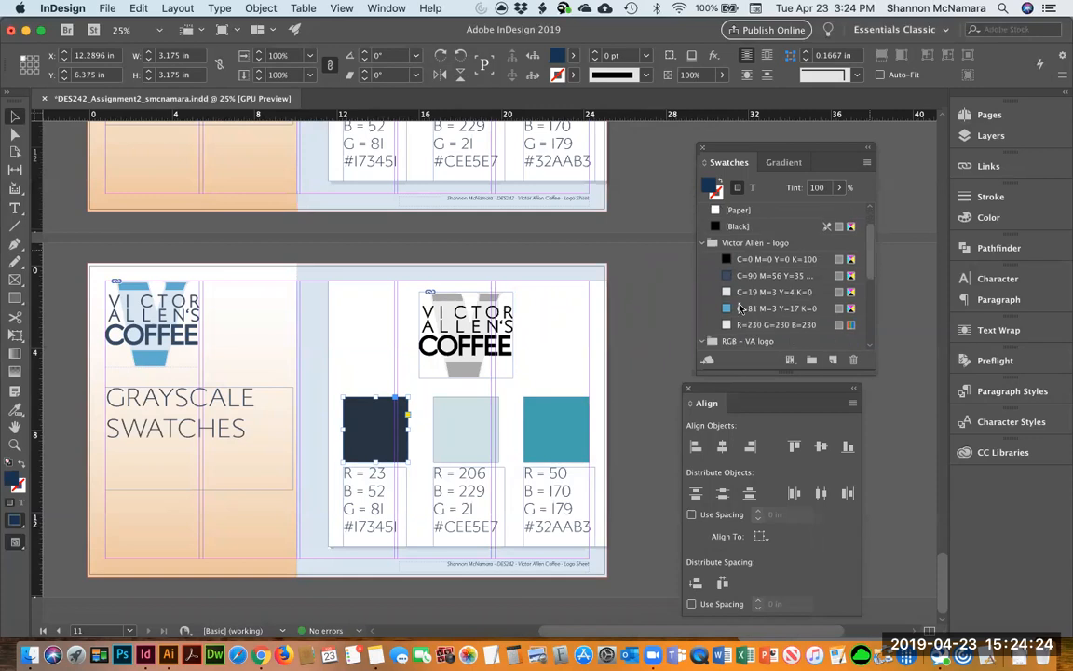
scroll(867, 349, down, 1)
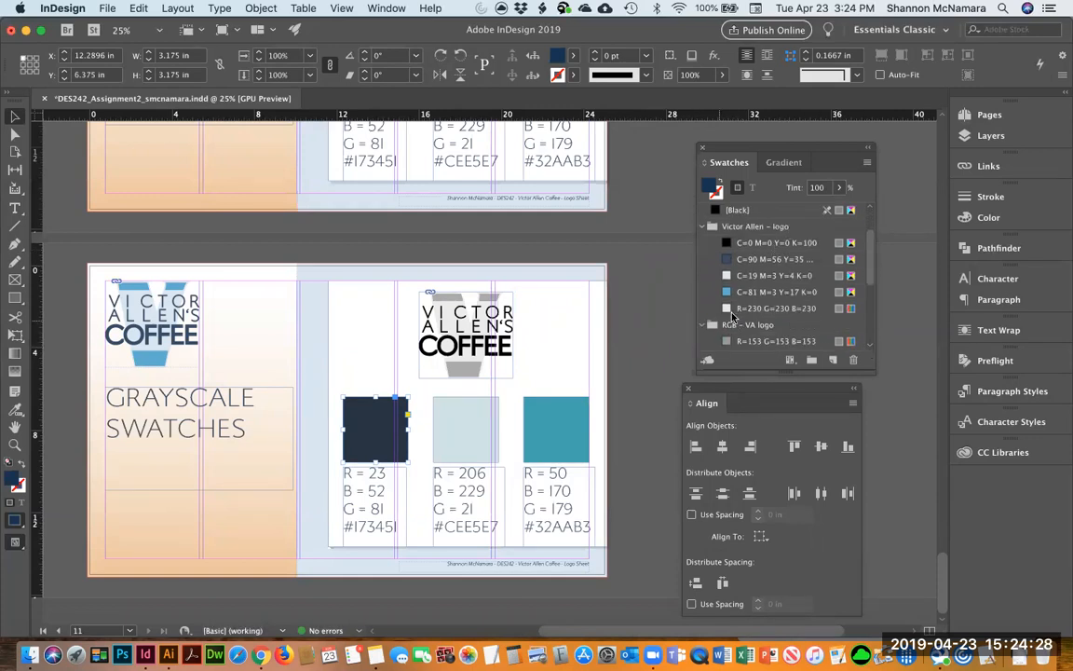
click(870, 347)
click(870, 346)
click(869, 347)
click(869, 346)
click(869, 347)
click(869, 346)
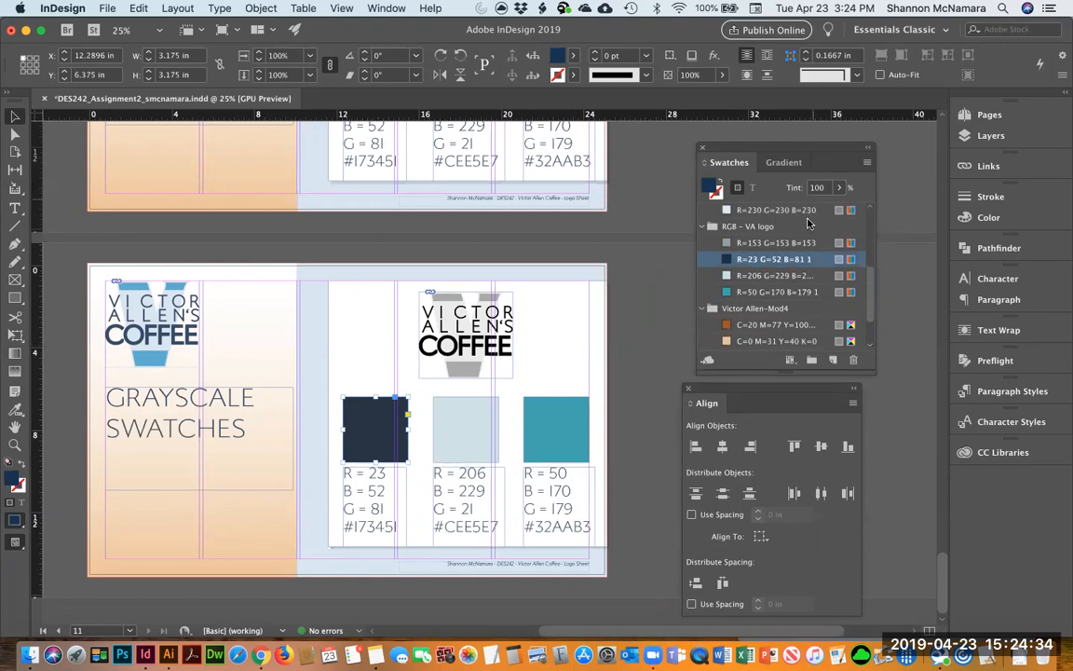
click(869, 210)
click(870, 210)
click(870, 210)
click(869, 210)
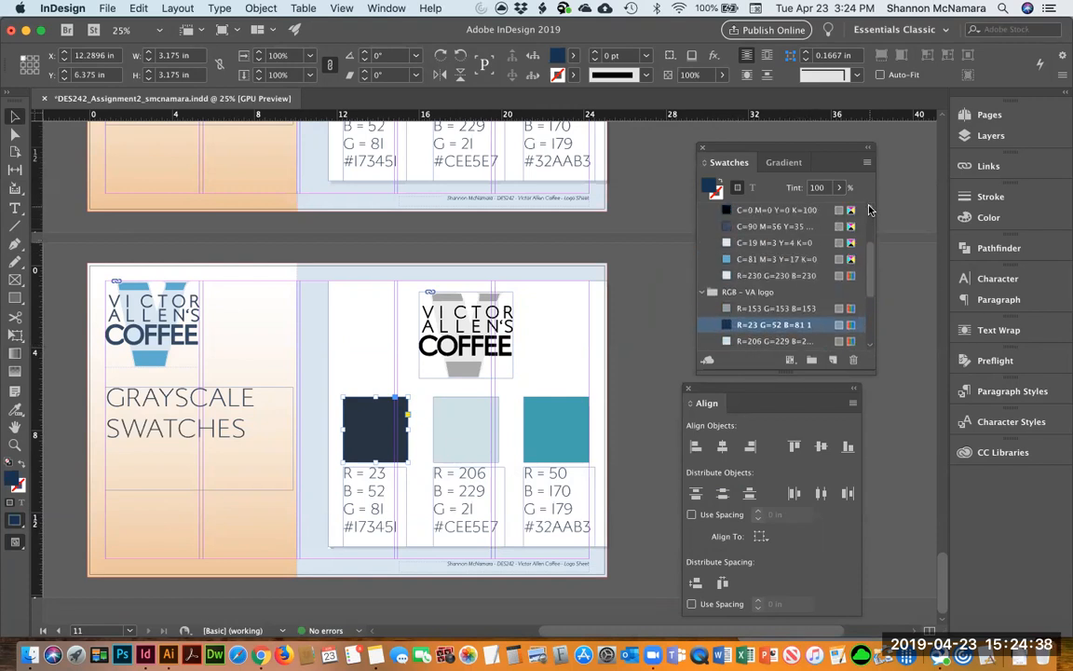
click(869, 209)
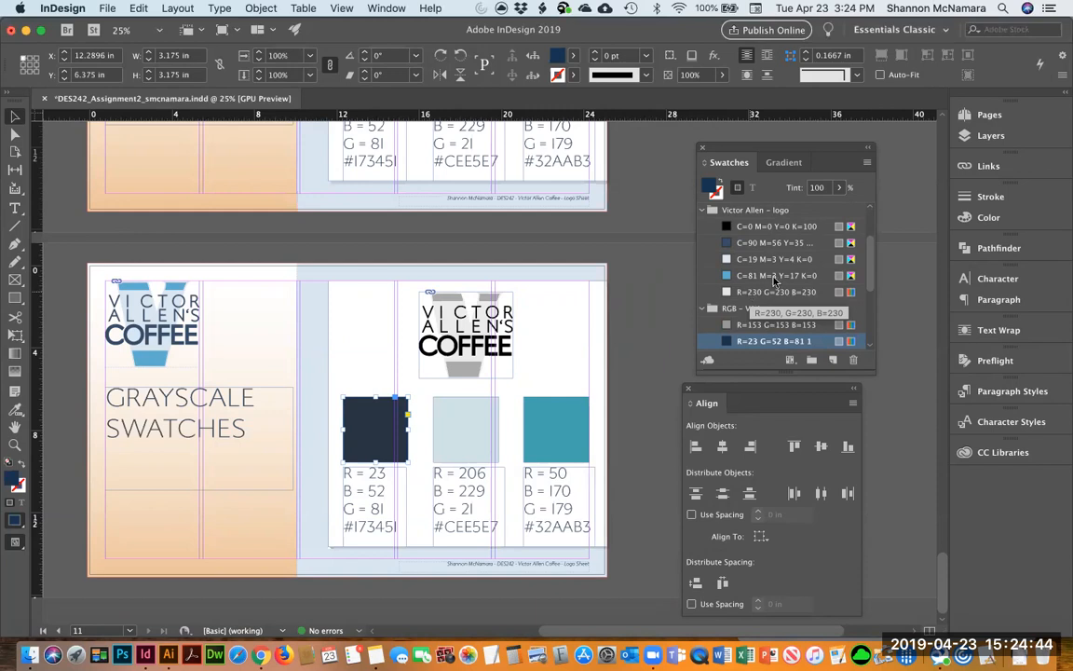
click(869, 209)
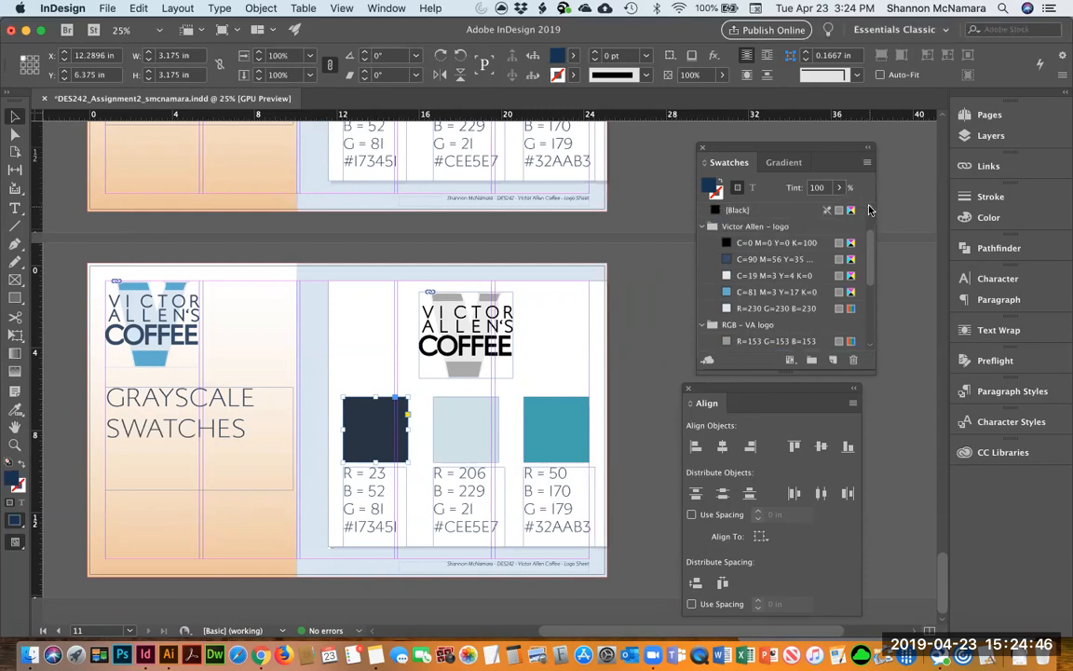
Switch the Creative Cloud library from DES 242 to VictorAllen-logo-mod4 and show its colors.
click(1003, 451)
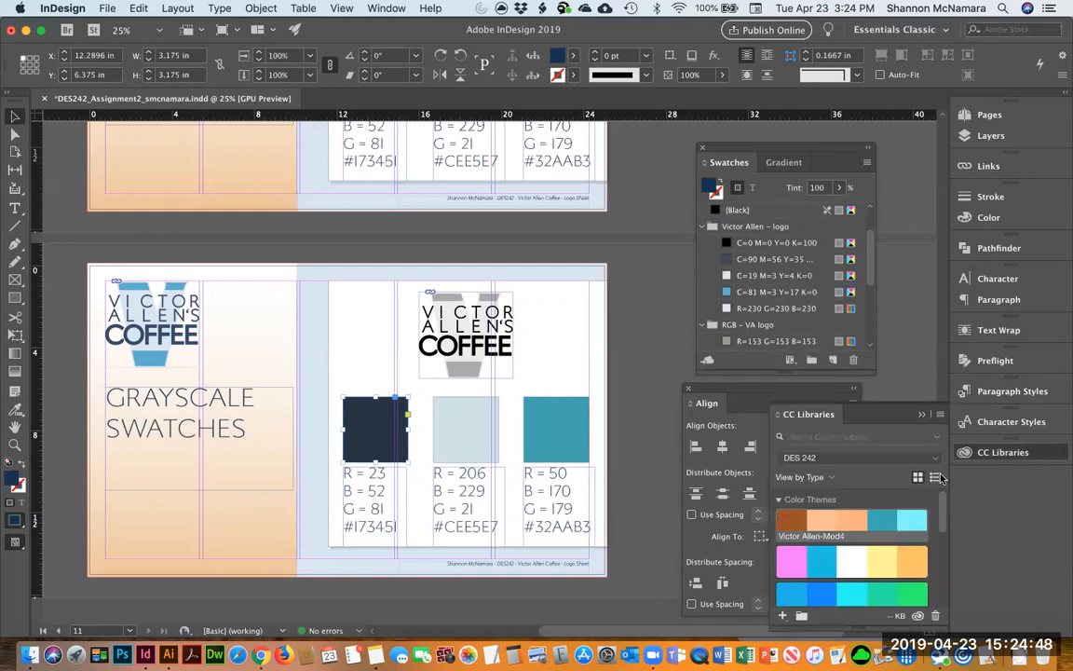
scroll(918, 547, down, 2)
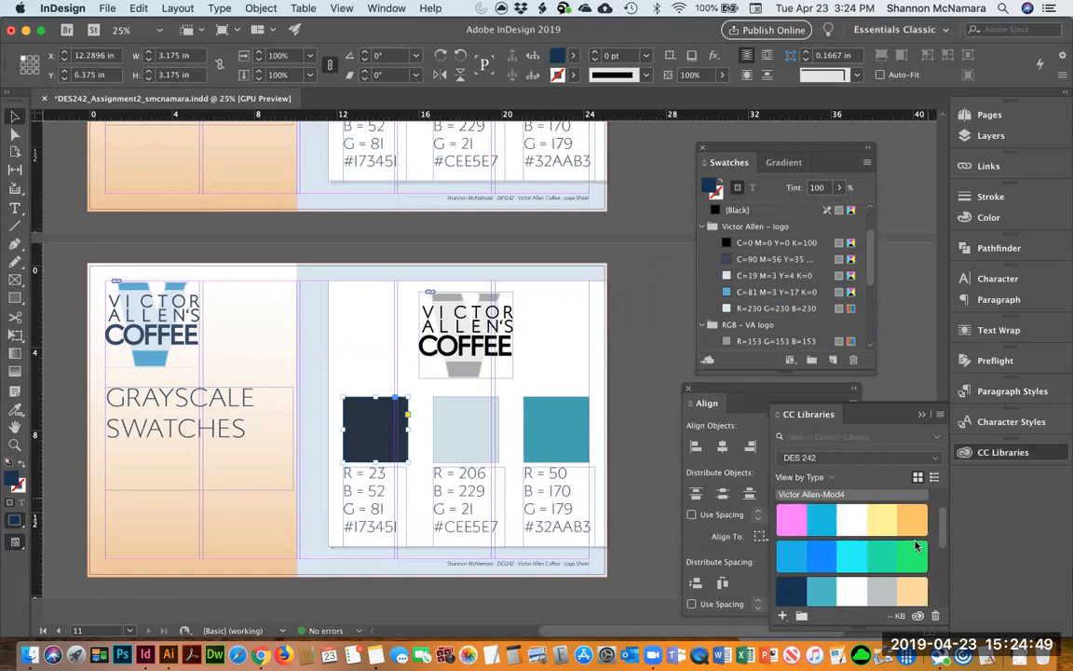
click(935, 458)
scroll(856, 559, down, 5)
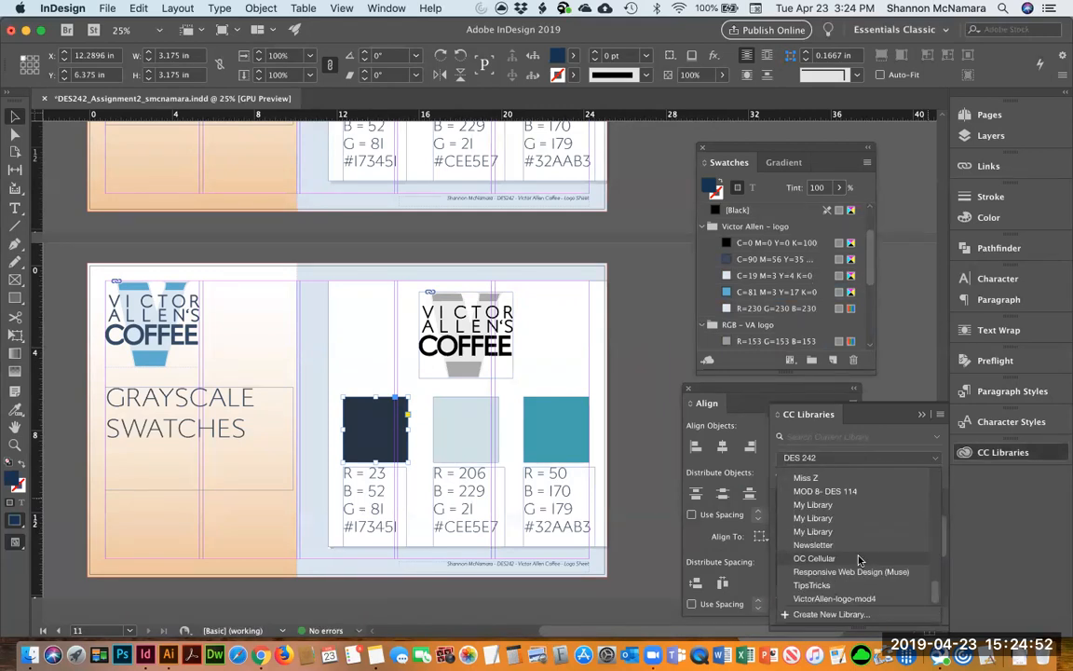
click(853, 599)
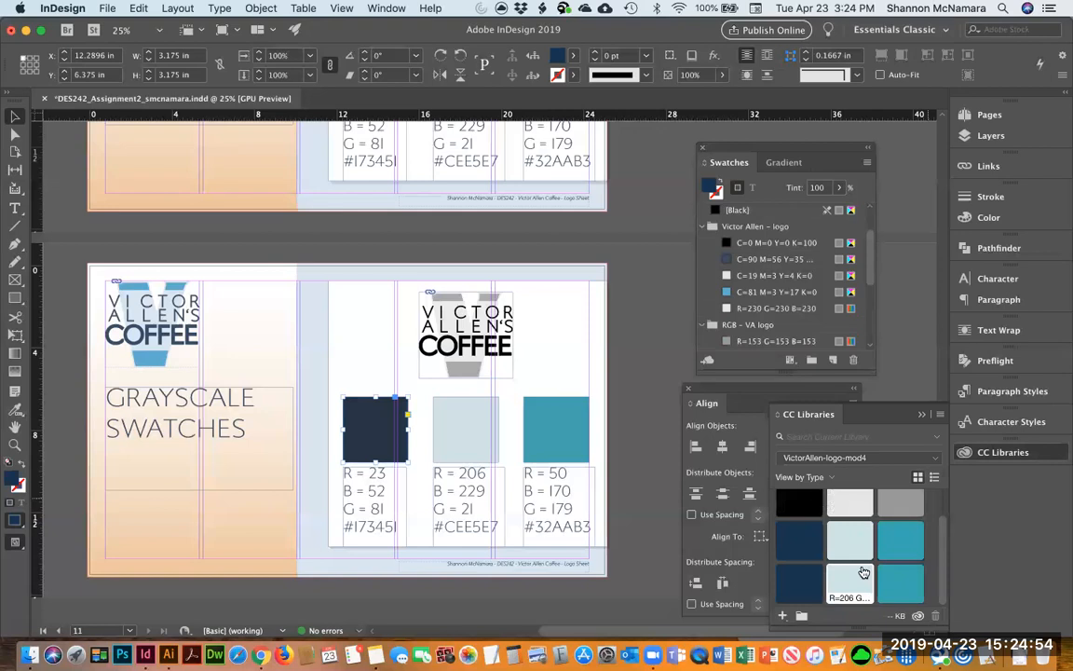
scroll(886, 522, up, 2)
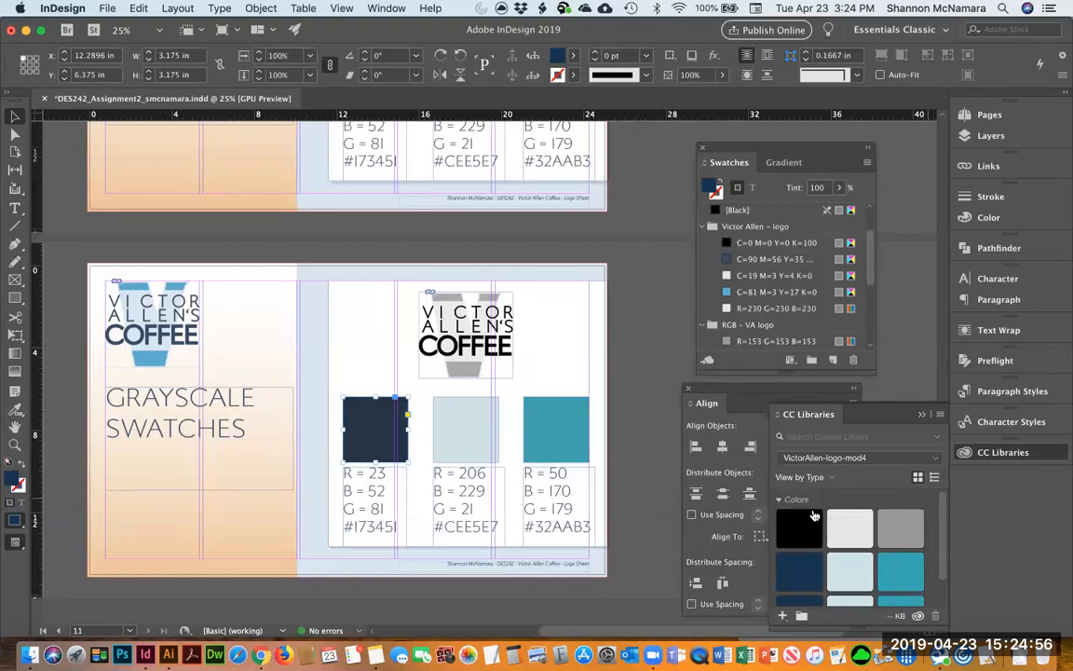
List the VictorAllen-logo-mod4 library's colors with their names and look through them for black and gray values.
scroll(825, 515, down, 1)
scroll(832, 520, up, 1)
click(780, 500)
click(780, 501)
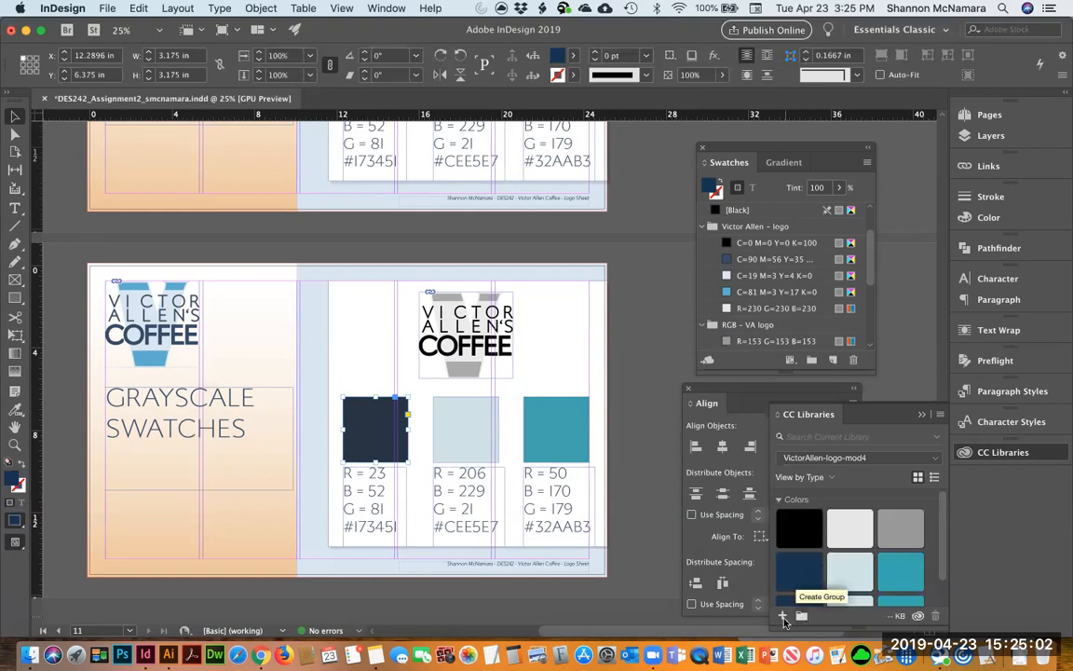
click(933, 477)
scroll(865, 555, down, 5)
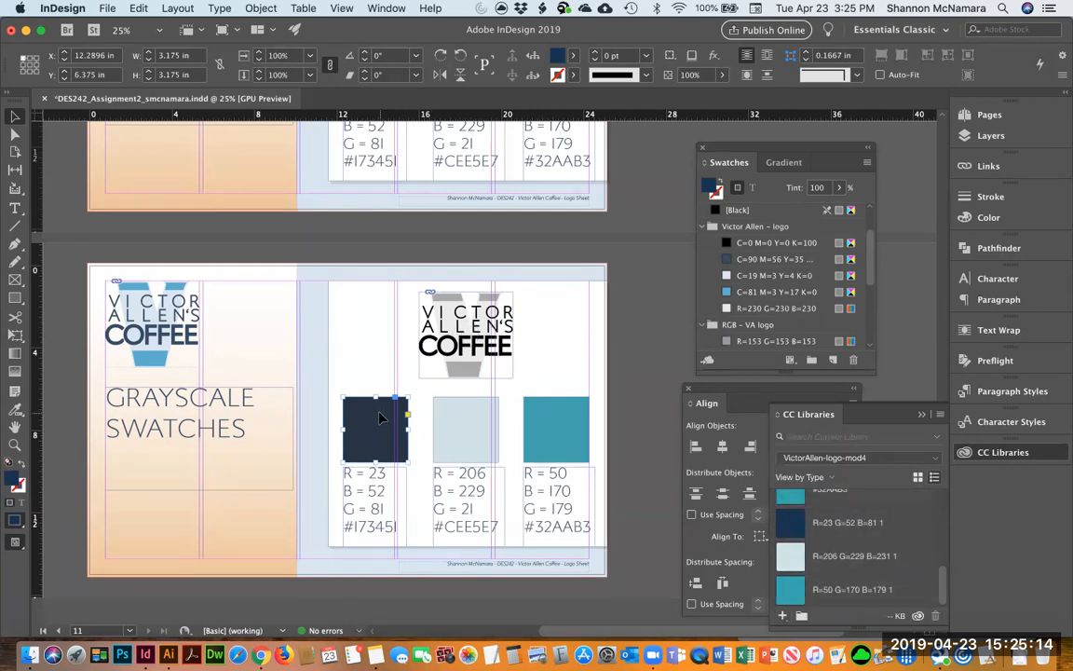
Fill page 11's first square with C=0 M=0 Y=0 K=100 and the middle square with [Black] at 40% tint.
click(743, 245)
click(457, 433)
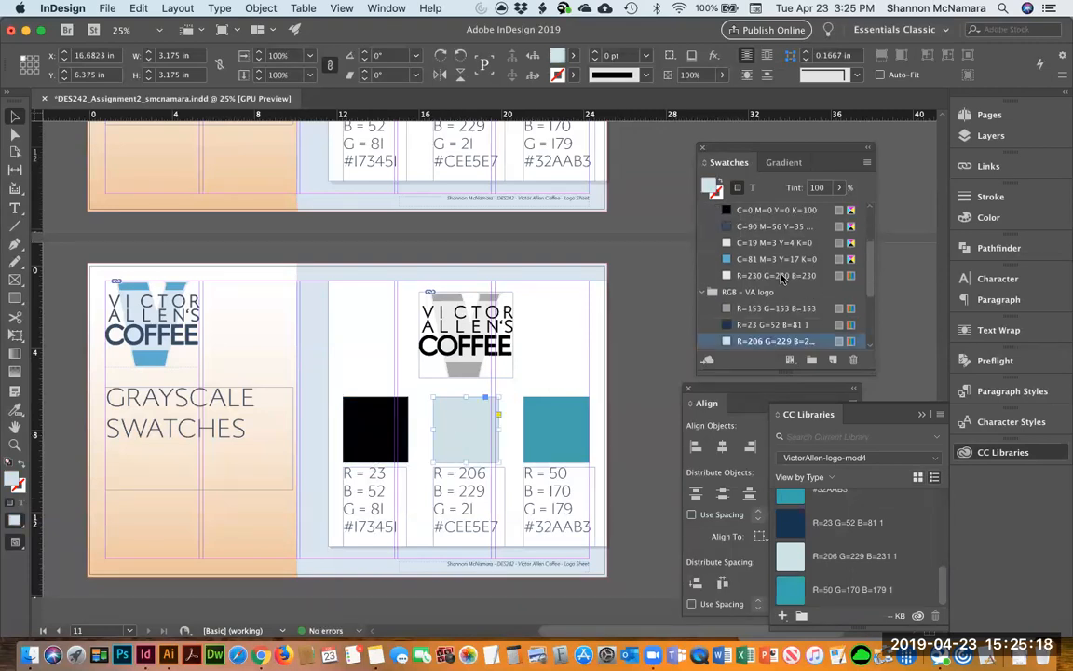
scroll(759, 267, up, 5)
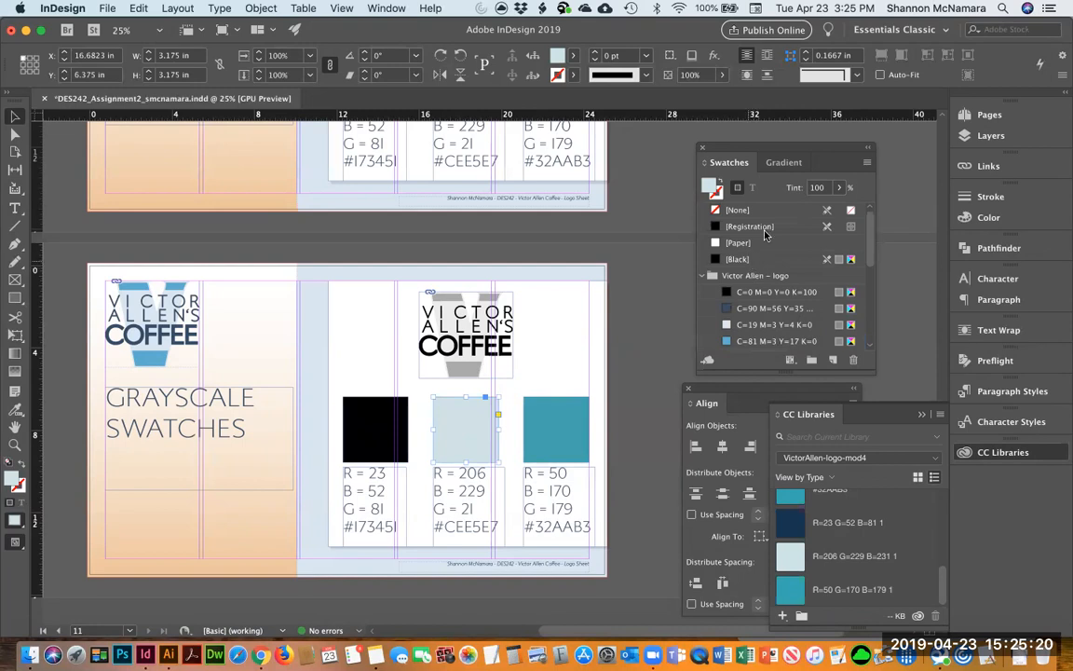
click(749, 260)
double_click(817, 188)
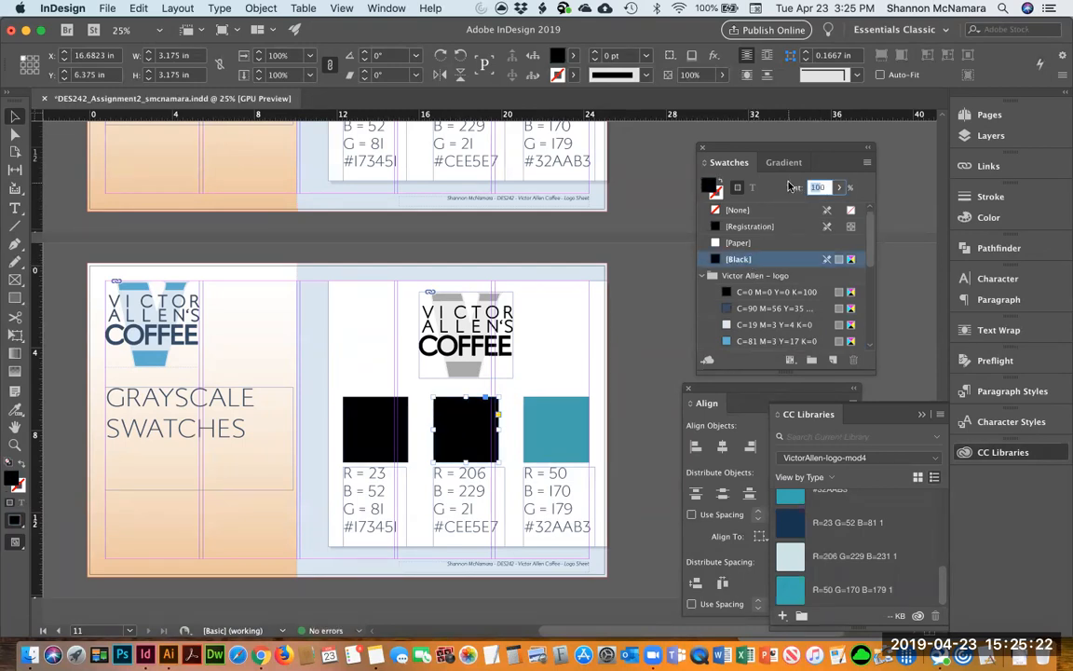
text(40)
key(Return)
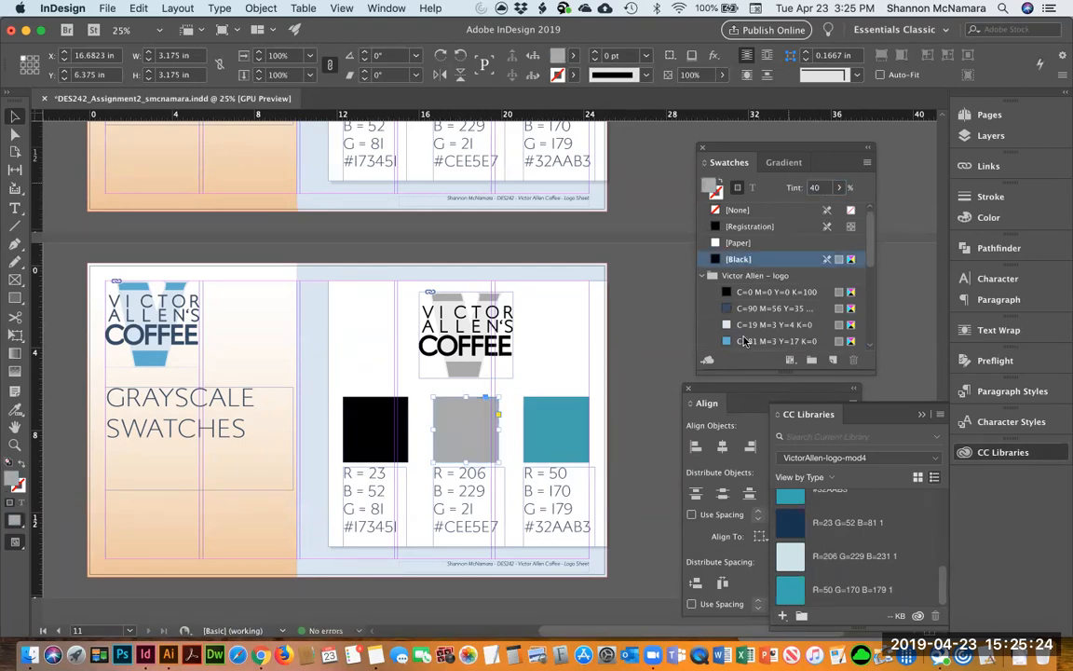
Fill the teal square on page 11 with [Black] at 10% tint.
click(575, 426)
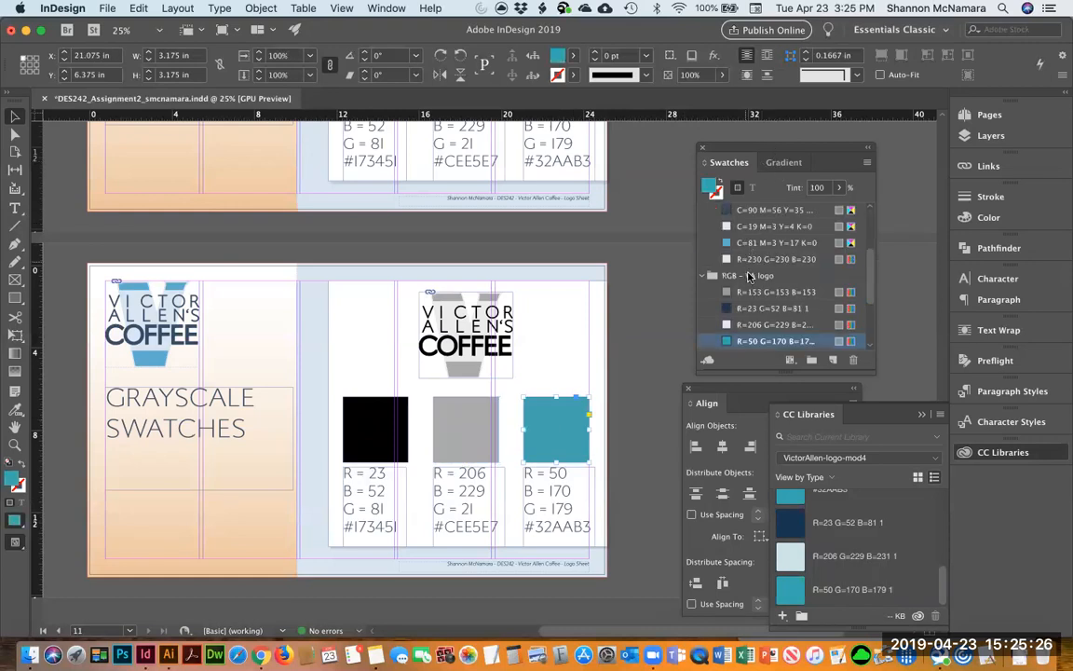
scroll(744, 250, up, 5)
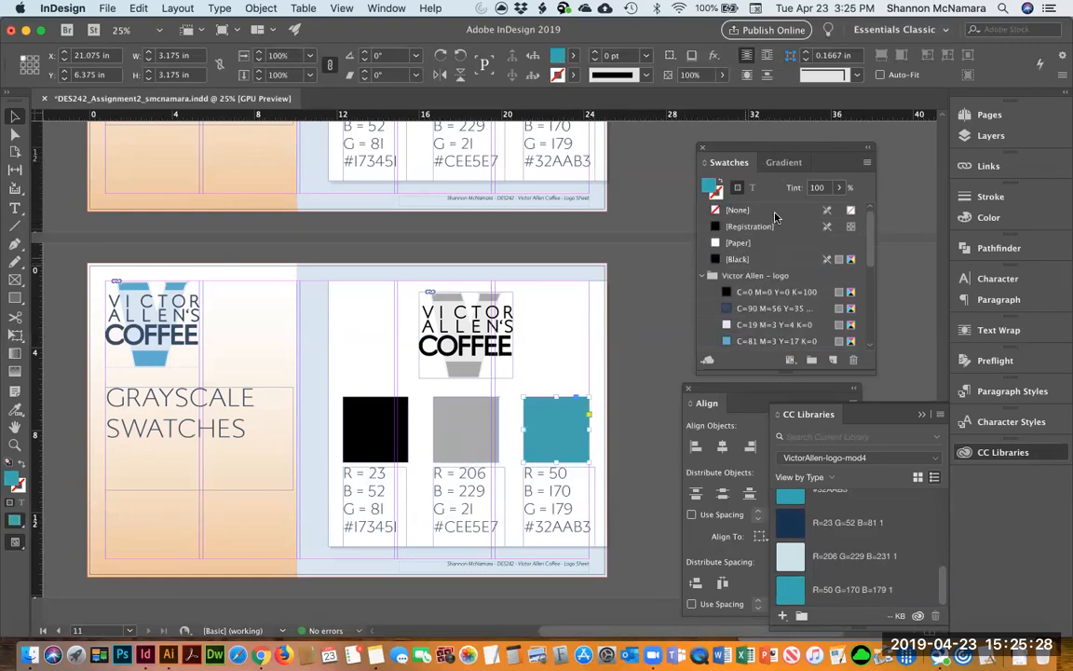
click(739, 259)
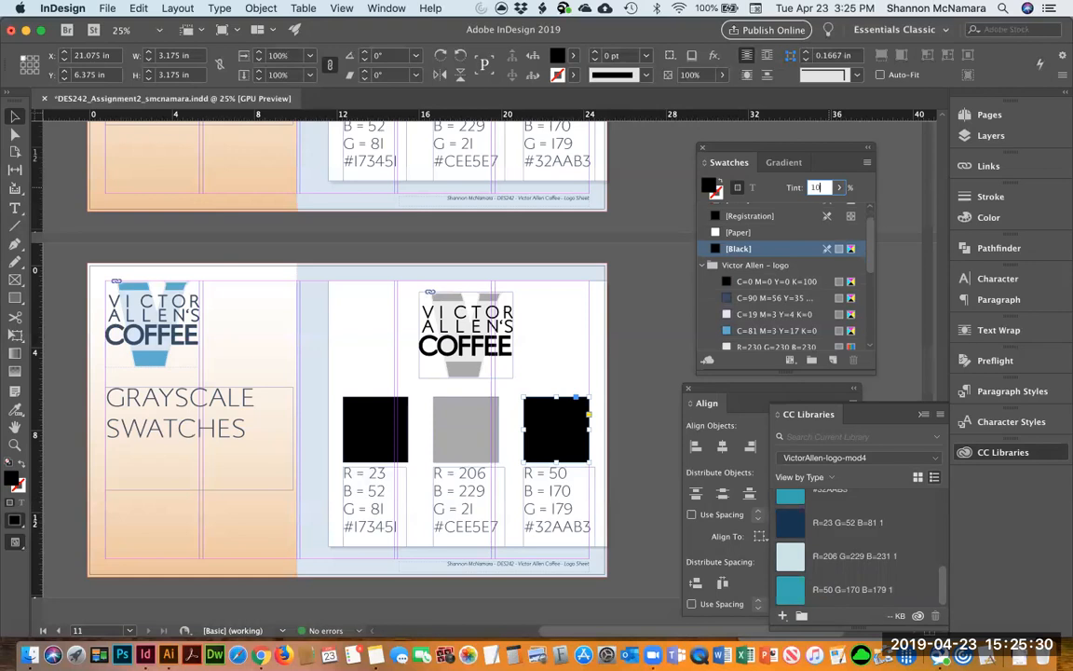
key(Return)
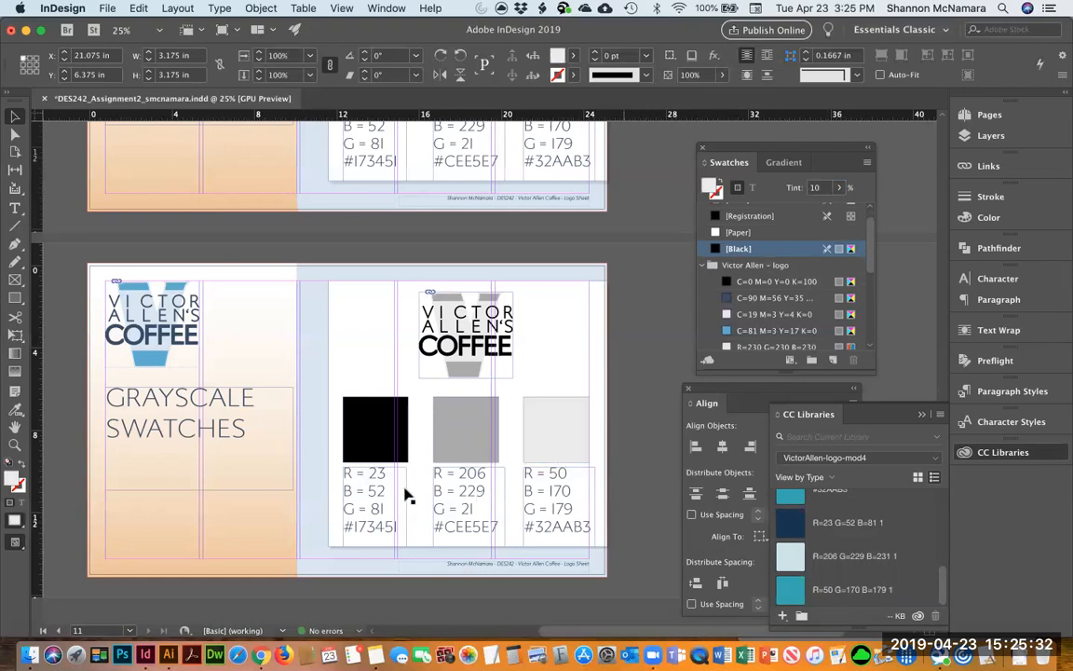
key(super+shift+a)
Replace the whole RGB label under the black square with K = 100%.
double_click(370, 476)
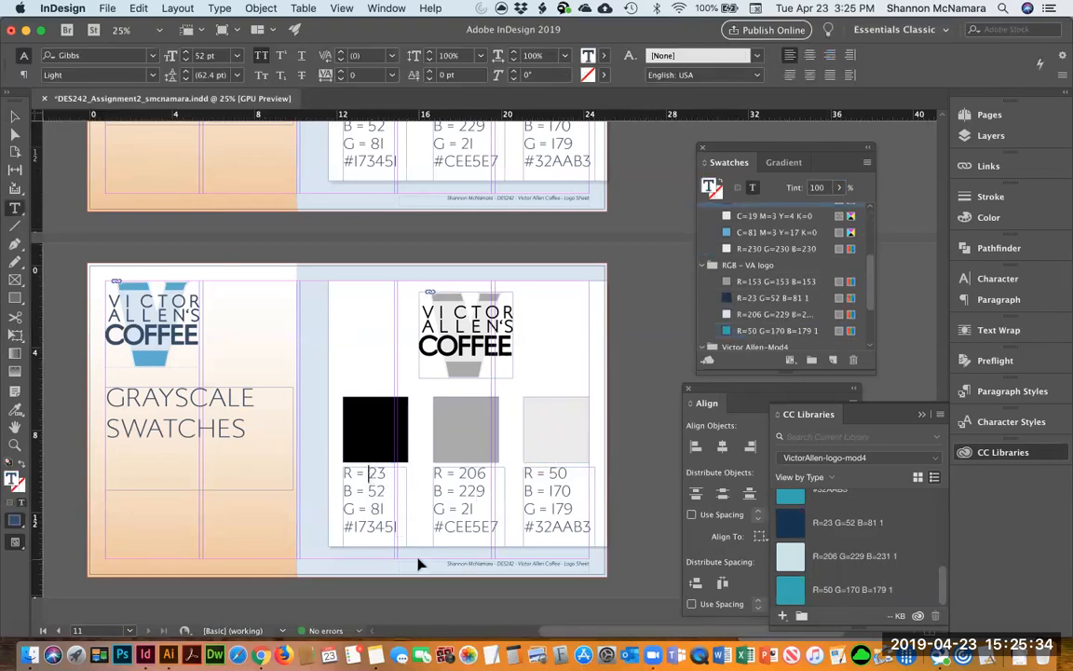
key(super+a)
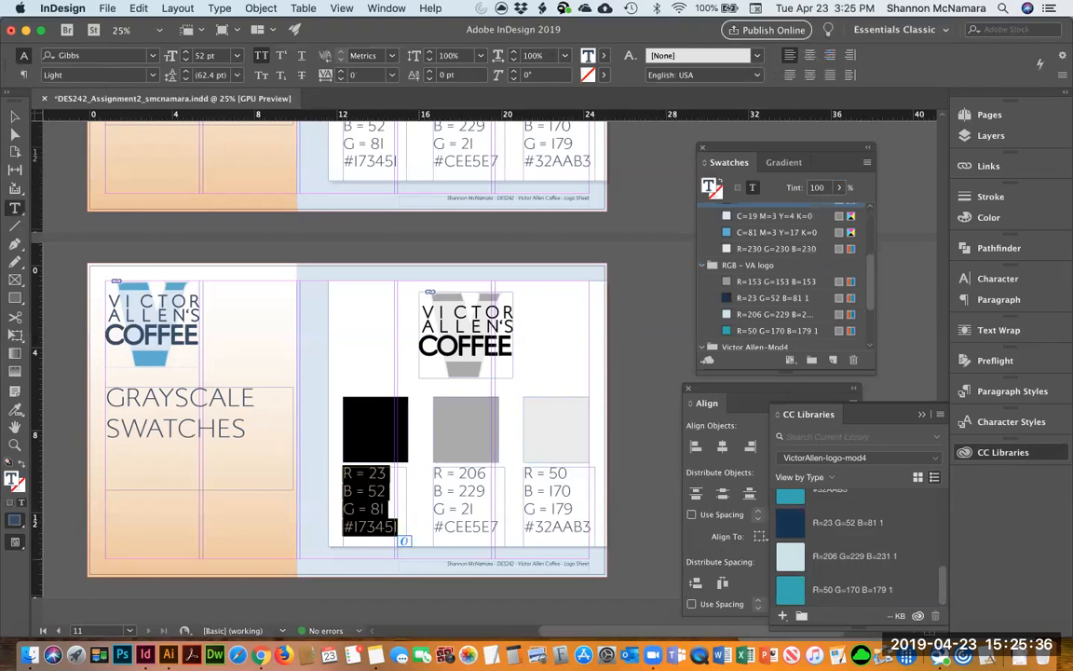
text(K)
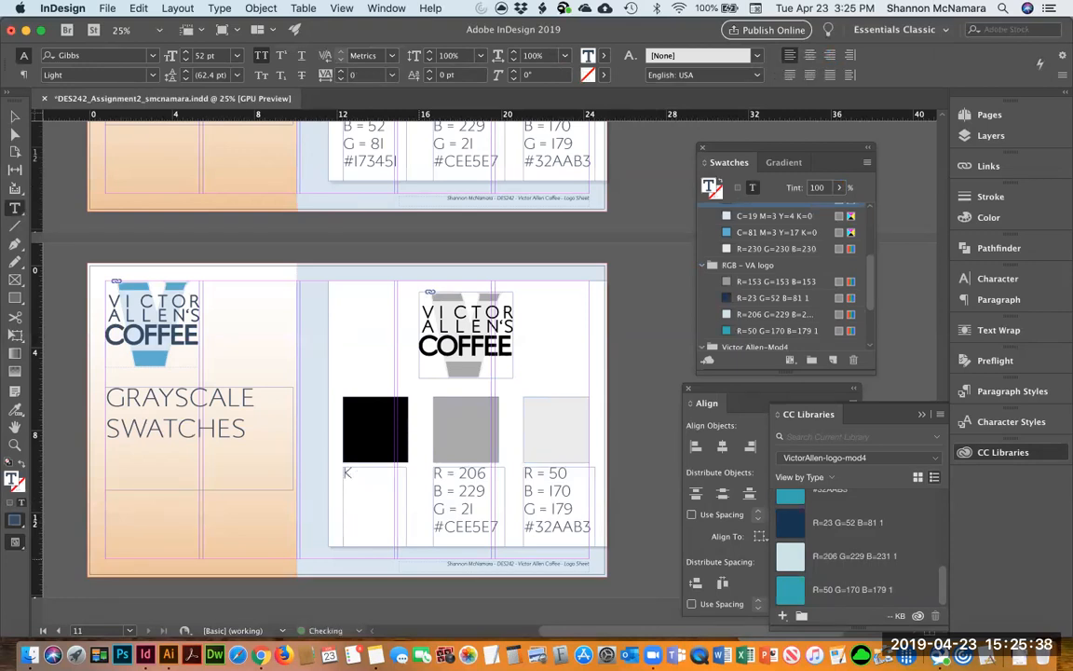
text( = 100%)
Copy the K = 100% label over the text under the middle gray square and change it to K = 40%.
key(super+a)
key(super+c)
click(462, 501)
key(super+a)
key(super+v)
drag(460, 472, 477, 472)
text(4)
Paste the copied label over the text under the light gray square and change it to K = 10%.
click(528, 491)
key(super+a)
key(super+v)
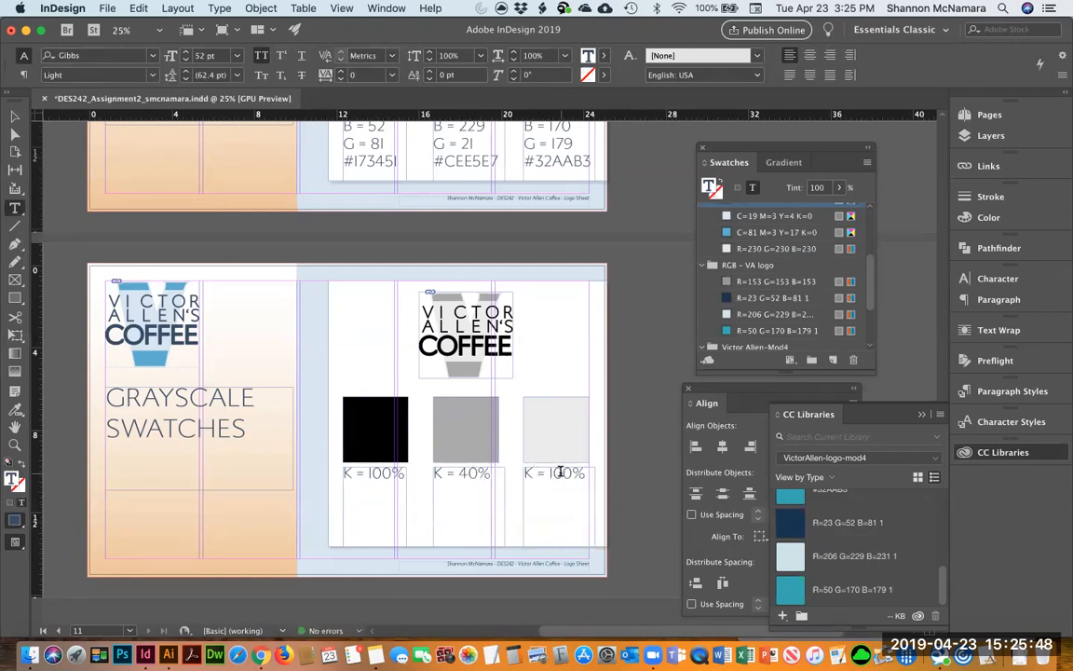
click(562, 475)
key(BackSpace)
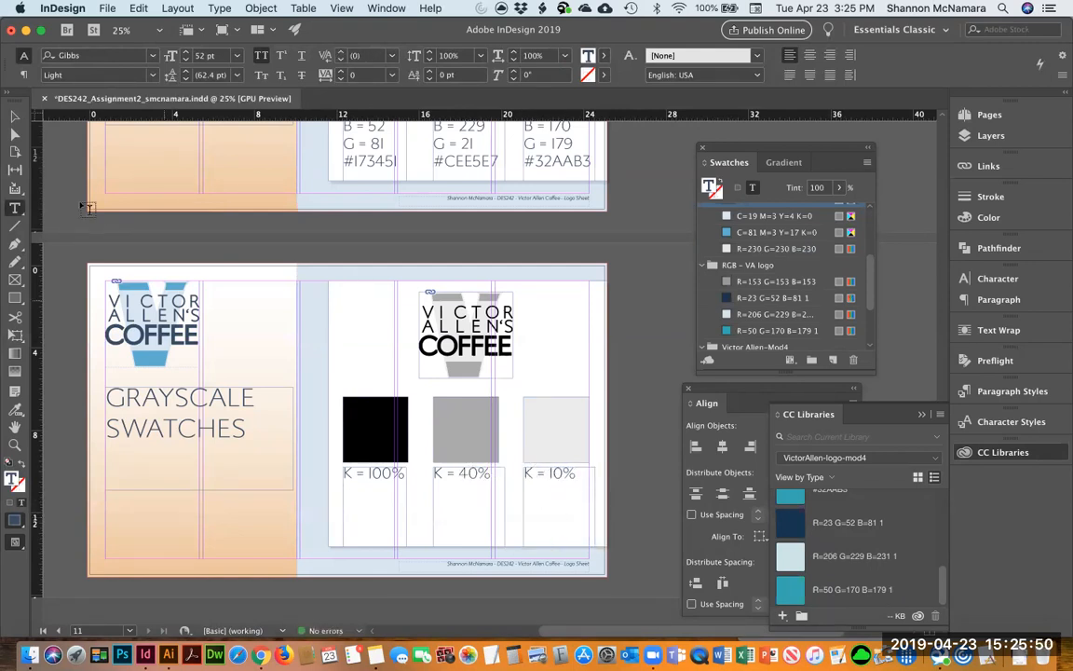
Leave text editing with nothing selected and save the document.
click(14, 114)
click(638, 460)
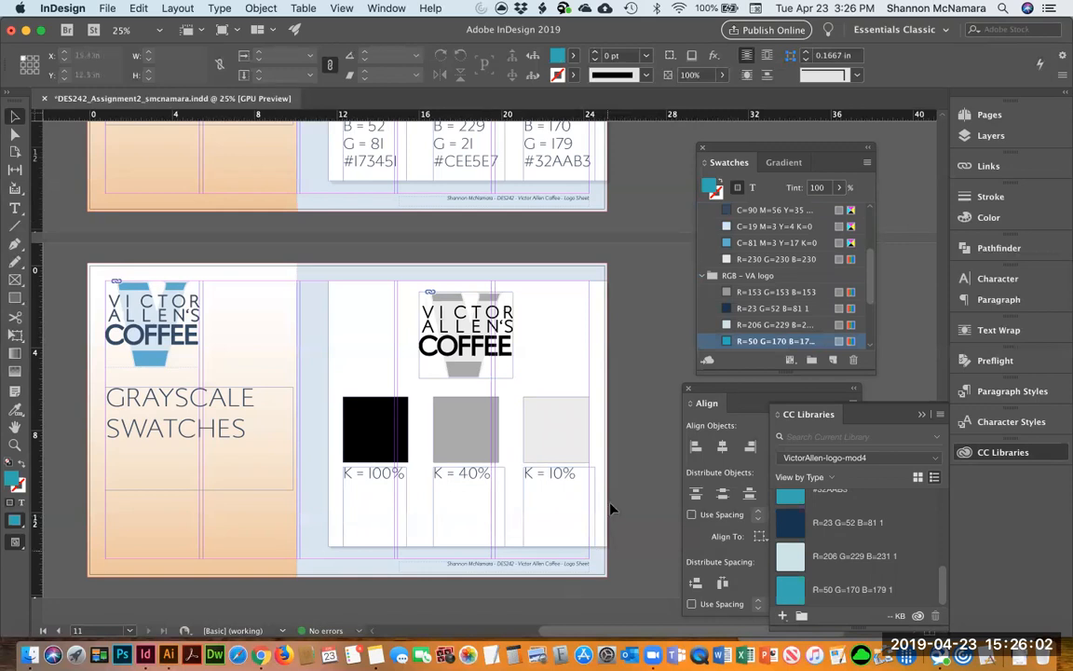
key(cmd+s)
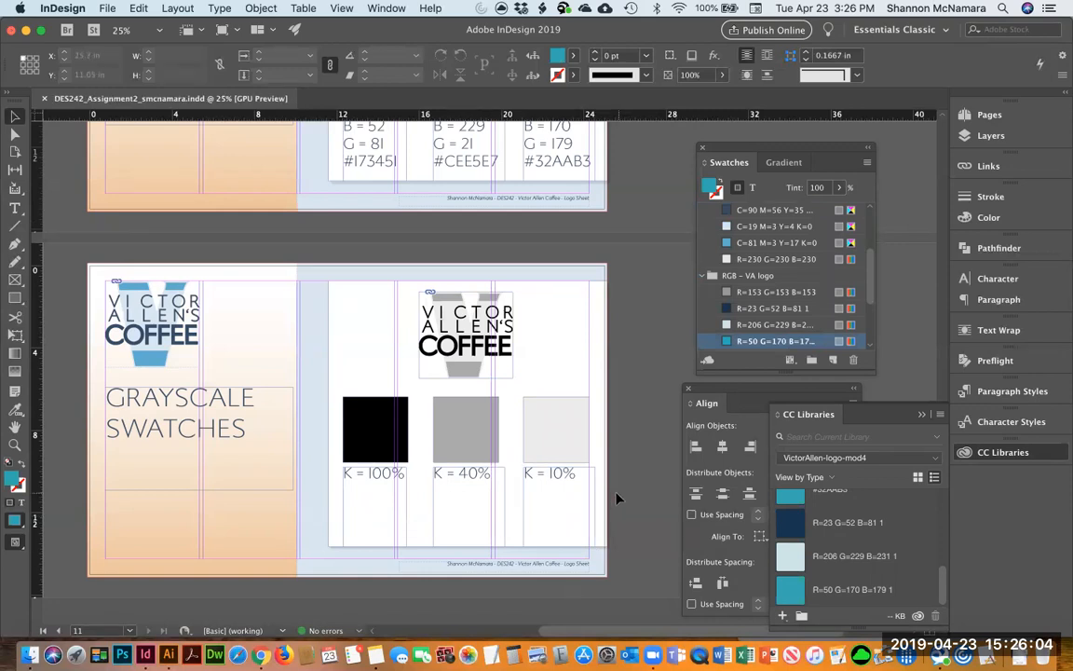
Try duplicating the cover spread, page 1, and undo the duplication.
scroll(617, 498, up, 20)
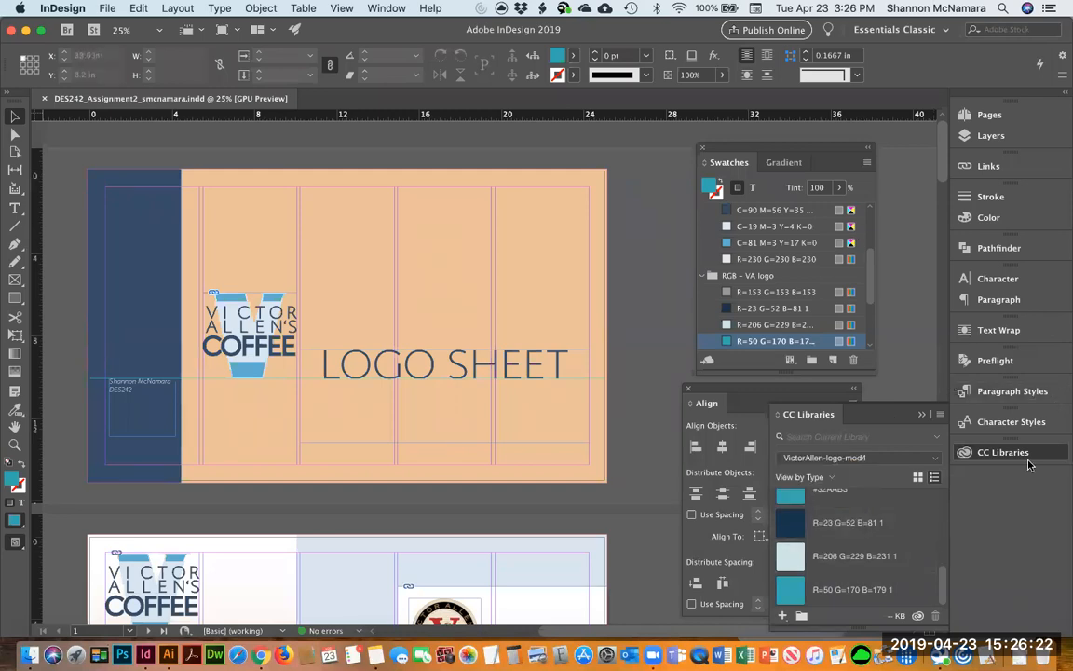
click(1005, 115)
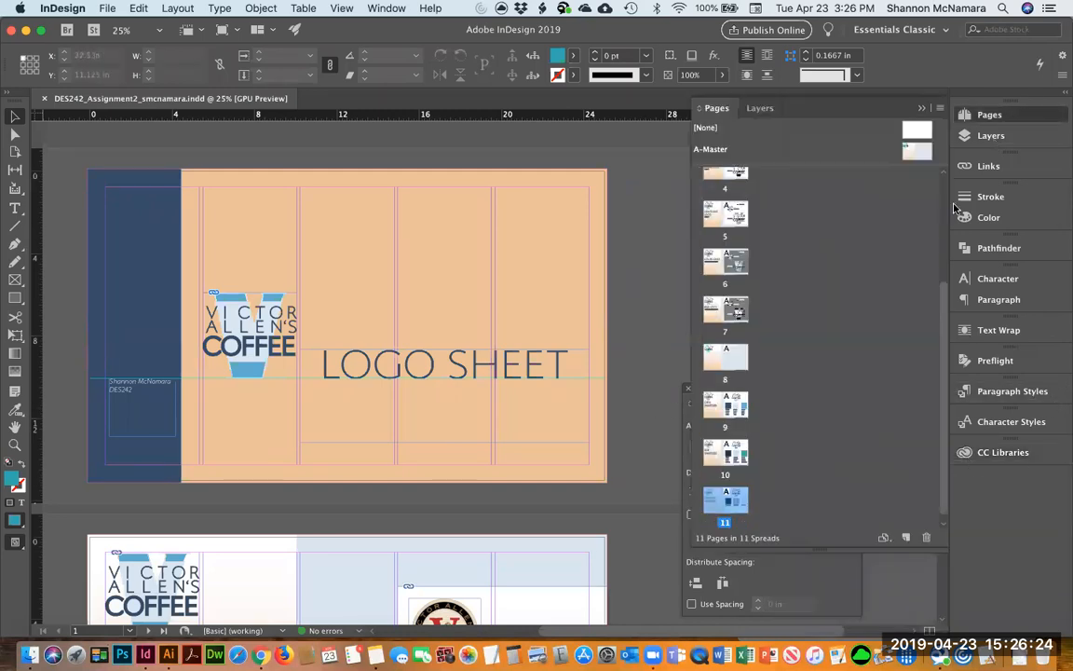
scroll(771, 253, up, 5)
click(730, 185)
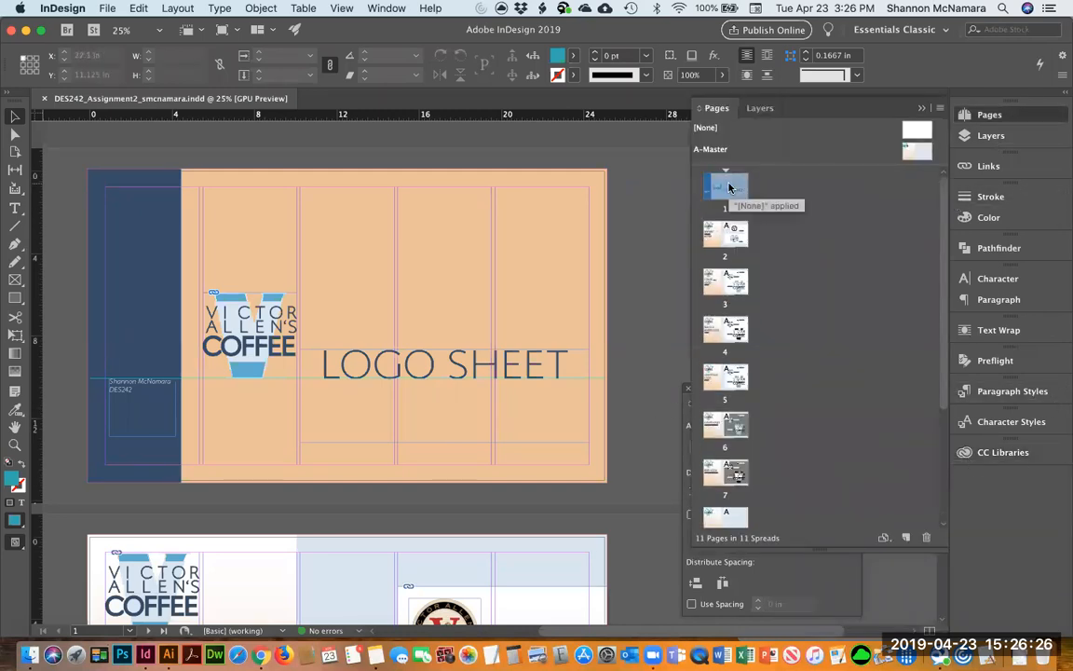
right_click(729, 188)
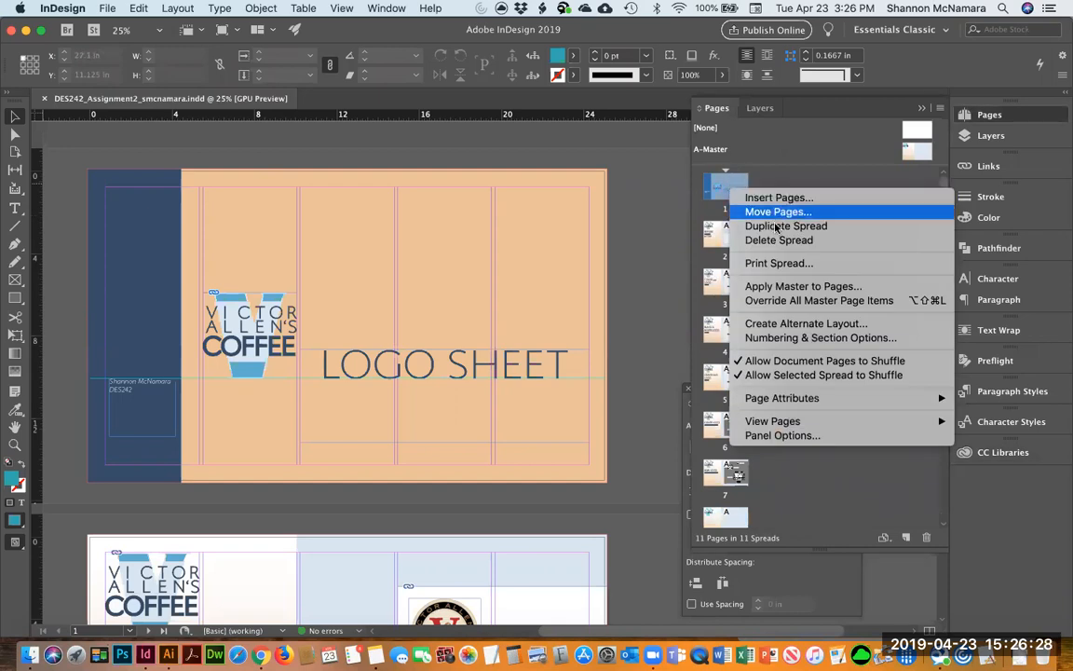
key(Escape)
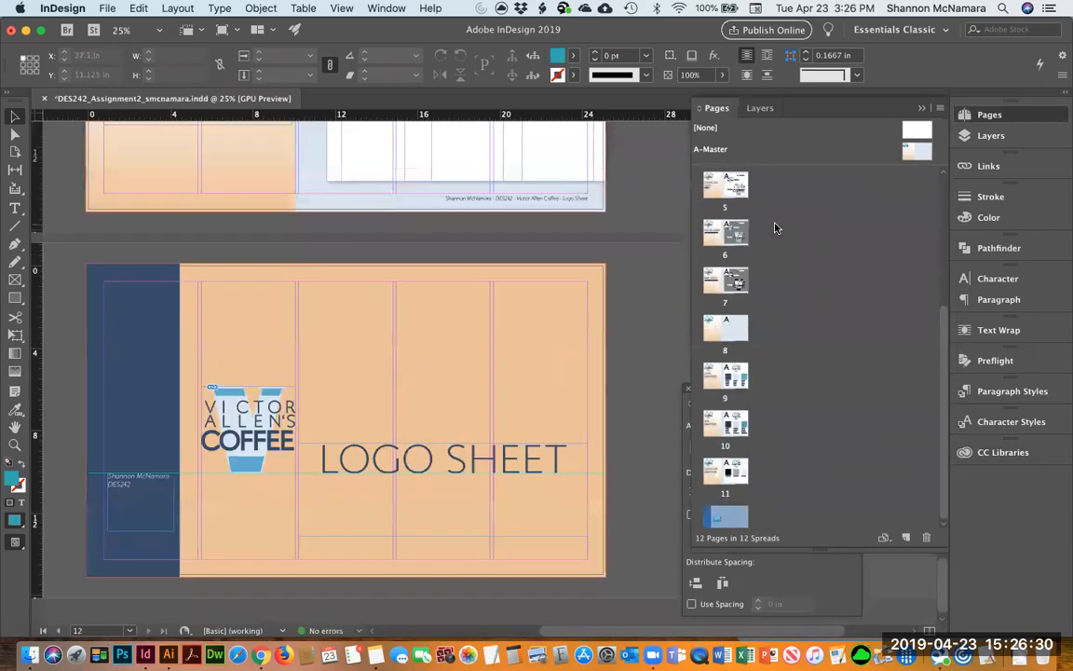
key(super+z)
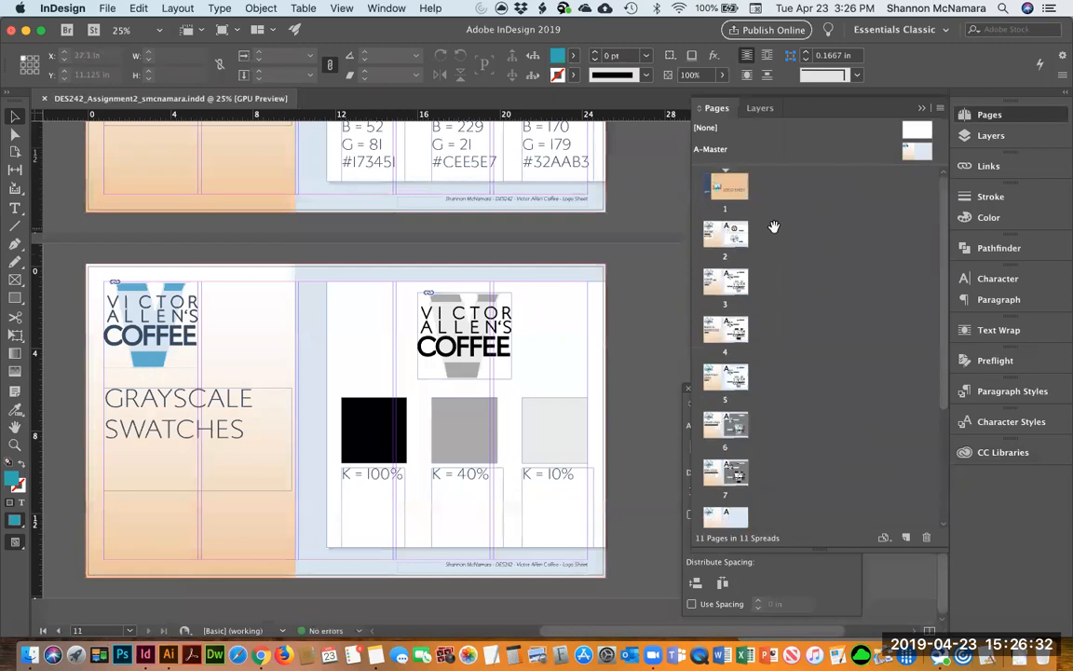
right_click(722, 186)
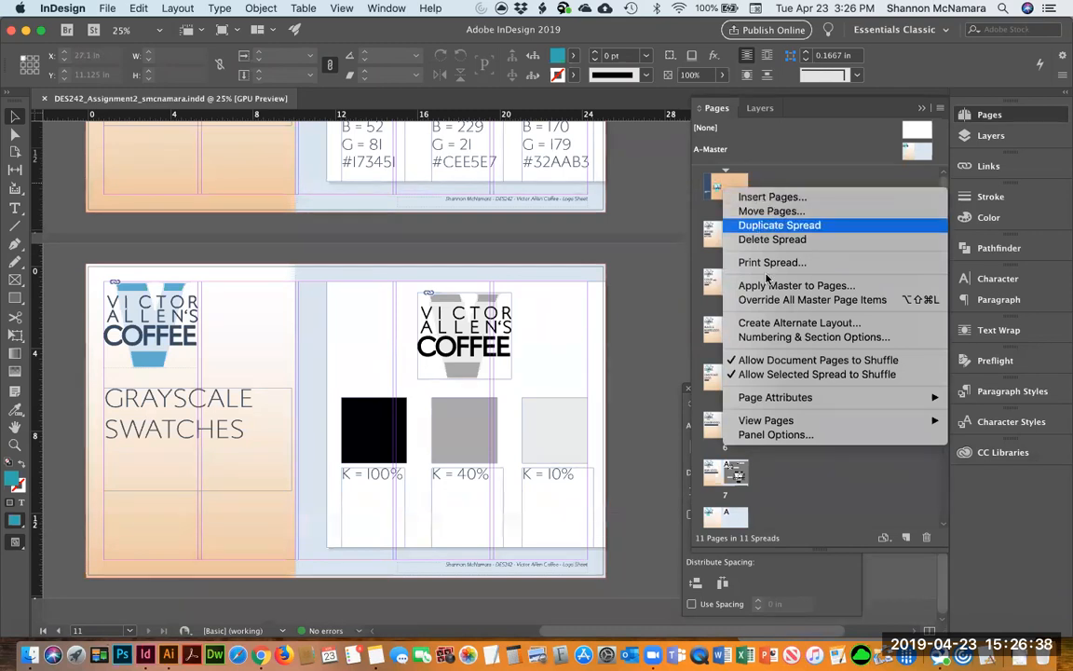
mouse_move(786, 402)
click(718, 184)
click(716, 187)
right_click(715, 189)
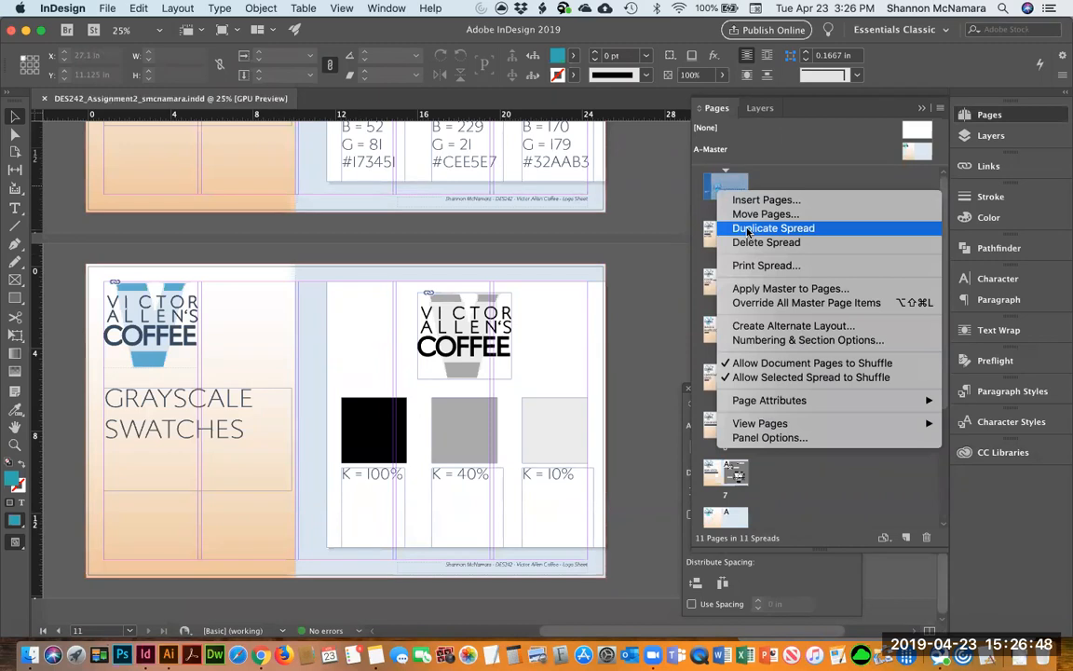
click(841, 503)
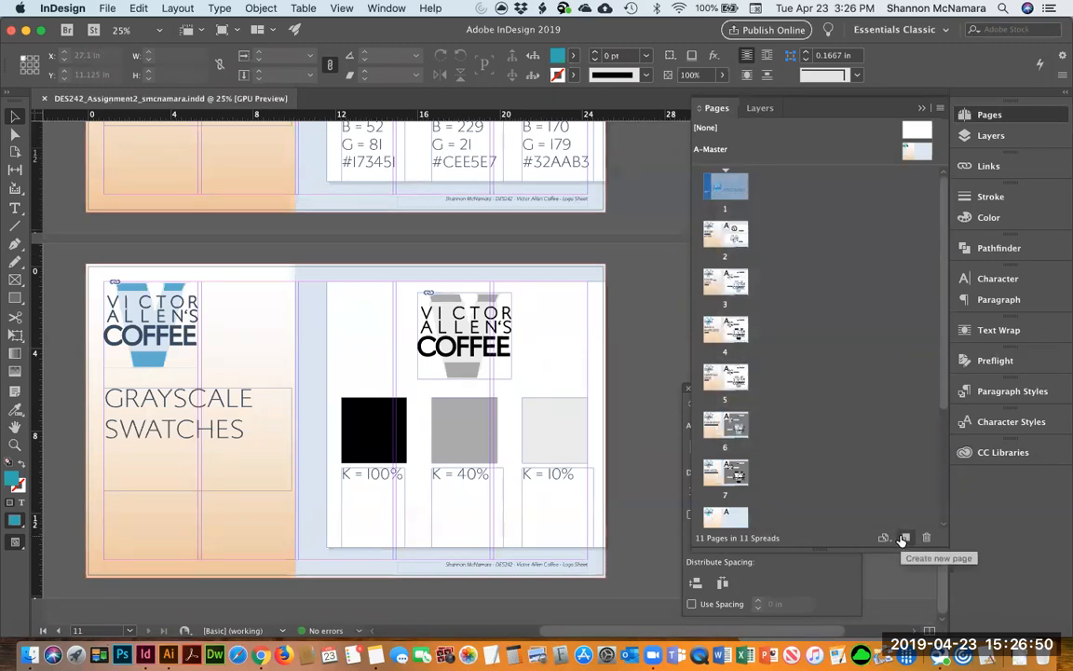
Add a blank page and move it to the end of the document as page 12.
click(903, 539)
drag(730, 233, 740, 502)
scroll(750, 267, up, 5)
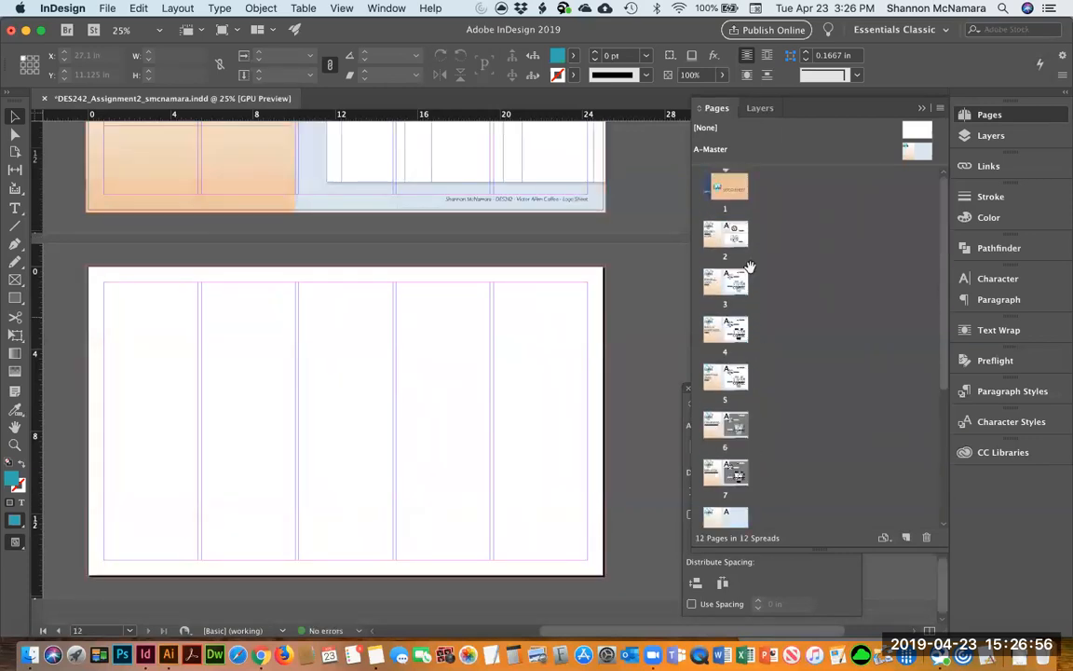
Go to the cover, page 1, and copy all of its objects.
drag(732, 190, 732, 190)
right_click(733, 190)
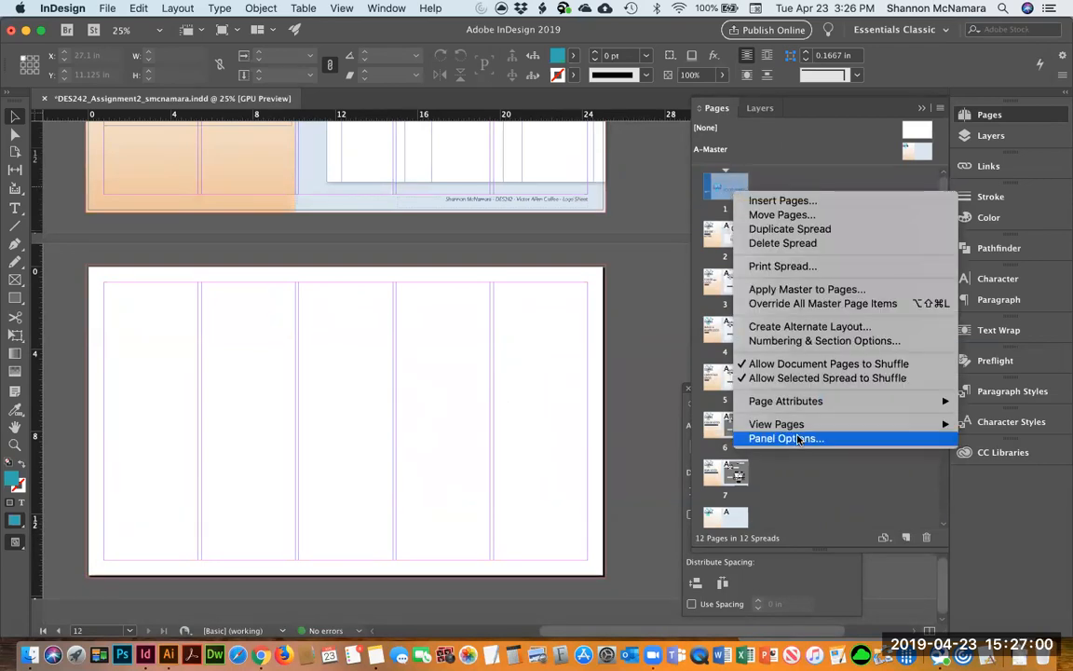
click(734, 189)
double_click(734, 189)
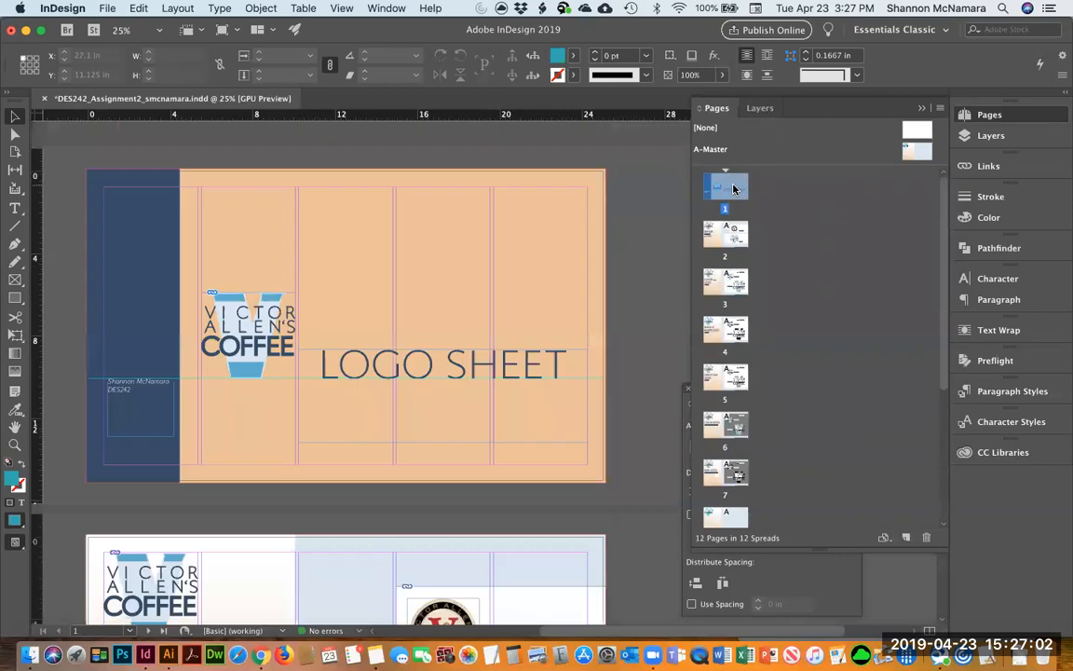
key(super+a)
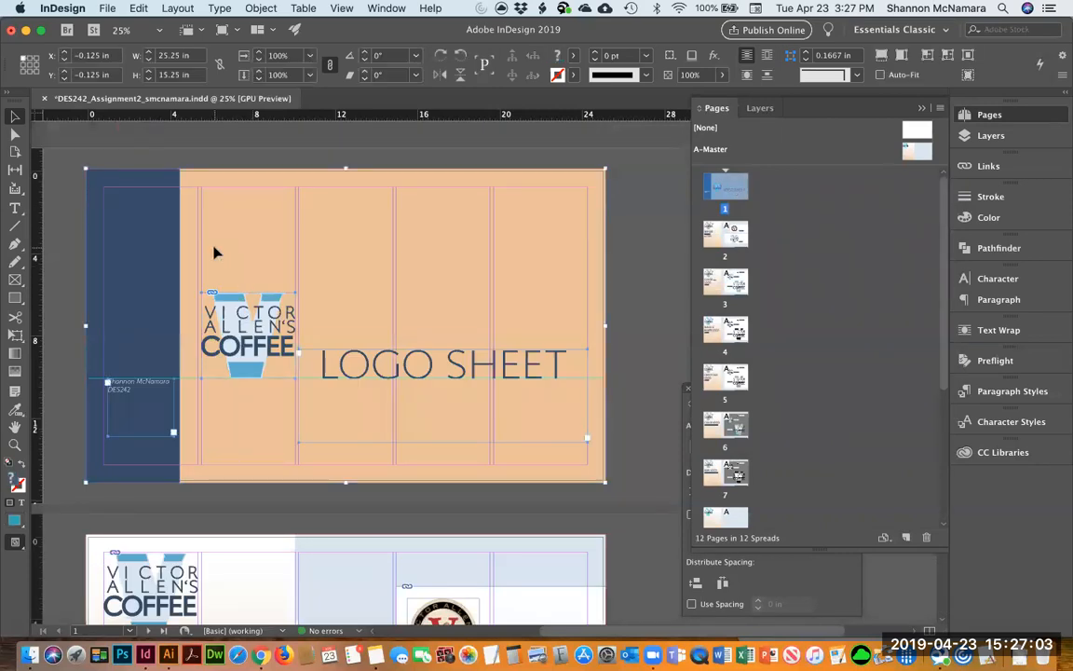
Paste the copied cover objects in place on the blank page 12.
scroll(727, 447, down, 5)
click(727, 493)
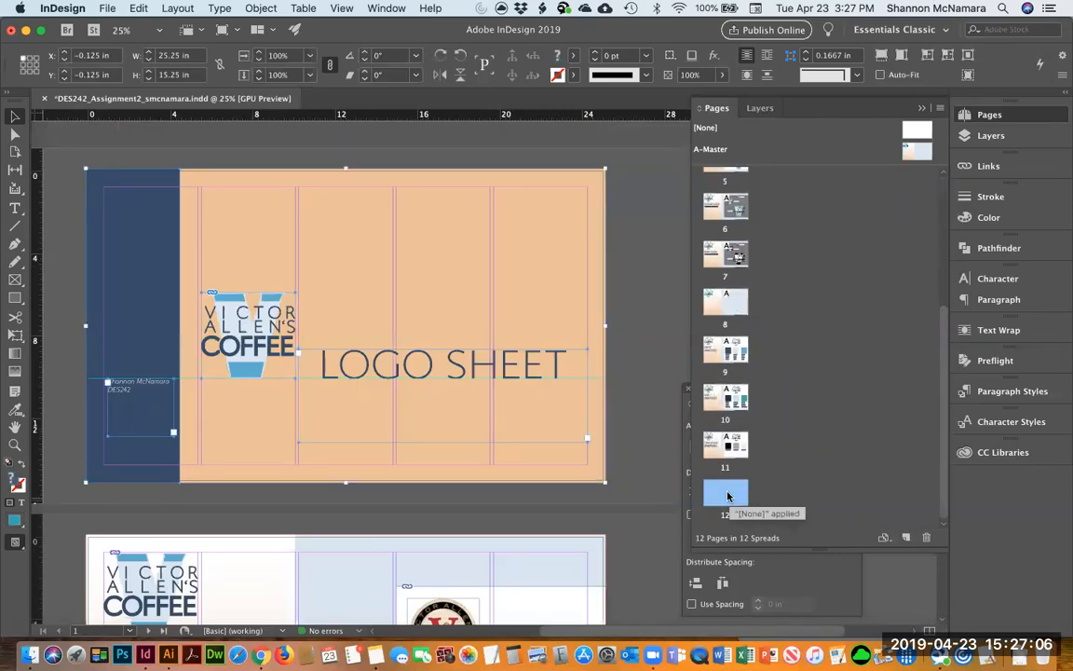
double_click(727, 492)
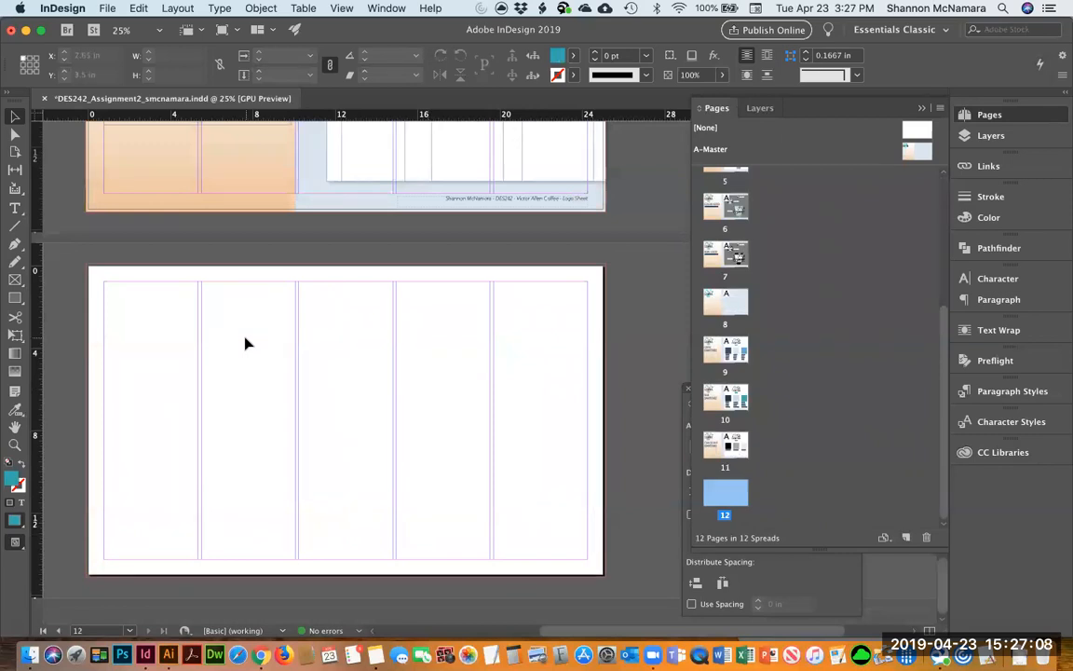
right_click(278, 471)
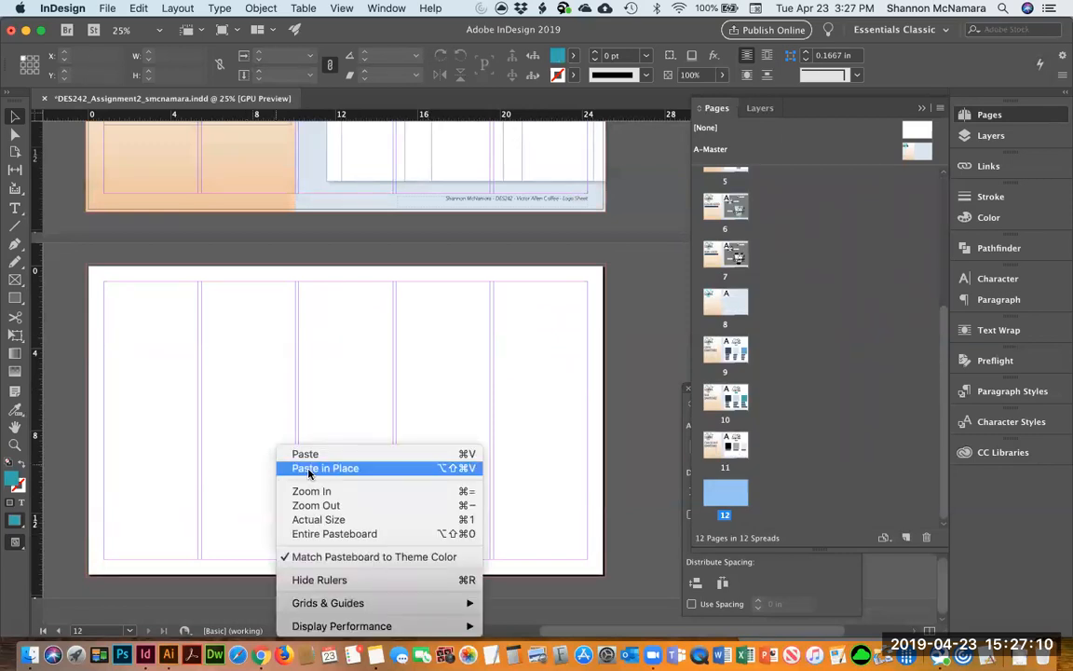
click(306, 468)
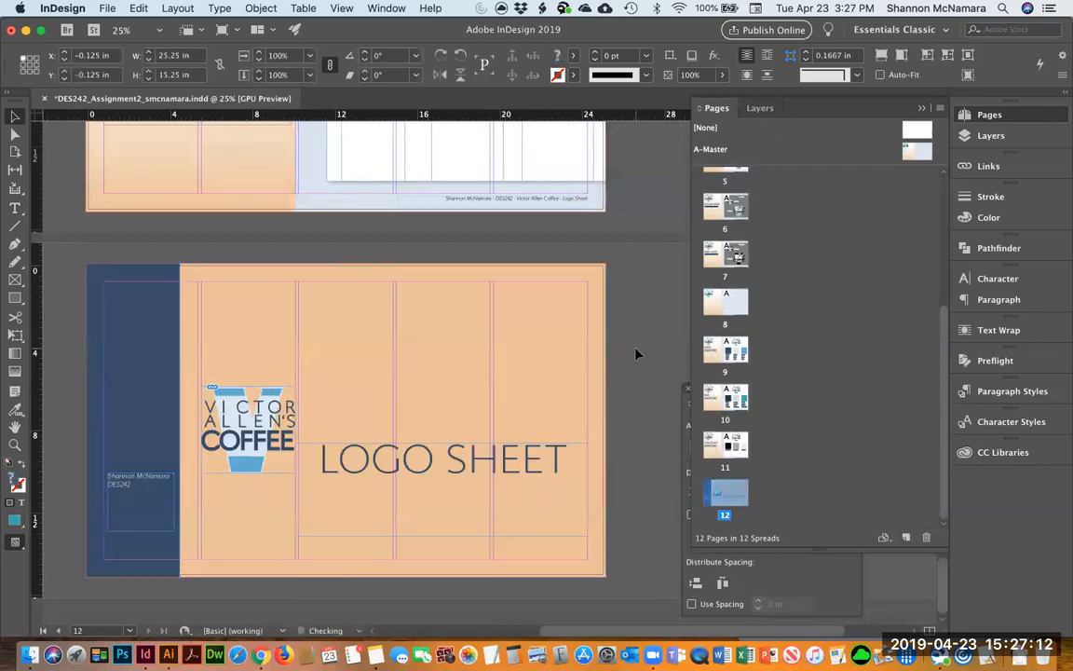
click(636, 351)
scroll(295, 420, left, 1)
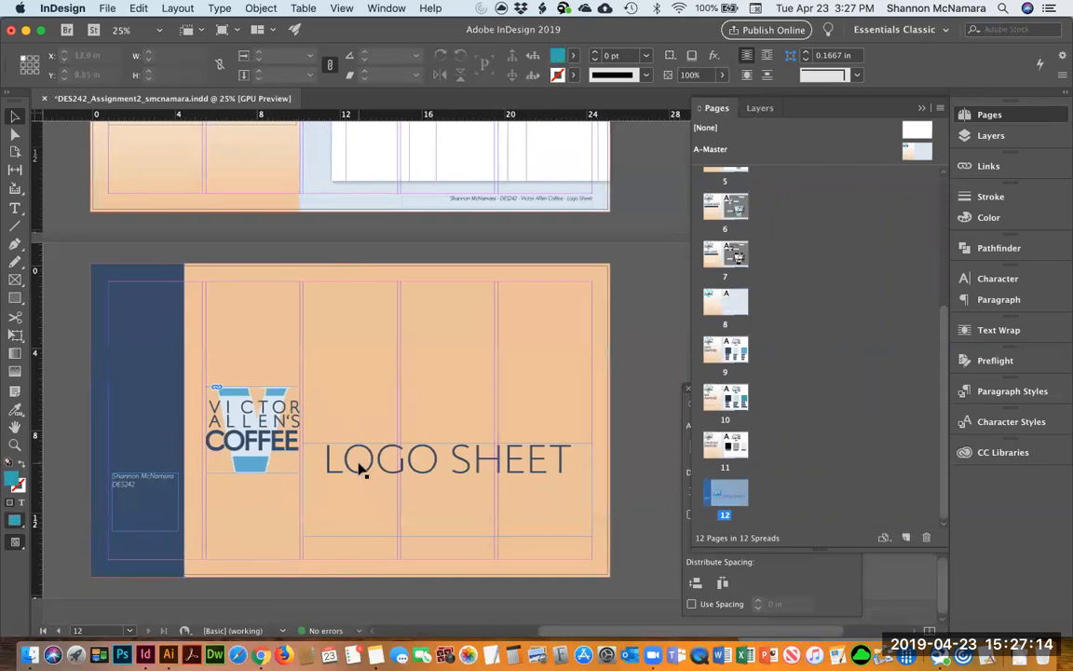
Delete the LOGO SHEET title from page 12 and move the logo toward the middle of the page.
click(466, 478)
key(Delete)
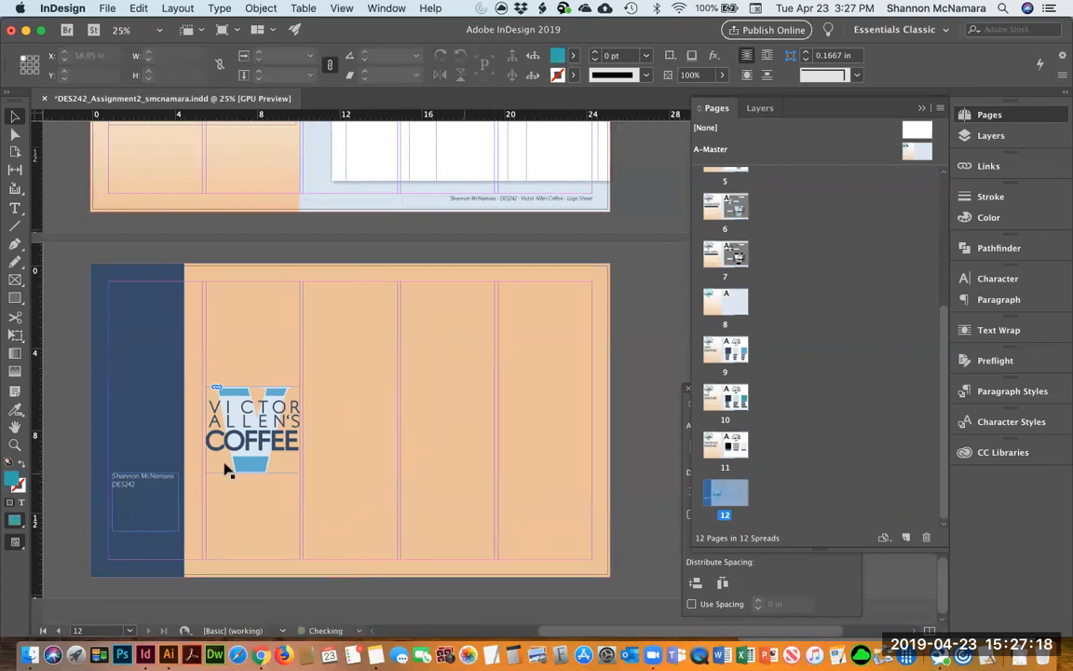
drag(384, 437, 415, 438)
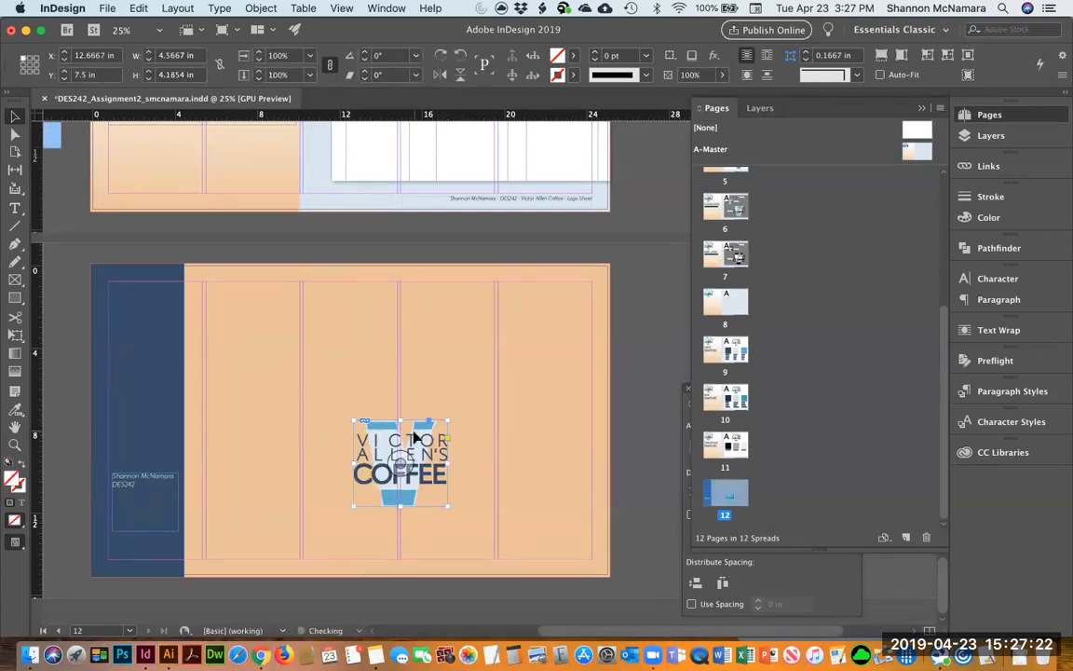
Turn the navy sidebar into a 25.25 × 4.425 in band across the page top, and enlarge the logo, centred below, to about 9.5 × 8.7 in.
click(182, 354)
drag(184, 577, 605, 352)
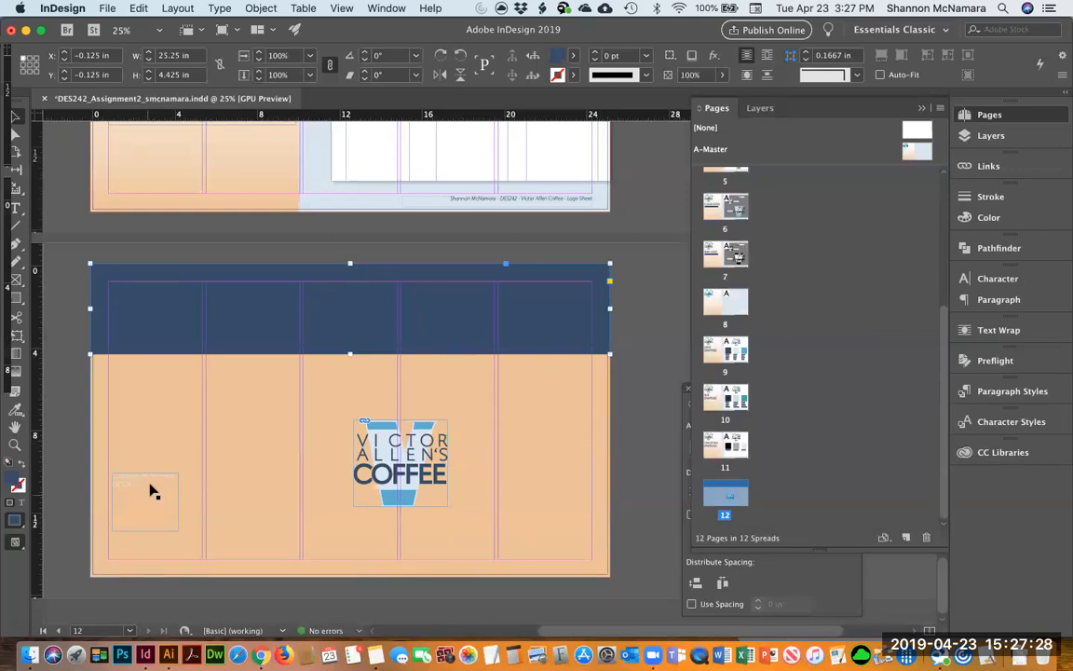
click(143, 483)
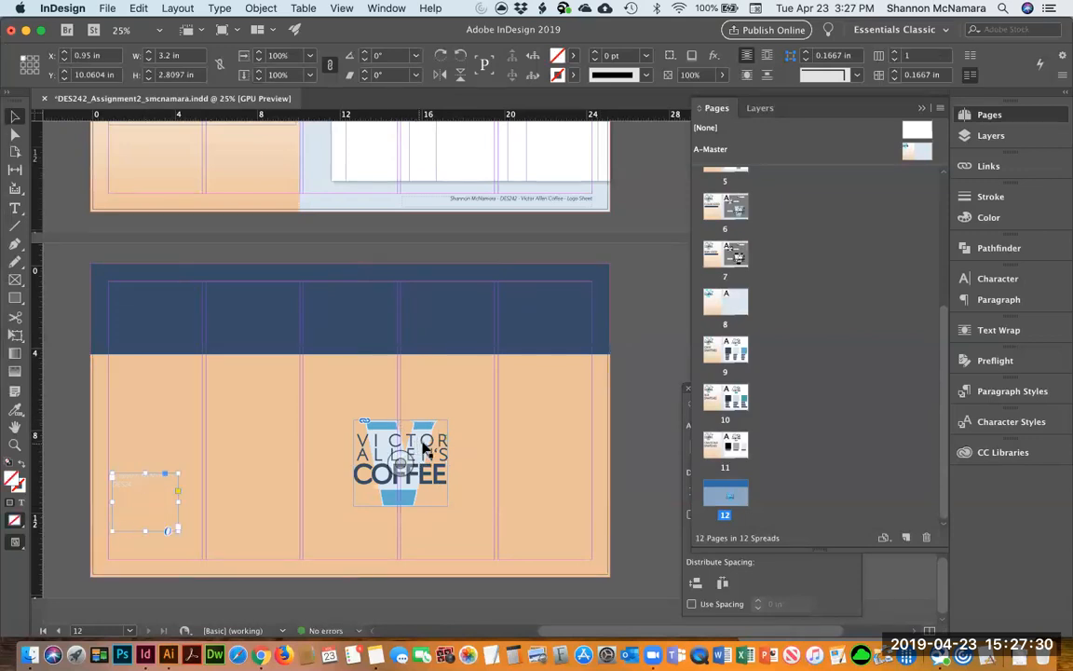
drag(429, 441, 386, 385)
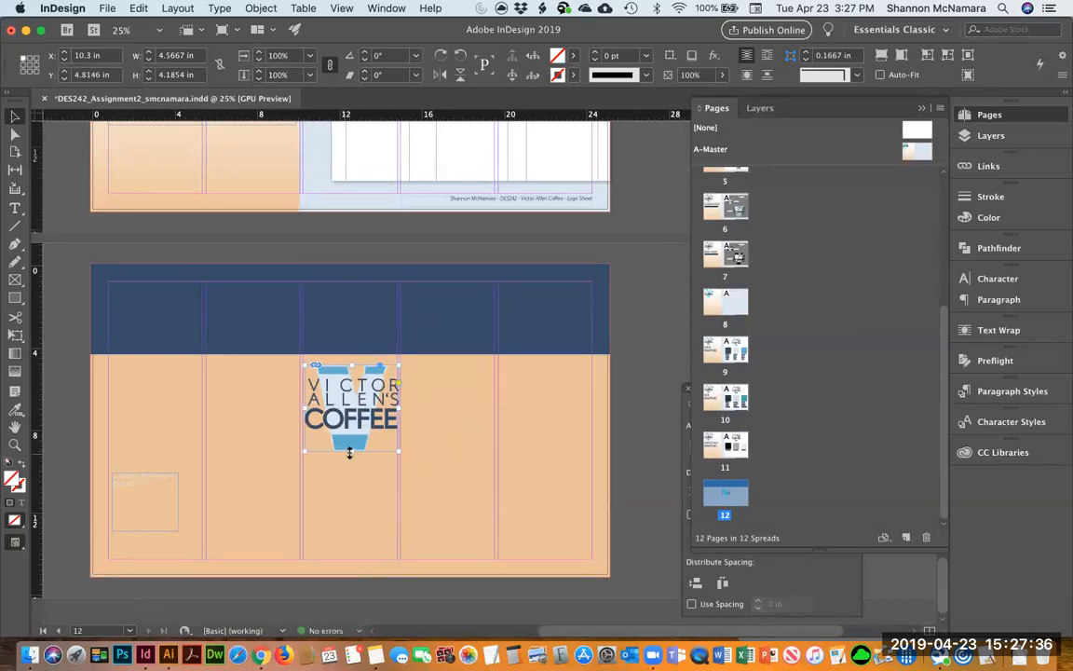
drag(351, 454, 364, 550)
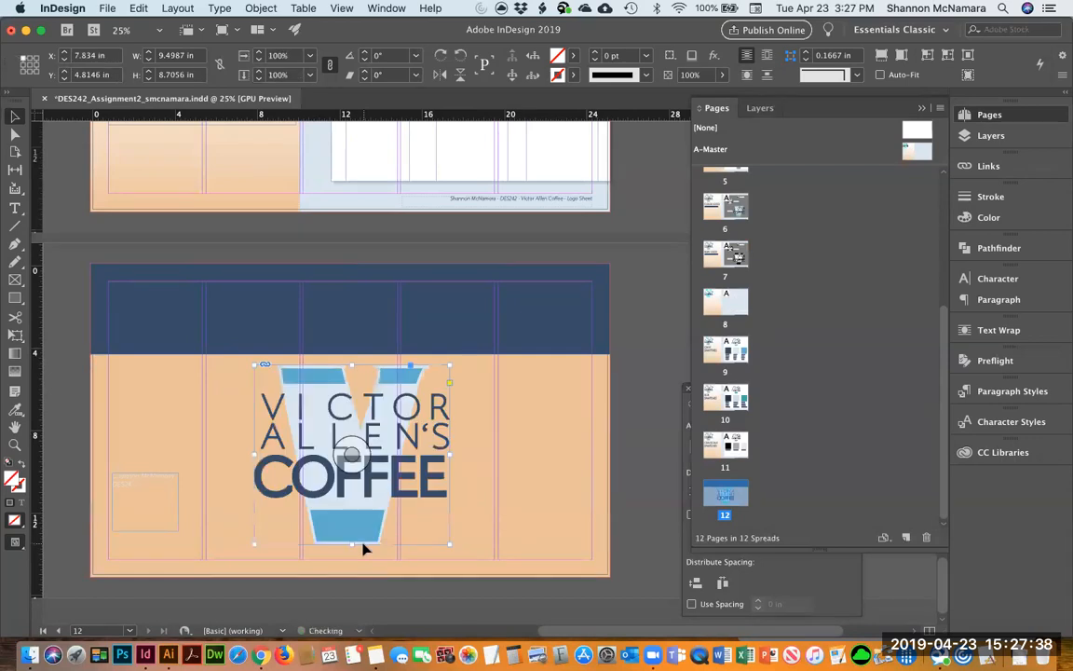
Move the credit text frame into the navy band, widened to 23.35 in, and make it one line: the designer's name | DES242 | VICTOR ALLEN'S COFFEE.
click(143, 508)
drag(125, 498, 593, 314)
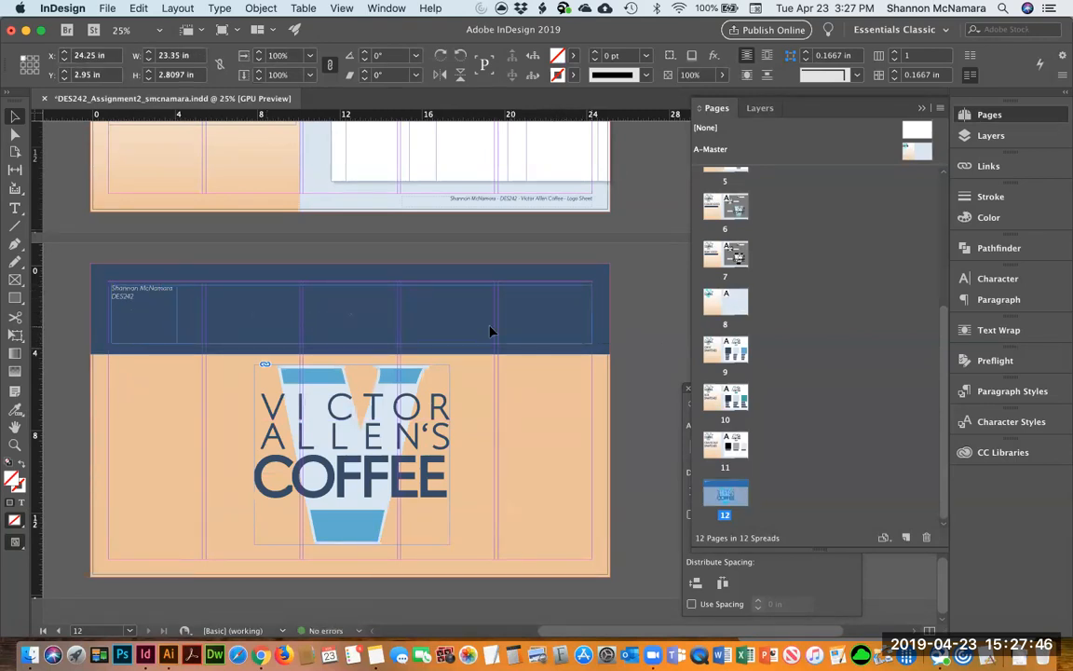
double_click(139, 296)
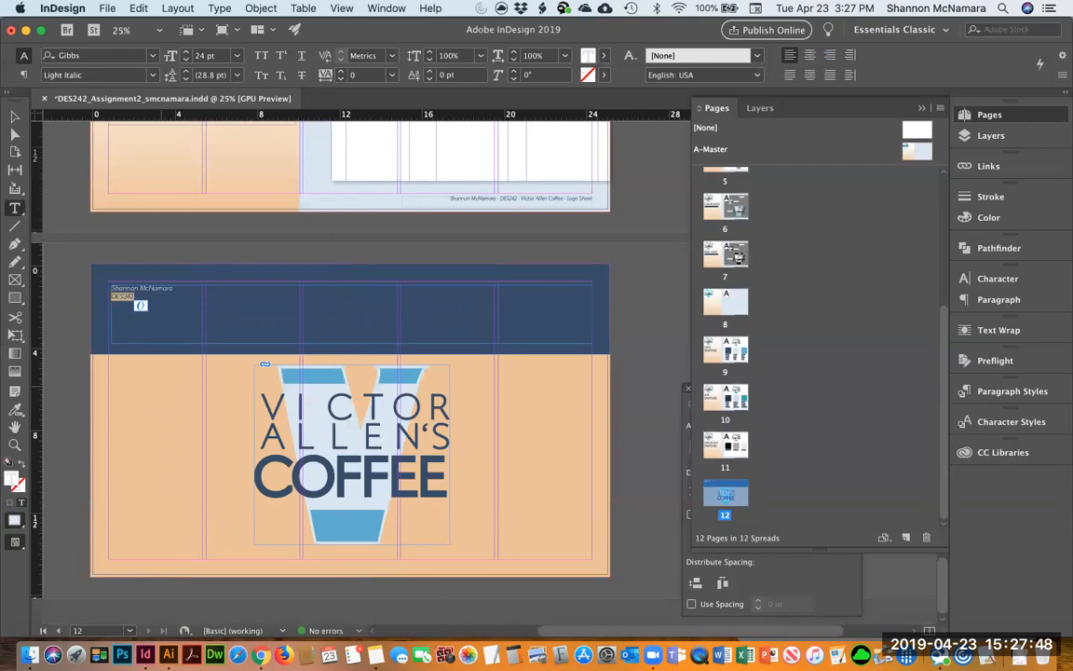
click(172, 288)
key(Delete)
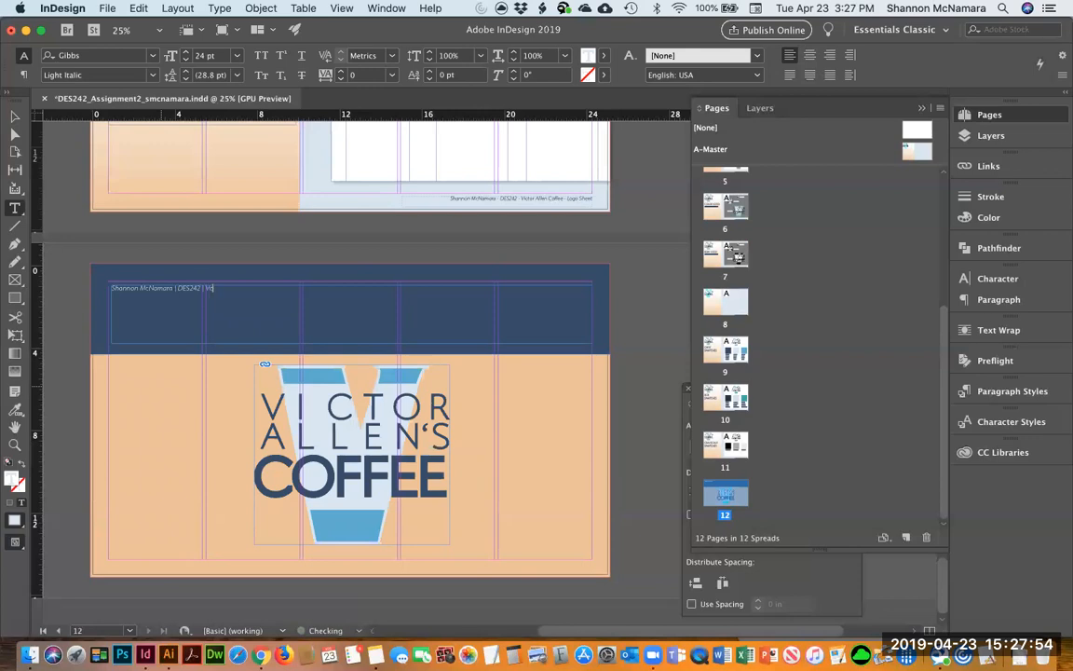
text(ICTOR ALLEN)
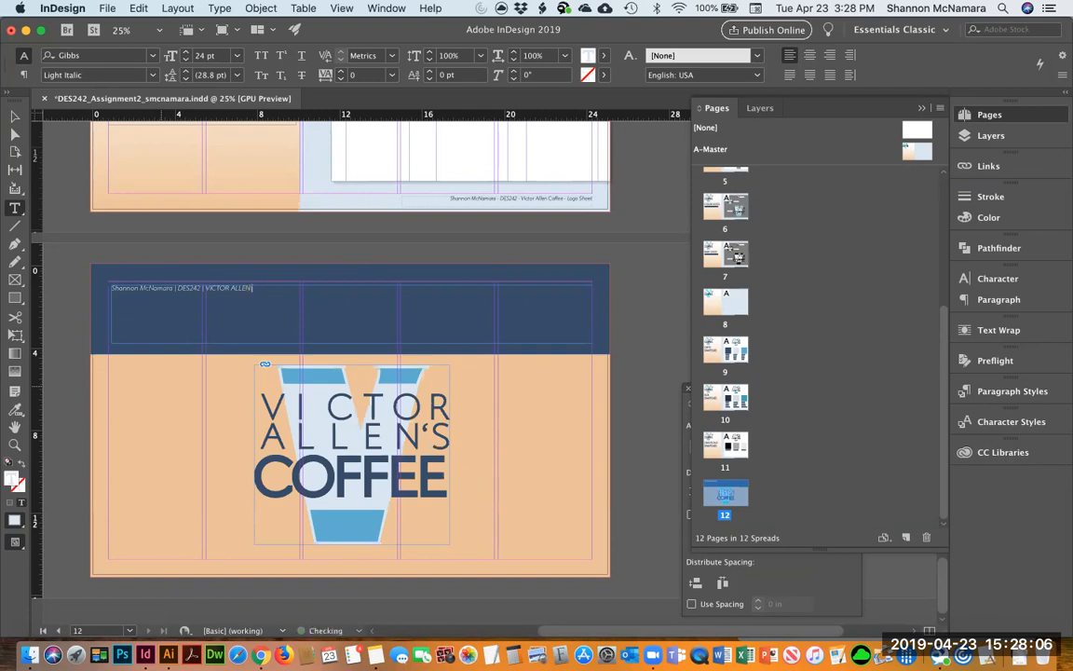
text('S COFFEE)
Centre the credit line in the navy band and format it as 26 pt all caps.
key(super+a)
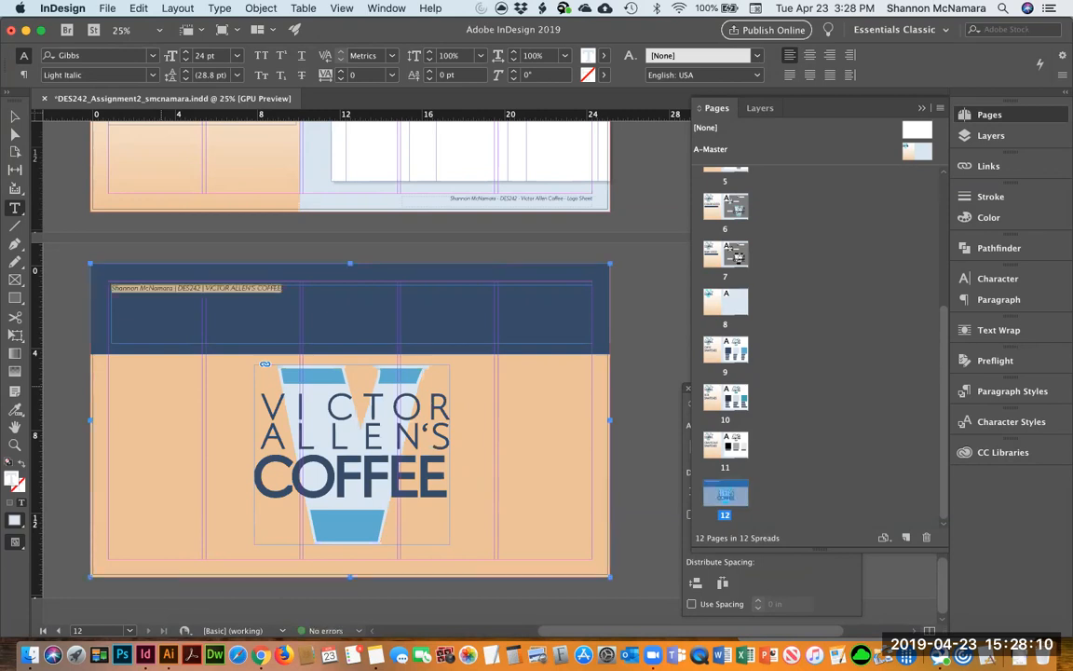
key(super+shift+c)
key(super+shift+period)
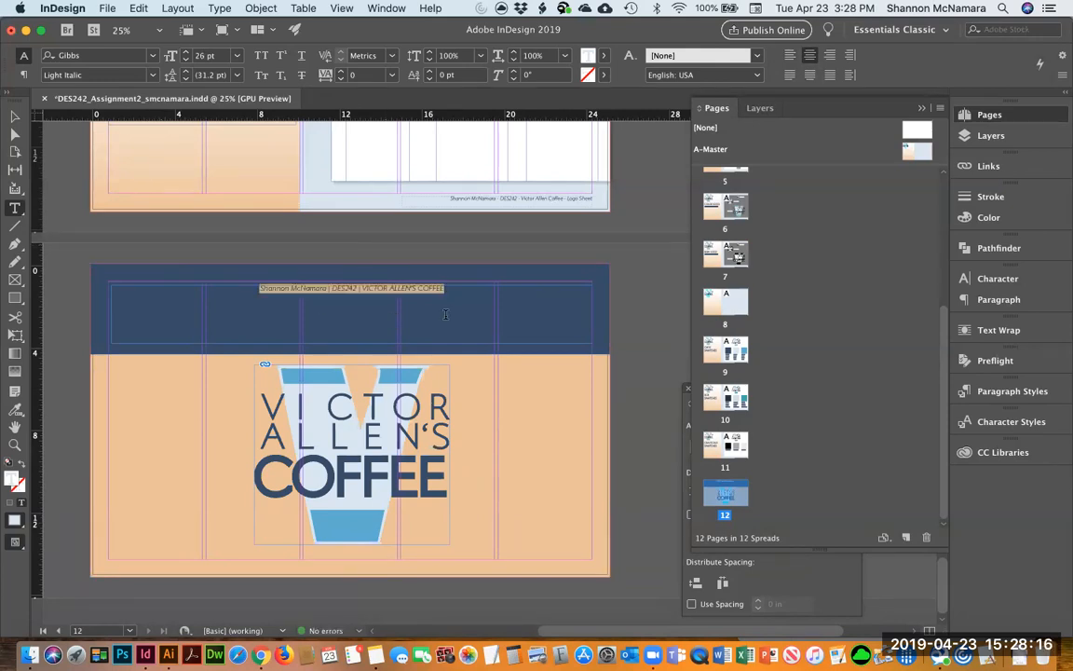
key(super+shift+k)
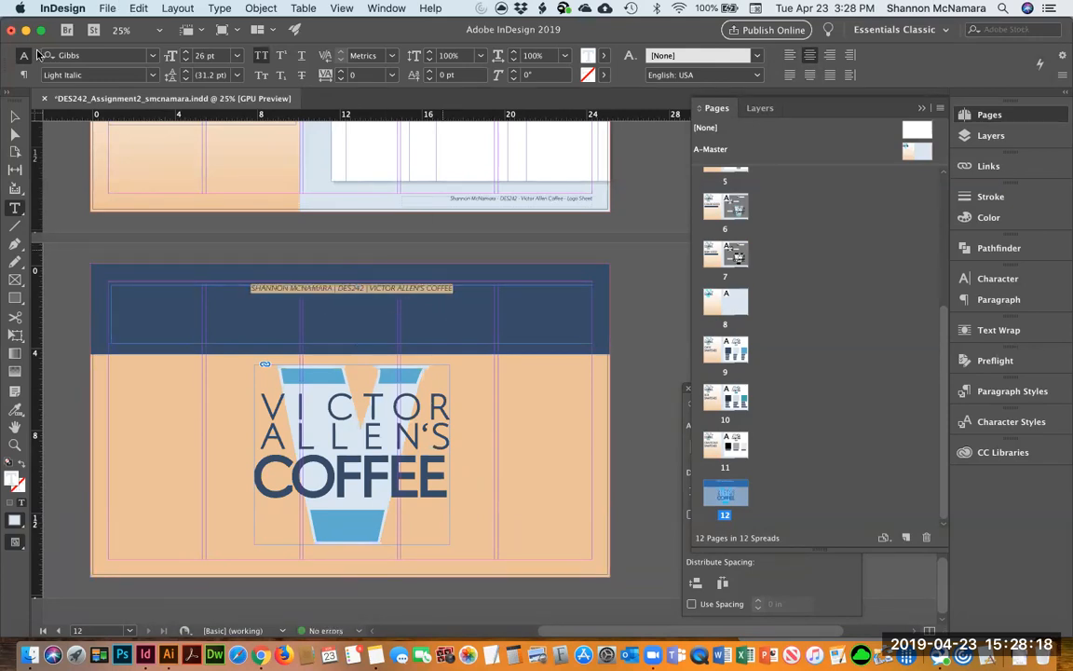
Set the tracking of the credit line in the navy band to 240.
click(326, 73)
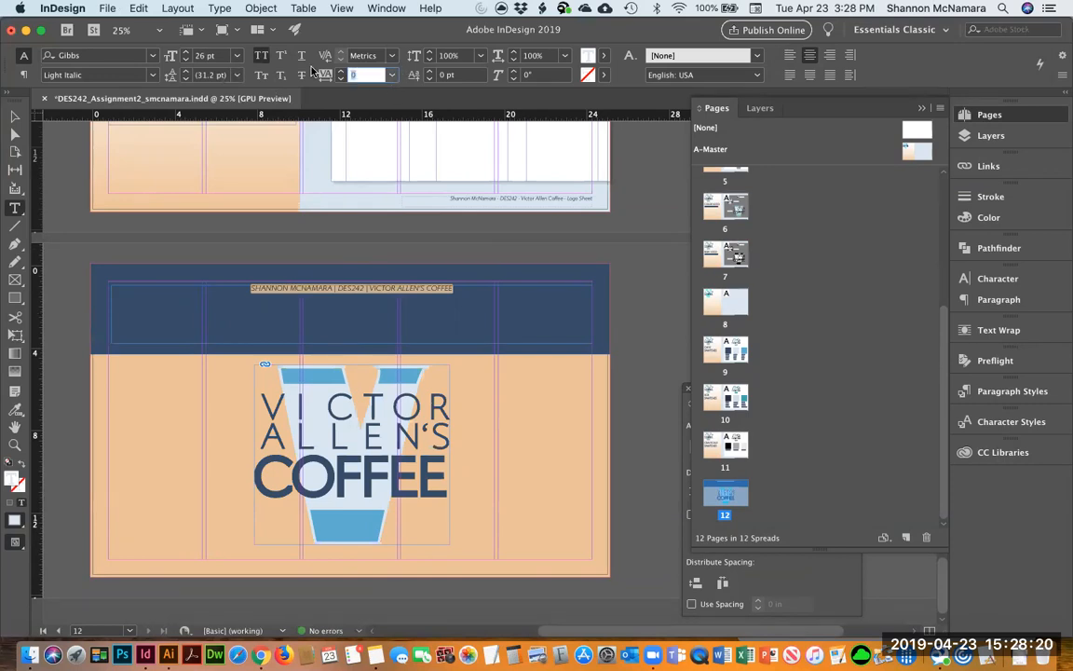
key(Up)
key(Up)
key(Up)
key(Up)
key(Up)
key(Up)
key(Up)
key(Up)
key(Up)
key(Up)
key(Up)
key(Up)
key(Up)
key(Up)
key(Up)
key(Up)
key(Up)
key(Up)
key(Up)
key(Up)
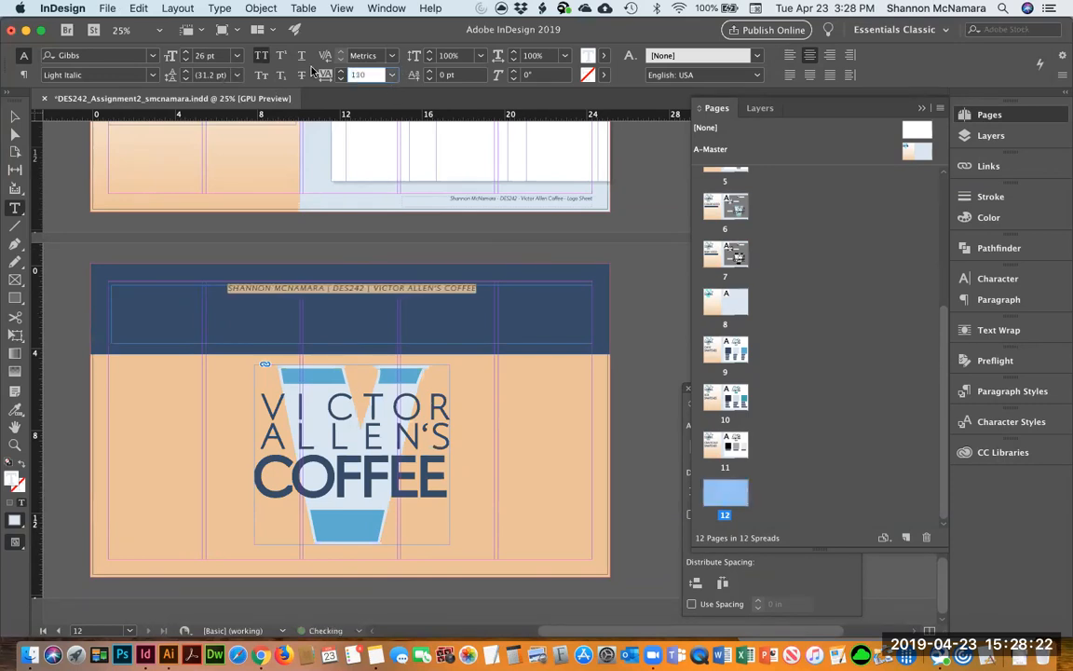
key(Up)
key(Up)
key(Up)
key(Up)
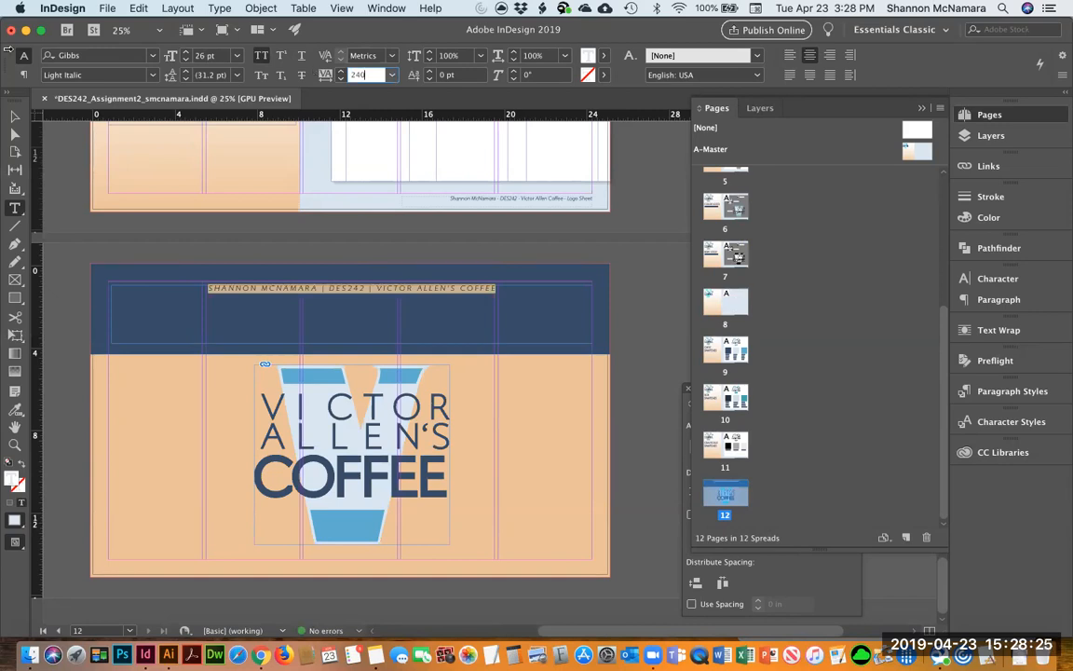
Resize the credit text frame to 23.5 in wide between the side margins and 0.5 in high.
click(15, 115)
drag(112, 313, 108, 313)
drag(350, 343, 352, 296)
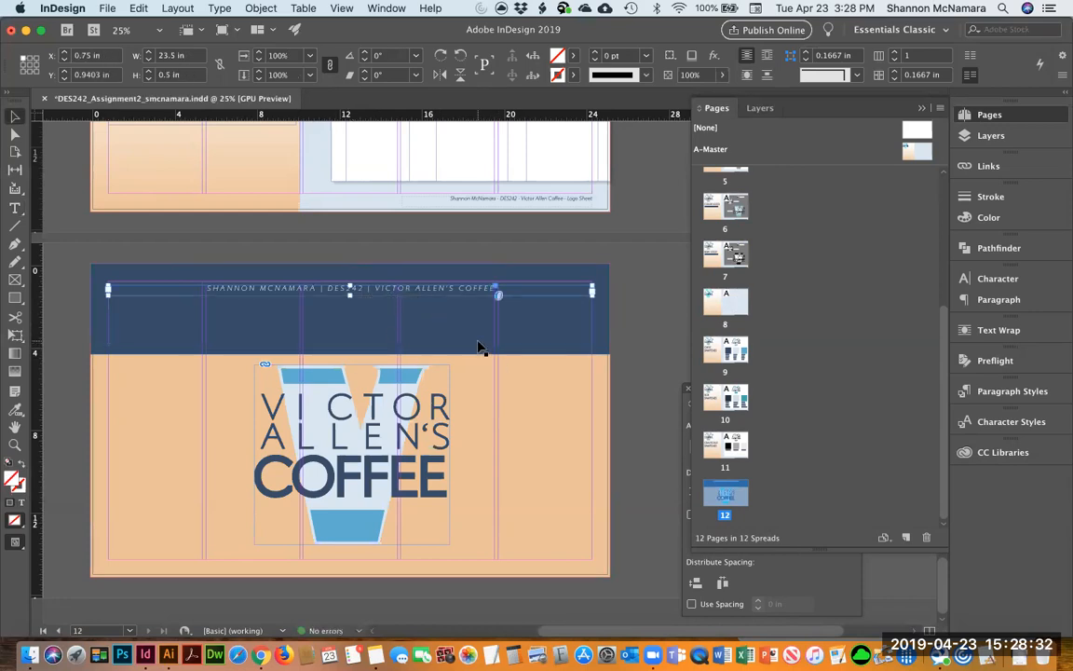
Rearrange page 12 with the navy band at the page bottom, the logo above it and the credit line on the bottom margin, and save the document.
drag(493, 329, 491, 547)
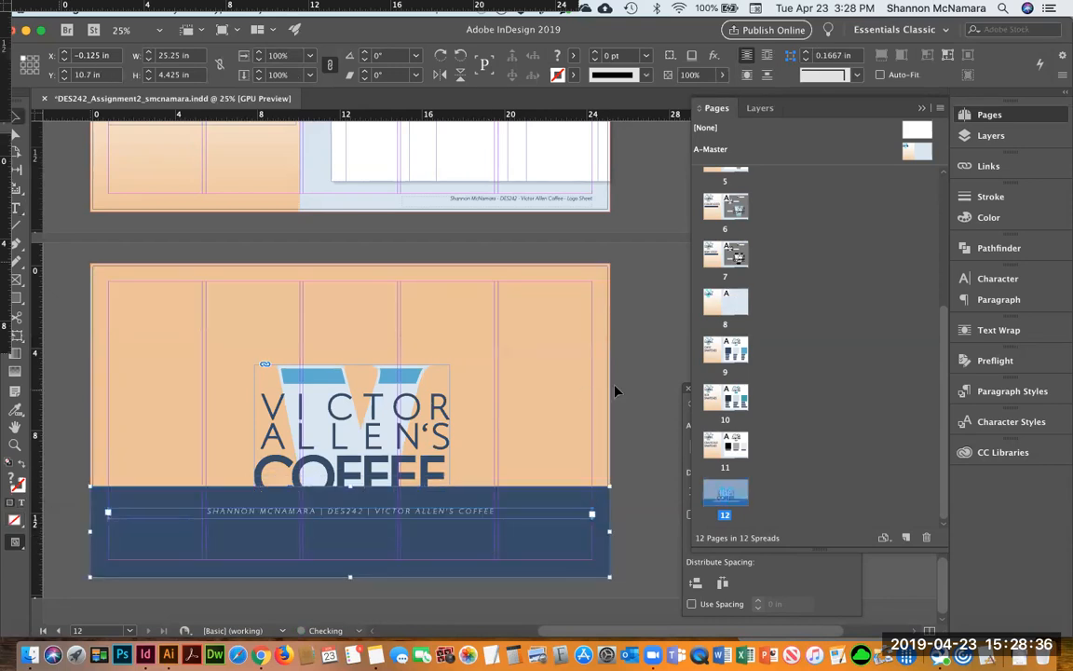
drag(419, 377, 398, 307)
click(397, 516)
drag(397, 522, 393, 557)
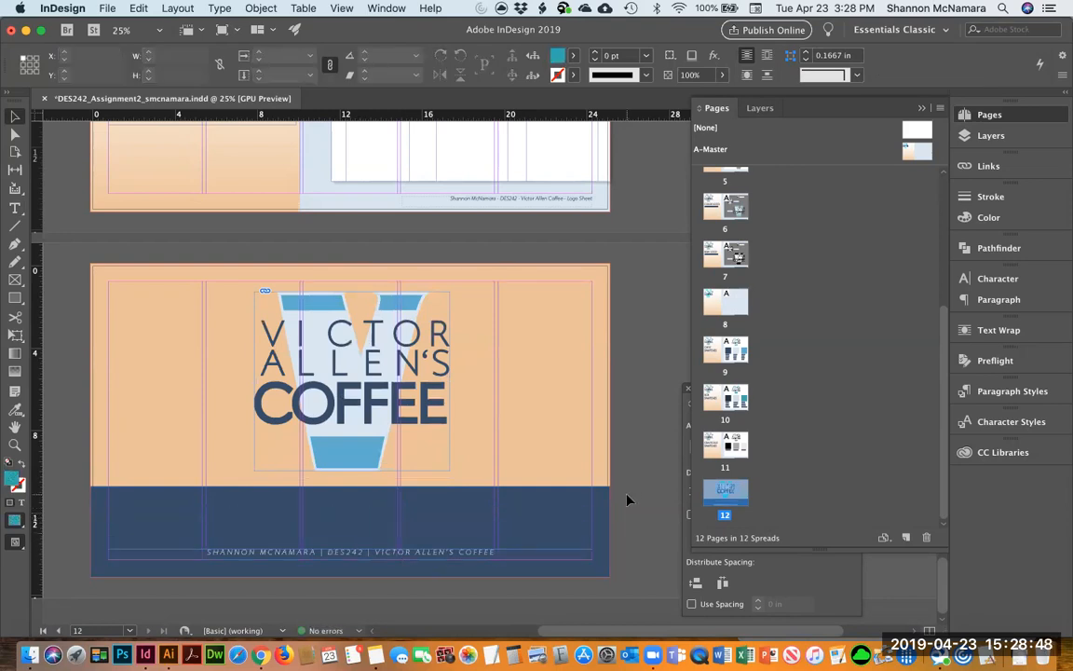
key(super+s)
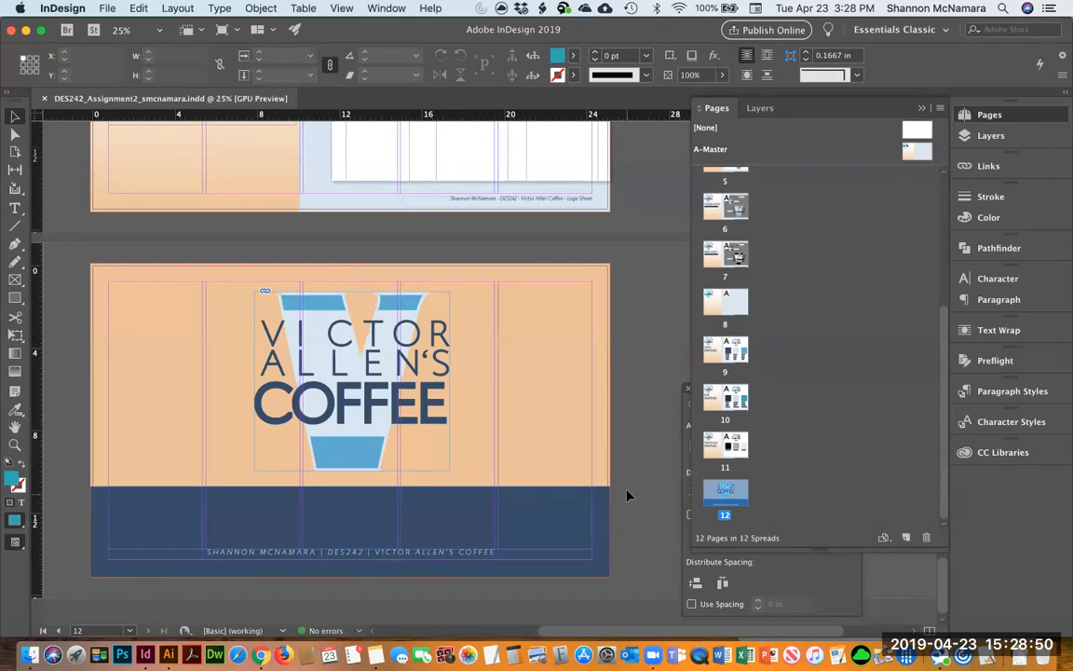
Switch the view to Preview mode and look through the pages back to the cover and the Before and After page.
drag(13, 543, 67, 575)
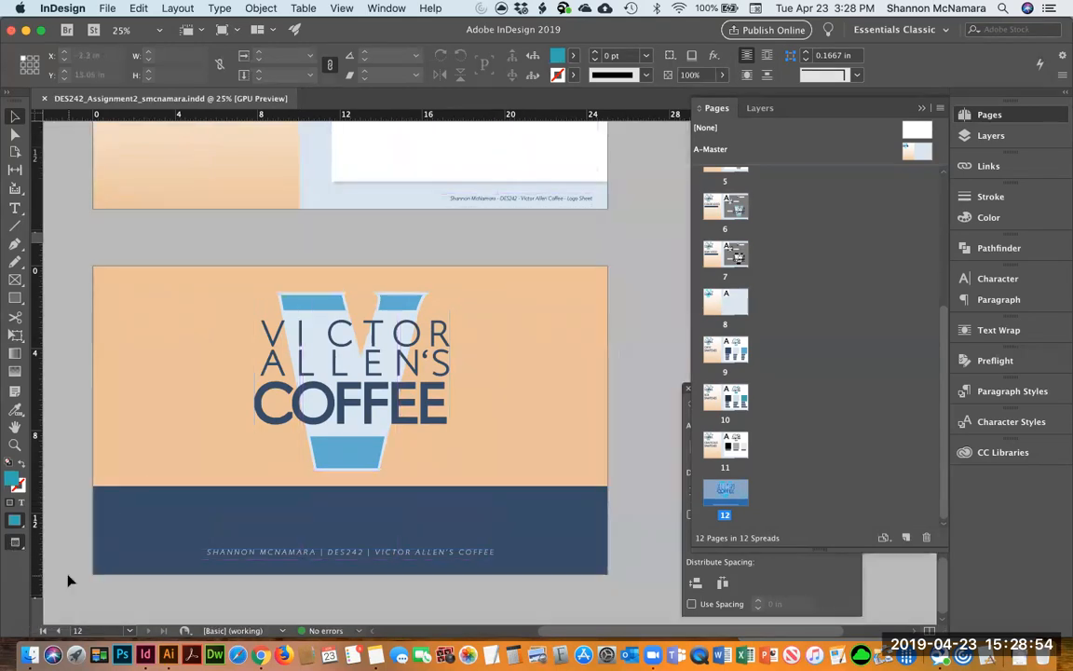
scroll(353, 361, up, 5)
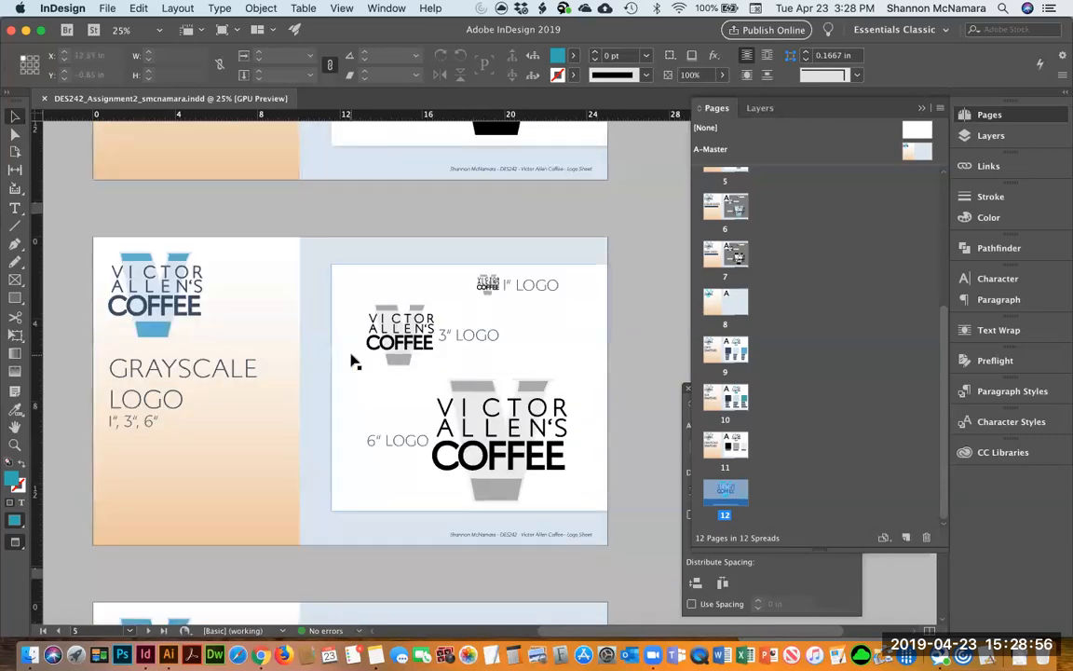
scroll(353, 361, up, 4)
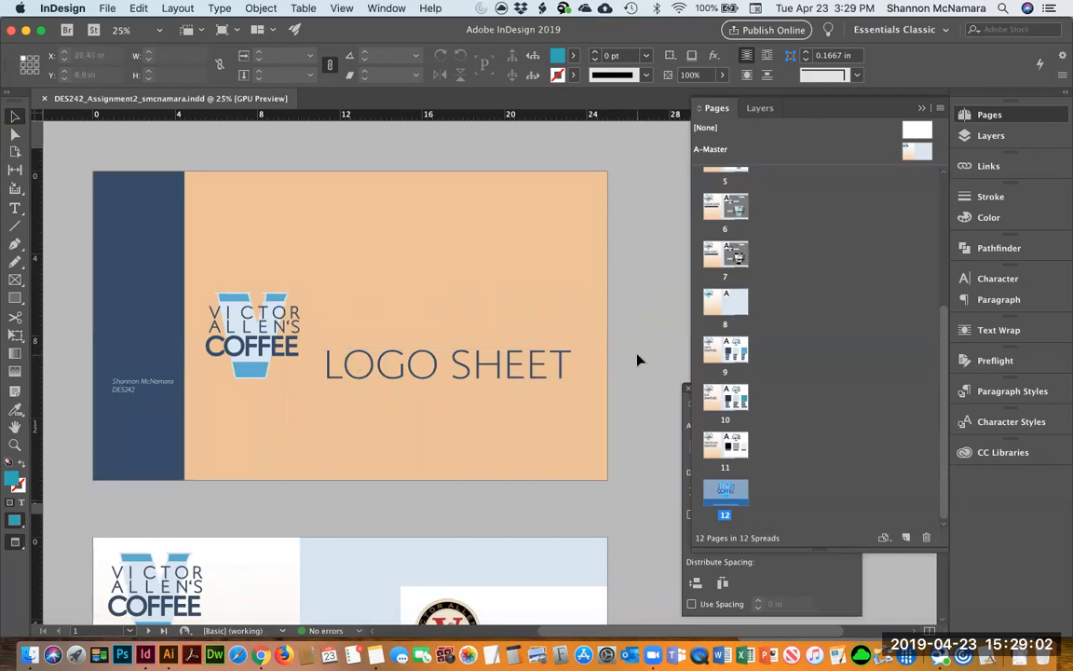
scroll(637, 360, down, 5)
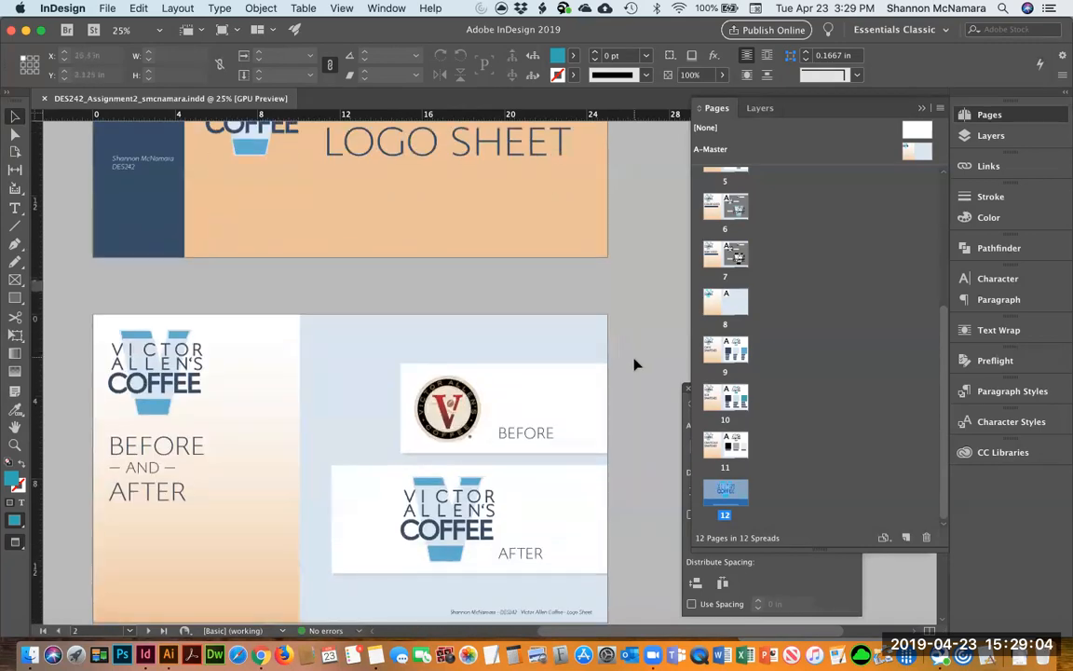
scroll(633, 364, down, 1)
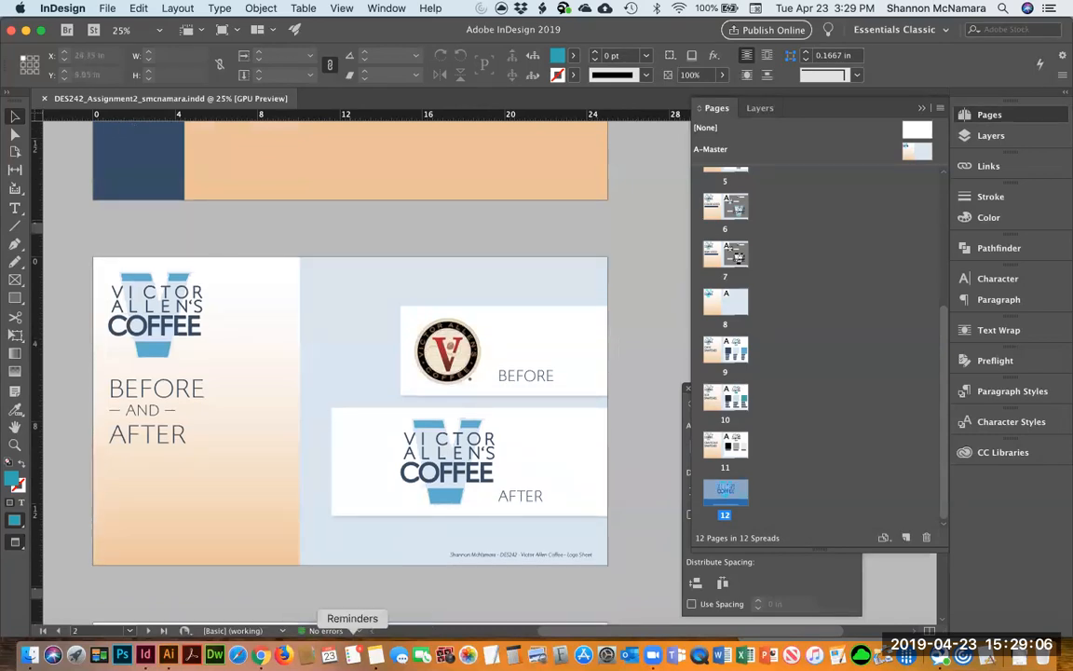
Switch to Notes and check off the grayscale, CMYK and RGB logo requirements in the assignment checklist.
click(376, 655)
click(644, 168)
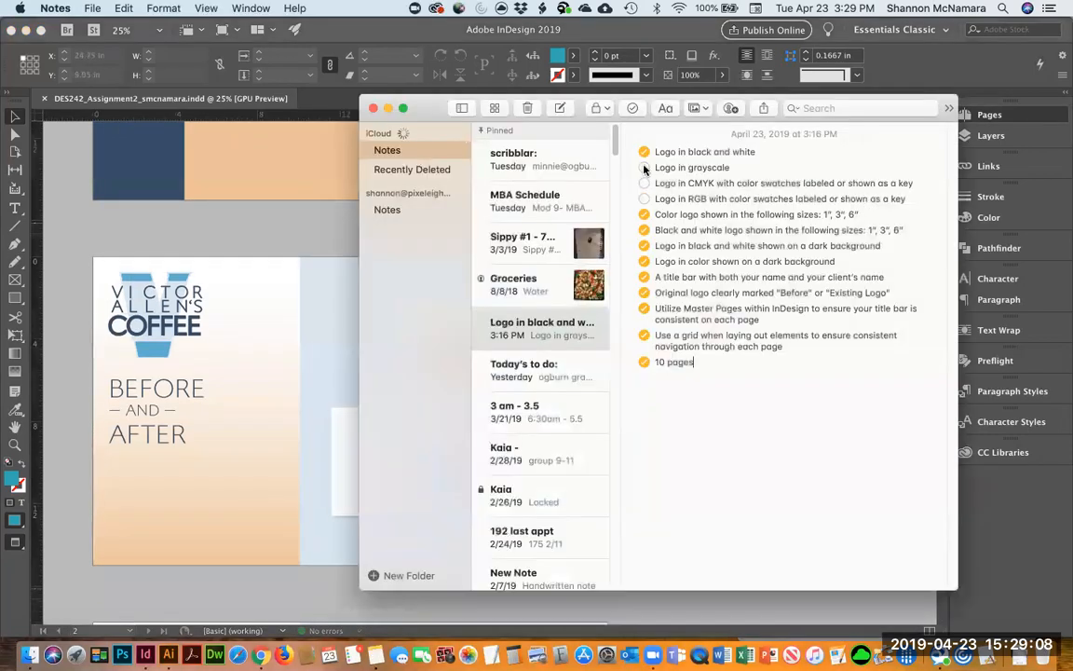
click(644, 185)
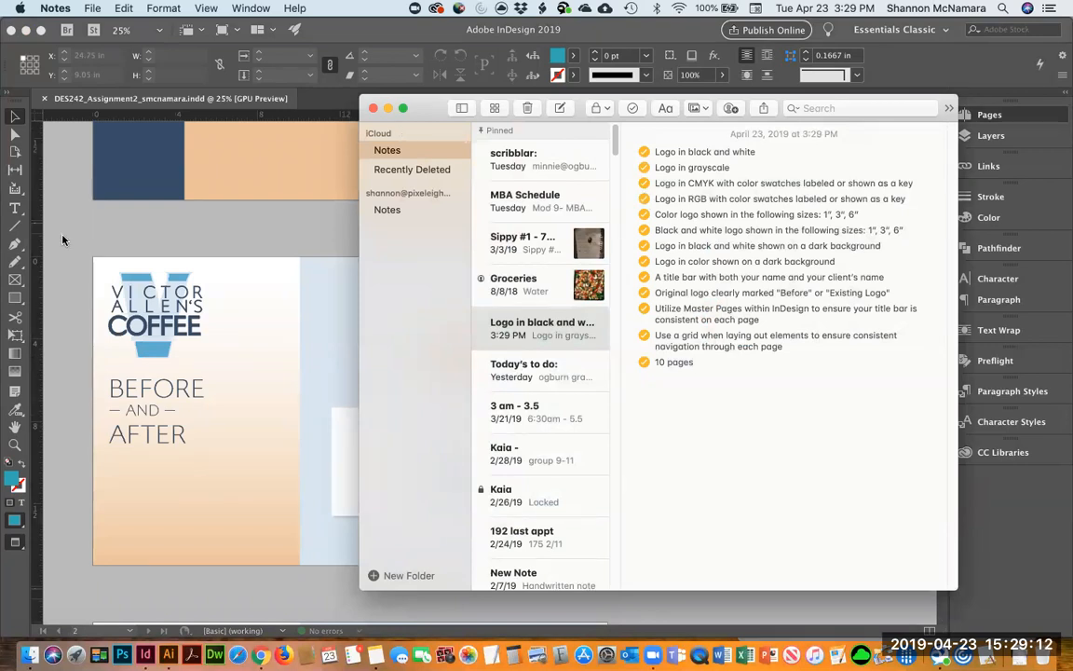
Return to InDesign and review the layout of the Before and After page and the logo size pages that follow it.
key(super+Tab)
scroll(642, 410, down, 2)
scroll(643, 414, down, 2)
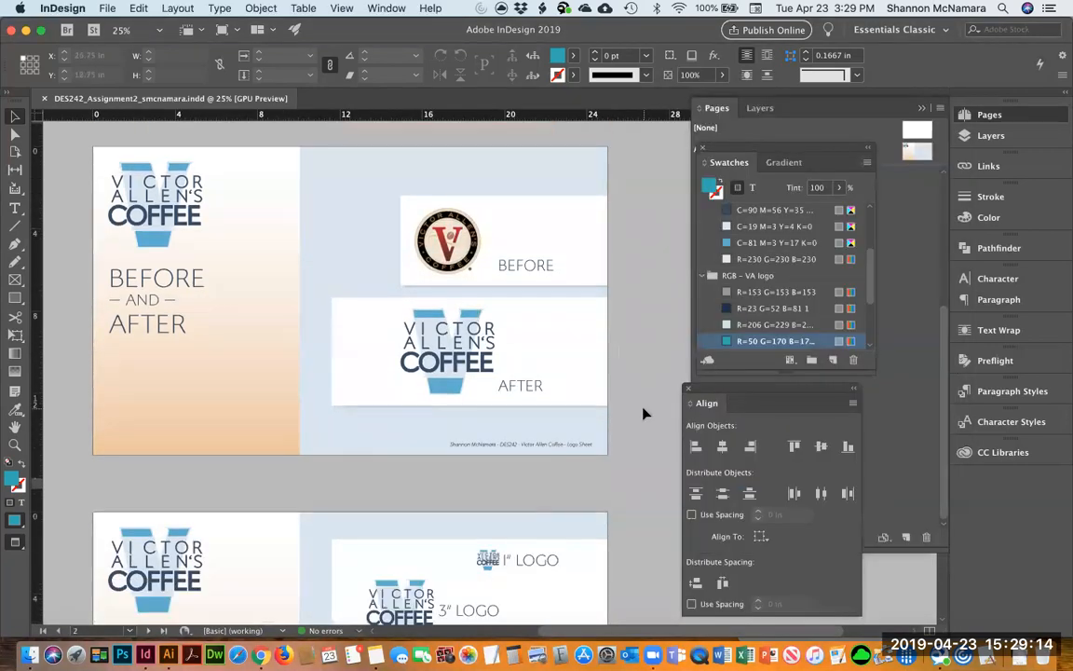
scroll(643, 413, down, 8)
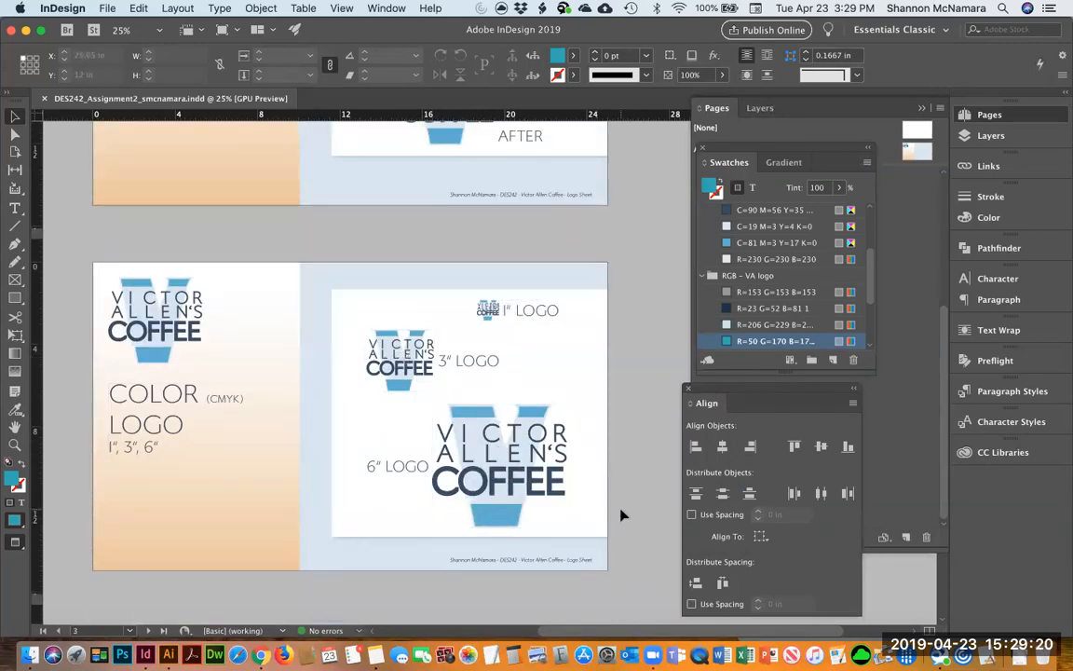
scroll(622, 514, down, 7)
scroll(622, 513, down, 3)
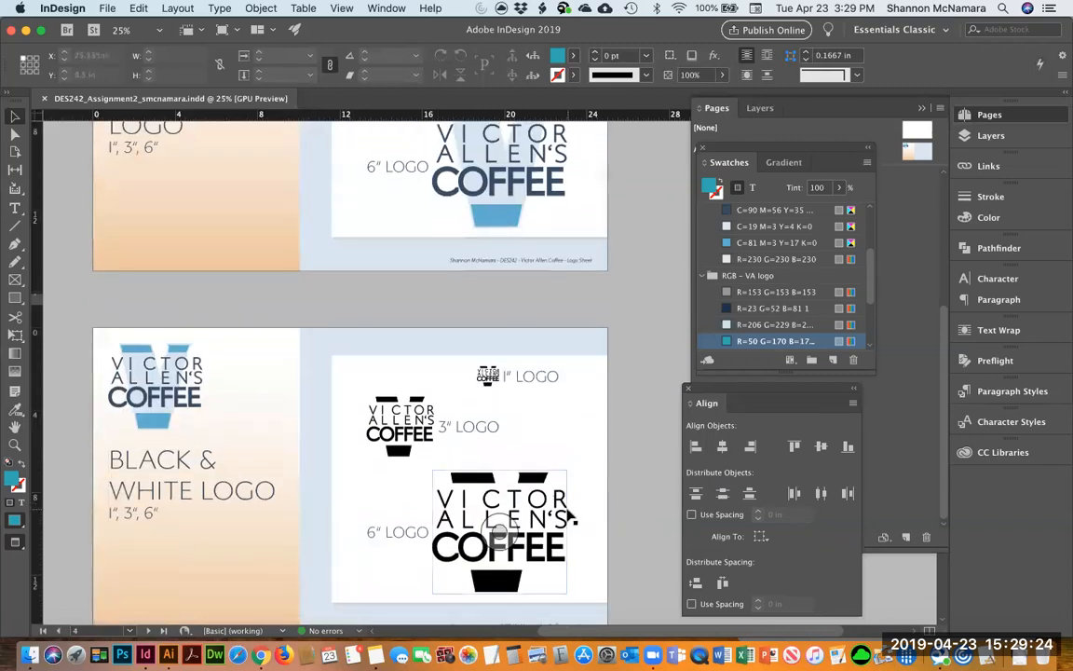
scroll(571, 514, down, 14)
scroll(259, 420, up, 14)
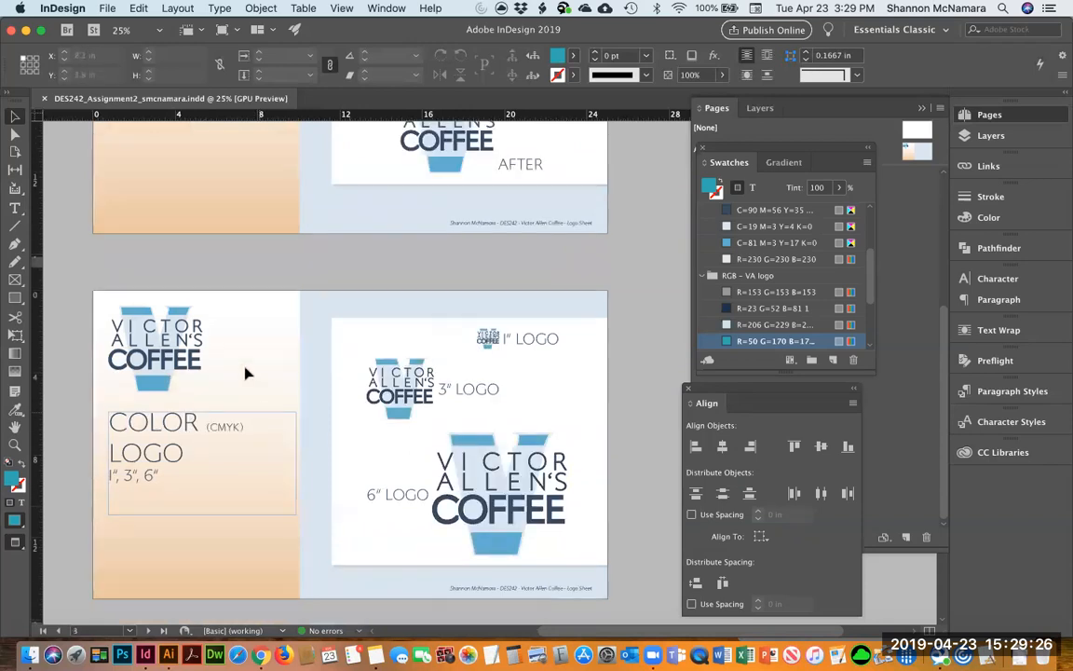
scroll(245, 374, up, 6)
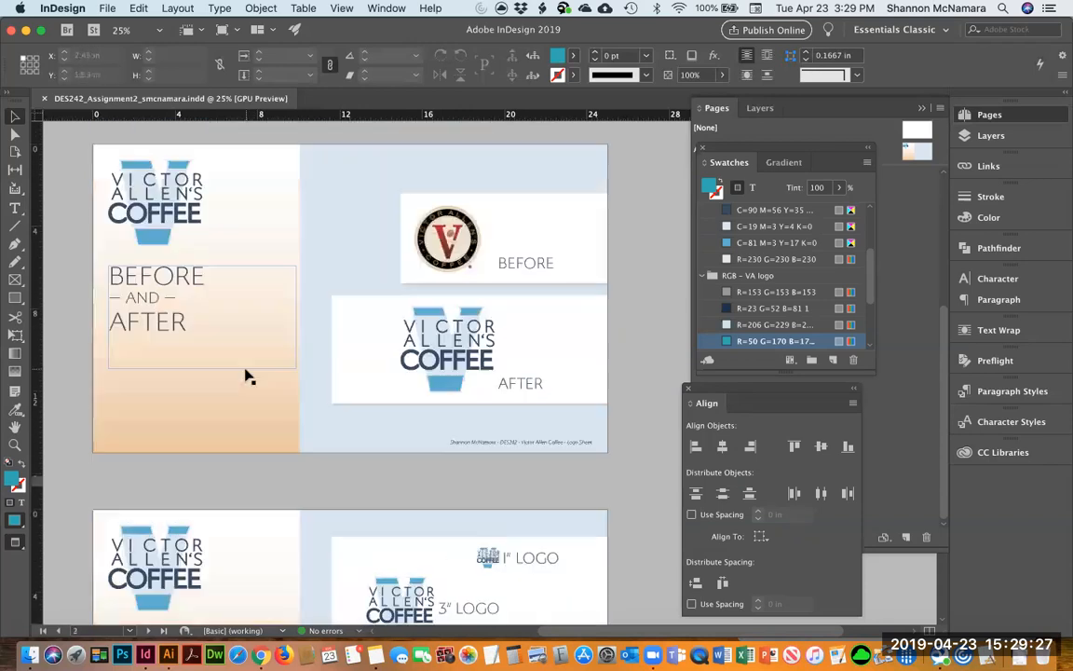
Tighten the leading of the word AFTER in the page 2 Before and After title.
click(126, 318)
double_click(137, 313)
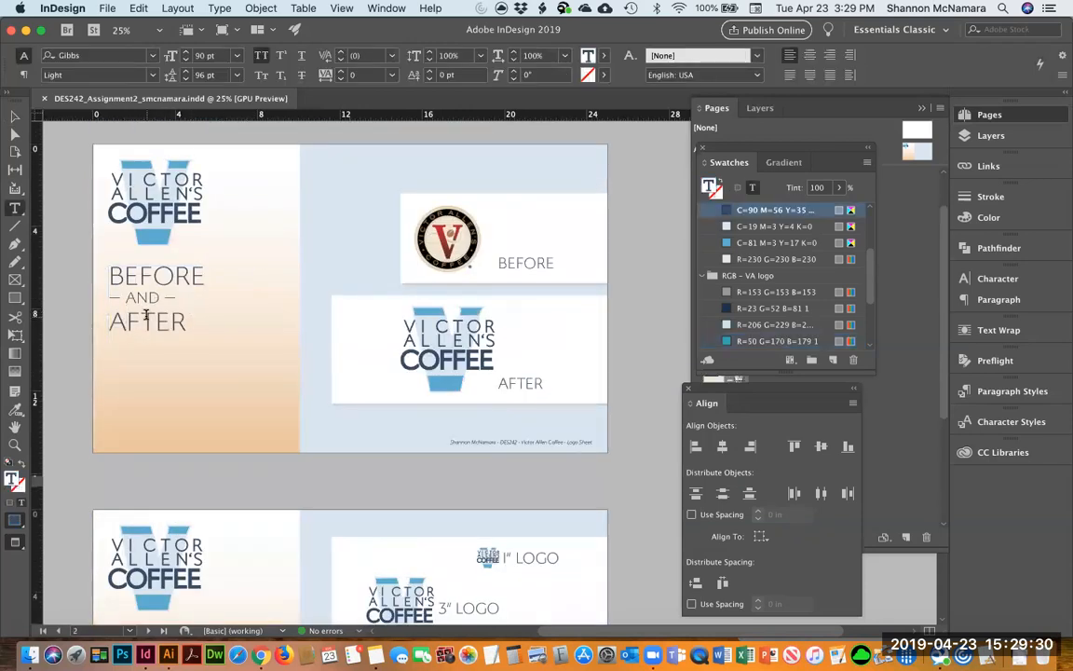
double_click(146, 316)
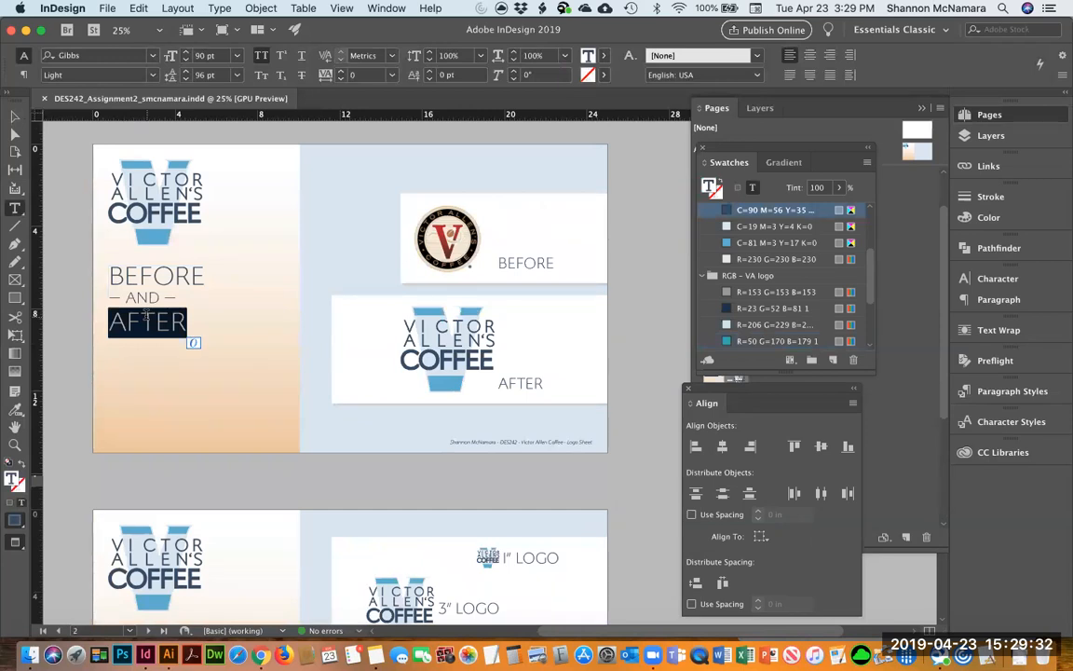
key(alt+Up)
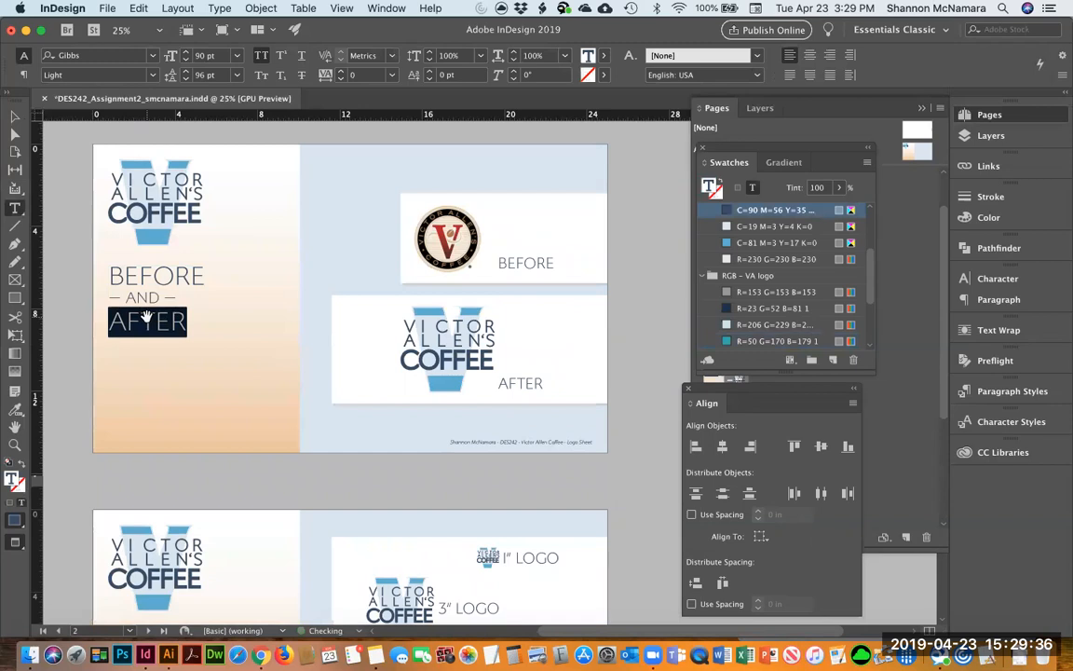
Tighten the leading of the BLACK & WHITE LOGO headline on page 4 to 86 pt.
key(Right)
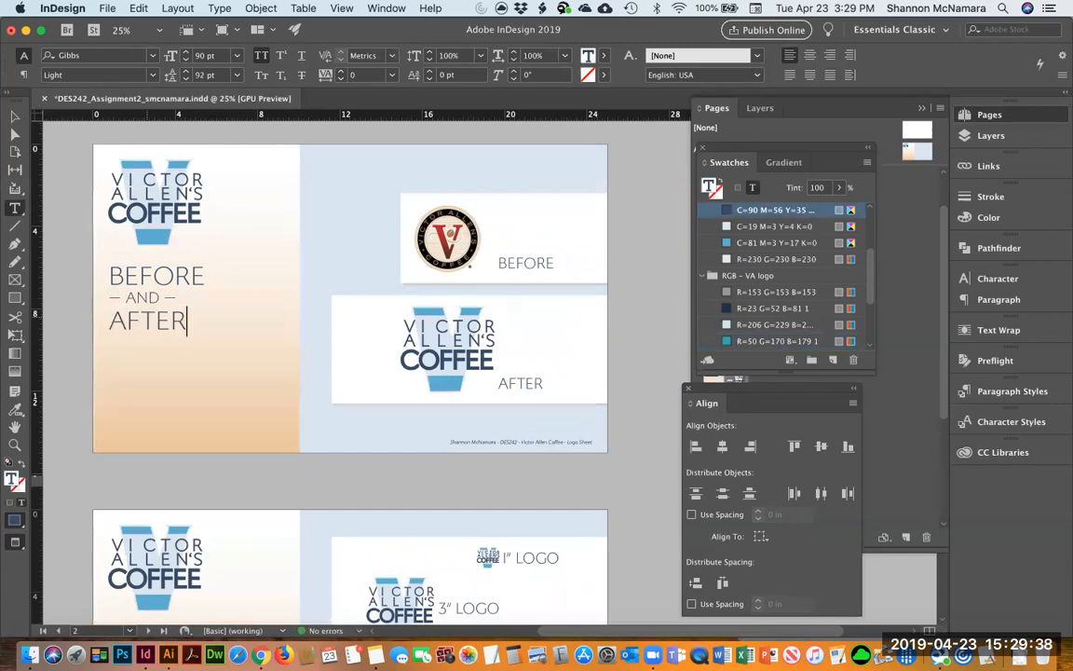
scroll(181, 385, down, 5)
drag(124, 412, 279, 445)
key(alt+Up)
key(alt+Up)
key(alt+Up)
key(alt+Up)
key(alt+Up)
key(alt+Up)
key(alt+Up)
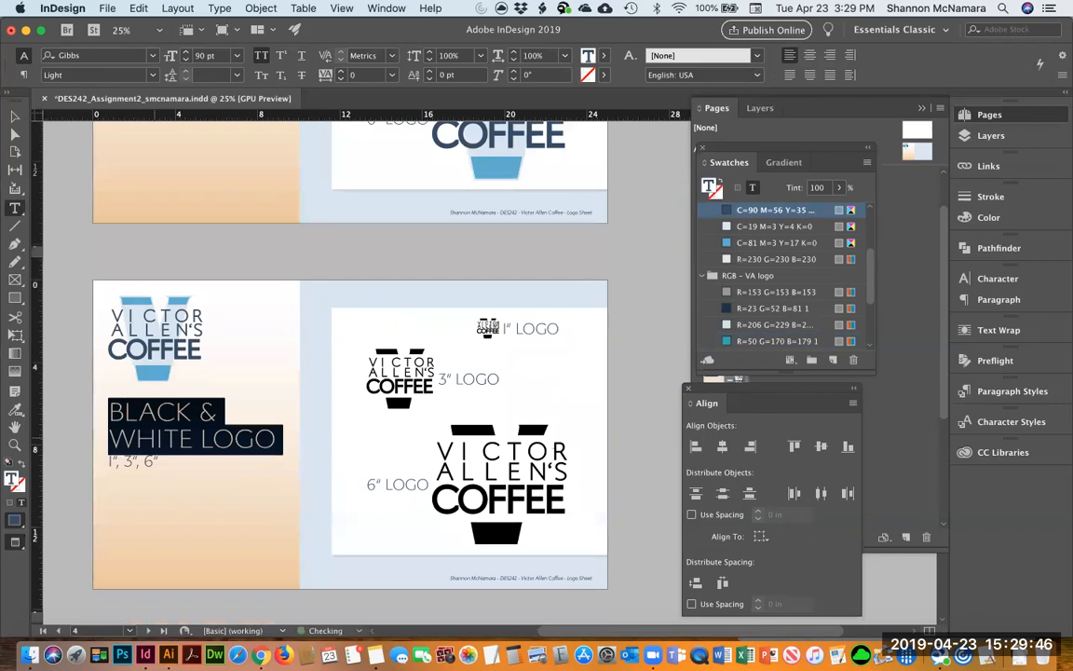
click(110, 461)
triple_click(109, 437)
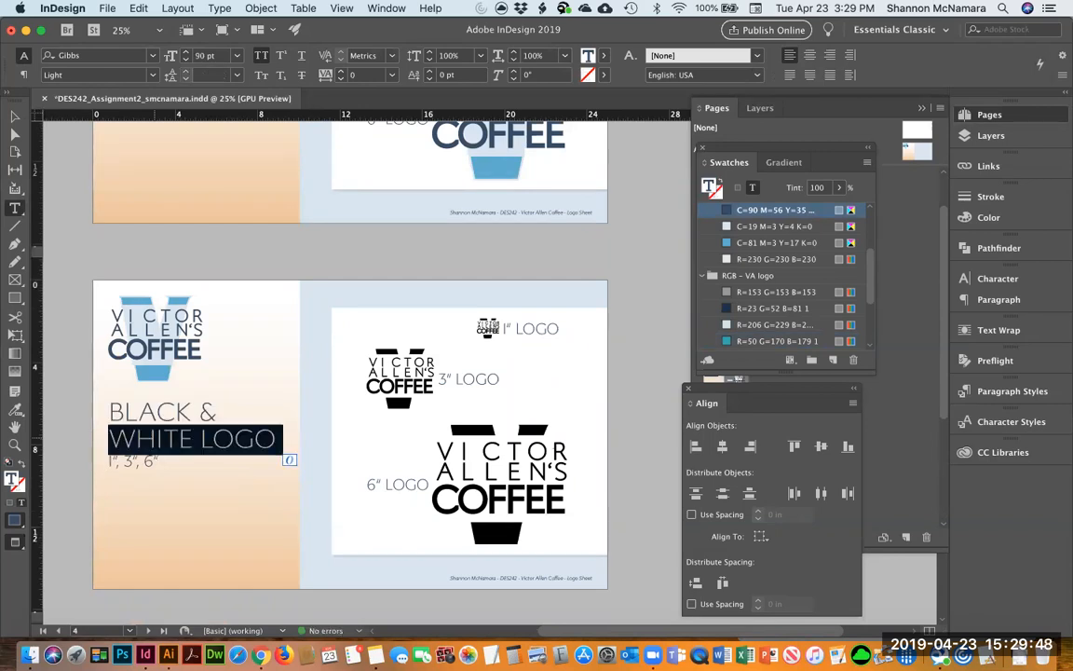
click(110, 439)
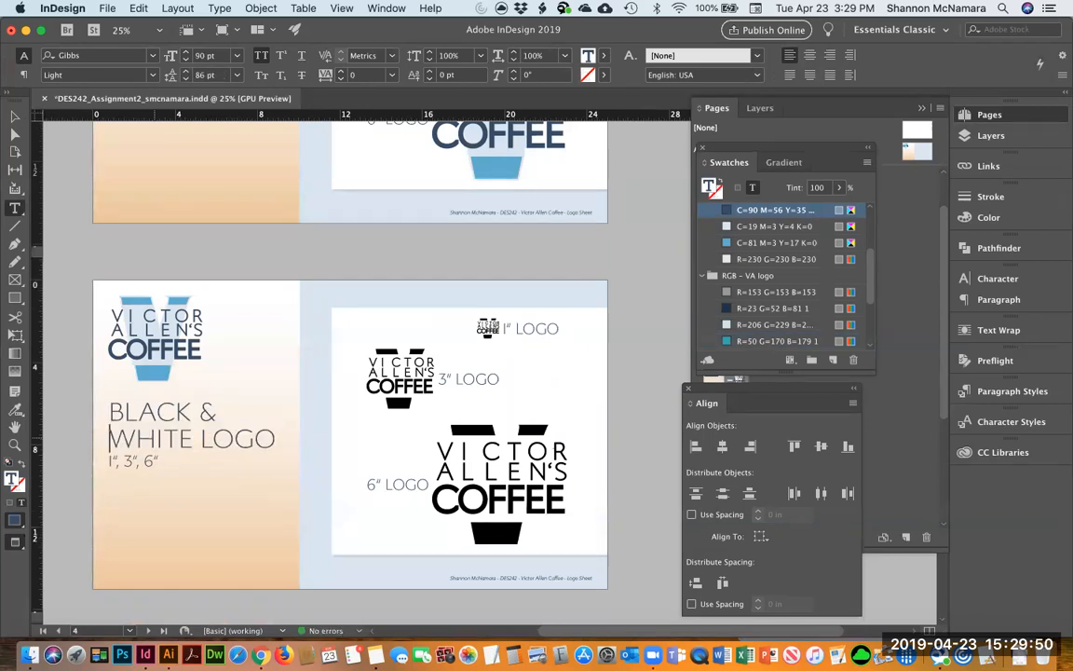
Redefine the Page Headlines paragraph style to match the adjusted page 4 headline.
click(1006, 391)
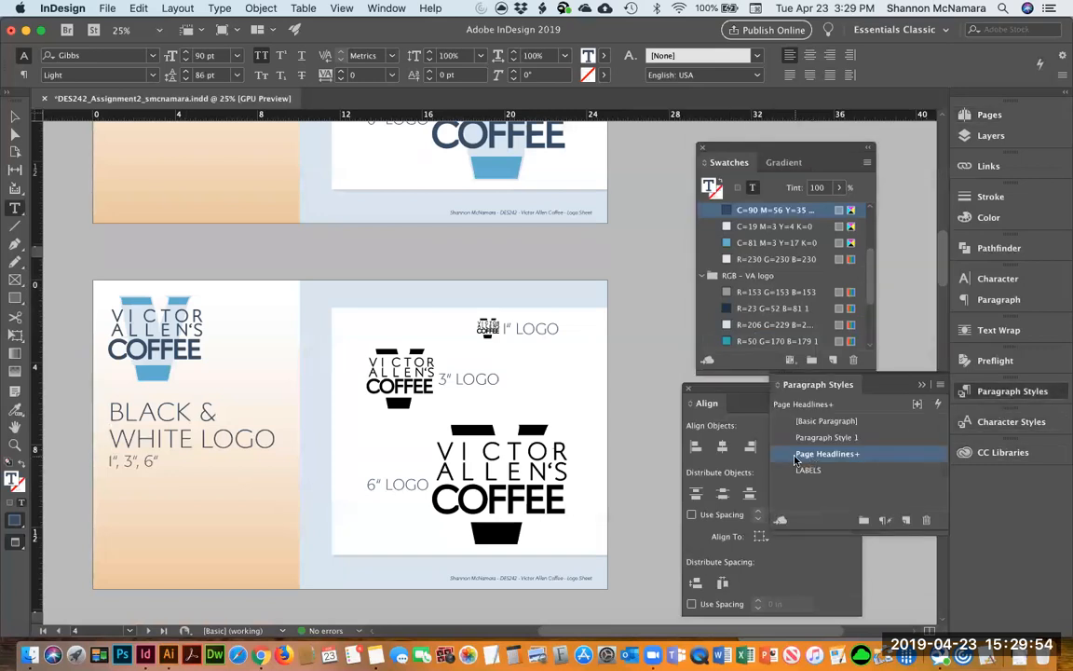
right_click(795, 457)
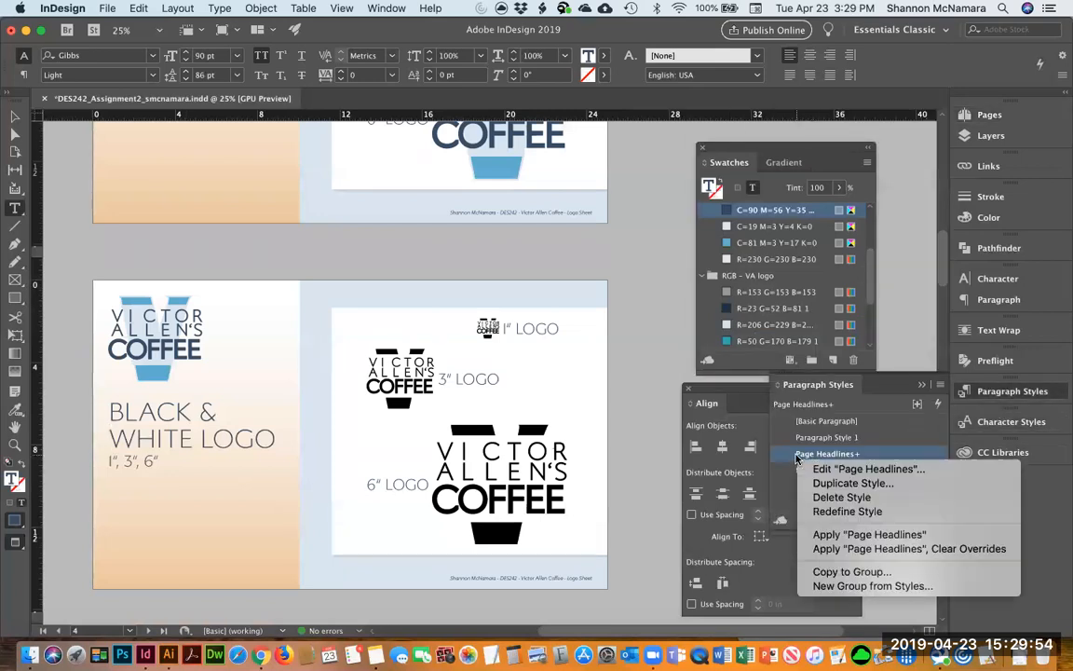
click(834, 512)
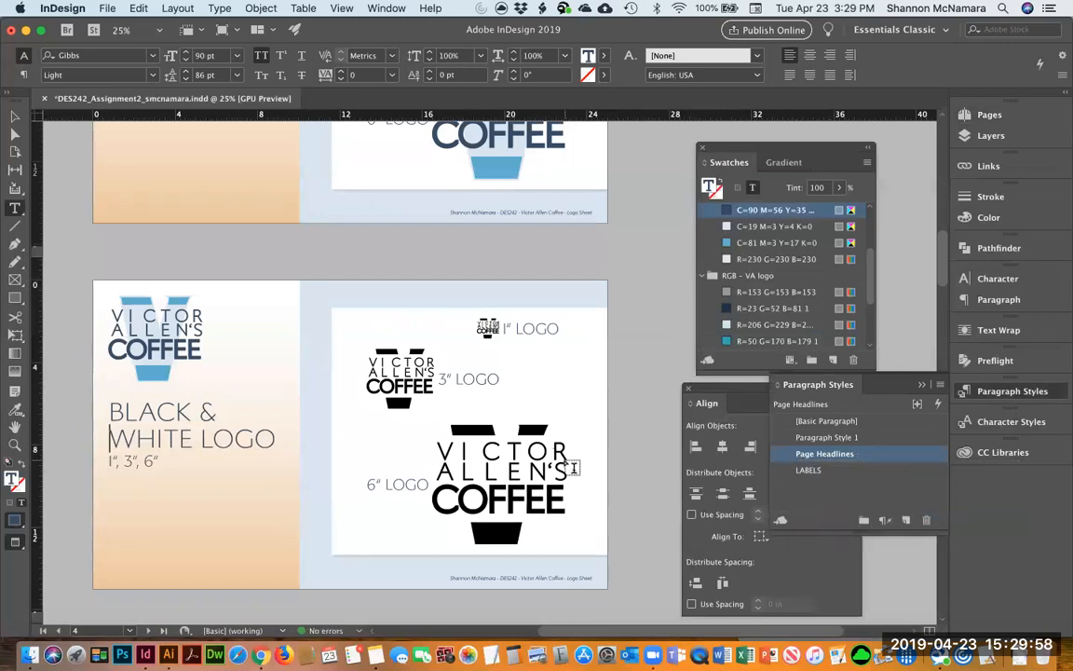
scroll(213, 448, down, 6)
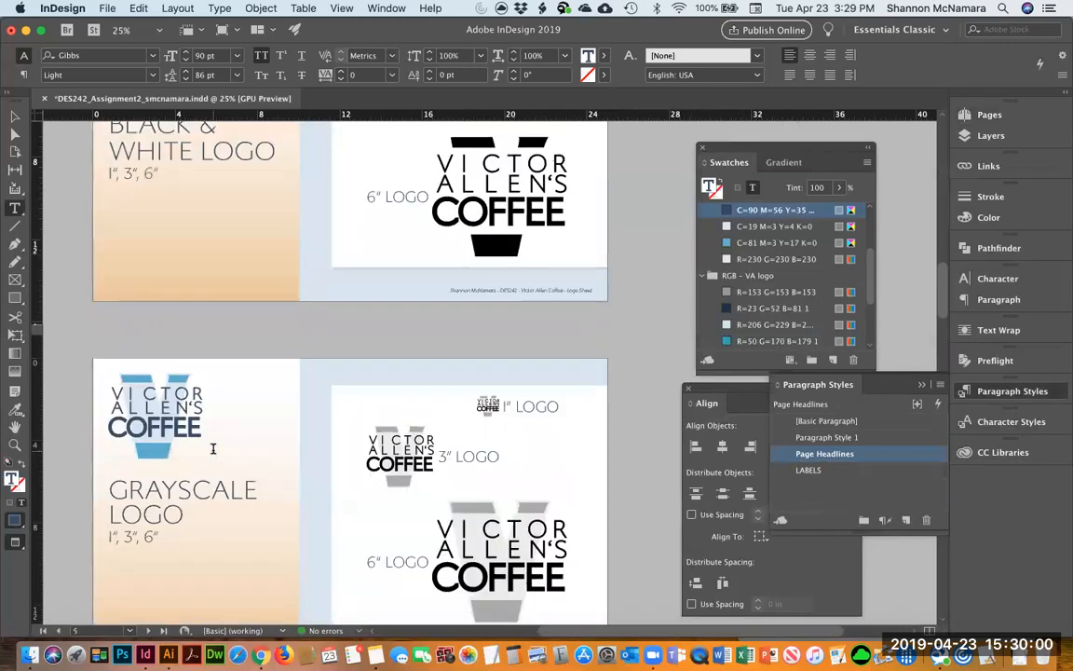
scroll(217, 453, down, 2)
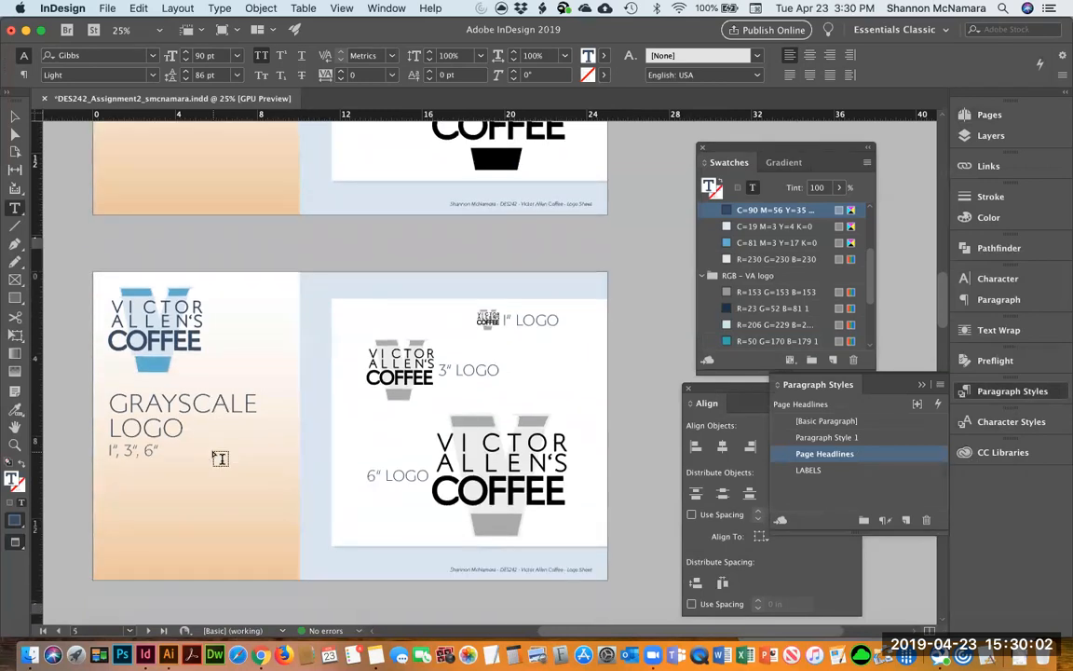
scroll(220, 458, down, 6)
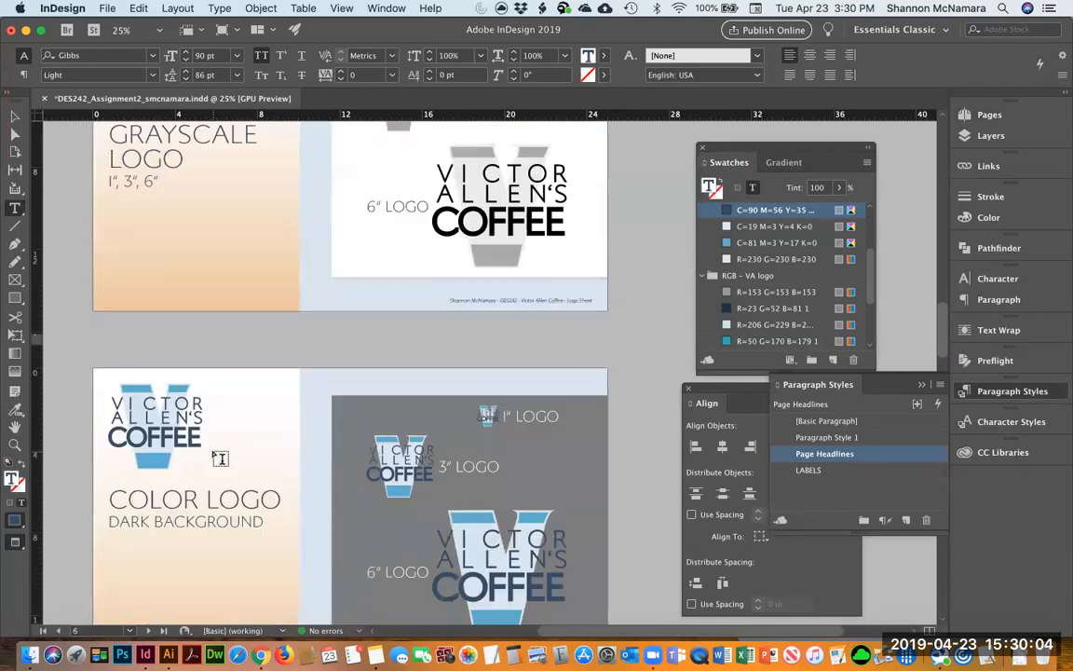
scroll(220, 458, down, 1)
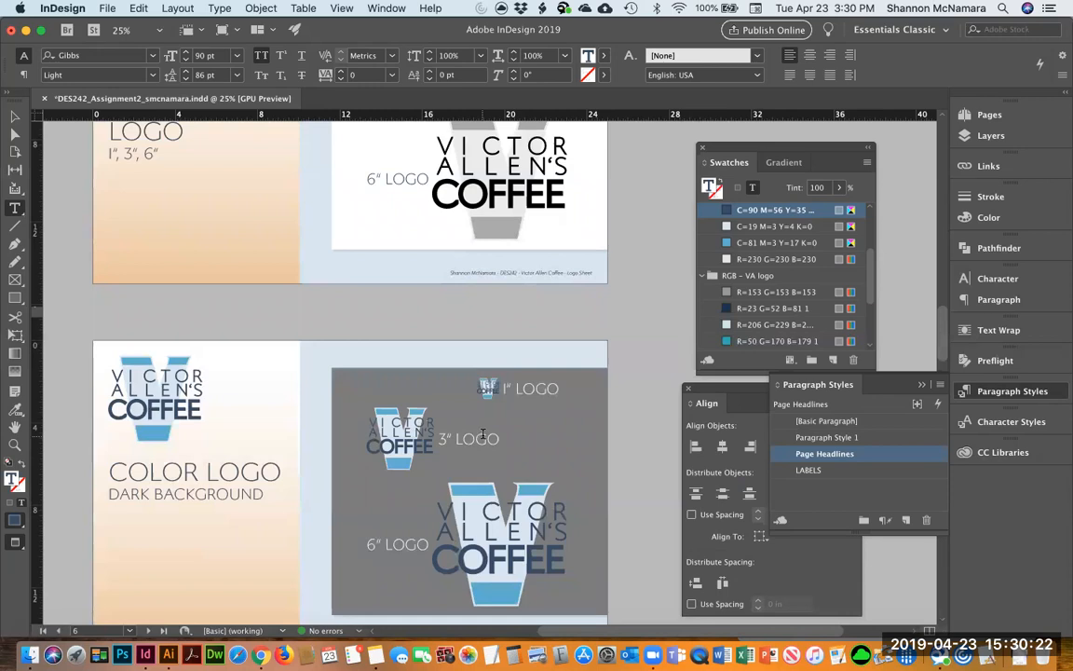
Reduce the BEFORE label beside the old logo on page 2 to 30 pt.
click(525, 383)
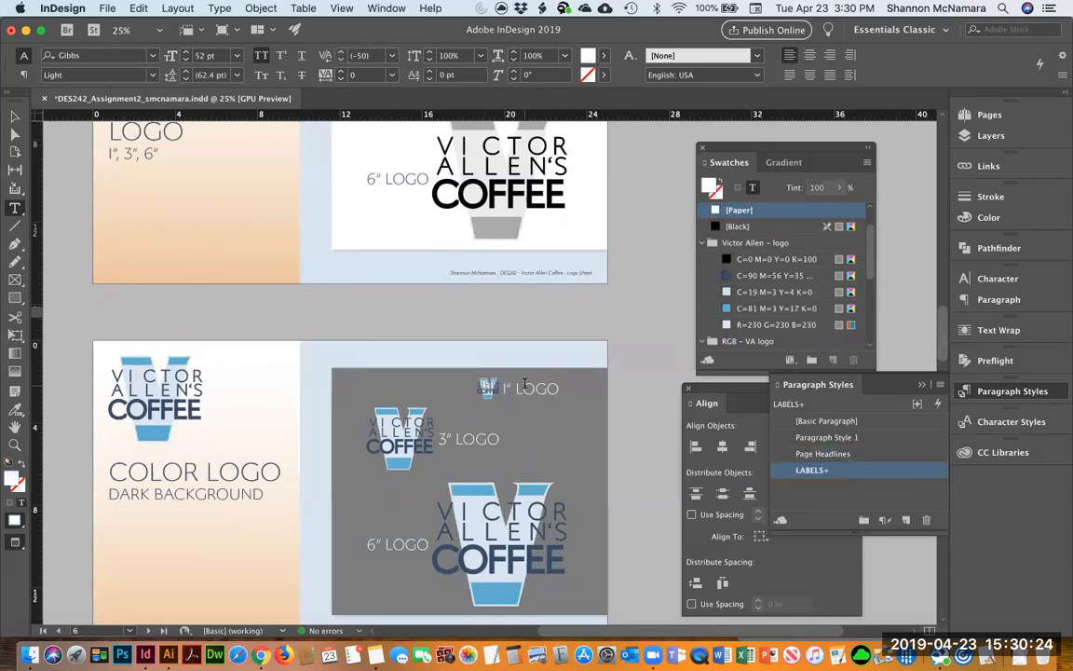
scroll(528, 391, up, 15)
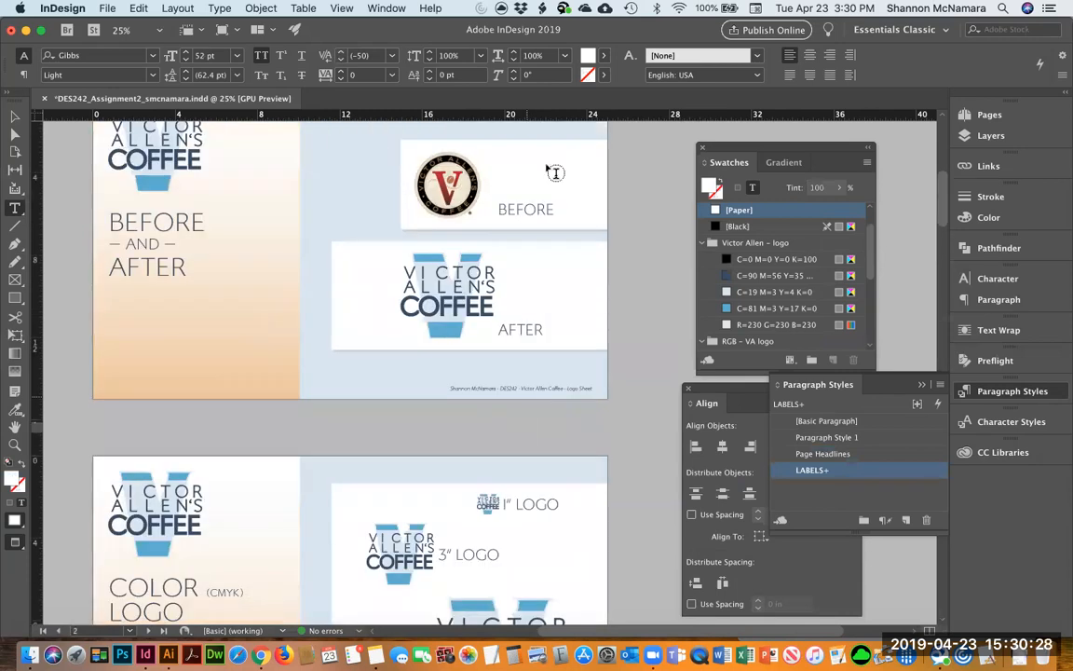
double_click(513, 210)
key(super+shift+comma)
key(super+shift+comma)
key(super+shift+comma)
key(super+shift+comma)
key(super+shift+comma)
key(super+shift+comma)
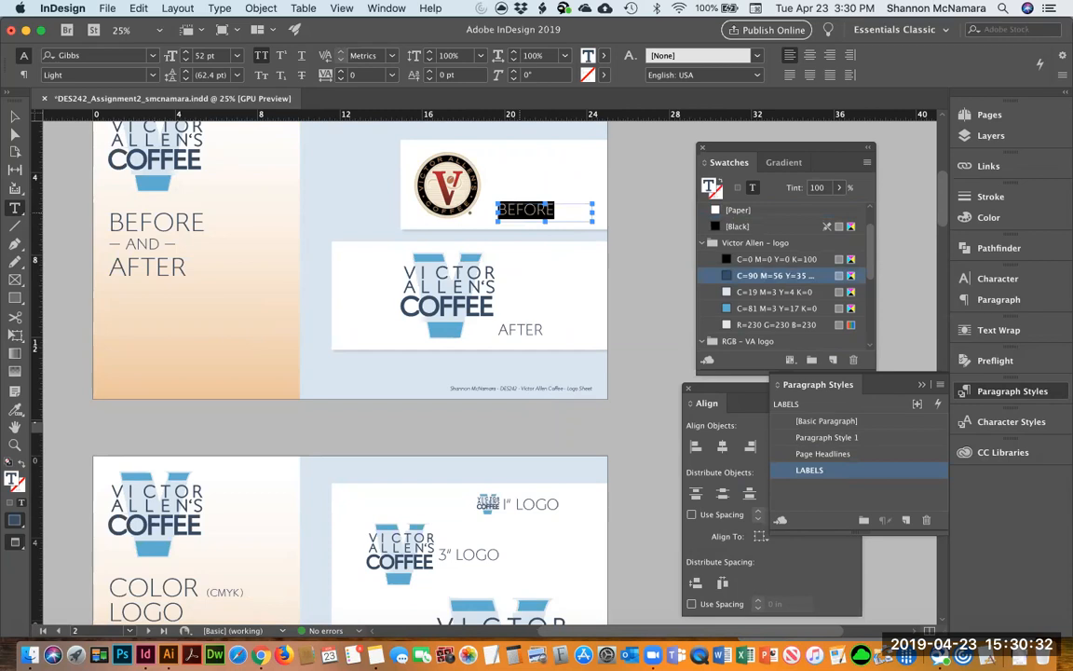
key(super+shift+comma)
key(super+shift+comma)
key(super+shift+comma)
key(super+shift+comma)
key(super+shift+comma)
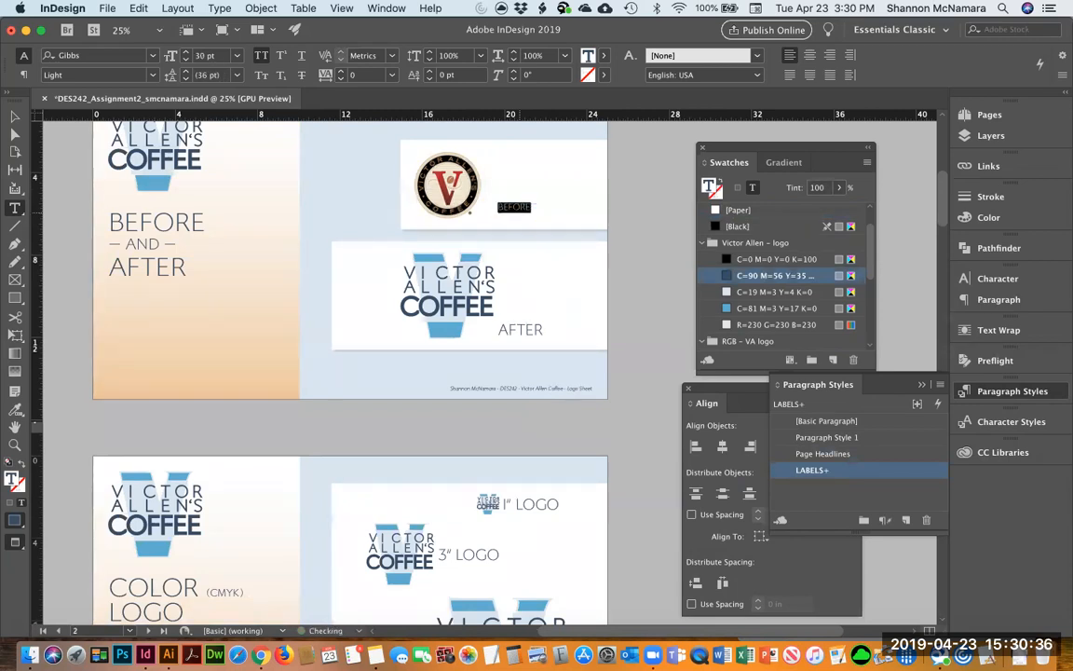
Redefine the LABELS paragraph style to match the resized BEFORE label.
right_click(811, 474)
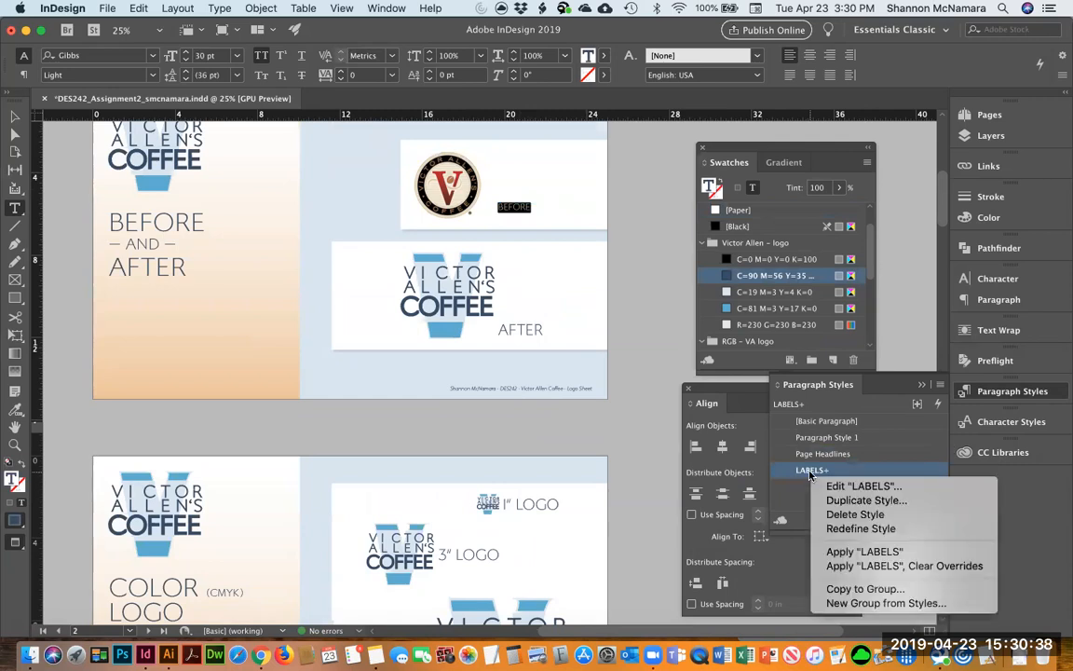
click(852, 528)
scroll(551, 354, down, 3)
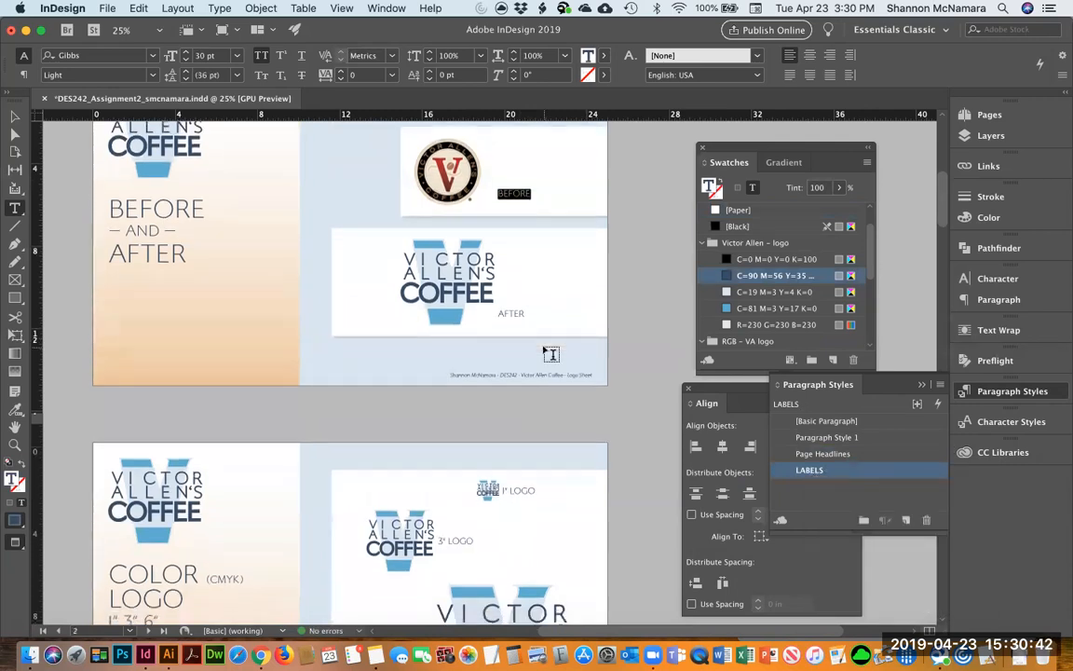
Review the label sizes on the black and white, grayscale and dark background logo pages.
scroll(550, 354, down, 10)
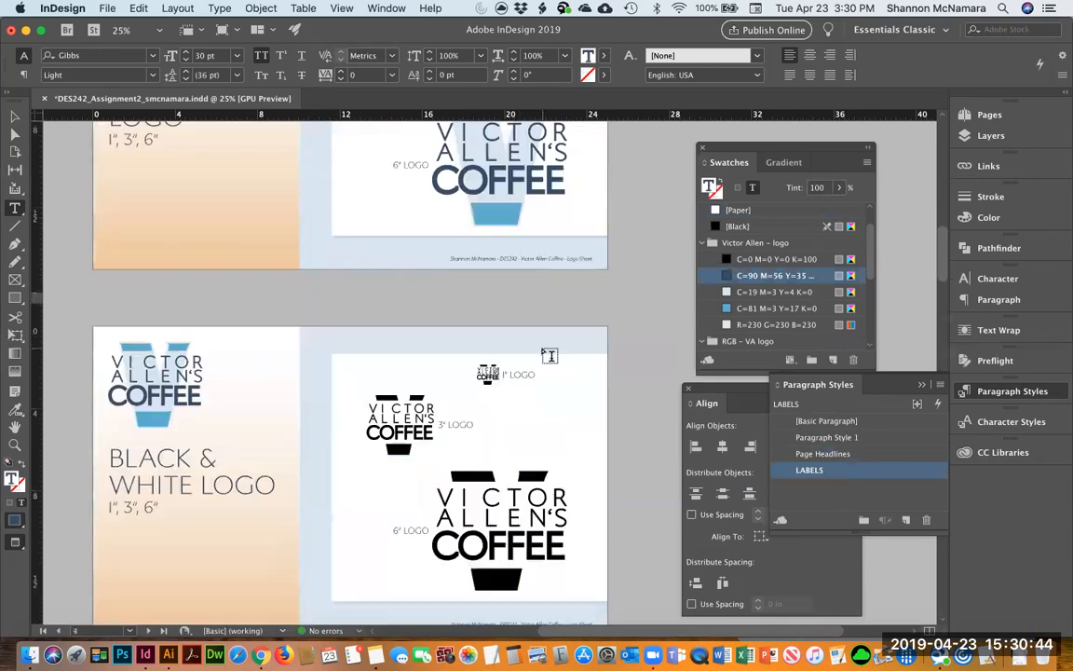
scroll(551, 355, down, 4)
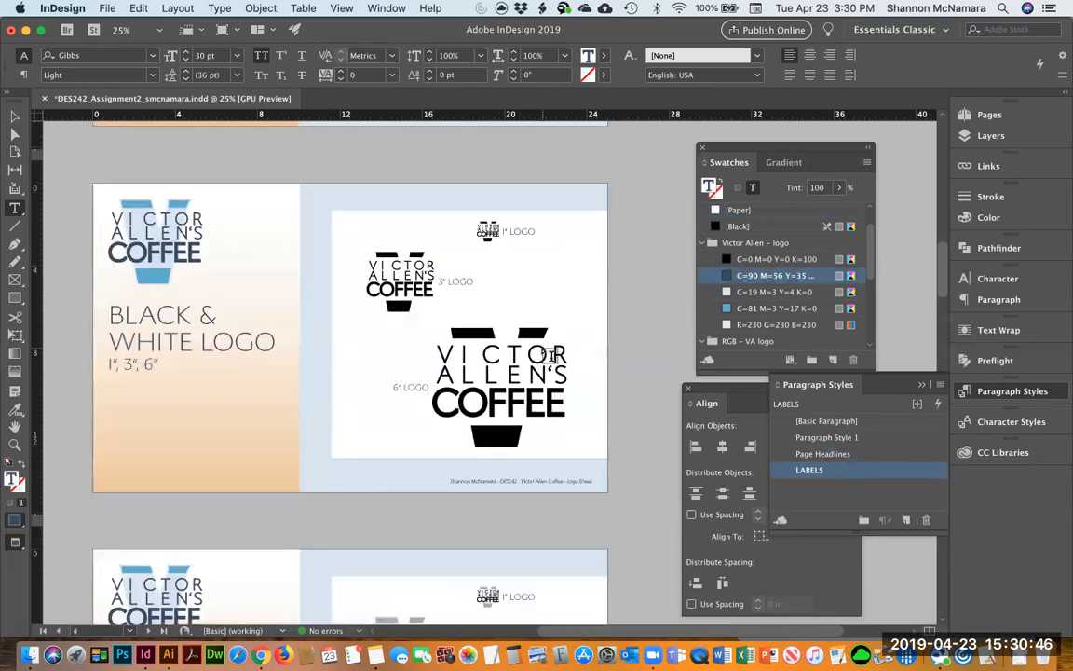
scroll(550, 355, down, 11)
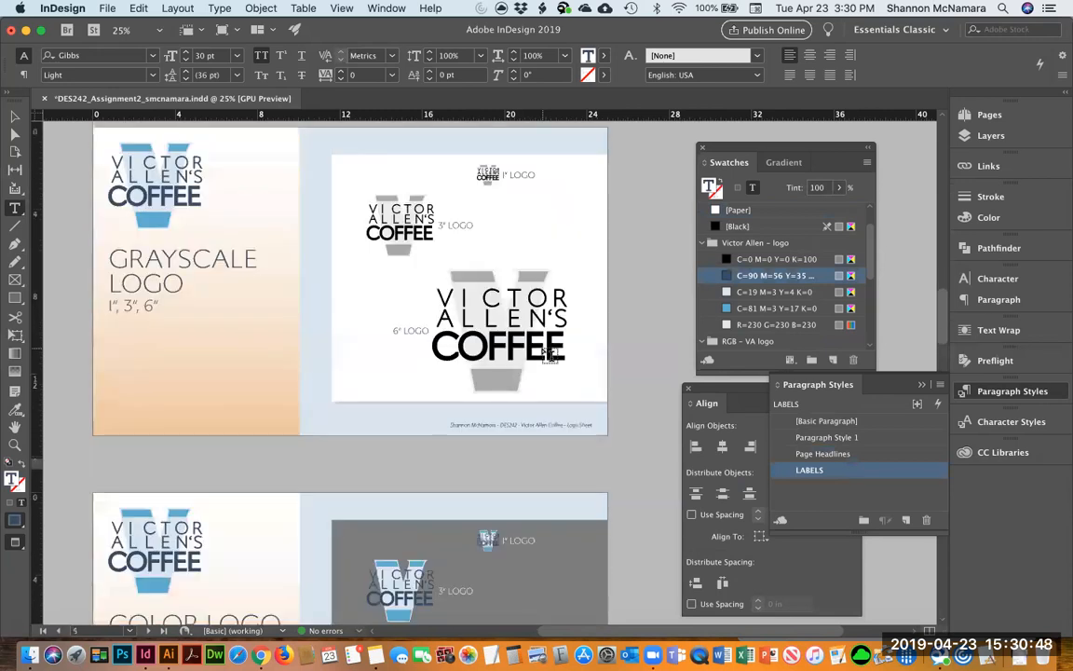
scroll(551, 355, down, 11)
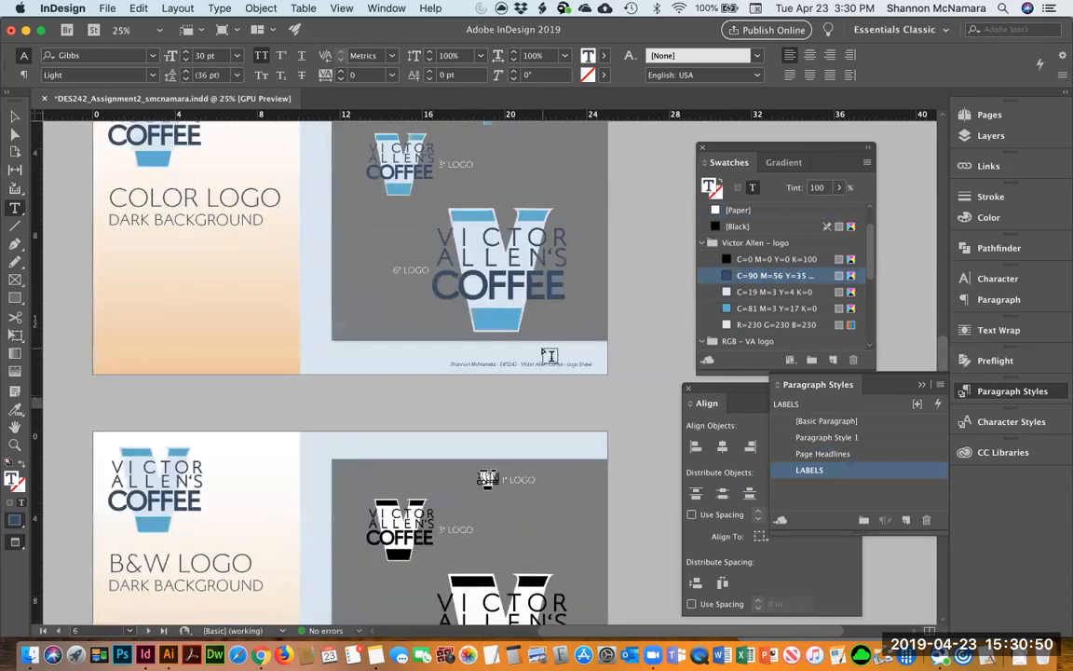
scroll(550, 355, down, 8)
scroll(550, 354, down, 10)
scroll(549, 355, up, 5)
scroll(550, 355, up, 5)
scroll(549, 355, up, 15)
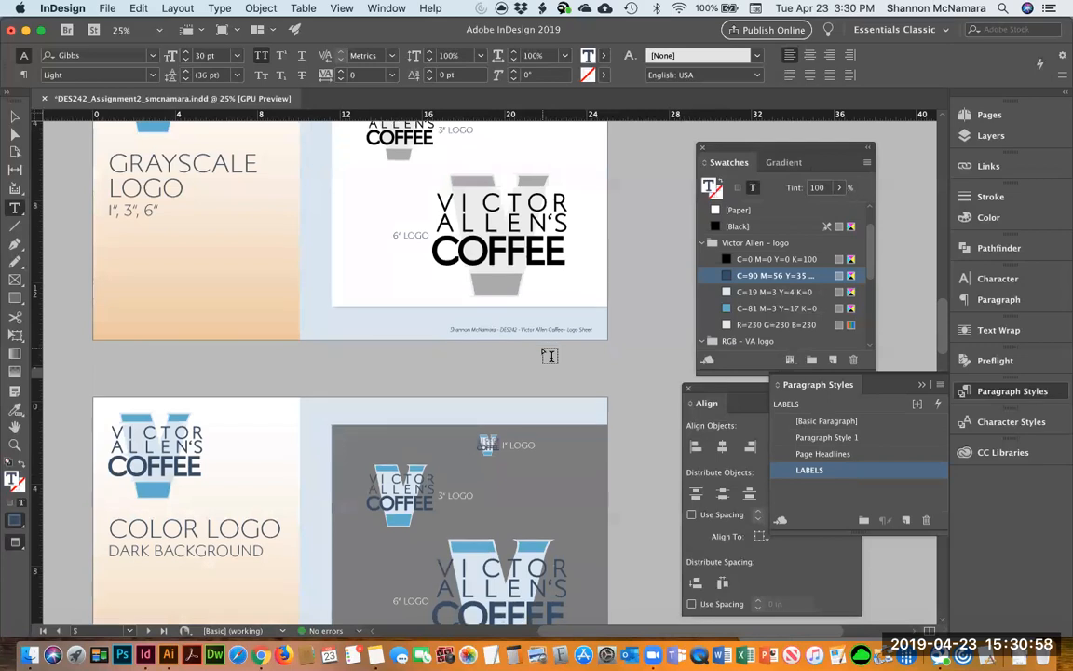
scroll(549, 355, down, 7)
scroll(550, 355, up, 6)
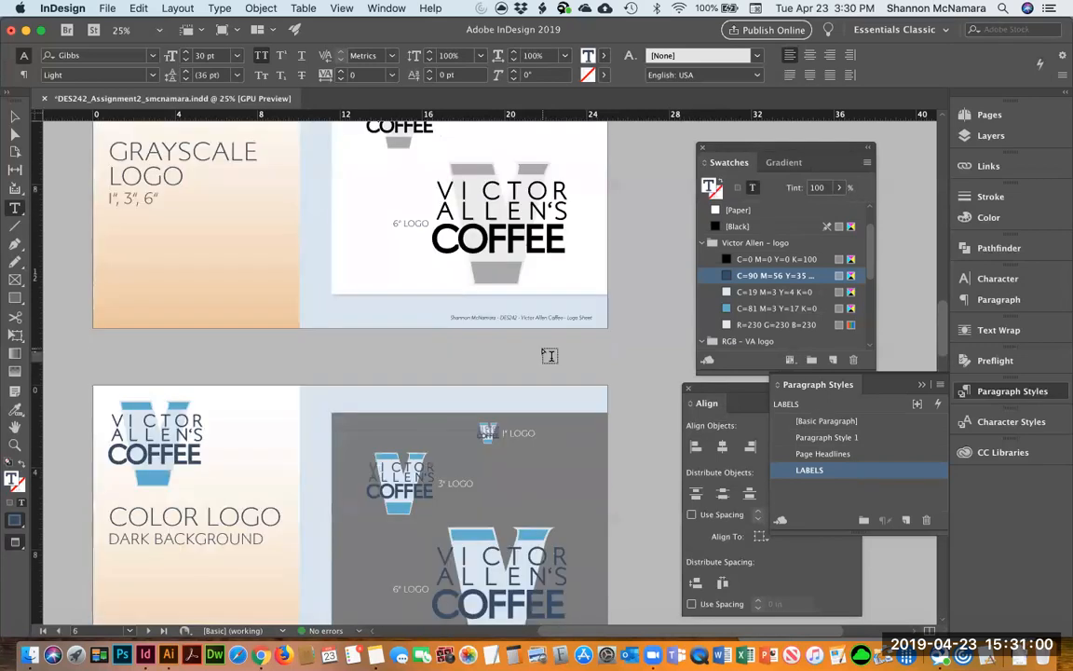
scroll(550, 355, down, 7)
scroll(550, 354, down, 20)
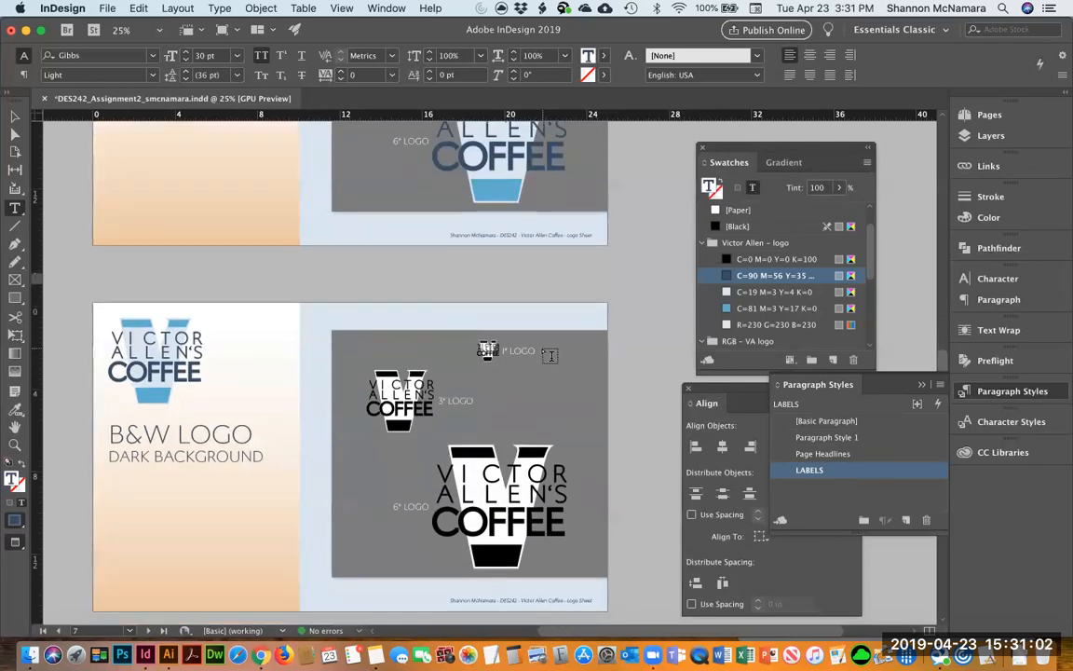
scroll(550, 355, up, 8)
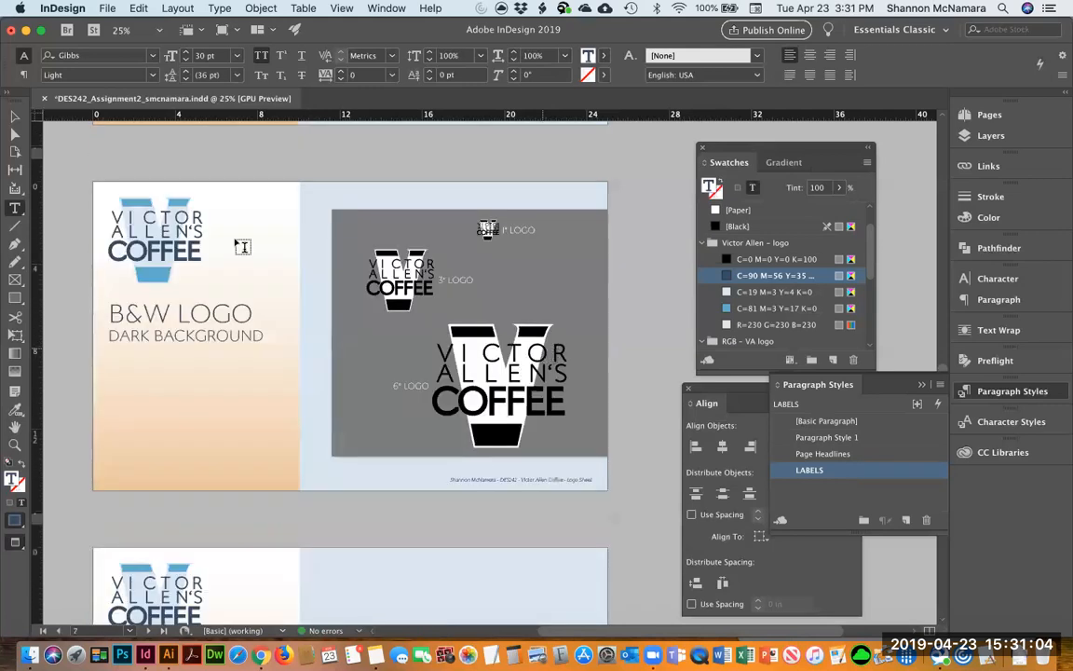
Deselect everything and switch the view from Preview to Normal mode.
click(15, 116)
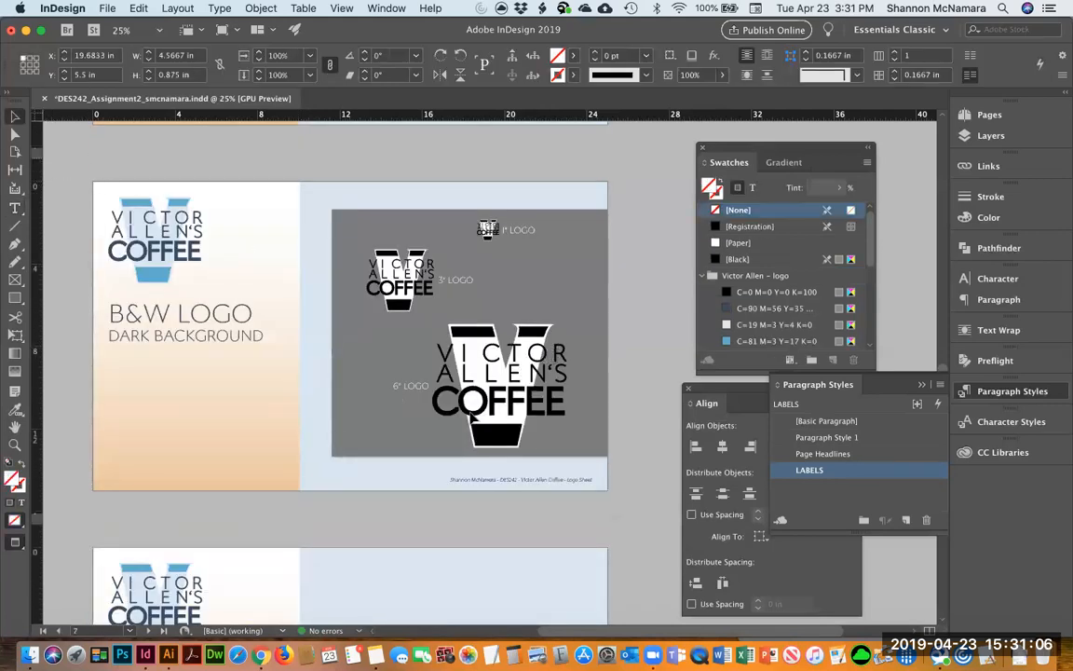
click(628, 463)
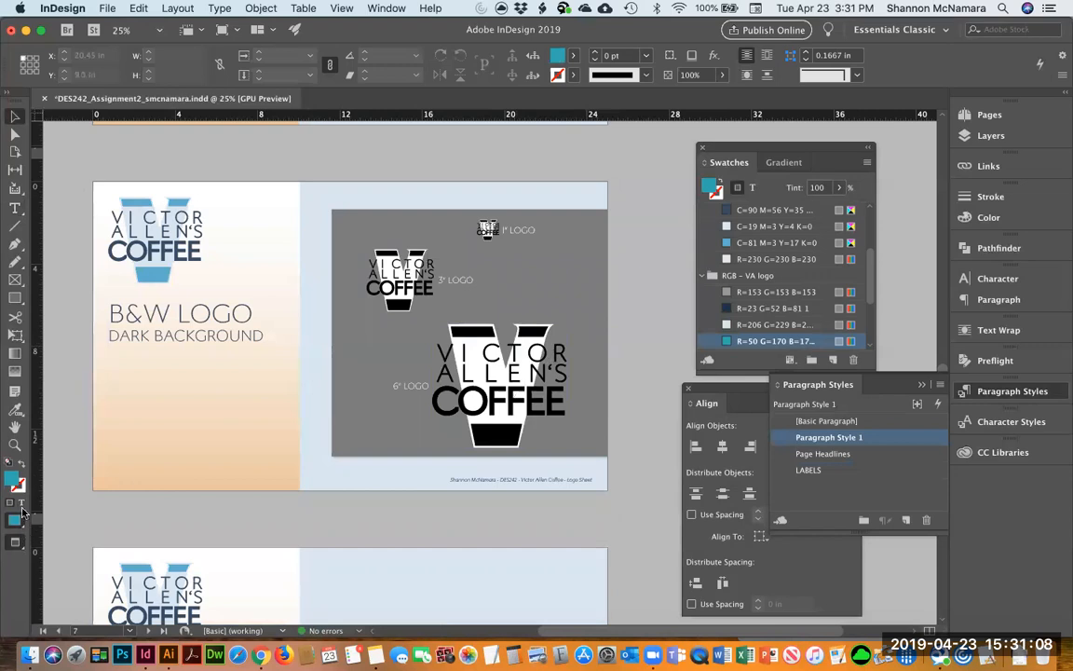
click(13, 541)
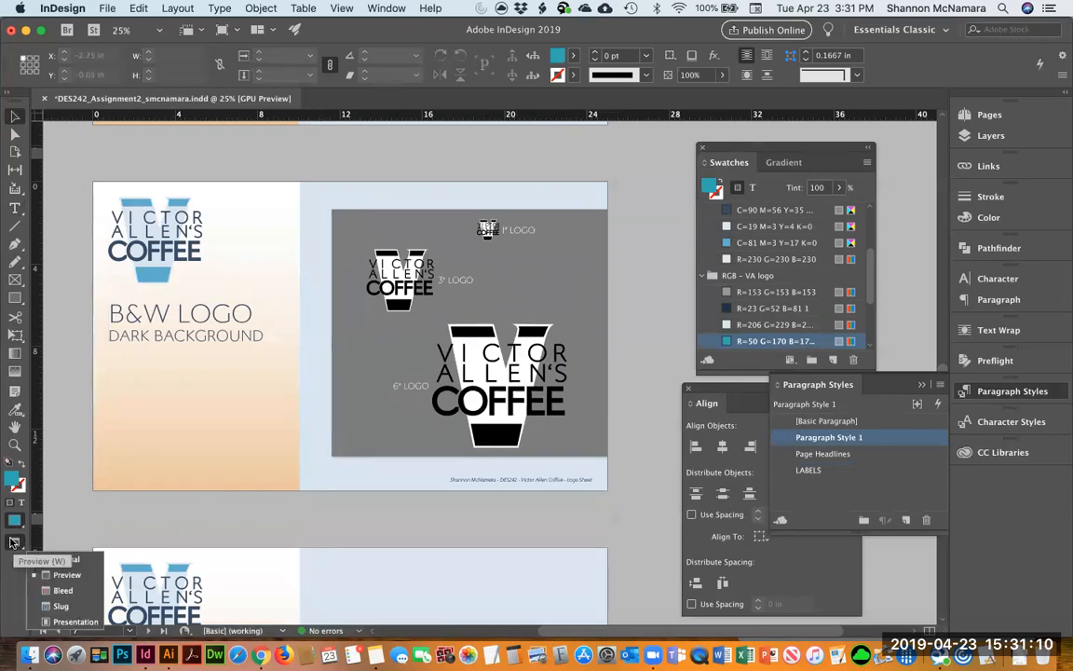
click(60, 562)
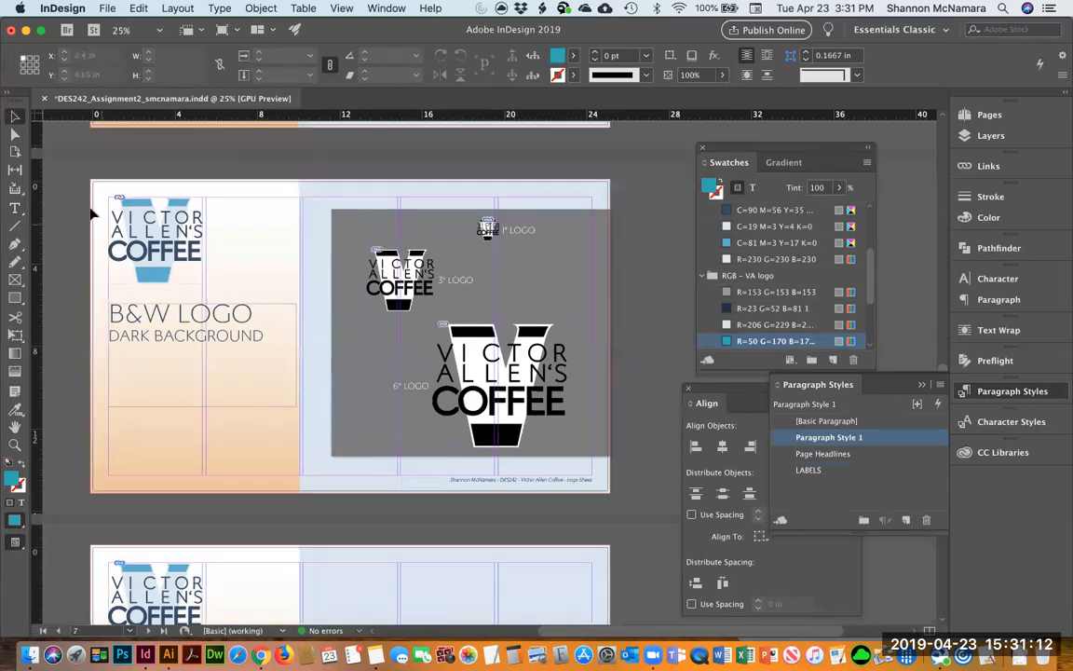
Copy all objects of the B&W dark background page 7 and paste them in place on the empty page 8.
click(160, 337)
key(super+a)
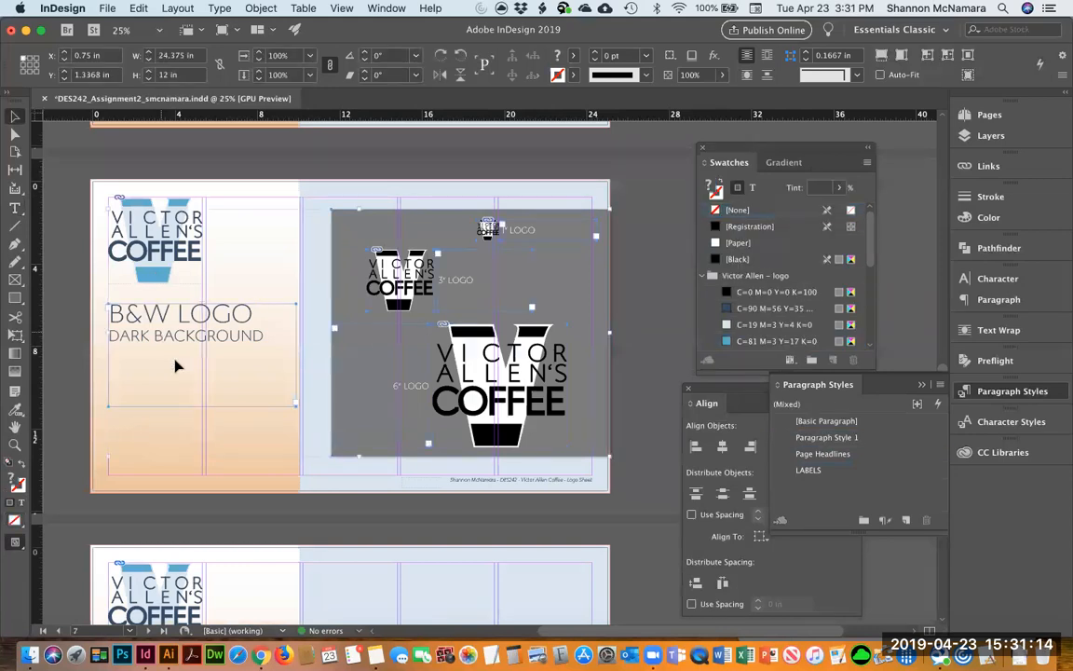
scroll(279, 443, down, 10)
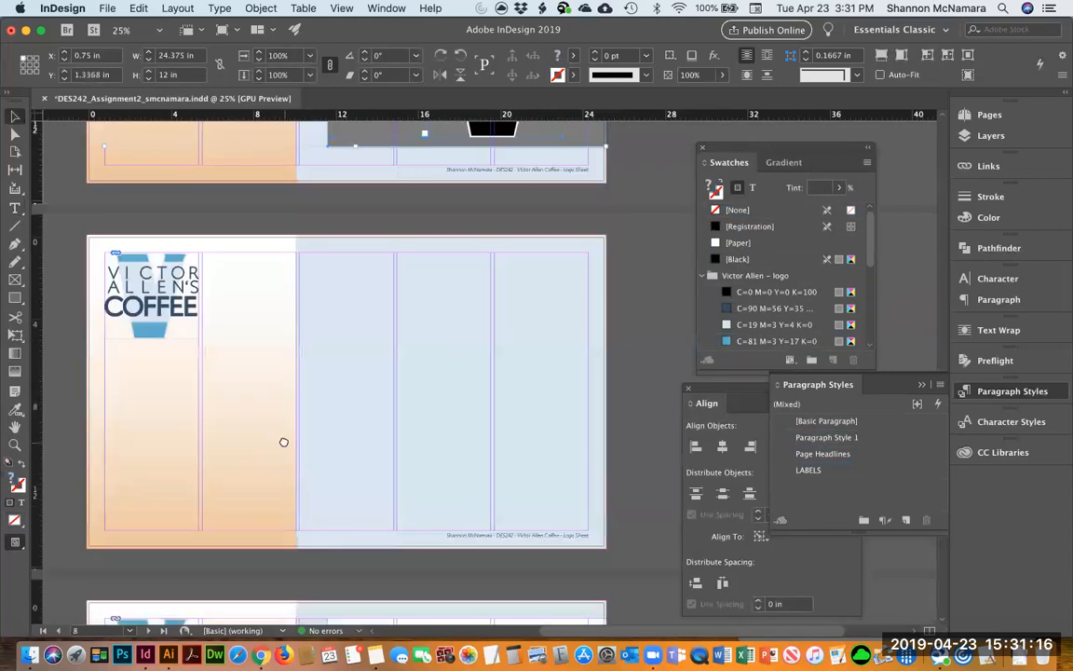
scroll(296, 269, down, 2)
click(265, 273)
right_click(264, 275)
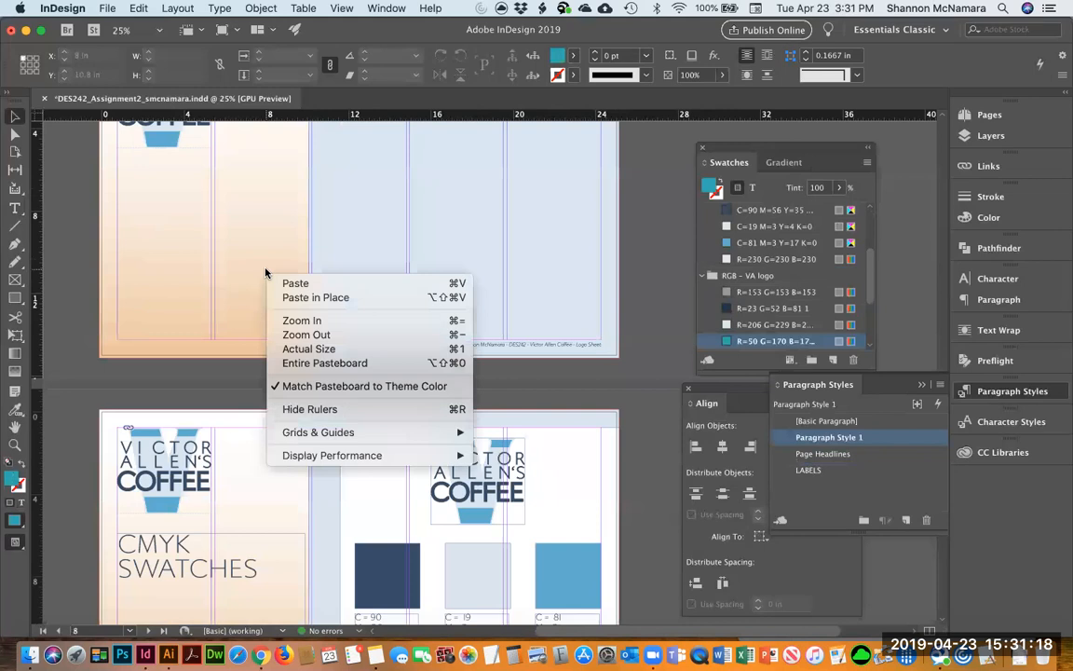
click(285, 296)
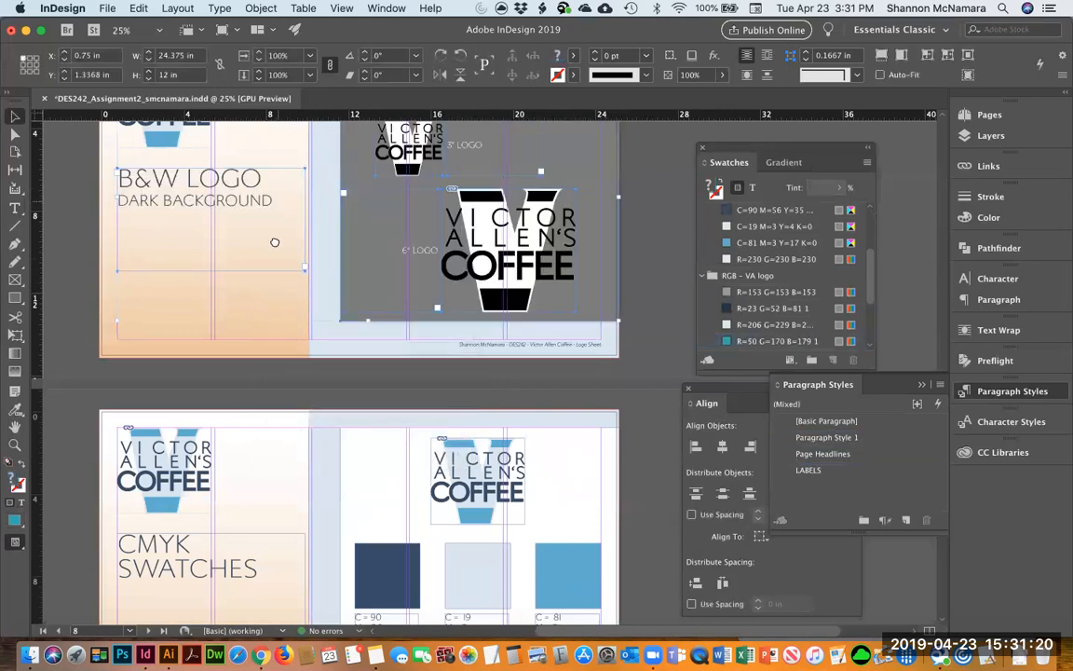
Replace B&W with GRAYSCALE in the dark background headline on page 8, then deselect the text frame.
scroll(279, 302, up, 3)
click(264, 305)
click(283, 411)
double_click(260, 317)
double_click(239, 313)
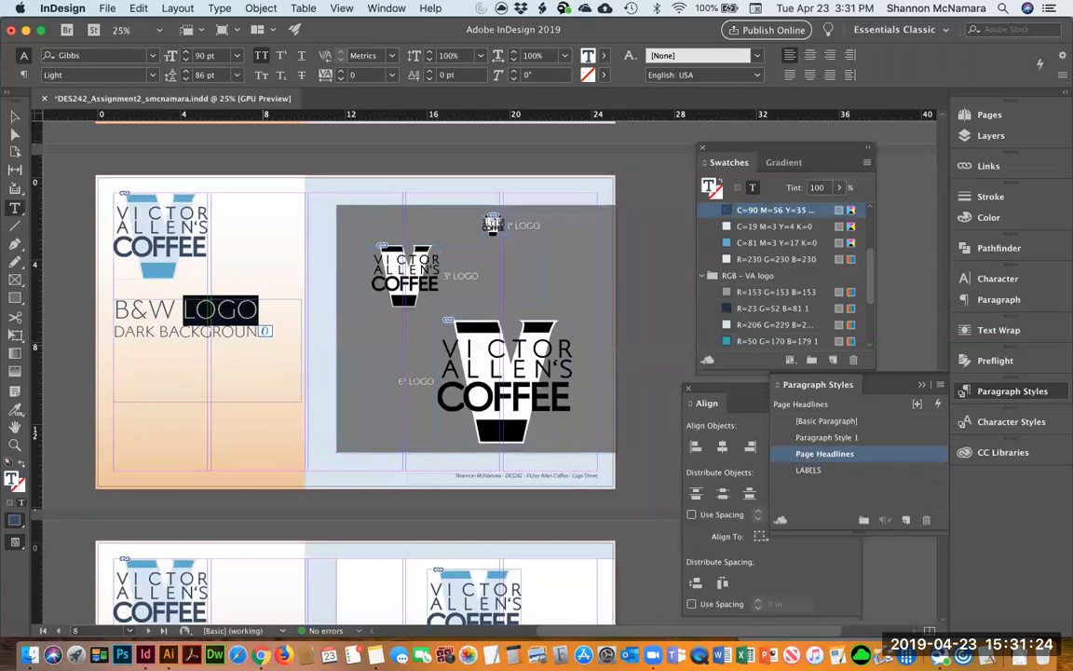
drag(177, 311, 111, 310)
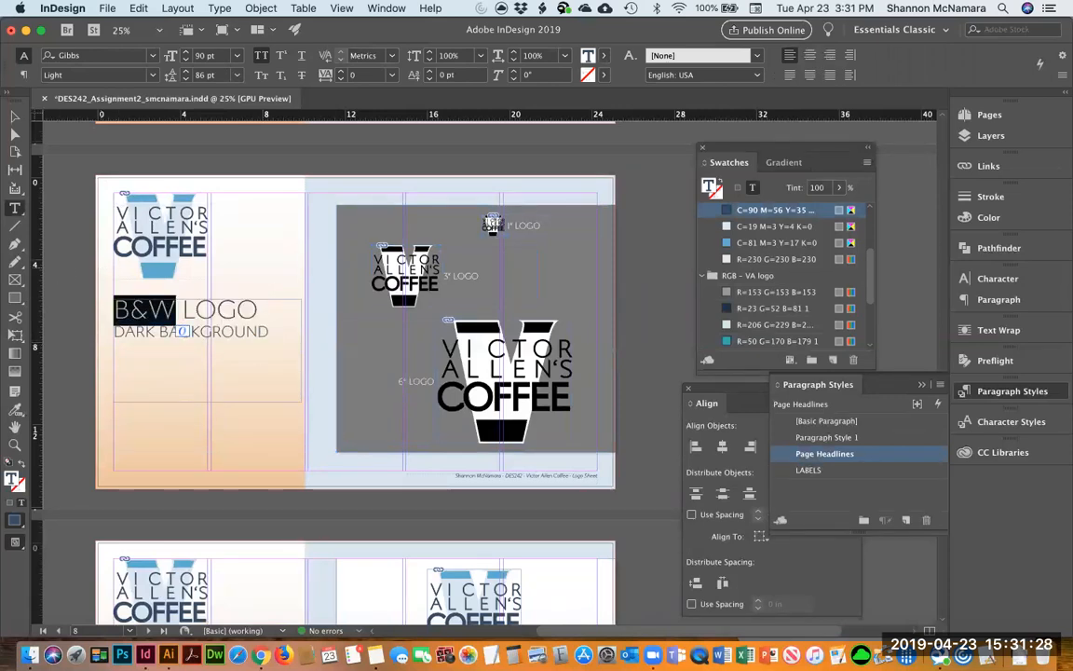
text(GRAYSCALE)
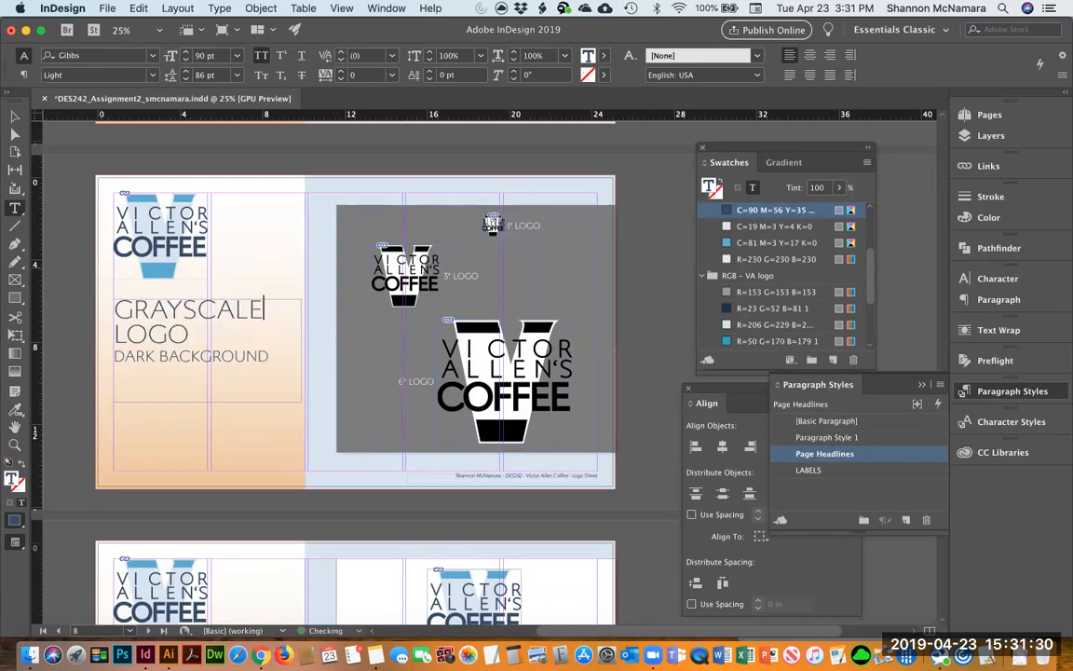
click(15, 116)
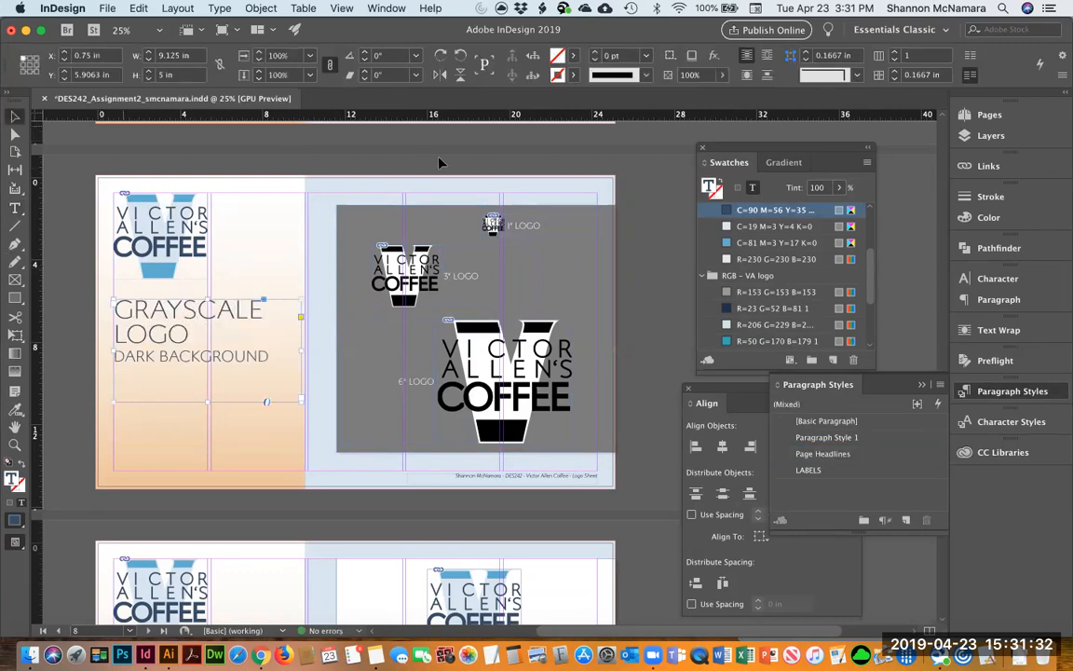
click(432, 161)
Replace the 1" logo on page 8 with the grayscale version, page 2 of logo_3up_CMYK_Gray_BW.ai.
click(492, 227)
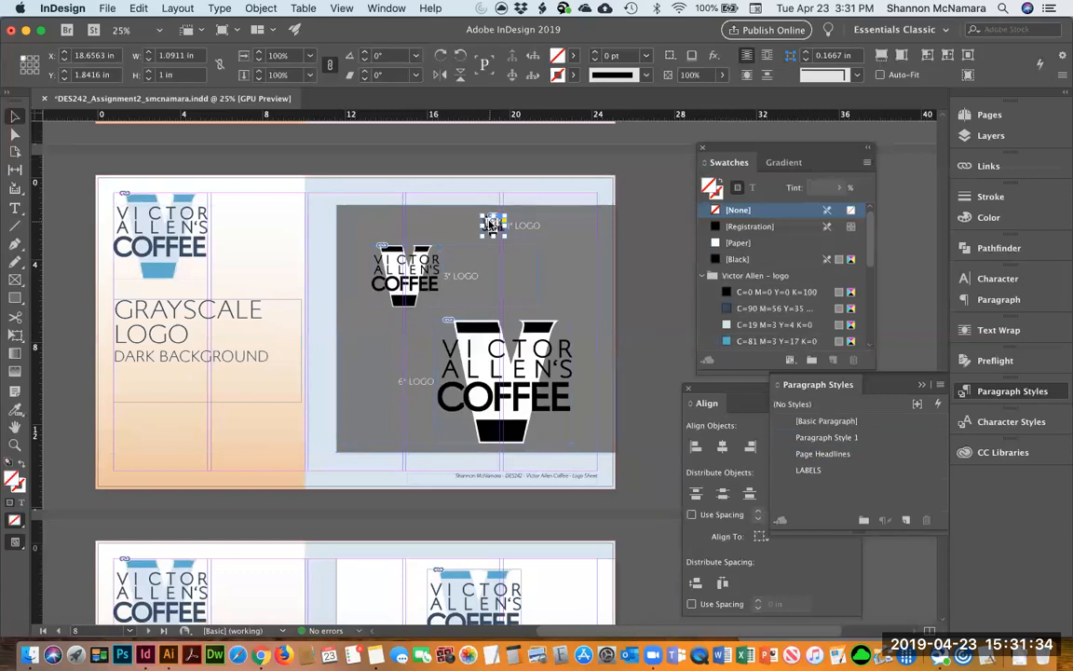
key(super+d)
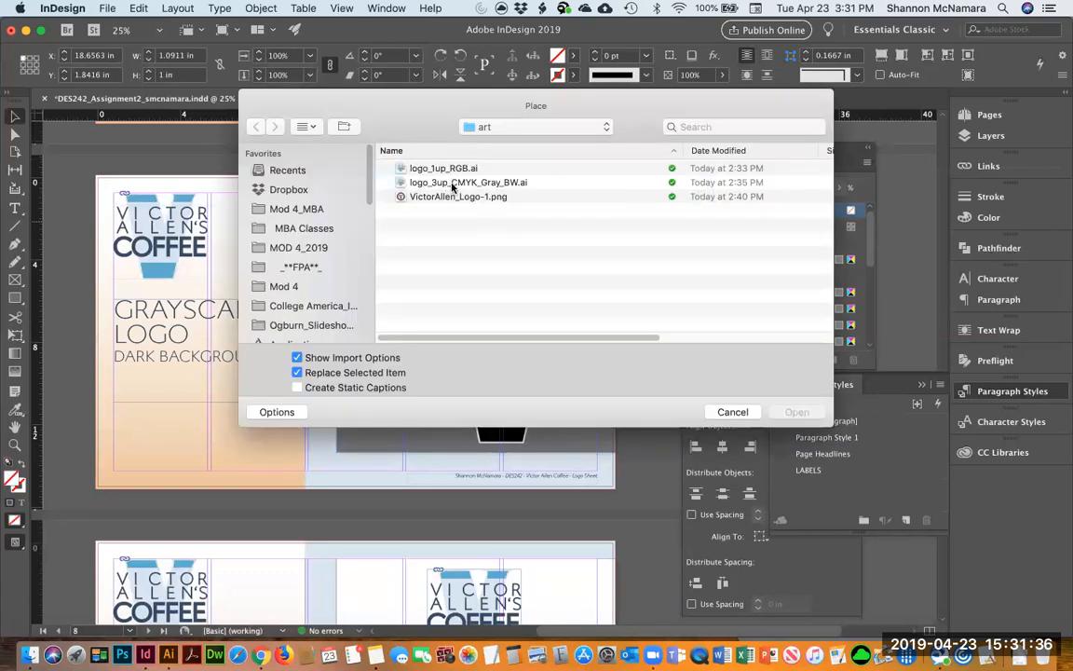
click(452, 183)
key(Return)
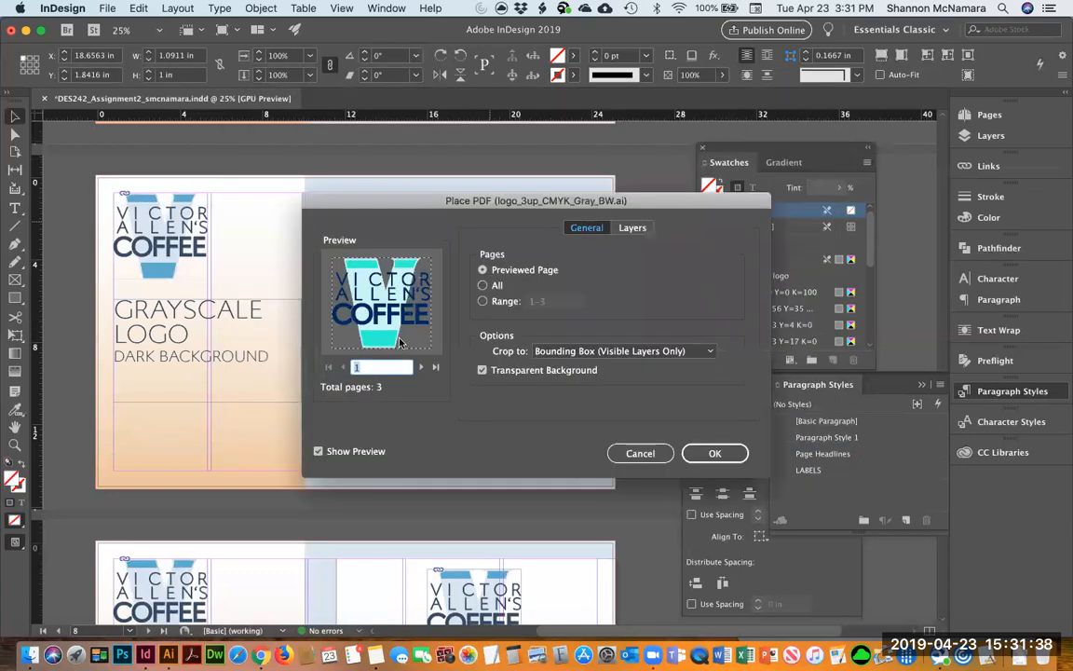
click(421, 367)
click(421, 367)
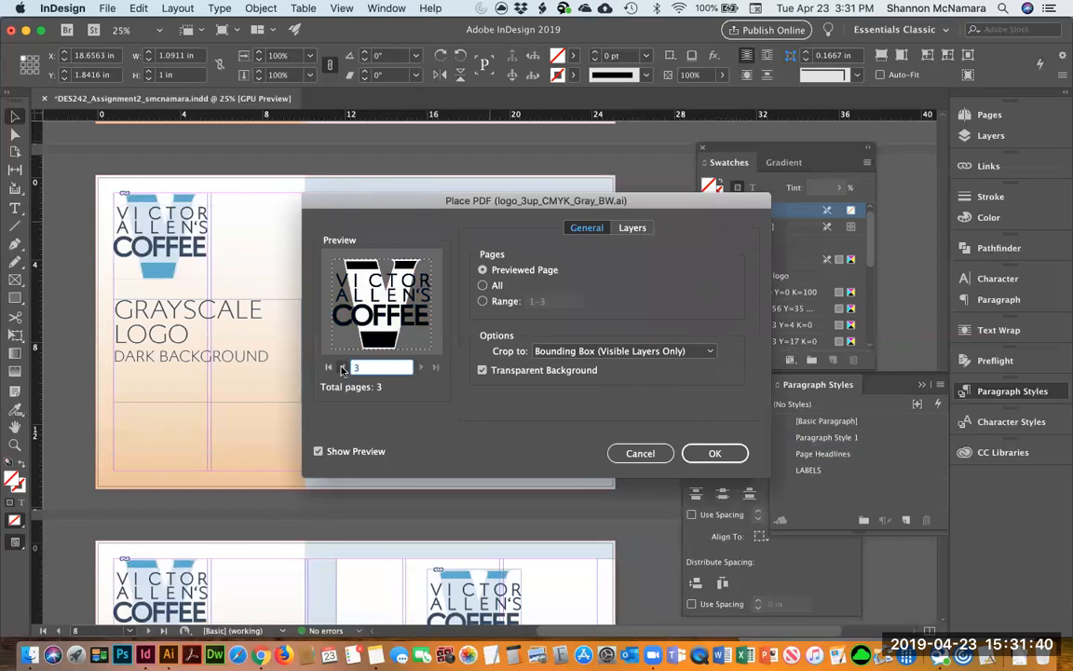
click(715, 453)
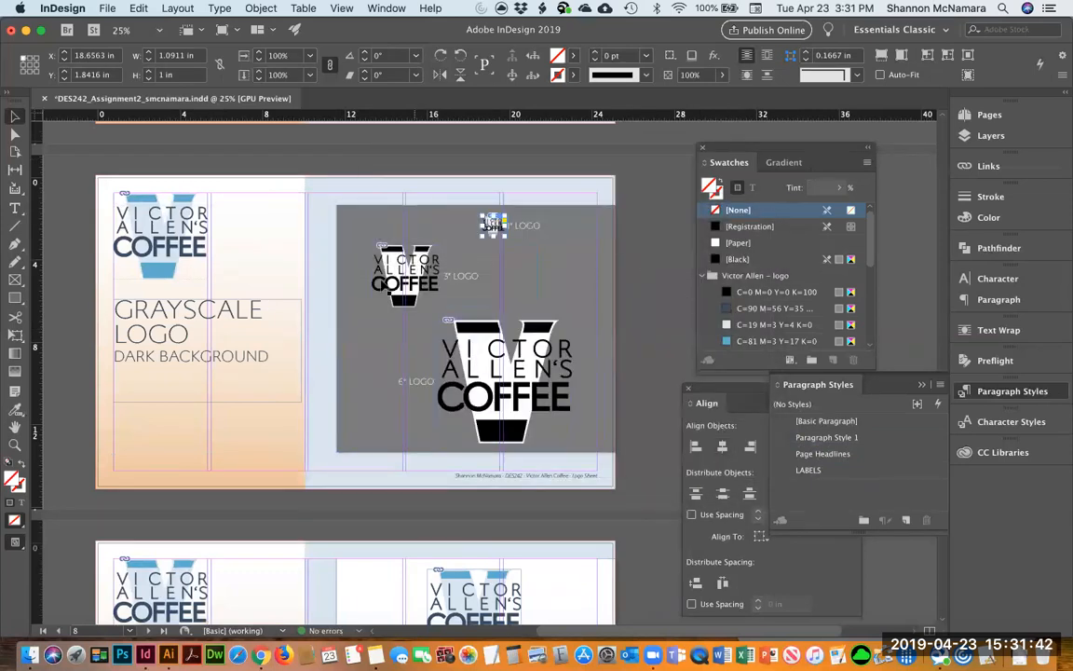
Replace the 3" logo on page 8 with the grayscale version from page 2 of logo_3up_CMYK_Gray_BW.ai.
click(411, 270)
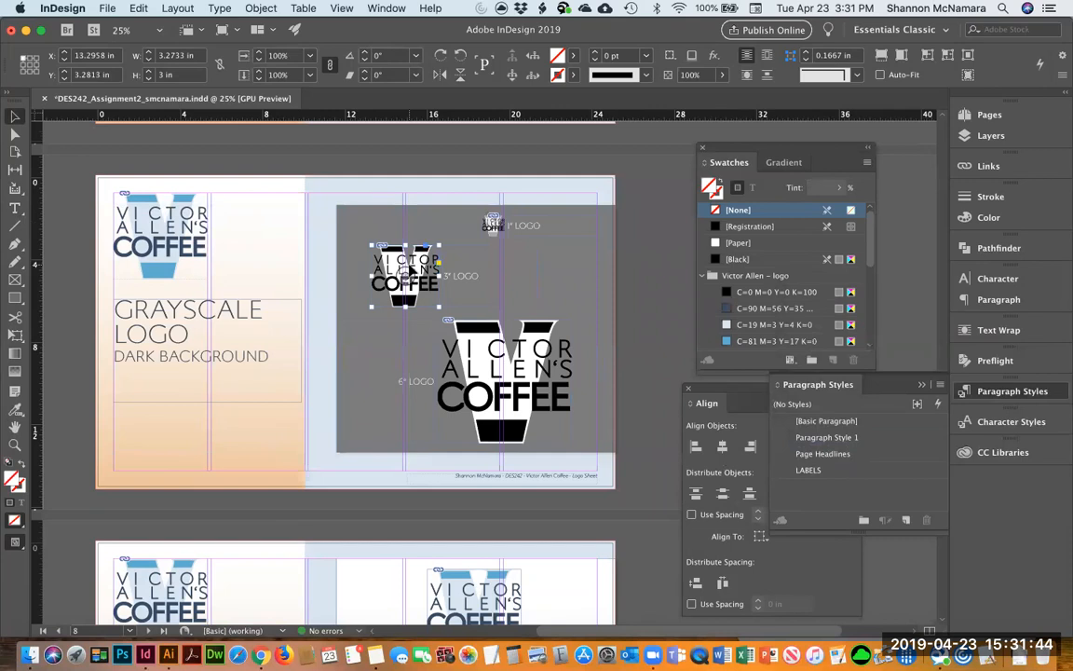
key(super+d)
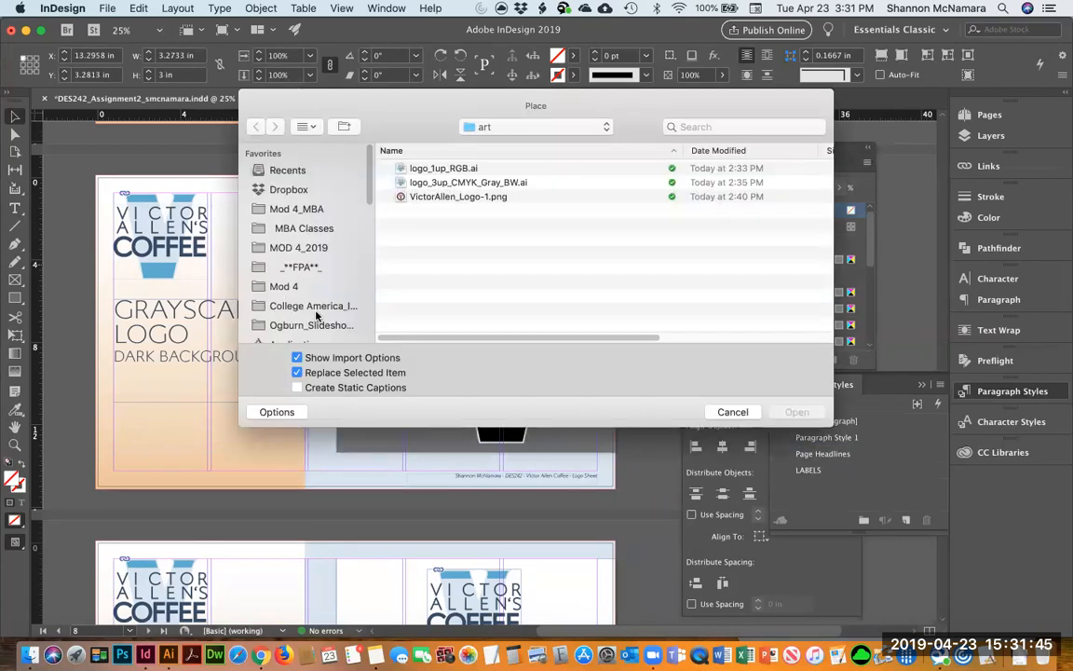
click(446, 184)
key(Return)
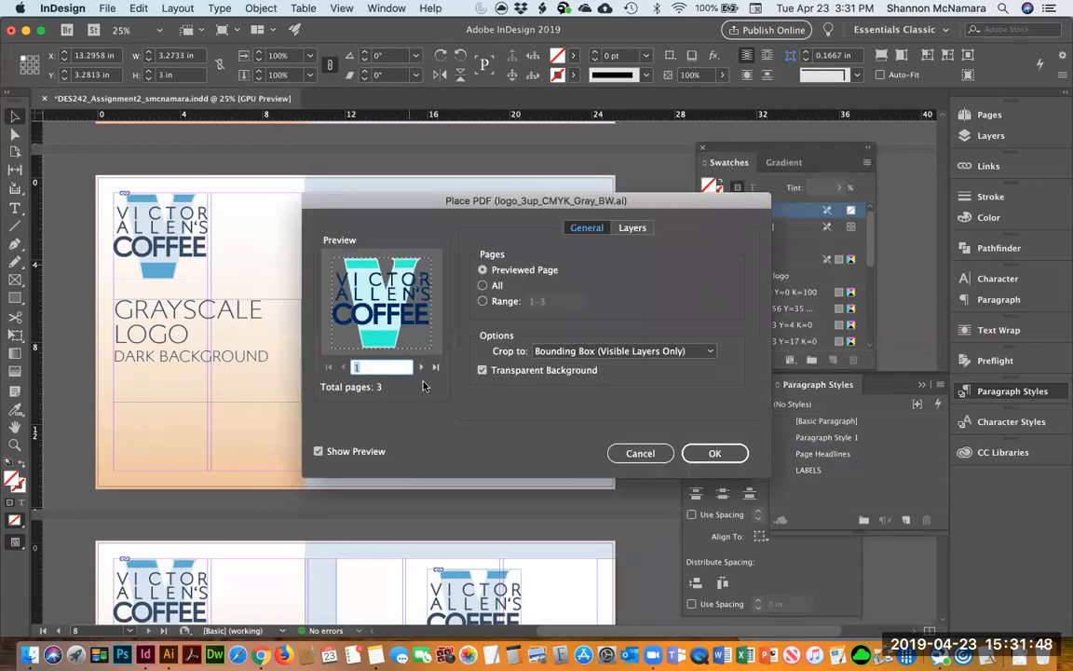
click(420, 367)
click(715, 453)
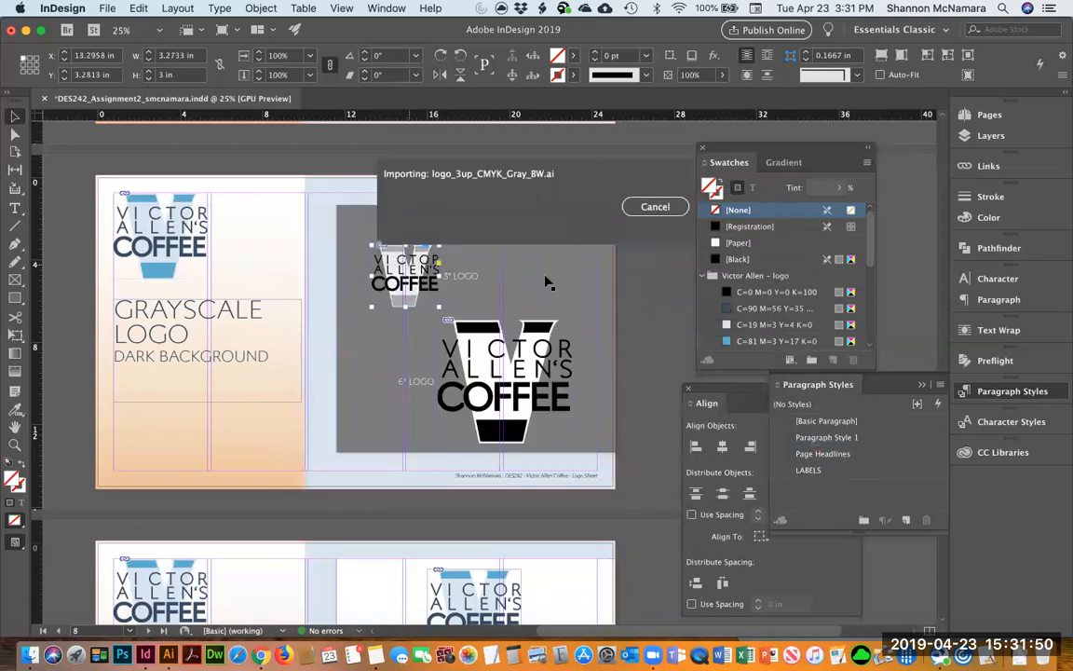
Replace the 6" logo on page 8 with page 2 of logo_3up_CMYK_Gray_BW.ai and deselect it.
click(533, 346)
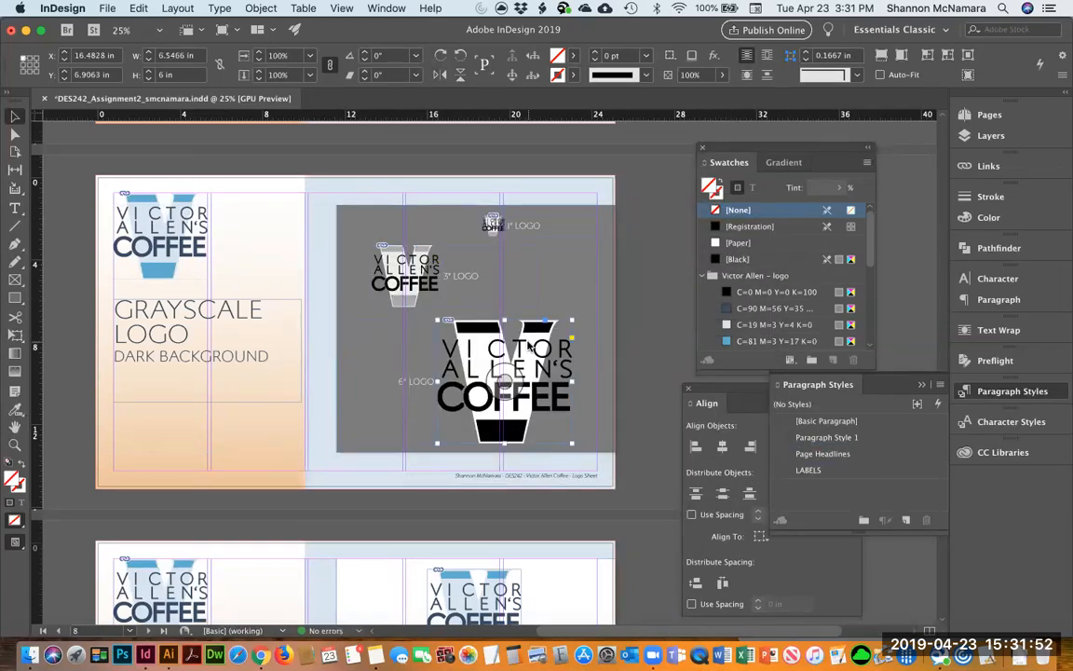
key(super+d)
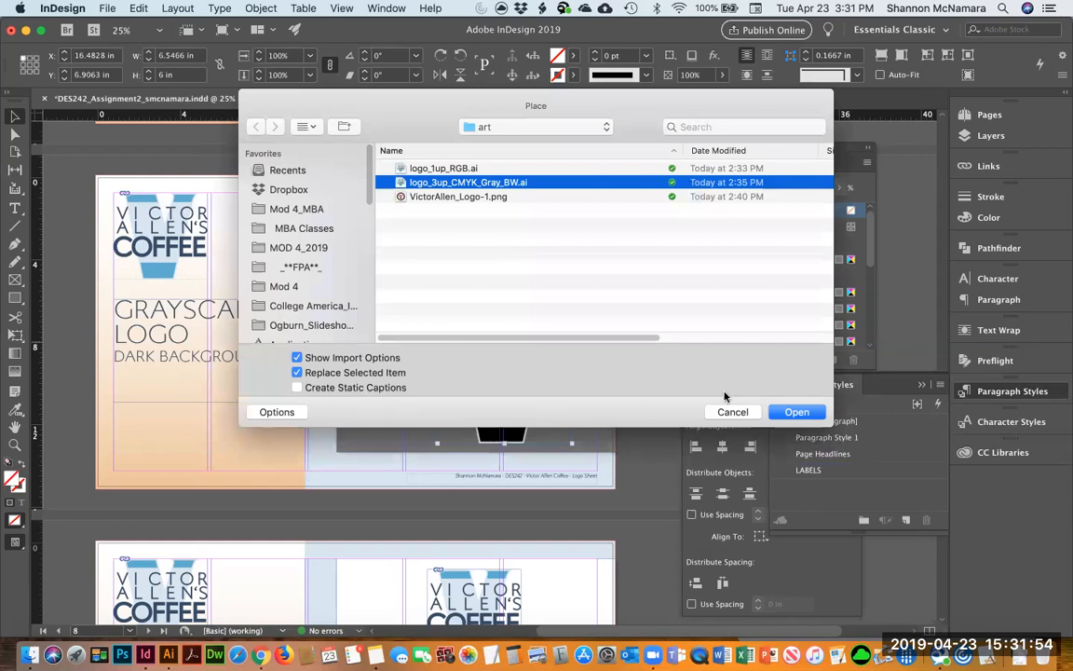
click(798, 411)
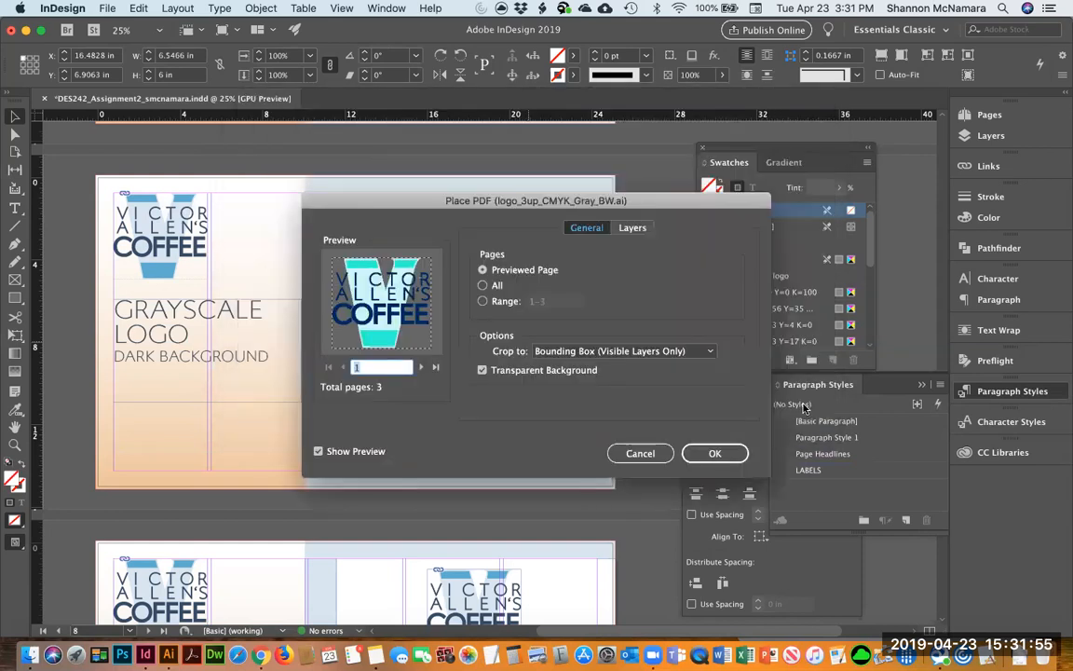
click(421, 368)
click(715, 453)
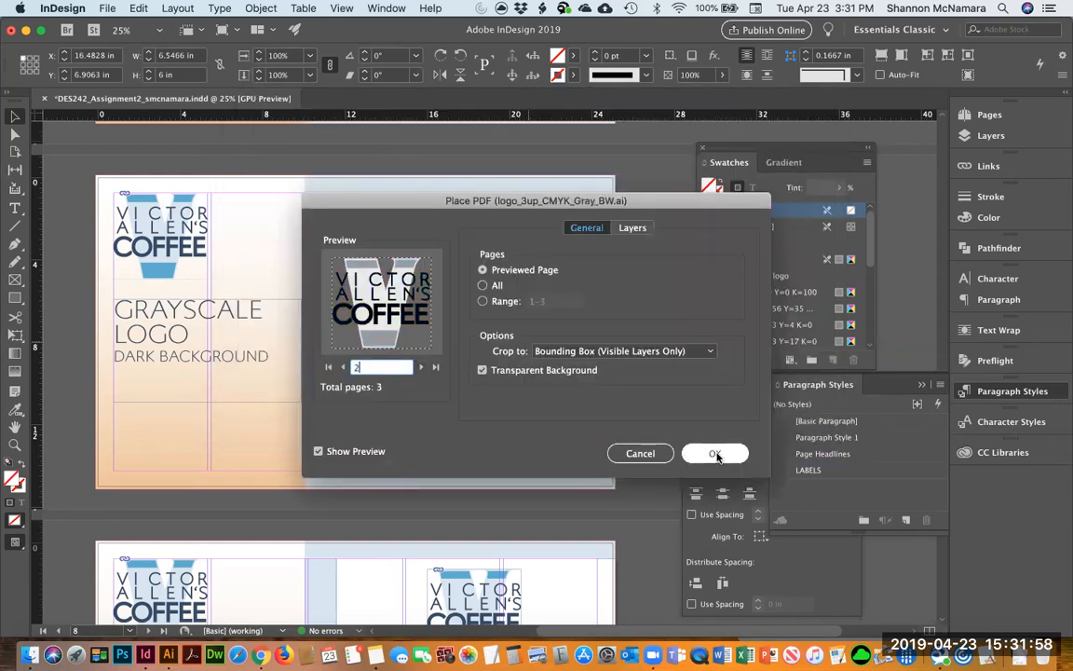
click(651, 295)
Review the layout of the logo, dark background and swatch pages through to the closing page 12.
drag(430, 188, 454, 473)
drag(394, 229, 401, 463)
drag(361, 221, 370, 471)
drag(336, 293, 338, 504)
drag(324, 243, 322, 503)
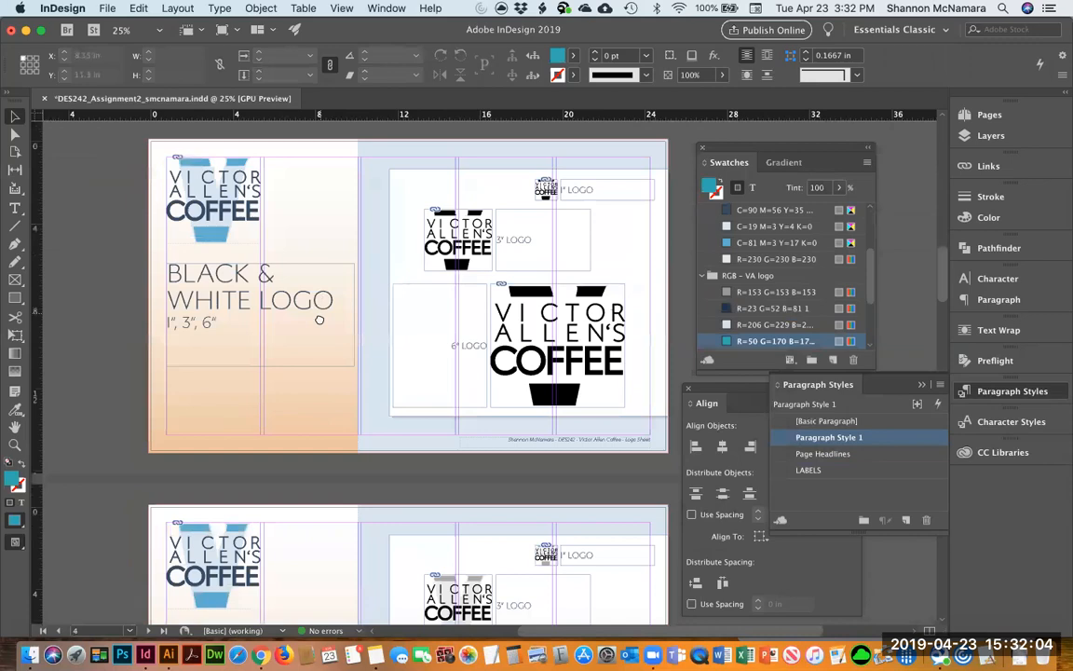
drag(318, 318, 330, 500)
drag(318, 285, 330, 477)
drag(259, 468, 288, 333)
scroll(301, 334, down, 15)
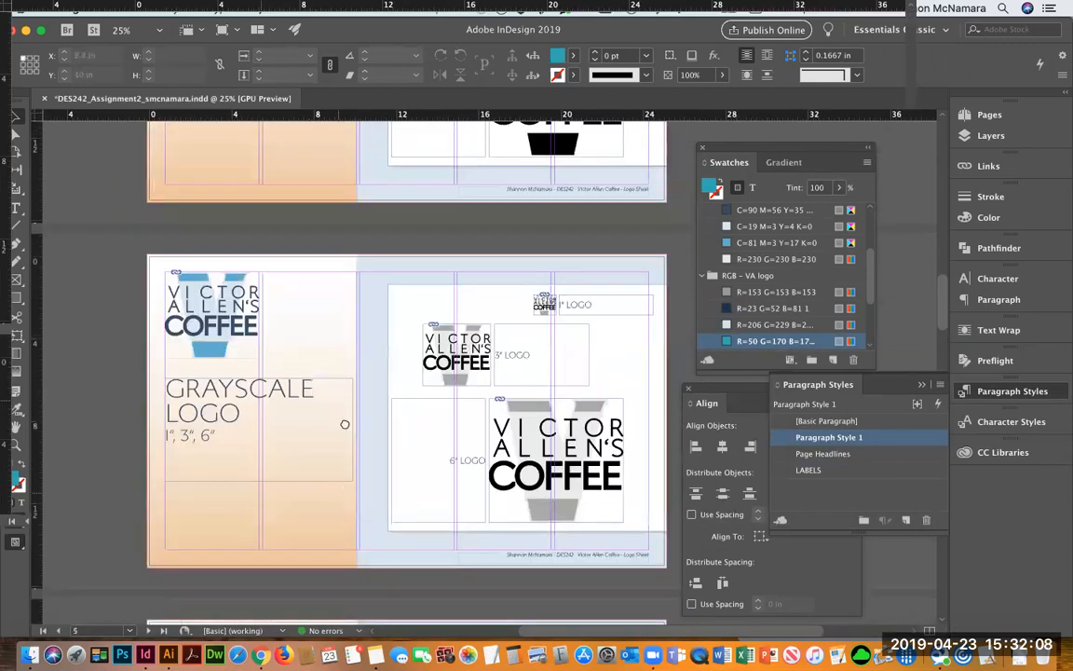
scroll(278, 299, down, 15)
scroll(285, 456, down, 10)
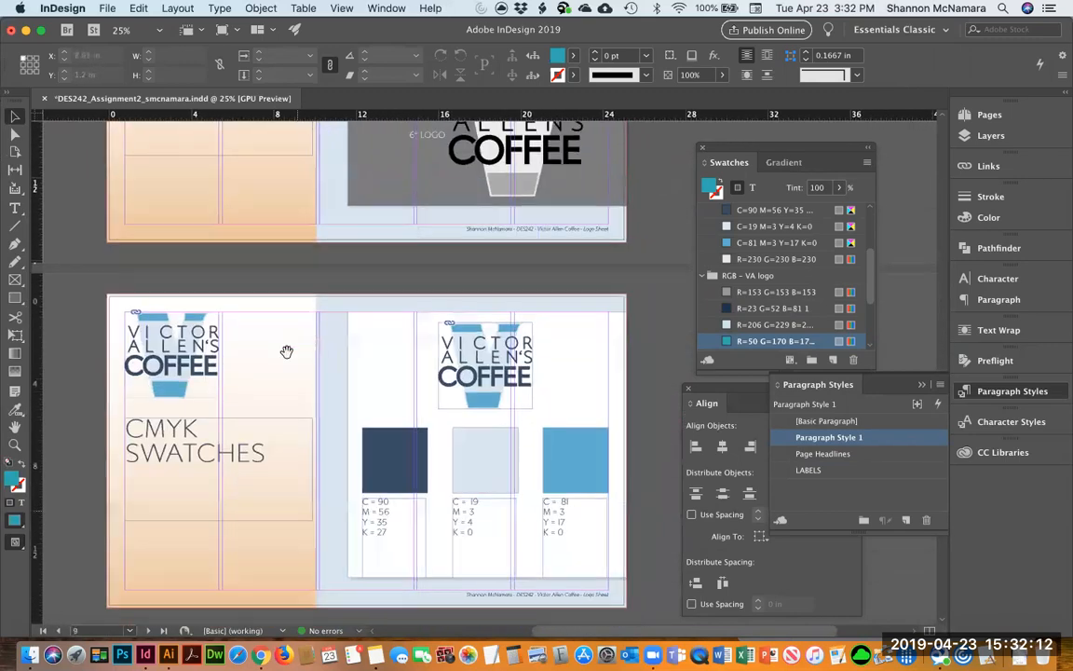
scroll(276, 359, down, 10)
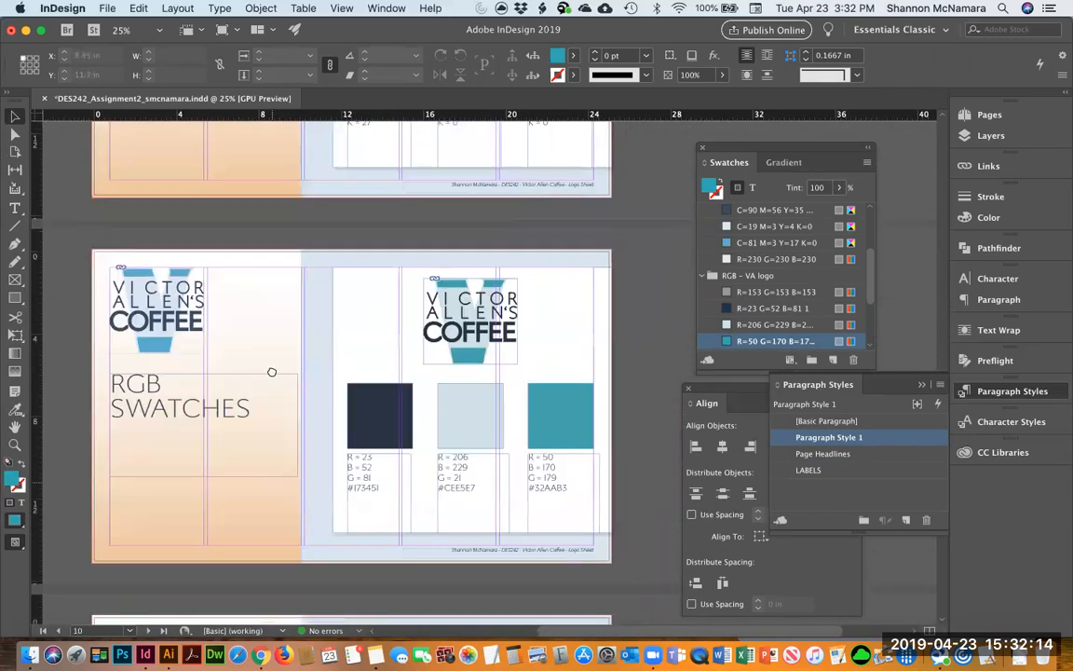
scroll(301, 471, down, 8)
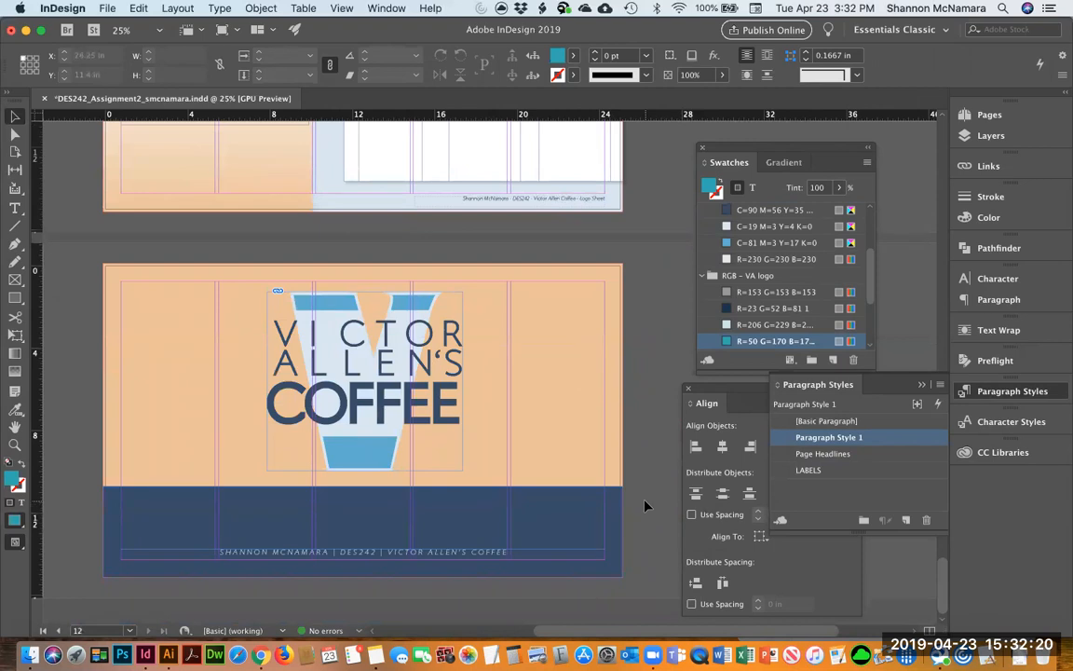
Save the document and export all pages as a PDF with the Crop_Bleed Marks preset, appending _cropmark to the file name.
key(super+s)
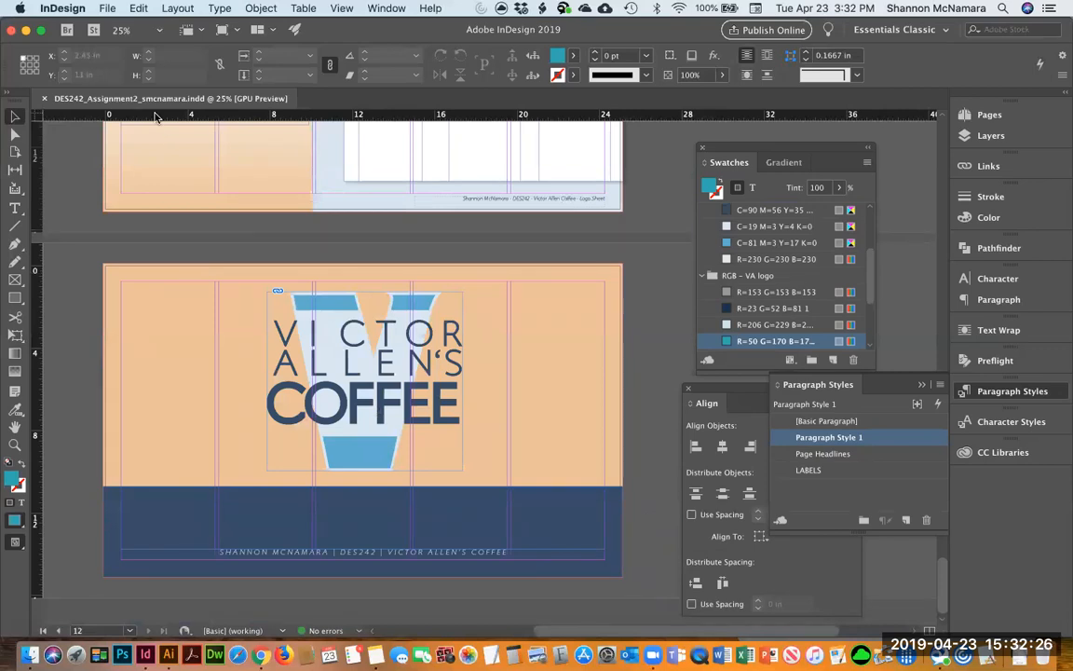
click(108, 8)
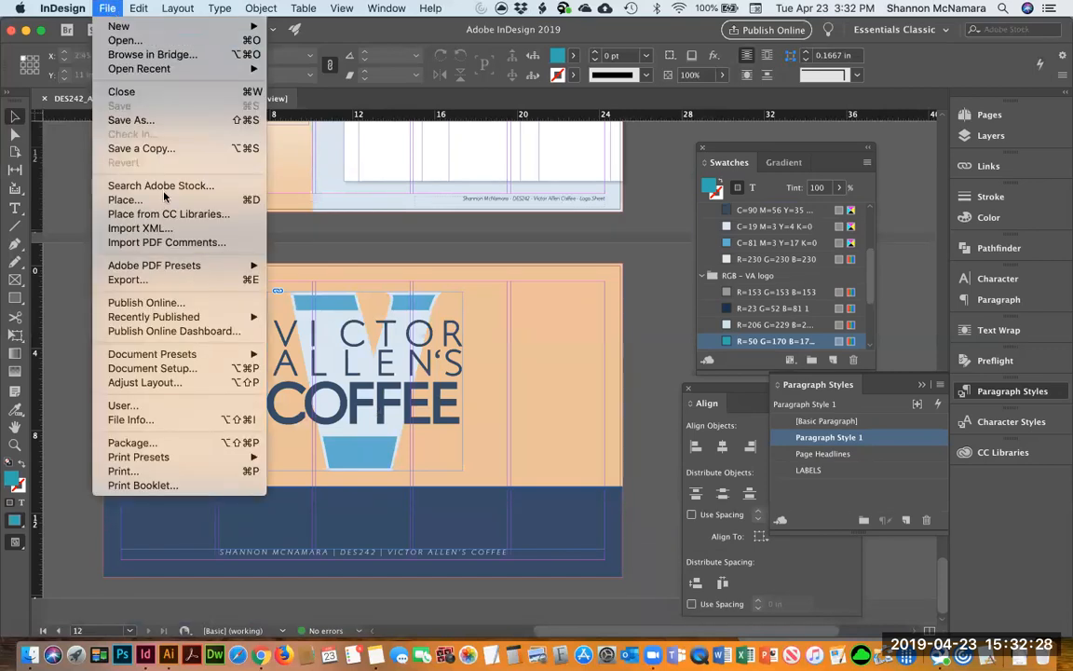
mouse_move(165, 267)
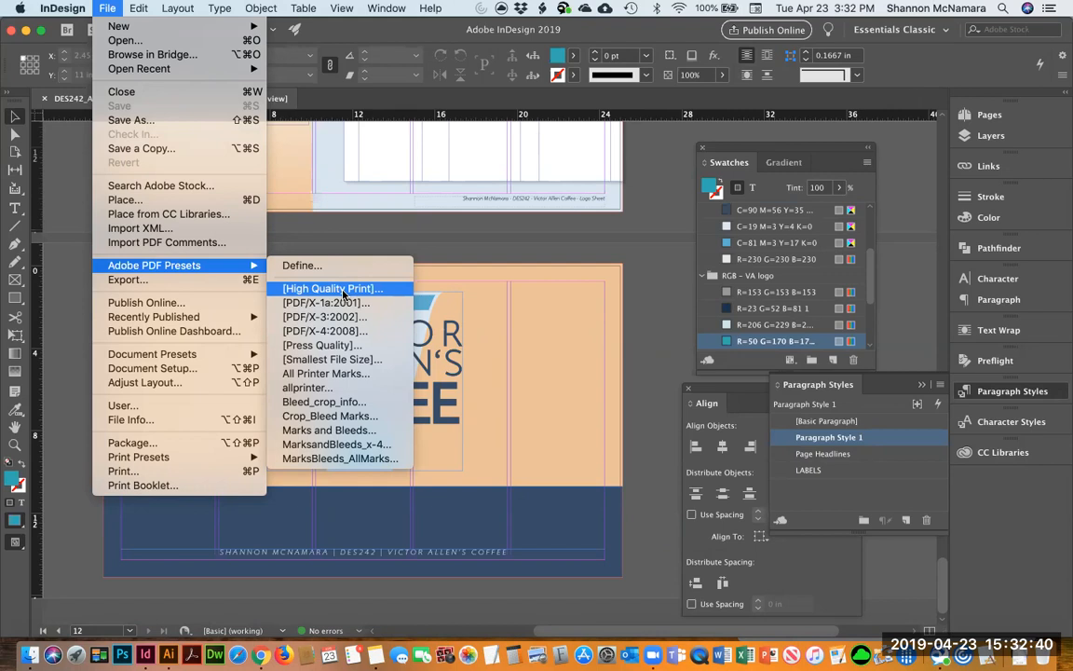
click(335, 417)
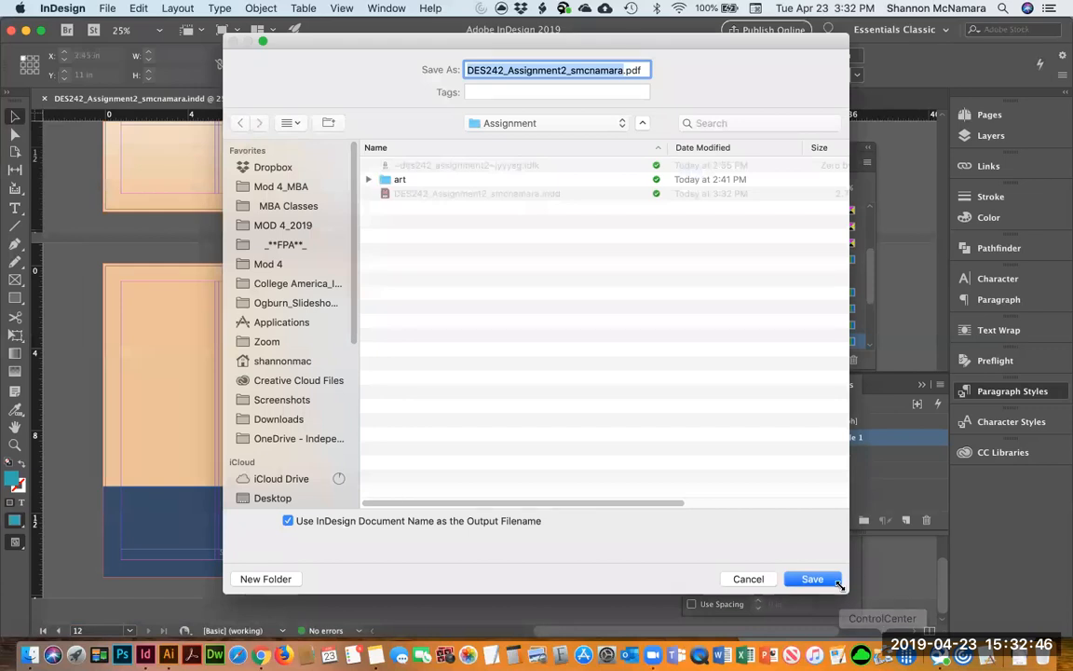
click(817, 581)
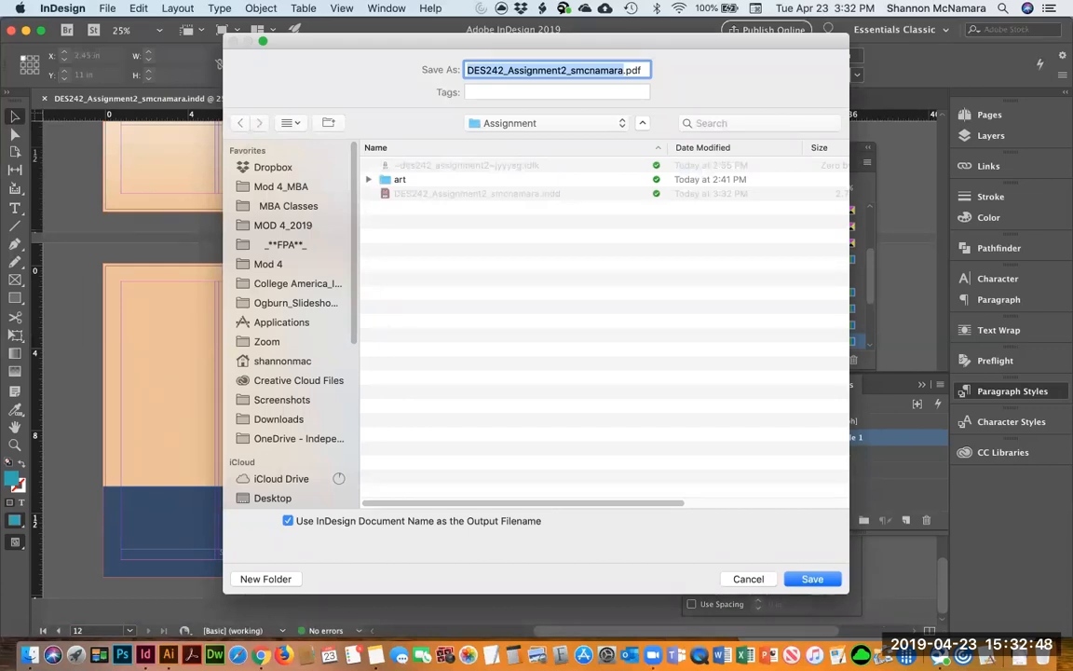
key(Right)
text(_cropmark)
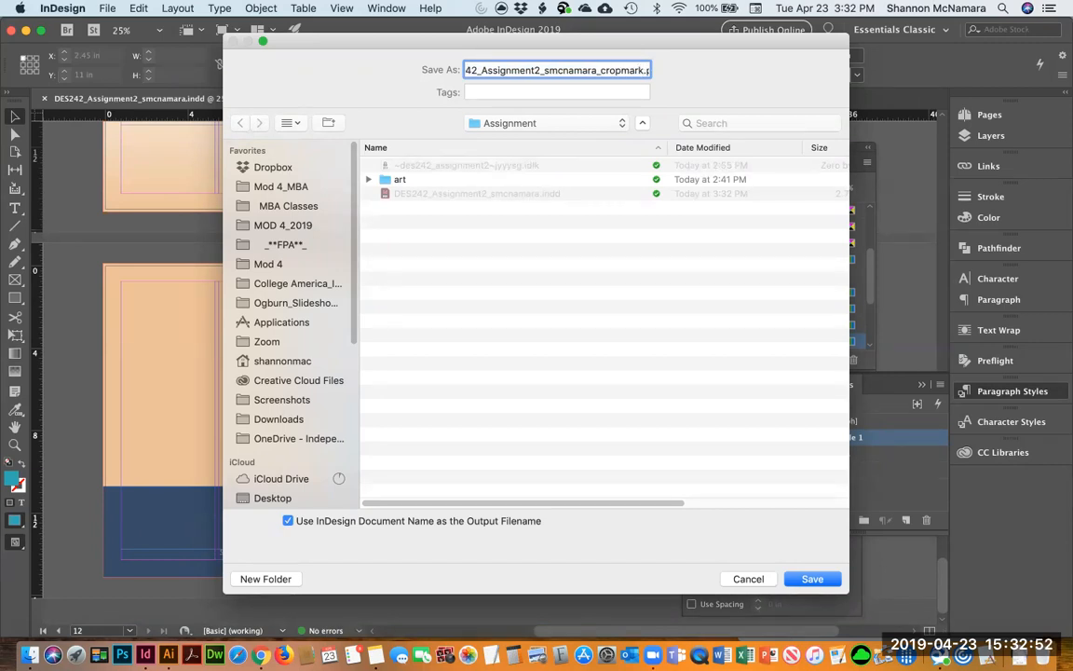
key(Return)
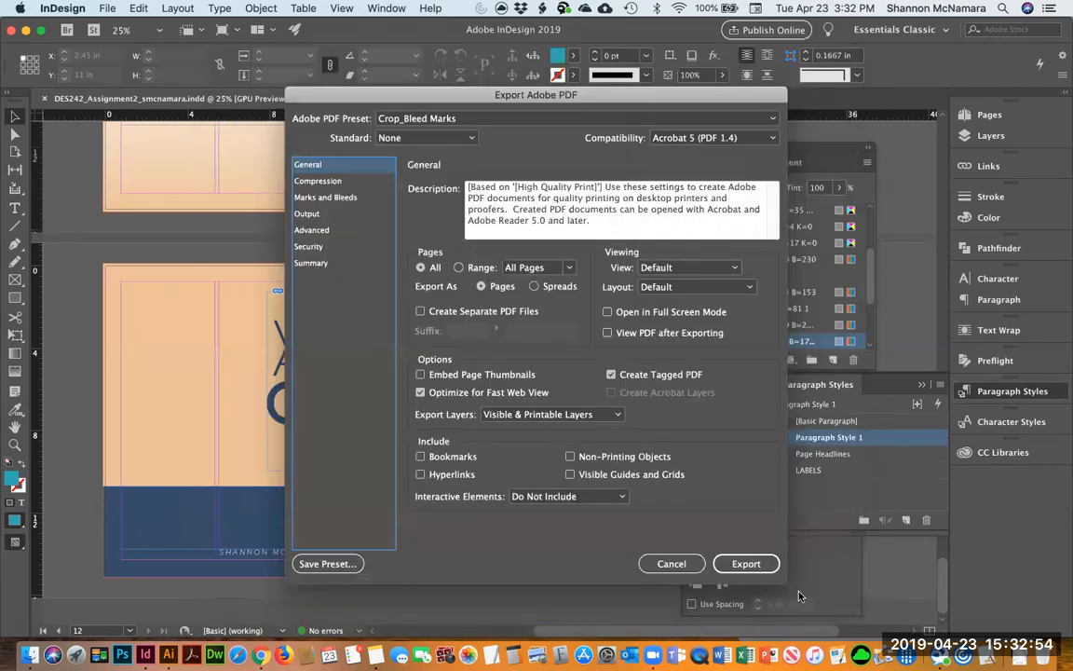
click(746, 564)
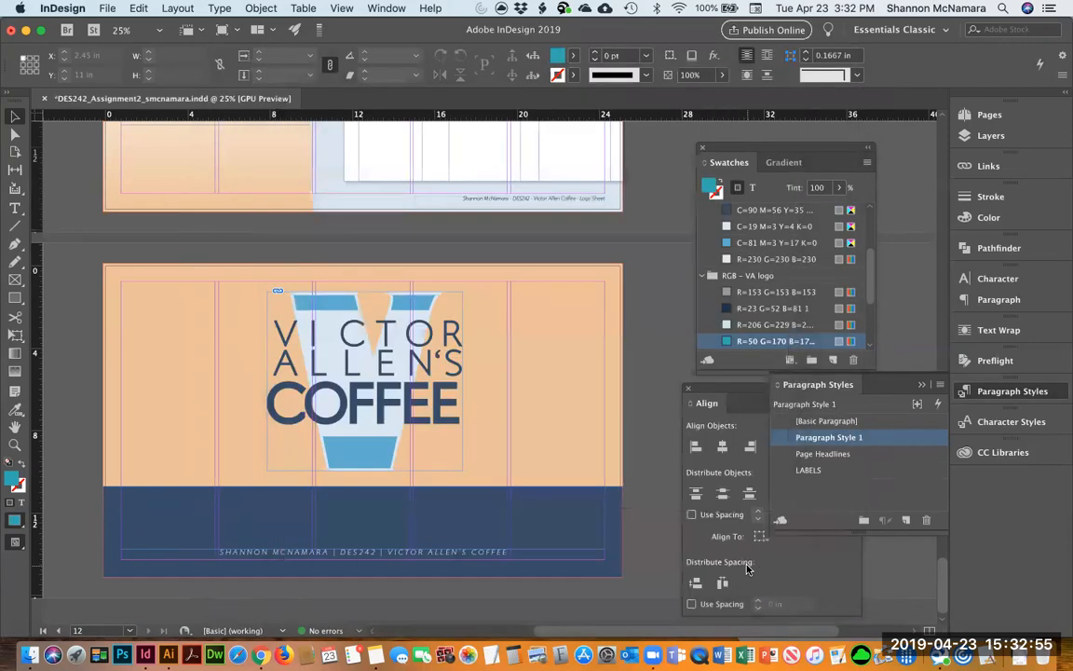
Export all pages as a second PDF with the [High Quality Print] preset, keeping the document's file name.
click(108, 9)
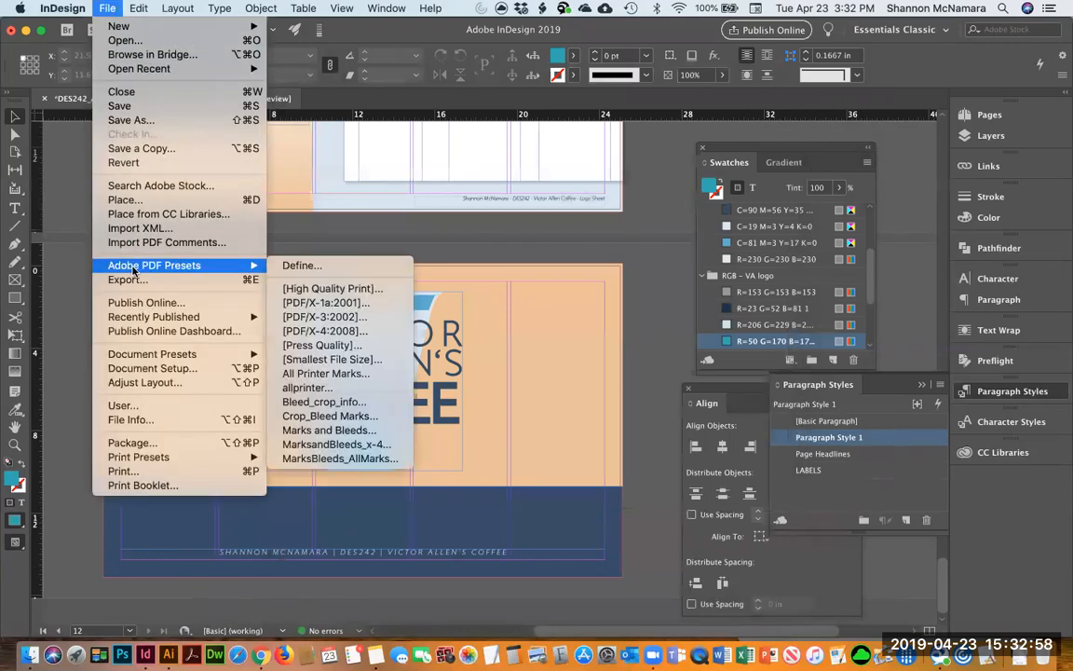
click(322, 288)
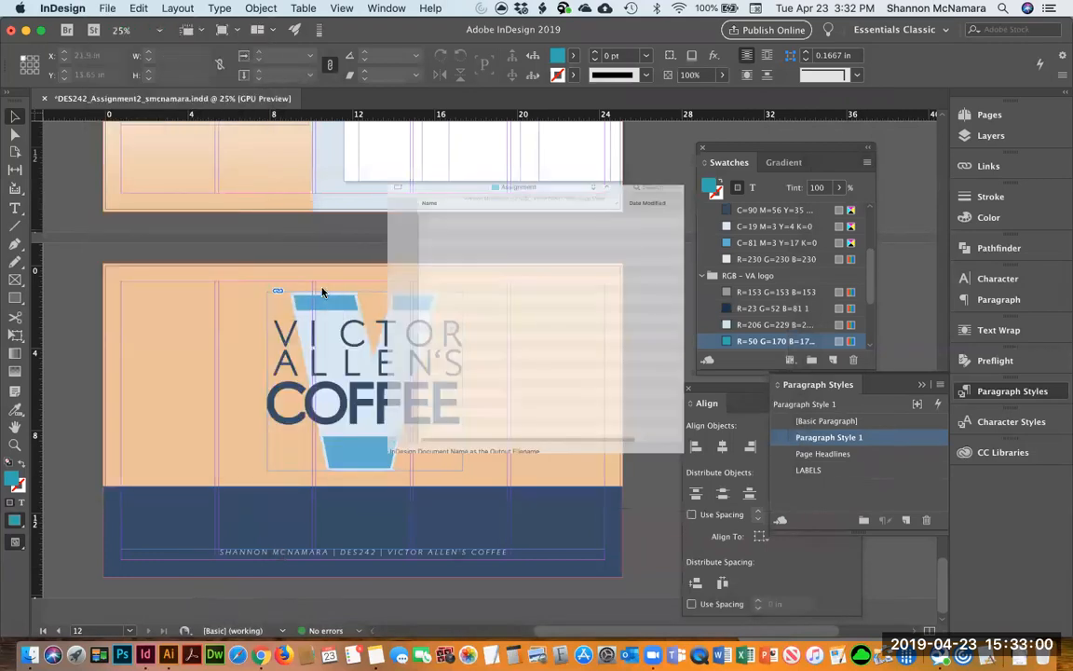
key(Return)
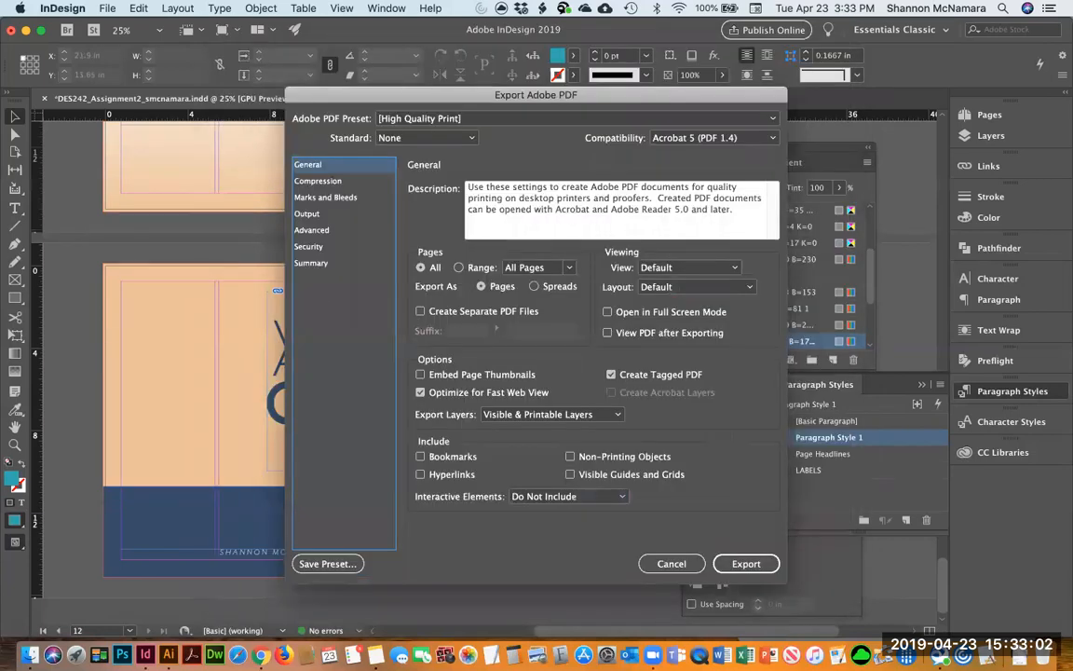
click(746, 562)
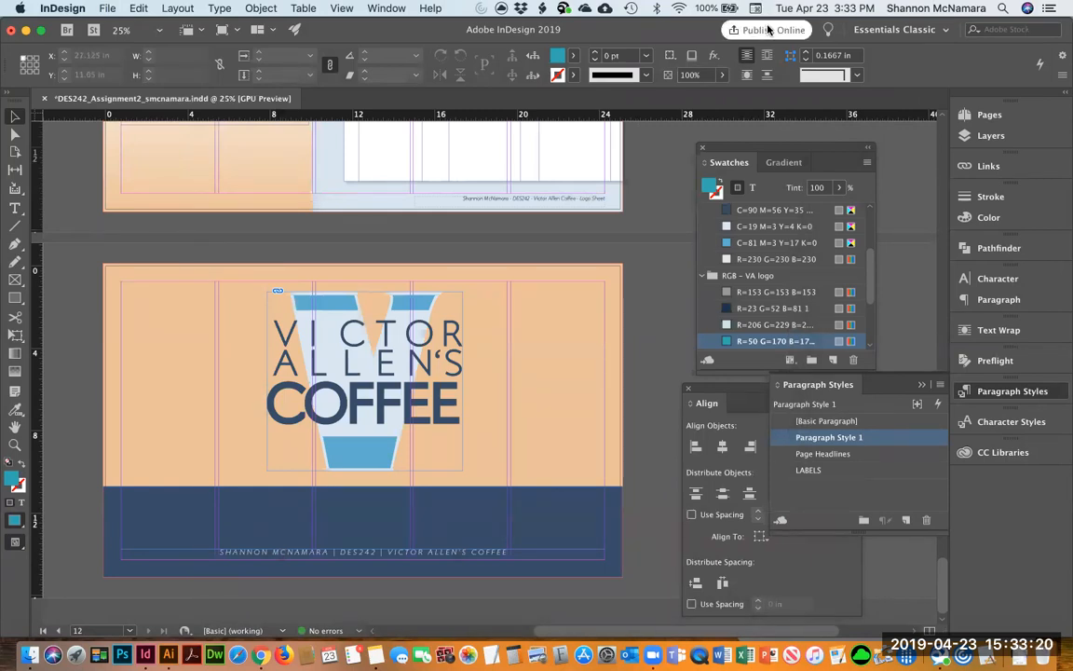
click(769, 30)
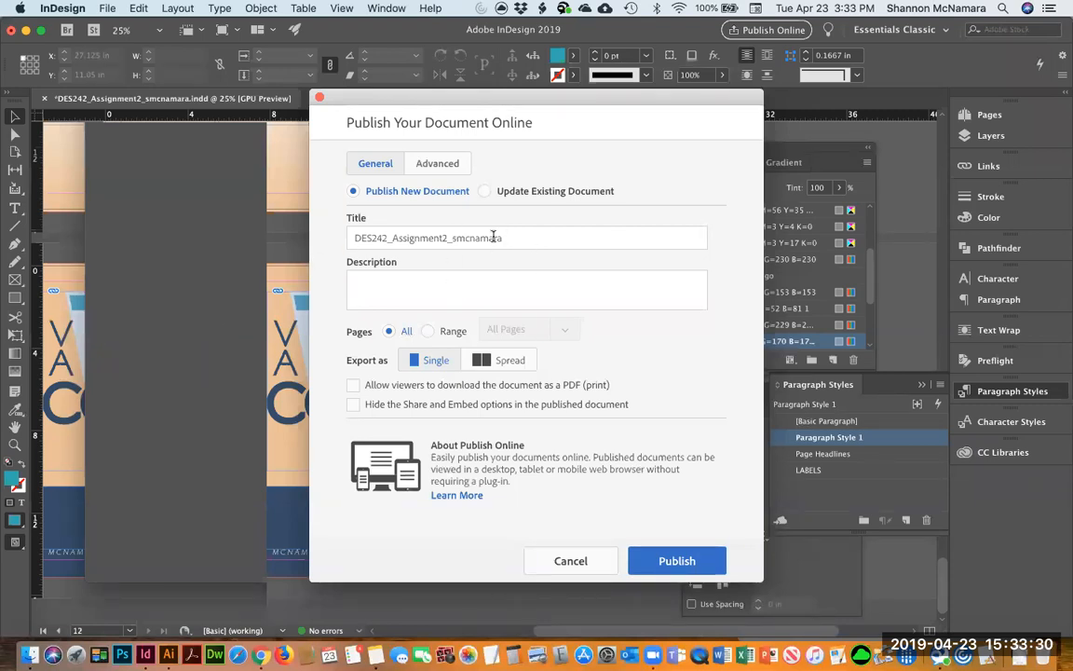
drag(515, 240, 333, 242)
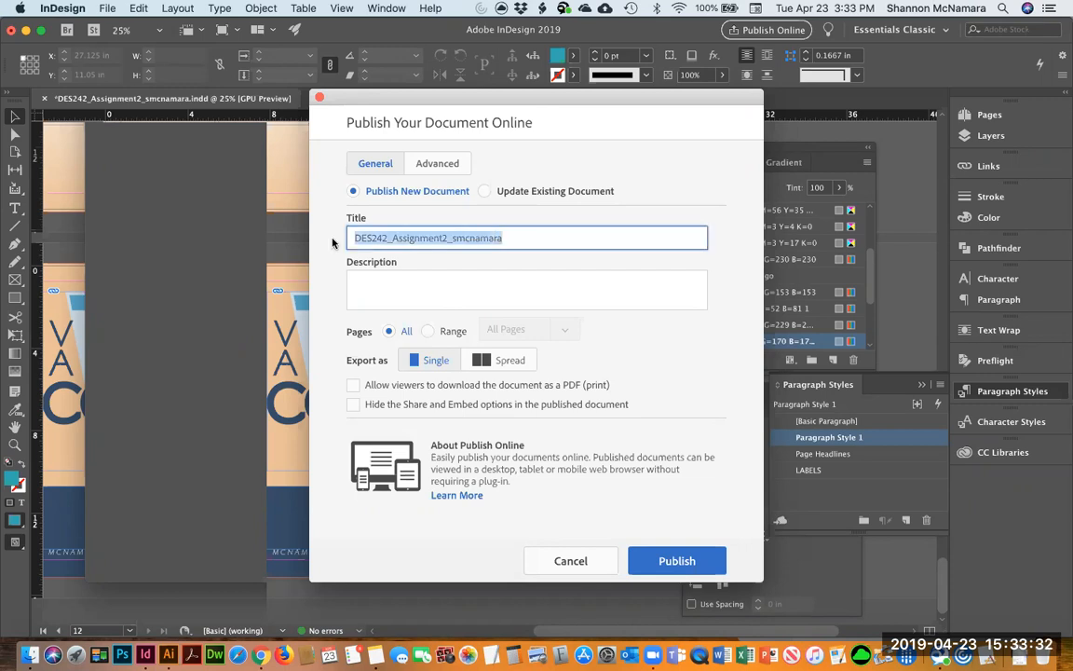
text(Victor)
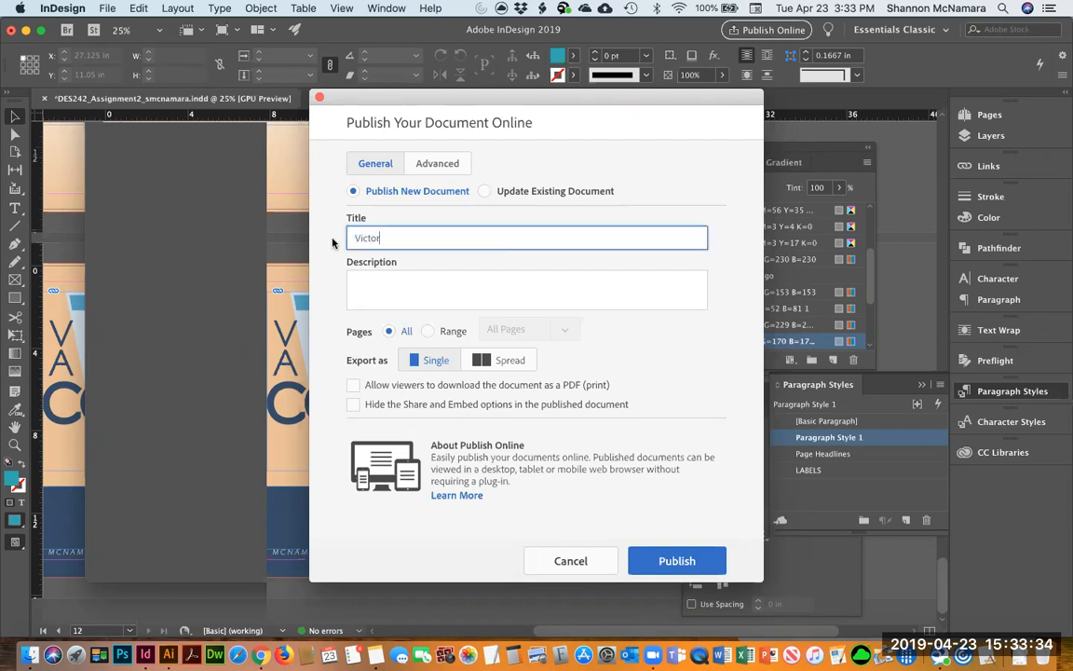
text( Allen Logo Redesign )
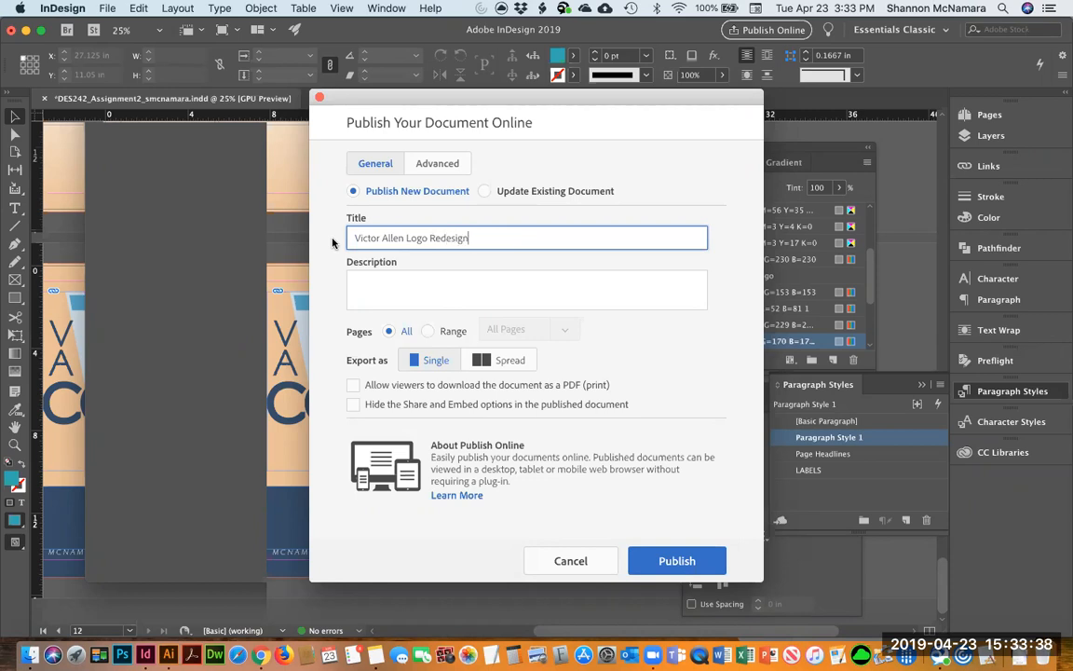
text(Booklet)
click(694, 563)
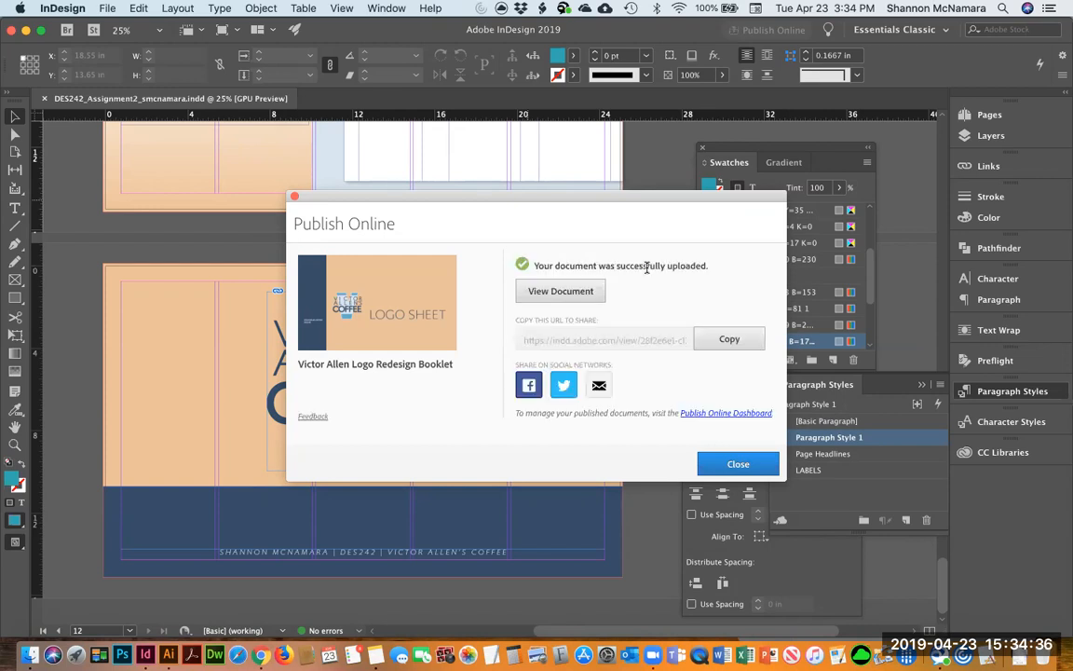
View the published booklet in Chrome and page through it from the cover to the closing page 12.
click(559, 292)
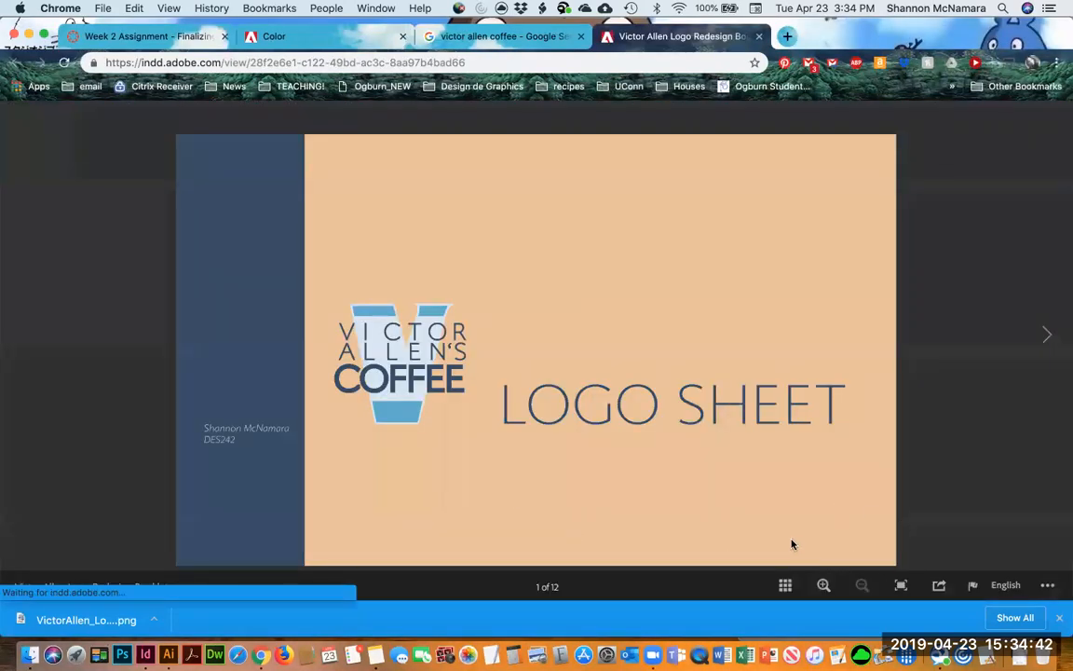
click(1047, 335)
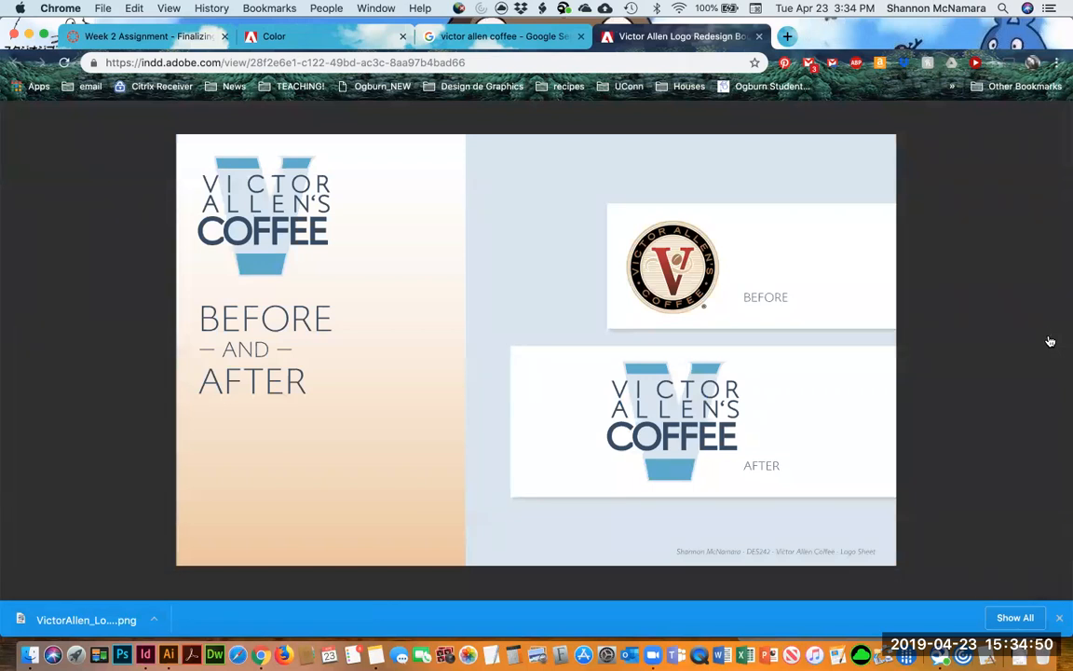
click(1047, 333)
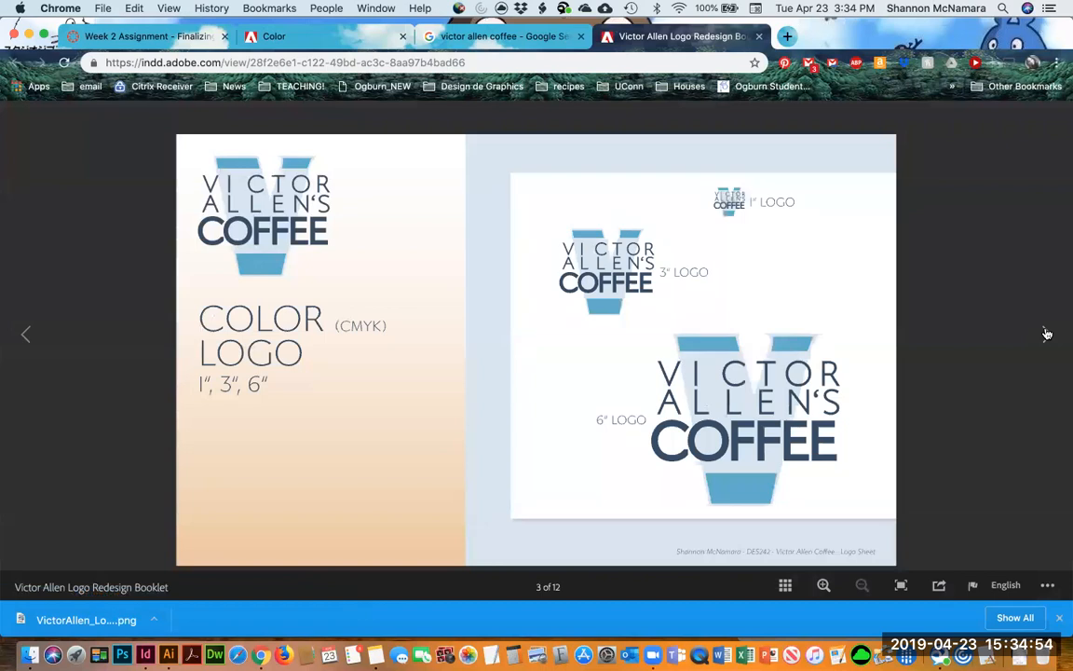
click(1048, 333)
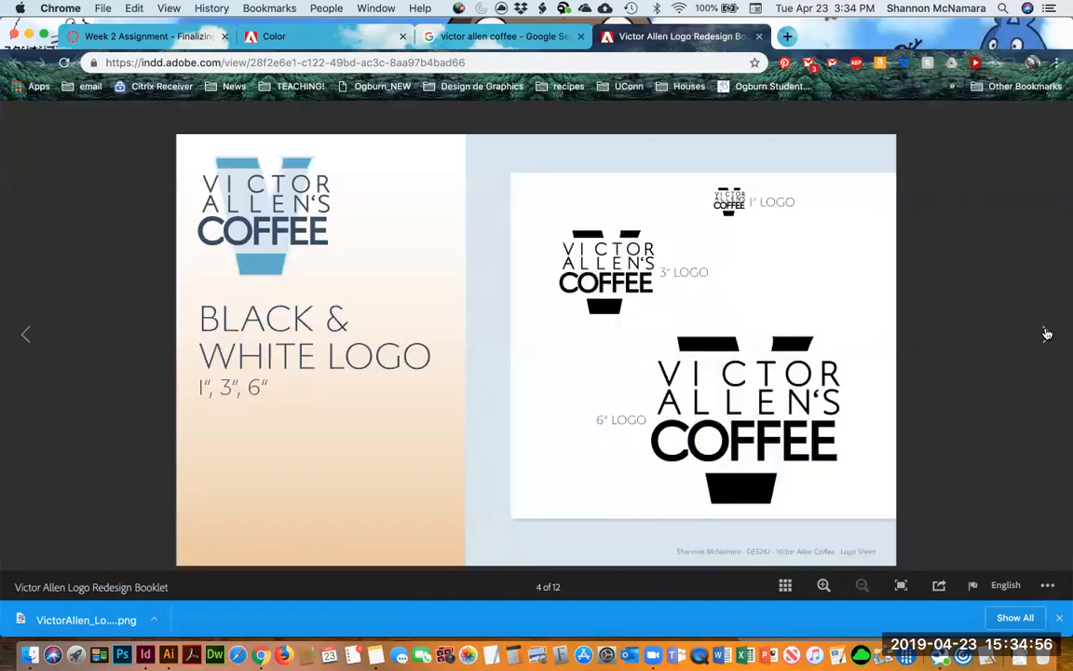
click(1047, 333)
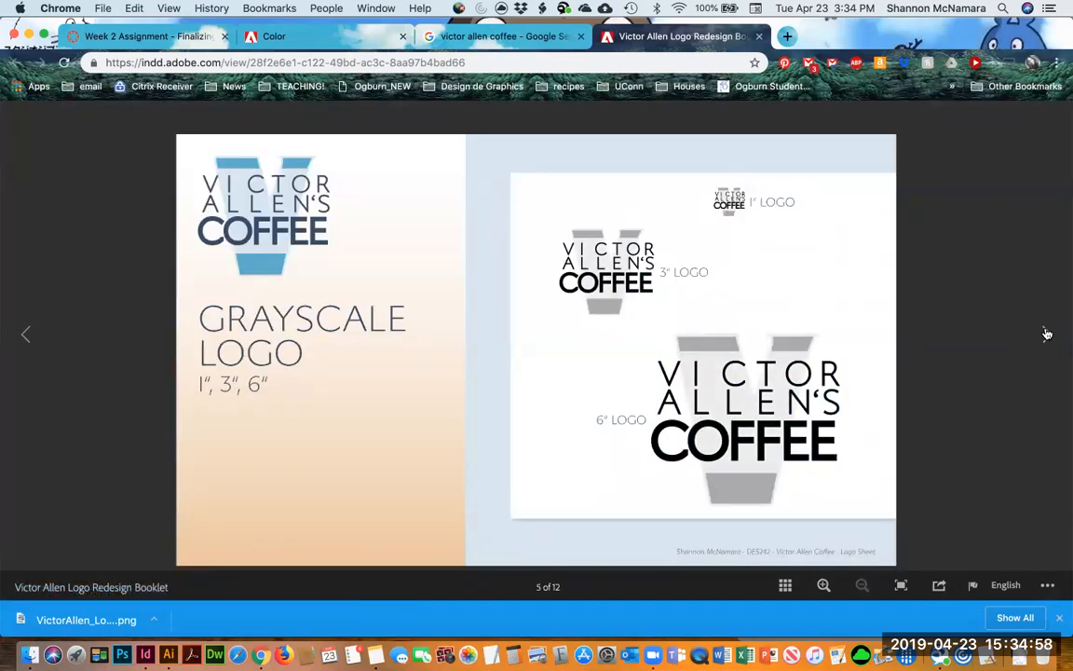
click(1048, 334)
click(1047, 333)
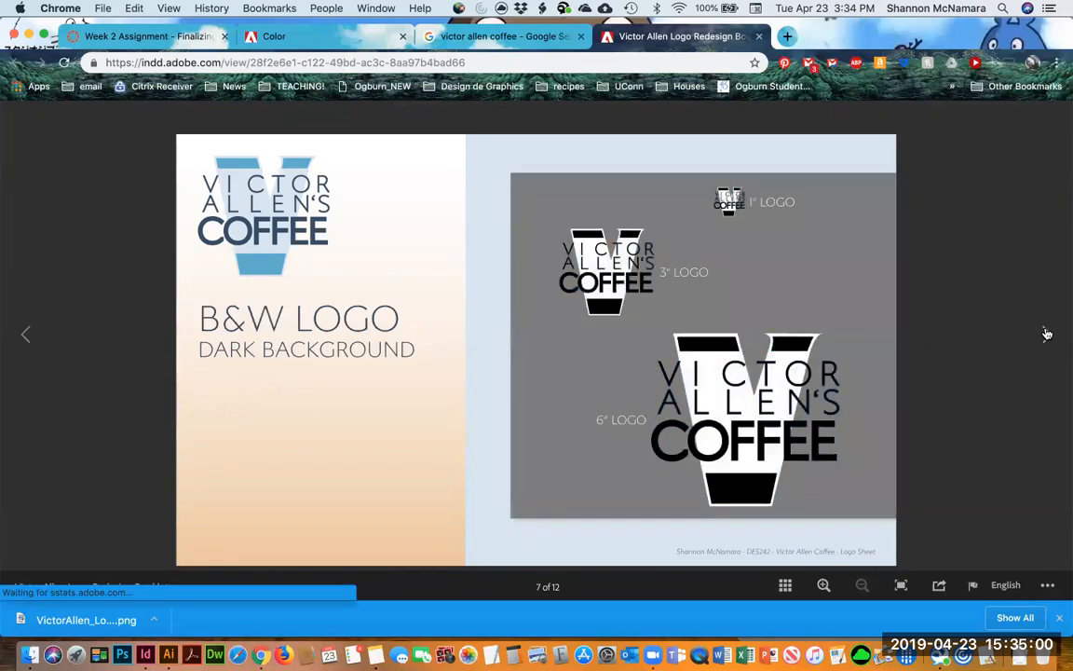
click(1048, 333)
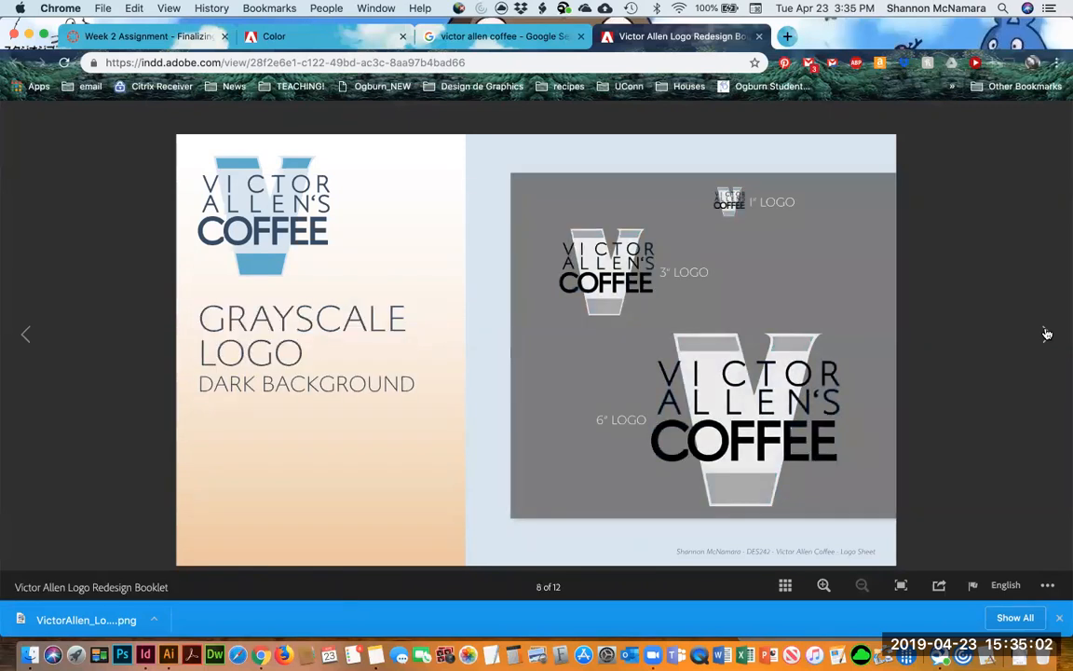
click(1048, 334)
click(1047, 334)
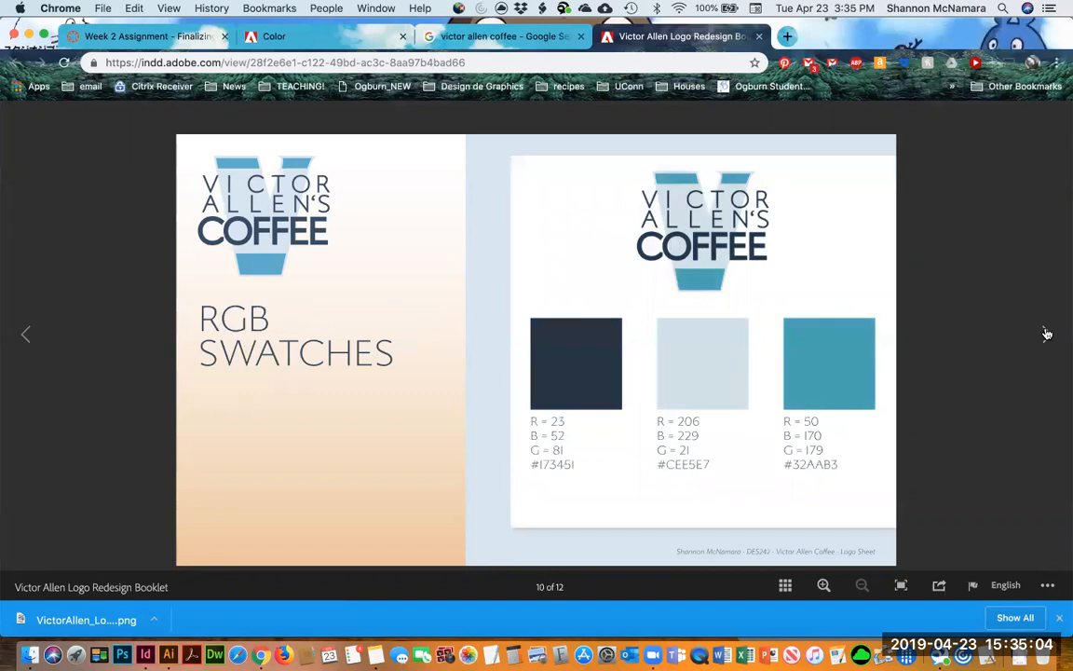
click(1048, 334)
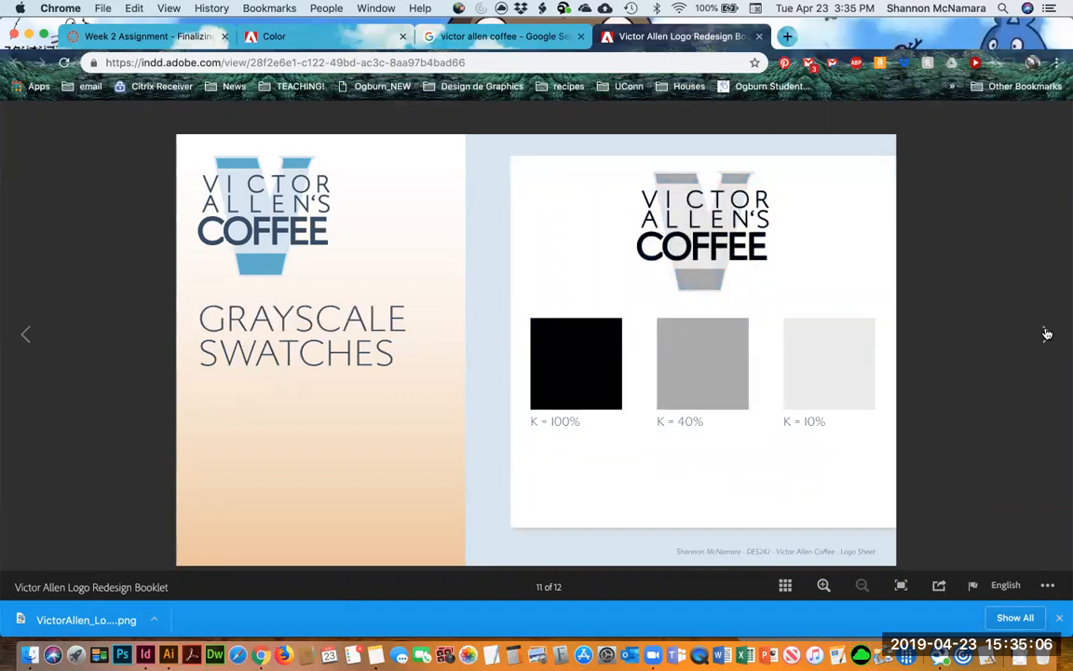
click(1047, 334)
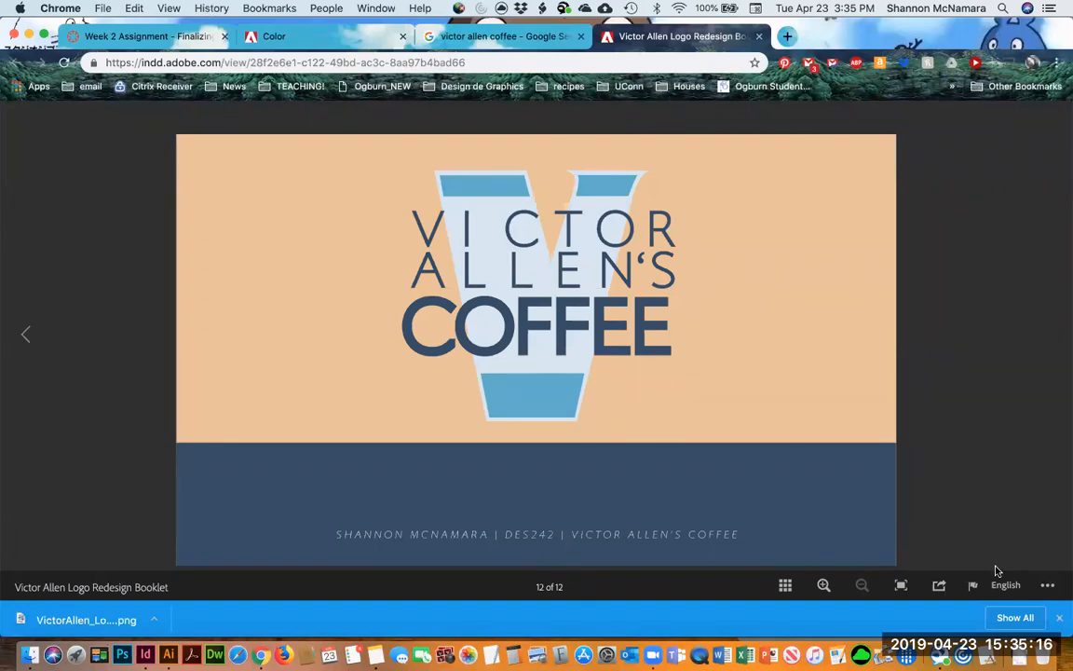
Check the sharing options and URL of the published booklet, and close them again.
click(938, 586)
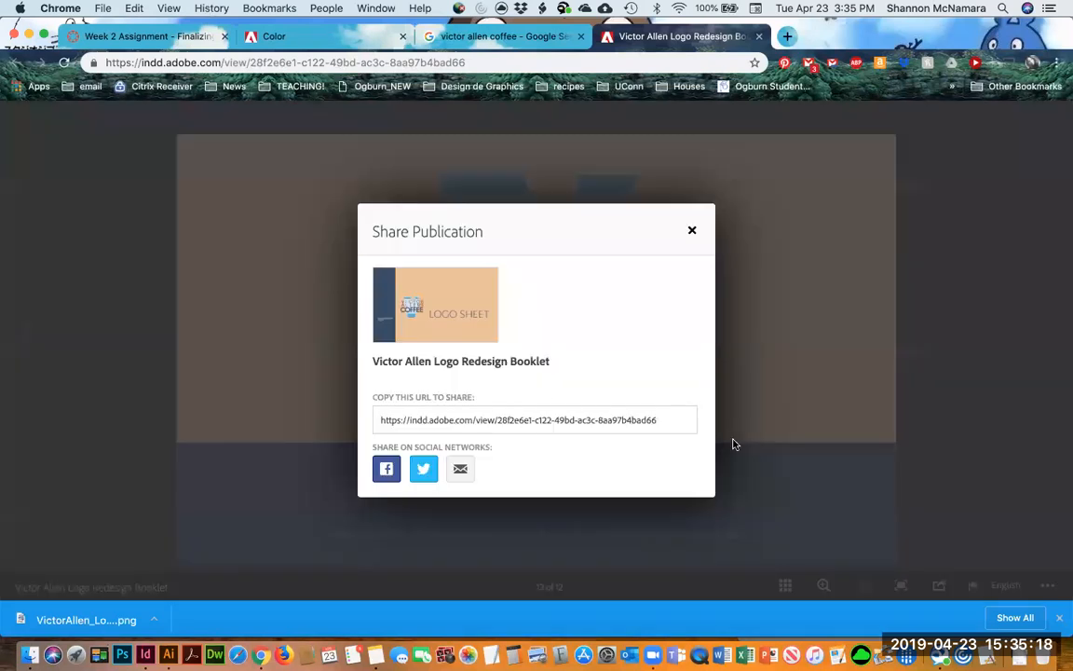
click(692, 231)
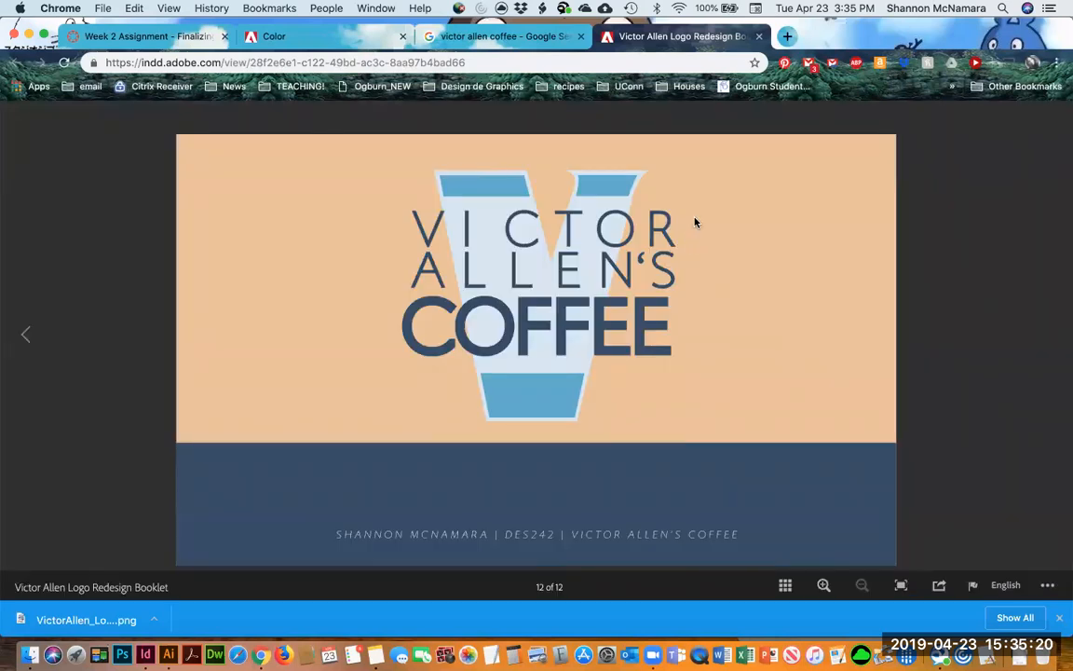